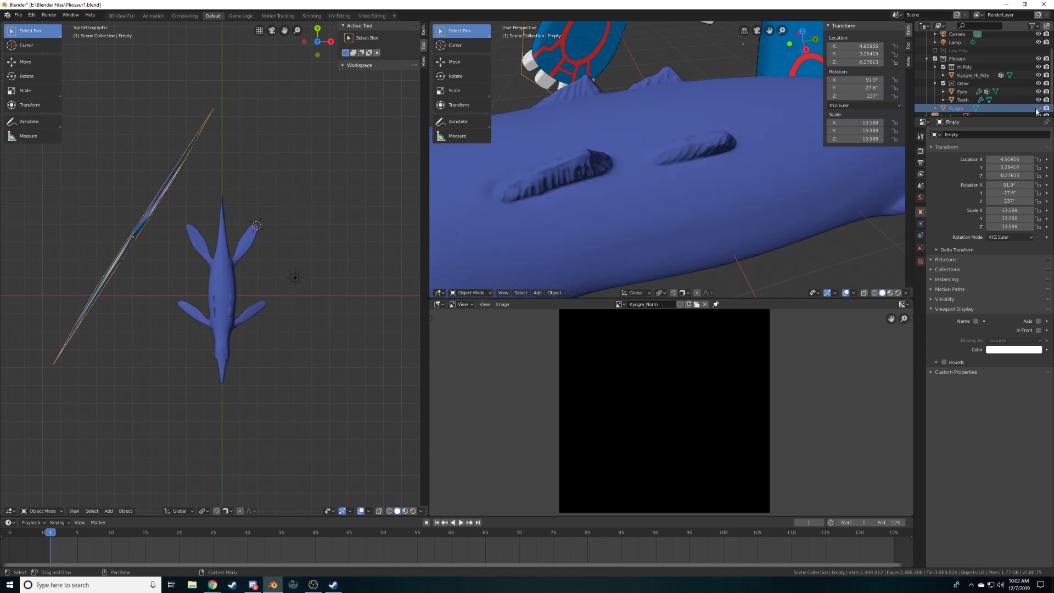
Show the low-poly Kyogre mesh and hide the Hi Poly collection
{"action": "middle_click_drag", "start_coordinate": [759, 187], "coordinate": [706, 88]}
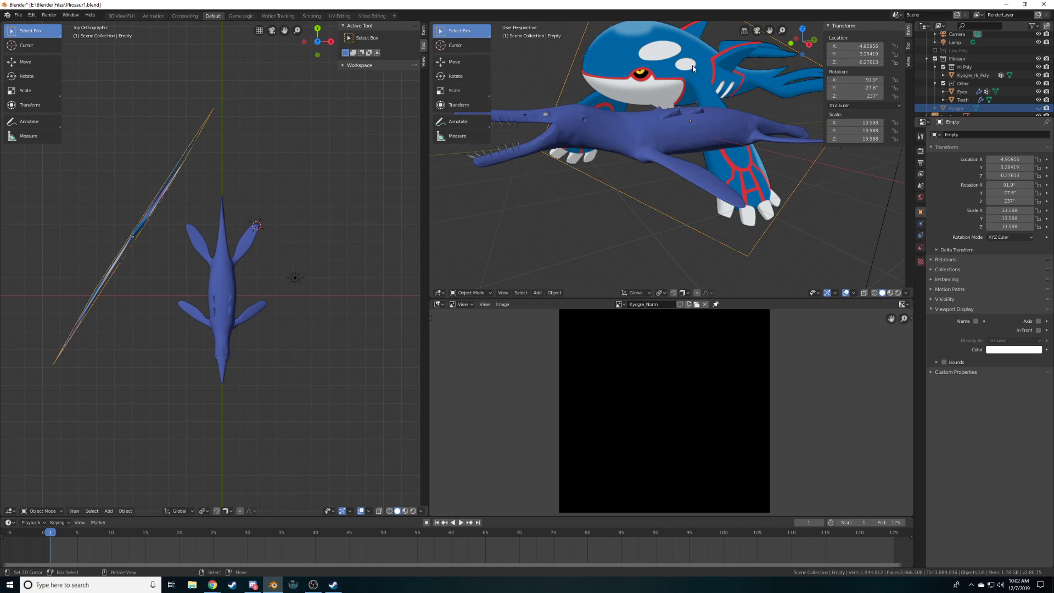
{"action": "middle_click_drag", "start_coordinate": [733, 93], "coordinate": [666, 180]}
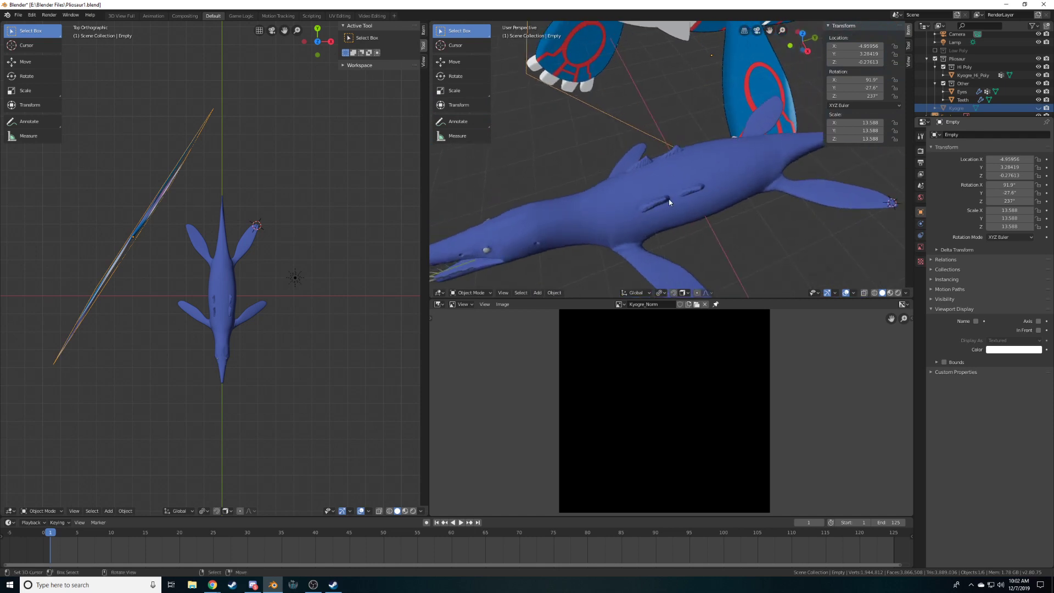
{"action": "mouse_move", "coordinate": [691, 190]}
{"action": "middle_mouse_down"}
{"action": "mouse_move", "coordinate": [576, 162]}
{"action": "mouse_move", "coordinate": [634, 144]}
{"action": "mouse_move", "coordinate": [594, 177]}
{"action": "mouse_move", "coordinate": [651, 179]}
{"action": "mouse_move", "coordinate": [736, 150]}
{"action": "mouse_move", "coordinate": [697, 180]}
{"action": "mouse_move", "coordinate": [644, 180]}
{"action": "mouse_move", "coordinate": [771, 145]}
{"action": "middle_mouse_up"}
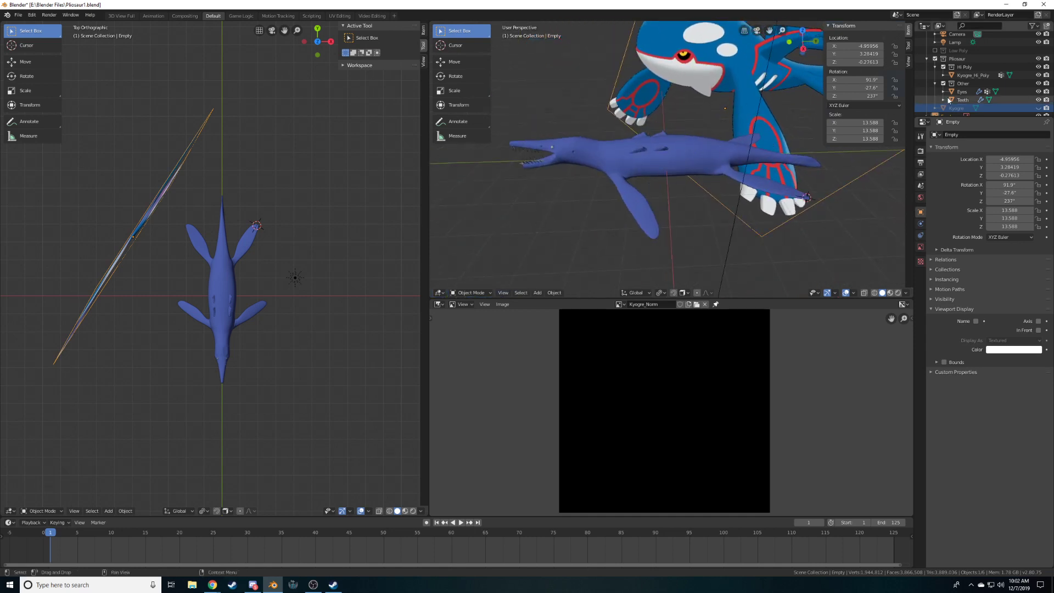
{"action": "scroll", "coordinate": [998, 104], "scroll_direction": "down", "scroll_amount": 1}
{"action": "left_click", "coordinate": [1039, 100]}
{"action": "left_click", "coordinate": [1038, 58]}
{"action": "scroll", "coordinate": [662, 159], "scroll_direction": "up", "scroll_amount": 3}
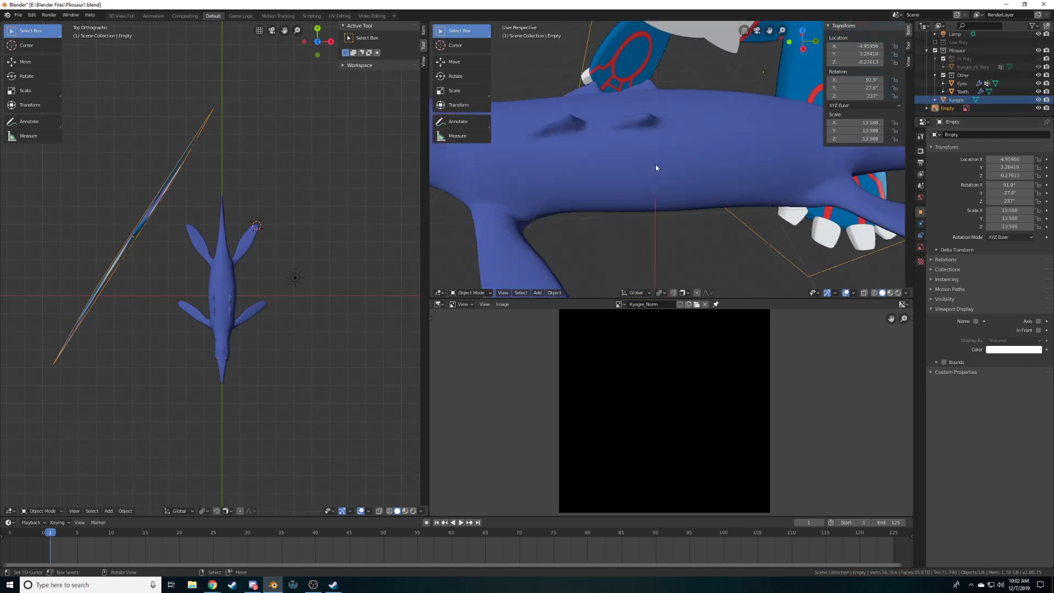
Open the low-poly Kyogre body in Edit Mode and examine its topology and seams
{"action": "scroll", "coordinate": [656, 164], "scroll_direction": "down", "scroll_amount": 3}
{"action": "left_click", "coordinate": [656, 167]}
{"action": "middle_click_drag", "start_coordinate": [657, 168], "coordinate": [673, 178]}
{"action": "key", "text": "Tab"}
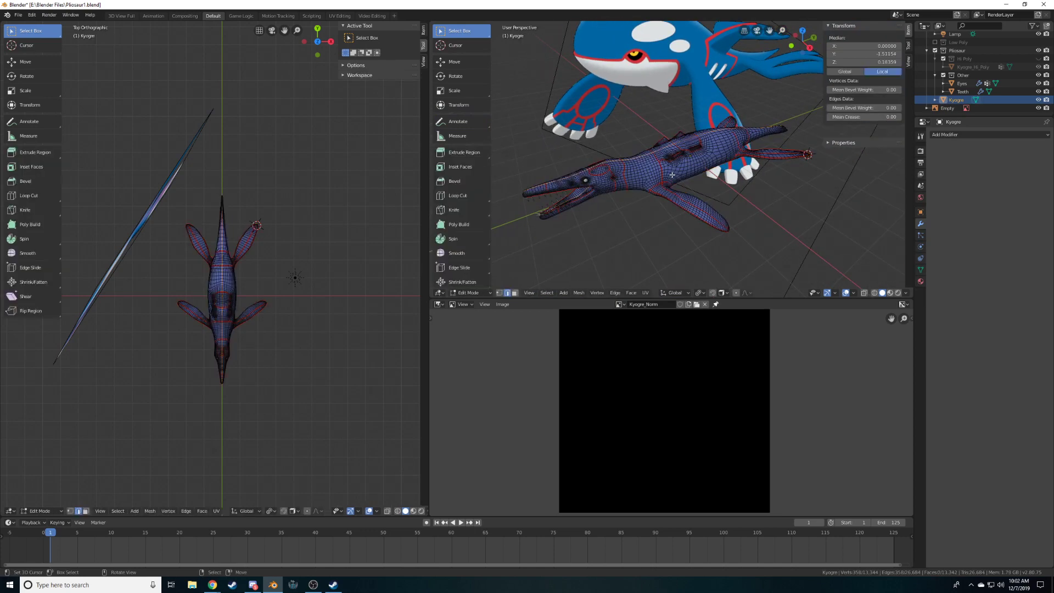
{"action": "scroll", "coordinate": [676, 181], "scroll_direction": "up", "scroll_amount": 4}
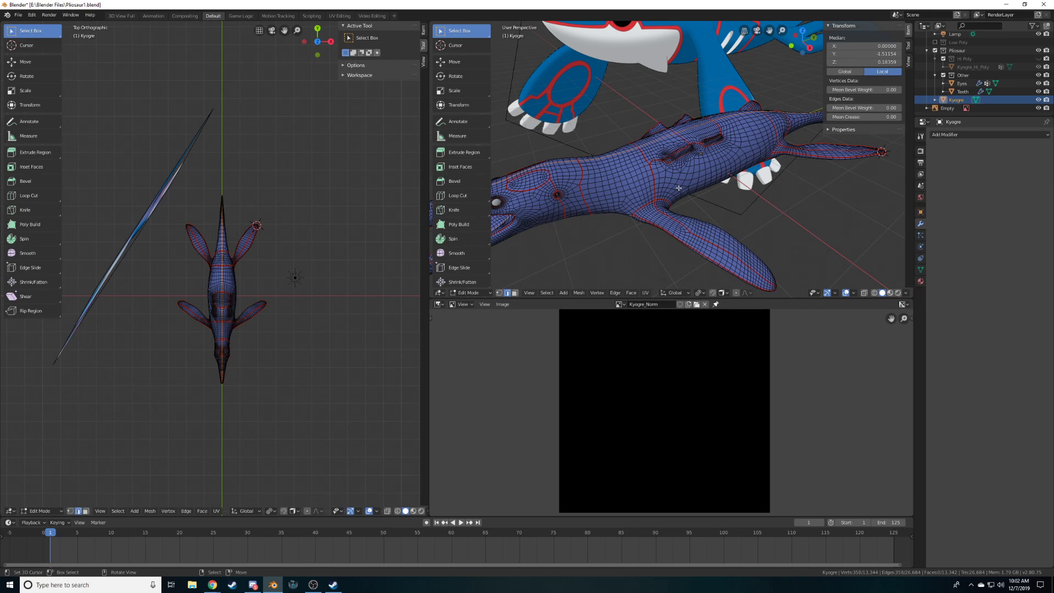
{"action": "middle_click_drag", "start_coordinate": [667, 190], "coordinate": [878, 295]}
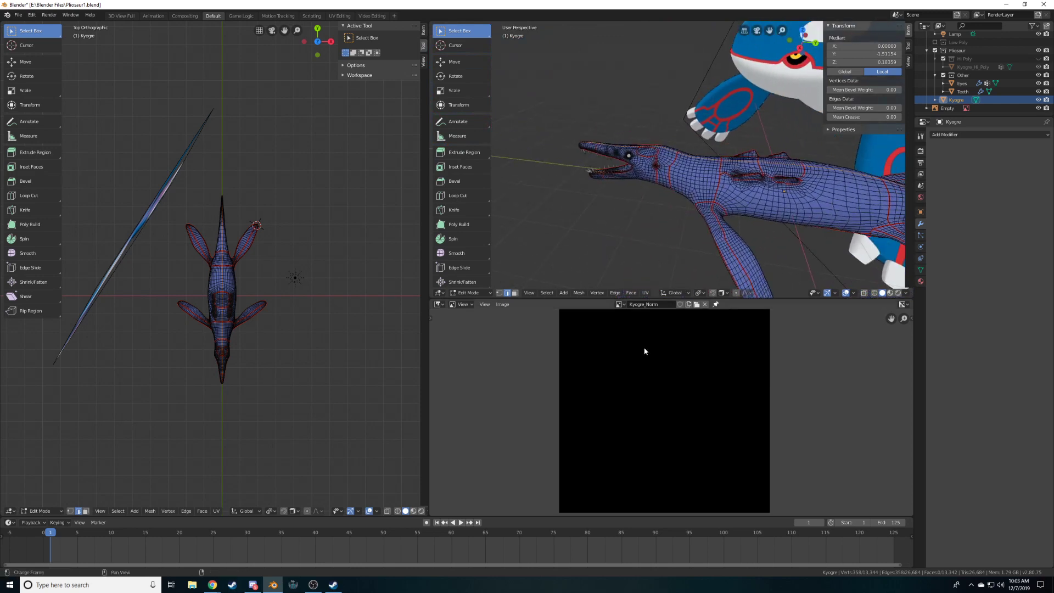
Change the area showing the Kyogre_Norm image to a UV Editor and select the entire mesh to display its UVs
{"action": "left_click", "coordinate": [483, 305]}
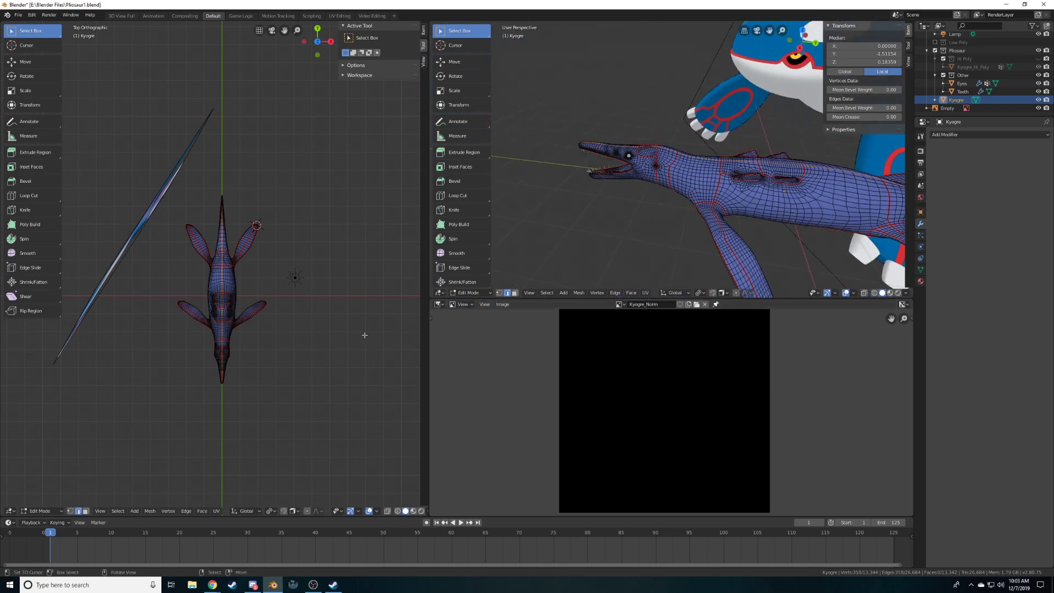
{"action": "left_click", "coordinate": [439, 304]}
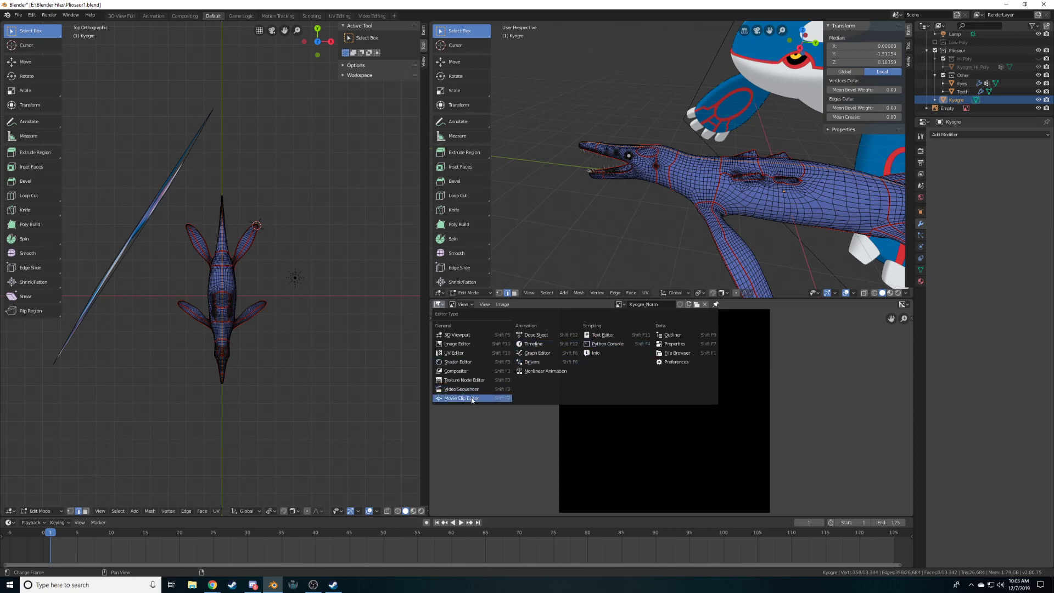
{"action": "left_click", "coordinate": [456, 352]}
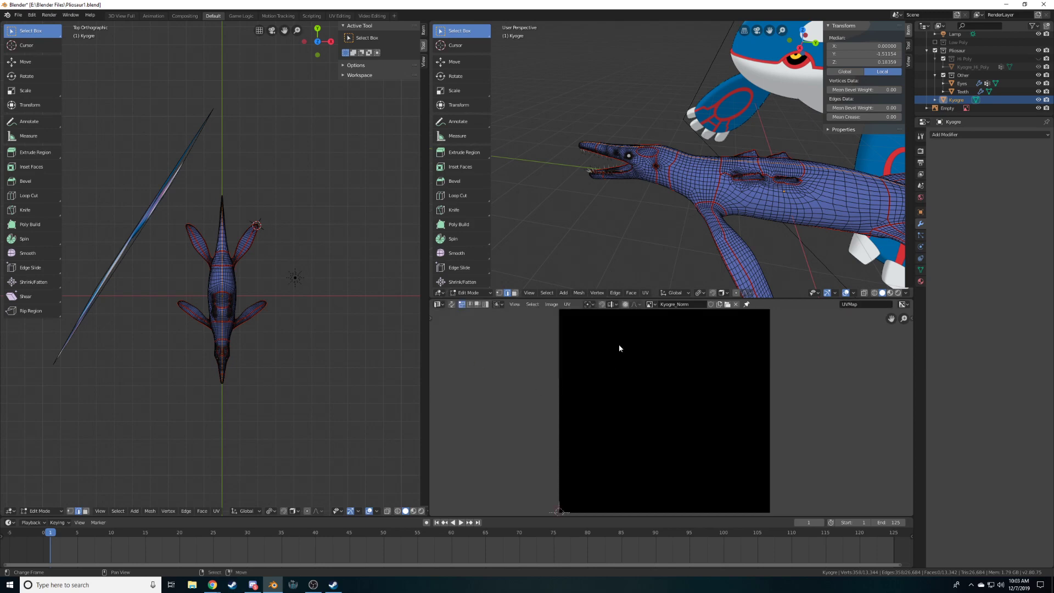
{"action": "key", "text": "a"}
Examine the layout of the UV islands over the Kyogre_Norm image and return to Object Mode
{"action": "scroll", "coordinate": [708, 355], "scroll_direction": "up", "scroll_amount": 2}
{"action": "scroll", "coordinate": [709, 360], "scroll_direction": "down", "scroll_amount": 1}
{"action": "scroll", "coordinate": [709, 361], "scroll_direction": "down", "scroll_amount": 1}
{"action": "scroll", "coordinate": [640, 389], "scroll_direction": "up", "scroll_amount": 3}
{"action": "middle_click_drag", "start_coordinate": [641, 388], "coordinate": [629, 413]}
{"action": "scroll", "coordinate": [630, 414], "scroll_direction": "up", "scroll_amount": 3}
{"action": "scroll", "coordinate": [690, 377], "scroll_direction": "down", "scroll_amount": 6}
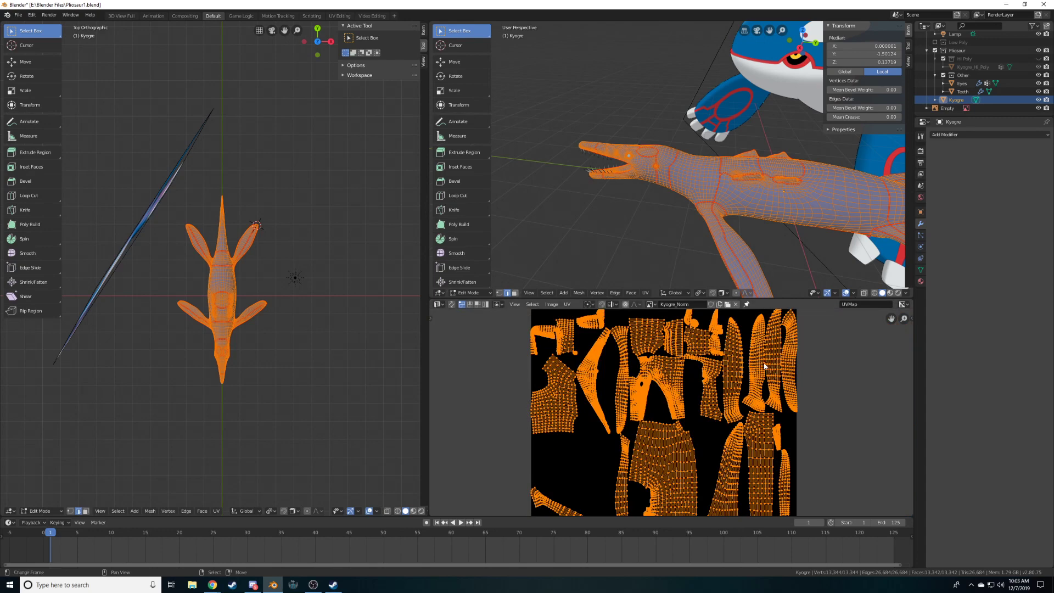
{"action": "middle_click_drag", "start_coordinate": [716, 499], "coordinate": [754, 447]}
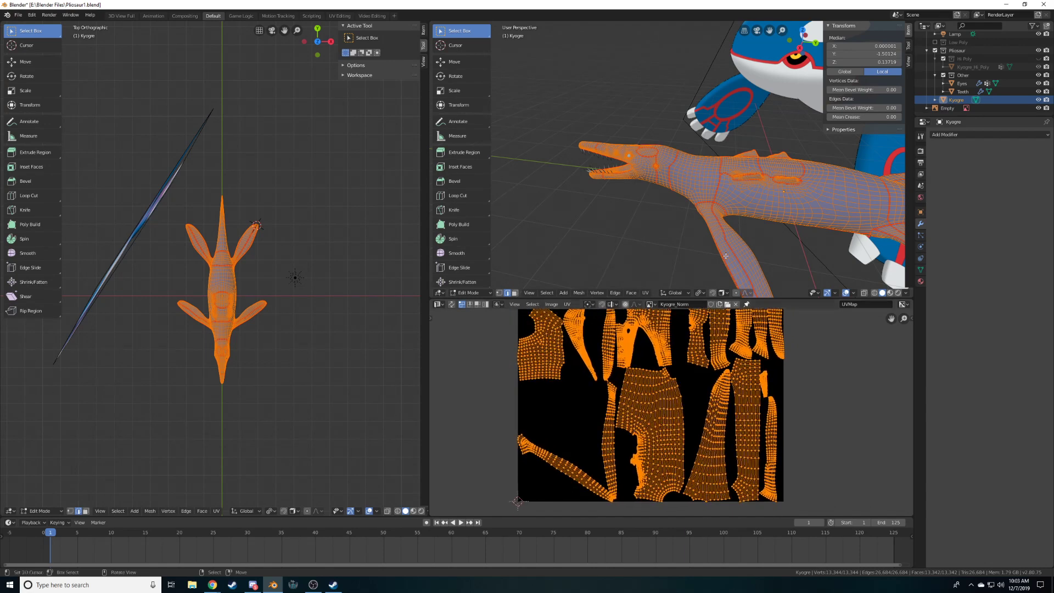
{"action": "key", "text": "Tab"}
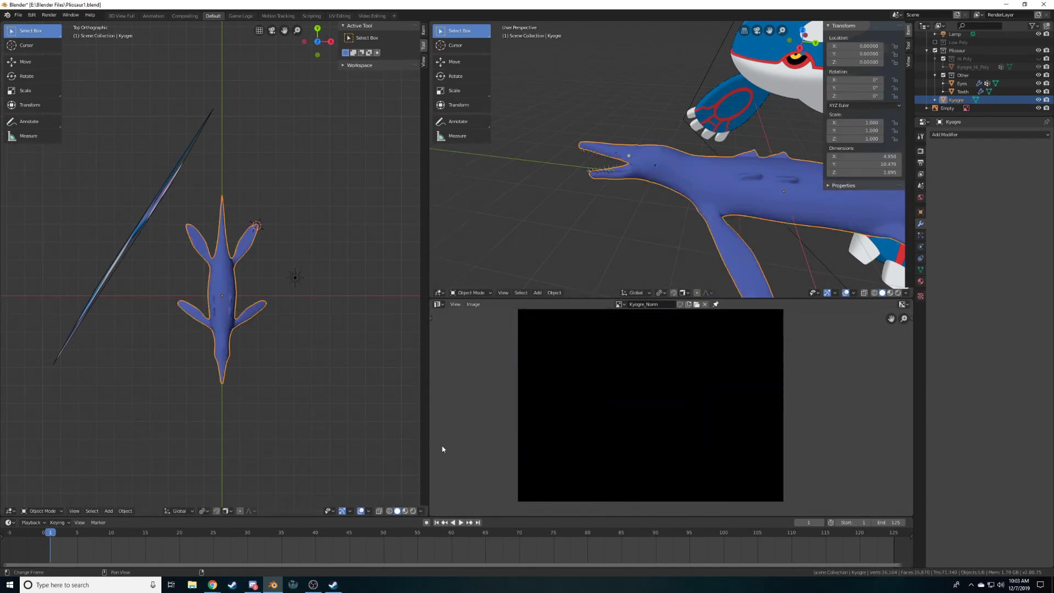
Change the perspective 3D viewport to a Shader Editor showing the Pliosaur skin nodes
{"action": "left_click", "coordinate": [440, 292]}
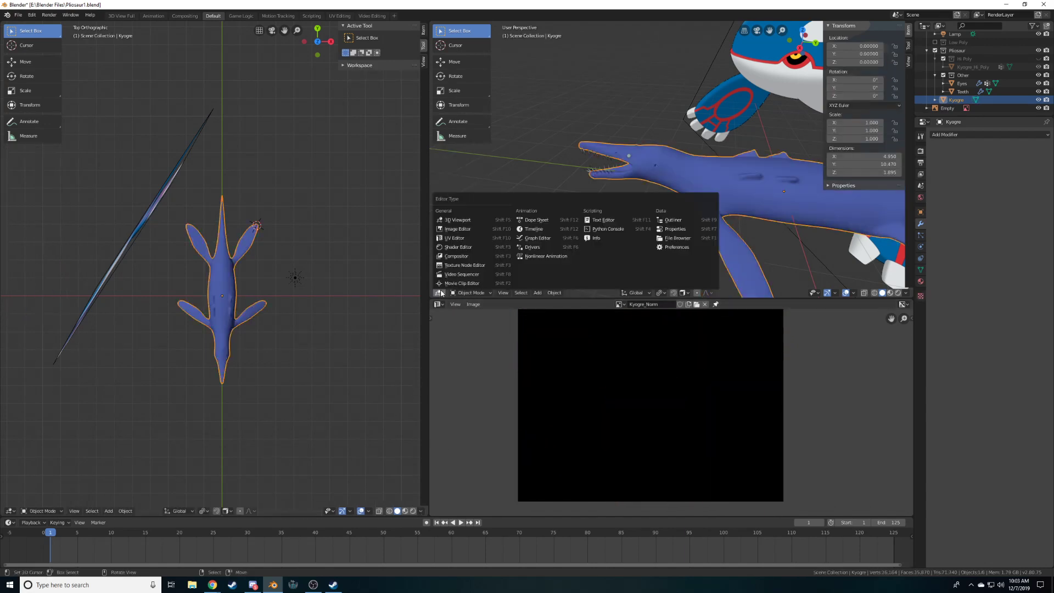
{"action": "left_click", "coordinate": [472, 247]}
{"action": "scroll", "coordinate": [512, 207], "scroll_direction": "down", "scroll_amount": 2}
{"action": "middle_click_drag", "start_coordinate": [512, 207], "coordinate": [626, 175]}
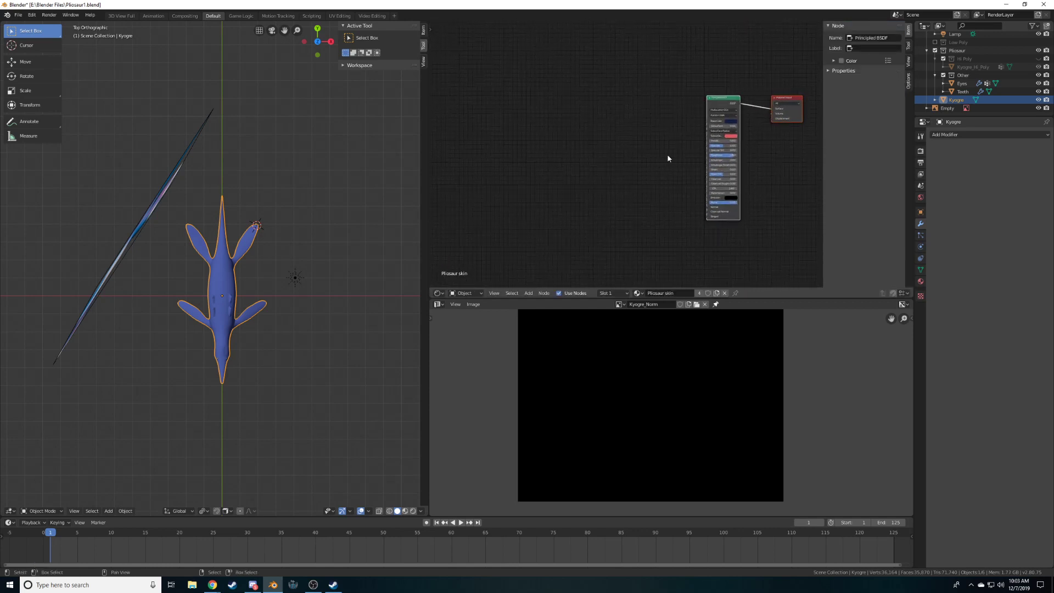
Unhide the Hi Poly collection and remove the Pliosaur skin and Eye material slots from Kyogre_Hi_Poly
{"action": "left_click", "coordinate": [966, 68]}
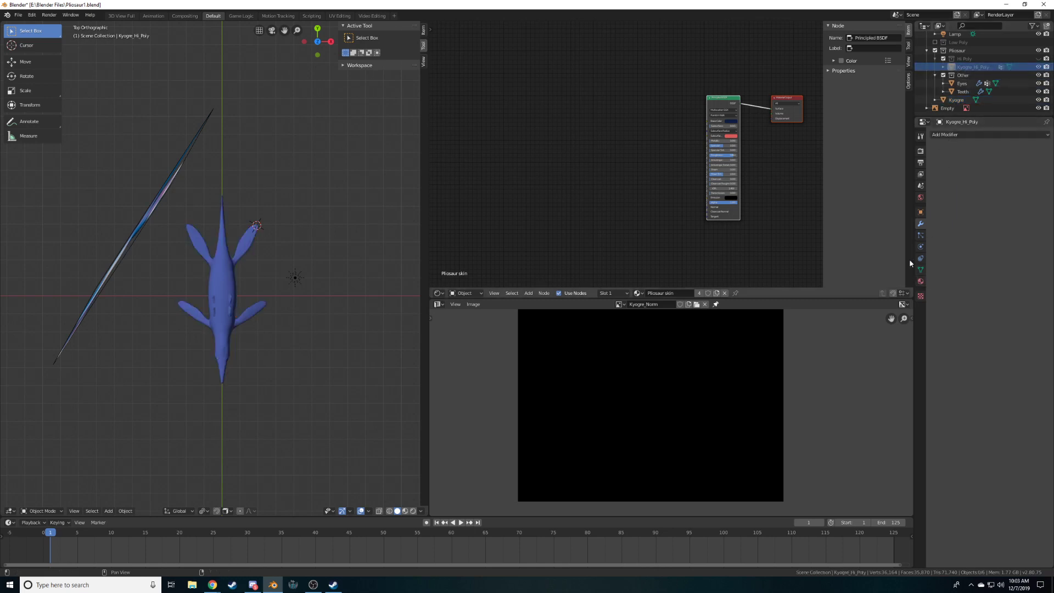
{"action": "left_click", "coordinate": [920, 281]}
{"action": "left_click", "coordinate": [1039, 59]}
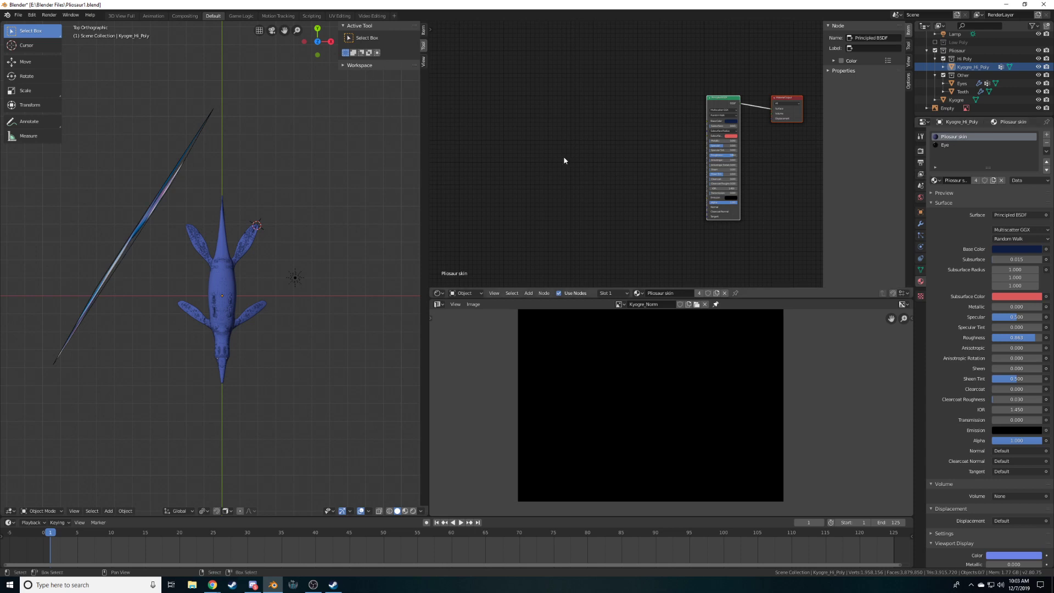
{"action": "left_click", "coordinate": [934, 180]}
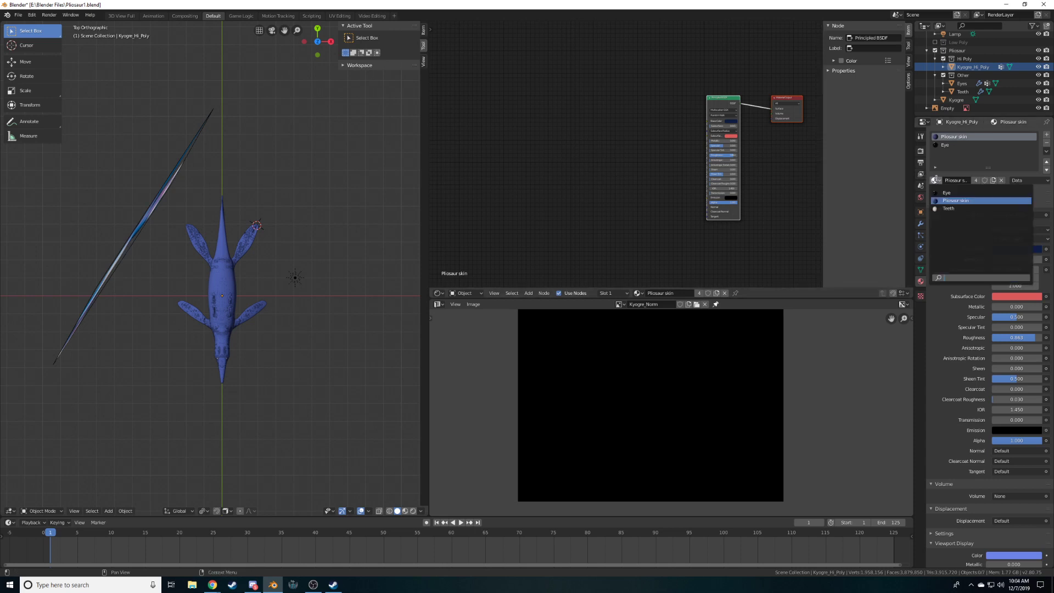
{"action": "left_click", "coordinate": [973, 145]}
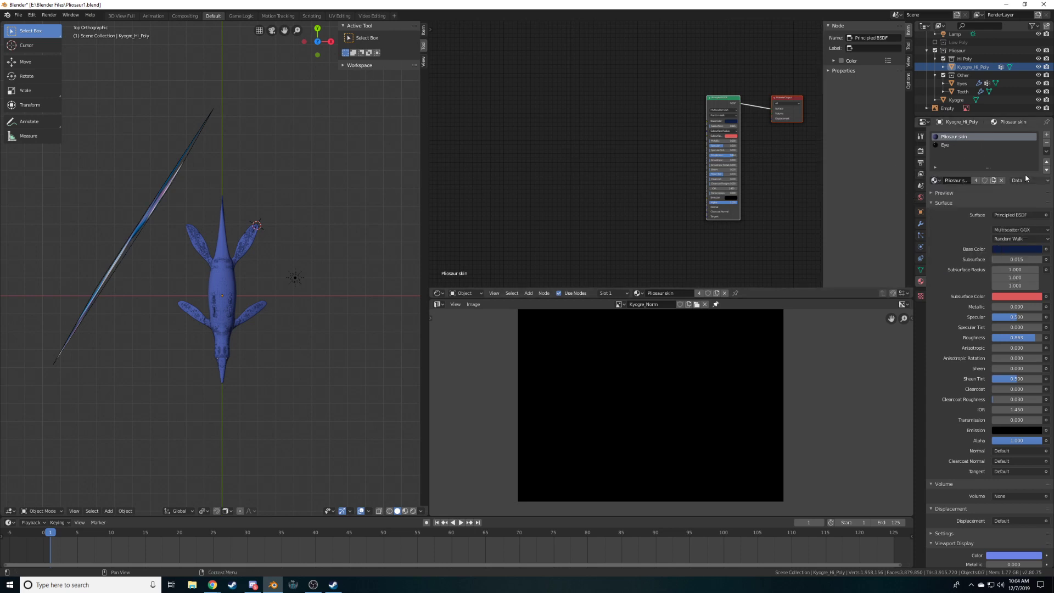
{"action": "left_click", "coordinate": [1047, 144]}
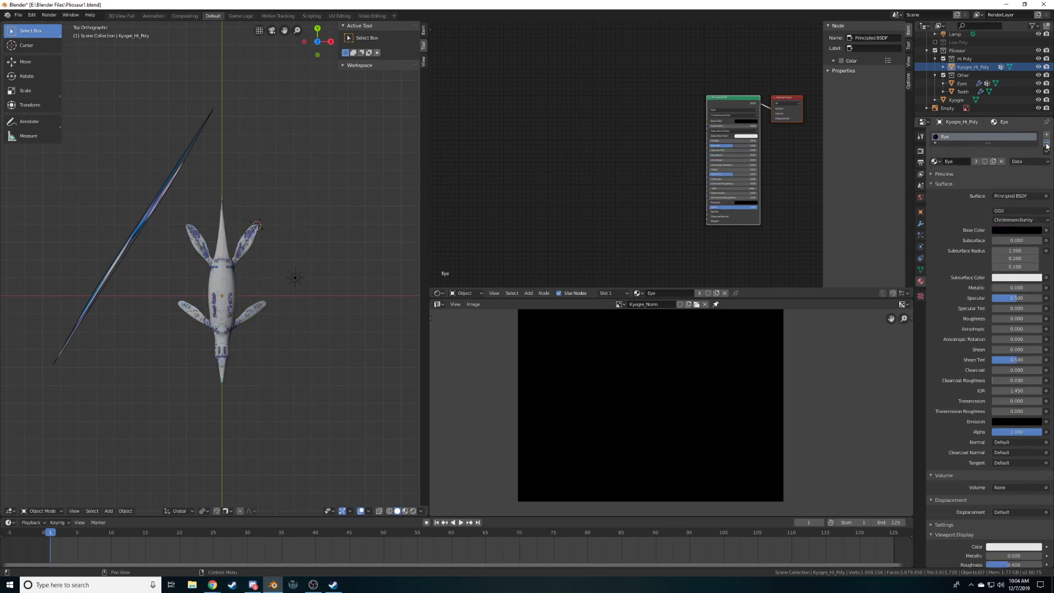
{"action": "left_click", "coordinate": [1047, 144]}
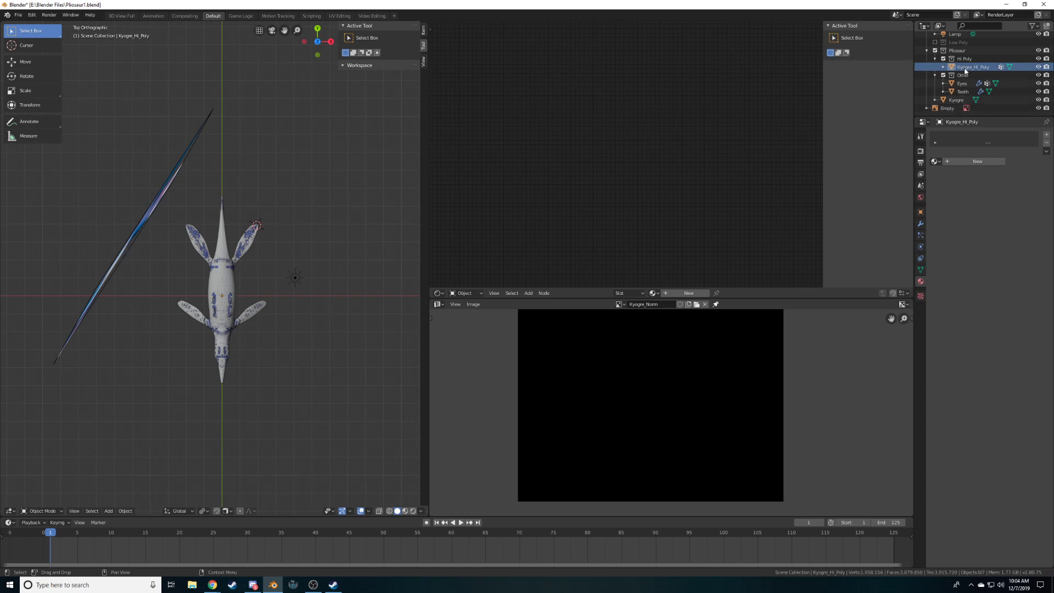
Add Kyogre to the Kyogre_Hi_Poly selection as the active object and set the bake type to Normal with Selected to Active enabled
{"action": "left_click", "coordinate": [961, 100]}
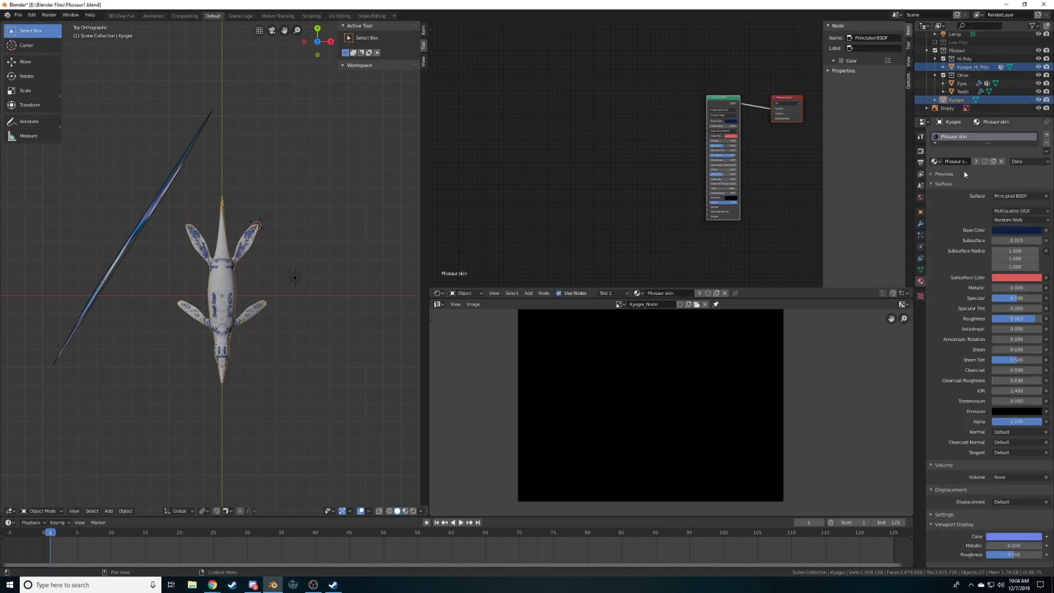
{"action": "middle_click_drag", "start_coordinate": [364, 195], "coordinate": [374, 263]}
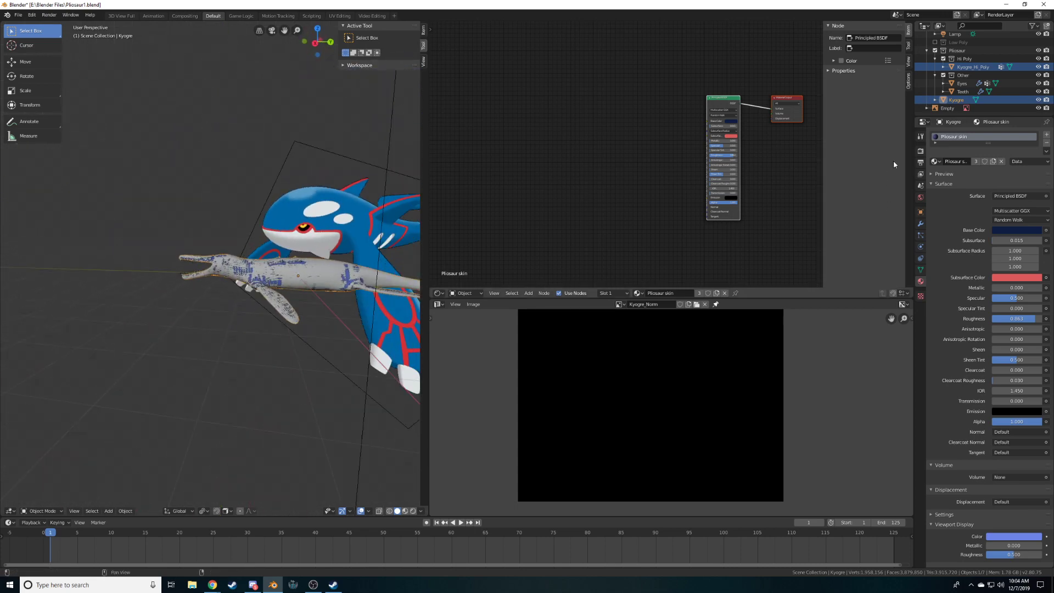
{"action": "left_click", "coordinate": [921, 151]}
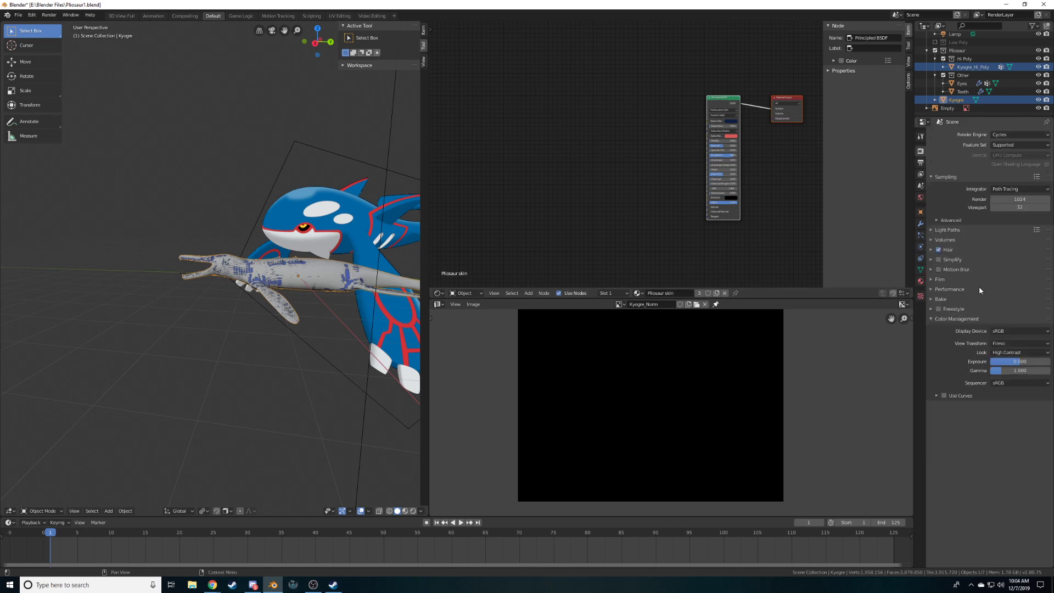
{"action": "left_click", "coordinate": [921, 163]}
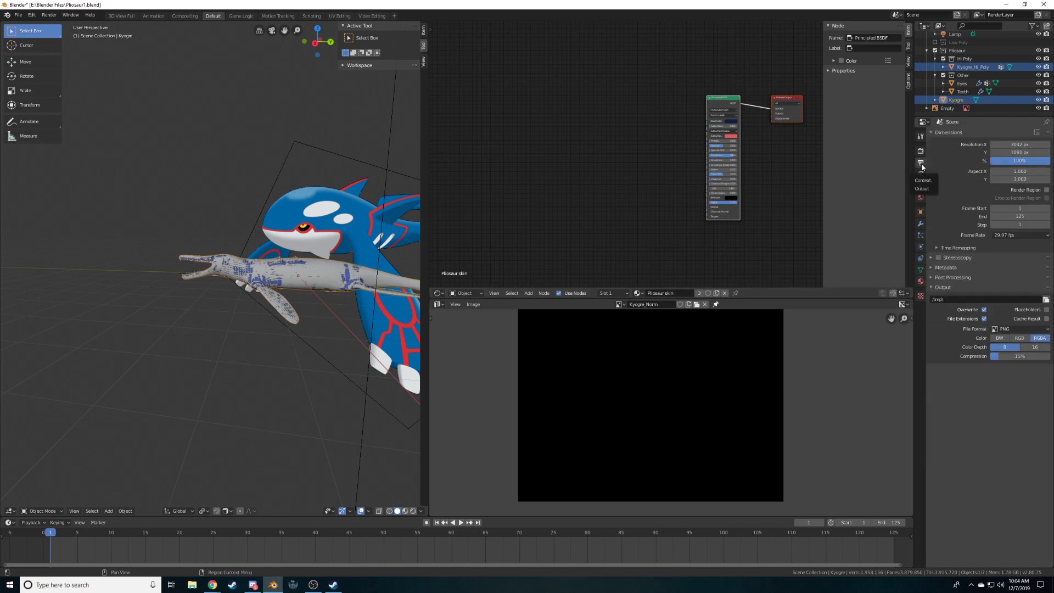
{"action": "left_click", "coordinate": [922, 174]}
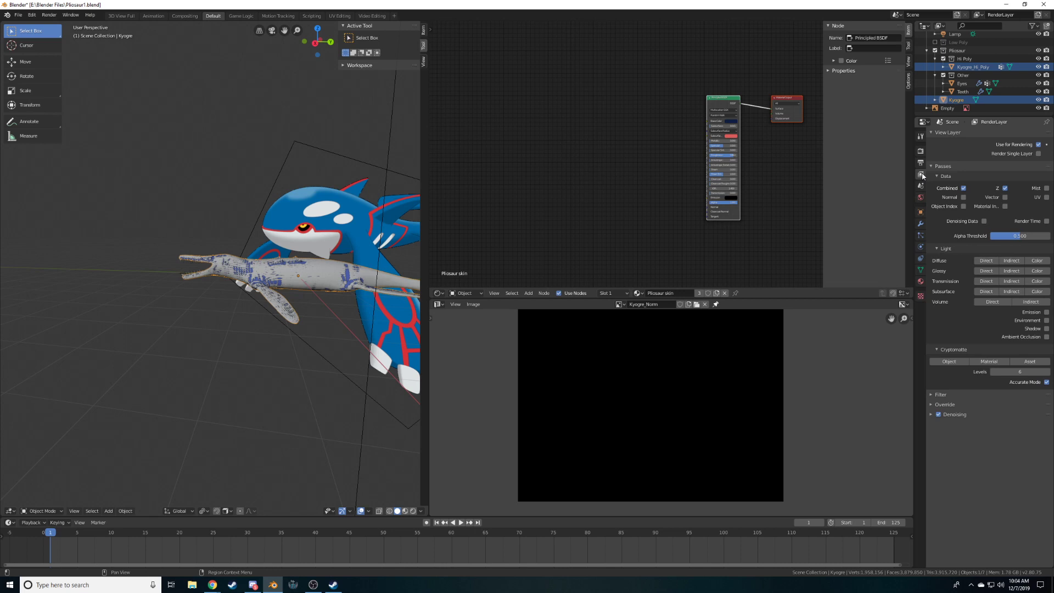
{"action": "left_click", "coordinate": [921, 151]}
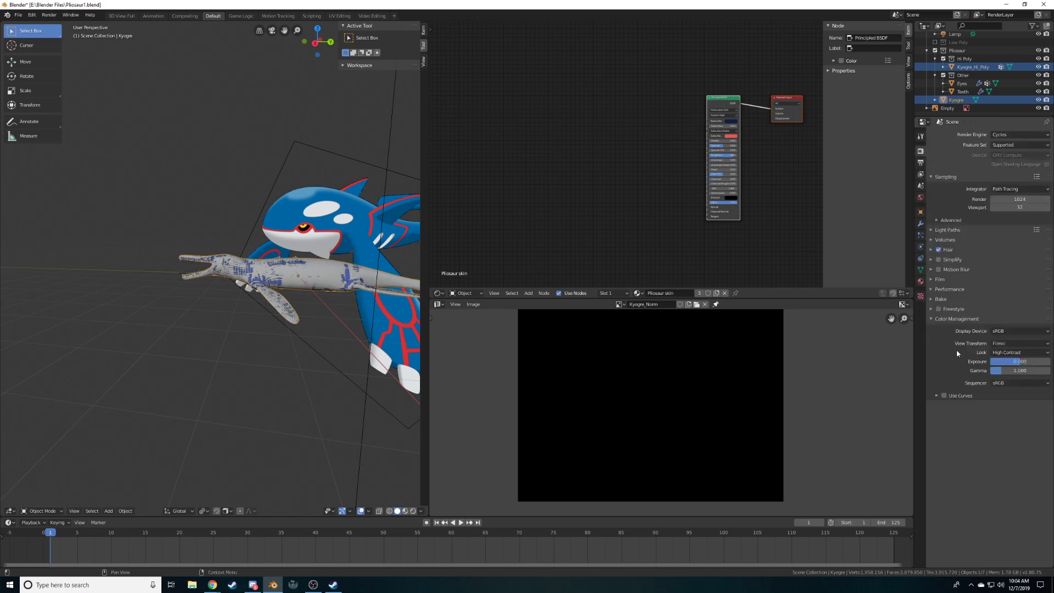
{"action": "left_click", "coordinate": [941, 299]}
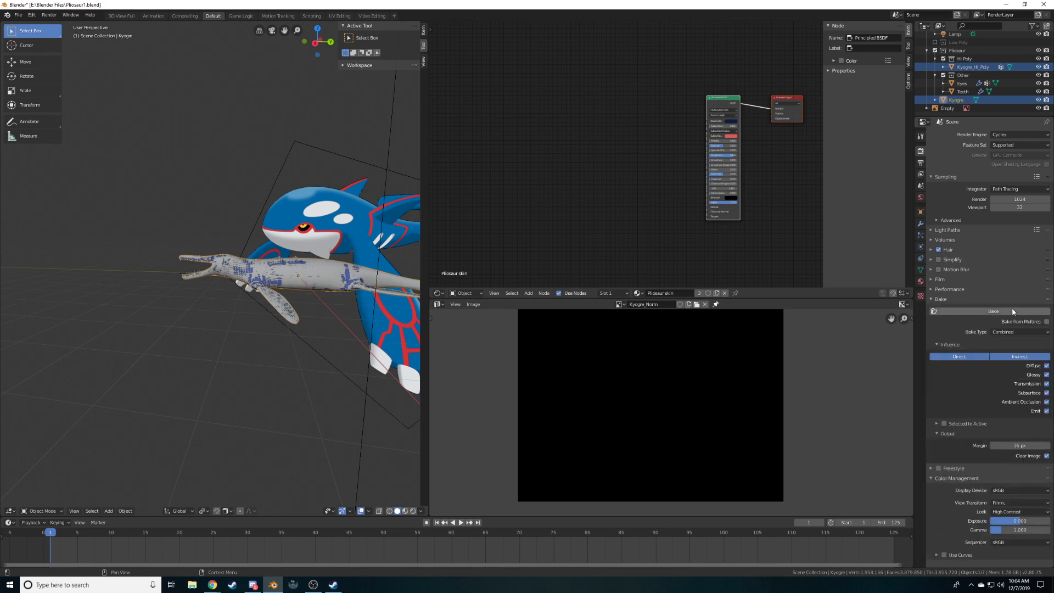
{"action": "left_click", "coordinate": [1006, 333]}
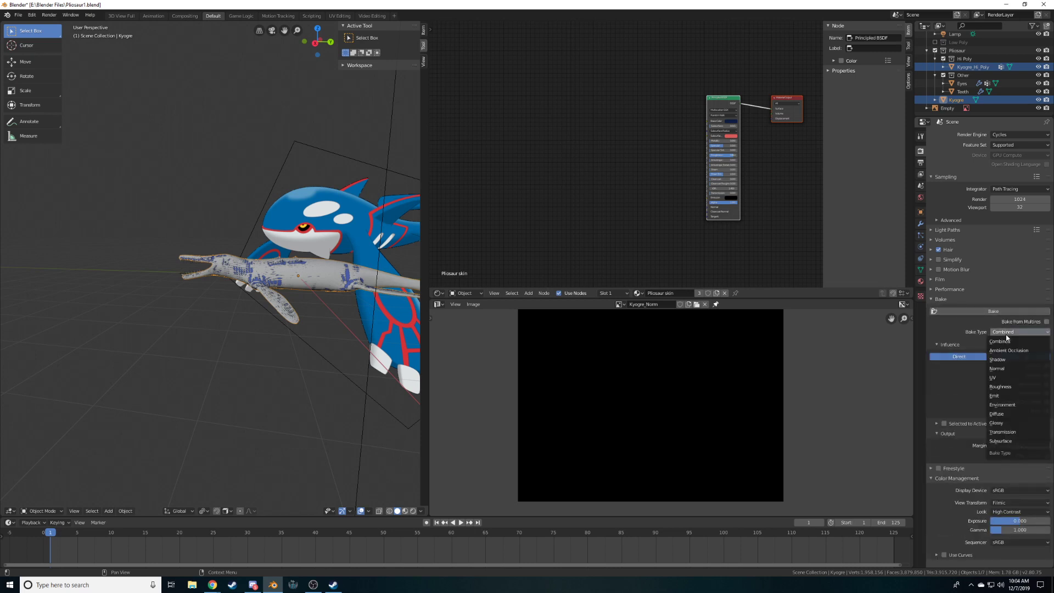
{"action": "left_click", "coordinate": [997, 368]}
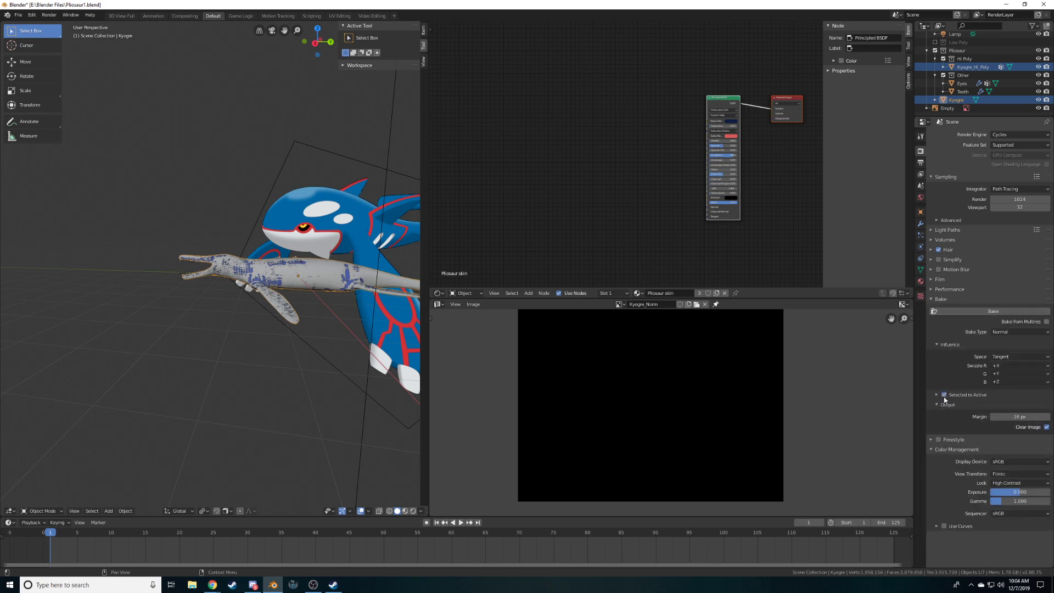
Set the bake output margin to 8 px
{"action": "left_click", "coordinate": [1020, 417]}
{"action": "key", "text": "Return"}
{"action": "left_click", "coordinate": [1025, 418]}
{"action": "type", "text": "8"}
{"action": "key", "text": "Return"}
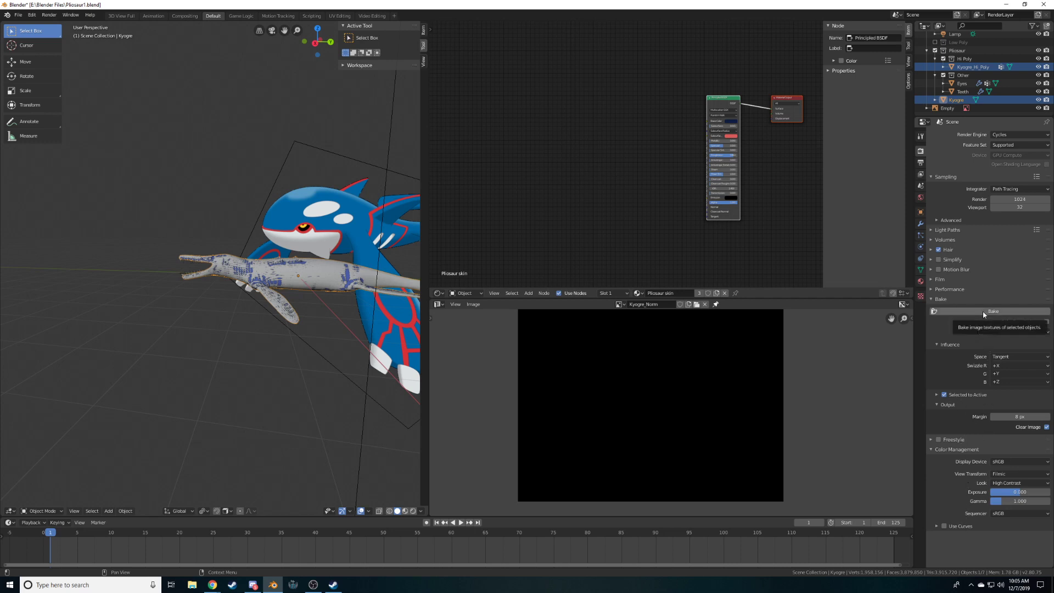
Add an Image Texture node to the Pliosaur skin material
{"action": "key", "text": "shift+a"}
{"action": "mouse_move", "coordinate": [555, 206]}
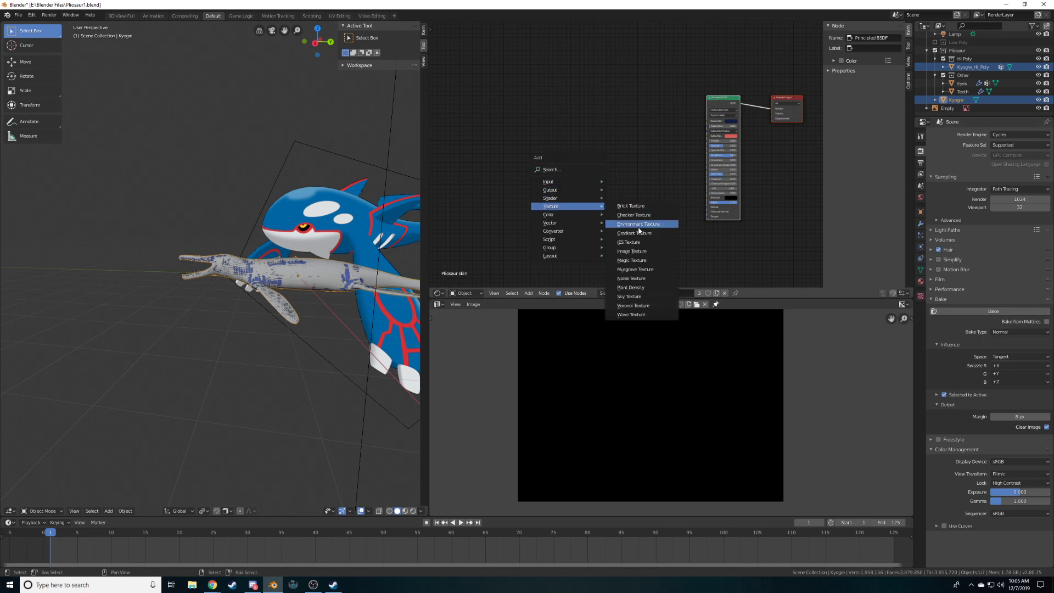
{"action": "left_click", "coordinate": [631, 251]}
{"action": "left_click", "coordinate": [600, 225]}
{"action": "scroll", "coordinate": [600, 225], "scroll_direction": "up", "scroll_amount": 3}
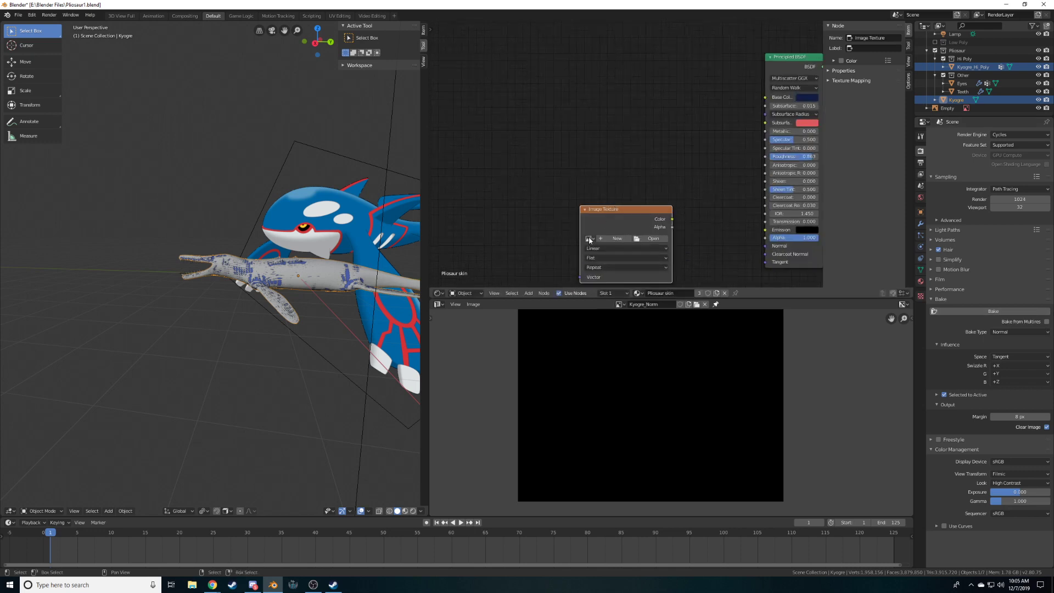
Assign the Kyogre_Norm image to the Image Texture node and move the node up, clear of the Principled BSDF
{"action": "left_click", "coordinate": [589, 240]}
{"action": "left_click", "coordinate": [637, 268]}
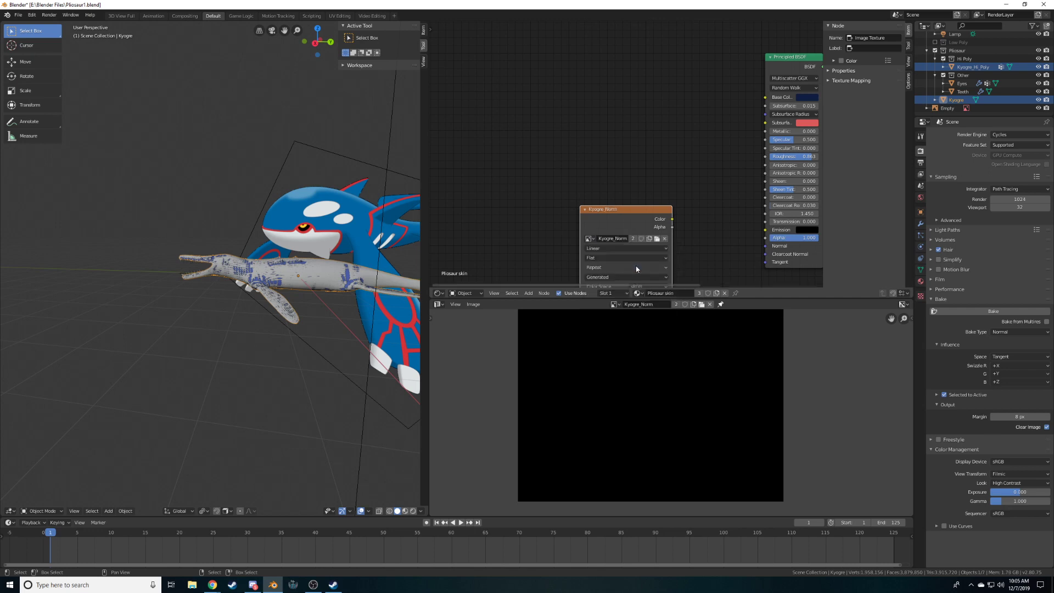
{"action": "left_click_drag", "start_coordinate": [615, 209], "coordinate": [568, 93]}
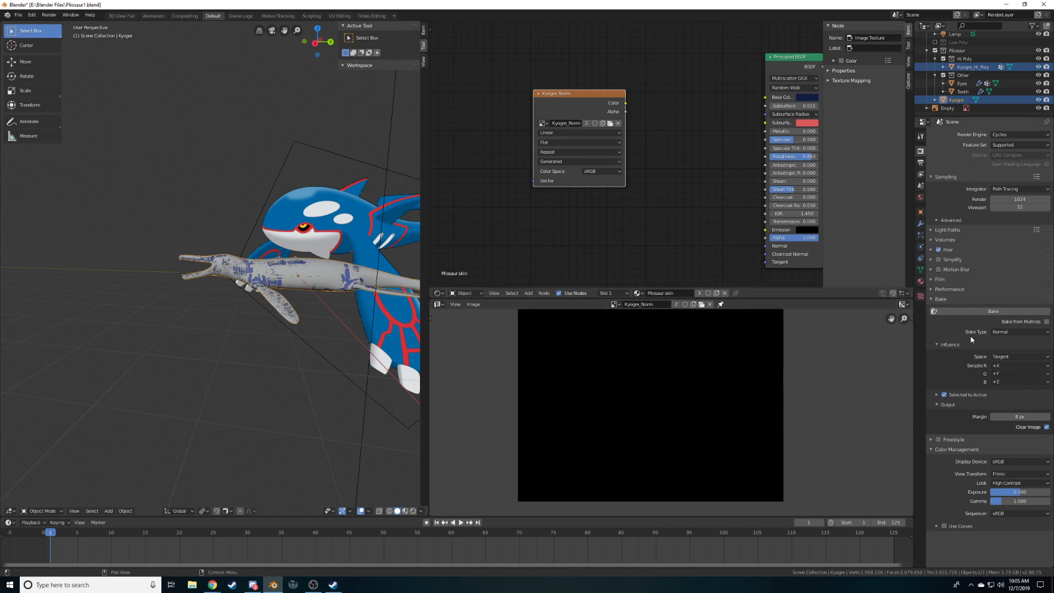
Reselect Kyogre_Hi_Poly with Kyogre as the active object and bake the normal map into Kyogre_Norm
{"action": "left_click", "coordinate": [986, 308]}
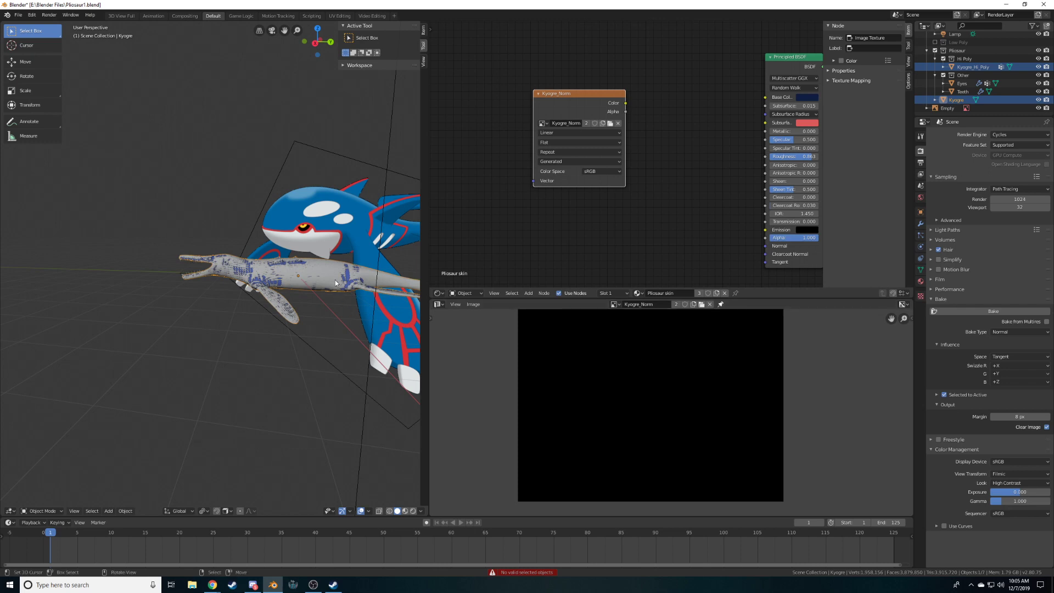
{"action": "left_click", "coordinate": [969, 67]}
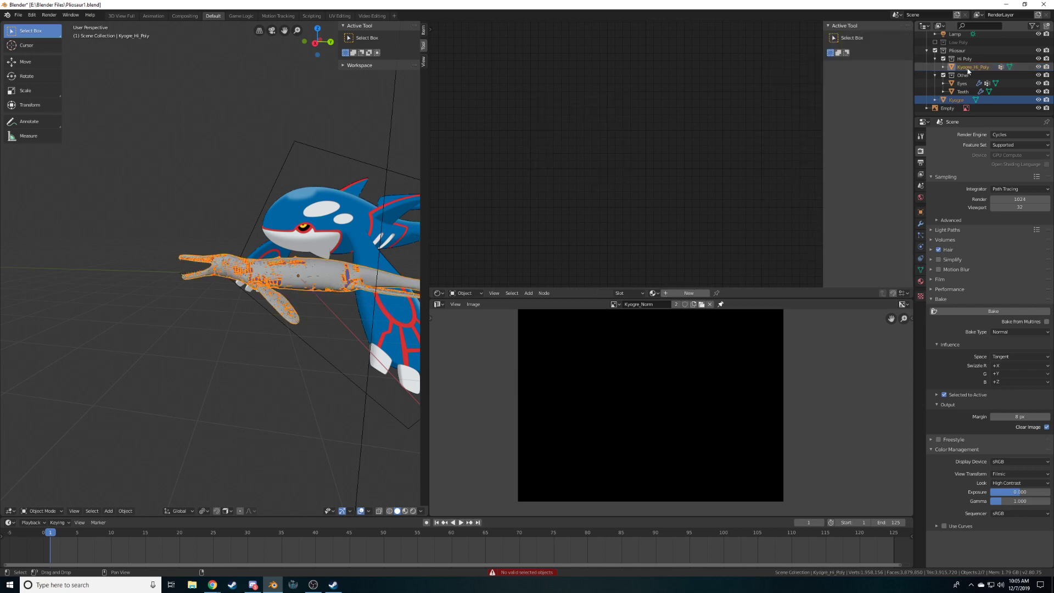
{"action": "left_click", "coordinate": [958, 100], "text": "ctrl"}
{"action": "left_click", "coordinate": [956, 100], "text": "ctrl"}
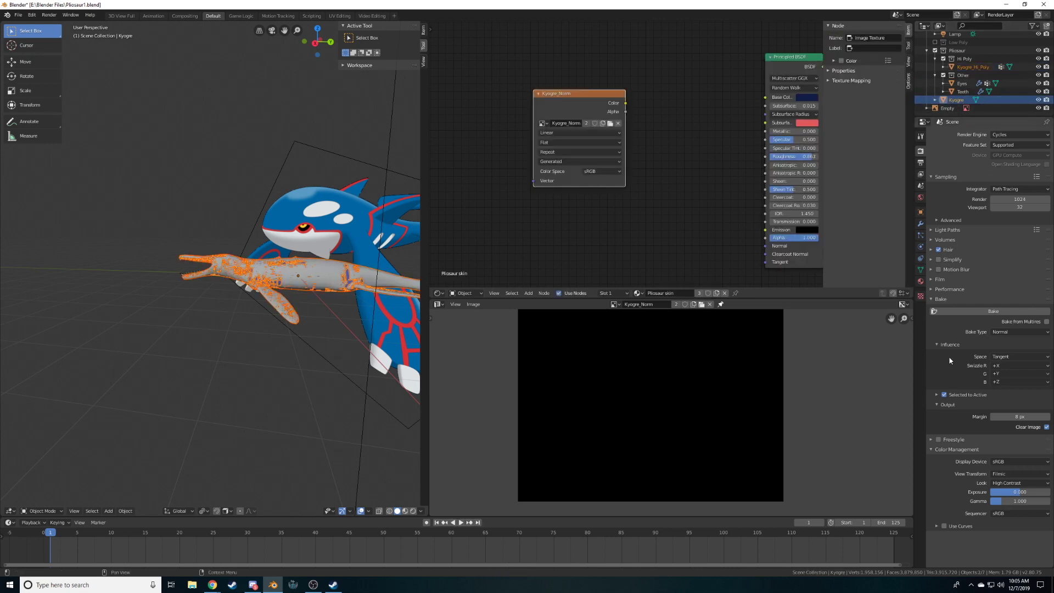
{"action": "left_click", "coordinate": [985, 311]}
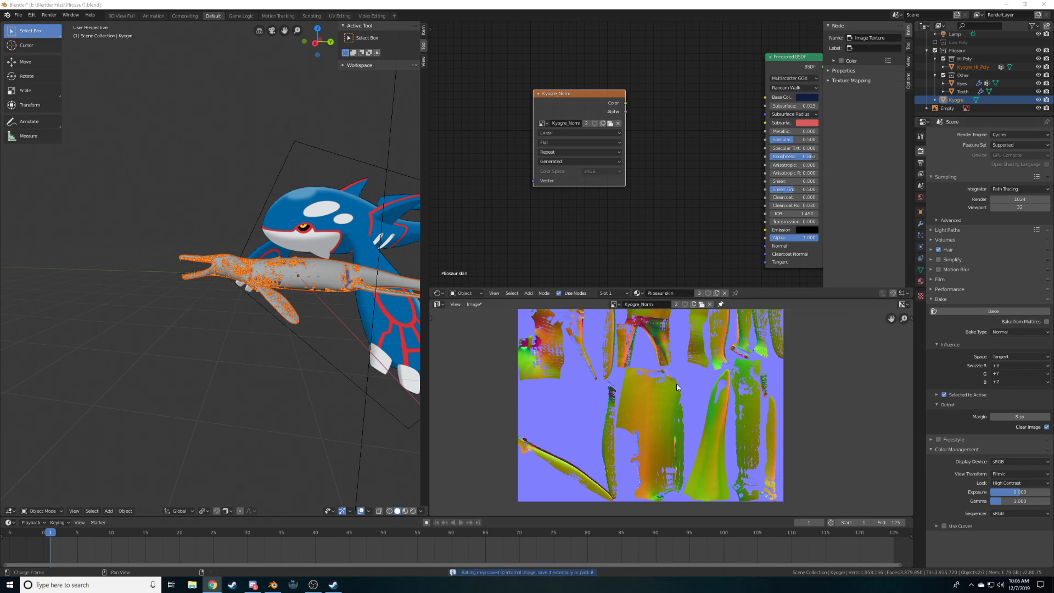
Set the Selected to Active ray distance to 0.01 and bake the normal map again
{"action": "scroll", "coordinate": [677, 387], "scroll_direction": "up", "scroll_amount": 3}
{"action": "scroll", "coordinate": [680, 387], "scroll_direction": "down", "scroll_amount": 5}
{"action": "middle_click_drag", "start_coordinate": [714, 385], "coordinate": [720, 399]}
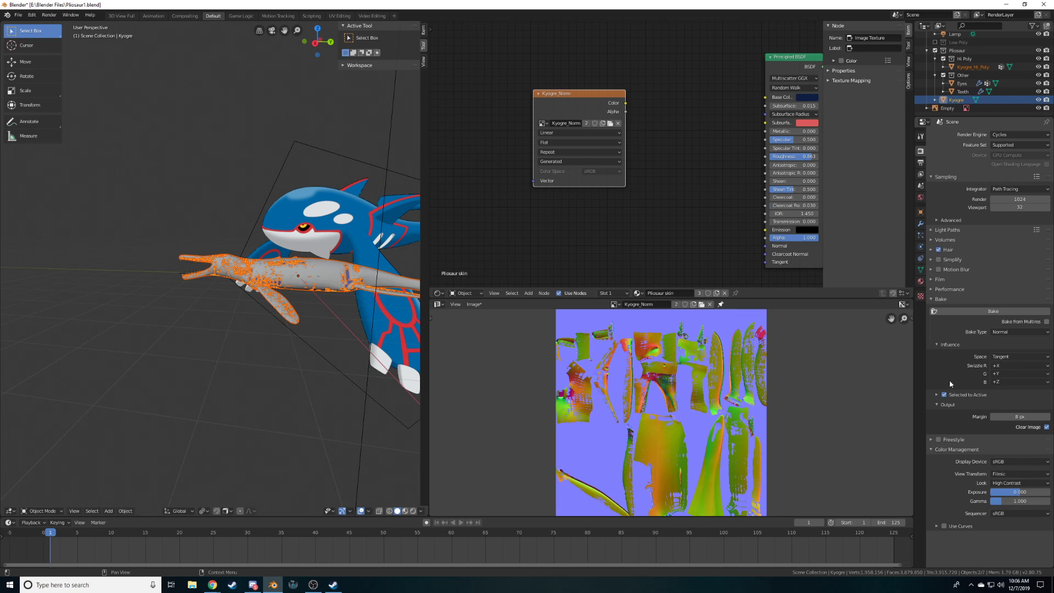
{"action": "left_click", "coordinate": [937, 395]}
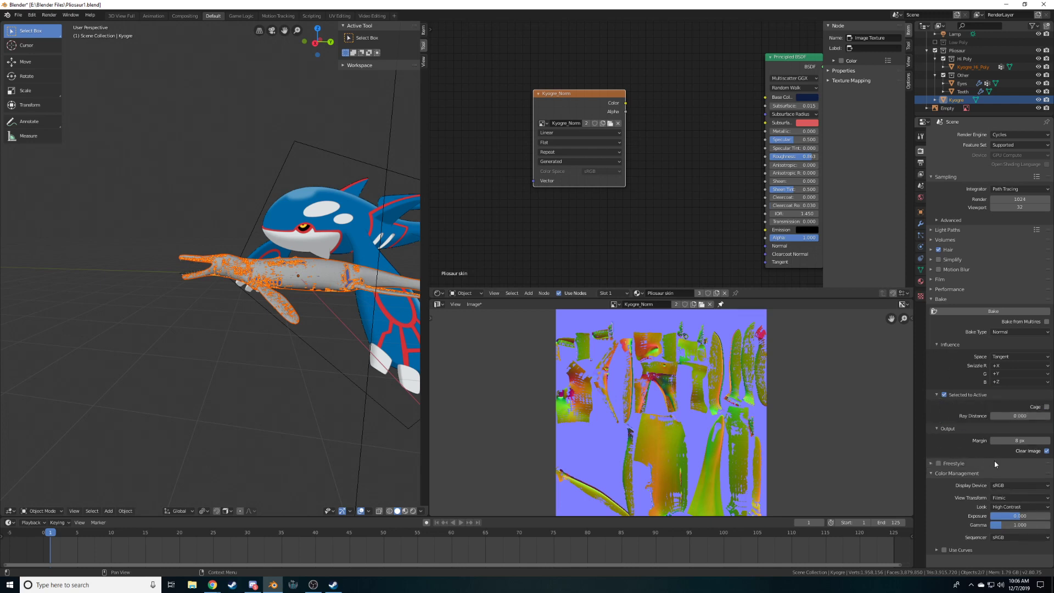
{"action": "left_click", "coordinate": [1021, 416]}
{"action": "type", "text": "0.01"}
{"action": "key", "text": "Return"}
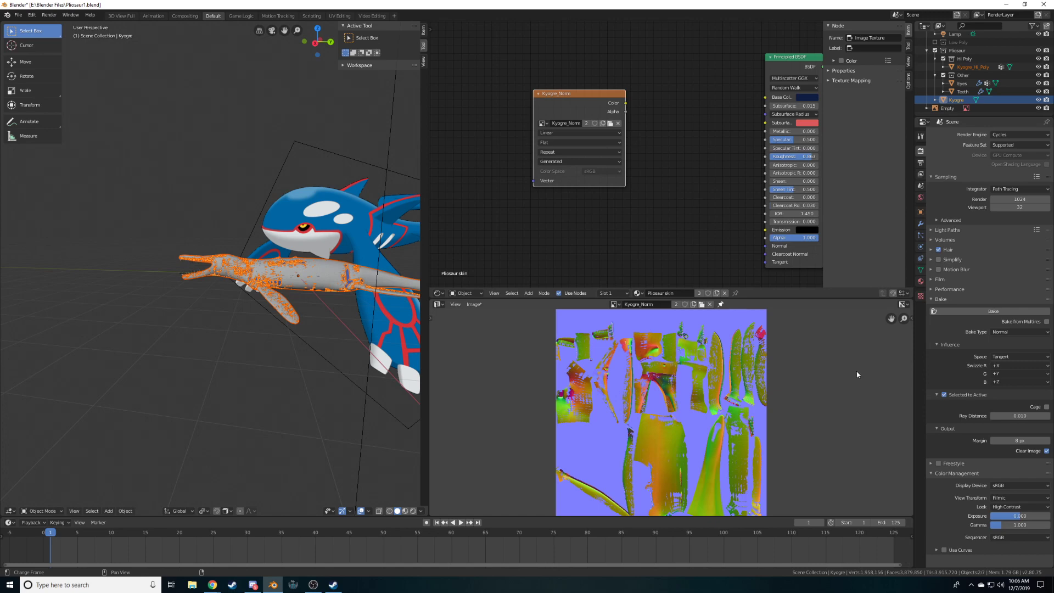
{"action": "scroll", "coordinate": [676, 387], "scroll_direction": "up", "scroll_amount": 3}
{"action": "scroll", "coordinate": [685, 394], "scroll_direction": "up", "scroll_amount": 3}
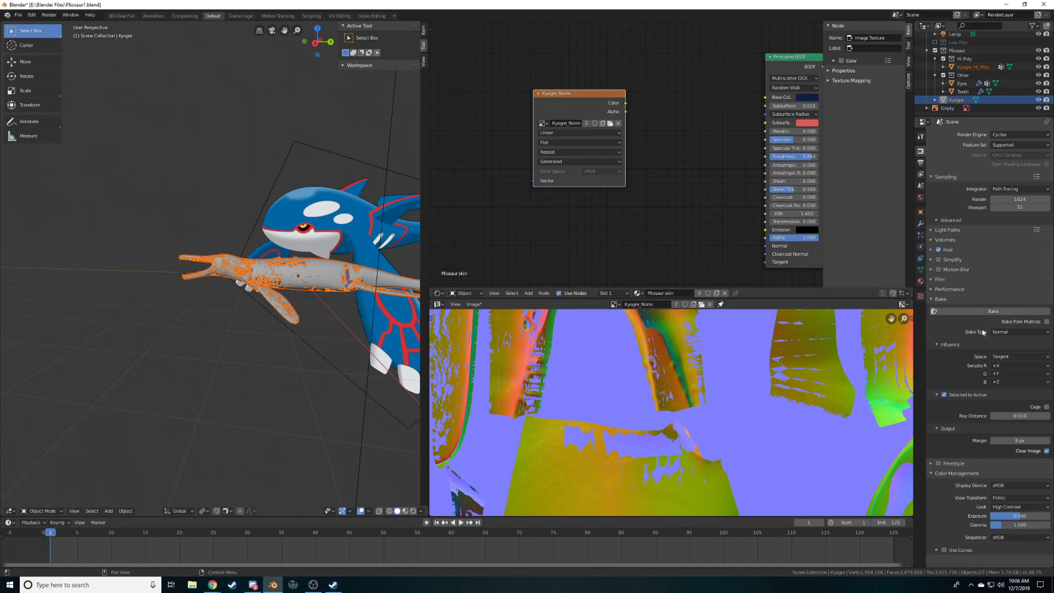
{"action": "left_click", "coordinate": [990, 312]}
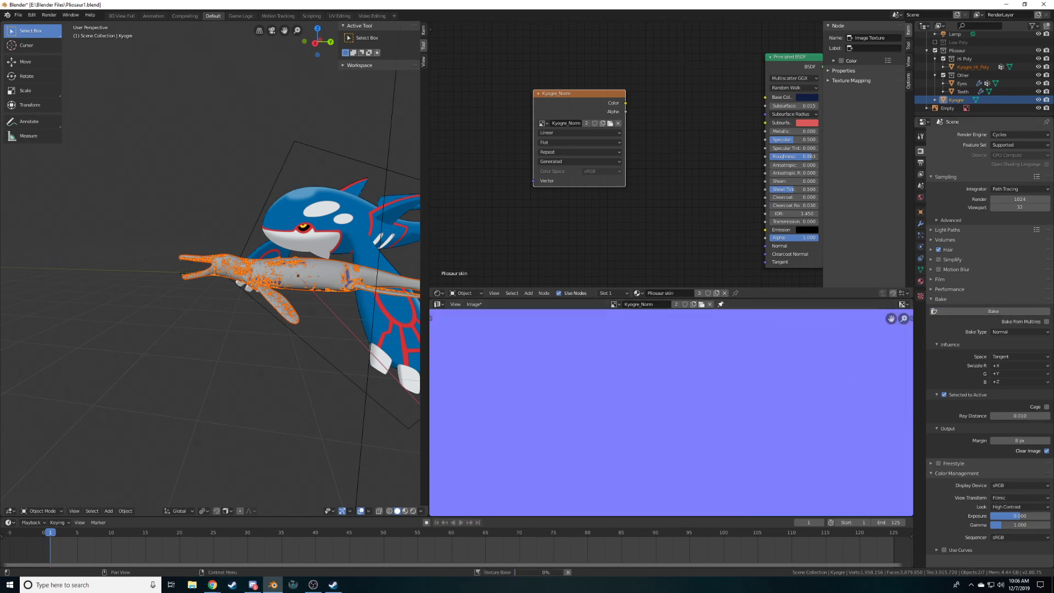
{"action": "key", "text": "alt+Tab"}
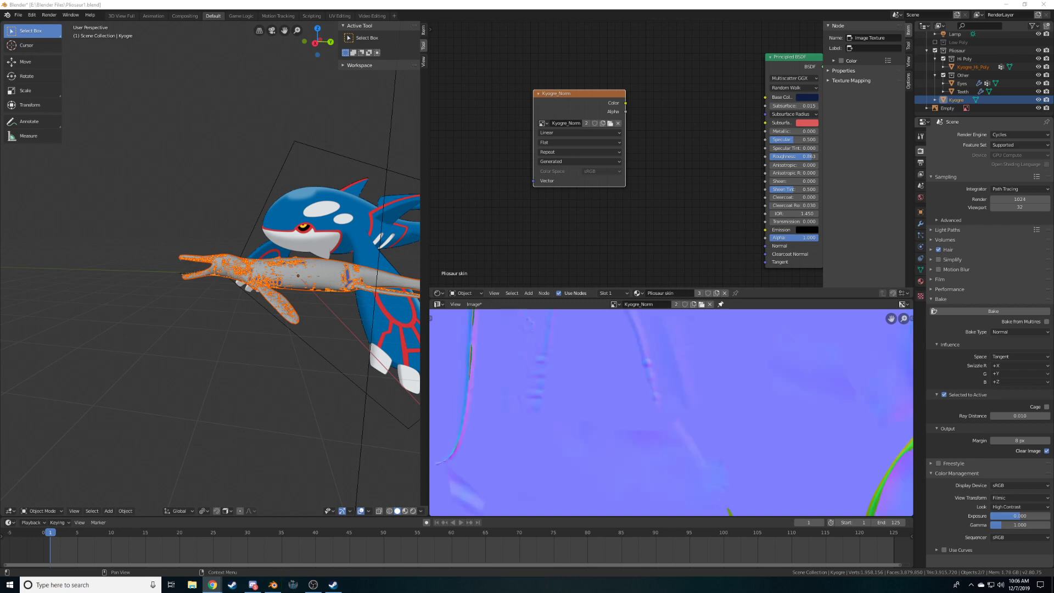
Raise the ray distance to 0.015 and rebake the normal map
{"action": "scroll", "coordinate": [661, 384], "scroll_direction": "down", "scroll_amount": 4}
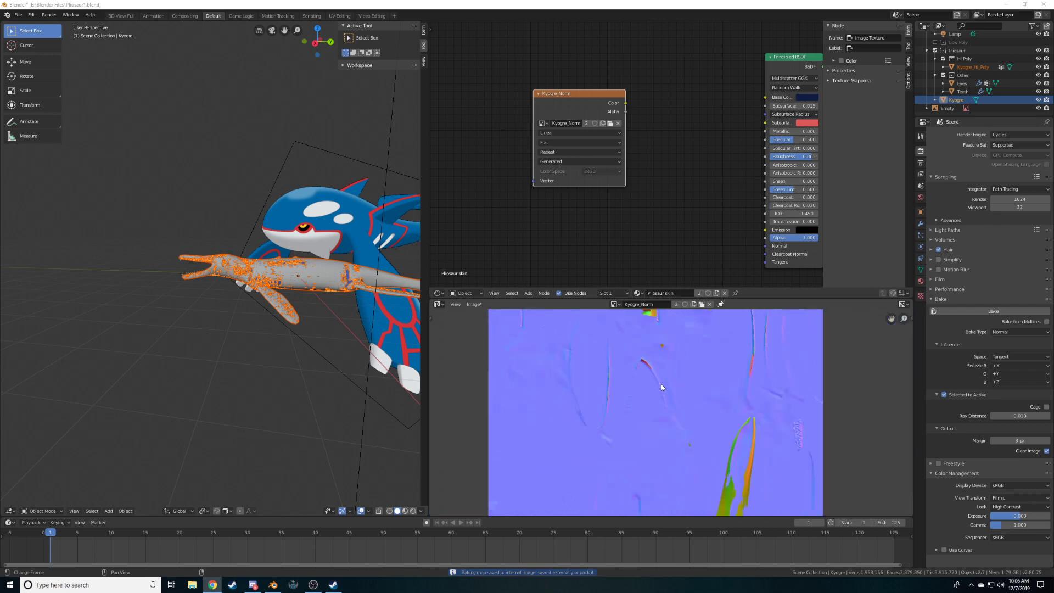
{"action": "scroll", "coordinate": [793, 513], "scroll_direction": "up", "scroll_amount": 3}
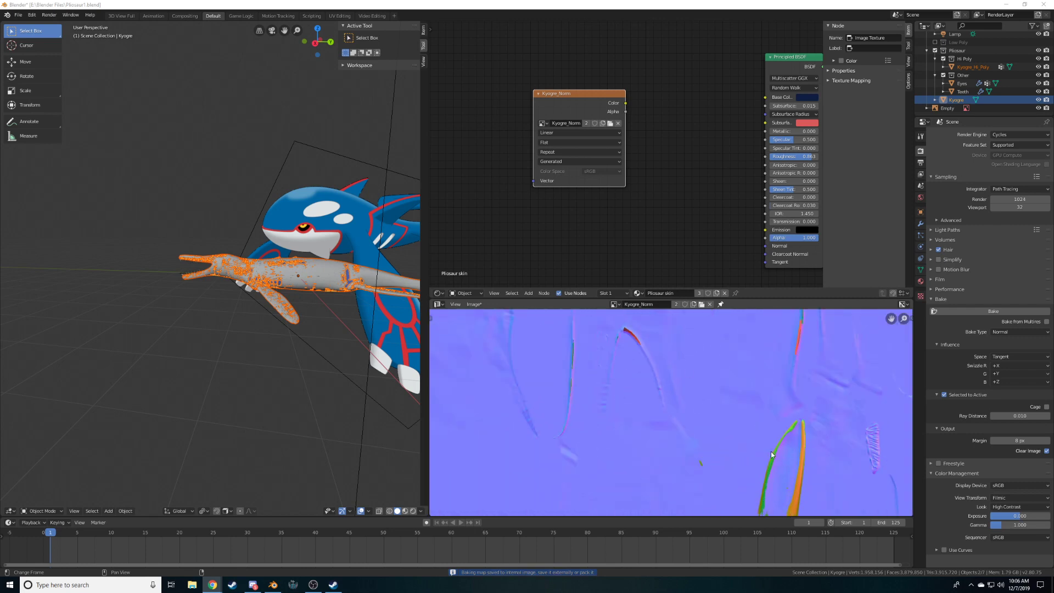
{"action": "scroll", "coordinate": [769, 451], "scroll_direction": "up", "scroll_amount": 4}
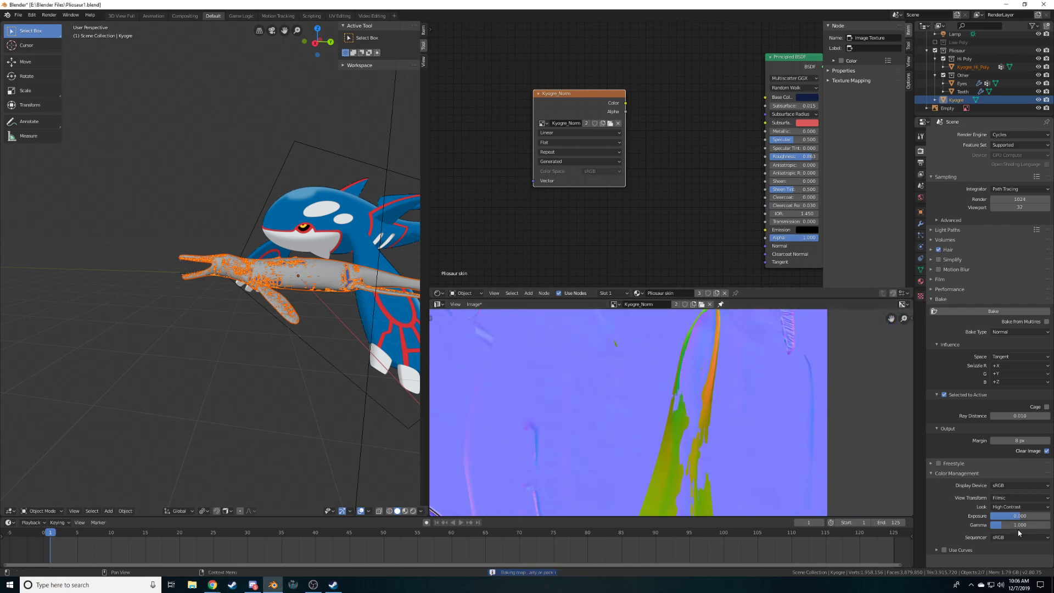
{"action": "left_click", "coordinate": [1003, 416]}
{"action": "type", "text": "5"}
{"action": "key", "text": "Return"}
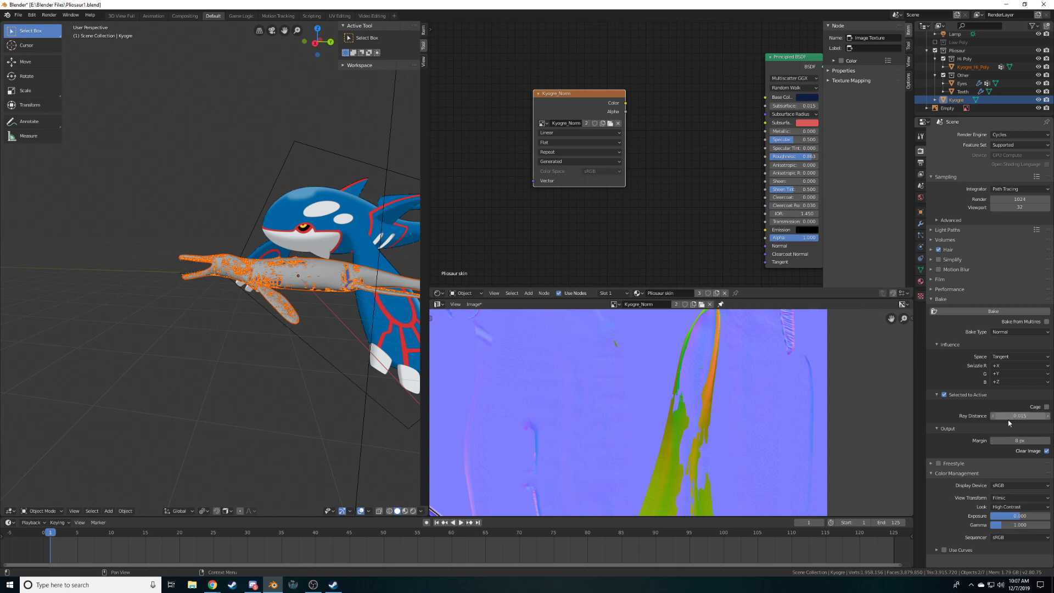
{"action": "left_click", "coordinate": [984, 311]}
{"action": "key", "text": "alt+Tab"}
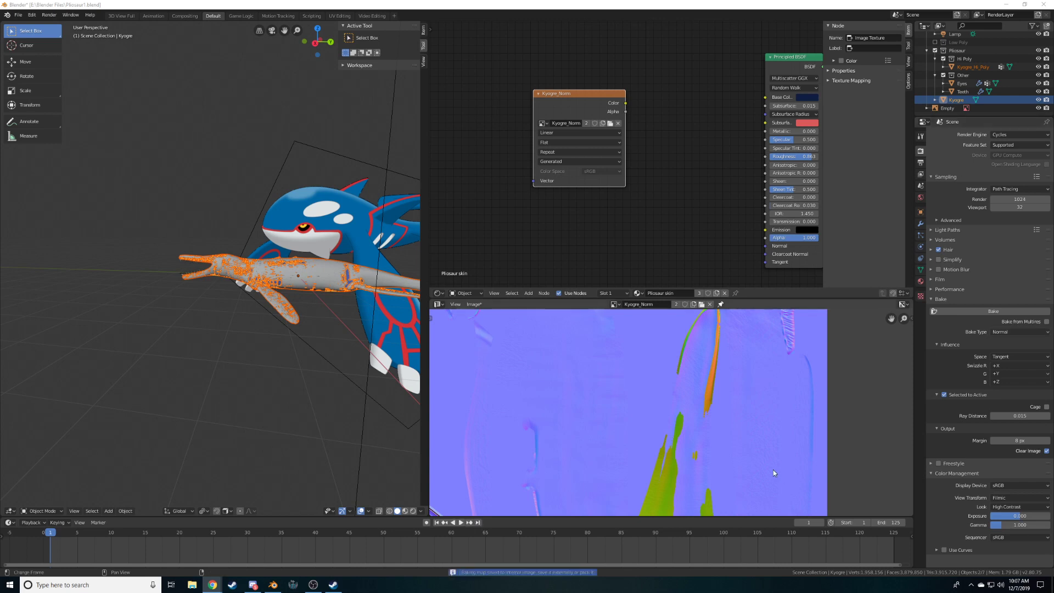
Increase the ray distance to 0.03 and rebake the normal map
{"action": "scroll", "coordinate": [641, 434], "scroll_direction": "down", "scroll_amount": 3}
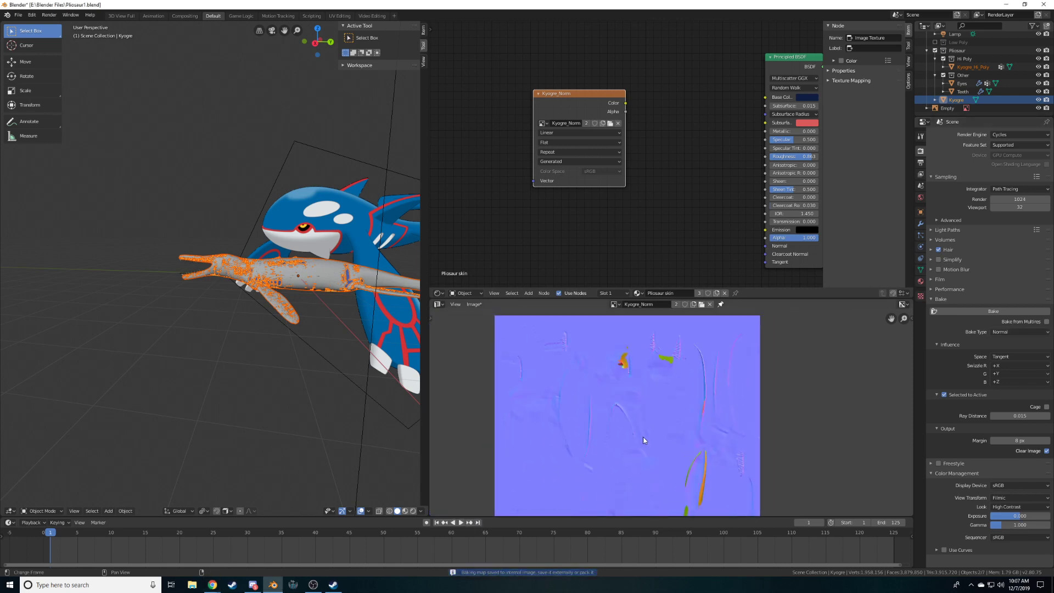
{"action": "scroll", "coordinate": [670, 417], "scroll_direction": "up", "scroll_amount": 3}
{"action": "left_click", "coordinate": [1015, 416]}
{"action": "type", "text": ".03"}
{"action": "key", "text": "Return"}
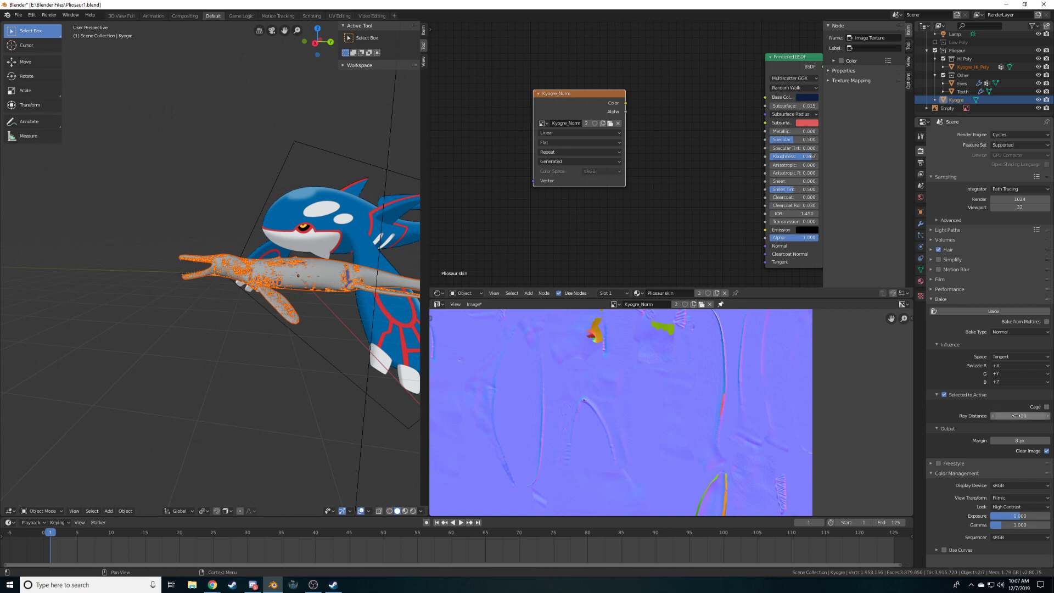
{"action": "left_click", "coordinate": [994, 311]}
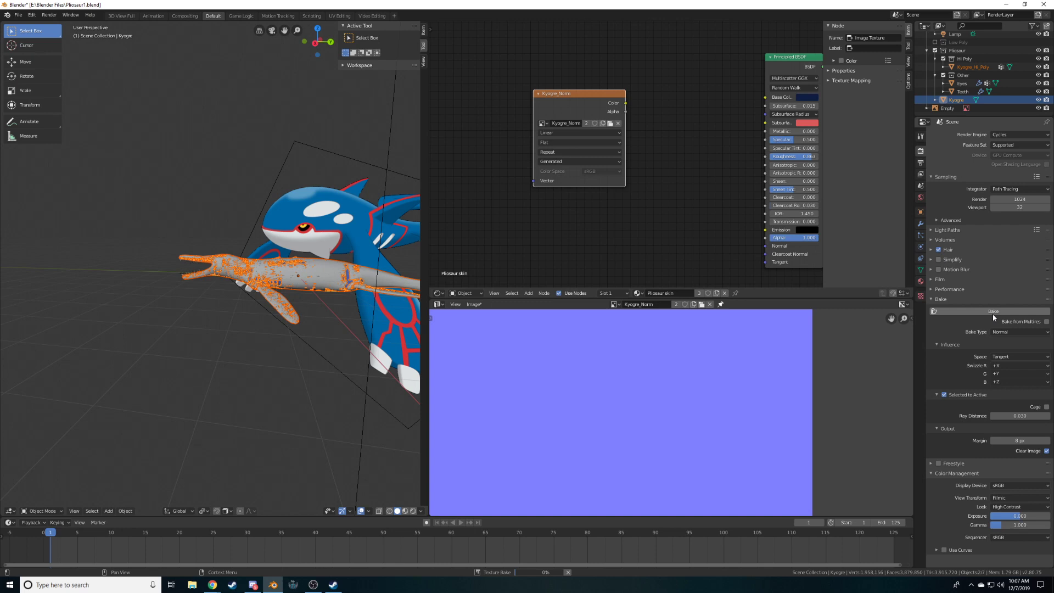
Enlarge the image editor area upward into the node editor so the whole Kyogre_Norm image fits
{"action": "scroll", "coordinate": [681, 413], "scroll_direction": "down", "scroll_amount": 3}
{"action": "middle_click_drag", "start_coordinate": [680, 412], "coordinate": [711, 401]}
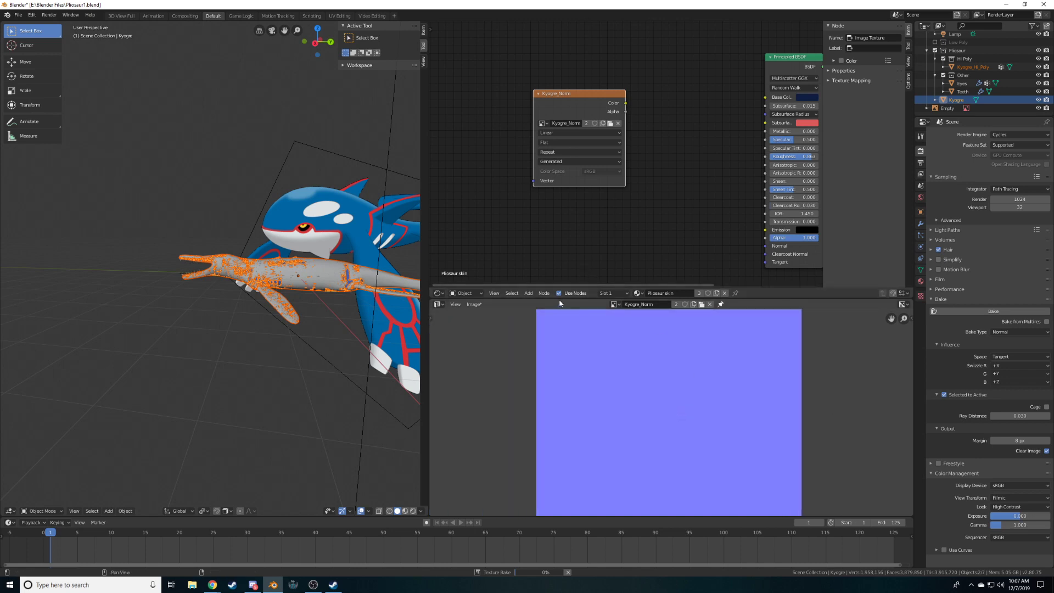
{"action": "left_click_drag", "start_coordinate": [559, 298], "coordinate": [560, 240]}
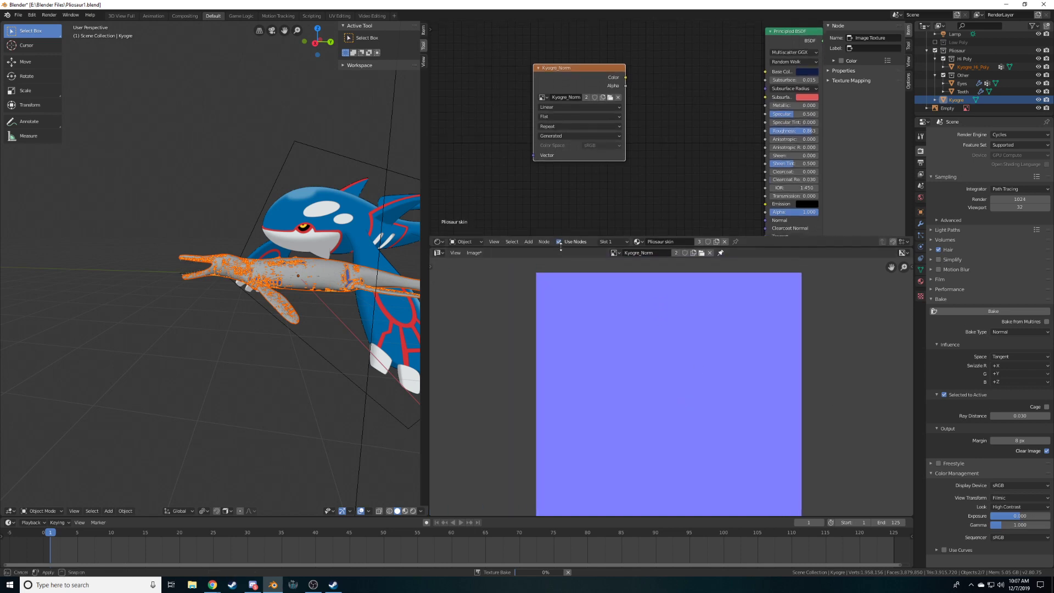
{"action": "middle_click_drag", "start_coordinate": [628, 405], "coordinate": [628, 382]}
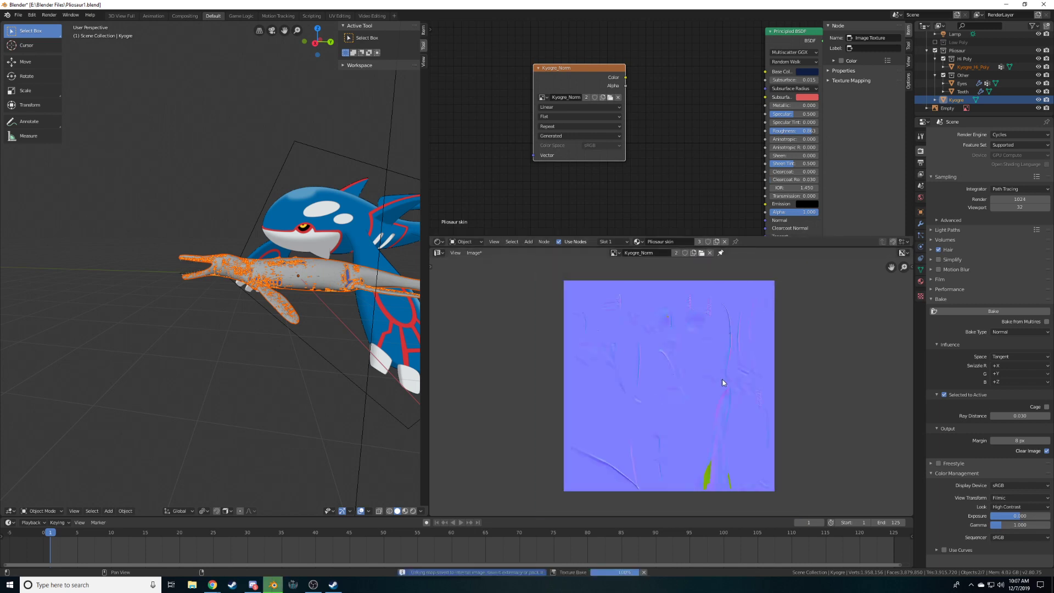
Set the ray distance to 0.04 and bake the normal map once more
{"action": "scroll", "coordinate": [676, 355], "scroll_direction": "down", "scroll_amount": 1}
{"action": "scroll", "coordinate": [676, 354], "scroll_direction": "up", "scroll_amount": 4}
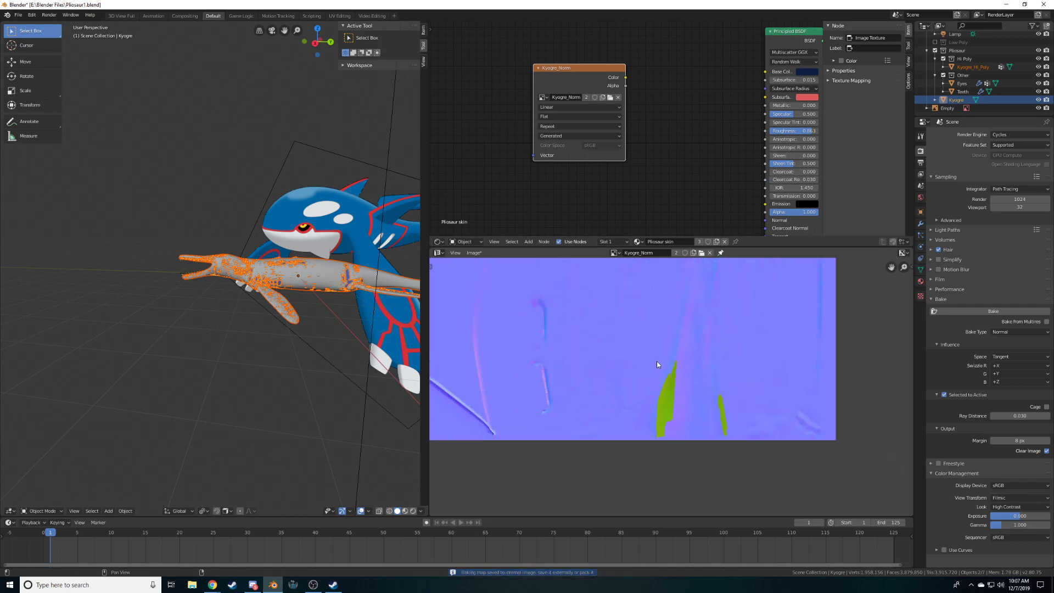
{"action": "left_click", "coordinate": [1017, 416]}
{"action": "left_click", "coordinate": [1006, 418]}
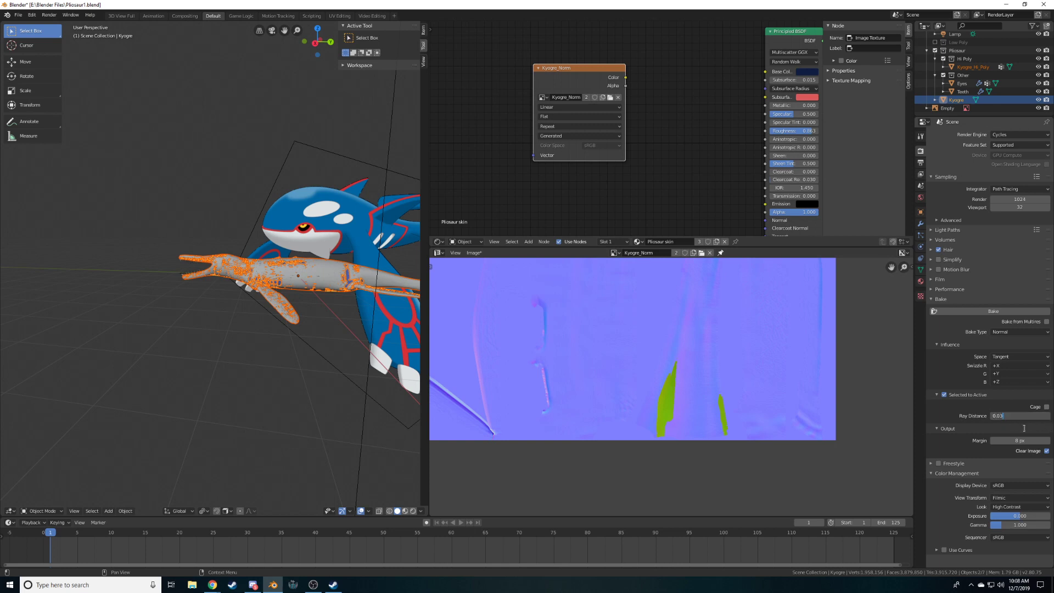
{"action": "key", "text": "Return"}
{"action": "left_click", "coordinate": [978, 311]}
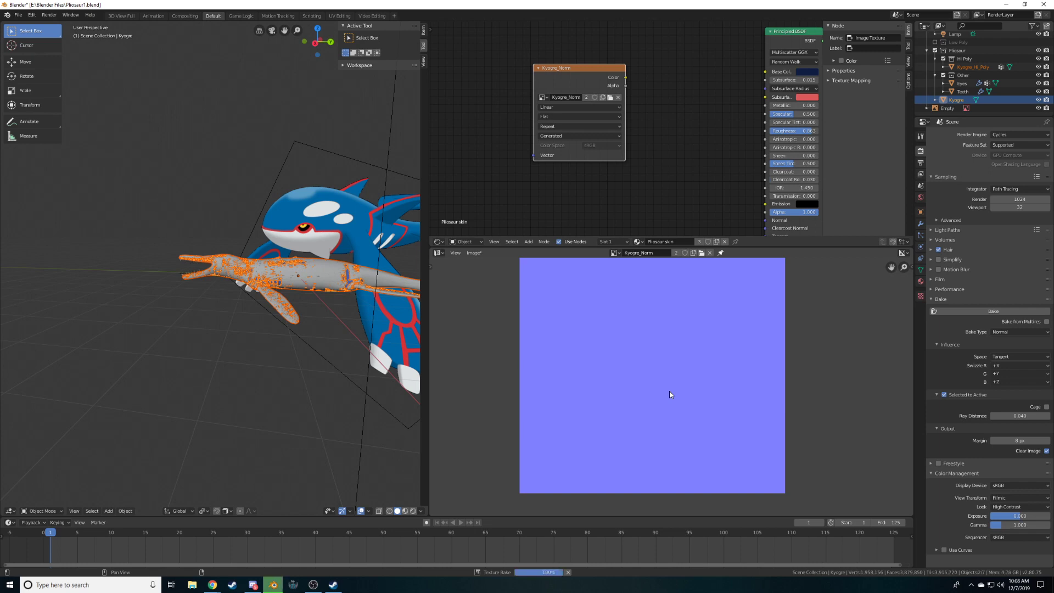
Check the latest bake up close and set the ray distance to 0.045
{"action": "middle_click_drag", "start_coordinate": [670, 394], "coordinate": [701, 440]}
{"action": "scroll", "coordinate": [668, 385], "scroll_direction": "up", "scroll_amount": 5}
{"action": "scroll", "coordinate": [667, 387], "scroll_direction": "up", "scroll_amount": 5}
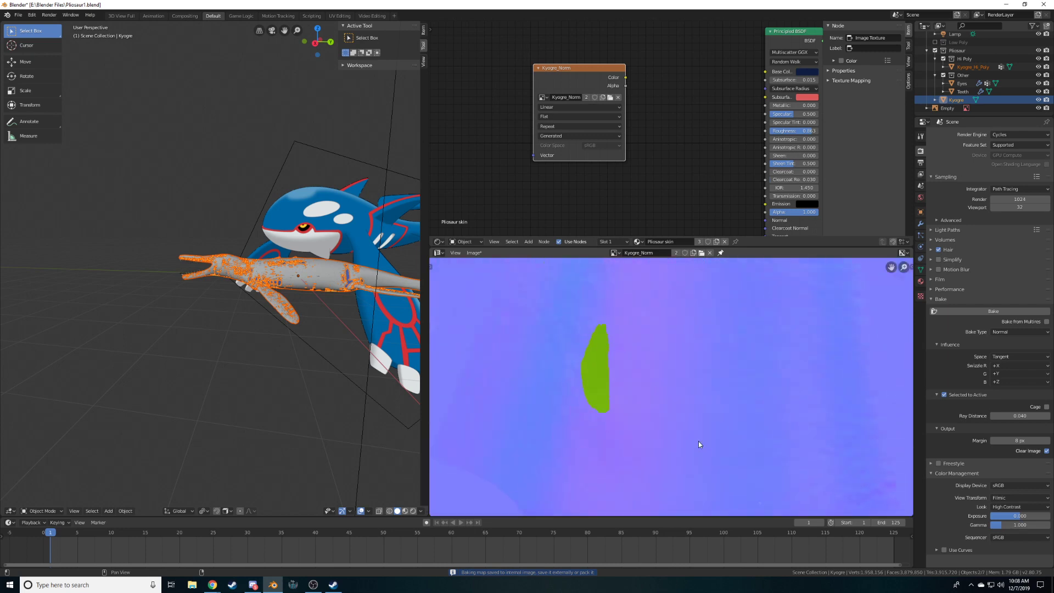
{"action": "left_click", "coordinate": [1012, 415]}
{"action": "left_click", "coordinate": [1011, 417]}
{"action": "key", "text": "Return"}
Examine the baked Kyogre_Norm image for sculpted surface detail and seam lines across its different areas
{"action": "scroll", "coordinate": [694, 364], "scroll_direction": "down", "scroll_amount": 5}
{"action": "middle_click_drag", "start_coordinate": [693, 364], "coordinate": [692, 497]}
{"action": "scroll", "coordinate": [703, 403], "scroll_direction": "down", "scroll_amount": 5}
{"action": "scroll", "coordinate": [667, 375], "scroll_direction": "up", "scroll_amount": 2}
{"action": "scroll", "coordinate": [665, 377], "scroll_direction": "down", "scroll_amount": 2}
{"action": "mouse_move", "coordinate": [654, 406]}
{"action": "middle_mouse_down"}
{"action": "mouse_move", "coordinate": [651, 375]}
{"action": "mouse_move", "coordinate": [671, 396]}
{"action": "middle_mouse_up"}
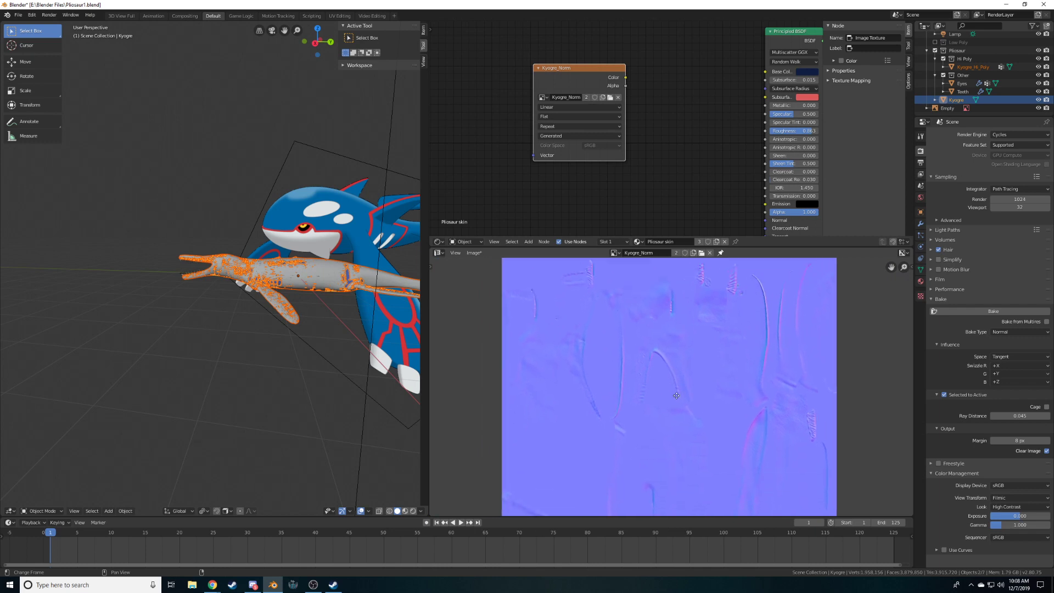
{"action": "scroll", "coordinate": [671, 395], "scroll_direction": "up", "scroll_amount": 4}
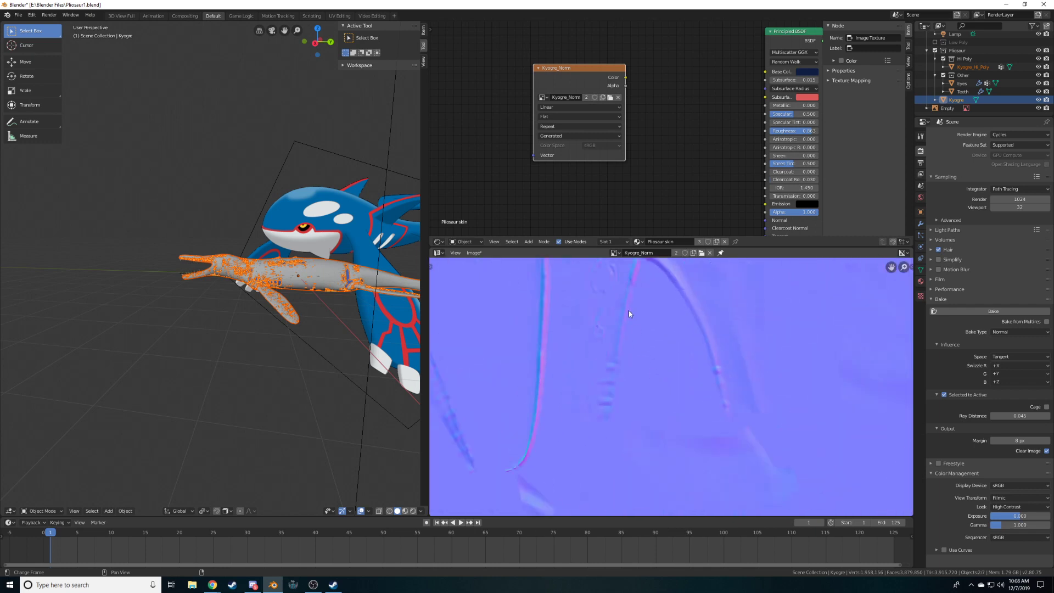
{"action": "middle_click_drag", "start_coordinate": [629, 313], "coordinate": [641, 341]}
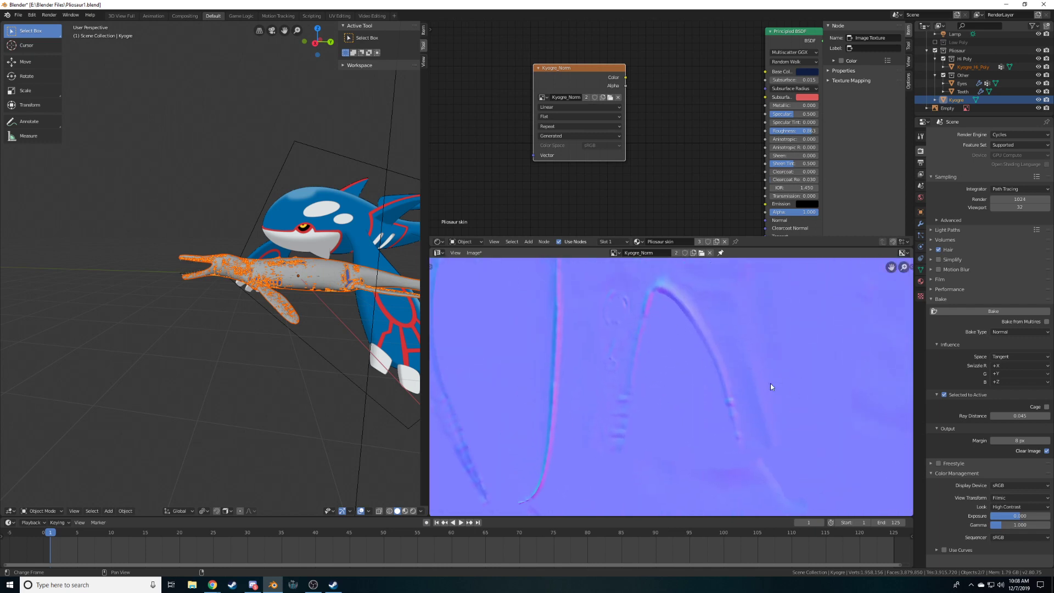
{"action": "scroll", "coordinate": [771, 394], "scroll_direction": "down", "scroll_amount": 1}
{"action": "scroll", "coordinate": [771, 399], "scroll_direction": "down", "scroll_amount": 1}
{"action": "middle_click_drag", "start_coordinate": [766, 390], "coordinate": [570, 403]}
{"action": "scroll", "coordinate": [647, 352], "scroll_direction": "up", "scroll_amount": 2}
{"action": "scroll", "coordinate": [647, 352], "scroll_direction": "up", "scroll_amount": 4}
{"action": "middle_click_drag", "start_coordinate": [634, 361], "coordinate": [685, 506]}
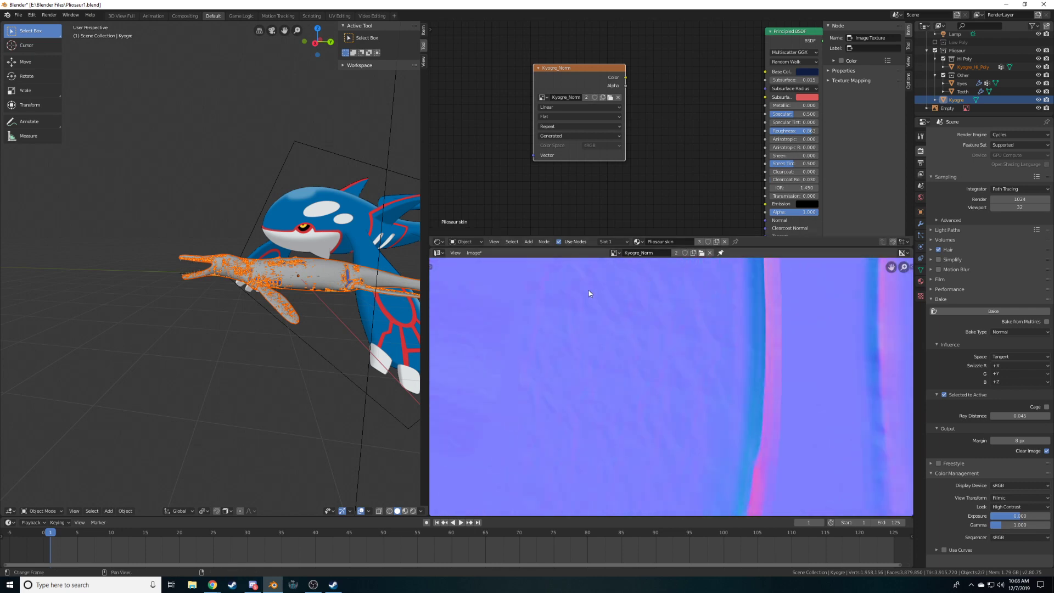
{"action": "middle_click_drag", "start_coordinate": [595, 311], "coordinate": [726, 401]}
{"action": "scroll", "coordinate": [584, 344], "scroll_direction": "down", "scroll_amount": 1}
{"action": "middle_click_drag", "start_coordinate": [663, 309], "coordinate": [732, 410]}
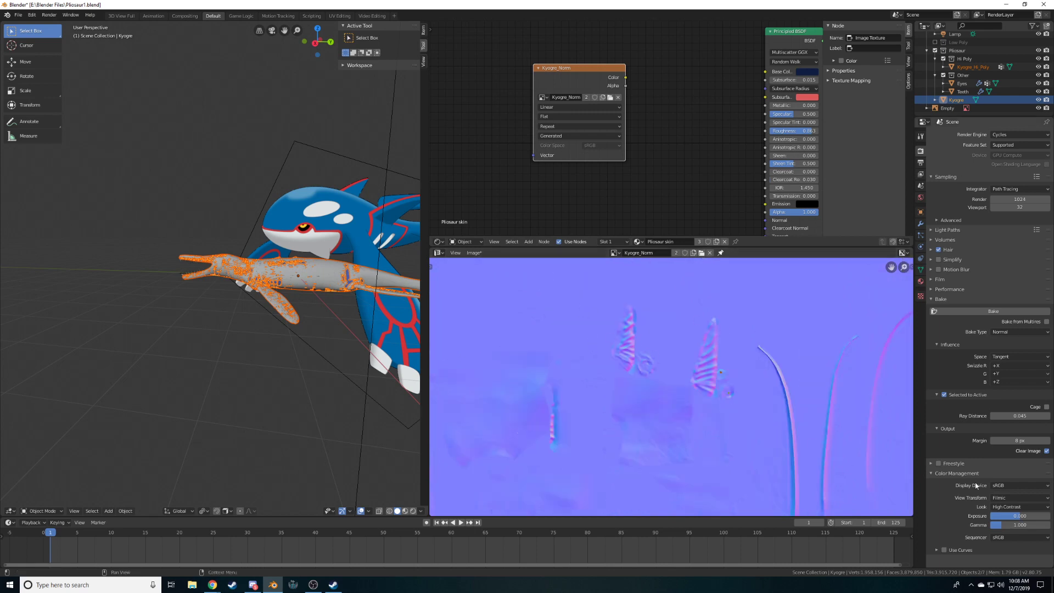
Rebake the normal map at the current ray distance and inspect the result up close for artifacts
{"action": "left_click", "coordinate": [1001, 311]}
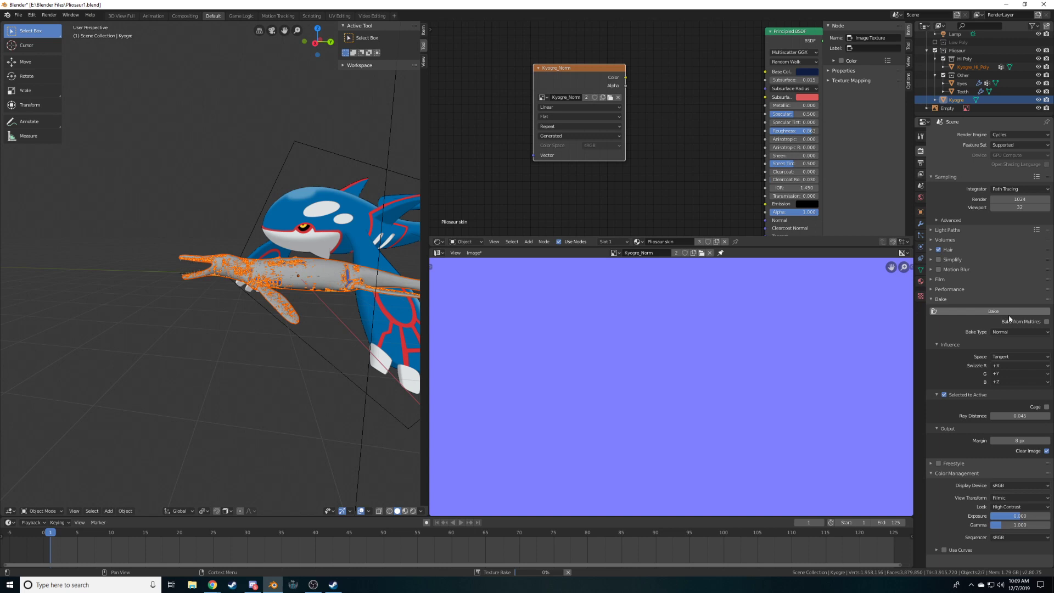
{"action": "scroll", "coordinate": [778, 402], "scroll_direction": "down", "scroll_amount": 2}
{"action": "scroll", "coordinate": [642, 456], "scroll_direction": "up", "scroll_amount": 1}
{"action": "scroll", "coordinate": [678, 348], "scroll_direction": "down", "scroll_amount": 3}
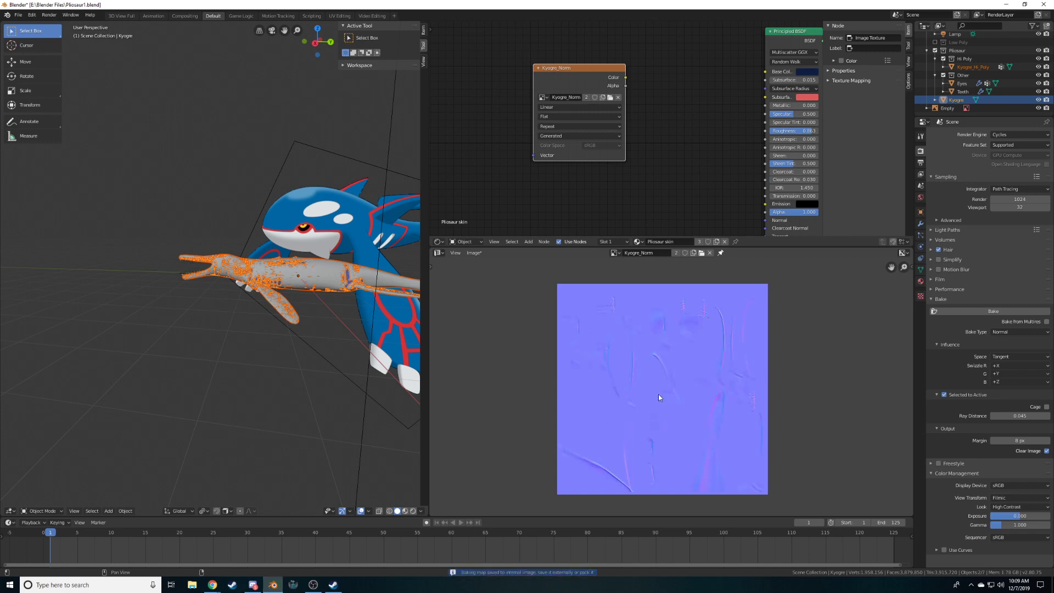
{"action": "scroll", "coordinate": [659, 398], "scroll_direction": "up", "scroll_amount": 3}
{"action": "middle_click_drag", "start_coordinate": [666, 401], "coordinate": [657, 380]}
{"action": "middle_click_drag", "start_coordinate": [725, 367], "coordinate": [732, 336]}
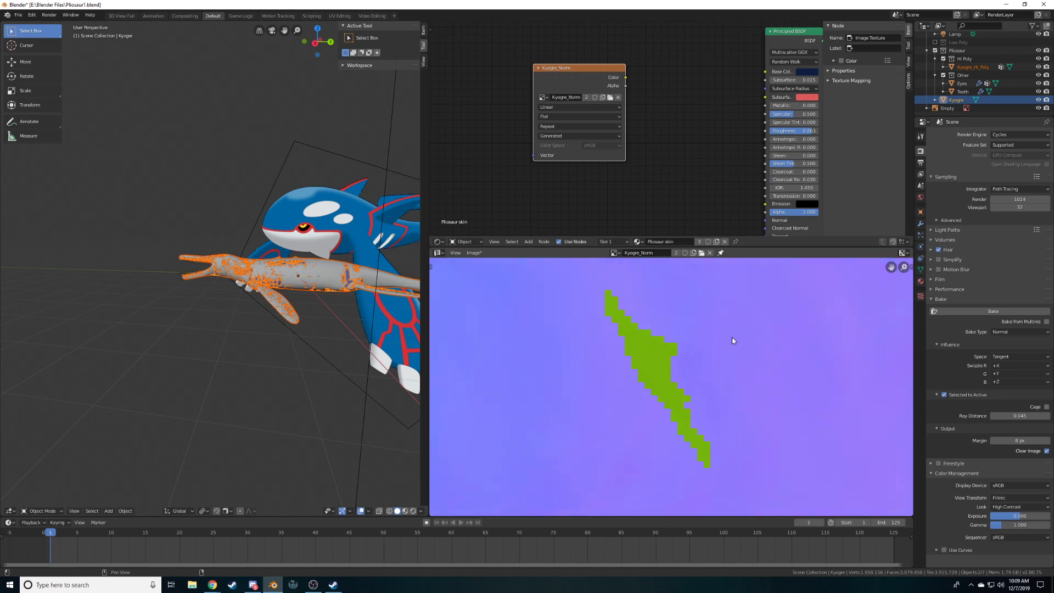
Fine-tune the bake's ray distance to 0.047
{"action": "left_click", "coordinate": [1000, 416]}
{"action": "left_click_drag", "start_coordinate": [1001, 419], "coordinate": [1005, 421]}
{"action": "left_click", "coordinate": [1004, 422]}
{"action": "double_click", "coordinate": [1017, 417]}
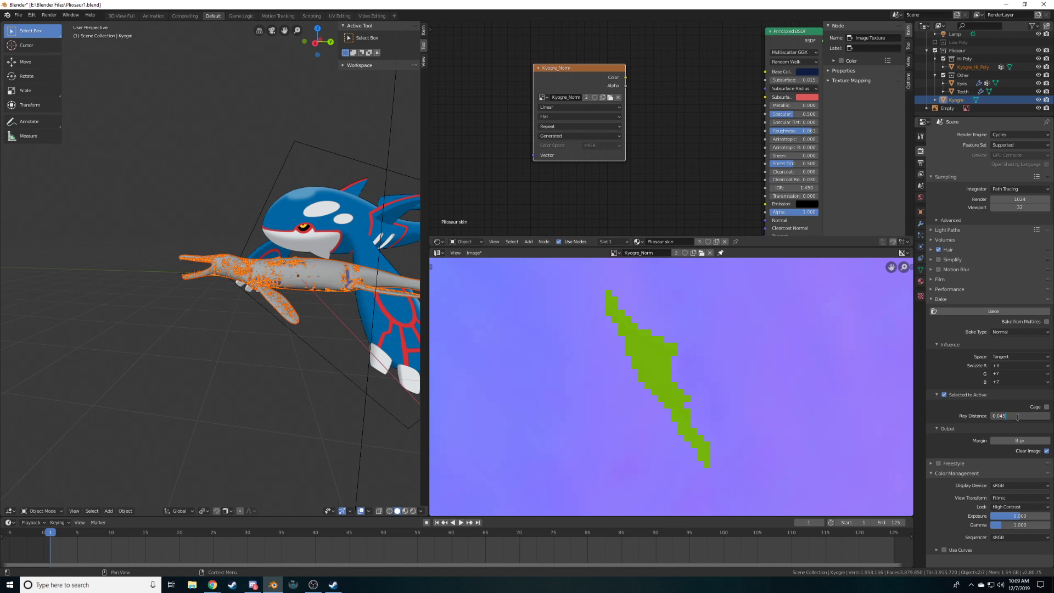
{"action": "key", "text": "Return"}
{"action": "scroll", "coordinate": [702, 352], "scroll_direction": "down", "scroll_amount": 10}
{"action": "scroll", "coordinate": [694, 375], "scroll_direction": "down", "scroll_amount": 5}
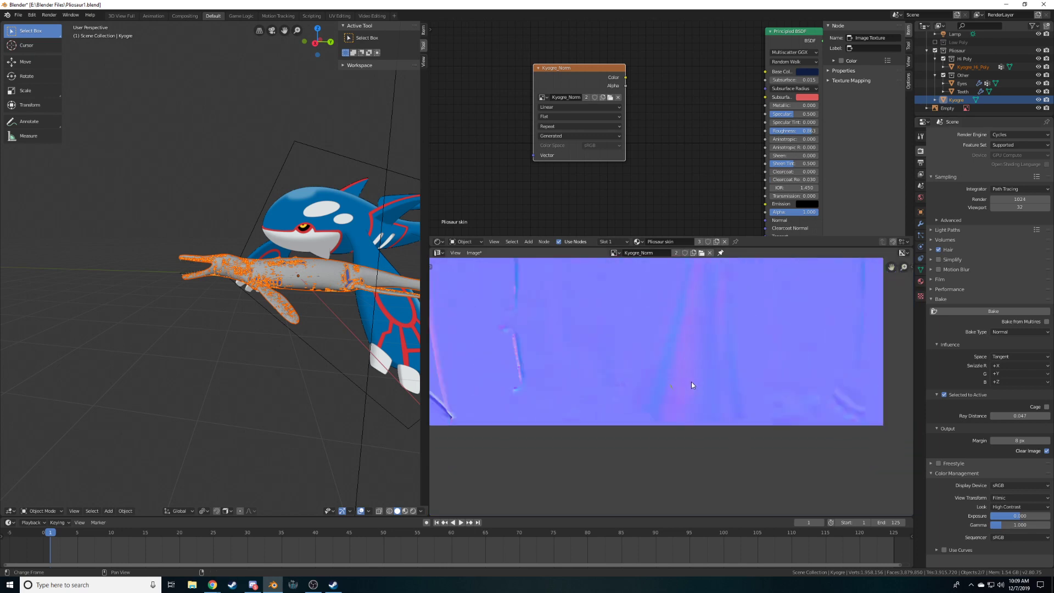
Check the streaked area of the baked normal map up close for artifacts and rebake it at the 0.047 ray distance
{"action": "middle_click_drag", "start_coordinate": [674, 375], "coordinate": [689, 436]}
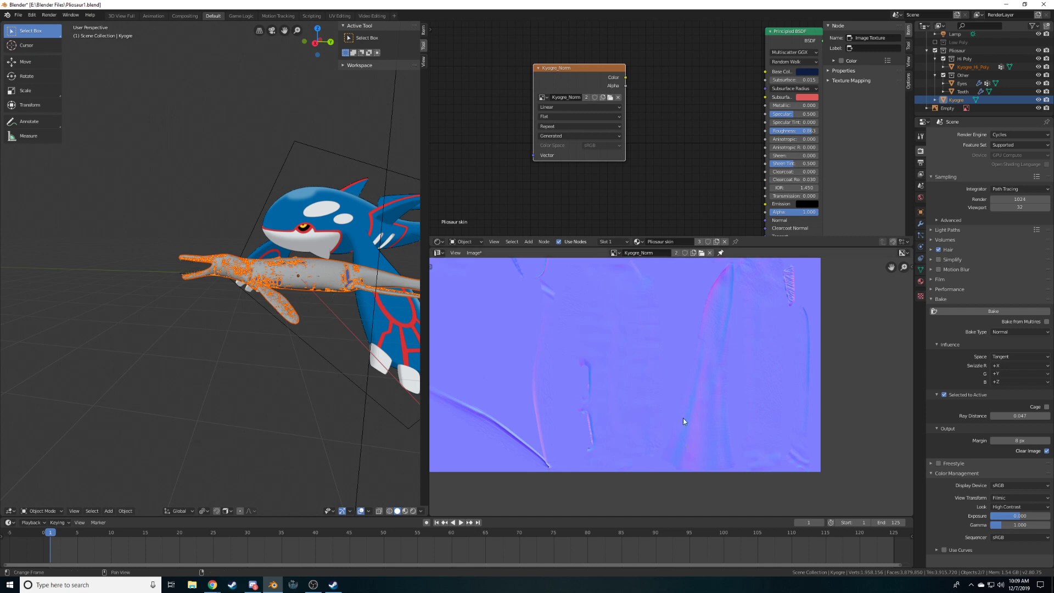
{"action": "middle_click_drag", "start_coordinate": [740, 358], "coordinate": [711, 324]}
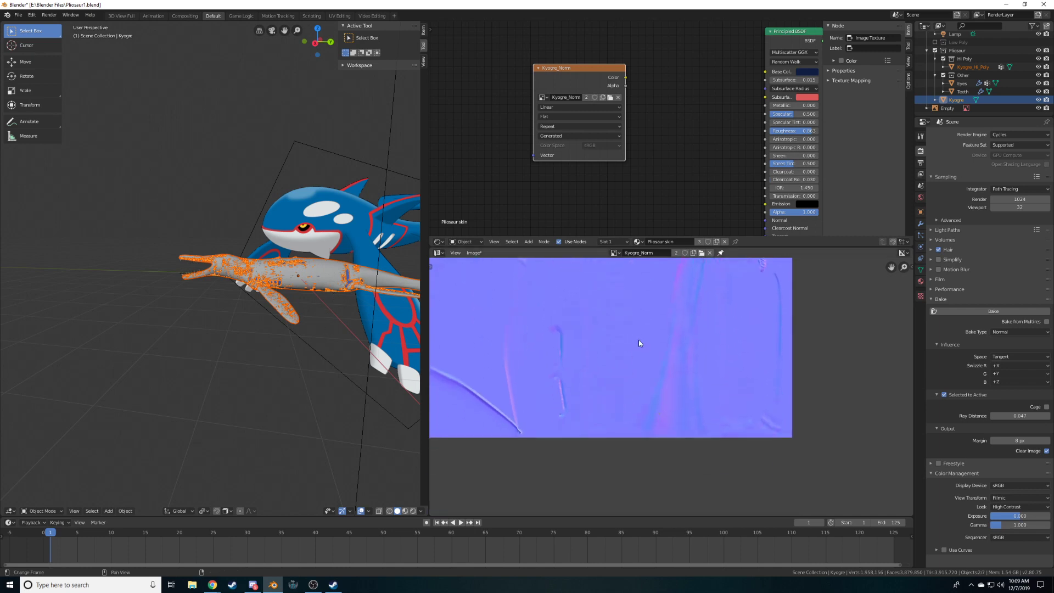
{"action": "scroll", "coordinate": [631, 322], "scroll_direction": "up", "scroll_amount": 6}
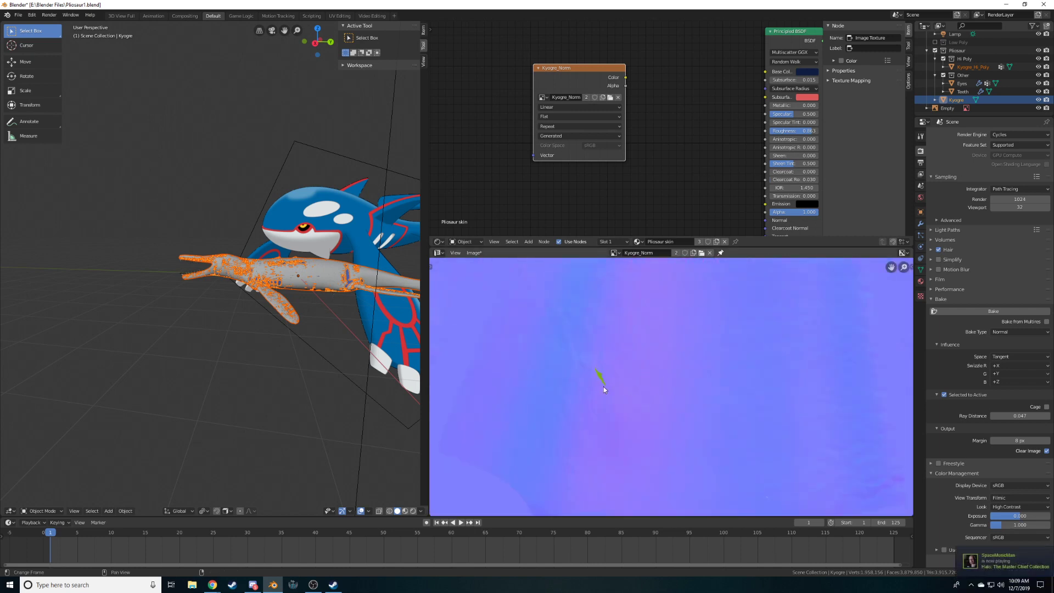
{"action": "scroll", "coordinate": [616, 377], "scroll_direction": "up", "scroll_amount": 4}
{"action": "middle_click_drag", "start_coordinate": [513, 358], "coordinate": [698, 437]}
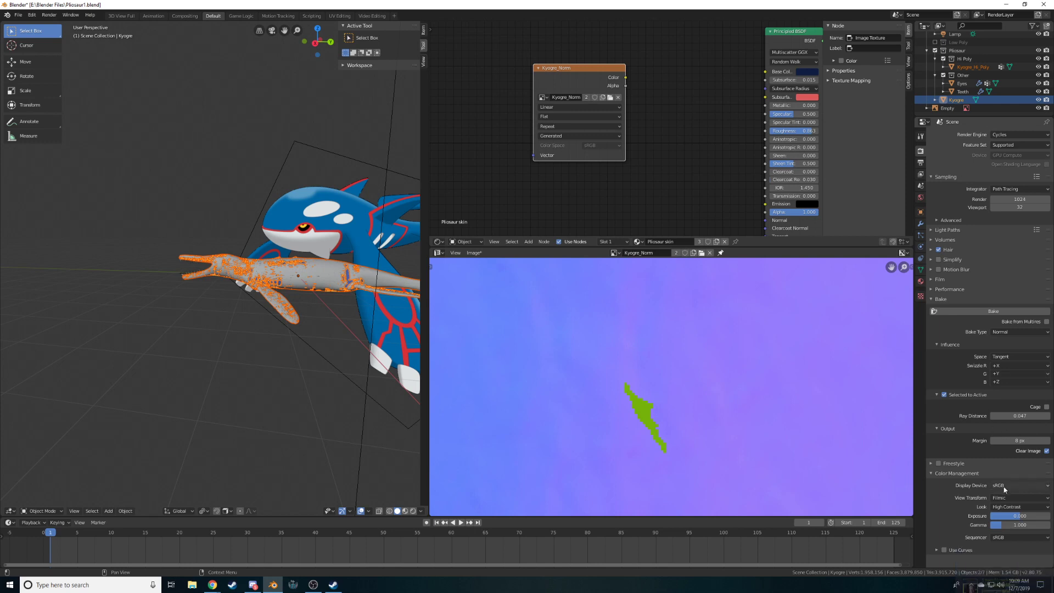
{"action": "left_click", "coordinate": [994, 312]}
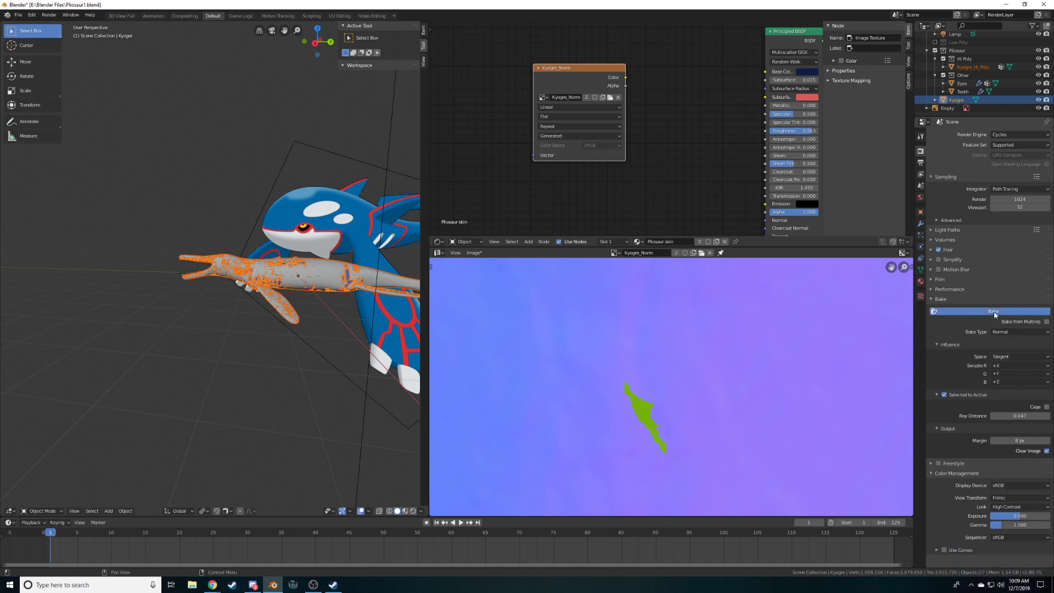
{"action": "scroll", "coordinate": [650, 367], "scroll_direction": "down", "scroll_amount": 8}
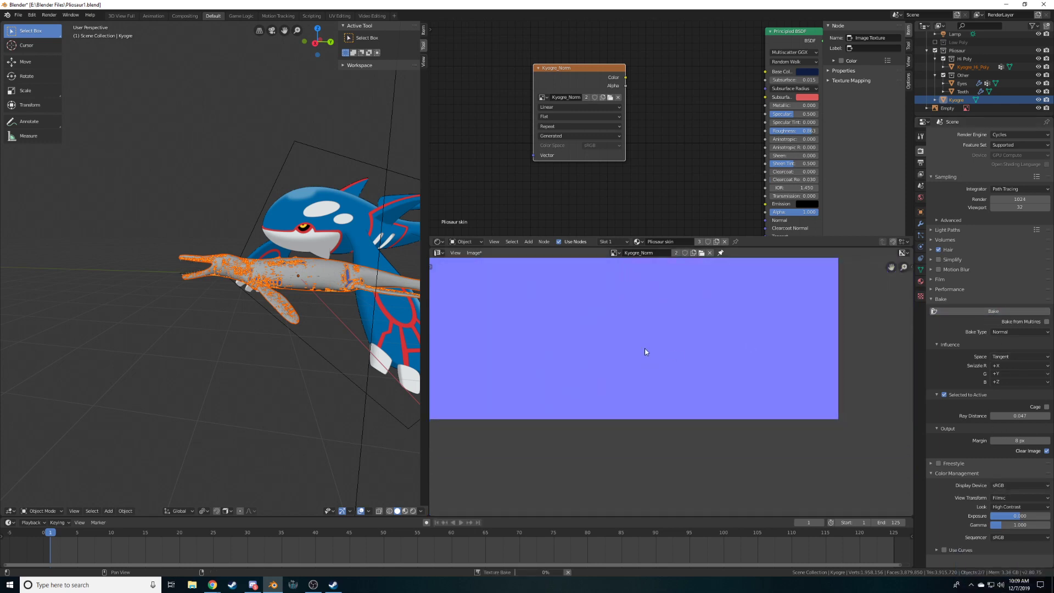
{"action": "middle_click_drag", "start_coordinate": [626, 325], "coordinate": [679, 440]}
{"action": "scroll", "coordinate": [675, 396], "scroll_direction": "down", "scroll_amount": 2}
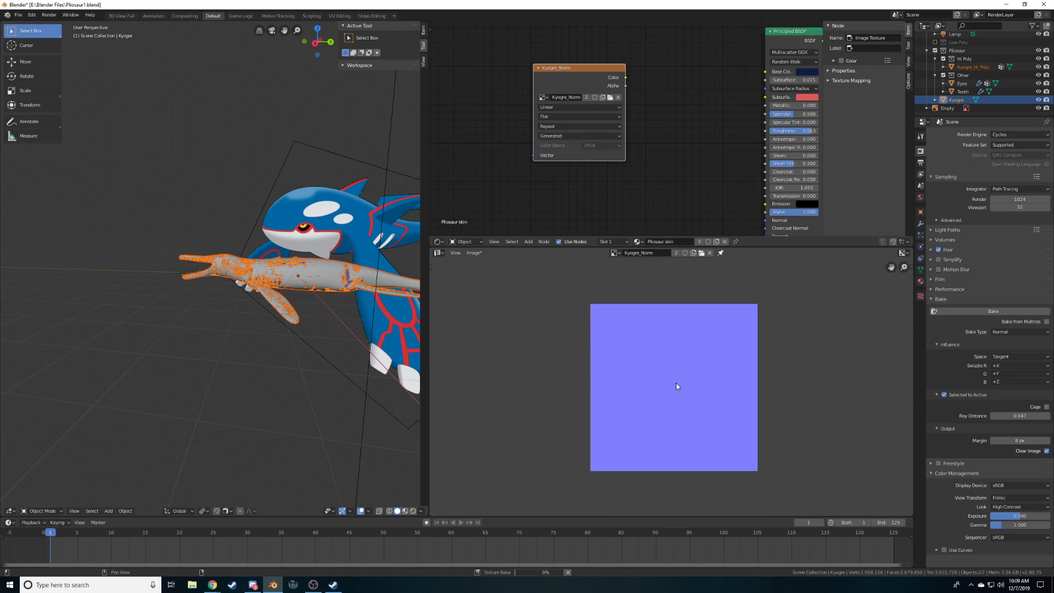
{"action": "scroll", "coordinate": [676, 386], "scroll_direction": "up", "scroll_amount": 1}
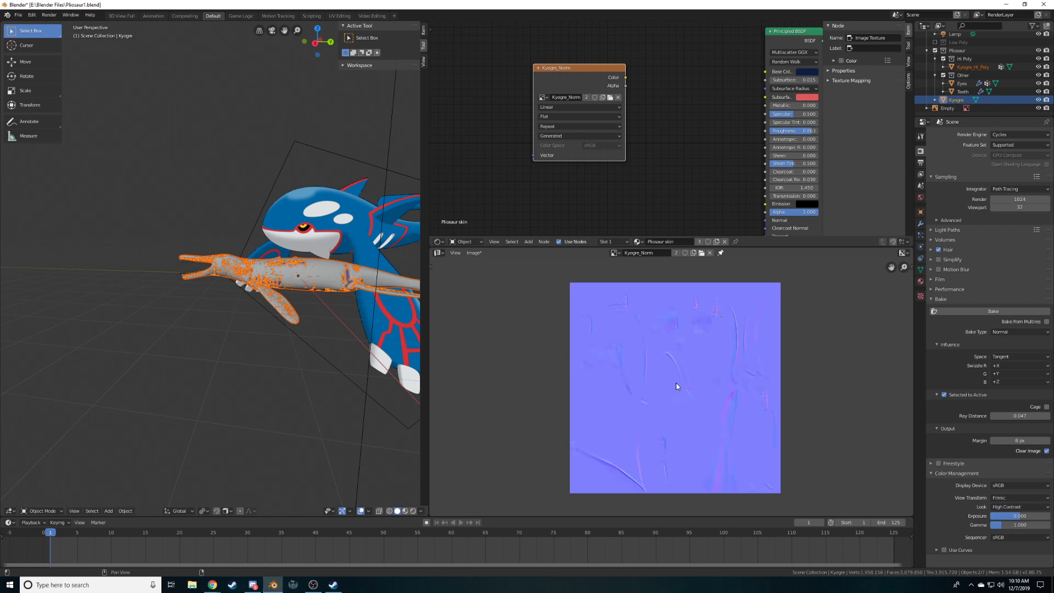
Examine the fresh Kyogre_Norm bake for stray artifacts, both along its lower streaks and across the whole image
{"action": "middle_click_drag", "start_coordinate": [696, 465], "coordinate": [655, 328]}
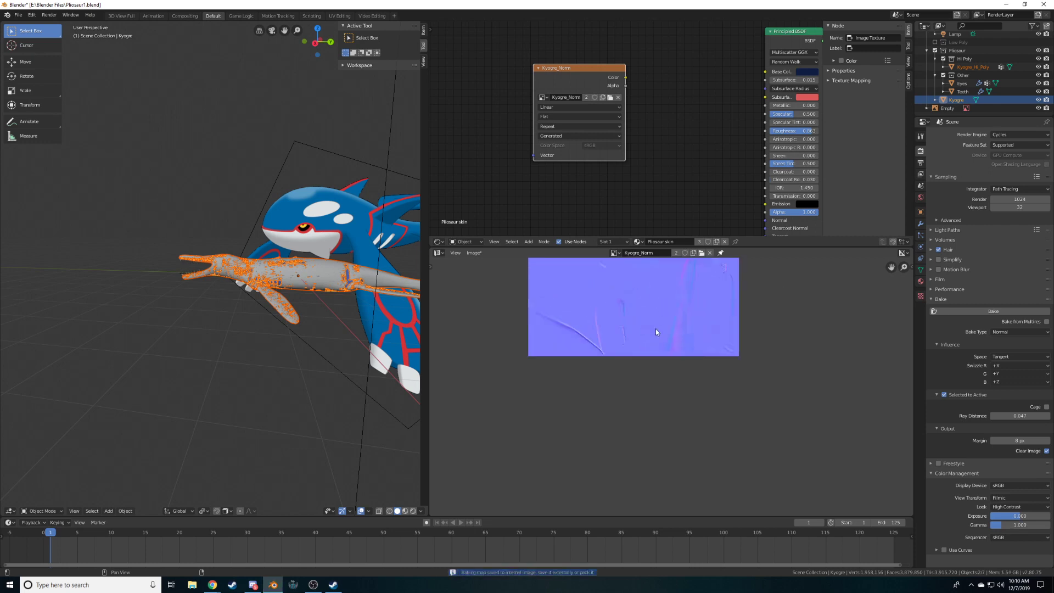
{"action": "scroll", "coordinate": [670, 354], "scroll_direction": "up", "scroll_amount": 4}
{"action": "scroll", "coordinate": [701, 379], "scroll_direction": "up", "scroll_amount": 2}
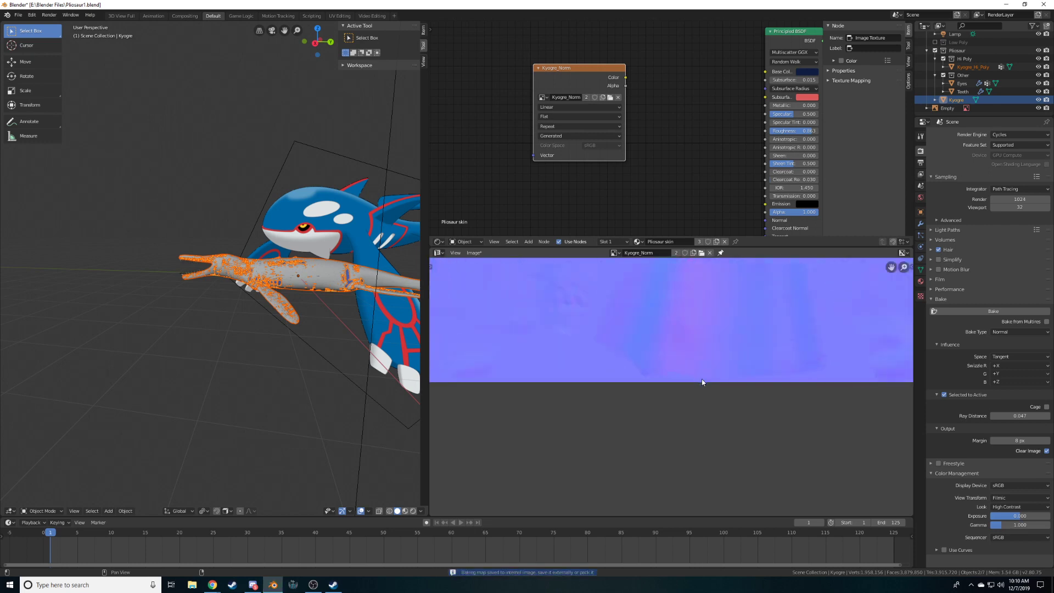
{"action": "middle_click_drag", "start_coordinate": [701, 378], "coordinate": [717, 355]}
{"action": "scroll", "coordinate": [720, 364], "scroll_direction": "up", "scroll_amount": 1}
{"action": "scroll", "coordinate": [720, 368], "scroll_direction": "down", "scroll_amount": 3}
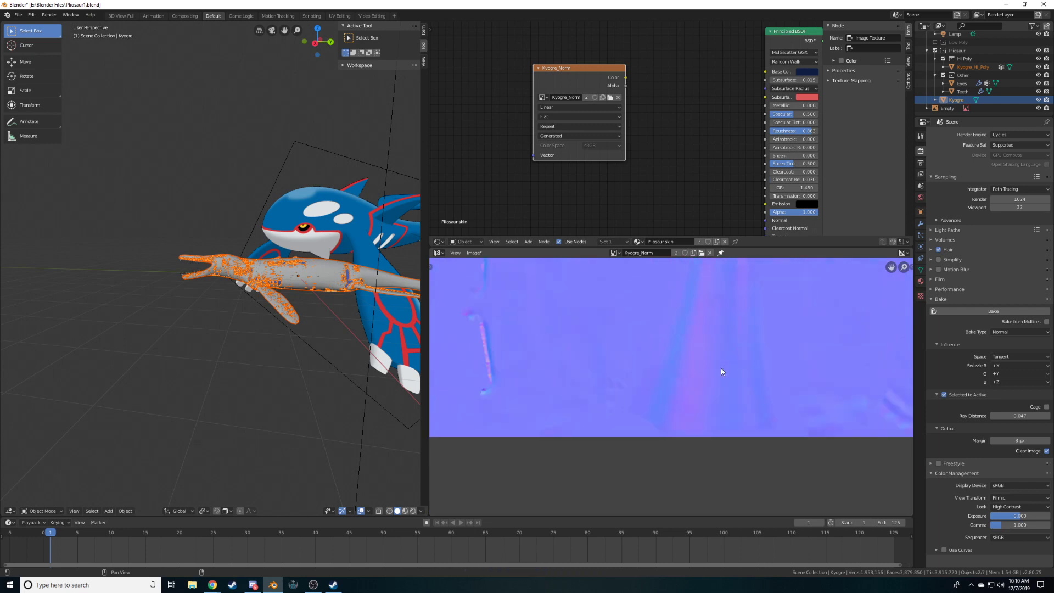
{"action": "middle_click_drag", "start_coordinate": [554, 283], "coordinate": [616, 366]}
{"action": "scroll", "coordinate": [616, 366], "scroll_direction": "down", "scroll_amount": 5}
{"action": "middle_click_drag", "start_coordinate": [553, 275], "coordinate": [575, 315]}
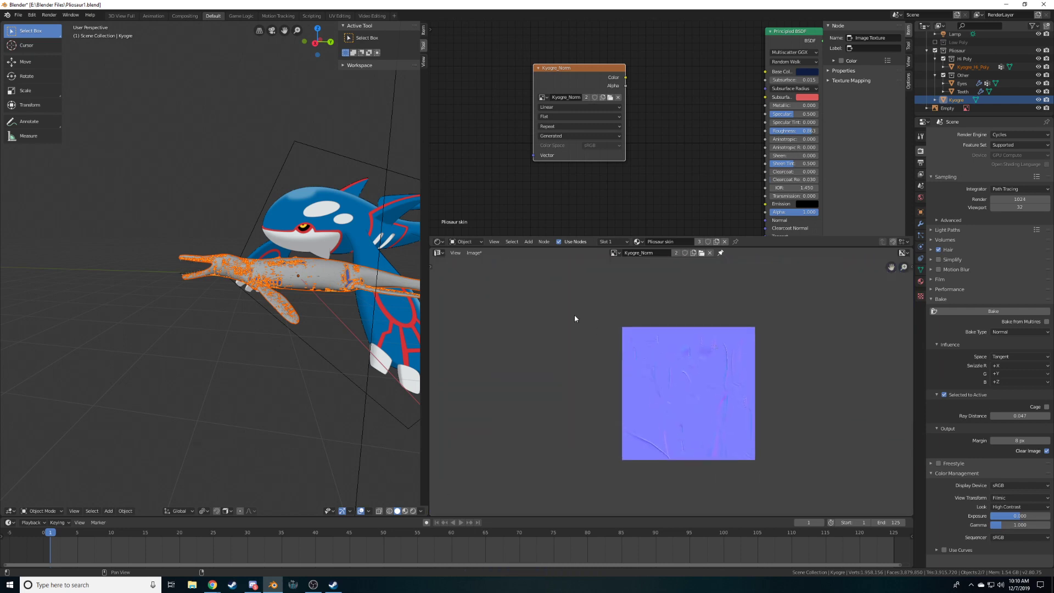
{"action": "scroll", "coordinate": [575, 315], "scroll_direction": "up", "scroll_amount": 2}
{"action": "scroll", "coordinate": [952, 57], "scroll_direction": "up", "scroll_amount": 1}
Exclude the Hi Poly collection and show the low-poly model in material preview shading
{"action": "left_click", "coordinate": [943, 67]}
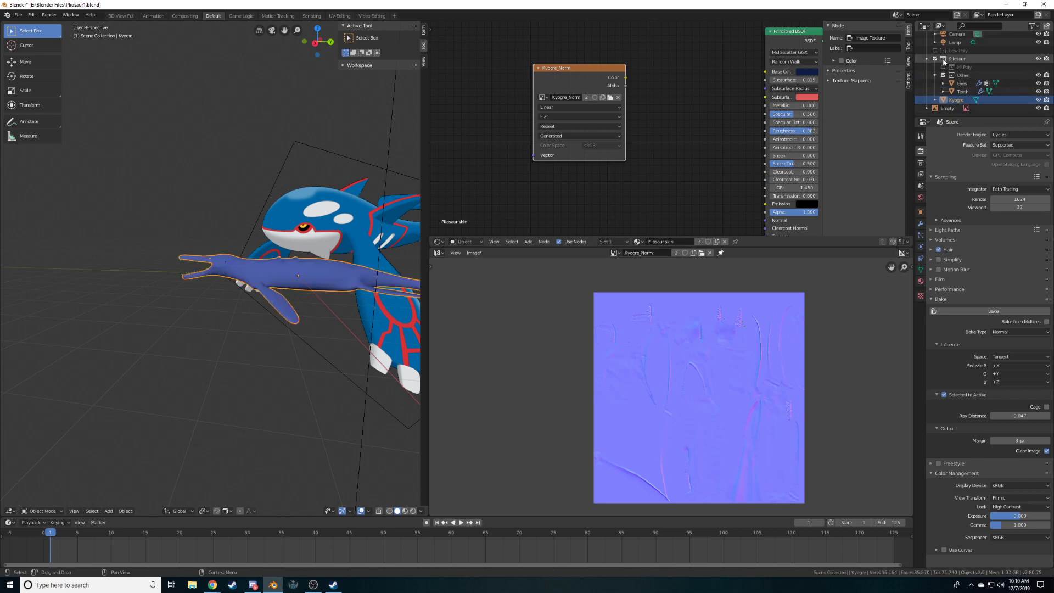
{"action": "middle_click_drag", "start_coordinate": [342, 288], "coordinate": [346, 351]}
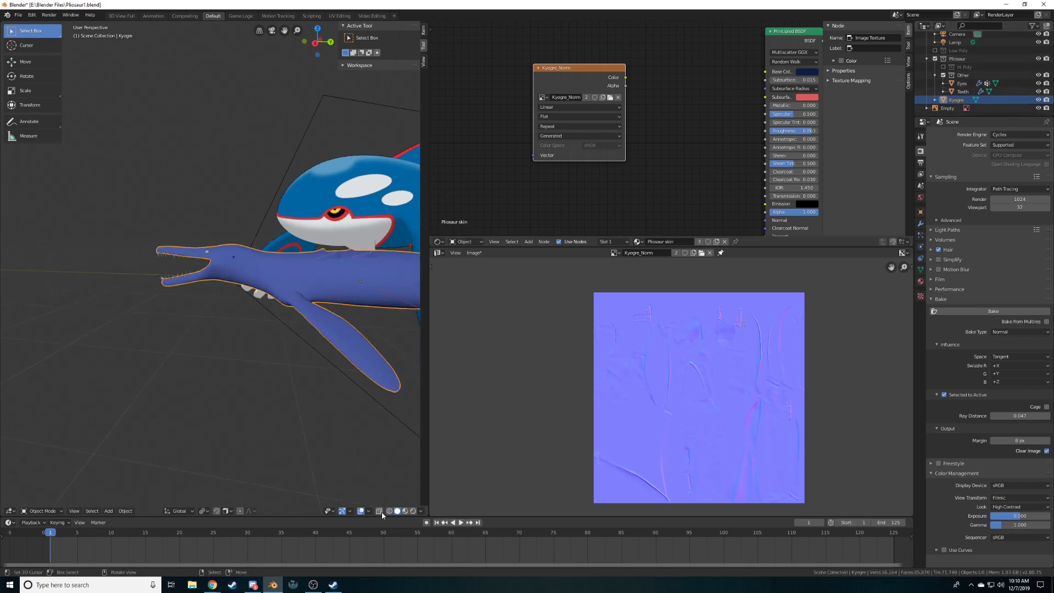
{"action": "left_click", "coordinate": [405, 511]}
Add a Normal Map node and connect the Kyogre_Norm color through it to the Principled BSDF's Normal input
{"action": "middle_click_drag", "start_coordinate": [631, 152], "coordinate": [658, 106]}
{"action": "left_click_drag", "start_coordinate": [601, 108], "coordinate": [514, 198]}
{"action": "scroll", "coordinate": [570, 175], "scroll_direction": "down", "scroll_amount": 1}
{"action": "scroll", "coordinate": [569, 174], "scroll_direction": "down", "scroll_amount": 2}
{"action": "key", "text": "shift+a"}
{"action": "mouse_move", "coordinate": [582, 189]}
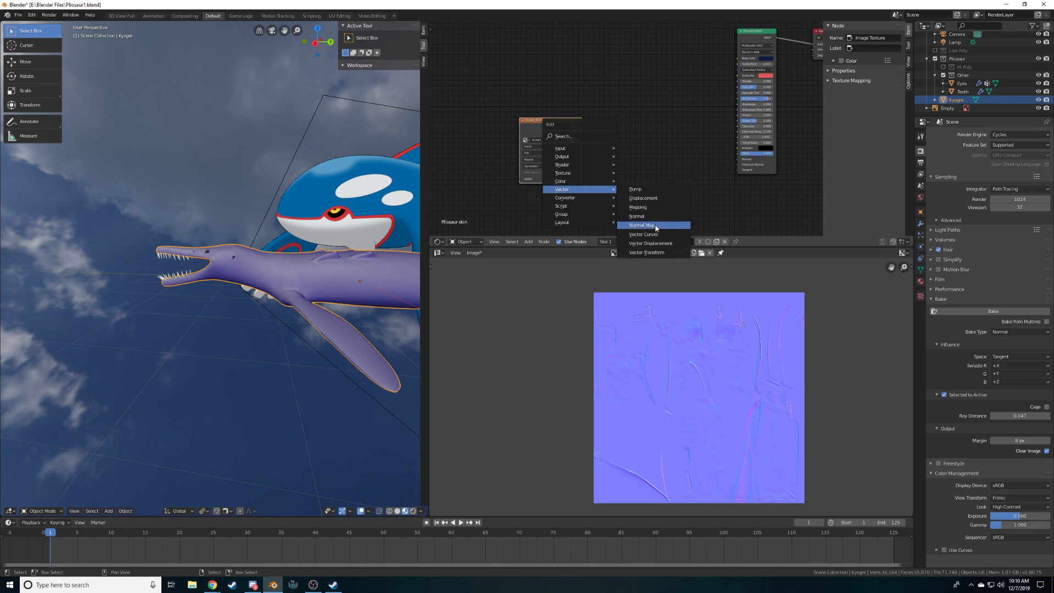
{"action": "left_click", "coordinate": [656, 225]}
{"action": "left_click", "coordinate": [652, 118]}
{"action": "left_click_drag", "start_coordinate": [582, 127], "coordinate": [738, 159]}
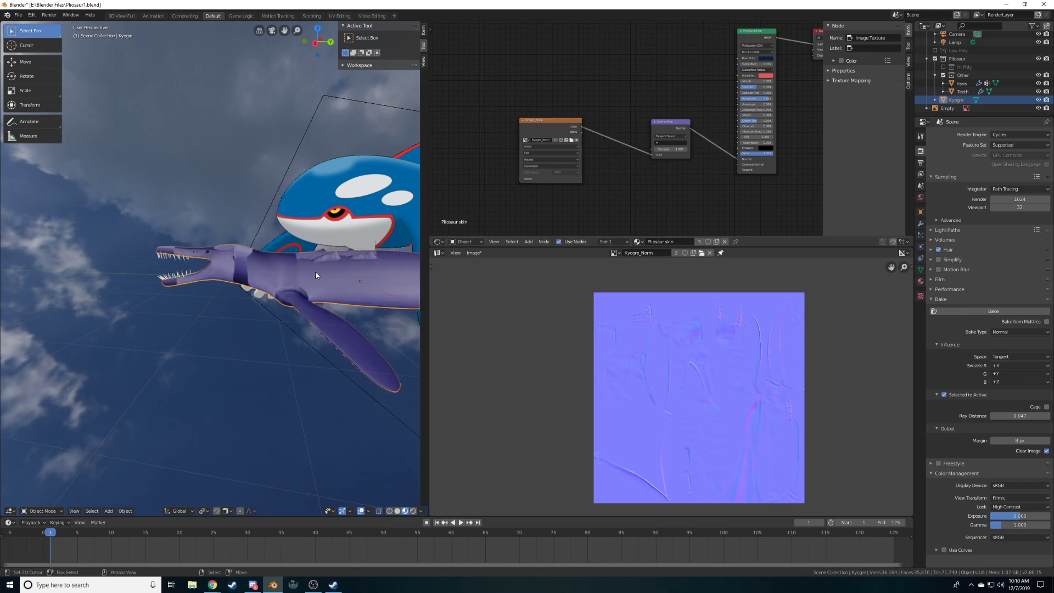
Inspect the normal-mapped head and neck for seams in material preview and in rendered shading
{"action": "middle_click_drag", "start_coordinate": [316, 271], "coordinate": [351, 269]}
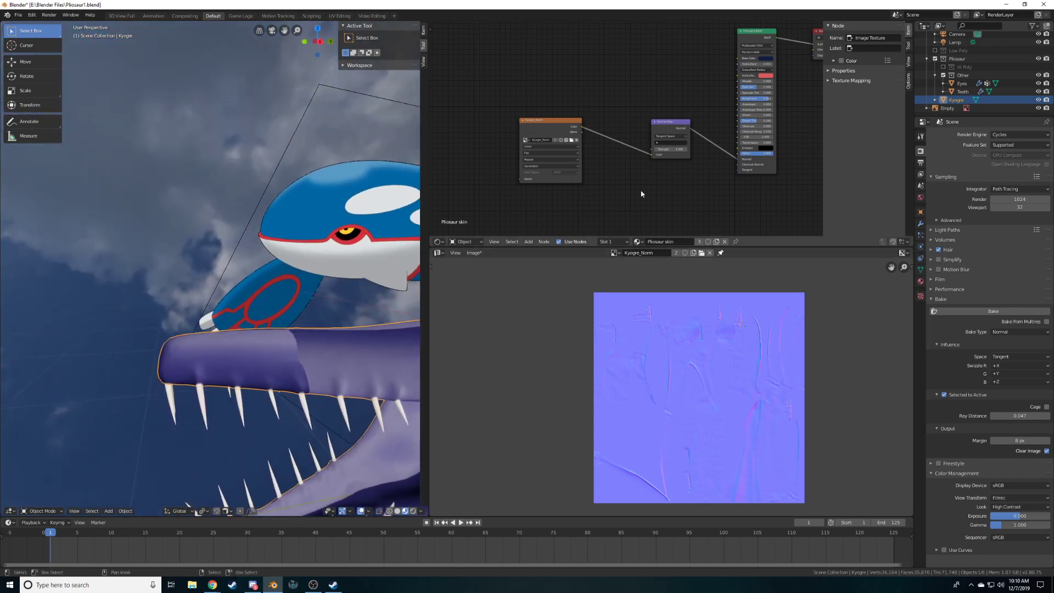
{"action": "scroll", "coordinate": [549, 127], "scroll_direction": "up", "scroll_amount": 3}
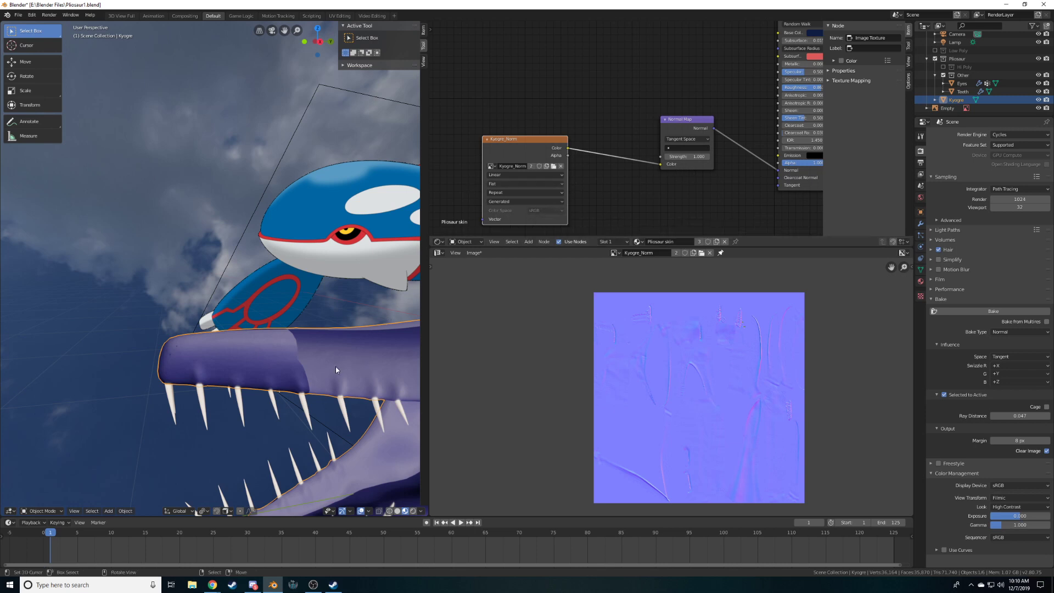
{"action": "left_click", "coordinate": [413, 512]}
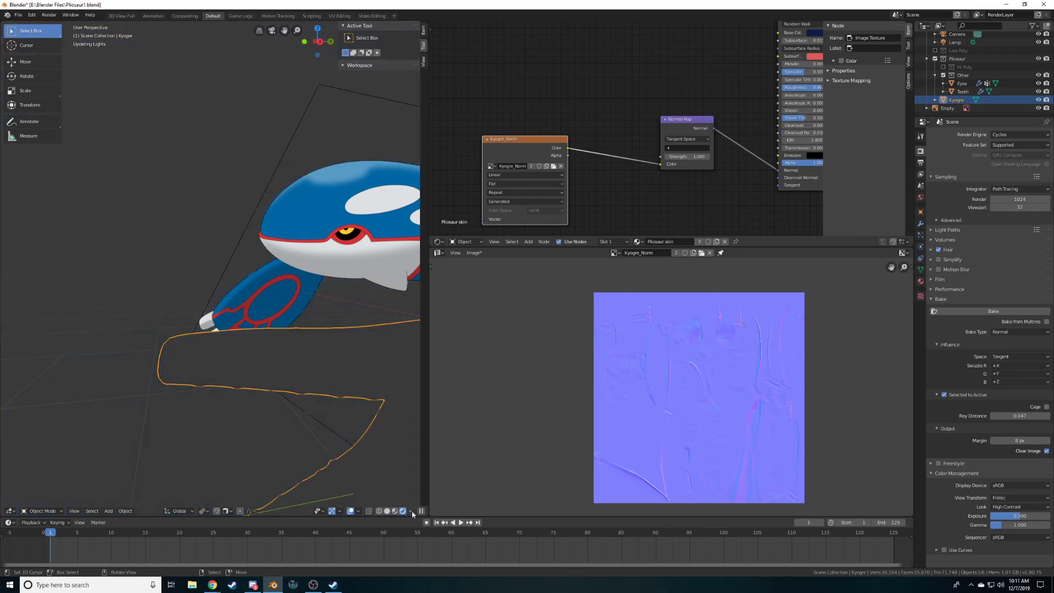
{"action": "middle_click_drag", "start_coordinate": [377, 441], "coordinate": [380, 354]}
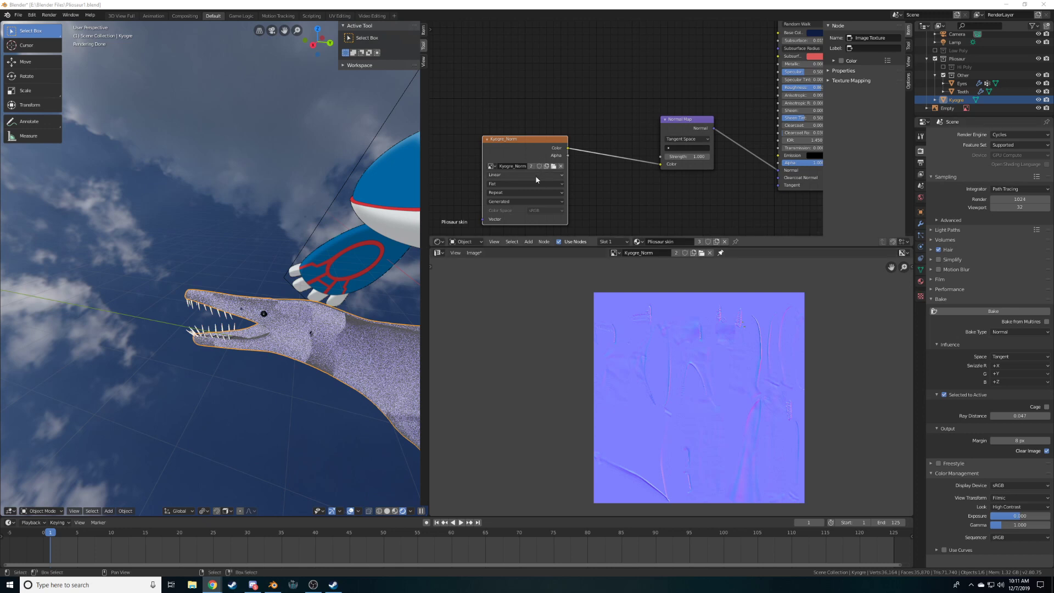
Save the baked image as Kyogre_Norm.png in a new Kyogre_Textures folder inside Blender Files
{"action": "left_click", "coordinate": [536, 211]}
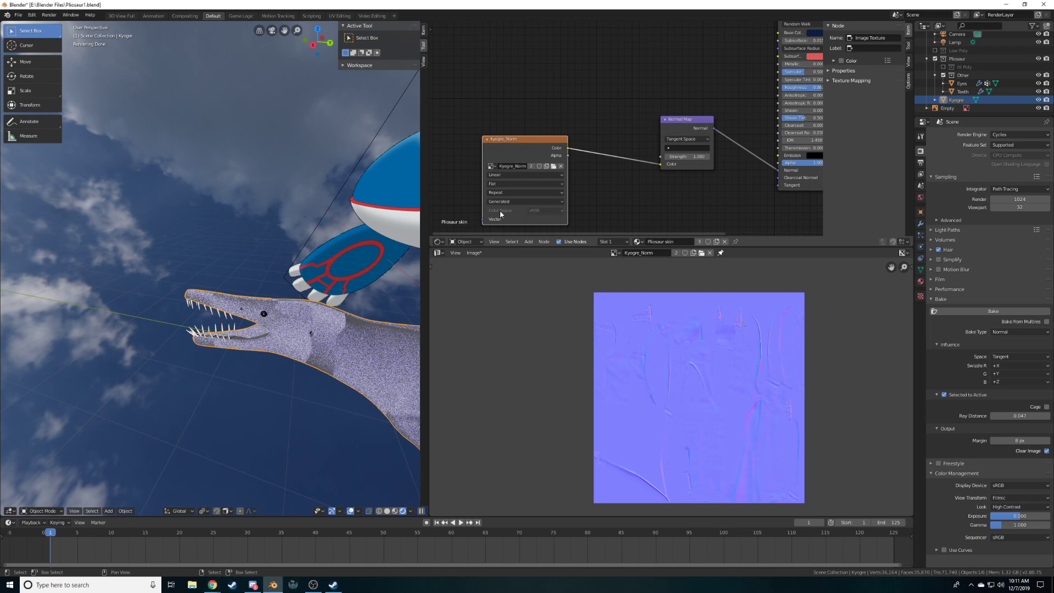
{"action": "left_click", "coordinate": [474, 253]}
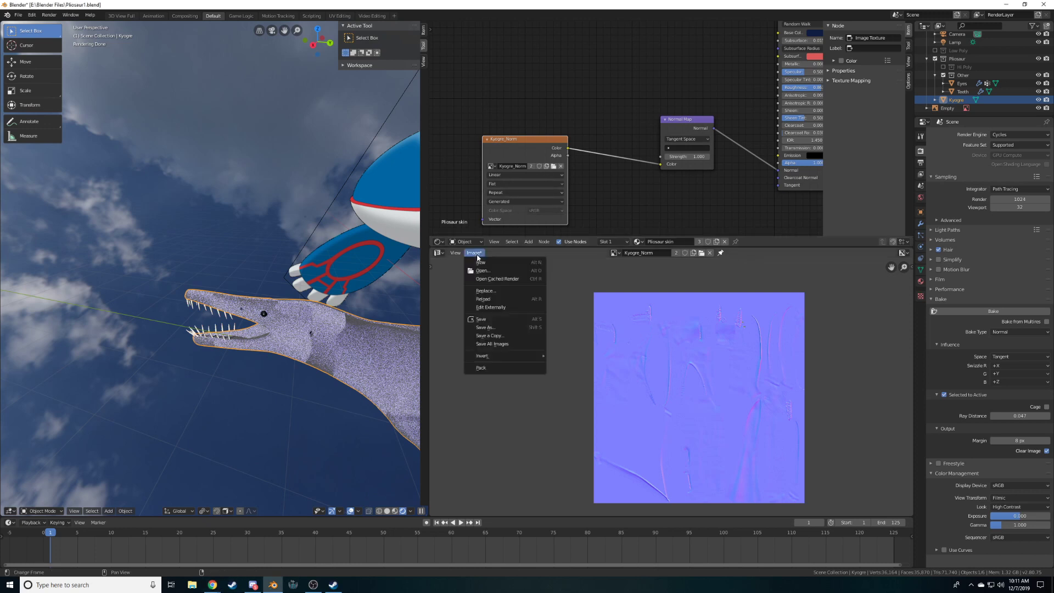
{"action": "left_click", "coordinate": [485, 327]}
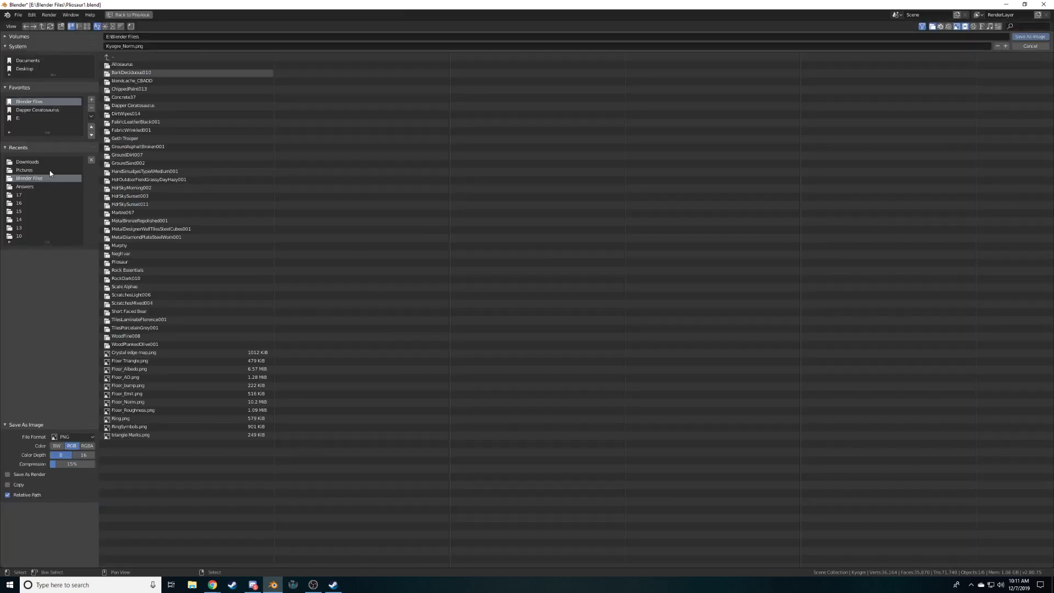
{"action": "left_click", "coordinate": [62, 26]}
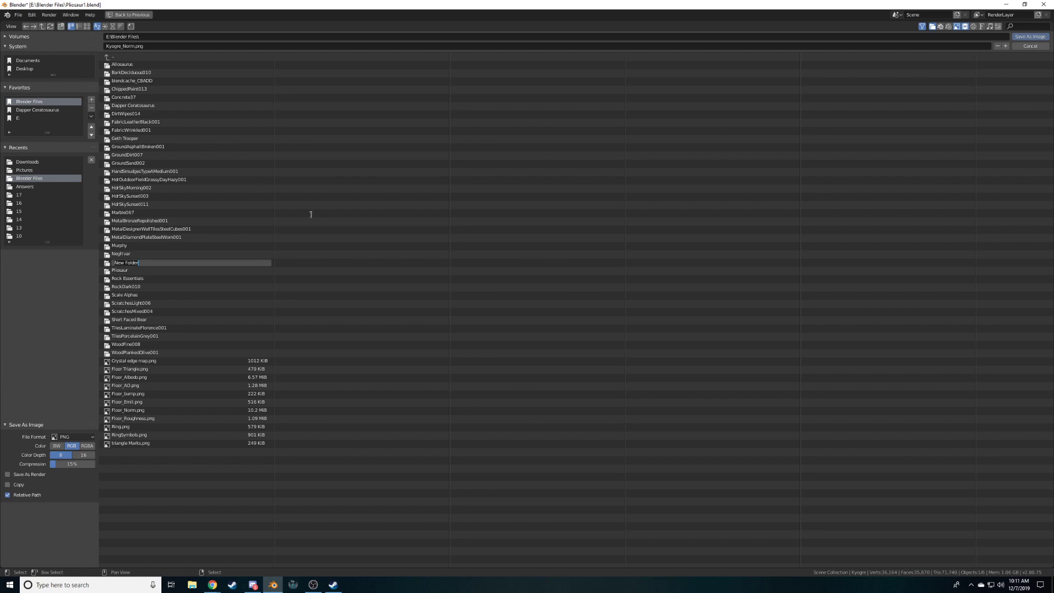
{"action": "type", "text": "Kyogre_Textures"}
{"action": "key", "text": "Return"}
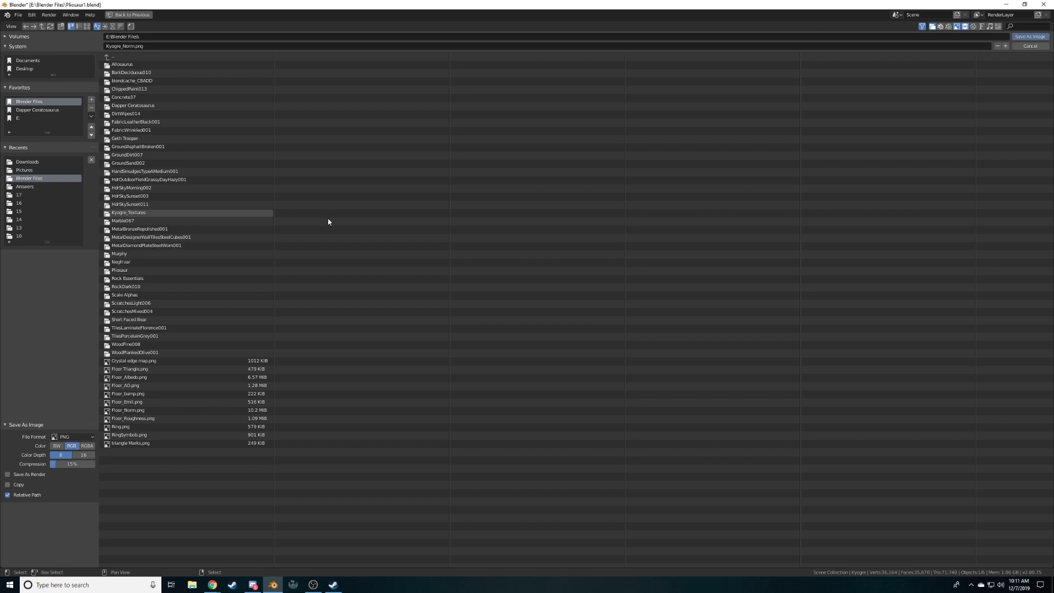
{"action": "left_click", "coordinate": [267, 213]}
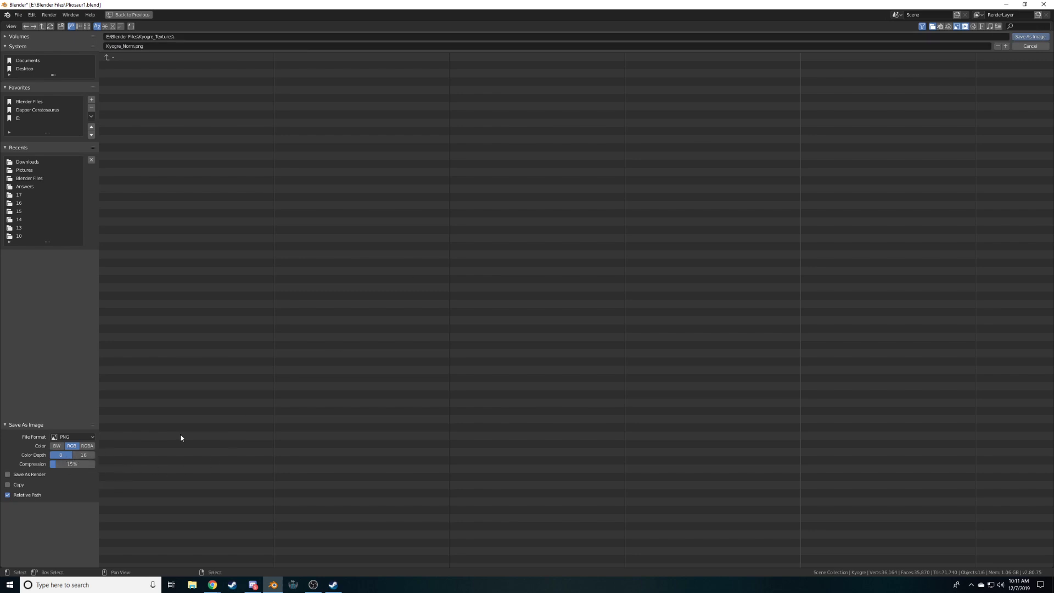
{"action": "left_click", "coordinate": [1027, 40]}
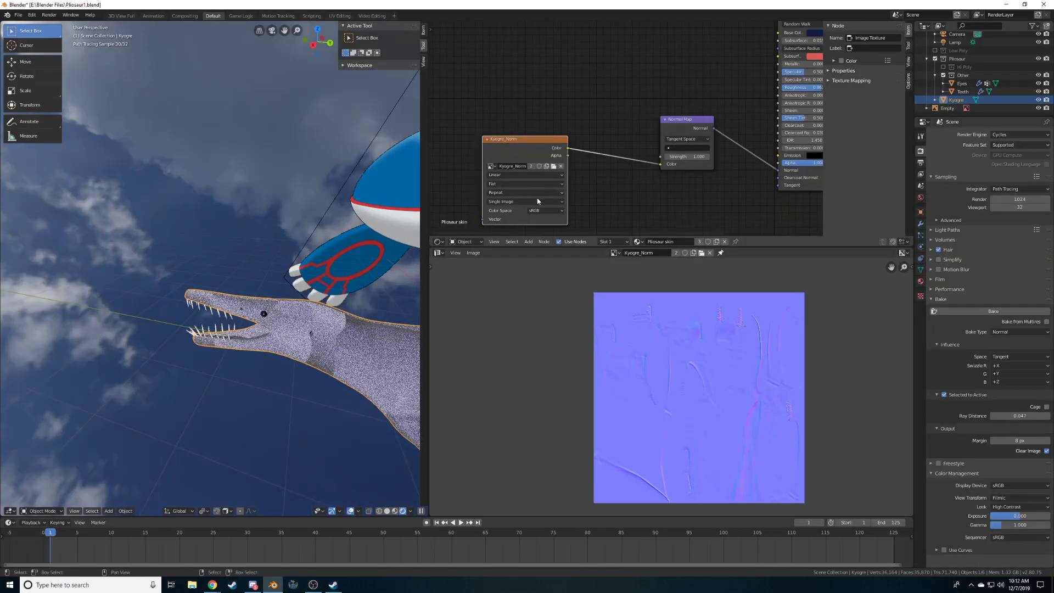
Set the Kyogre_Norm texture node's color space to Non-Color
{"action": "left_click", "coordinate": [542, 211]}
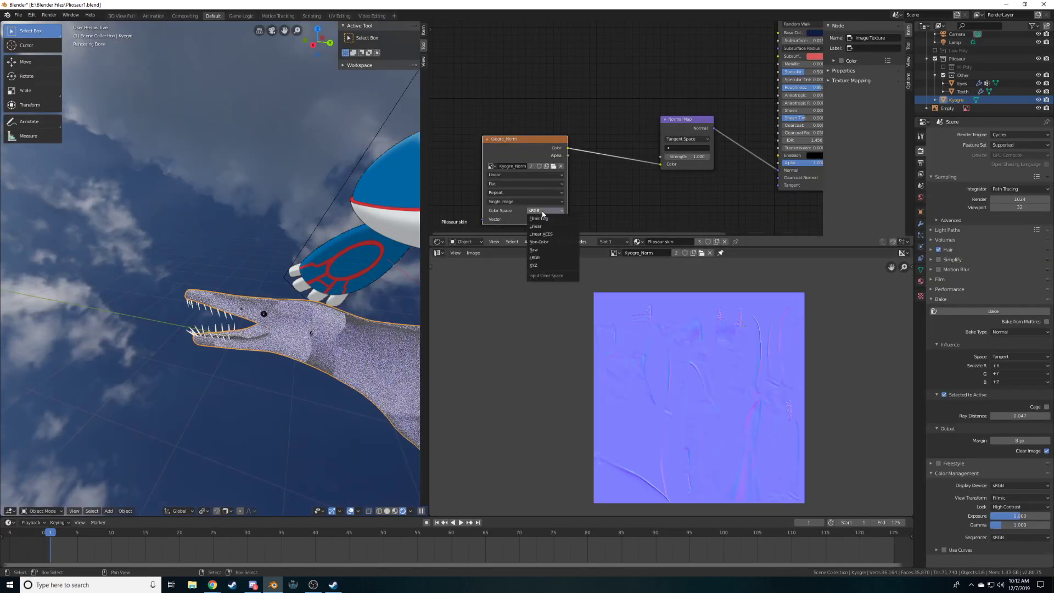
{"action": "left_click", "coordinate": [544, 243]}
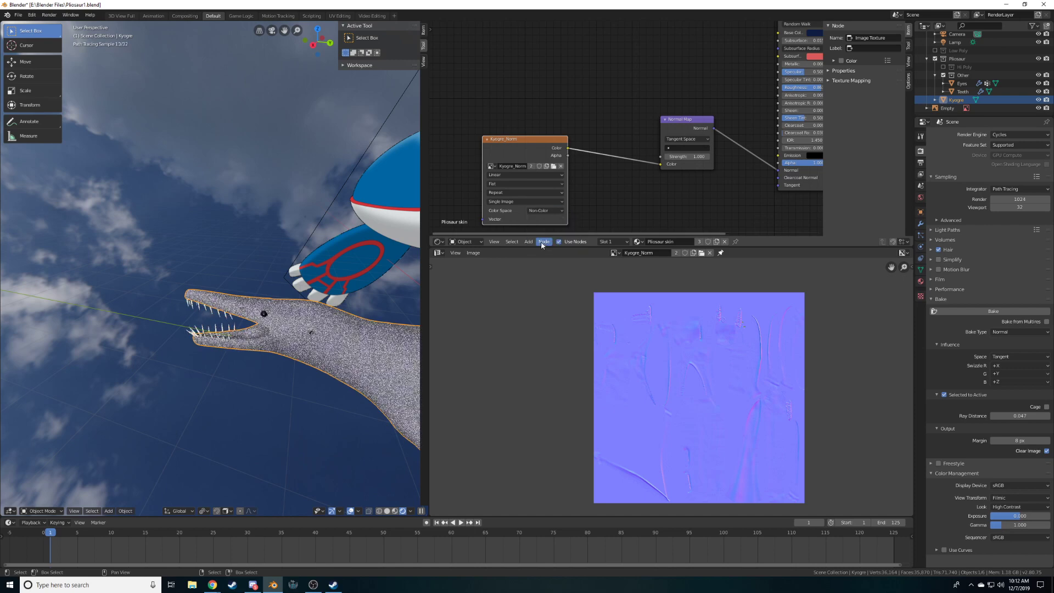
{"action": "key", "text": "alt+Tab"}
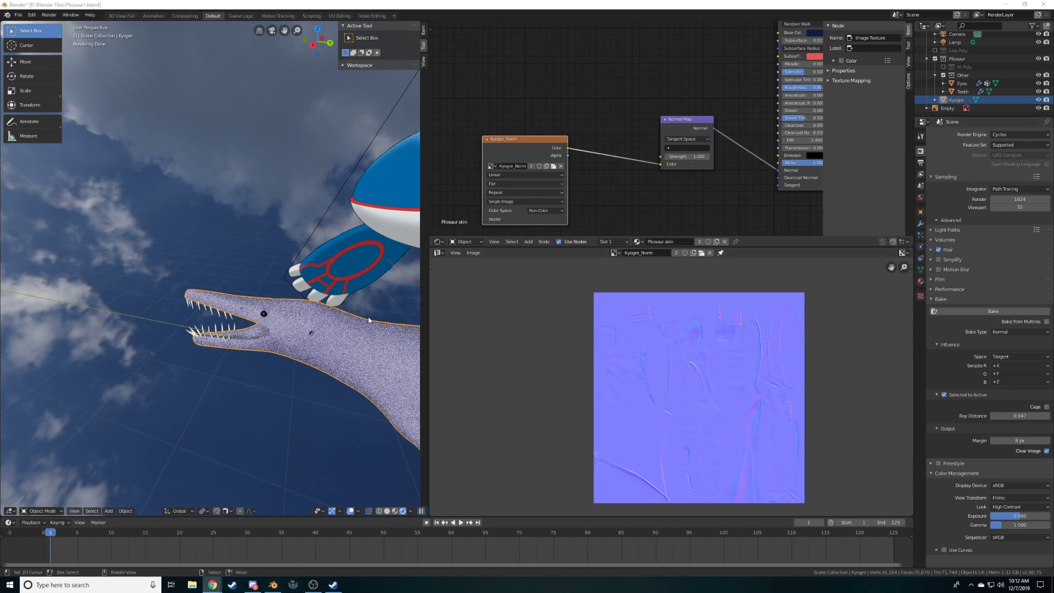
Return to material preview shading and inspect the normal-mapped body from the side and front
{"action": "middle_click_drag", "start_coordinate": [597, 201], "coordinate": [548, 92]}
{"action": "middle_click_drag", "start_coordinate": [352, 308], "coordinate": [328, 293], "text": "shift"}
{"action": "left_click", "coordinate": [395, 511]}
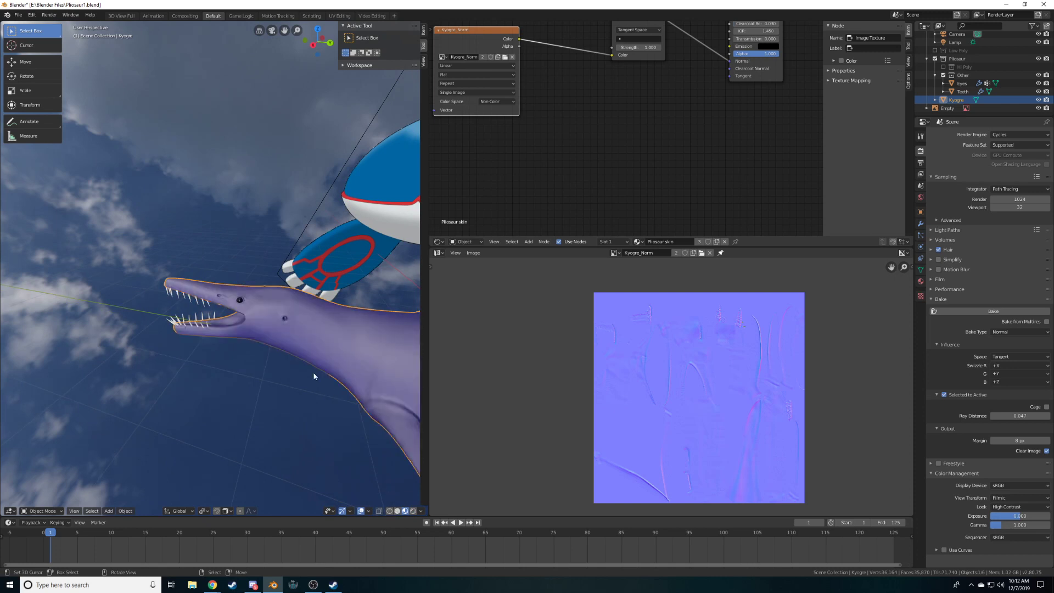
{"action": "middle_click_drag", "start_coordinate": [305, 369], "coordinate": [250, 363]}
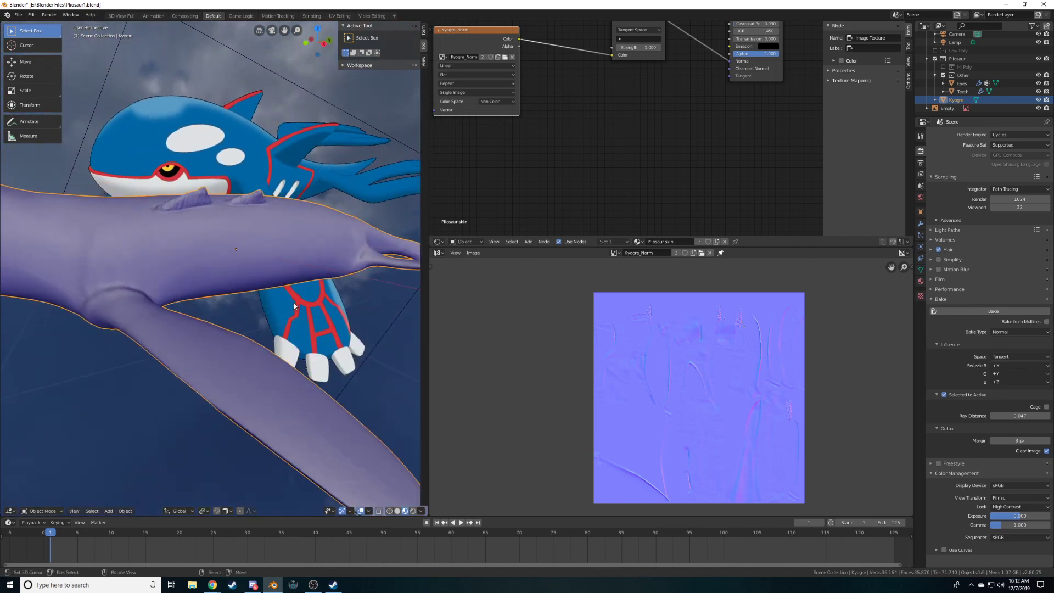
{"action": "middle_click_drag", "start_coordinate": [296, 306], "coordinate": [274, 310]}
{"action": "middle_click_drag", "start_coordinate": [109, 238], "coordinate": [27, 302]}
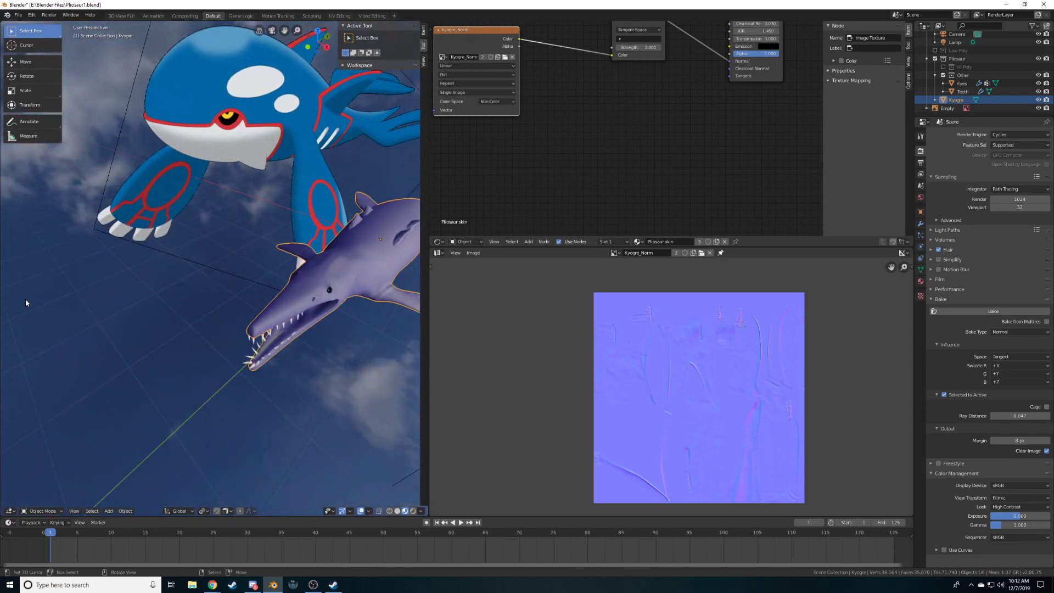
Set the Principled BSDF's Subsurface value to 0
{"action": "middle_click_drag", "start_coordinate": [681, 33], "coordinate": [632, 146]}
{"action": "left_click", "coordinate": [589, 126]}
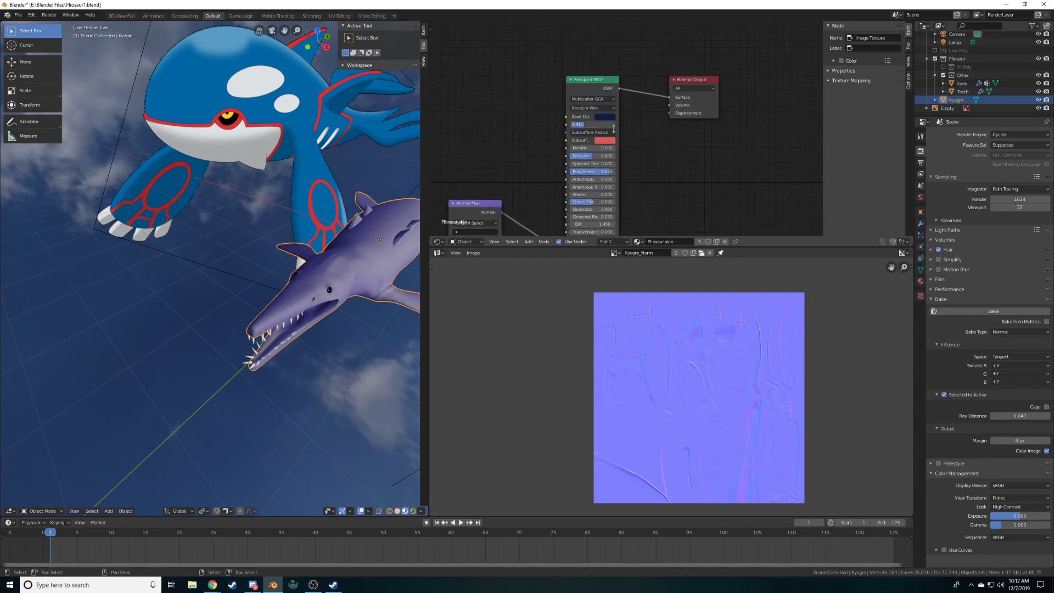
{"action": "type", "text": "0"}
{"action": "key", "text": "Return"}
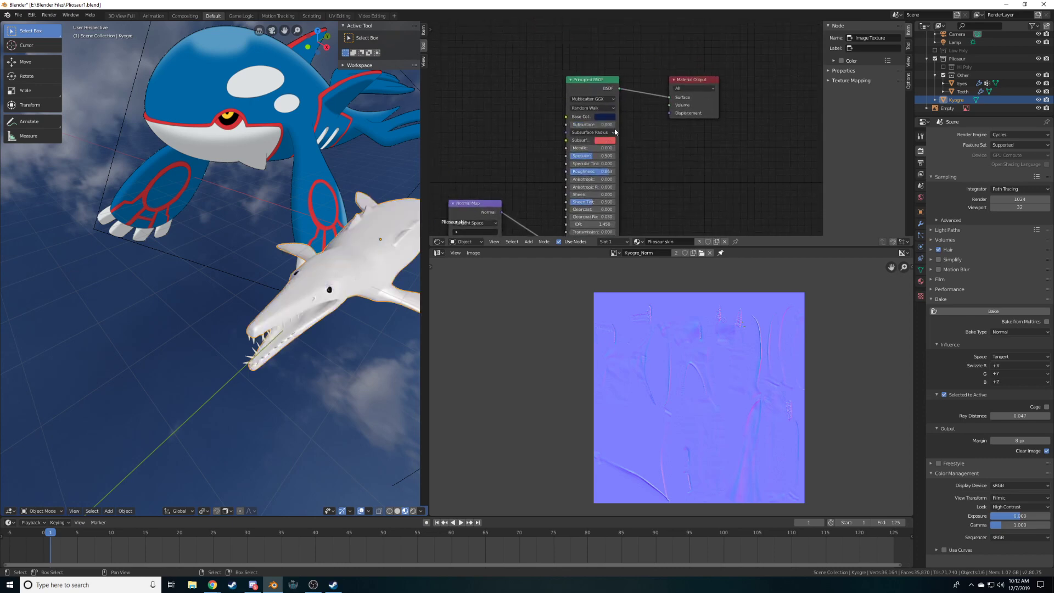
{"action": "middle_click_drag", "start_coordinate": [328, 274], "coordinate": [294, 265]}
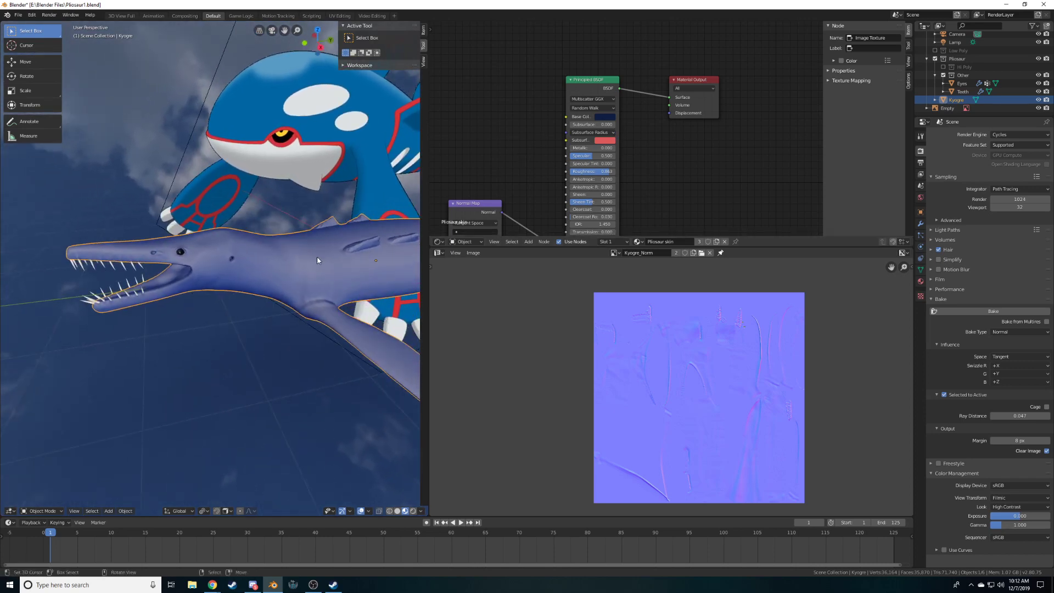
{"action": "left_click", "coordinate": [473, 253]}
{"action": "left_click", "coordinate": [483, 265]}
{"action": "left_click", "coordinate": [516, 265]}
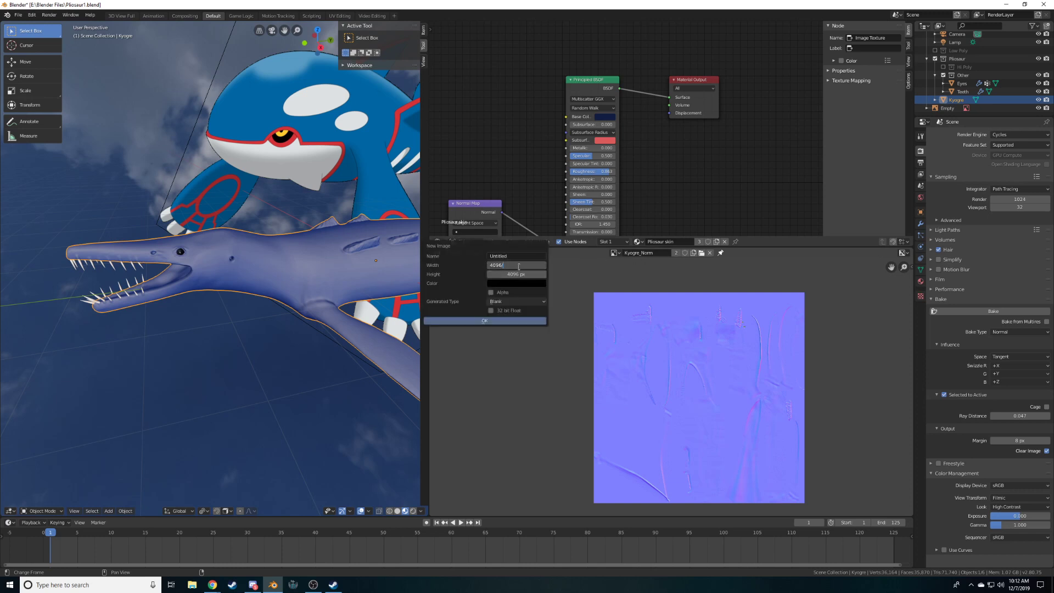
{"action": "type", "text": "/2"}
{"action": "key", "text": "Return"}
{"action": "left_click", "coordinate": [523, 273]}
{"action": "left_click", "coordinate": [523, 272]}
{"action": "type", "text": "/2"}
{"action": "key", "text": "Return"}
{"action": "left_click", "coordinate": [498, 256]}
{"action": "type", "text": "Kyogre_Color"}
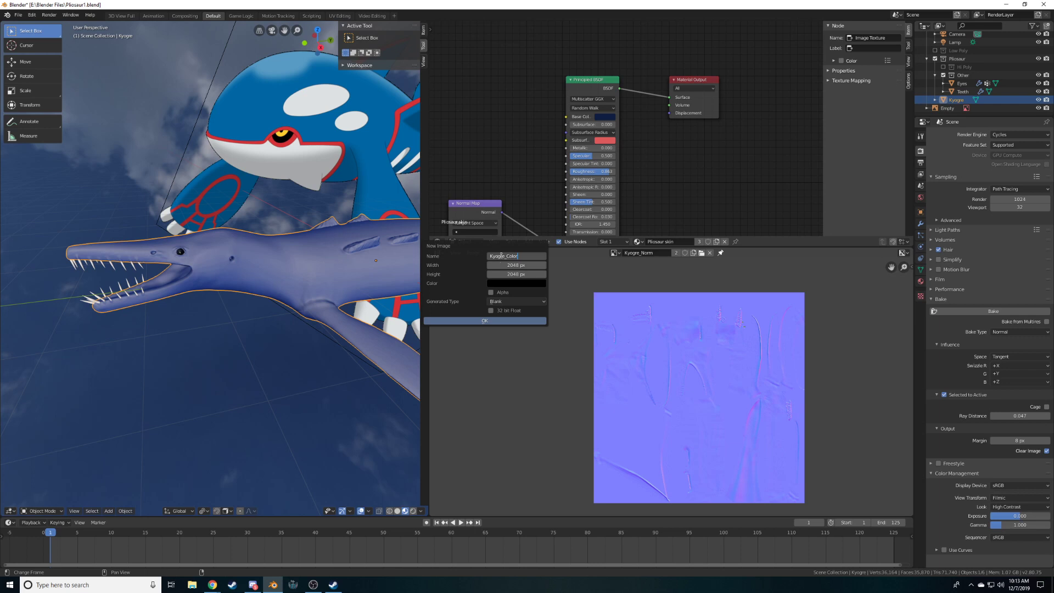
{"action": "left_click", "coordinate": [518, 286]}
Sample the reference Kyogre's blue body as the Principled BSDF's base color and copy its hex value
{"action": "left_click", "coordinate": [612, 116]}
{"action": "left_click", "coordinate": [656, 195]}
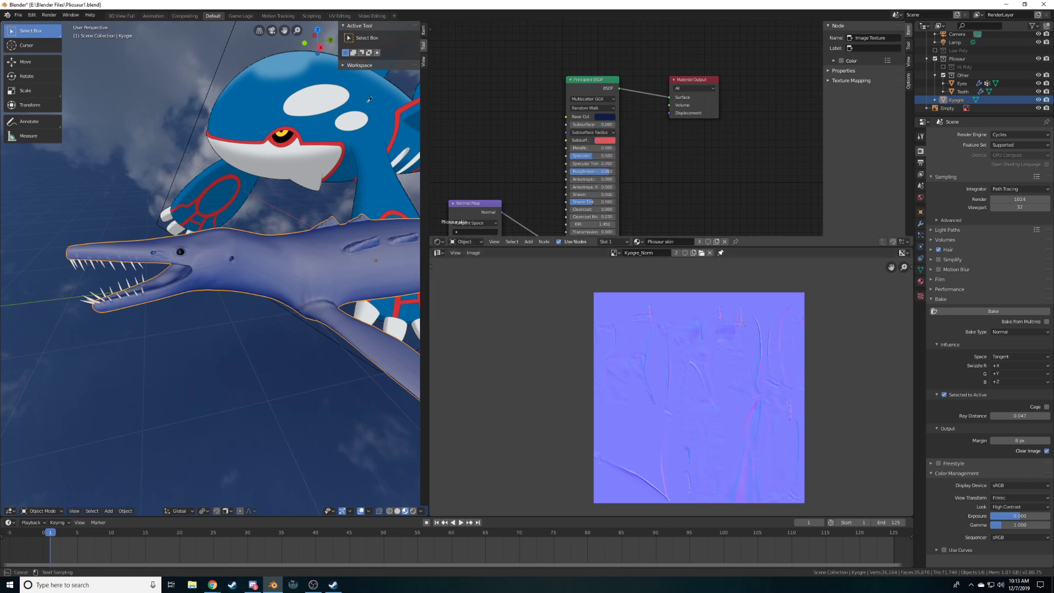
{"action": "left_click", "coordinate": [269, 111]}
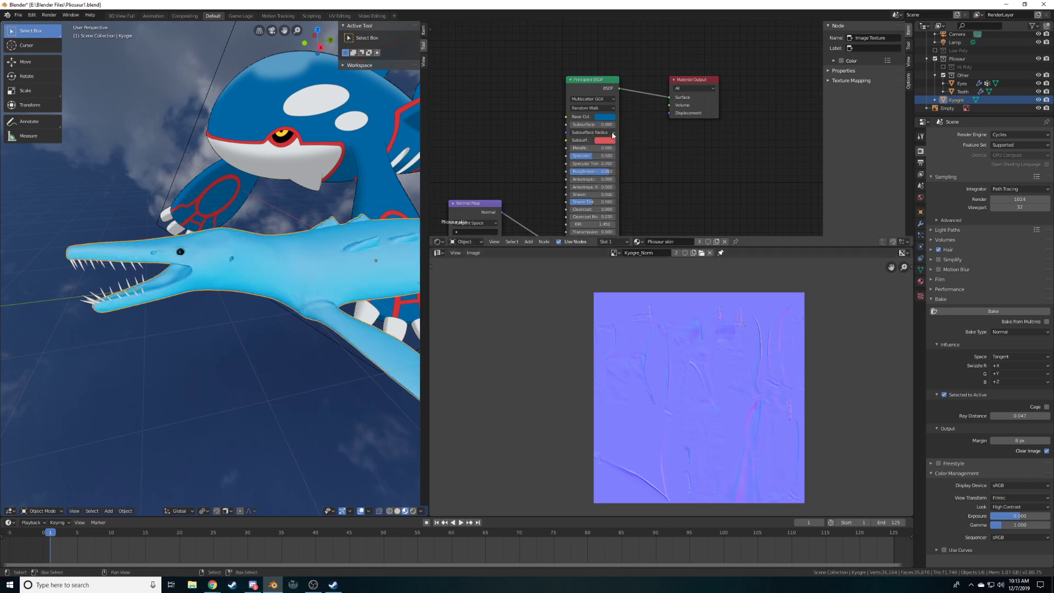
{"action": "left_click", "coordinate": [606, 117]}
{"action": "left_click", "coordinate": [646, 184]}
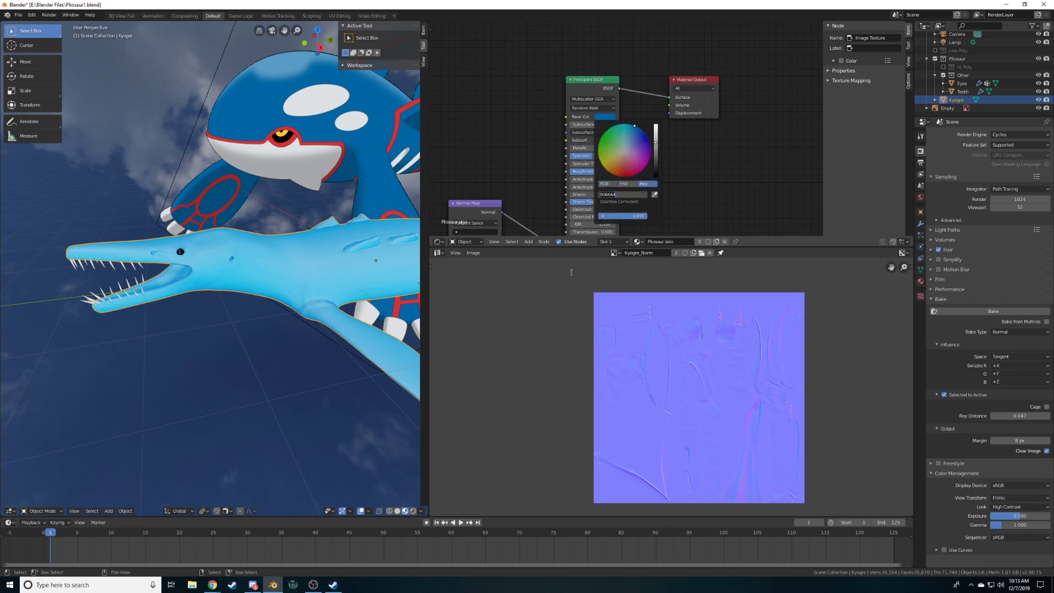
Start a new image in the Image Editor with width and height set to 2048 px
{"action": "left_click", "coordinate": [474, 253]}
{"action": "left_click", "coordinate": [476, 263]}
{"action": "left_click", "coordinate": [478, 265]}
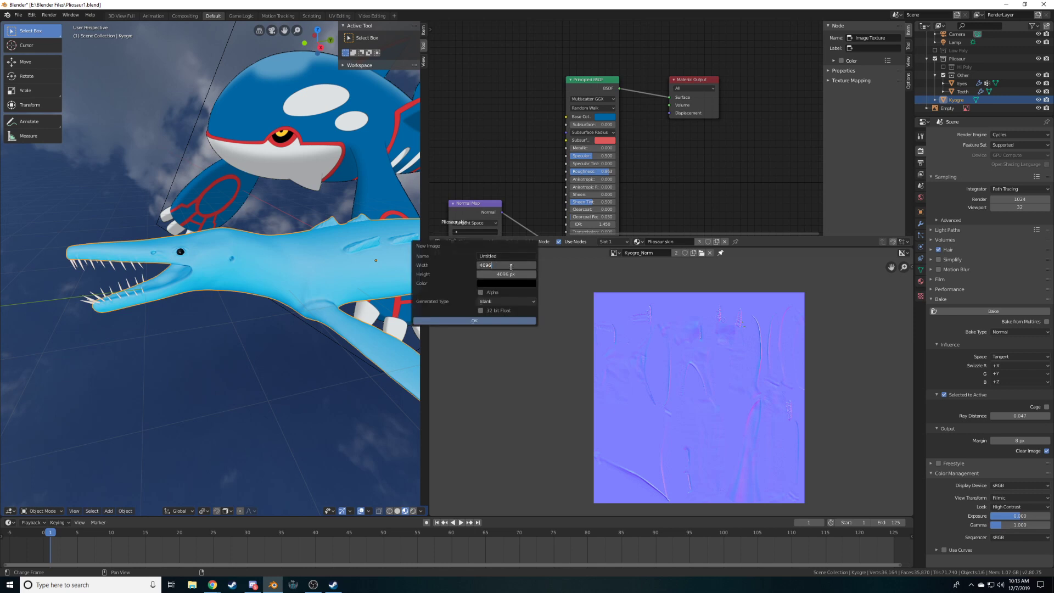
{"action": "type", "text": "2048"}
{"action": "left_click", "coordinate": [512, 274]}
{"action": "key", "text": "Return"}
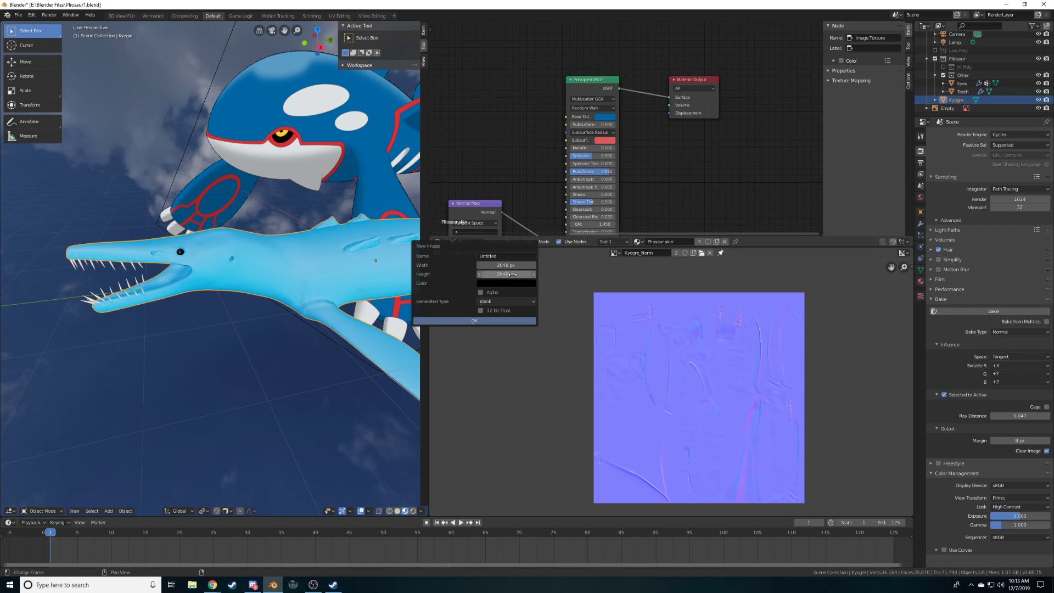
Give the new image the fill color 0066A4 and the name Kyogre_Col, and create it
{"action": "left_click", "coordinate": [499, 283]}
{"action": "left_click", "coordinate": [502, 247]}
{"action": "type", "text": "0066A4"}
{"action": "key", "text": "Return"}
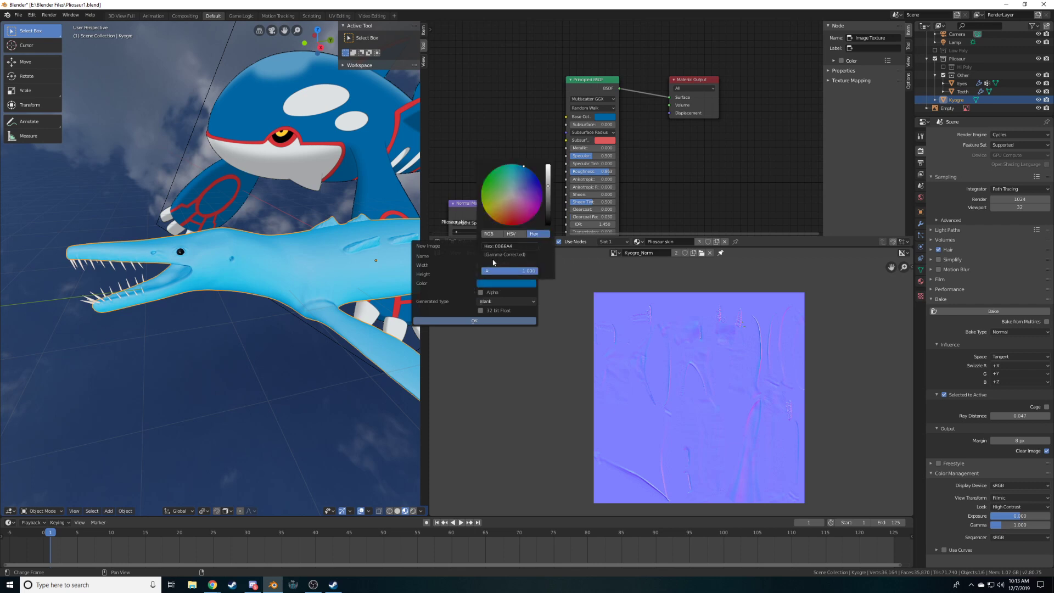
{"action": "left_click", "coordinate": [495, 256]}
{"action": "type", "text": "K"}
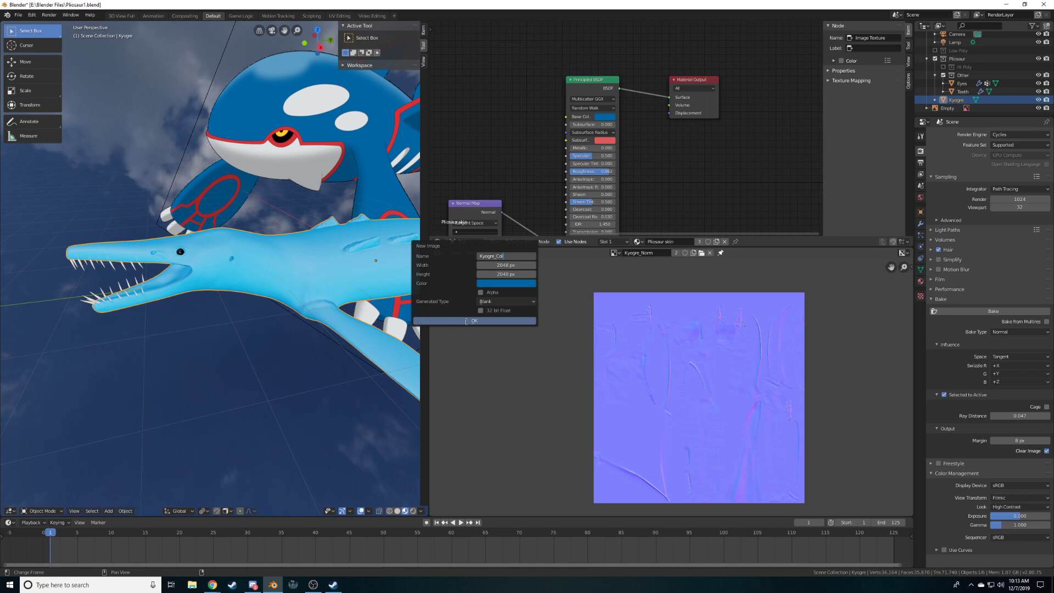
{"action": "type", "text": "yogre_Col"}
{"action": "left_click", "coordinate": [472, 322]}
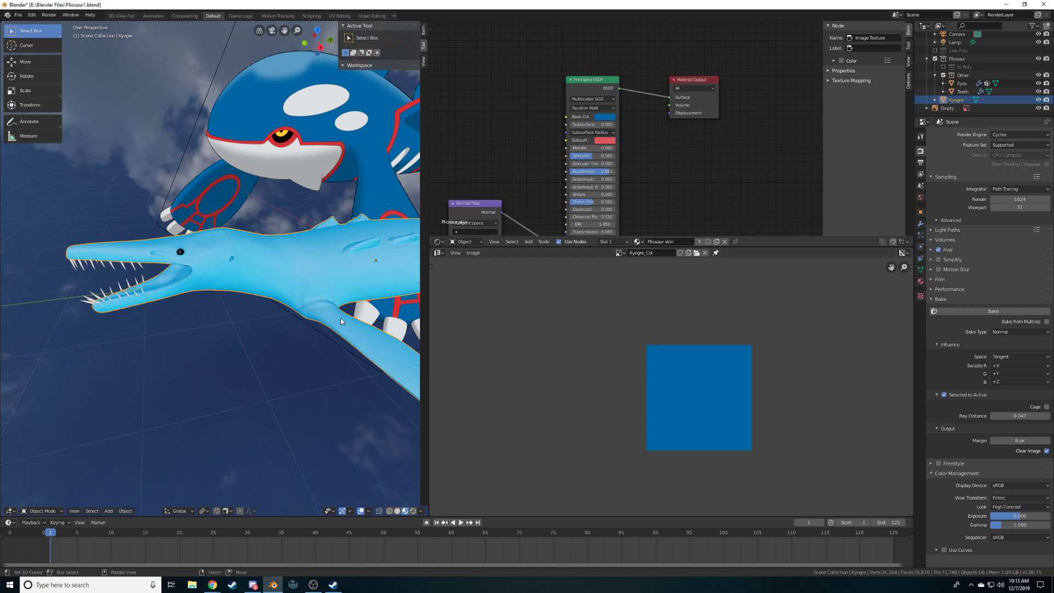
Duplicate the Kyogre_Norm texture node above the original and set the copy's color space to sRGB
{"action": "middle_click_drag", "start_coordinate": [432, 180], "coordinate": [595, 171]}
{"action": "scroll", "coordinate": [596, 172], "scroll_direction": "down", "scroll_amount": 2}
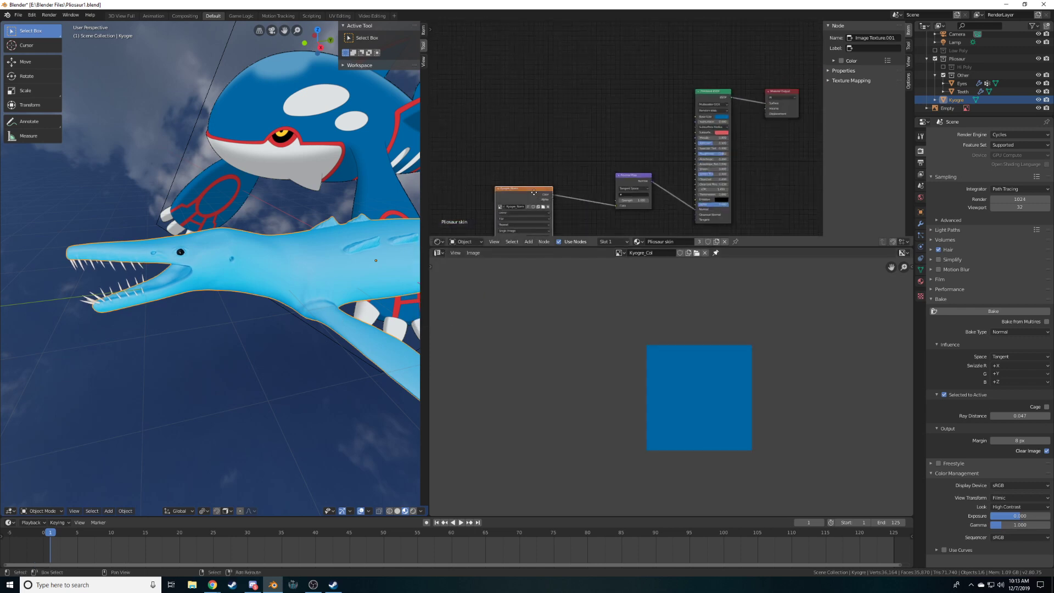
{"action": "key", "text": "shift+d"}
{"action": "left_click", "coordinate": [536, 107]}
{"action": "scroll", "coordinate": [538, 138], "scroll_direction": "up", "scroll_amount": 5}
{"action": "left_click", "coordinate": [489, 164]}
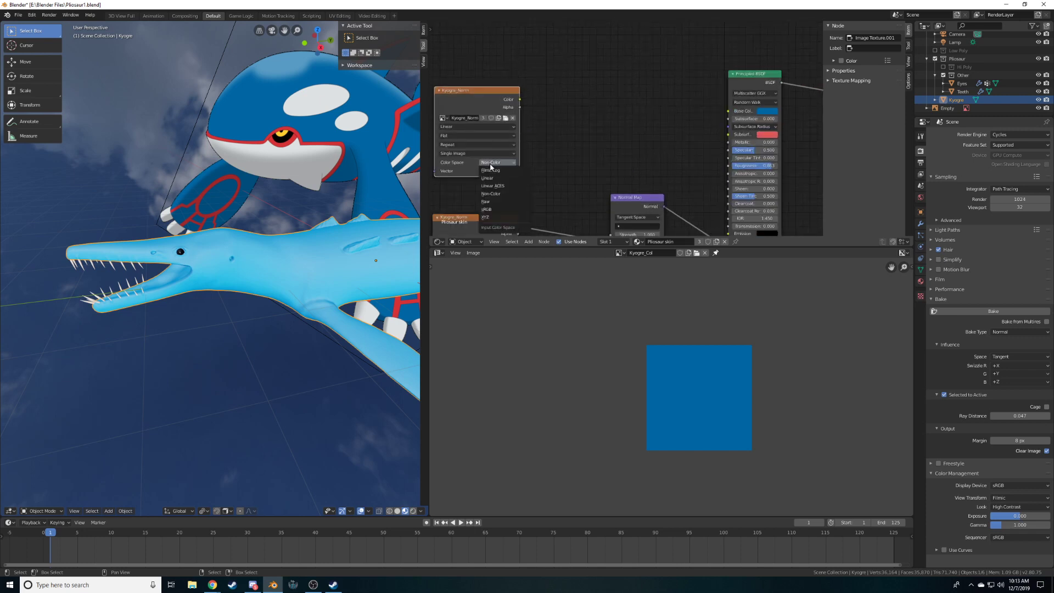
{"action": "left_click", "coordinate": [487, 171]}
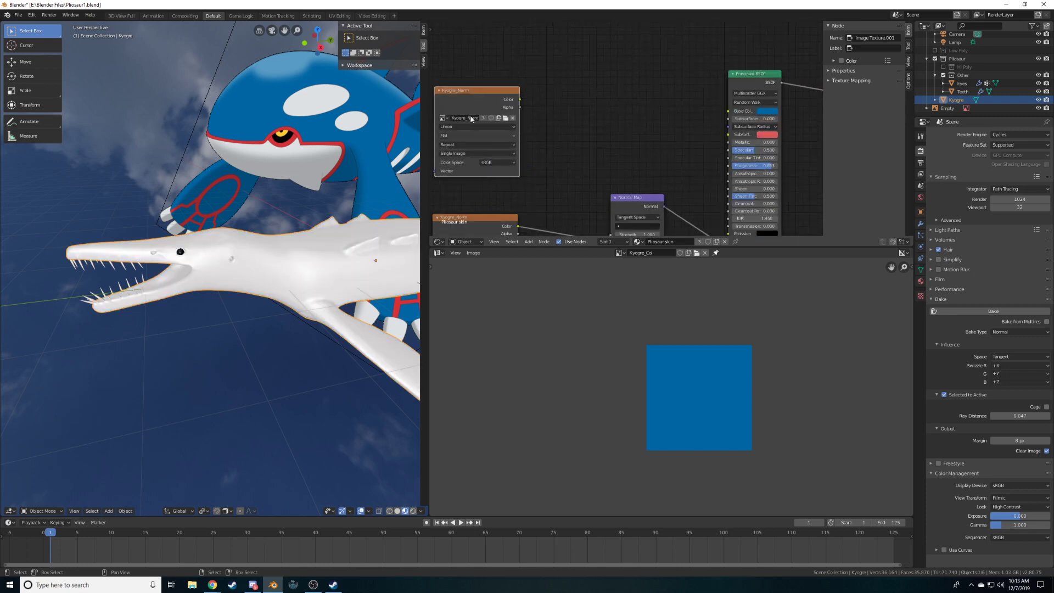
Assign Kyogre_Col to the duplicated texture node and connect its Color output to the Principled BSDF's Base Color
{"action": "left_click", "coordinate": [443, 119]}
{"action": "left_click", "coordinate": [464, 143]}
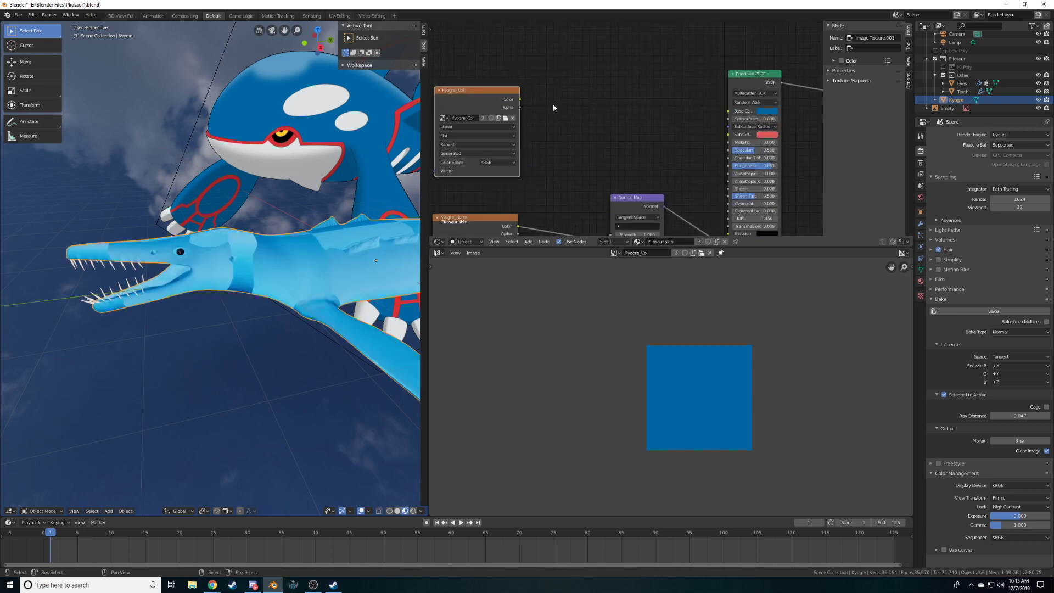
{"action": "left_click_drag", "start_coordinate": [520, 100], "coordinate": [727, 112]}
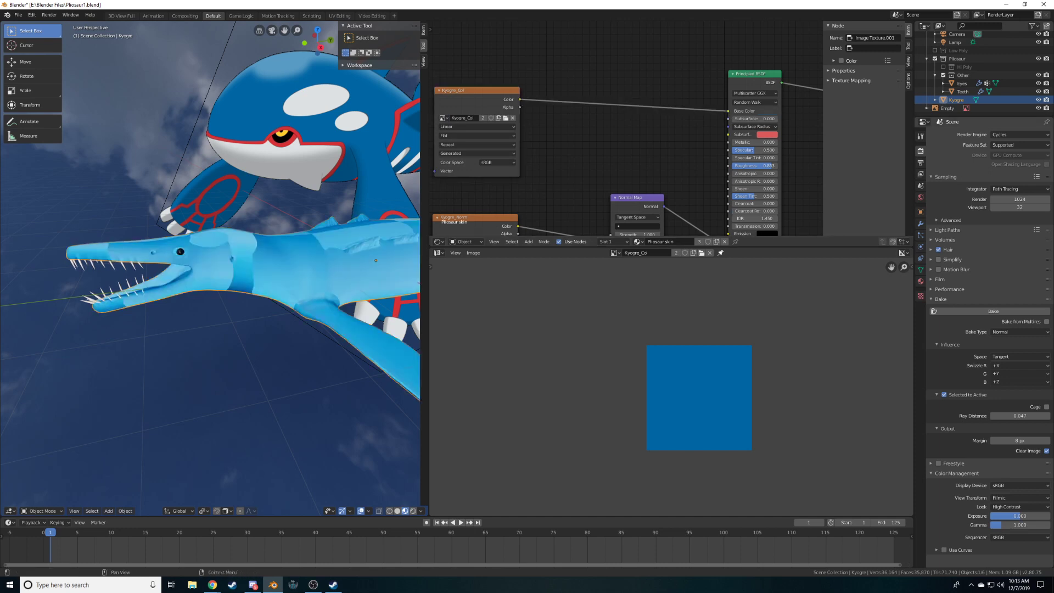
Set the Kyogre_Col texture node's color space to Non-Color
{"action": "middle_click_drag", "start_coordinate": [476, 183], "coordinate": [530, 177]}
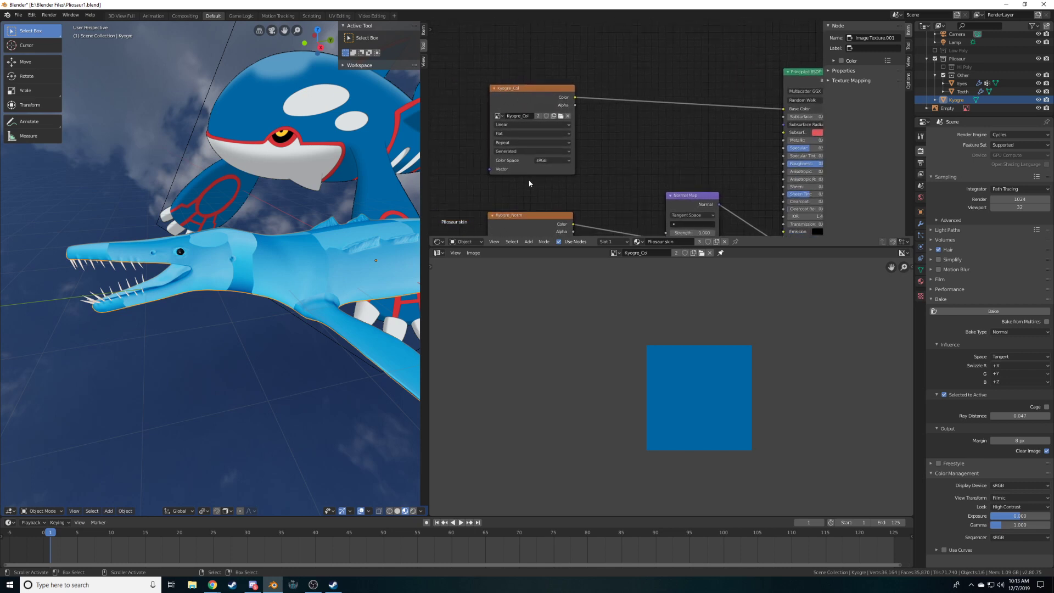
{"action": "left_click", "coordinate": [560, 161]}
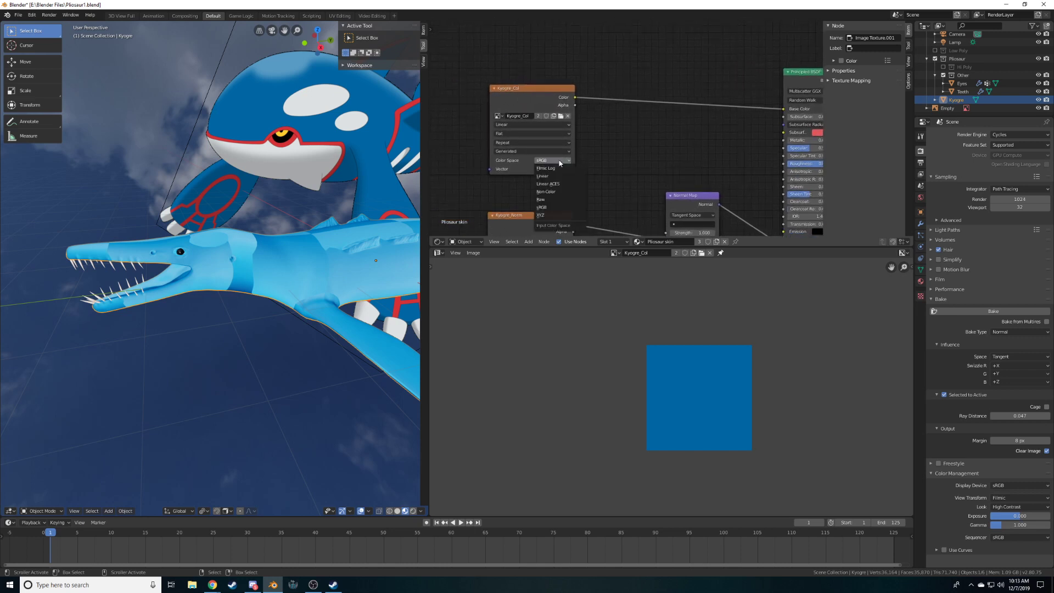
{"action": "left_click", "coordinate": [547, 191]}
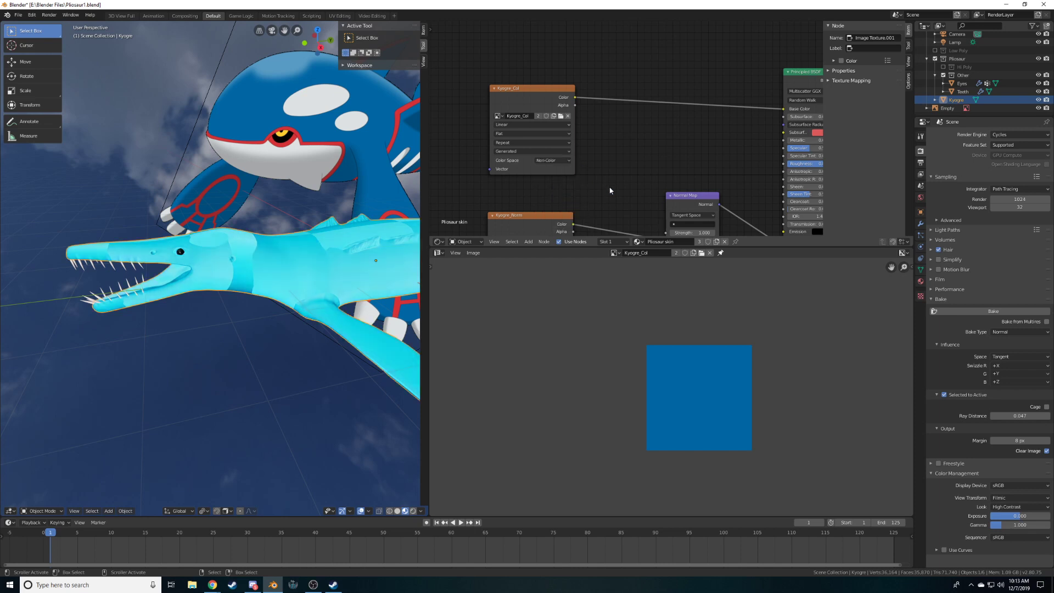
Set the Kyogre_Norm texture node's color space back to Non-Color and check the body's shading
{"action": "middle_click_drag", "start_coordinate": [395, 220], "coordinate": [419, 239]}
{"action": "scroll", "coordinate": [614, 190], "scroll_direction": "down", "scroll_amount": 1}
{"action": "middle_click_drag", "start_coordinate": [614, 190], "coordinate": [618, 106]}
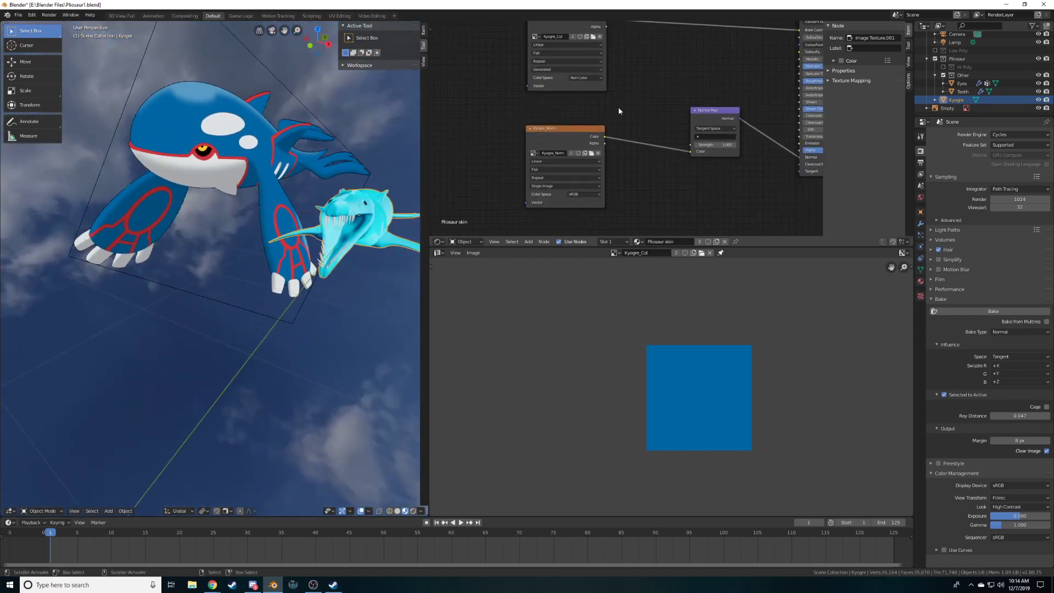
{"action": "left_click", "coordinate": [582, 194]}
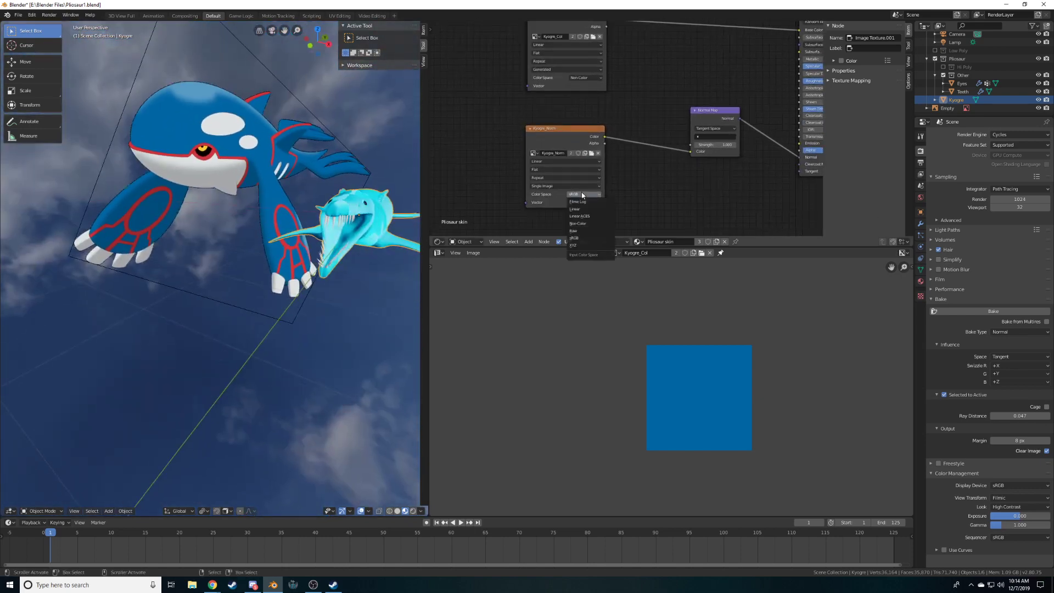
{"action": "left_click", "coordinate": [583, 224]}
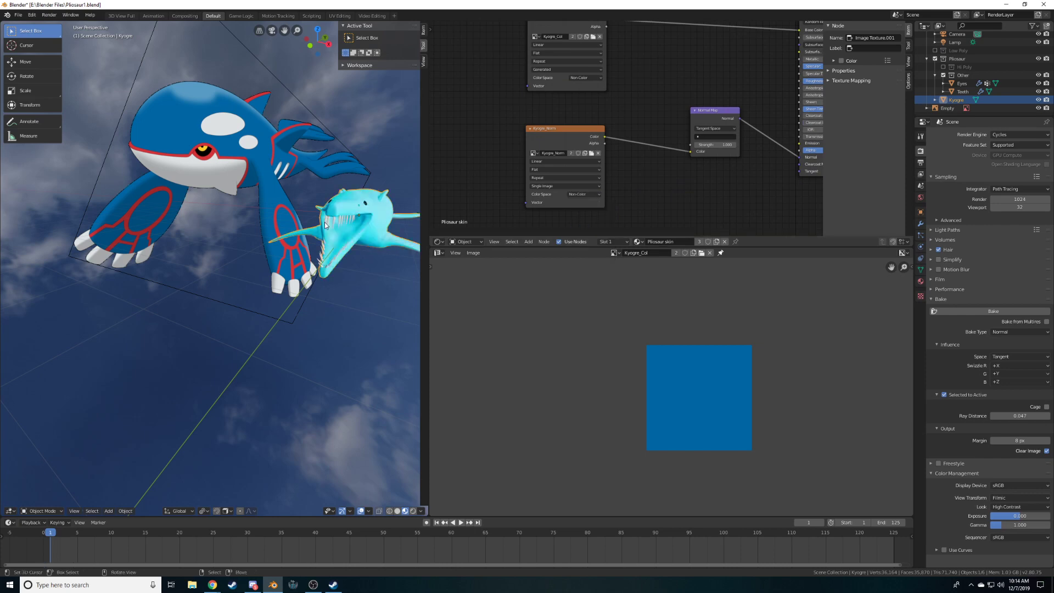
{"action": "scroll", "coordinate": [297, 246], "scroll_direction": "up", "scroll_amount": 2}
{"action": "mouse_move", "coordinate": [331, 230]}
{"action": "middle_mouse_down"}
{"action": "mouse_move", "coordinate": [297, 246]}
{"action": "mouse_move", "coordinate": [352, 242]}
{"action": "middle_mouse_up"}
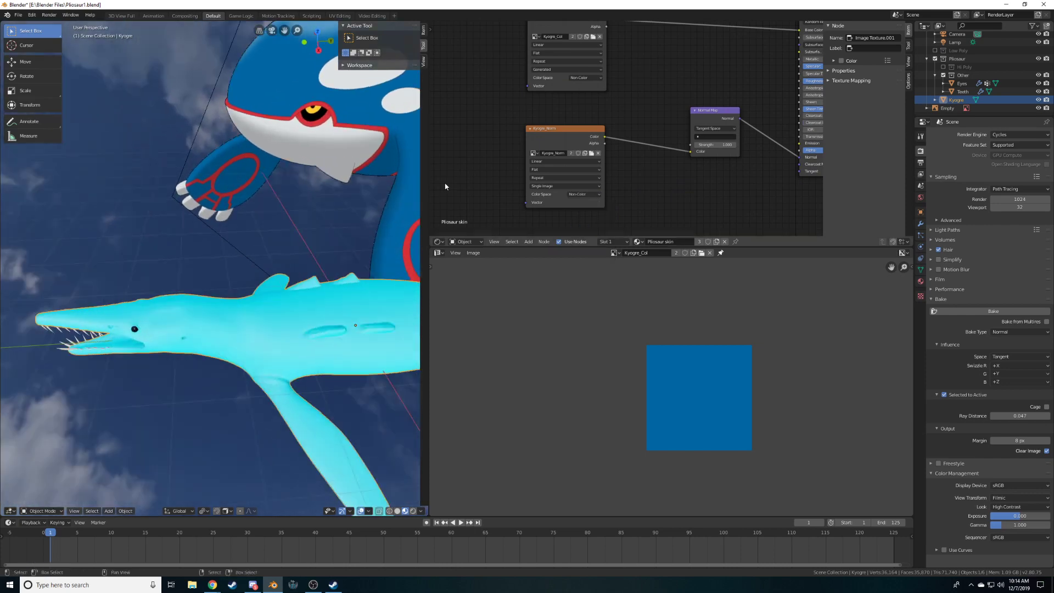
Set the Kyogre_Col texture node's color space to sRGB and inspect the body from the side
{"action": "middle_click_drag", "start_coordinate": [636, 111], "coordinate": [632, 139]}
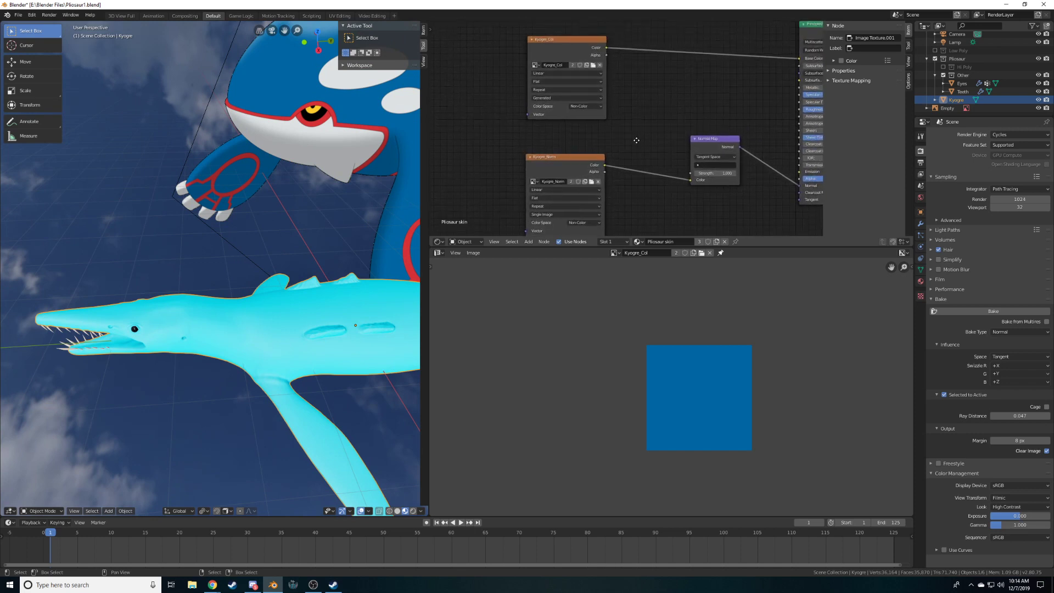
{"action": "left_click", "coordinate": [586, 108]}
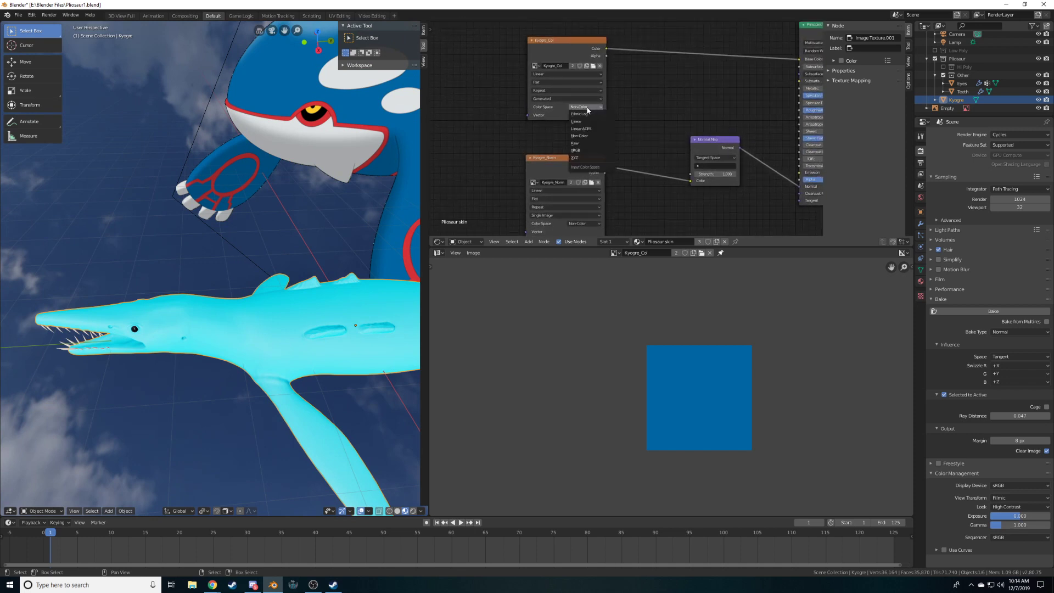
{"action": "left_click", "coordinate": [585, 150]}
{"action": "middle_click_drag", "start_coordinate": [323, 302], "coordinate": [322, 232]}
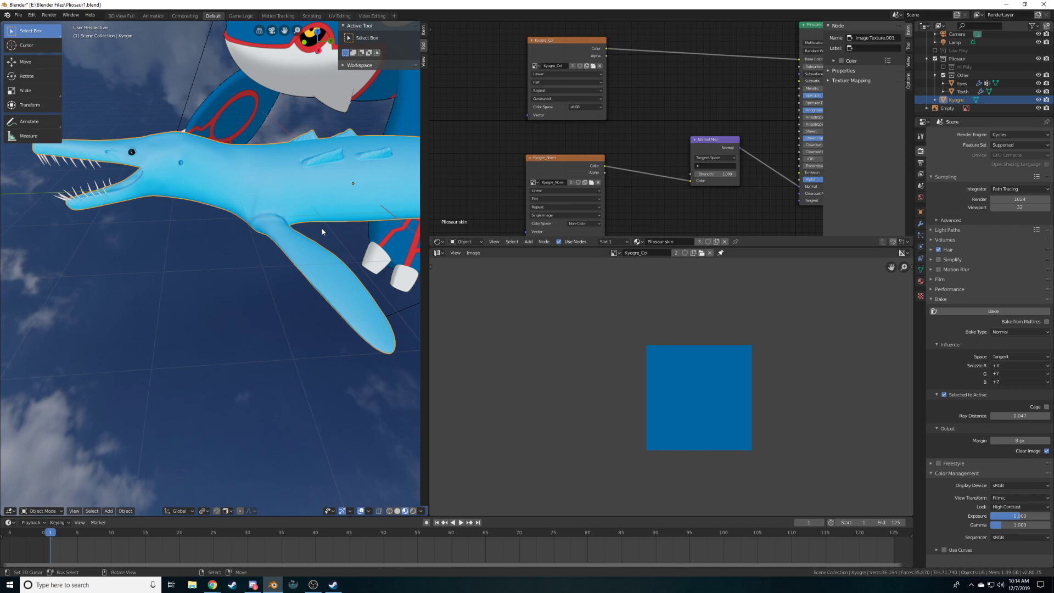
{"action": "middle_click_drag", "start_coordinate": [105, 266], "coordinate": [340, 236]}
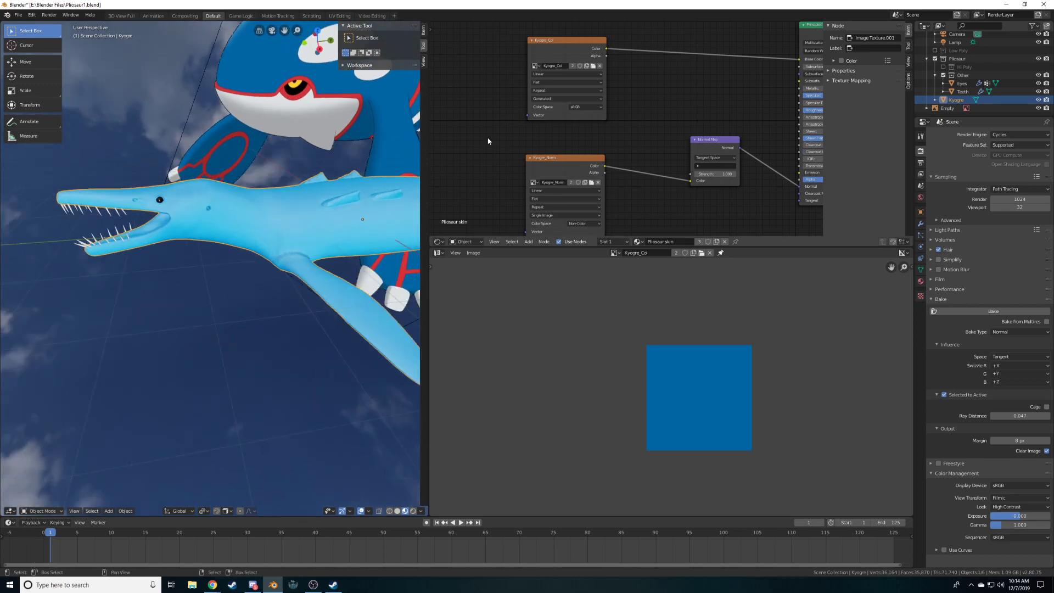
Change the Shader Editor area to a 3D Viewport with material preview shading, framing the whole creature
{"action": "left_click", "coordinate": [438, 242]}
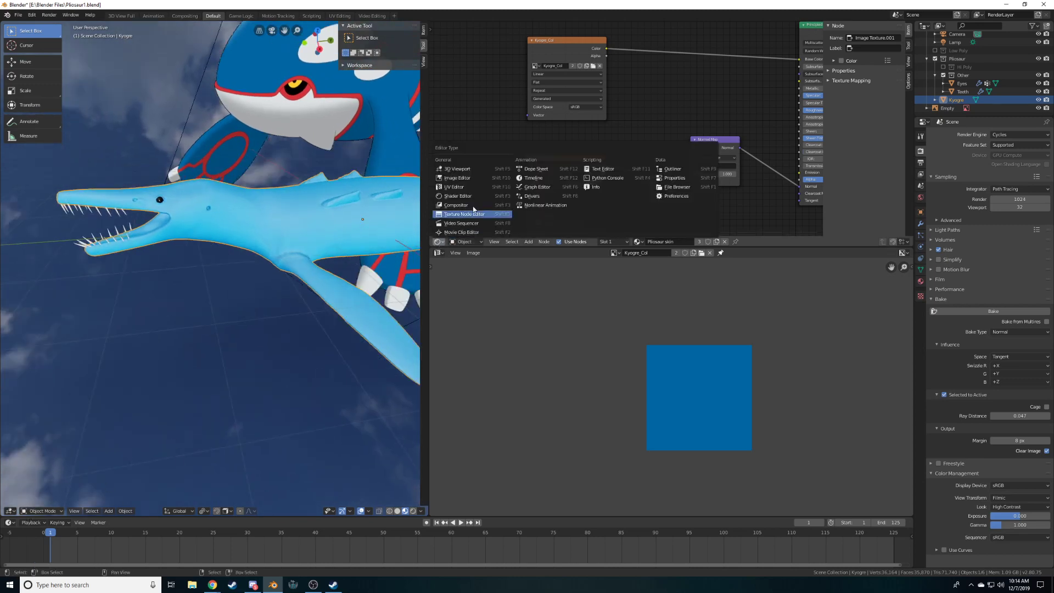
{"action": "left_click", "coordinate": [456, 169]}
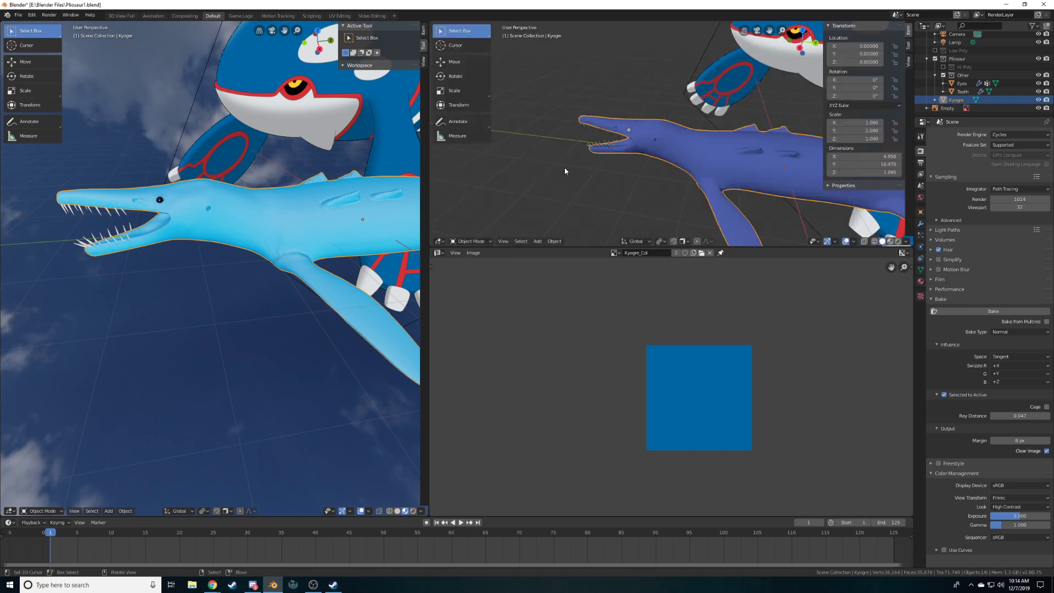
{"action": "middle_click_drag", "start_coordinate": [565, 170], "coordinate": [666, 225]}
{"action": "left_click", "coordinate": [890, 241]}
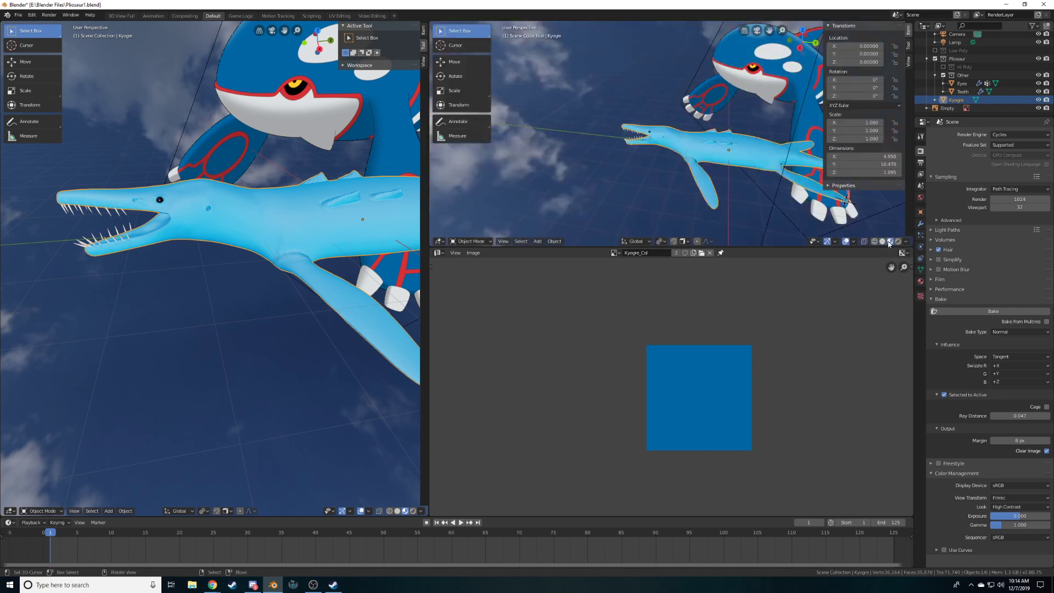
{"action": "middle_click_drag", "start_coordinate": [680, 159], "coordinate": [713, 175]}
Enlarge the main viewport and the secondary viewport, shrinking the Image Editor and centering the Kyogre_Col image in it
{"action": "left_click_drag", "start_coordinate": [742, 247], "coordinate": [742, 379]}
{"action": "middle_click_drag", "start_coordinate": [165, 271], "coordinate": [351, 214]}
{"action": "left_click_drag", "start_coordinate": [427, 166], "coordinate": [687, 307]}
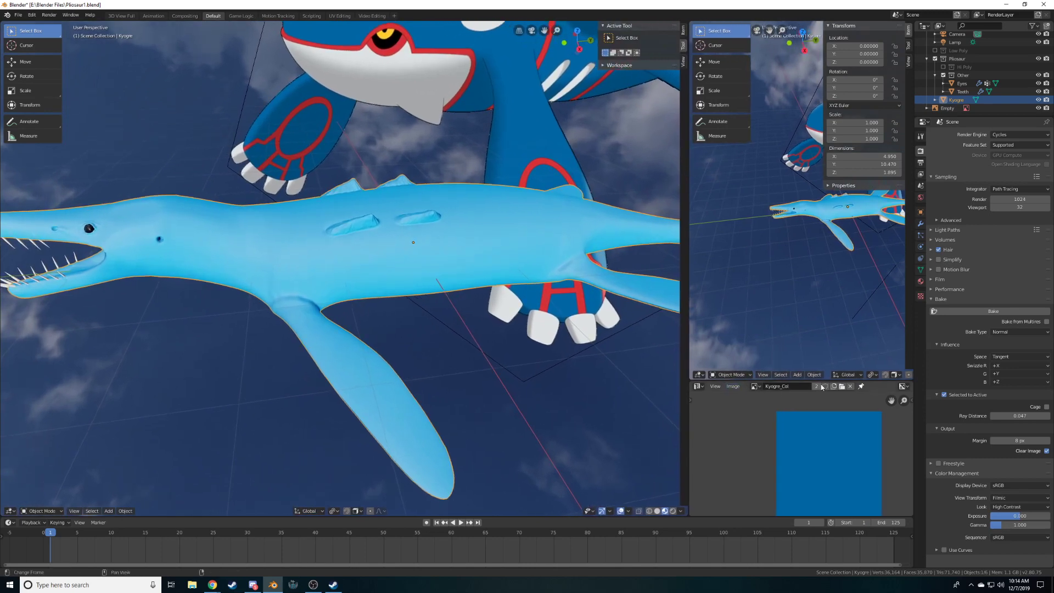
{"action": "middle_click_drag", "start_coordinate": [805, 424], "coordinate": [791, 411]}
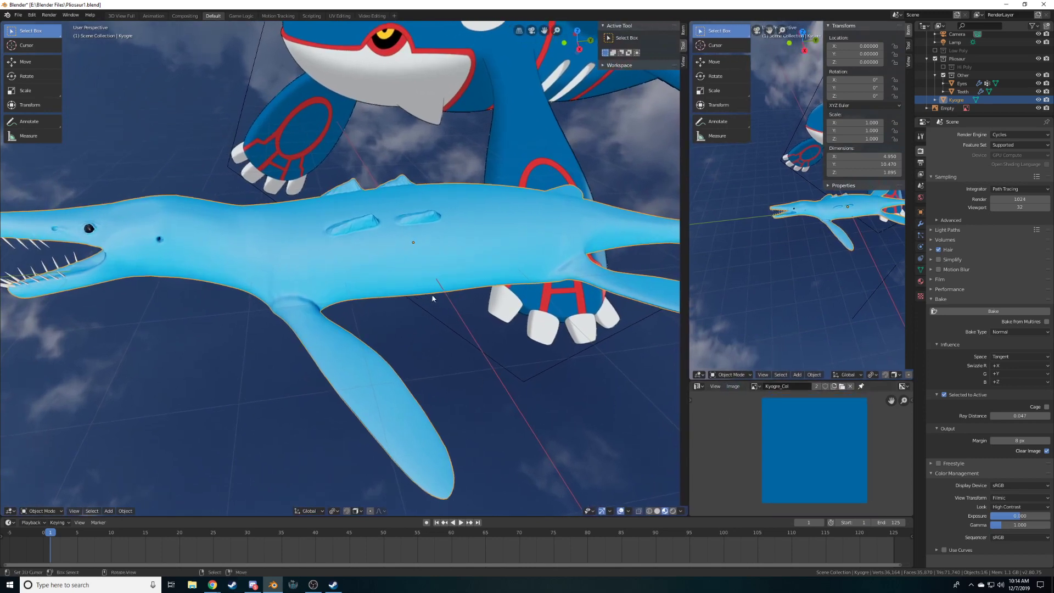
Switch the Kyogre mesh to Texture Paint mode and frame its head and front body for painting
{"action": "left_click", "coordinate": [41, 510]}
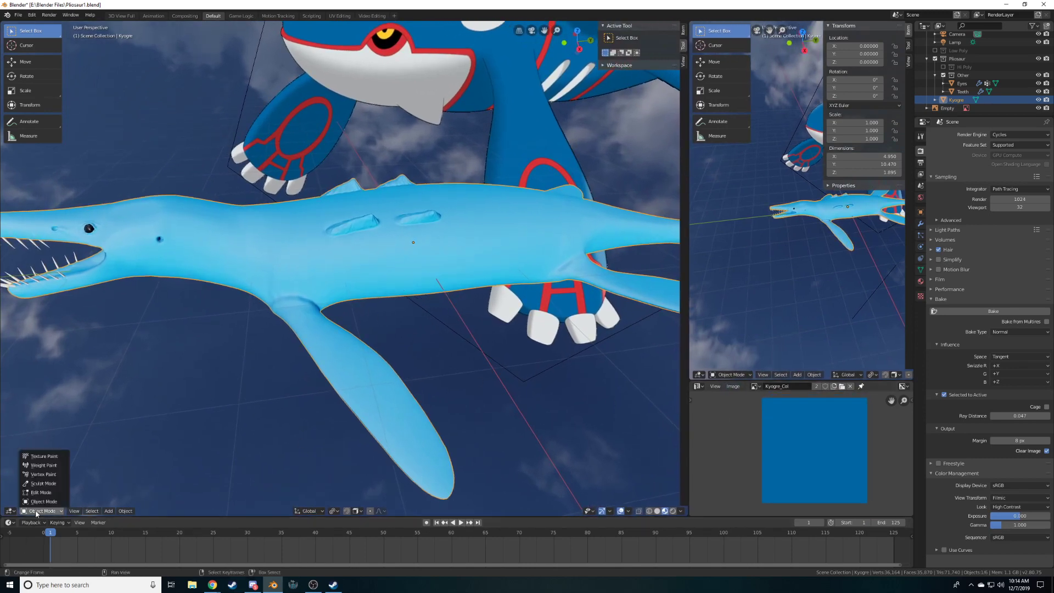
{"action": "left_click", "coordinate": [42, 456]}
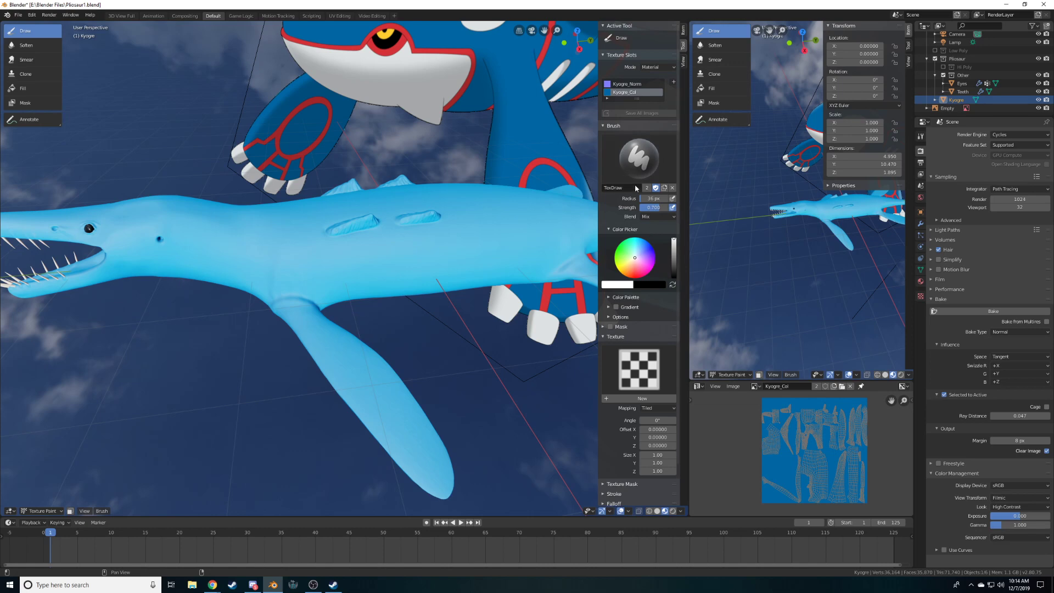
{"action": "mouse_move", "coordinate": [456, 236]}
{"action": "middle_mouse_down"}
{"action": "mouse_move", "coordinate": [447, 132]}
{"action": "mouse_move", "coordinate": [459, 128]}
{"action": "mouse_move", "coordinate": [587, 220]}
{"action": "middle_mouse_up"}
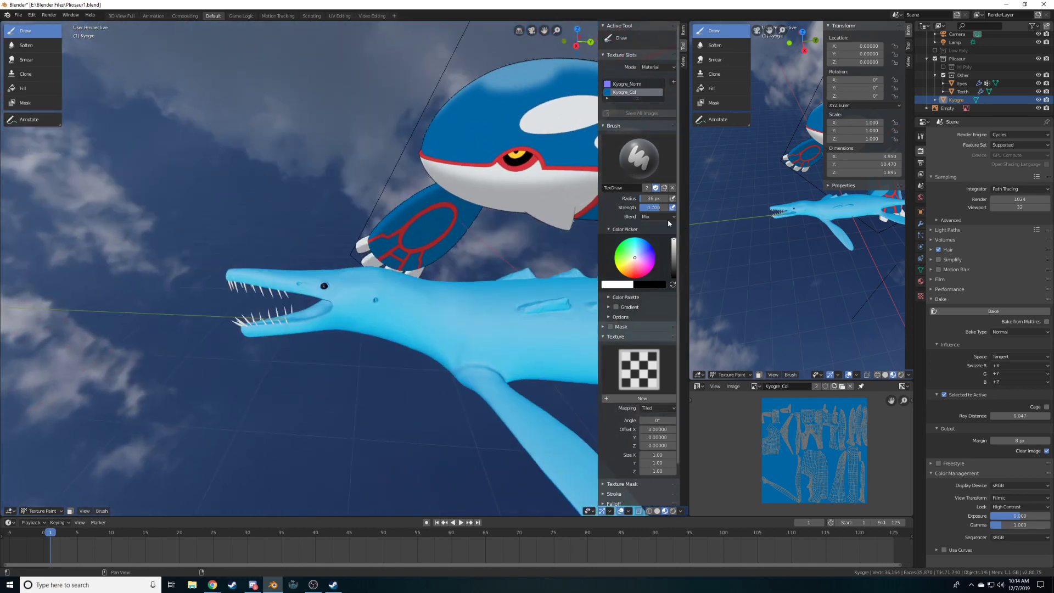
Add a new texture to the TexDraw brush and set its type to Noise
{"action": "middle_click_drag", "start_coordinate": [407, 281], "coordinate": [450, 279]}
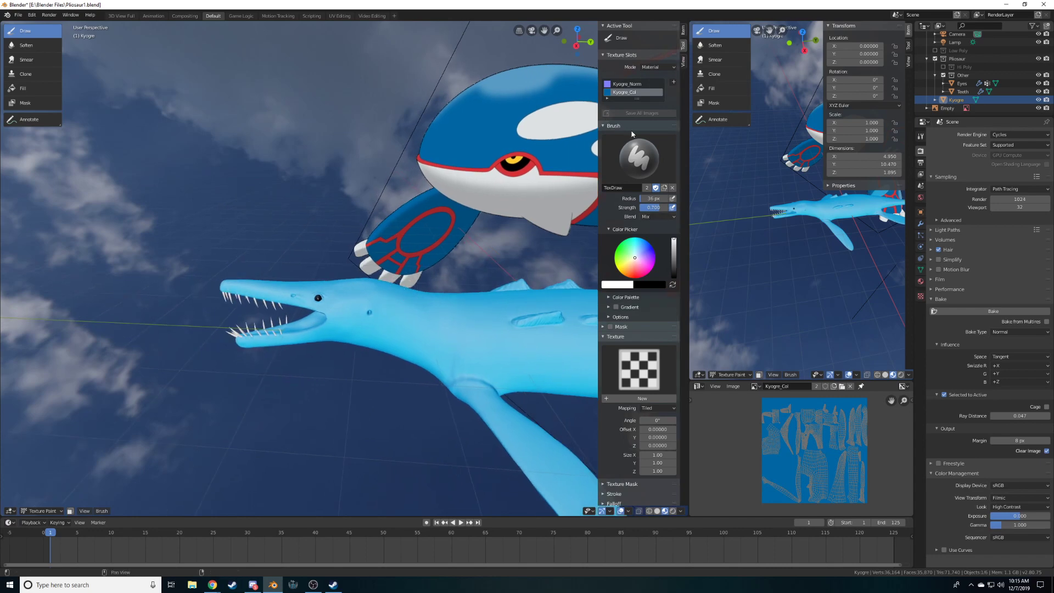
{"action": "left_click", "coordinate": [643, 398]}
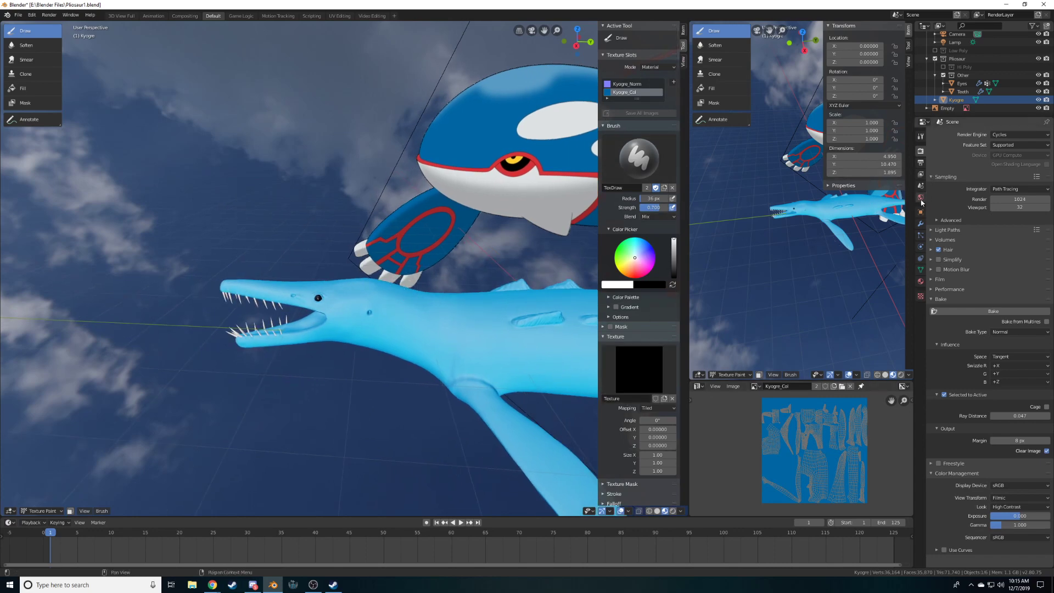
{"action": "left_click", "coordinate": [920, 297]}
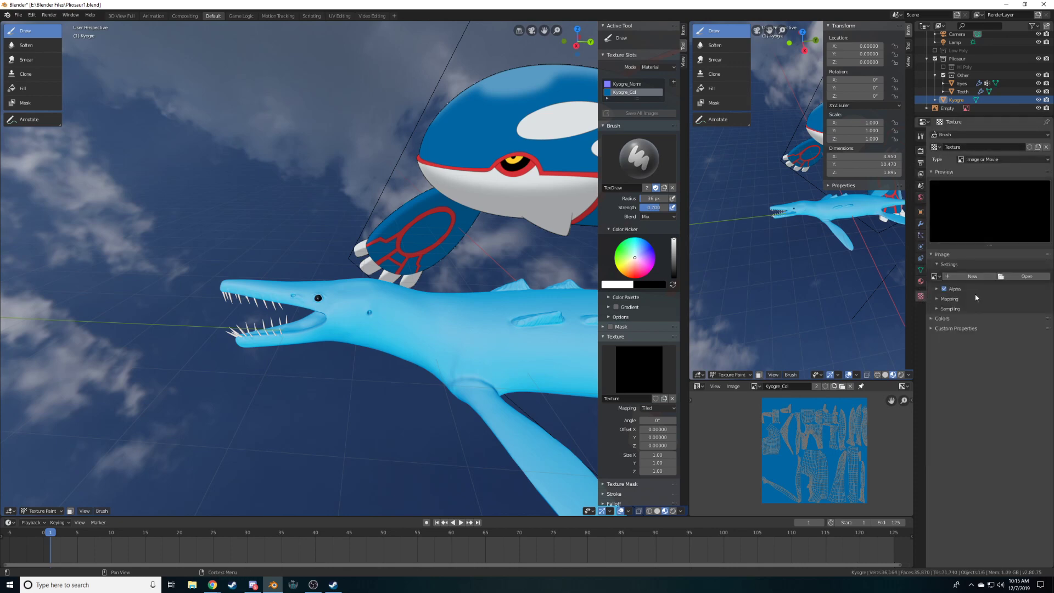
{"action": "left_click", "coordinate": [997, 158]}
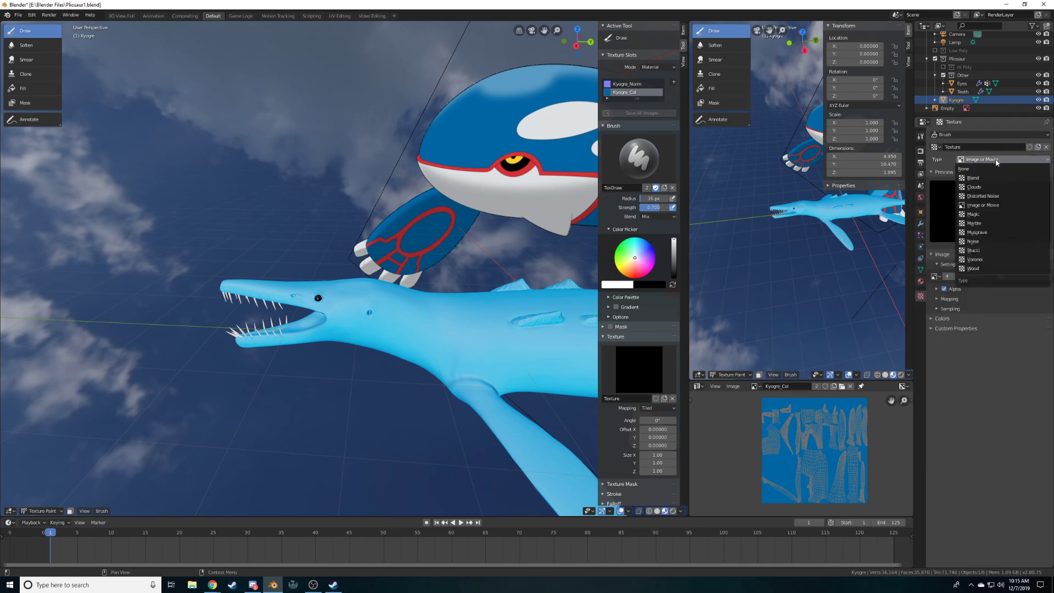
{"action": "left_click", "coordinate": [982, 243]}
{"action": "left_click", "coordinate": [948, 256]}
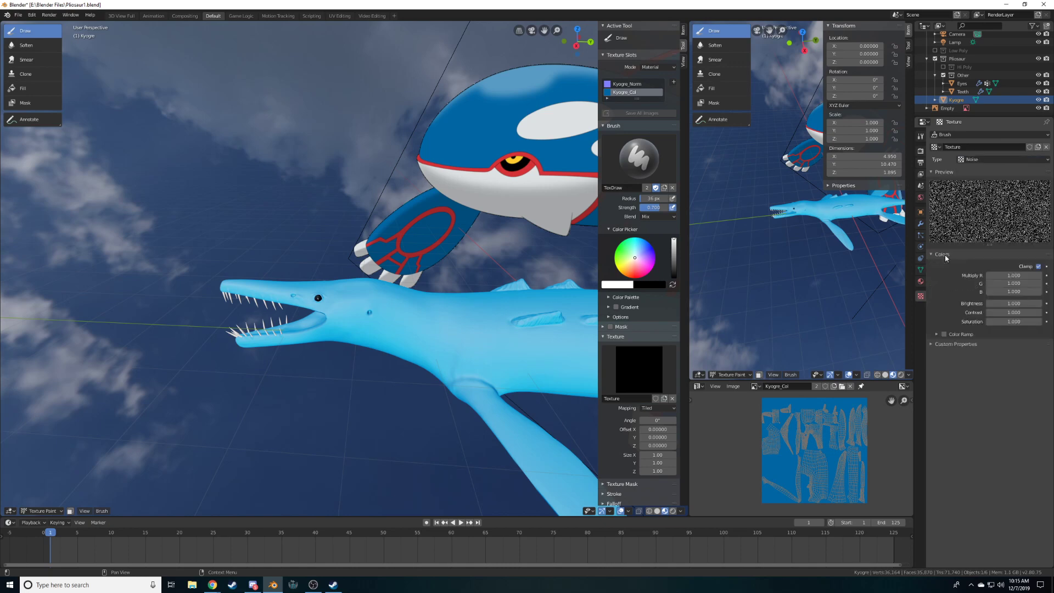
Enlarge the brush and test a white noise stroke on the head behind the eye, undoing the stroke
{"action": "key", "text": "f"}
{"action": "left_click", "coordinate": [453, 324]}
{"action": "scroll", "coordinate": [445, 340], "scroll_direction": "up", "scroll_amount": 3}
{"action": "left_click_drag", "start_coordinate": [436, 390], "coordinate": [528, 375]}
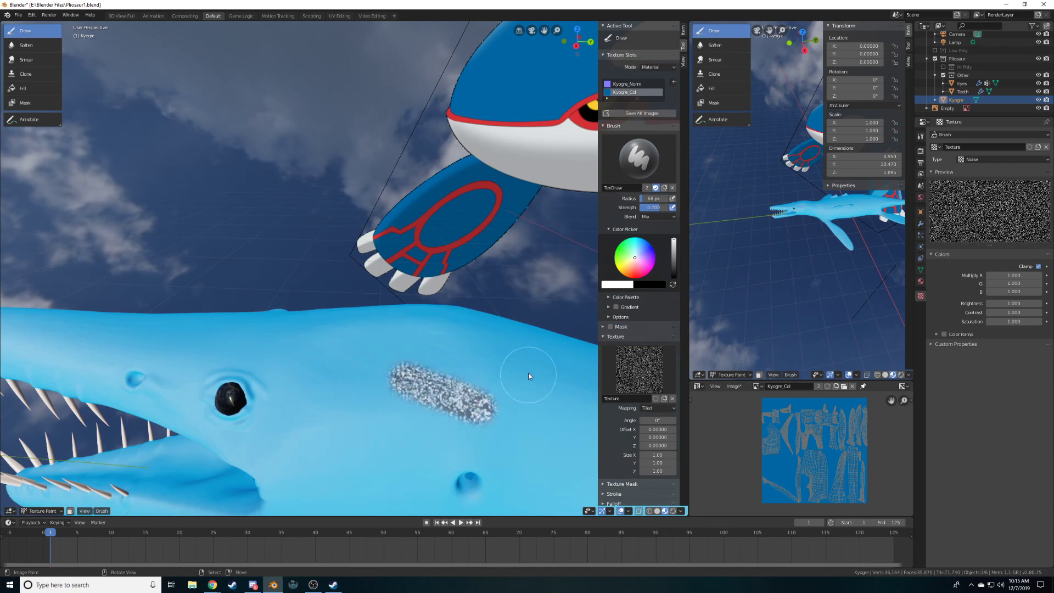
{"action": "key", "text": "ctrl+z"}
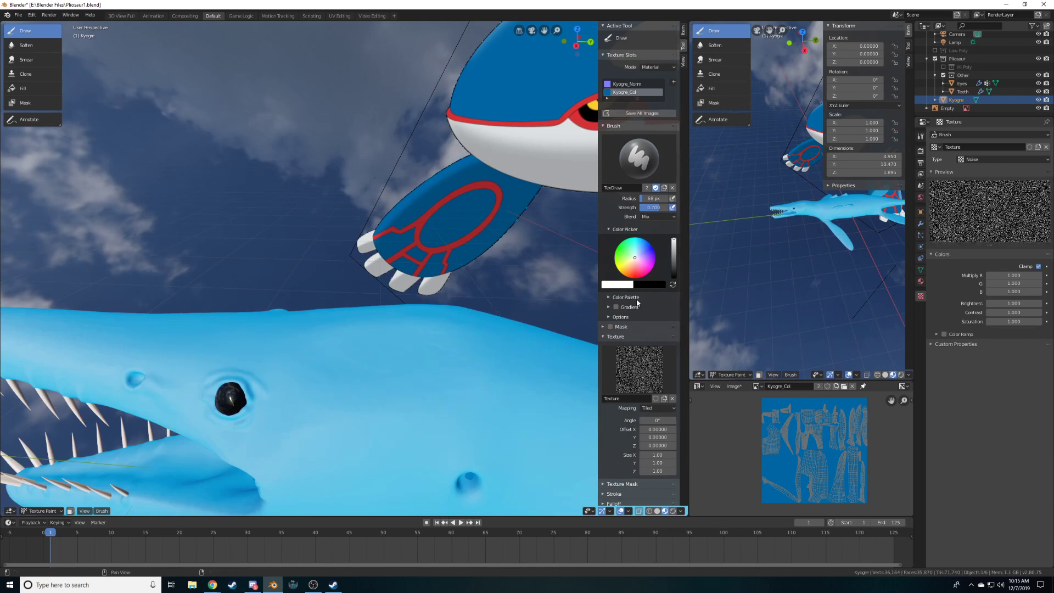
Set the brush's blend mode to Lighten and test another noise stroke behind the eye, undoing the stroke
{"action": "left_click", "coordinate": [650, 218]}
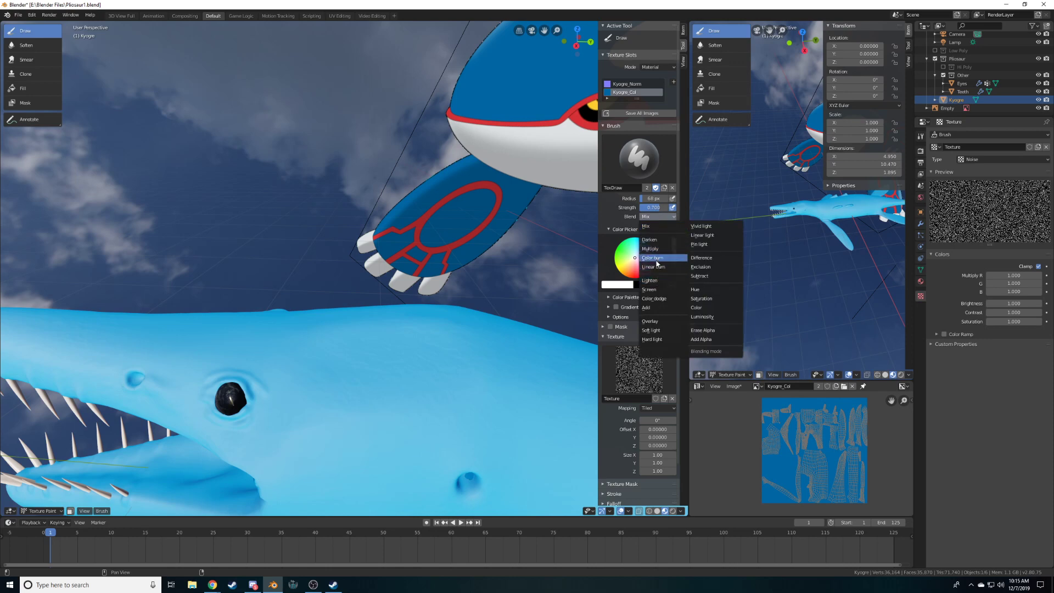
{"action": "left_click", "coordinate": [658, 281]}
{"action": "mouse_move", "coordinate": [447, 405]}
{"action": "left_mouse_down"}
{"action": "mouse_move", "coordinate": [406, 403]}
{"action": "mouse_move", "coordinate": [505, 421]}
{"action": "left_mouse_up"}
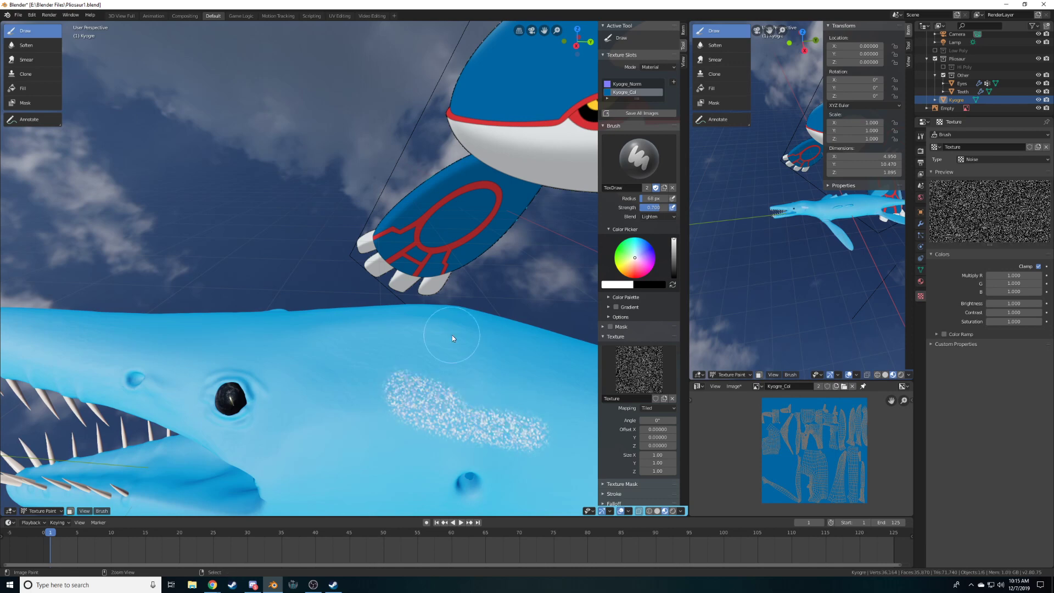
{"action": "key", "text": "ctrl+z"}
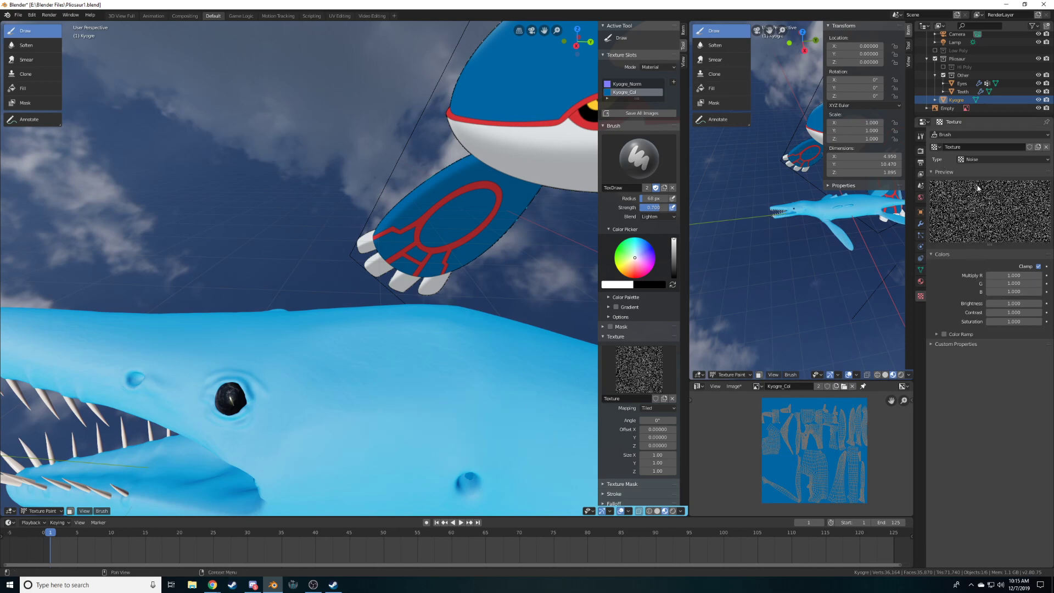
Change the brush texture to Clouds with depth 6 and enable its color ramp, moving the black and white stops slightly inward
{"action": "left_click", "coordinate": [991, 159]}
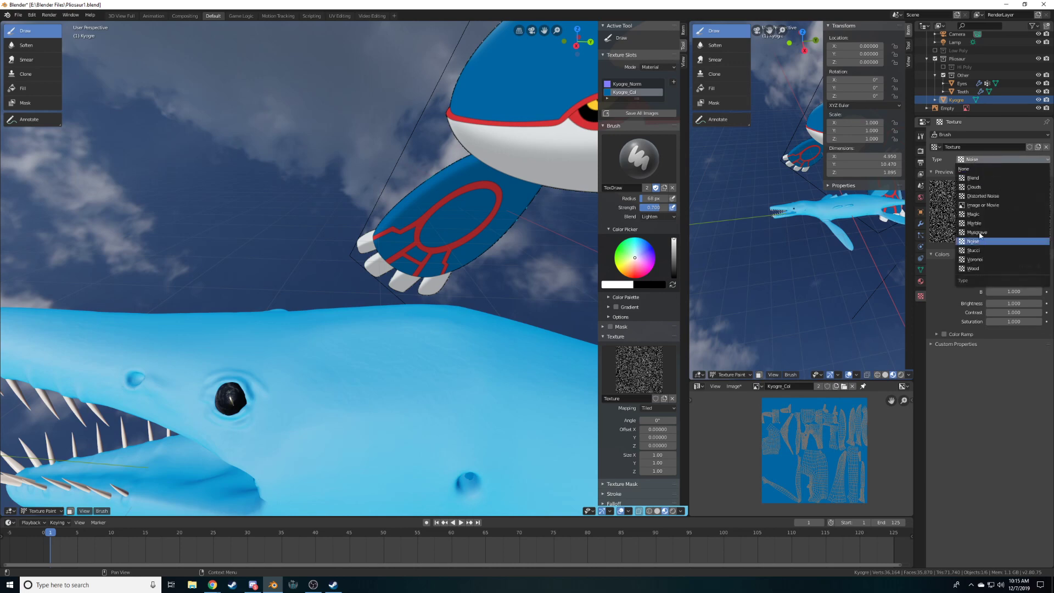
{"action": "left_click", "coordinate": [974, 187]}
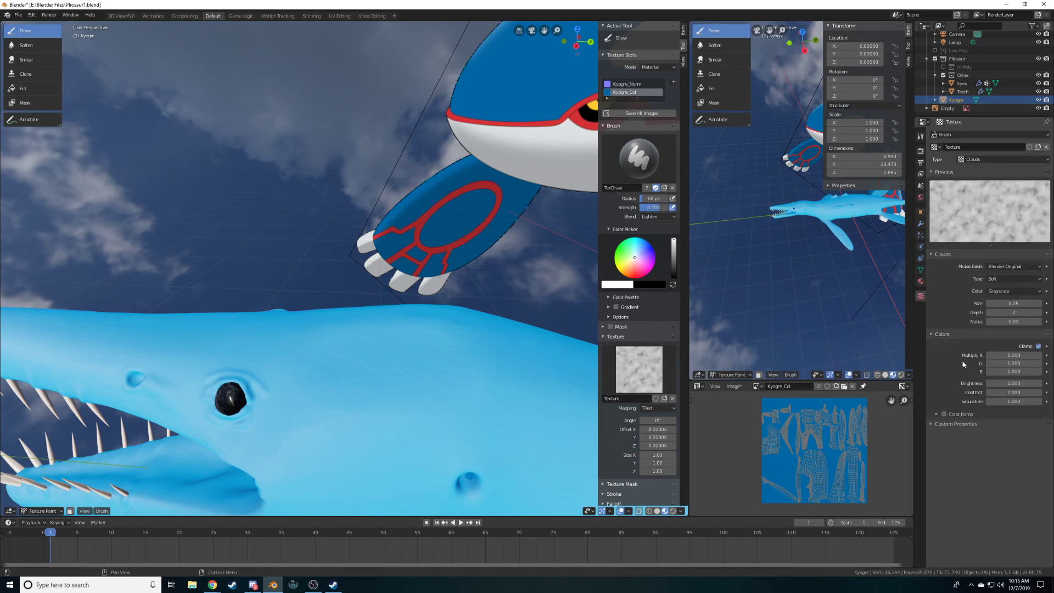
{"action": "mouse_move", "coordinate": [1014, 303]}
{"action": "left_mouse_down"}
{"action": "mouse_move", "coordinate": [1032, 303]}
{"action": "mouse_move", "coordinate": [1014, 303]}
{"action": "mouse_move", "coordinate": [1030, 312]}
{"action": "left_mouse_up"}
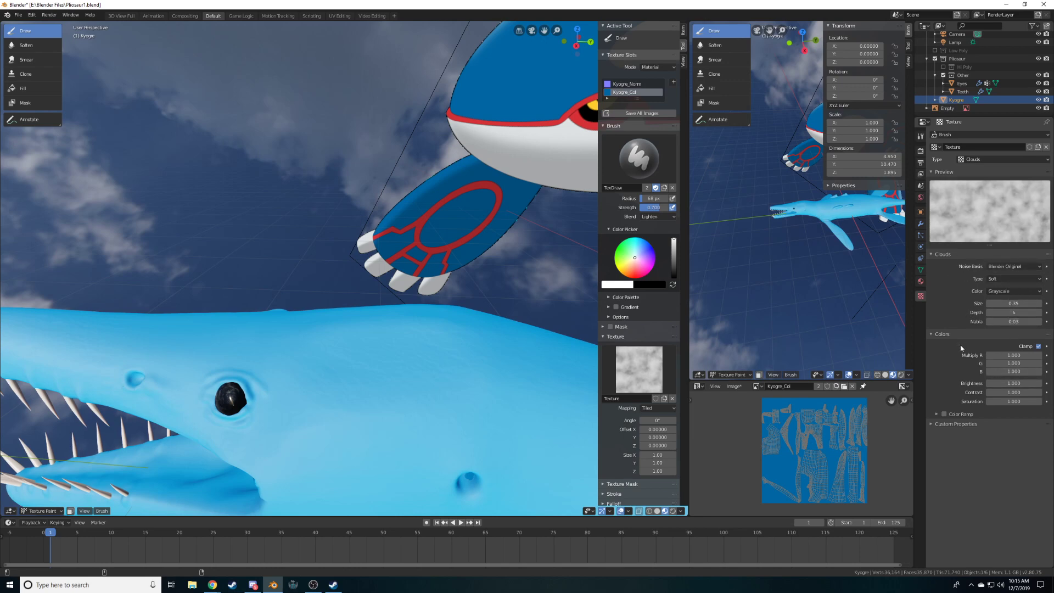
{"action": "left_click", "coordinate": [944, 417]}
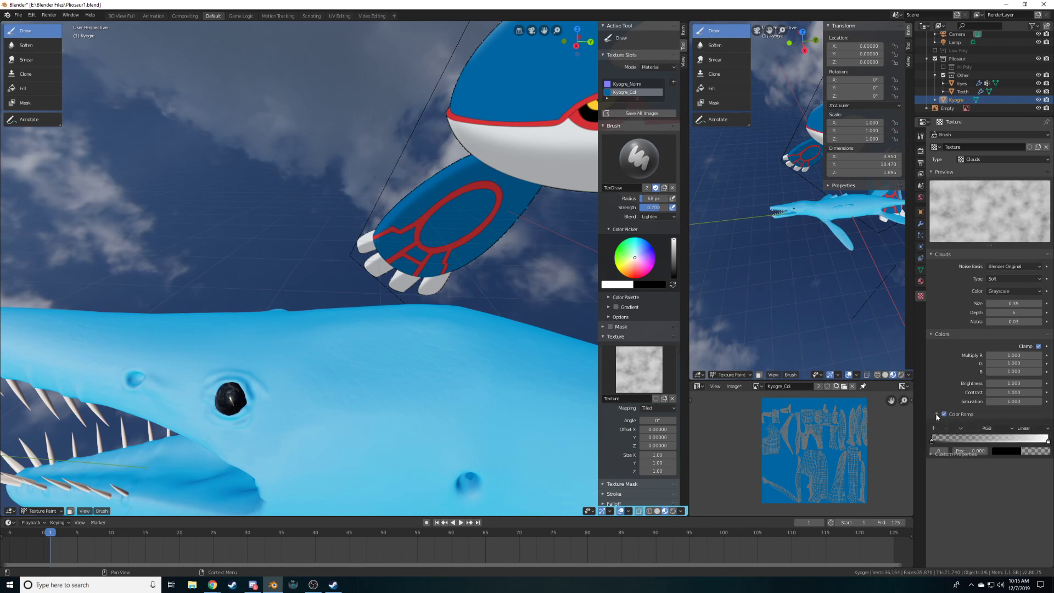
{"action": "left_click_drag", "start_coordinate": [942, 442], "coordinate": [952, 444]}
{"action": "left_click_drag", "start_coordinate": [1048, 441], "coordinate": [1037, 443]}
Paint a mottled white oval patch on the head, above and behind the eye
{"action": "scroll", "coordinate": [466, 292], "scroll_direction": "down", "scroll_amount": 6}
{"action": "mouse_move", "coordinate": [434, 285]}
{"action": "middle_mouse_down"}
{"action": "mouse_move", "coordinate": [421, 284]}
{"action": "mouse_move", "coordinate": [431, 284]}
{"action": "middle_mouse_up"}
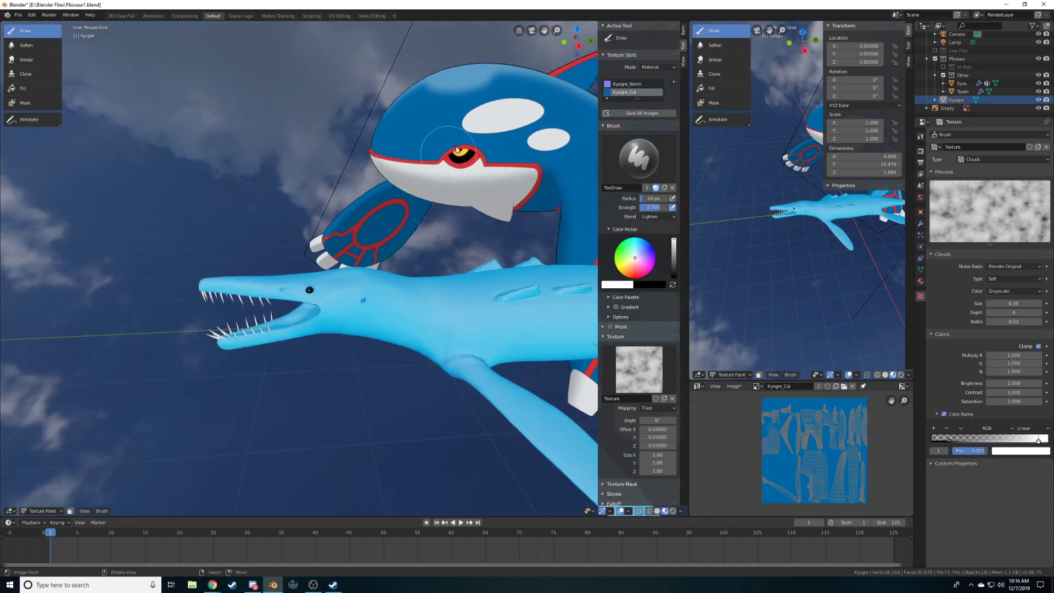
{"action": "middle_click_drag", "start_coordinate": [423, 201], "coordinate": [432, 220]}
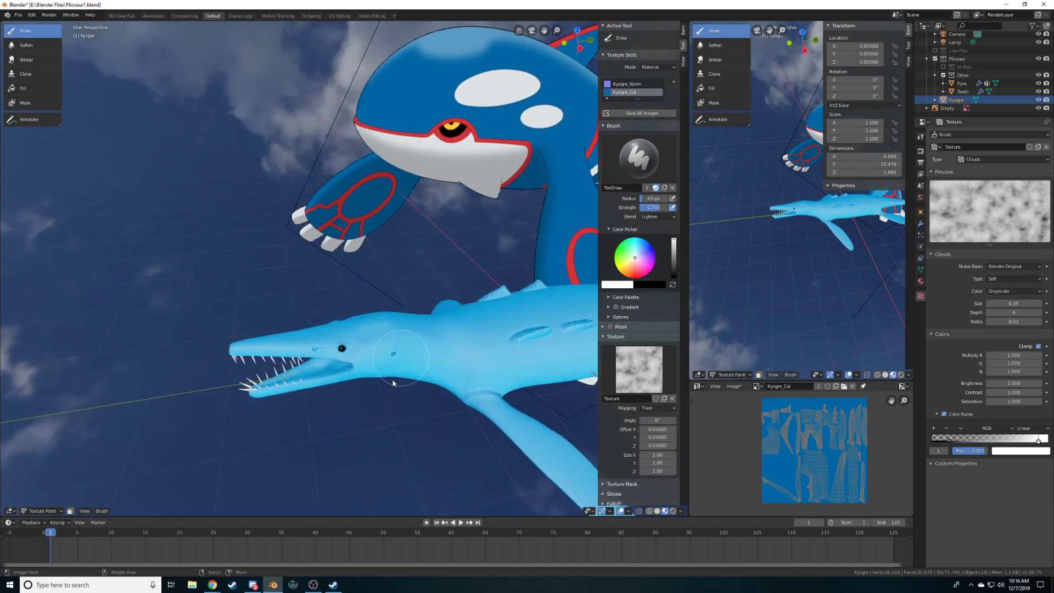
{"action": "scroll", "coordinate": [390, 389], "scroll_direction": "up", "scroll_amount": 3}
{"action": "middle_click_drag", "start_coordinate": [390, 389], "coordinate": [367, 279], "text": "shift"}
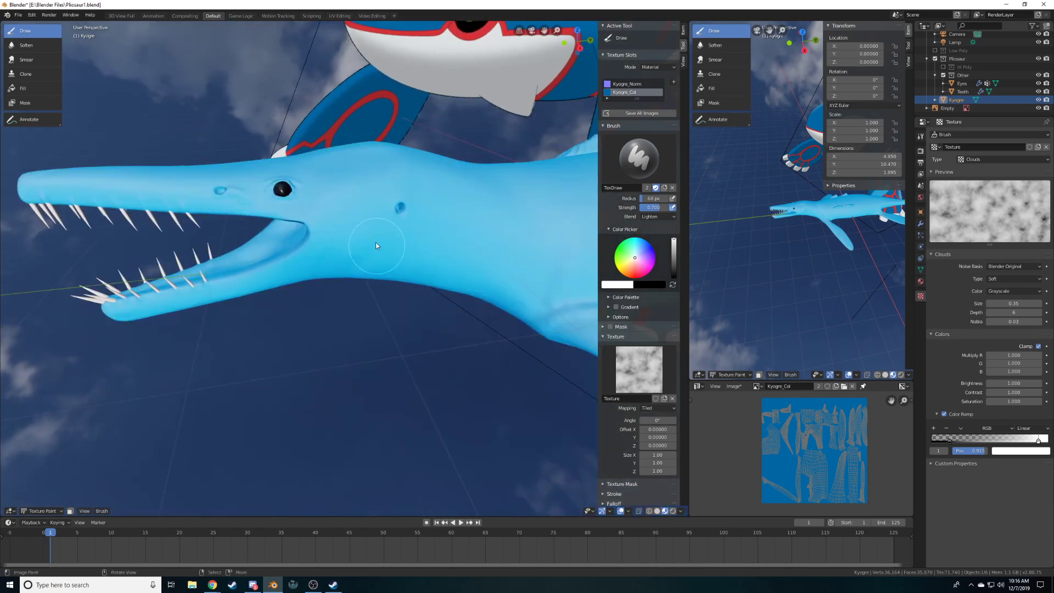
{"action": "middle_click_drag", "start_coordinate": [379, 247], "coordinate": [381, 267]}
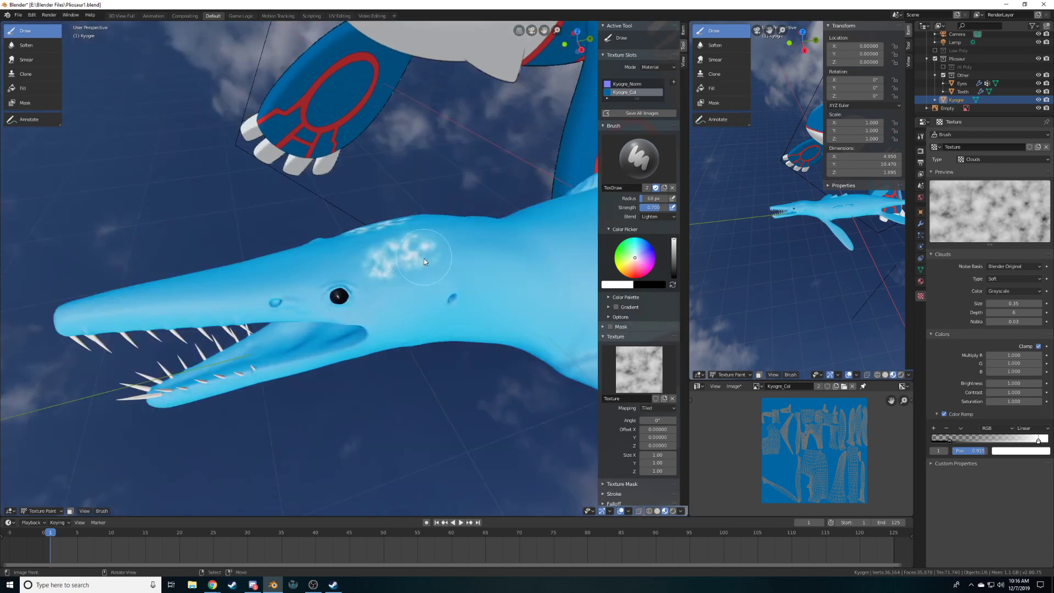
{"action": "scroll", "coordinate": [376, 259], "scroll_direction": "up", "scroll_amount": 5}
{"action": "scroll", "coordinate": [401, 260], "scroll_direction": "down", "scroll_amount": 3}
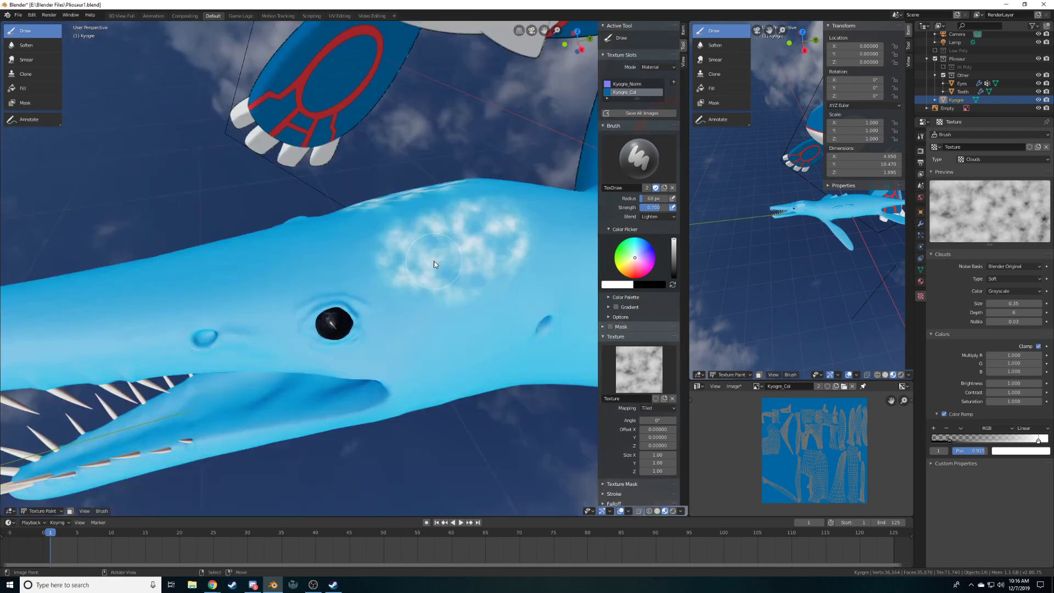
{"action": "mouse_move", "coordinate": [467, 226]}
{"action": "left_mouse_down"}
{"action": "mouse_move", "coordinate": [403, 260]}
{"action": "mouse_move", "coordinate": [471, 226]}
{"action": "mouse_move", "coordinate": [489, 235]}
{"action": "left_mouse_up"}
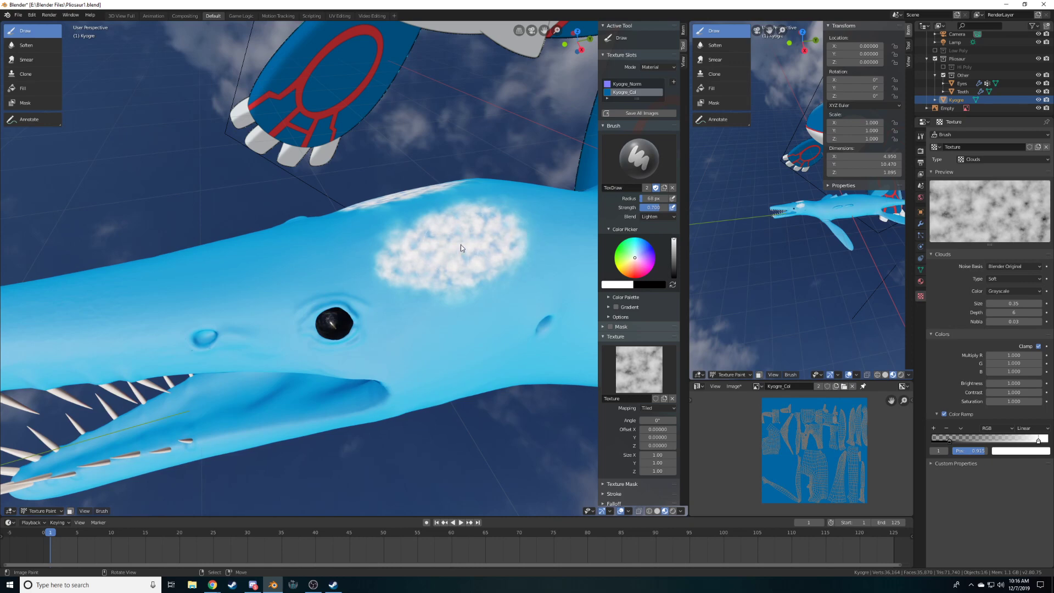
Fill in the white head patch and refine its edges with finer cloud-textured strokes
{"action": "scroll", "coordinate": [486, 261], "scroll_direction": "up", "scroll_amount": 8}
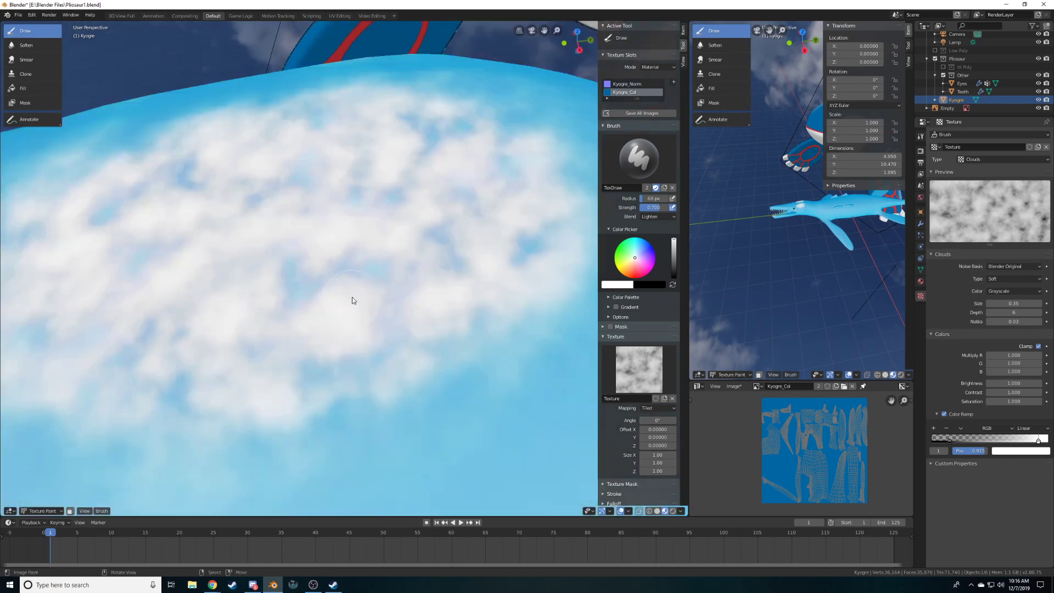
{"action": "scroll", "coordinate": [373, 283], "scroll_direction": "down", "scroll_amount": 7}
{"action": "scroll", "coordinate": [365, 278], "scroll_direction": "up", "scroll_amount": 7}
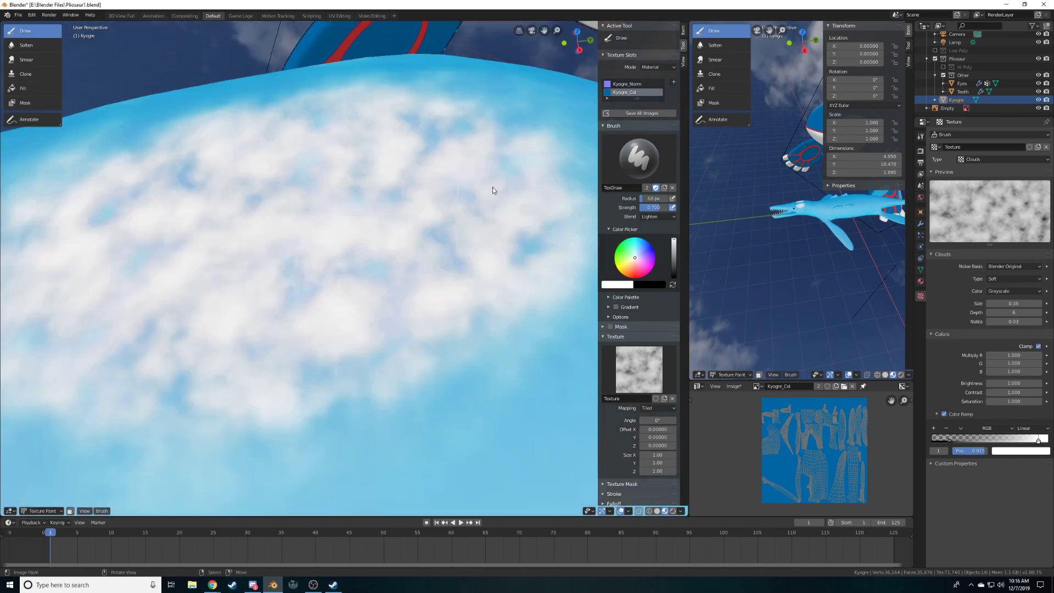
{"action": "left_click_drag", "start_coordinate": [455, 126], "coordinate": [351, 76]}
{"action": "key", "text": "ctrl+z"}
{"action": "mouse_move", "coordinate": [443, 104]}
{"action": "left_mouse_down"}
{"action": "mouse_move", "coordinate": [232, 133]}
{"action": "mouse_move", "coordinate": [53, 289]}
{"action": "mouse_move", "coordinate": [232, 348]}
{"action": "mouse_move", "coordinate": [373, 352]}
{"action": "mouse_move", "coordinate": [379, 381]}
{"action": "mouse_move", "coordinate": [562, 224]}
{"action": "left_mouse_up"}
{"action": "mouse_move", "coordinate": [476, 157]}
{"action": "left_mouse_down"}
{"action": "mouse_move", "coordinate": [496, 249]}
{"action": "mouse_move", "coordinate": [70, 357]}
{"action": "mouse_move", "coordinate": [441, 151]}
{"action": "mouse_move", "coordinate": [475, 145]}
{"action": "left_mouse_up"}
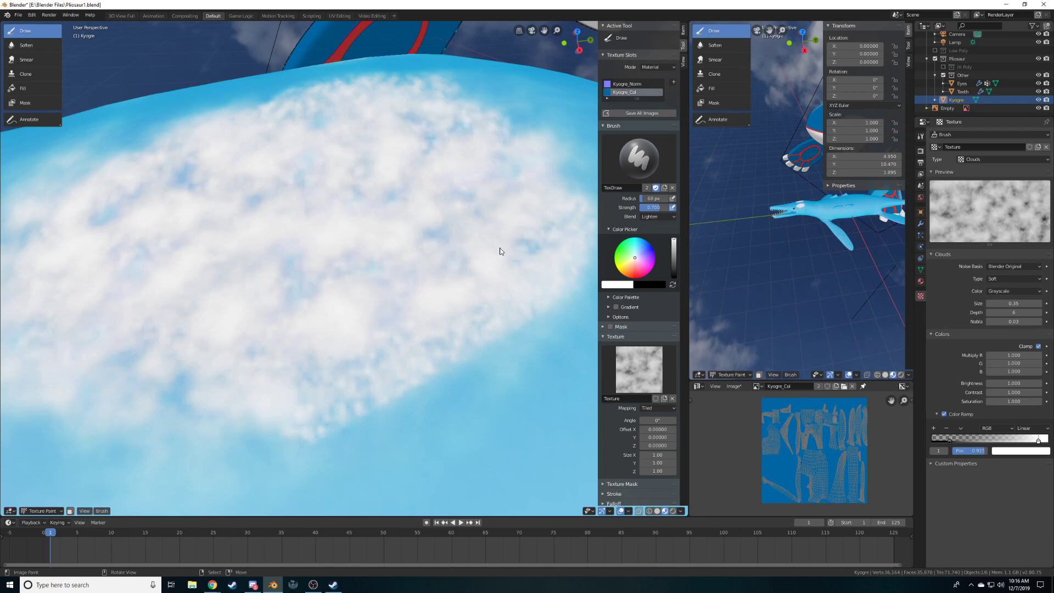
Hide the secondary viewport's sidebar and paint a second, smaller mottled white patch behind the first one on the head
{"action": "scroll", "coordinate": [273, 309], "scroll_direction": "down", "scroll_amount": 12}
{"action": "middle_click_drag", "start_coordinate": [466, 319], "coordinate": [419, 294]}
{"action": "scroll", "coordinate": [430, 224], "scroll_direction": "up", "scroll_amount": 8}
{"action": "scroll", "coordinate": [428, 311], "scroll_direction": "down", "scroll_amount": 5}
{"action": "middle_click_drag", "start_coordinate": [500, 203], "coordinate": [458, 147]}
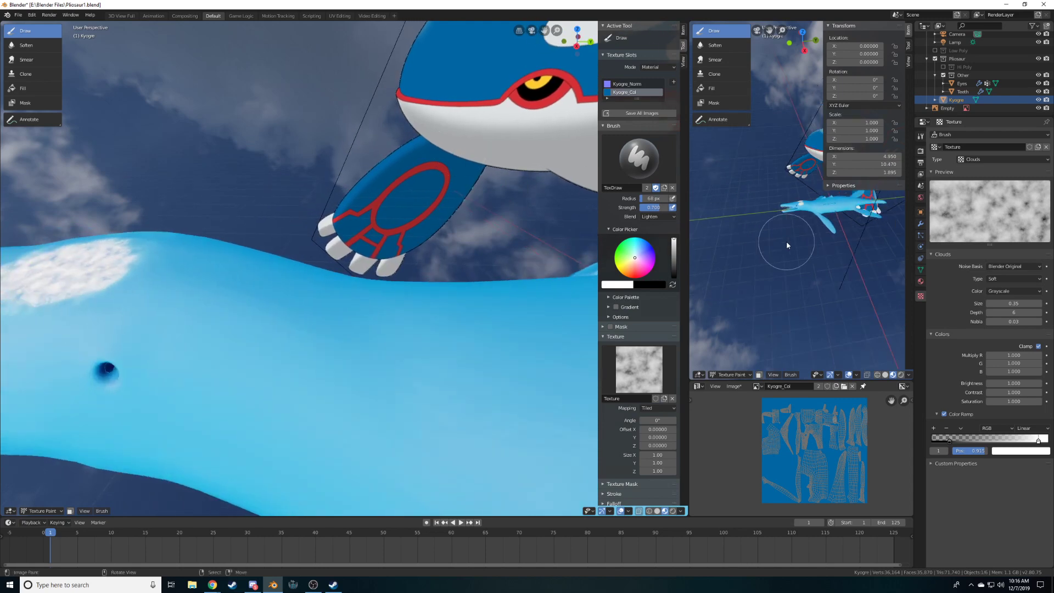
{"action": "key", "text": "n"}
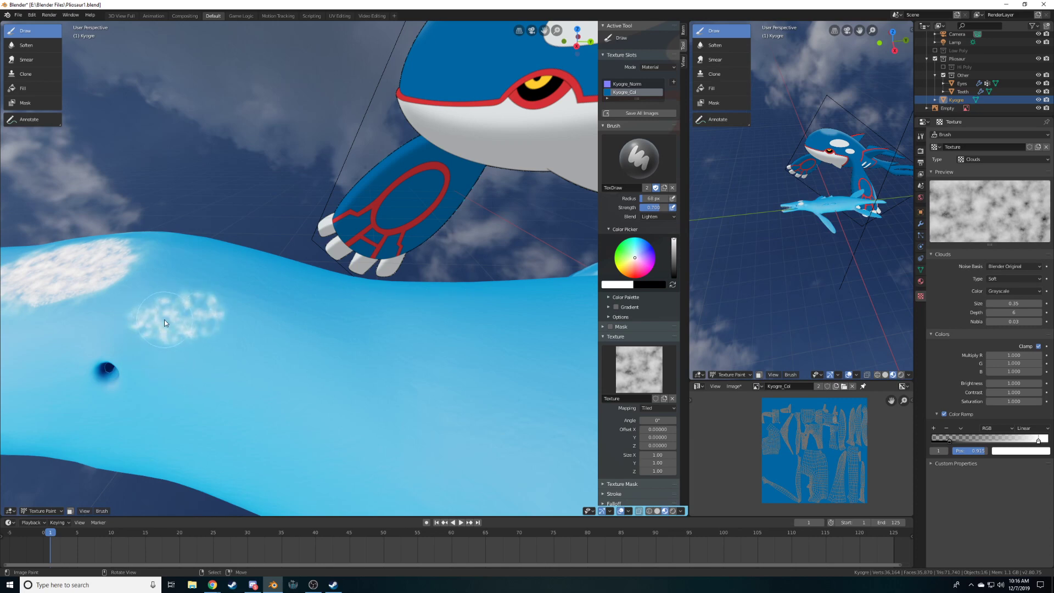
{"action": "scroll", "coordinate": [163, 319], "scroll_direction": "up", "scroll_amount": 1}
{"action": "mouse_move", "coordinate": [163, 319]}
{"action": "middle_mouse_down", "text": "shift"}
{"action": "mouse_move", "coordinate": [219, 308]}
{"action": "mouse_move", "coordinate": [211, 310]}
{"action": "middle_mouse_up", "text": "shift"}
{"action": "mouse_move", "coordinate": [276, 324]}
{"action": "left_mouse_down"}
{"action": "mouse_move", "coordinate": [432, 311]}
{"action": "mouse_move", "coordinate": [446, 223]}
{"action": "mouse_move", "coordinate": [523, 350]}
{"action": "mouse_move", "coordinate": [538, 251]}
{"action": "mouse_move", "coordinate": [479, 295]}
{"action": "mouse_move", "coordinate": [268, 359]}
{"action": "mouse_move", "coordinate": [420, 409]}
{"action": "mouse_move", "coordinate": [582, 300]}
{"action": "mouse_move", "coordinate": [341, 374]}
{"action": "mouse_move", "coordinate": [494, 277]}
{"action": "mouse_move", "coordinate": [576, 242]}
{"action": "mouse_move", "coordinate": [532, 361]}
{"action": "left_mouse_up"}
Paint mottled white along the lower jaw and the side of the throat from the right orthographic view
{"action": "scroll", "coordinate": [460, 371], "scroll_direction": "down", "scroll_amount": 5}
{"action": "middle_click_drag", "start_coordinate": [459, 370], "coordinate": [444, 396]}
{"action": "scroll", "coordinate": [445, 393], "scroll_direction": "up", "scroll_amount": 4}
{"action": "key", "text": "KP_3"}
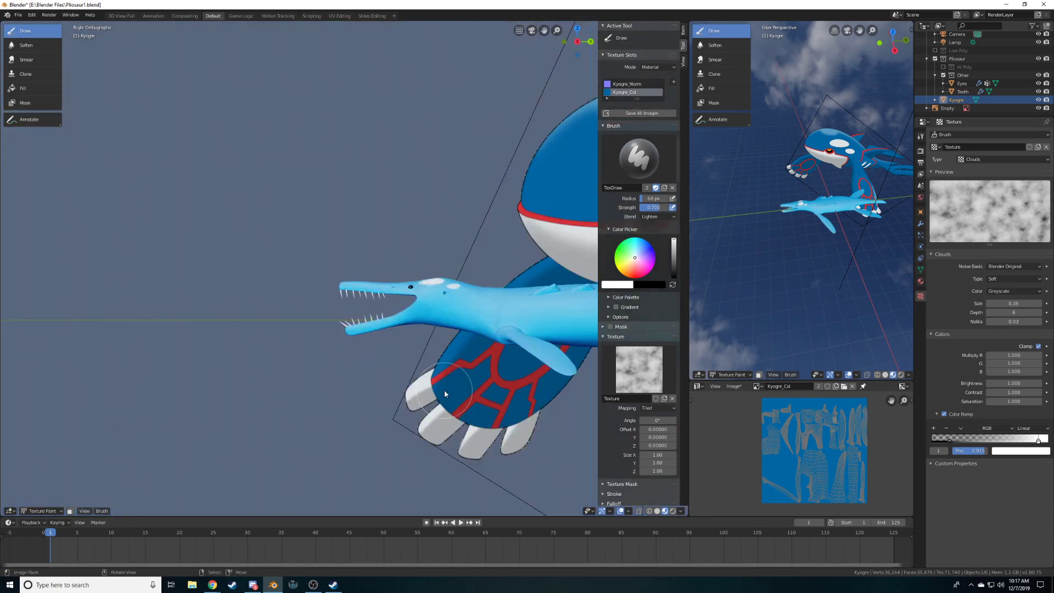
{"action": "mouse_move", "coordinate": [447, 367]}
{"action": "middle_mouse_down", "text": "shift"}
{"action": "mouse_move", "coordinate": [254, 391]}
{"action": "mouse_move", "coordinate": [358, 377]}
{"action": "mouse_move", "coordinate": [370, 392]}
{"action": "mouse_move", "coordinate": [318, 387]}
{"action": "mouse_move", "coordinate": [382, 379]}
{"action": "mouse_move", "coordinate": [426, 345]}
{"action": "middle_mouse_up", "text": "shift"}
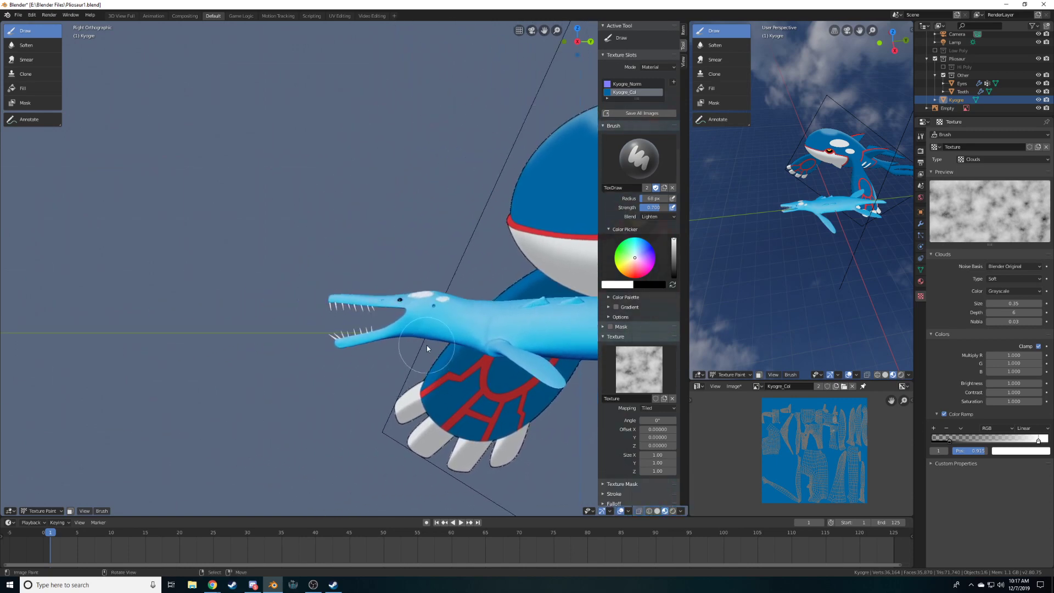
{"action": "scroll", "coordinate": [426, 344], "scroll_direction": "up", "scroll_amount": 3}
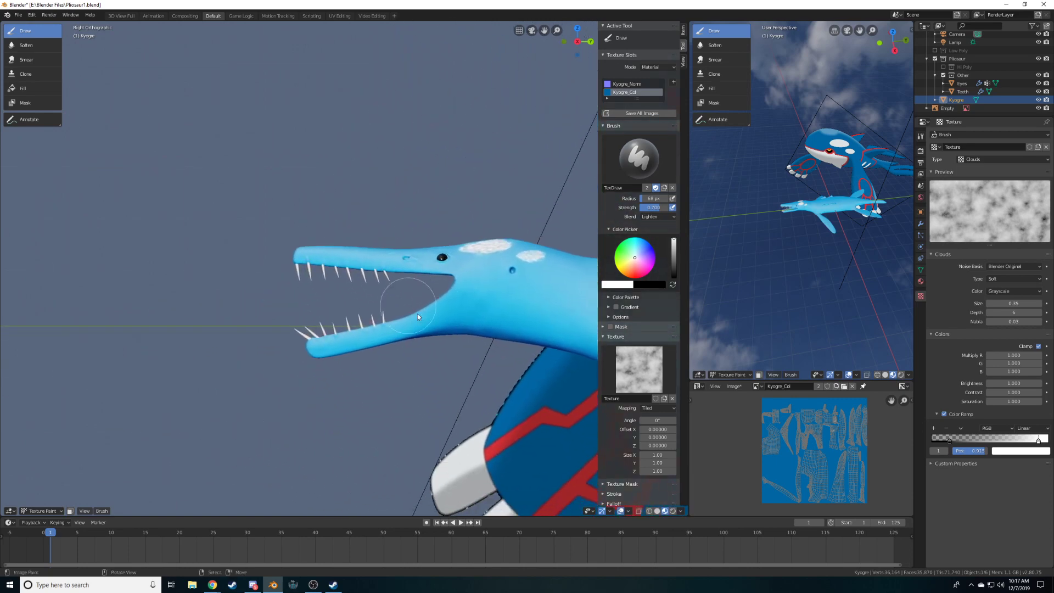
{"action": "mouse_move", "coordinate": [463, 309]}
{"action": "left_mouse_down"}
{"action": "mouse_move", "coordinate": [341, 339]}
{"action": "mouse_move", "coordinate": [463, 327]}
{"action": "left_mouse_up"}
{"action": "middle_click_drag", "start_coordinate": [463, 327], "coordinate": [217, 306], "text": "shift"}
{"action": "mouse_move", "coordinate": [295, 305]}
{"action": "left_mouse_down"}
{"action": "mouse_move", "coordinate": [258, 325]}
{"action": "mouse_move", "coordinate": [330, 343]}
{"action": "mouse_move", "coordinate": [132, 313]}
{"action": "mouse_move", "coordinate": [153, 328]}
{"action": "left_mouse_up"}
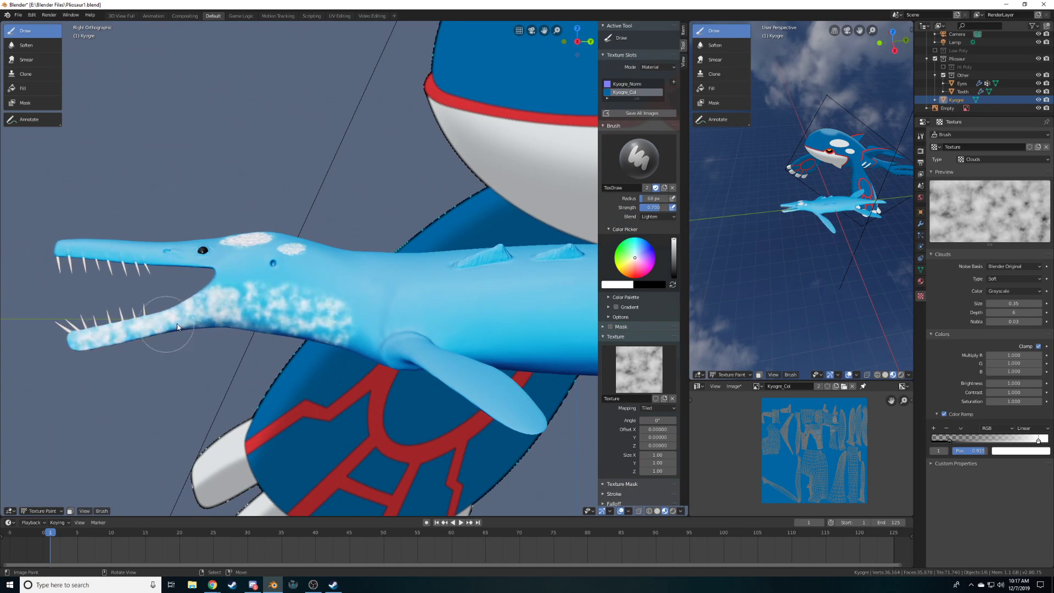
{"action": "mouse_move", "coordinate": [307, 322]}
{"action": "left_mouse_down"}
{"action": "mouse_move", "coordinate": [236, 324]}
{"action": "mouse_move", "coordinate": [295, 315]}
{"action": "mouse_move", "coordinate": [331, 349]}
{"action": "left_mouse_up"}
Build up denser white coverage on the lower jaw and throat, working from a lower angle
{"action": "mouse_move", "coordinate": [315, 339]}
{"action": "middle_mouse_down", "text": "shift"}
{"action": "mouse_move", "coordinate": [443, 385]}
{"action": "mouse_move", "coordinate": [417, 363]}
{"action": "mouse_move", "coordinate": [406, 373]}
{"action": "mouse_move", "coordinate": [423, 380]}
{"action": "mouse_move", "coordinate": [439, 269]}
{"action": "middle_mouse_up", "text": "shift"}
{"action": "scroll", "coordinate": [442, 386], "scroll_direction": "up", "scroll_amount": 1}
{"action": "mouse_move", "coordinate": [460, 259]}
{"action": "left_mouse_down"}
{"action": "mouse_move", "coordinate": [341, 236]}
{"action": "mouse_move", "coordinate": [368, 235]}
{"action": "mouse_move", "coordinate": [194, 249]}
{"action": "mouse_move", "coordinate": [341, 235]}
{"action": "left_mouse_up"}
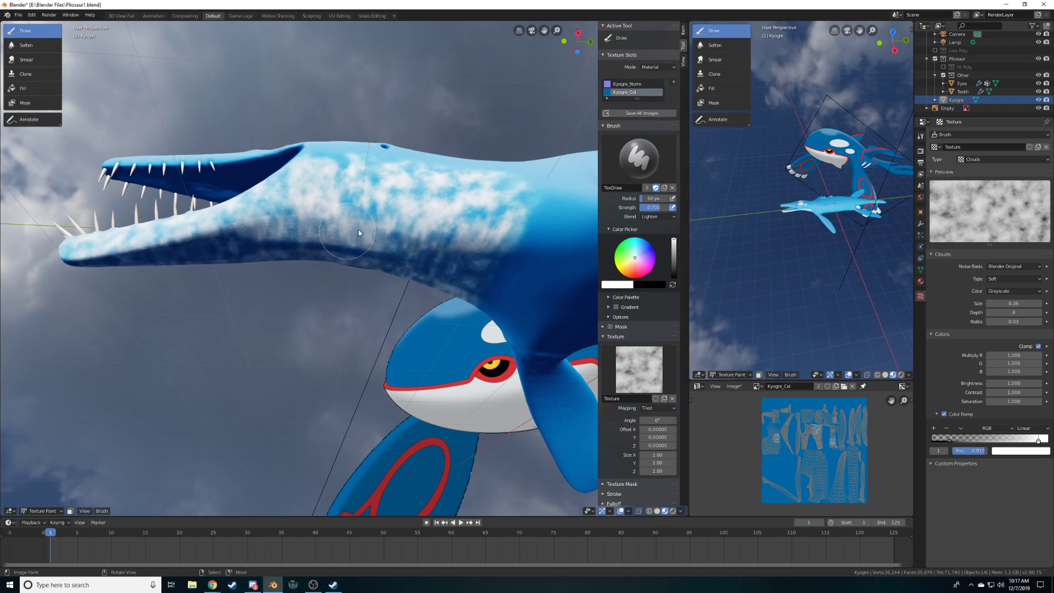
{"action": "middle_click_drag", "start_coordinate": [413, 209], "coordinate": [314, 300]}
{"action": "mouse_move", "coordinate": [314, 301]}
{"action": "left_mouse_down"}
{"action": "mouse_move", "coordinate": [351, 280]}
{"action": "mouse_move", "coordinate": [397, 284]}
{"action": "mouse_move", "coordinate": [360, 266]}
{"action": "left_mouse_up"}
{"action": "mouse_move", "coordinate": [255, 284]}
{"action": "left_mouse_down"}
{"action": "mouse_move", "coordinate": [101, 345]}
{"action": "mouse_move", "coordinate": [264, 315]}
{"action": "mouse_move", "coordinate": [256, 278]}
{"action": "mouse_move", "coordinate": [412, 300]}
{"action": "mouse_move", "coordinate": [377, 308]}
{"action": "mouse_move", "coordinate": [434, 309]}
{"action": "mouse_move", "coordinate": [285, 280]}
{"action": "left_mouse_up"}
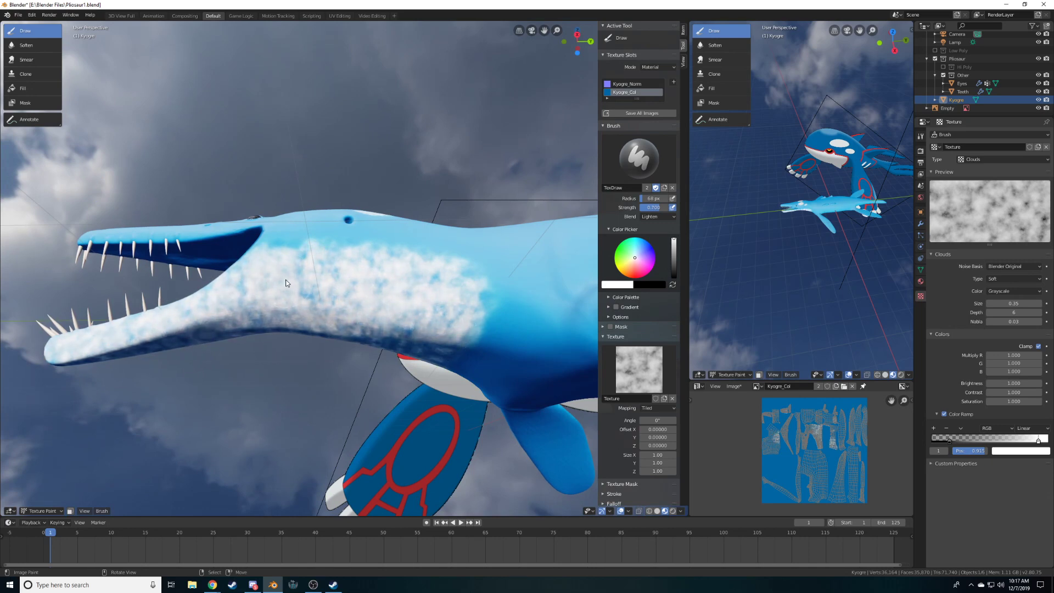
Extend the cloud-textured white paint across the underside of the lower jaw and throat, filling in the remaining blue
{"action": "mouse_move", "coordinate": [359, 320]}
{"action": "middle_mouse_down"}
{"action": "mouse_move", "coordinate": [407, 314]}
{"action": "mouse_move", "coordinate": [410, 297]}
{"action": "mouse_move", "coordinate": [392, 381]}
{"action": "mouse_move", "coordinate": [426, 275]}
{"action": "middle_mouse_up"}
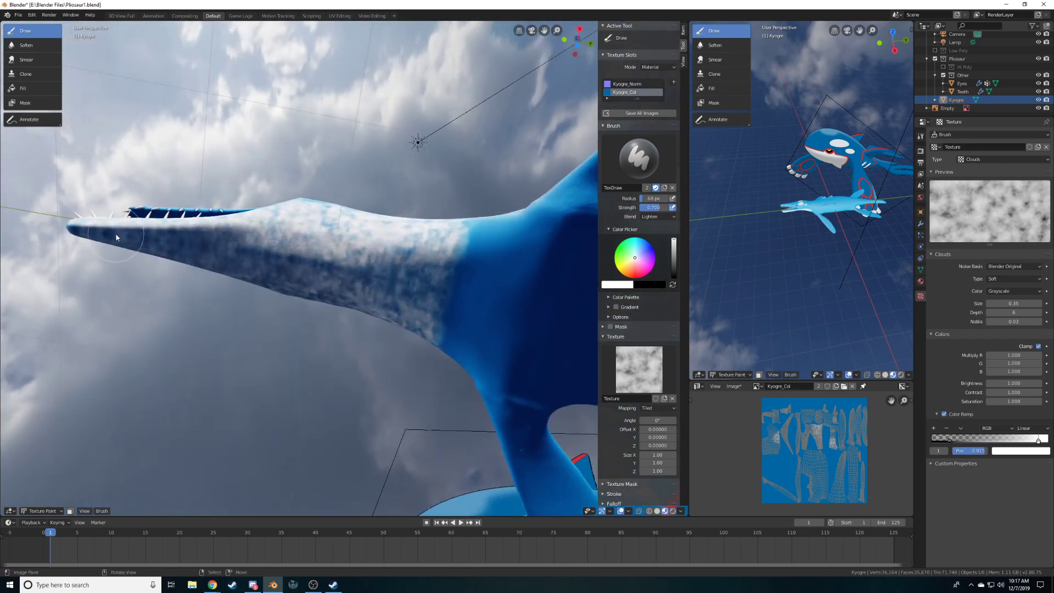
{"action": "mouse_move", "coordinate": [341, 306]}
{"action": "middle_mouse_down"}
{"action": "mouse_move", "coordinate": [338, 332]}
{"action": "mouse_move", "coordinate": [416, 203]}
{"action": "mouse_move", "coordinate": [377, 245]}
{"action": "mouse_move", "coordinate": [417, 309]}
{"action": "middle_mouse_up"}
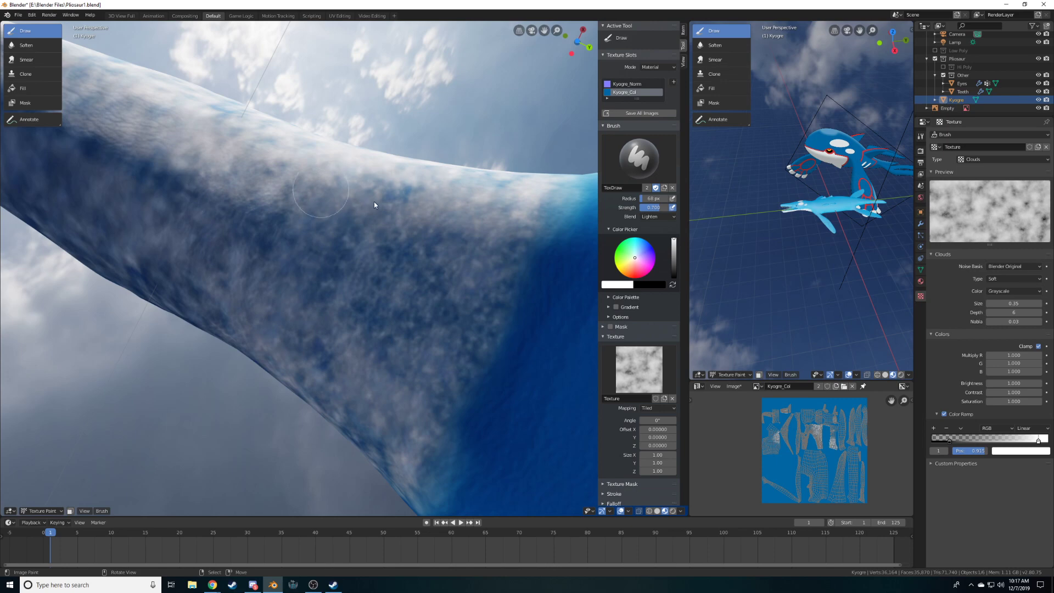
{"action": "mouse_move", "coordinate": [264, 206]}
{"action": "middle_mouse_down"}
{"action": "mouse_move", "coordinate": [384, 253]}
{"action": "mouse_move", "coordinate": [242, 182]}
{"action": "middle_mouse_up"}
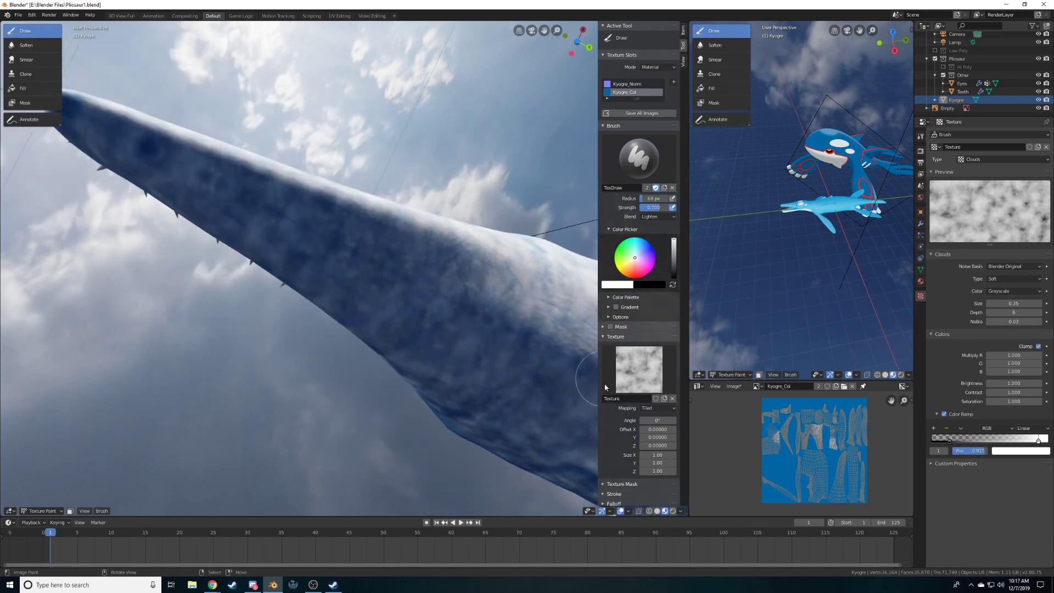
{"action": "middle_click_drag", "start_coordinate": [544, 292], "coordinate": [475, 271]}
{"action": "middle_click_drag", "start_coordinate": [423, 378], "coordinate": [357, 306]}
{"action": "mouse_move", "coordinate": [295, 273]}
{"action": "left_mouse_down"}
{"action": "mouse_move", "coordinate": [517, 281]}
{"action": "mouse_move", "coordinate": [373, 301]}
{"action": "mouse_move", "coordinate": [562, 317]}
{"action": "left_mouse_up"}
{"action": "middle_click_drag", "start_coordinate": [563, 308], "coordinate": [453, 316]}
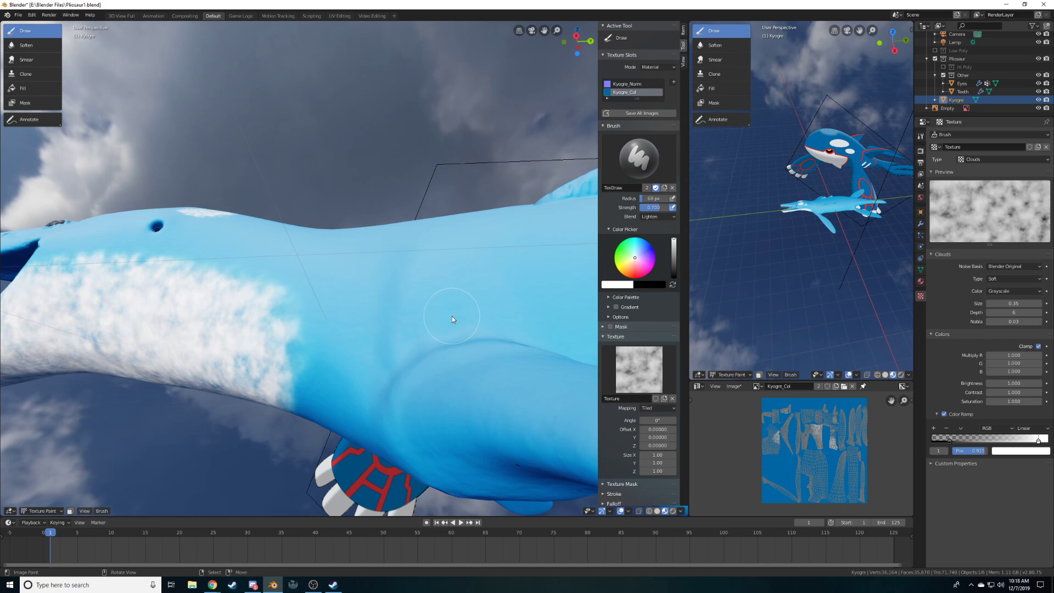
Add mottled white paint to the remaining blue along the centre of the lower jaw's underside, near the chin
{"action": "mouse_move", "coordinate": [262, 325]}
{"action": "middle_mouse_down", "text": "shift"}
{"action": "mouse_move", "coordinate": [408, 320]}
{"action": "mouse_move", "coordinate": [450, 208]}
{"action": "mouse_move", "coordinate": [418, 254]}
{"action": "middle_mouse_up", "text": "shift"}
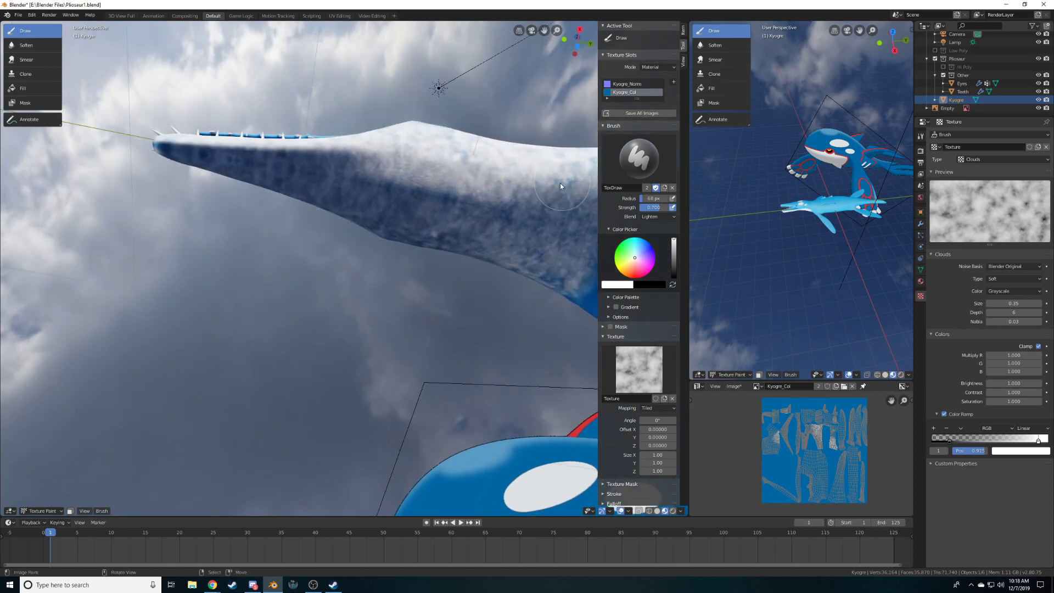
{"action": "mouse_move", "coordinate": [343, 159]}
{"action": "middle_mouse_down"}
{"action": "mouse_move", "coordinate": [442, 199]}
{"action": "mouse_move", "coordinate": [555, 444]}
{"action": "mouse_move", "coordinate": [455, 434]}
{"action": "middle_mouse_up"}
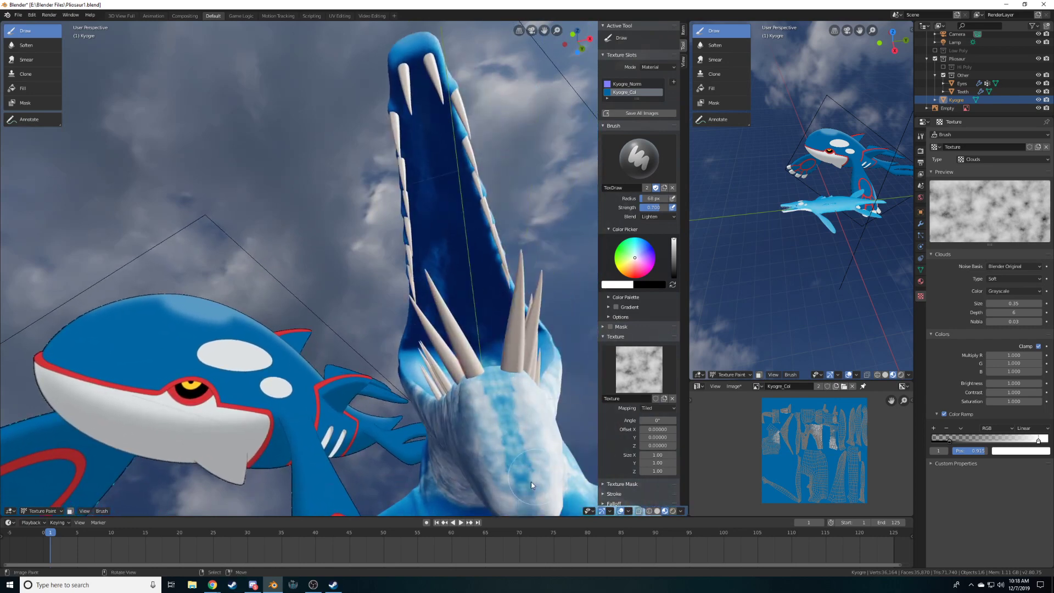
{"action": "mouse_move", "coordinate": [522, 443]}
{"action": "left_mouse_down"}
{"action": "mouse_move", "coordinate": [519, 414]}
{"action": "mouse_move", "coordinate": [515, 467]}
{"action": "mouse_move", "coordinate": [486, 439]}
{"action": "mouse_move", "coordinate": [518, 480]}
{"action": "mouse_move", "coordinate": [512, 427]}
{"action": "mouse_move", "coordinate": [510, 439]}
{"action": "left_mouse_up"}
{"action": "middle_click_drag", "start_coordinate": [529, 485], "coordinate": [492, 472]}
{"action": "middle_click_drag", "start_coordinate": [543, 358], "coordinate": [639, 301]}
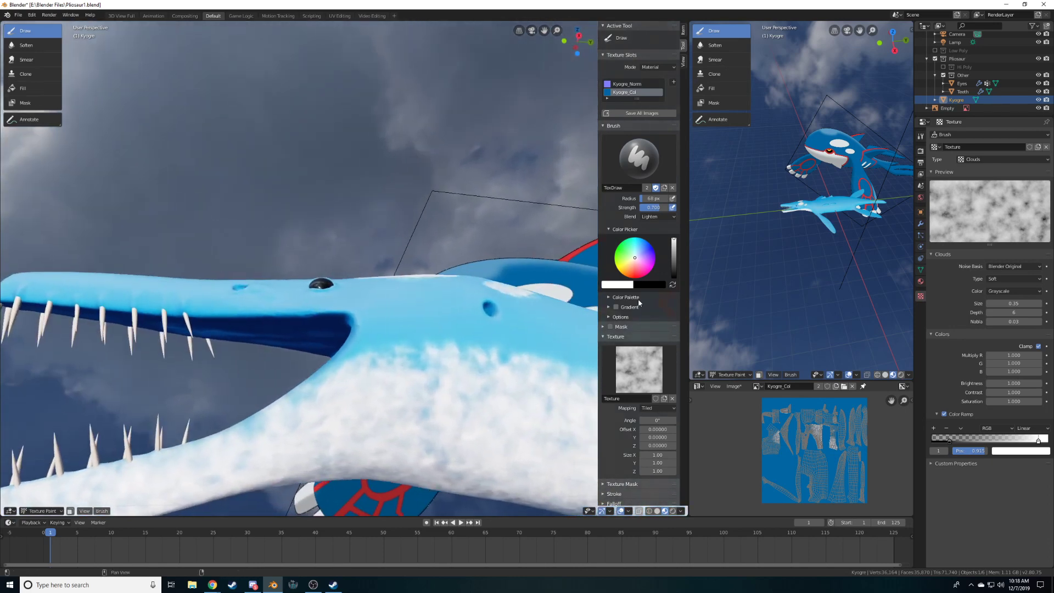
Set the brush texture mapping to Random and paint more mottled white over the throat and lower jaw
{"action": "left_click", "coordinate": [648, 408]}
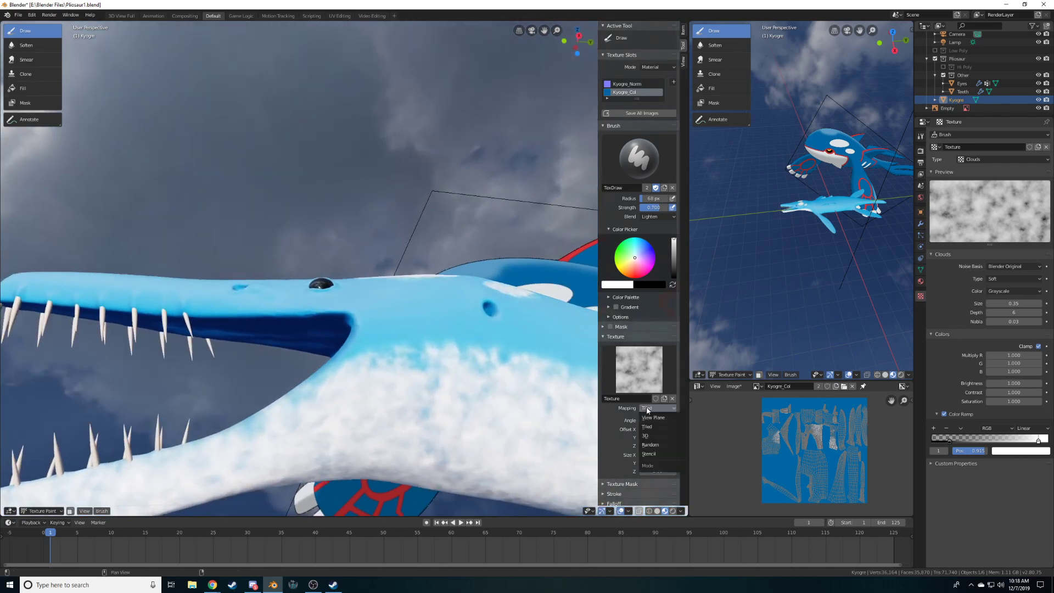
{"action": "left_click", "coordinate": [650, 444]}
{"action": "middle_click_drag", "start_coordinate": [530, 476], "coordinate": [473, 377], "text": "shift"}
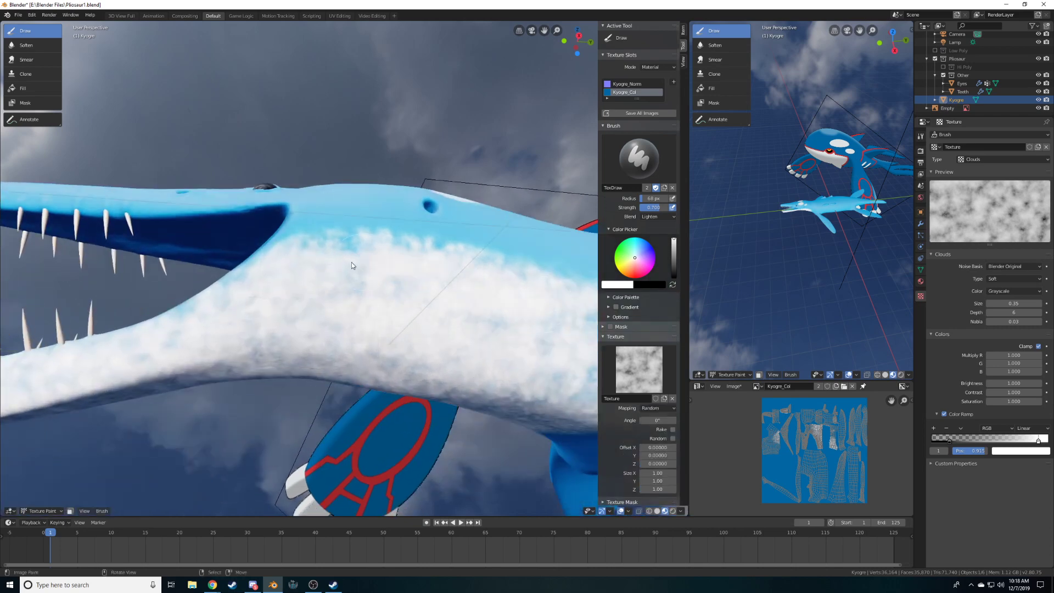
{"action": "mouse_move", "coordinate": [340, 267]}
{"action": "middle_mouse_down"}
{"action": "mouse_move", "coordinate": [370, 325]}
{"action": "mouse_move", "coordinate": [447, 345]}
{"action": "mouse_move", "coordinate": [323, 297]}
{"action": "middle_mouse_up"}
{"action": "mouse_move", "coordinate": [334, 306]}
{"action": "left_mouse_down"}
{"action": "mouse_move", "coordinate": [354, 414]}
{"action": "mouse_move", "coordinate": [272, 331]}
{"action": "mouse_move", "coordinate": [231, 318]}
{"action": "left_mouse_up"}
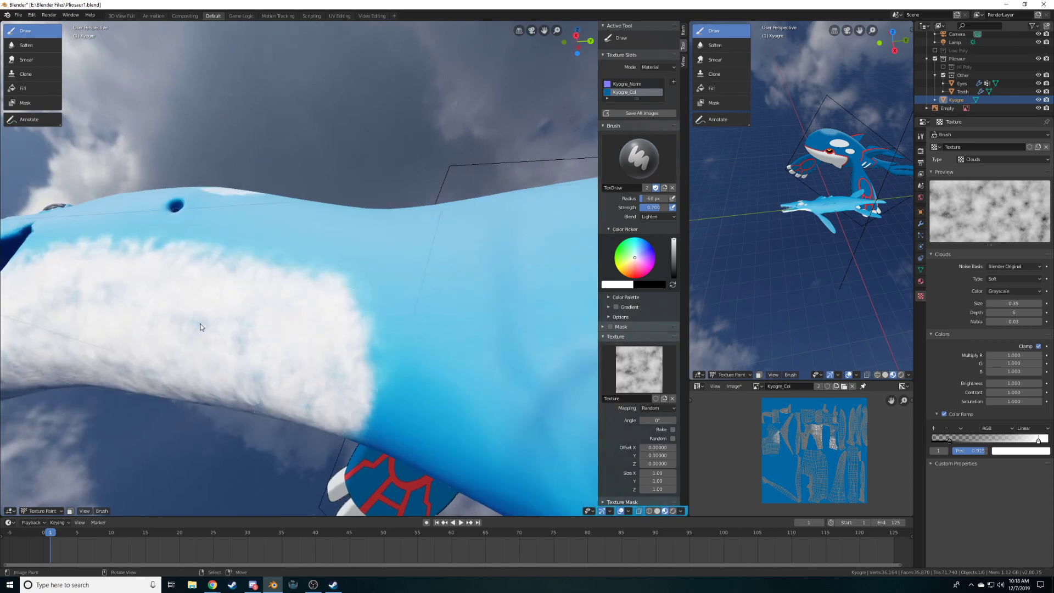
{"action": "middle_click_drag", "start_coordinate": [250, 379], "coordinate": [278, 317]}
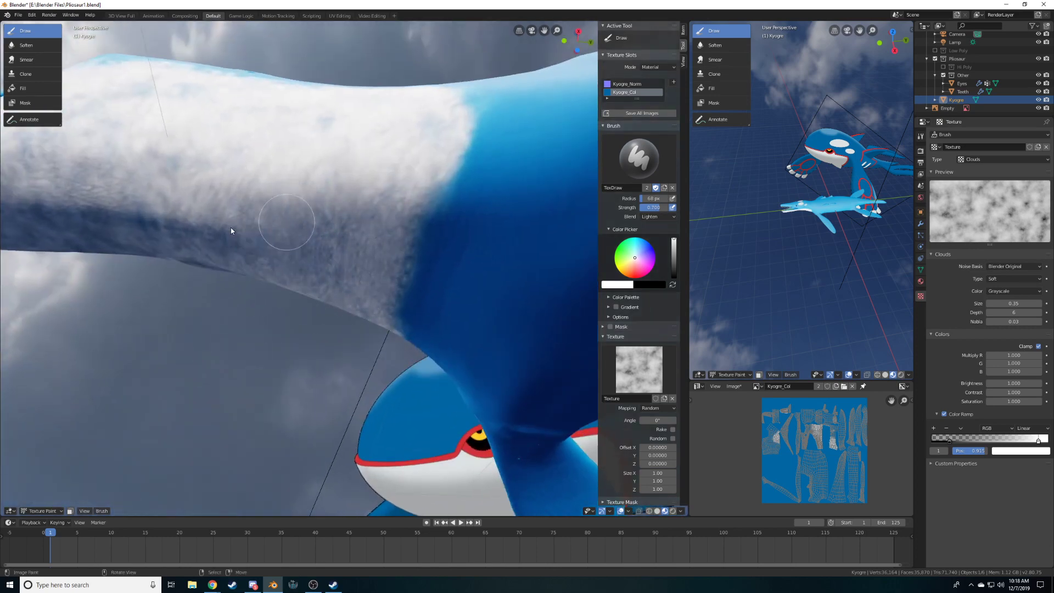
{"action": "middle_click_drag", "start_coordinate": [147, 152], "coordinate": [257, 180], "text": "shift"}
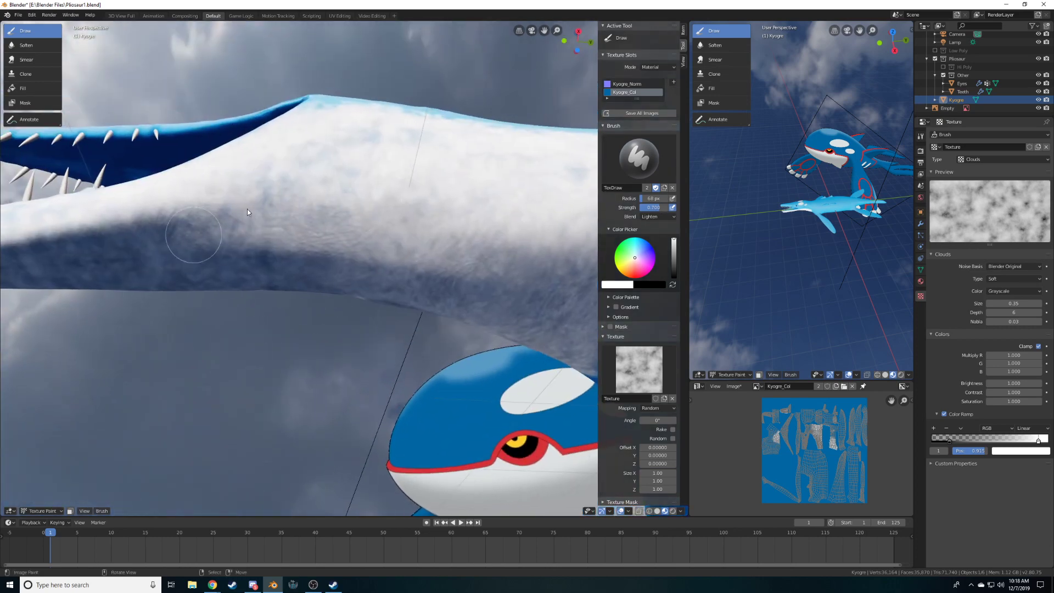
Reduce the brush radius to 34 px and paint two vertical mottled white stripes on the flank behind the front flipper
{"action": "scroll", "coordinate": [440, 186], "scroll_direction": "down", "scroll_amount": 5}
{"action": "mouse_move", "coordinate": [441, 192]}
{"action": "middle_mouse_down"}
{"action": "mouse_move", "coordinate": [466, 256]}
{"action": "mouse_move", "coordinate": [540, 251]}
{"action": "mouse_move", "coordinate": [506, 254]}
{"action": "mouse_move", "coordinate": [541, 304]}
{"action": "mouse_move", "coordinate": [278, 321]}
{"action": "mouse_move", "coordinate": [285, 350]}
{"action": "mouse_move", "coordinate": [265, 338]}
{"action": "mouse_move", "coordinate": [279, 301]}
{"action": "mouse_move", "coordinate": [364, 321]}
{"action": "mouse_move", "coordinate": [364, 348]}
{"action": "mouse_move", "coordinate": [377, 357]}
{"action": "mouse_move", "coordinate": [369, 231]}
{"action": "mouse_move", "coordinate": [363, 274]}
{"action": "middle_mouse_up"}
{"action": "key", "text": "f"}
{"action": "left_click", "coordinate": [363, 348]}
{"action": "left_click_drag", "start_coordinate": [361, 312], "coordinate": [366, 392]}
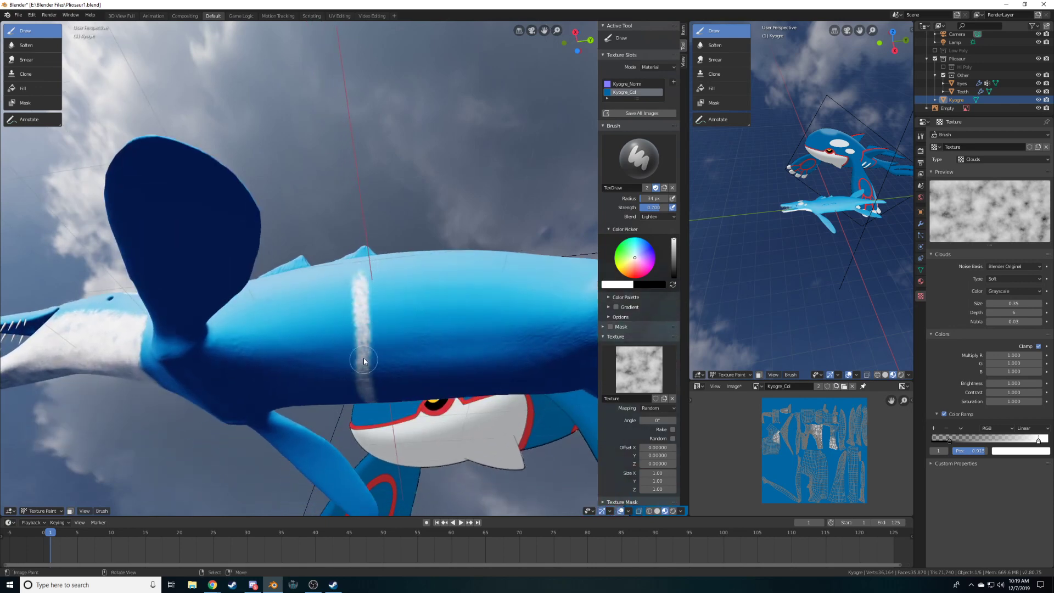
{"action": "left_click", "coordinate": [366, 392]}
{"action": "left_click_drag", "start_coordinate": [424, 278], "coordinate": [429, 399]}
{"action": "mouse_move", "coordinate": [429, 341]}
{"action": "left_mouse_down"}
{"action": "mouse_move", "coordinate": [420, 330]}
{"action": "mouse_move", "coordinate": [422, 385]}
{"action": "left_mouse_up"}
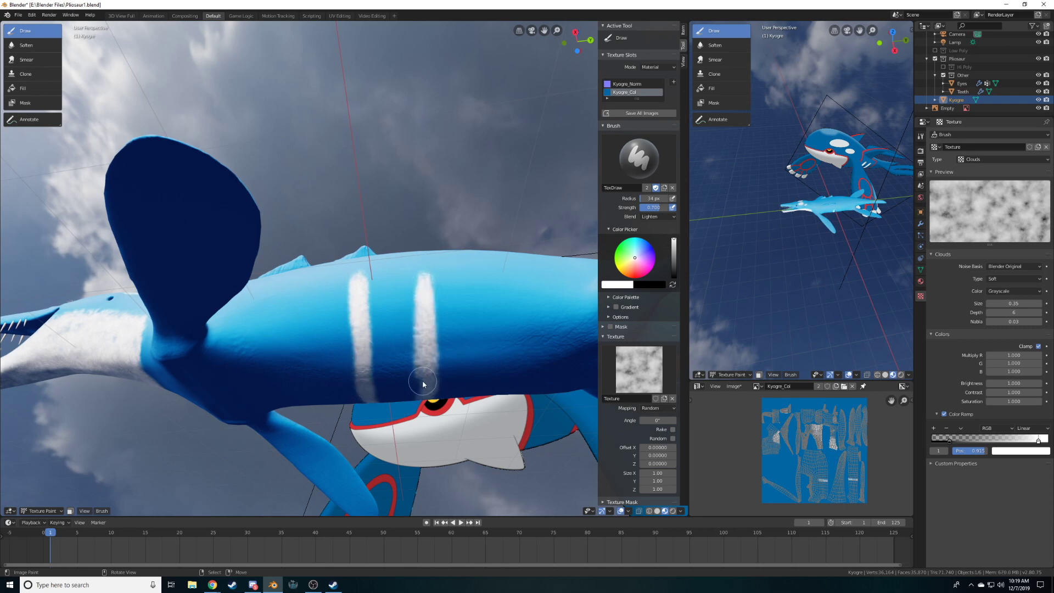
Extend both white flank stripes further up the side of the body
{"action": "middle_click_drag", "start_coordinate": [356, 341], "coordinate": [385, 358]}
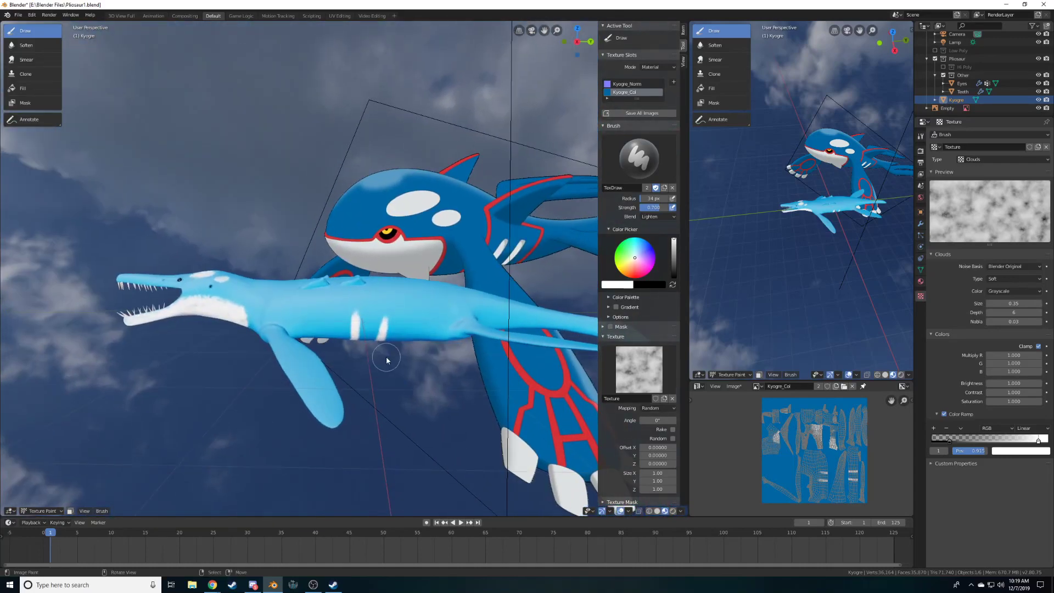
{"action": "scroll", "coordinate": [384, 362], "scroll_direction": "up", "scroll_amount": 5}
{"action": "left_click_drag", "start_coordinate": [329, 354], "coordinate": [336, 368]}
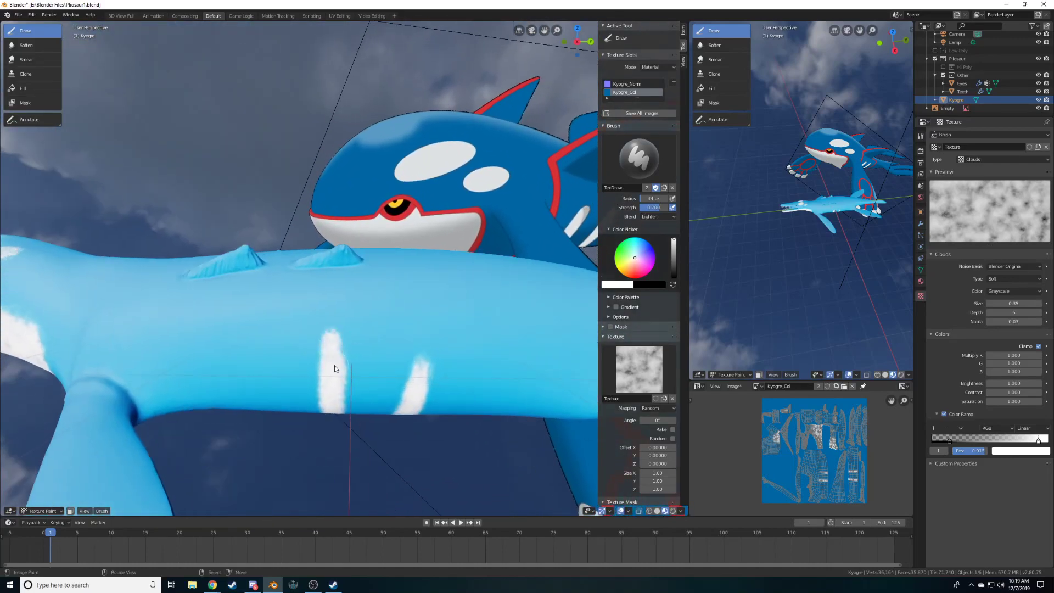
{"action": "mouse_move", "coordinate": [419, 353]}
{"action": "left_mouse_down"}
{"action": "mouse_move", "coordinate": [417, 330]}
{"action": "mouse_move", "coordinate": [415, 388]}
{"action": "left_mouse_up"}
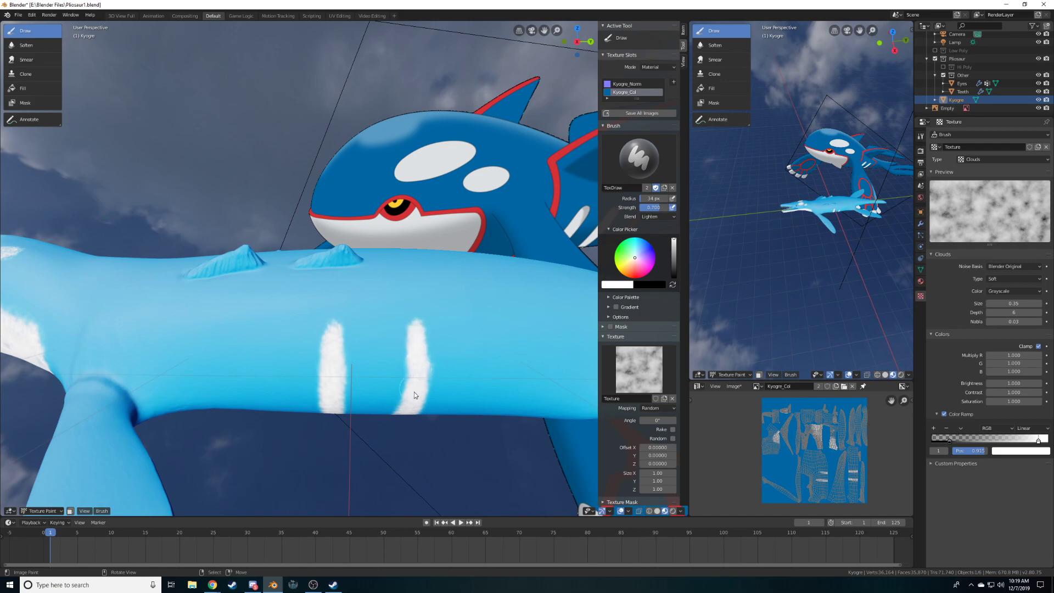
Compare the painted head, throat and flank stripes with the Kyogre reference image from several angles
{"action": "scroll", "coordinate": [409, 379], "scroll_direction": "down", "scroll_amount": 5}
{"action": "middle_click_drag", "start_coordinate": [406, 366], "coordinate": [437, 420]}
{"action": "scroll", "coordinate": [471, 395], "scroll_direction": "down", "scroll_amount": 2}
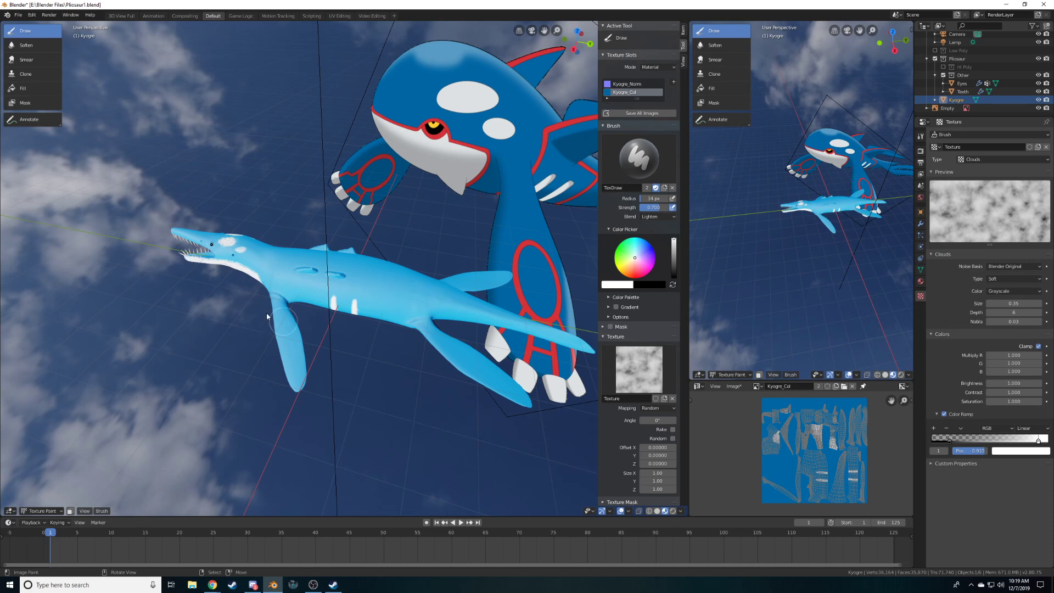
{"action": "middle_click_drag", "start_coordinate": [364, 221], "coordinate": [460, 240]}
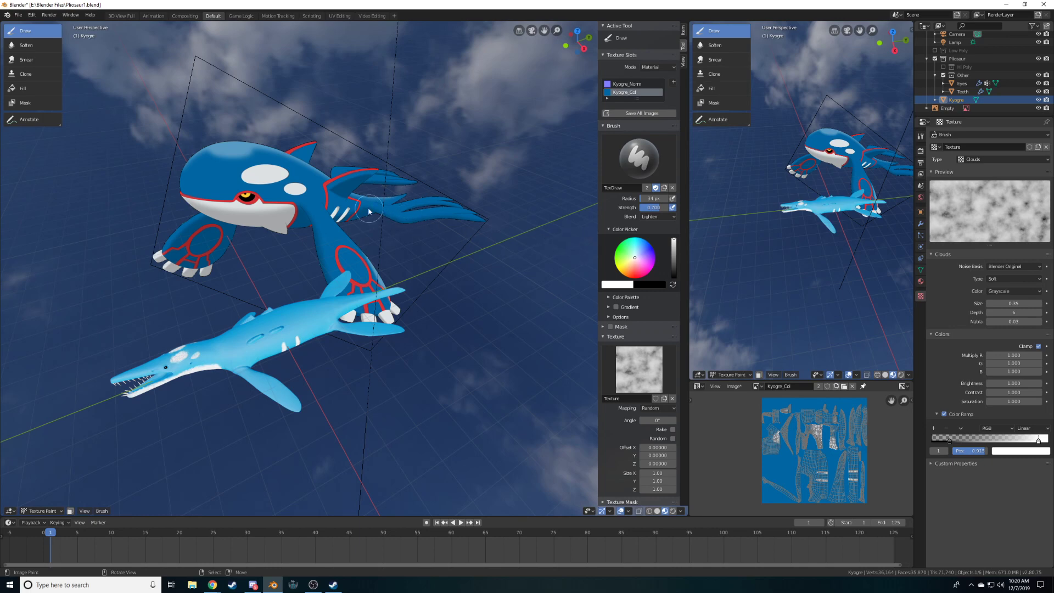
{"action": "middle_click_drag", "start_coordinate": [419, 278], "coordinate": [357, 256]}
{"action": "middle_click_drag", "start_coordinate": [277, 278], "coordinate": [389, 240], "text": "shift"}
{"action": "scroll", "coordinate": [434, 154], "scroll_direction": "up", "scroll_amount": 1}
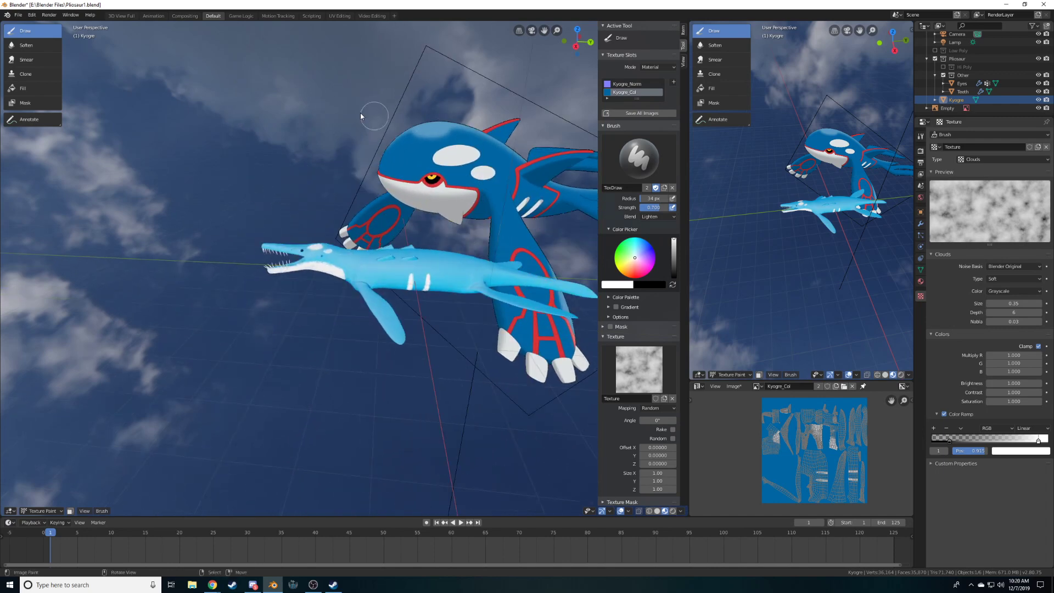
{"action": "middle_click_drag", "start_coordinate": [333, 270], "coordinate": [380, 273]}
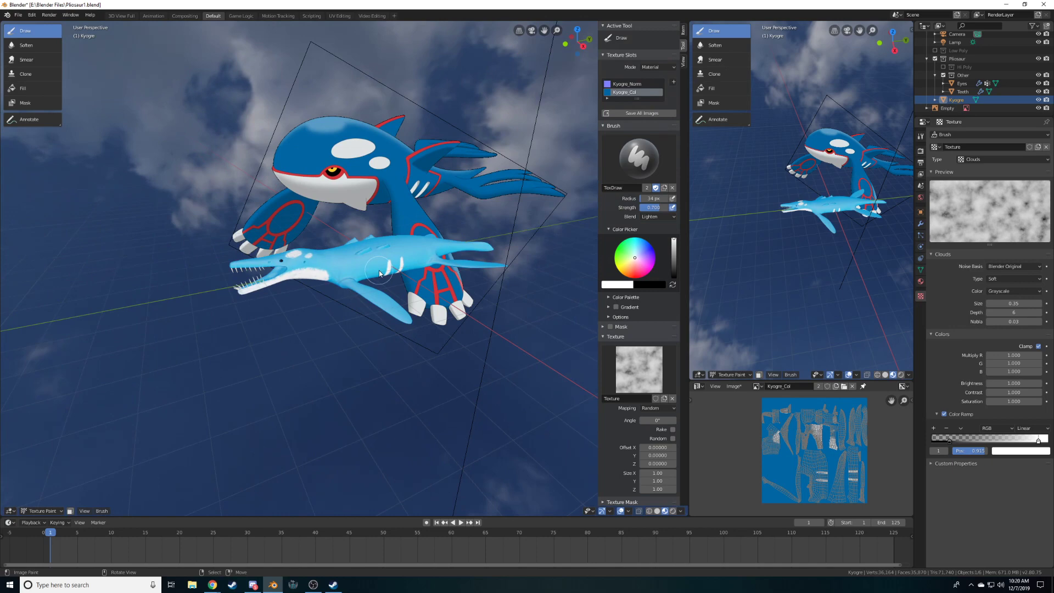
{"action": "scroll", "coordinate": [380, 273], "scroll_direction": "up", "scroll_amount": 1}
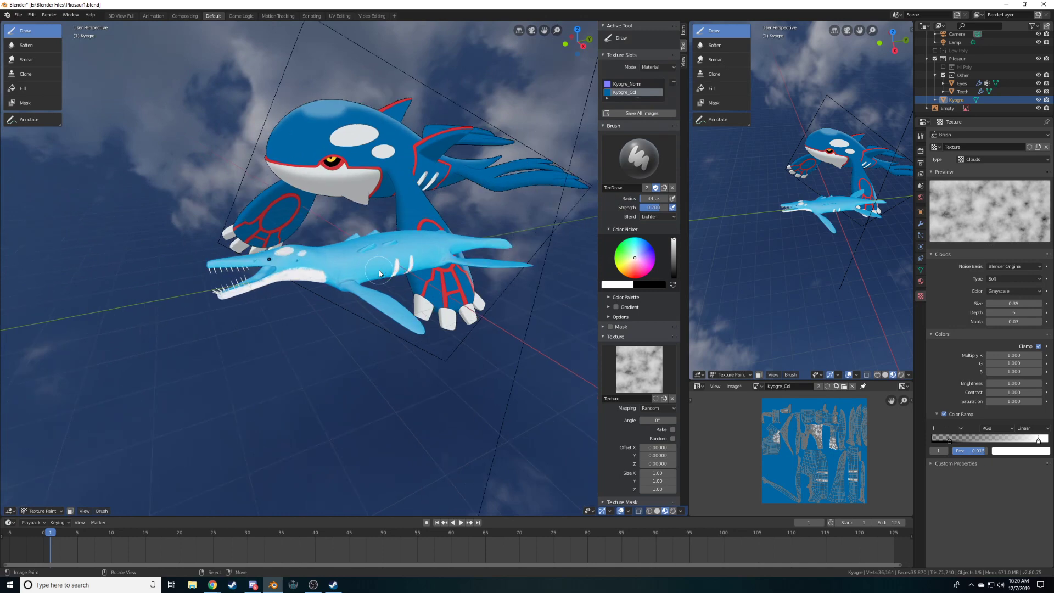
Set the brush color to a light salmon pink and its blend mode to Mix
{"action": "mouse_move", "coordinate": [461, 178]}
{"action": "middle_mouse_down"}
{"action": "mouse_move", "coordinate": [418, 282]}
{"action": "mouse_move", "coordinate": [364, 271]}
{"action": "mouse_move", "coordinate": [437, 280]}
{"action": "mouse_move", "coordinate": [366, 330]}
{"action": "mouse_move", "coordinate": [426, 338]}
{"action": "mouse_move", "coordinate": [577, 275]}
{"action": "middle_mouse_up"}
{"action": "scroll", "coordinate": [406, 283], "scroll_direction": "up", "scroll_amount": 3}
{"action": "left_click", "coordinate": [635, 270]}
{"action": "left_click_drag", "start_coordinate": [635, 270], "coordinate": [634, 267]}
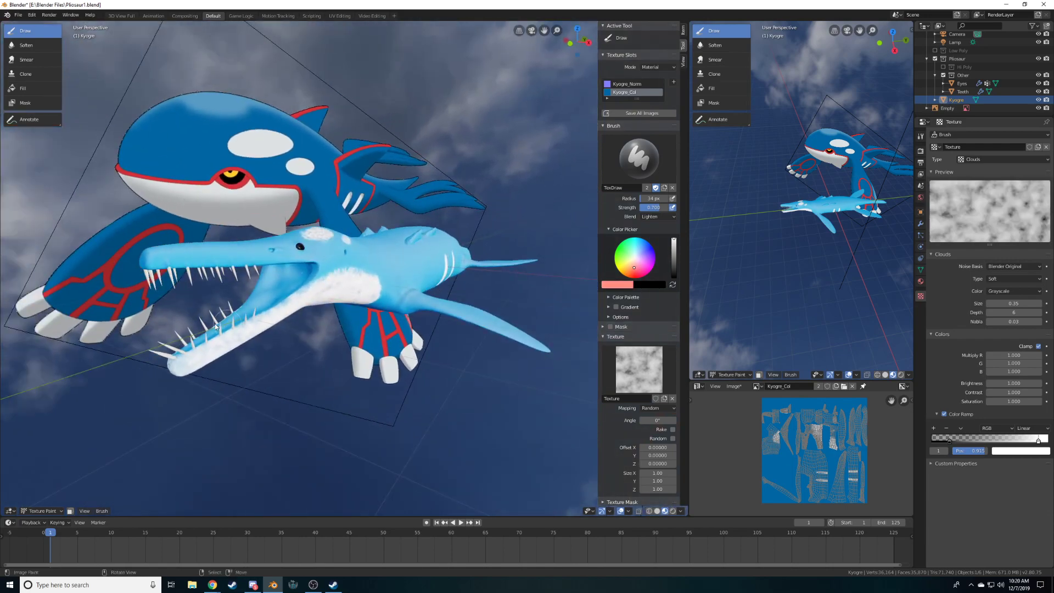
{"action": "scroll", "coordinate": [246, 301], "scroll_direction": "up", "scroll_amount": 2}
{"action": "middle_click_drag", "start_coordinate": [279, 295], "coordinate": [398, 299]}
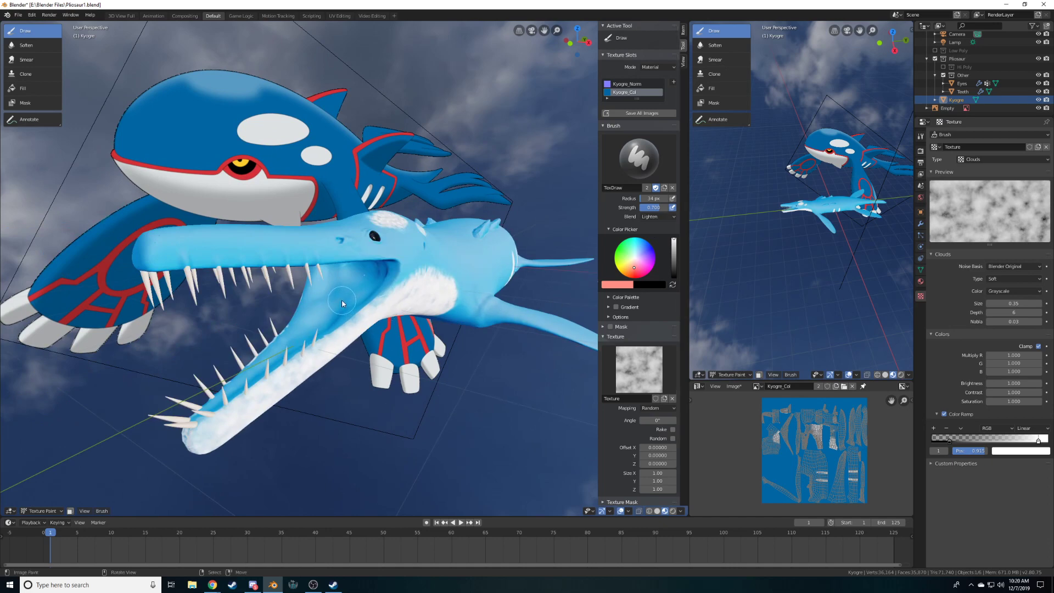
{"action": "left_click", "coordinate": [657, 217]}
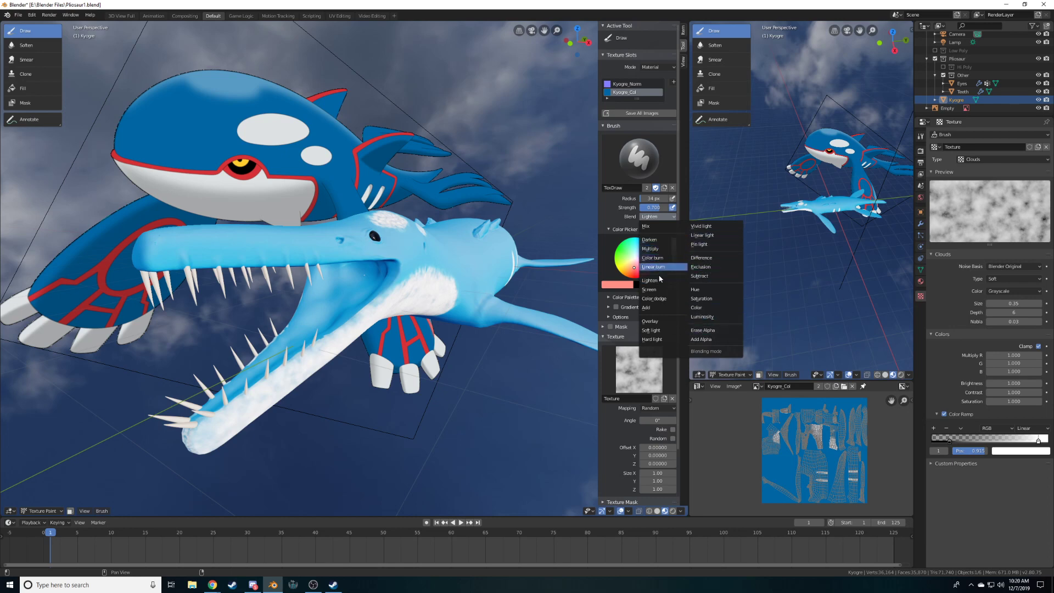
{"action": "left_click", "coordinate": [646, 227]}
Paint the inner surface of the lower jaw and the throat opening with the cloud-textured salmon pink
{"action": "mouse_move", "coordinate": [264, 333]}
{"action": "middle_mouse_down"}
{"action": "mouse_move", "coordinate": [292, 315]}
{"action": "mouse_move", "coordinate": [413, 297]}
{"action": "middle_mouse_up"}
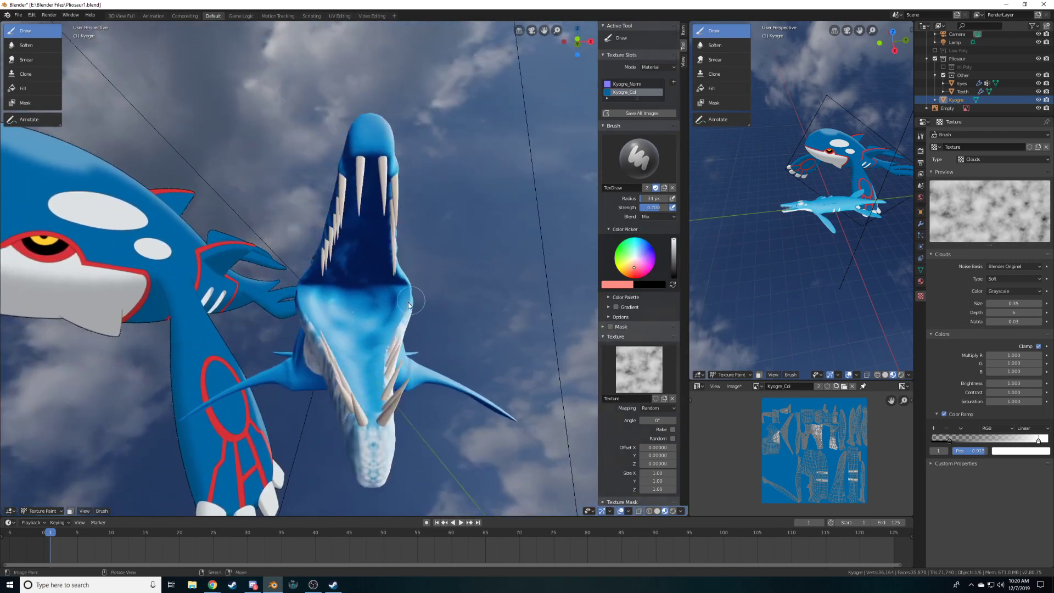
{"action": "mouse_move", "coordinate": [357, 300]}
{"action": "left_mouse_down"}
{"action": "mouse_move", "coordinate": [371, 326]}
{"action": "mouse_move", "coordinate": [363, 309]}
{"action": "mouse_move", "coordinate": [357, 354]}
{"action": "left_mouse_up"}
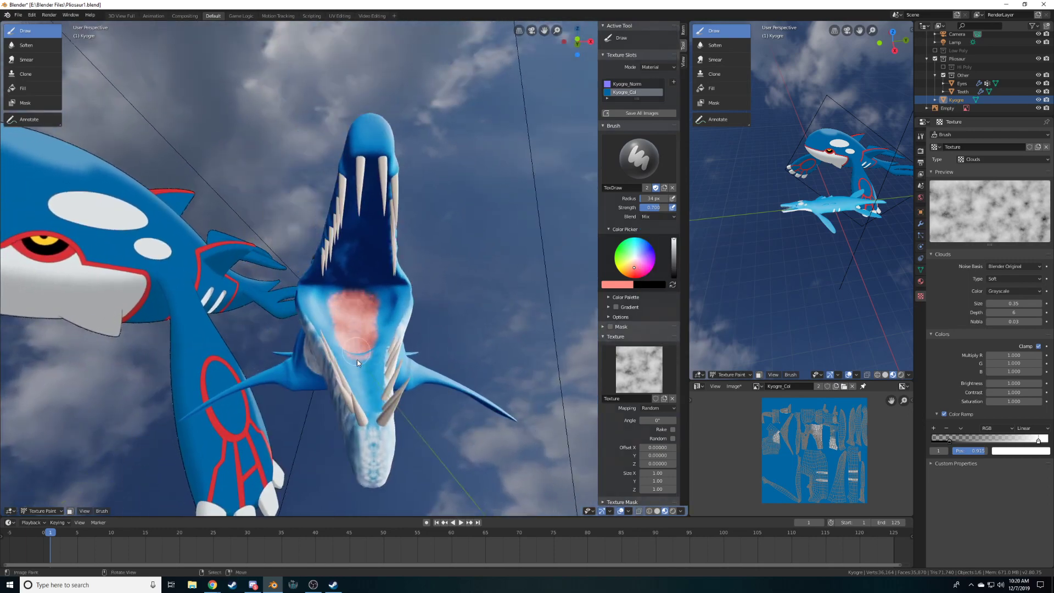
{"action": "mouse_move", "coordinate": [366, 390]}
{"action": "left_mouse_down"}
{"action": "mouse_move", "coordinate": [371, 412]}
{"action": "mouse_move", "coordinate": [380, 337]}
{"action": "left_mouse_up"}
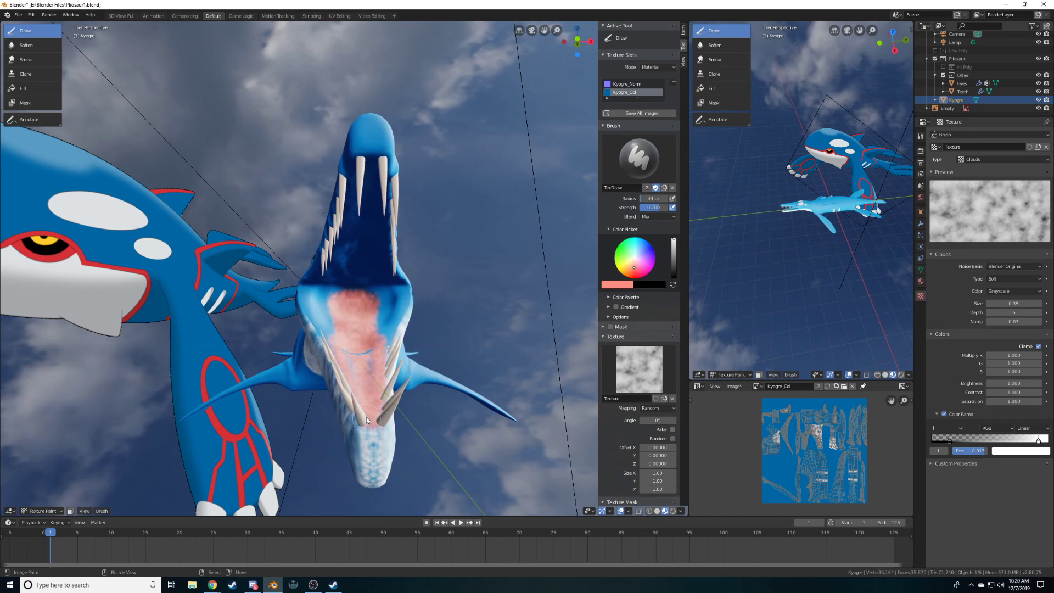
{"action": "mouse_move", "coordinate": [371, 319]}
{"action": "left_mouse_down"}
{"action": "mouse_move", "coordinate": [322, 313]}
{"action": "mouse_move", "coordinate": [391, 324]}
{"action": "left_mouse_up"}
{"action": "mouse_move", "coordinate": [380, 355]}
{"action": "middle_mouse_down"}
{"action": "mouse_move", "coordinate": [372, 327]}
{"action": "mouse_move", "coordinate": [348, 360]}
{"action": "mouse_move", "coordinate": [370, 337]}
{"action": "middle_mouse_up"}
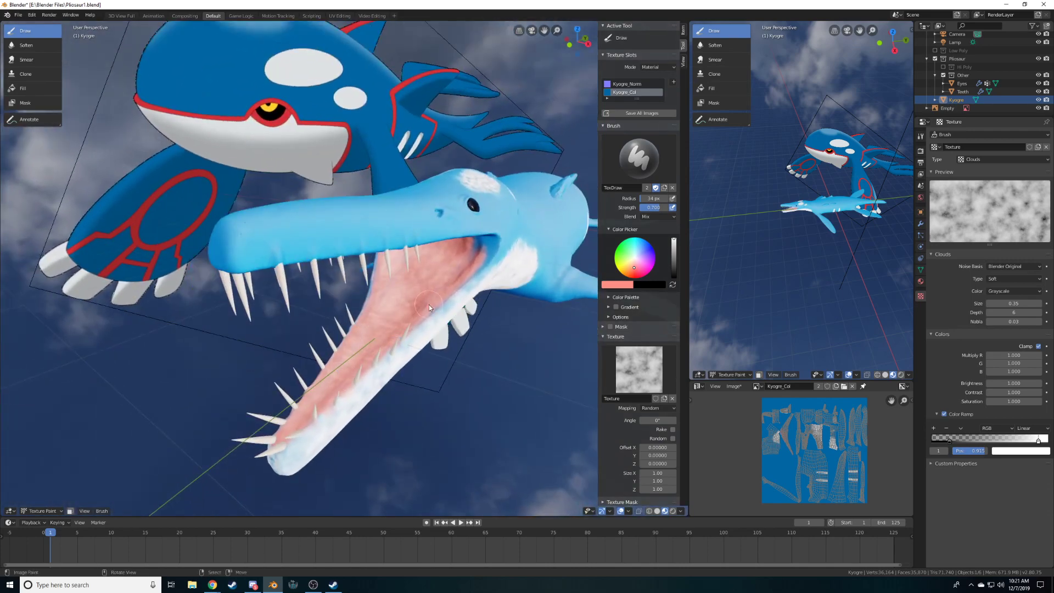
{"action": "mouse_move", "coordinate": [456, 293]}
{"action": "middle_mouse_down"}
{"action": "mouse_move", "coordinate": [483, 257]}
{"action": "mouse_move", "coordinate": [473, 279]}
{"action": "middle_mouse_up"}
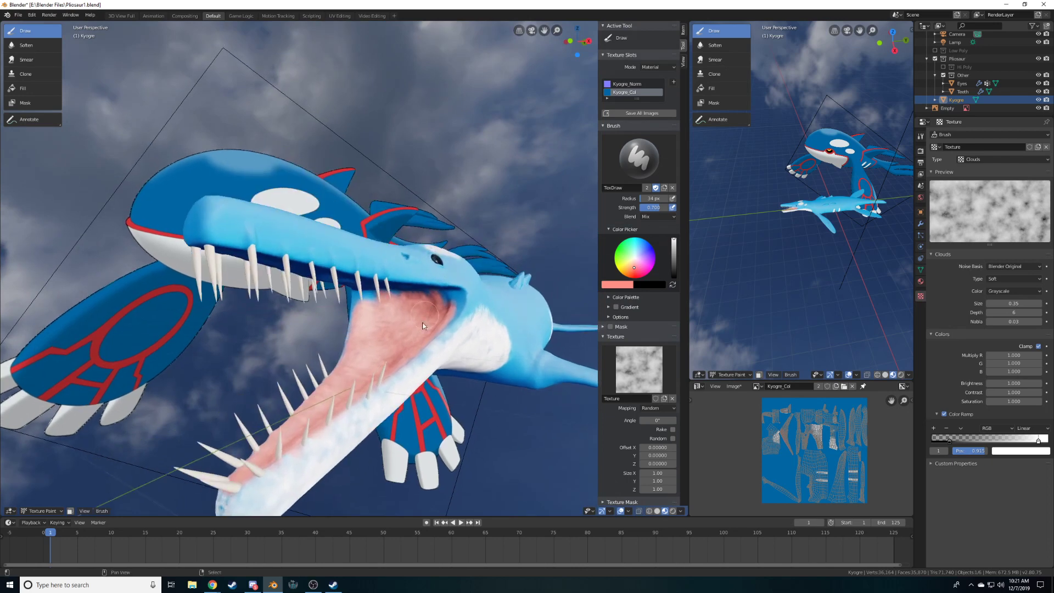
Fill the leftover blue at the back of the mouth with pink, up to the base of the upper jaw
{"action": "scroll", "coordinate": [460, 333], "scroll_direction": "up", "scroll_amount": 3}
{"action": "middle_click_drag", "start_coordinate": [460, 332], "coordinate": [482, 311]}
{"action": "left_click_drag", "start_coordinate": [482, 370], "coordinate": [492, 381]}
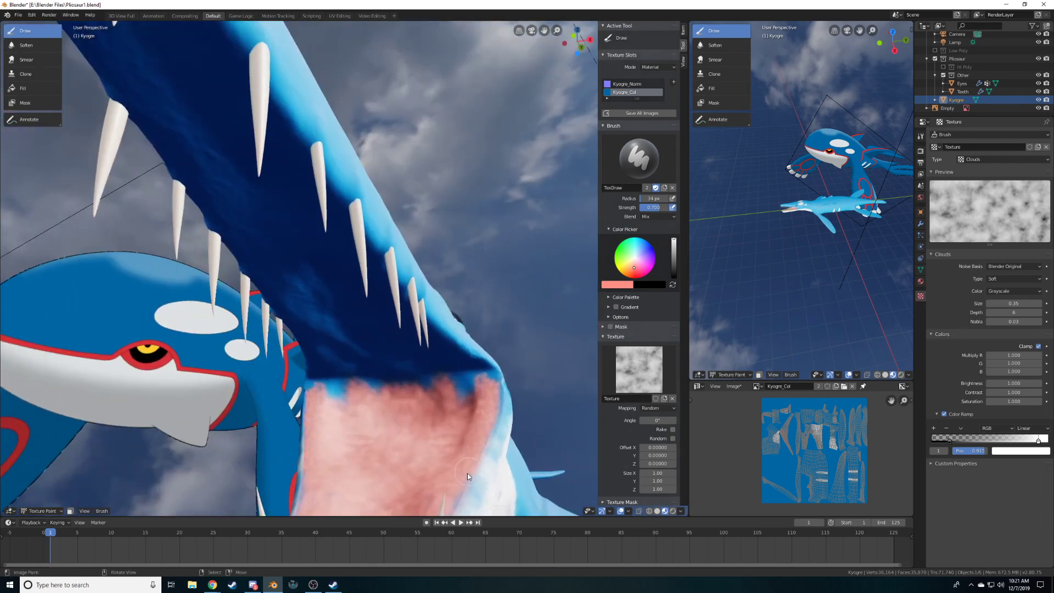
{"action": "mouse_move", "coordinate": [486, 372]}
{"action": "left_mouse_down"}
{"action": "mouse_move", "coordinate": [443, 369]}
{"action": "mouse_move", "coordinate": [470, 384]}
{"action": "mouse_move", "coordinate": [396, 394]}
{"action": "left_mouse_up"}
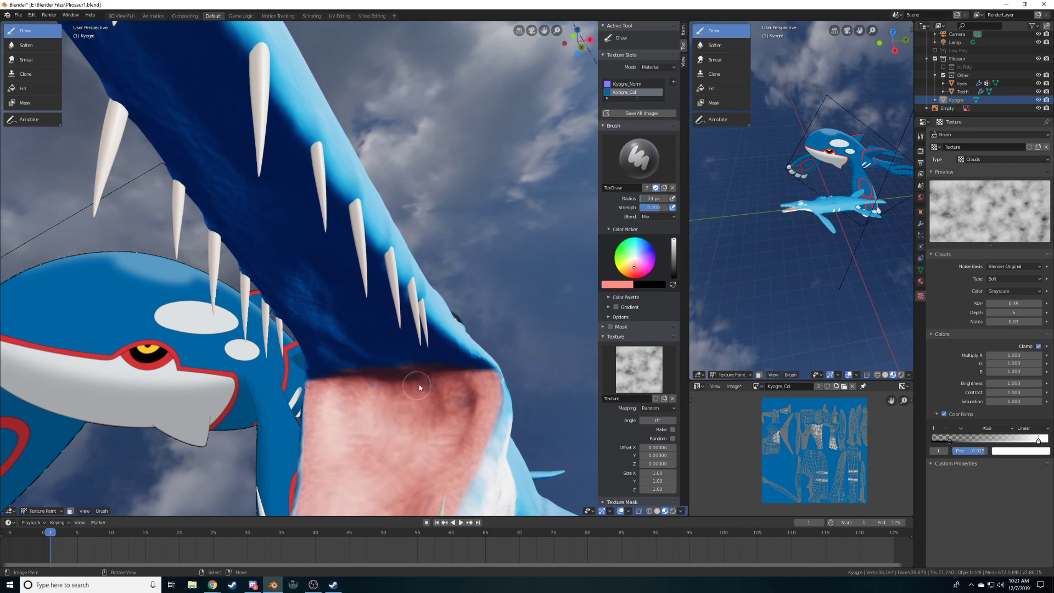
Enlarge the brush and paint the roof of the mouth pink along the full length of the upper jaw
{"action": "middle_click_drag", "start_coordinate": [411, 399], "coordinate": [364, 238]}
{"action": "key", "text": "f"}
{"action": "left_click", "coordinate": [358, 186]}
{"action": "mouse_move", "coordinate": [331, 160]}
{"action": "left_mouse_down"}
{"action": "mouse_move", "coordinate": [353, 419]}
{"action": "mouse_move", "coordinate": [358, 325]}
{"action": "mouse_move", "coordinate": [387, 400]}
{"action": "mouse_move", "coordinate": [405, 414]}
{"action": "left_mouse_up"}
{"action": "mouse_move", "coordinate": [461, 481]}
{"action": "left_mouse_down"}
{"action": "mouse_move", "coordinate": [486, 478]}
{"action": "mouse_move", "coordinate": [395, 301]}
{"action": "mouse_move", "coordinate": [372, 350]}
{"action": "mouse_move", "coordinate": [342, 354]}
{"action": "mouse_move", "coordinate": [321, 184]}
{"action": "mouse_move", "coordinate": [371, 263]}
{"action": "mouse_move", "coordinate": [356, 147]}
{"action": "mouse_move", "coordinate": [377, 262]}
{"action": "mouse_move", "coordinate": [308, 138]}
{"action": "left_mouse_up"}
{"action": "middle_click_drag", "start_coordinate": [298, 145], "coordinate": [363, 373], "text": "shift"}
{"action": "middle_click_drag", "start_coordinate": [365, 381], "coordinate": [378, 335]}
{"action": "mouse_move", "coordinate": [331, 68]}
{"action": "left_mouse_down"}
{"action": "mouse_move", "coordinate": [356, 80]}
{"action": "mouse_move", "coordinate": [351, 138]}
{"action": "mouse_move", "coordinate": [416, 286]}
{"action": "mouse_move", "coordinate": [391, 140]}
{"action": "mouse_move", "coordinate": [435, 301]}
{"action": "mouse_move", "coordinate": [377, 137]}
{"action": "mouse_move", "coordinate": [396, 332]}
{"action": "left_mouse_up"}
{"action": "mouse_move", "coordinate": [370, 146]}
{"action": "left_mouse_down"}
{"action": "mouse_move", "coordinate": [330, 444]}
{"action": "mouse_move", "coordinate": [364, 281]}
{"action": "mouse_move", "coordinate": [409, 418]}
{"action": "left_mouse_up"}
Try to cover the pink spill at the mouth corner with blue sampled from the Kyogre reference, and undo the stroke
{"action": "scroll", "coordinate": [410, 417], "scroll_direction": "down", "scroll_amount": 1}
{"action": "scroll", "coordinate": [475, 354], "scroll_direction": "down", "scroll_amount": 5}
{"action": "middle_click_drag", "start_coordinate": [475, 354], "coordinate": [525, 402]}
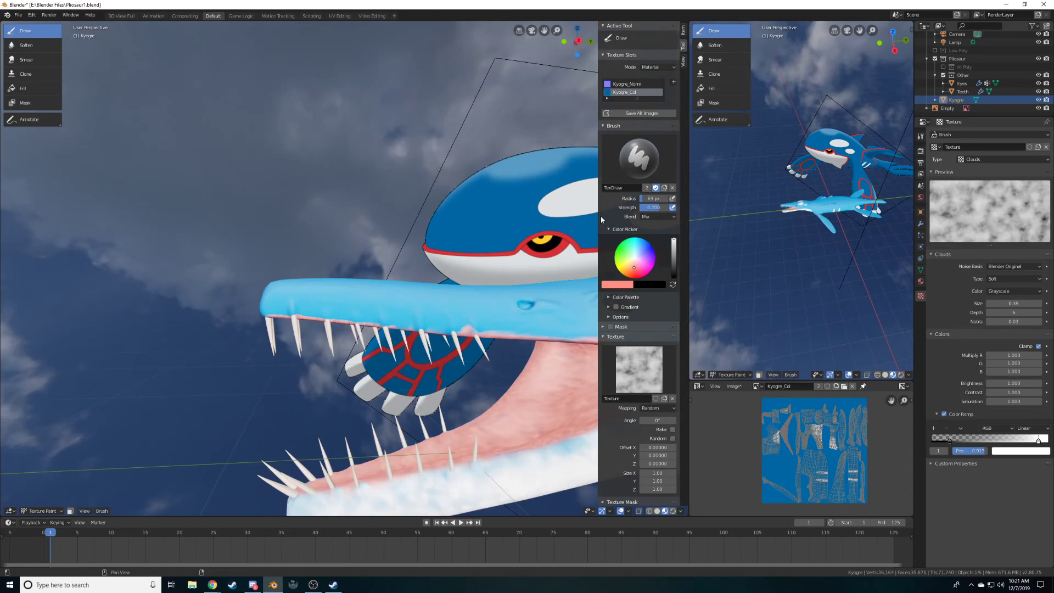
{"action": "left_click", "coordinate": [625, 285]}
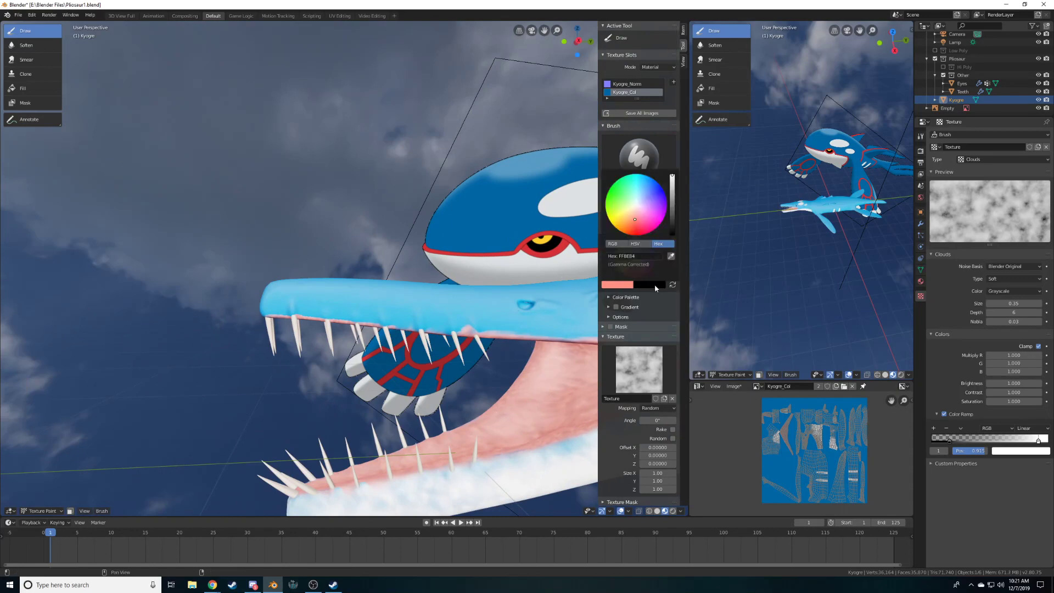
{"action": "left_click", "coordinate": [671, 256]}
{"action": "left_click", "coordinate": [491, 225]}
{"action": "mouse_move", "coordinate": [533, 296]}
{"action": "middle_mouse_down"}
{"action": "mouse_move", "coordinate": [377, 274]}
{"action": "mouse_move", "coordinate": [360, 290]}
{"action": "middle_mouse_up"}
{"action": "left_click_drag", "start_coordinate": [503, 380], "coordinate": [459, 417]}
{"action": "key", "text": "ctrl+z"}
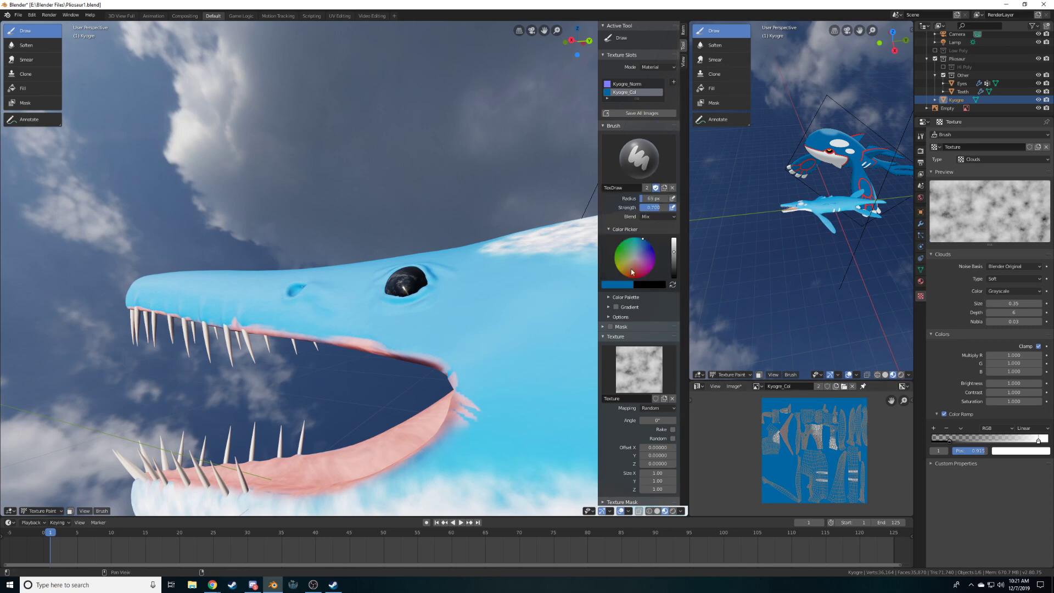
Sample the base blue from the Kyogre_Col texture and cover the pink spill along the upper lip, using strength 1.000 and no brush texture
{"action": "left_click", "coordinate": [626, 285]}
{"action": "left_click", "coordinate": [672, 258]}
{"action": "left_click", "coordinate": [779, 464]}
{"action": "mouse_move", "coordinate": [365, 334]}
{"action": "left_mouse_down"}
{"action": "mouse_move", "coordinate": [344, 338]}
{"action": "mouse_move", "coordinate": [485, 378]}
{"action": "left_mouse_up"}
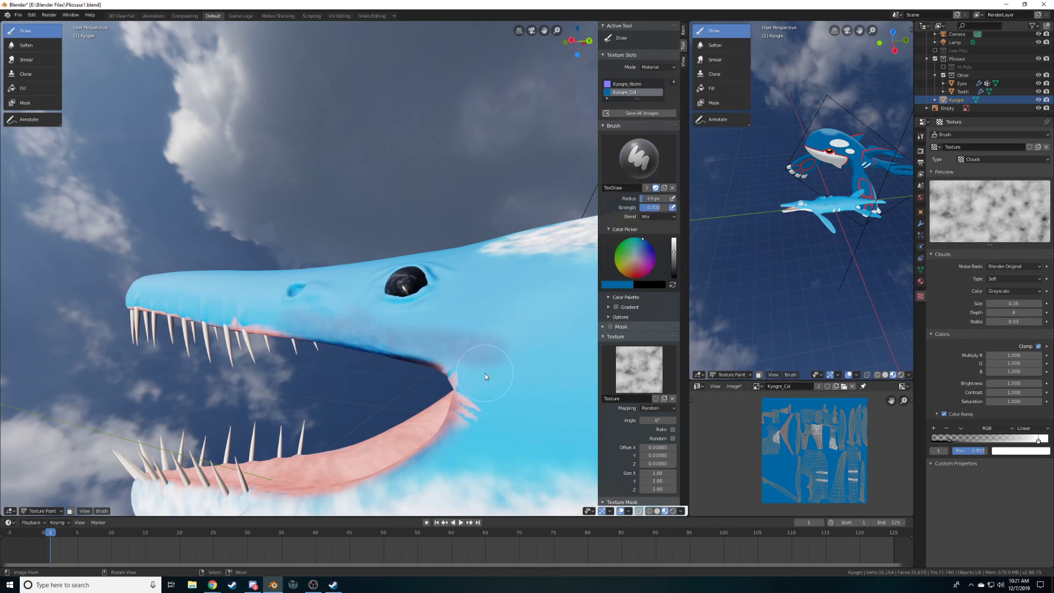
{"action": "key", "text": "ctrl+z"}
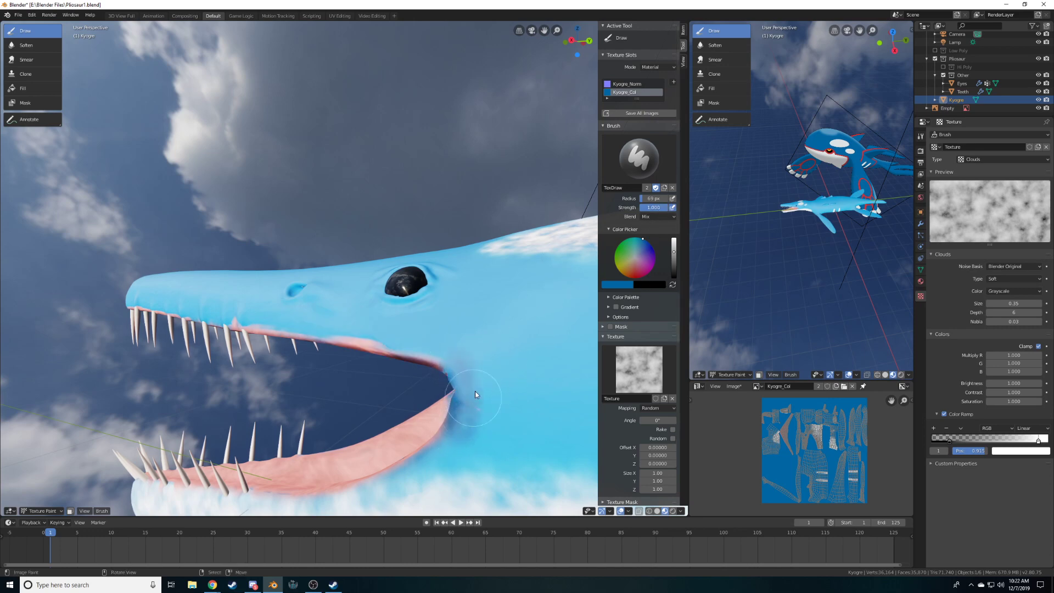
{"action": "key", "text": "ctrl+z"}
{"action": "key", "text": "ctrl+z"}
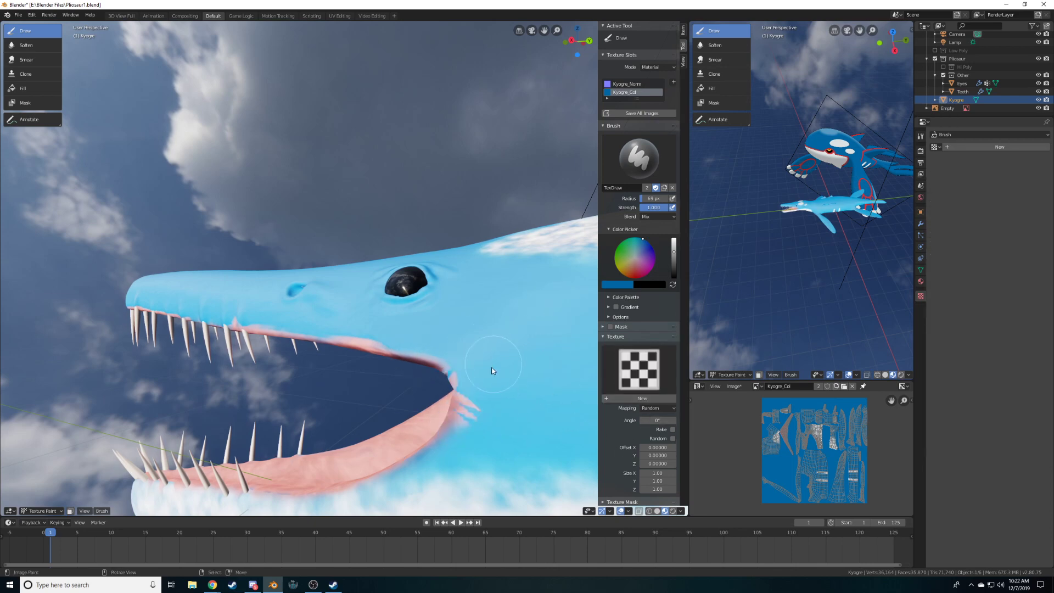
{"action": "mouse_move", "coordinate": [407, 357]}
{"action": "left_mouse_down"}
{"action": "mouse_move", "coordinate": [101, 319]}
{"action": "mouse_move", "coordinate": [168, 310]}
{"action": "left_mouse_up"}
Switch to the Soften brush and raise its strength to 0.914 for the edge of the upper jaw
{"action": "mouse_move", "coordinate": [180, 372]}
{"action": "middle_mouse_down"}
{"action": "mouse_move", "coordinate": [210, 331]}
{"action": "mouse_move", "coordinate": [288, 320]}
{"action": "mouse_move", "coordinate": [287, 342]}
{"action": "middle_mouse_up"}
{"action": "scroll", "coordinate": [210, 331], "scroll_direction": "down", "scroll_amount": 3}
{"action": "left_click", "coordinate": [644, 155]}
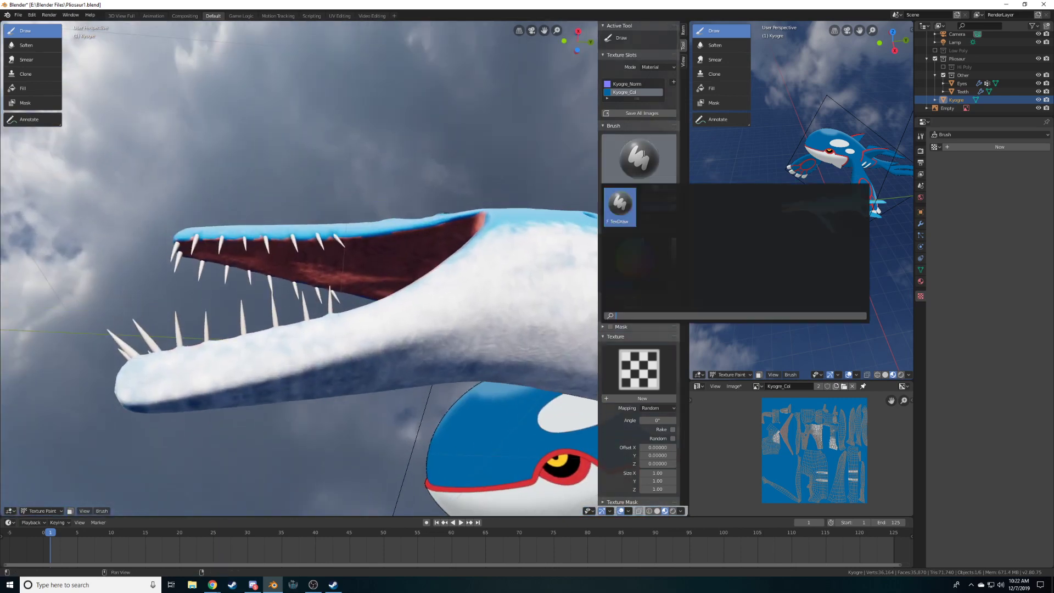
{"action": "left_click", "coordinate": [640, 149]}
{"action": "left_click", "coordinate": [639, 152]}
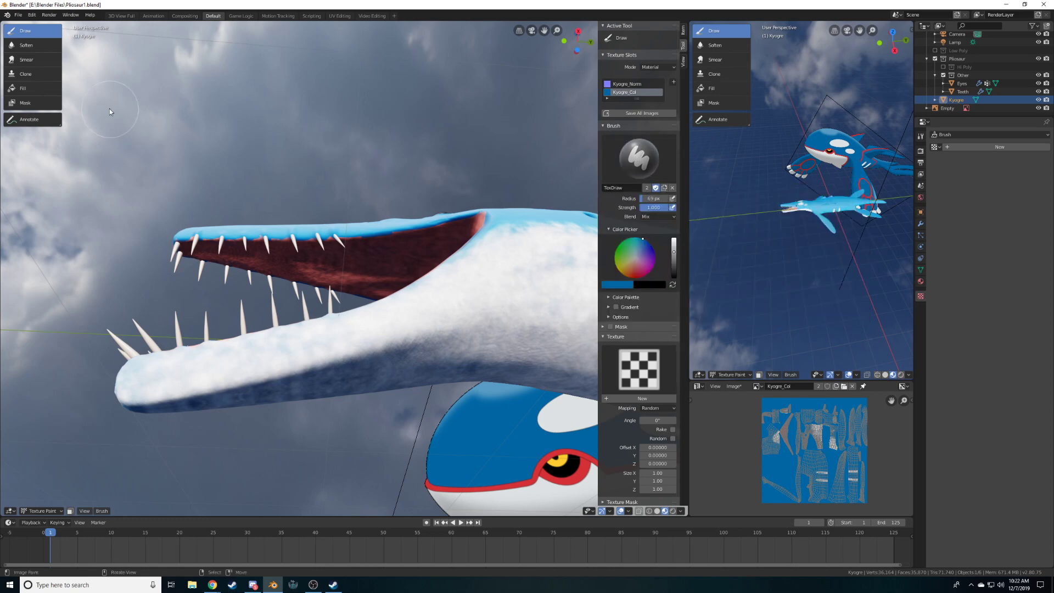
{"action": "left_click", "coordinate": [25, 45]}
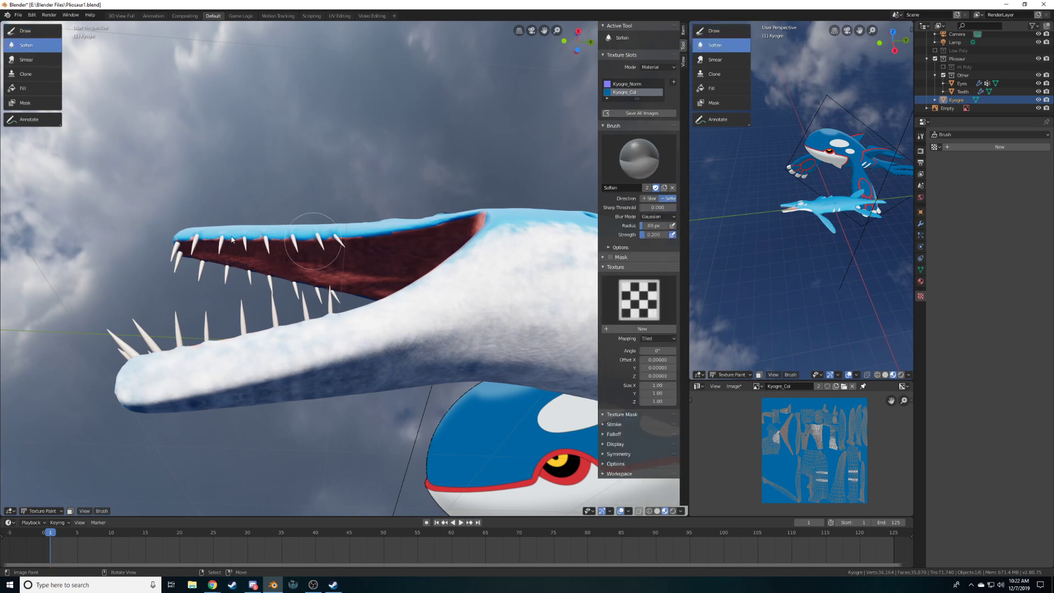
{"action": "key", "text": "shift+f"}
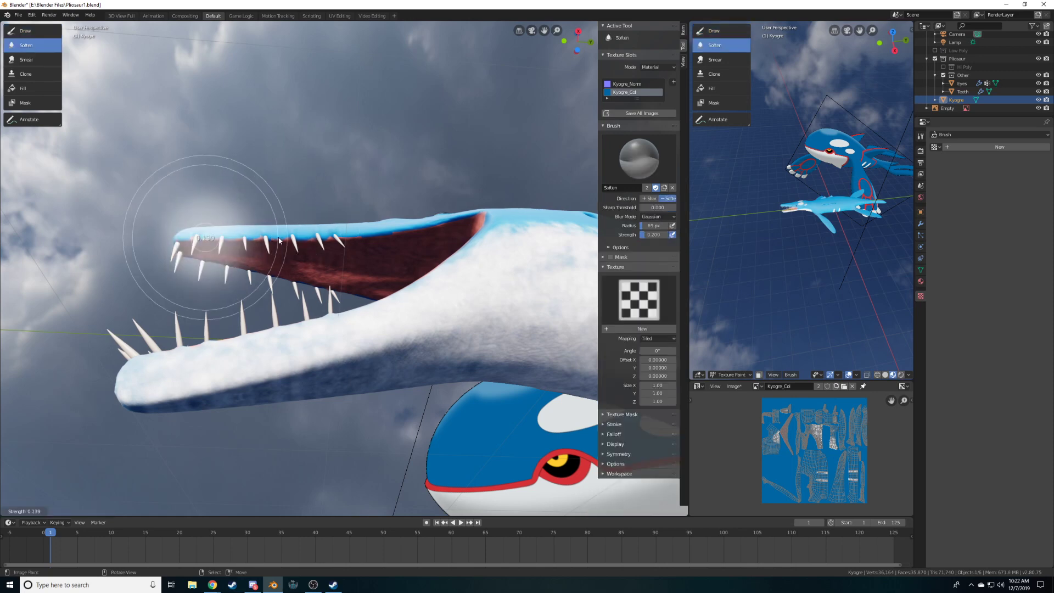
{"action": "left_click", "coordinate": [212, 237]}
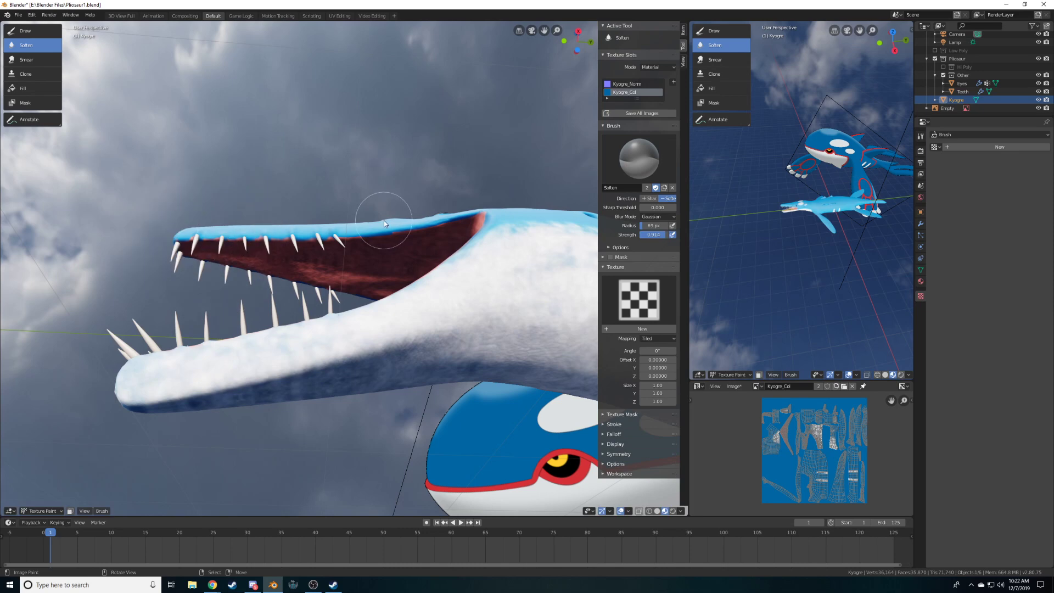
Soften the boundary between the blue skin and pink mouth interior along the upper lip to the mouth corner
{"action": "scroll", "coordinate": [384, 219], "scroll_direction": "up", "scroll_amount": 4}
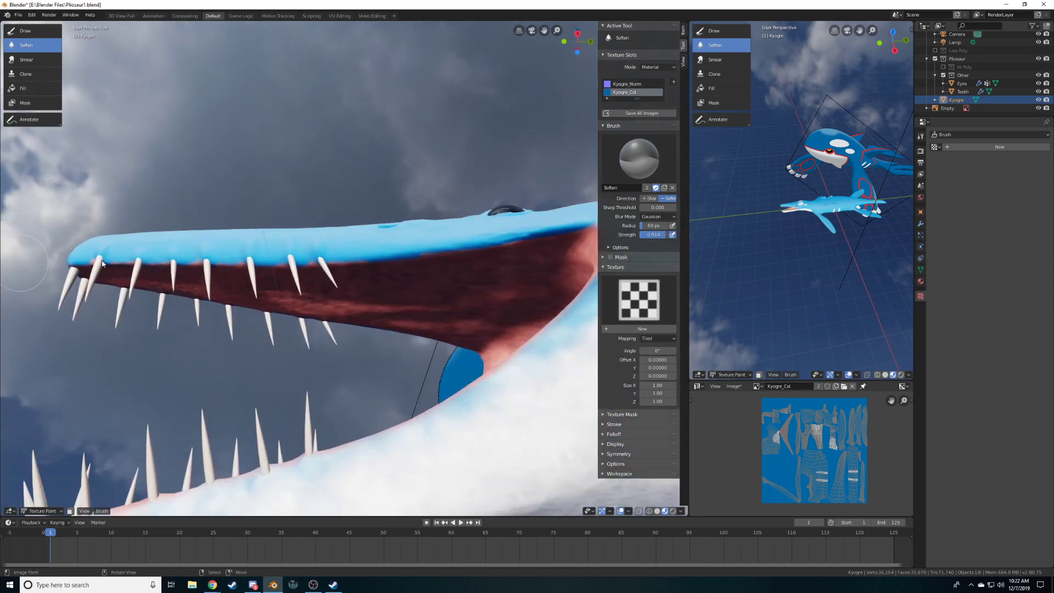
{"action": "mouse_move", "coordinate": [454, 258]}
{"action": "middle_mouse_down"}
{"action": "mouse_move", "coordinate": [384, 266]}
{"action": "mouse_move", "coordinate": [440, 245]}
{"action": "middle_mouse_up"}
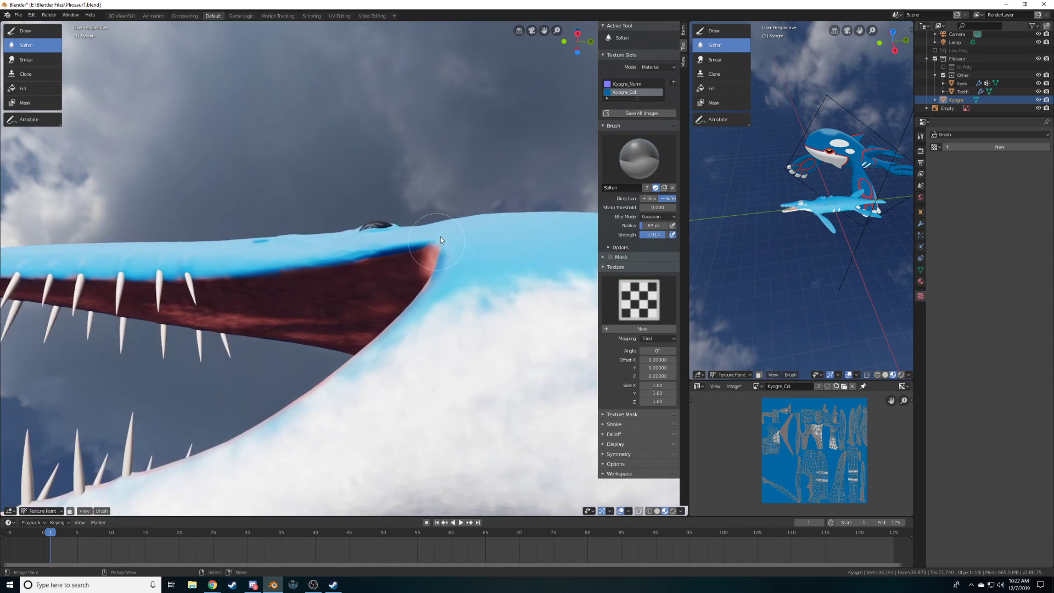
{"action": "middle_click_drag", "start_coordinate": [276, 270], "coordinate": [570, 387]}
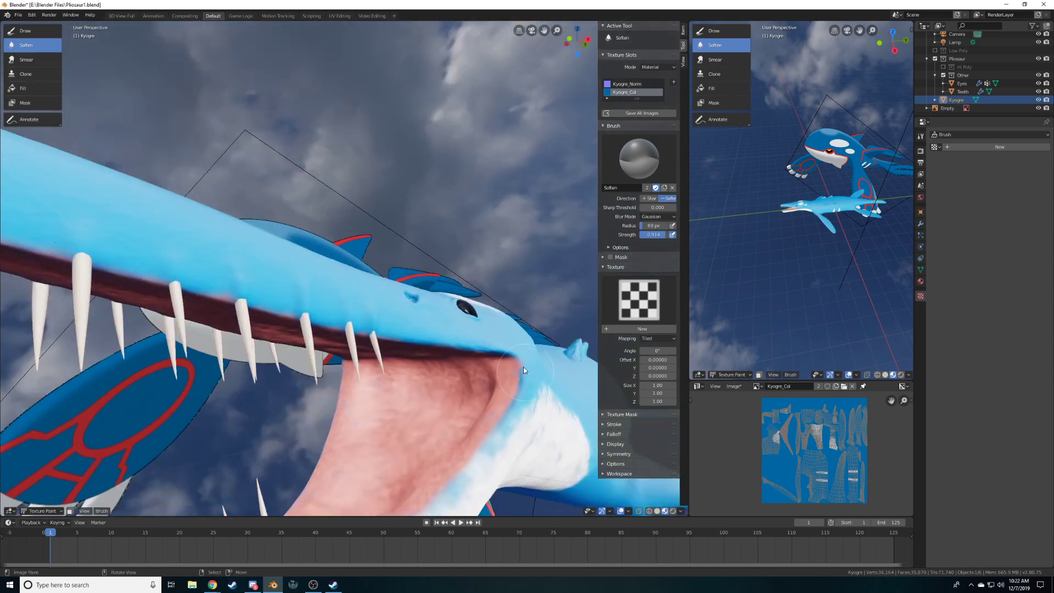
{"action": "mouse_move", "coordinate": [413, 417]}
{"action": "middle_mouse_down"}
{"action": "mouse_move", "coordinate": [470, 390]}
{"action": "mouse_move", "coordinate": [404, 348]}
{"action": "mouse_move", "coordinate": [405, 372]}
{"action": "mouse_move", "coordinate": [410, 335]}
{"action": "mouse_move", "coordinate": [409, 355]}
{"action": "mouse_move", "coordinate": [408, 341]}
{"action": "mouse_move", "coordinate": [346, 340]}
{"action": "mouse_move", "coordinate": [450, 291]}
{"action": "mouse_move", "coordinate": [398, 320]}
{"action": "mouse_move", "coordinate": [436, 306]}
{"action": "middle_mouse_up"}
{"action": "scroll", "coordinate": [473, 332], "scroll_direction": "down", "scroll_amount": 6}
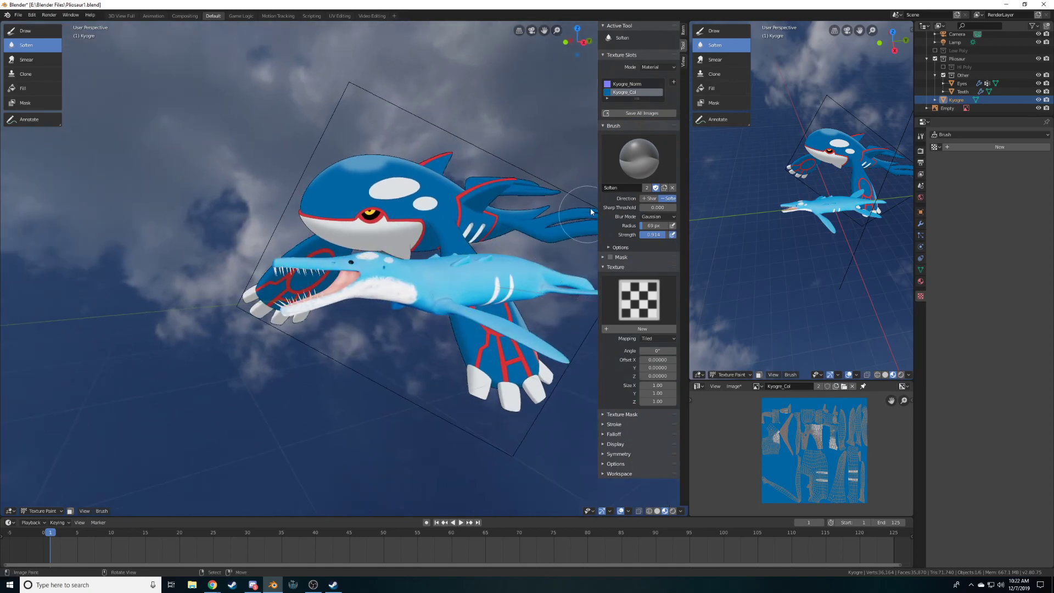
Return to the Draw brush and assign the existing Clouds texture to it
{"action": "left_click", "coordinate": [630, 159]}
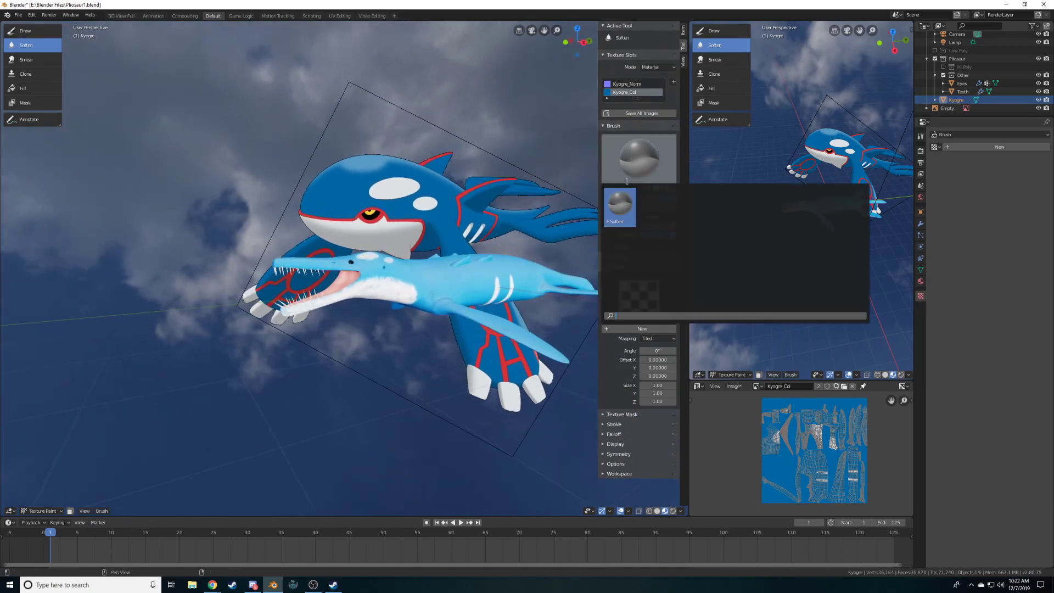
{"action": "left_click", "coordinate": [28, 33]}
{"action": "left_click", "coordinate": [626, 391]}
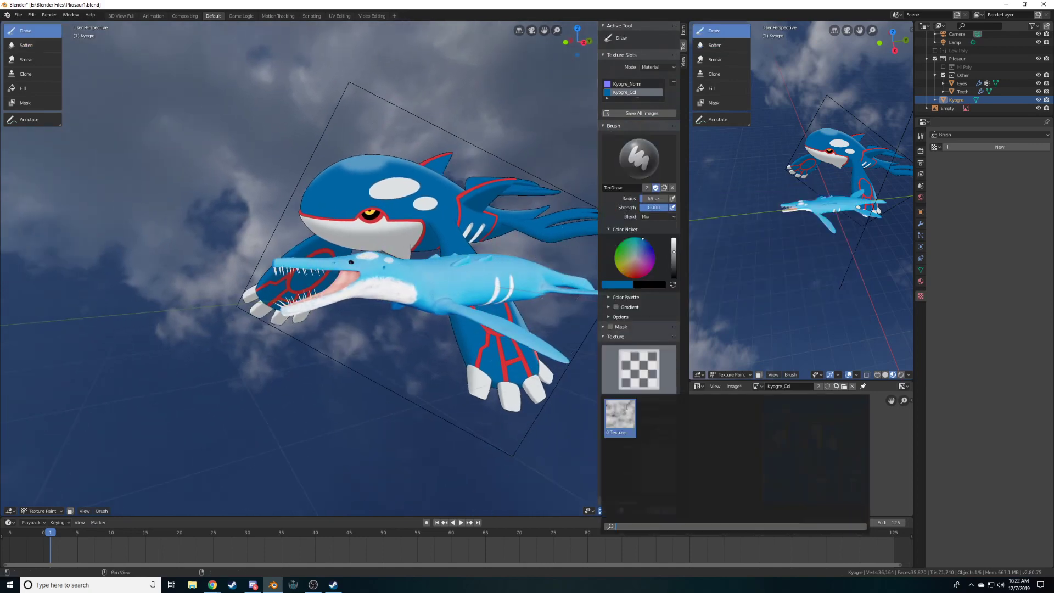
{"action": "left_click", "coordinate": [618, 420]}
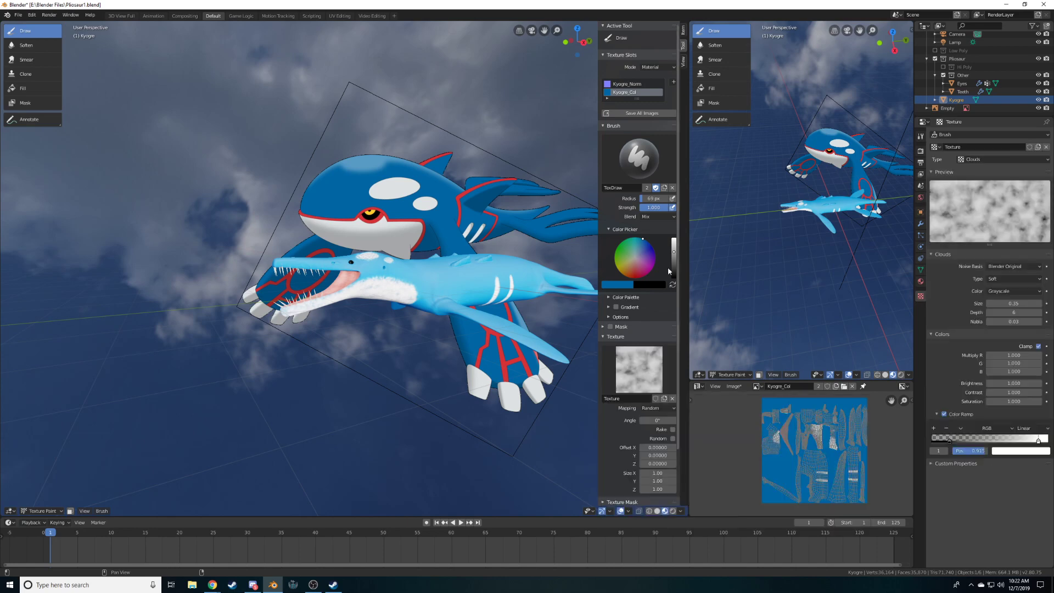
Desaturate the blue brush colour to light grey using its HSV values
{"action": "left_click", "coordinate": [629, 284]}
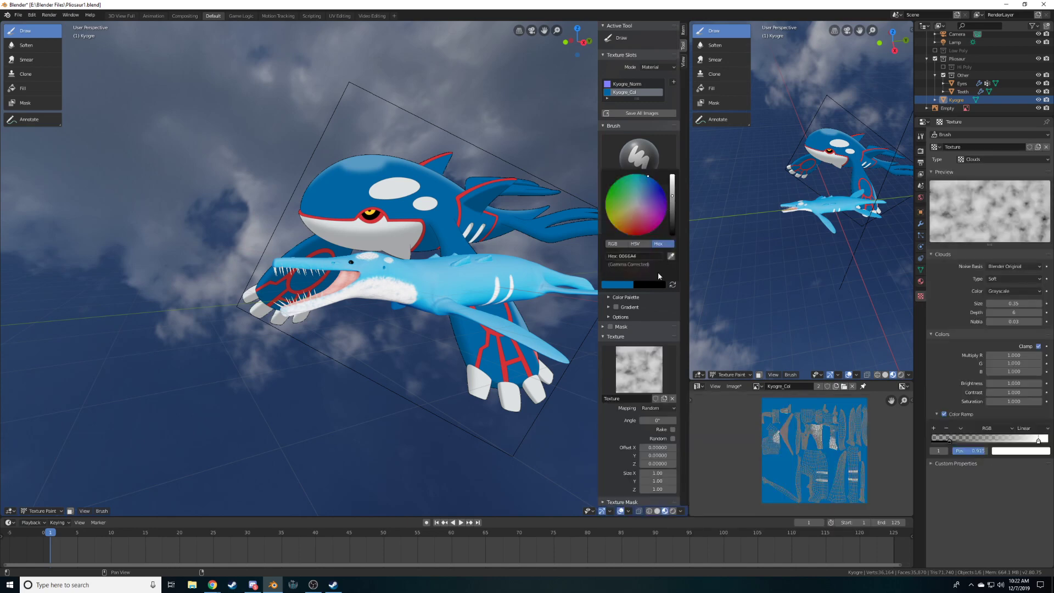
{"action": "scroll", "coordinate": [448, 288], "scroll_direction": "up", "scroll_amount": 3}
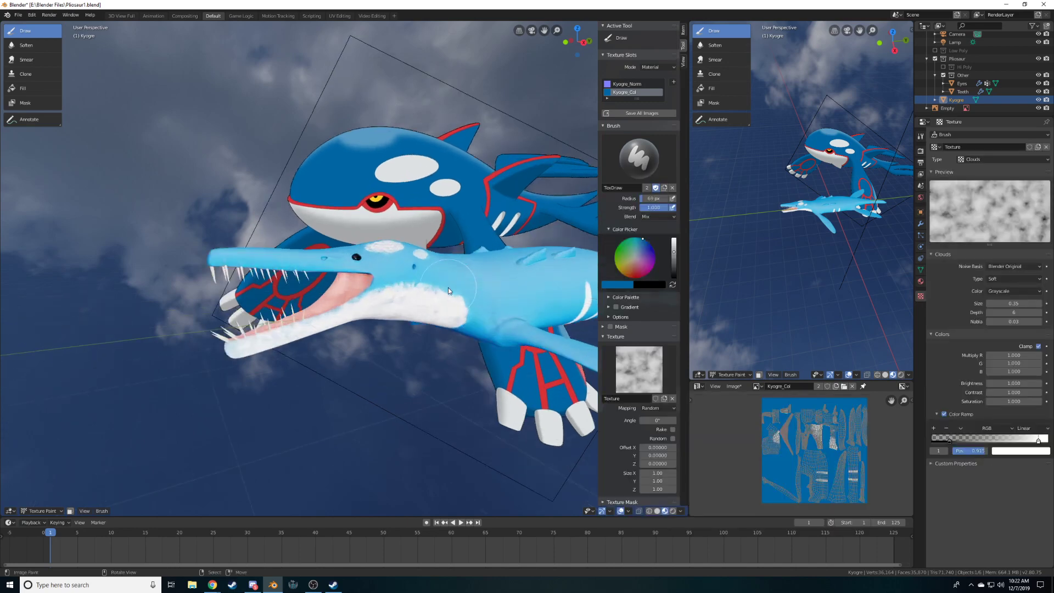
{"action": "left_click", "coordinate": [628, 285]}
{"action": "left_click", "coordinate": [635, 244]}
{"action": "left_click_drag", "start_coordinate": [639, 264], "coordinate": [606, 264]}
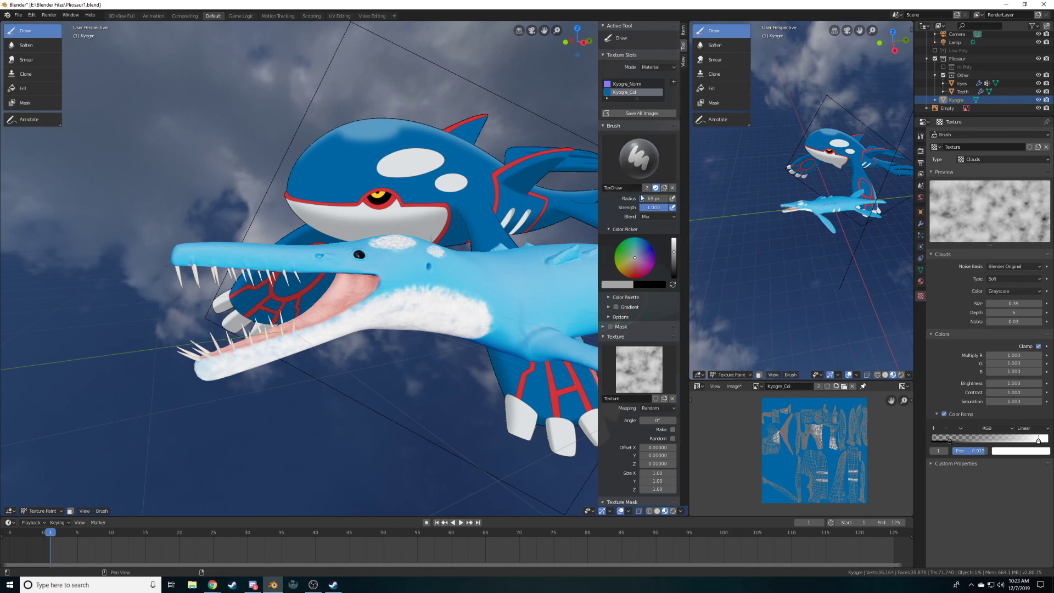
Try a light grey stroke in Lighten blend mode across the body behind the front flipper, and undo it
{"action": "left_click", "coordinate": [658, 216]}
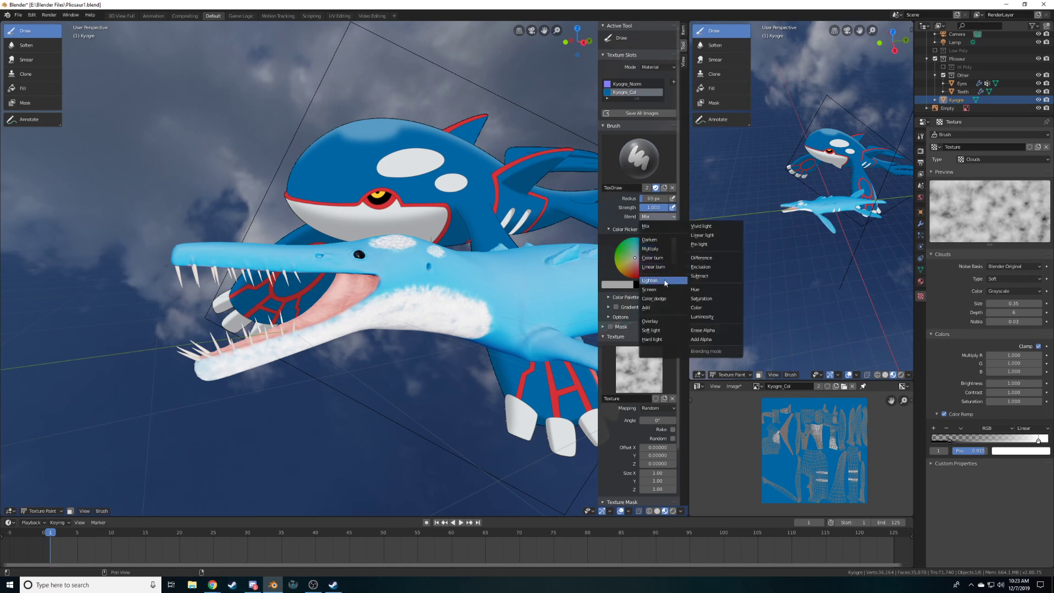
{"action": "left_click", "coordinate": [651, 280]}
{"action": "mouse_move", "coordinate": [454, 306]}
{"action": "middle_mouse_down", "text": "shift"}
{"action": "mouse_move", "coordinate": [383, 272]}
{"action": "mouse_move", "coordinate": [292, 274]}
{"action": "mouse_move", "coordinate": [324, 265]}
{"action": "middle_mouse_up", "text": "shift"}
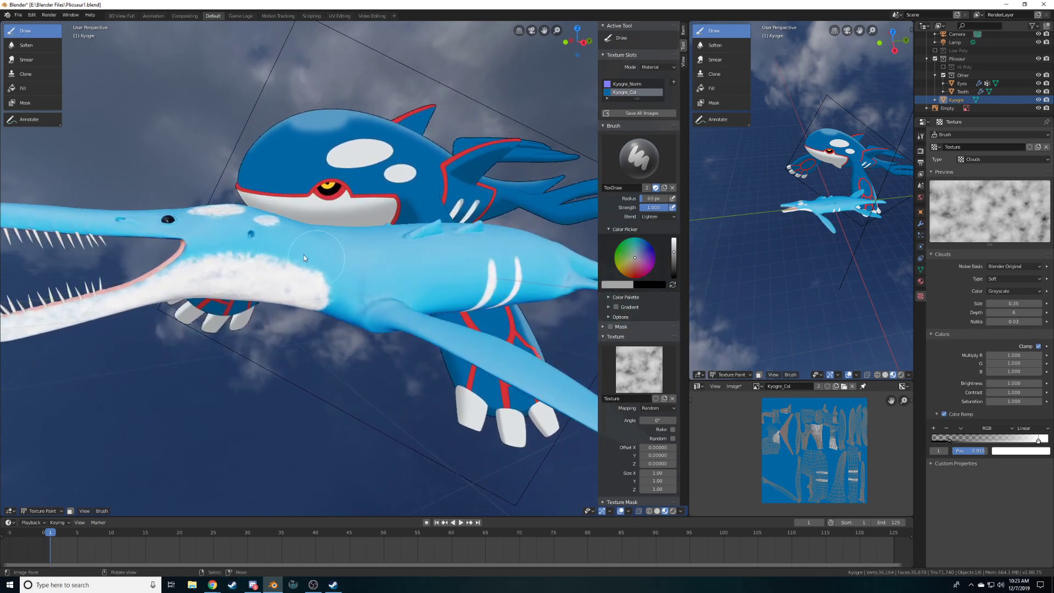
{"action": "scroll", "coordinate": [451, 327], "scroll_direction": "down", "scroll_amount": 3}
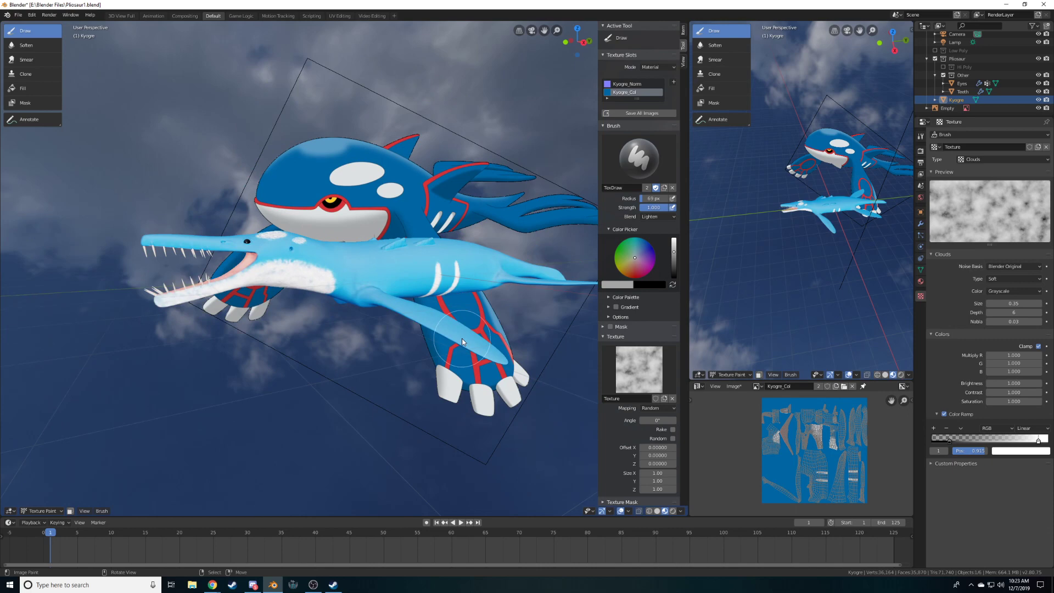
{"action": "middle_click_drag", "start_coordinate": [462, 339], "coordinate": [413, 371]}
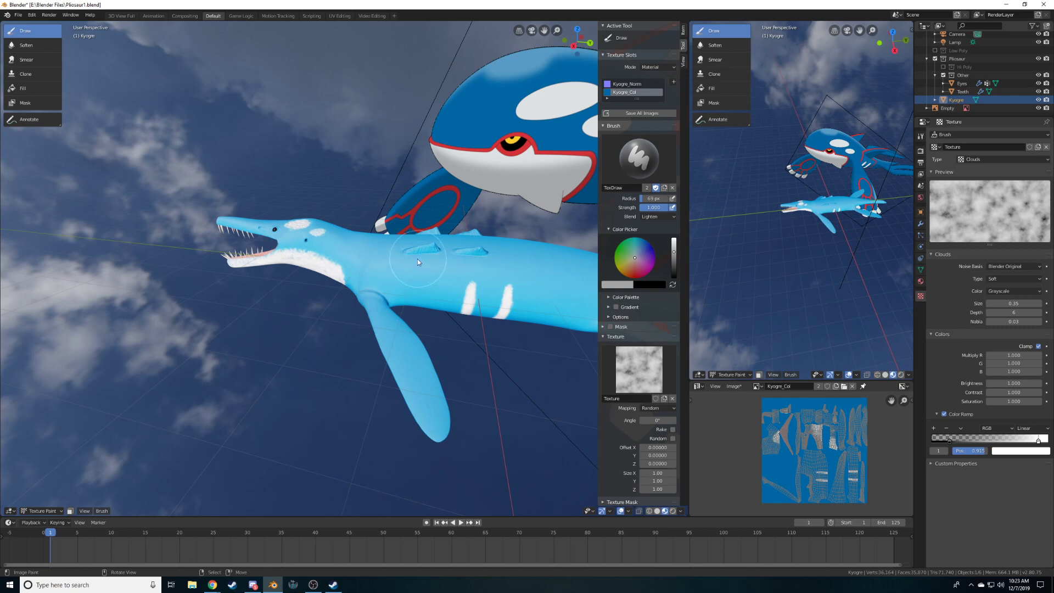
{"action": "left_click_drag", "start_coordinate": [411, 257], "coordinate": [420, 252]}
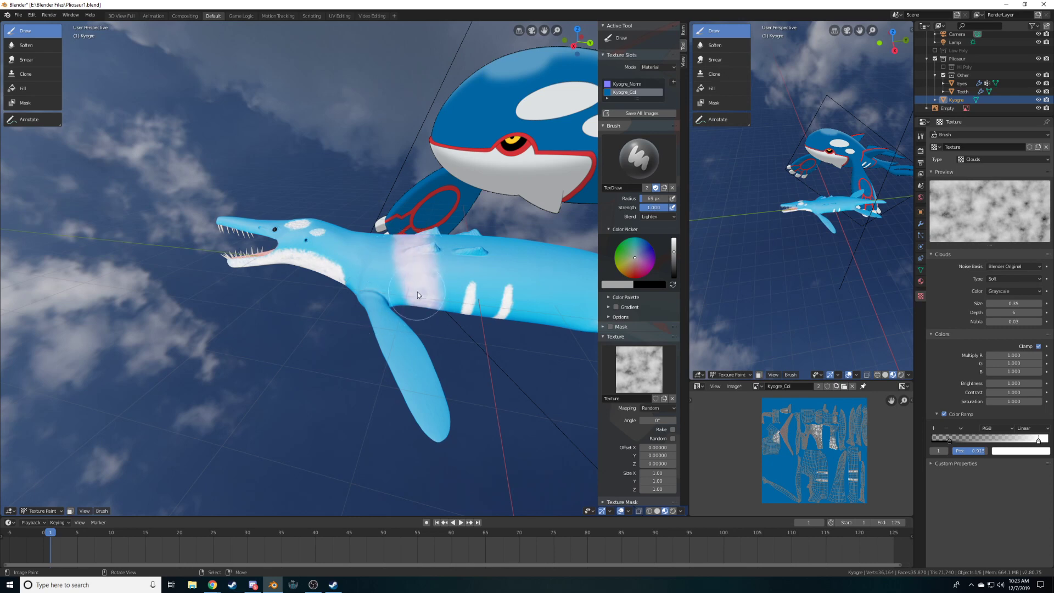
{"action": "key", "text": "ctrl+z"}
Test crimson strokes on the body behind the flipper in Lighten and Mix blend modes, undoing each one
{"action": "left_click_drag", "start_coordinate": [638, 265], "coordinate": [642, 276]}
{"action": "left_click_drag", "start_coordinate": [406, 275], "coordinate": [418, 290]}
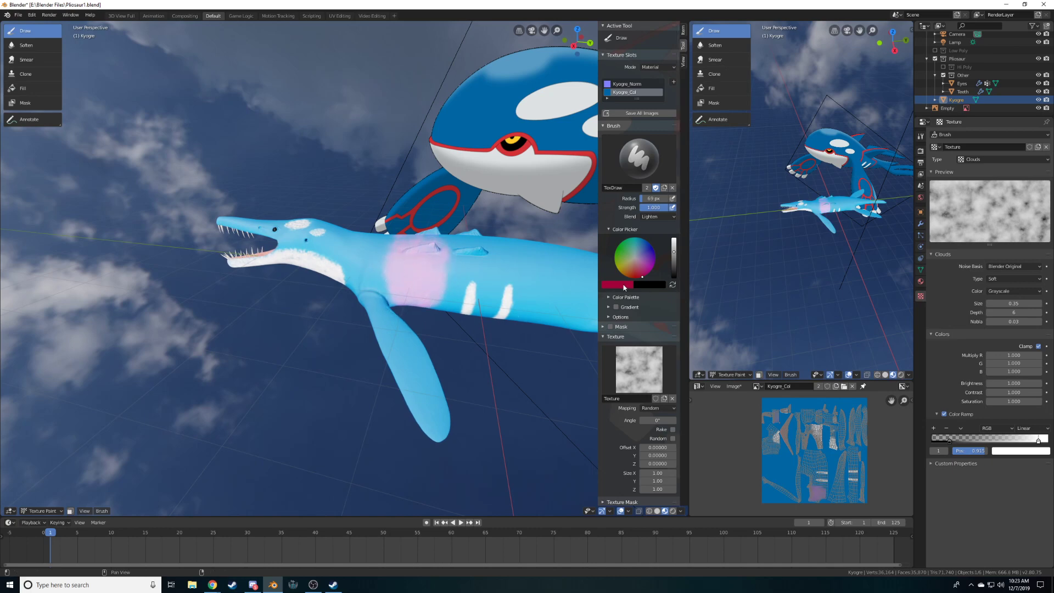
{"action": "key", "text": "ctrl+z"}
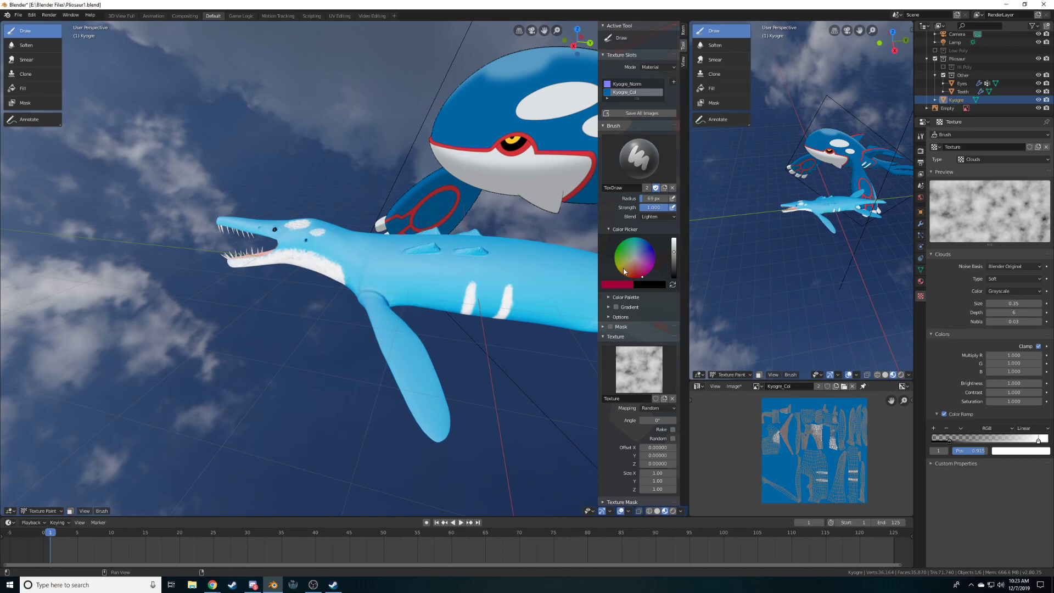
{"action": "left_click", "coordinate": [651, 217]}
{"action": "left_click", "coordinate": [650, 225]}
{"action": "mouse_move", "coordinate": [417, 296]}
{"action": "left_mouse_down"}
{"action": "mouse_move", "coordinate": [422, 257]}
{"action": "mouse_move", "coordinate": [426, 266]}
{"action": "left_mouse_up"}
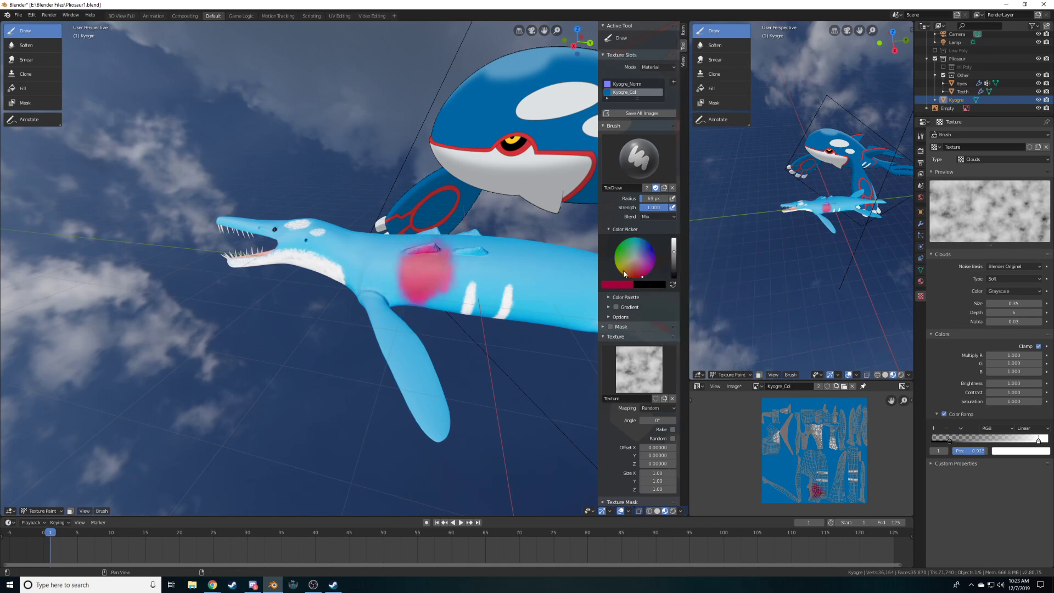
{"action": "key", "text": "ctrl+z"}
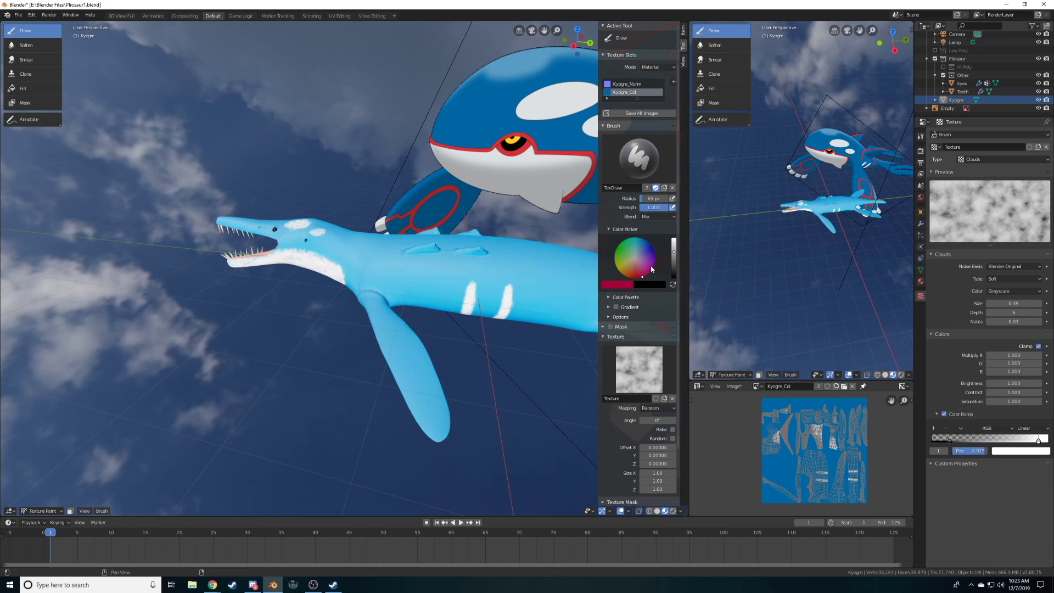
Lower the Draw brush strength to 0.374 and change its colour to light grey
{"action": "key", "text": "shift+f"}
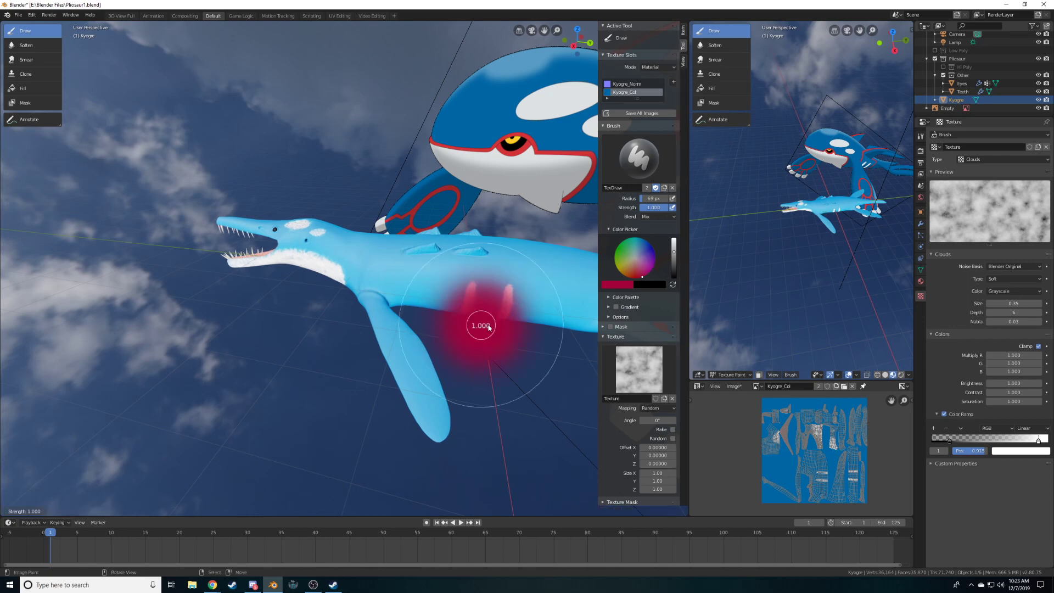
{"action": "left_click", "coordinate": [529, 347]}
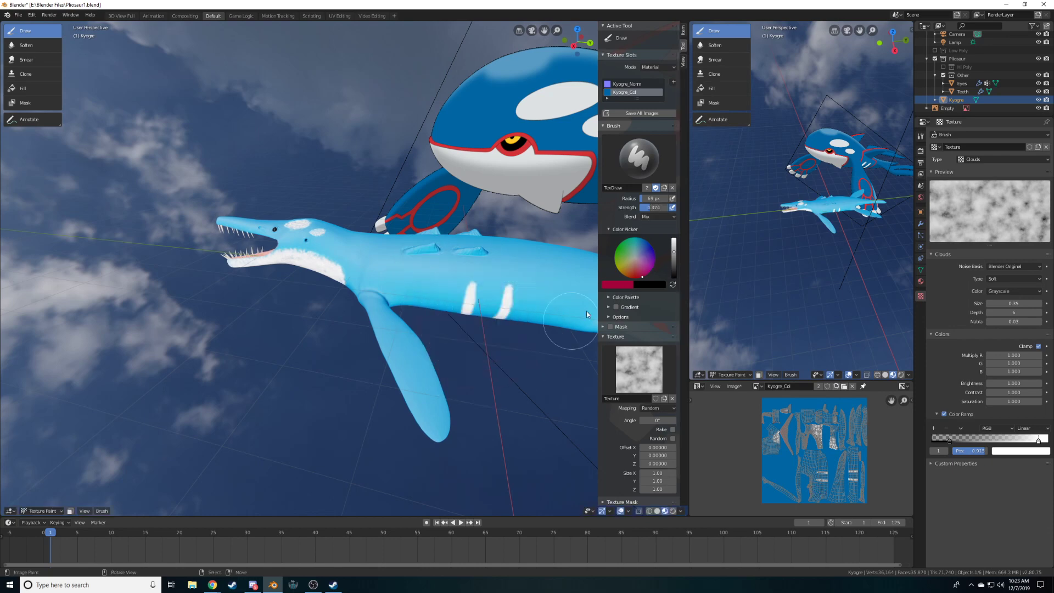
{"action": "left_click", "coordinate": [618, 285]}
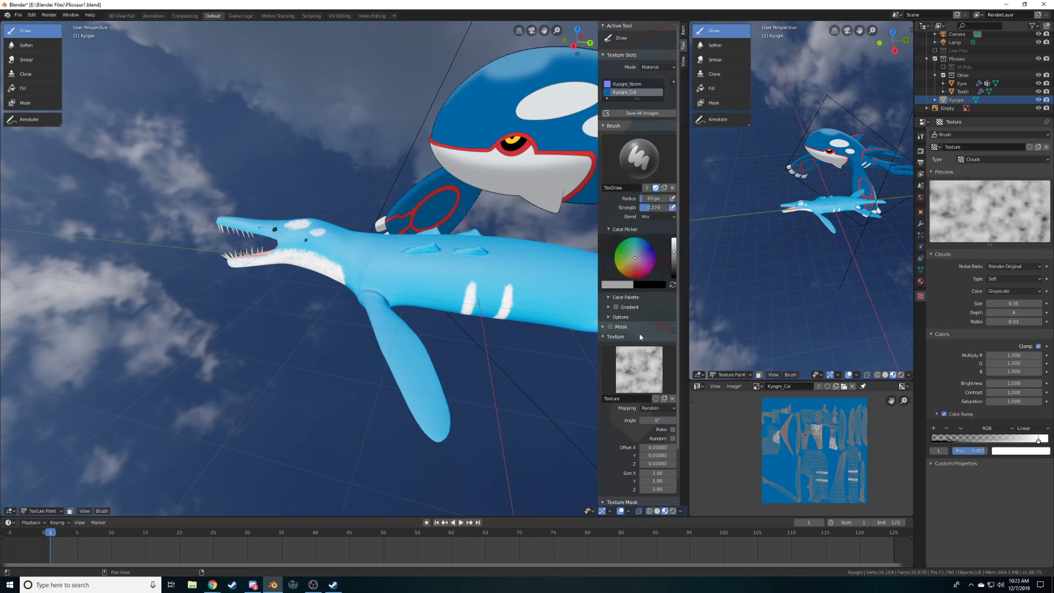
Paint three light grey claw spots around the tip of the front flipper with a 52 px brush
{"action": "middle_click_drag", "start_coordinate": [447, 473], "coordinate": [436, 348]}
{"action": "scroll", "coordinate": [433, 344], "scroll_direction": "up", "scroll_amount": 4}
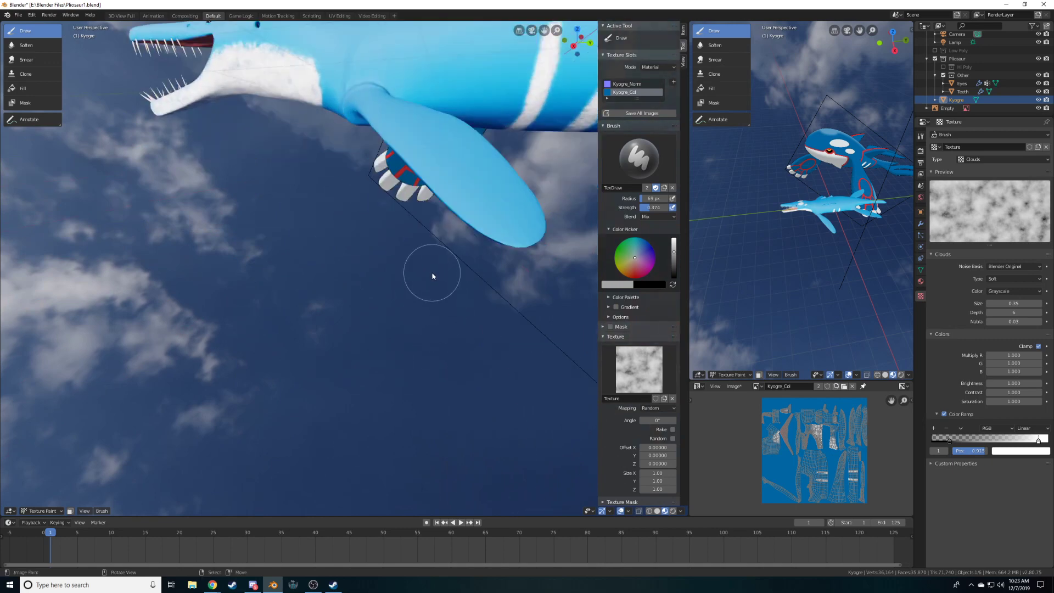
{"action": "middle_click_drag", "start_coordinate": [433, 278], "coordinate": [343, 338]}
{"action": "key", "text": "f"}
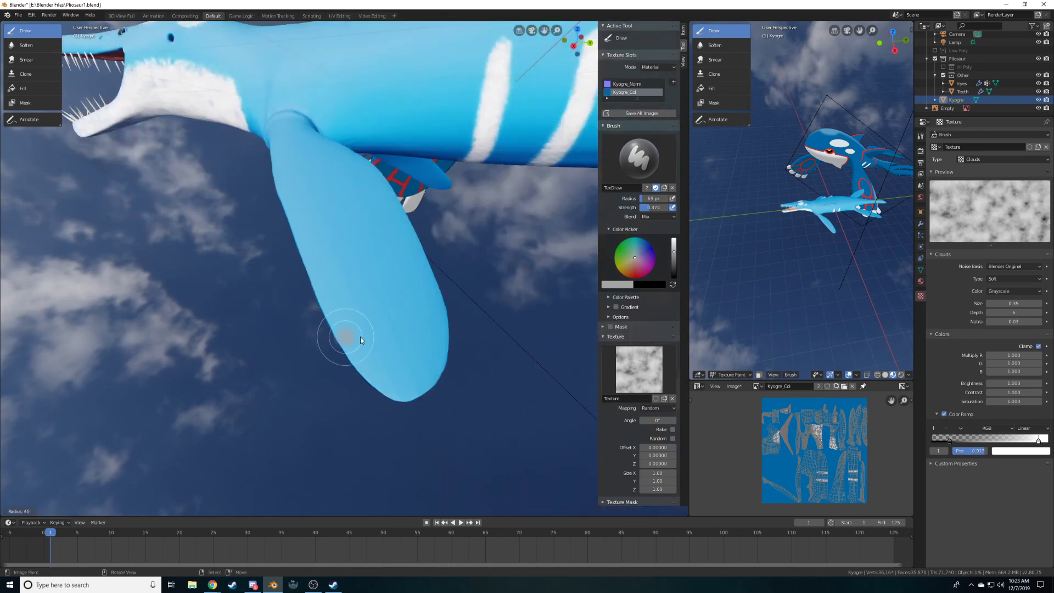
{"action": "left_click", "coordinate": [363, 334]}
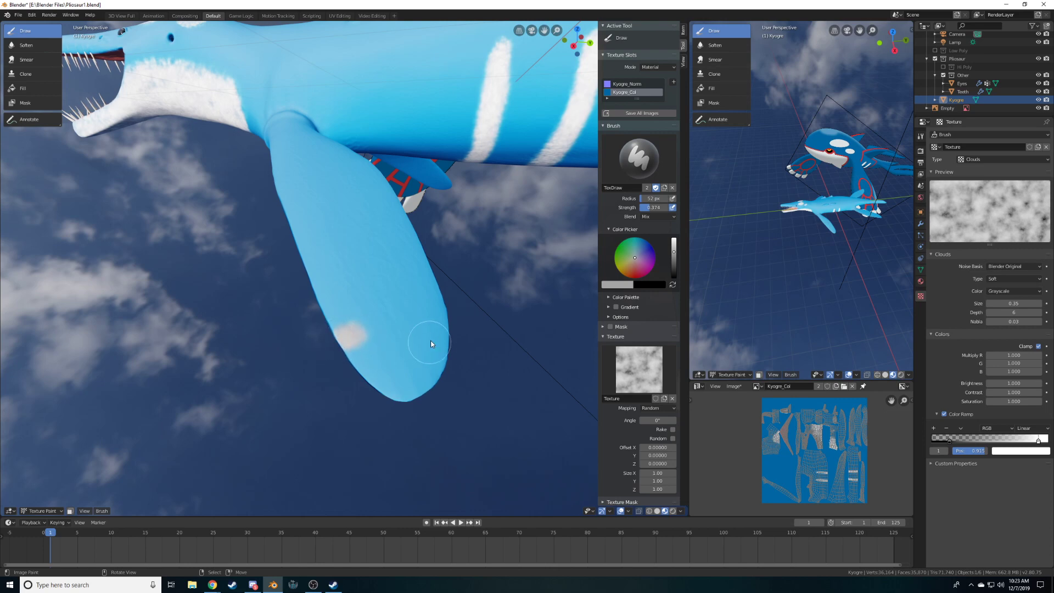
{"action": "left_click_drag", "start_coordinate": [417, 320], "coordinate": [447, 332]}
{"action": "mouse_move", "coordinate": [376, 380]}
{"action": "left_mouse_down"}
{"action": "mouse_move", "coordinate": [376, 390]}
{"action": "mouse_move", "coordinate": [427, 371]}
{"action": "mouse_move", "coordinate": [420, 364]}
{"action": "left_mouse_up"}
Paint a light grey spot on the underside of the front flipper's tip and switch the main viewport to Solid shading
{"action": "middle_click_drag", "start_coordinate": [433, 389], "coordinate": [392, 352]}
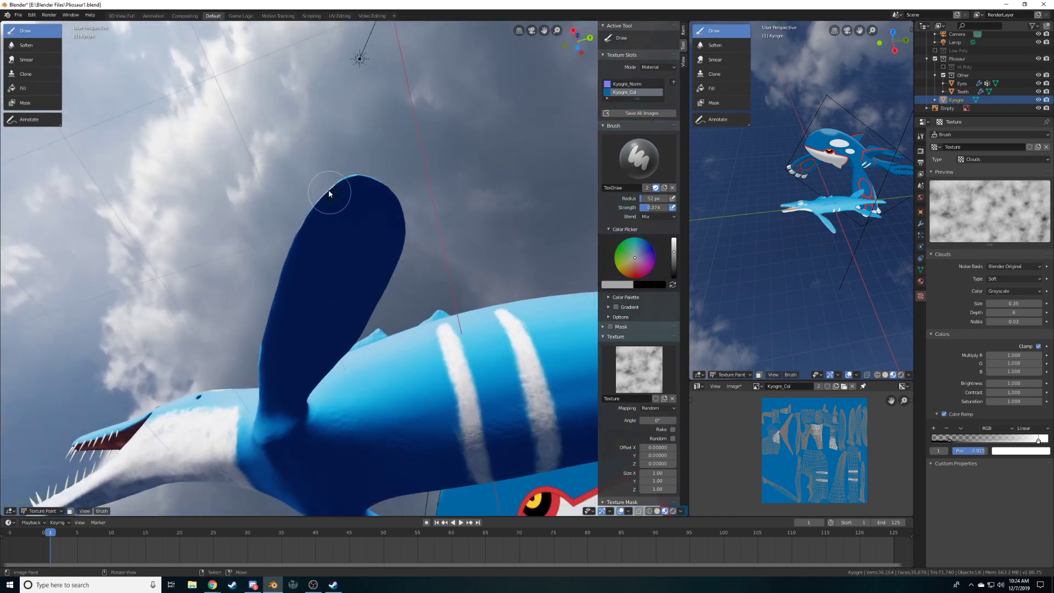
{"action": "left_click_drag", "start_coordinate": [337, 200], "coordinate": [333, 202]}
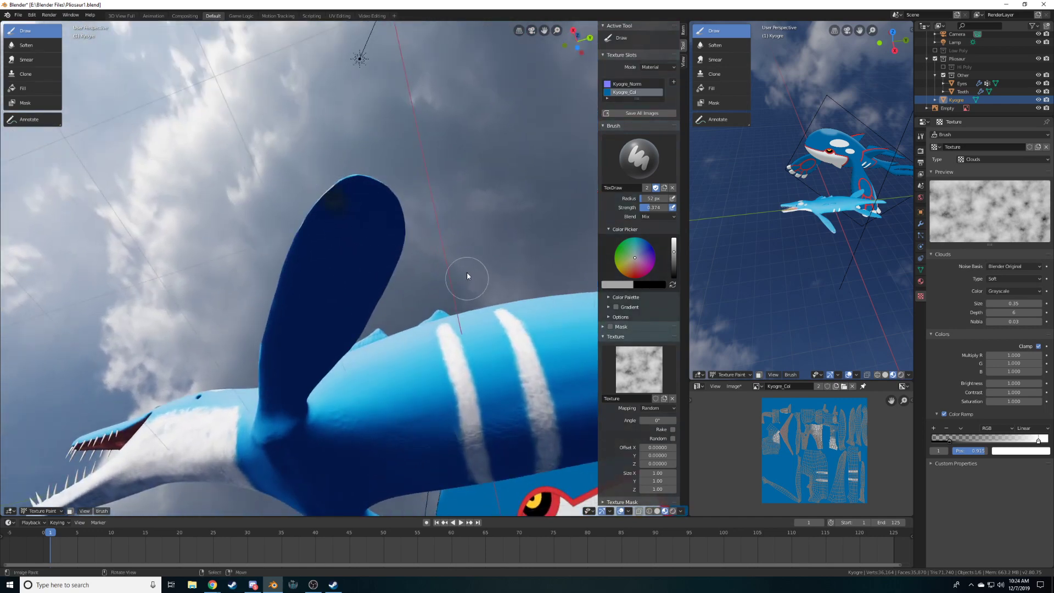
{"action": "left_click", "coordinate": [657, 511]}
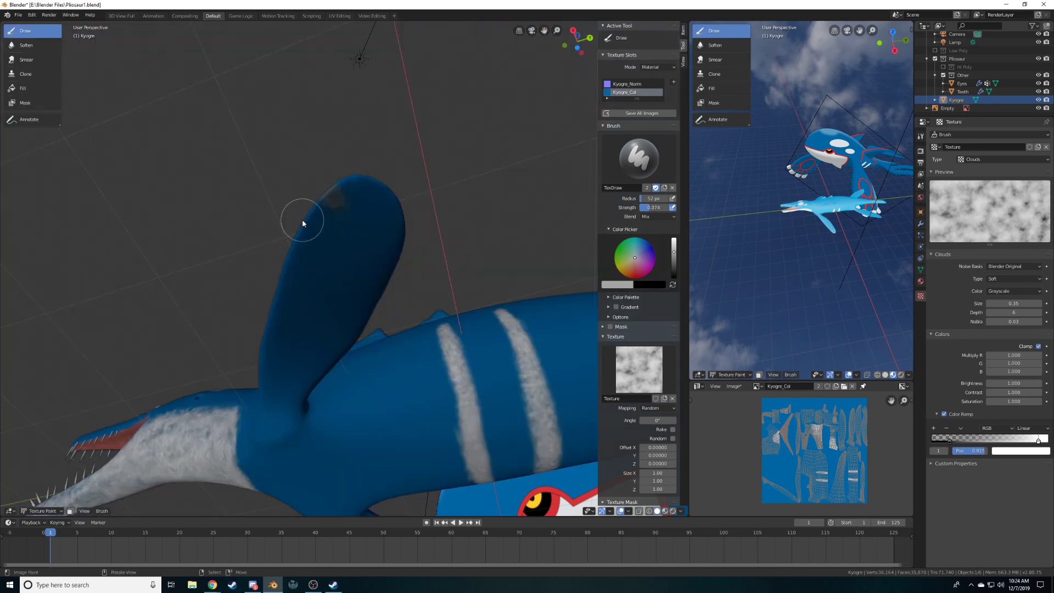
Extend the light grey claw spots over the front flipper's edge onto its underside with the 52 px brush
{"action": "middle_click_drag", "start_coordinate": [295, 226], "coordinate": [335, 253]}
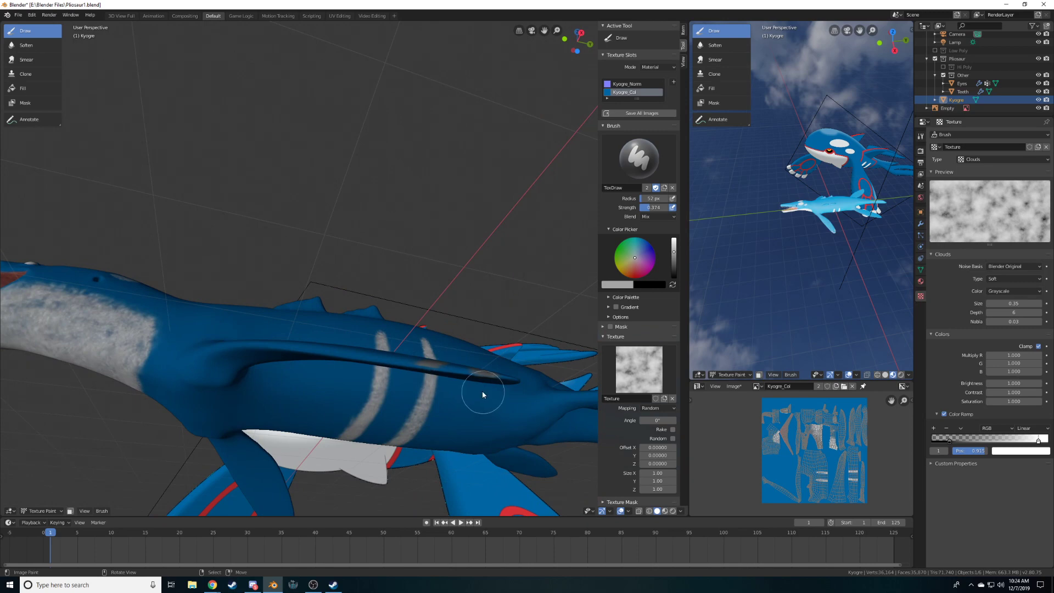
{"action": "scroll", "coordinate": [483, 392], "scroll_direction": "up", "scroll_amount": 2}
{"action": "mouse_move", "coordinate": [483, 394]}
{"action": "middle_mouse_down"}
{"action": "mouse_move", "coordinate": [377, 288]}
{"action": "mouse_move", "coordinate": [401, 349]}
{"action": "middle_mouse_up"}
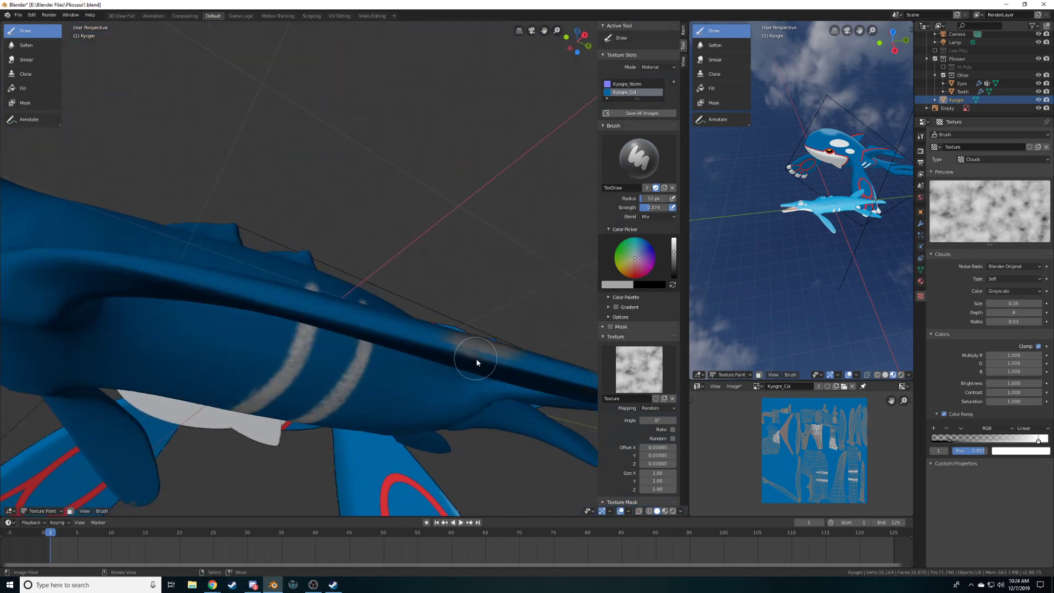
{"action": "mouse_move", "coordinate": [471, 353]}
{"action": "middle_mouse_down"}
{"action": "mouse_move", "coordinate": [483, 335]}
{"action": "mouse_move", "coordinate": [466, 223]}
{"action": "middle_mouse_up"}
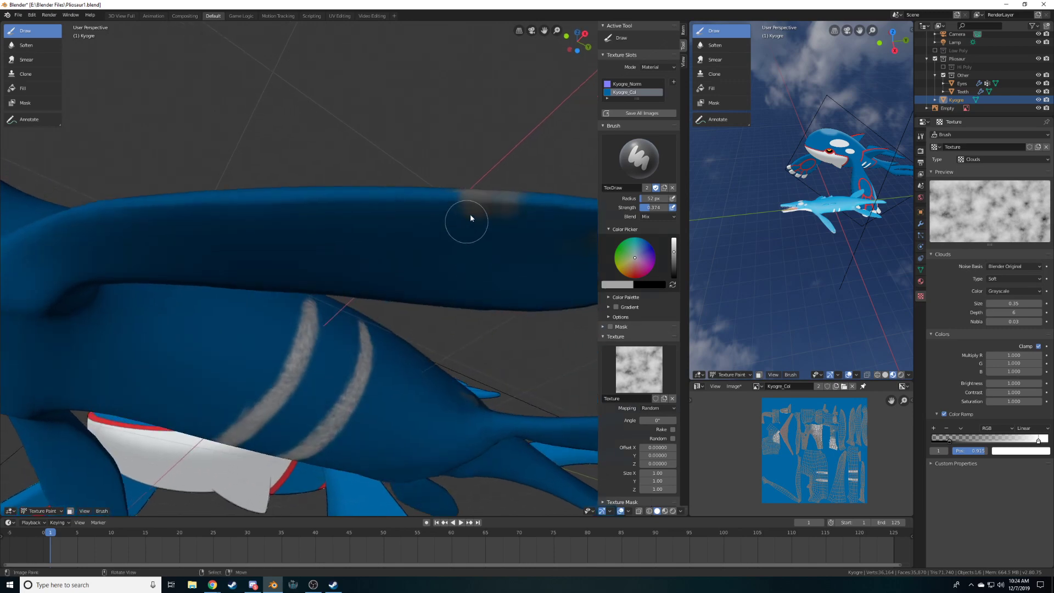
{"action": "left_click_drag", "start_coordinate": [476, 210], "coordinate": [473, 219]}
{"action": "mouse_move", "coordinate": [493, 218]}
{"action": "middle_mouse_down"}
{"action": "mouse_move", "coordinate": [509, 228]}
{"action": "mouse_move", "coordinate": [518, 192]}
{"action": "middle_mouse_up"}
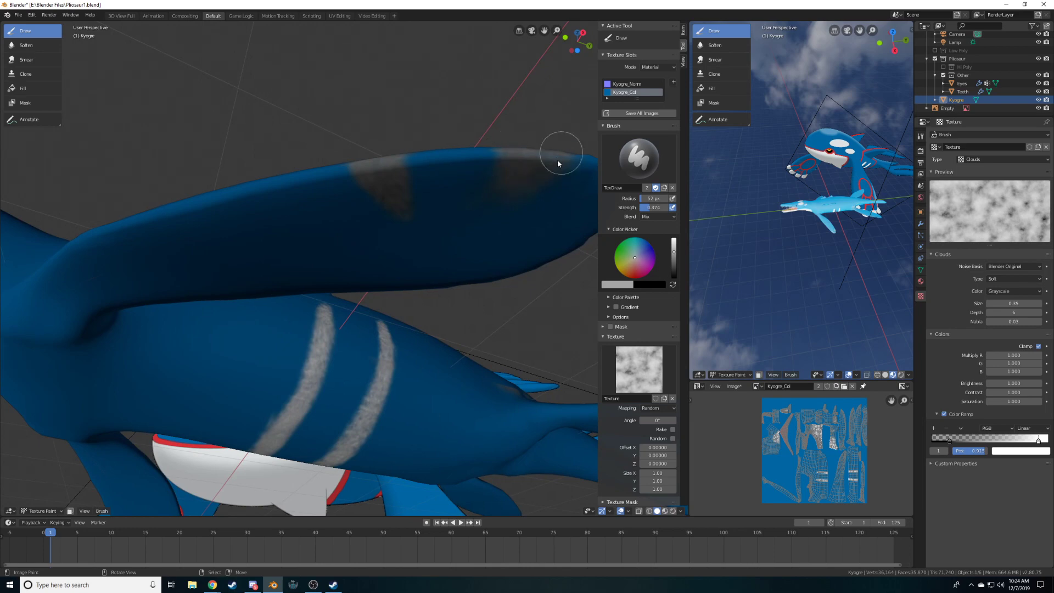
{"action": "middle_click_drag", "start_coordinate": [509, 204], "coordinate": [454, 274]}
{"action": "mouse_move", "coordinate": [400, 346]}
{"action": "middle_mouse_down"}
{"action": "mouse_move", "coordinate": [414, 357]}
{"action": "mouse_move", "coordinate": [396, 336]}
{"action": "mouse_move", "coordinate": [430, 342]}
{"action": "mouse_move", "coordinate": [431, 331]}
{"action": "middle_mouse_up"}
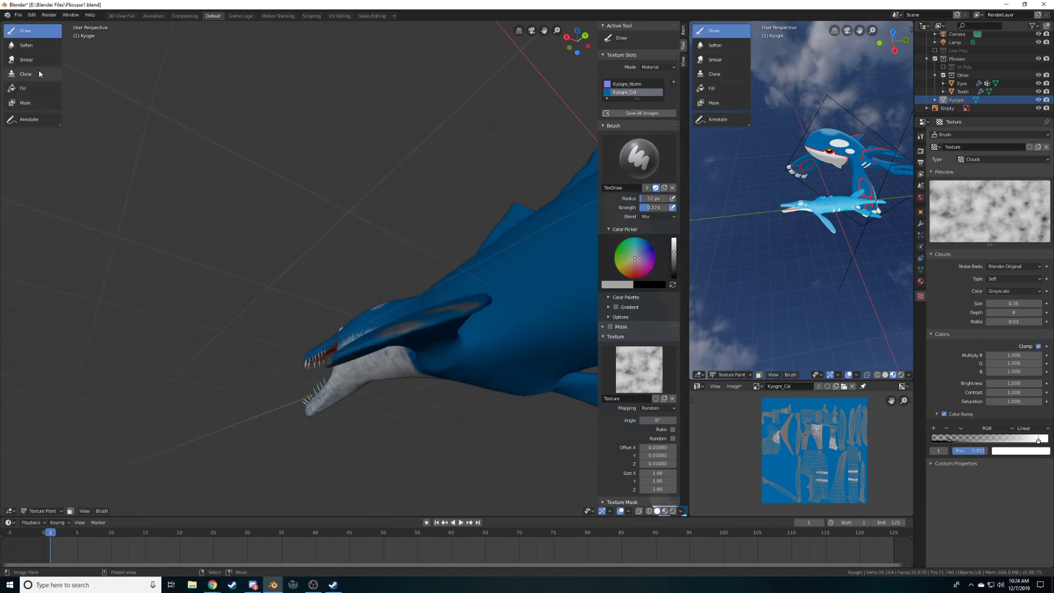
Switch the main viewport to orthographic projection and set the Draw brush's blend mode to Lighten
{"action": "mouse_move", "coordinate": [178, 198]}
{"action": "middle_mouse_down"}
{"action": "mouse_move", "coordinate": [259, 228]}
{"action": "mouse_move", "coordinate": [348, 189]}
{"action": "mouse_move", "coordinate": [378, 187]}
{"action": "mouse_move", "coordinate": [509, 406]}
{"action": "mouse_move", "coordinate": [502, 400]}
{"action": "middle_mouse_up"}
{"action": "key", "text": "KP_5"}
{"action": "scroll", "coordinate": [471, 377], "scroll_direction": "down", "scroll_amount": 5}
{"action": "middle_click_drag", "start_coordinate": [435, 352], "coordinate": [396, 327]}
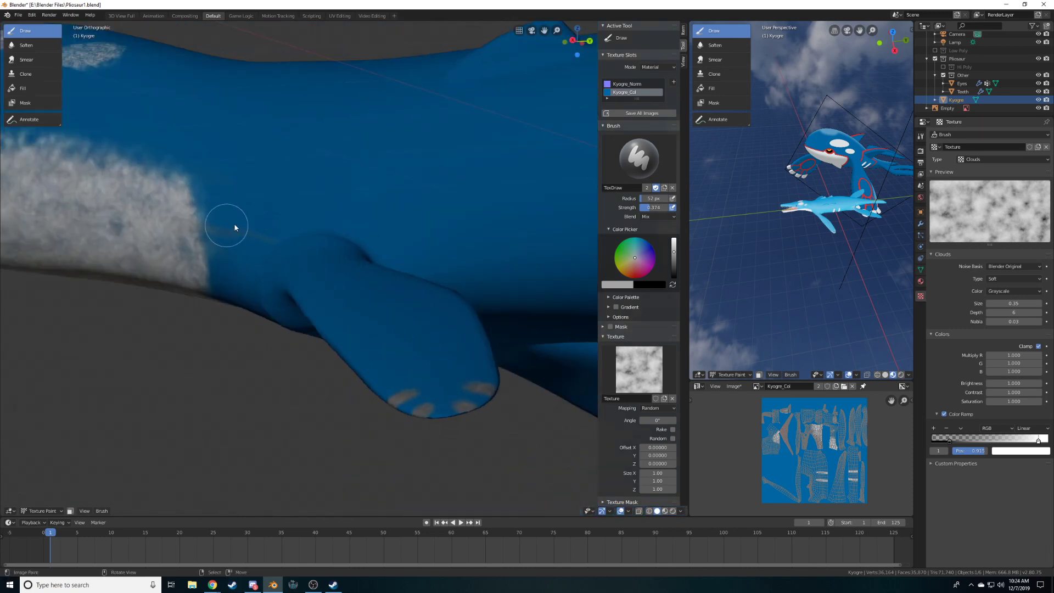
{"action": "middle_click_drag", "start_coordinate": [358, 226], "coordinate": [502, 327]}
{"action": "scroll", "coordinate": [502, 330], "scroll_direction": "up", "scroll_amount": 4}
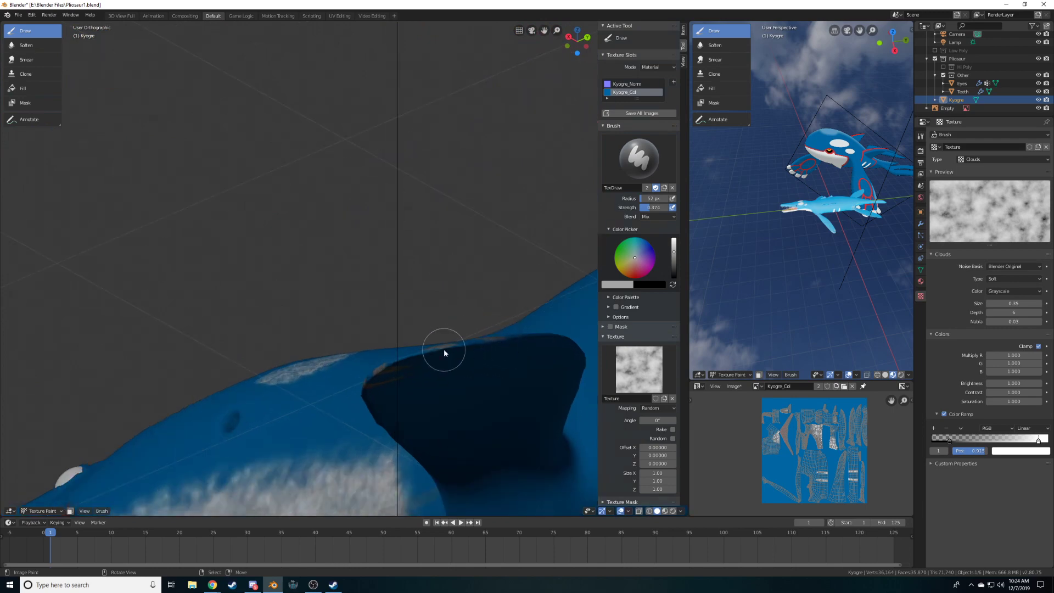
{"action": "middle_click_drag", "start_coordinate": [537, 383], "coordinate": [379, 323]}
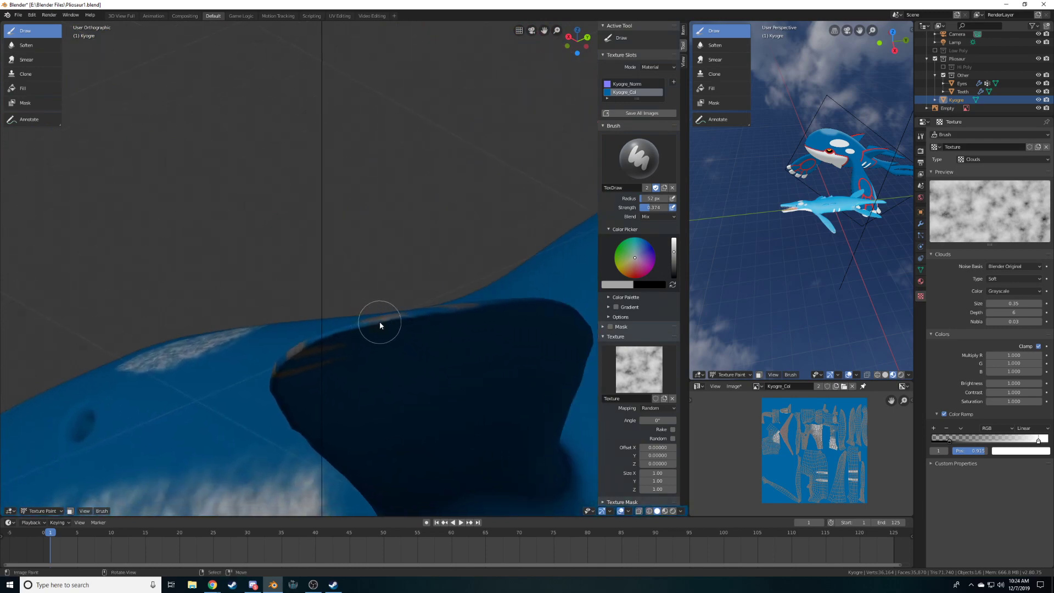
{"action": "left_click", "coordinate": [658, 216]}
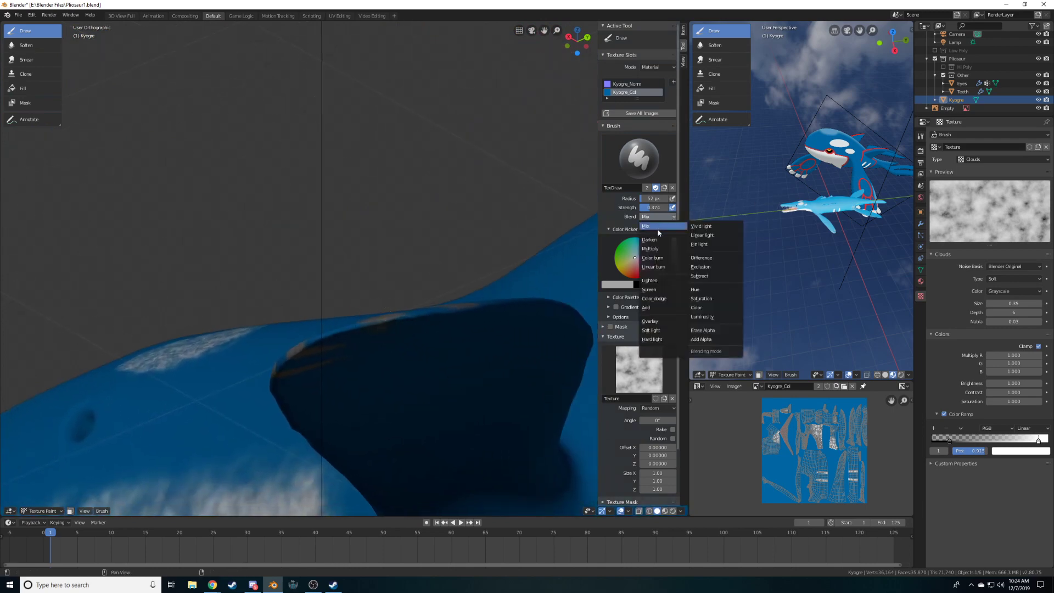
{"action": "left_click", "coordinate": [651, 280]}
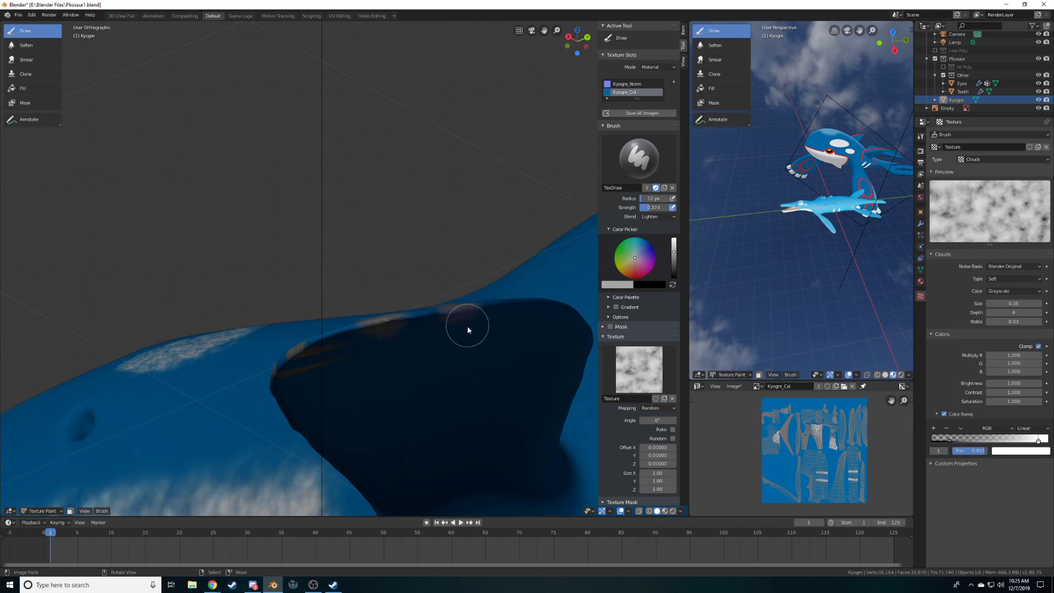
Build up the light grey claw spots on both sides of the front flipper's tip in Lighten mode
{"action": "middle_click_drag", "start_coordinate": [450, 319], "coordinate": [395, 170]}
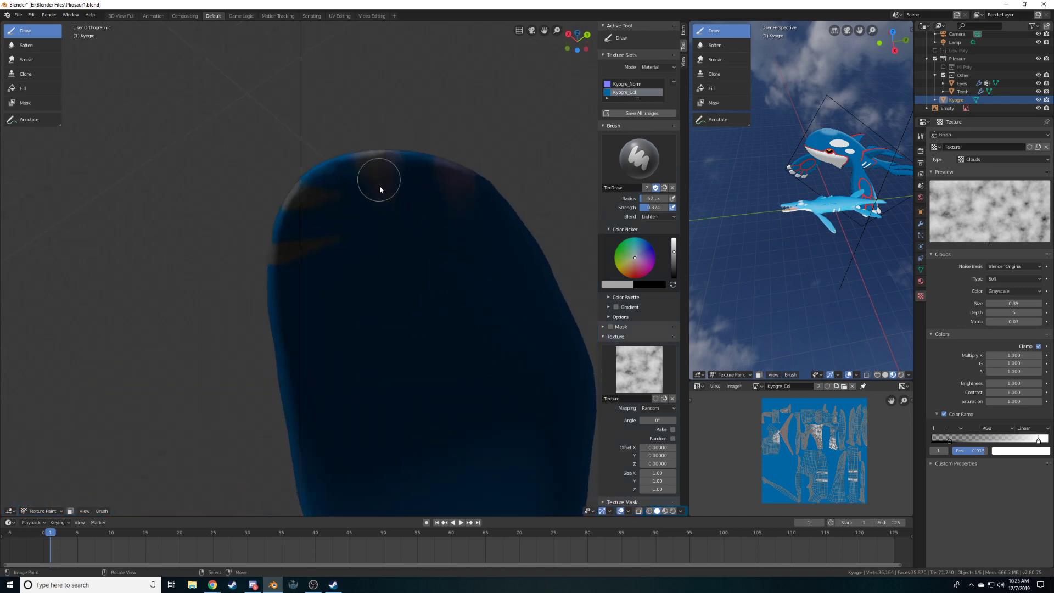
{"action": "mouse_move", "coordinate": [442, 170]}
{"action": "middle_mouse_down"}
{"action": "mouse_move", "coordinate": [462, 181]}
{"action": "mouse_move", "coordinate": [471, 276]}
{"action": "middle_mouse_up"}
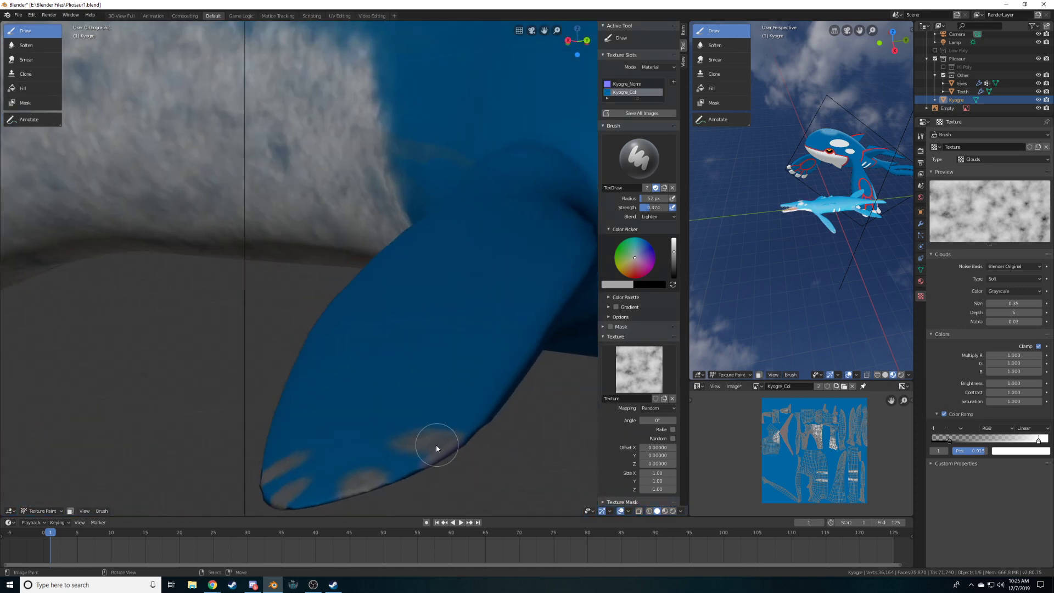
{"action": "mouse_move", "coordinate": [435, 447]}
{"action": "middle_mouse_down"}
{"action": "mouse_move", "coordinate": [484, 433]}
{"action": "mouse_move", "coordinate": [477, 360]}
{"action": "mouse_move", "coordinate": [427, 204]}
{"action": "middle_mouse_up"}
{"action": "left_click_drag", "start_coordinate": [418, 191], "coordinate": [419, 179]}
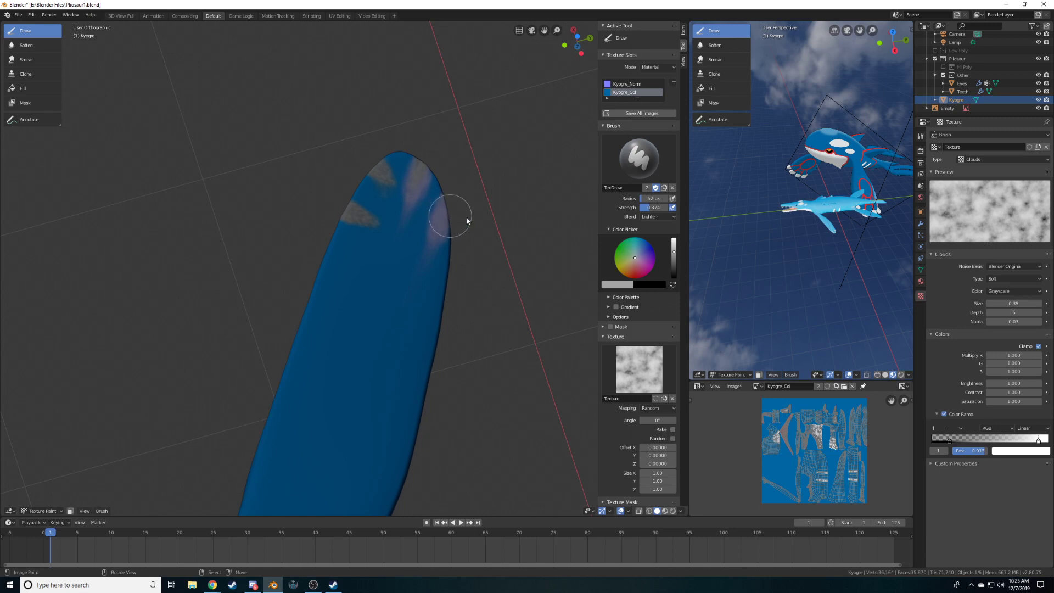
Sample the base blue from the Kyogre_Col image as the brush colour and set the blend mode to Mix
{"action": "key", "text": "e"}
{"action": "left_click", "coordinate": [781, 455]}
{"action": "left_click", "coordinate": [640, 161]}
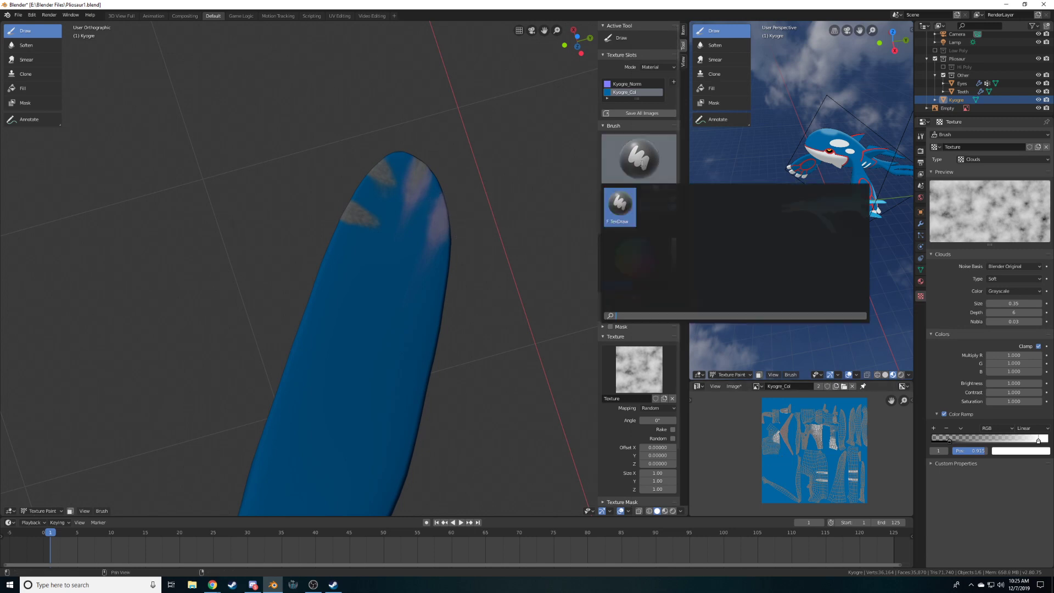
{"action": "left_click", "coordinate": [659, 217]}
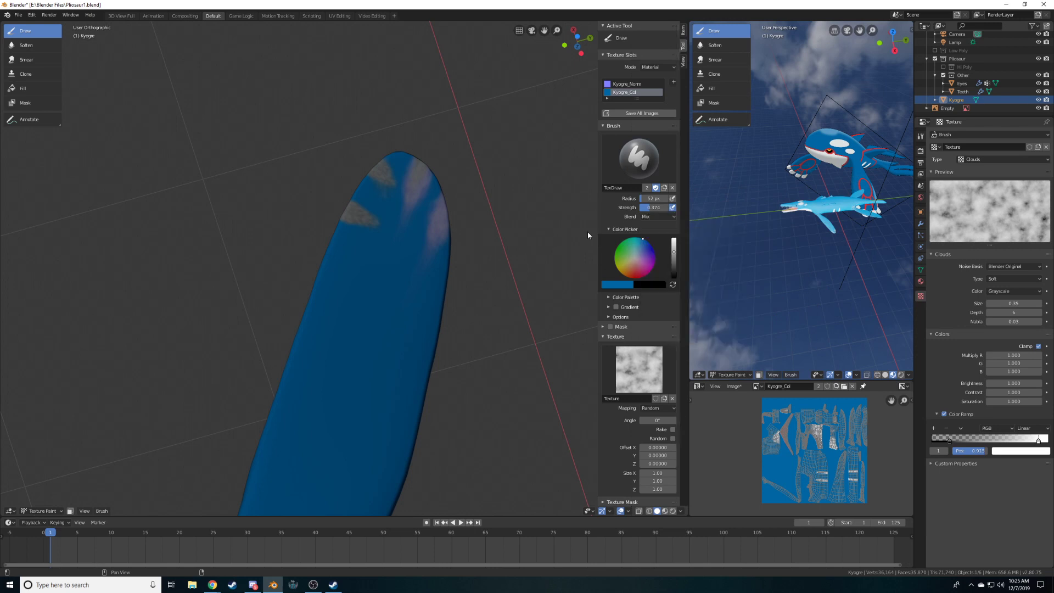
Paint blue over the stray streaks below the claw spots with an untextured 30 px brush at strength 1.000
{"action": "key", "text": "f"}
{"action": "left_click_drag", "start_coordinate": [395, 212], "coordinate": [418, 226]}
{"action": "left_click_drag", "start_coordinate": [654, 207], "coordinate": [678, 207]}
{"action": "left_click", "coordinate": [672, 399]}
{"action": "mouse_move", "coordinate": [408, 217]}
{"action": "left_mouse_down"}
{"action": "mouse_move", "coordinate": [398, 207]}
{"action": "mouse_move", "coordinate": [440, 262]}
{"action": "left_mouse_up"}
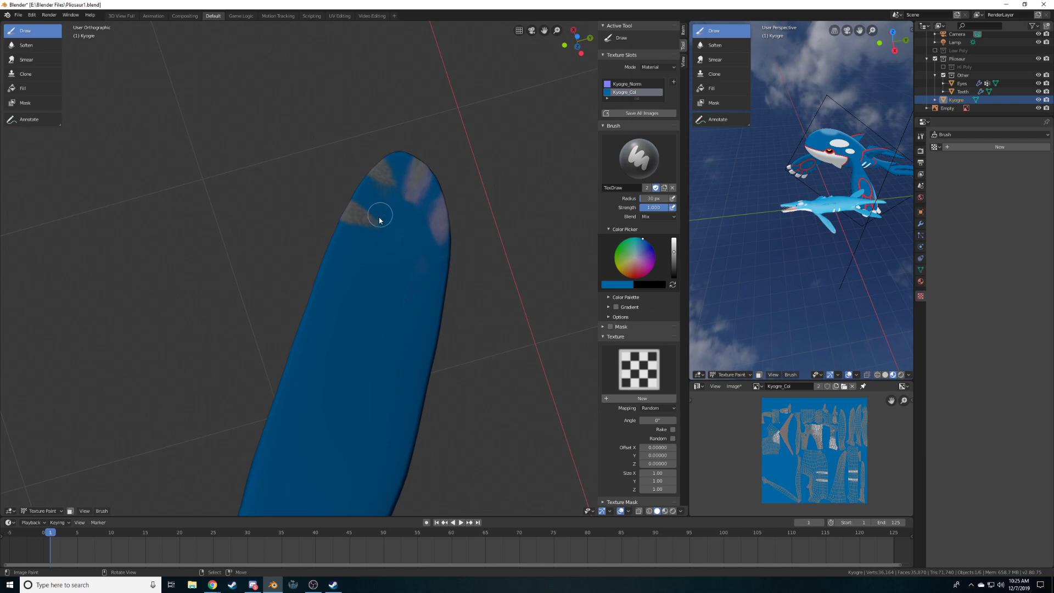
Examine the painted flipper, head and flank markings from several sides and compare them with the Kyogre reference
{"action": "mouse_move", "coordinate": [380, 193]}
{"action": "middle_mouse_down"}
{"action": "mouse_move", "coordinate": [422, 234]}
{"action": "mouse_move", "coordinate": [308, 332]}
{"action": "mouse_move", "coordinate": [341, 273]}
{"action": "mouse_move", "coordinate": [219, 282]}
{"action": "mouse_move", "coordinate": [263, 317]}
{"action": "middle_mouse_up"}
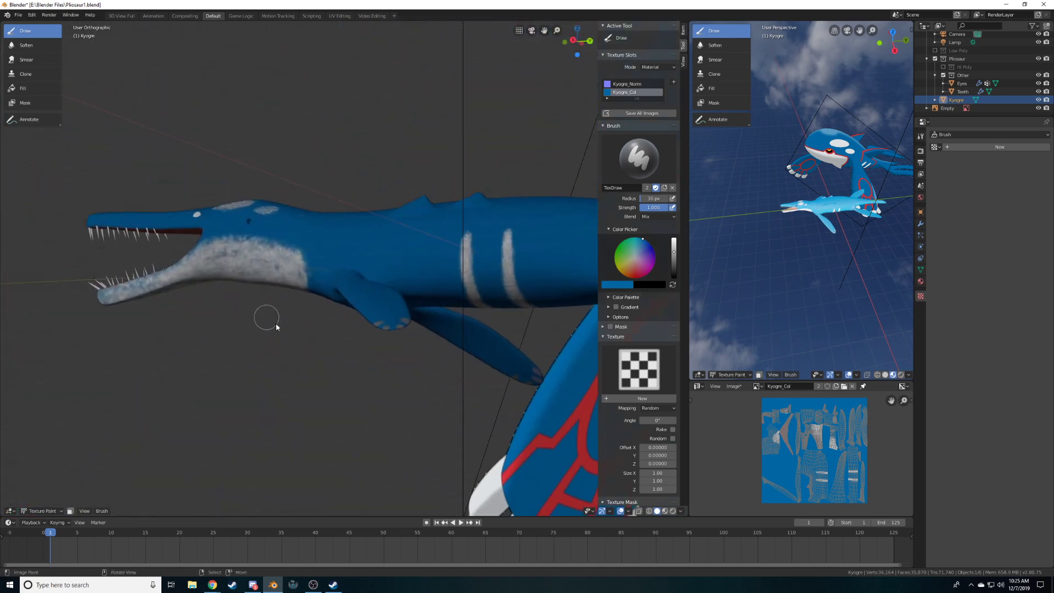
{"action": "scroll", "coordinate": [264, 317], "scroll_direction": "up", "scroll_amount": 3}
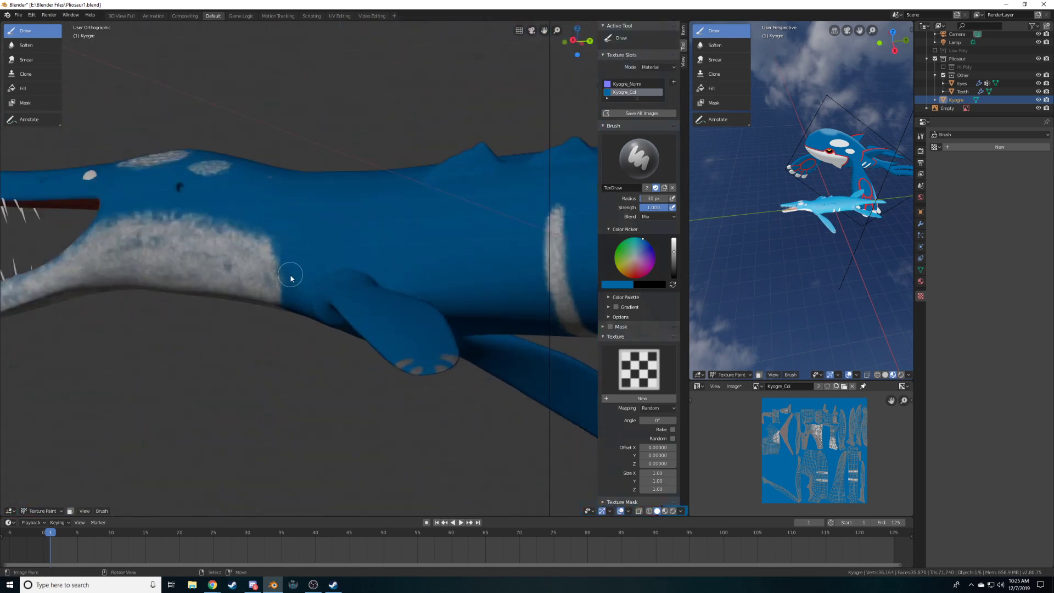
{"action": "middle_click_drag", "start_coordinate": [299, 273], "coordinate": [285, 208]}
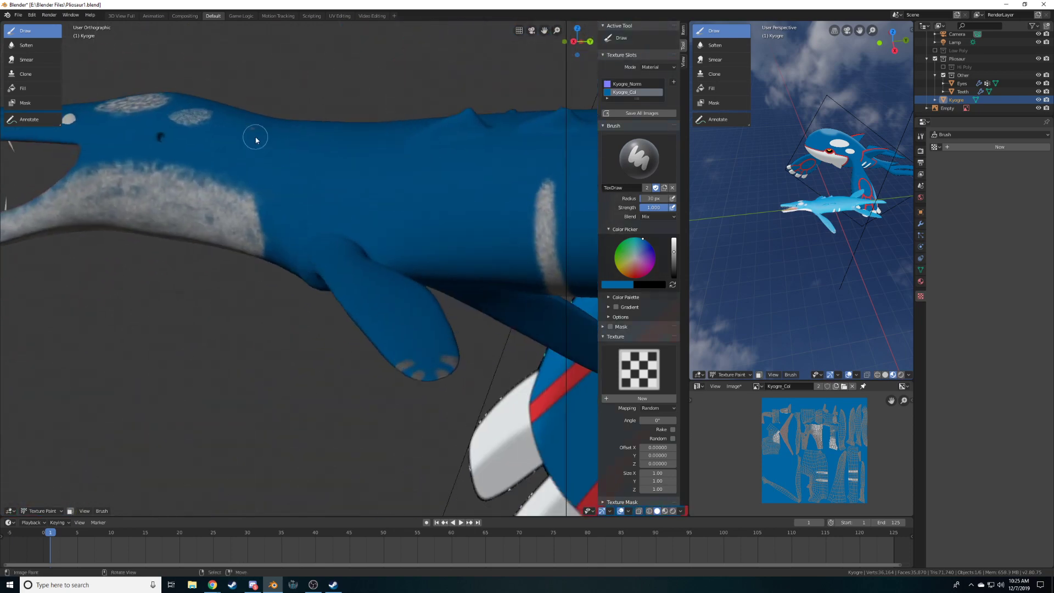
{"action": "middle_click_drag", "start_coordinate": [398, 251], "coordinate": [424, 343]}
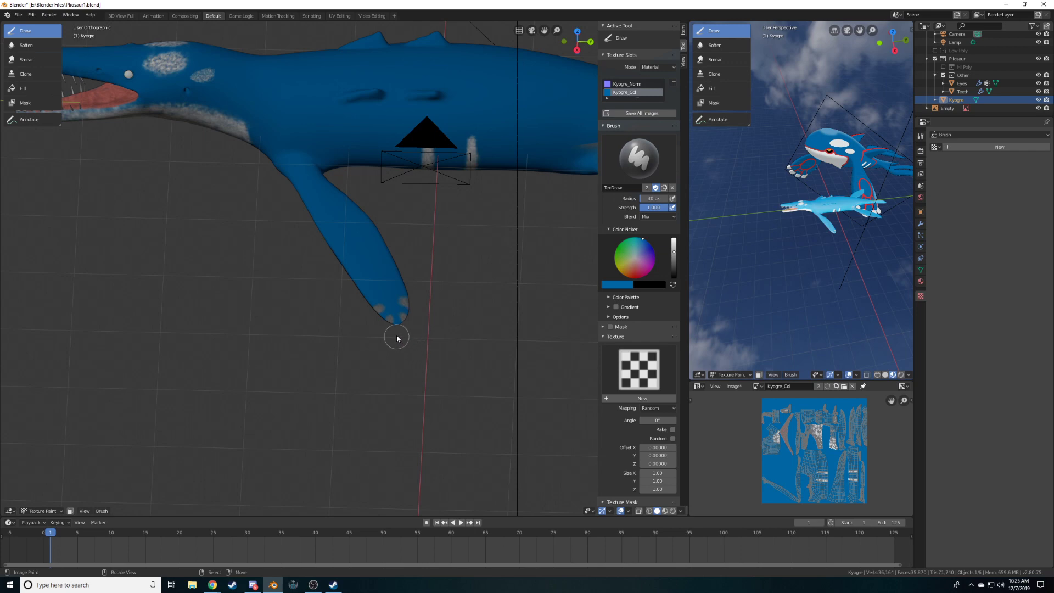
{"action": "scroll", "coordinate": [362, 332], "scroll_direction": "down", "scroll_amount": 5}
{"action": "mouse_move", "coordinate": [366, 331]}
{"action": "middle_mouse_down"}
{"action": "mouse_move", "coordinate": [388, 357]}
{"action": "mouse_move", "coordinate": [370, 426]}
{"action": "mouse_move", "coordinate": [390, 370]}
{"action": "mouse_move", "coordinate": [462, 298]}
{"action": "mouse_move", "coordinate": [483, 295]}
{"action": "mouse_move", "coordinate": [503, 315]}
{"action": "mouse_move", "coordinate": [367, 314]}
{"action": "middle_mouse_up"}
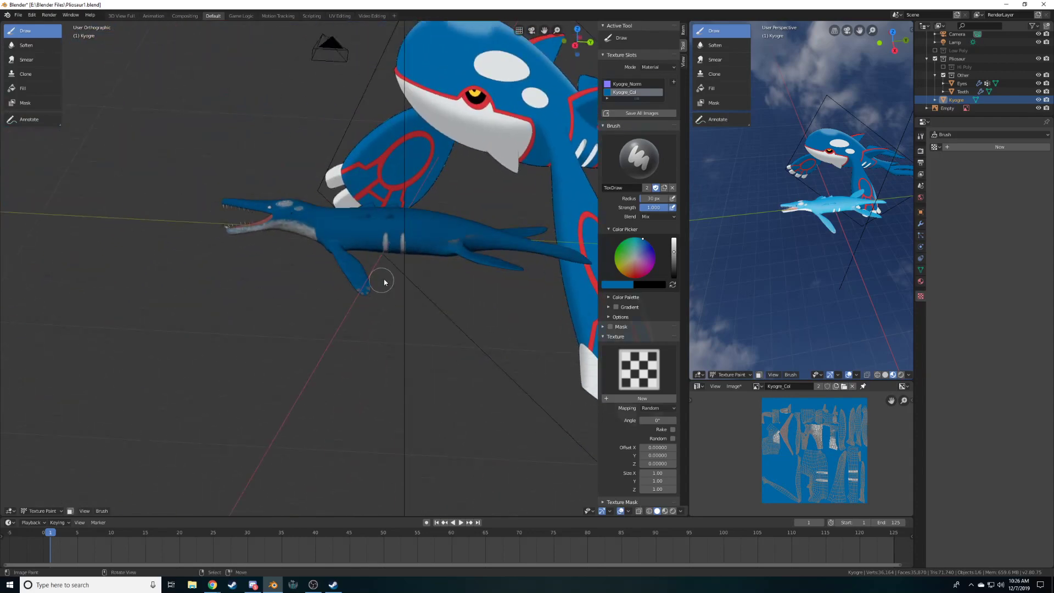
{"action": "middle_click_drag", "start_coordinate": [494, 349], "coordinate": [357, 349]}
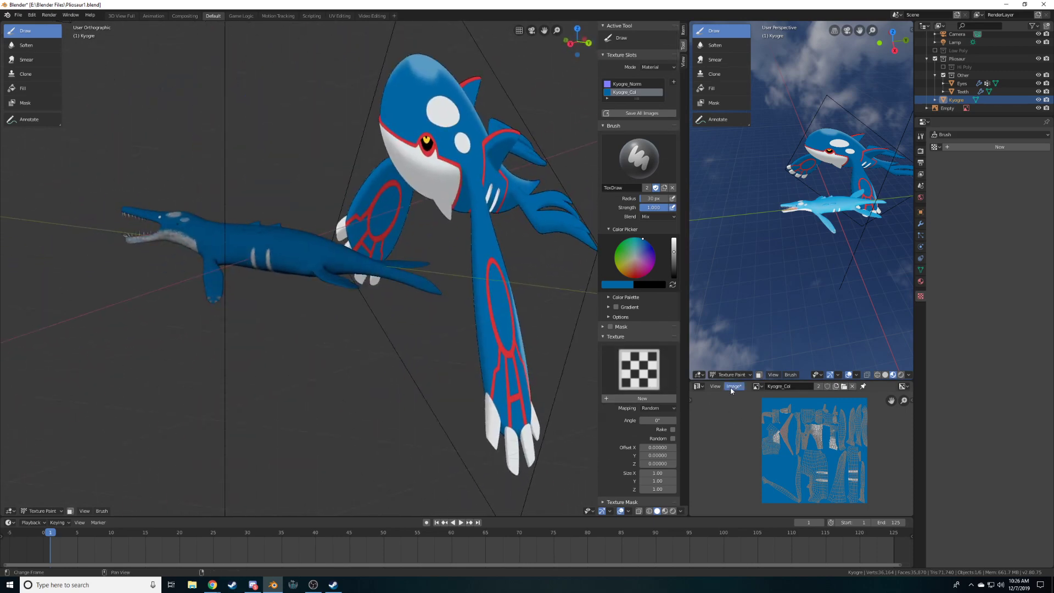
Change the secondary 3D viewport to the Shader Editor and widen its area to show the image texture nodes
{"action": "left_click", "coordinate": [699, 374]}
{"action": "left_click", "coordinate": [719, 329]}
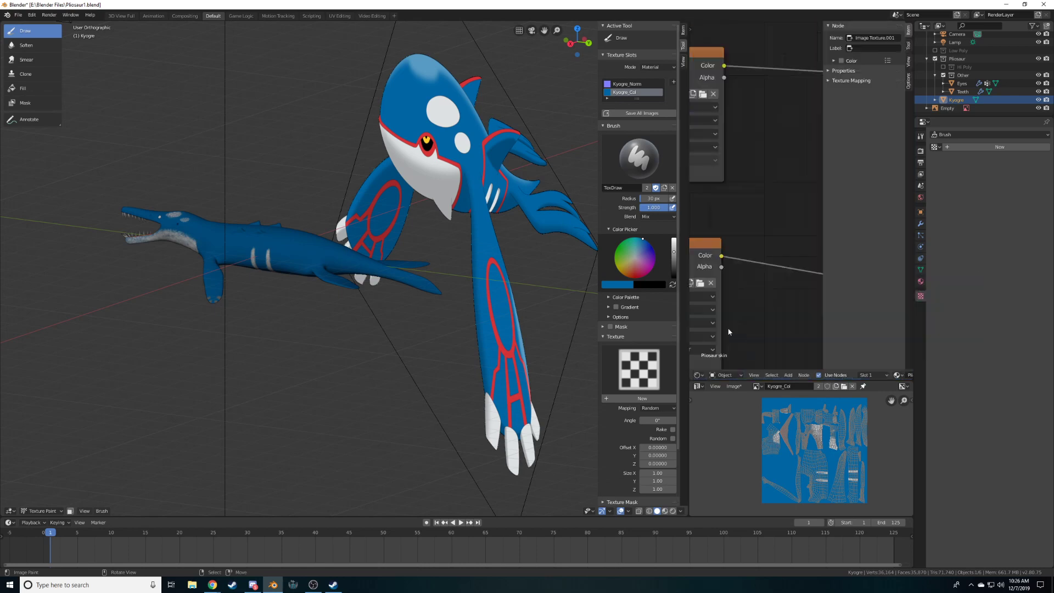
{"action": "left_click_drag", "start_coordinate": [688, 323], "coordinate": [341, 324]}
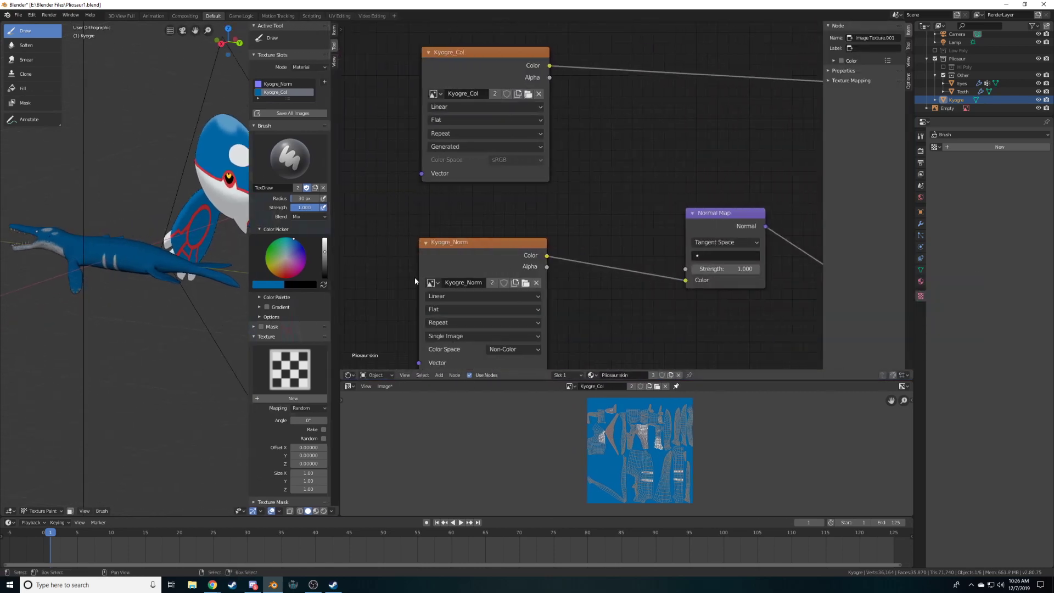
Create a new 2048 × 2048 px image named Kyogre_Emit with a black fill colour
{"action": "left_click", "coordinate": [383, 387]}
{"action": "left_click", "coordinate": [390, 396]}
{"action": "left_click", "coordinate": [426, 387]}
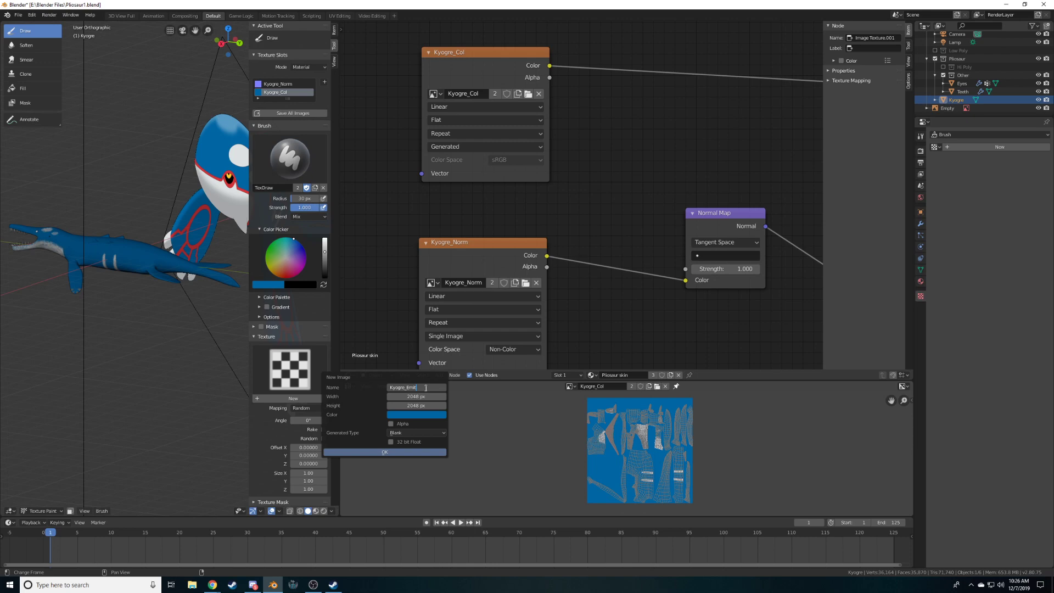
{"action": "left_click", "coordinate": [425, 417]}
{"action": "left_click_drag", "start_coordinate": [456, 347], "coordinate": [460, 362]}
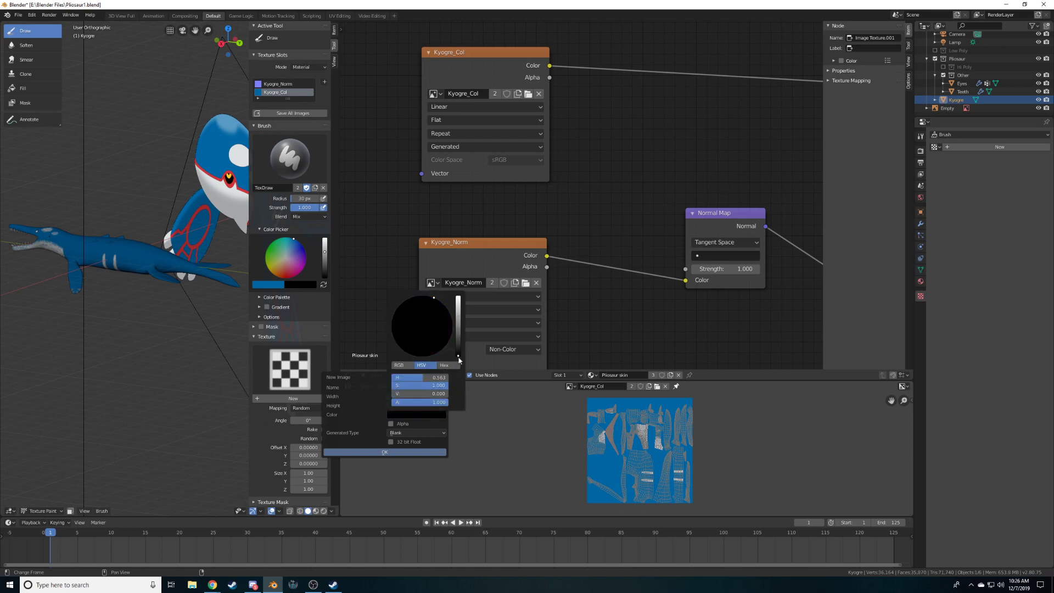
{"action": "left_click", "coordinate": [433, 450]}
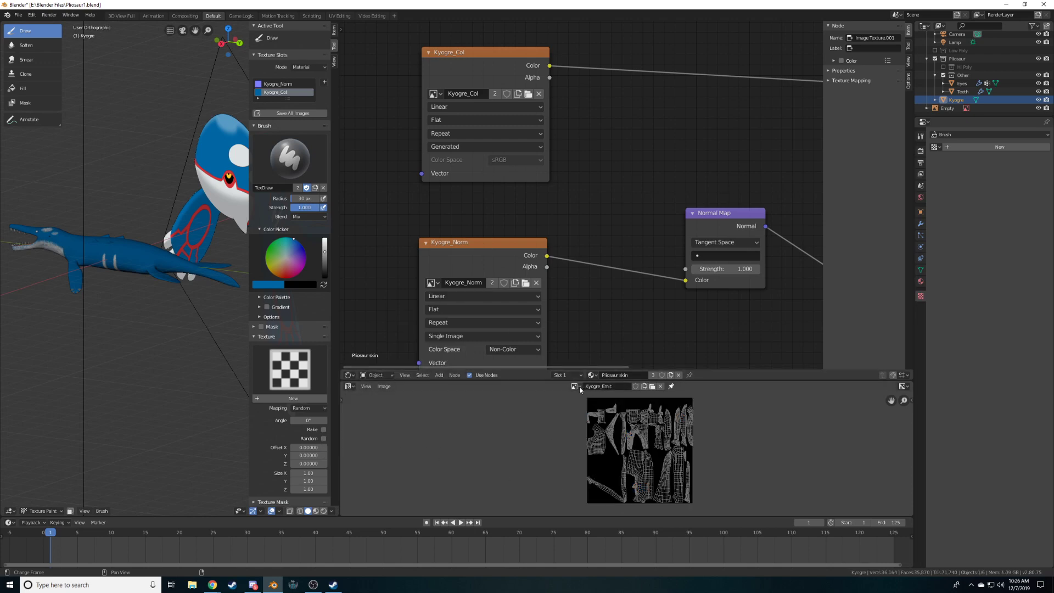
Display the Kyogre_Col image in the image editor and save it as Kyogre_Col.png in the Kyogre_Textures folder
{"action": "left_click", "coordinate": [579, 387]}
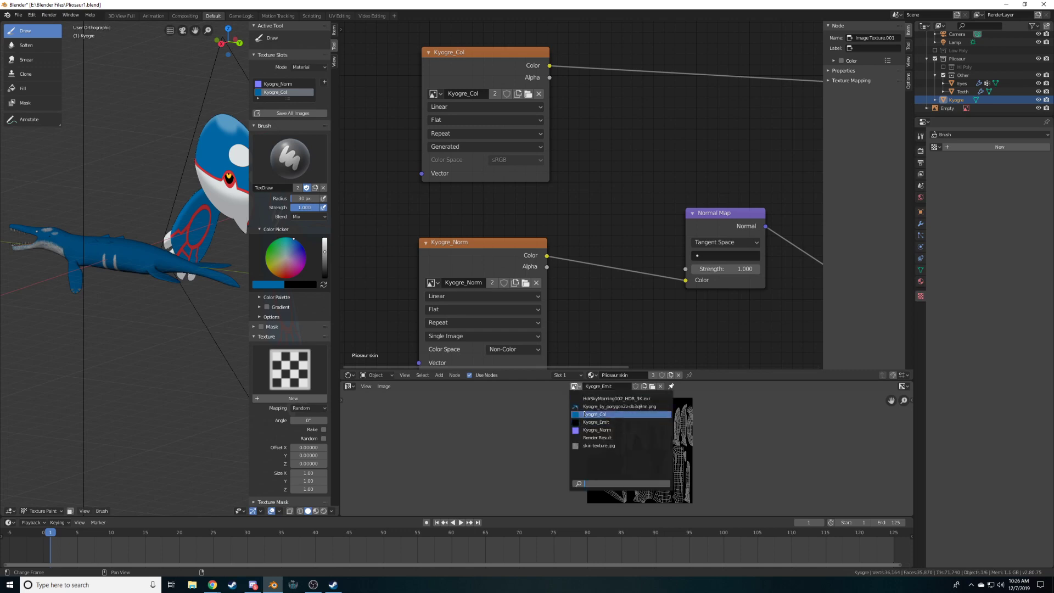
{"action": "left_click", "coordinate": [593, 416]}
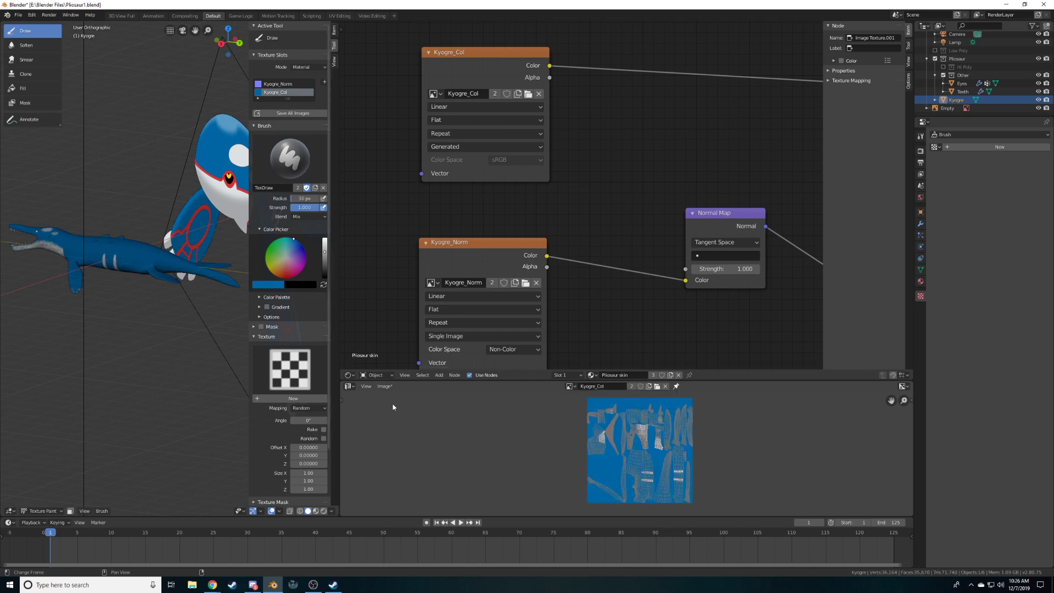
{"action": "left_click", "coordinate": [384, 386]}
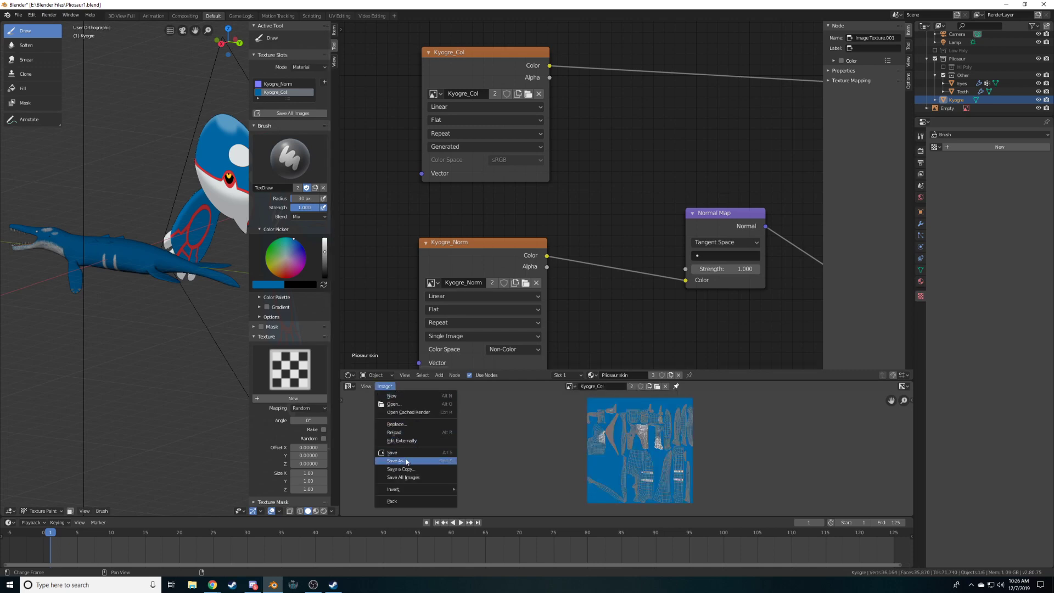
{"action": "left_click", "coordinate": [407, 461]}
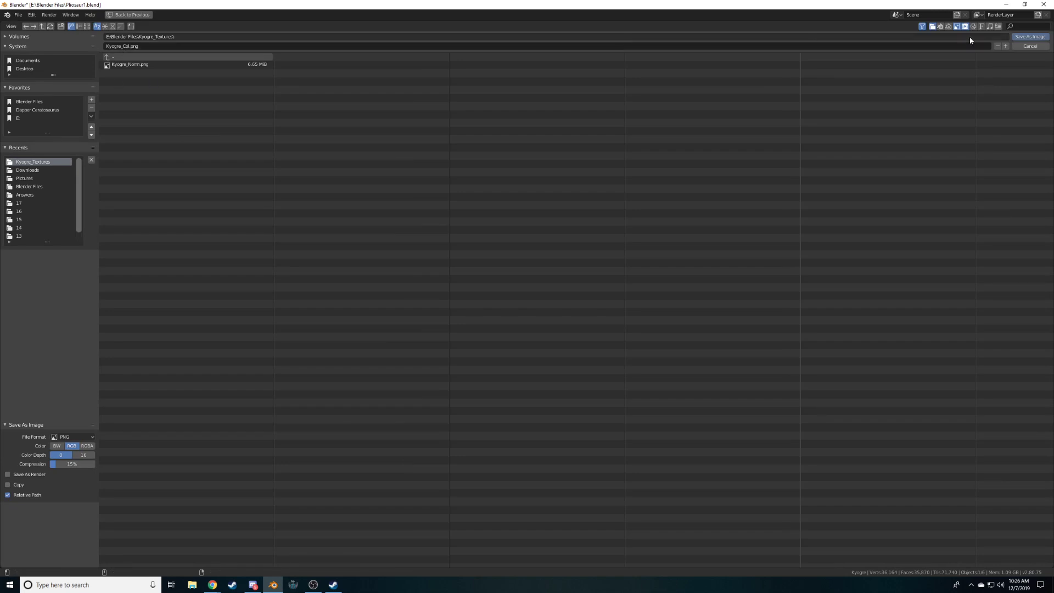
{"action": "left_click", "coordinate": [1029, 35]}
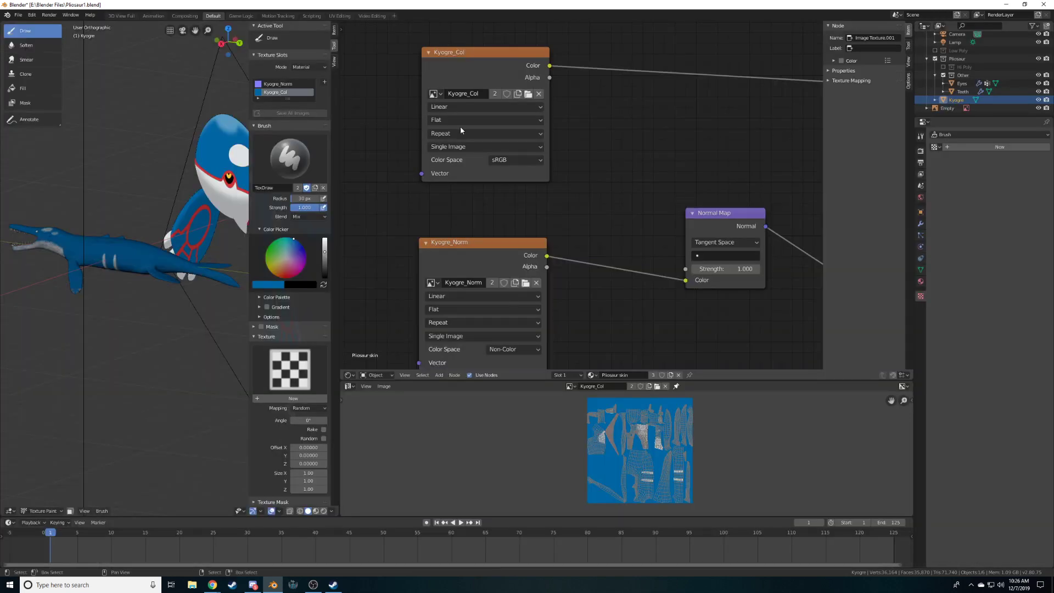
Load the saved Kyogre_Col.png into the base-colour image texture node and save the Blender file
{"action": "left_click", "coordinate": [526, 94]}
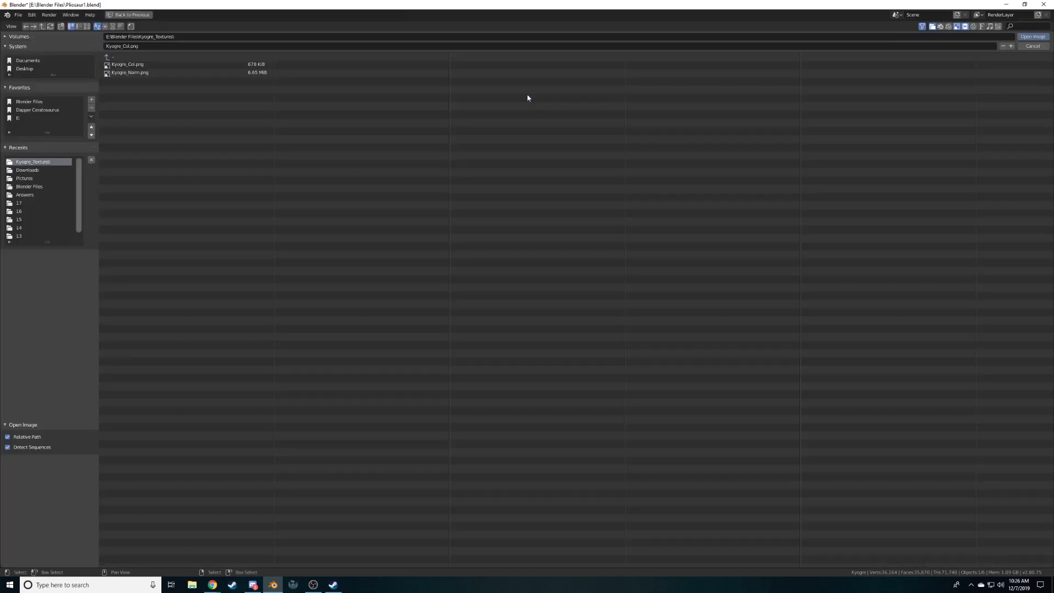
{"action": "left_click", "coordinate": [159, 65]}
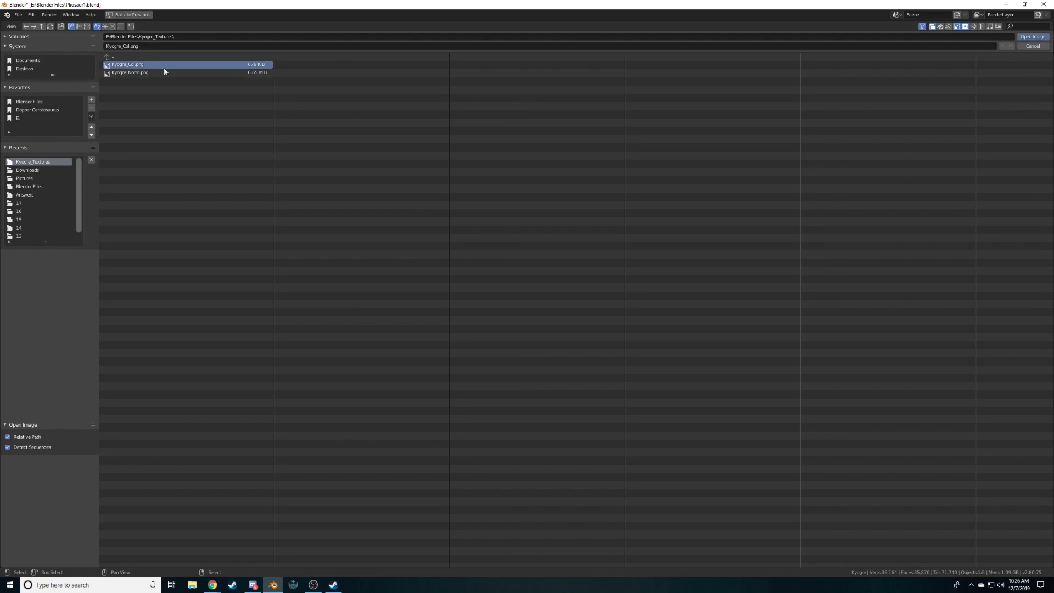
{"action": "left_click", "coordinate": [1022, 37]}
{"action": "key", "text": "ctrl+s"}
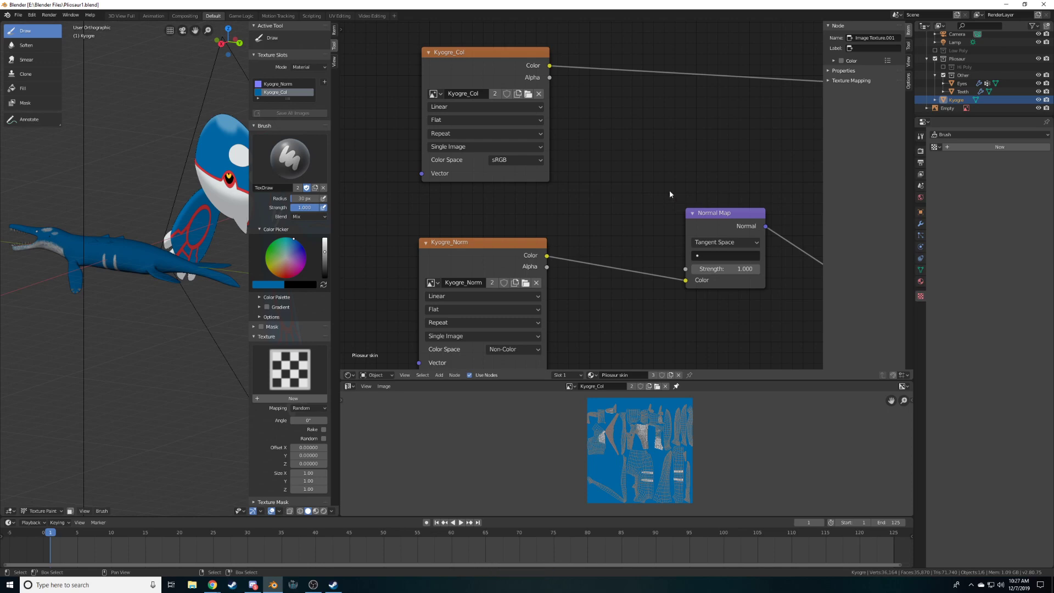
Duplicate the Kyogre_Norm image node above the others, assign it the Kyogre_Emit image, and shift the Material Output away from the Principled BSDF
{"action": "scroll", "coordinate": [527, 307], "scroll_direction": "down", "scroll_amount": 3}
{"action": "left_click", "coordinate": [490, 305]}
{"action": "key", "text": "shift+d"}
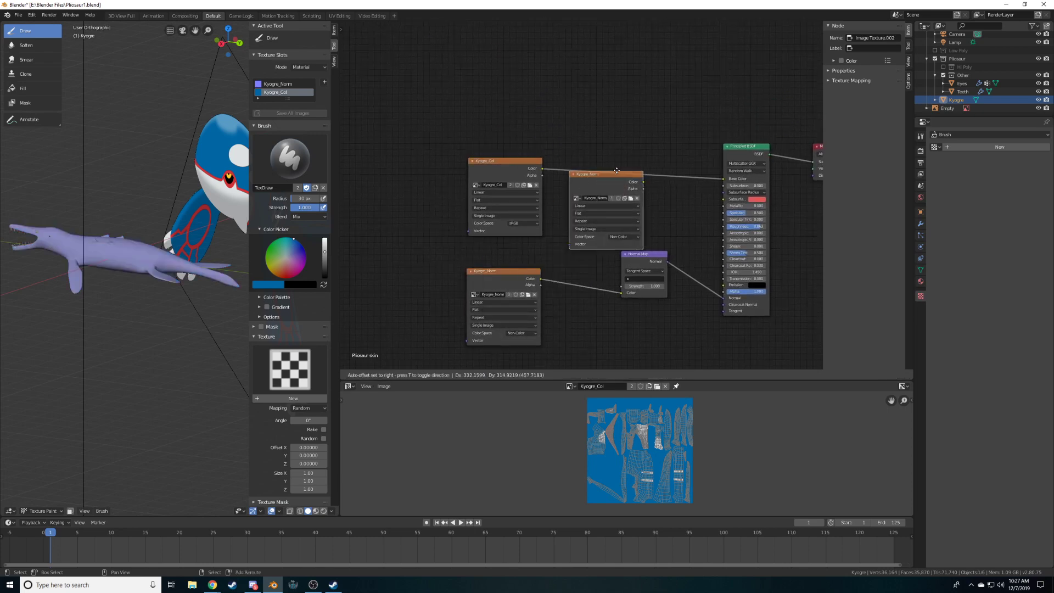
{"action": "left_click", "coordinate": [546, 81]}
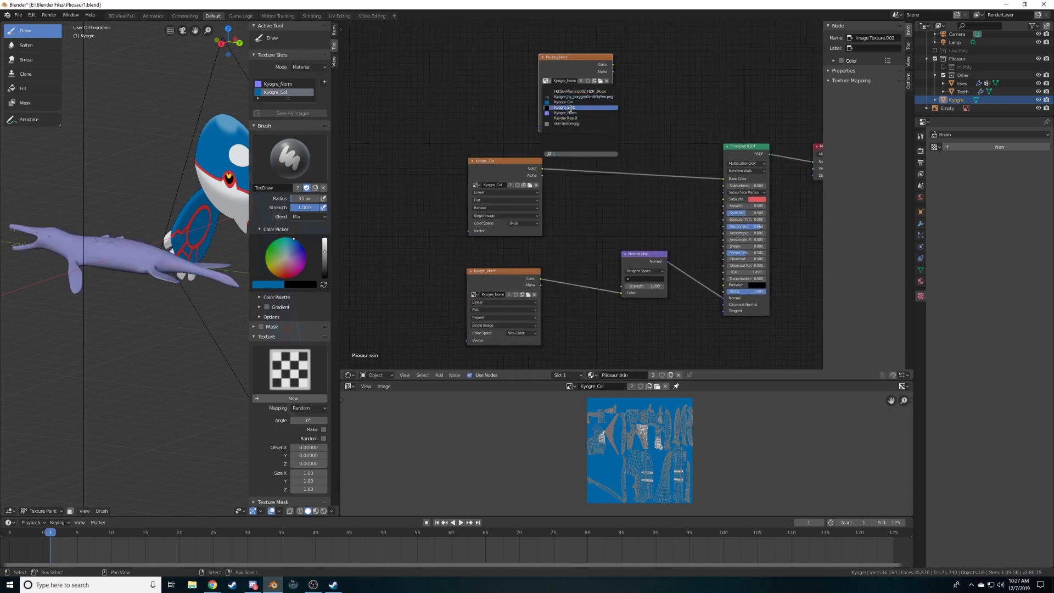
{"action": "left_click", "coordinate": [585, 83]}
{"action": "left_click_drag", "start_coordinate": [571, 66], "coordinate": [627, 47]}
{"action": "middle_click_drag", "start_coordinate": [731, 94], "coordinate": [515, 134]}
{"action": "left_click_drag", "start_coordinate": [606, 187], "coordinate": [684, 164]}
{"action": "key", "text": "shift+a"}
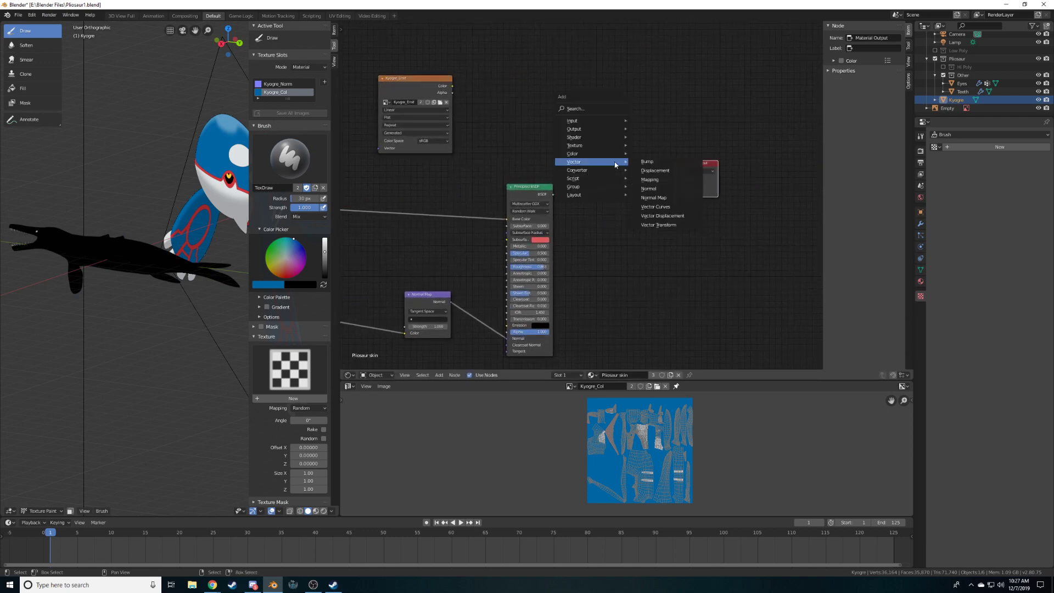
{"action": "mouse_move", "coordinate": [602, 140]}
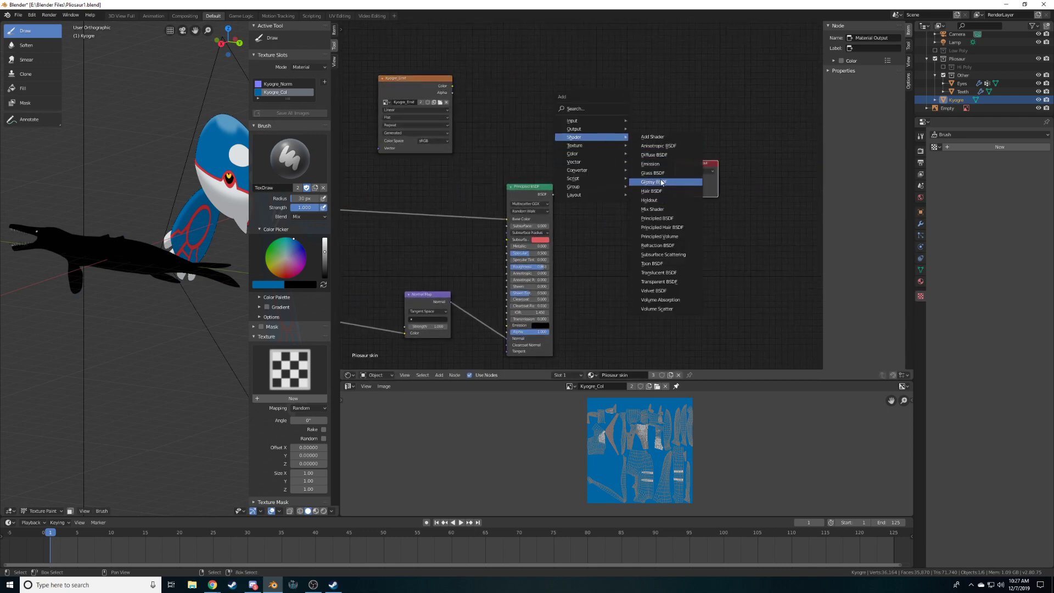
{"action": "left_click", "coordinate": [652, 164]}
{"action": "left_click", "coordinate": [601, 177]}
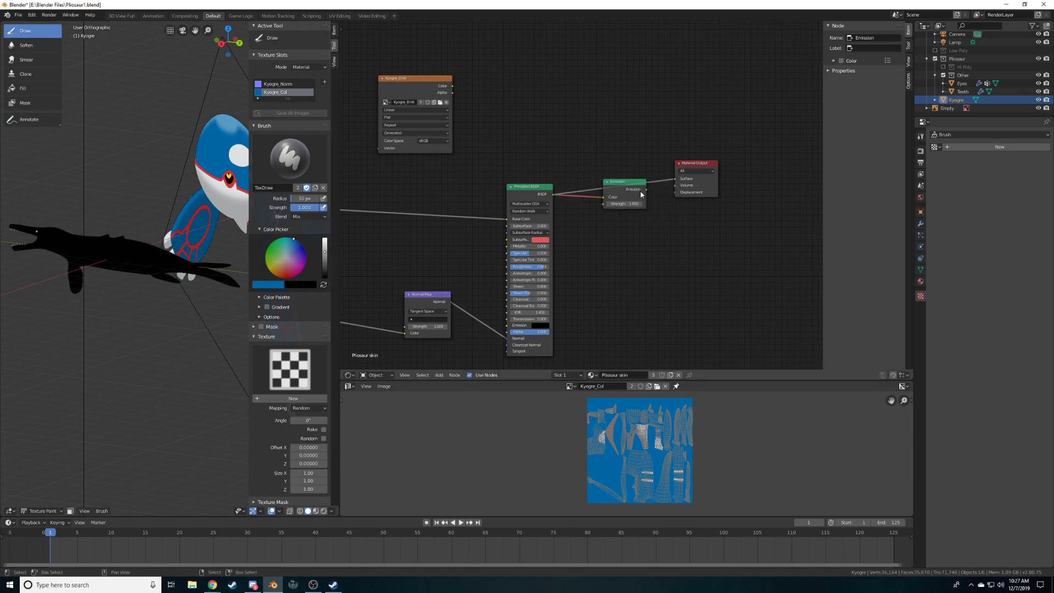
{"action": "key", "text": "ctrl+x"}
Insert an Add Shader node on the link between the Principled BSDF and the Material Output
{"action": "key", "text": "shift+a"}
{"action": "mouse_move", "coordinate": [636, 195]}
{"action": "left_click", "coordinate": [680, 193]}
{"action": "left_click", "coordinate": [591, 159]}
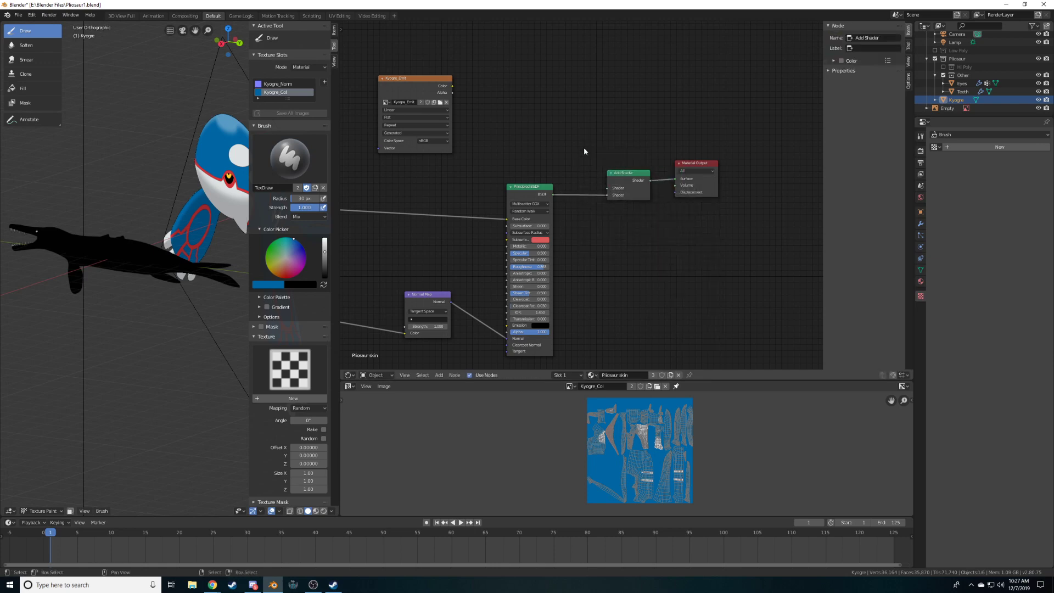
Add an Emission node above the Principled BSDF and connect it to the free input of the Add Shader
{"action": "key", "text": "shift+a"}
{"action": "mouse_move", "coordinate": [484, 113]}
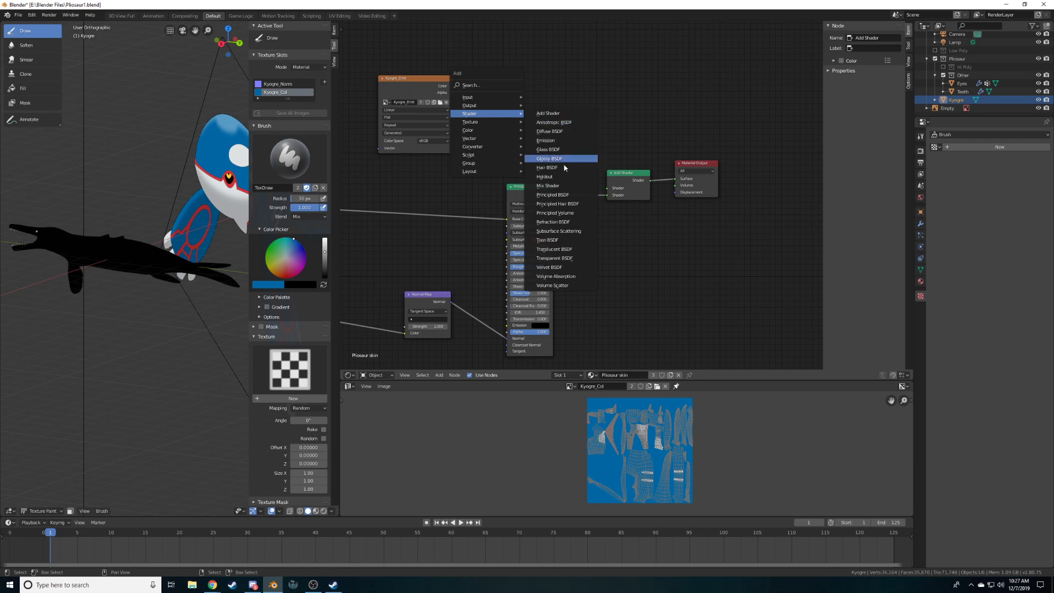
{"action": "left_click", "coordinate": [546, 141]}
{"action": "left_click", "coordinate": [537, 145]}
{"action": "left_click_drag", "start_coordinate": [558, 147], "coordinate": [608, 189]}
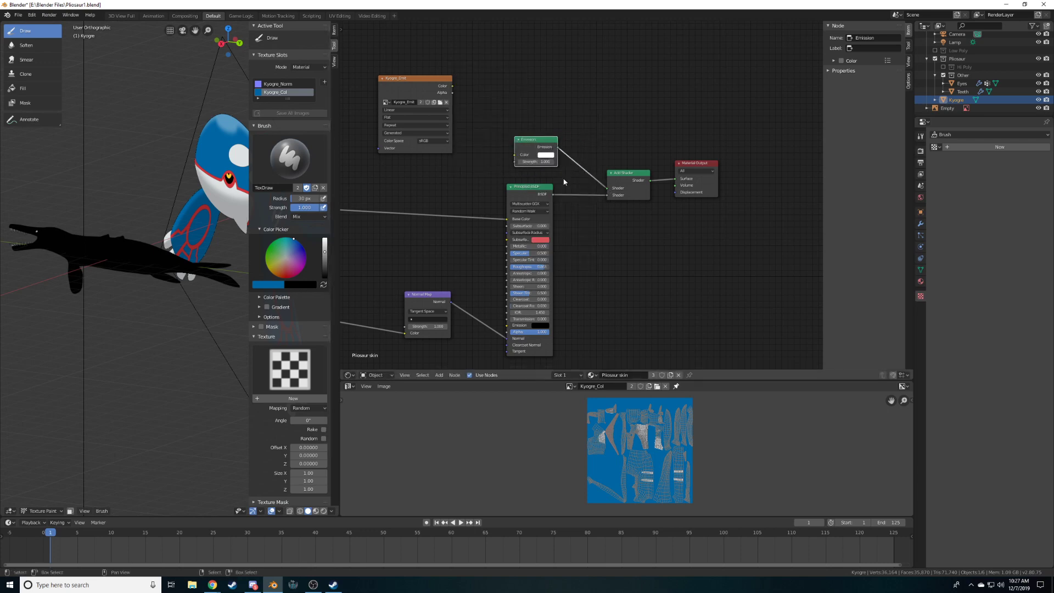
Preview the material in the 3D viewport with LookDev shading and set the Emission node's colour to red
{"action": "left_click", "coordinate": [315, 511]}
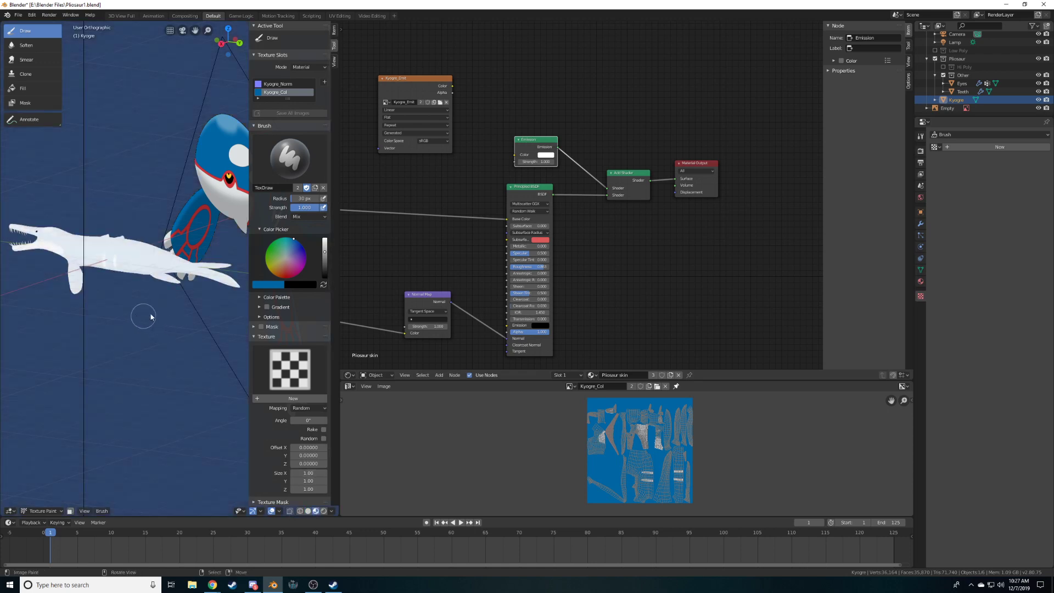
{"action": "left_click", "coordinate": [547, 155]}
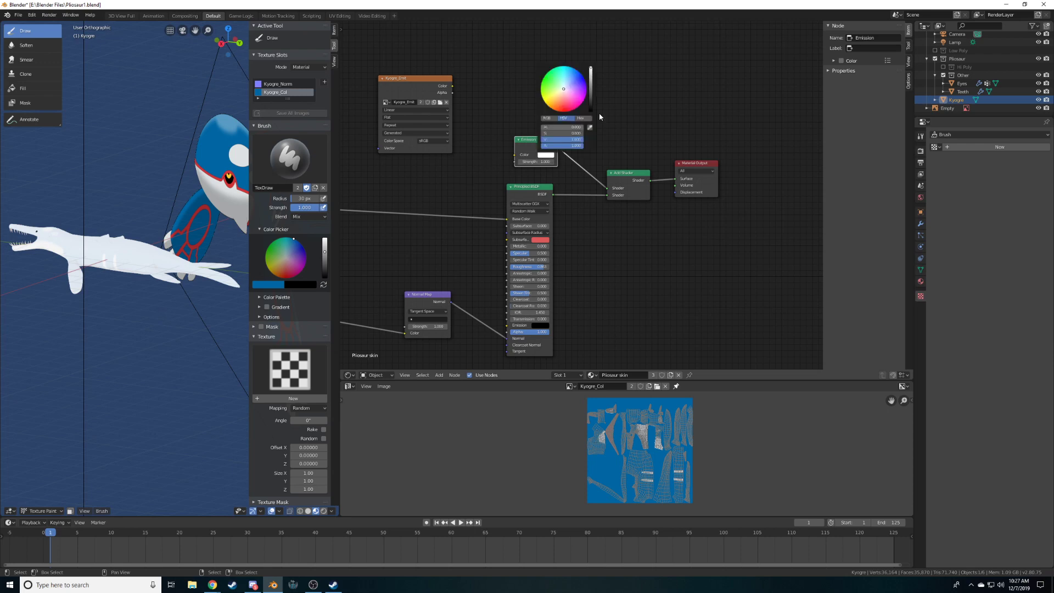
{"action": "left_click", "coordinate": [546, 118]}
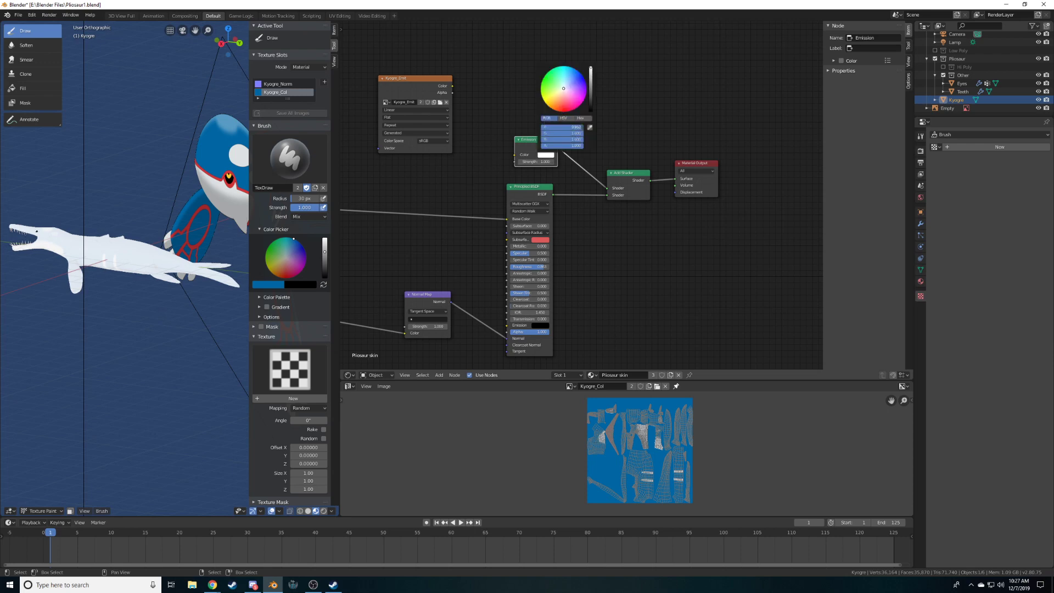
{"action": "left_click_drag", "start_coordinate": [575, 137], "coordinate": [539, 141]}
{"action": "middle_click_drag", "start_coordinate": [111, 287], "coordinate": [186, 332], "text": "shift"}
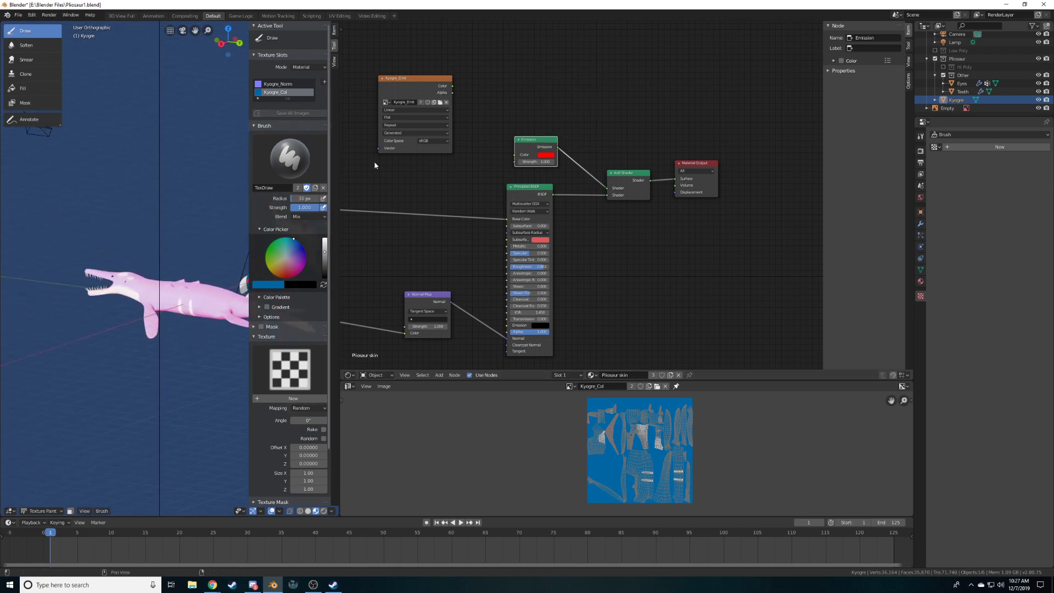
Connect the Kyogre_Emit colour output to the Emission strength and insert a Math node on that link
{"action": "left_click_drag", "start_coordinate": [453, 88], "coordinate": [514, 162]}
{"action": "left_click", "coordinate": [380, 105]}
{"action": "left_click_drag", "start_coordinate": [381, 104], "coordinate": [349, 122]}
{"action": "key", "text": "shift+a"}
{"action": "mouse_move", "coordinate": [439, 134]}
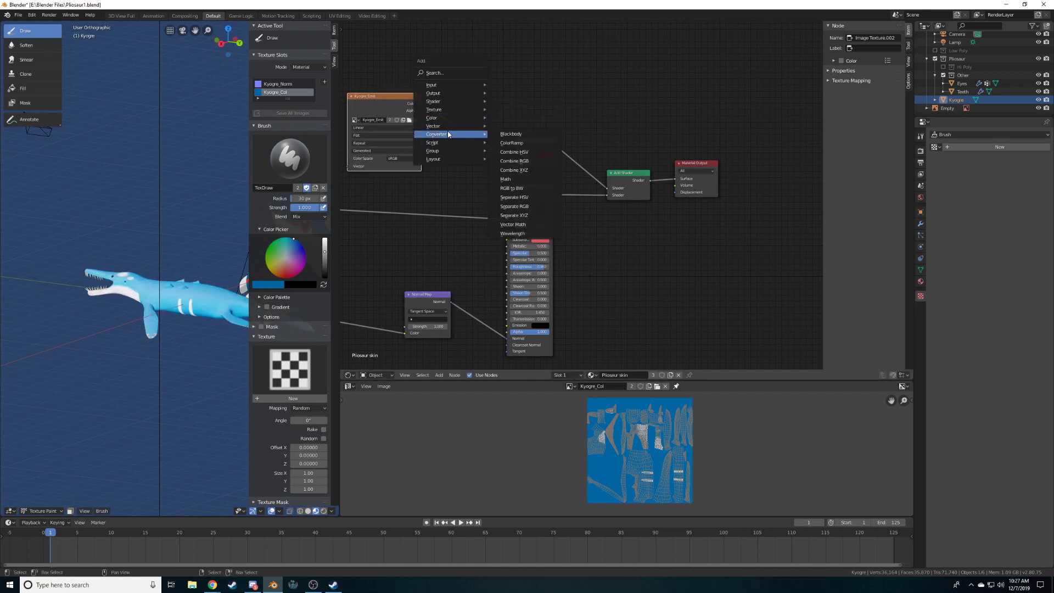
{"action": "left_click", "coordinate": [508, 180]}
{"action": "left_click", "coordinate": [468, 125]}
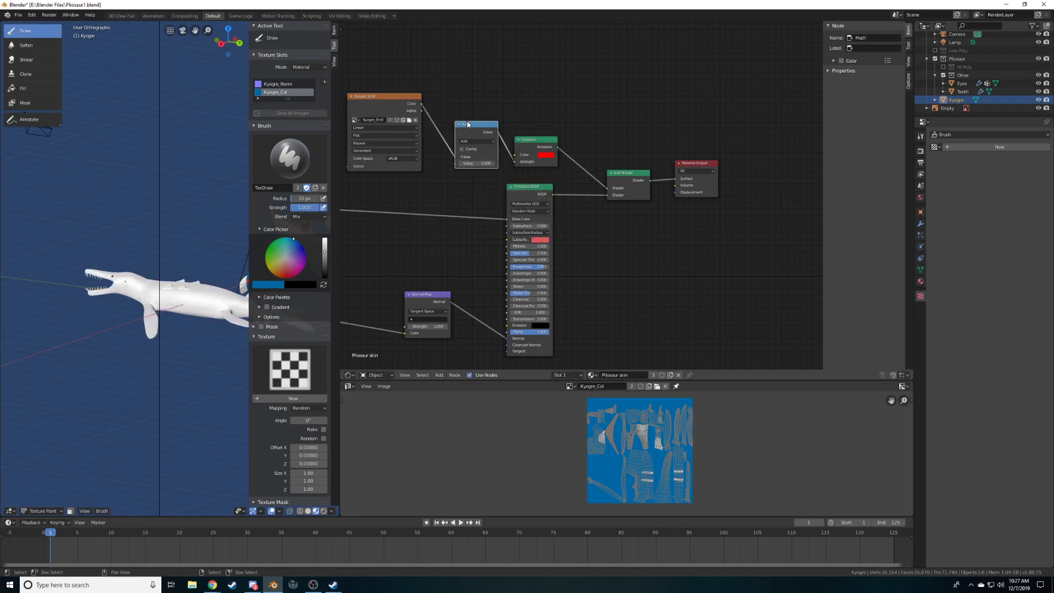
Set the Math node's operation to Multiply with a value of 1
{"action": "left_click", "coordinate": [474, 143]}
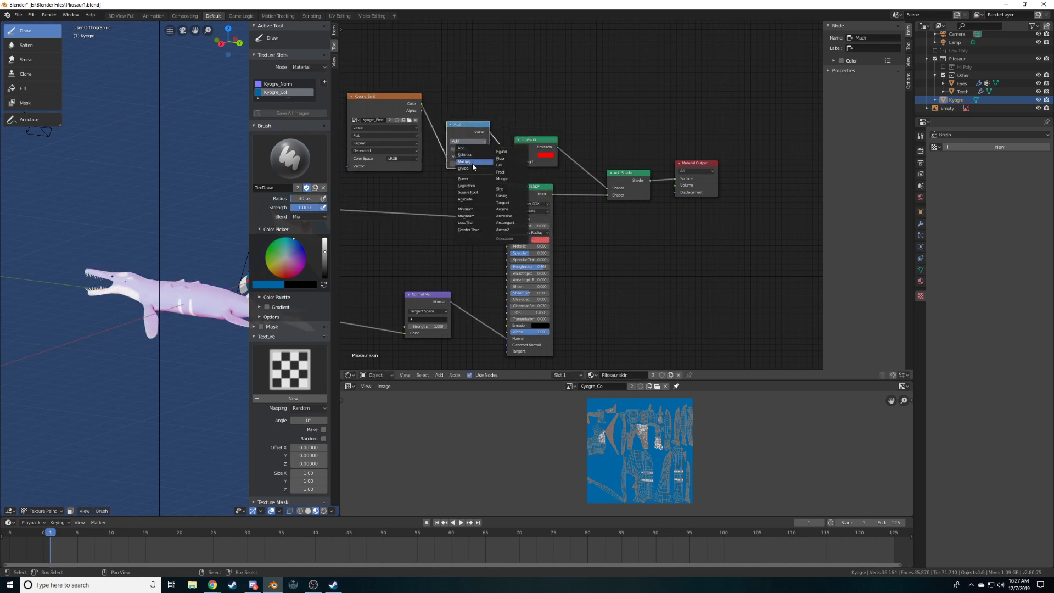
{"action": "left_click", "coordinate": [464, 161]}
{"action": "left_click", "coordinate": [466, 163]}
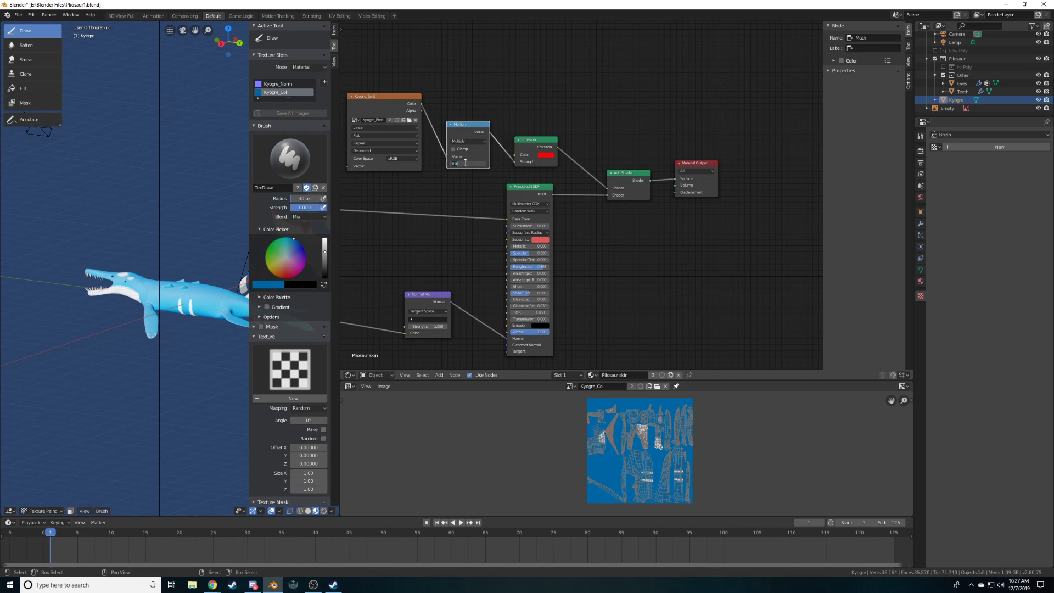
{"action": "type", "text": "1"}
{"action": "key", "text": "Return"}
Hide the 3D viewport's sidebar and display the Kyogre_Emit image in the image editor
{"action": "key", "text": "n"}
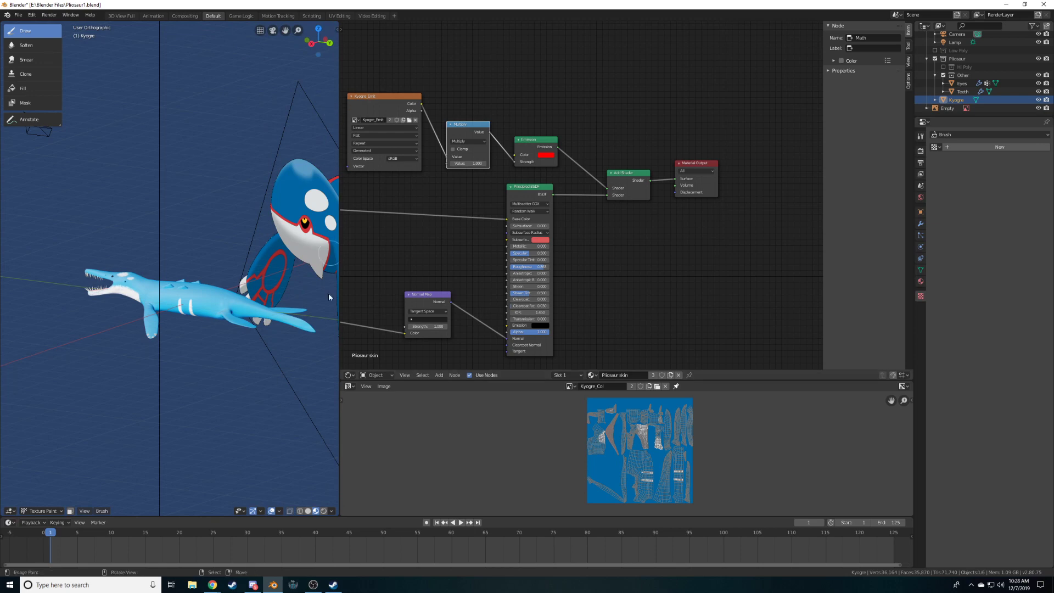
{"action": "middle_click_drag", "start_coordinate": [206, 319], "coordinate": [305, 337], "text": "shift"}
{"action": "middle_click_drag", "start_coordinate": [202, 350], "coordinate": [239, 350]}
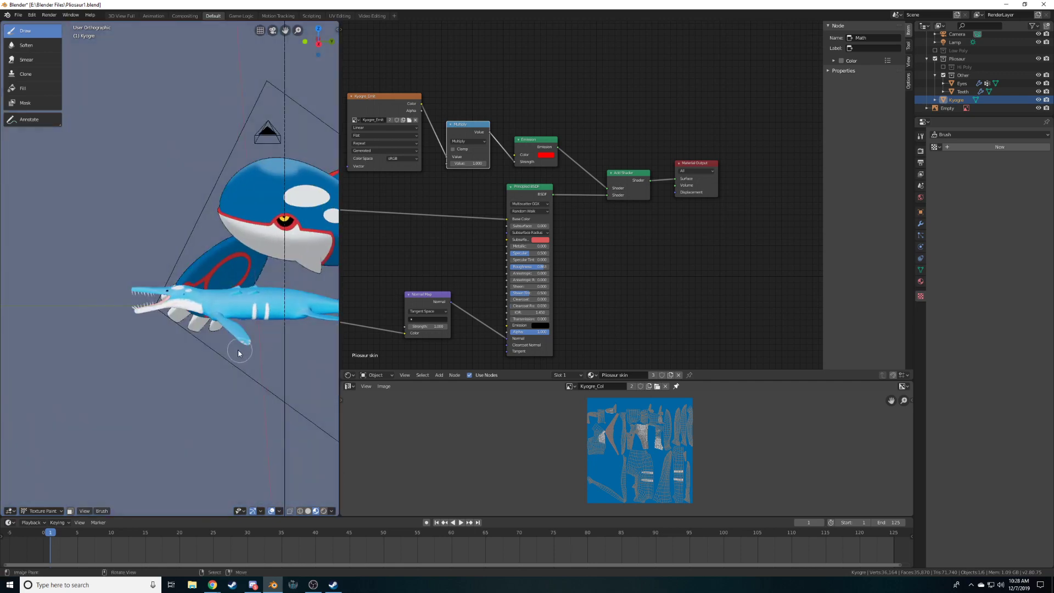
{"action": "left_click", "coordinate": [571, 386]}
{"action": "left_click", "coordinate": [599, 422]}
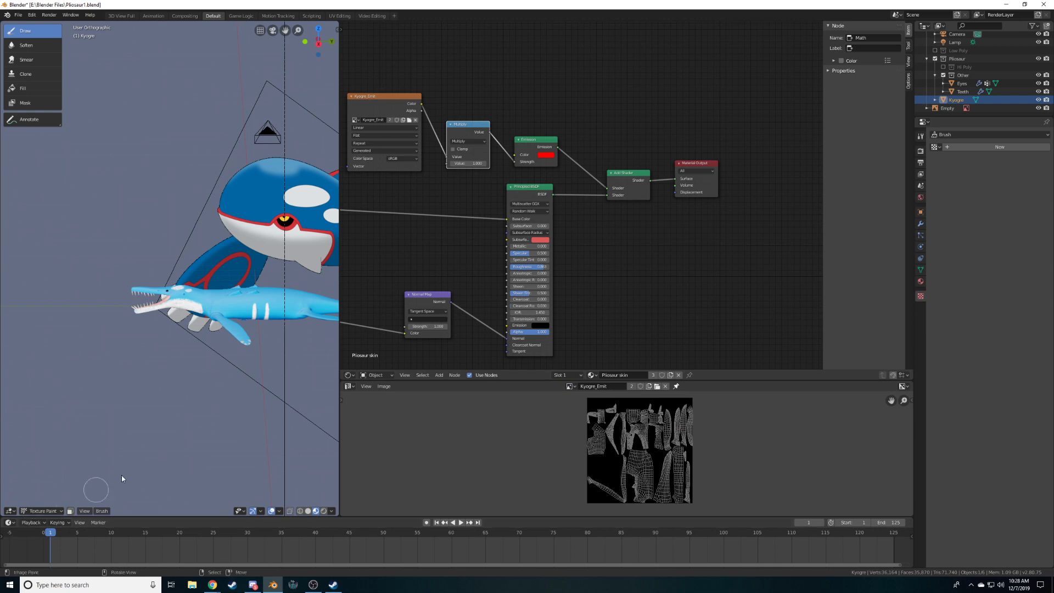
Switch the mesh to Object Mode and back to Texture Paint, and widen the 3D viewport with its sidebar shown
{"action": "left_click", "coordinate": [49, 511]}
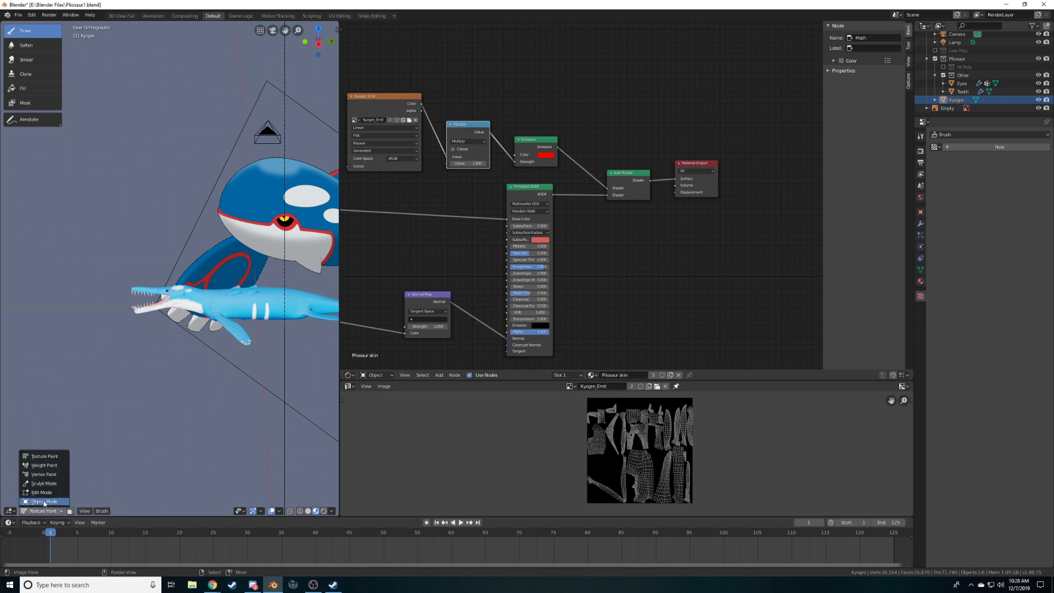
{"action": "left_click", "coordinate": [45, 503]}
{"action": "left_click", "coordinate": [44, 512]}
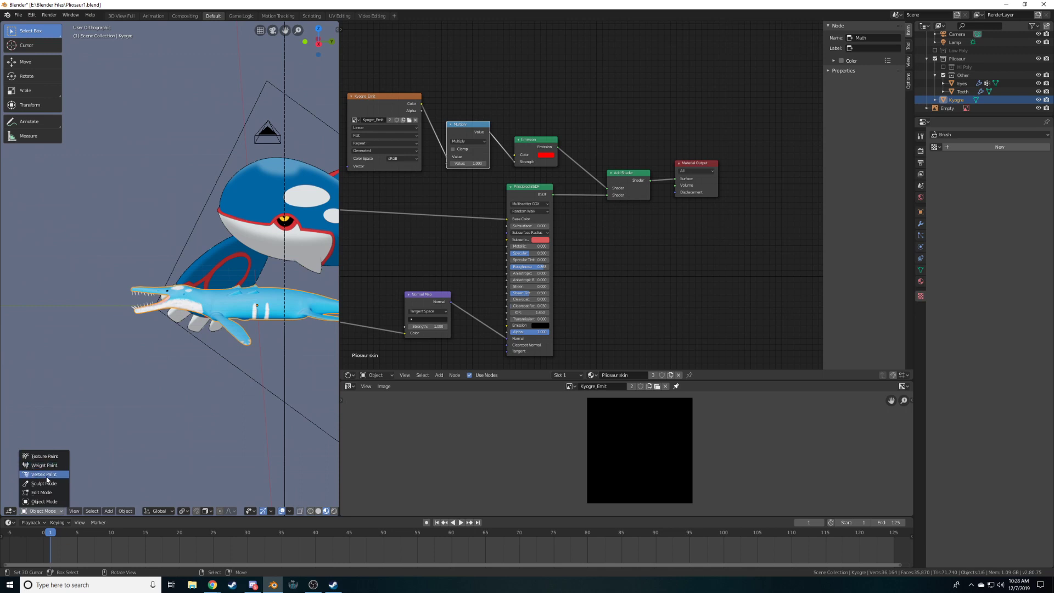
{"action": "left_click", "coordinate": [44, 456]}
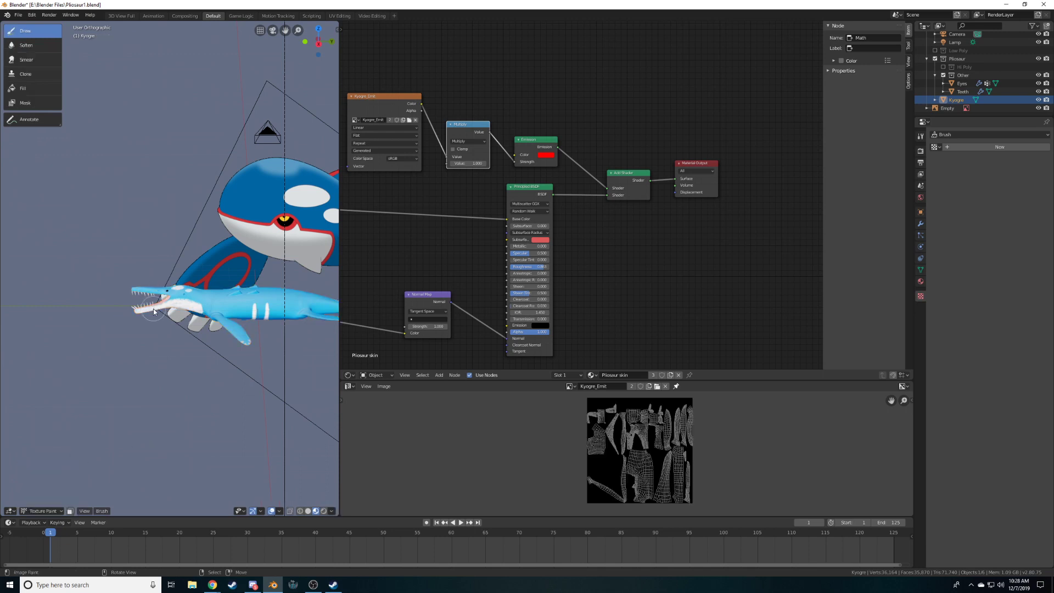
{"action": "key", "text": "n"}
{"action": "left_click_drag", "start_coordinate": [340, 305], "coordinate": [656, 306]}
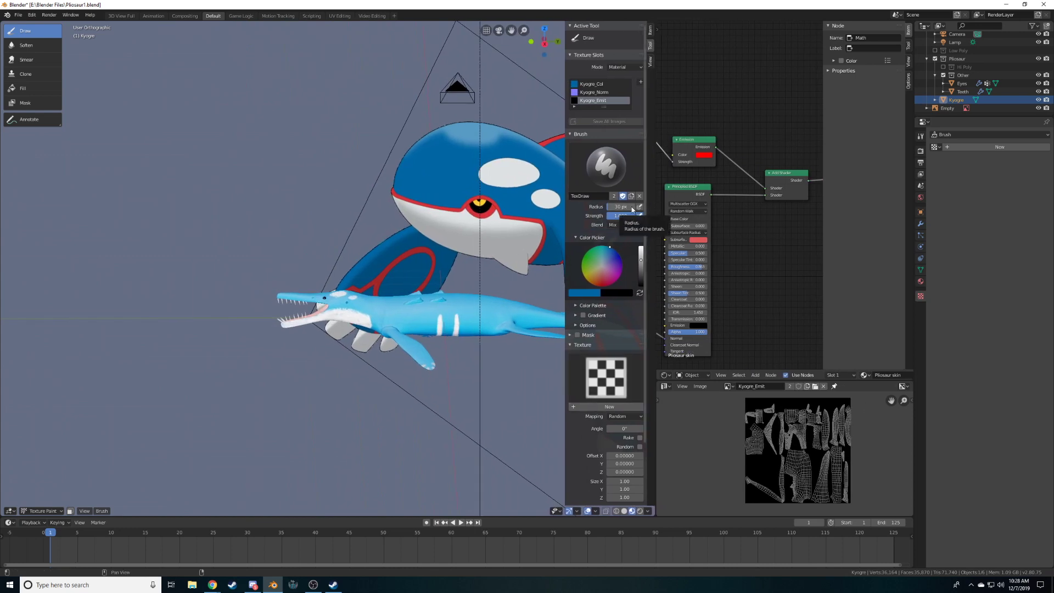
Assign the existing clouds texture to the draw brush and set the brush colour to white
{"action": "left_click", "coordinate": [617, 382]}
{"action": "left_click", "coordinate": [587, 424]}
{"action": "left_click_drag", "start_coordinate": [641, 264], "coordinate": [640, 247]}
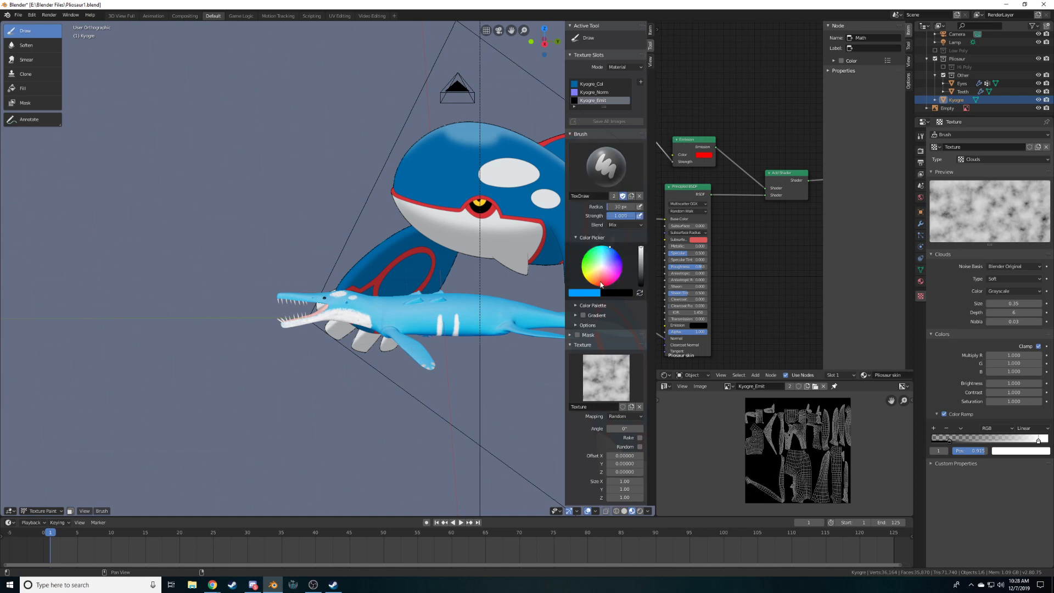
{"action": "left_click_drag", "start_coordinate": [606, 261], "coordinate": [603, 266]}
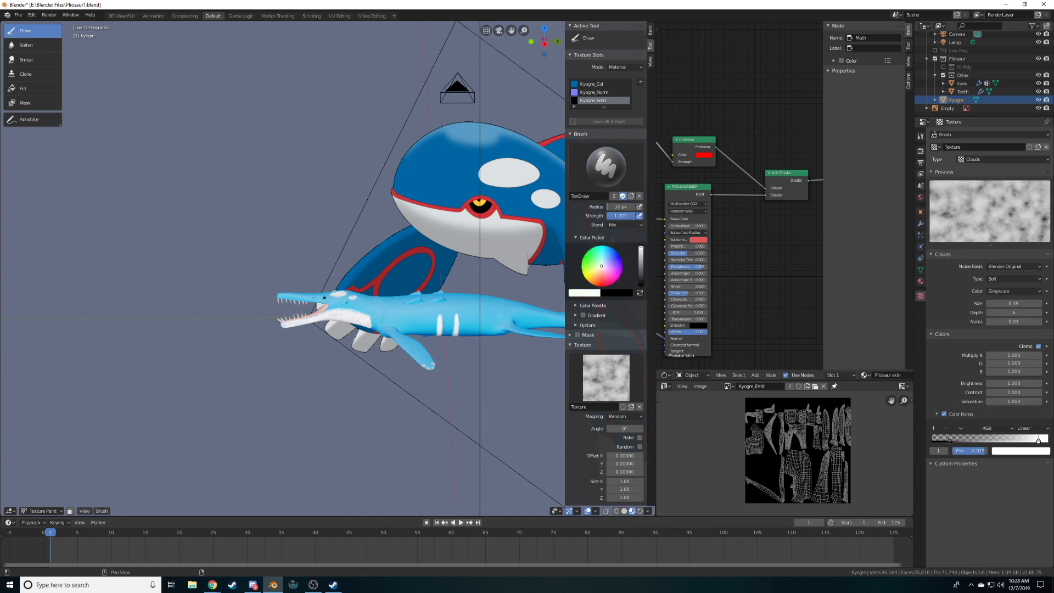
{"action": "left_click", "coordinate": [585, 294]}
{"action": "left_click", "coordinate": [604, 253]}
{"action": "left_click_drag", "start_coordinate": [606, 272], "coordinate": [588, 272]}
Paint a test emission stroke on the neck just above the front flipper
{"action": "scroll", "coordinate": [394, 340], "scroll_direction": "up", "scroll_amount": 3}
{"action": "scroll", "coordinate": [398, 324], "scroll_direction": "up", "scroll_amount": 2}
{"action": "left_click_drag", "start_coordinate": [407, 301], "coordinate": [472, 319]}
{"action": "mouse_move", "coordinate": [433, 420]}
{"action": "middle_mouse_down"}
{"action": "mouse_move", "coordinate": [404, 403]}
{"action": "mouse_move", "coordinate": [450, 422]}
{"action": "mouse_move", "coordinate": [424, 423]}
{"action": "mouse_move", "coordinate": [498, 497]}
{"action": "middle_mouse_up"}
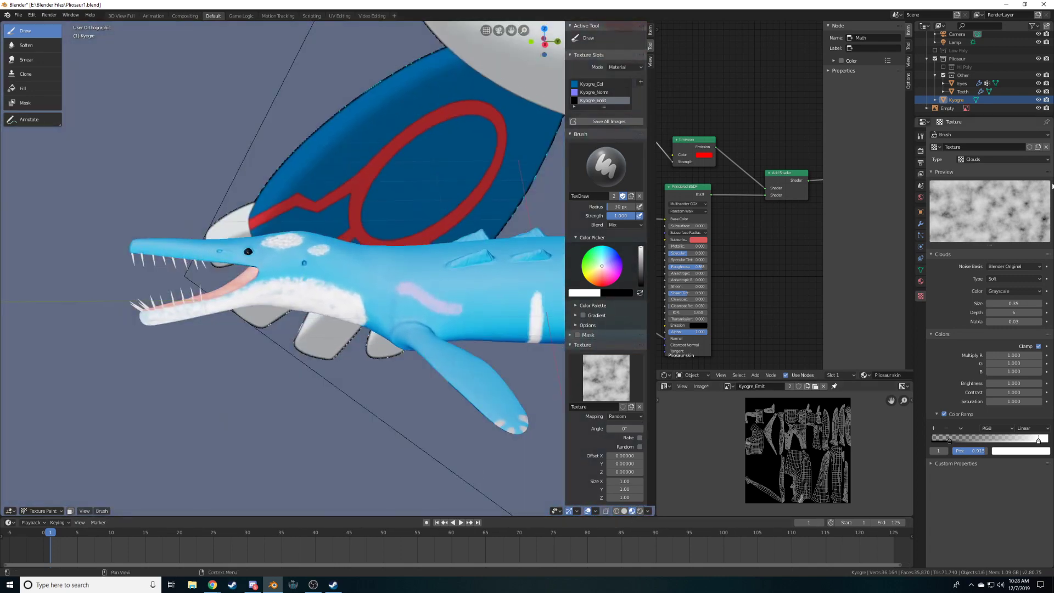
Lower the World background strength to darken the scene, and undo the test emission stroke
{"action": "left_click", "coordinate": [921, 281]}
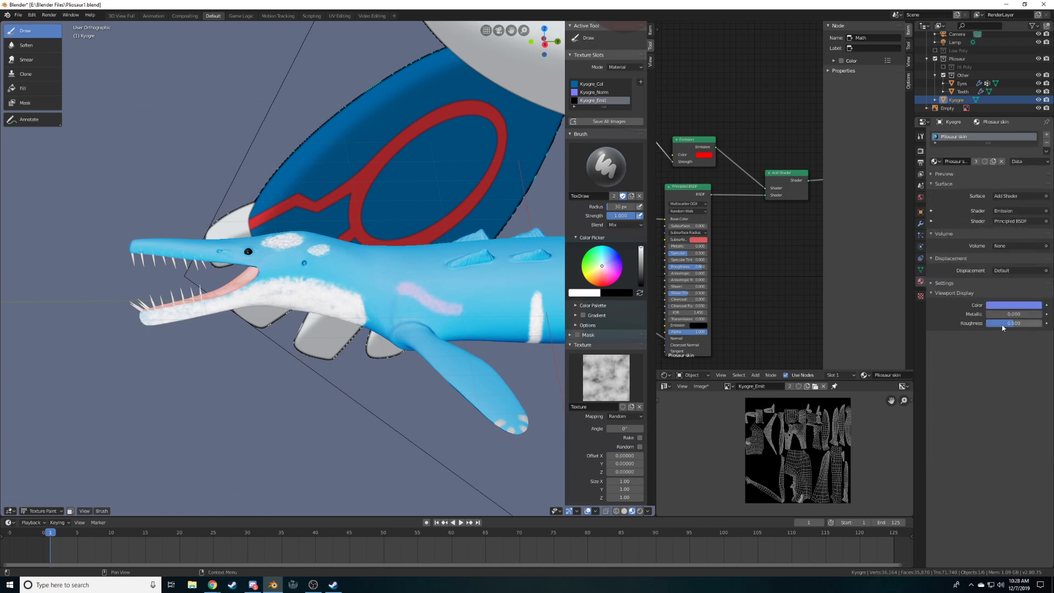
{"action": "left_click", "coordinate": [921, 197]}
{"action": "left_click_drag", "start_coordinate": [1021, 251], "coordinate": [1022, 251]}
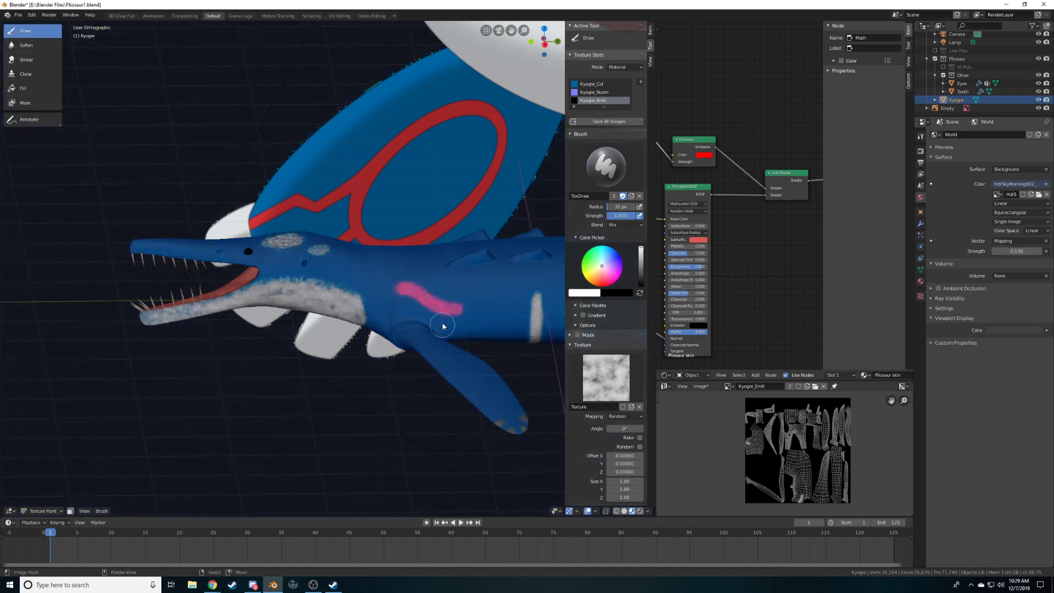
{"action": "key", "text": "ctrl+z"}
Paint a glowing emission line along the upper jaw's edge from the snout to the mouth corner in the right orthographic view
{"action": "mouse_move", "coordinate": [363, 305]}
{"action": "middle_mouse_down"}
{"action": "mouse_move", "coordinate": [380, 292]}
{"action": "mouse_move", "coordinate": [371, 295]}
{"action": "middle_mouse_up"}
{"action": "scroll", "coordinate": [320, 306], "scroll_direction": "up", "scroll_amount": 2}
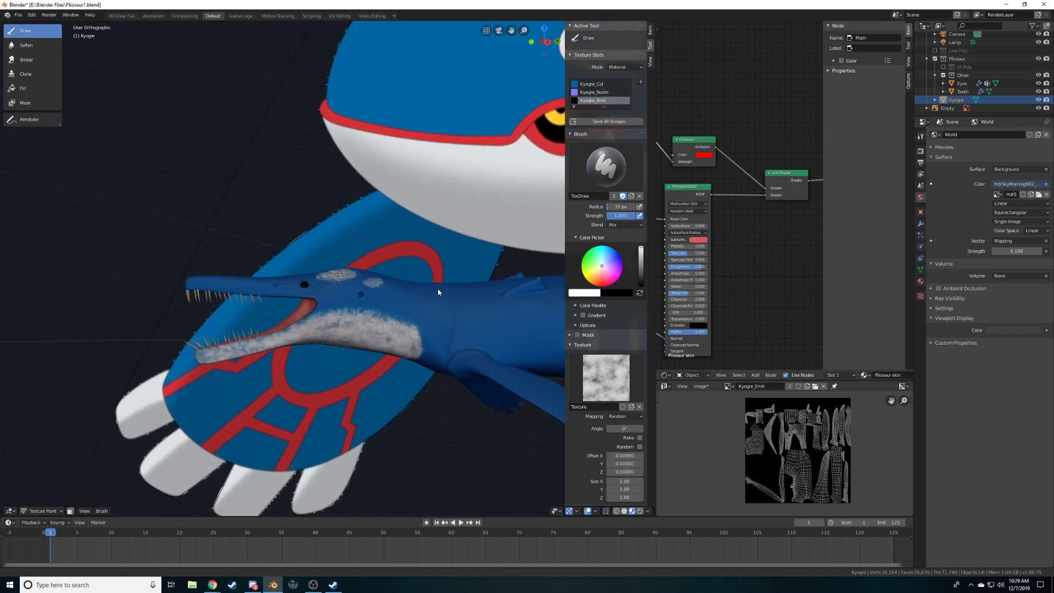
{"action": "middle_click_drag", "start_coordinate": [438, 290], "coordinate": [443, 302], "text": "shift"}
{"action": "scroll", "coordinate": [318, 319], "scroll_direction": "up", "scroll_amount": 6}
{"action": "middle_click_drag", "start_coordinate": [272, 354], "coordinate": [411, 269], "text": "shift"}
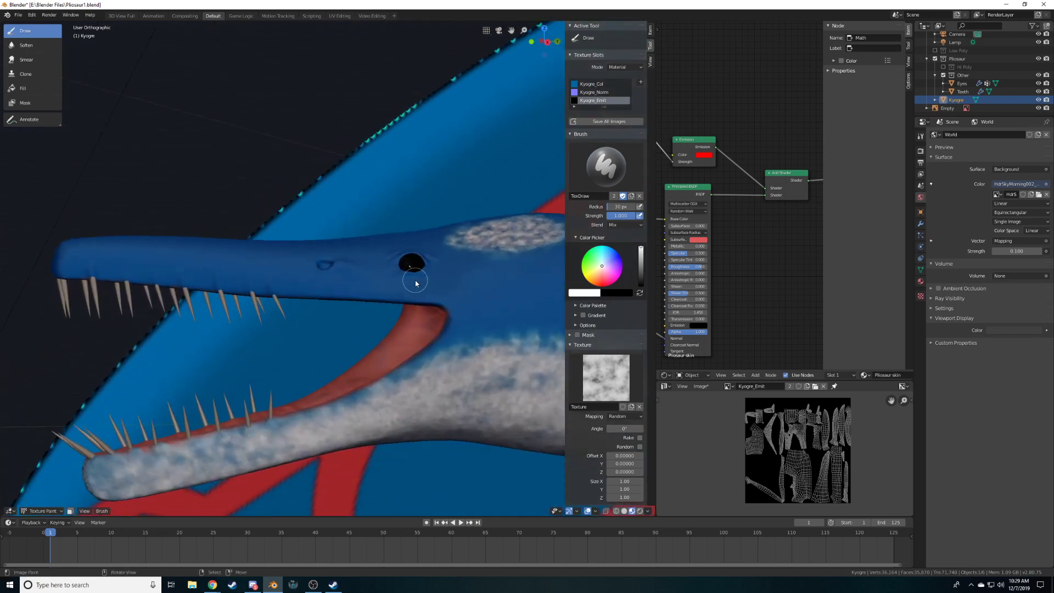
{"action": "key", "text": "KP_3"}
{"action": "middle_click_drag", "start_coordinate": [275, 332], "coordinate": [124, 320], "text": "shift"}
{"action": "mouse_move", "coordinate": [99, 313]}
{"action": "left_mouse_down"}
{"action": "mouse_move", "coordinate": [443, 337]}
{"action": "mouse_move", "coordinate": [464, 341]}
{"action": "mouse_move", "coordinate": [479, 370]}
{"action": "left_mouse_up"}
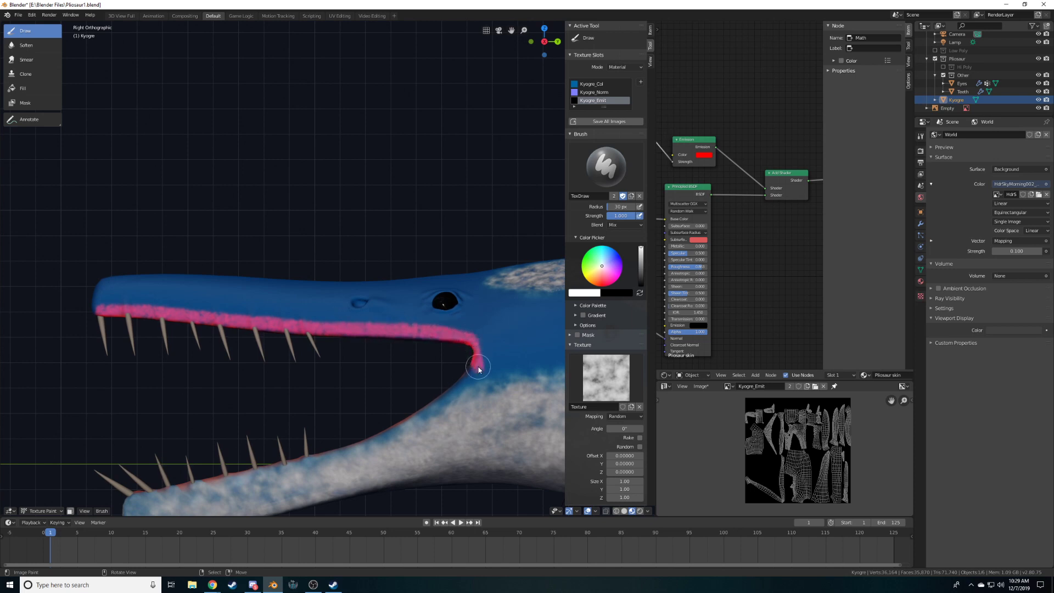
{"action": "middle_click_drag", "start_coordinate": [489, 379], "coordinate": [349, 370], "text": "shift"}
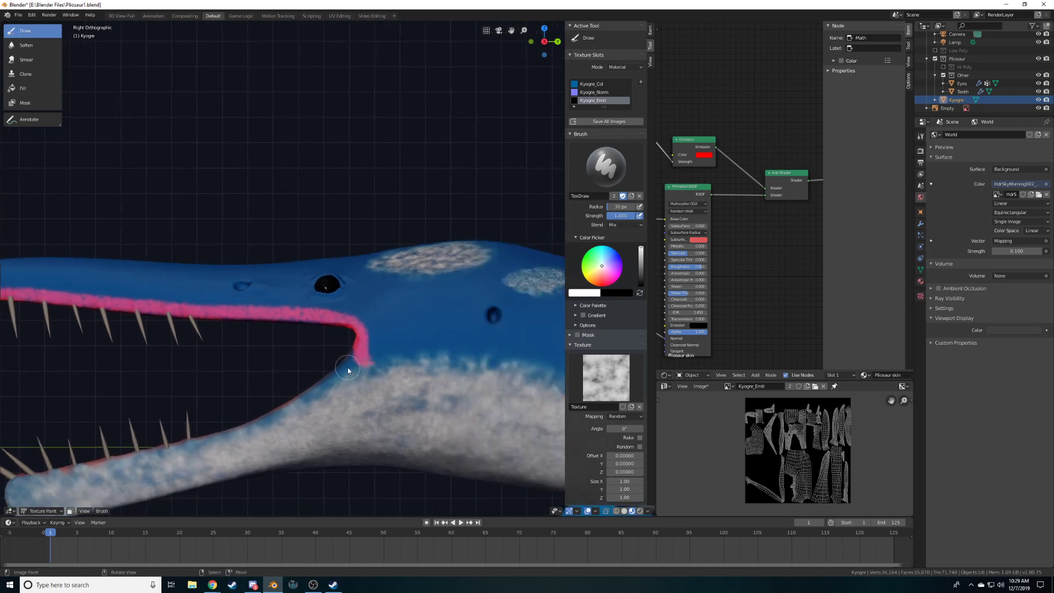
Enlarge the brush and paint the emission line from the mouth corner back along the upper edge of the pale throat patch
{"action": "left_click_drag", "start_coordinate": [392, 366], "coordinate": [477, 362]}
{"action": "key", "text": "f"}
{"action": "left_click", "coordinate": [360, 364]}
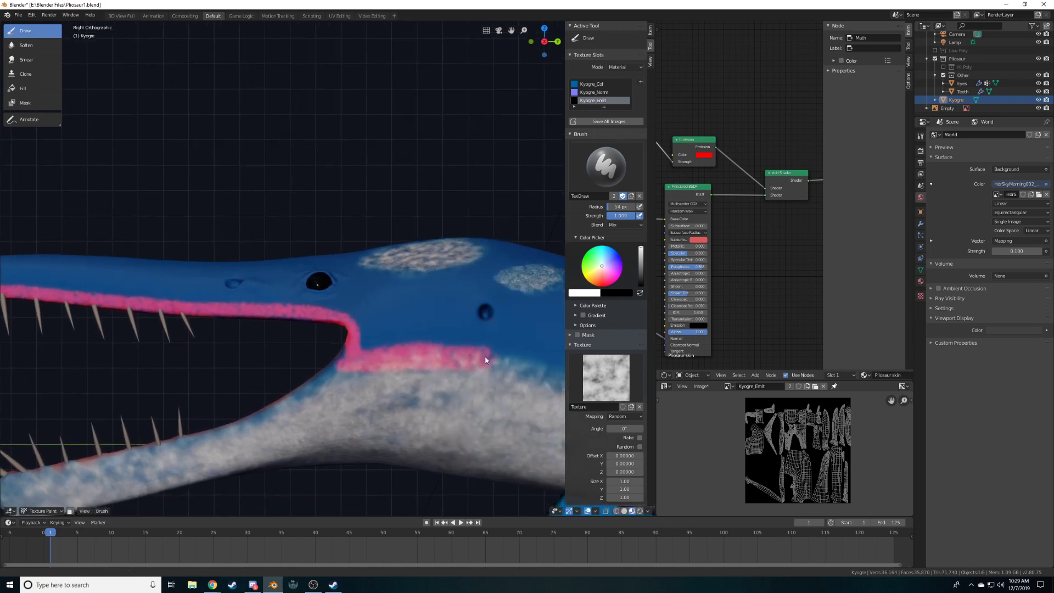
{"action": "middle_click_drag", "start_coordinate": [461, 366], "coordinate": [258, 339], "text": "shift"}
{"action": "left_click_drag", "start_coordinate": [275, 335], "coordinate": [339, 340]}
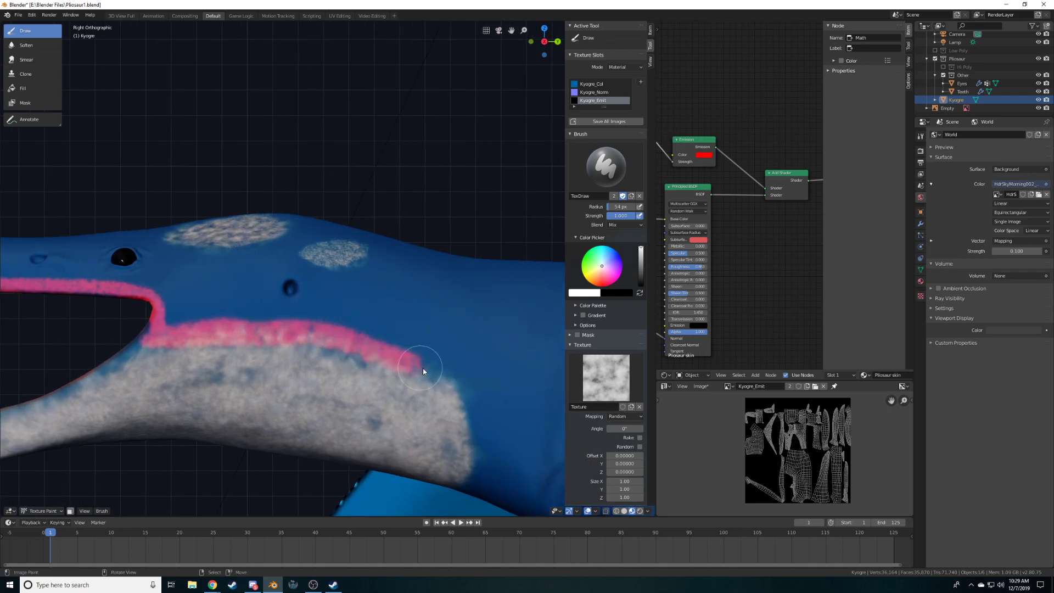
{"action": "left_click_drag", "start_coordinate": [417, 367], "coordinate": [443, 371]}
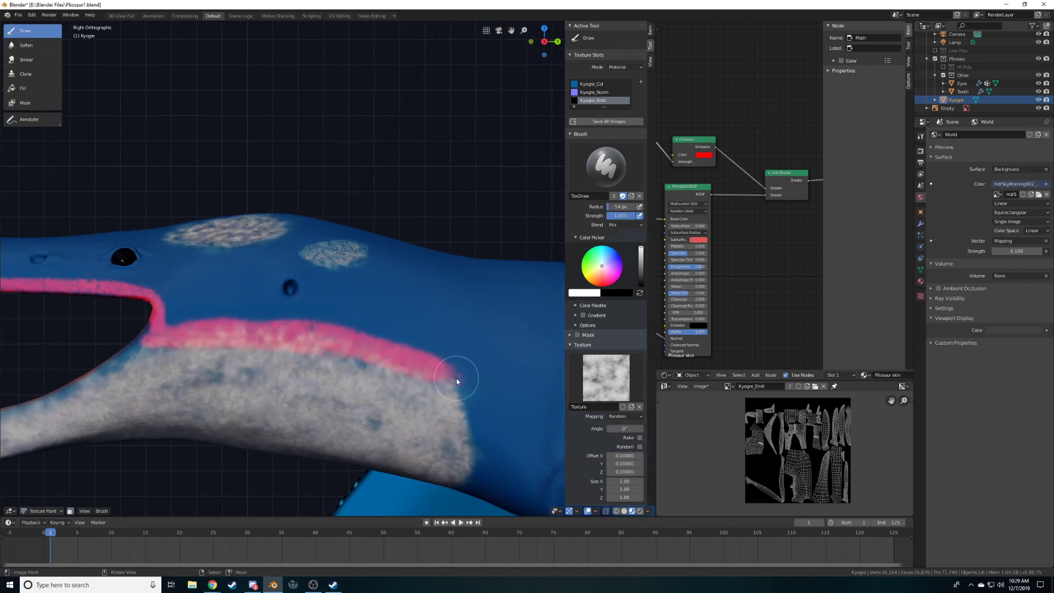
Extend the emission line down the rear edge of the pale throat patch, and join the jaw line around the snout tip
{"action": "mouse_move", "coordinate": [471, 420]}
{"action": "middle_mouse_down"}
{"action": "mouse_move", "coordinate": [476, 439]}
{"action": "mouse_move", "coordinate": [407, 363]}
{"action": "mouse_move", "coordinate": [431, 298]}
{"action": "middle_mouse_up"}
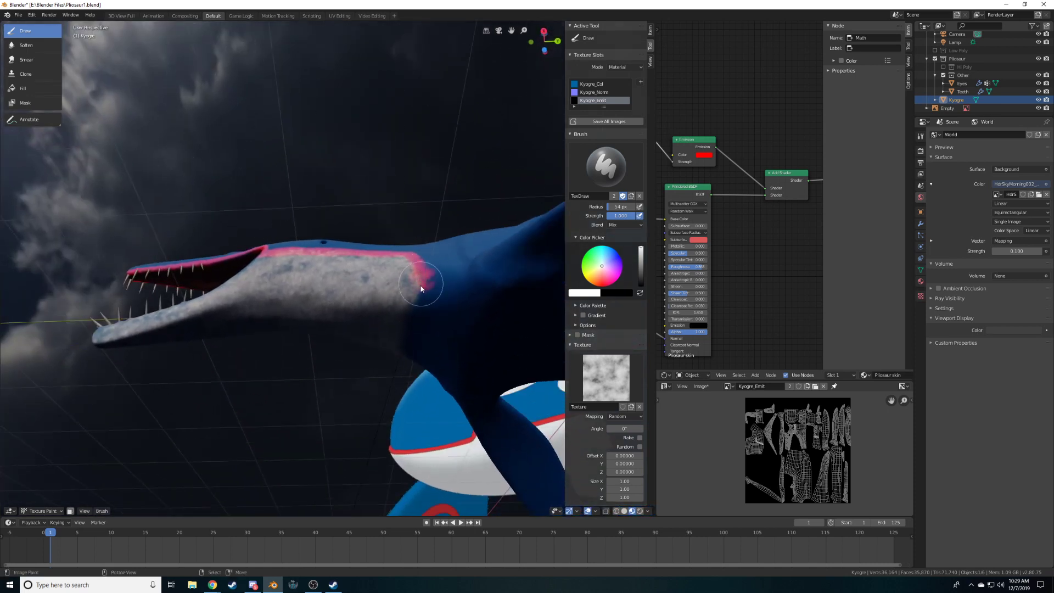
{"action": "left_click_drag", "start_coordinate": [417, 306], "coordinate": [413, 325]}
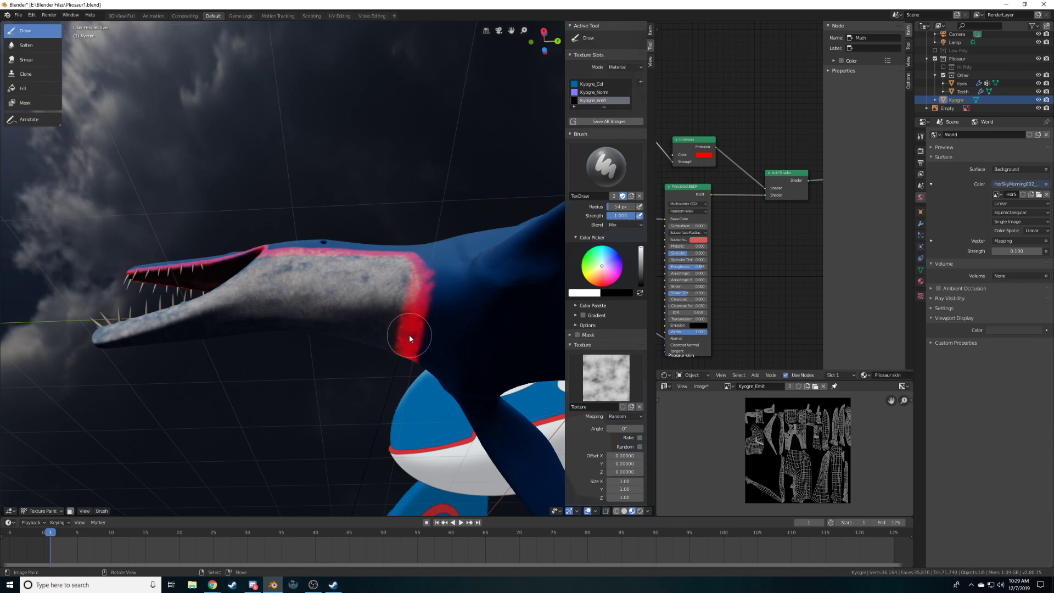
{"action": "mouse_move", "coordinate": [344, 335]}
{"action": "middle_mouse_down"}
{"action": "mouse_move", "coordinate": [370, 414]}
{"action": "mouse_move", "coordinate": [291, 289]}
{"action": "mouse_move", "coordinate": [446, 417]}
{"action": "mouse_move", "coordinate": [315, 283]}
{"action": "mouse_move", "coordinate": [387, 277]}
{"action": "mouse_move", "coordinate": [176, 302]}
{"action": "mouse_move", "coordinate": [174, 283]}
{"action": "mouse_move", "coordinate": [228, 354]}
{"action": "mouse_move", "coordinate": [204, 348]}
{"action": "mouse_move", "coordinate": [252, 231]}
{"action": "middle_mouse_up"}
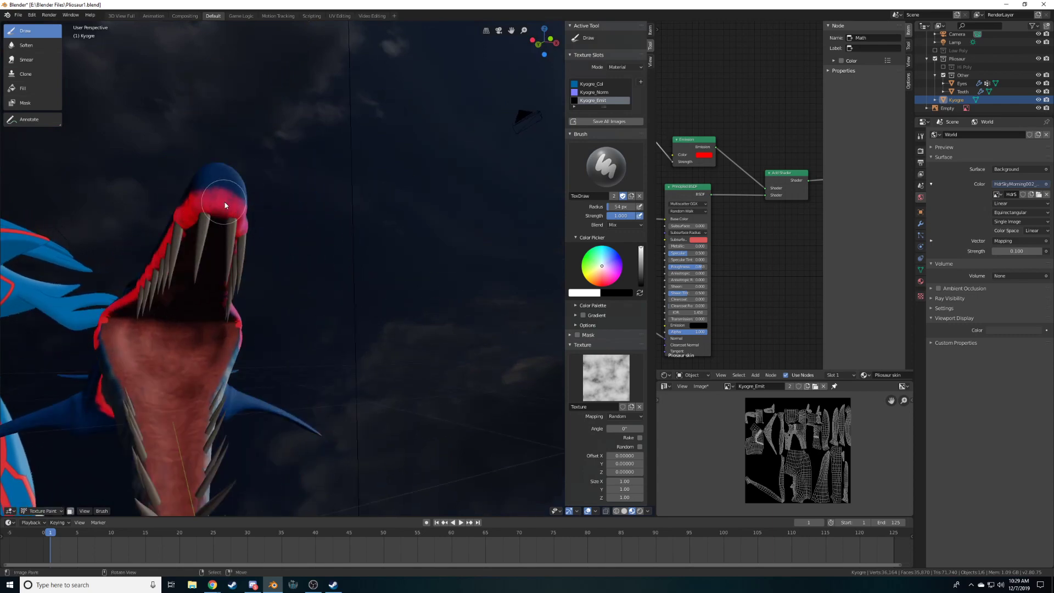
{"action": "mouse_move", "coordinate": [201, 207]}
{"action": "middle_mouse_down"}
{"action": "mouse_move", "coordinate": [412, 309]}
{"action": "mouse_move", "coordinate": [294, 317]}
{"action": "middle_mouse_up"}
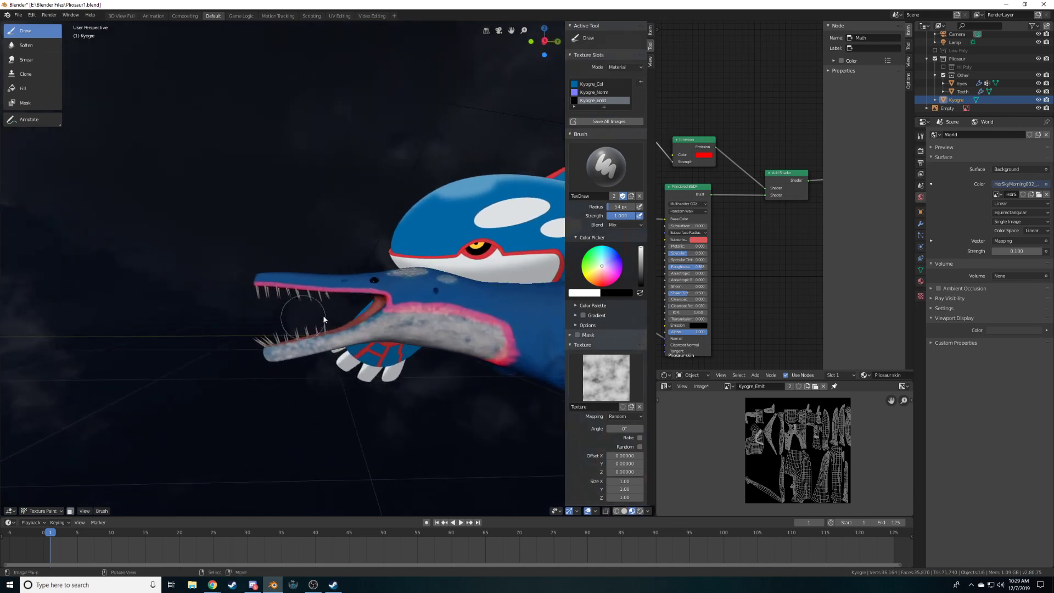
Paint an emission ring around the eye and fill the area between the eye and the jaw line
{"action": "scroll", "coordinate": [236, 333], "scroll_direction": "up", "scroll_amount": 6}
{"action": "scroll", "coordinate": [301, 256], "scroll_direction": "up", "scroll_amount": 4}
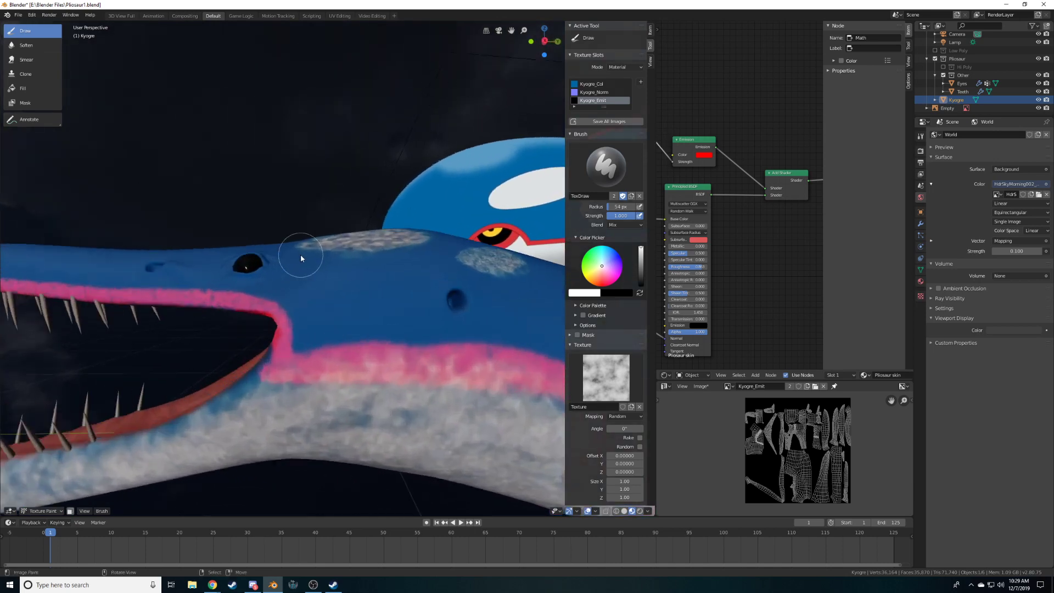
{"action": "middle_click_drag", "start_coordinate": [329, 302], "coordinate": [308, 323]}
{"action": "middle_click_drag", "start_coordinate": [252, 214], "coordinate": [322, 320]}
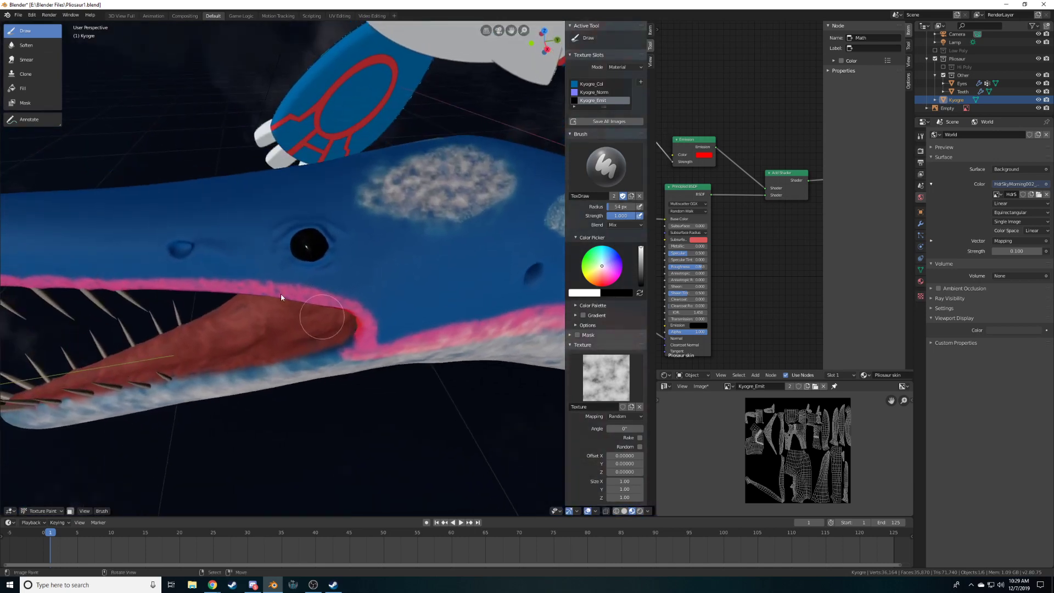
{"action": "scroll", "coordinate": [207, 276], "scroll_direction": "up", "scroll_amount": 2}
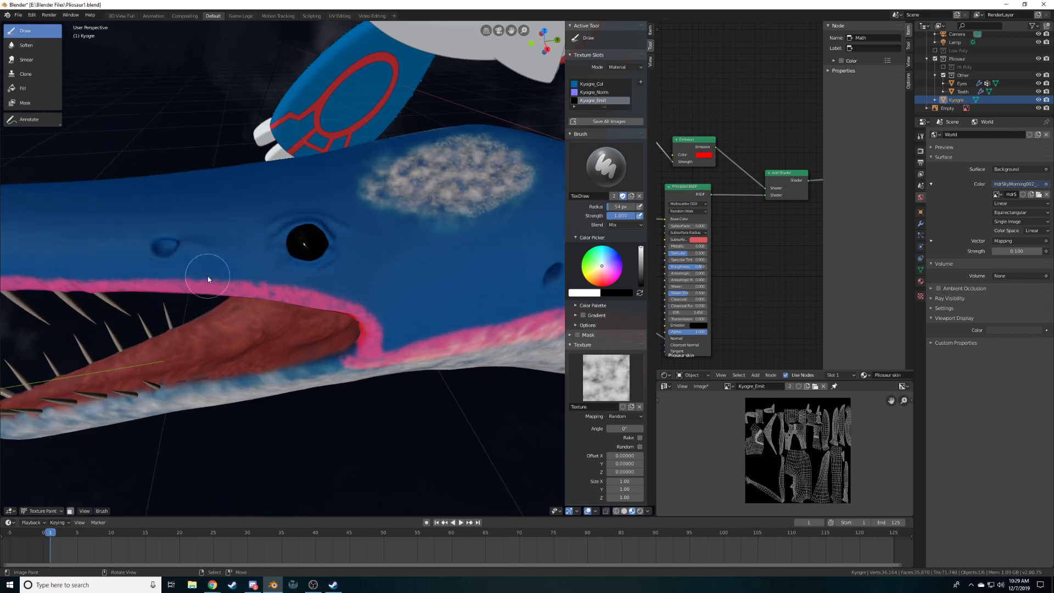
{"action": "middle_click_drag", "start_coordinate": [203, 313], "coordinate": [193, 294]}
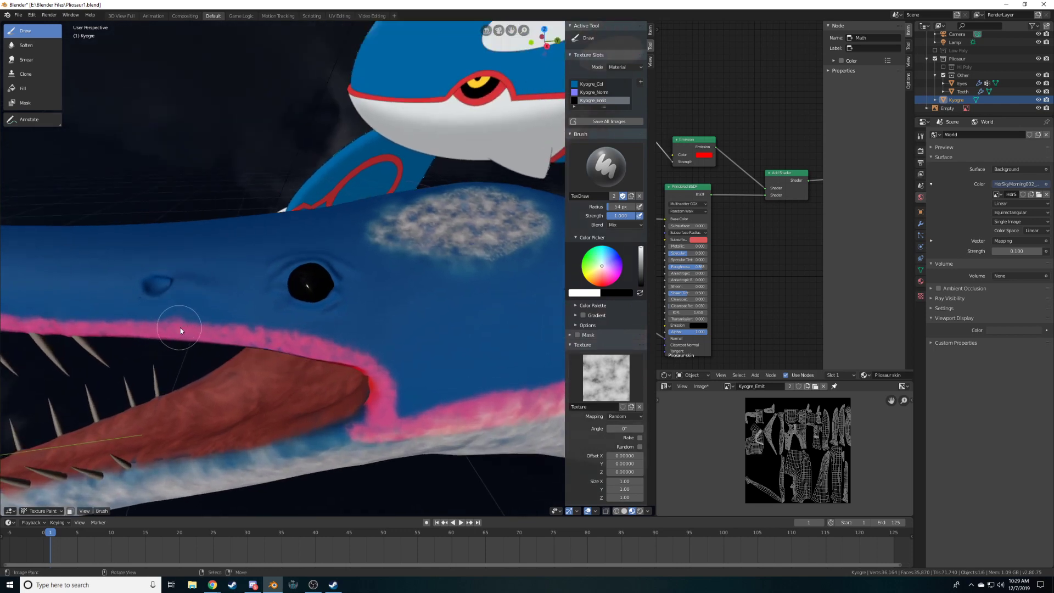
{"action": "mouse_move", "coordinate": [266, 291]}
{"action": "left_mouse_down"}
{"action": "mouse_move", "coordinate": [309, 267]}
{"action": "mouse_move", "coordinate": [307, 319]}
{"action": "mouse_move", "coordinate": [317, 277]}
{"action": "left_mouse_up"}
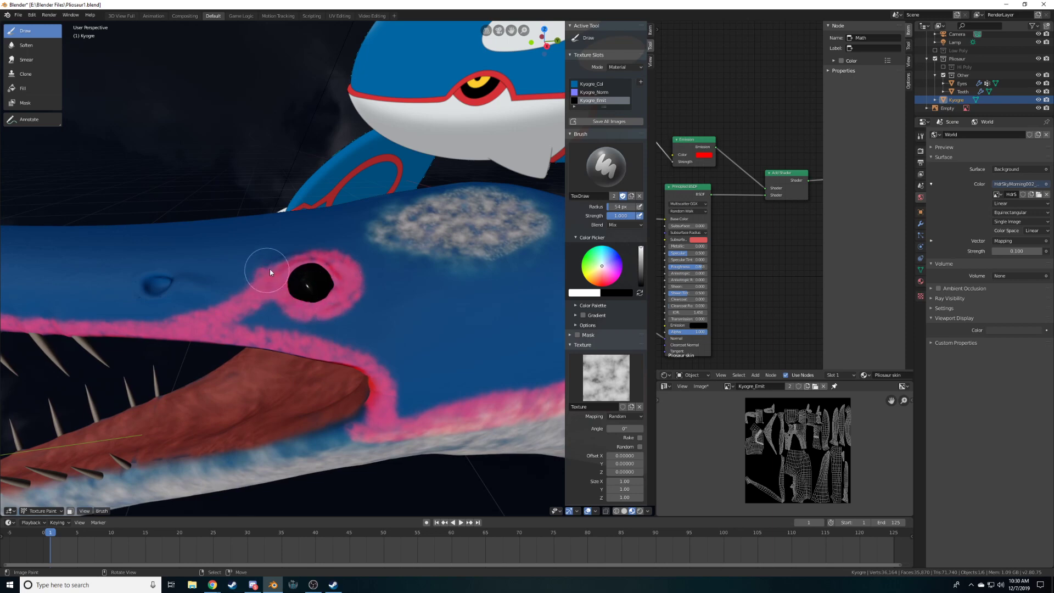
{"action": "left_click_drag", "start_coordinate": [341, 278], "coordinate": [383, 361]}
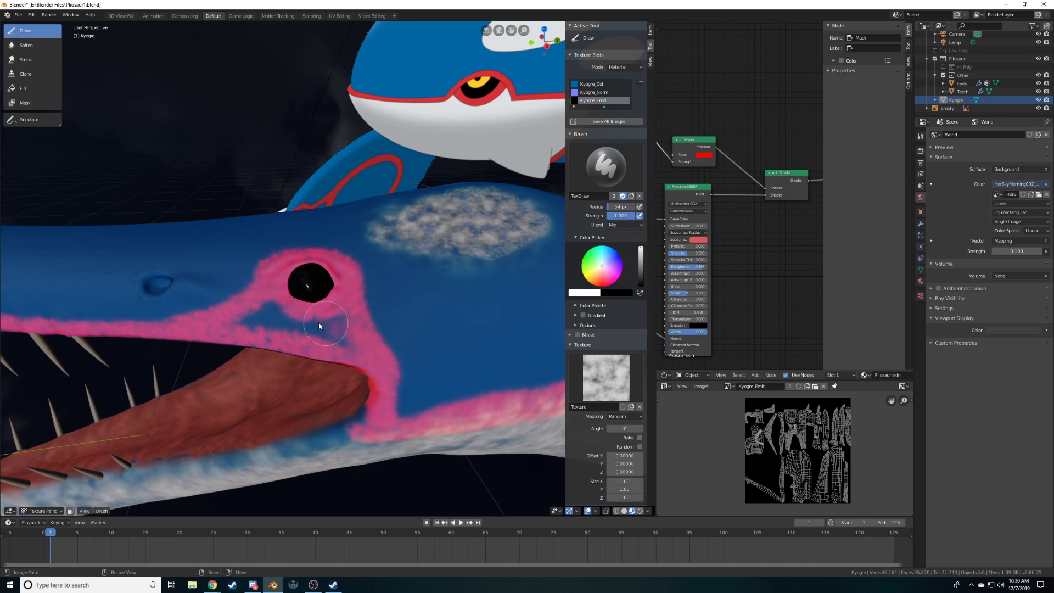
{"action": "left_click_drag", "start_coordinate": [328, 327], "coordinate": [229, 320]}
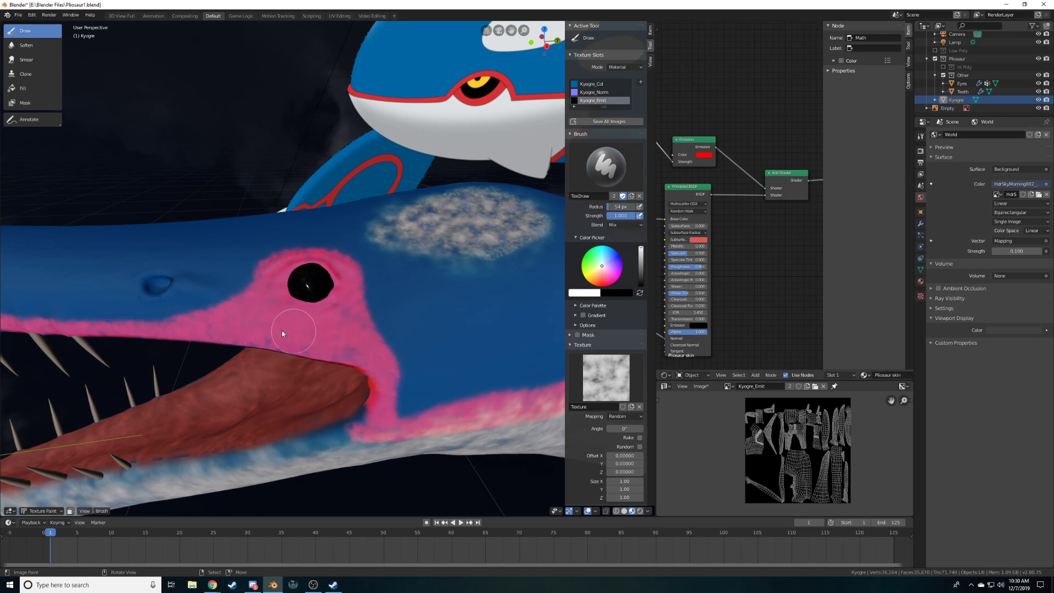
Set the brush radius to 31 px and paint an emission line along the raised ridges on the body's upper side
{"action": "scroll", "coordinate": [392, 374], "scroll_direction": "down", "scroll_amount": 8}
{"action": "mouse_move", "coordinate": [396, 388]}
{"action": "middle_mouse_down"}
{"action": "mouse_move", "coordinate": [438, 361]}
{"action": "mouse_move", "coordinate": [514, 358]}
{"action": "mouse_move", "coordinate": [482, 377]}
{"action": "mouse_move", "coordinate": [379, 369]}
{"action": "mouse_move", "coordinate": [431, 367]}
{"action": "mouse_move", "coordinate": [291, 308]}
{"action": "mouse_move", "coordinate": [275, 330]}
{"action": "middle_mouse_up"}
{"action": "scroll", "coordinate": [275, 330], "scroll_direction": "up", "scroll_amount": 8}
{"action": "scroll", "coordinate": [356, 200], "scroll_direction": "up", "scroll_amount": 3}
{"action": "middle_click_drag", "start_coordinate": [356, 199], "coordinate": [403, 212]}
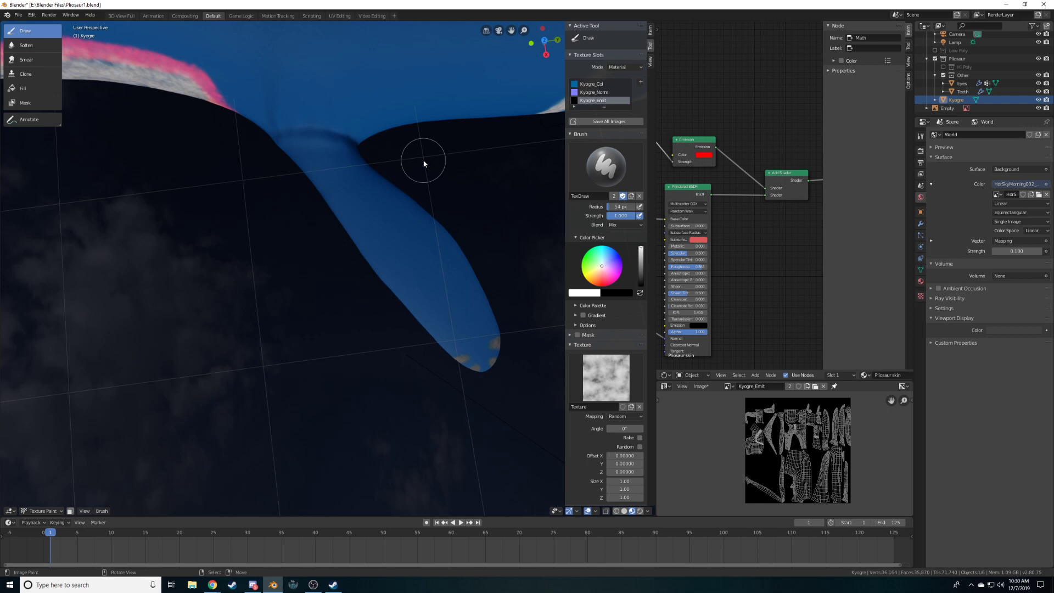
{"action": "middle_click_drag", "start_coordinate": [423, 163], "coordinate": [278, 293]}
{"action": "key", "text": "f"}
{"action": "left_click", "coordinate": [234, 291]}
{"action": "left_click_drag", "start_coordinate": [231, 288], "coordinate": [554, 273]}
{"action": "middle_click_drag", "start_coordinate": [519, 300], "coordinate": [500, 226]}
{"action": "middle_click_drag", "start_coordinate": [500, 225], "coordinate": [169, 276], "text": "shift"}
{"action": "scroll", "coordinate": [307, 307], "scroll_direction": "down", "scroll_amount": 6}
{"action": "middle_click_drag", "start_coordinate": [346, 309], "coordinate": [293, 291]}
{"action": "scroll", "coordinate": [312, 272], "scroll_direction": "up", "scroll_amount": 3}
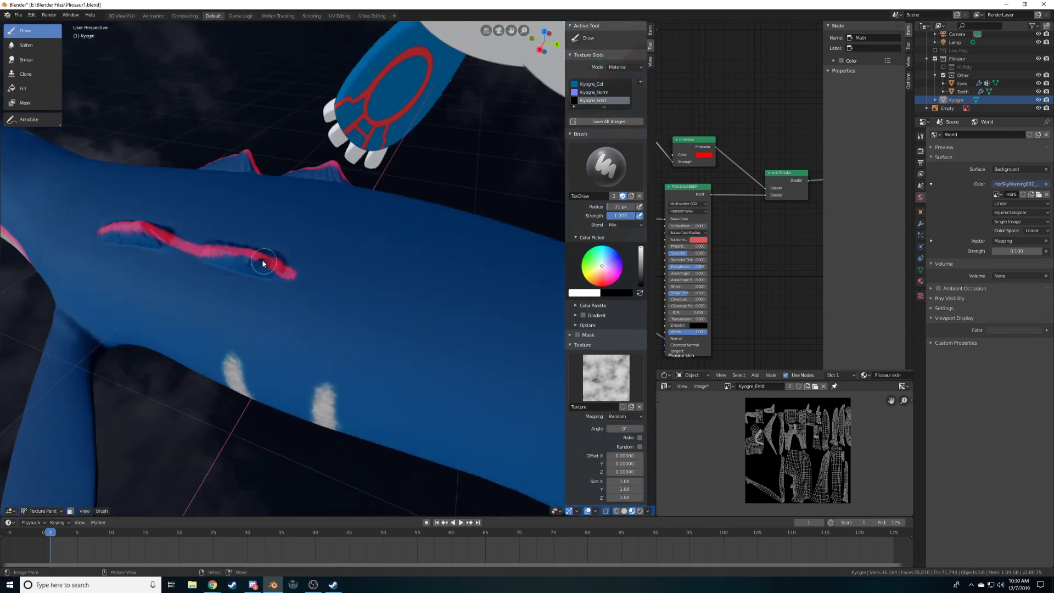
Extend the ridge line backward and continue it down the side and around the belly behind the two white stripes
{"action": "mouse_move", "coordinate": [258, 261]}
{"action": "middle_mouse_down"}
{"action": "mouse_move", "coordinate": [306, 291]}
{"action": "mouse_move", "coordinate": [381, 302]}
{"action": "mouse_move", "coordinate": [419, 282]}
{"action": "mouse_move", "coordinate": [306, 302]}
{"action": "mouse_move", "coordinate": [289, 278]}
{"action": "middle_mouse_up"}
{"action": "left_click_drag", "start_coordinate": [293, 280], "coordinate": [410, 326]}
{"action": "mouse_move", "coordinate": [423, 335]}
{"action": "middle_mouse_down"}
{"action": "mouse_move", "coordinate": [436, 324]}
{"action": "mouse_move", "coordinate": [438, 282]}
{"action": "middle_mouse_up"}
{"action": "left_click_drag", "start_coordinate": [438, 282], "coordinate": [452, 443]}
{"action": "middle_click_drag", "start_coordinate": [452, 442], "coordinate": [453, 358]}
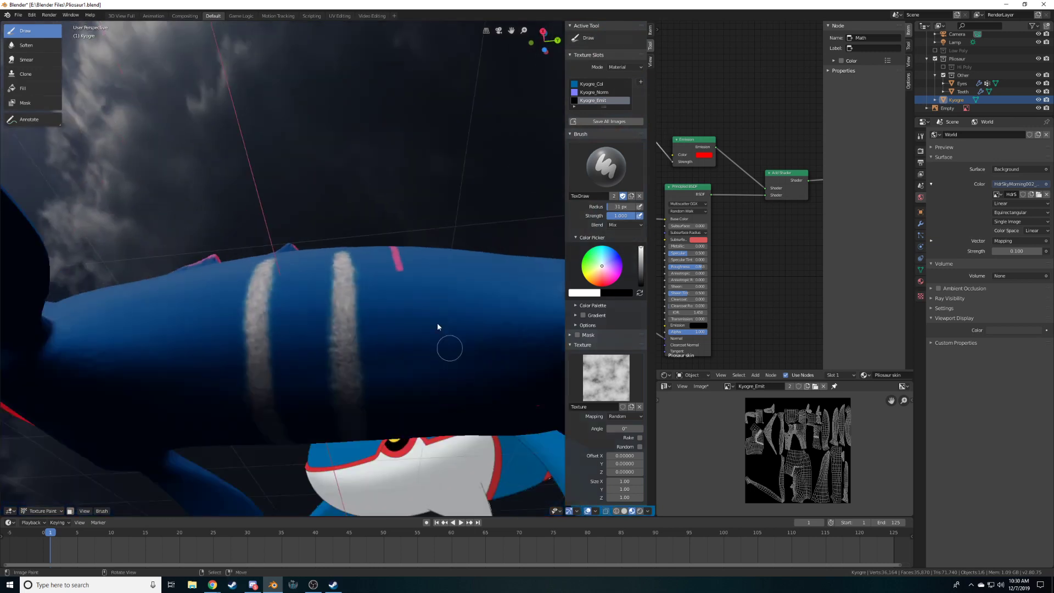
{"action": "scroll", "coordinate": [396, 269], "scroll_direction": "up", "scroll_amount": 2}
{"action": "left_click_drag", "start_coordinate": [418, 270], "coordinate": [425, 474]}
{"action": "scroll", "coordinate": [364, 390], "scroll_direction": "down", "scroll_amount": 3}
Paint an emission band from the ridge line's front end down and around the belly, just behind the front flipper
{"action": "middle_click_drag", "start_coordinate": [365, 390], "coordinate": [239, 323]}
{"action": "scroll", "coordinate": [240, 323], "scroll_direction": "up", "scroll_amount": 6}
{"action": "middle_click_drag", "start_coordinate": [405, 277], "coordinate": [247, 257]}
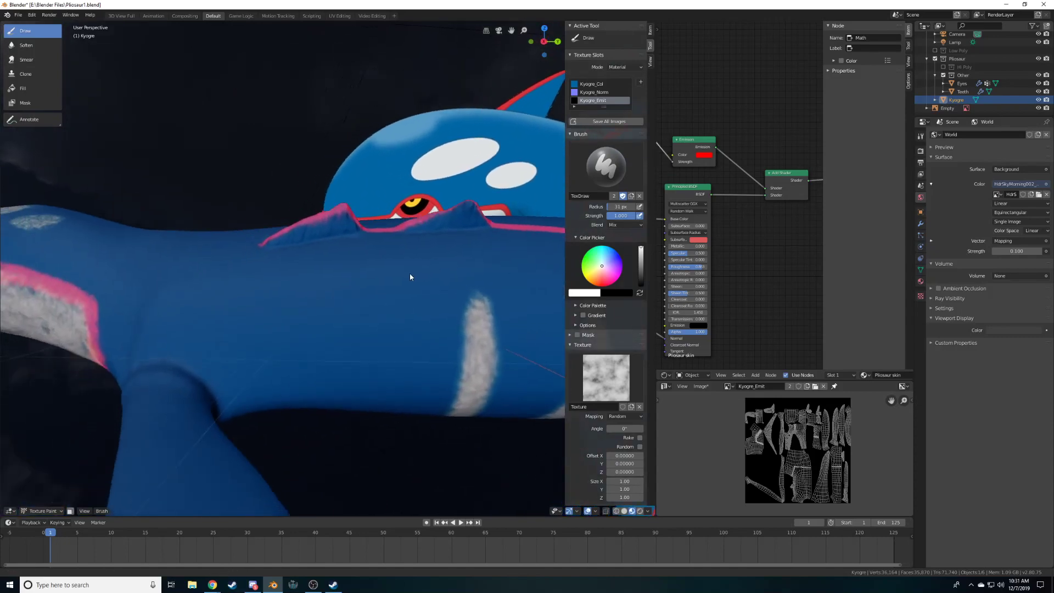
{"action": "left_click_drag", "start_coordinate": [258, 255], "coordinate": [260, 282]}
{"action": "middle_click_drag", "start_coordinate": [259, 262], "coordinate": [278, 323]}
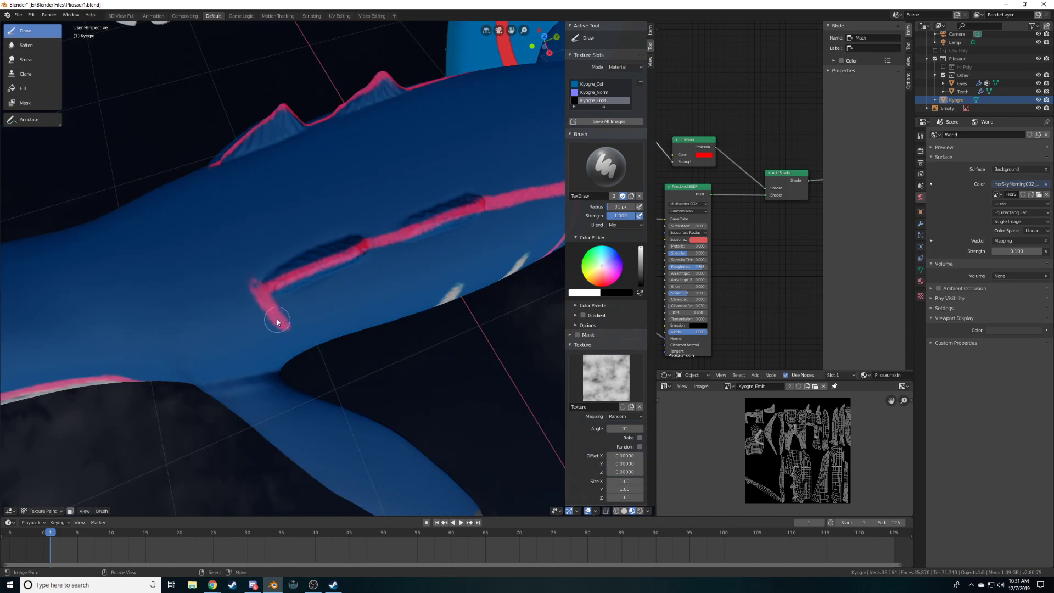
{"action": "scroll", "coordinate": [265, 295], "scroll_direction": "up", "scroll_amount": 1}
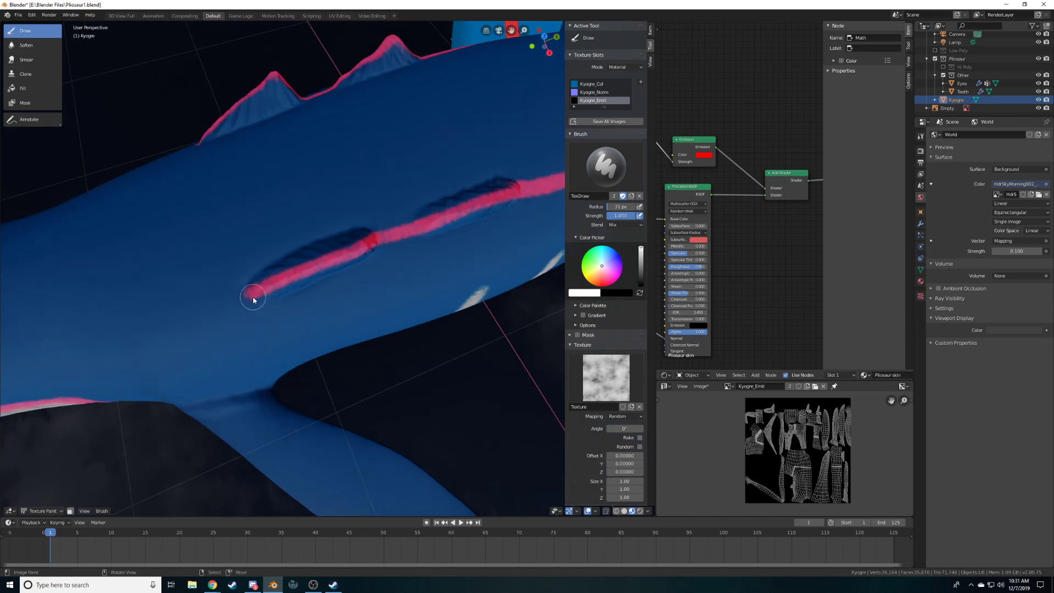
{"action": "left_click_drag", "start_coordinate": [252, 297], "coordinate": [277, 357]}
{"action": "mouse_move", "coordinate": [277, 357]}
{"action": "middle_mouse_down"}
{"action": "mouse_move", "coordinate": [258, 265]}
{"action": "mouse_move", "coordinate": [236, 272]}
{"action": "middle_mouse_up"}
{"action": "left_click_drag", "start_coordinate": [236, 272], "coordinate": [242, 377]}
{"action": "mouse_move", "coordinate": [233, 291]}
{"action": "middle_mouse_down"}
{"action": "mouse_move", "coordinate": [235, 318]}
{"action": "mouse_move", "coordinate": [238, 264]}
{"action": "middle_mouse_up"}
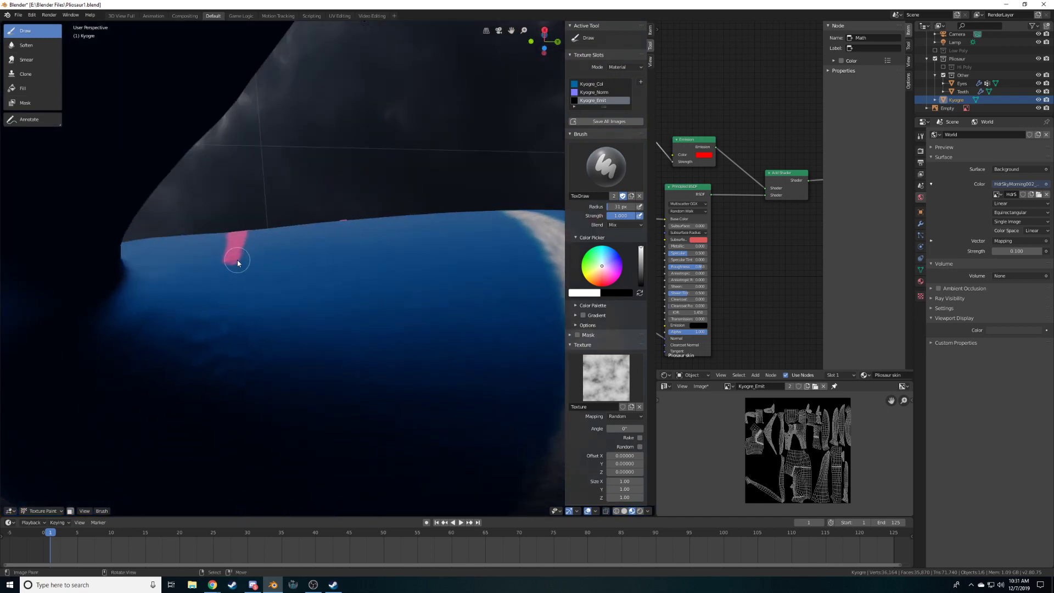
{"action": "left_click_drag", "start_coordinate": [235, 261], "coordinate": [235, 369]}
{"action": "middle_click_drag", "start_coordinate": [230, 245], "coordinate": [255, 295]}
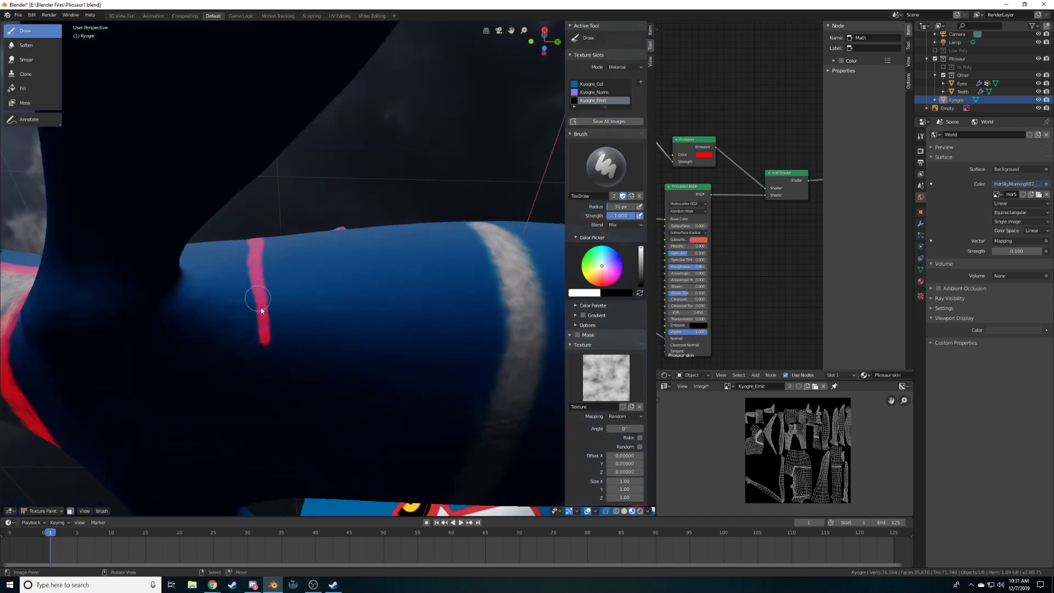
{"action": "left_click_drag", "start_coordinate": [261, 336], "coordinate": [275, 447]}
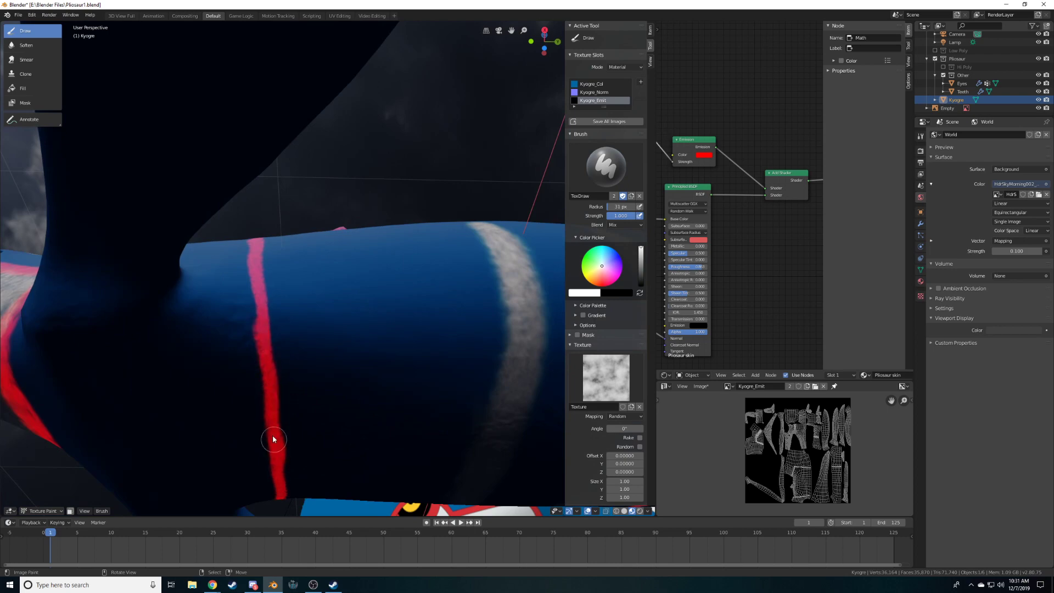
Paint the first half of an emission ring on the front flipper, above the pale claw spots
{"action": "scroll", "coordinate": [263, 271], "scroll_direction": "down", "scroll_amount": 8}
{"action": "middle_click_drag", "start_coordinate": [320, 294], "coordinate": [430, 324]}
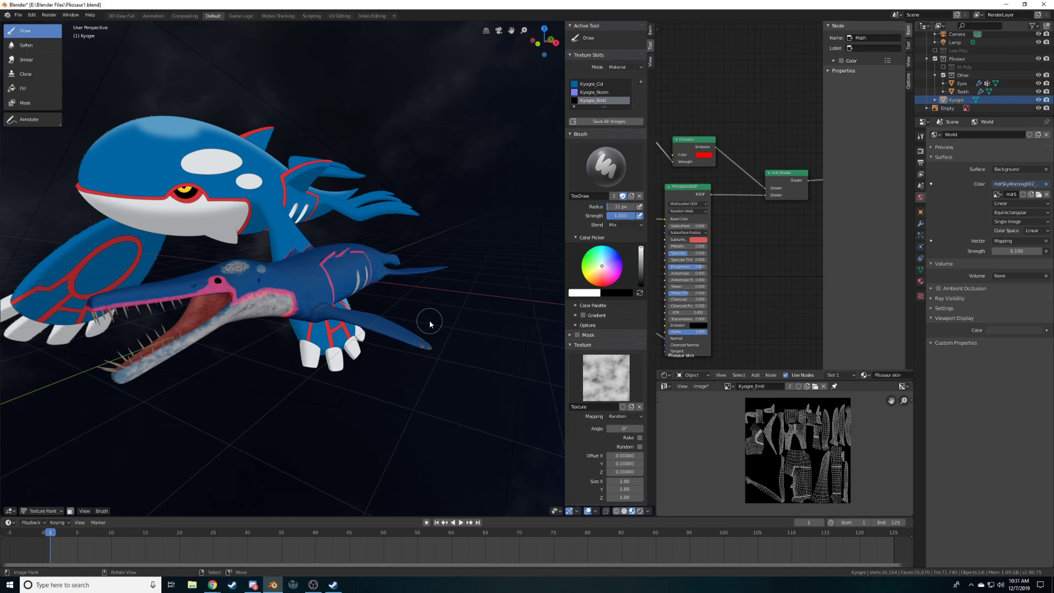
{"action": "middle_click_drag", "start_coordinate": [430, 324], "coordinate": [370, 285]}
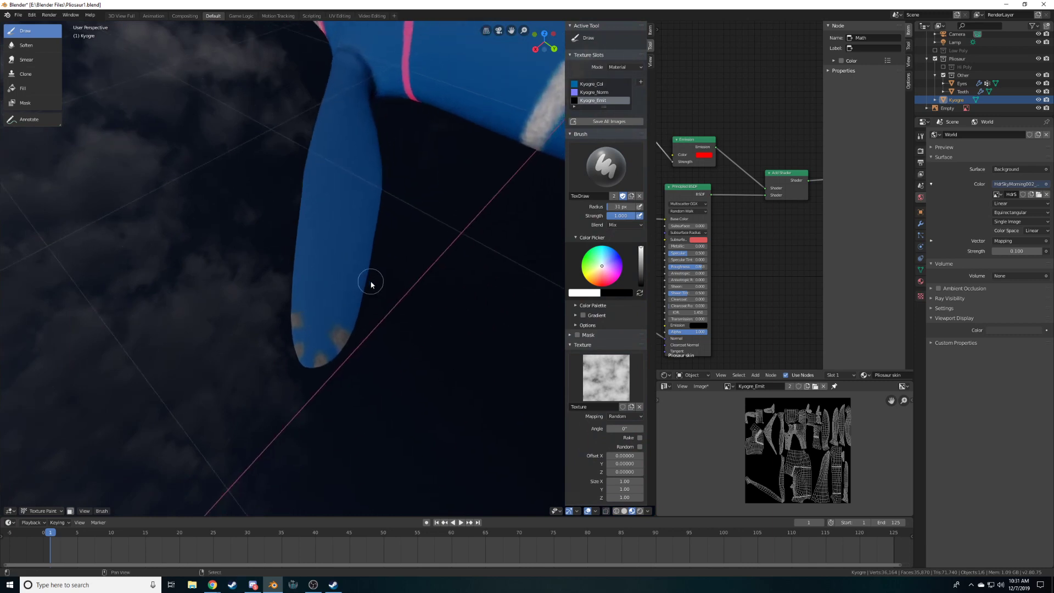
{"action": "scroll", "coordinate": [309, 259], "scroll_direction": "up", "scroll_amount": 4}
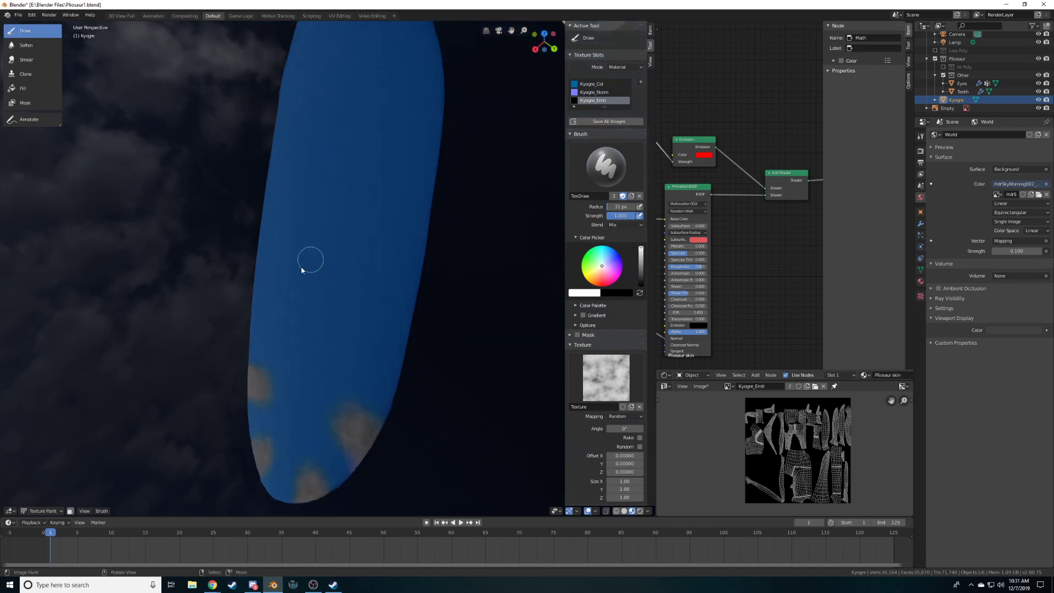
{"action": "mouse_move", "coordinate": [295, 269]}
{"action": "left_mouse_down"}
{"action": "mouse_move", "coordinate": [295, 313]}
{"action": "mouse_move", "coordinate": [316, 330]}
{"action": "left_mouse_up"}
Switch the shader editor area to a 3D viewport framed on the Kyogre reference image, and undo the stray move of the reference
{"action": "left_click", "coordinate": [666, 376]}
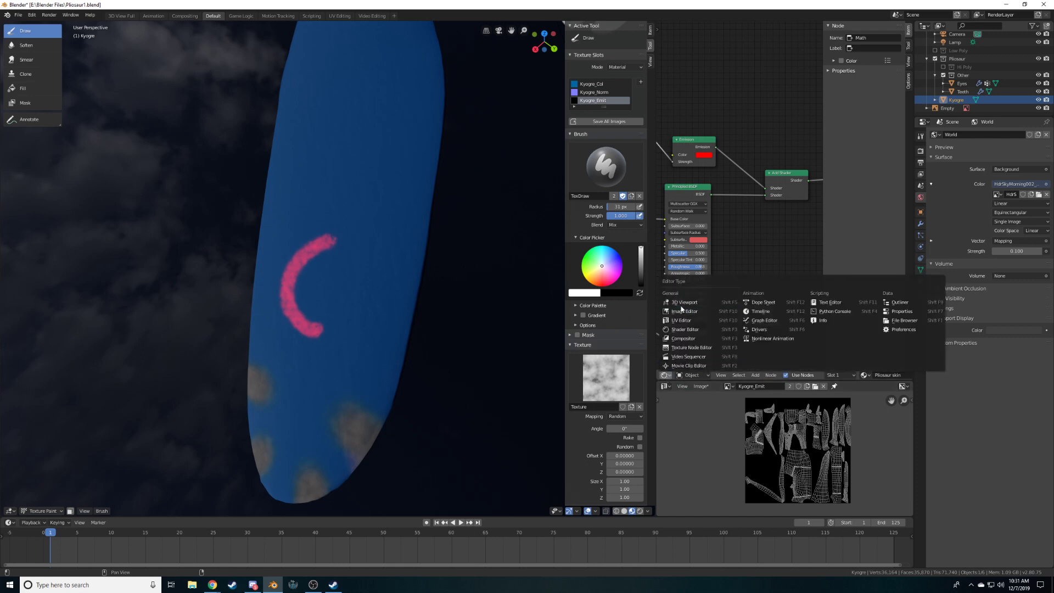
{"action": "left_click", "coordinate": [681, 306]}
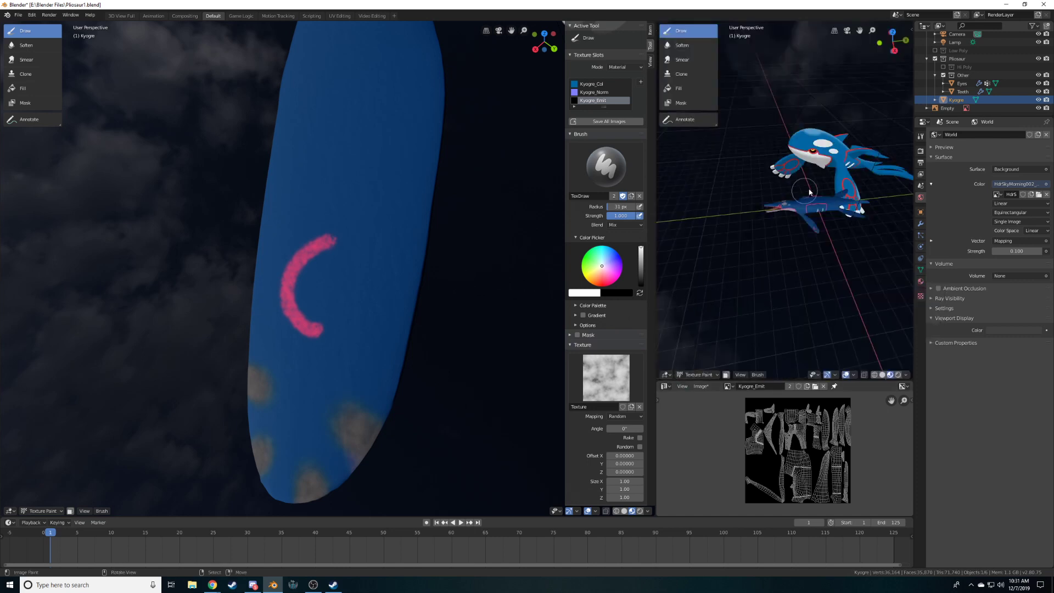
{"action": "mouse_move", "coordinate": [865, 203]}
{"action": "middle_mouse_down"}
{"action": "mouse_move", "coordinate": [846, 180]}
{"action": "mouse_move", "coordinate": [734, 182]}
{"action": "middle_mouse_up"}
{"action": "right_click", "coordinate": [735, 173]}
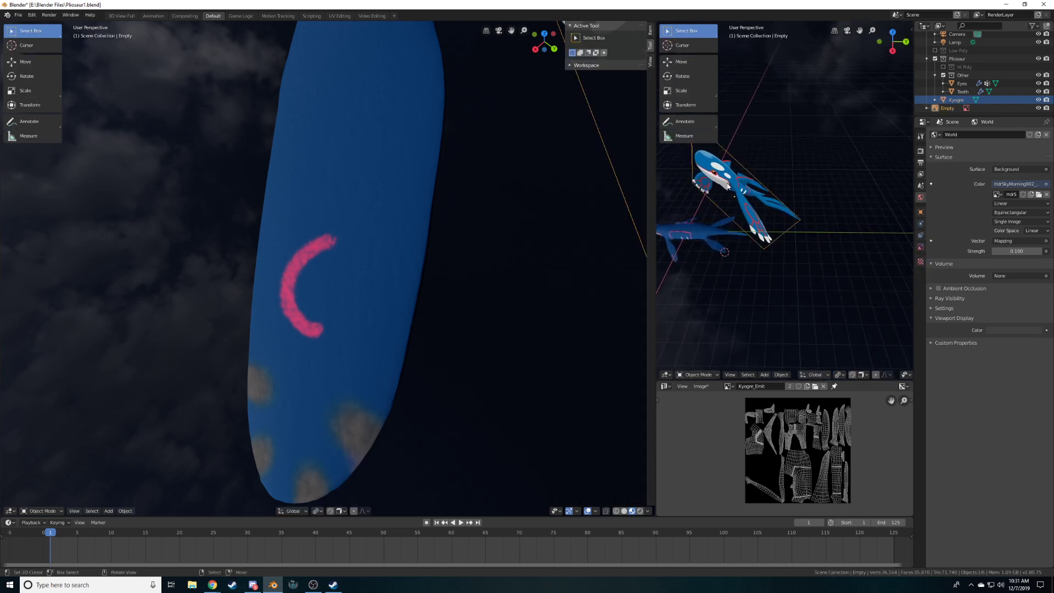
{"action": "key", "text": "g"}
{"action": "left_click", "coordinate": [735, 163]}
{"action": "scroll", "coordinate": [794, 245], "scroll_direction": "up", "scroll_amount": 4}
{"action": "middle_click_drag", "start_coordinate": [793, 245], "coordinate": [795, 268]}
{"action": "key", "text": "ctrl+z"}
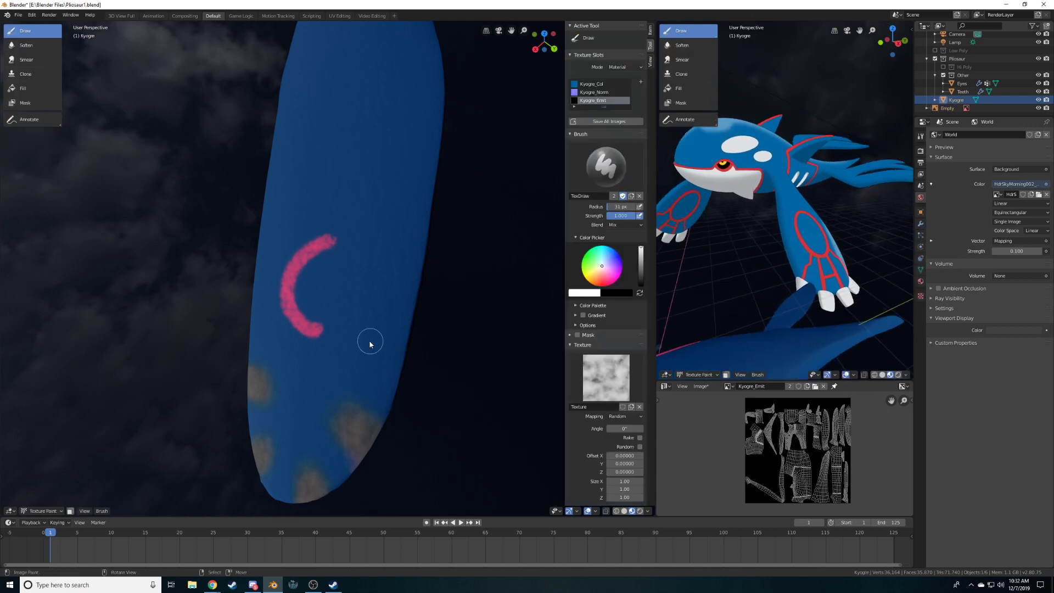
Close the emission ring on the front flipper and paint four lines from it toward the pale claw spots
{"action": "mouse_move", "coordinate": [341, 248]}
{"action": "left_mouse_down"}
{"action": "mouse_move", "coordinate": [363, 267]}
{"action": "mouse_move", "coordinate": [365, 299]}
{"action": "mouse_move", "coordinate": [349, 328]}
{"action": "mouse_move", "coordinate": [326, 334]}
{"action": "left_mouse_up"}
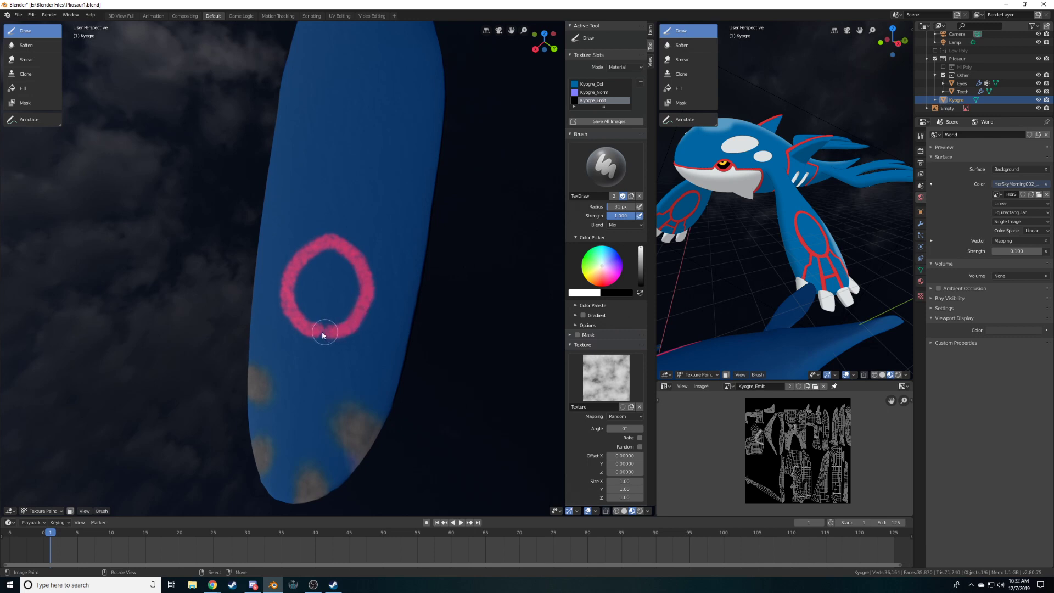
{"action": "middle_click_drag", "start_coordinate": [313, 332], "coordinate": [344, 313], "text": "shift"}
{"action": "middle_click_drag", "start_coordinate": [399, 291], "coordinate": [397, 277]}
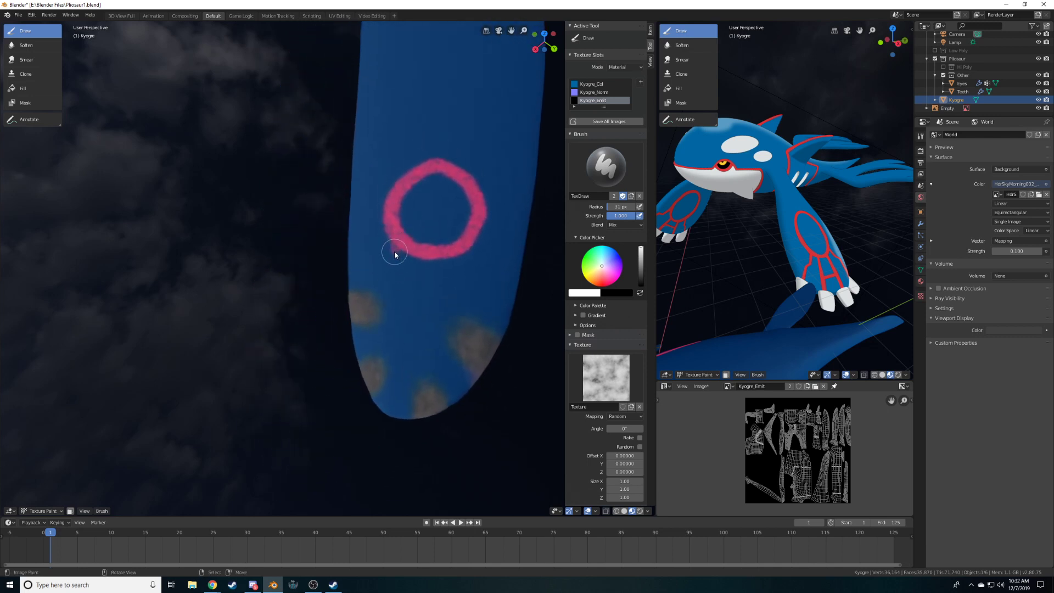
{"action": "mouse_move", "coordinate": [409, 253]}
{"action": "left_mouse_down"}
{"action": "mouse_move", "coordinate": [388, 266]}
{"action": "mouse_move", "coordinate": [371, 301]}
{"action": "left_mouse_up"}
{"action": "left_click_drag", "start_coordinate": [465, 248], "coordinate": [479, 329]}
{"action": "left_click_drag", "start_coordinate": [429, 257], "coordinate": [379, 367]}
{"action": "left_click_drag", "start_coordinate": [434, 260], "coordinate": [429, 386]}
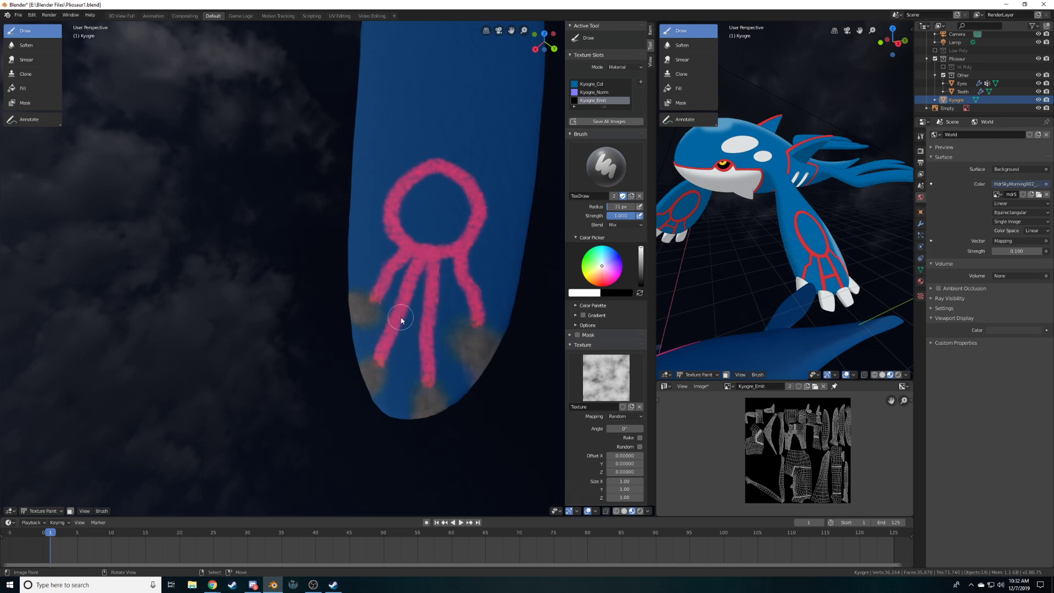
{"action": "scroll", "coordinate": [412, 316], "scroll_direction": "down", "scroll_amount": 5}
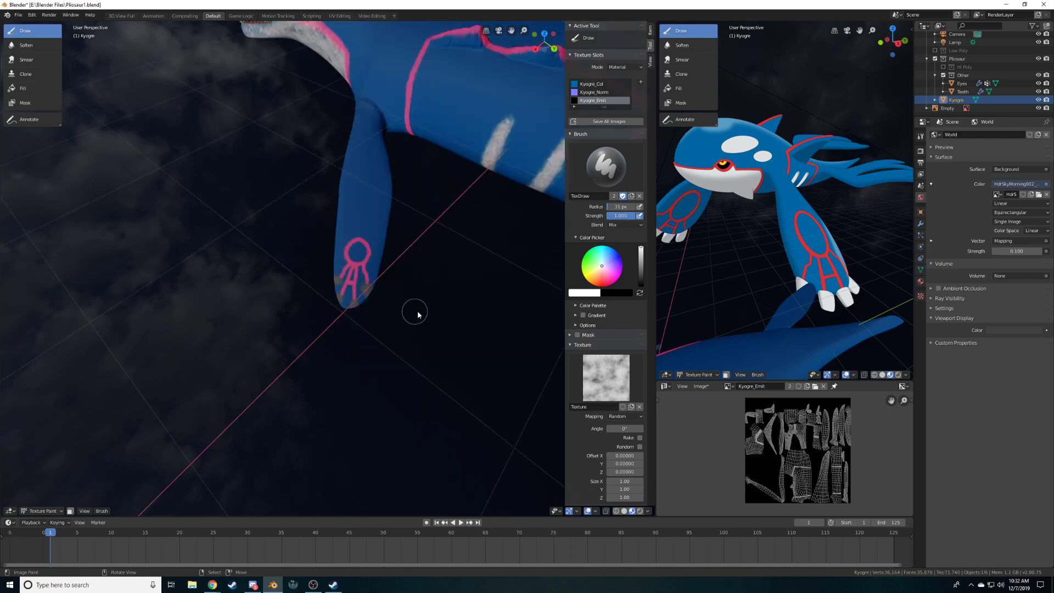
{"action": "scroll", "coordinate": [415, 314], "scroll_direction": "down", "scroll_amount": 3}
{"action": "mouse_move", "coordinate": [379, 323]}
{"action": "middle_mouse_down"}
{"action": "mouse_move", "coordinate": [417, 293]}
{"action": "mouse_move", "coordinate": [453, 223]}
{"action": "mouse_move", "coordinate": [442, 181]}
{"action": "mouse_move", "coordinate": [405, 232]}
{"action": "mouse_move", "coordinate": [401, 298]}
{"action": "mouse_move", "coordinate": [350, 317]}
{"action": "mouse_move", "coordinate": [433, 312]}
{"action": "mouse_move", "coordinate": [384, 311]}
{"action": "mouse_move", "coordinate": [461, 213]}
{"action": "mouse_move", "coordinate": [375, 228]}
{"action": "mouse_move", "coordinate": [289, 263]}
{"action": "mouse_move", "coordinate": [217, 269]}
{"action": "mouse_move", "coordinate": [297, 284]}
{"action": "mouse_move", "coordinate": [413, 284]}
{"action": "middle_mouse_up"}
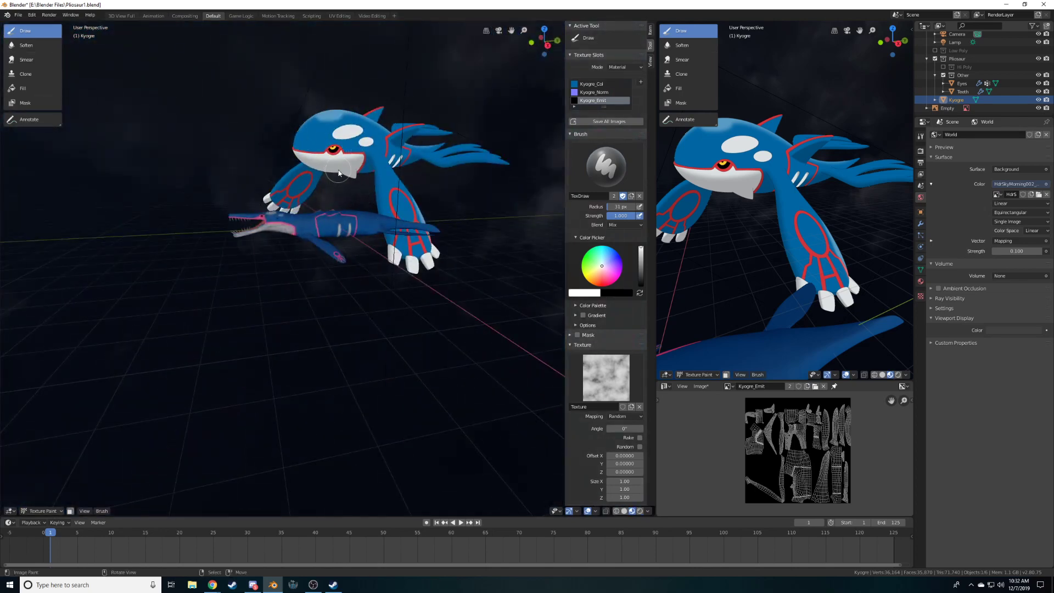
Paint an emission ring on the front flipper's unmarked side, with two outer lines running from it toward the claw spots
{"action": "mouse_move", "coordinate": [432, 201]}
{"action": "middle_mouse_down"}
{"action": "mouse_move", "coordinate": [397, 235]}
{"action": "mouse_move", "coordinate": [261, 255]}
{"action": "mouse_move", "coordinate": [400, 245]}
{"action": "mouse_move", "coordinate": [459, 224]}
{"action": "mouse_move", "coordinate": [467, 240]}
{"action": "mouse_move", "coordinate": [487, 186]}
{"action": "mouse_move", "coordinate": [341, 225]}
{"action": "mouse_move", "coordinate": [301, 269]}
{"action": "mouse_move", "coordinate": [315, 206]}
{"action": "mouse_move", "coordinate": [358, 241]}
{"action": "mouse_move", "coordinate": [428, 242]}
{"action": "mouse_move", "coordinate": [351, 211]}
{"action": "mouse_move", "coordinate": [318, 223]}
{"action": "middle_mouse_up"}
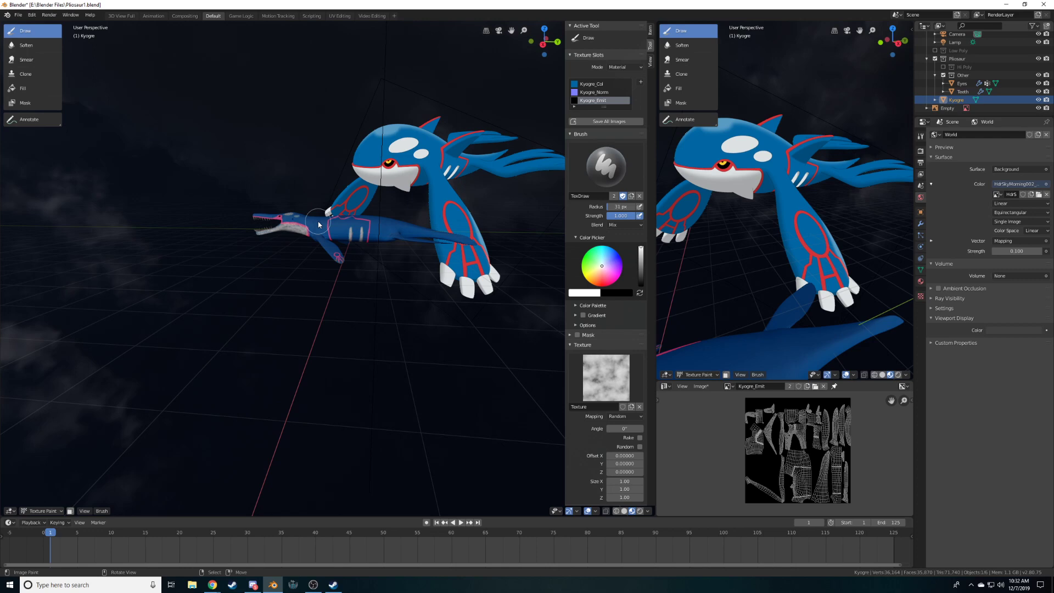
{"action": "mouse_move", "coordinate": [344, 288]}
{"action": "middle_mouse_down"}
{"action": "mouse_move", "coordinate": [357, 299]}
{"action": "mouse_move", "coordinate": [369, 220]}
{"action": "mouse_move", "coordinate": [404, 376]}
{"action": "mouse_move", "coordinate": [315, 148]}
{"action": "mouse_move", "coordinate": [400, 238]}
{"action": "mouse_move", "coordinate": [322, 275]}
{"action": "mouse_move", "coordinate": [338, 272]}
{"action": "mouse_move", "coordinate": [315, 343]}
{"action": "mouse_move", "coordinate": [424, 271]}
{"action": "mouse_move", "coordinate": [393, 273]}
{"action": "mouse_move", "coordinate": [412, 237]}
{"action": "mouse_move", "coordinate": [346, 288]}
{"action": "middle_mouse_up"}
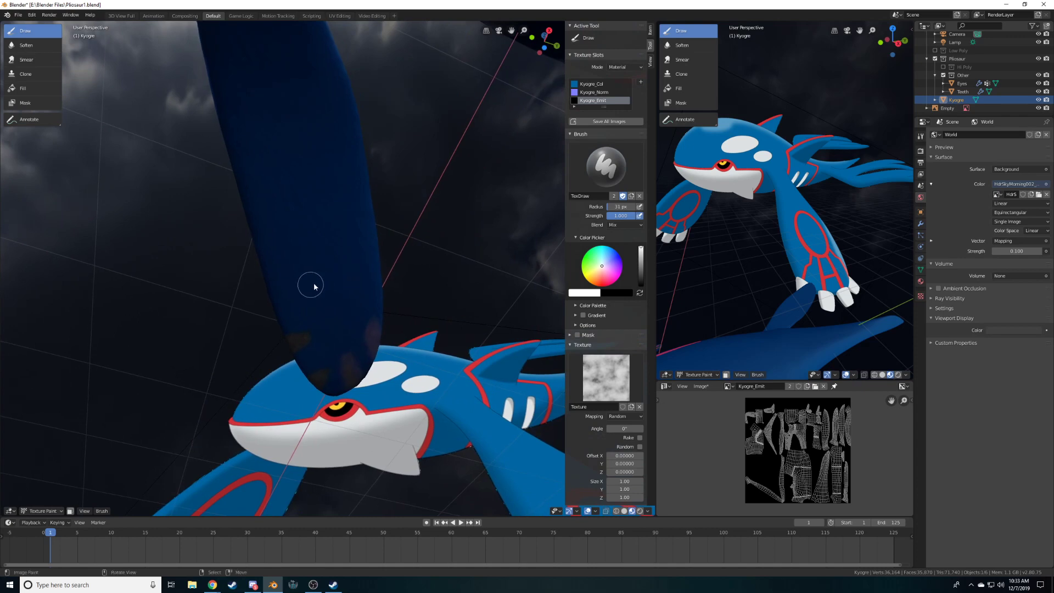
{"action": "scroll", "coordinate": [315, 280], "scroll_direction": "up", "scroll_amount": 1}
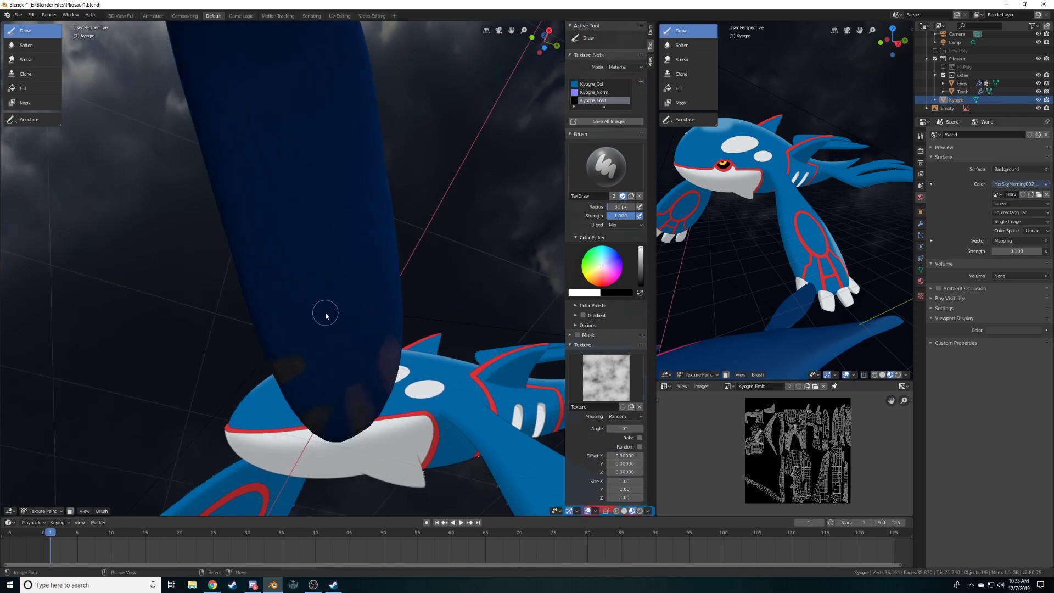
{"action": "mouse_move", "coordinate": [323, 320]}
{"action": "left_mouse_down"}
{"action": "mouse_move", "coordinate": [301, 301]}
{"action": "mouse_move", "coordinate": [302, 256]}
{"action": "mouse_move", "coordinate": [359, 269]}
{"action": "mouse_move", "coordinate": [357, 317]}
{"action": "mouse_move", "coordinate": [329, 324]}
{"action": "mouse_move", "coordinate": [294, 271]}
{"action": "mouse_move", "coordinate": [313, 328]}
{"action": "mouse_move", "coordinate": [304, 357]}
{"action": "left_mouse_up"}
{"action": "mouse_move", "coordinate": [366, 311]}
{"action": "left_mouse_down"}
{"action": "mouse_move", "coordinate": [372, 335]}
{"action": "mouse_move", "coordinate": [391, 344]}
{"action": "left_mouse_up"}
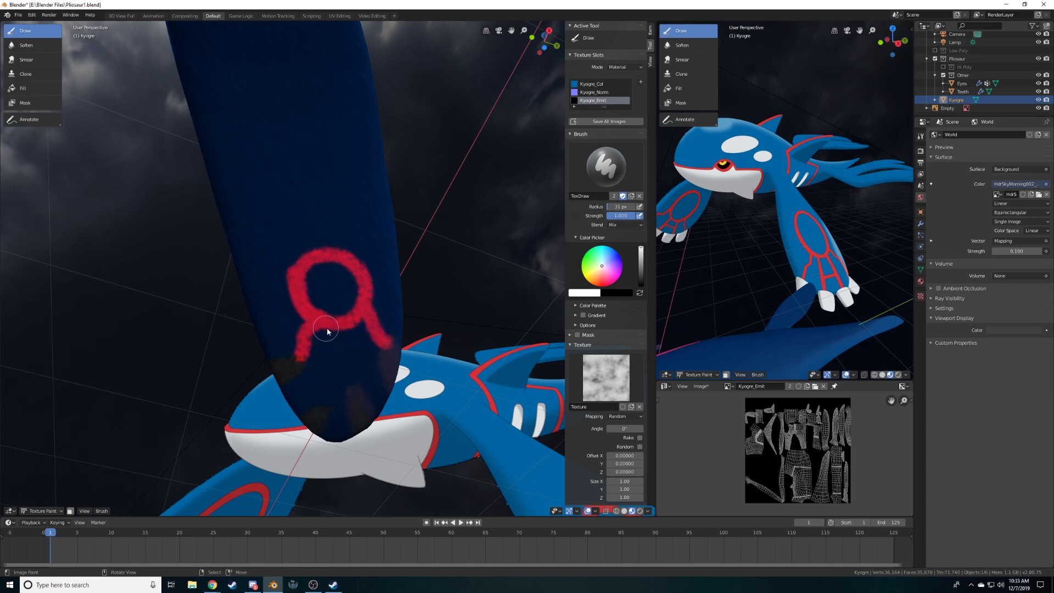
Reduce the brush radius to 23 px and paint two inner lines from the flipper ring toward the middle claw spots
{"action": "key", "text": "f"}
{"action": "left_click", "coordinate": [323, 329]}
{"action": "left_click_drag", "start_coordinate": [328, 323], "coordinate": [321, 407]}
{"action": "left_click_drag", "start_coordinate": [349, 340], "coordinate": [358, 399]}
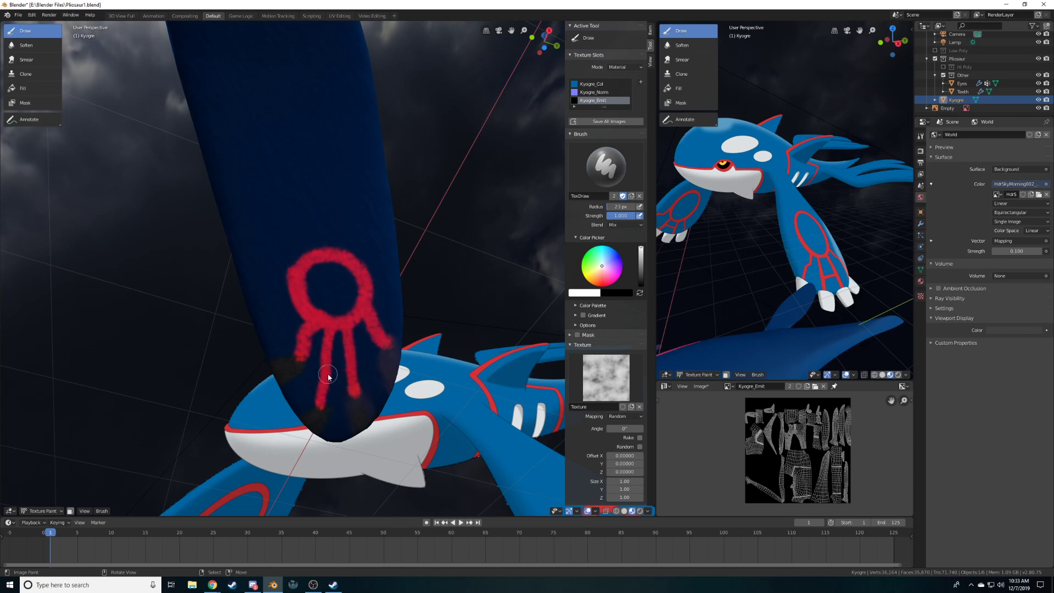
Save the painted emission map as Kyogre_Emit.png in the Kyogre_Textures folder
{"action": "scroll", "coordinate": [333, 378], "scroll_direction": "down", "scroll_amount": 4}
{"action": "mouse_move", "coordinate": [412, 324]}
{"action": "middle_mouse_down"}
{"action": "mouse_move", "coordinate": [460, 296]}
{"action": "mouse_move", "coordinate": [495, 337]}
{"action": "mouse_move", "coordinate": [479, 381]}
{"action": "mouse_move", "coordinate": [405, 396]}
{"action": "middle_mouse_up"}
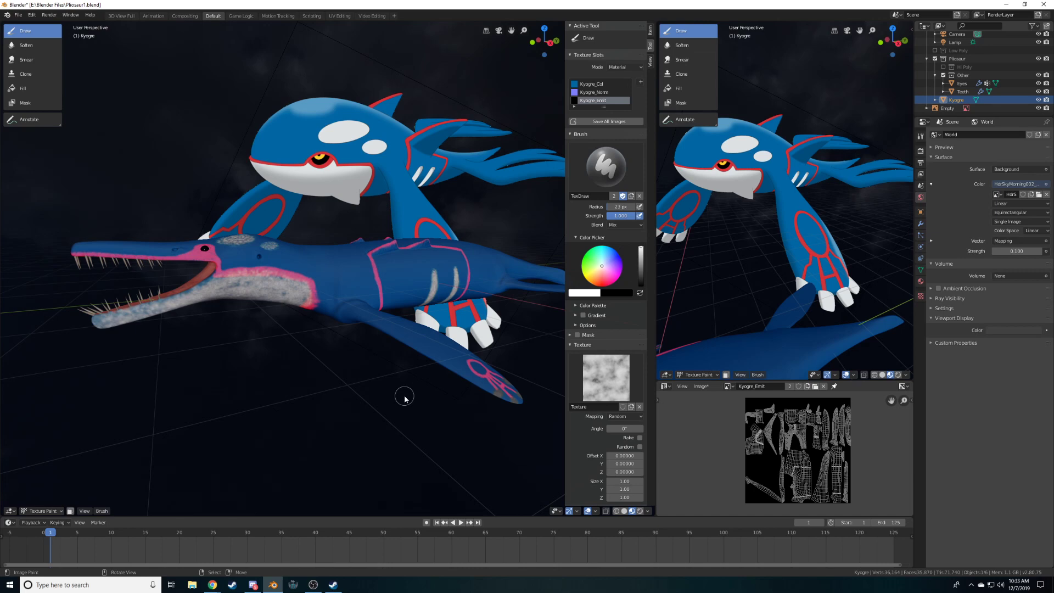
{"action": "middle_click_drag", "start_coordinate": [416, 315], "coordinate": [381, 329]}
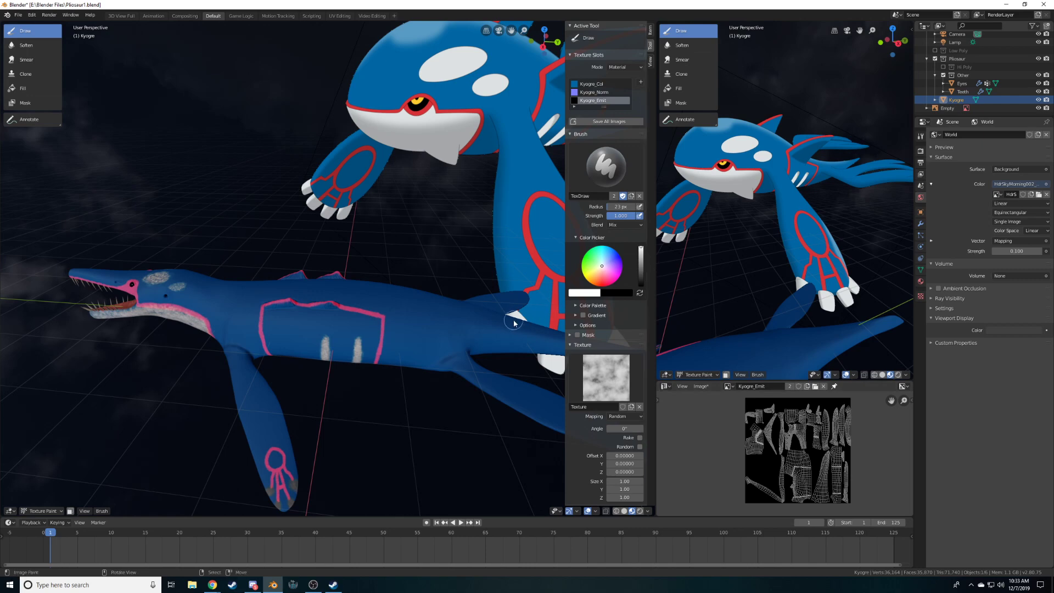
{"action": "middle_click_drag", "start_coordinate": [514, 323], "coordinate": [481, 288]}
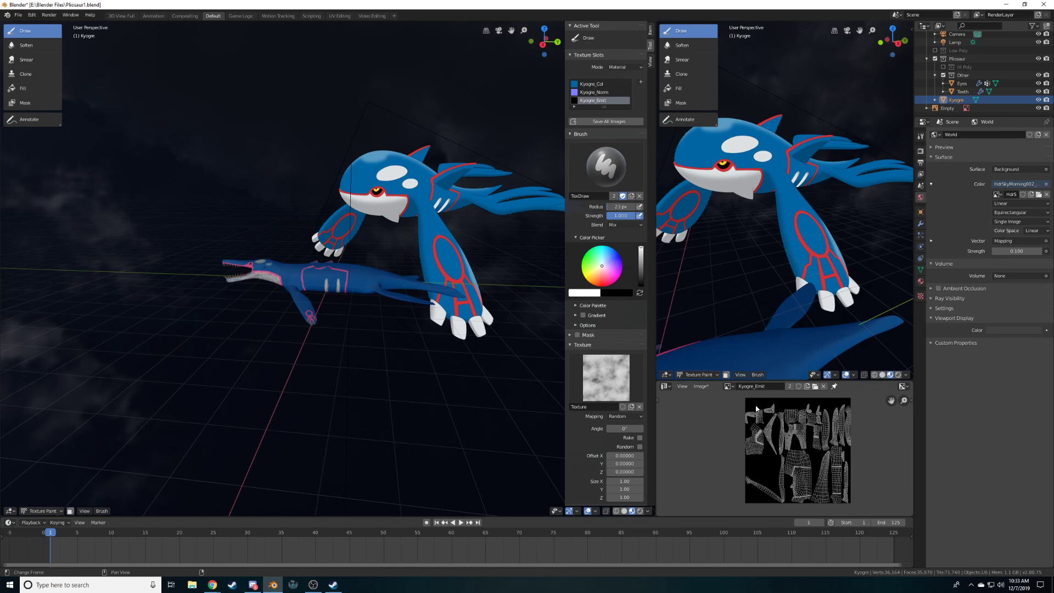
{"action": "left_click", "coordinate": [699, 388]}
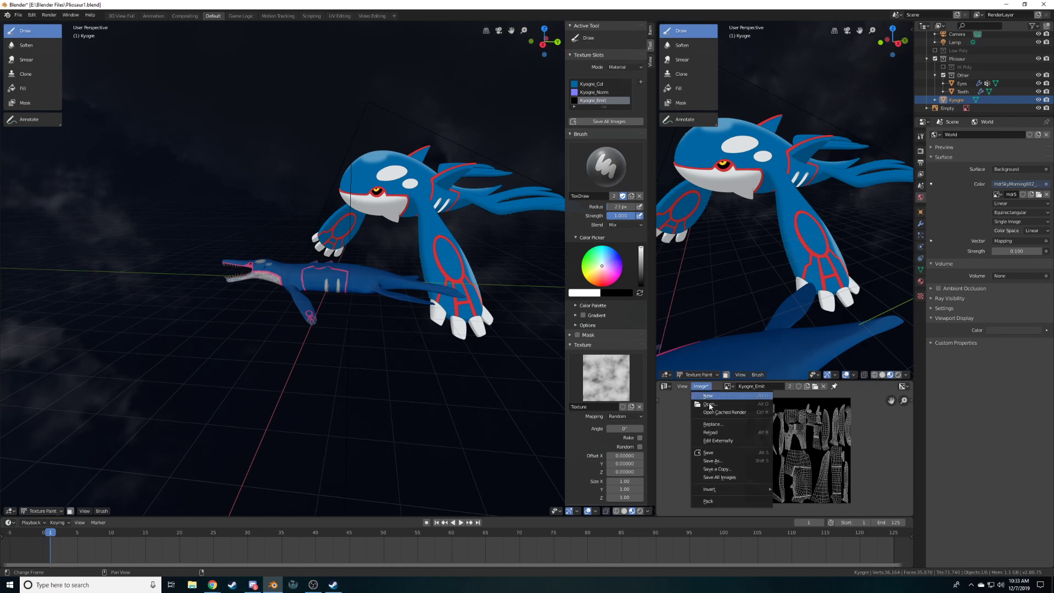
{"action": "left_click", "coordinate": [716, 461]}
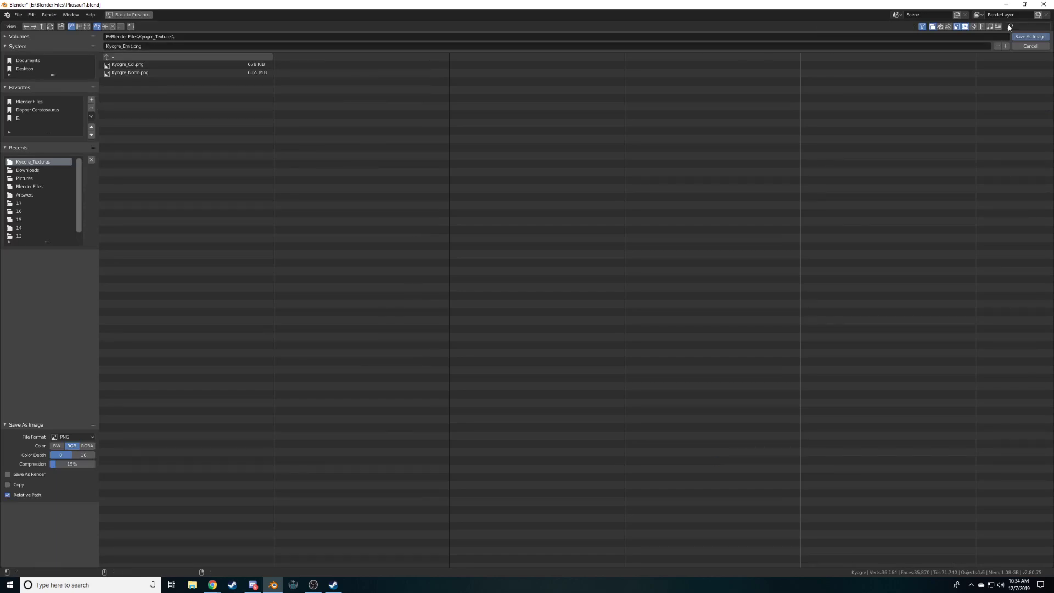
{"action": "left_click", "coordinate": [1030, 37]}
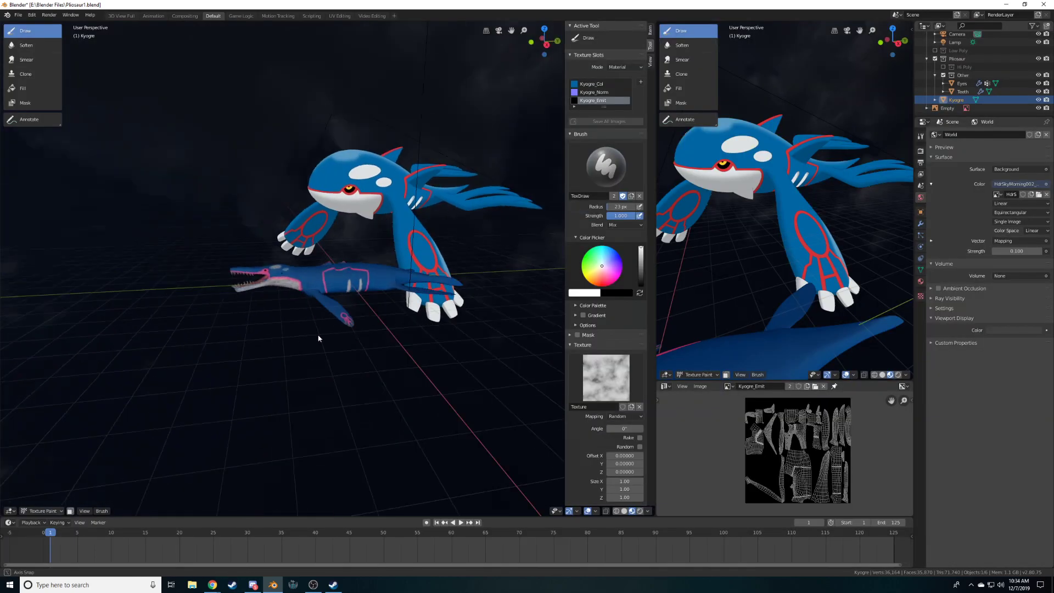
Widen the reference viewport's area and switch it to the shader editor showing the Pliosaur skin material
{"action": "scroll", "coordinate": [328, 334], "scroll_direction": "up", "scroll_amount": 7}
{"action": "scroll", "coordinate": [329, 333], "scroll_direction": "down", "scroll_amount": 4}
{"action": "mouse_move", "coordinate": [328, 229]}
{"action": "middle_mouse_down"}
{"action": "mouse_move", "coordinate": [313, 264]}
{"action": "mouse_move", "coordinate": [331, 269]}
{"action": "mouse_move", "coordinate": [414, 228]}
{"action": "mouse_move", "coordinate": [321, 223]}
{"action": "mouse_move", "coordinate": [270, 265]}
{"action": "mouse_move", "coordinate": [192, 275]}
{"action": "mouse_move", "coordinate": [282, 229]}
{"action": "mouse_move", "coordinate": [390, 225]}
{"action": "mouse_move", "coordinate": [314, 222]}
{"action": "middle_mouse_up"}
{"action": "left_click_drag", "start_coordinate": [656, 360], "coordinate": [470, 358]}
{"action": "left_click", "coordinate": [478, 375]}
{"action": "left_click", "coordinate": [510, 374]}
{"action": "left_click", "coordinate": [479, 375]}
{"action": "left_click", "coordinate": [497, 329]}
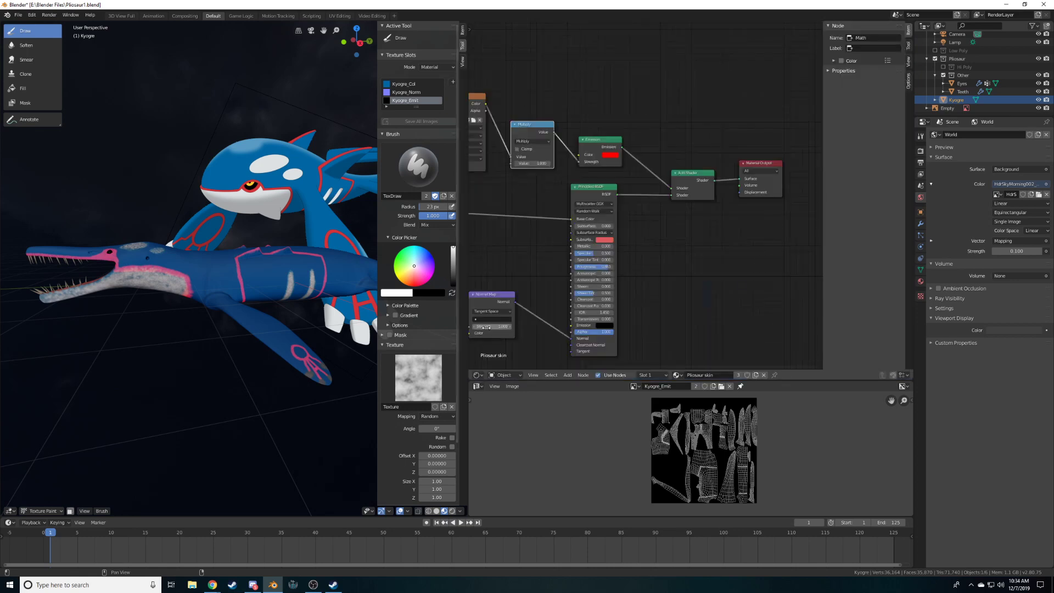
Insert a MixRGB node between the Kyogre_Col texture and the Principled BSDF's Base Color, and set its Color2 to red
{"action": "middle_click_drag", "start_coordinate": [650, 208], "coordinate": [682, 228]}
{"action": "middle_click_drag", "start_coordinate": [588, 238], "coordinate": [639, 251]}
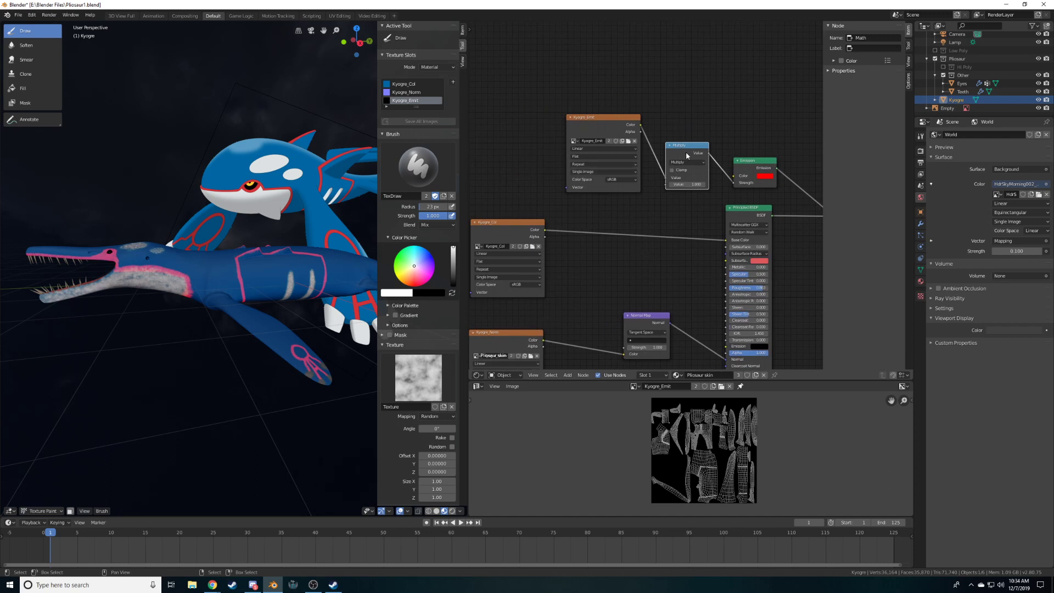
{"action": "key", "text": "shift+a"}
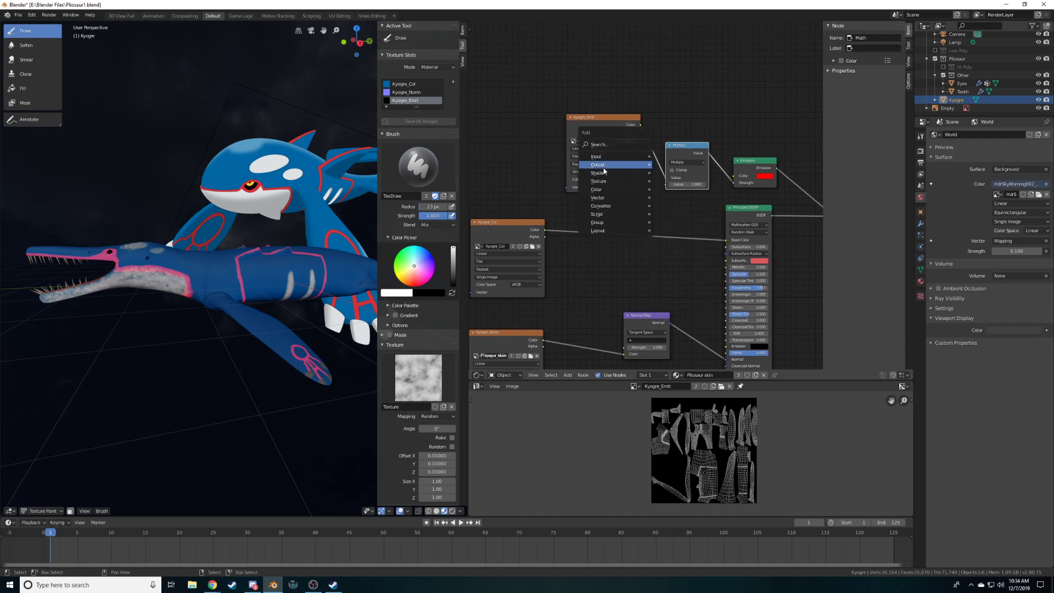
{"action": "mouse_move", "coordinate": [608, 191]}
{"action": "left_click", "coordinate": [676, 231]}
{"action": "left_click", "coordinate": [658, 218]}
{"action": "left_click", "coordinate": [690, 267]}
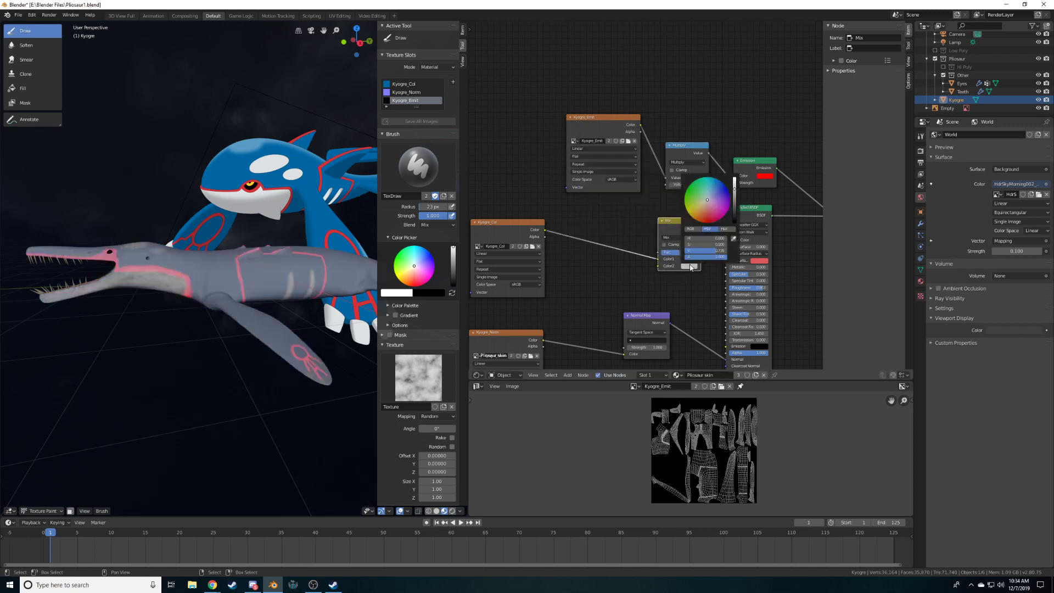
{"action": "left_click", "coordinate": [709, 223]}
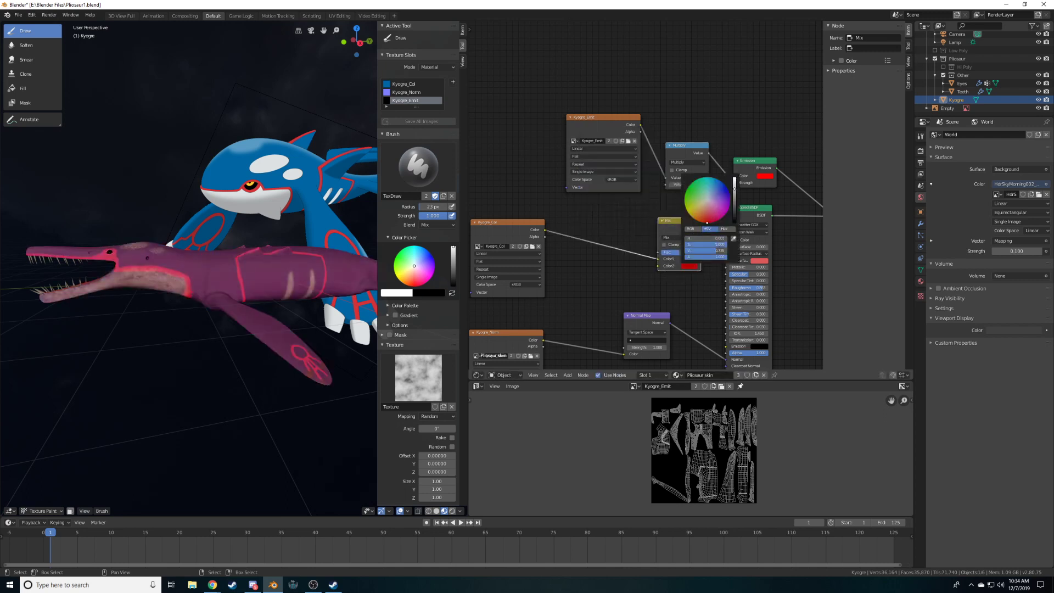
Change the Mix node's second color to bright red
{"action": "left_click", "coordinate": [692, 229]}
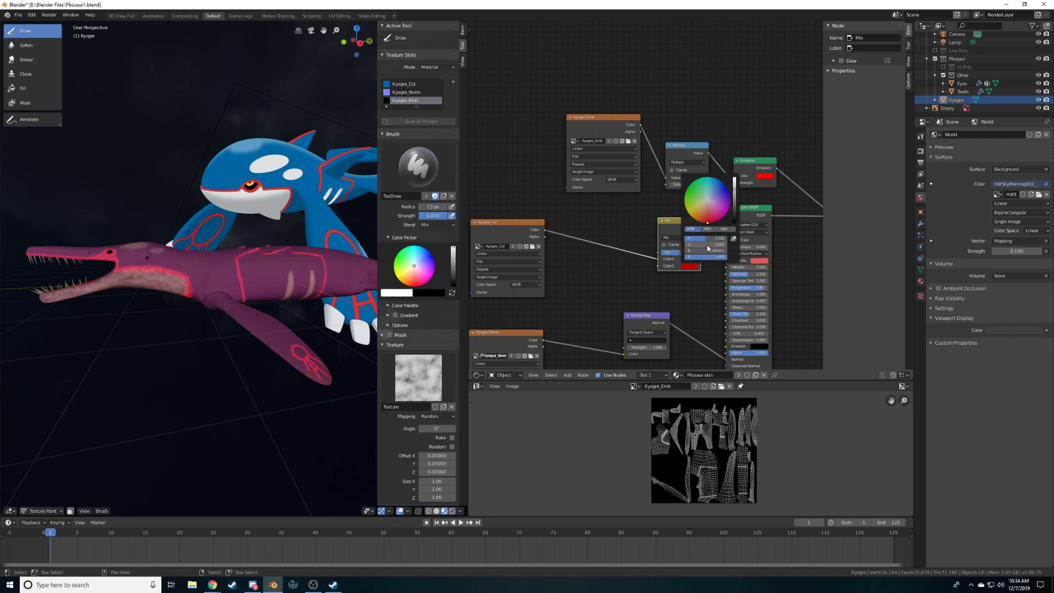
{"action": "left_click_drag", "start_coordinate": [706, 238], "coordinate": [727, 238]}
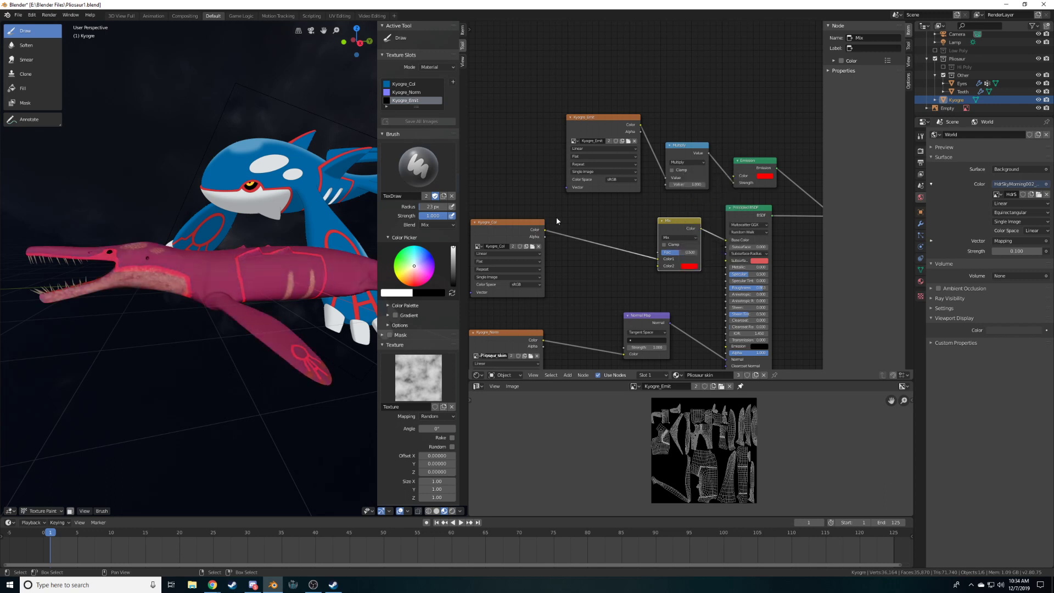
Move the Kyogre_Emit image texture node away from the Multiply node, above the Kyogre_Col texture node
{"action": "left_click_drag", "start_coordinate": [602, 129], "coordinate": [515, 123]}
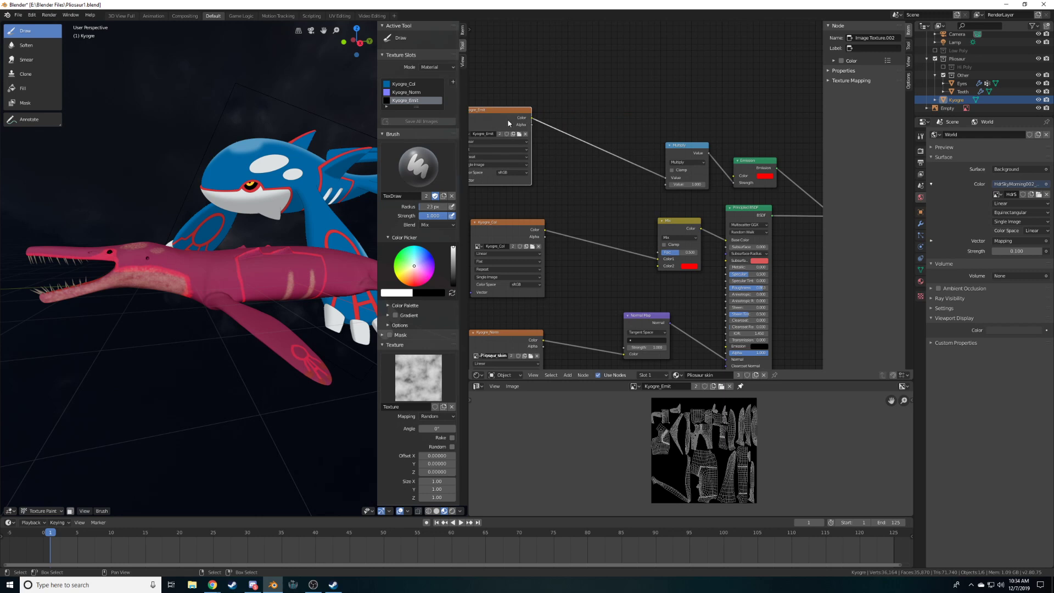
{"action": "key", "text": "g"}
{"action": "left_click", "coordinate": [531, 104]}
{"action": "key", "text": "shift+d"}
{"action": "left_click", "coordinate": [536, 168]}
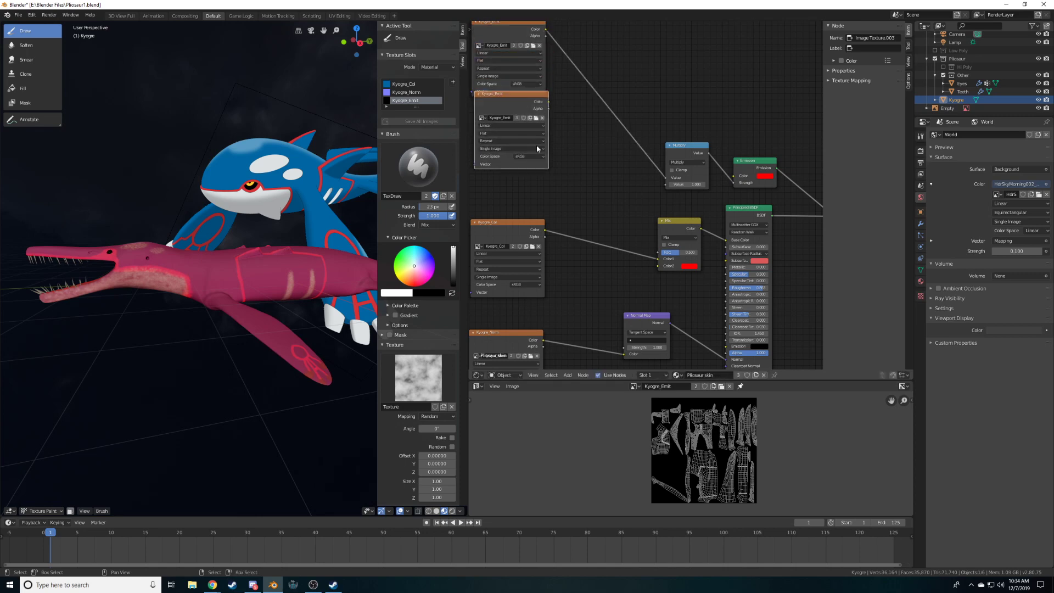
{"action": "key", "text": "x"}
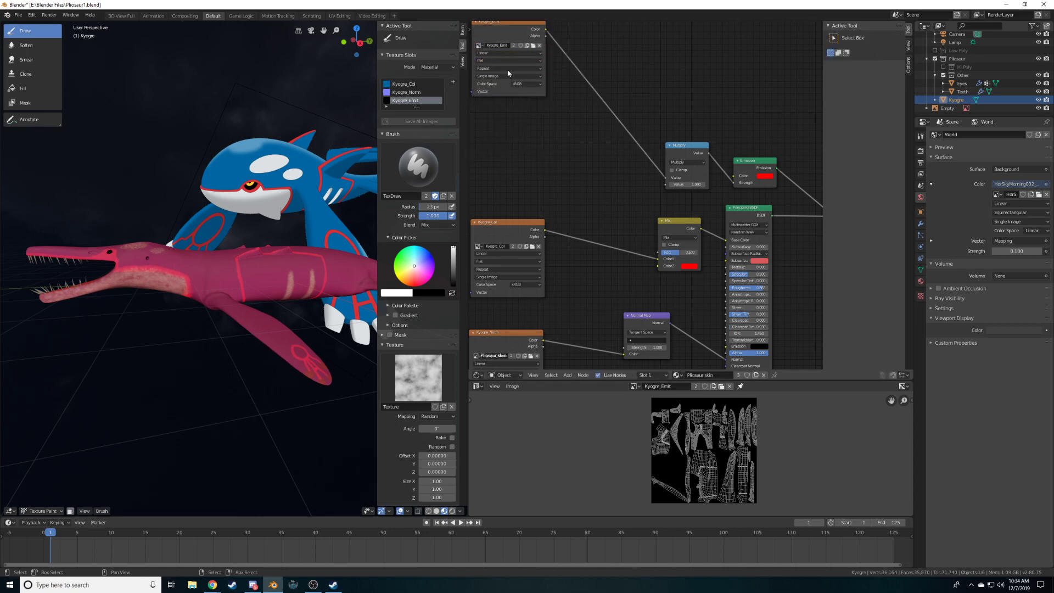
Load Kyogre_Col.png into the image texture node that feeds the Multiply node
{"action": "left_click", "coordinate": [533, 46]}
{"action": "left_click", "coordinate": [135, 66]}
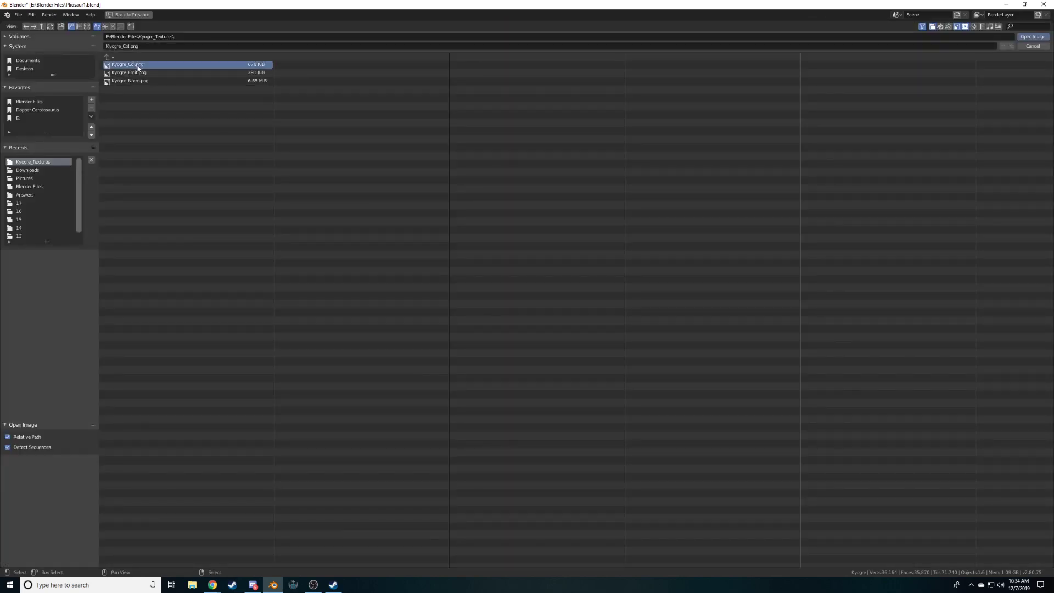
{"action": "left_click", "coordinate": [1032, 37]}
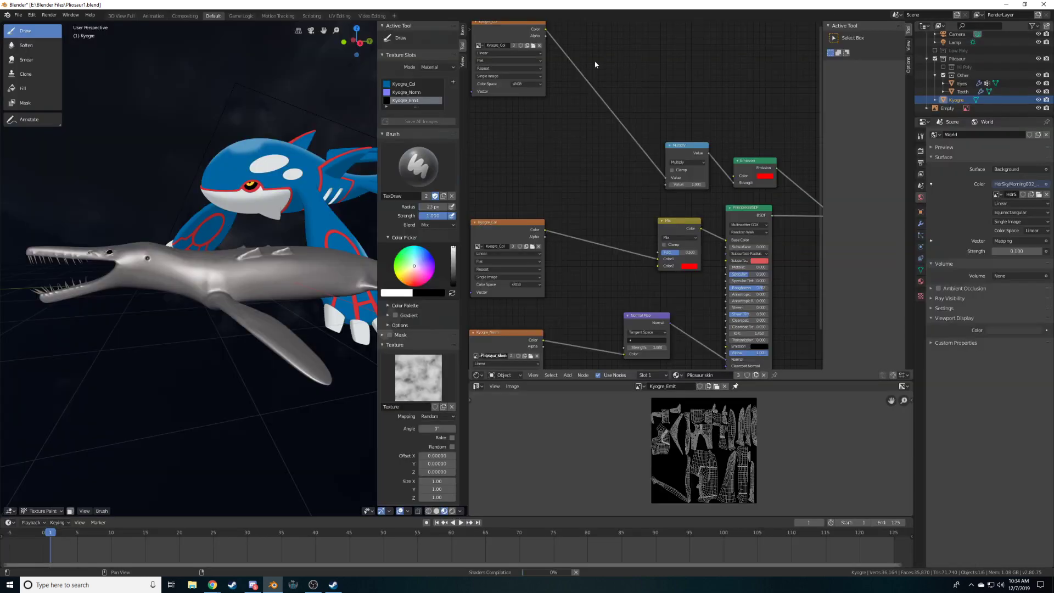
Duplicate the upper Kyogre_Col texture node below itself and set the original's color space to Non-Color
{"action": "left_click", "coordinate": [523, 57]}
{"action": "key", "text": "shift+d"}
{"action": "left_click", "coordinate": [526, 169]}
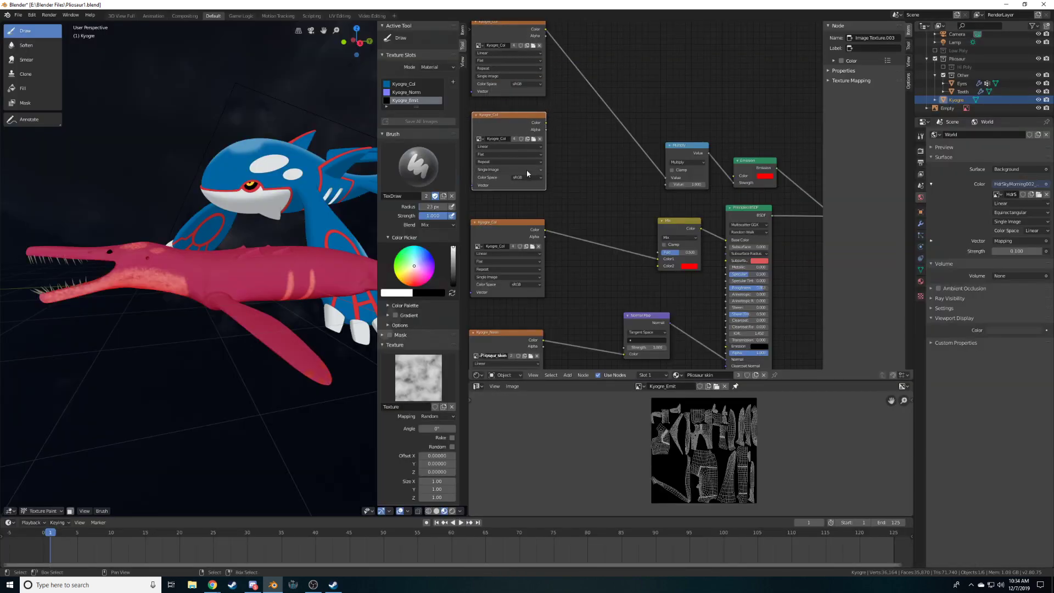
{"action": "left_click", "coordinate": [526, 85]}
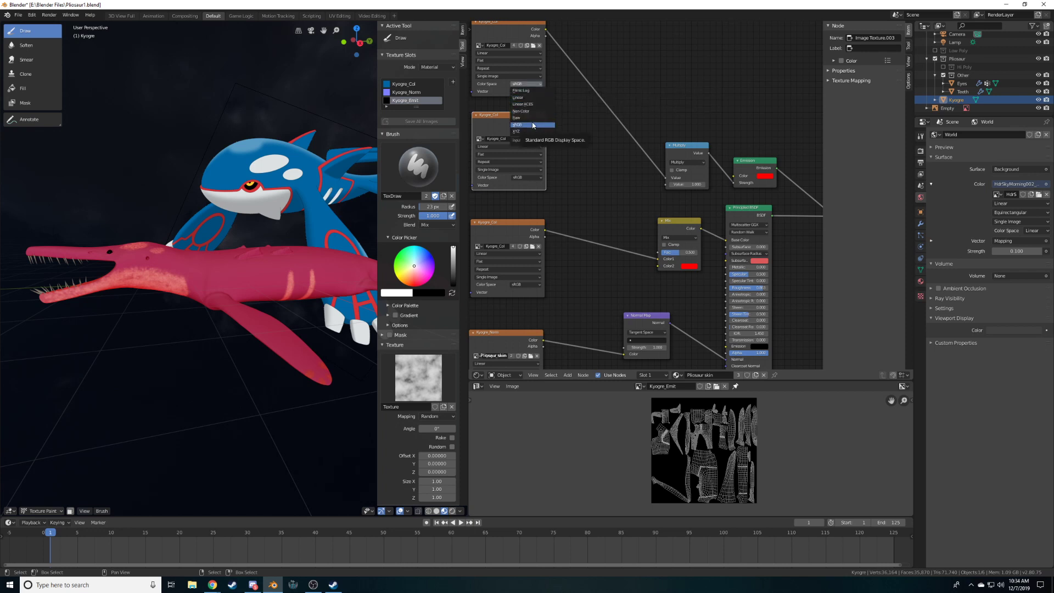
{"action": "left_click", "coordinate": [532, 112]}
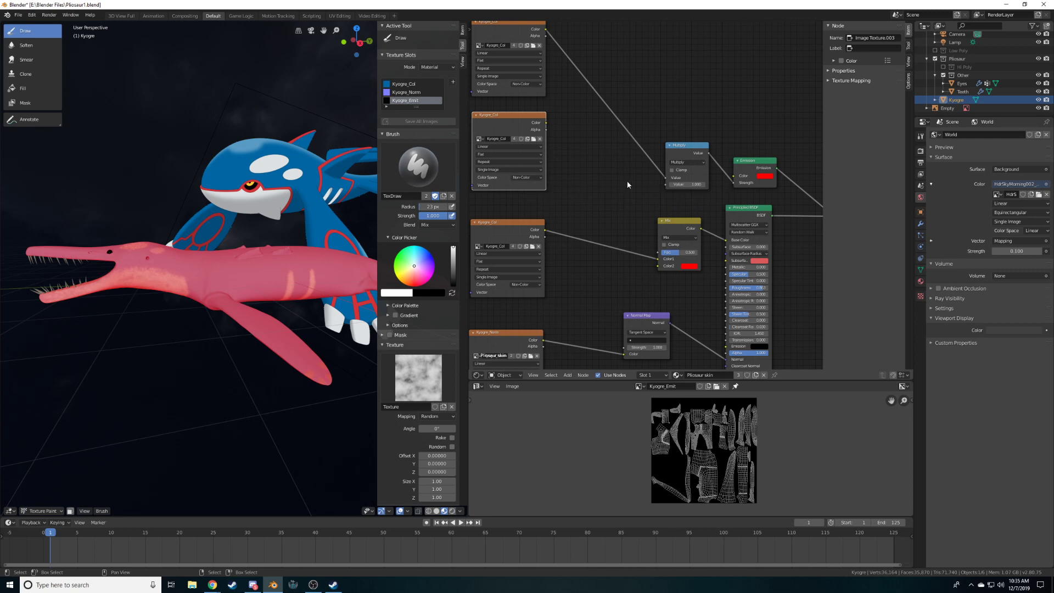
{"action": "left_click_drag", "start_coordinate": [666, 179], "coordinate": [666, 179]}
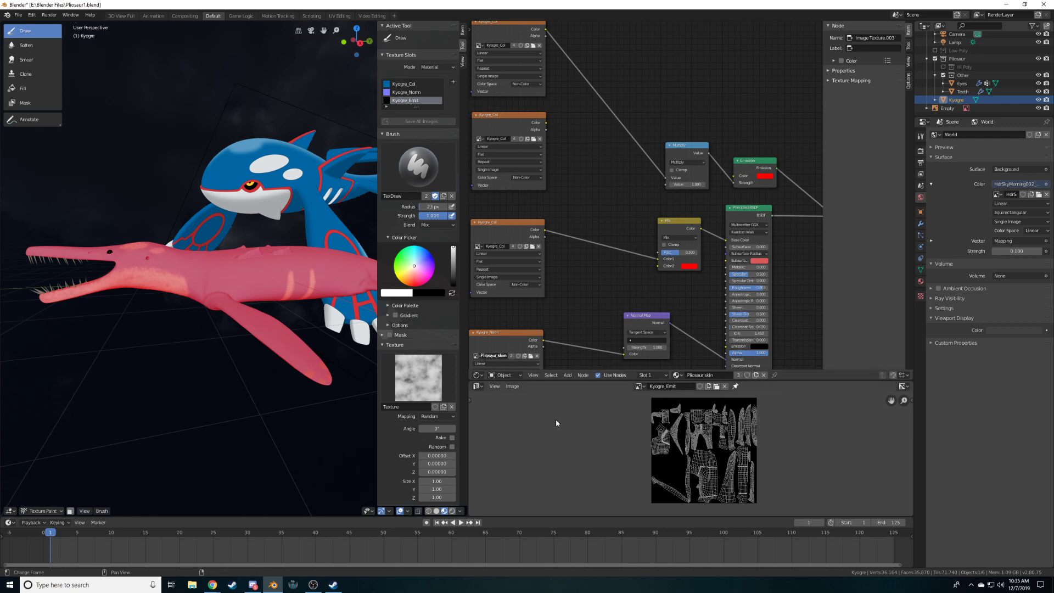
Browse the texture images as thumbnails, look at Kyogre_Emit.png, and cancel without opening a file
{"action": "left_click", "coordinate": [513, 387]}
{"action": "left_click", "coordinate": [521, 404]}
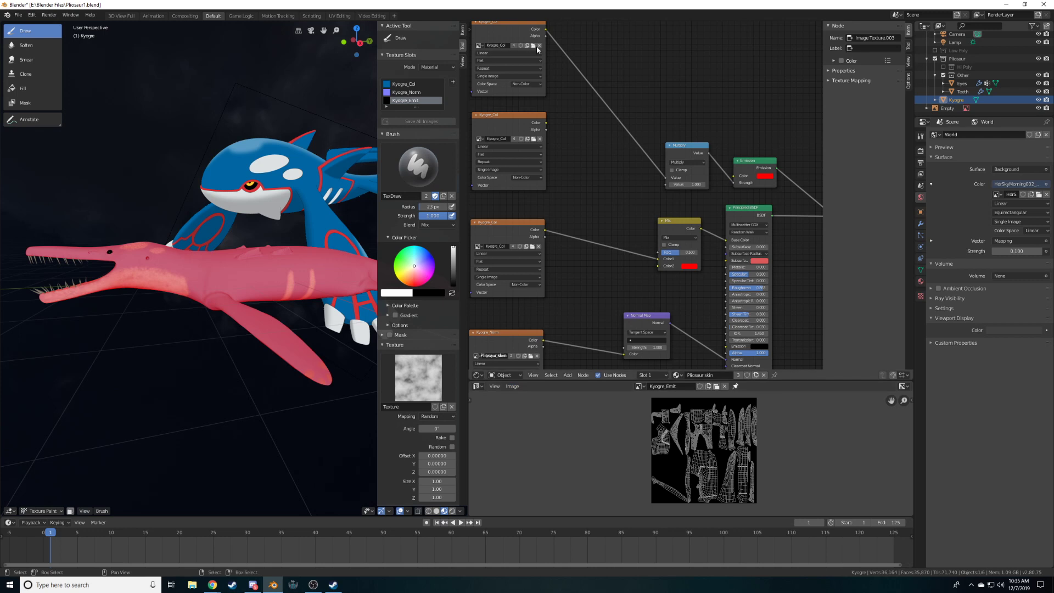
{"action": "left_click", "coordinate": [88, 26]}
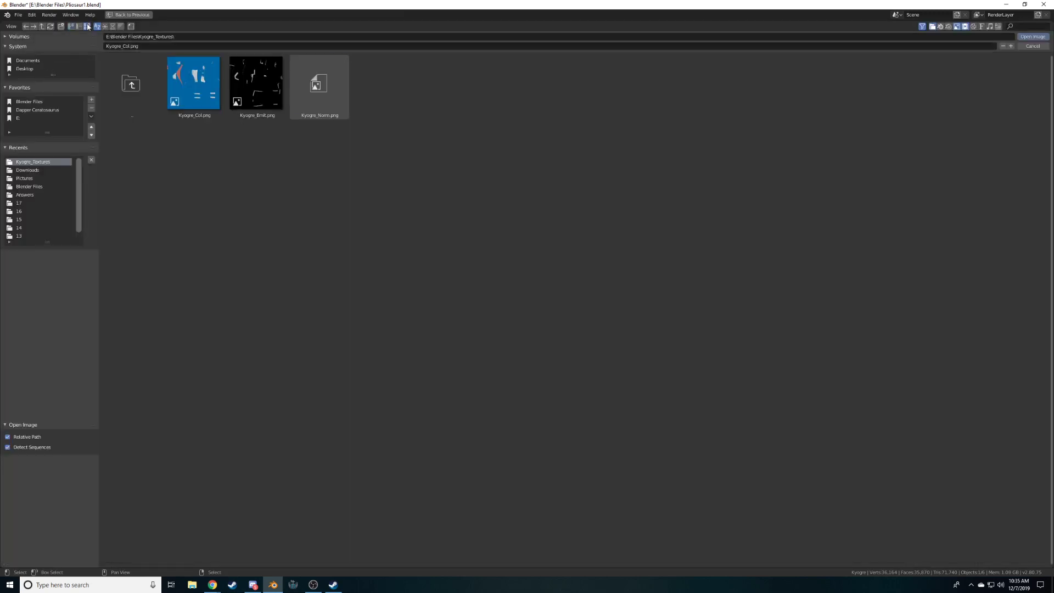
{"action": "left_click", "coordinate": [254, 86]}
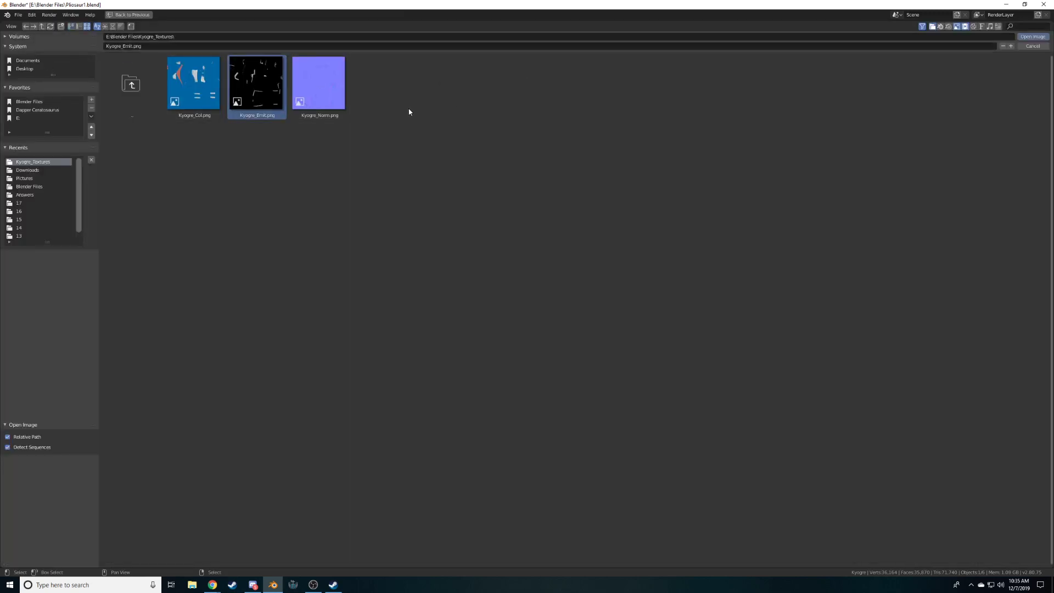
{"action": "left_click", "coordinate": [1031, 47]}
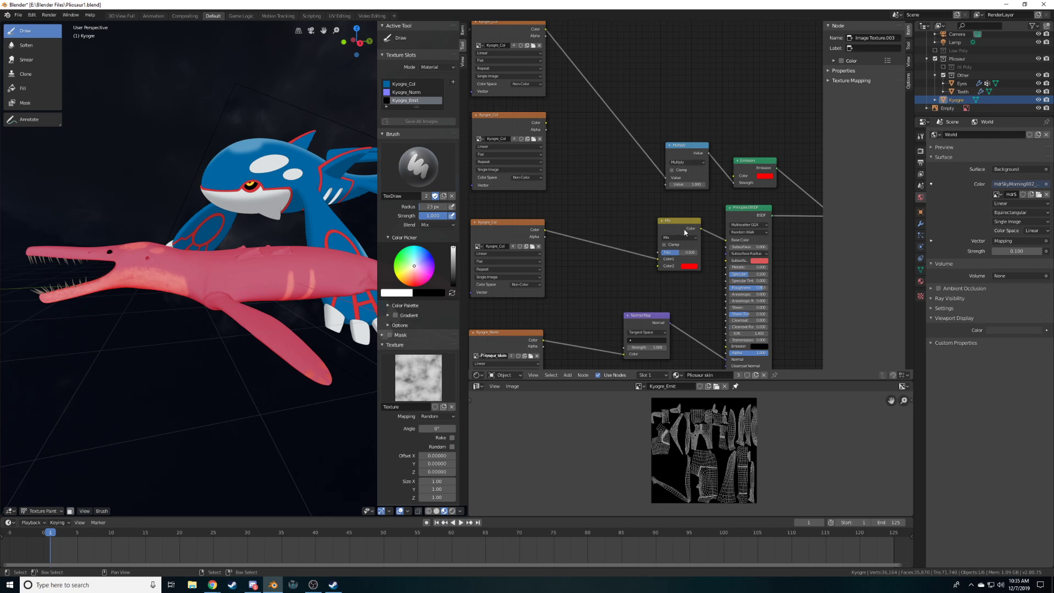
Try linking the duplicated texture's Color to the Mix node's Fac, then reroute that link to the Principled BSDF's Base Color
{"action": "middle_click_drag", "start_coordinate": [686, 226], "coordinate": [687, 223]}
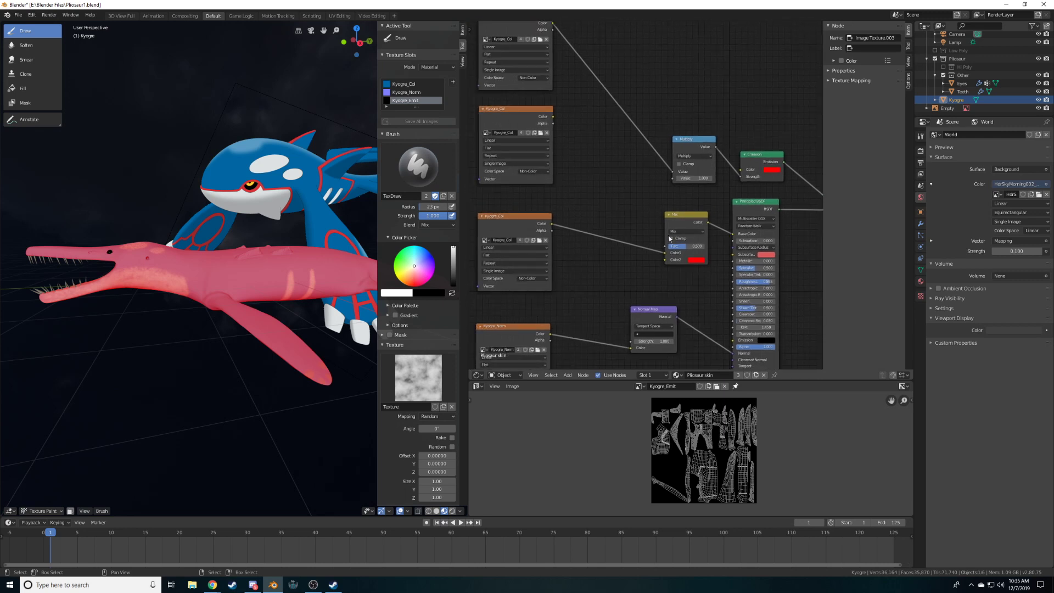
{"action": "left_click_drag", "start_coordinate": [602, 218], "coordinate": [667, 252]}
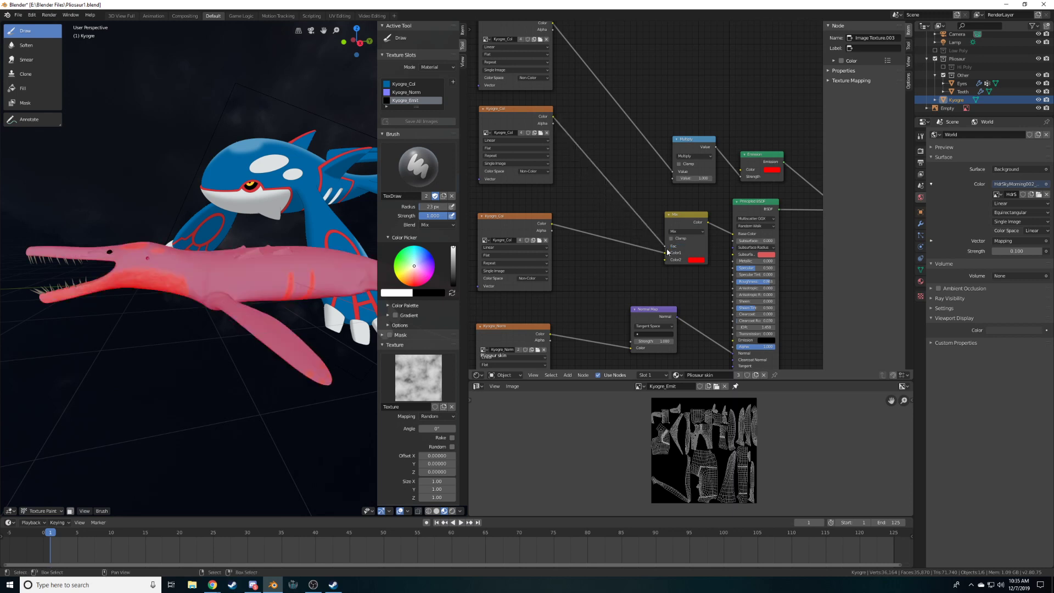
{"action": "mouse_move", "coordinate": [664, 253]}
{"action": "left_mouse_down"}
{"action": "mouse_move", "coordinate": [666, 263]}
{"action": "mouse_move", "coordinate": [678, 237]}
{"action": "left_mouse_up"}
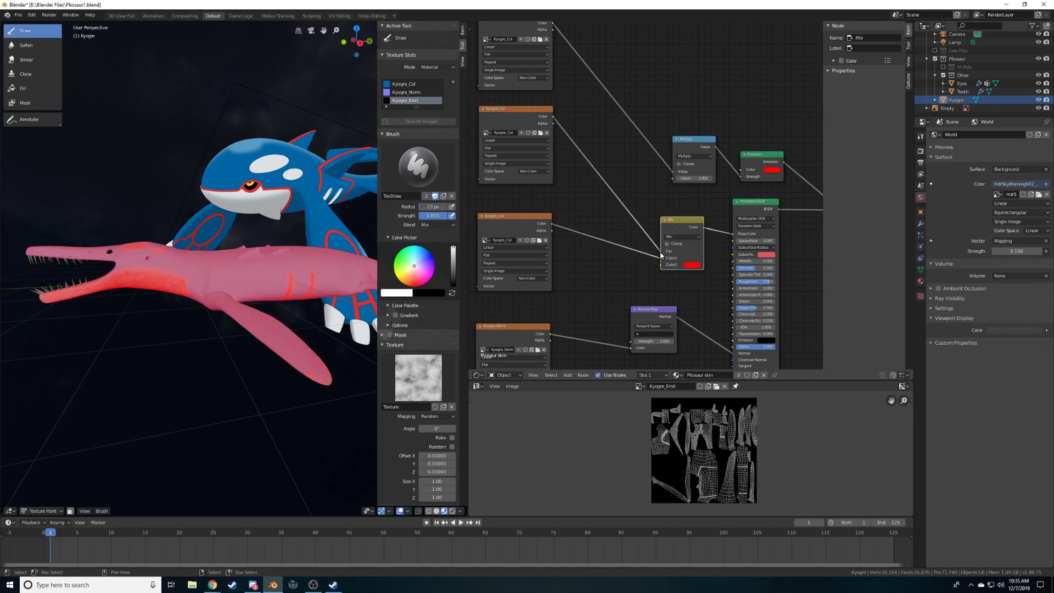
{"action": "left_click_drag", "start_coordinate": [661, 255], "coordinate": [736, 239]}
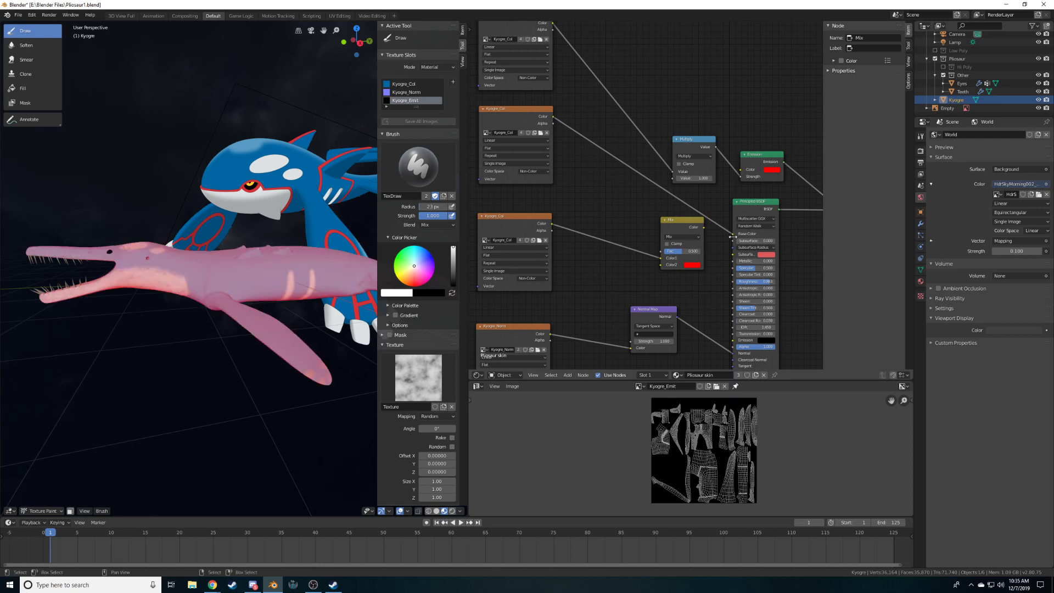
Switch the 3D viewport to Object Mode and reconnect the Mix node's Color to the Principled BSDF's Base Color
{"action": "middle_click_drag", "start_coordinate": [716, 251], "coordinate": [652, 251]}
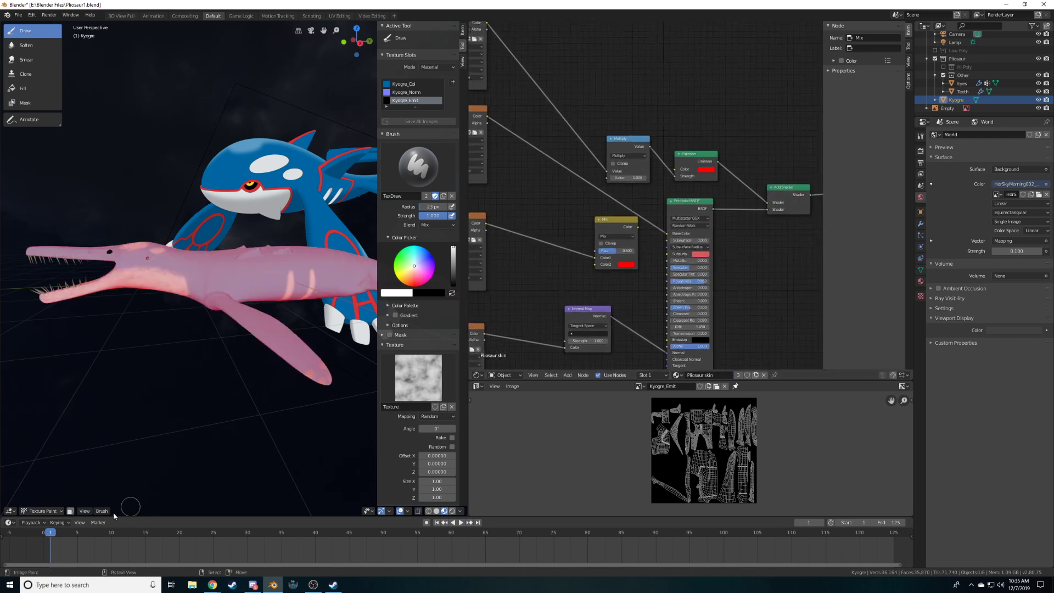
{"action": "left_click", "coordinate": [37, 511]}
{"action": "left_click", "coordinate": [37, 501]}
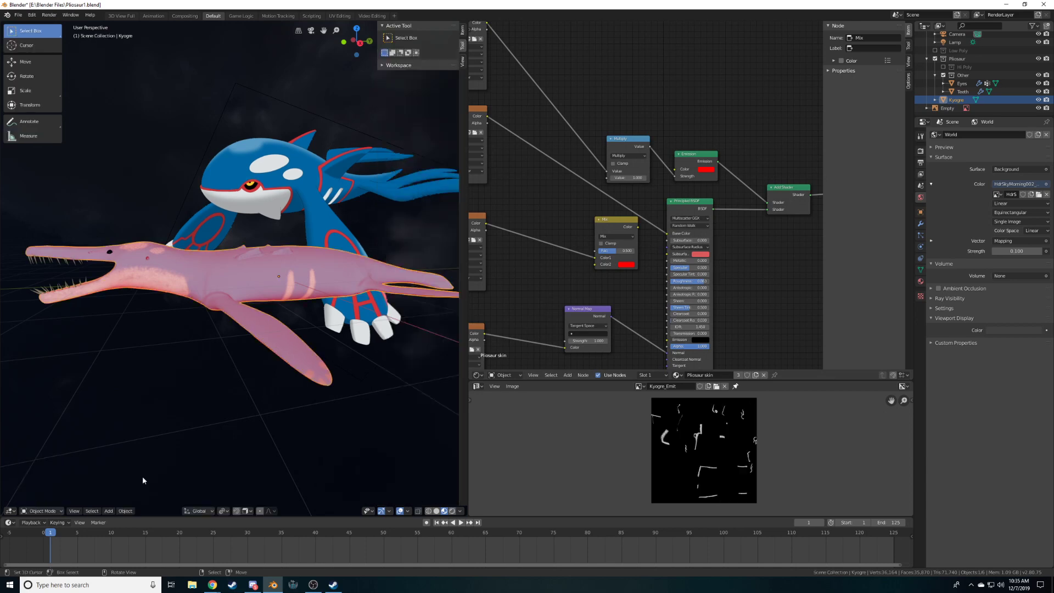
{"action": "left_click_drag", "start_coordinate": [640, 229], "coordinate": [667, 236]}
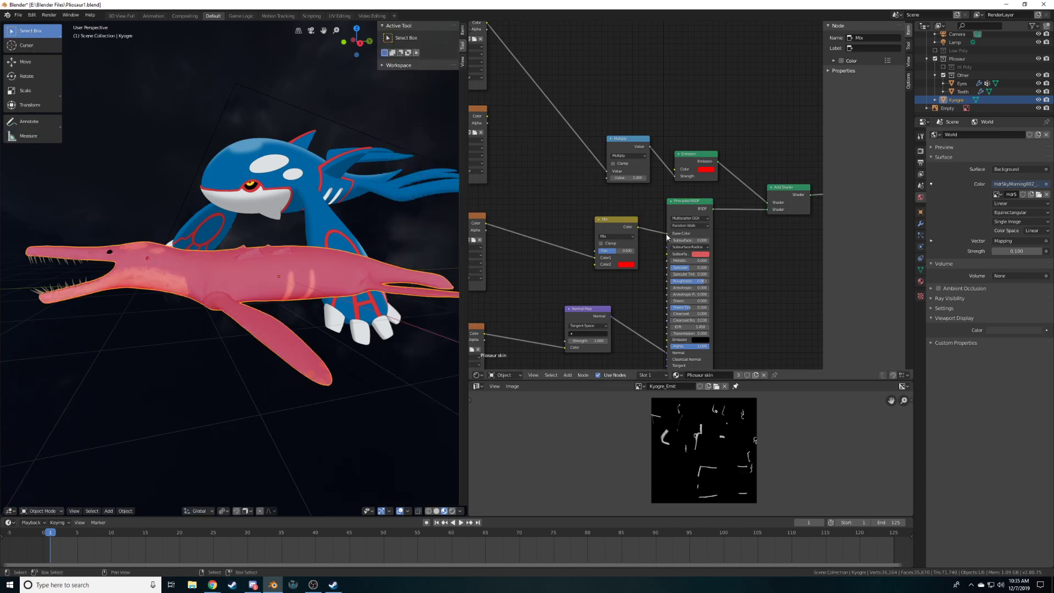
Connect the Principled BSDF output directly to the Material Output's Surface, bypassing the Add Shader
{"action": "middle_click_drag", "start_coordinate": [721, 217], "coordinate": [645, 234]}
{"action": "left_click_drag", "start_coordinate": [637, 226], "coordinate": [763, 217]}
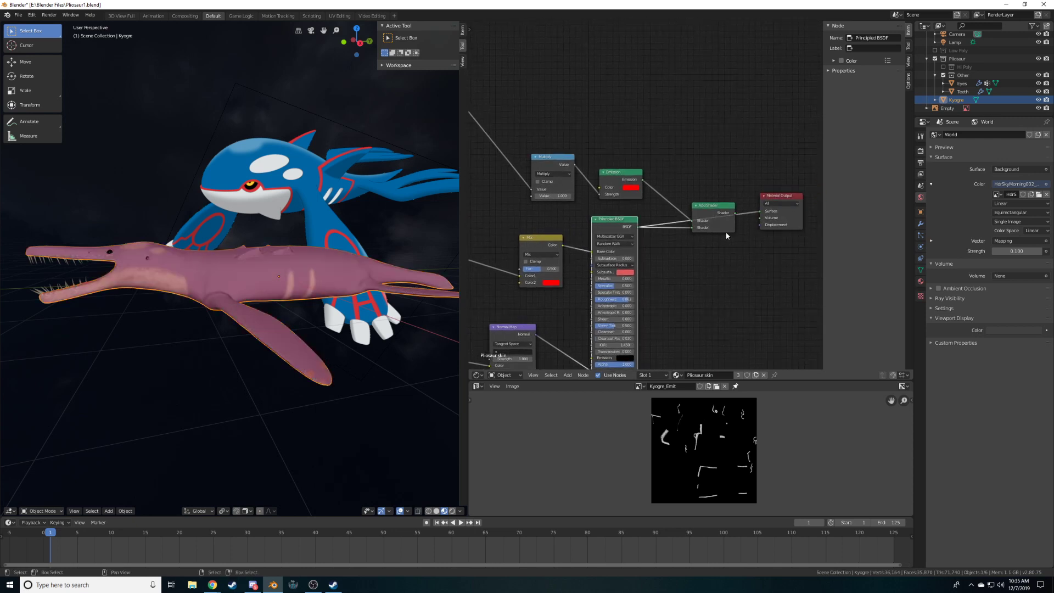
Delete the unconnected duplicate of the Kyogre_Col image texture node
{"action": "middle_click_drag", "start_coordinate": [570, 190], "coordinate": [691, 211]}
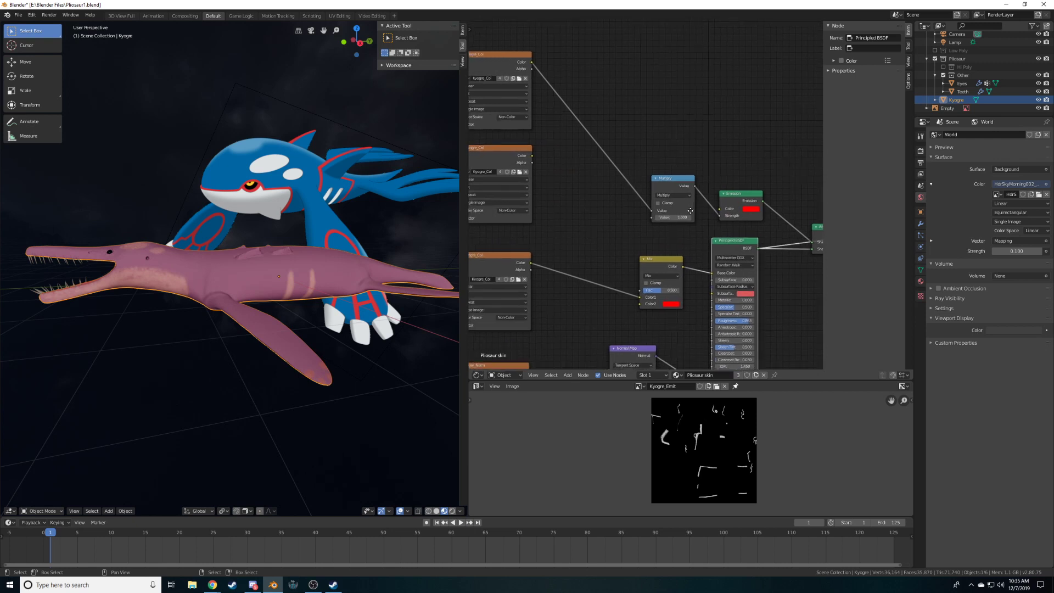
{"action": "left_click_drag", "start_coordinate": [502, 154], "coordinate": [531, 164]}
{"action": "key", "text": "x"}
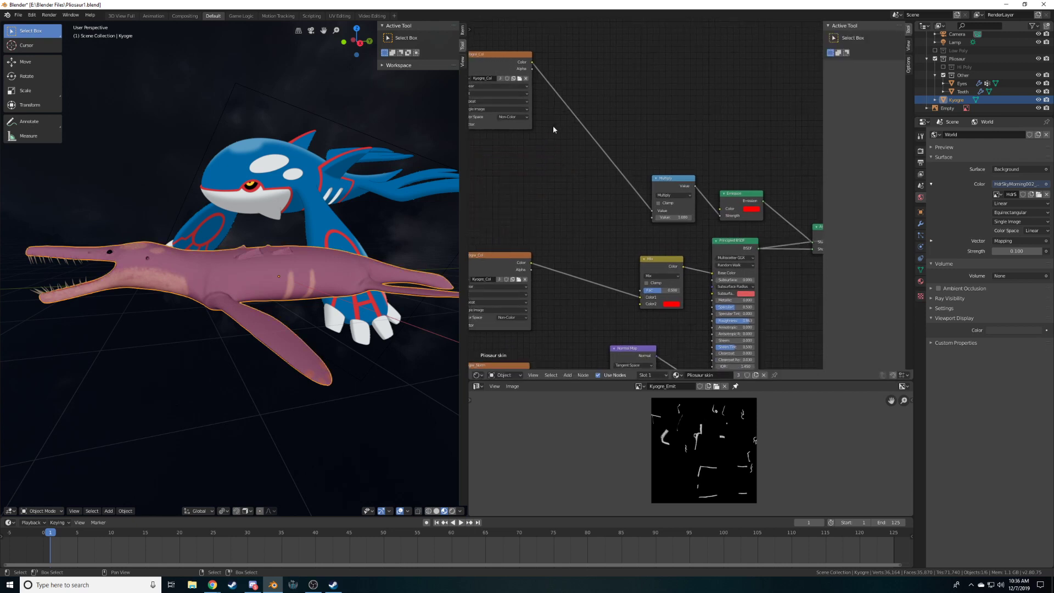
Disconnect the Emission node from the Add Shader and reconnect the Add Shader's output to the Material Output's Surface
{"action": "scroll", "coordinate": [704, 215], "scroll_direction": "right", "scroll_amount": 4, "text": "ctrl"}
{"action": "left_click_drag", "start_coordinate": [722, 238], "coordinate": [693, 201]}
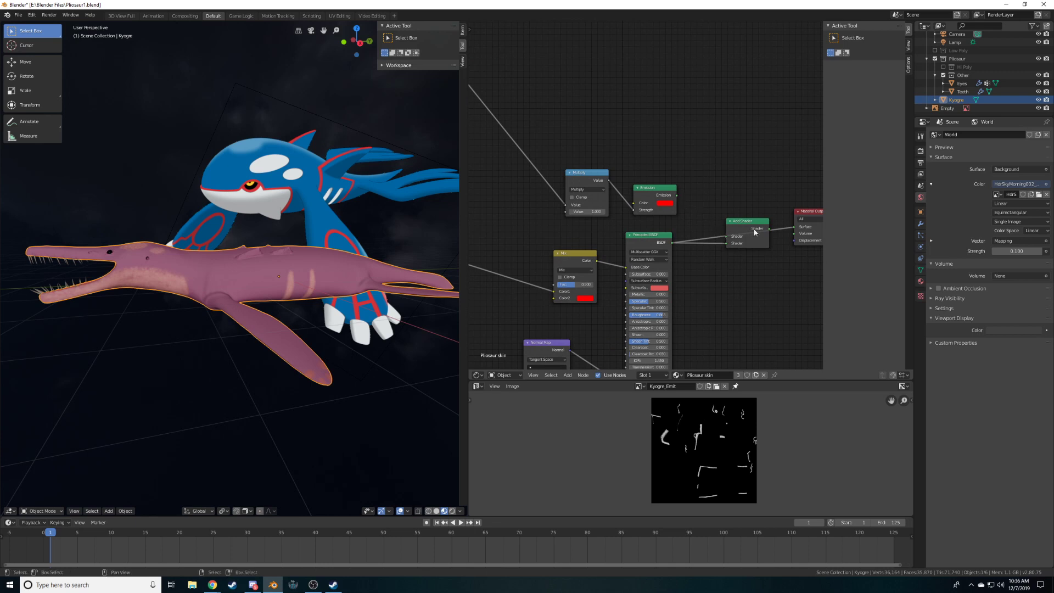
{"action": "left_click", "coordinate": [769, 232]}
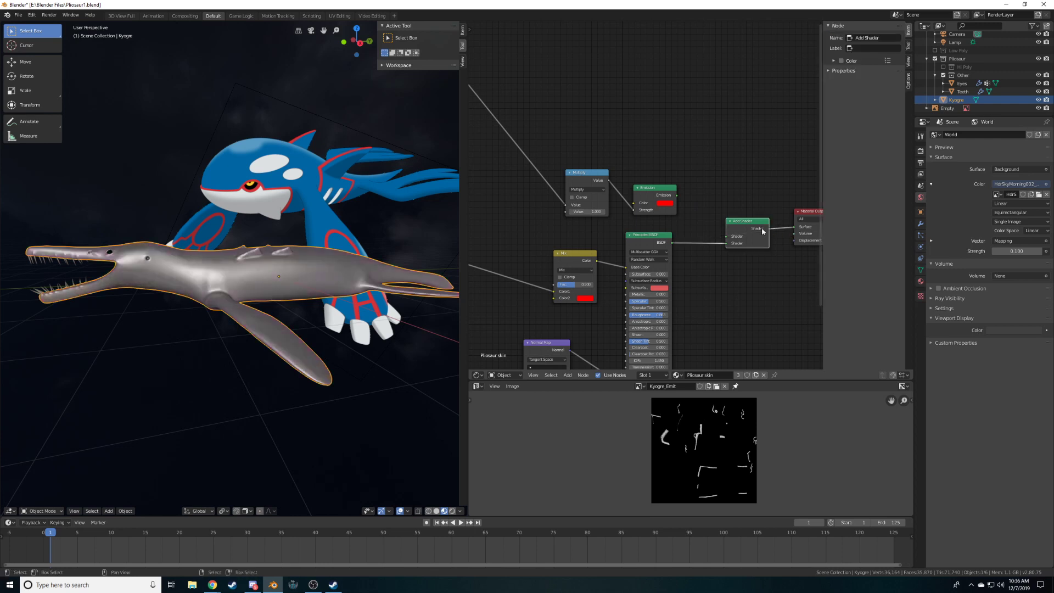
{"action": "left_click_drag", "start_coordinate": [745, 230], "coordinate": [740, 221]}
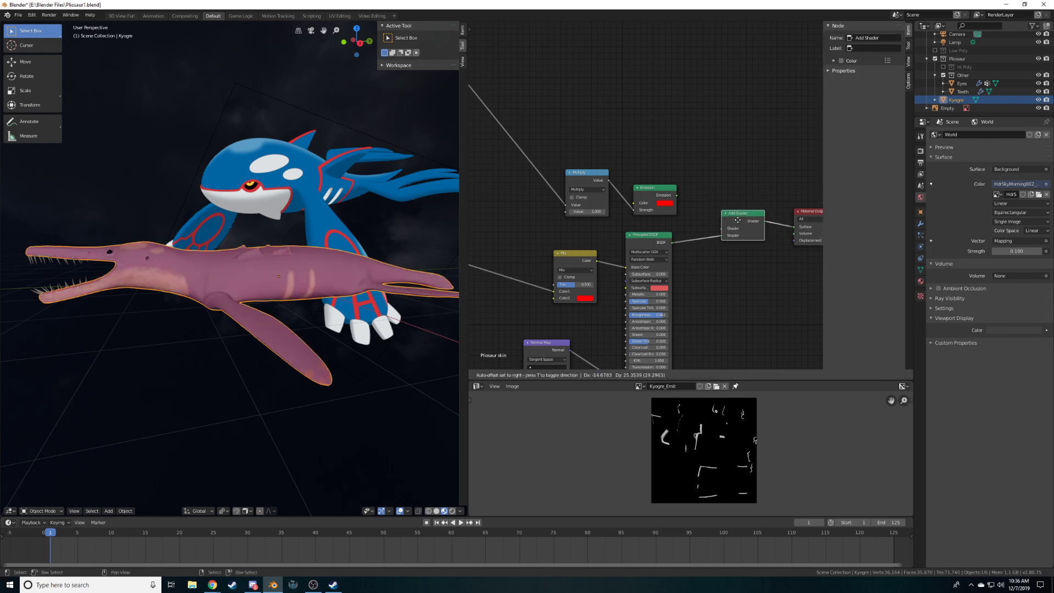
Duplicate the topmost Kyogre_Col texture node and connect the copy's Color to the Mix node's Fac
{"action": "middle_click_drag", "start_coordinate": [529, 294], "coordinate": [600, 245]}
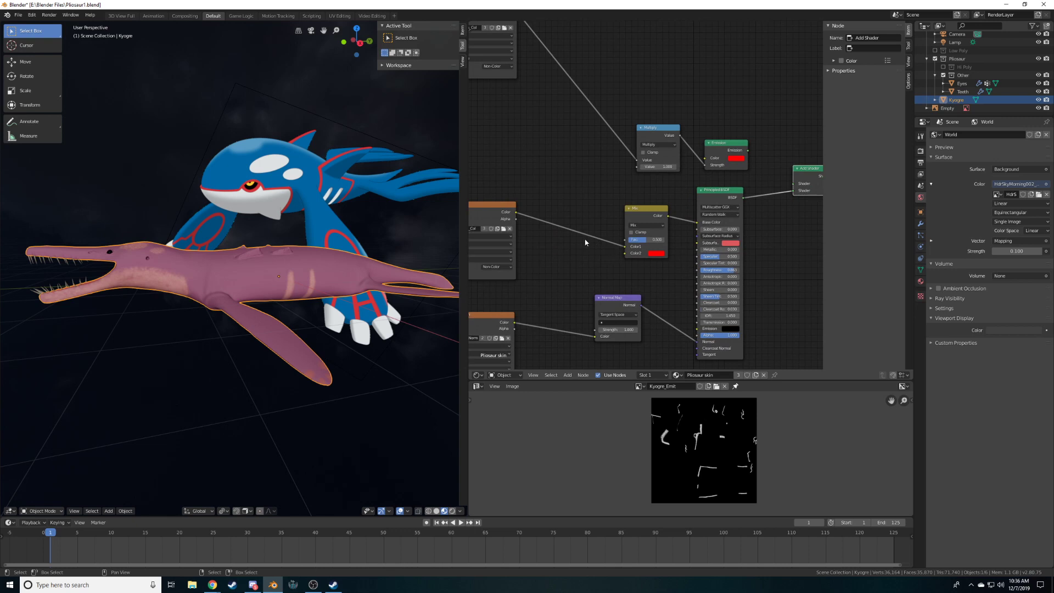
{"action": "scroll", "coordinate": [620, 248], "scroll_direction": "down", "scroll_amount": 2}
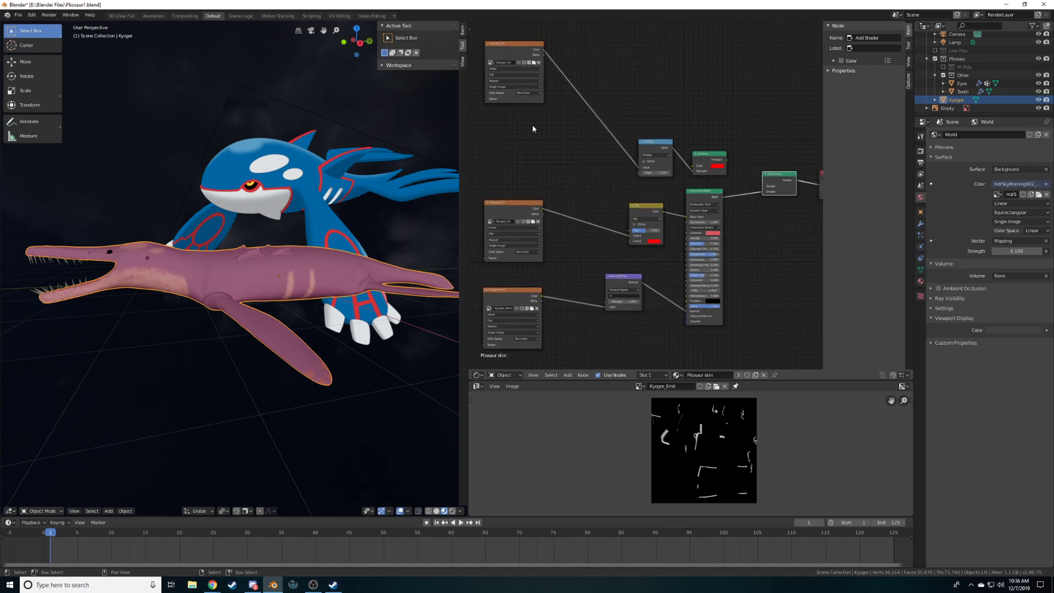
{"action": "left_click", "coordinate": [519, 53]}
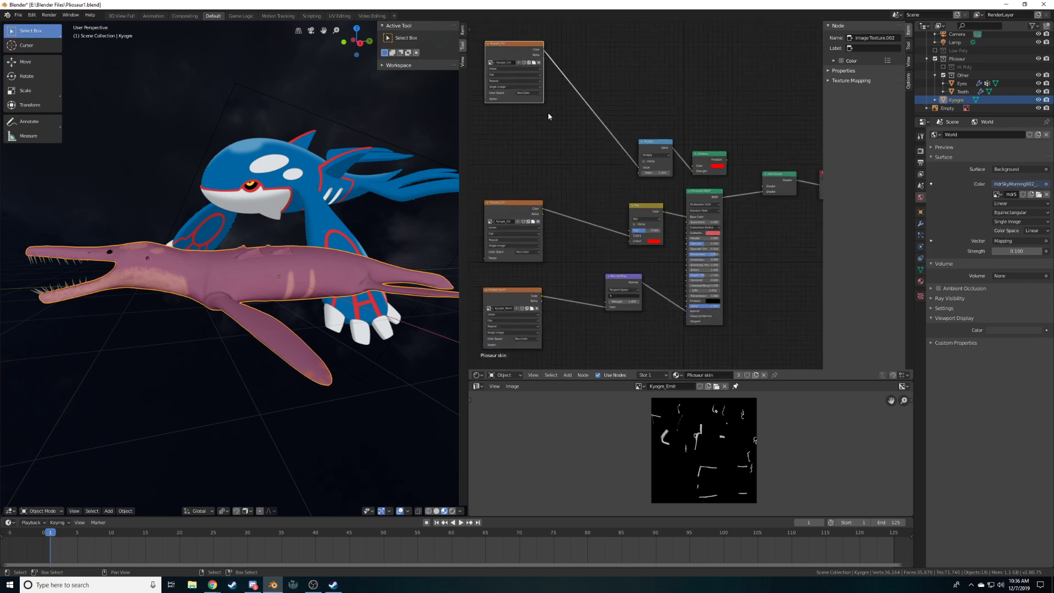
{"action": "key", "text": "shift+d"}
{"action": "left_click", "coordinate": [544, 168]}
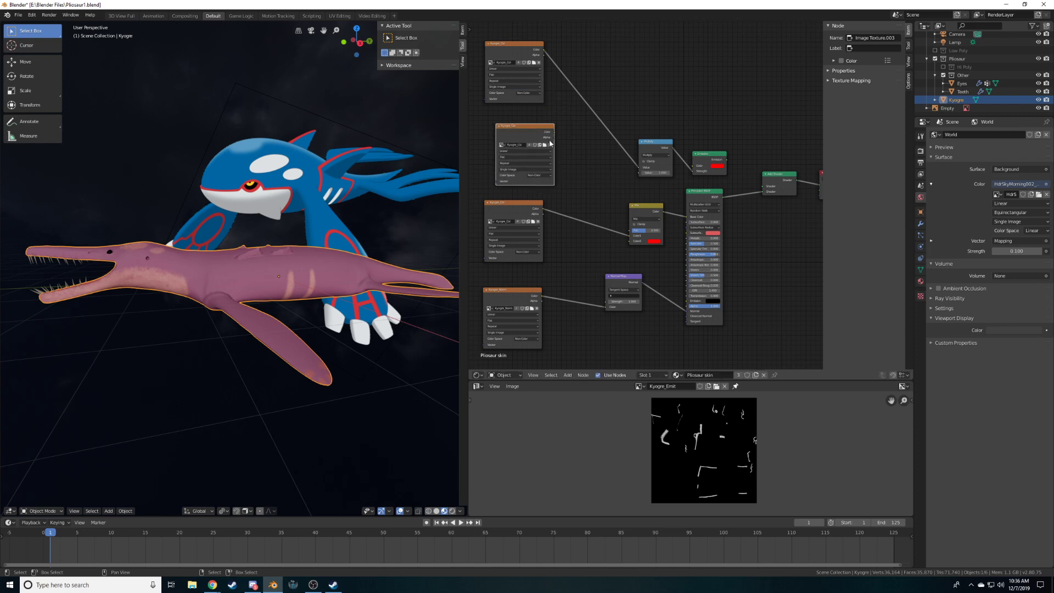
{"action": "left_click_drag", "start_coordinate": [554, 133], "coordinate": [629, 233]}
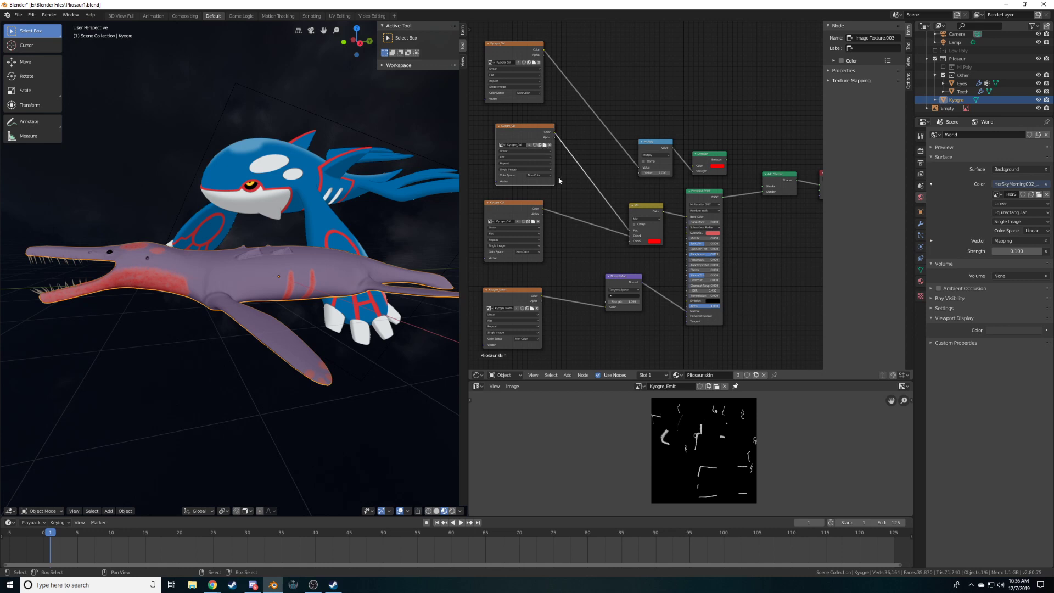
Load Kyogre_Emit.png into the image texture node that feeds the Mix node's Fac
{"action": "scroll", "coordinate": [560, 176], "scroll_direction": "up", "scroll_amount": 3}
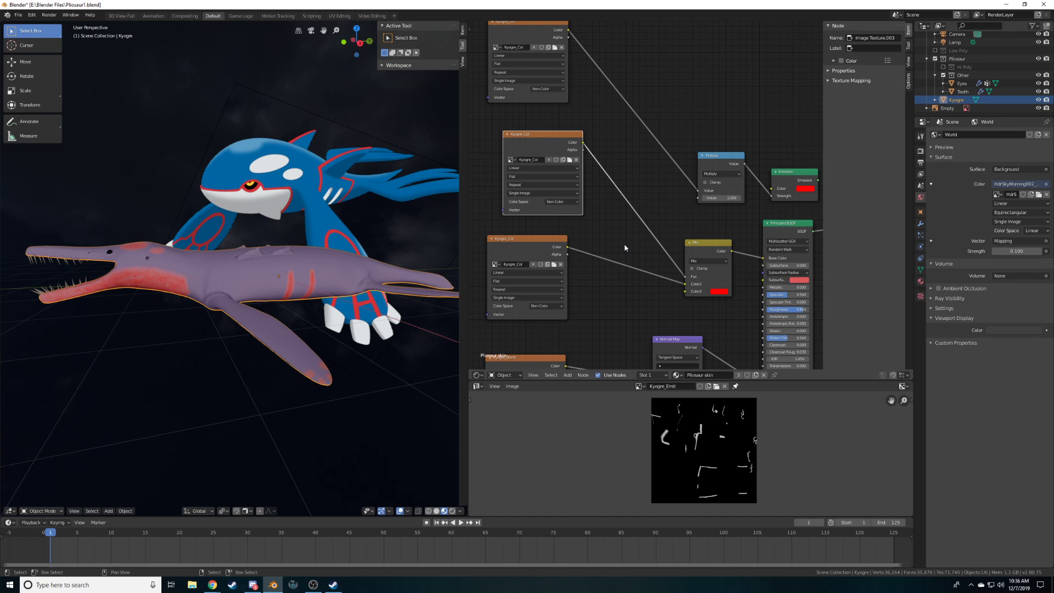
{"action": "left_click", "coordinate": [571, 159]}
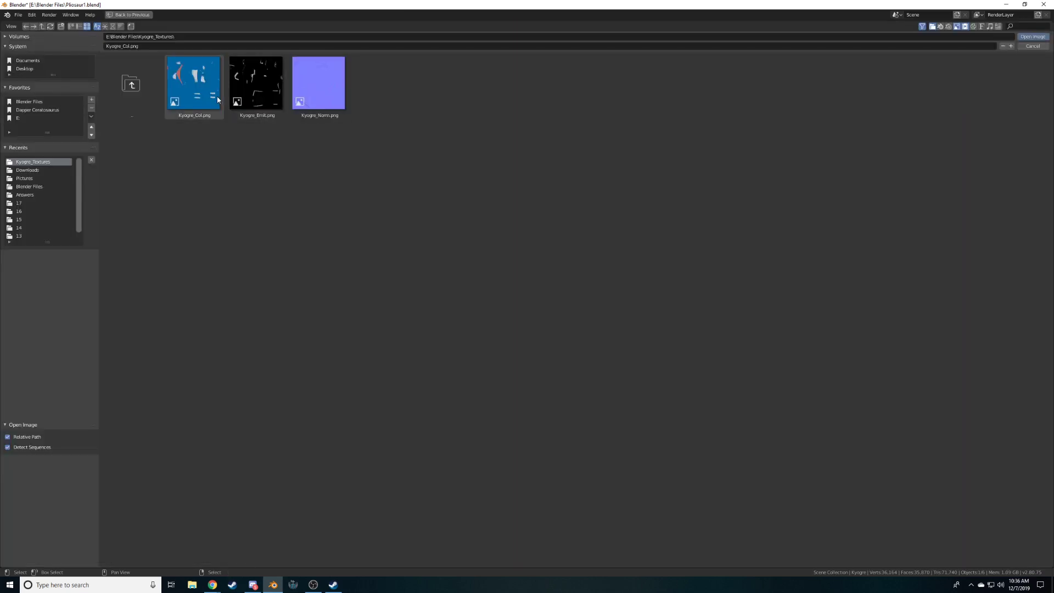
{"action": "left_click", "coordinate": [268, 117]}
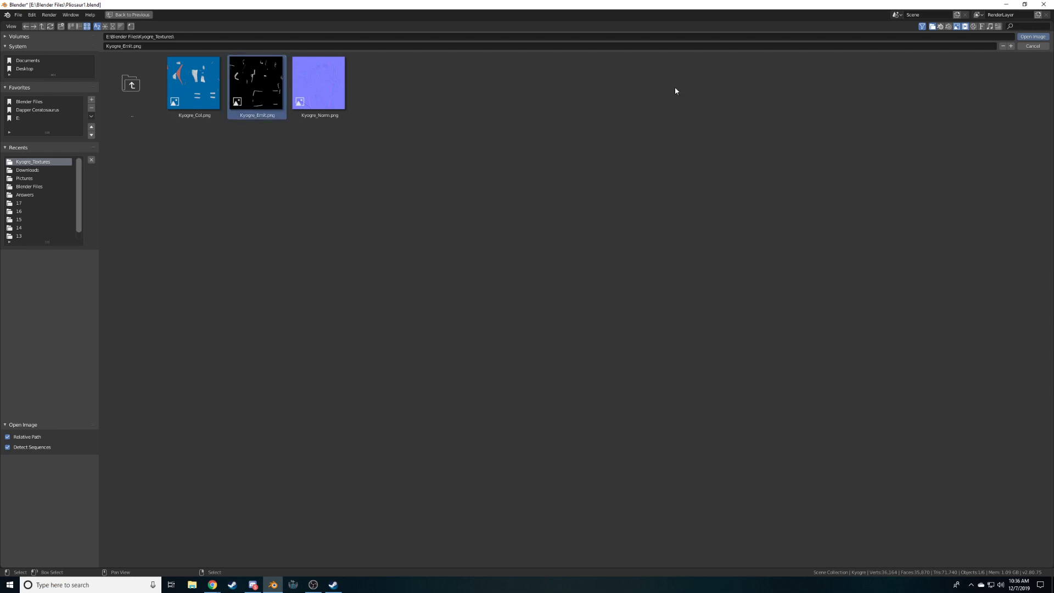
{"action": "left_click", "coordinate": [1032, 37]}
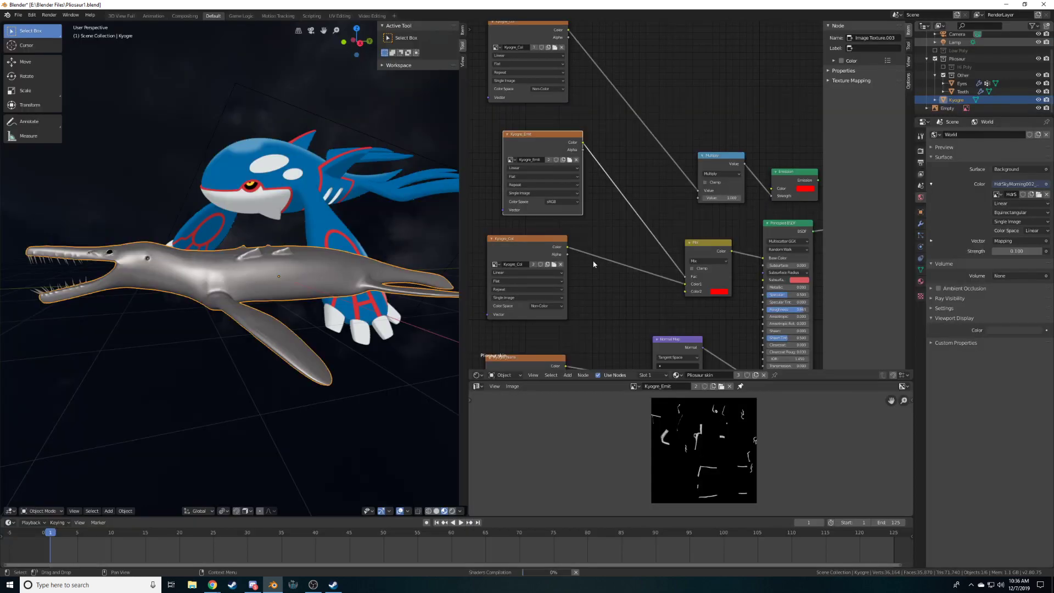
Set the color space of the Kyogre_Emit texture node to Non-Color
{"action": "middle_click_drag", "start_coordinate": [362, 260], "coordinate": [335, 280]}
{"action": "scroll", "coordinate": [360, 279], "scroll_direction": "up", "scroll_amount": 5}
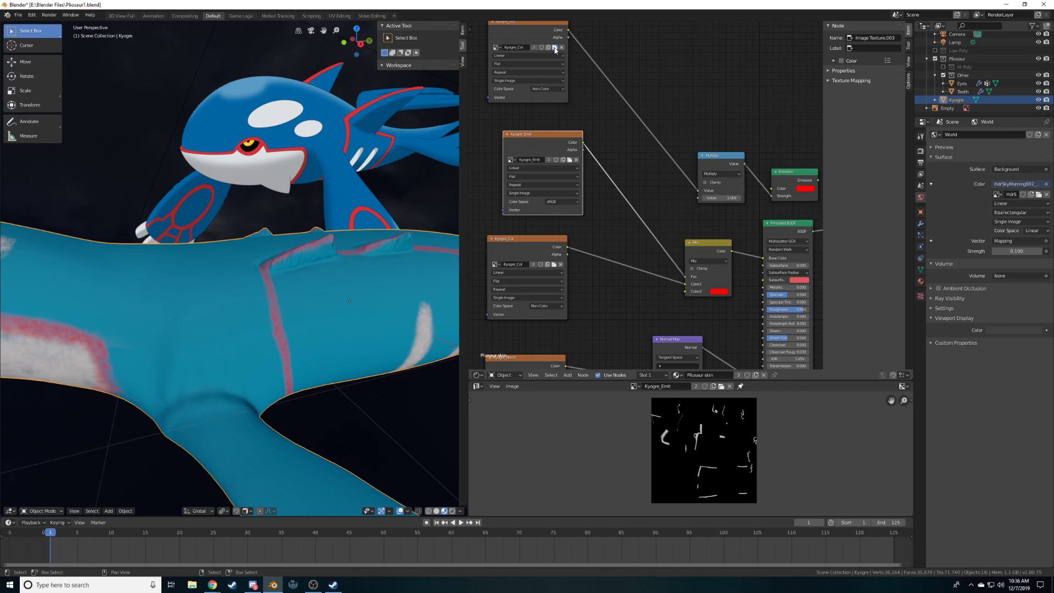
{"action": "left_click", "coordinate": [554, 48]}
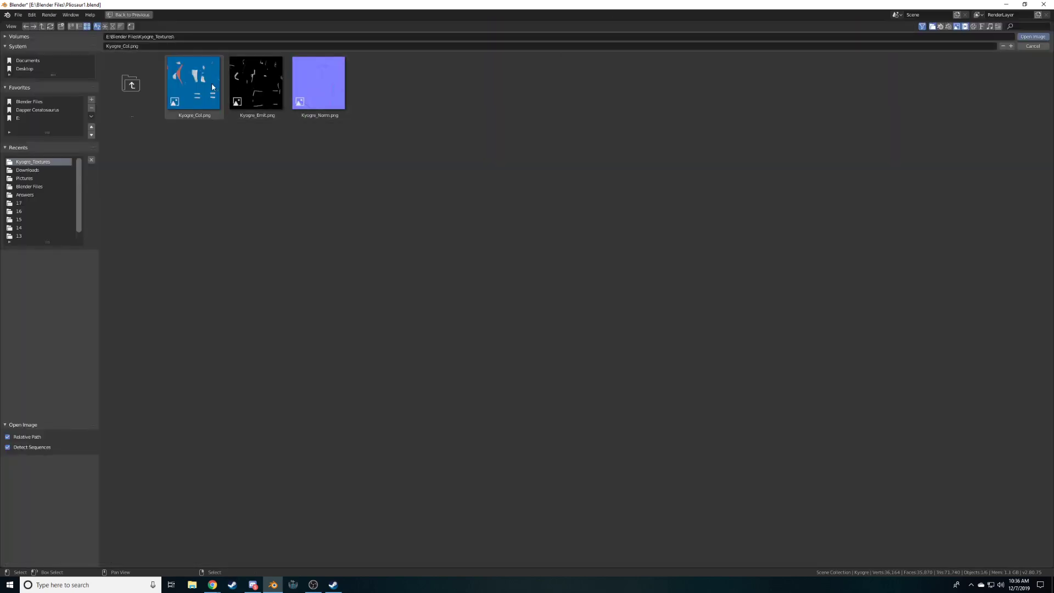
{"action": "left_click", "coordinate": [1032, 46]}
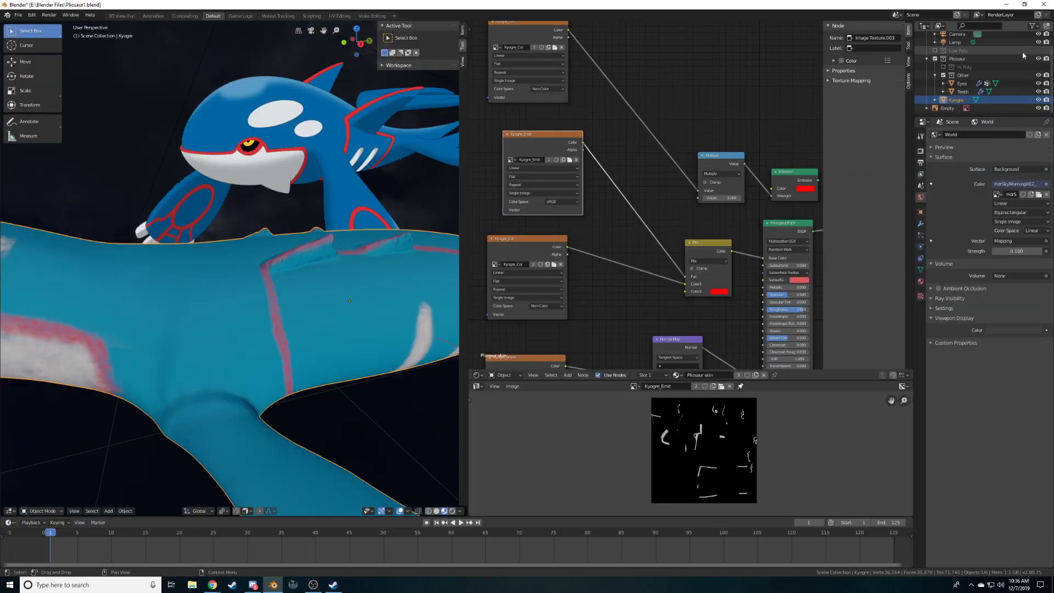
{"action": "left_click", "coordinate": [562, 202]}
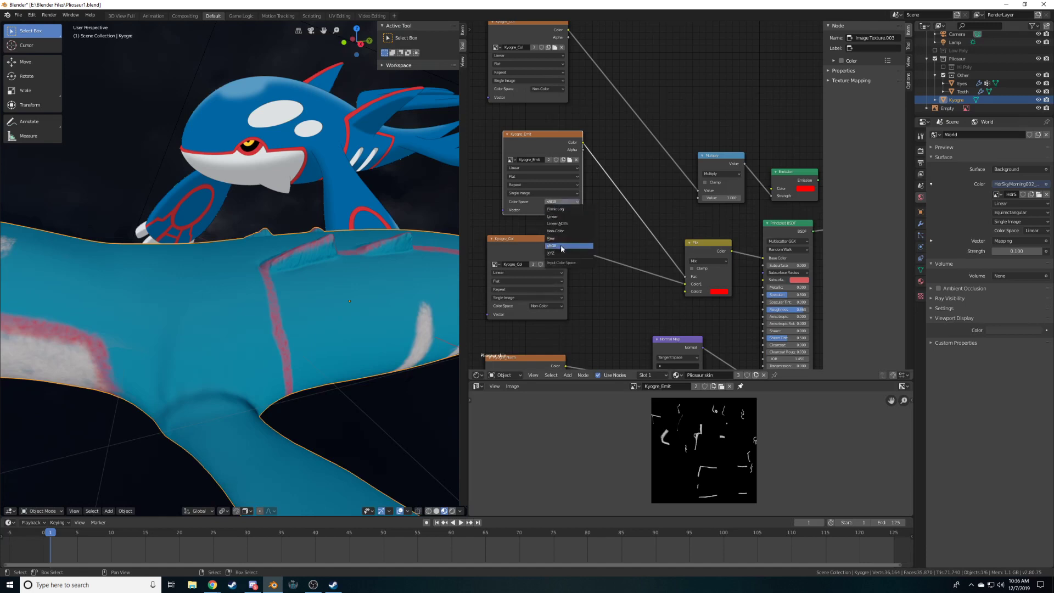
{"action": "left_click", "coordinate": [556, 230]}
Delete the topmost Kyogre_Col texture node and connect the Kyogre_Emit node's Color to the Multiply node's first Value
{"action": "left_click", "coordinate": [523, 38]}
{"action": "key", "text": "x"}
{"action": "left_click_drag", "start_coordinate": [583, 143], "coordinate": [699, 191]}
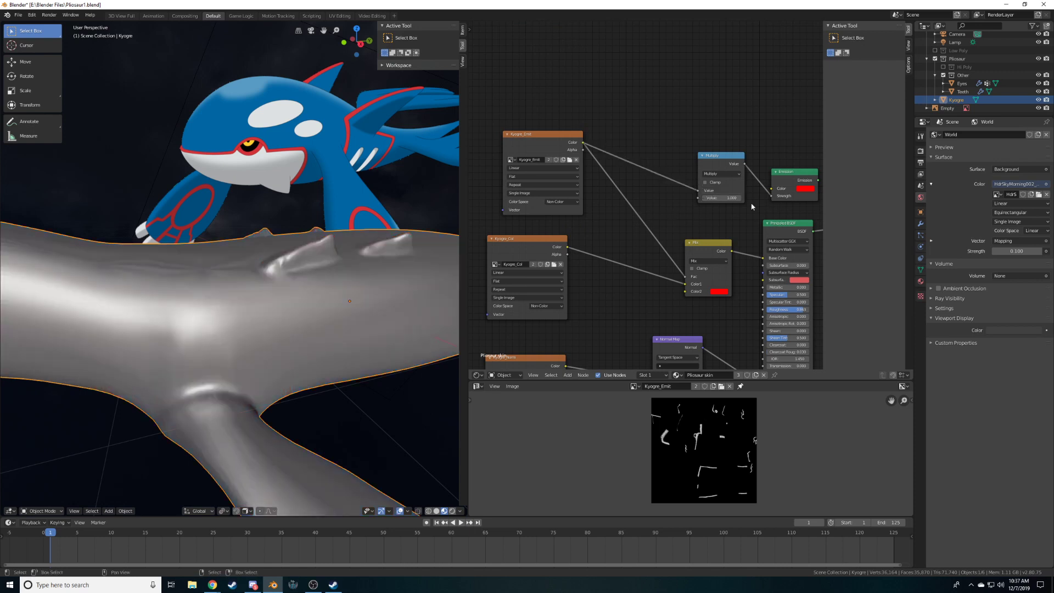
Connect the Emission output to the Add Shader's first Shader input and inspect the red stripes on the Pliosaur's body
{"action": "middle_click_drag", "start_coordinate": [758, 204], "coordinate": [612, 190]}
{"action": "left_click_drag", "start_coordinate": [625, 189], "coordinate": [675, 224]}
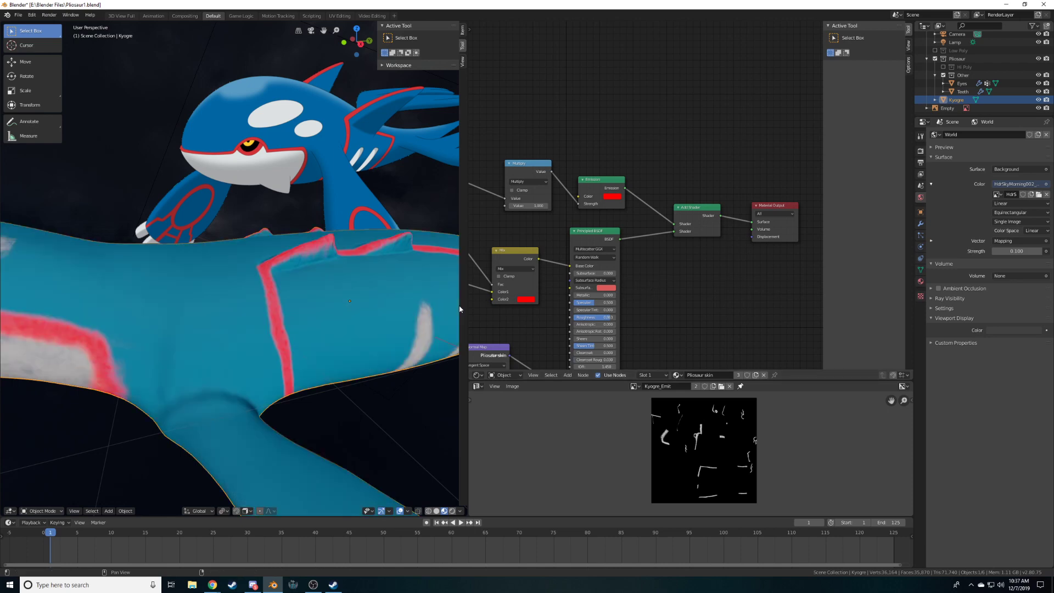
{"action": "scroll", "coordinate": [342, 323], "scroll_direction": "down", "scroll_amount": 3}
{"action": "middle_click_drag", "start_coordinate": [291, 318], "coordinate": [266, 311]}
{"action": "scroll", "coordinate": [263, 313], "scroll_direction": "up", "scroll_amount": 8}
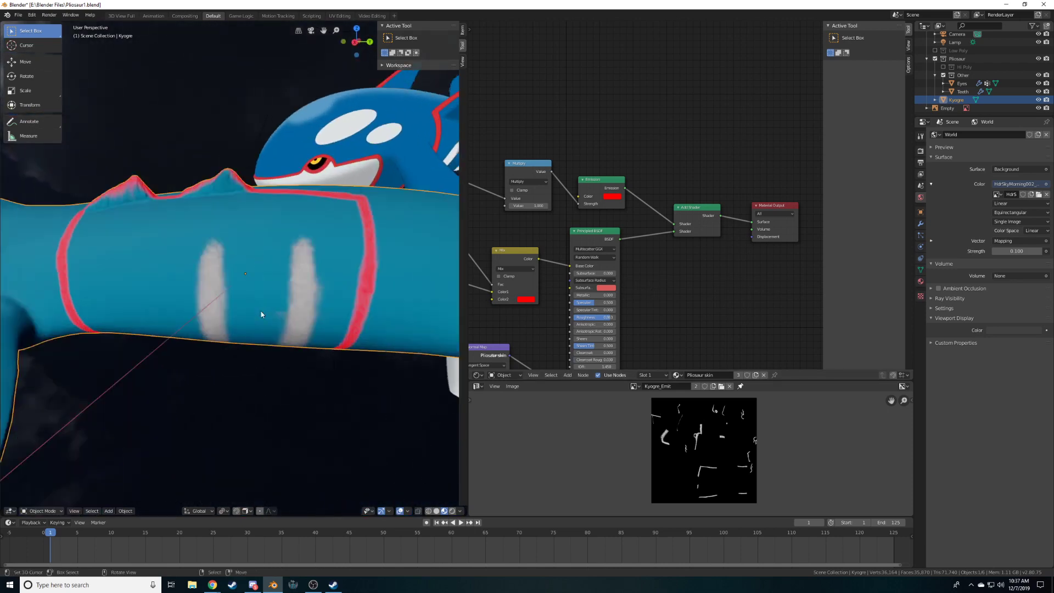
{"action": "scroll", "coordinate": [285, 313], "scroll_direction": "down", "scroll_amount": 3}
{"action": "middle_click_drag", "start_coordinate": [377, 290], "coordinate": [395, 274]}
Connect the Principled BSDF directly to the Material Output's Surface, inspect the skin without emission, and reconnect the Add Shader
{"action": "left_click_drag", "start_coordinate": [620, 240], "coordinate": [754, 224]}
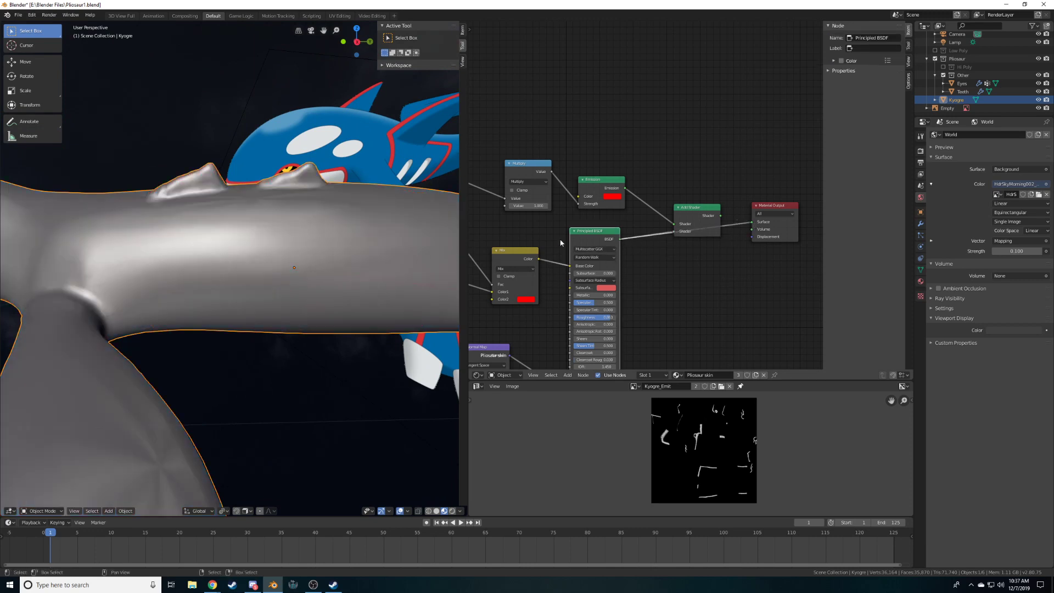
{"action": "middle_click_drag", "start_coordinate": [388, 259], "coordinate": [317, 237]}
{"action": "mouse_move", "coordinate": [219, 269]}
{"action": "middle_mouse_down"}
{"action": "mouse_move", "coordinate": [274, 269]}
{"action": "mouse_move", "coordinate": [242, 243]}
{"action": "mouse_move", "coordinate": [261, 240]}
{"action": "mouse_move", "coordinate": [228, 235]}
{"action": "middle_mouse_up"}
{"action": "middle_click_drag", "start_coordinate": [165, 235], "coordinate": [141, 236]}
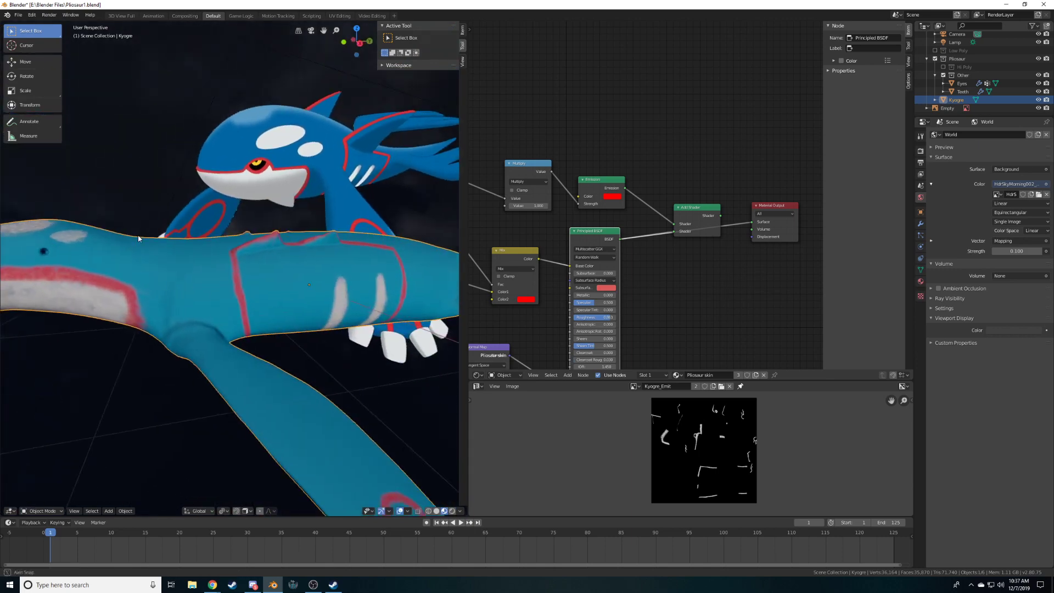
{"action": "middle_click_drag", "start_coordinate": [272, 241], "coordinate": [346, 277]}
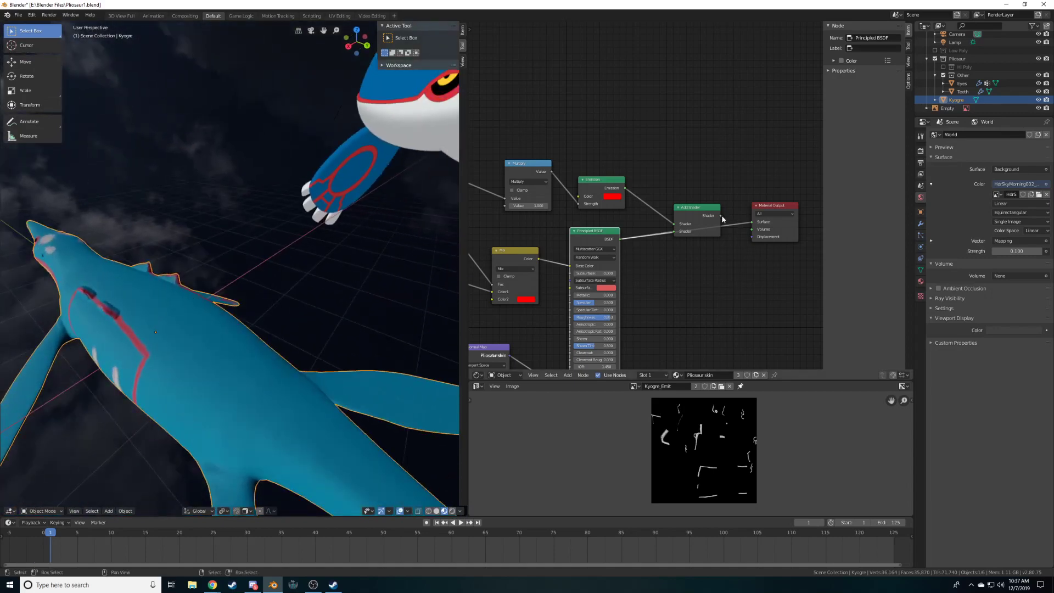
{"action": "middle_click_drag", "start_coordinate": [250, 367], "coordinate": [242, 336]}
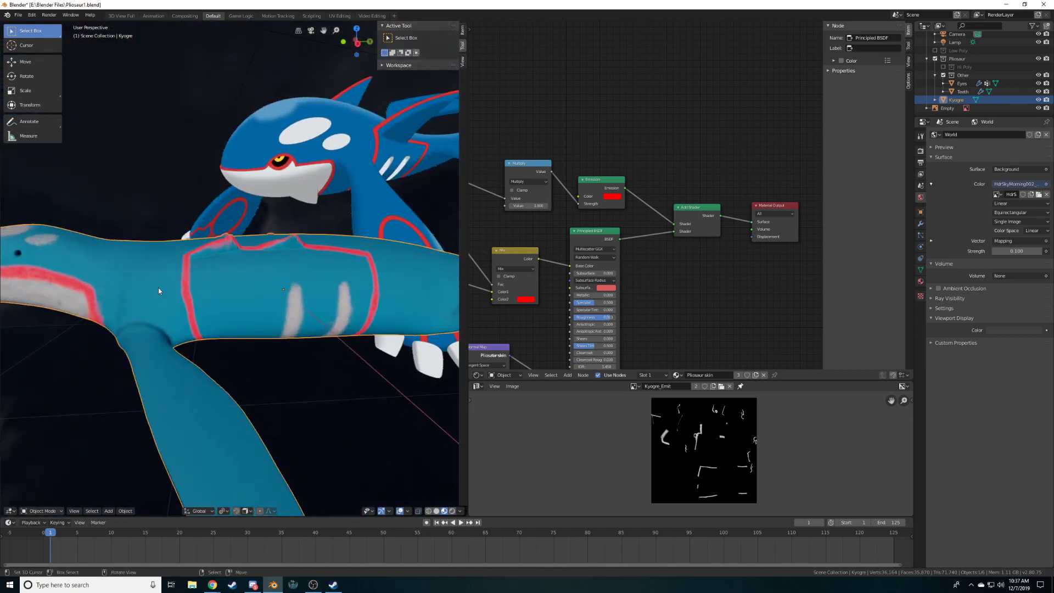
Move the Normal Map and Kyogre_Norm texture nodes together to tidy their place below the color texture and Mix nodes
{"action": "middle_click_drag", "start_coordinate": [481, 348], "coordinate": [607, 268]}
{"action": "left_click", "coordinate": [611, 269]}
{"action": "left_click", "coordinate": [494, 287], "text": "shift"}
{"action": "left_click_drag", "start_coordinate": [496, 287], "coordinate": [482, 356]}
{"action": "middle_click_drag", "start_coordinate": [607, 316], "coordinate": [658, 244]}
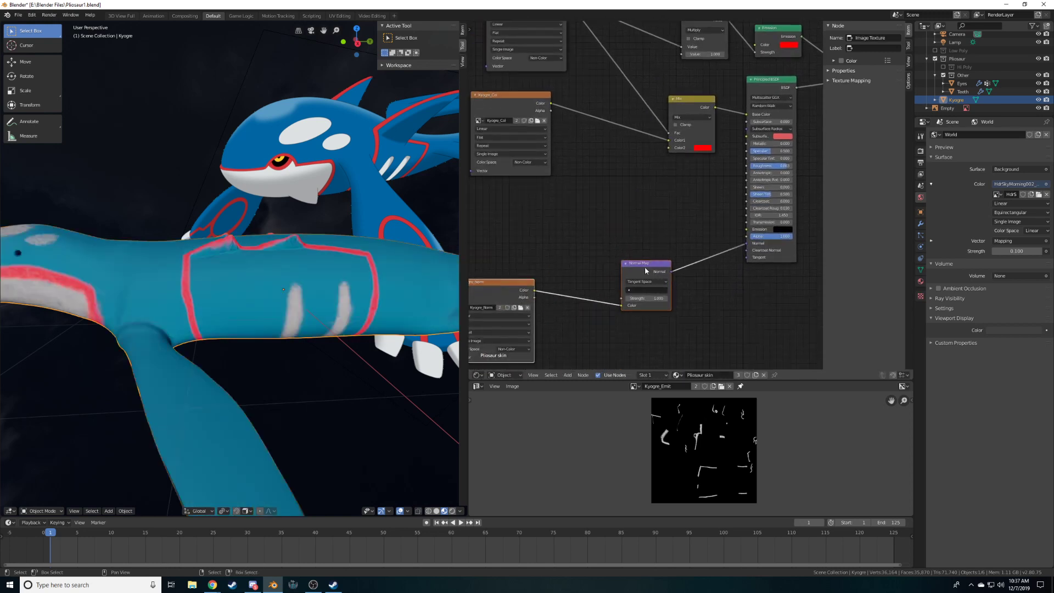
{"action": "key", "text": "g"}
{"action": "left_click", "coordinate": [657, 254]}
{"action": "middle_click_drag", "start_coordinate": [624, 185], "coordinate": [638, 185]}
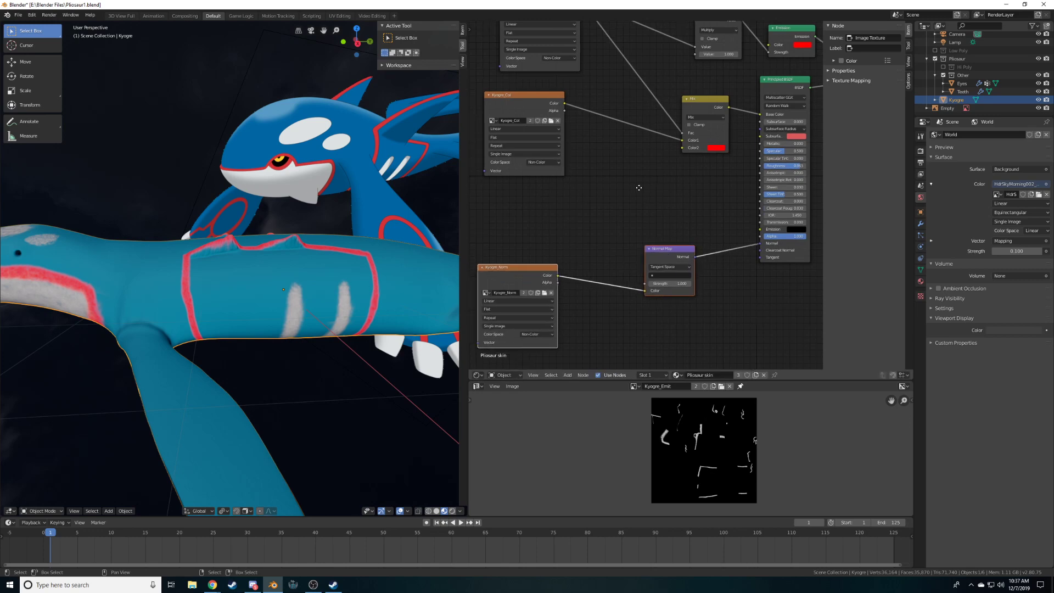
{"action": "key", "text": "shift+a"}
{"action": "mouse_move", "coordinate": [563, 200]}
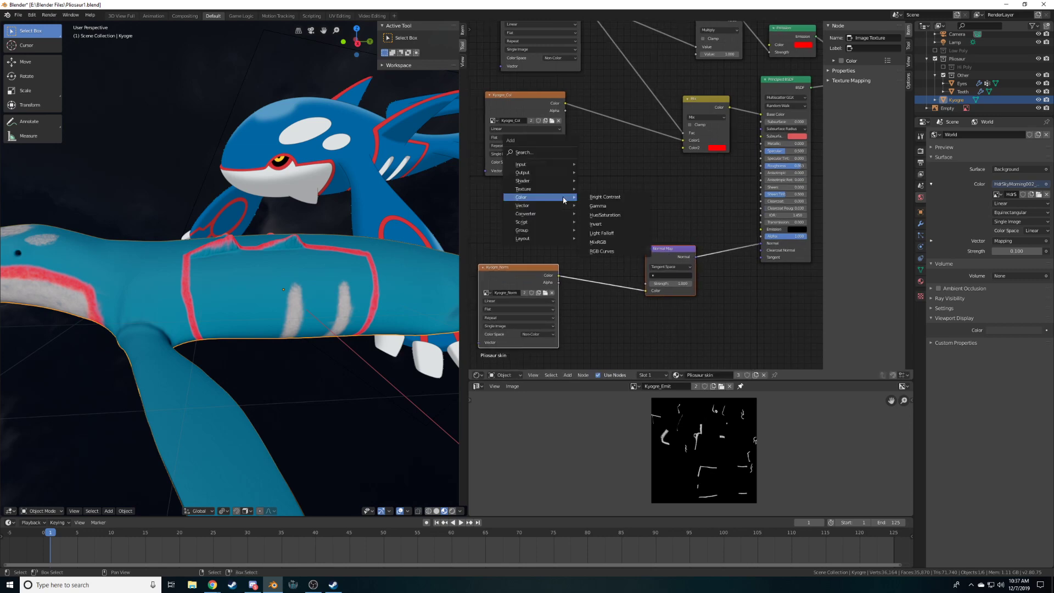
Switch the viewport to rendered shading to preview the glowing skin markings
{"action": "middle_click_drag", "start_coordinate": [384, 244], "coordinate": [337, 239]}
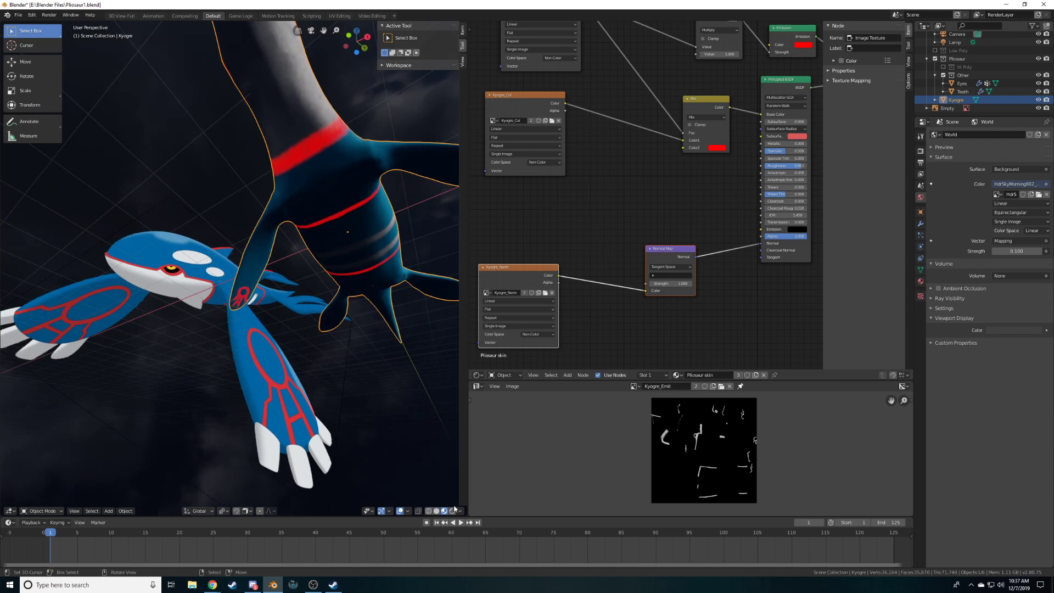
{"action": "left_click", "coordinate": [452, 511]}
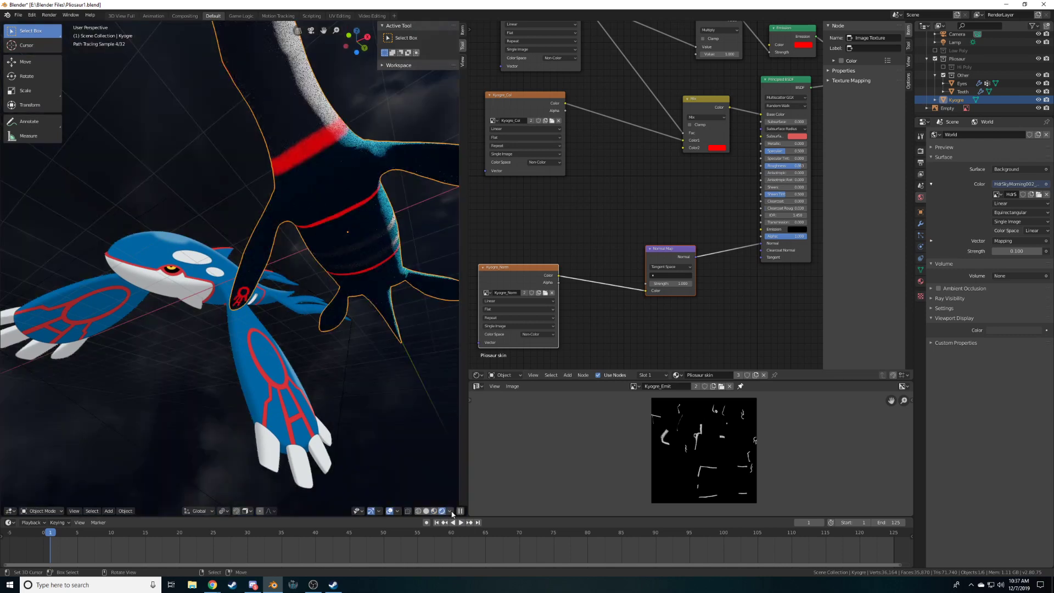
{"action": "mouse_move", "coordinate": [384, 428]}
{"action": "middle_mouse_down"}
{"action": "mouse_move", "coordinate": [298, 237]}
{"action": "mouse_move", "coordinate": [330, 264]}
{"action": "middle_mouse_up"}
Raise the Multiply node's second value to strengthen the red emission
{"action": "middle_click_drag", "start_coordinate": [745, 120], "coordinate": [664, 239]}
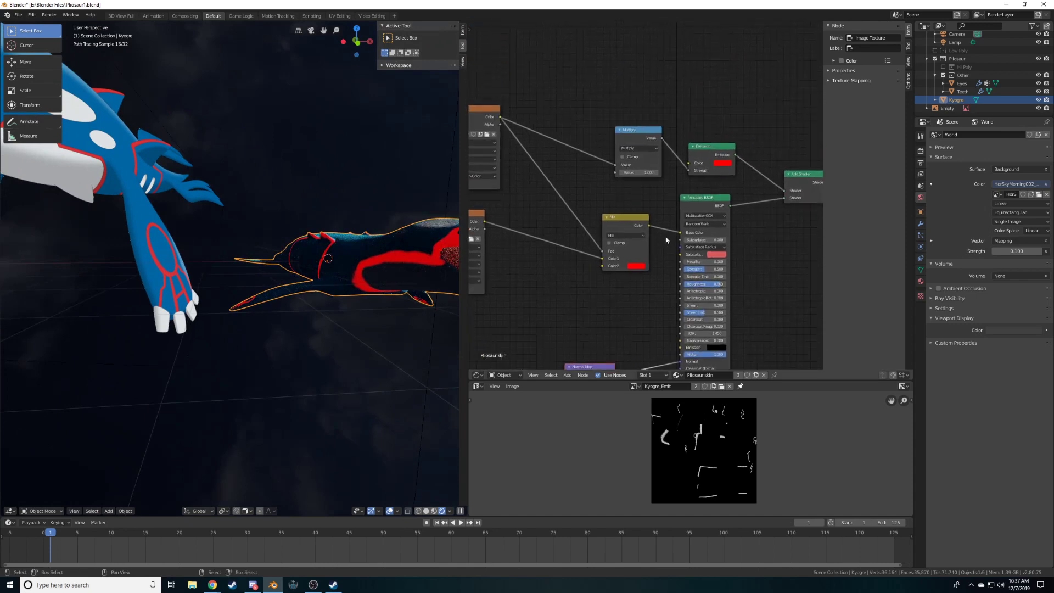
{"action": "left_click", "coordinate": [636, 173]}
{"action": "key", "text": "Return"}
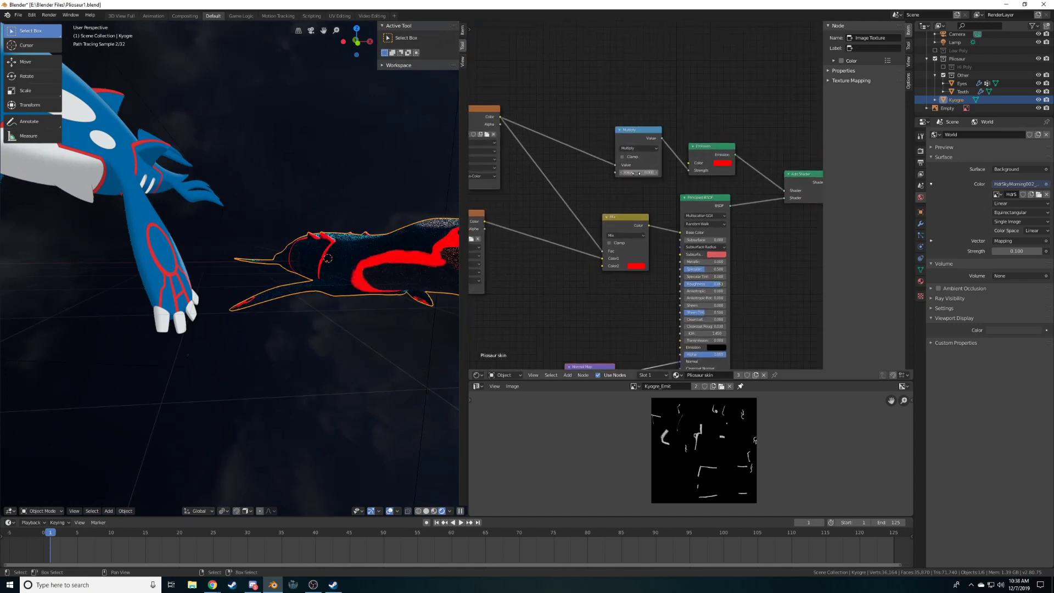
Add a cube and place it between the Kyogre reference's fin and the Pliosaur to test the emitted light
{"action": "mouse_move", "coordinate": [392, 272]}
{"action": "middle_mouse_down"}
{"action": "mouse_move", "coordinate": [403, 277]}
{"action": "mouse_move", "coordinate": [296, 305]}
{"action": "middle_mouse_up"}
{"action": "key", "text": "shift+a"}
{"action": "mouse_move", "coordinate": [231, 359]}
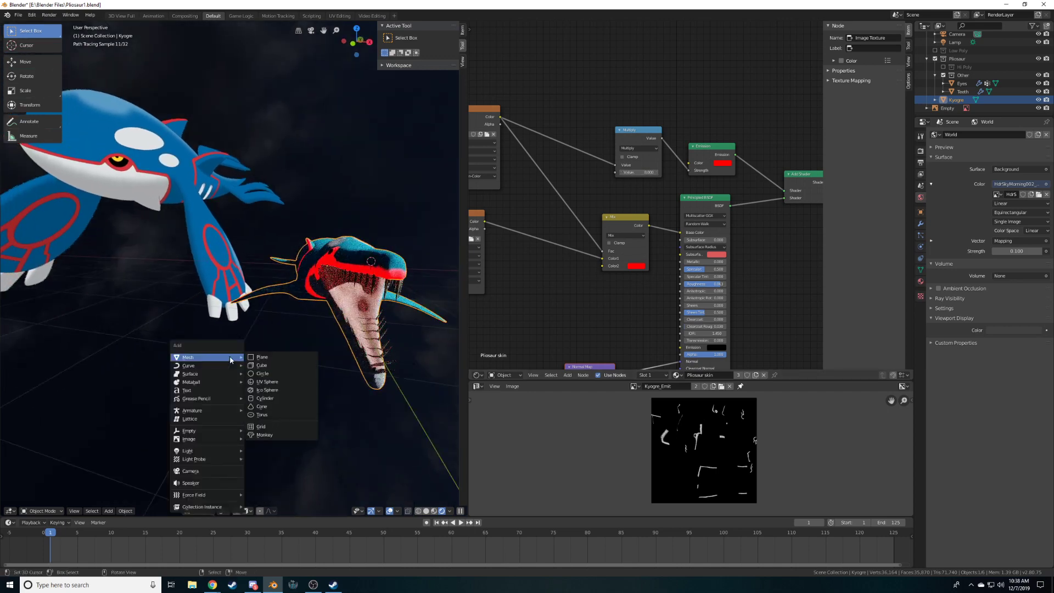
{"action": "left_click", "coordinate": [274, 369]}
{"action": "key", "text": "g"}
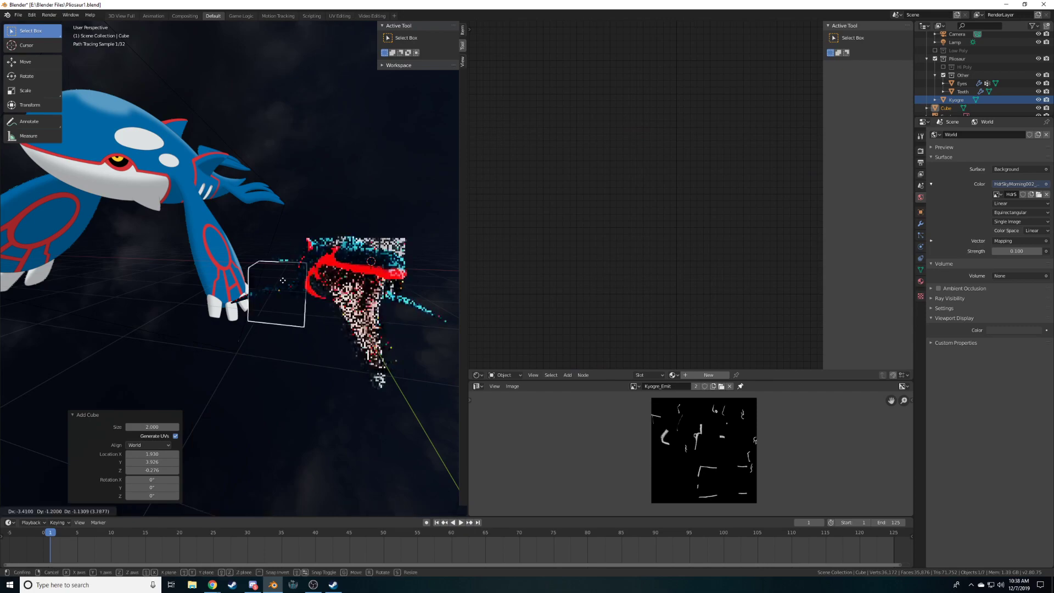
{"action": "left_click", "coordinate": [282, 288]}
{"action": "middle_click_drag", "start_coordinate": [283, 289], "coordinate": [304, 307]}
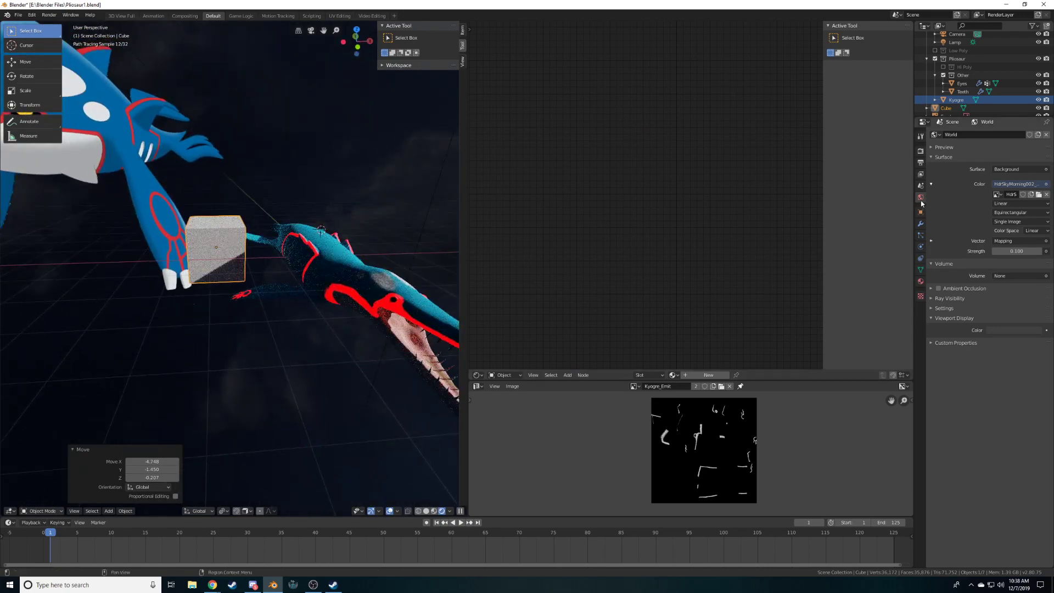
Set the world background strength to 0
{"action": "left_click", "coordinate": [1017, 251]}
{"action": "type", "text": "0"}
{"action": "key", "text": "Return"}
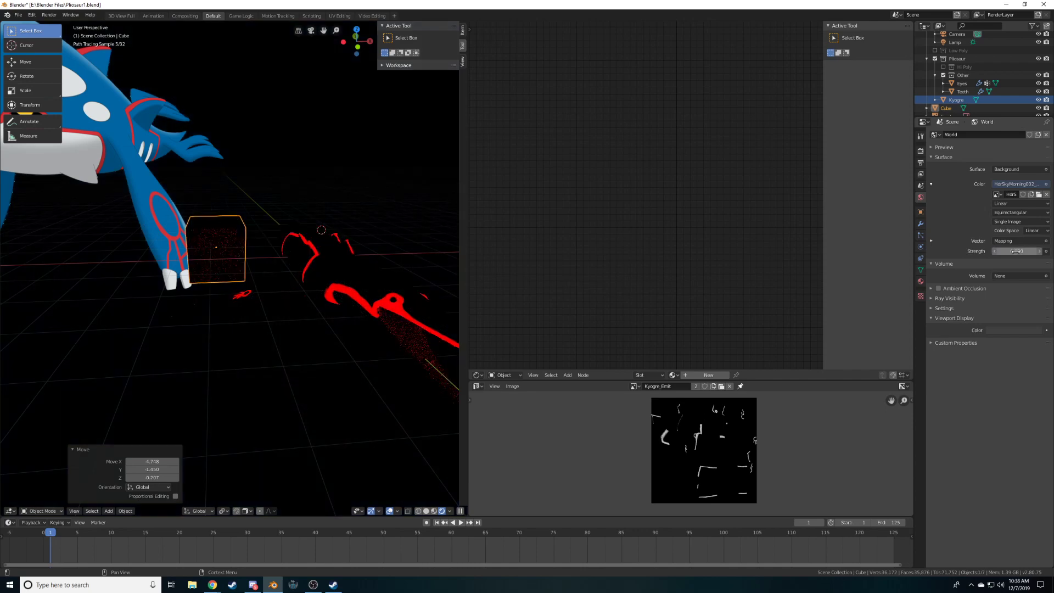
{"action": "middle_click_drag", "start_coordinate": [428, 263], "coordinate": [322, 269]}
Select the Pliosaur and try values of 1 and 50 in its Multiply node to compare the emission strength
{"action": "left_click", "coordinate": [322, 269]}
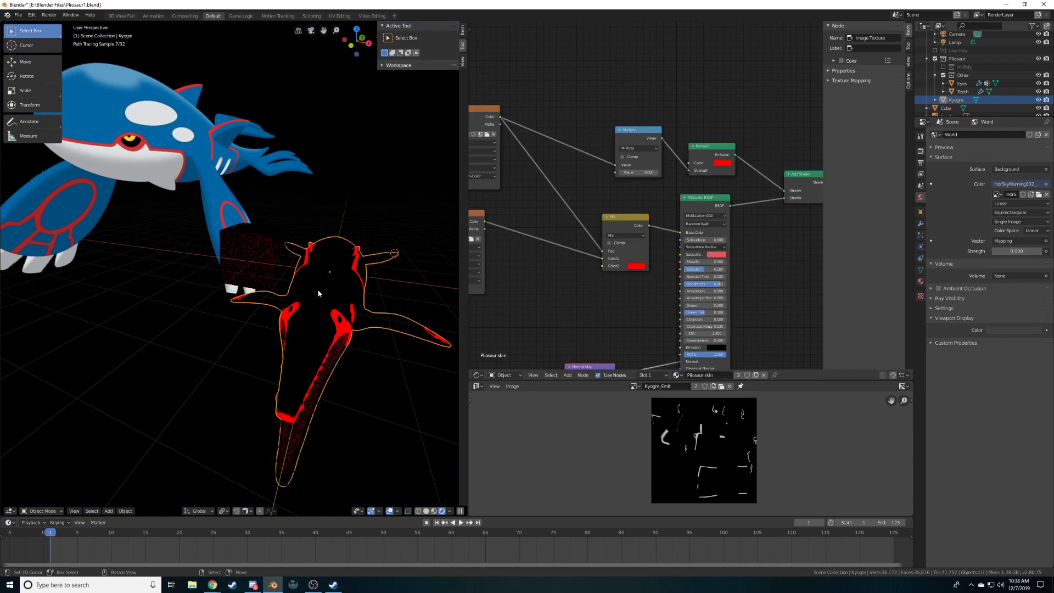
{"action": "left_click", "coordinate": [634, 172]}
{"action": "type", "text": "1"}
{"action": "key", "text": "Return"}
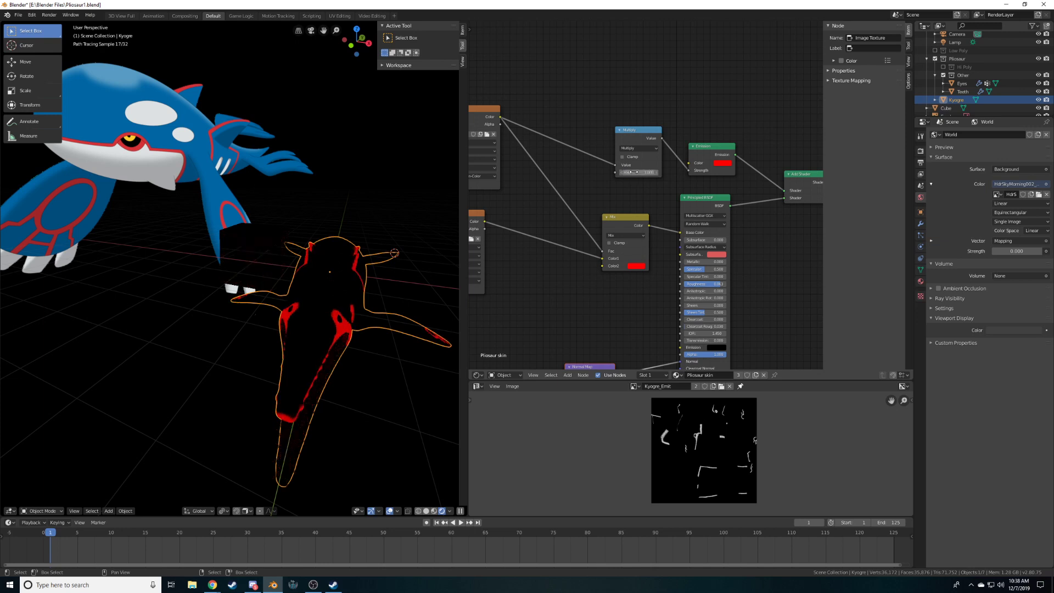
{"action": "left_click", "coordinate": [635, 173]}
{"action": "type", "text": "50"}
{"action": "key", "text": "Return"}
{"action": "mouse_move", "coordinate": [265, 255]}
{"action": "middle_mouse_down"}
{"action": "mouse_move", "coordinate": [281, 286]}
{"action": "mouse_move", "coordinate": [229, 294]}
{"action": "mouse_move", "coordinate": [385, 299]}
{"action": "middle_mouse_up"}
Set the Multiply node's value to 1.5 for the emission strength
{"action": "left_click", "coordinate": [641, 174]}
{"action": "type", "text": "1.5"}
{"action": "key", "text": "Return"}
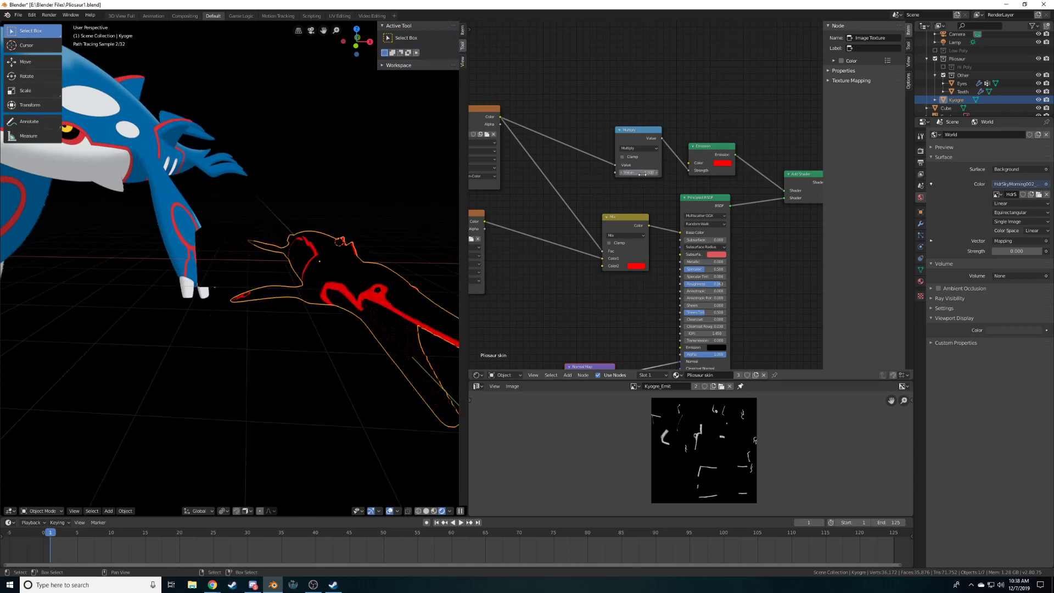
Select the test cube and set the world background strength to 0.2
{"action": "left_click", "coordinate": [222, 265]}
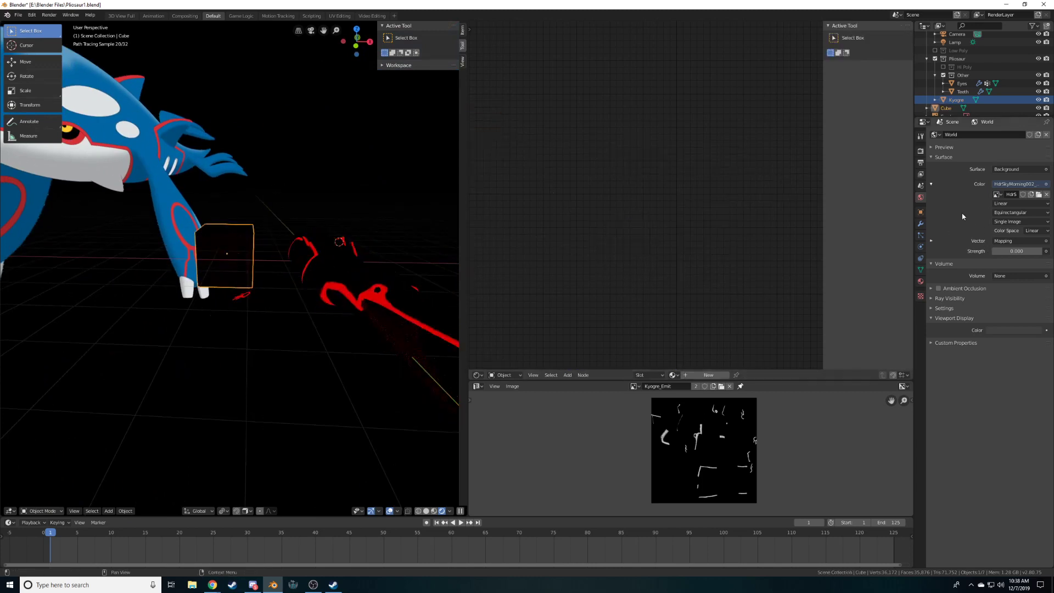
{"action": "left_click", "coordinate": [1004, 252]}
{"action": "type", "text": "2"}
{"action": "key", "text": "Return"}
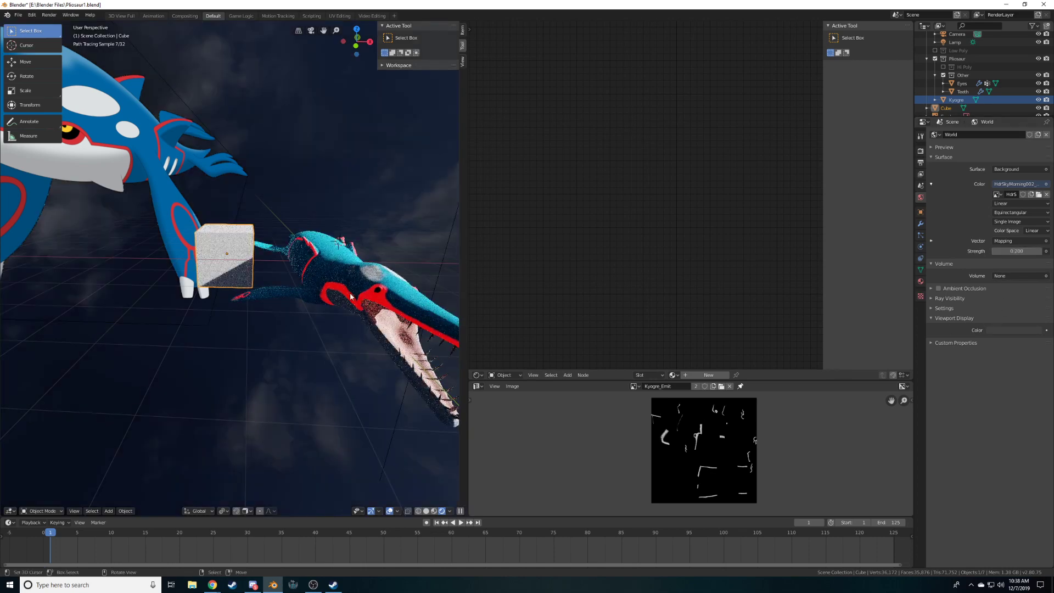
Delete the test cube from the scene
{"action": "middle_click_drag", "start_coordinate": [351, 286], "coordinate": [316, 298]}
{"action": "key", "text": "x"}
{"action": "left_click", "coordinate": [282, 244]}
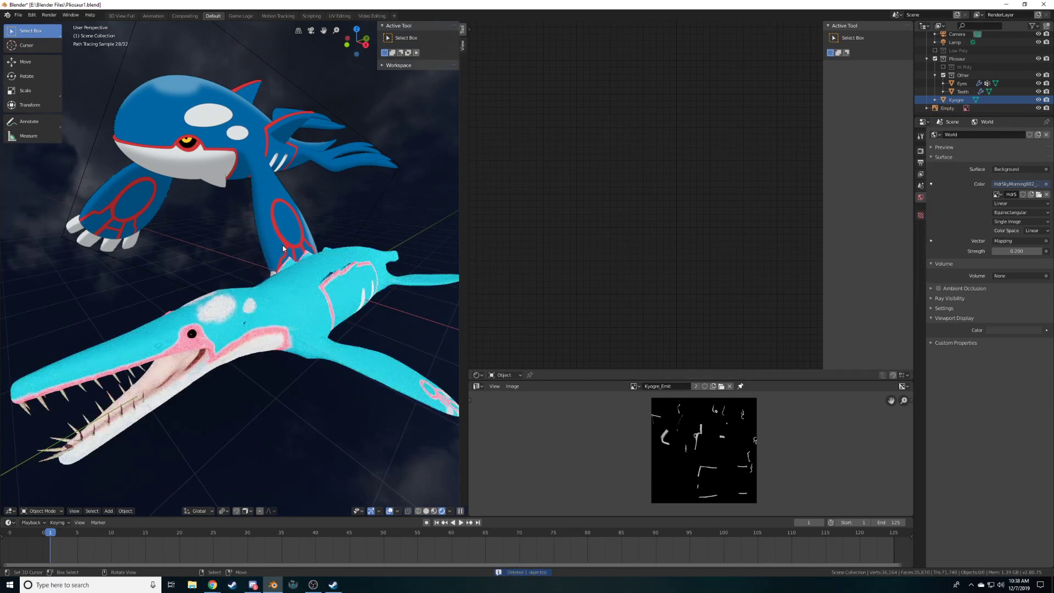
{"action": "middle_click_drag", "start_coordinate": [259, 254], "coordinate": [314, 305]}
{"action": "middle_click_drag", "start_coordinate": [281, 325], "coordinate": [384, 325]}
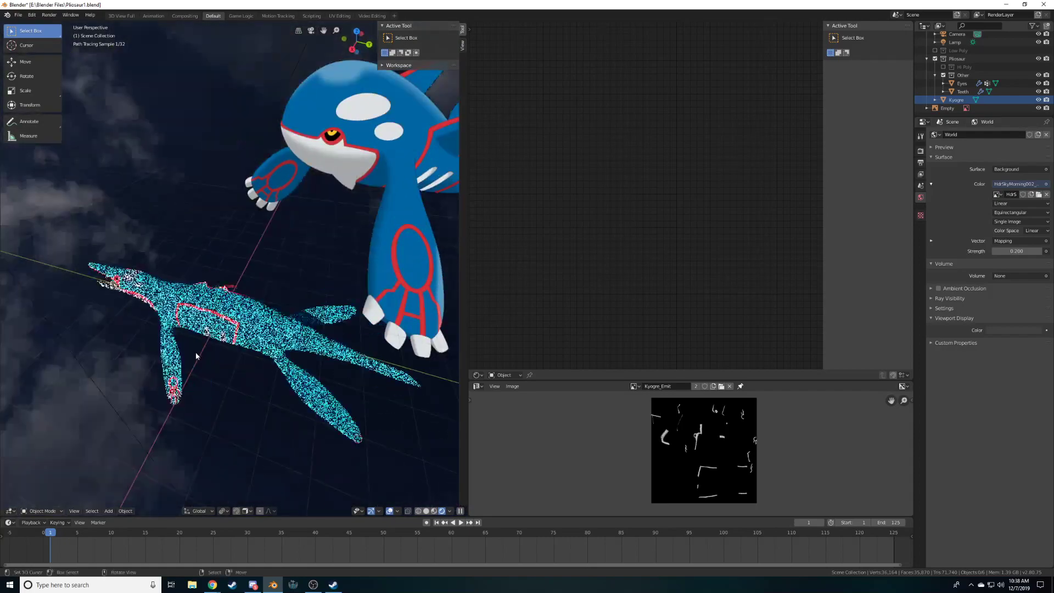
{"action": "middle_click_drag", "start_coordinate": [374, 380], "coordinate": [319, 301]}
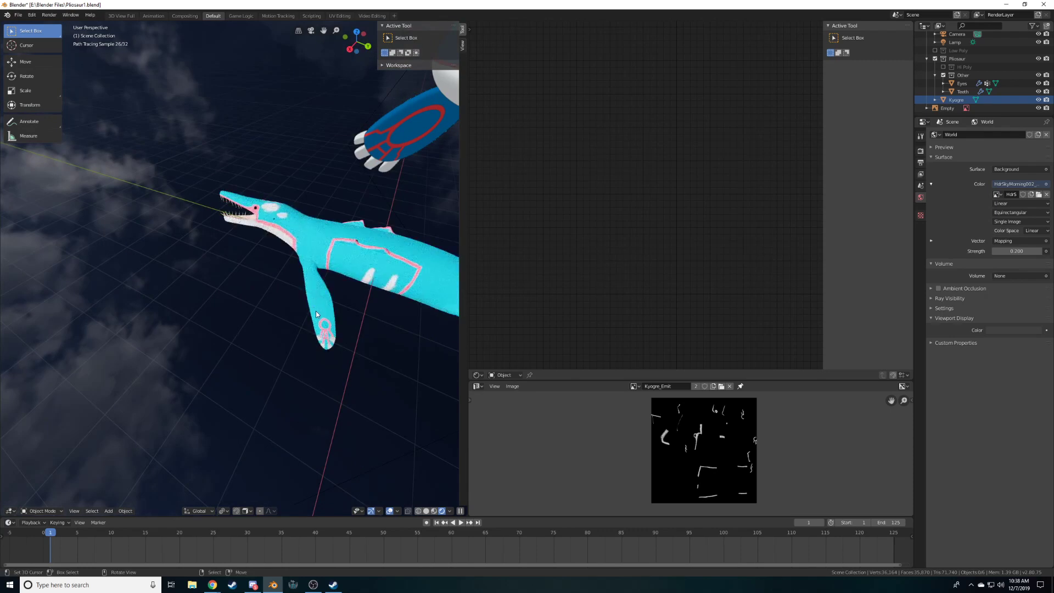
{"action": "mouse_move", "coordinate": [340, 378]}
{"action": "middle_mouse_down"}
{"action": "mouse_move", "coordinate": [353, 405]}
{"action": "mouse_move", "coordinate": [383, 344]}
{"action": "middle_mouse_up"}
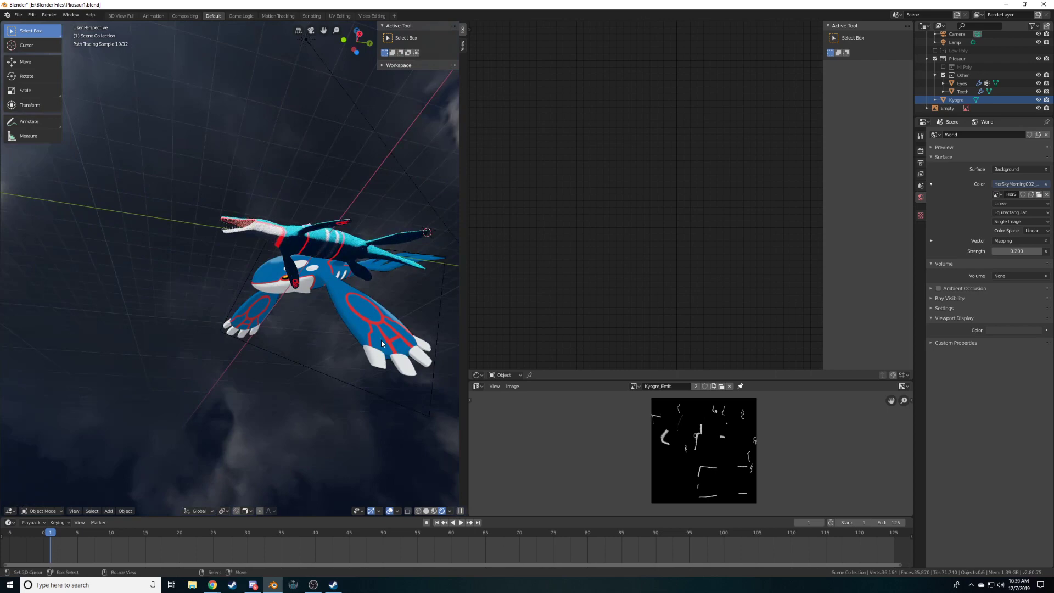
Inspect the Pliosaur beside the Kyogre reference and switch the viewport from rendered to LookDev shading
{"action": "mouse_move", "coordinate": [381, 343]}
{"action": "middle_mouse_down"}
{"action": "mouse_move", "coordinate": [354, 272]}
{"action": "mouse_move", "coordinate": [329, 306]}
{"action": "mouse_move", "coordinate": [336, 317]}
{"action": "mouse_move", "coordinate": [331, 292]}
{"action": "mouse_move", "coordinate": [386, 308]}
{"action": "middle_mouse_up"}
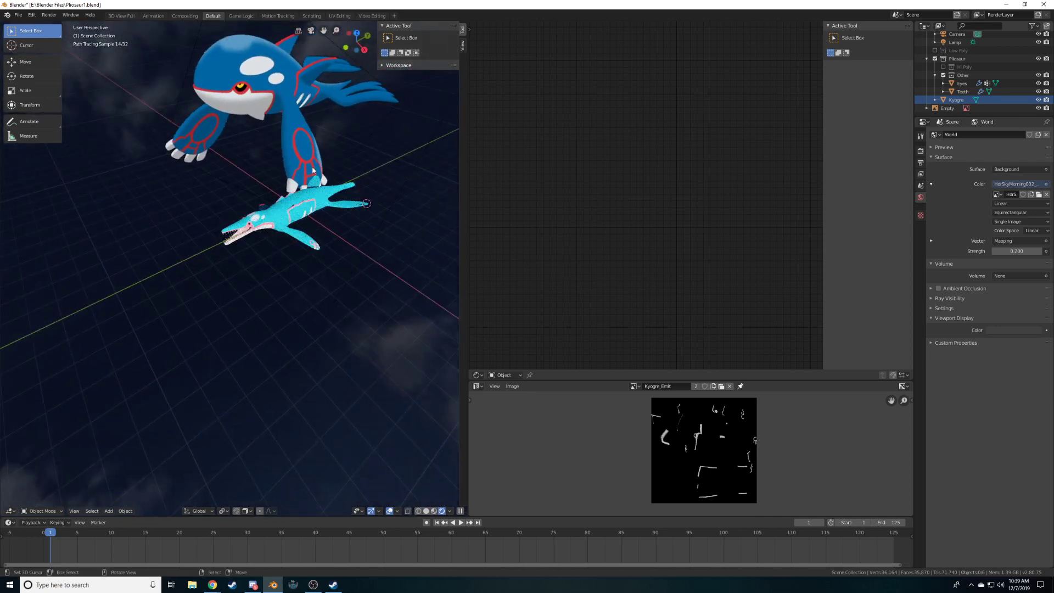
{"action": "middle_click_drag", "start_coordinate": [330, 278], "coordinate": [329, 324]}
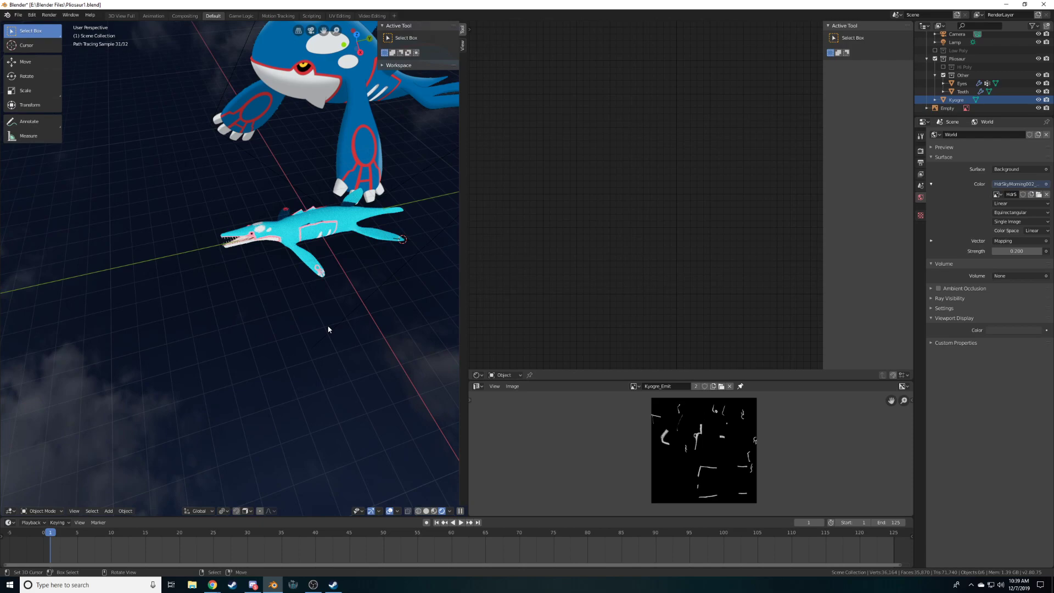
{"action": "scroll", "coordinate": [327, 327], "scroll_direction": "up", "scroll_amount": 10}
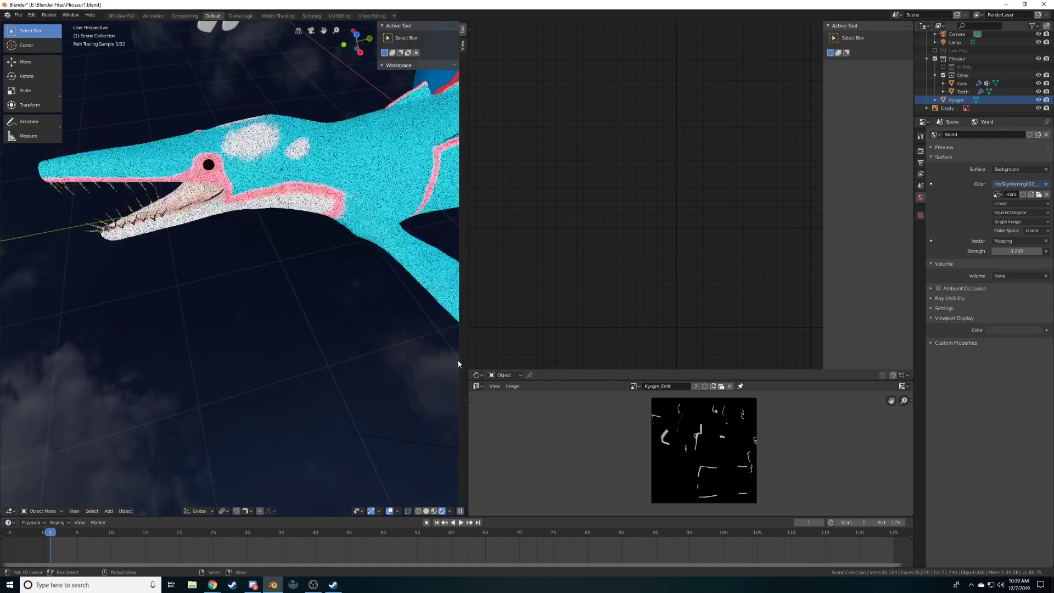
{"action": "left_click", "coordinate": [434, 512]}
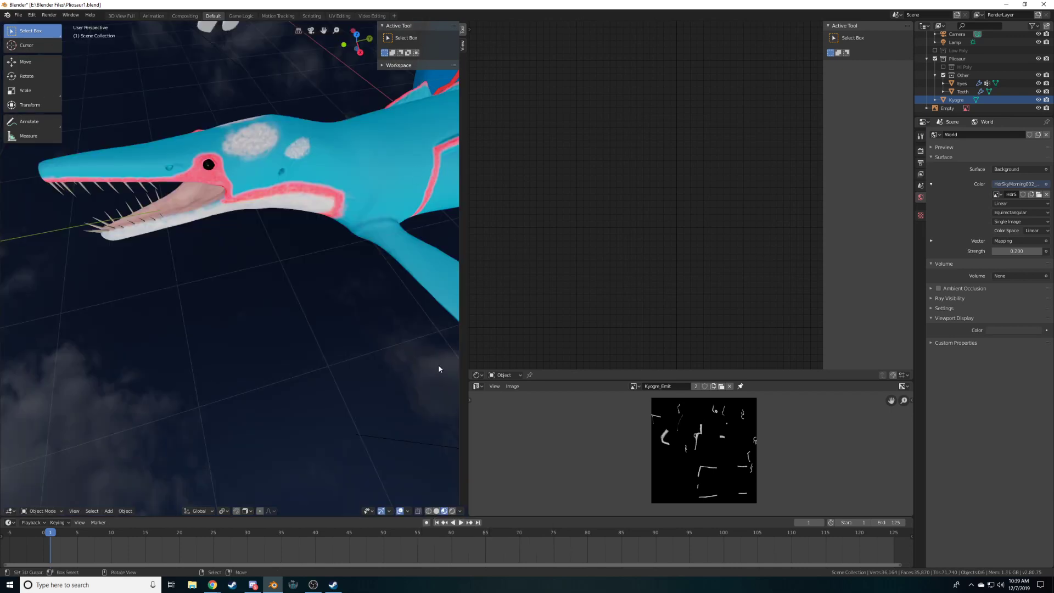
{"action": "middle_click_drag", "start_coordinate": [403, 464], "coordinate": [455, 431]}
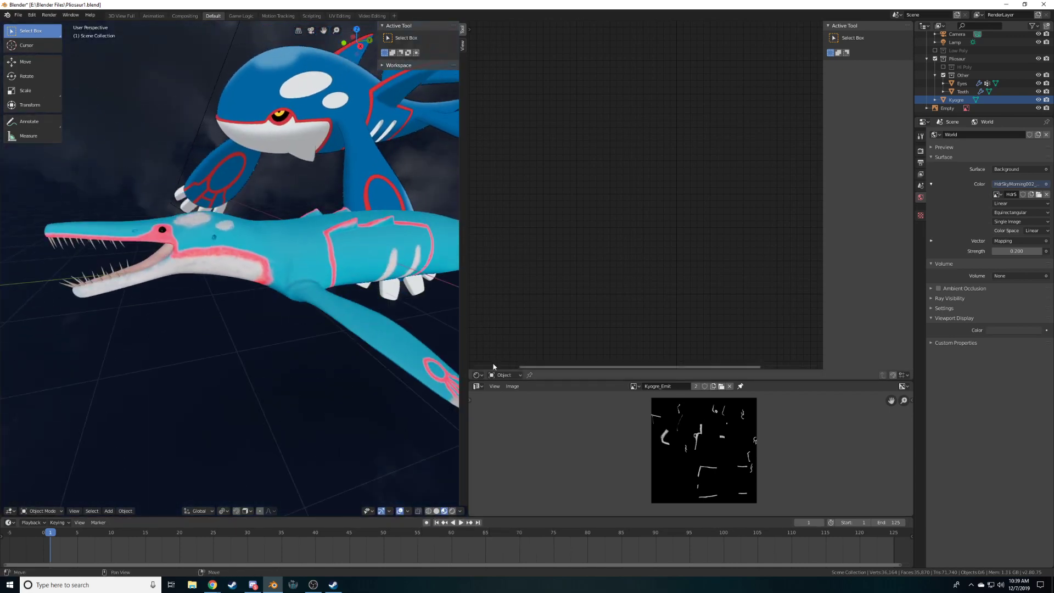
Select the Pliosaur and add a Noise Texture node to its skin material, between the colour and normal image textures
{"action": "left_click", "coordinate": [477, 376]}
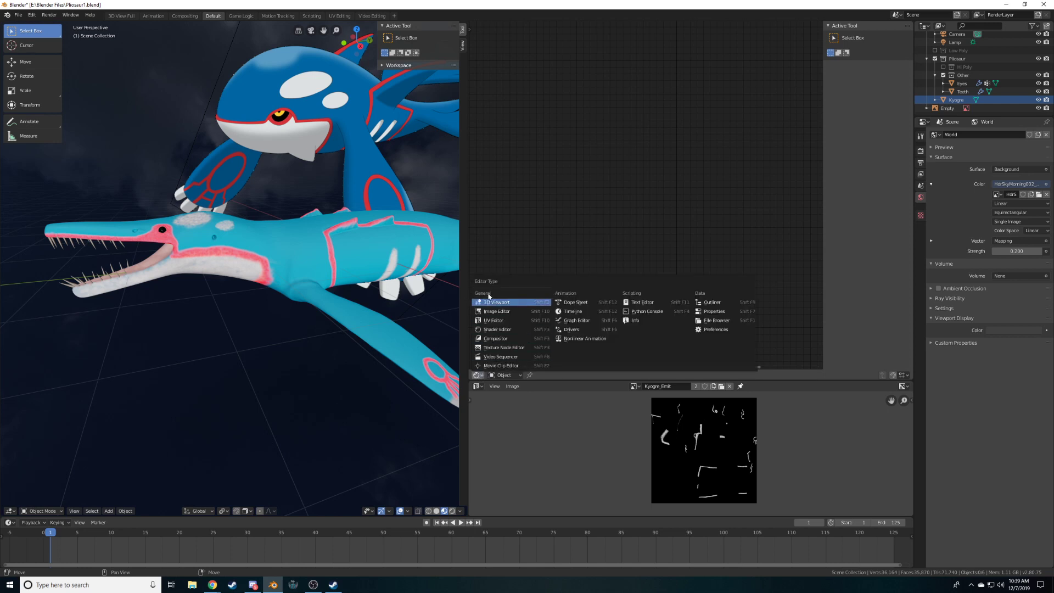
{"action": "left_click", "coordinate": [509, 329]}
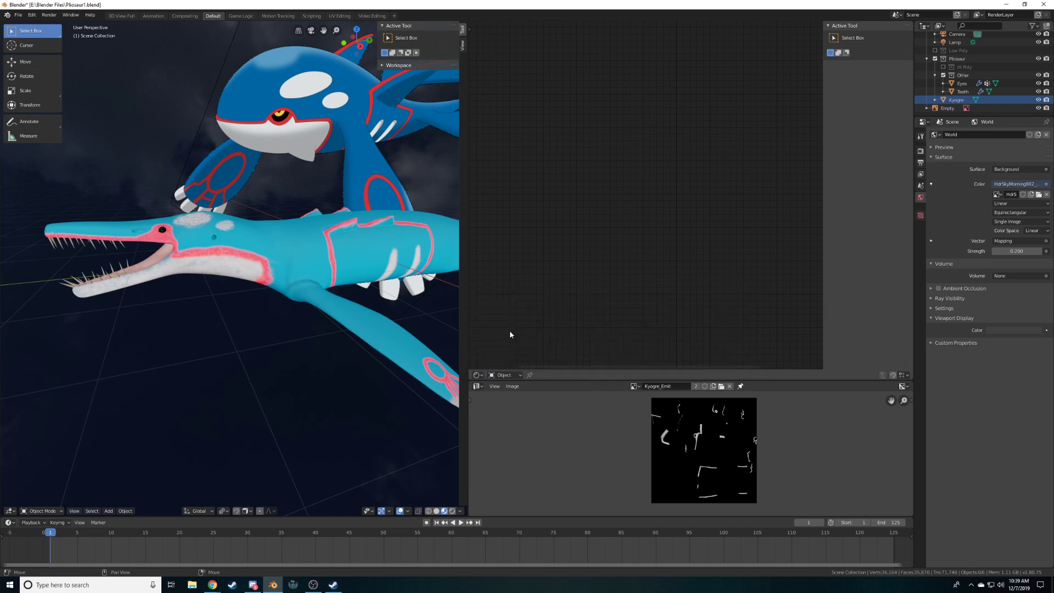
{"action": "left_click", "coordinate": [417, 338]}
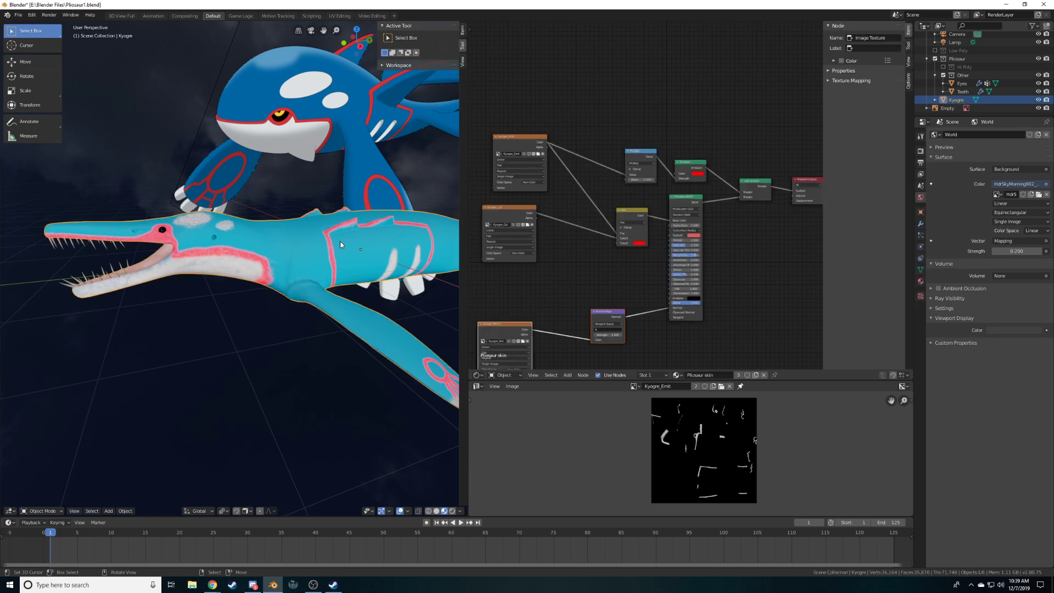
{"action": "key", "text": "Home"}
{"action": "key", "text": "shift+a"}
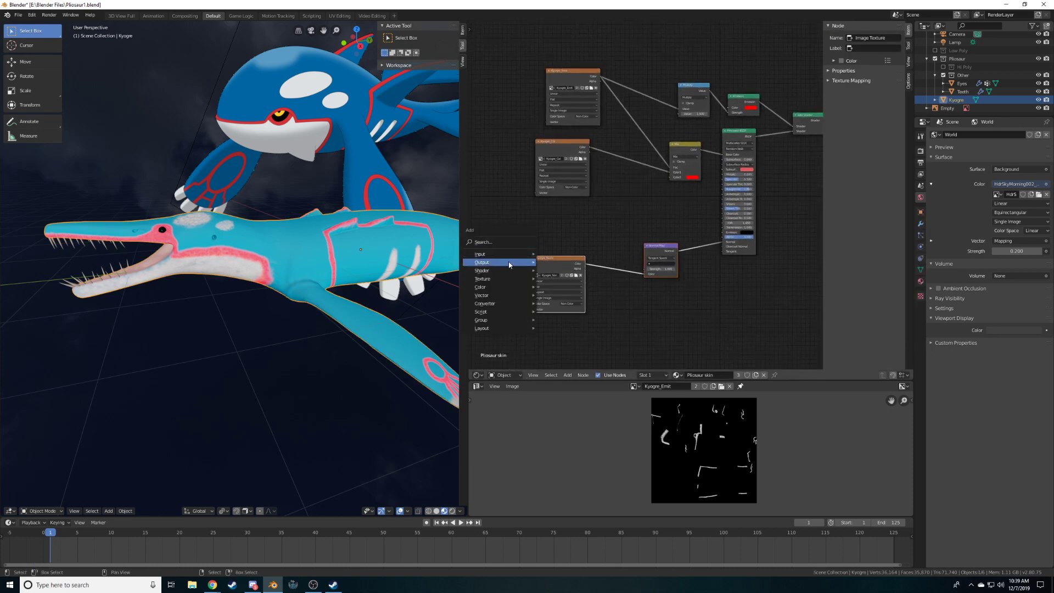
{"action": "mouse_move", "coordinate": [504, 271]}
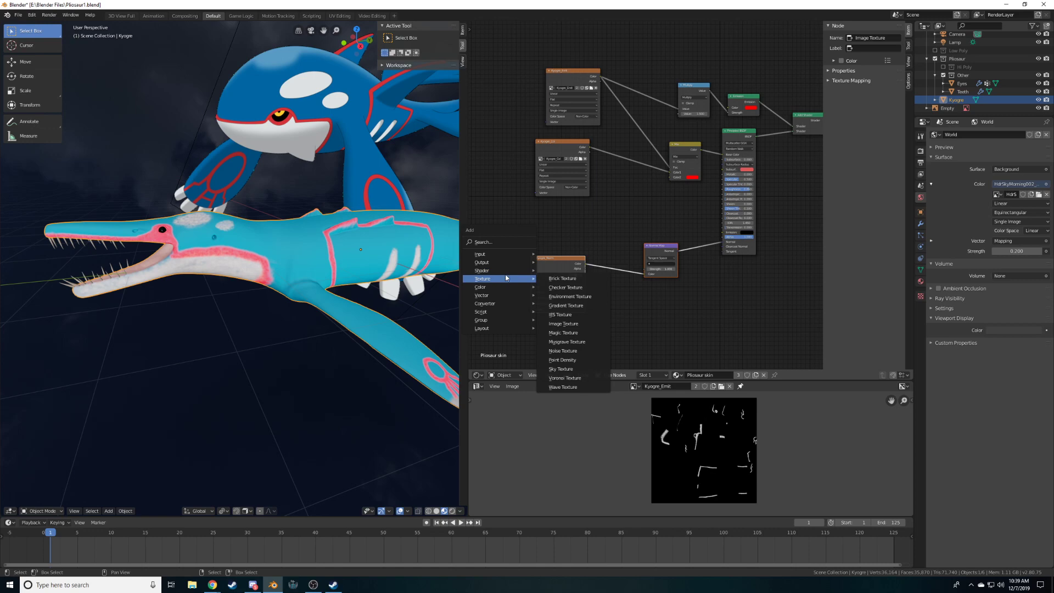
{"action": "left_click", "coordinate": [565, 351]}
{"action": "left_click", "coordinate": [531, 208]}
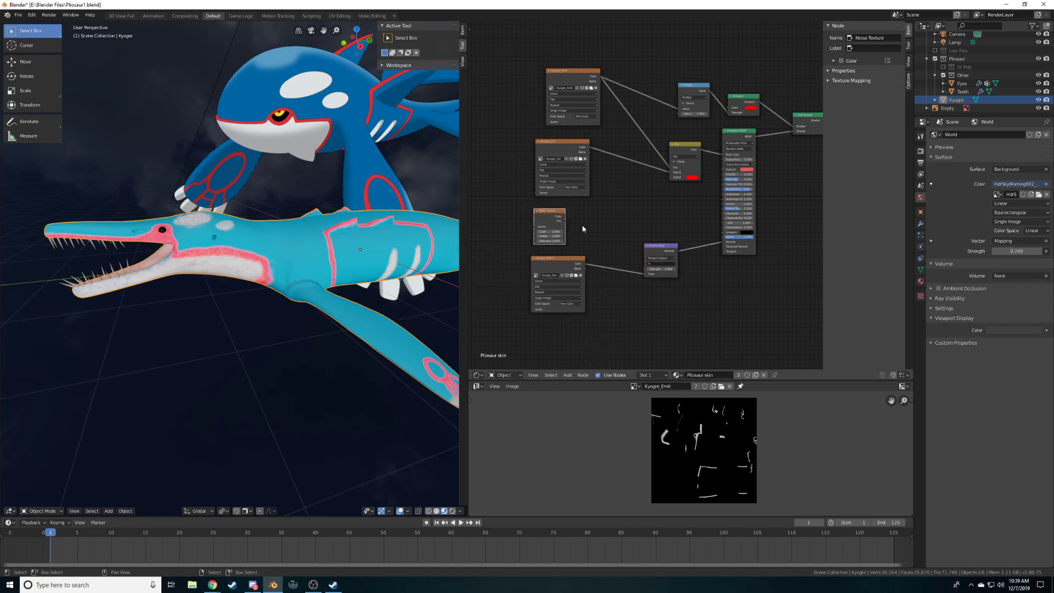
Preview the noise by feeding its Fac into a new Emission shader connected to the Material Output's surface
{"action": "scroll", "coordinate": [593, 219], "scroll_direction": "up", "scroll_amount": 3}
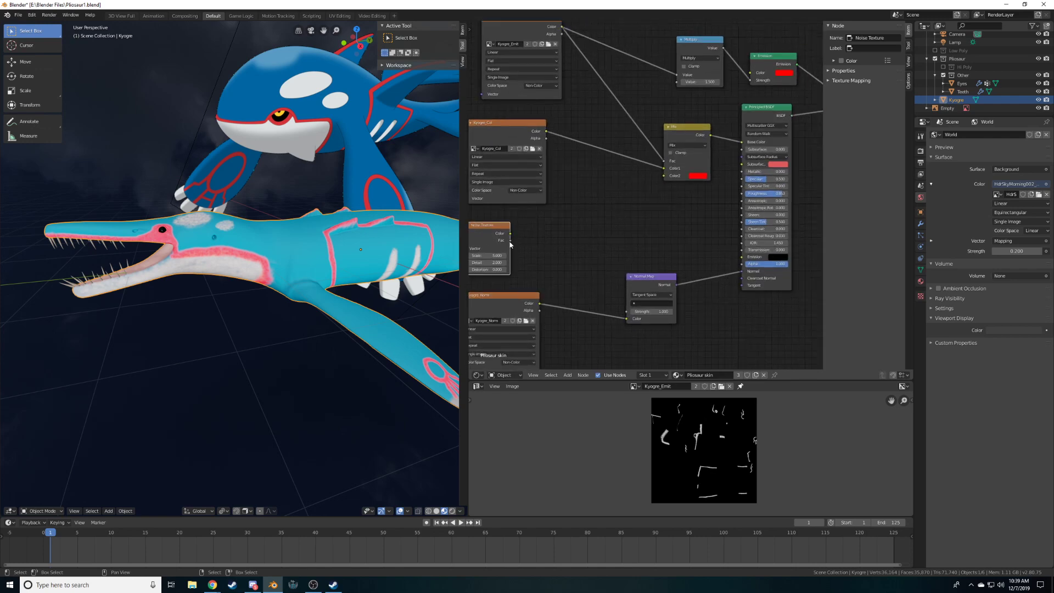
{"action": "scroll", "coordinate": [650, 223], "scroll_direction": "down", "scroll_amount": 2}
{"action": "middle_click_drag", "start_coordinate": [680, 212], "coordinate": [600, 239]}
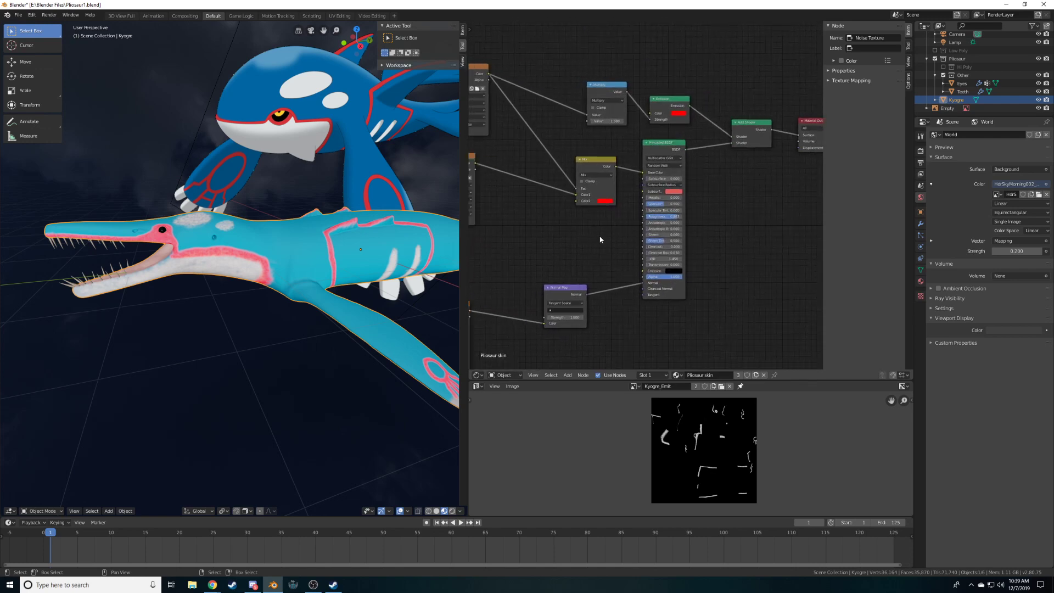
{"action": "key", "text": "shift+a"}
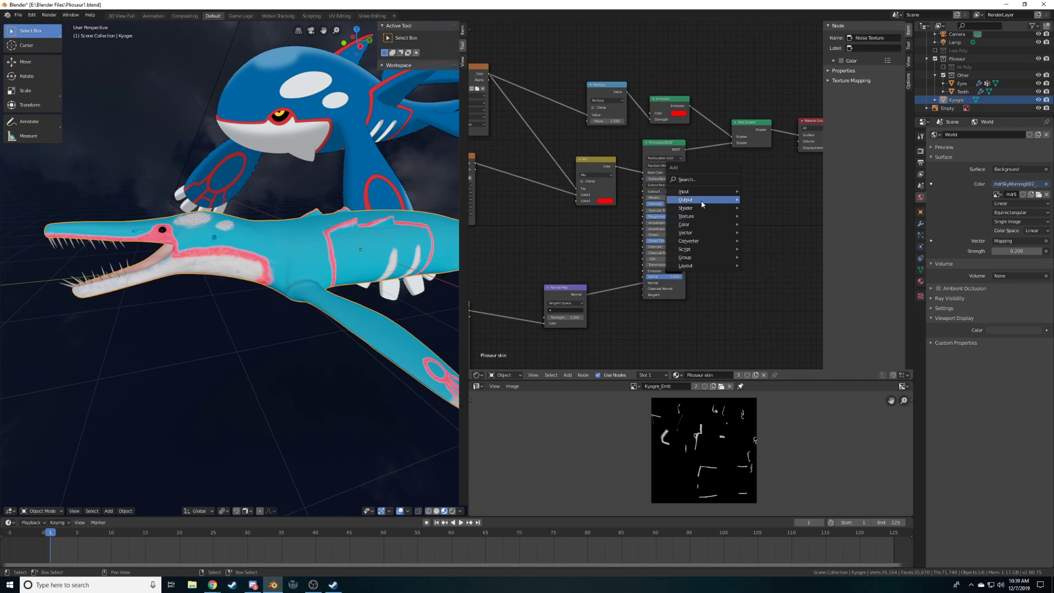
{"action": "mouse_move", "coordinate": [702, 208]}
{"action": "left_click", "coordinate": [762, 235]}
{"action": "left_click", "coordinate": [775, 200]}
{"action": "left_click_drag", "start_coordinate": [763, 195], "coordinate": [799, 135]}
{"action": "middle_click_drag", "start_coordinate": [569, 258], "coordinate": [614, 240]}
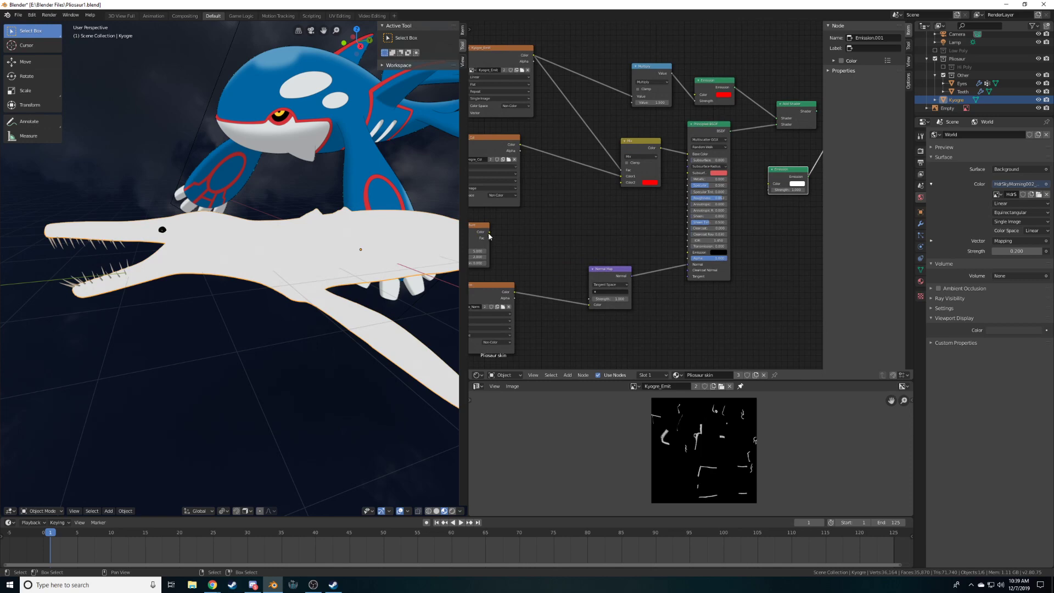
{"action": "left_click_drag", "start_coordinate": [489, 237], "coordinate": [775, 187]}
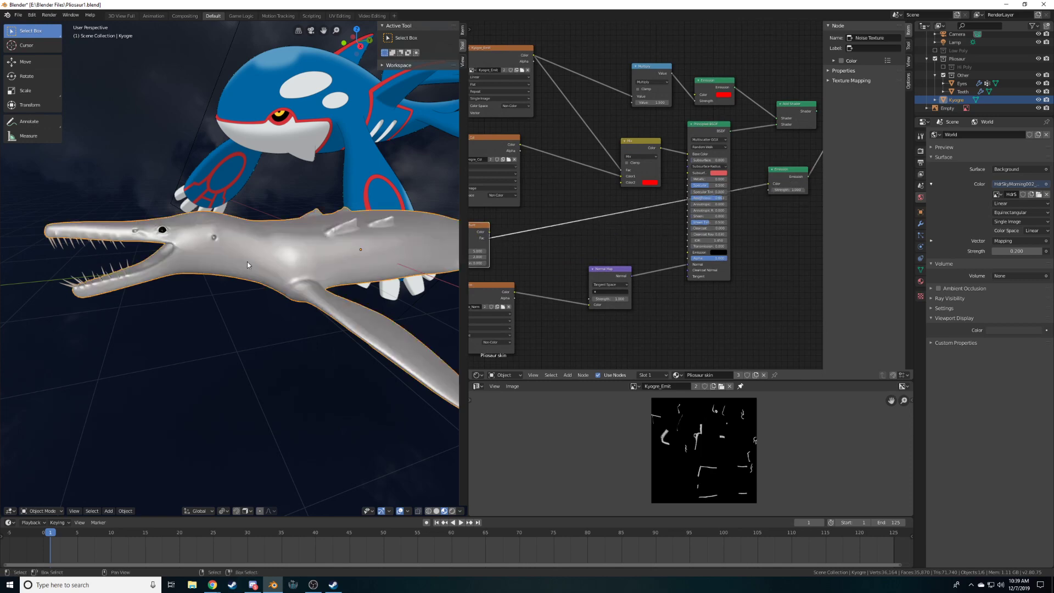
Set the Noise Texture's scale to about 27 for a finer pattern on the Pliosaur's skin
{"action": "middle_click_drag", "start_coordinate": [247, 261], "coordinate": [347, 261]}
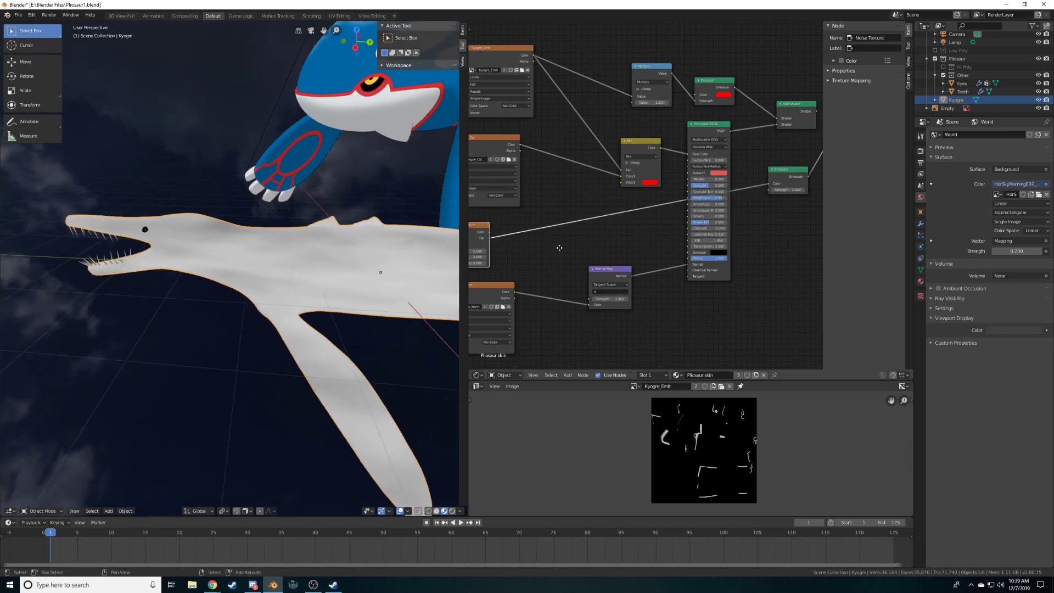
{"action": "middle_click_drag", "start_coordinate": [553, 253], "coordinate": [674, 226]}
{"action": "left_click_drag", "start_coordinate": [591, 225], "coordinate": [614, 225]}
{"action": "middle_click_drag", "start_coordinate": [643, 234], "coordinate": [565, 263]}
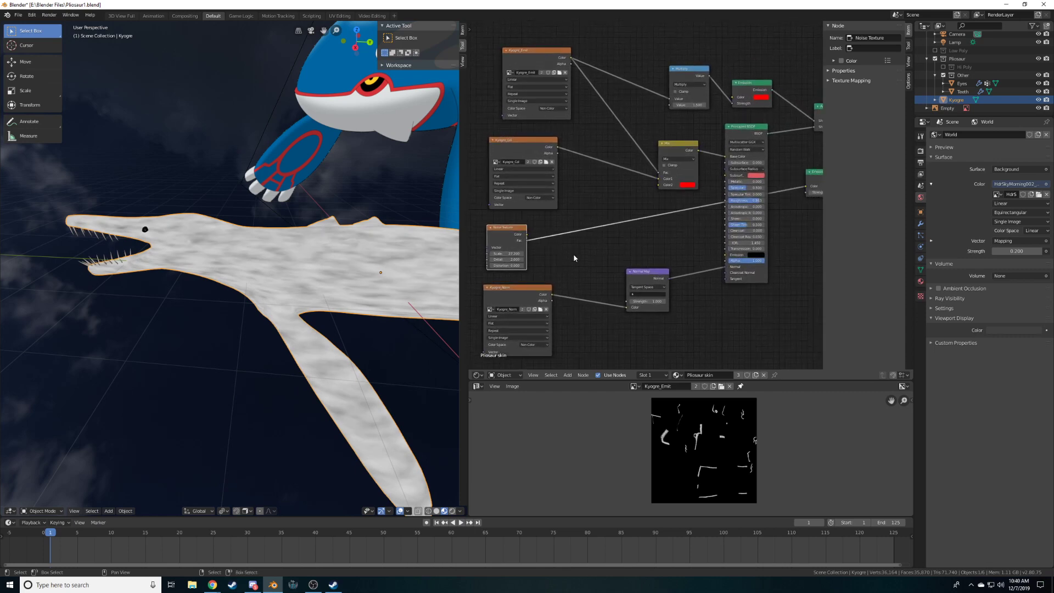
Insert a ColorRamp node on the link between the Noise Texture and the preview Emission shader
{"action": "scroll", "coordinate": [565, 262], "scroll_direction": "up", "scroll_amount": 1}
{"action": "key", "text": "shift+a"}
{"action": "mouse_move", "coordinate": [574, 267]}
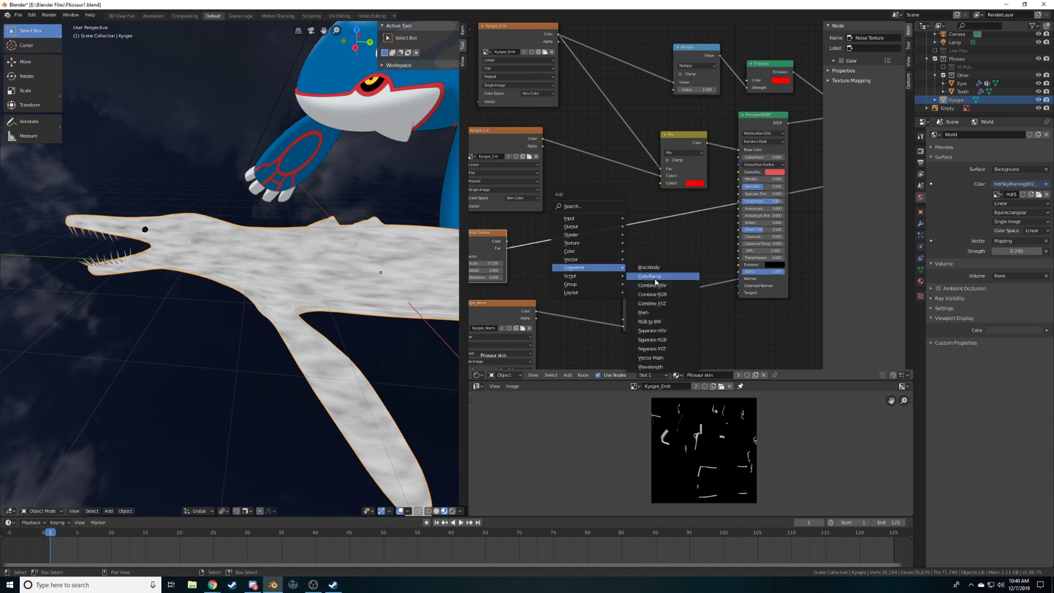
{"action": "left_click", "coordinate": [656, 276]}
{"action": "left_click", "coordinate": [606, 239]}
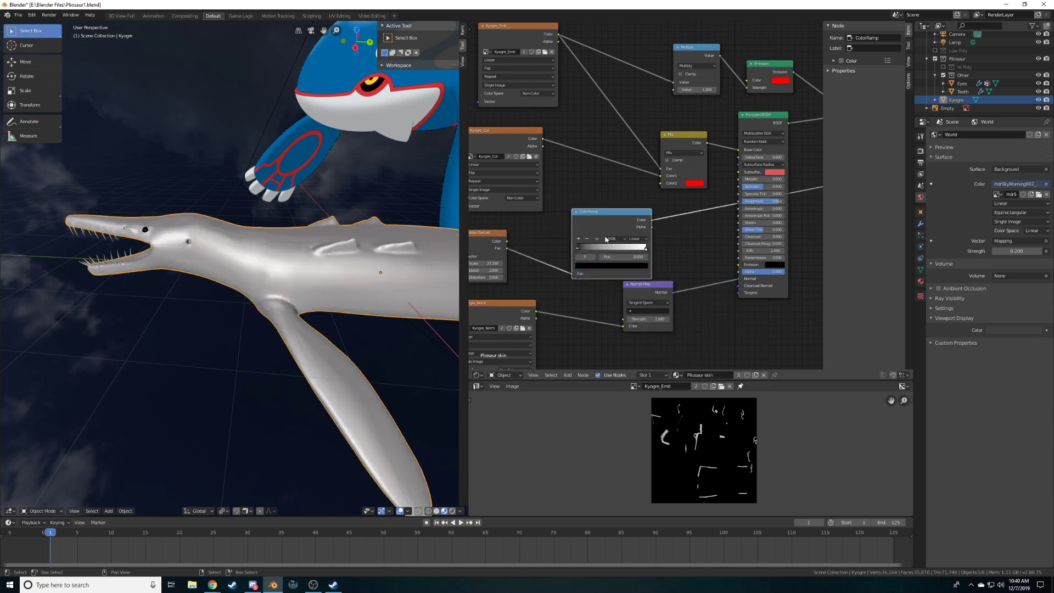
Lighten the ColorRamp's black stop to light grey and darken its white stop slightly to an off-white
{"action": "left_click", "coordinate": [586, 267]}
{"action": "left_click_drag", "start_coordinate": [633, 217], "coordinate": [632, 181]}
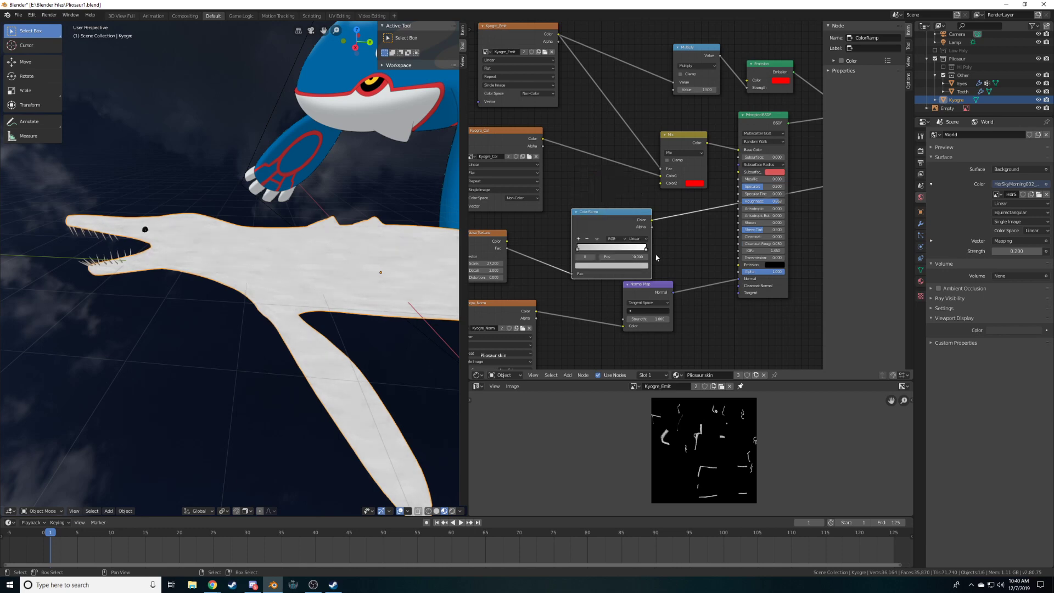
{"action": "left_click", "coordinate": [647, 248]}
{"action": "left_click", "coordinate": [637, 266]}
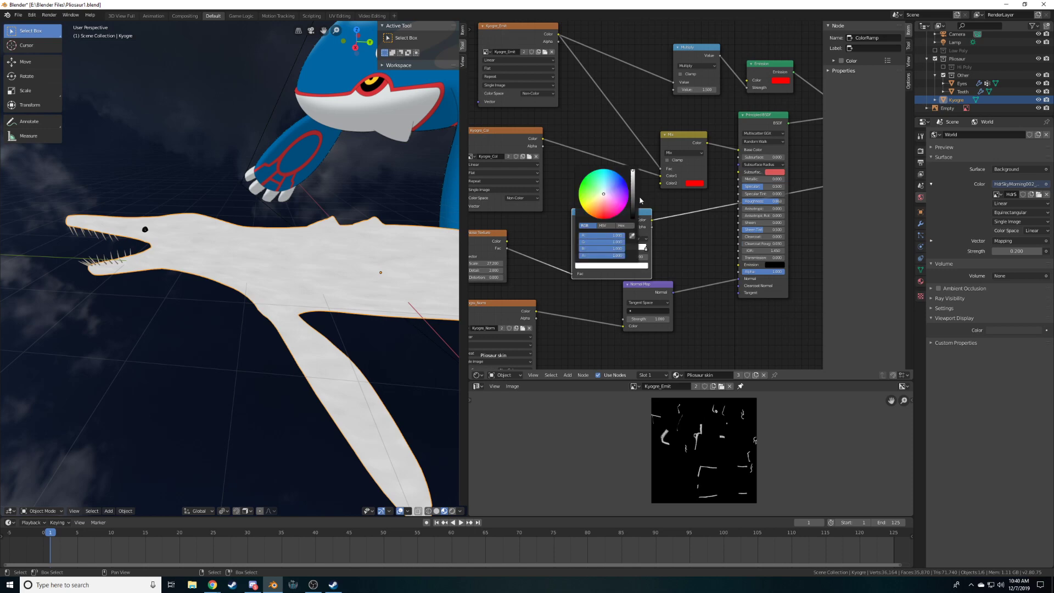
{"action": "left_click", "coordinate": [633, 175]}
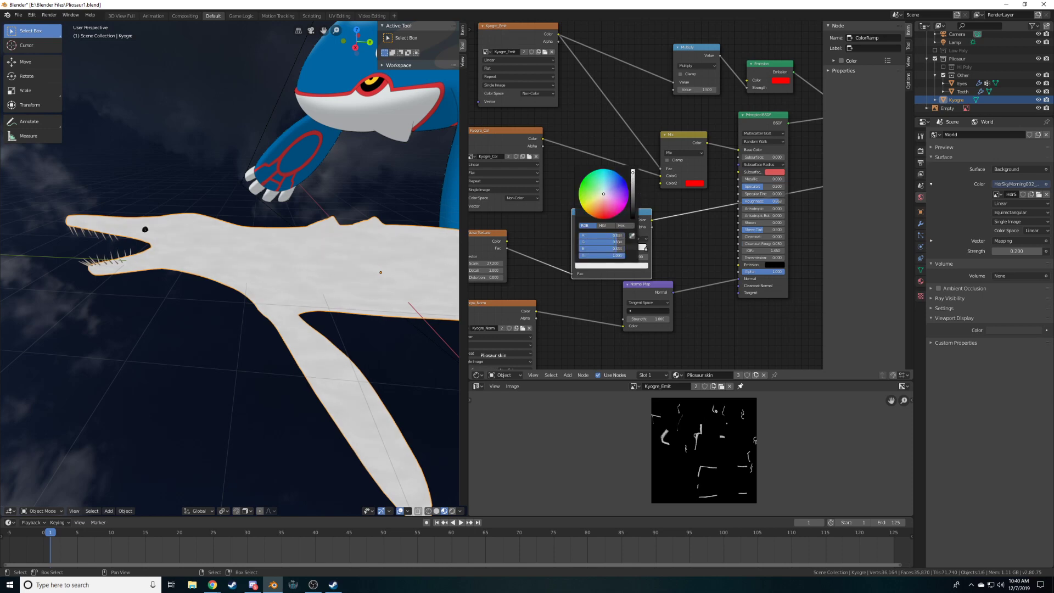
Connect the ColorRamp's Color output to the Principled BSDF's Roughness input
{"action": "middle_click_drag", "start_coordinate": [295, 272], "coordinate": [156, 268], "text": "shift"}
{"action": "middle_click_drag", "start_coordinate": [668, 223], "coordinate": [551, 254]}
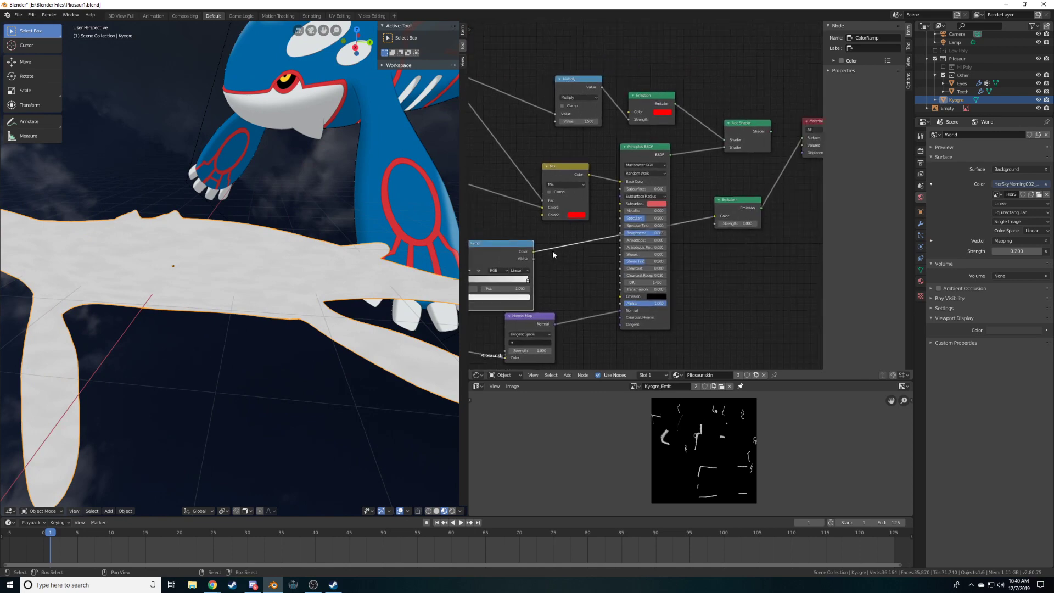
{"action": "left_click_drag", "start_coordinate": [534, 251], "coordinate": [621, 234]}
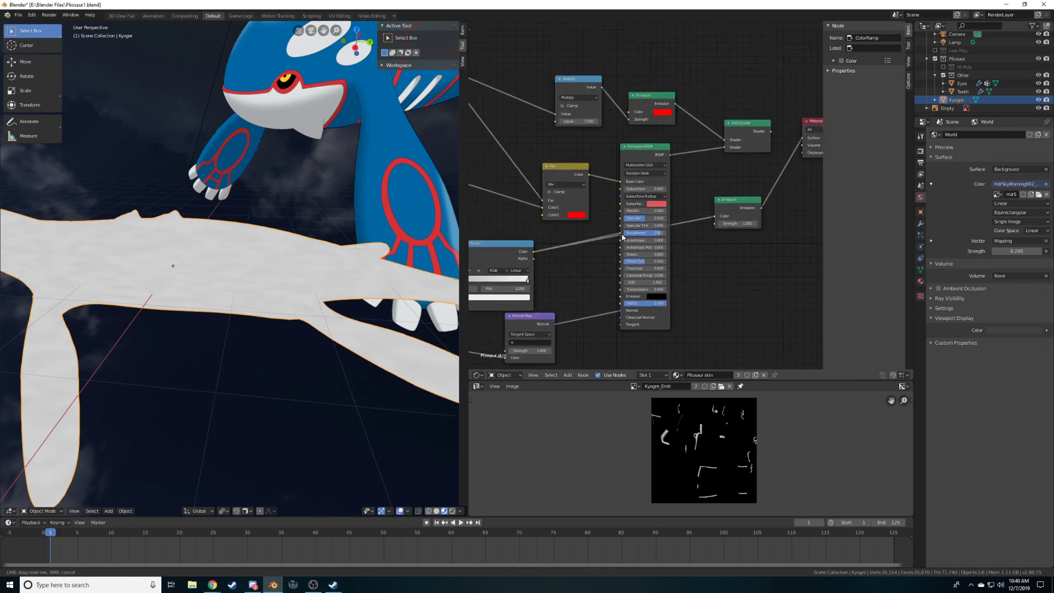
Delete the preview Emission node and reconnect the Add Shader to the Material Output's surface
{"action": "left_click", "coordinate": [739, 209]}
{"action": "key", "text": "x"}
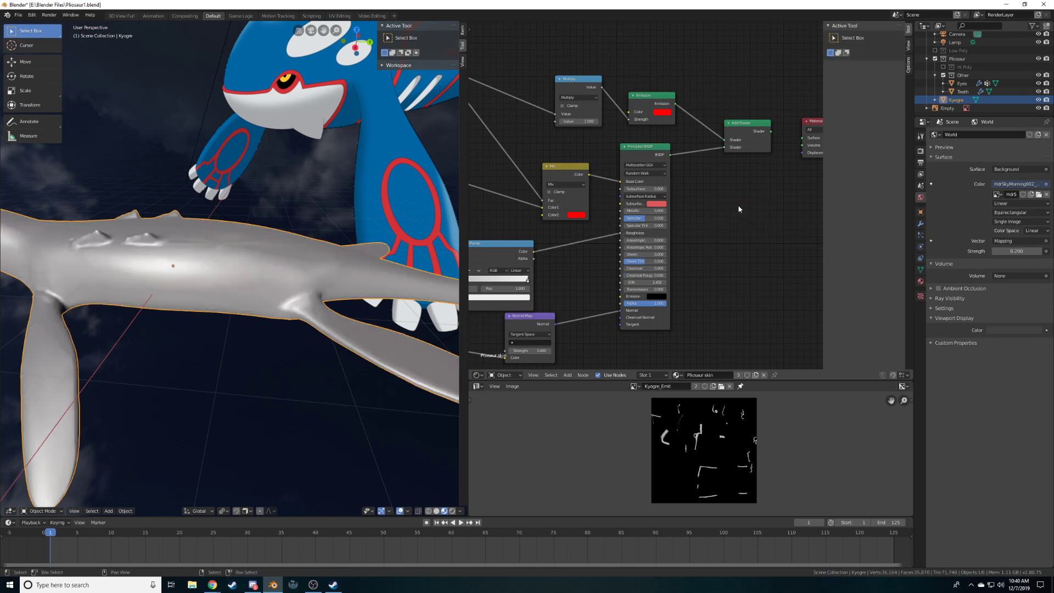
{"action": "left_click_drag", "start_coordinate": [771, 131], "coordinate": [803, 139]}
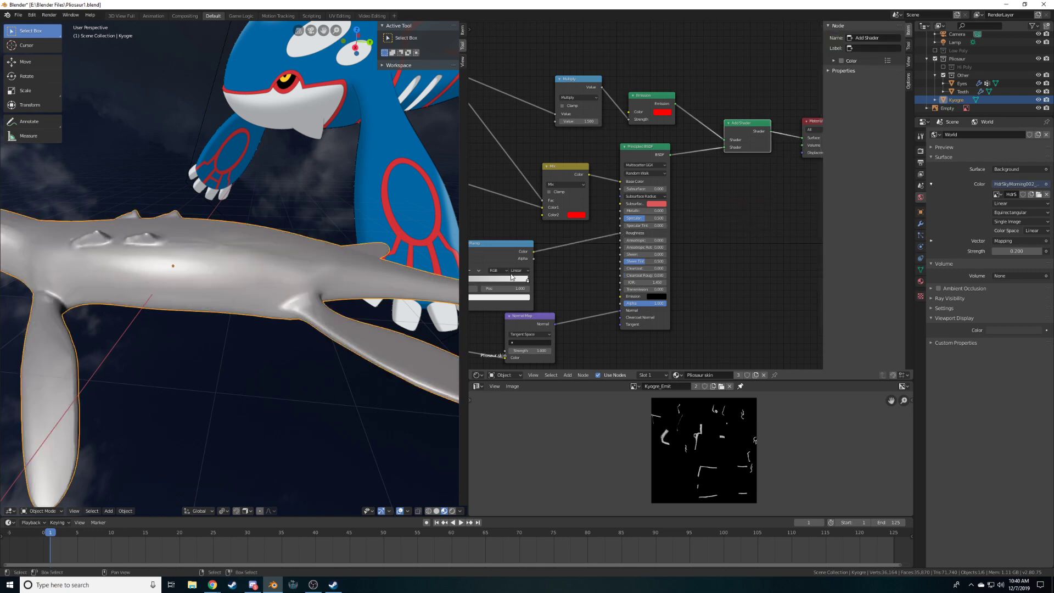
Check the skin on the whole Pliosaur and enter a new Subsurface amount on the Principled BSDF
{"action": "mouse_move", "coordinate": [236, 341]}
{"action": "middle_mouse_down"}
{"action": "mouse_move", "coordinate": [281, 322]}
{"action": "mouse_move", "coordinate": [238, 311]}
{"action": "mouse_move", "coordinate": [187, 372]}
{"action": "mouse_move", "coordinate": [126, 389]}
{"action": "mouse_move", "coordinate": [100, 357]}
{"action": "mouse_move", "coordinate": [178, 334]}
{"action": "mouse_move", "coordinate": [322, 320]}
{"action": "mouse_move", "coordinate": [294, 351]}
{"action": "mouse_move", "coordinate": [272, 406]}
{"action": "mouse_move", "coordinate": [245, 344]}
{"action": "mouse_move", "coordinate": [309, 336]}
{"action": "mouse_move", "coordinate": [295, 357]}
{"action": "mouse_move", "coordinate": [308, 346]}
{"action": "middle_mouse_up"}
{"action": "scroll", "coordinate": [321, 319], "scroll_direction": "up", "scroll_amount": 1}
{"action": "scroll", "coordinate": [322, 319], "scroll_direction": "down", "scroll_amount": 2}
{"action": "scroll", "coordinate": [310, 318], "scroll_direction": "up", "scroll_amount": 2}
{"action": "scroll", "coordinate": [323, 319], "scroll_direction": "down", "scroll_amount": 3}
{"action": "left_click", "coordinate": [645, 189]}
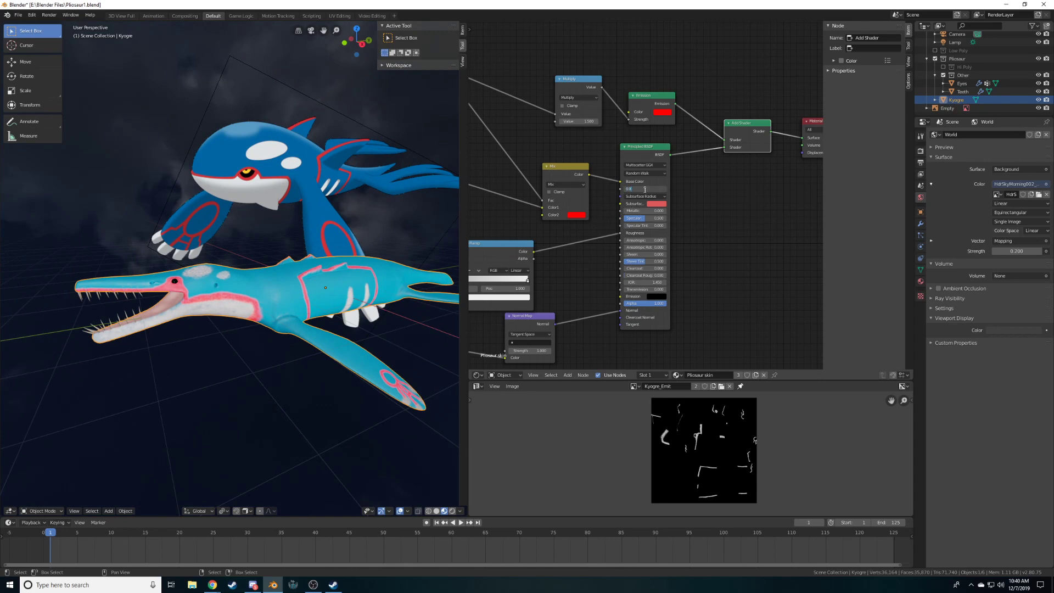
{"action": "key", "text": "Return"}
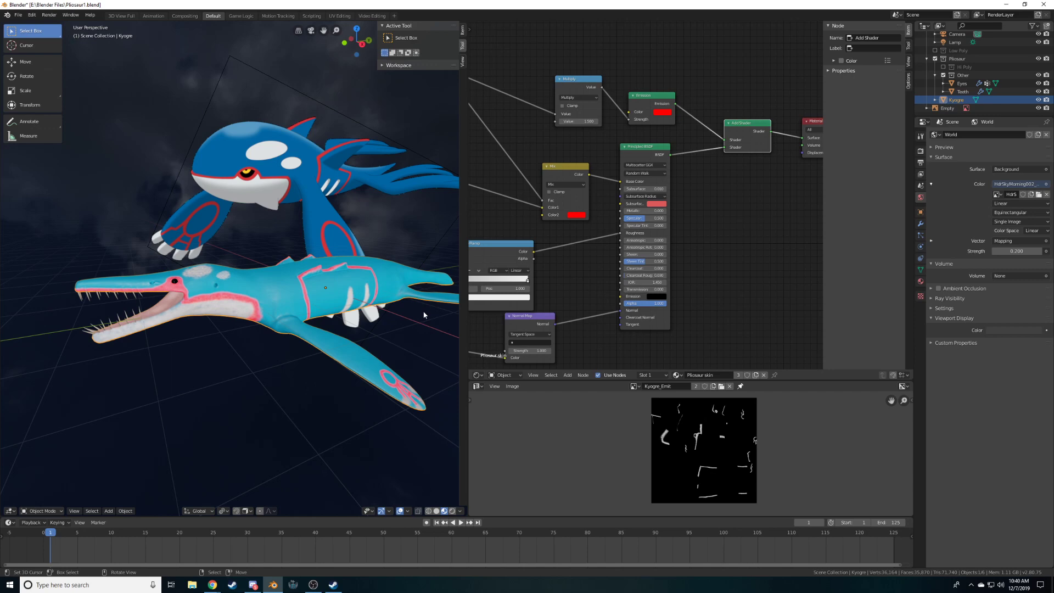
Delete the Kyogre reference image empty behind the Pliosaur
{"action": "mouse_move", "coordinate": [367, 299]}
{"action": "middle_mouse_down"}
{"action": "mouse_move", "coordinate": [304, 363]}
{"action": "mouse_move", "coordinate": [349, 301]}
{"action": "middle_mouse_up"}
{"action": "scroll", "coordinate": [350, 300], "scroll_direction": "down", "scroll_amount": 3}
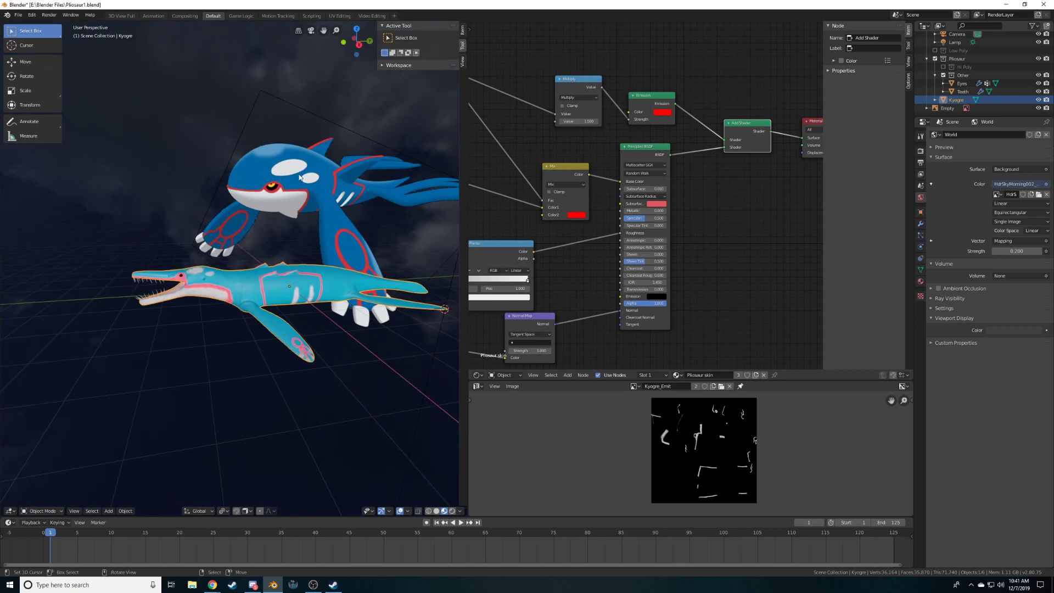
{"action": "left_click", "coordinate": [299, 174]}
{"action": "middle_click_drag", "start_coordinate": [296, 187], "coordinate": [433, 212]}
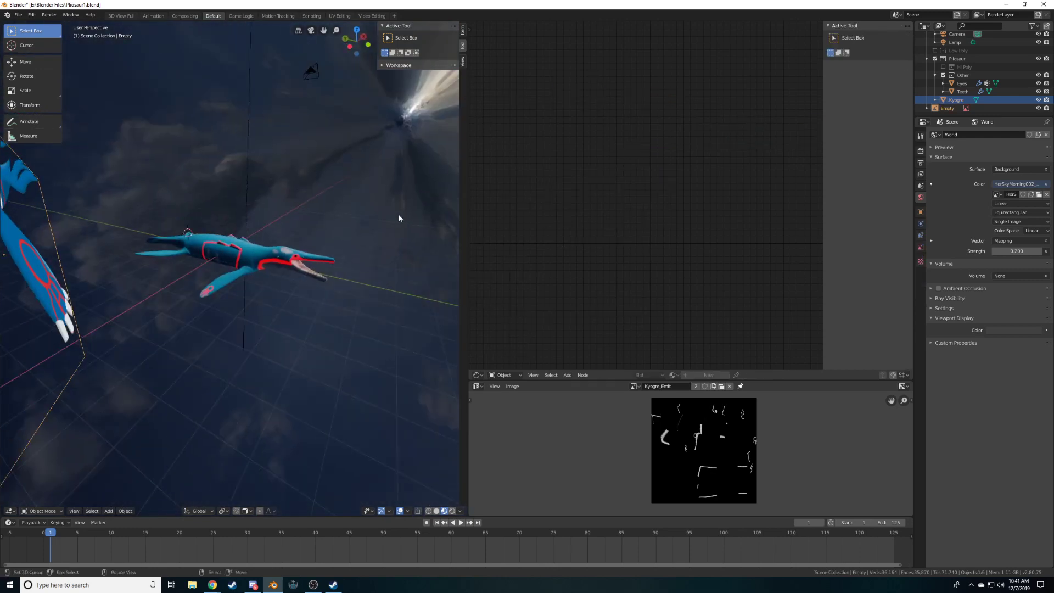
{"action": "key", "text": "x"}
{"action": "left_click", "coordinate": [380, 215]}
{"action": "middle_click_drag", "start_coordinate": [370, 242], "coordinate": [245, 239]}
{"action": "scroll", "coordinate": [329, 239], "scroll_direction": "up", "scroll_amount": 4}
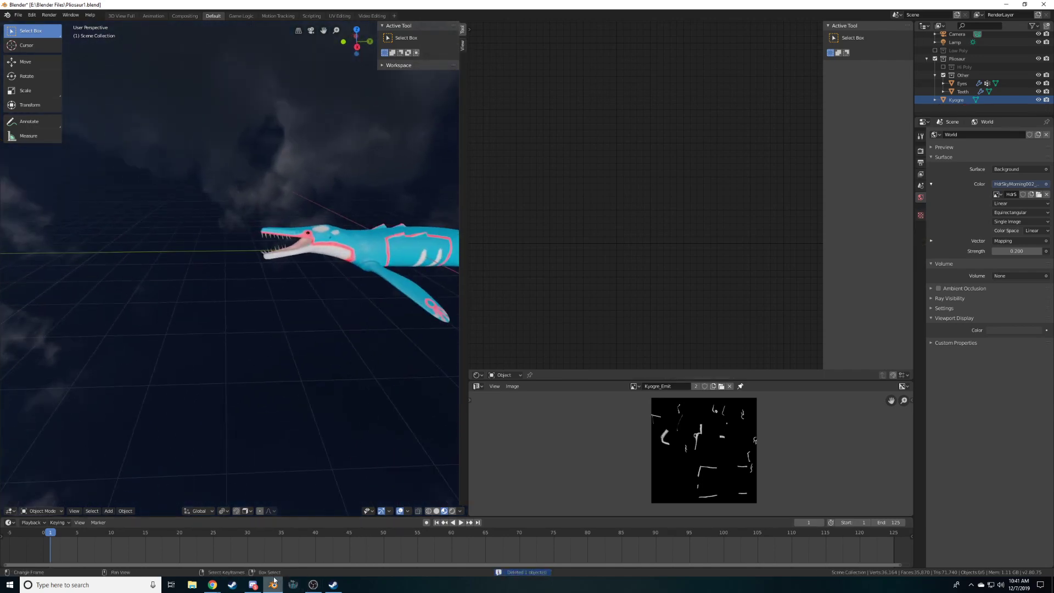
Search the computer for GIMP and launch GIMP 2.10.12
{"action": "left_click", "coordinate": [56, 588]}
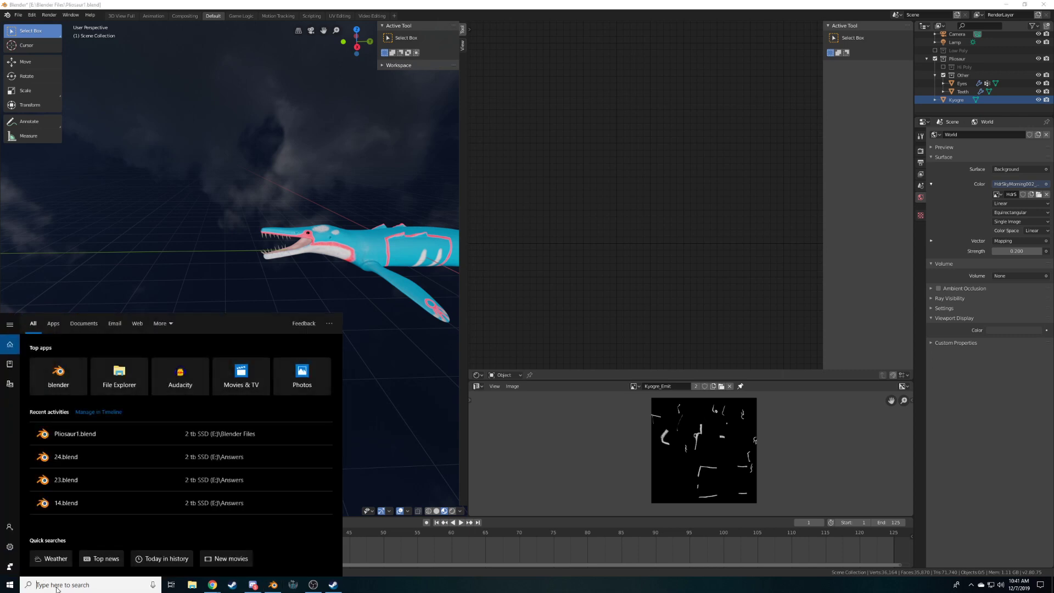
{"action": "type", "text": "gimp"}
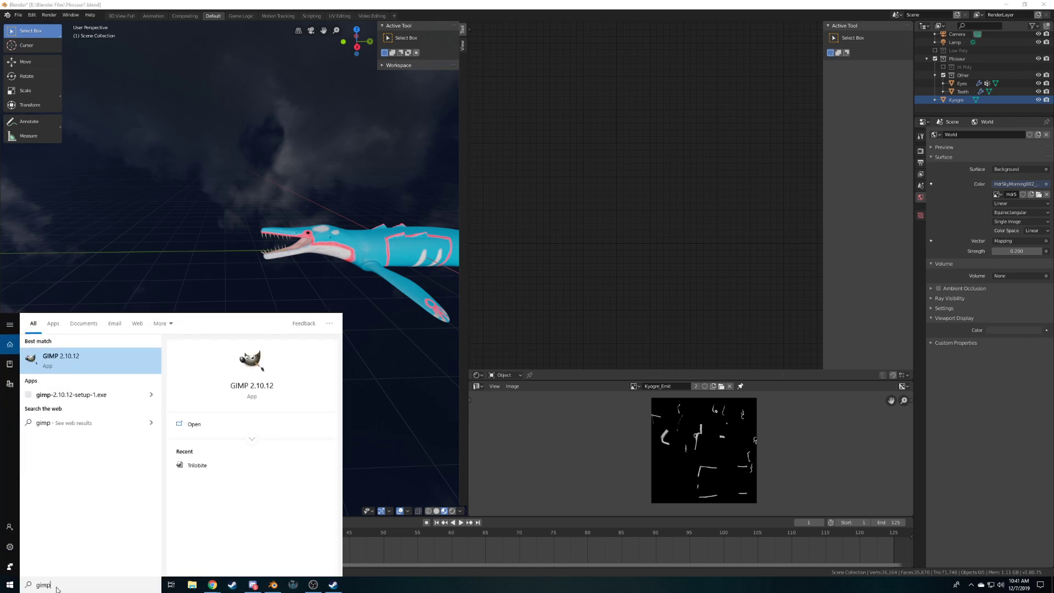
{"action": "key", "text": "Return"}
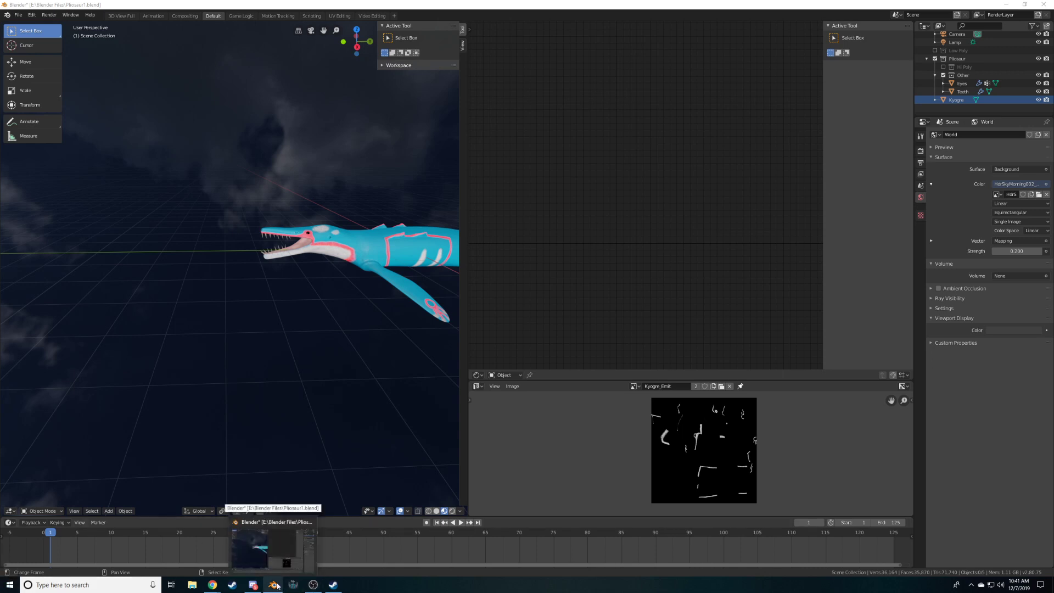
Switch to GIMP and create a new image 1024 px wide and 1024 px high
{"action": "left_click", "coordinate": [293, 585]}
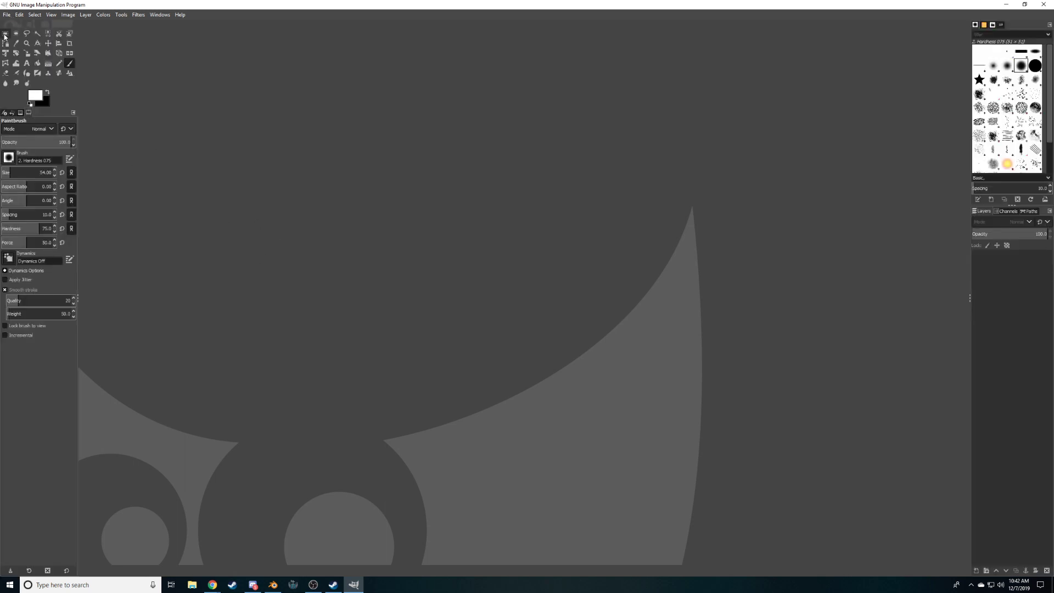
{"action": "left_click", "coordinate": [6, 15]}
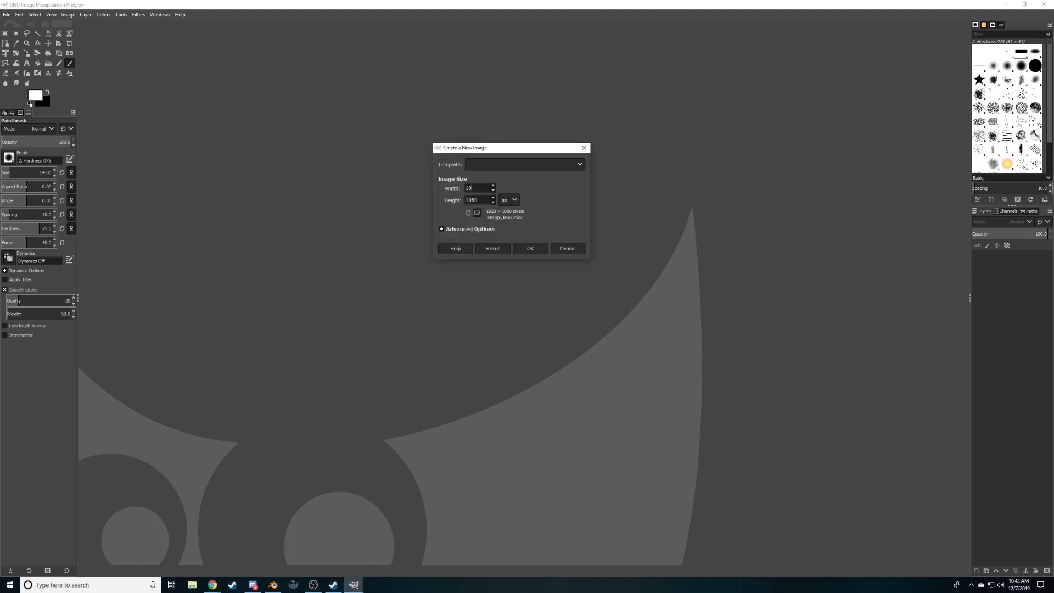
{"action": "key", "text": "Tab"}
{"action": "left_click", "coordinate": [535, 247]}
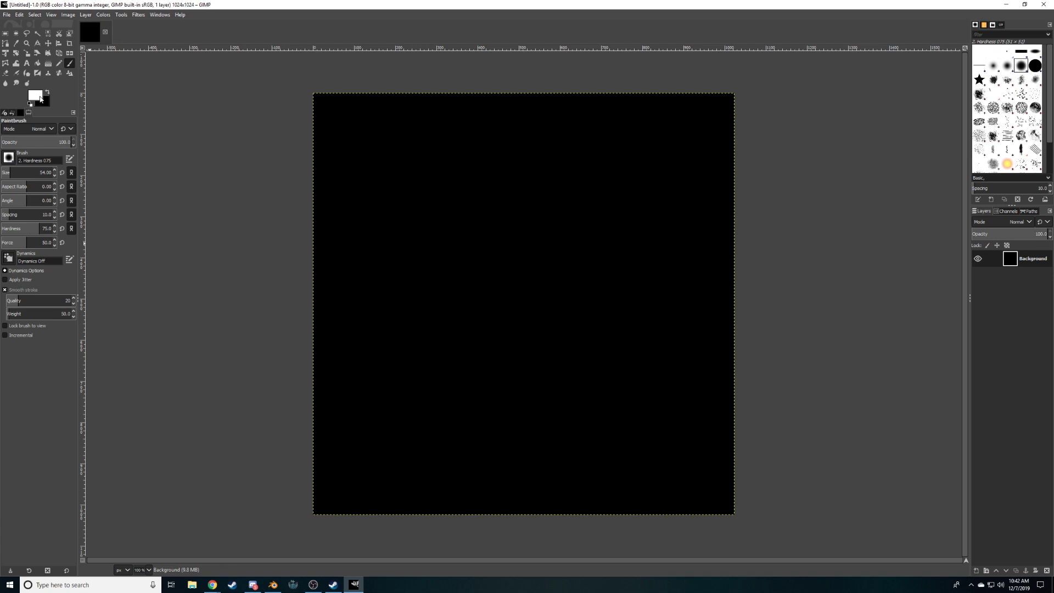
Set the foreground color to a dark golden yellow, HTML notation c09409
{"action": "left_click", "coordinate": [40, 96]}
{"action": "left_click", "coordinate": [106, 423]}
{"action": "left_click_drag", "start_coordinate": [67, 440], "coordinate": [69, 417]}
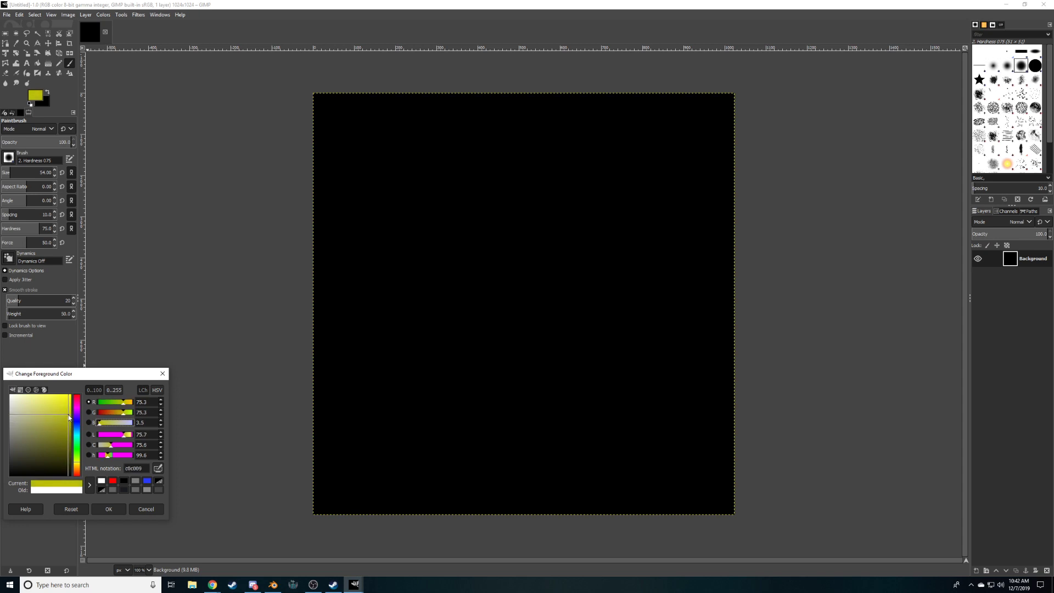
{"action": "left_click_drag", "start_coordinate": [78, 463], "coordinate": [78, 470]}
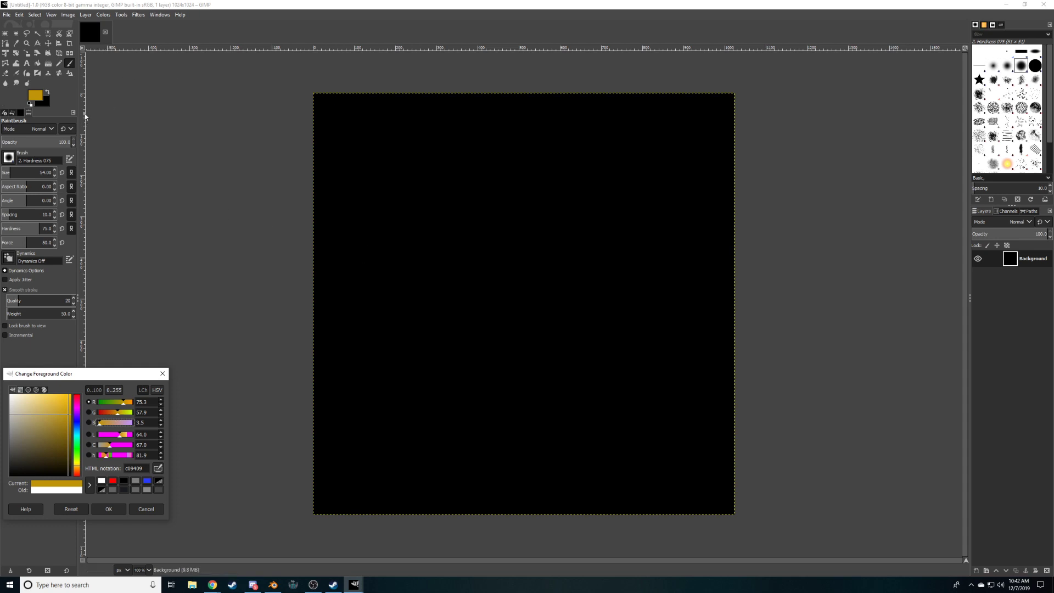
Switch the Paintbrush to the Smoke brush, try one short golden stroke in the canvas's upper area, and undo it
{"action": "left_click", "coordinate": [9, 159]}
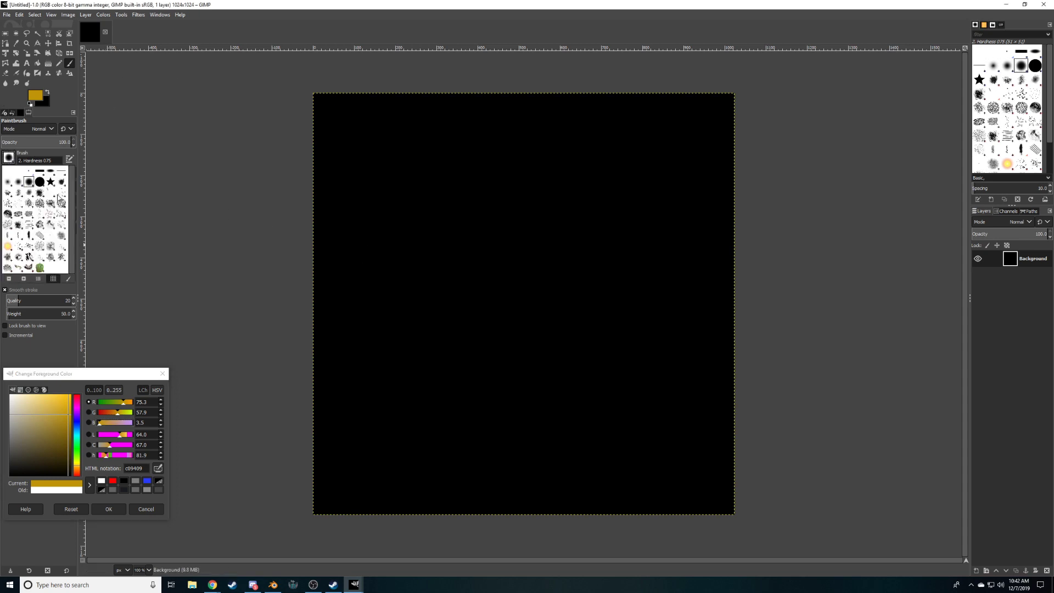
{"action": "double_click", "coordinate": [62, 235]}
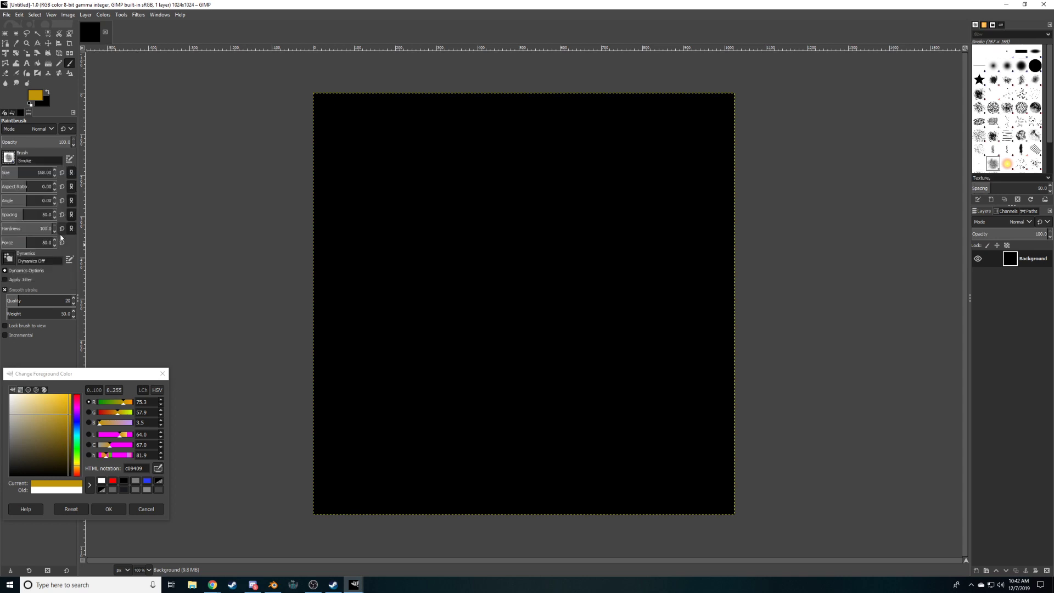
{"action": "mouse_move", "coordinate": [464, 219]}
{"action": "left_mouse_down"}
{"action": "mouse_move", "coordinate": [520, 207]}
{"action": "mouse_move", "coordinate": [604, 221]}
{"action": "left_mouse_up"}
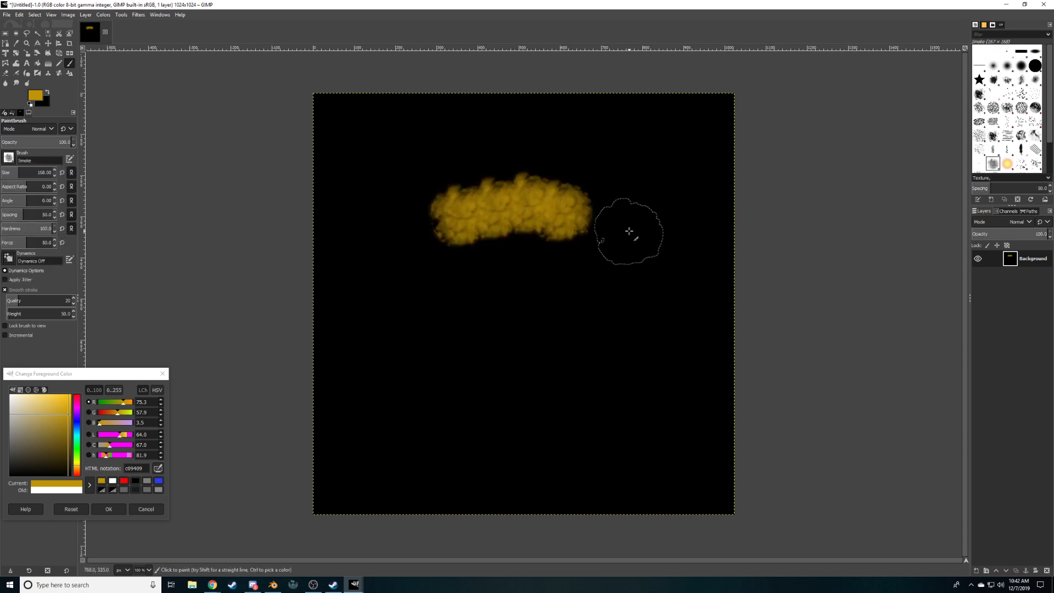
{"action": "key", "text": "ctrl+z"}
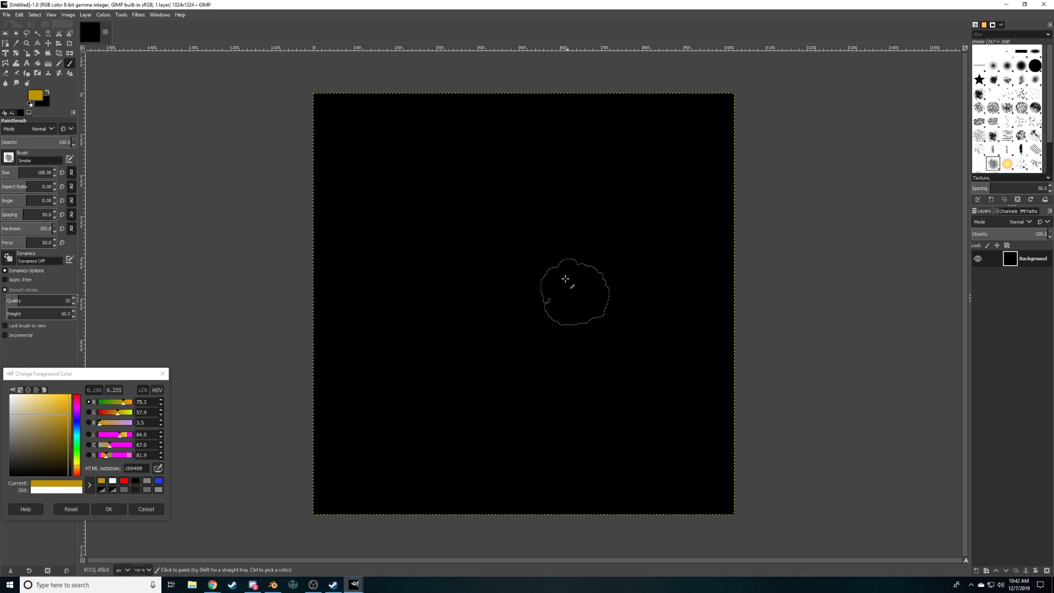
Paint golden smoke over most of the black canvas, filling the centre and adding irregular patches around the edges
{"action": "mouse_move", "coordinate": [512, 347]}
{"action": "left_mouse_down"}
{"action": "mouse_move", "coordinate": [494, 228]}
{"action": "mouse_move", "coordinate": [518, 271]}
{"action": "mouse_move", "coordinate": [450, 286]}
{"action": "mouse_move", "coordinate": [440, 214]}
{"action": "mouse_move", "coordinate": [568, 435]}
{"action": "mouse_move", "coordinate": [706, 446]}
{"action": "left_mouse_up"}
{"action": "left_click", "coordinate": [735, 381]}
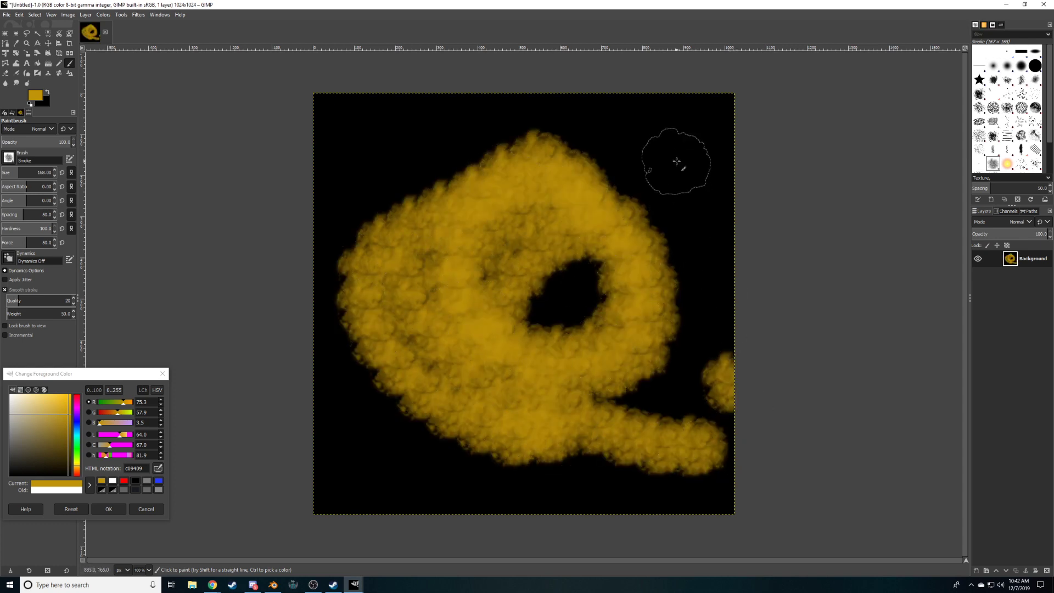
{"action": "left_click", "coordinate": [676, 161]}
{"action": "left_click", "coordinate": [678, 252]}
{"action": "left_click", "coordinate": [693, 347]}
{"action": "mouse_move", "coordinate": [568, 106]}
{"action": "left_mouse_down"}
{"action": "mouse_move", "coordinate": [466, 165]}
{"action": "mouse_move", "coordinate": [415, 174]}
{"action": "left_mouse_up"}
{"action": "left_click", "coordinate": [317, 339]}
{"action": "left_click", "coordinate": [544, 303]}
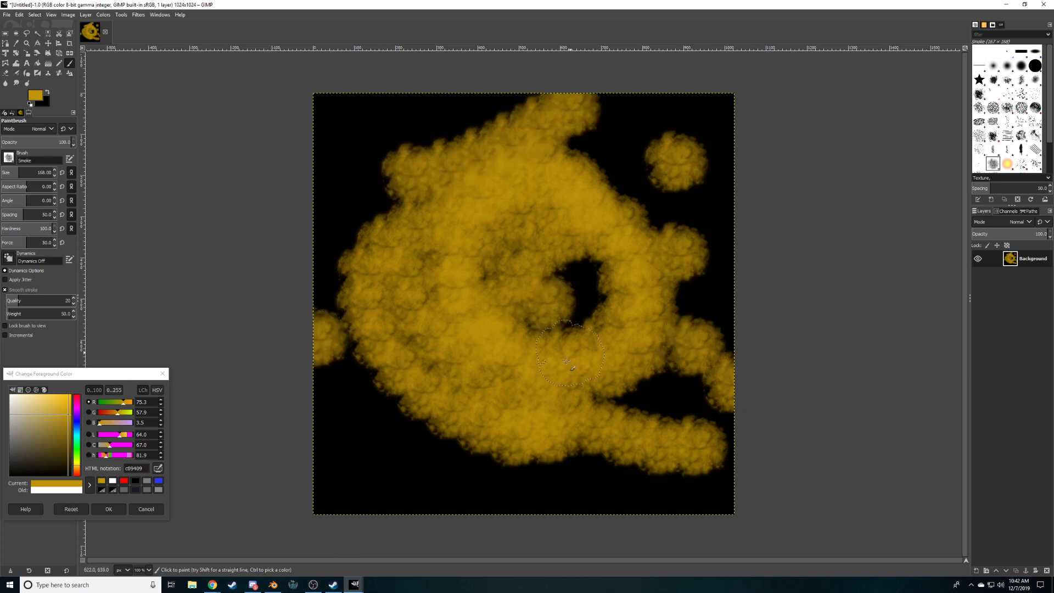
{"action": "left_click", "coordinate": [569, 299]}
{"action": "left_click", "coordinate": [582, 278]}
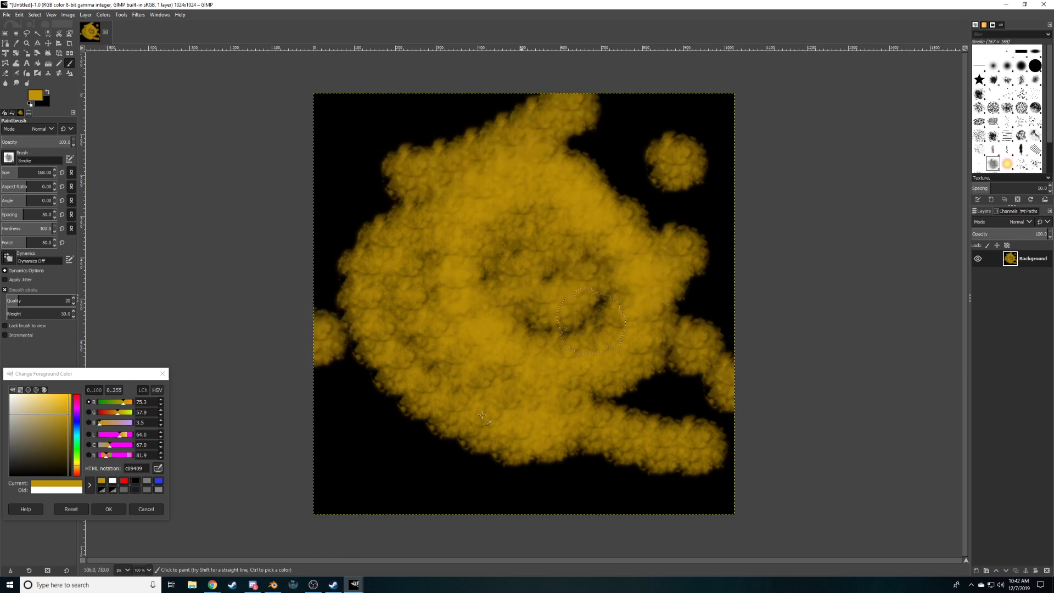
{"action": "left_click", "coordinate": [382, 394]}
Apply a Zoom Motion Blur to the golden smoke with a blurring factor of 0.244
{"action": "right_click", "coordinate": [435, 222]}
{"action": "mouse_move", "coordinate": [479, 313]}
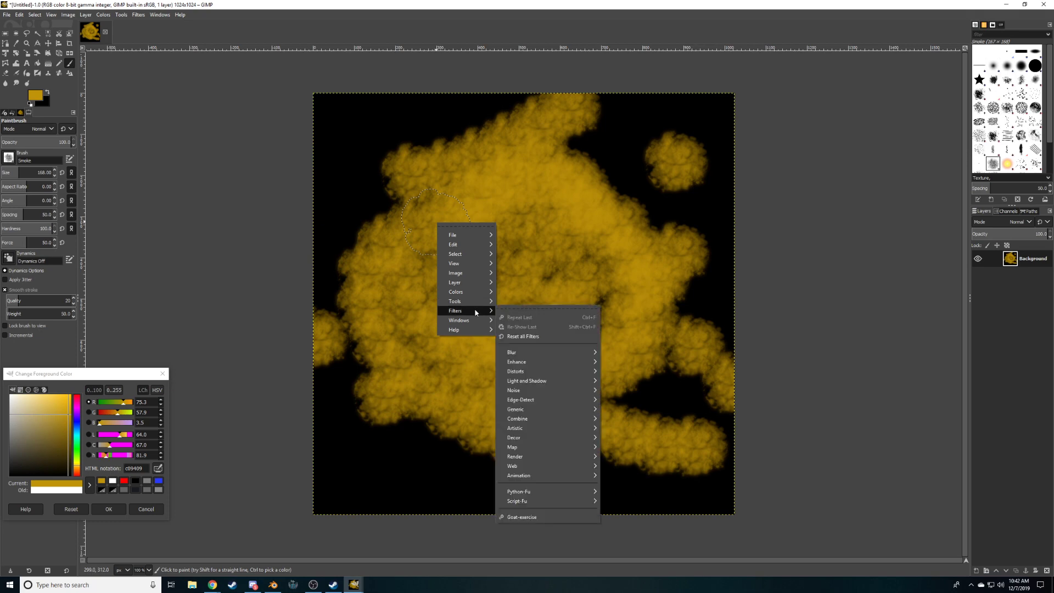
{"action": "mouse_move", "coordinate": [542, 352]}
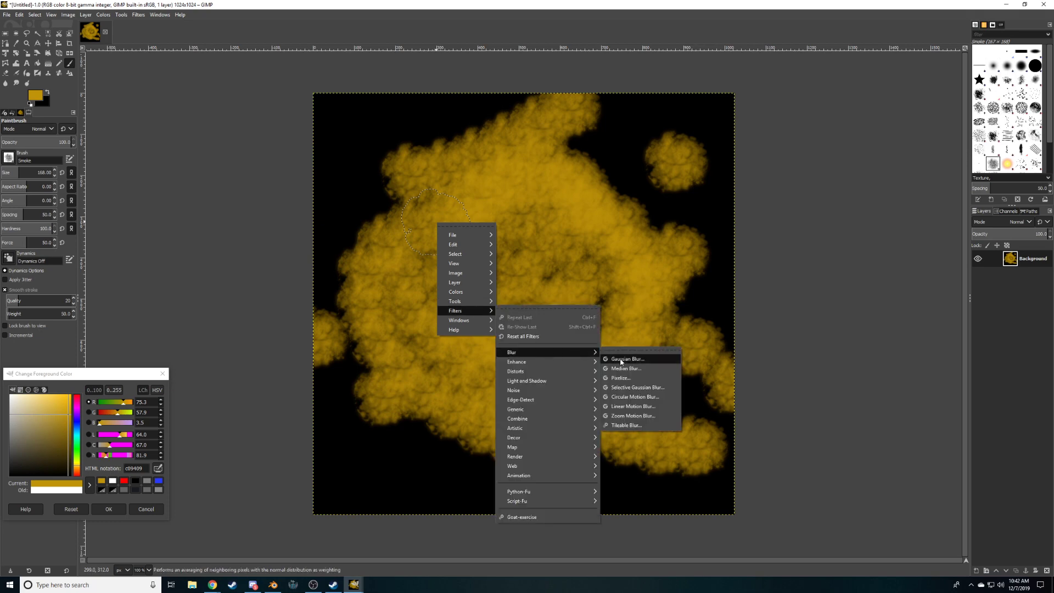
{"action": "left_click", "coordinate": [647, 415]}
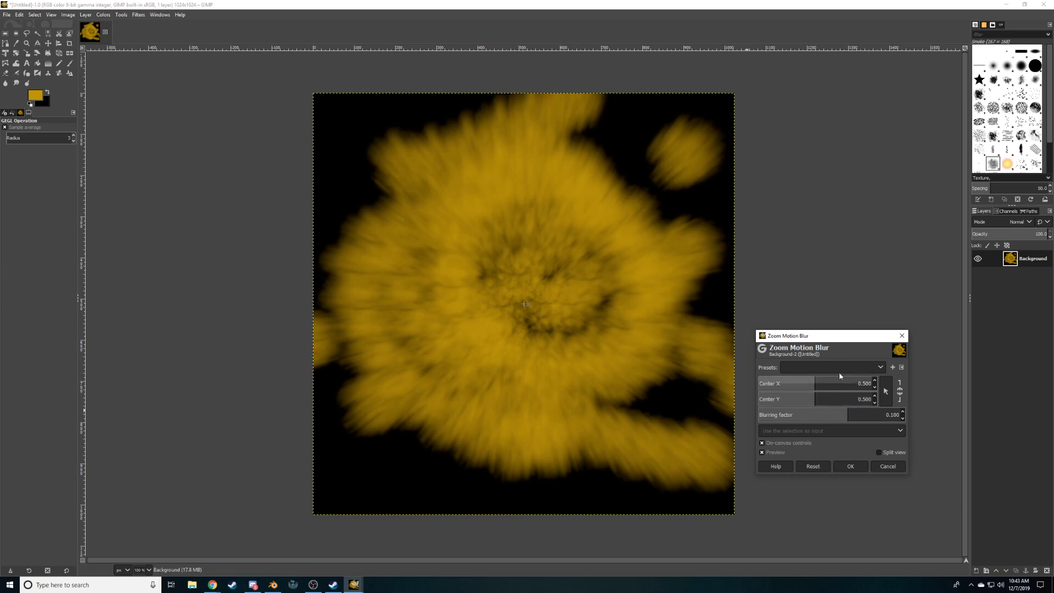
{"action": "left_click_drag", "start_coordinate": [848, 415], "coordinate": [976, 411]}
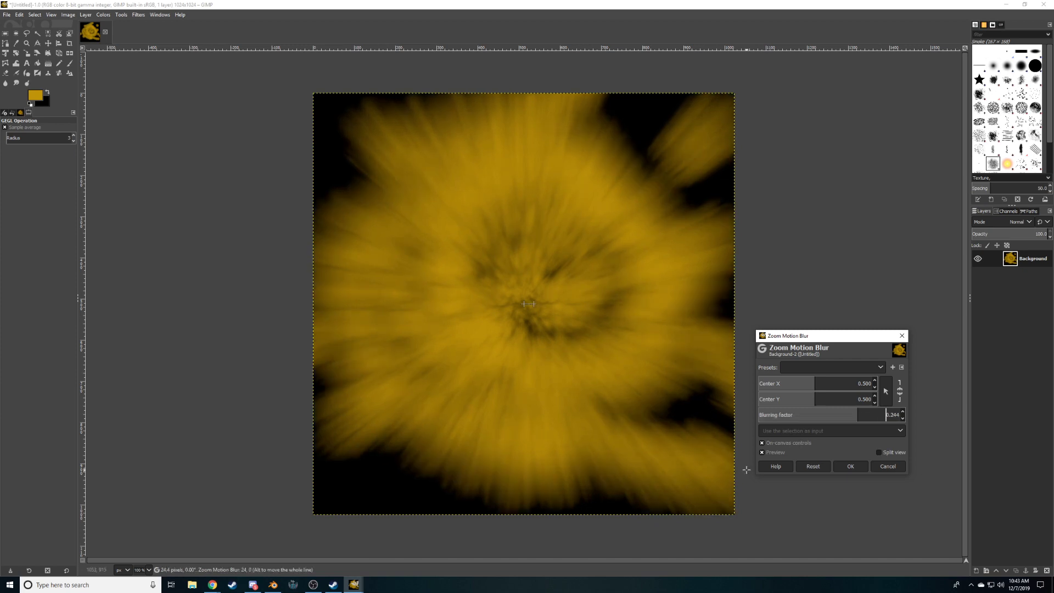
{"action": "left_click", "coordinate": [850, 466]}
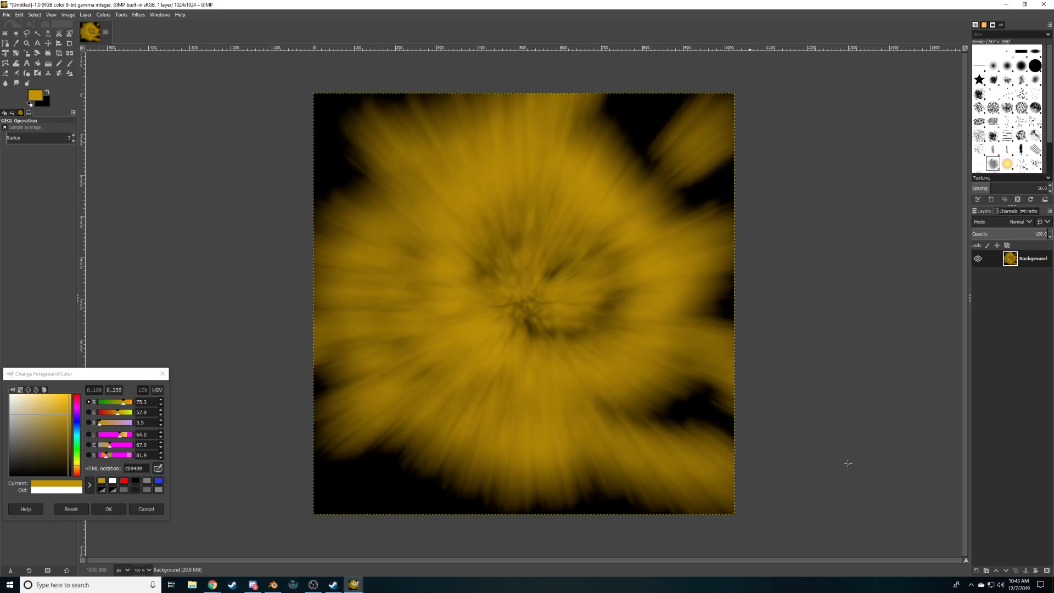
Set the foreground color to black and add a new layer named Iris above the background
{"action": "left_click", "coordinate": [139, 481]}
{"action": "left_click", "coordinate": [109, 509]}
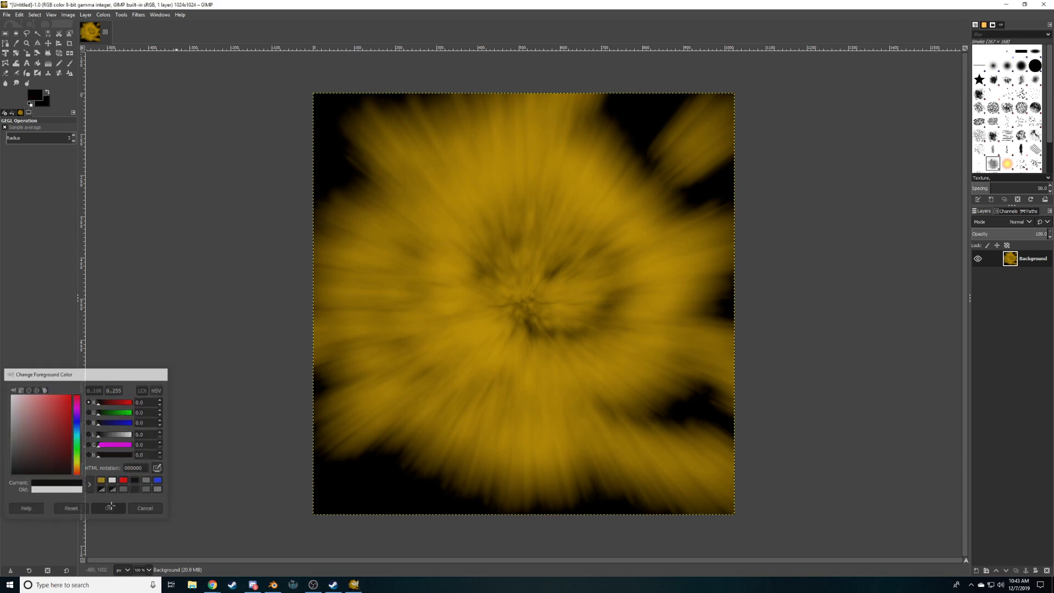
{"action": "right_click", "coordinate": [1013, 268]}
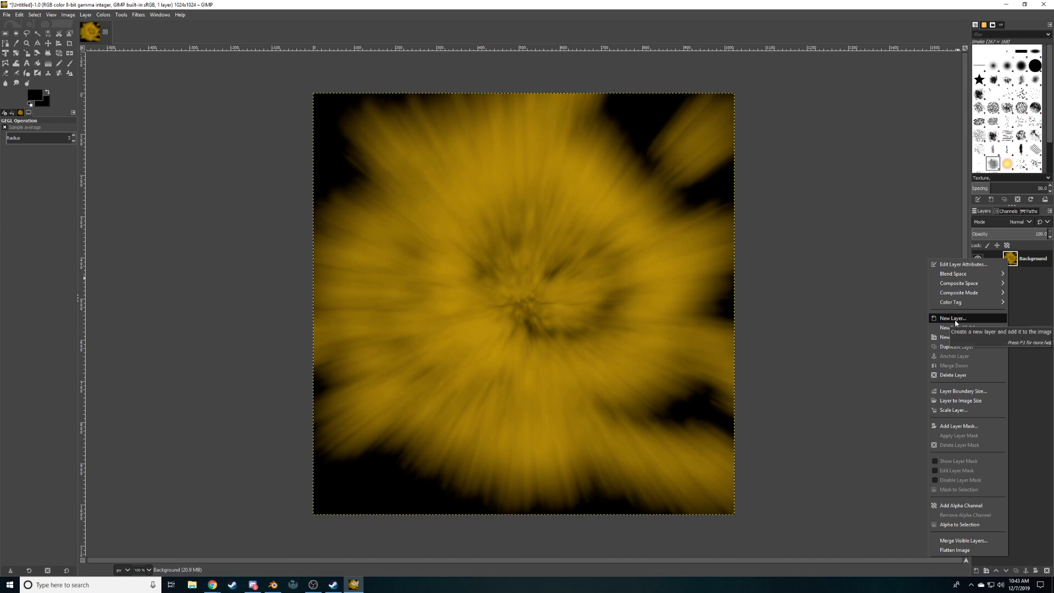
{"action": "left_click", "coordinate": [955, 320]}
{"action": "type", "text": "Iris"}
{"action": "key", "text": "Return"}
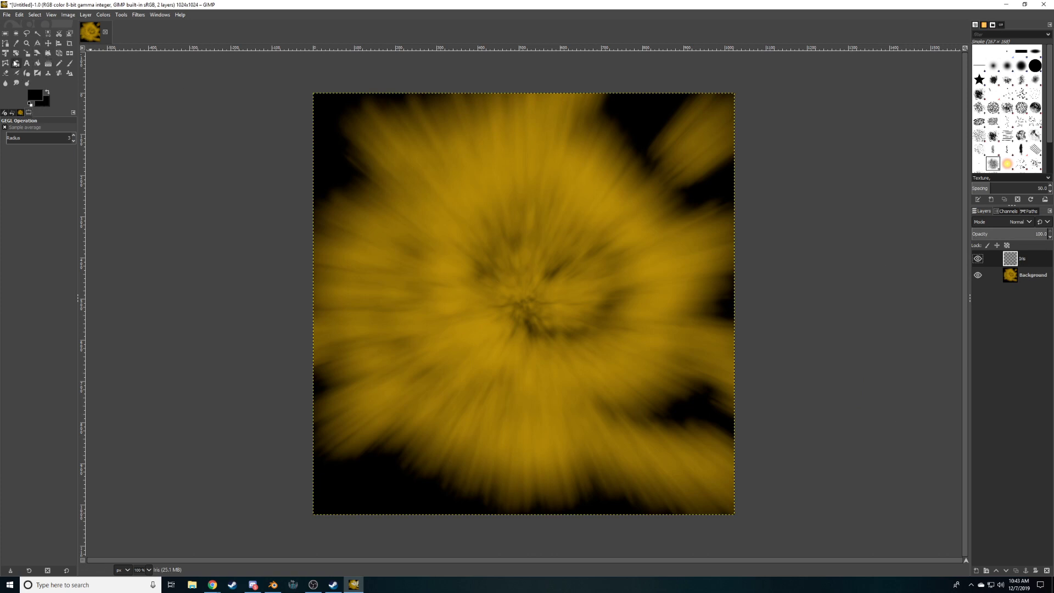
Choose the 2. Hardness 075 brush at size 269 for the Pencil, try one black dab at the canvas centre, and undo it
{"action": "left_click", "coordinate": [60, 64]}
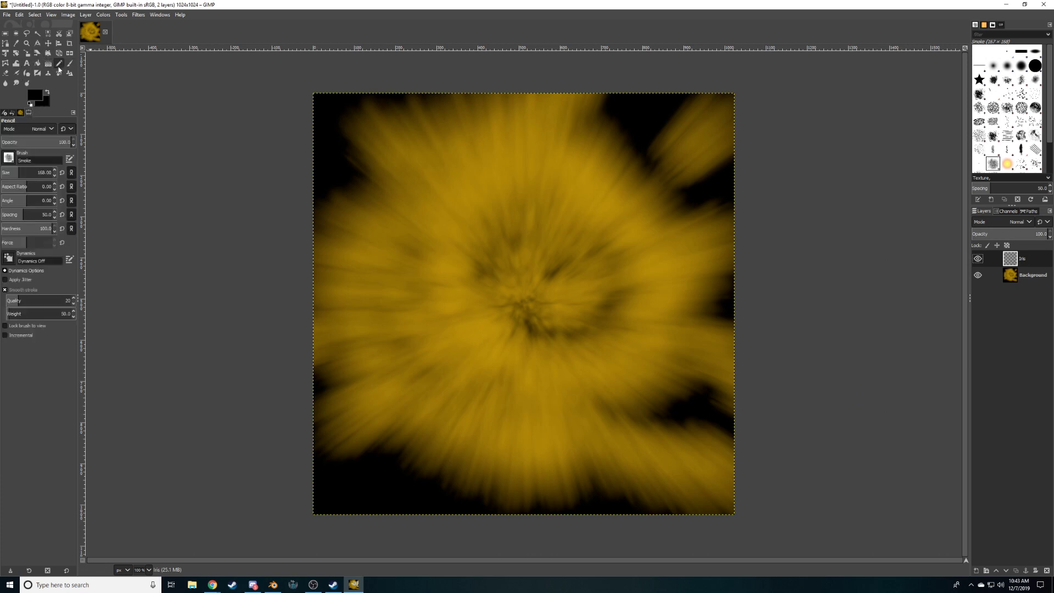
{"action": "left_click", "coordinate": [10, 158]}
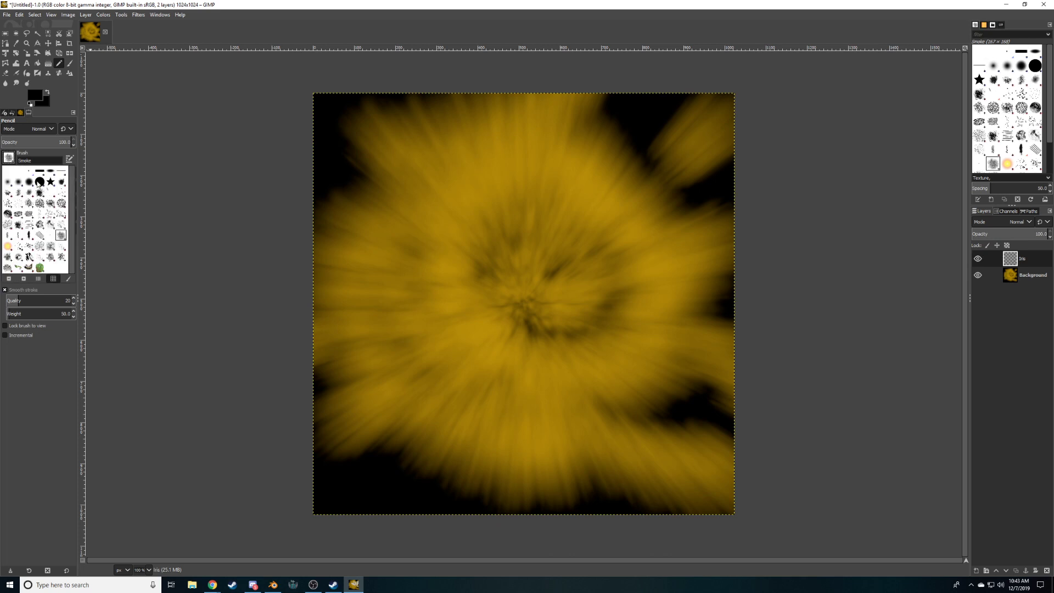
{"action": "left_click", "coordinate": [40, 182]}
{"action": "key", "text": "f"}
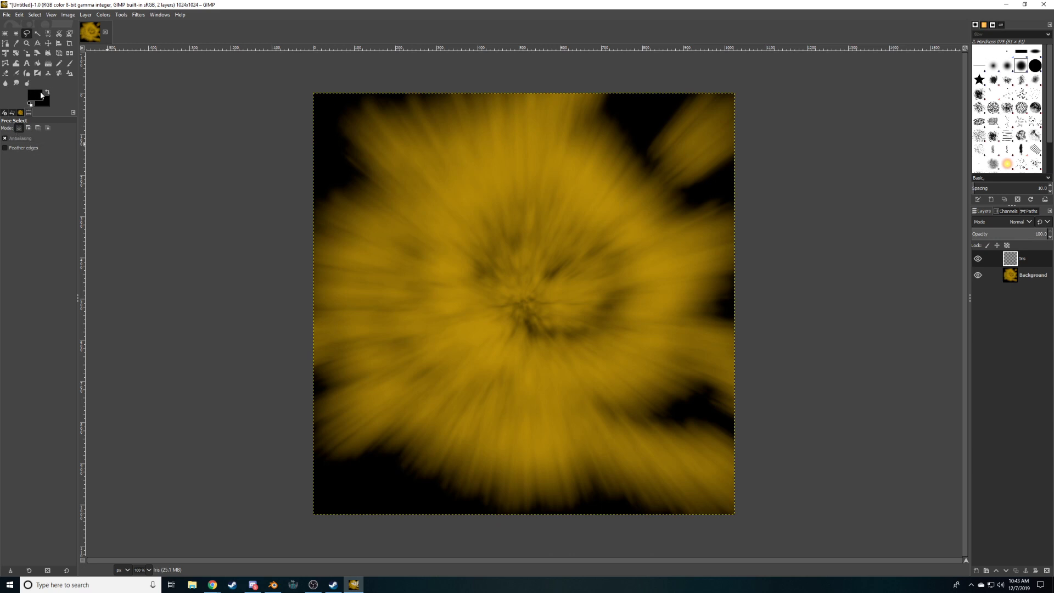
{"action": "left_click", "coordinate": [59, 63]}
{"action": "left_click_drag", "start_coordinate": [14, 174], "coordinate": [124, 176]}
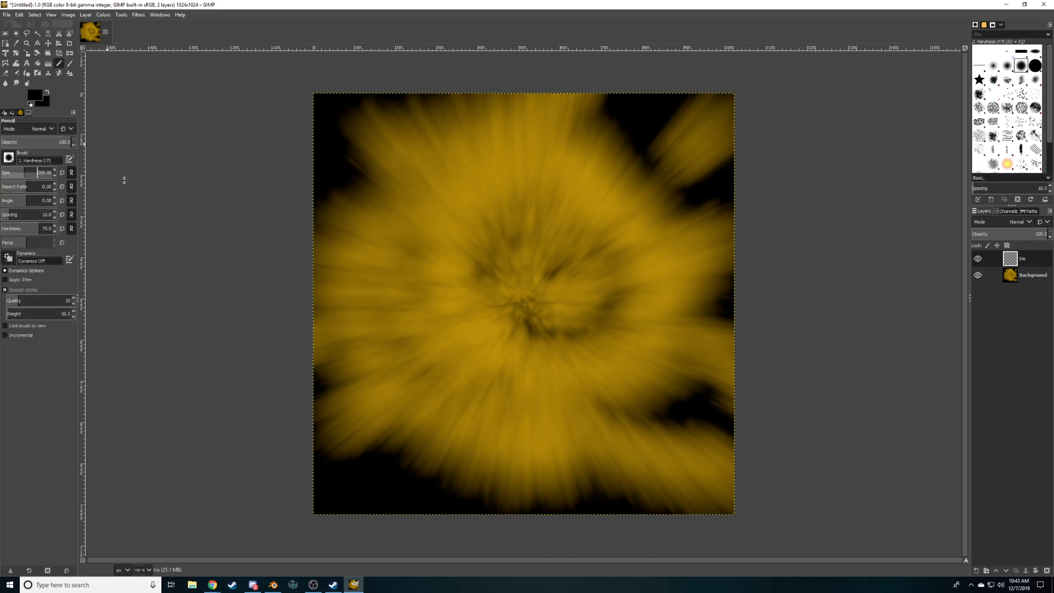
{"action": "left_click", "coordinate": [527, 292]}
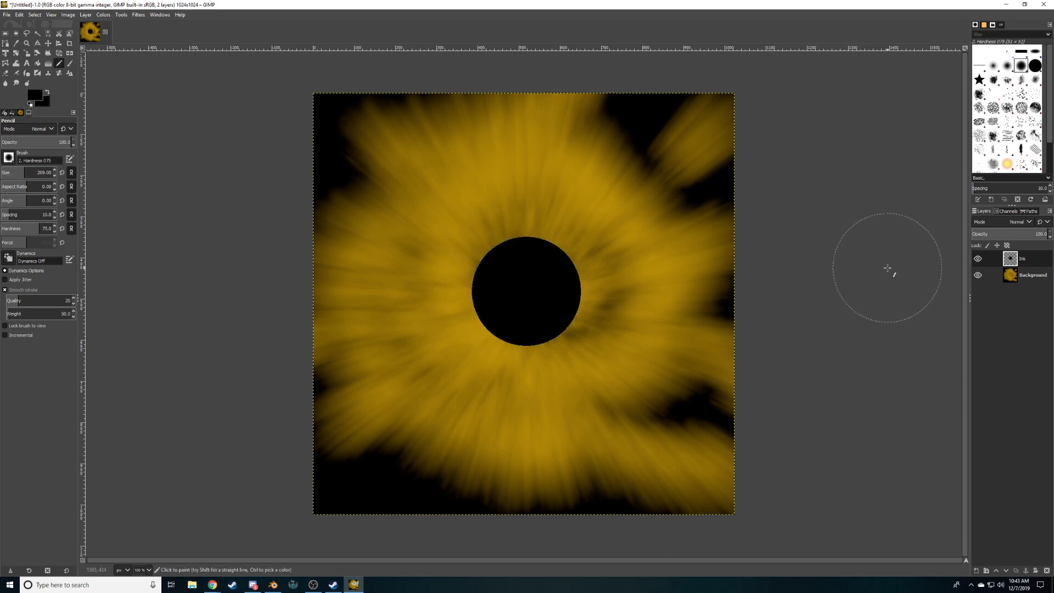
{"action": "key", "text": "ctrl+z"}
Paint a soft-edged black pupil at the canvas centre on the Iris layer with repeated Paintbrush dabs
{"action": "left_click", "coordinate": [70, 63]}
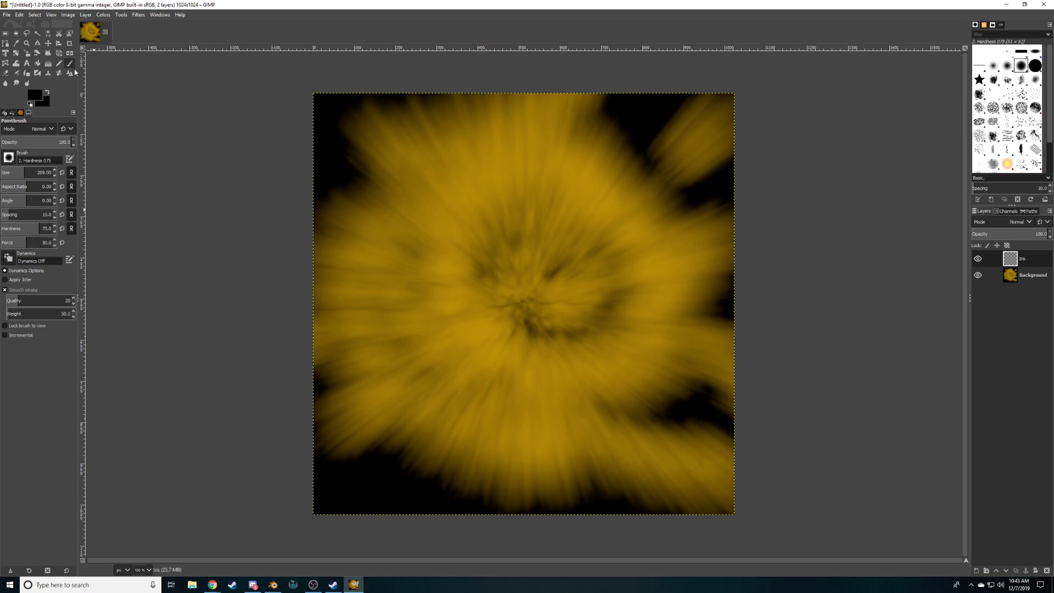
{"action": "left_click", "coordinate": [522, 302]}
{"action": "left_click", "coordinate": [522, 302]}
{"action": "left_click", "coordinate": [522, 302]}
{"action": "left_click", "coordinate": [522, 302]}
{"action": "left_click", "coordinate": [522, 302]}
{"action": "left_click", "coordinate": [522, 302]}
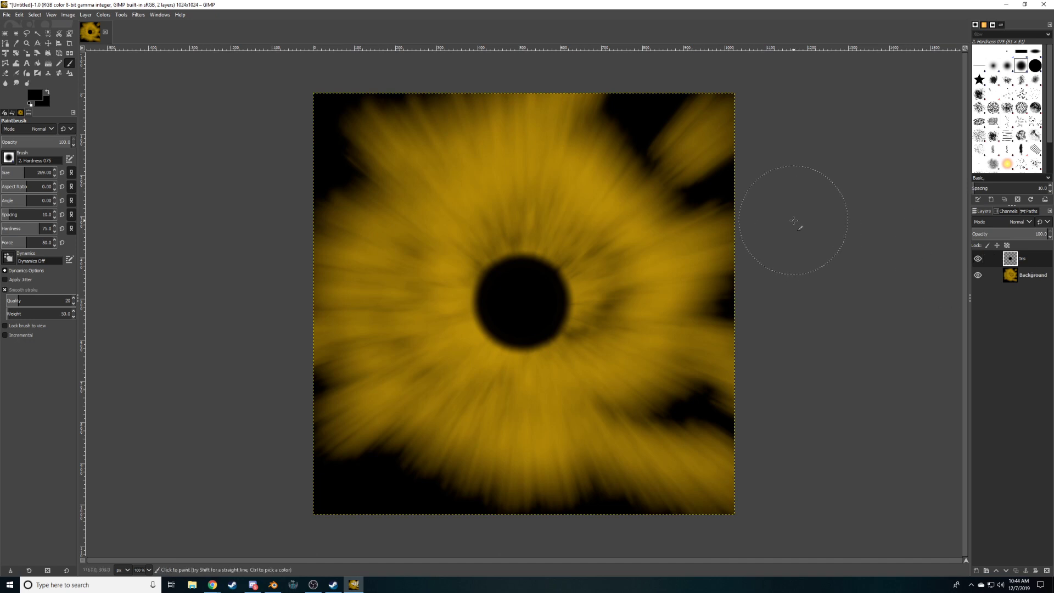
Add a new transparent layer named Sclera above the Iris layer
{"action": "right_click", "coordinate": [1012, 258]}
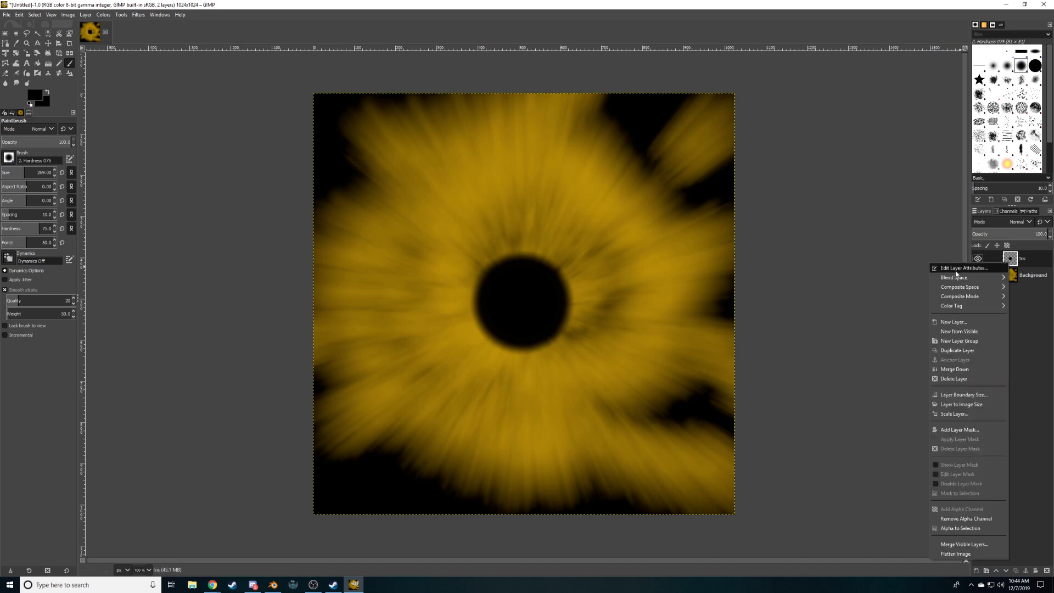
{"action": "left_click", "coordinate": [955, 321]}
{"action": "type", "text": "Scler"}
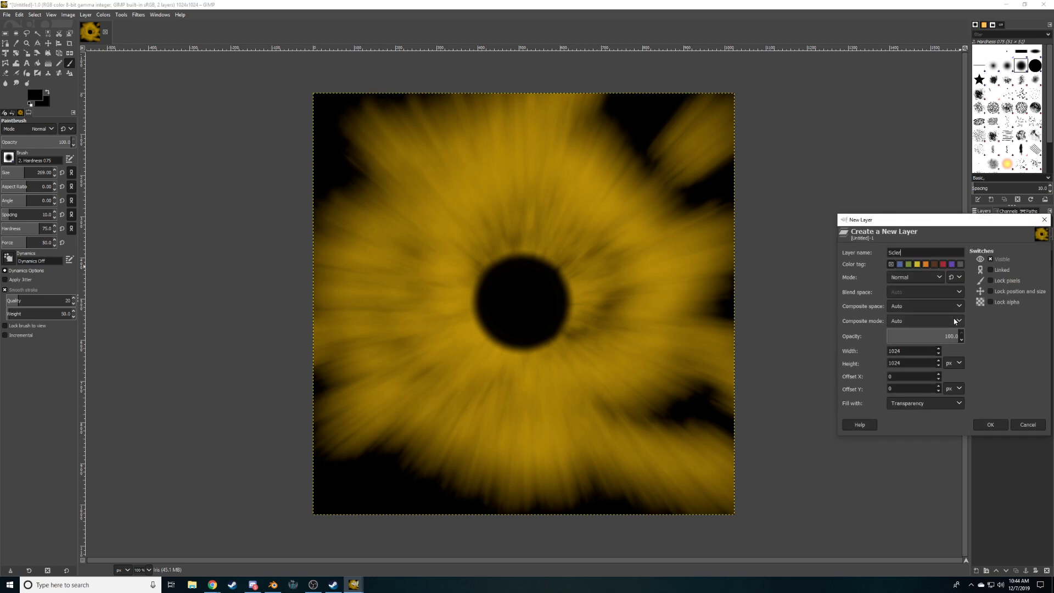
{"action": "type", "text": "a"}
{"action": "key", "text": "Return"}
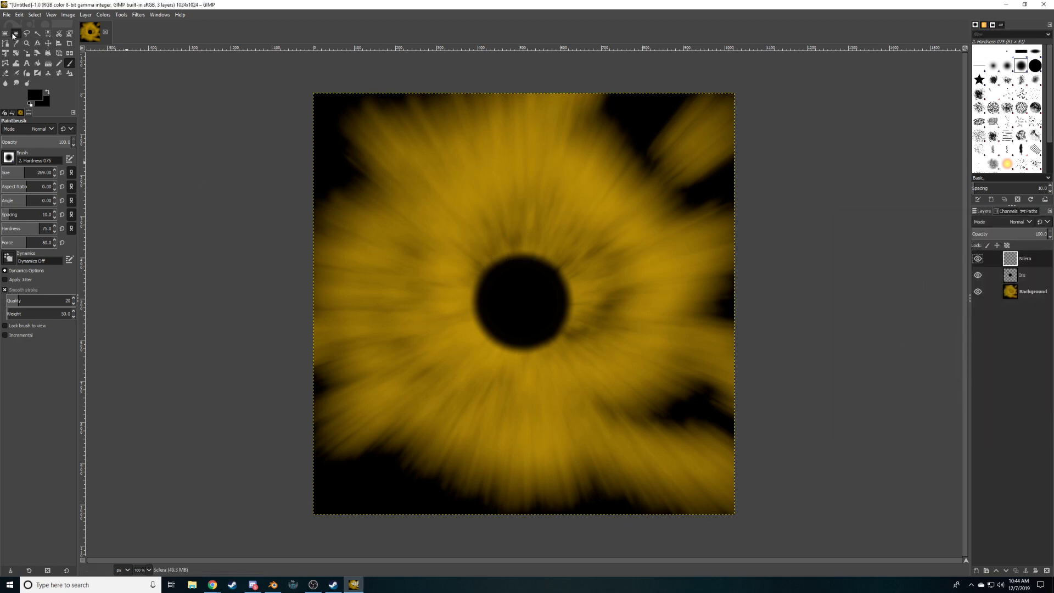
{"action": "left_click", "coordinate": [16, 34]}
{"action": "left_click_drag", "start_coordinate": [393, 176], "coordinate": [668, 431]}
{"action": "left_click_drag", "start_coordinate": [530, 302], "coordinate": [523, 300]}
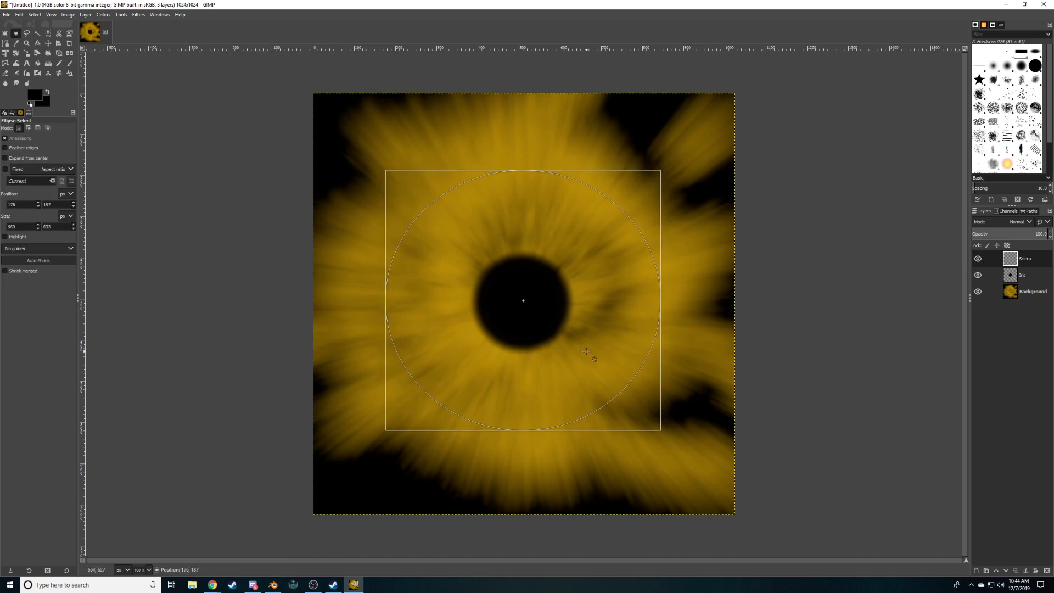
{"action": "left_click_drag", "start_coordinate": [522, 426], "coordinate": [522, 431]}
{"action": "left_click_drag", "start_coordinate": [521, 176], "coordinate": [521, 171]}
{"action": "left_click_drag", "start_coordinate": [649, 310], "coordinate": [652, 310]}
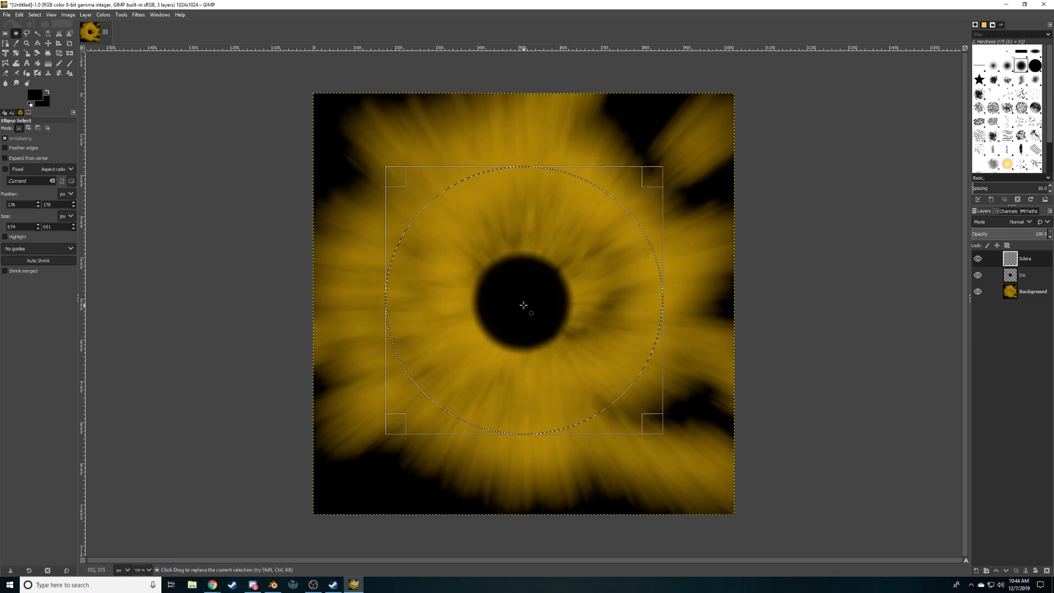
{"action": "right_click", "coordinate": [456, 246]}
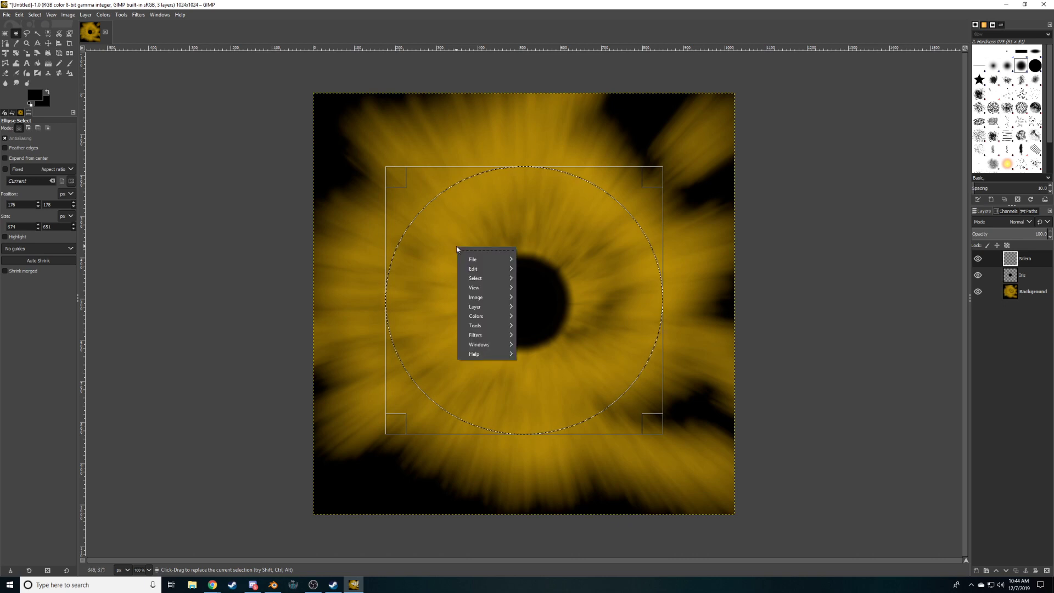
{"action": "mouse_move", "coordinate": [476, 278]}
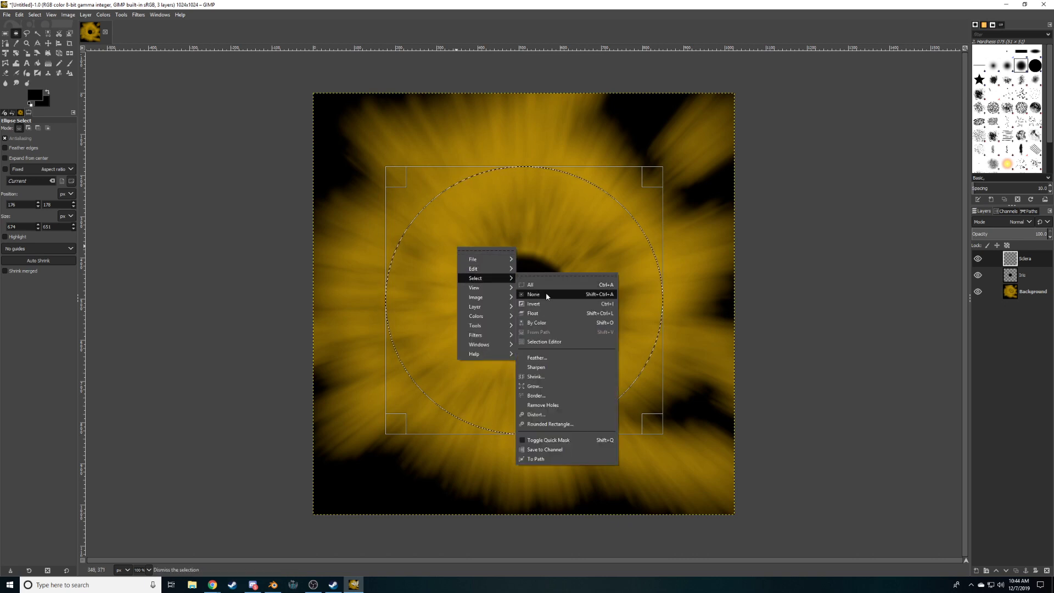
{"action": "left_click", "coordinate": [546, 291]}
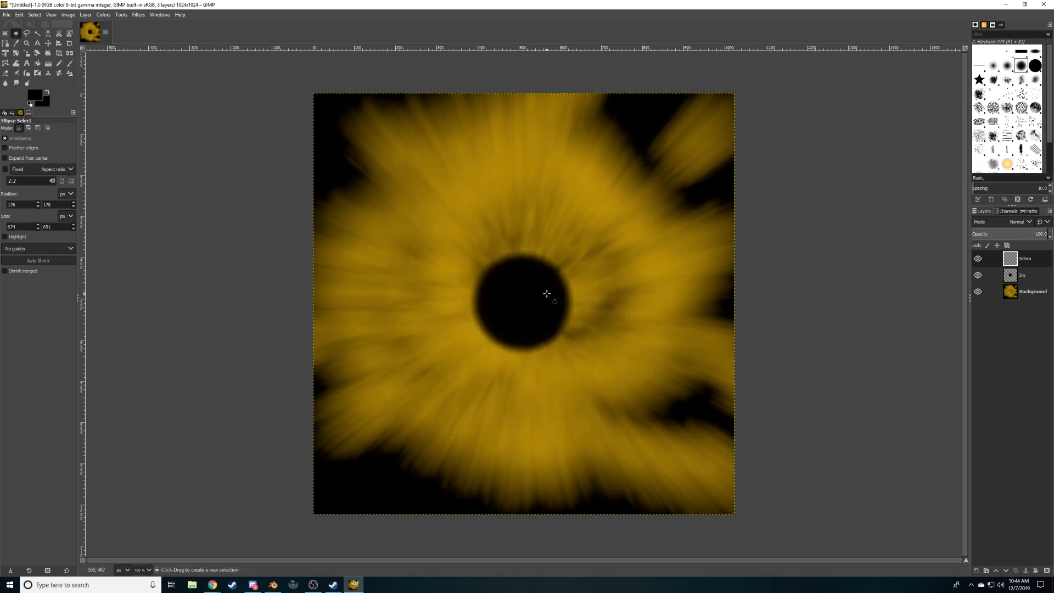
Undo back to the elliptical selection around the pupil and invert it to cover the surrounding area
{"action": "key", "text": "ctrl+z"}
{"action": "right_click", "coordinate": [547, 294]}
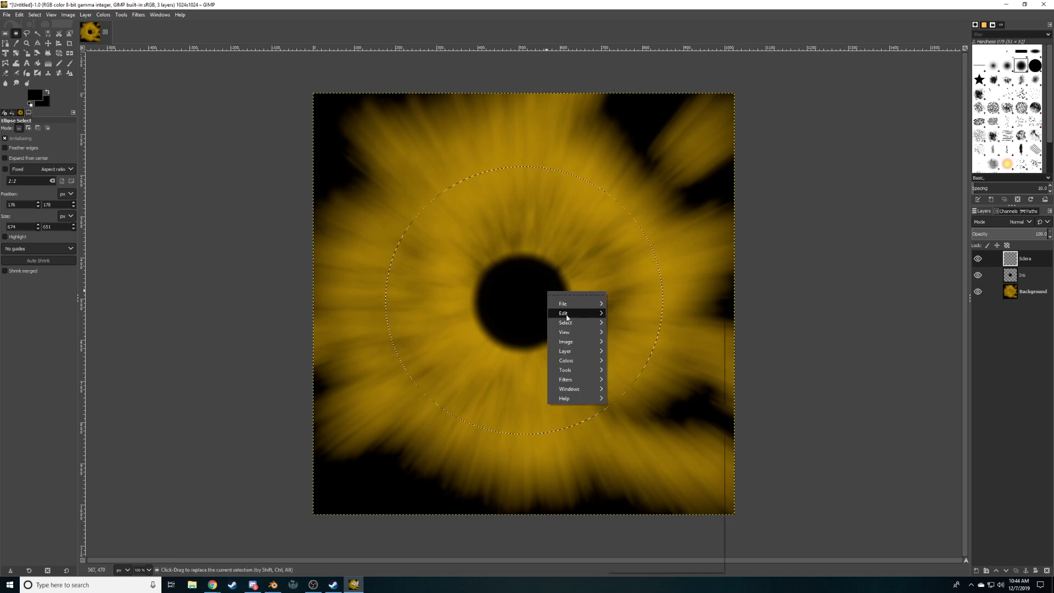
{"action": "mouse_move", "coordinate": [566, 313]}
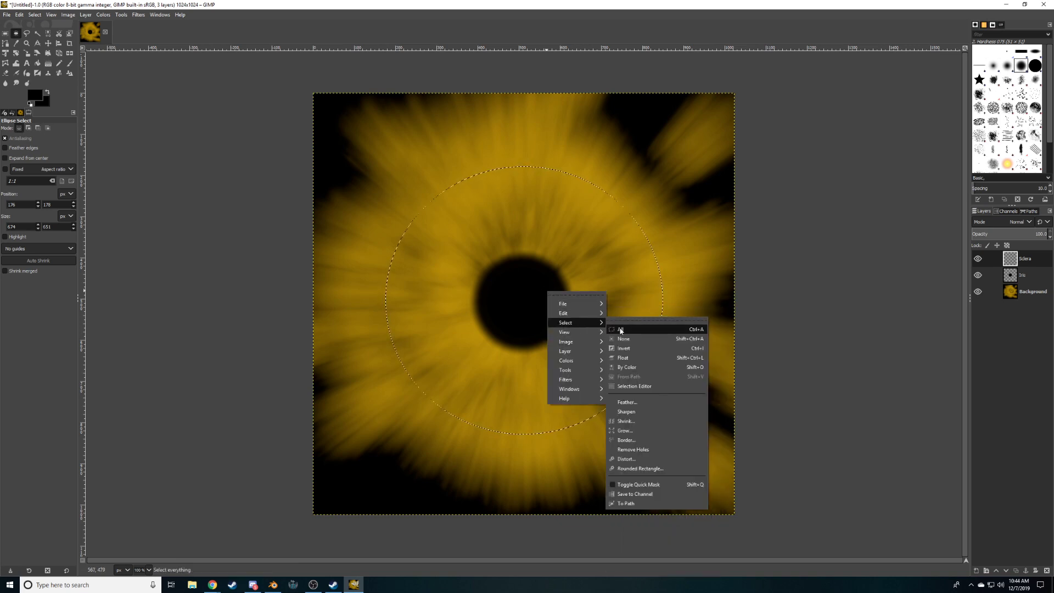
{"action": "left_click", "coordinate": [625, 353]}
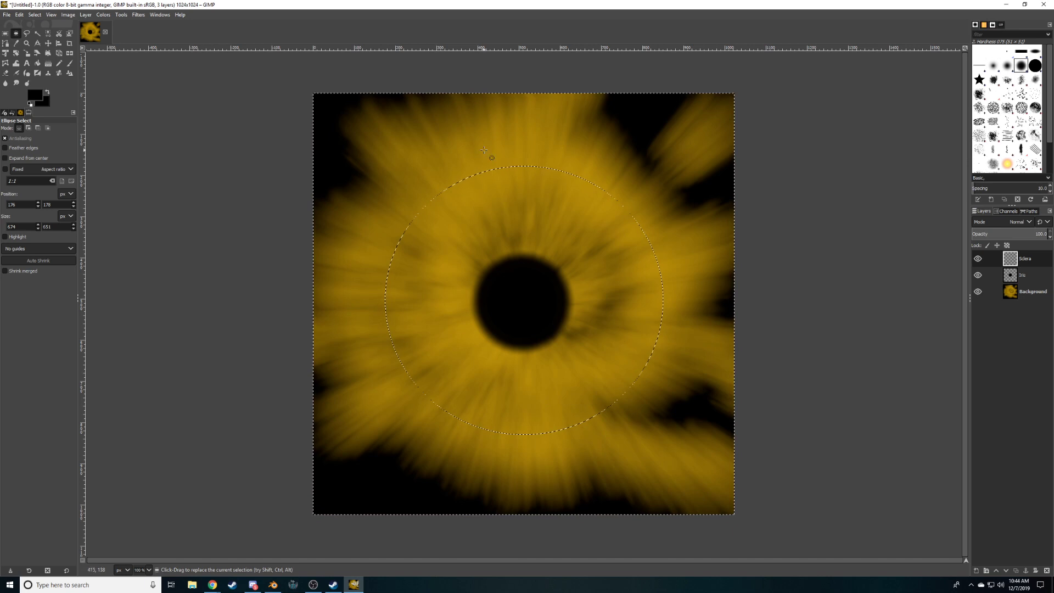
Feather the inverted selection with the preset radius to soften the iris's outer edge
{"action": "right_click", "coordinate": [488, 172]}
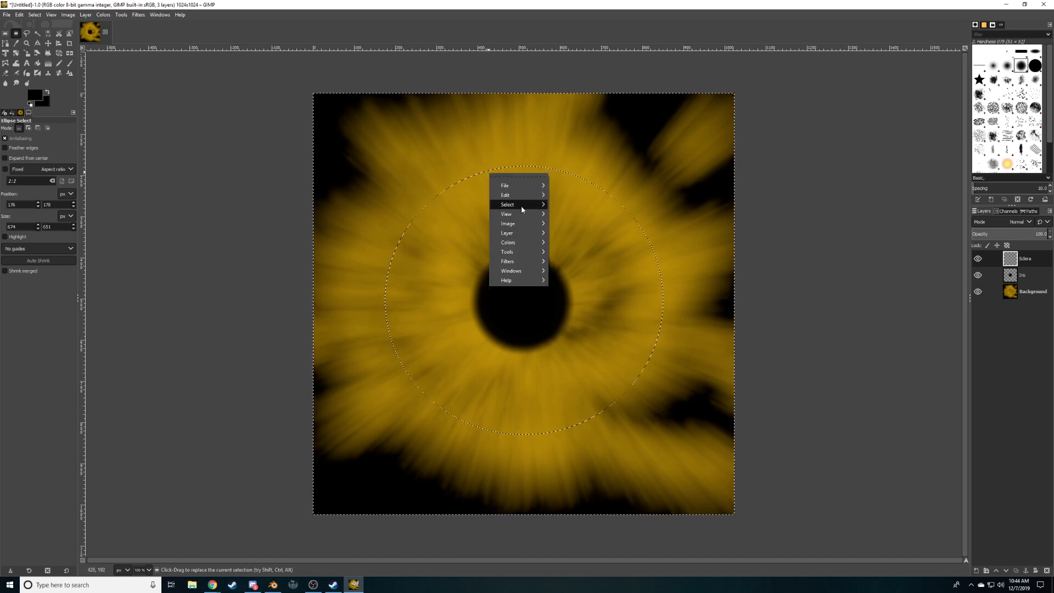
{"action": "mouse_move", "coordinate": [522, 205]}
{"action": "left_click", "coordinate": [572, 285]}
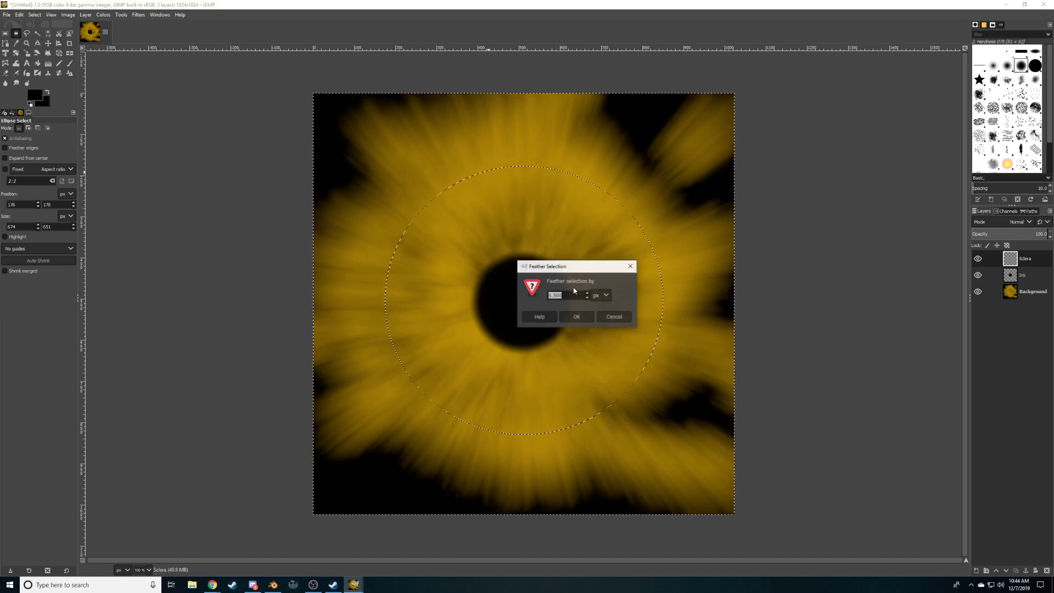
{"action": "left_click", "coordinate": [593, 313]}
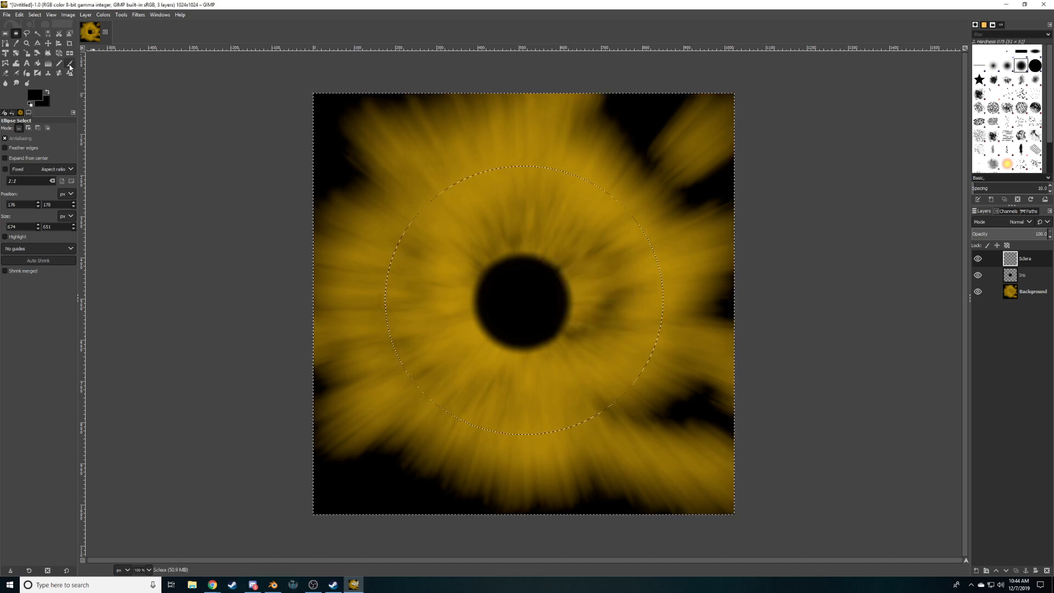
Paint the area outside the iris solid black on the Sclera layer with the Paintbrush and clear the selection
{"action": "left_click", "coordinate": [69, 63]}
{"action": "mouse_move", "coordinate": [341, 139]}
{"action": "left_mouse_down"}
{"action": "mouse_move", "coordinate": [534, 165]}
{"action": "mouse_move", "coordinate": [426, 165]}
{"action": "mouse_move", "coordinate": [374, 349]}
{"action": "mouse_move", "coordinate": [407, 177]}
{"action": "mouse_move", "coordinate": [810, 254]}
{"action": "mouse_move", "coordinate": [610, 172]}
{"action": "mouse_move", "coordinate": [616, 419]}
{"action": "mouse_move", "coordinate": [296, 417]}
{"action": "mouse_move", "coordinate": [560, 463]}
{"action": "mouse_move", "coordinate": [823, 478]}
{"action": "mouse_move", "coordinate": [758, 292]}
{"action": "mouse_move", "coordinate": [439, 113]}
{"action": "mouse_move", "coordinate": [701, 313]}
{"action": "mouse_move", "coordinate": [648, 214]}
{"action": "mouse_move", "coordinate": [524, 96]}
{"action": "mouse_move", "coordinate": [223, 172]}
{"action": "mouse_move", "coordinate": [717, 266]}
{"action": "mouse_move", "coordinate": [572, 63]}
{"action": "mouse_move", "coordinate": [389, 426]}
{"action": "mouse_move", "coordinate": [749, 513]}
{"action": "mouse_move", "coordinate": [357, 89]}
{"action": "mouse_move", "coordinate": [769, 370]}
{"action": "mouse_move", "coordinate": [825, 380]}
{"action": "left_mouse_up"}
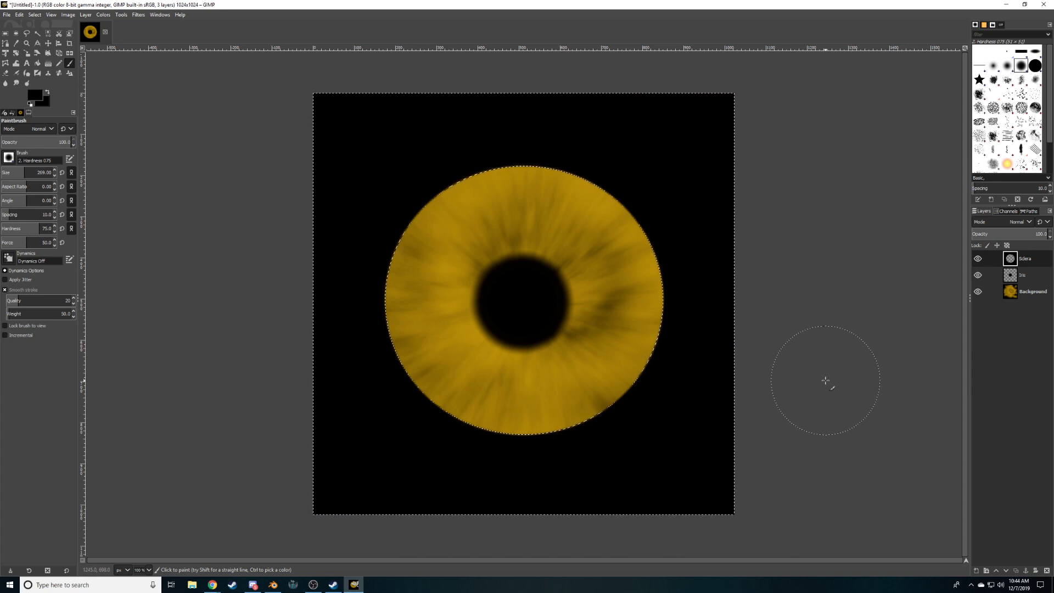
{"action": "right_click", "coordinate": [650, 341]}
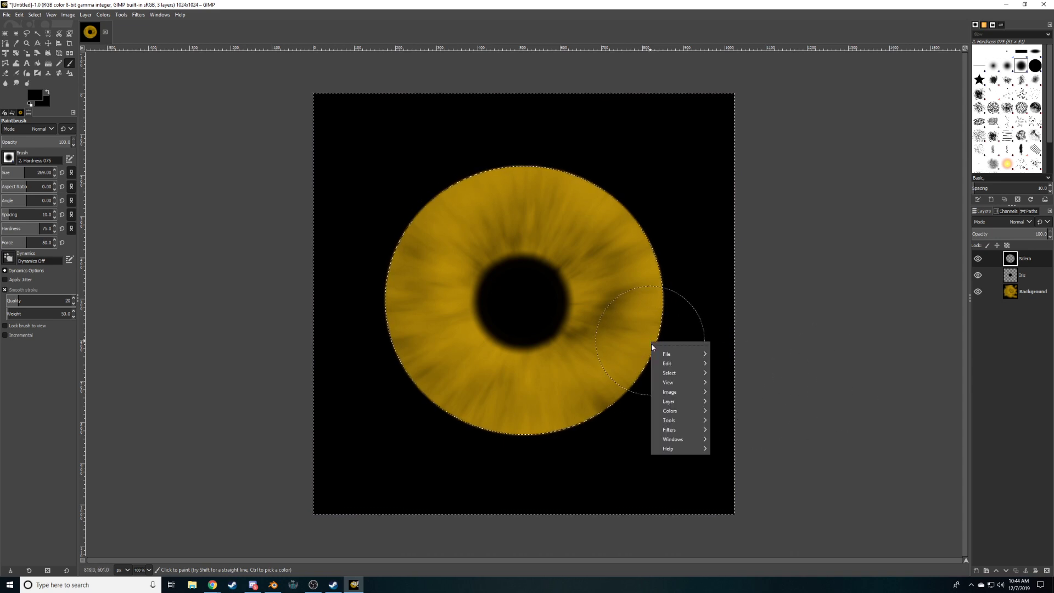
{"action": "mouse_move", "coordinate": [676, 375]}
{"action": "left_click", "coordinate": [727, 389]}
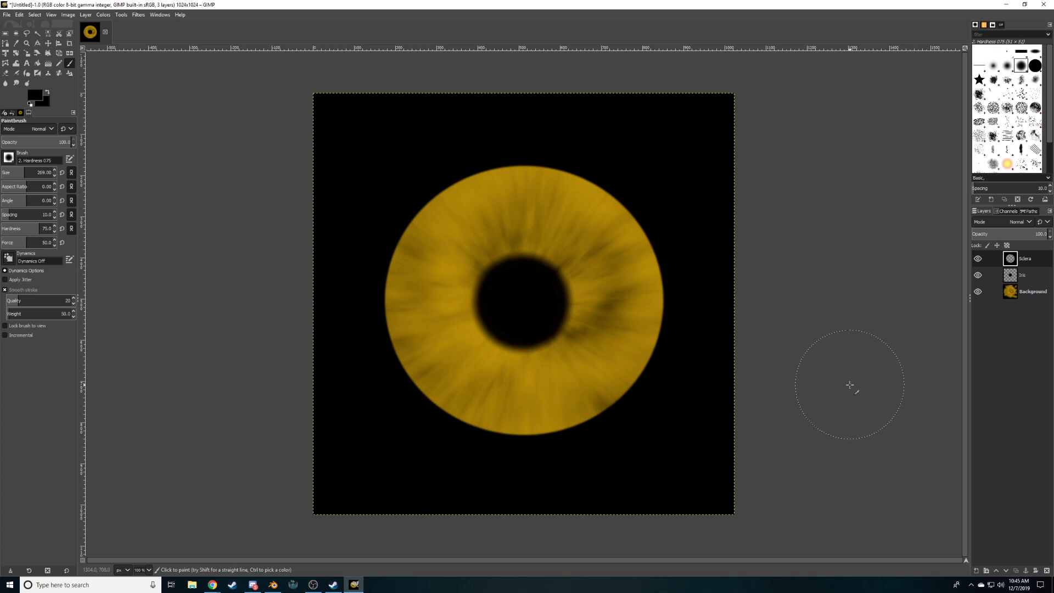
Start exporting the image and choose the Kyogre_Textures folder inside Blender Files on the E: drive
{"action": "left_click", "coordinate": [6, 16]}
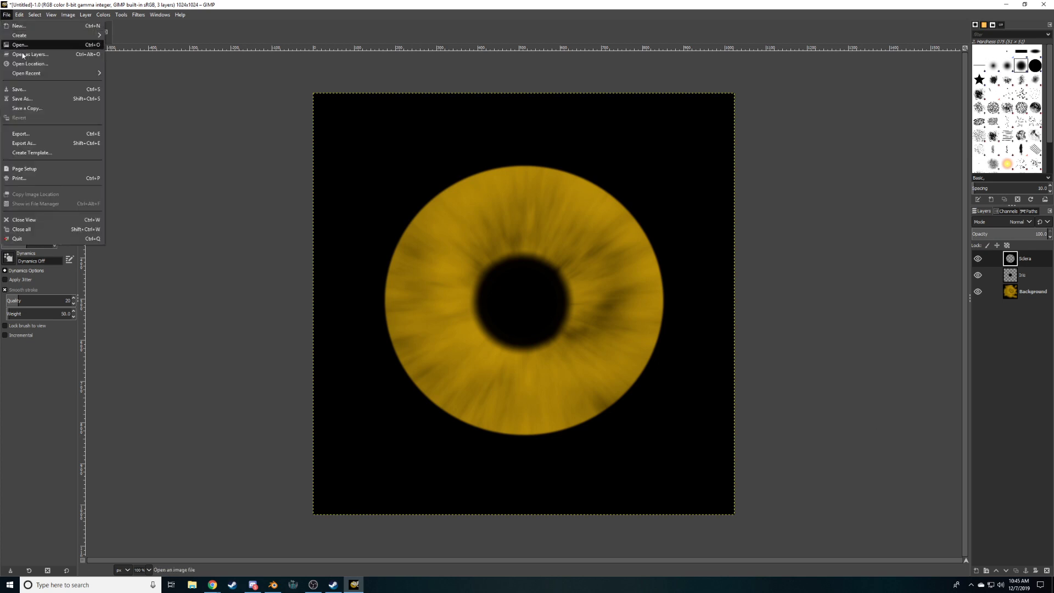
{"action": "mouse_move", "coordinate": [34, 75]}
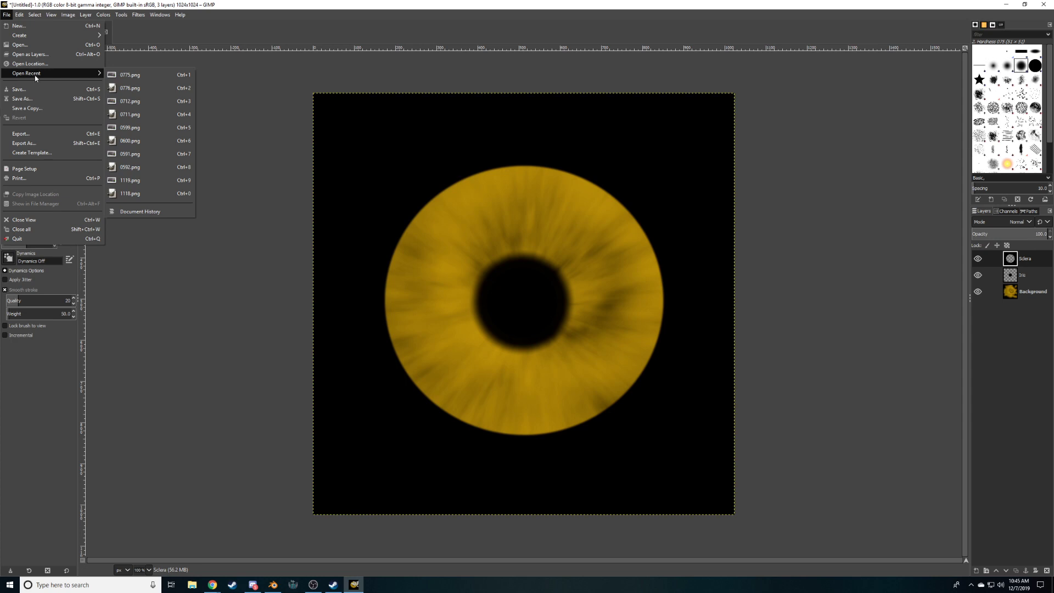
{"action": "left_click", "coordinate": [22, 133]}
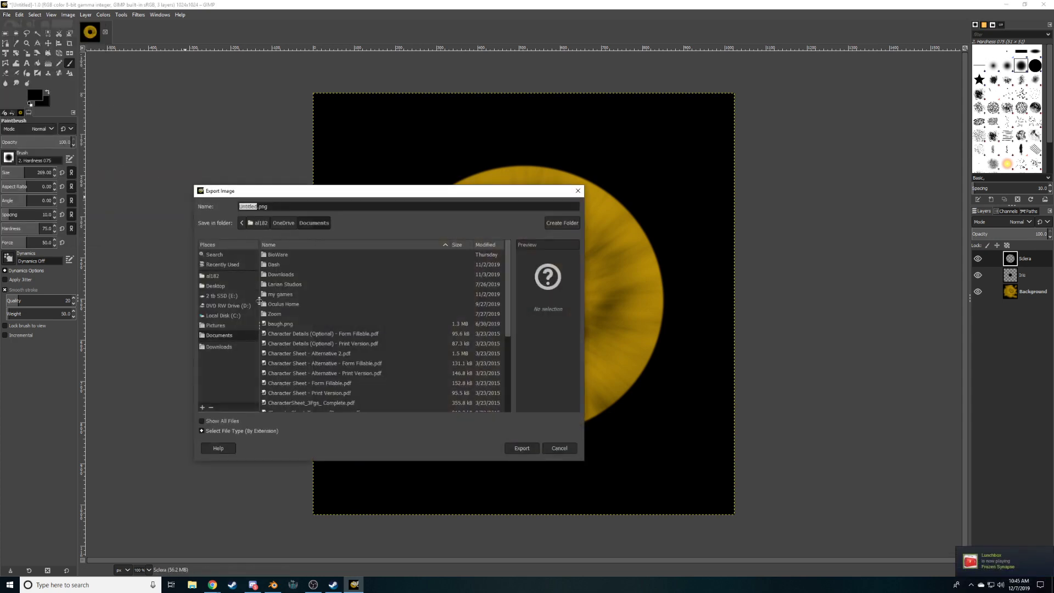
{"action": "left_click", "coordinate": [237, 296]}
{"action": "double_click", "coordinate": [276, 266]}
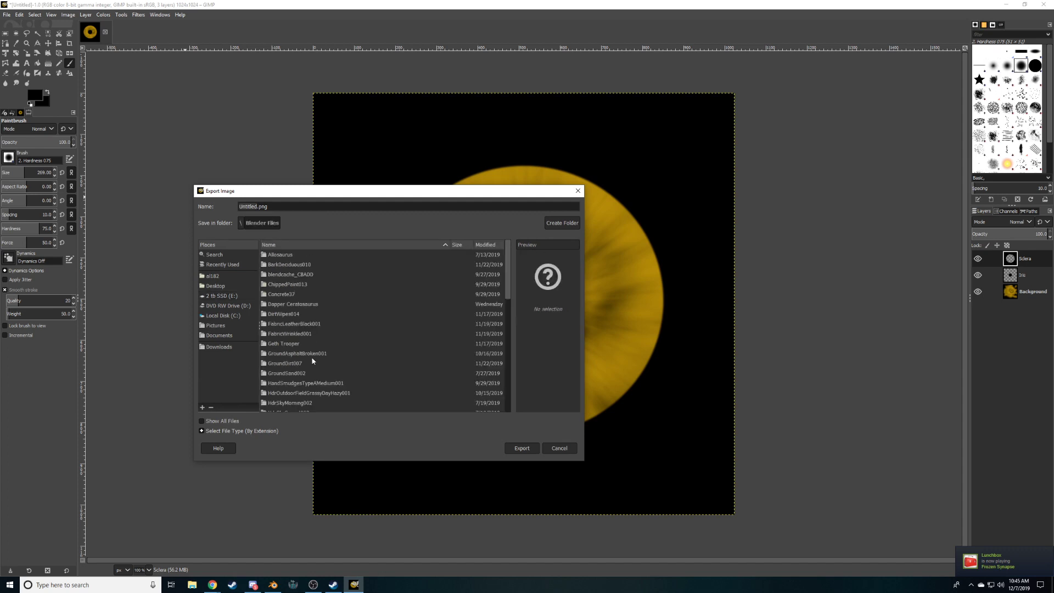
{"action": "scroll", "coordinate": [313, 361], "scroll_direction": "down", "scroll_amount": 2}
{"action": "double_click", "coordinate": [294, 387]}
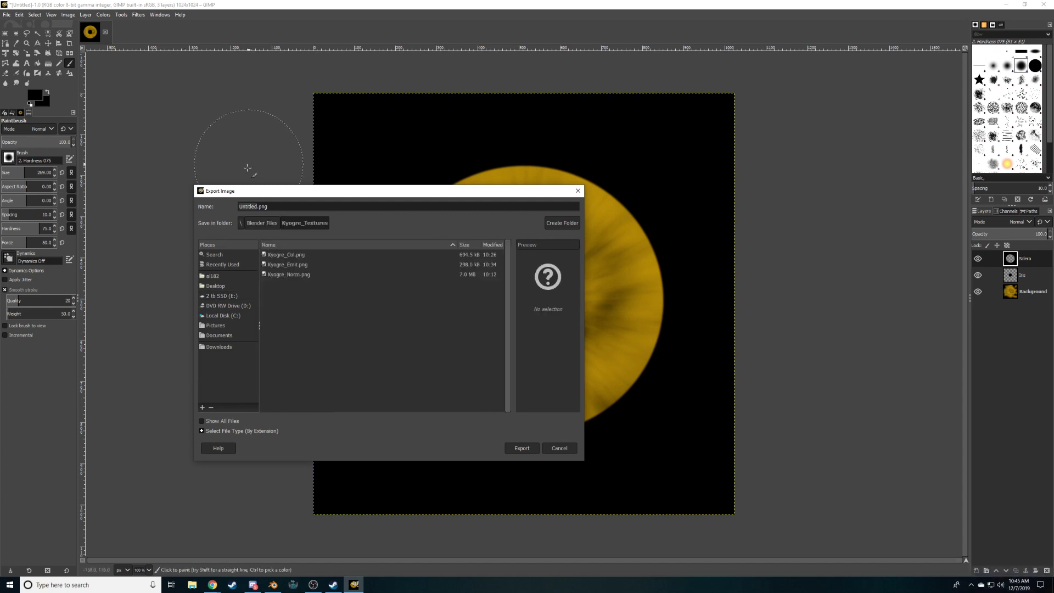
Name the export Eye_Col.png and export it with the default PNG options
{"action": "double_click", "coordinate": [250, 207]}
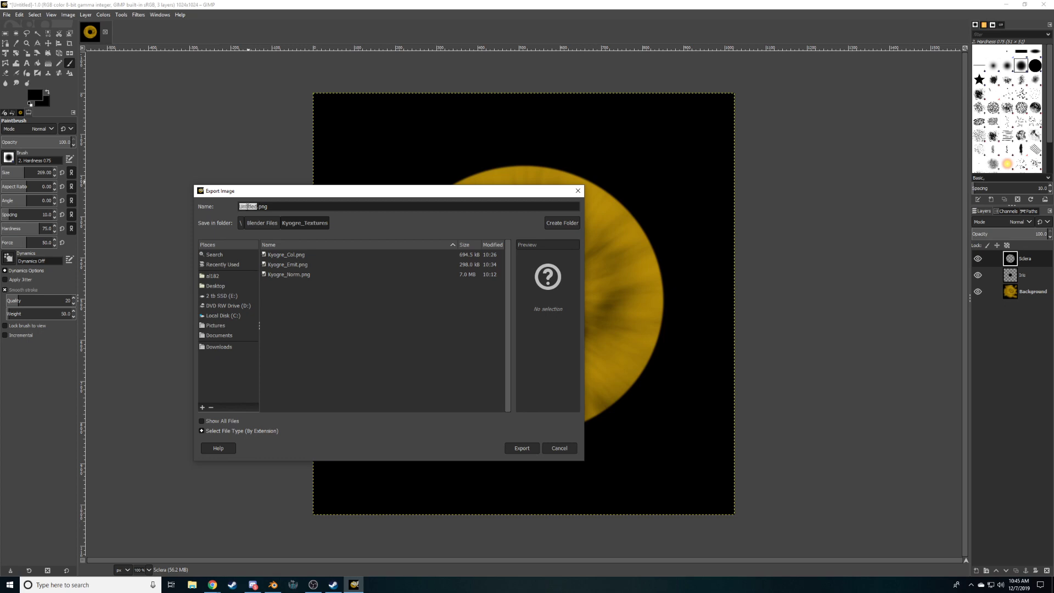
{"action": "type", "text": "Eye_Col"}
{"action": "key", "text": "Return"}
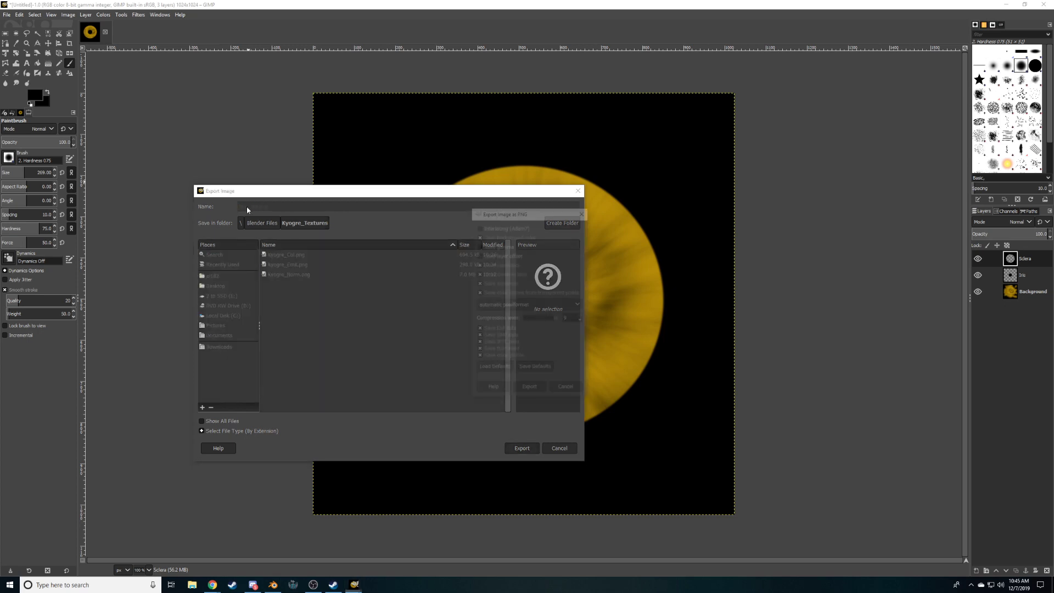
{"action": "left_click", "coordinate": [530, 391]}
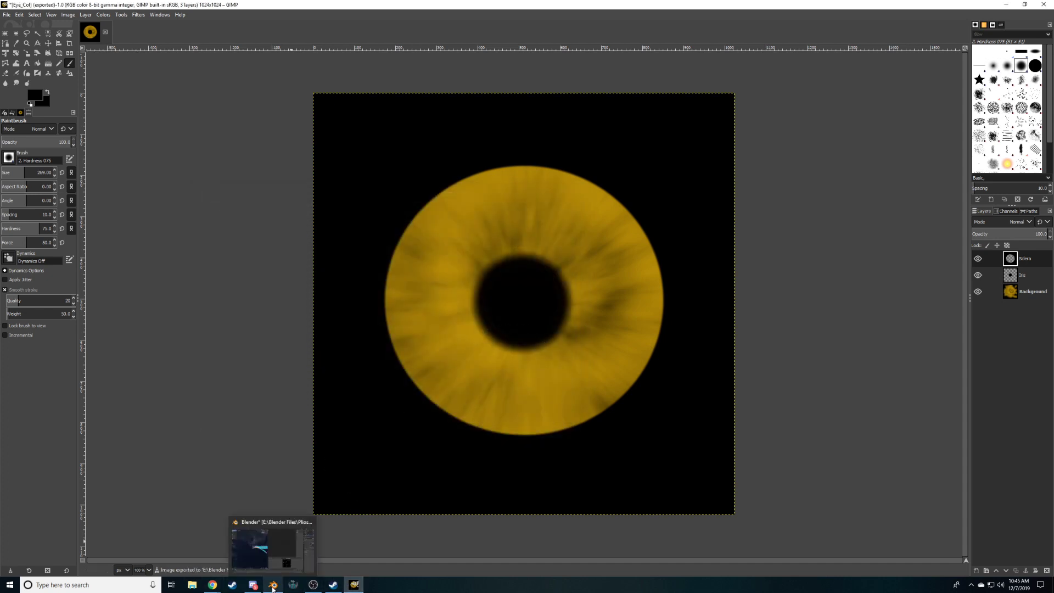
Switch to Blender and select the Pliosaur's Eyes object in the viewport
{"action": "left_click", "coordinate": [273, 585]}
{"action": "middle_click_drag", "start_coordinate": [439, 406], "coordinate": [385, 351]}
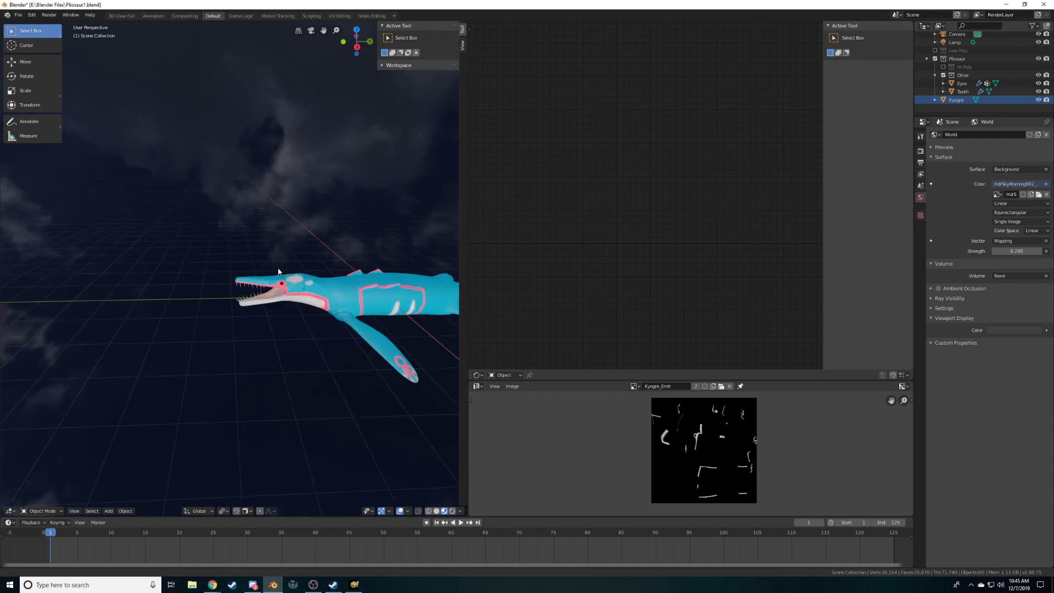
{"action": "left_click", "coordinate": [281, 286]}
{"action": "scroll", "coordinate": [302, 294], "scroll_direction": "up", "scroll_amount": 6}
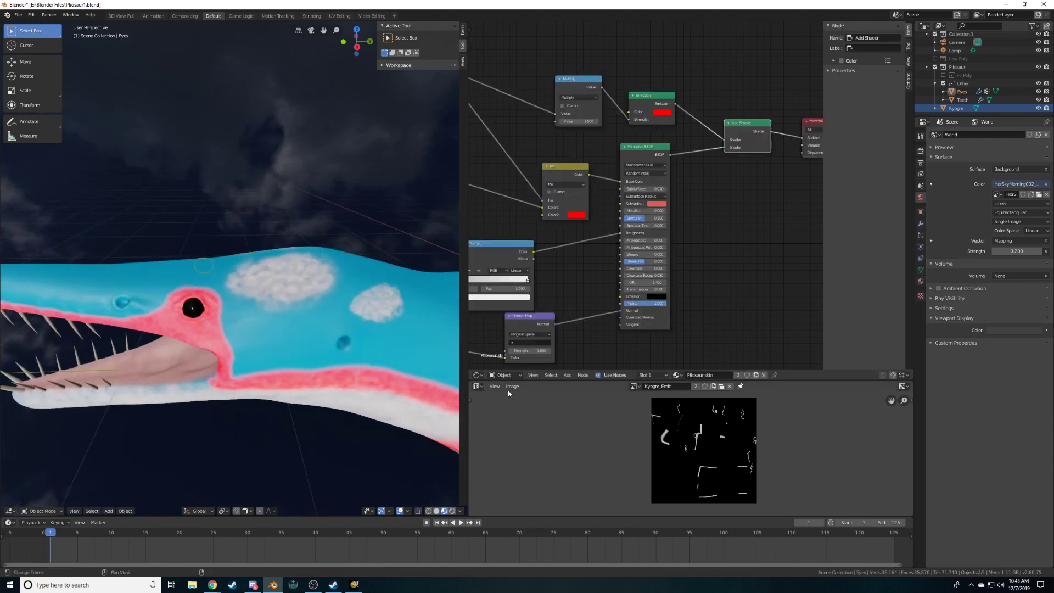
Check the UV layout of the Eyes mesh in Edit Mode against the image, then return to Object Mode
{"action": "left_click", "coordinate": [477, 387]}
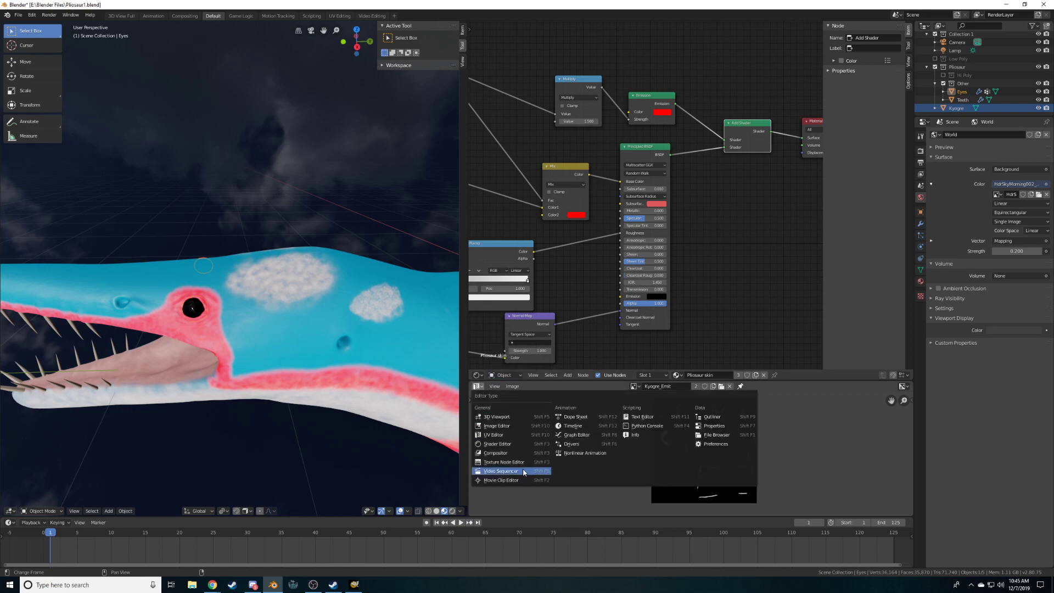
{"action": "left_click", "coordinate": [497, 425]}
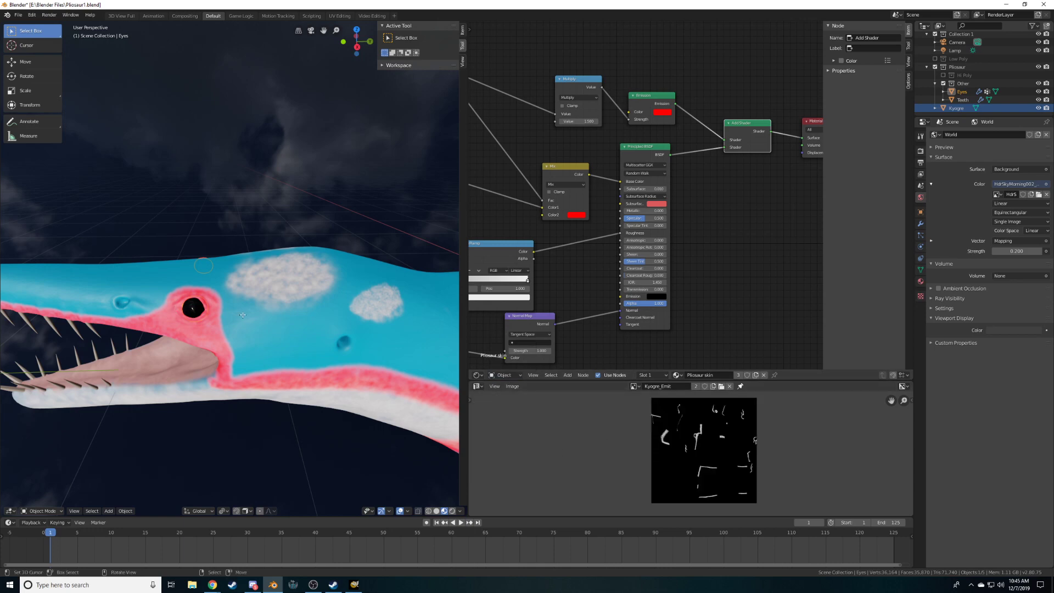
{"action": "key", "text": "Tab"}
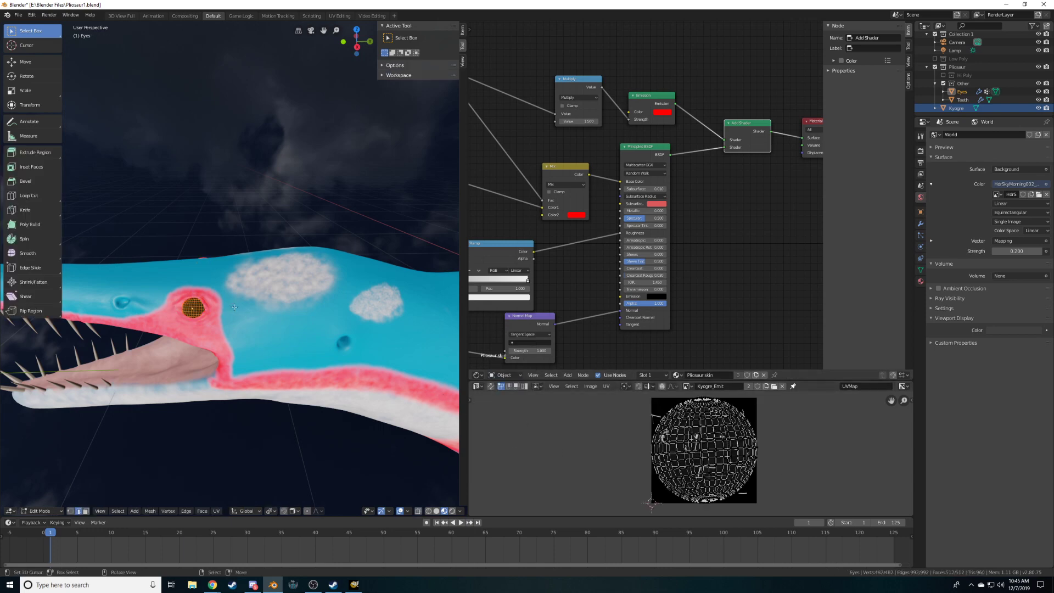
{"action": "key", "text": "Tab"}
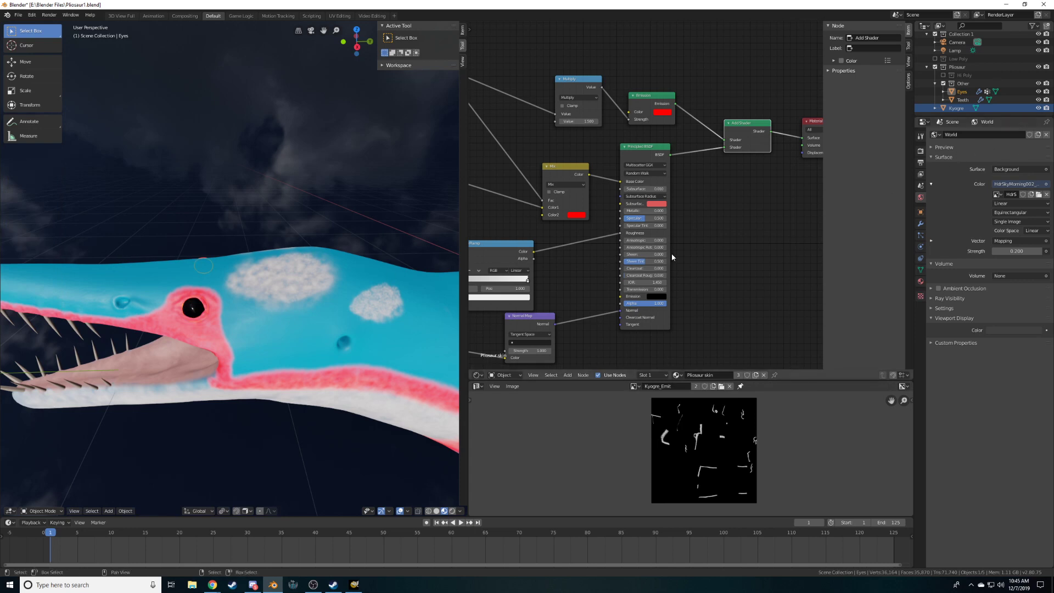
Remove the Pliosaur skin material slot from the Eyes object, leaving only the Eye material
{"action": "scroll", "coordinate": [759, 246], "scroll_direction": "down", "scroll_amount": 3}
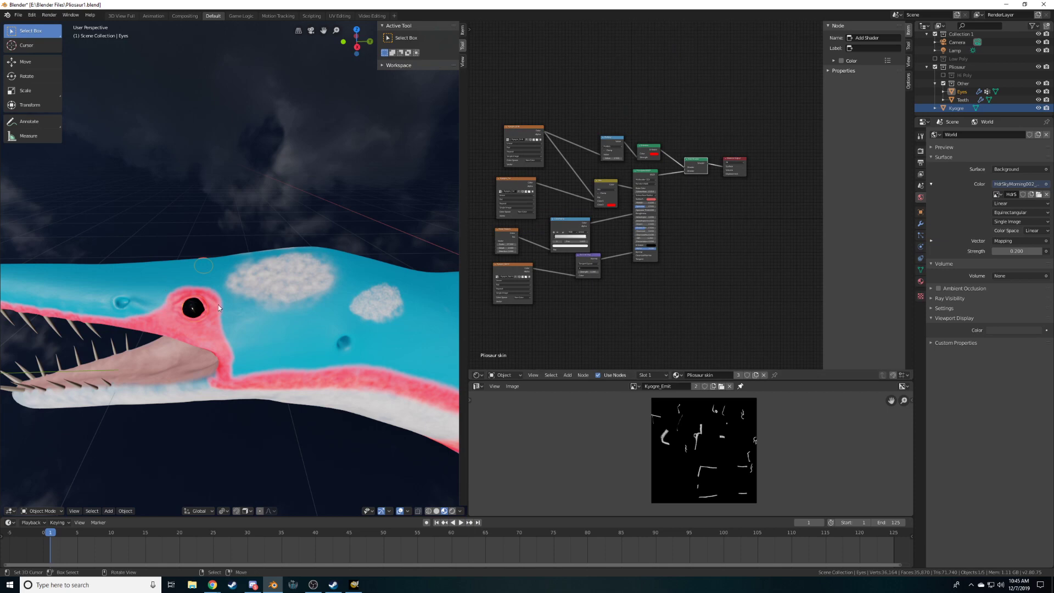
{"action": "left_click", "coordinate": [920, 227]}
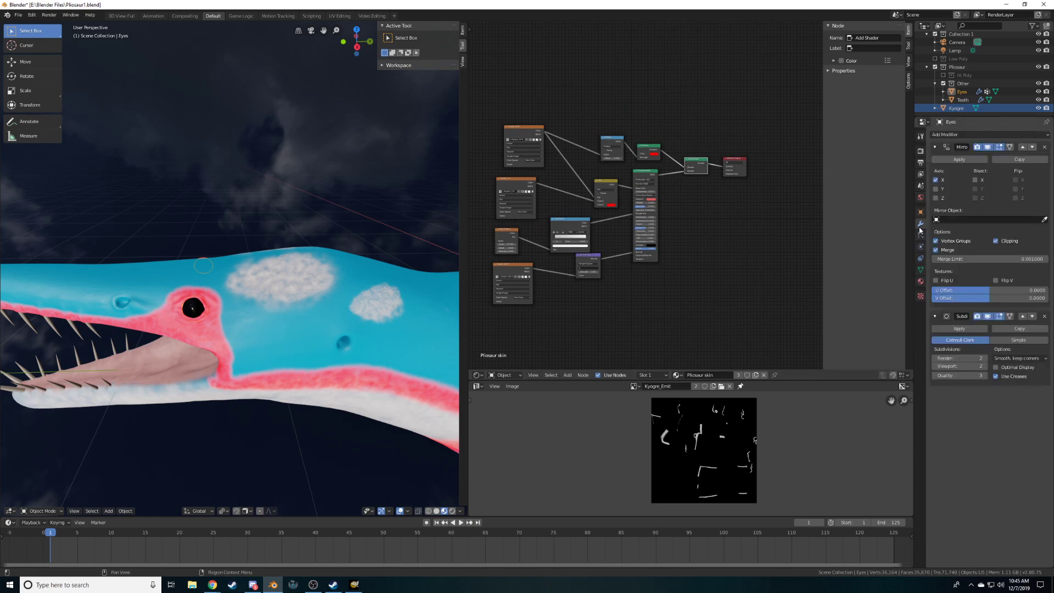
{"action": "left_click", "coordinate": [921, 281]}
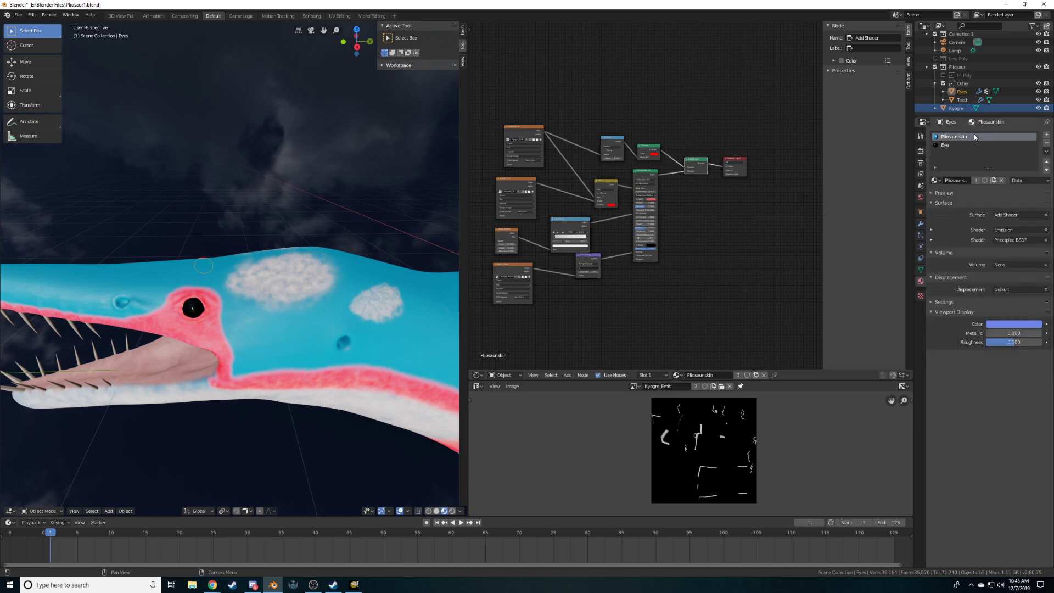
{"action": "left_click", "coordinate": [1047, 143]}
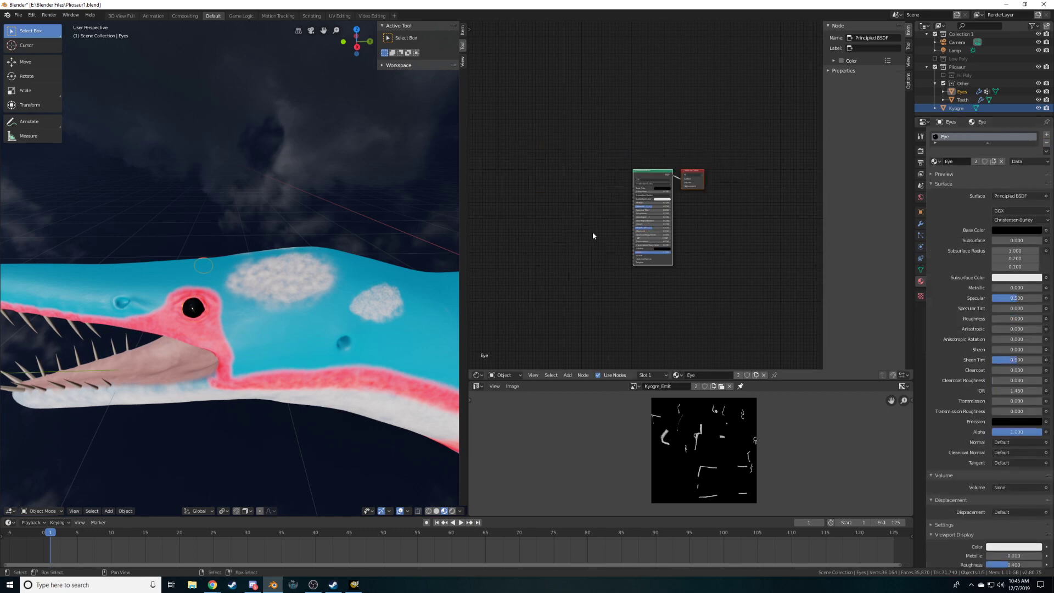
Add an Image Texture node to the Eye material and load Eye_Col.png from the Kyogre_Textures folder into it
{"action": "key", "text": "shift+a"}
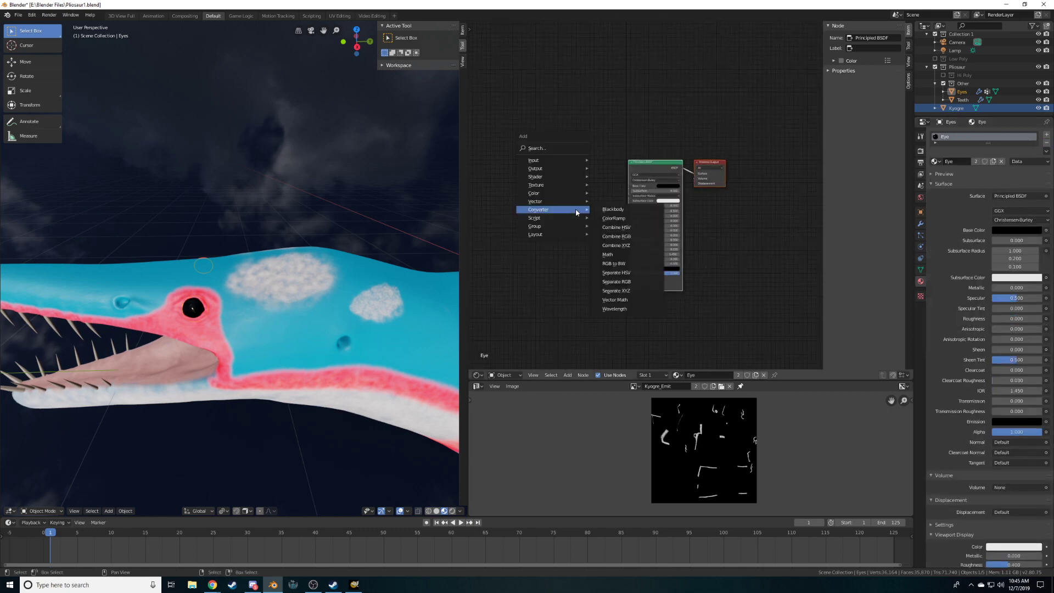
{"action": "mouse_move", "coordinate": [549, 185]}
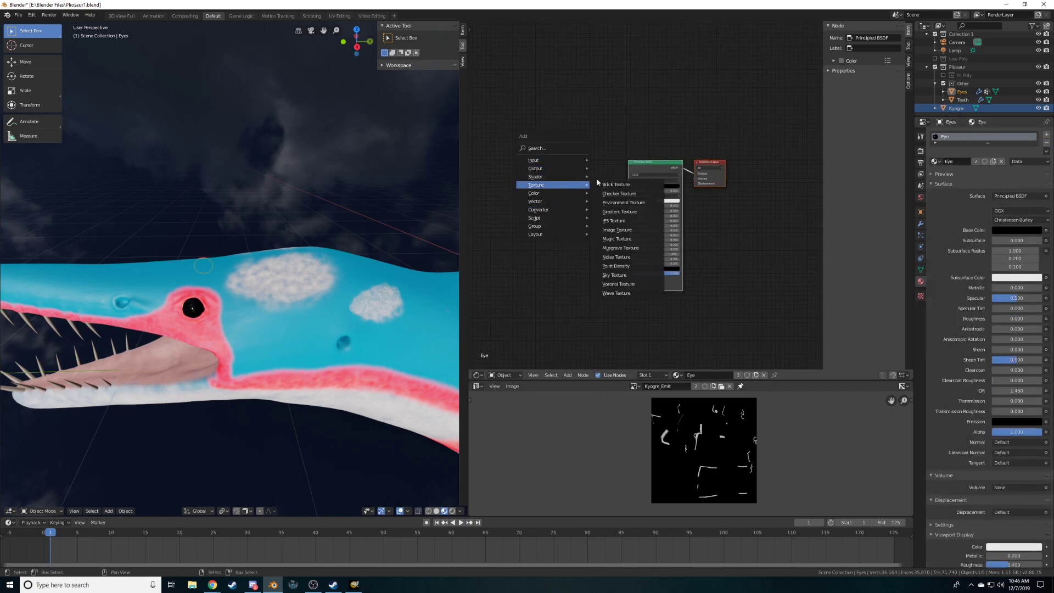
{"action": "left_click", "coordinate": [617, 230]}
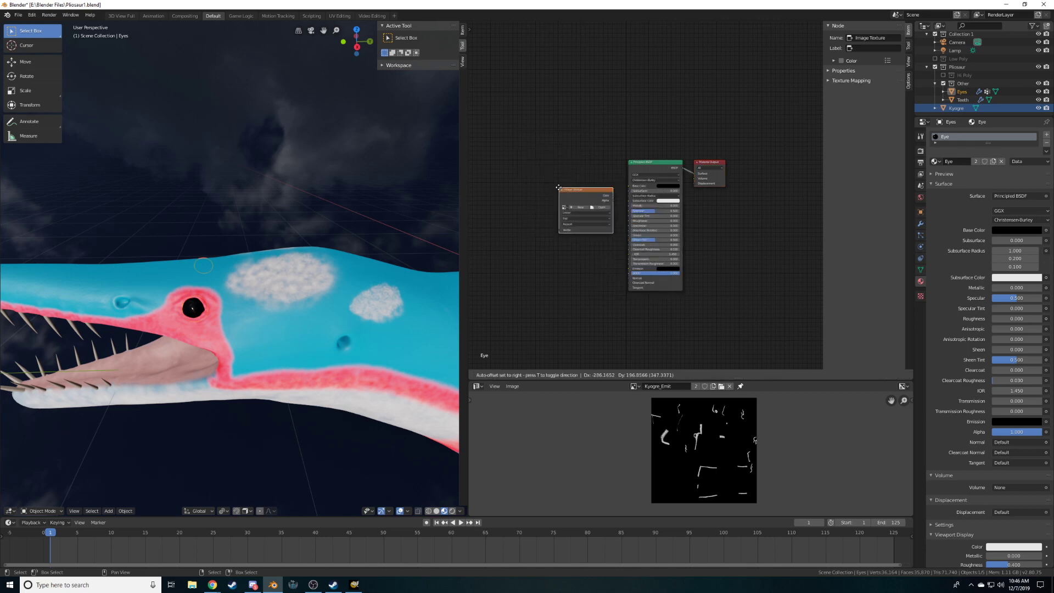
{"action": "left_click", "coordinate": [583, 206]}
{"action": "left_click_drag", "start_coordinate": [585, 206], "coordinate": [428, 321]}
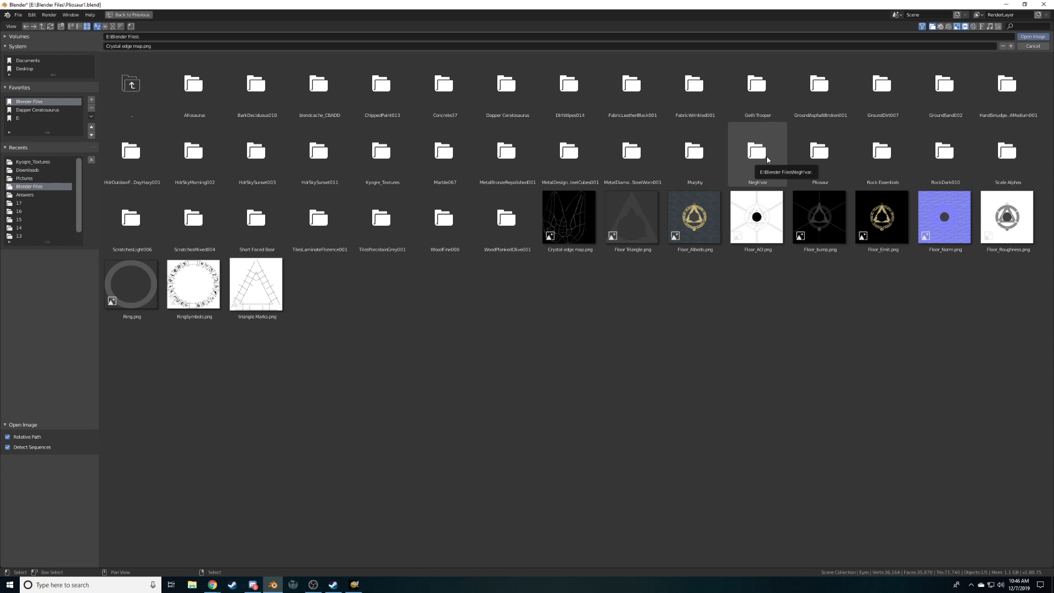
{"action": "left_click", "coordinate": [399, 165]}
{"action": "left_click", "coordinate": [178, 101]}
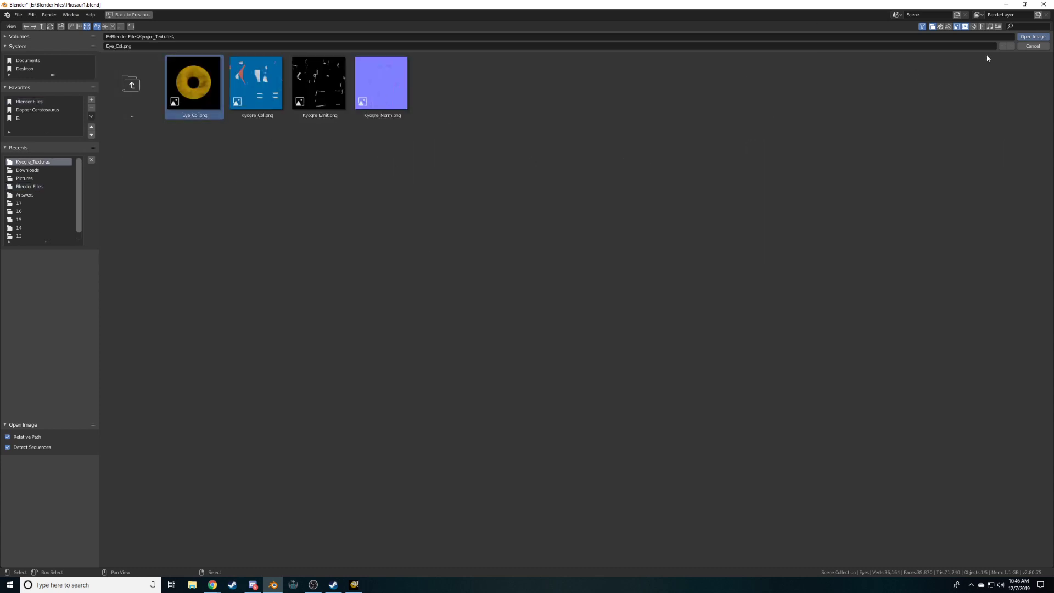
{"action": "left_click", "coordinate": [1033, 36]}
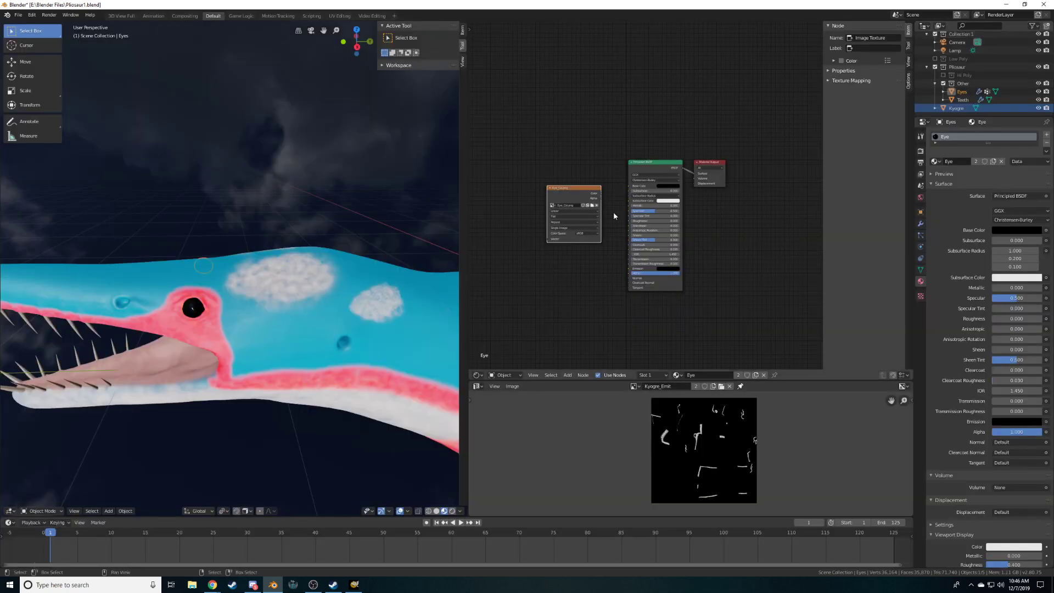
Connect the image texture's Color to the Principled BSDF's Base Color and inspect the textured eye up close
{"action": "left_click_drag", "start_coordinate": [604, 193], "coordinate": [629, 186]}
{"action": "middle_click_drag", "start_coordinate": [295, 341], "coordinate": [232, 321]}
{"action": "scroll", "coordinate": [232, 322], "scroll_direction": "up", "scroll_amount": 2}
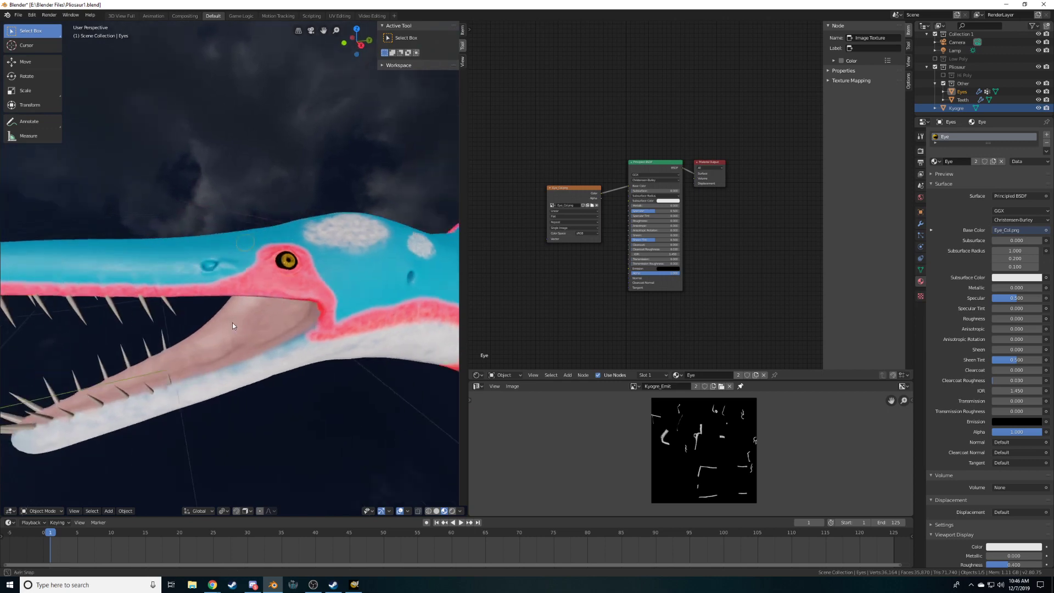
{"action": "scroll", "coordinate": [274, 308], "scroll_direction": "up", "scroll_amount": 5}
{"action": "scroll", "coordinate": [348, 301], "scroll_direction": "down", "scroll_amount": 3}
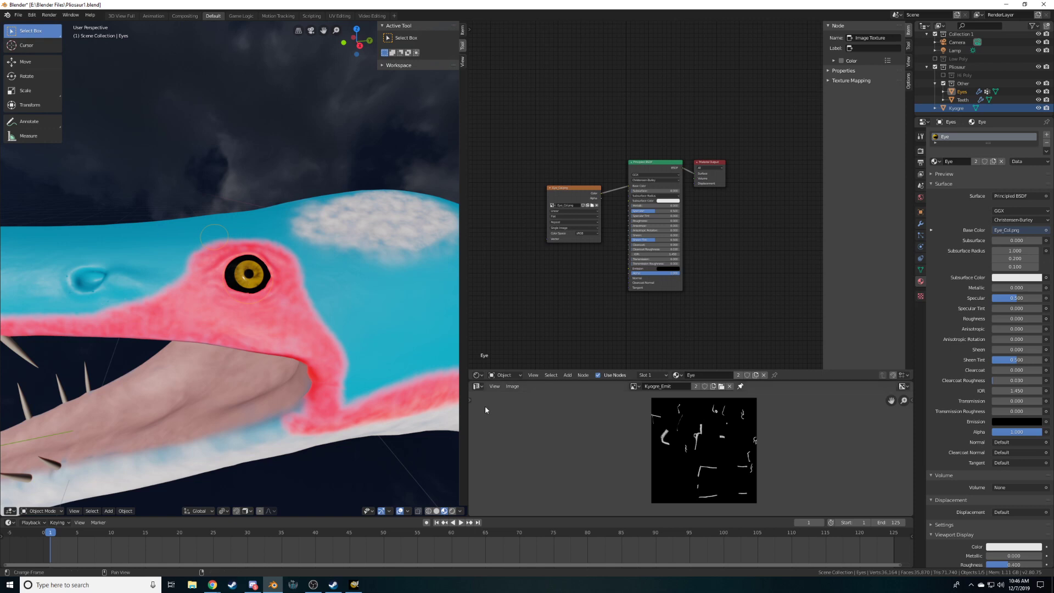
{"action": "left_click", "coordinate": [506, 376]}
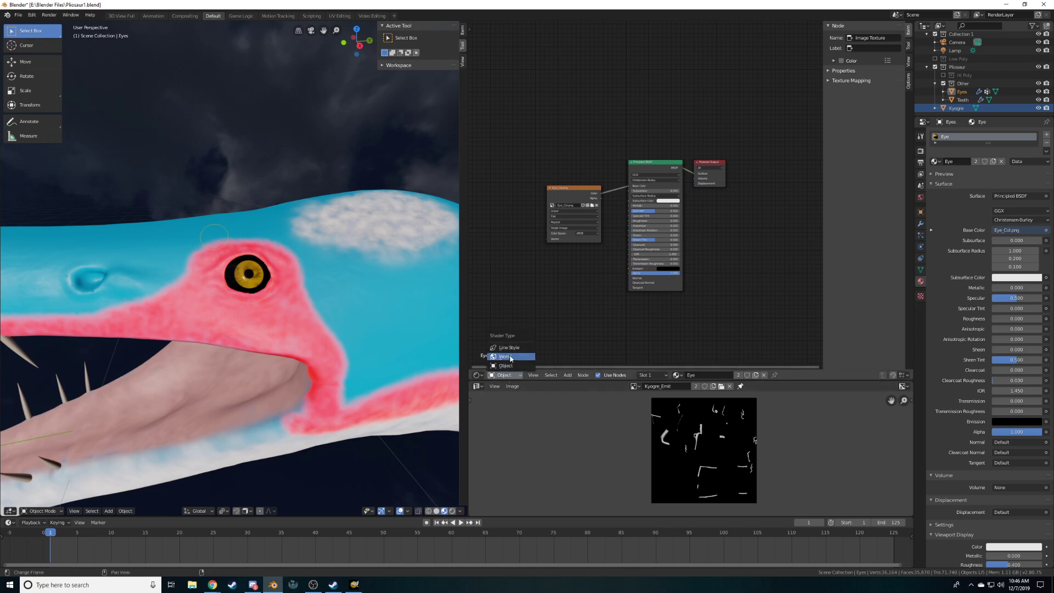
{"action": "left_click", "coordinate": [506, 366]}
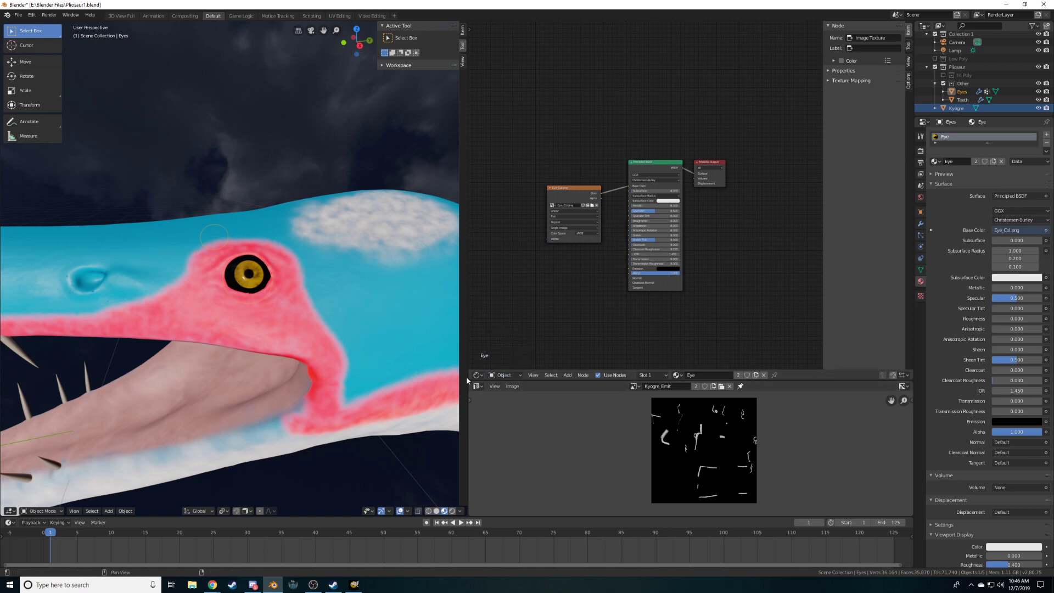
{"action": "left_click", "coordinate": [494, 387]}
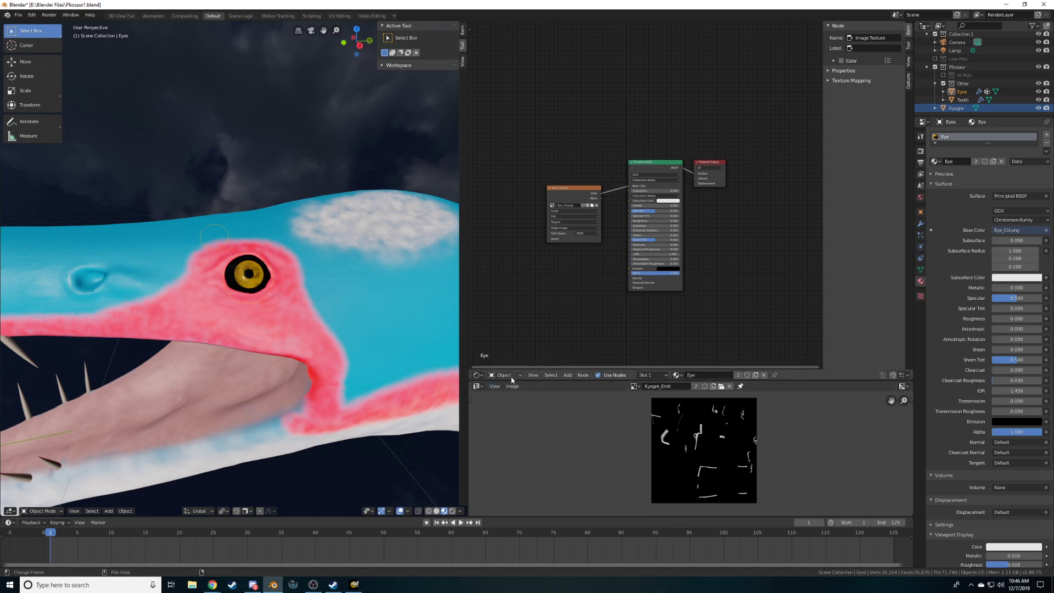
{"action": "left_click", "coordinate": [476, 375]}
{"action": "left_click", "coordinate": [510, 321]}
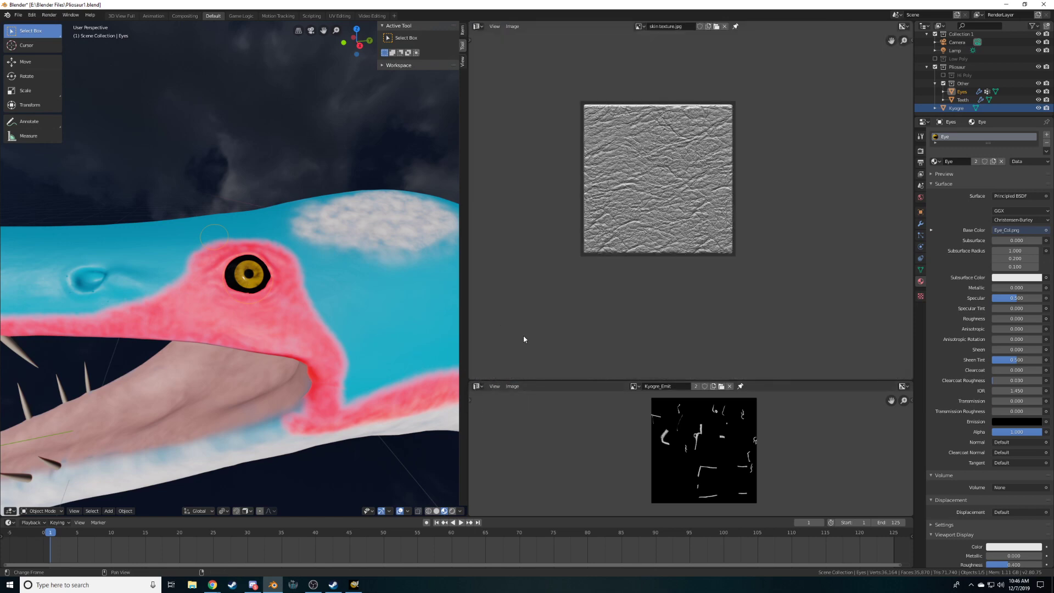
{"action": "left_click", "coordinate": [477, 26]}
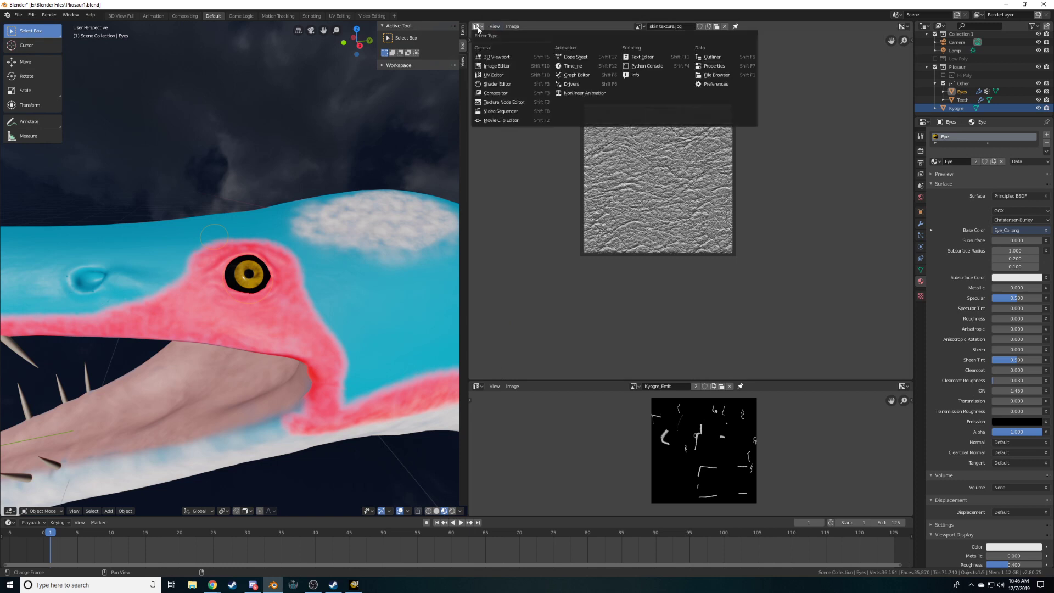
{"action": "left_click", "coordinate": [505, 67]}
Open the Eyes mesh's UVs in a UV Editor in Edit Mode, select them all and scale them to about 0.8
{"action": "left_click", "coordinate": [477, 388]}
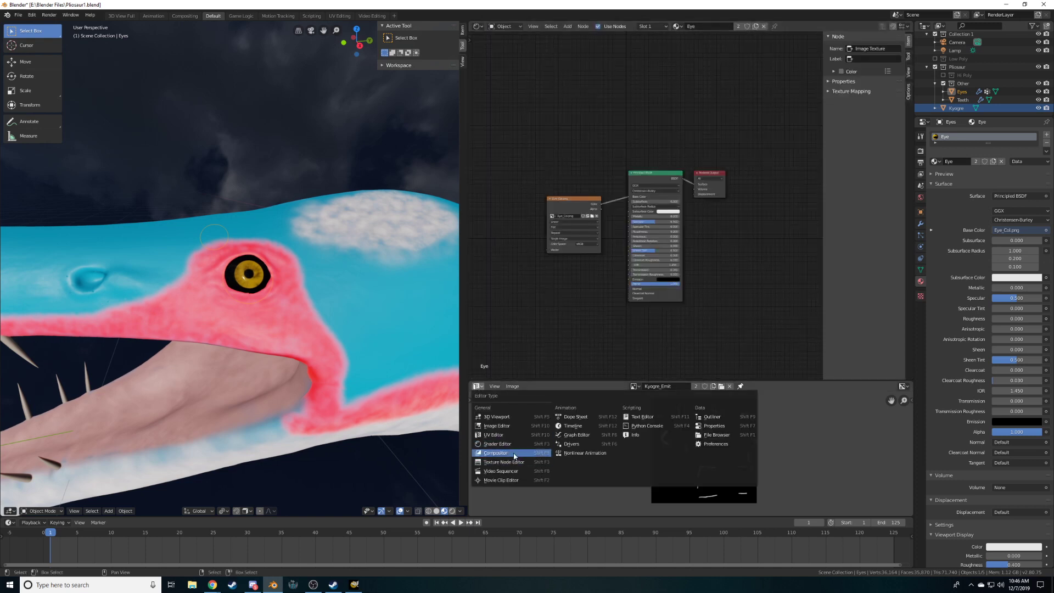
{"action": "left_click", "coordinate": [494, 434]}
{"action": "key", "text": "Tab"}
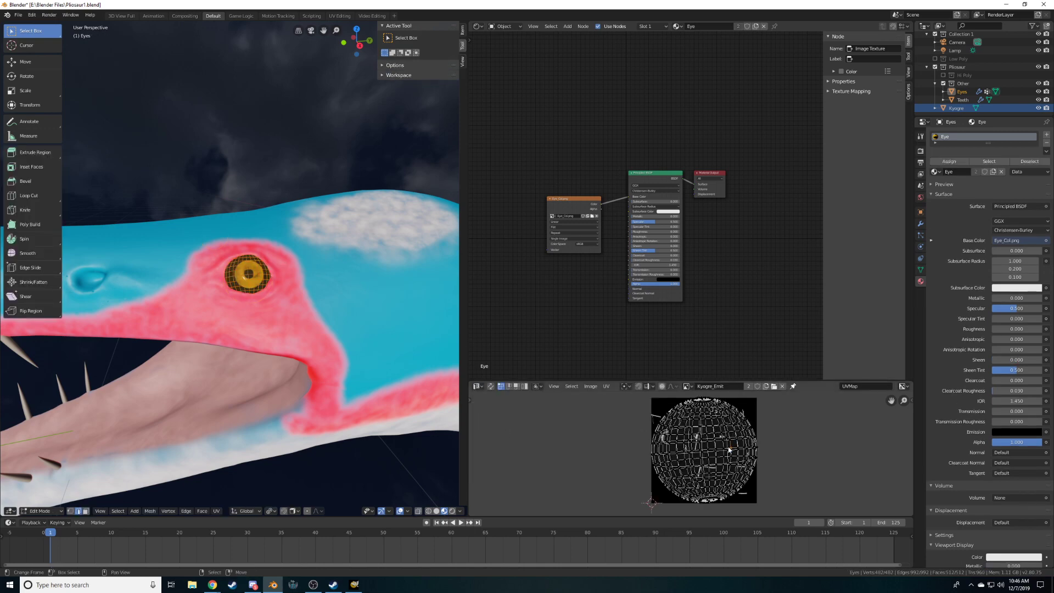
{"action": "key", "text": "a"}
{"action": "key", "text": "s"}
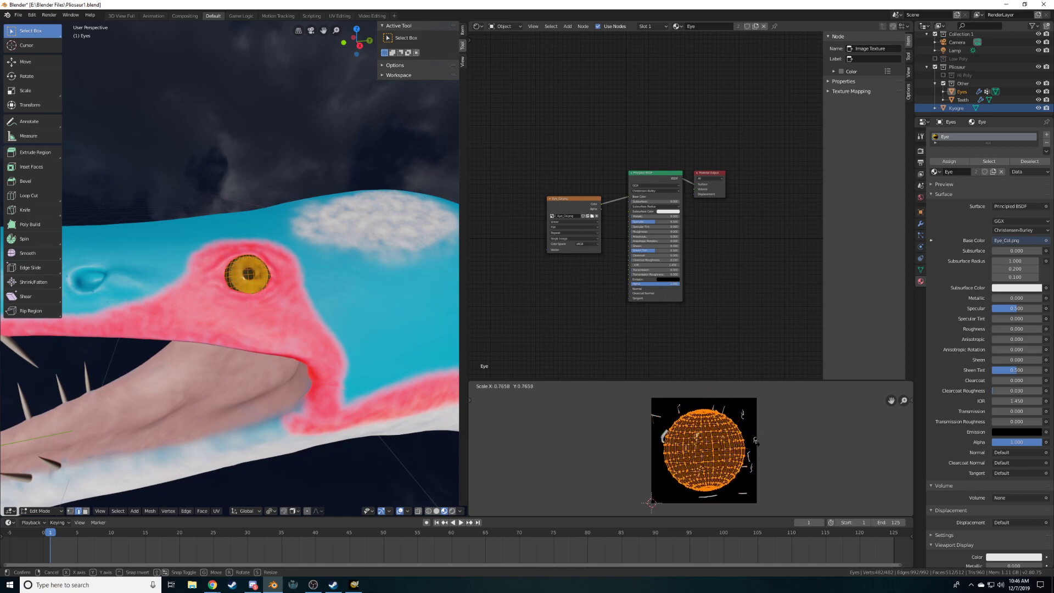
{"action": "left_click", "coordinate": [725, 458]}
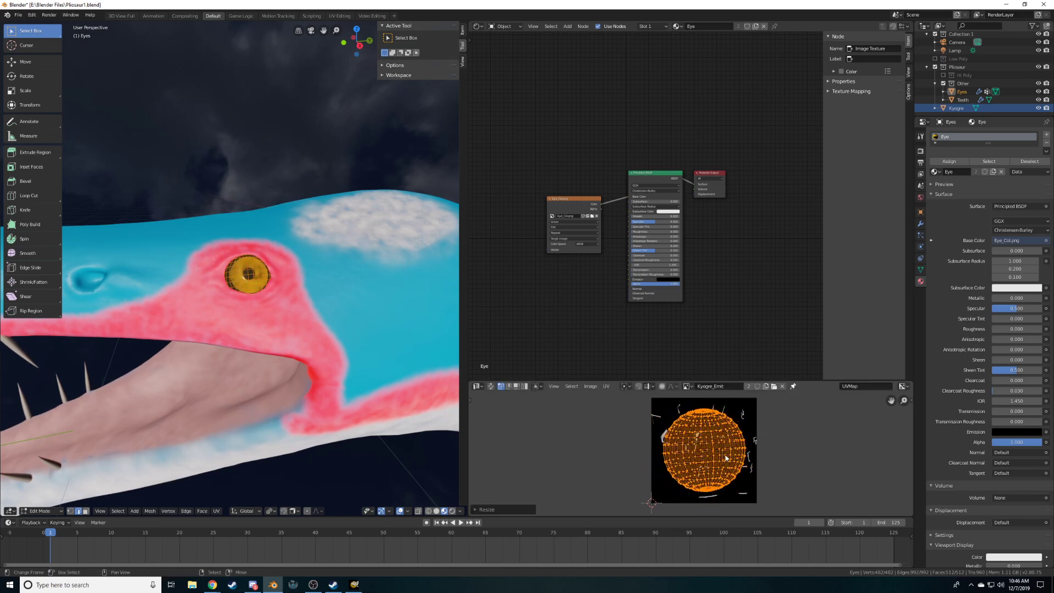
Rotate and reposition the Eyes UV layout, return to Object Mode and check the eye on the creature
{"action": "key", "text": "r"}
{"action": "left_click", "coordinate": [750, 461]}
{"action": "key", "text": "g"}
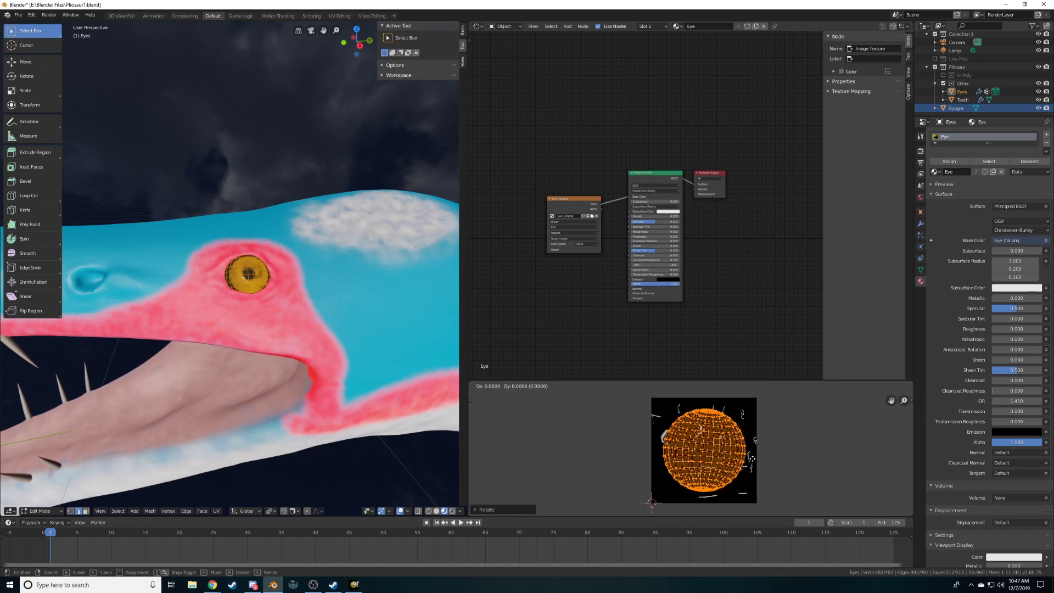
{"action": "left_click", "coordinate": [782, 473]}
{"action": "scroll", "coordinate": [341, 379], "scroll_direction": "down", "scroll_amount": 8}
{"action": "middle_click_drag", "start_coordinate": [258, 351], "coordinate": [309, 333]}
{"action": "key", "text": "Tab"}
{"action": "scroll", "coordinate": [289, 334], "scroll_direction": "up", "scroll_amount": 4}
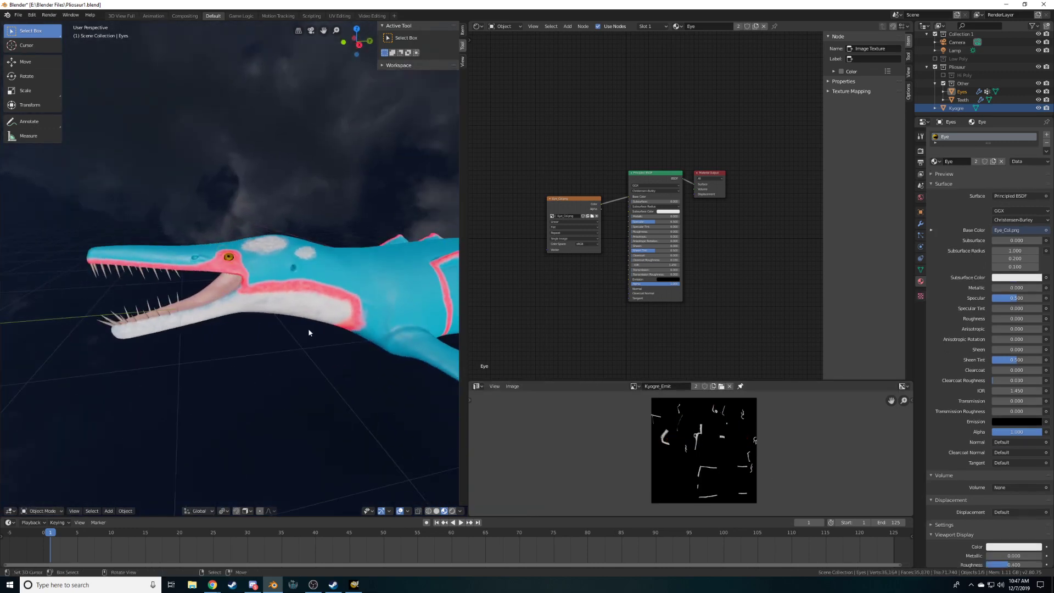
Spread out the Eye material nodes and insert an Add Shader between the Principled BSDF and the Material Output
{"action": "scroll", "coordinate": [615, 242], "scroll_direction": "up", "scroll_amount": 3}
{"action": "left_click_drag", "start_coordinate": [652, 162], "coordinate": [641, 220]}
{"action": "left_click_drag", "start_coordinate": [758, 154], "coordinate": [816, 158]}
{"action": "scroll", "coordinate": [487, 173], "scroll_direction": "down", "scroll_amount": 4}
{"action": "left_click_drag", "start_coordinate": [500, 186], "coordinate": [760, 189]}
{"action": "key", "text": "shift+a"}
{"action": "mouse_move", "coordinate": [541, 178]}
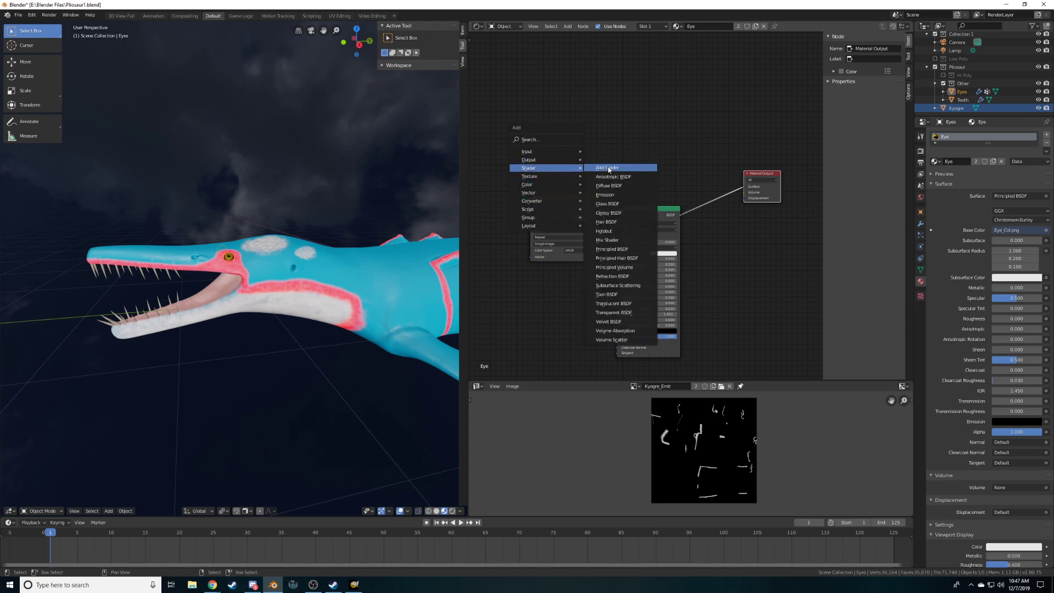
{"action": "left_click", "coordinate": [609, 167]}
{"action": "left_click", "coordinate": [708, 184]}
Add an Emission node, connect it to the Add Shader's free input and feed its Color from the Eye_Col.png texture
{"action": "key", "text": "shift+a"}
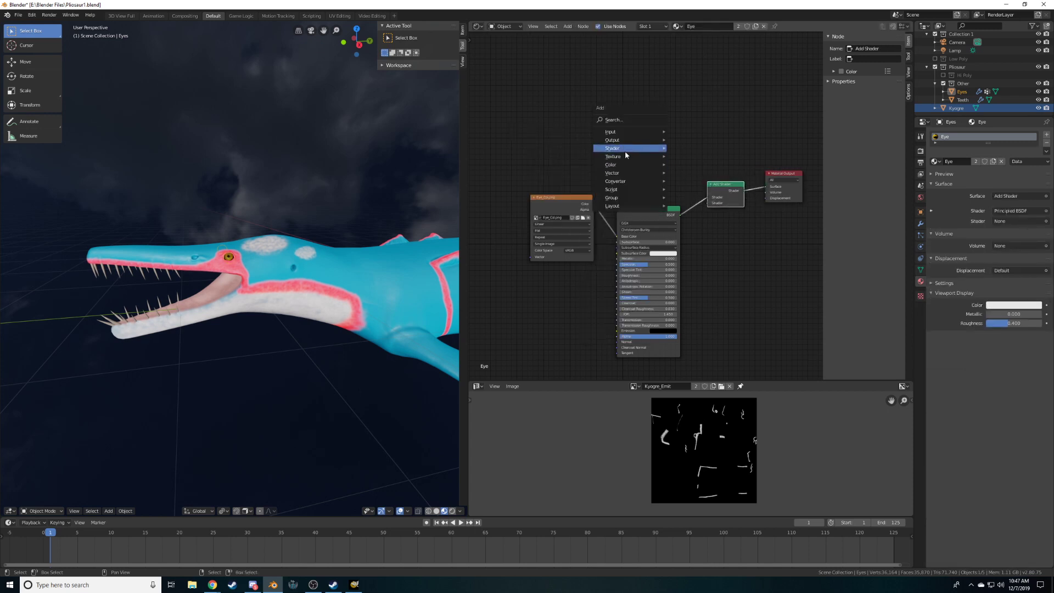
{"action": "mouse_move", "coordinate": [624, 149]}
{"action": "left_click", "coordinate": [688, 174]}
{"action": "left_click", "coordinate": [670, 149]}
{"action": "left_click_drag", "start_coordinate": [673, 148], "coordinate": [707, 203]}
{"action": "left_click_drag", "start_coordinate": [593, 203], "coordinate": [600, 201]}
{"action": "left_click_drag", "start_coordinate": [638, 154], "coordinate": [638, 154]}
Set the World background strength to 0 to view the creature lit only by its emission
{"action": "middle_click_drag", "start_coordinate": [264, 208], "coordinate": [335, 279]}
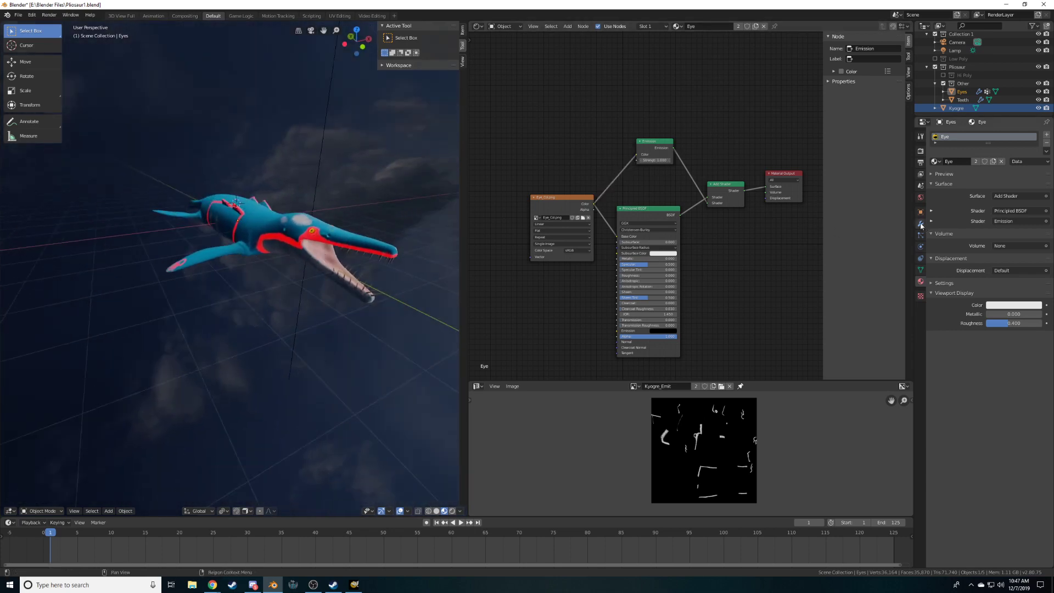
{"action": "left_click", "coordinate": [341, 241]}
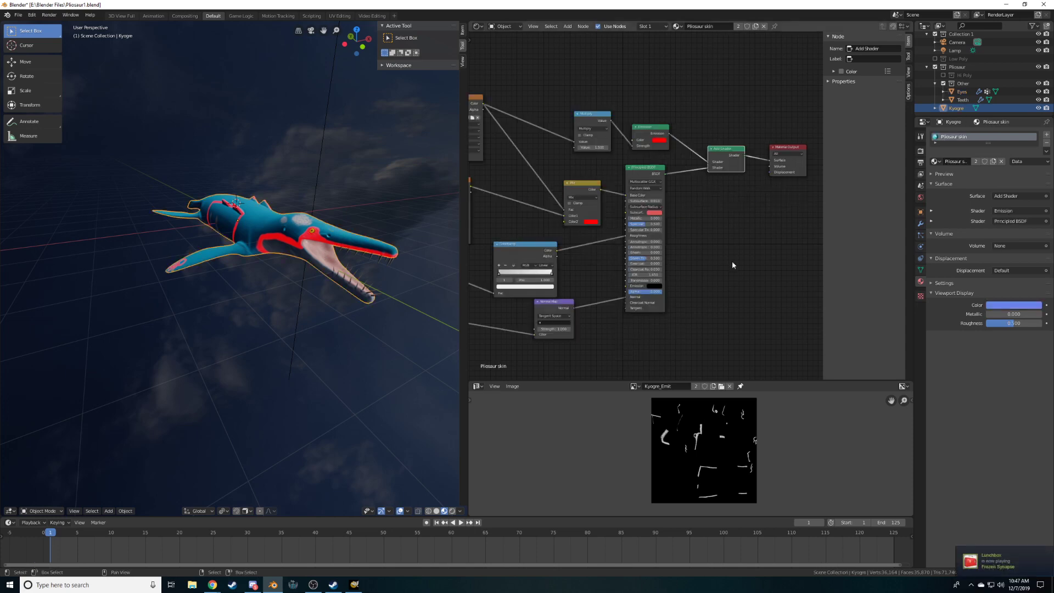
{"action": "left_click", "coordinate": [921, 198]}
{"action": "left_click", "coordinate": [1012, 253]}
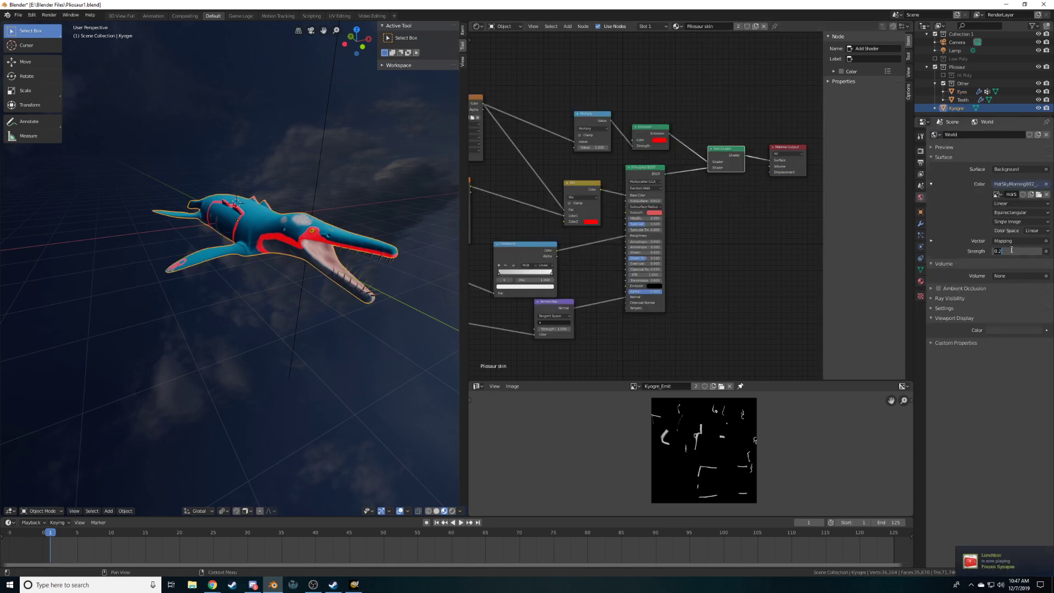
{"action": "type", "text": "0"}
{"action": "key", "text": "Return"}
{"action": "middle_click_drag", "start_coordinate": [331, 338], "coordinate": [367, 332]}
Select the Eyes object and set the Emission node's strength to 0.4 in its Eye material
{"action": "left_click", "coordinate": [315, 341]}
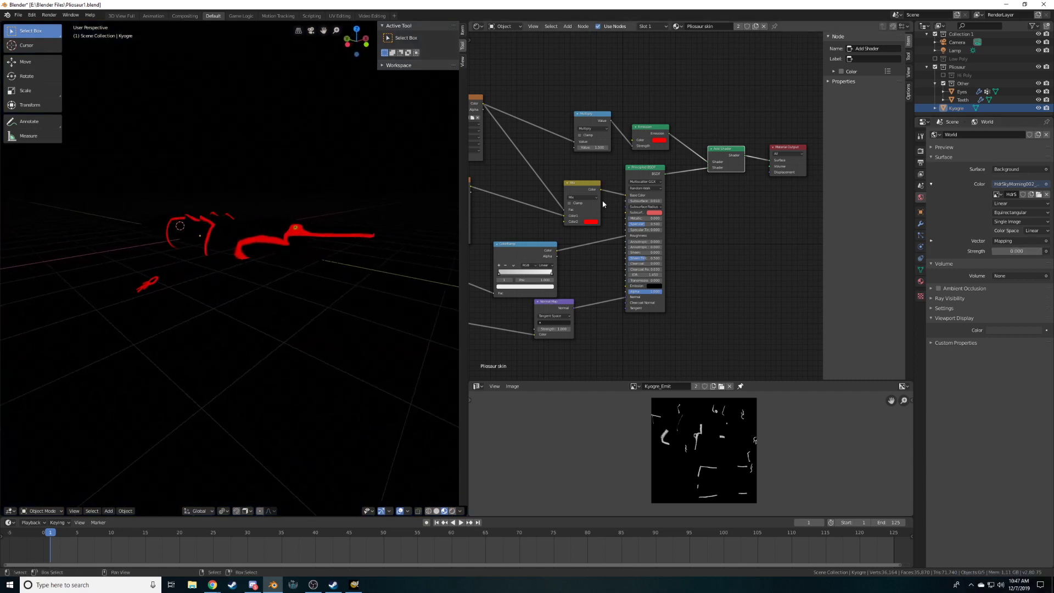
{"action": "left_click", "coordinate": [296, 230]}
{"action": "left_click", "coordinate": [297, 229]}
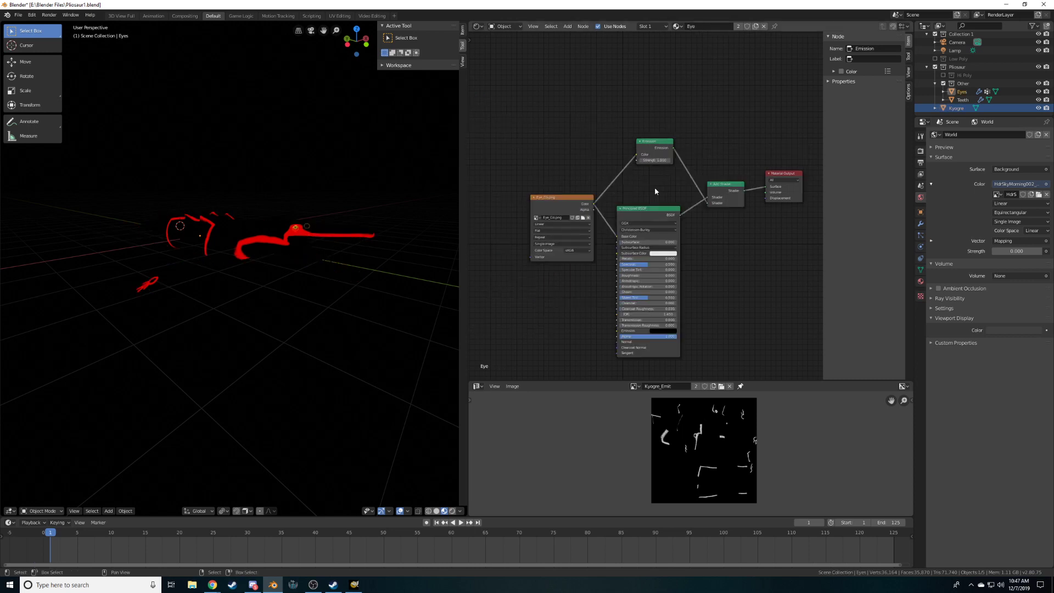
{"action": "scroll", "coordinate": [654, 187], "scroll_direction": "up", "scroll_amount": 2}
{"action": "left_click", "coordinate": [663, 133]}
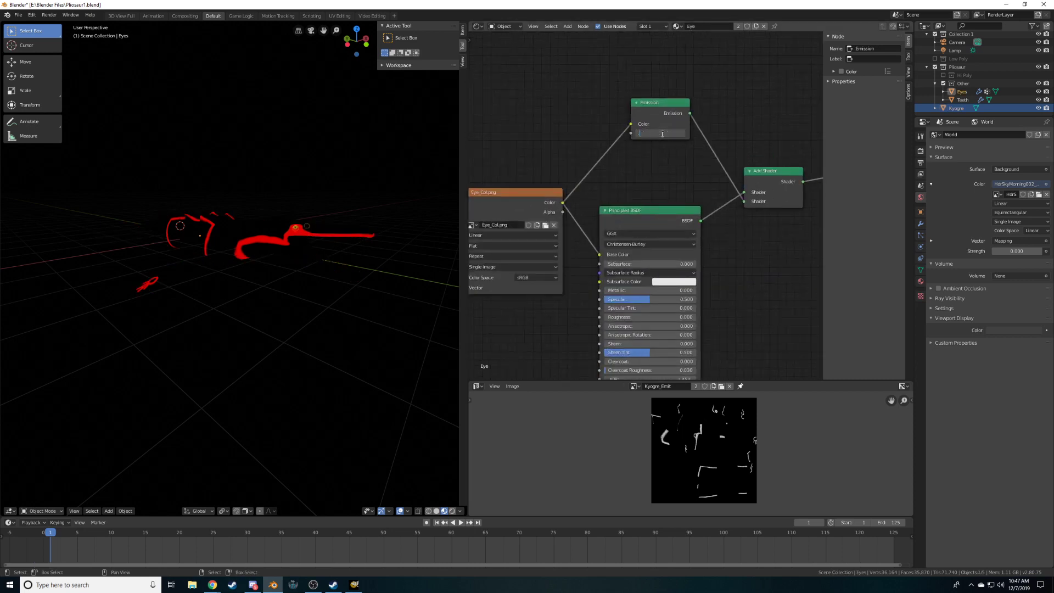
{"action": "type", "text": ".4"}
{"action": "key", "text": "Return"}
Set the World background strength to 0.11, and expand the viewport in top view over the node and image editors
{"action": "middle_click_drag", "start_coordinate": [408, 189], "coordinate": [128, 302]}
{"action": "key", "text": "KP_7"}
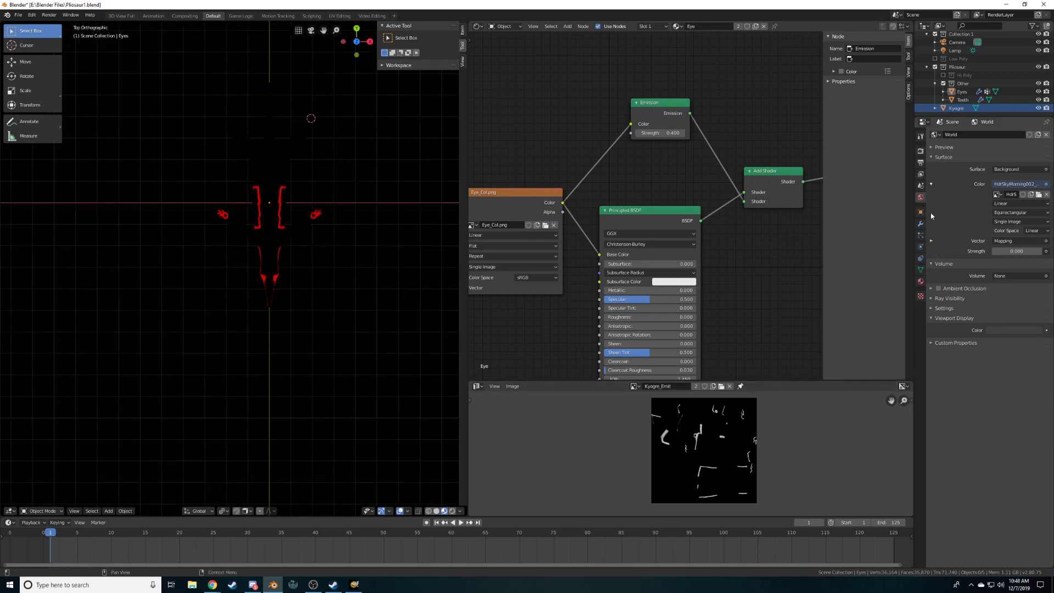
{"action": "left_click_drag", "start_coordinate": [999, 250], "coordinate": [1009, 250]}
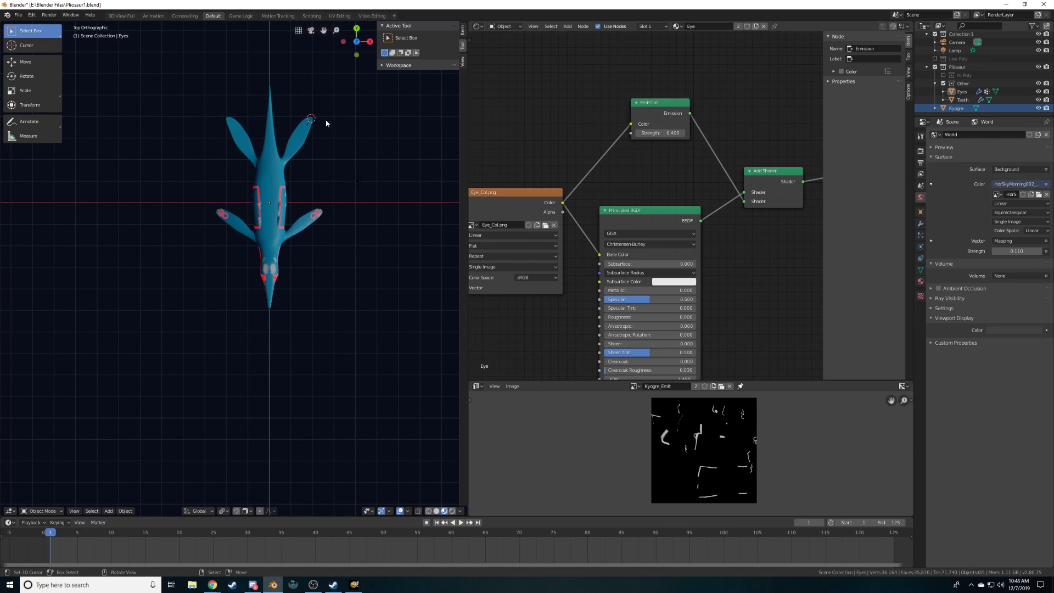
{"action": "left_click_drag", "start_coordinate": [471, 377], "coordinate": [482, 473]}
{"action": "left_click_drag", "start_coordinate": [465, 22], "coordinate": [650, 245]}
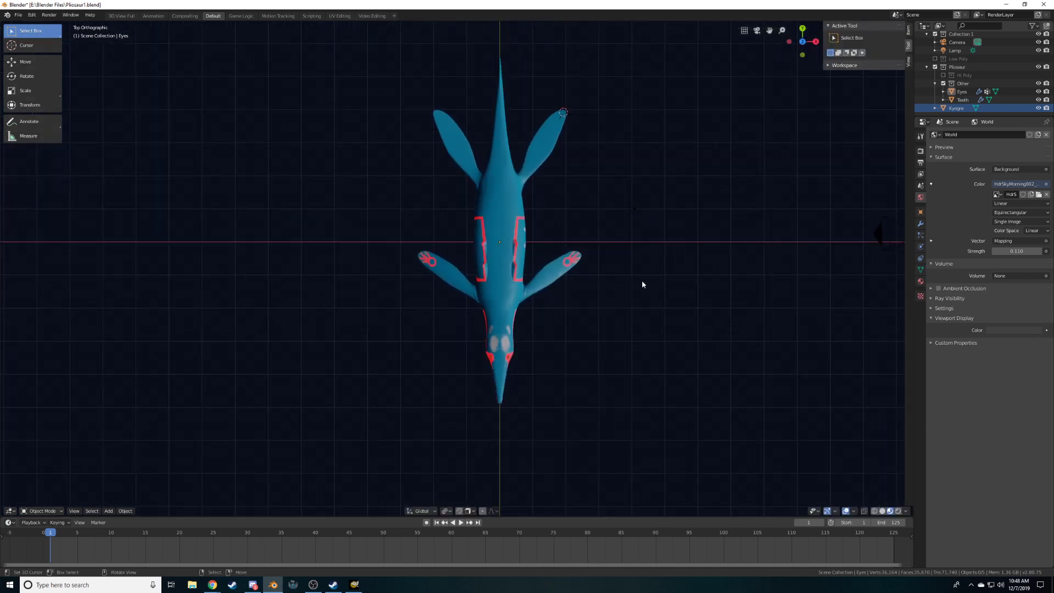
Add an armature and clear its location so that it sits at the world origin
{"action": "key", "text": "shift+a"}
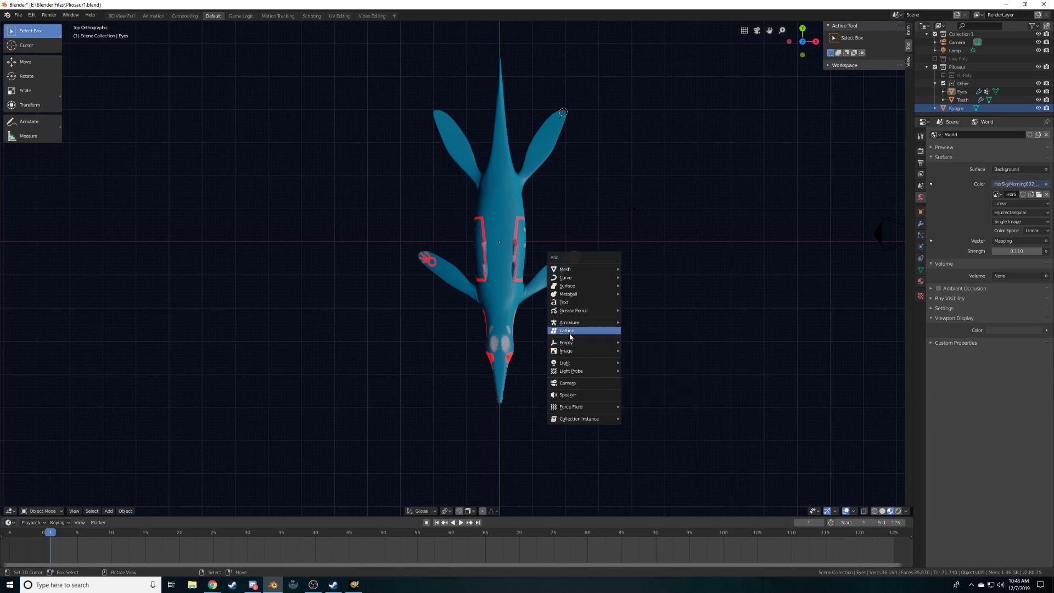
{"action": "mouse_move", "coordinate": [576, 323]}
{"action": "left_click", "coordinate": [646, 323]}
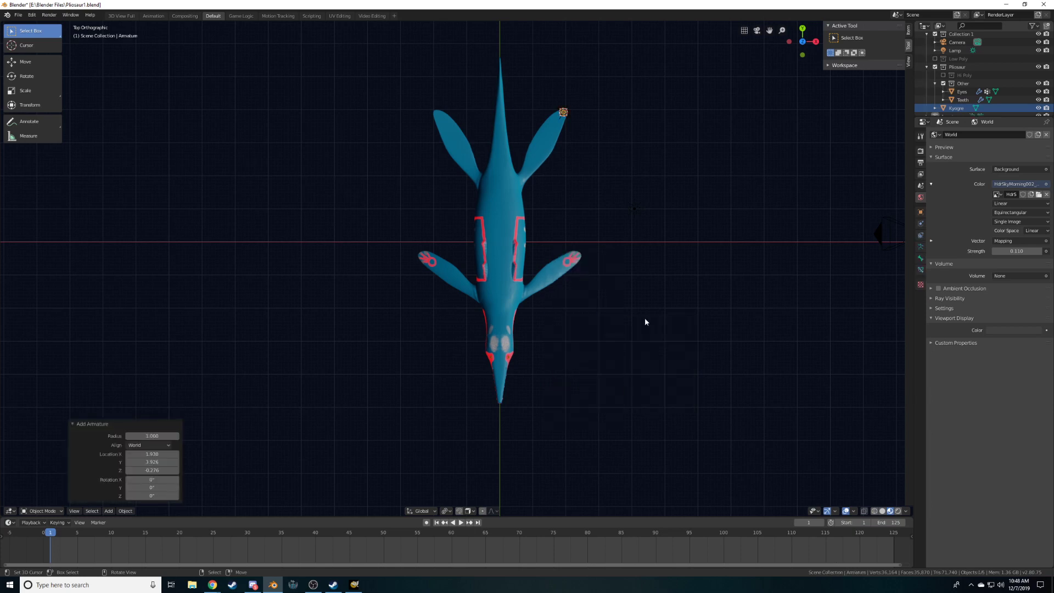
{"action": "key", "text": "alt+g"}
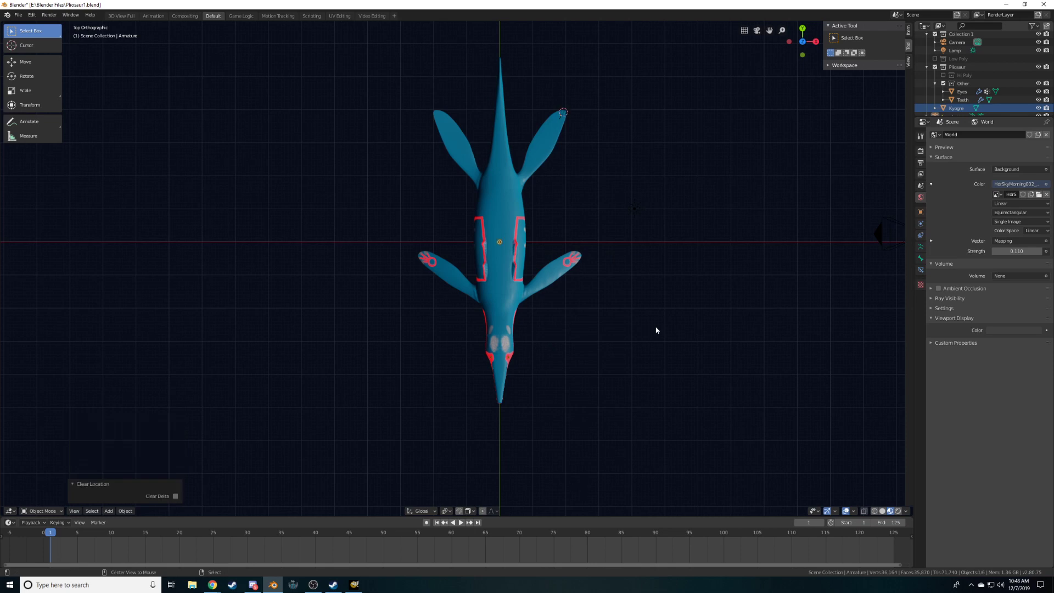
Switch to the right view and enable In Front display for the armature
{"action": "key", "text": "KP_3"}
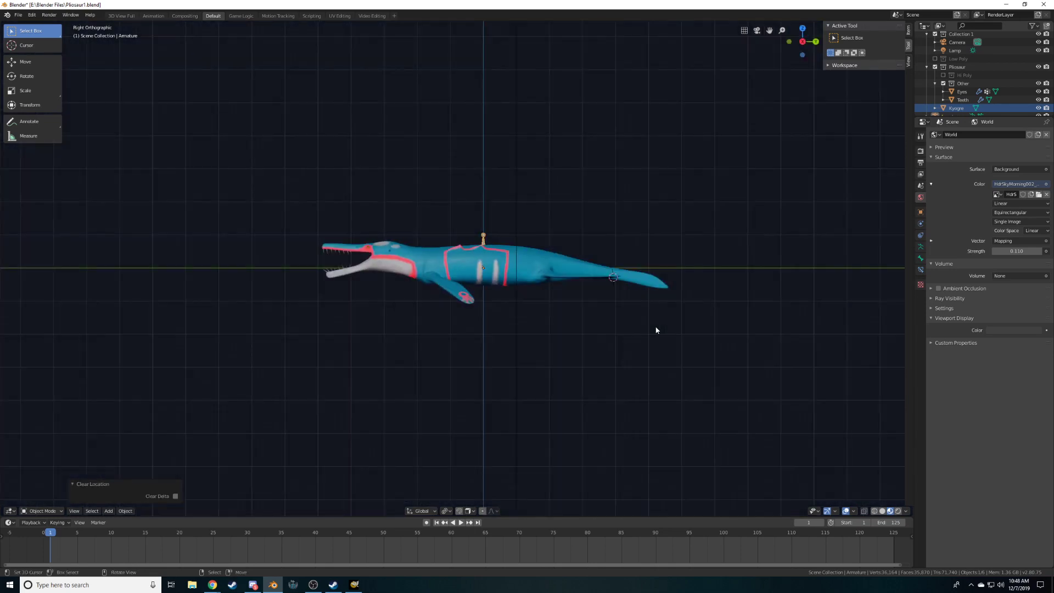
{"action": "left_click", "coordinate": [920, 212]}
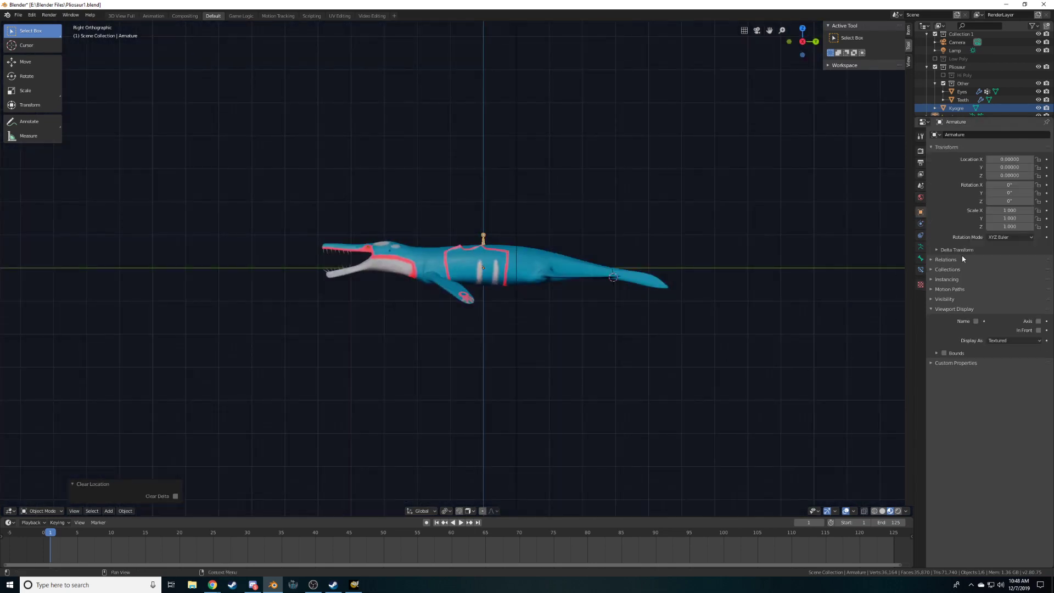
{"action": "left_click", "coordinate": [935, 308]}
{"action": "left_click", "coordinate": [935, 308]}
Enter Edit Mode and move the bone's tip about -1.21 in Y and -0.93 in Z, pointing it along the body towards the neck
{"action": "key", "text": "Tab"}
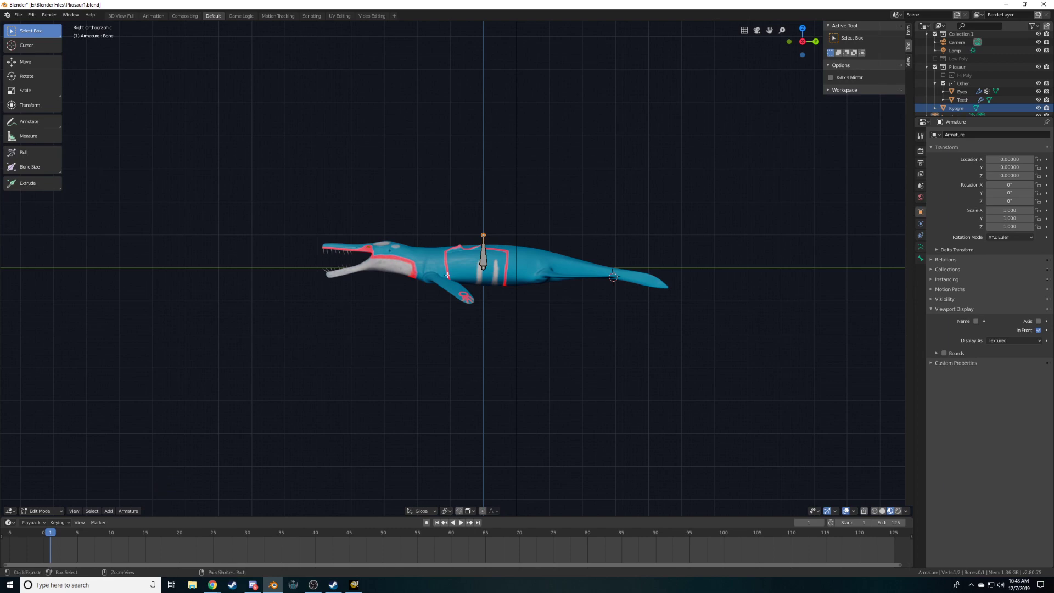
{"action": "key", "text": "g"}
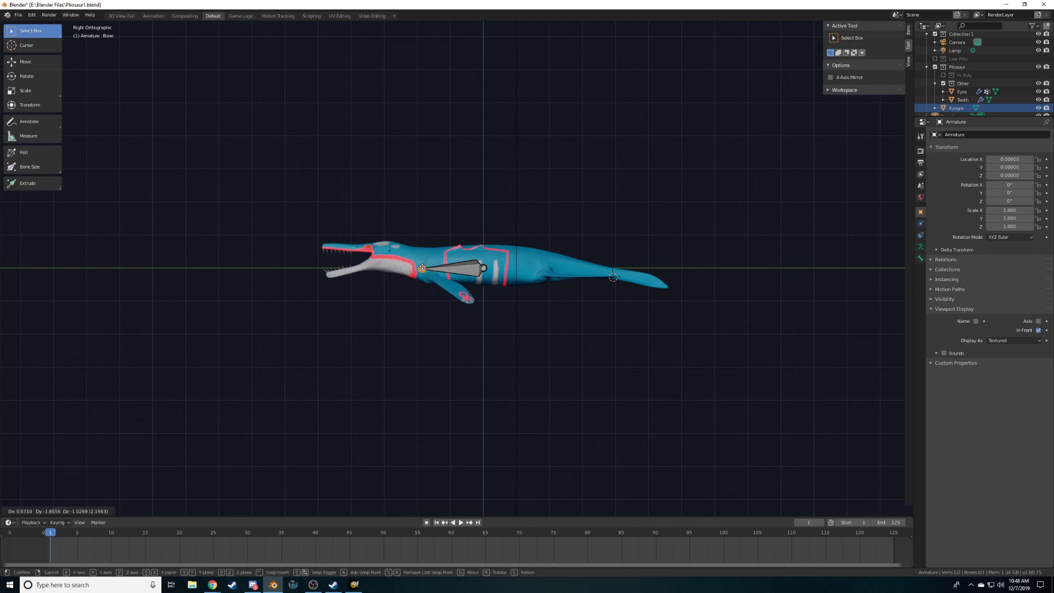
{"action": "left_click_drag", "start_coordinate": [420, 265], "coordinate": [472, 284]}
{"action": "middle_click_drag", "start_coordinate": [472, 284], "coordinate": [539, 302], "text": "shift"}
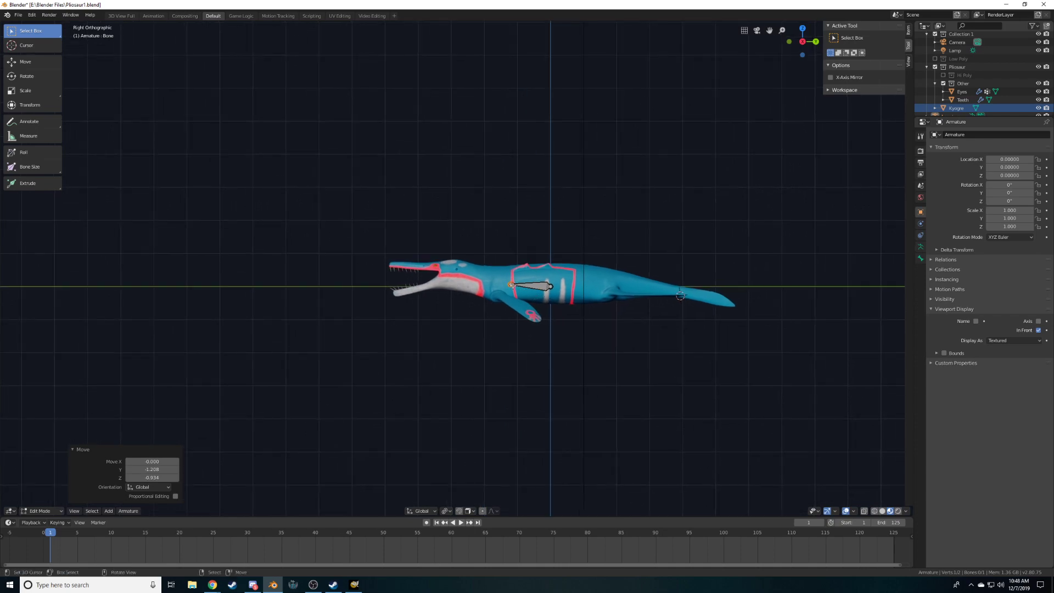
Extrude a chain of four bones from the spine bone's tip through the neck and head to the upper jaw's tip
{"action": "key", "text": "e"}
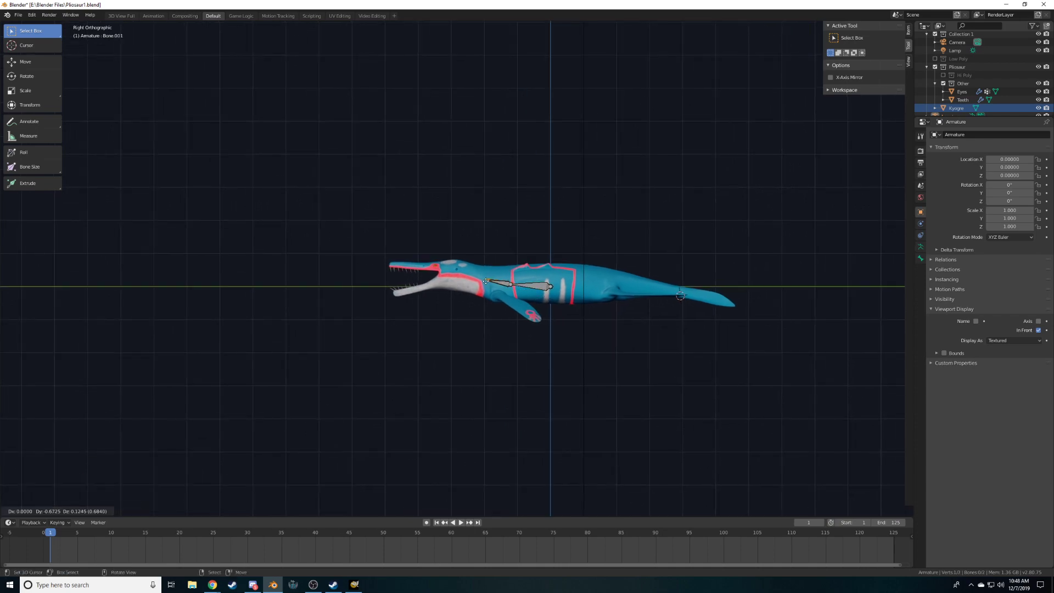
{"action": "left_click", "coordinate": [485, 282]}
{"action": "key", "text": "e"}
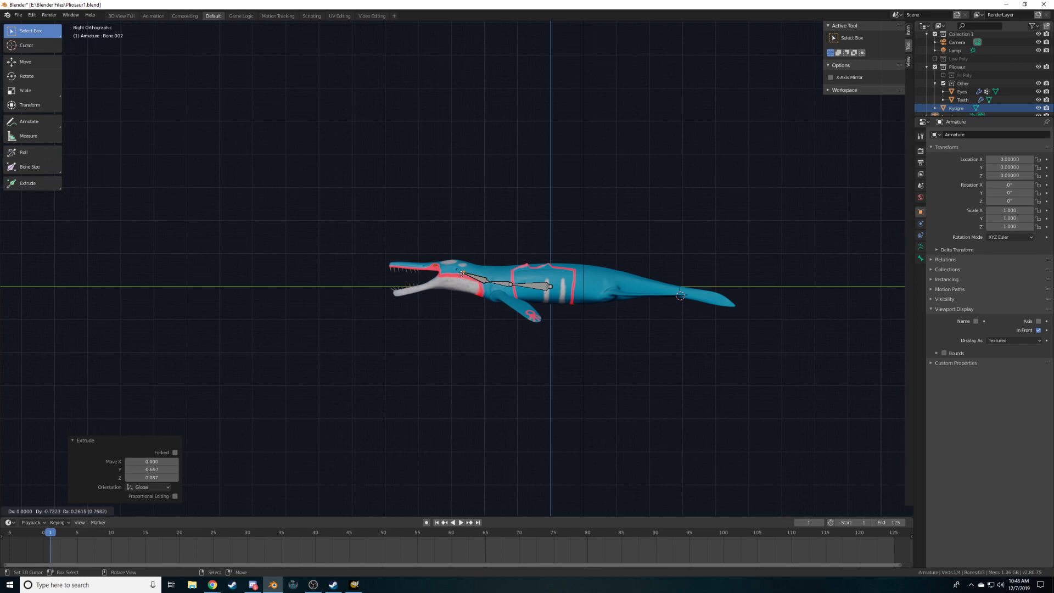
{"action": "left_click", "coordinate": [462, 274]}
{"action": "key", "text": "e"}
{"action": "left_click", "coordinate": [447, 266]}
{"action": "key", "text": "e"}
{"action": "left_click", "coordinate": [399, 267]}
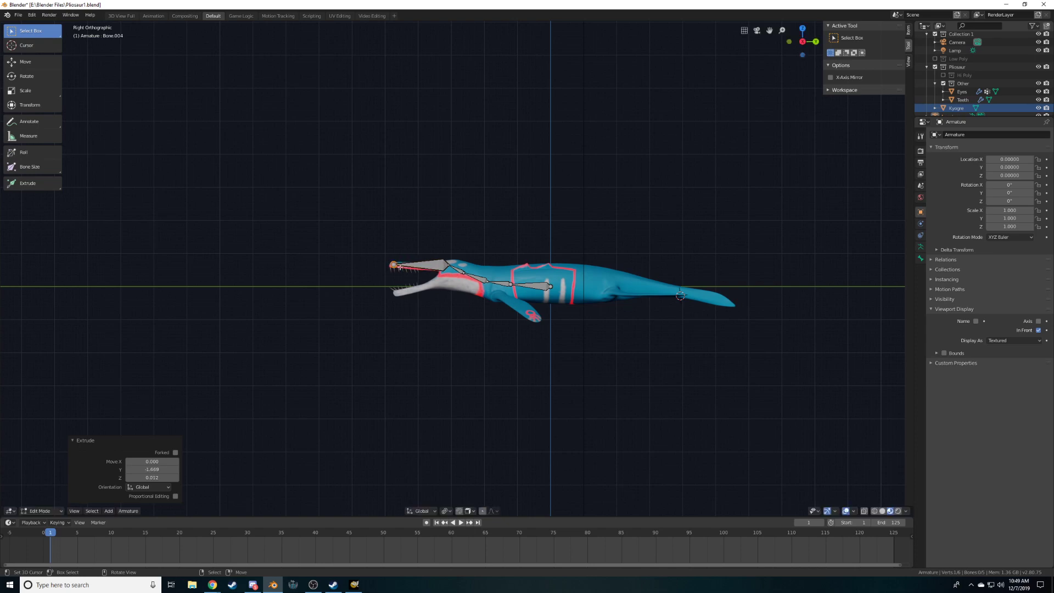
Extrude a short jaw hinge bone down from the head joint, and from it a bone to the lower jaw's tip
{"action": "left_click", "coordinate": [449, 265]}
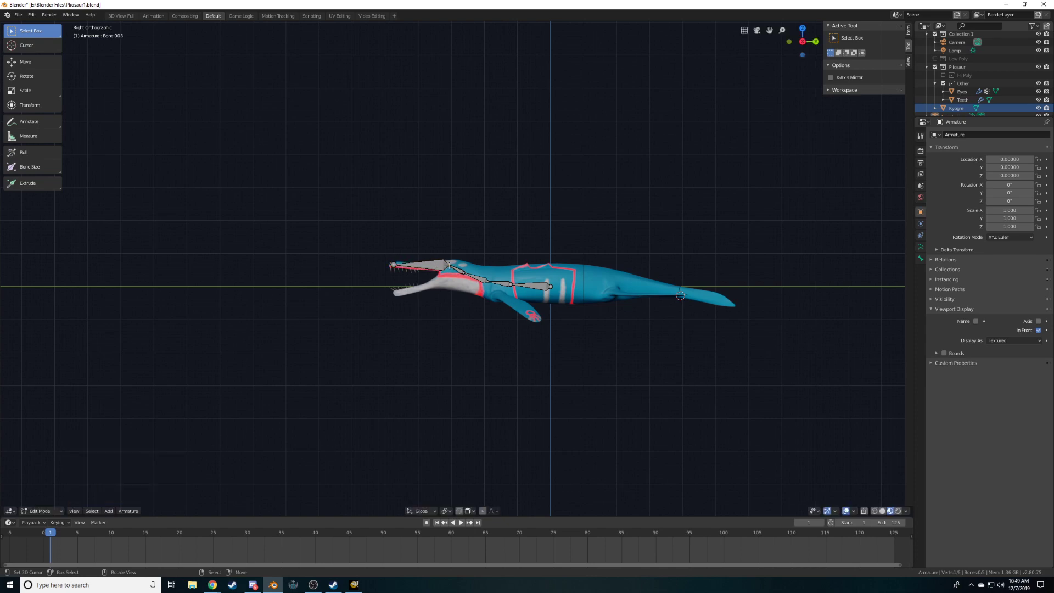
{"action": "key", "text": "e"}
{"action": "left_click", "coordinate": [451, 278]}
{"action": "key", "text": "e"}
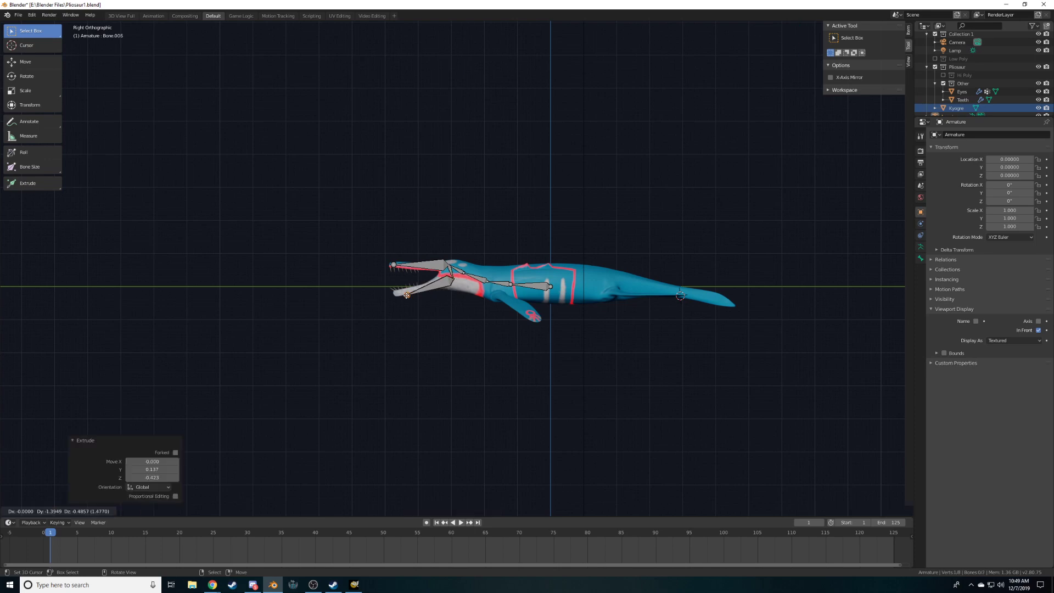
{"action": "left_click", "coordinate": [395, 292]}
{"action": "scroll", "coordinate": [447, 265], "scroll_direction": "up", "scroll_amount": 5}
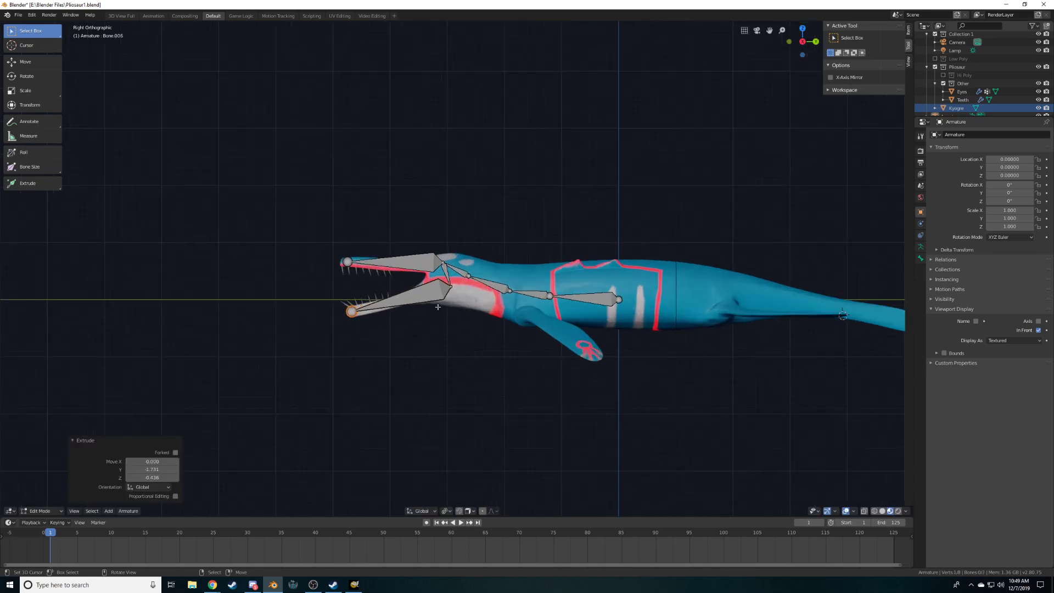
{"action": "scroll", "coordinate": [448, 264], "scroll_direction": "up", "scroll_amount": 2}
{"action": "left_click", "coordinate": [441, 274]}
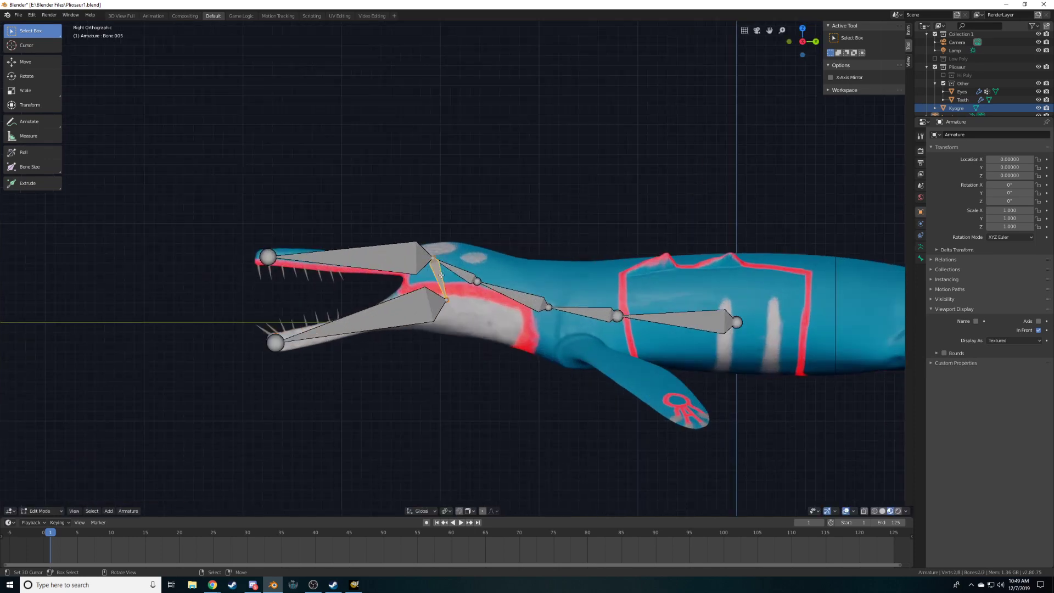
{"action": "left_click", "coordinate": [391, 260]}
{"action": "left_click", "coordinate": [437, 279]}
{"action": "left_click", "coordinate": [468, 278]}
{"action": "left_click", "coordinate": [437, 285]}
Extrude a chain of three bones from the root bone's base backwards through the body towards the tail
{"action": "middle_click_drag", "start_coordinate": [623, 300], "coordinate": [290, 286], "text": "shift"}
{"action": "left_click", "coordinate": [403, 309]}
{"action": "key", "text": "e"}
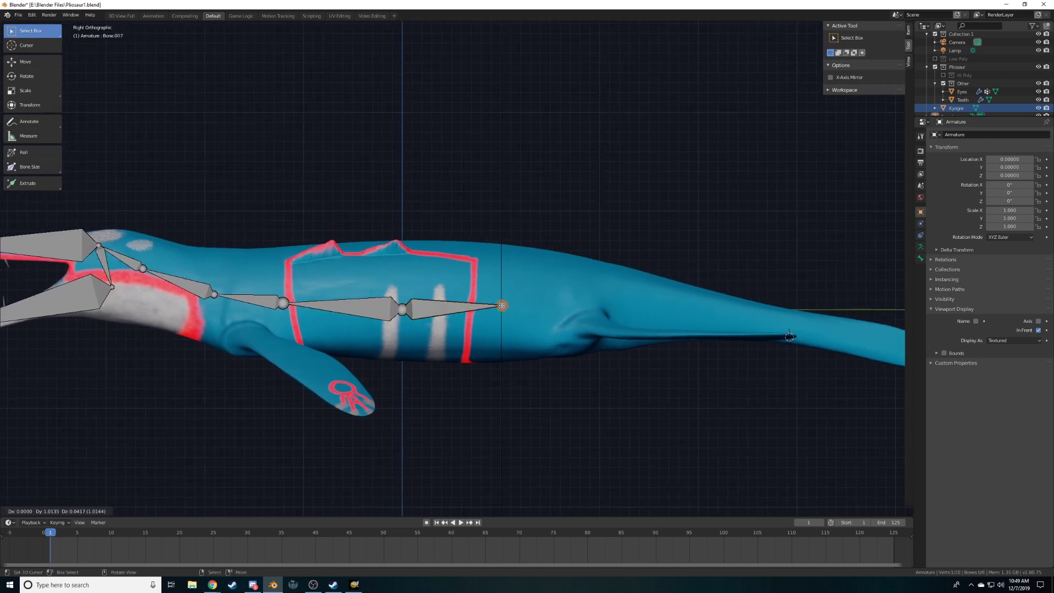
{"action": "left_click", "coordinate": [490, 302]}
{"action": "key", "text": "e"}
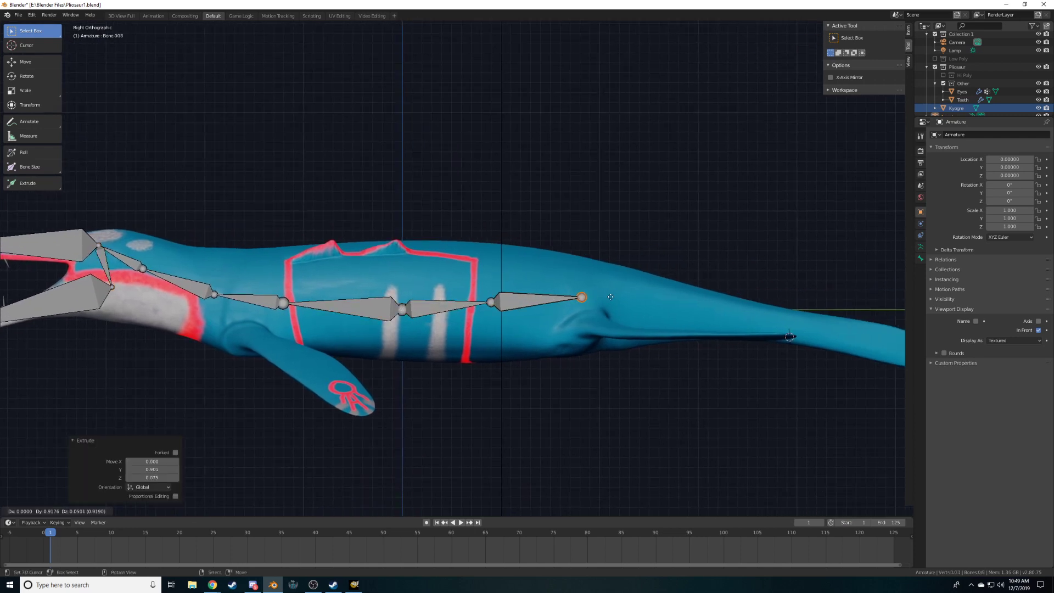
{"action": "left_click", "coordinate": [566, 299]}
{"action": "key", "text": "e"}
{"action": "left_click", "coordinate": [633, 296]}
Extrude one long bone to the tail's tip and subdivide it with 3 cuts
{"action": "middle_click_drag", "start_coordinate": [633, 297], "coordinate": [332, 278], "text": "shift"}
{"action": "key", "text": "e"}
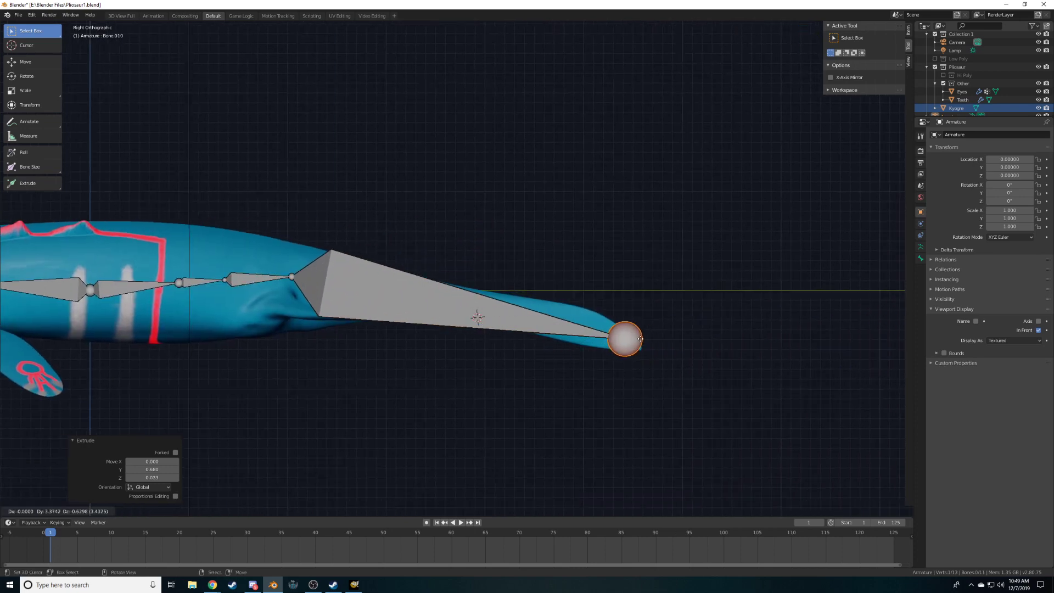
{"action": "right_click", "coordinate": [391, 291]}
{"action": "left_click", "coordinate": [391, 292]}
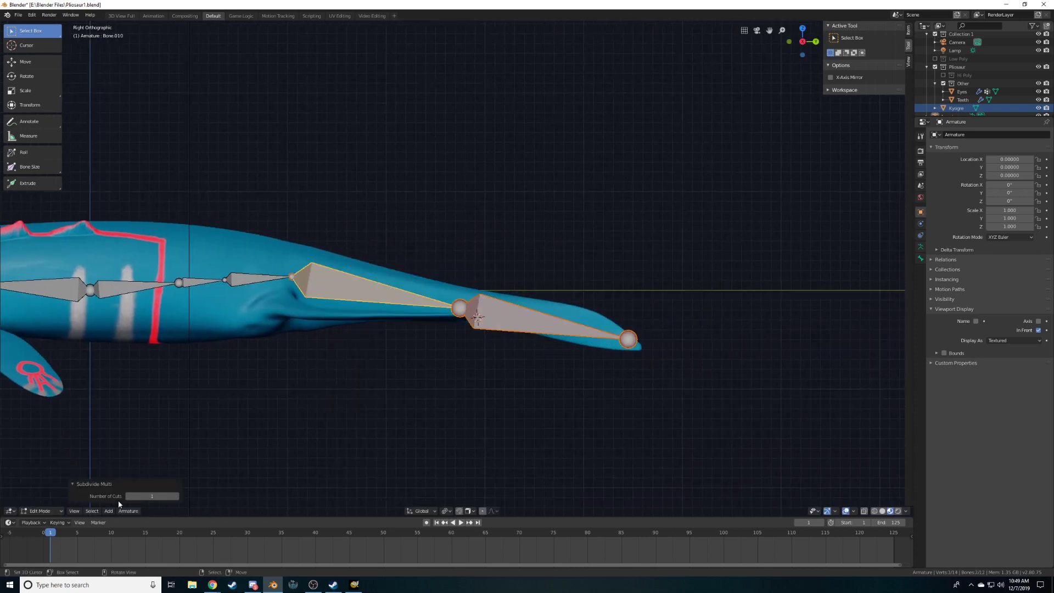
{"action": "left_click", "coordinate": [176, 497]}
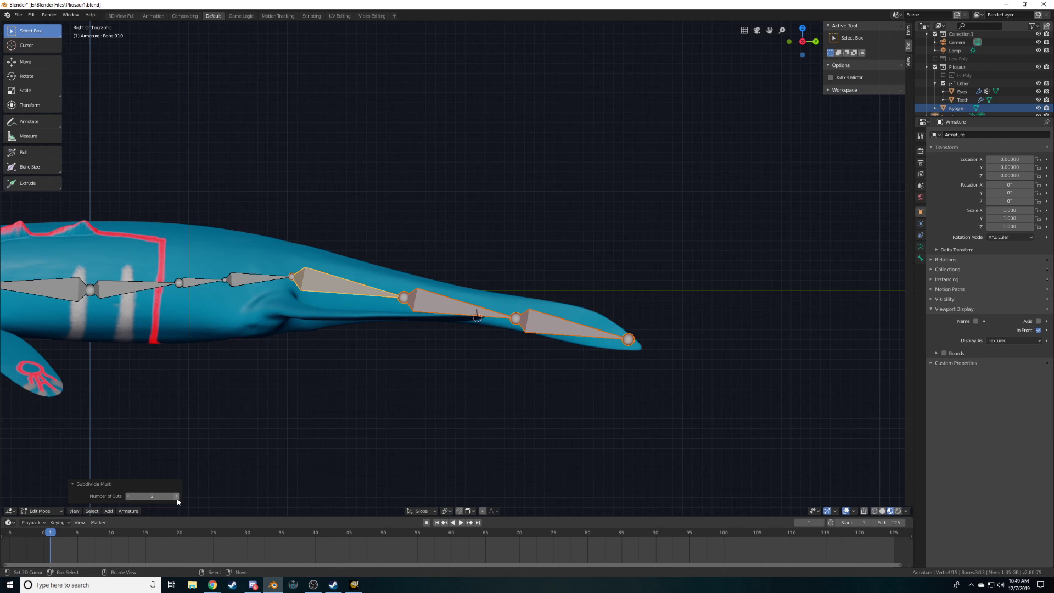
{"action": "left_click", "coordinate": [176, 498]}
Nudge the three intermediate tail joints slightly so the bones follow the tail's centre line
{"action": "right_click_drag", "start_coordinate": [374, 292], "coordinate": [375, 293]}
{"action": "right_click_drag", "start_coordinate": [458, 308], "coordinate": [459, 304]}
{"action": "right_click_drag", "start_coordinate": [543, 324], "coordinate": [543, 320]}
Duplicate the first neck bone and place the copy beside the front flipper, about 1.0 away in X
{"action": "middle_click_drag", "start_coordinate": [310, 261], "coordinate": [362, 223]}
{"action": "scroll", "coordinate": [395, 252], "scroll_direction": "up", "scroll_amount": 6}
{"action": "left_click", "coordinate": [551, 238]}
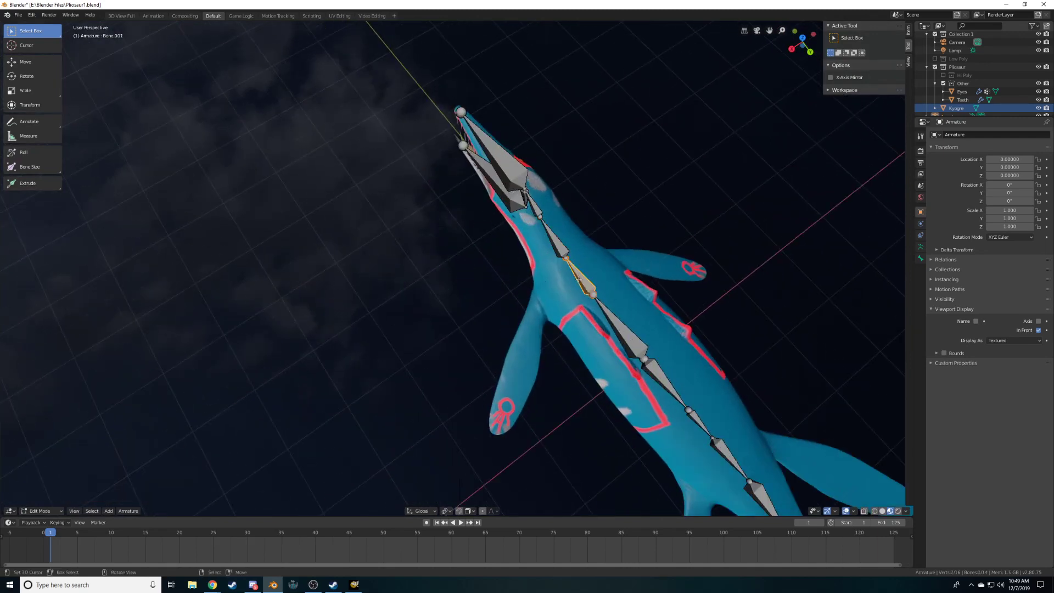
{"action": "key", "text": "shift+d"}
{"action": "left_click", "coordinate": [522, 313]}
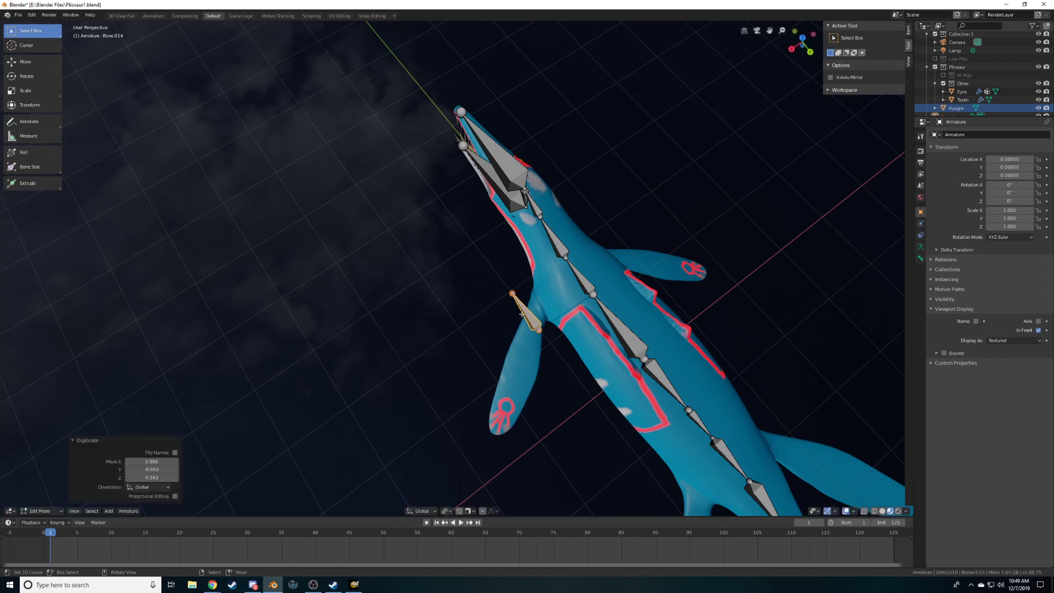
In the top view, rotate the duplicated bone about 126° in line with the front flipper and move it to the flipper's base
{"action": "key", "text": "KP_7"}
{"action": "middle_click_drag", "start_coordinate": [522, 314], "coordinate": [528, 399], "text": "shift"}
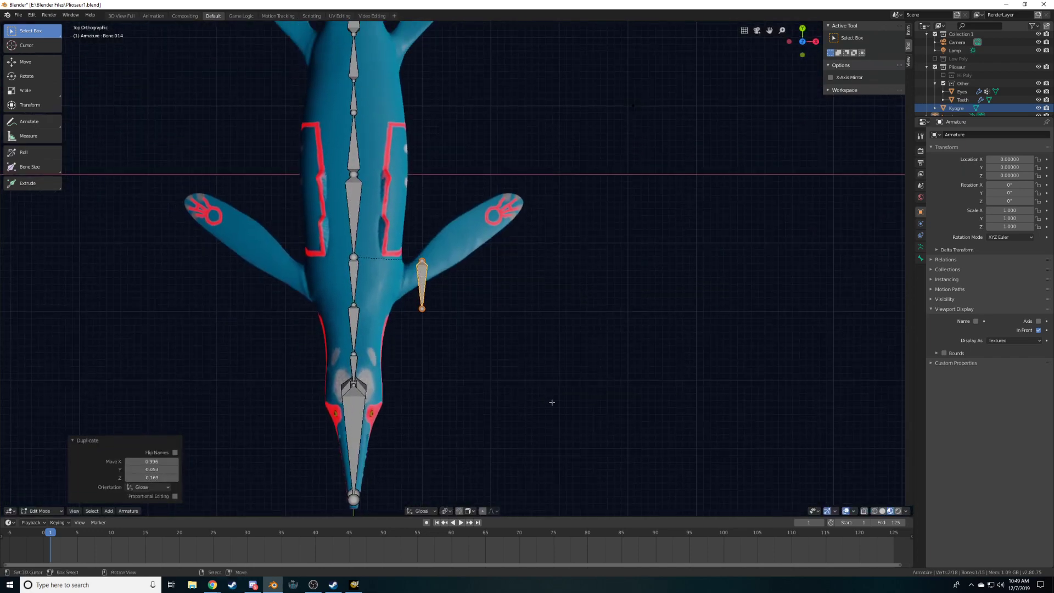
{"action": "key", "text": "r"}
{"action": "key", "text": "Escape"}
{"action": "left_click", "coordinate": [423, 281]}
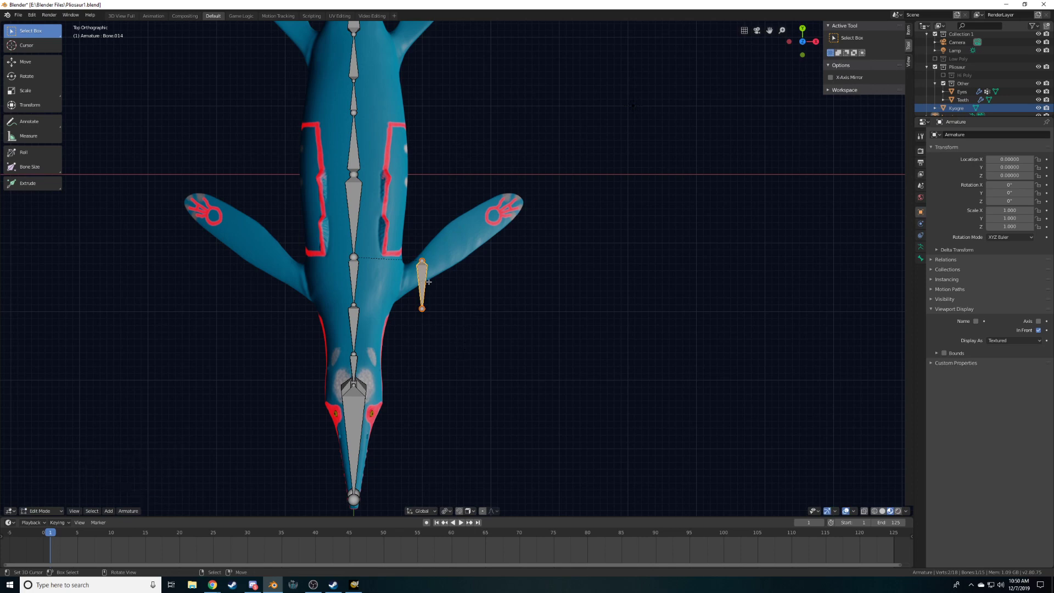
{"action": "key", "text": "r"}
{"action": "left_click", "coordinate": [444, 248]}
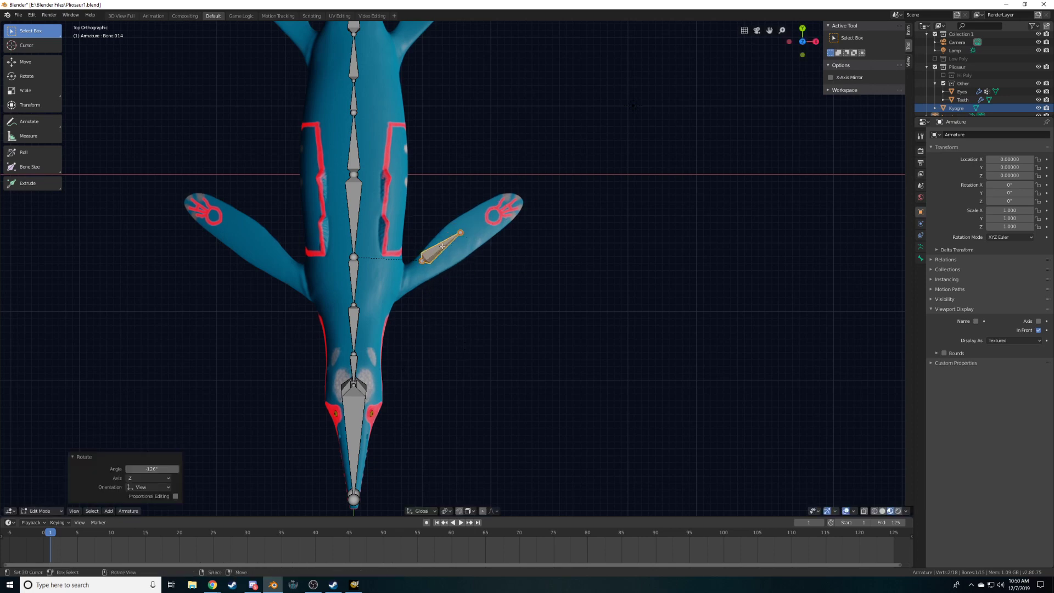
{"action": "key", "text": "g"}
{"action": "left_click", "coordinate": [432, 267]}
{"action": "key", "text": "r"}
{"action": "key", "text": "r"}
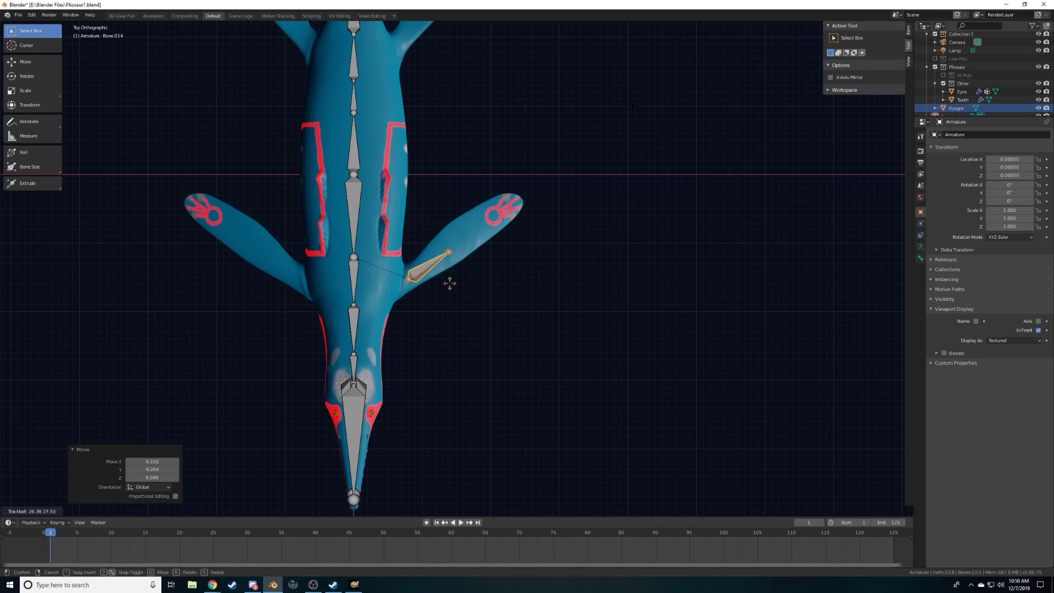
{"action": "right_click", "coordinate": [443, 289]}
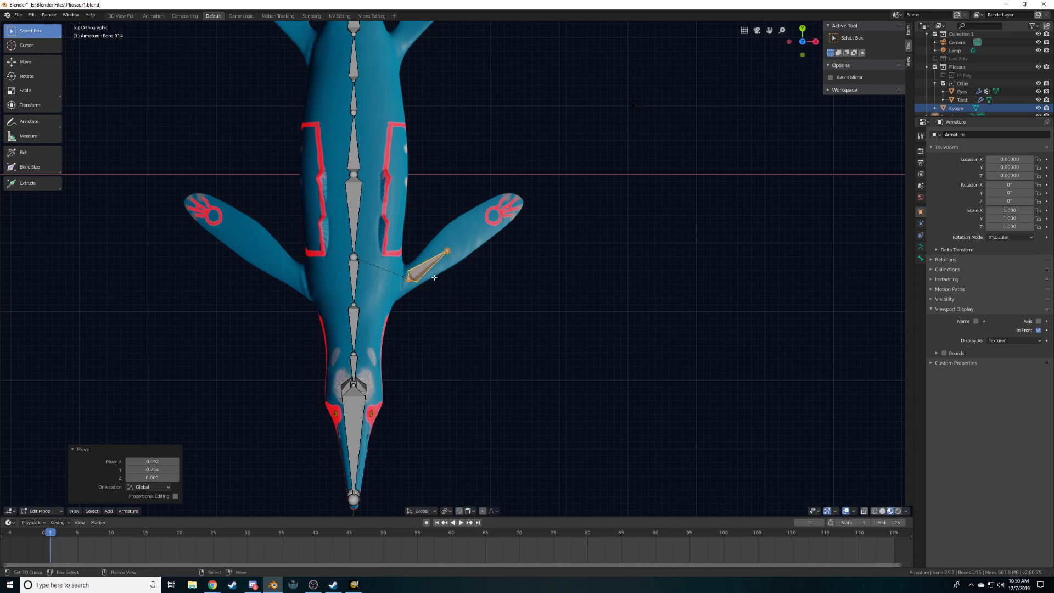
Nudge the bone at the front flipper's base and stretch its tip out to the flipper's end
{"action": "scroll", "coordinate": [434, 277], "scroll_direction": "up", "scroll_amount": 3}
{"action": "key", "text": "g"}
{"action": "left_click", "coordinate": [438, 240]}
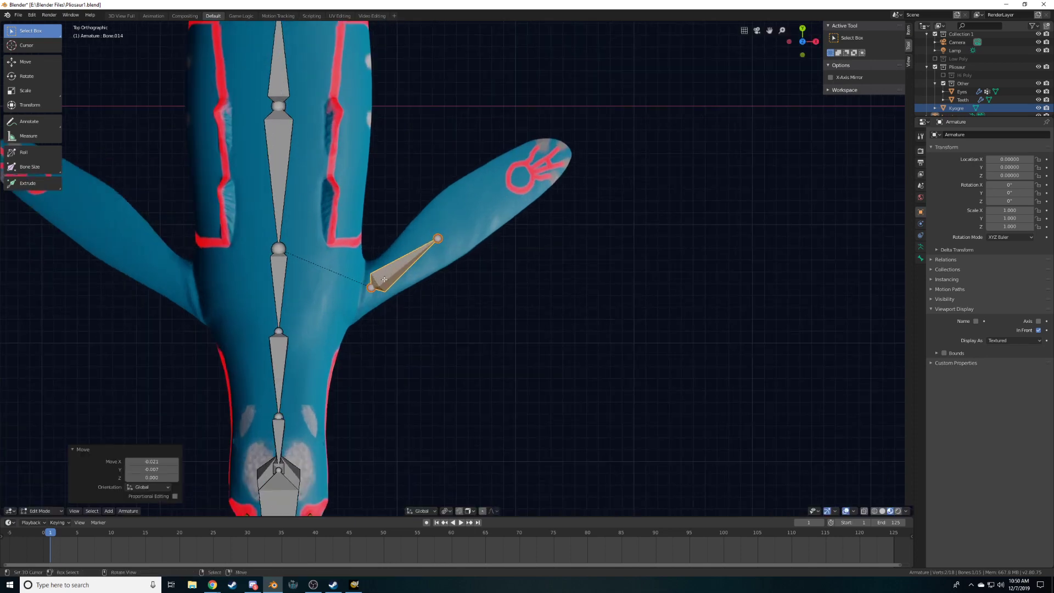
{"action": "left_click", "coordinate": [438, 239]}
{"action": "key", "text": "g"}
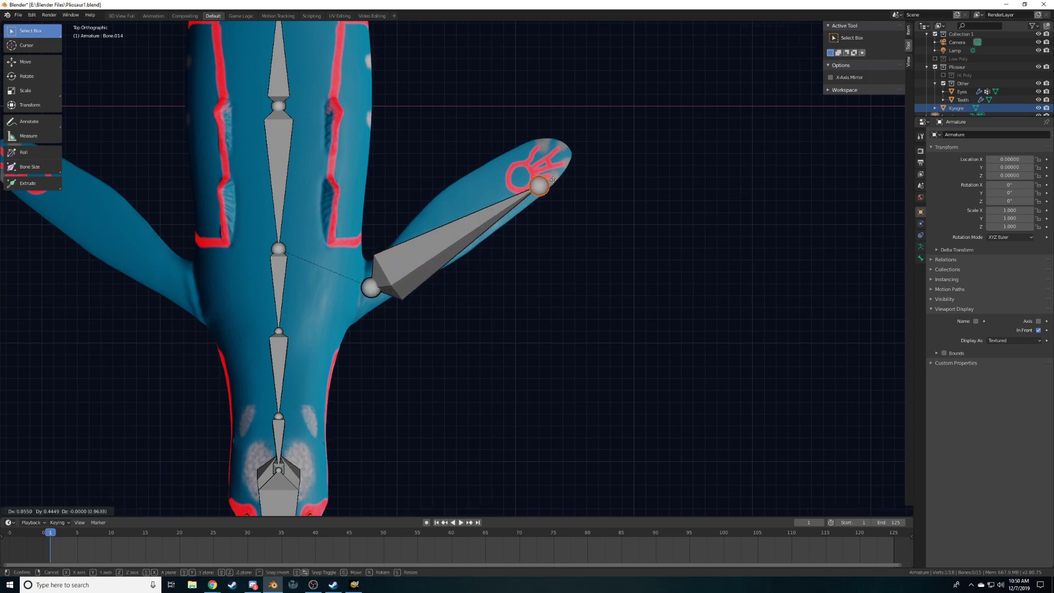
{"action": "left_click", "coordinate": [560, 156]}
Set the armature's viewport display type to Stick
{"action": "left_click", "coordinate": [372, 285]}
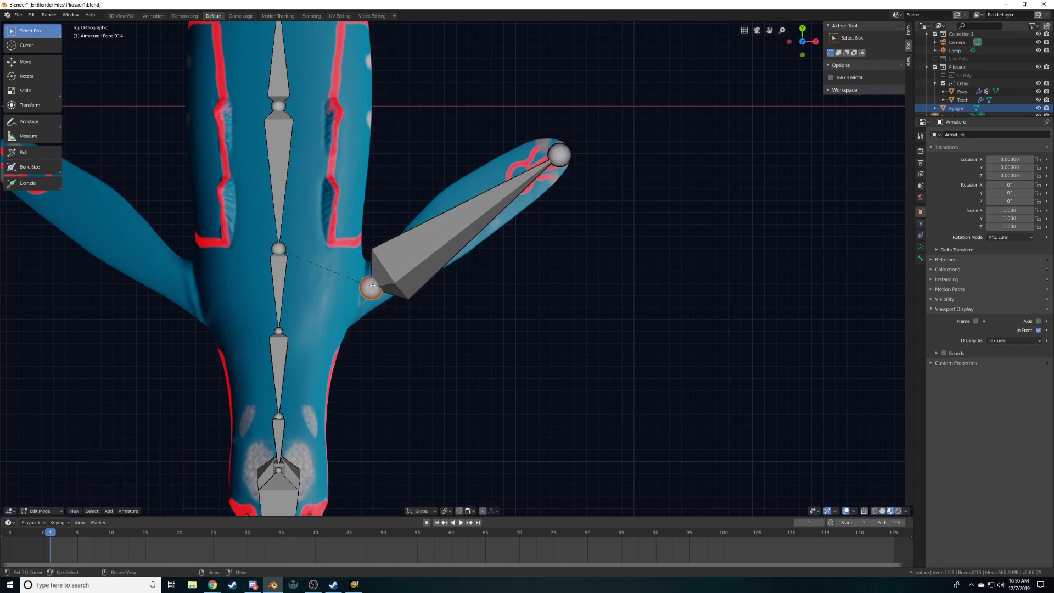
{"action": "left_click", "coordinate": [920, 247]}
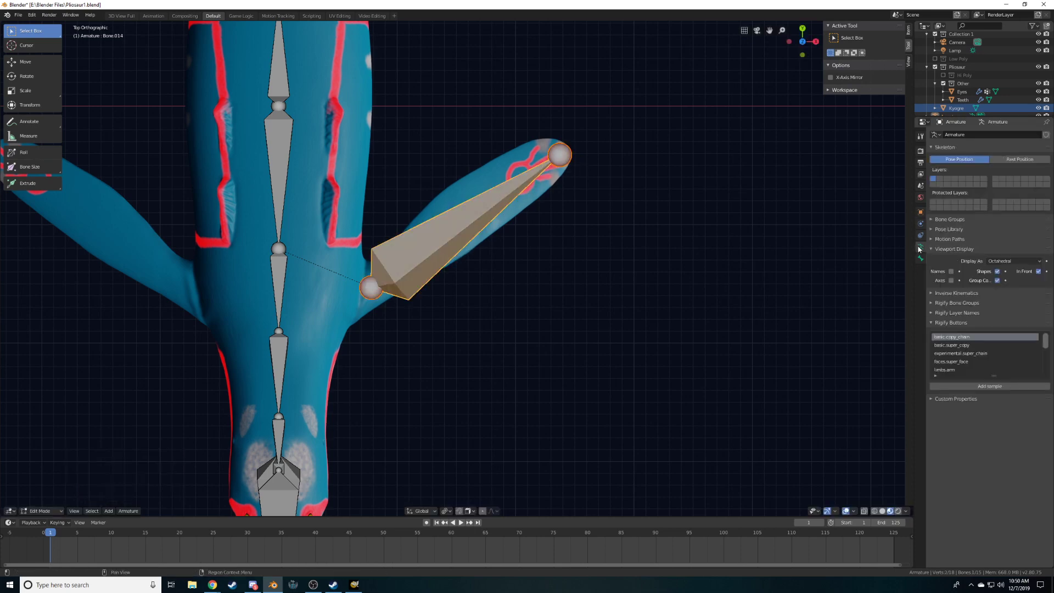
{"action": "left_click", "coordinate": [920, 258]}
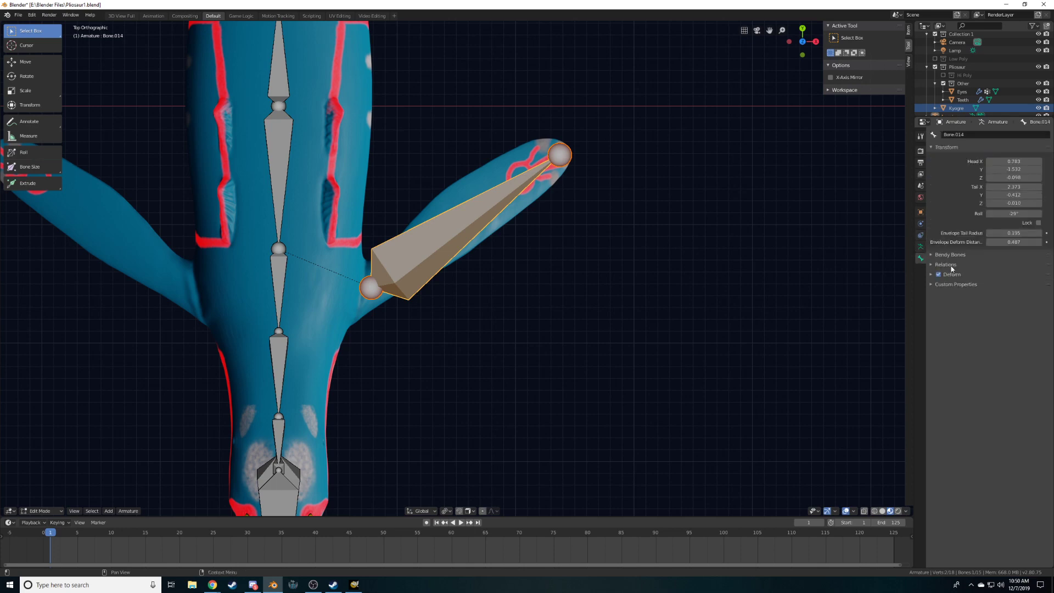
{"action": "left_click", "coordinate": [920, 247]}
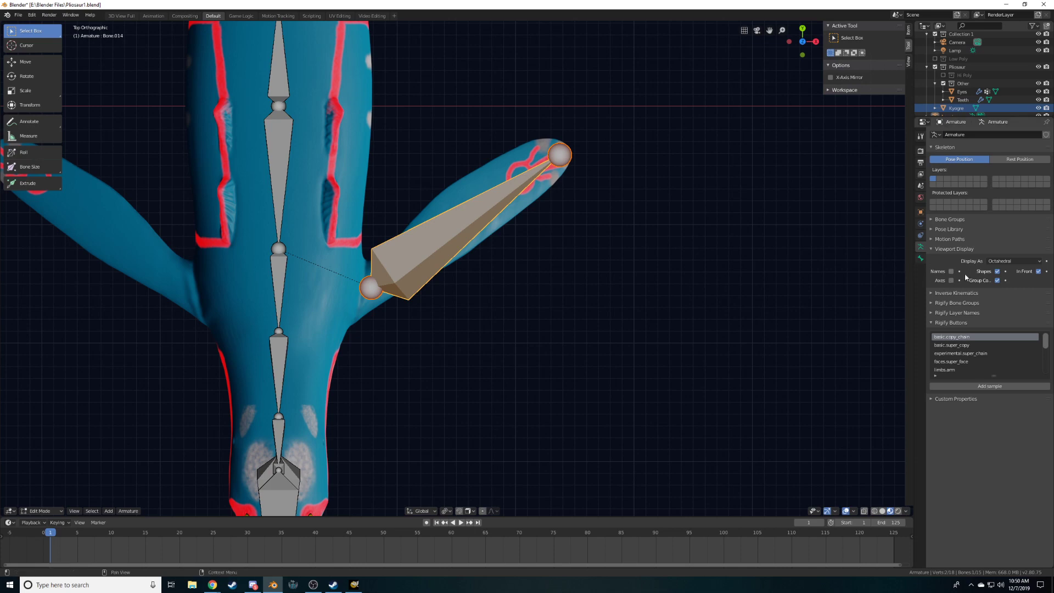
{"action": "left_click", "coordinate": [1013, 261]}
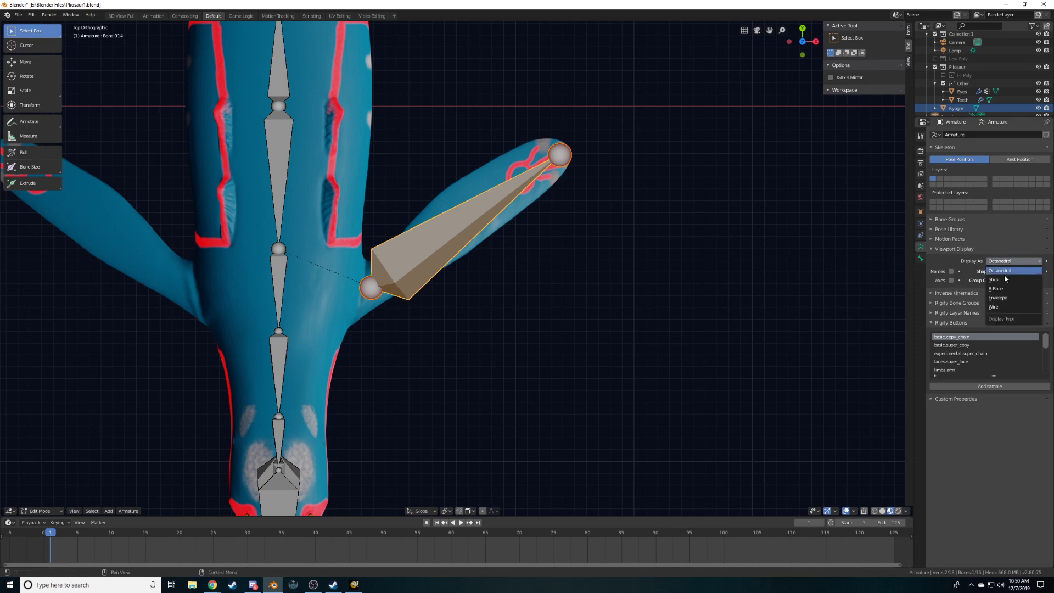
{"action": "left_click", "coordinate": [1005, 278]}
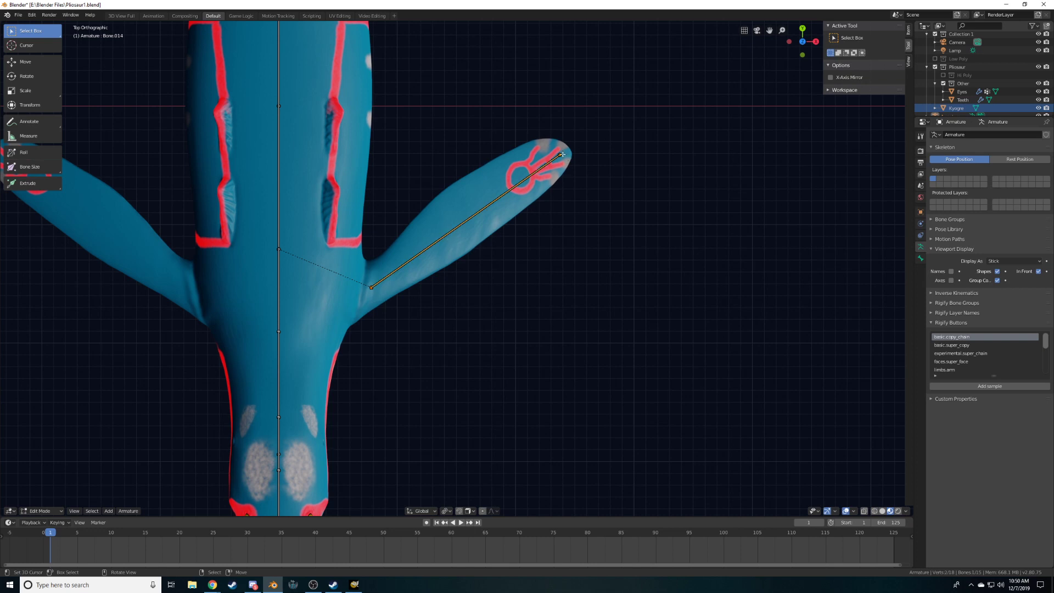
Pull the flipper bone's tip back towards the body and shift its base inward, leaving a short shoulder bone at the flipper's base
{"action": "key", "text": "g"}
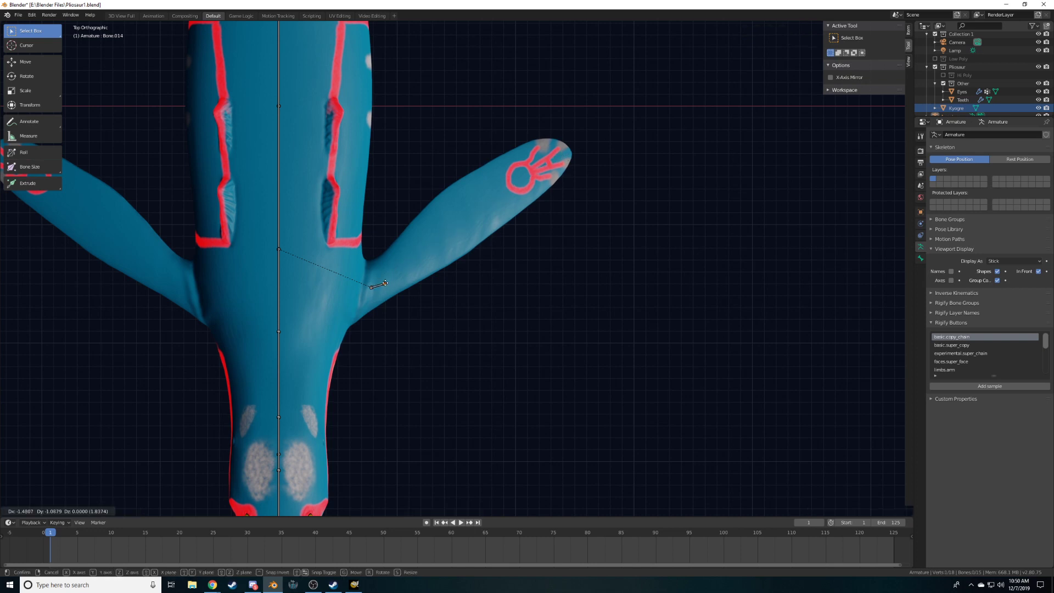
{"action": "left_click", "coordinate": [385, 282]}
{"action": "key", "text": "g"}
{"action": "left_click", "coordinate": [364, 291]}
{"action": "key", "text": "g"}
{"action": "left_click", "coordinate": [365, 293]}
{"action": "right_click", "coordinate": [371, 289]}
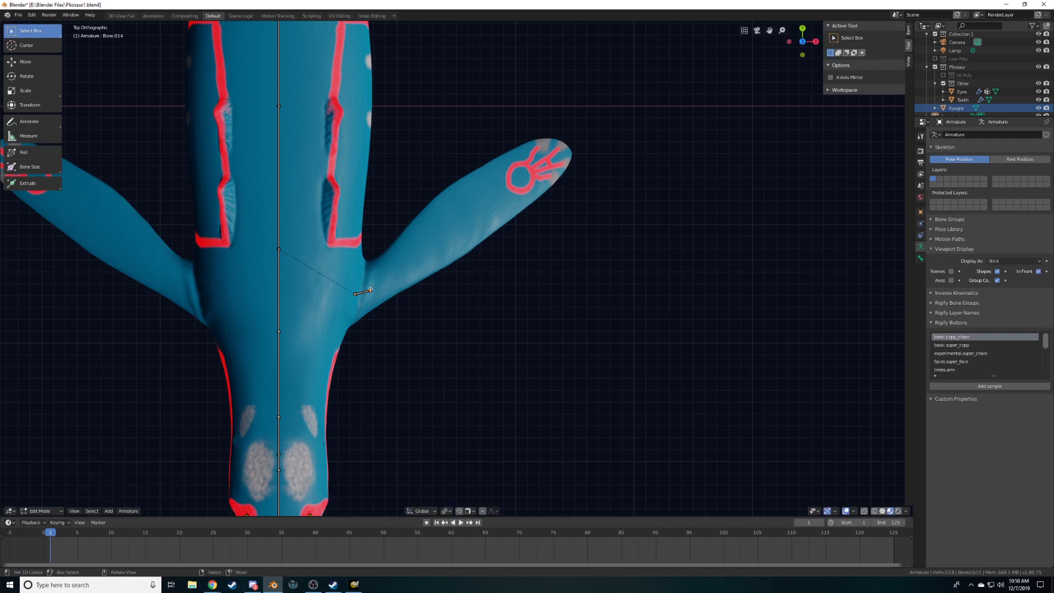
Extrude a bone from the shoulder bone's tip to the front flipper's end, about 1.64 in X and 1.19 in Y
{"action": "key", "text": "e"}
{"action": "left_click", "coordinate": [439, 271]}
{"action": "middle_click_drag", "start_coordinate": [441, 272], "coordinate": [375, 226]}
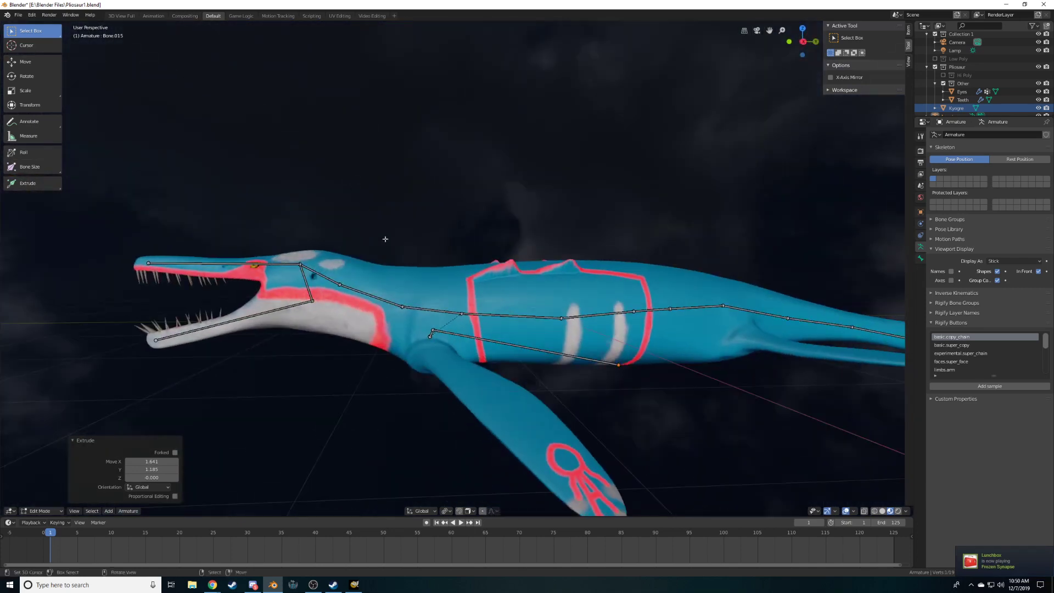
In the front view, lower the shoulder joint about 0.23 and the flipper bone's tip about 1.06 so both follow the drooping flipper
{"action": "key", "text": "KP_1"}
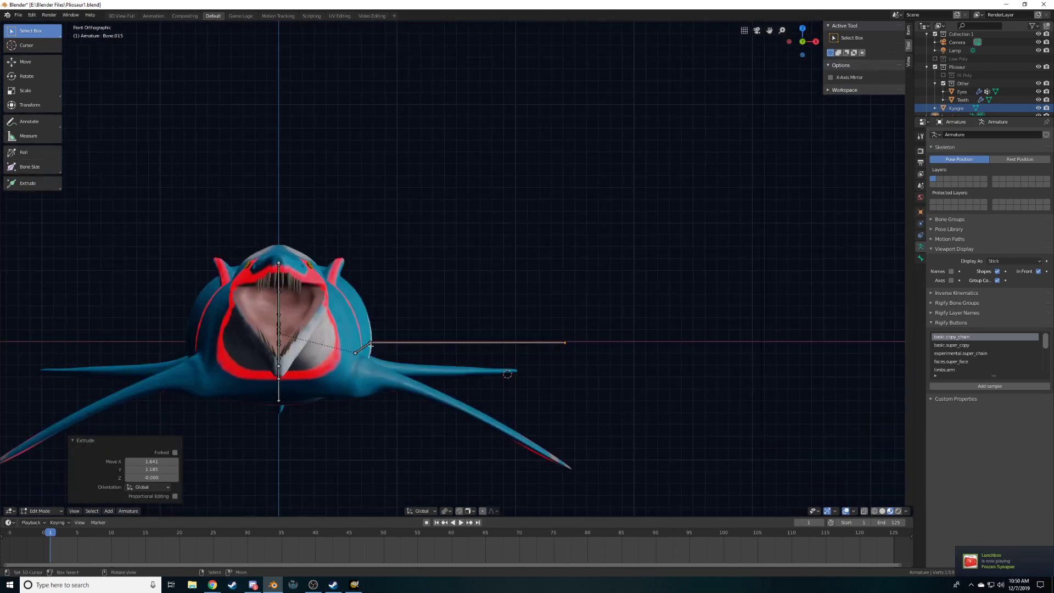
{"action": "left_click", "coordinate": [370, 343]}
{"action": "key", "text": "g"}
{"action": "left_click", "coordinate": [368, 369]}
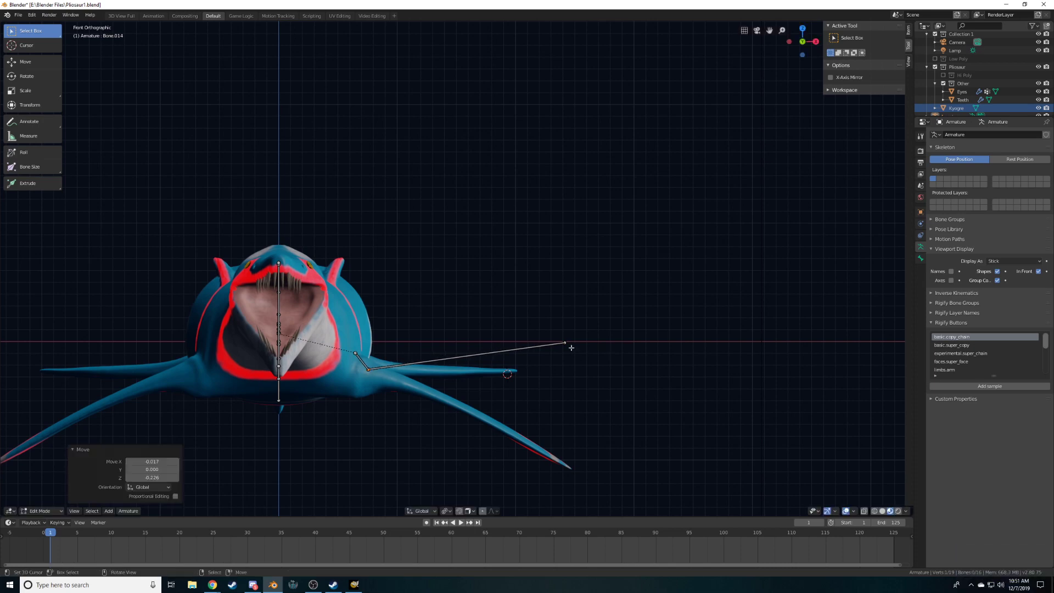
{"action": "left_click", "coordinate": [567, 344]}
{"action": "key", "text": "g"}
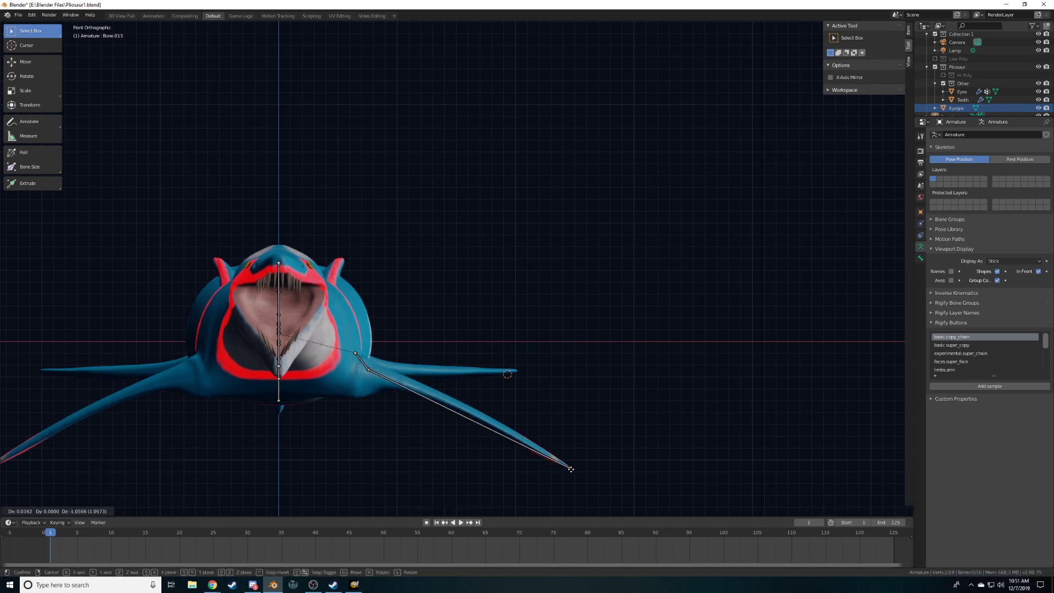
{"action": "left_click", "coordinate": [570, 469]}
Parent the front flipper's shoulder bone to the first neck bone with Keep Offset
{"action": "mouse_move", "coordinate": [624, 369]}
{"action": "middle_mouse_down"}
{"action": "mouse_move", "coordinate": [647, 388]}
{"action": "mouse_move", "coordinate": [616, 370]}
{"action": "middle_mouse_up"}
{"action": "scroll", "coordinate": [600, 323], "scroll_direction": "up", "scroll_amount": 3}
{"action": "middle_click_drag", "start_coordinate": [600, 323], "coordinate": [524, 391]}
{"action": "left_click", "coordinate": [416, 280]}
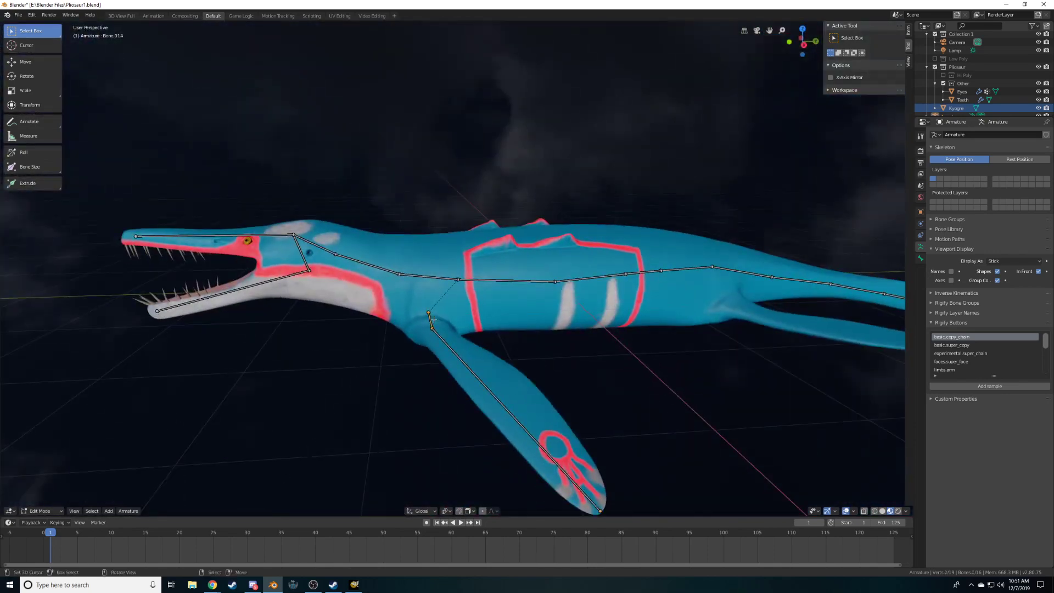
{"action": "key", "text": "ctrl+p"}
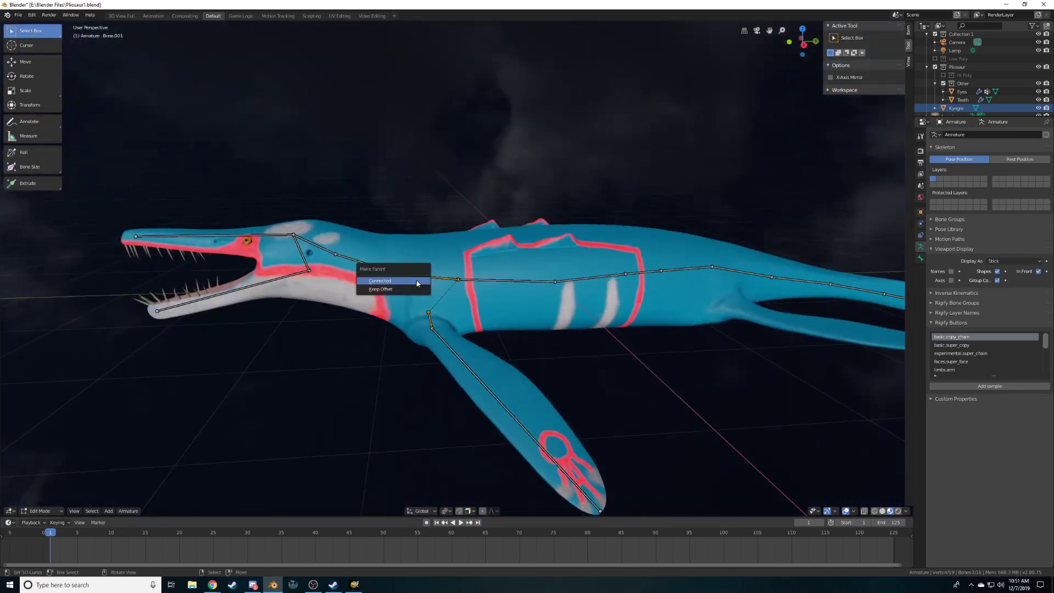
{"action": "left_click", "coordinate": [406, 286]}
In the top view, duplicate the two front flipper bones and place the copies at the rear flipper
{"action": "middle_click_drag", "start_coordinate": [545, 363], "coordinate": [653, 247]}
{"action": "key", "text": "KP_7"}
{"action": "left_click", "coordinate": [372, 447]}
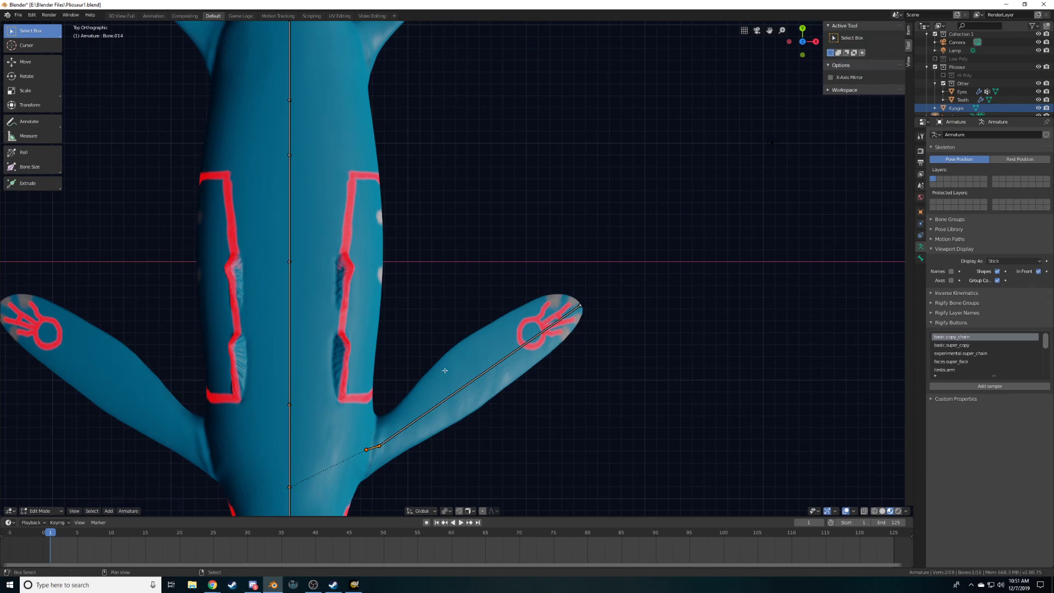
{"action": "scroll", "coordinate": [469, 385], "scroll_direction": "down", "scroll_amount": 3}
{"action": "key", "text": "shift+d"}
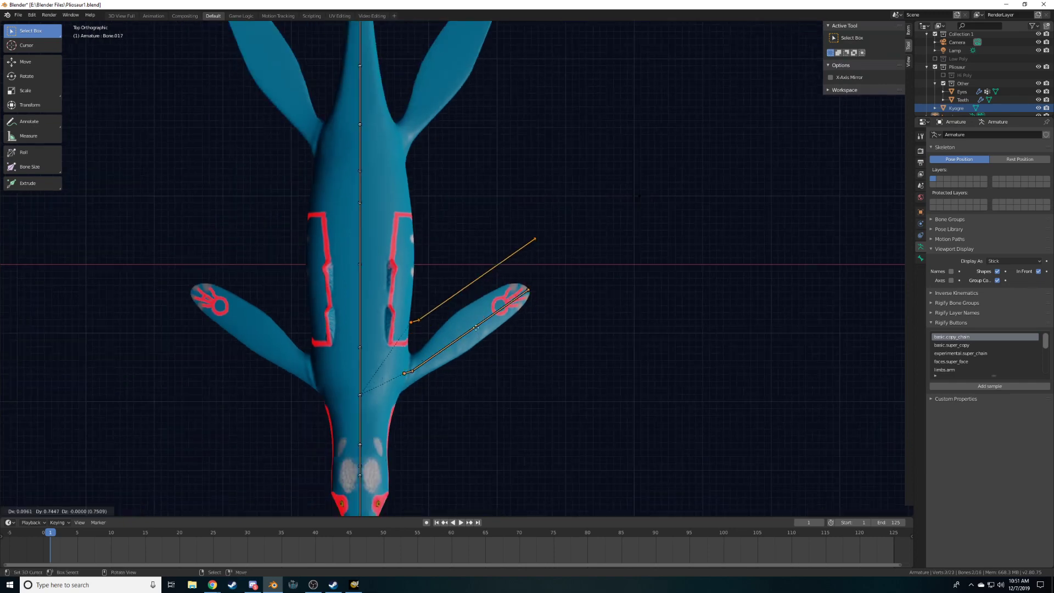
{"action": "left_click", "coordinate": [465, 139]}
Move the duplicated flipper bone's tip about -0.41 in X and 0.76 in Y onto the rear flipper's end
{"action": "middle_click_drag", "start_coordinate": [468, 134], "coordinate": [490, 359], "text": "shift"}
{"action": "right_click", "coordinate": [547, 266]}
{"action": "key", "text": "g"}
{"action": "left_click", "coordinate": [517, 214]}
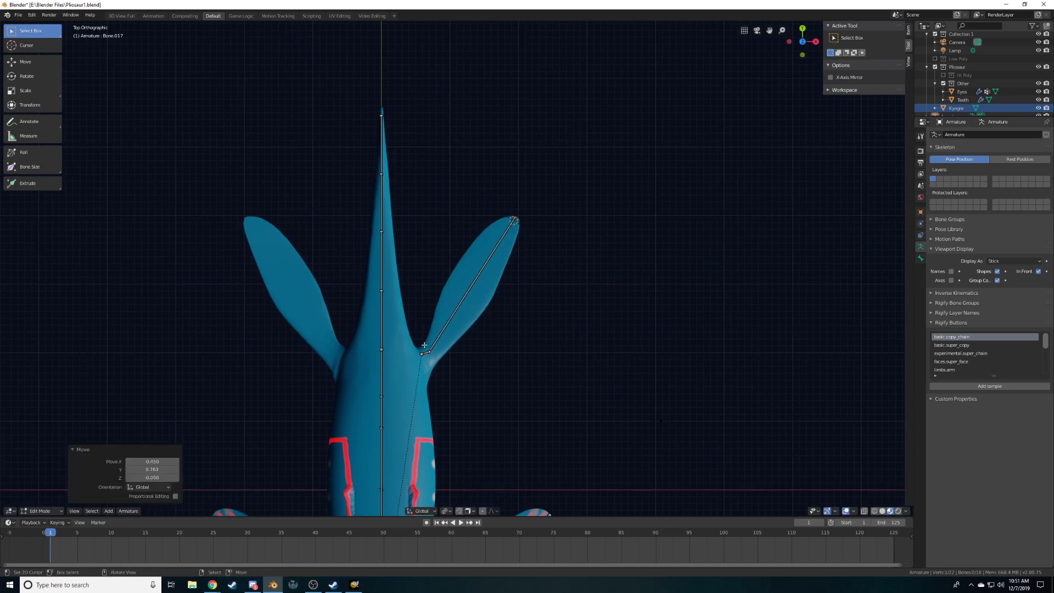
Adjust the inner joint of the rear flipper chain and parent its hip bone to the nearest spine bone with Keep Offset
{"action": "right_click", "coordinate": [422, 353]}
{"action": "key", "text": "g"}
{"action": "left_click", "coordinate": [434, 349]}
{"action": "right_click", "coordinate": [382, 366], "text": "shift"}
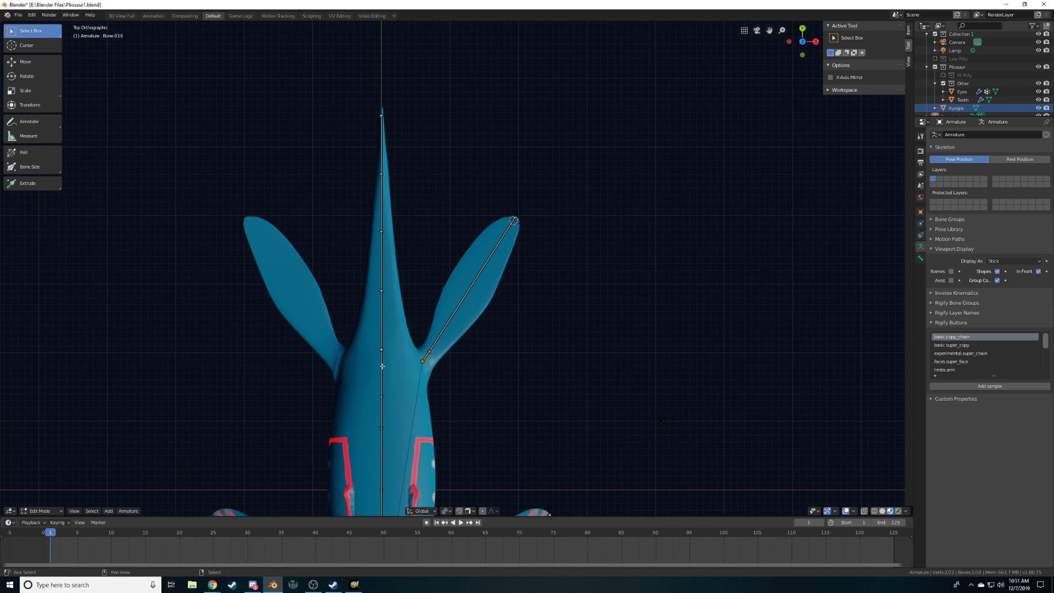
{"action": "key", "text": "ctrl+p"}
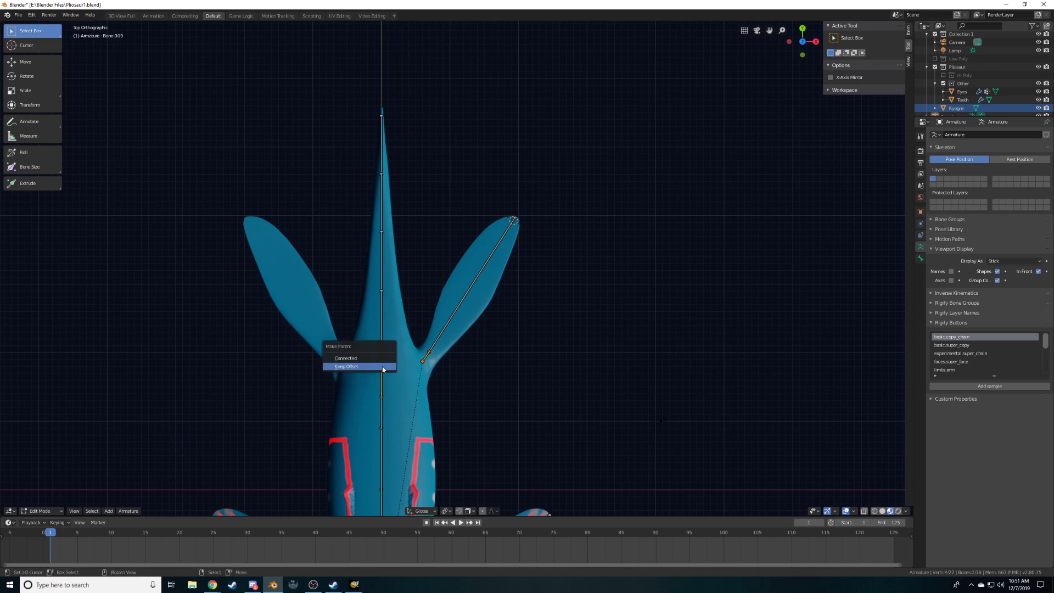
{"action": "left_click", "coordinate": [378, 366]}
Raise the rear flipper bone's tip onto the flipper's end and adjust the joint at the flipper's base
{"action": "middle_click_drag", "start_coordinate": [529, 384], "coordinate": [476, 286]}
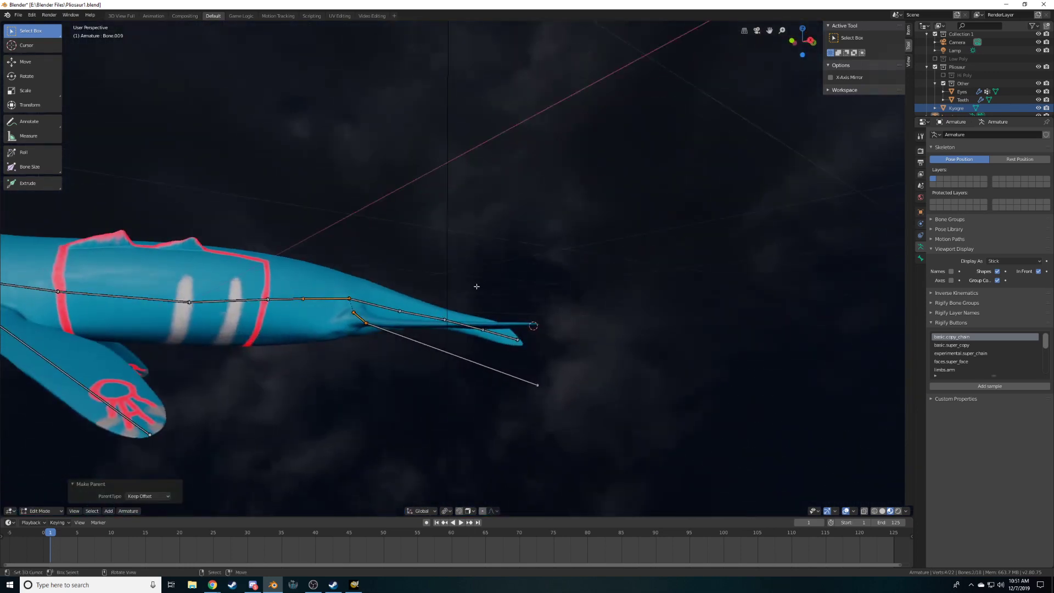
{"action": "right_click", "coordinate": [542, 389]}
{"action": "key", "text": "g"}
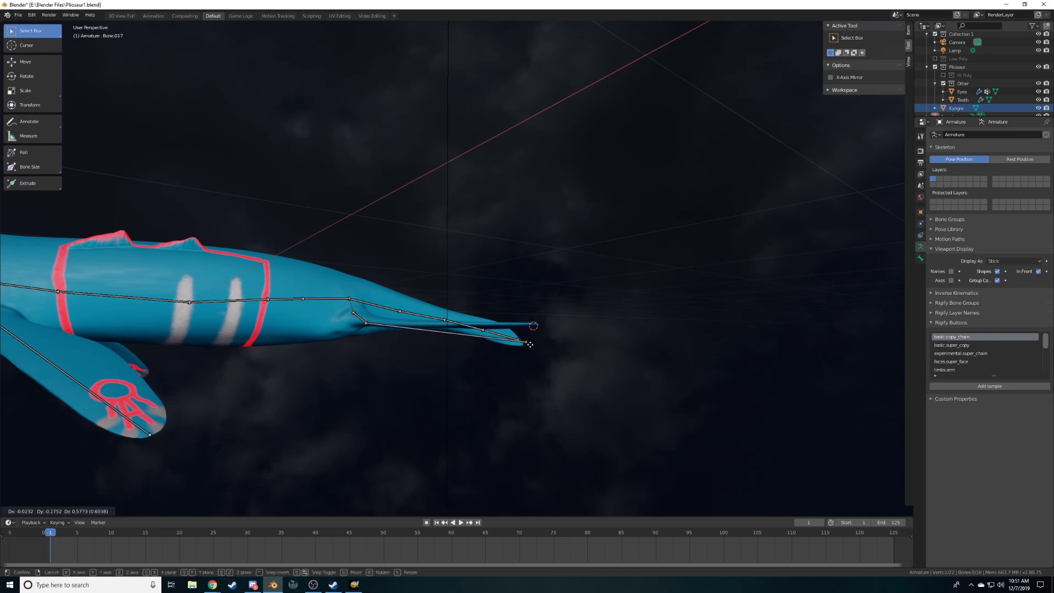
{"action": "left_click", "coordinate": [542, 328]}
{"action": "middle_click_drag", "start_coordinate": [542, 329], "coordinate": [572, 327]}
{"action": "right_click", "coordinate": [378, 322]}
{"action": "key", "text": "g"}
{"action": "left_click", "coordinate": [382, 323]}
From another angle, reposition the selected rear flipper joint so the bone runs through the middle of the flipper
{"action": "scroll", "coordinate": [382, 322], "scroll_direction": "down", "scroll_amount": 5}
{"action": "mouse_move", "coordinate": [383, 322]}
{"action": "middle_mouse_down"}
{"action": "mouse_move", "coordinate": [287, 407]}
{"action": "mouse_move", "coordinate": [443, 297]}
{"action": "mouse_move", "coordinate": [457, 349]}
{"action": "mouse_move", "coordinate": [401, 314]}
{"action": "middle_mouse_up"}
{"action": "right_click", "coordinate": [413, 342]}
{"action": "key", "text": "g"}
{"action": "left_click", "coordinate": [422, 348]}
Select the front and rear flipper bones, snap the 3D cursor to the world origin and make it the pivot point
{"action": "scroll", "coordinate": [379, 362], "scroll_direction": "down", "scroll_amount": 3}
{"action": "key", "text": "c"}
{"action": "left_click_drag", "start_coordinate": [438, 254], "coordinate": [455, 341]}
{"action": "left_click_drag", "start_coordinate": [346, 181], "coordinate": [351, 251]}
{"action": "key", "text": "Escape"}
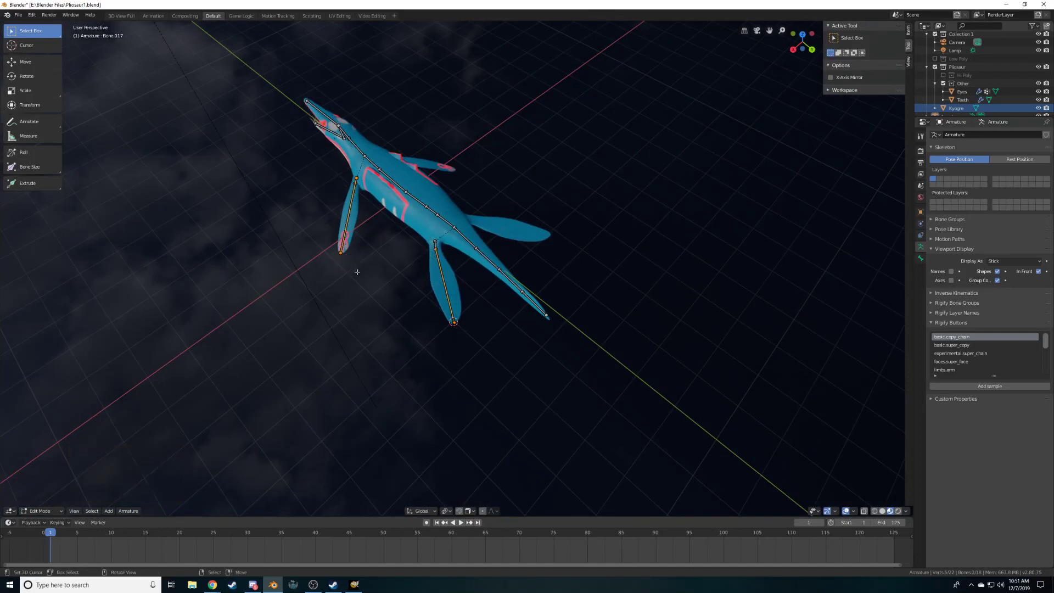
{"action": "key", "text": "shift+s"}
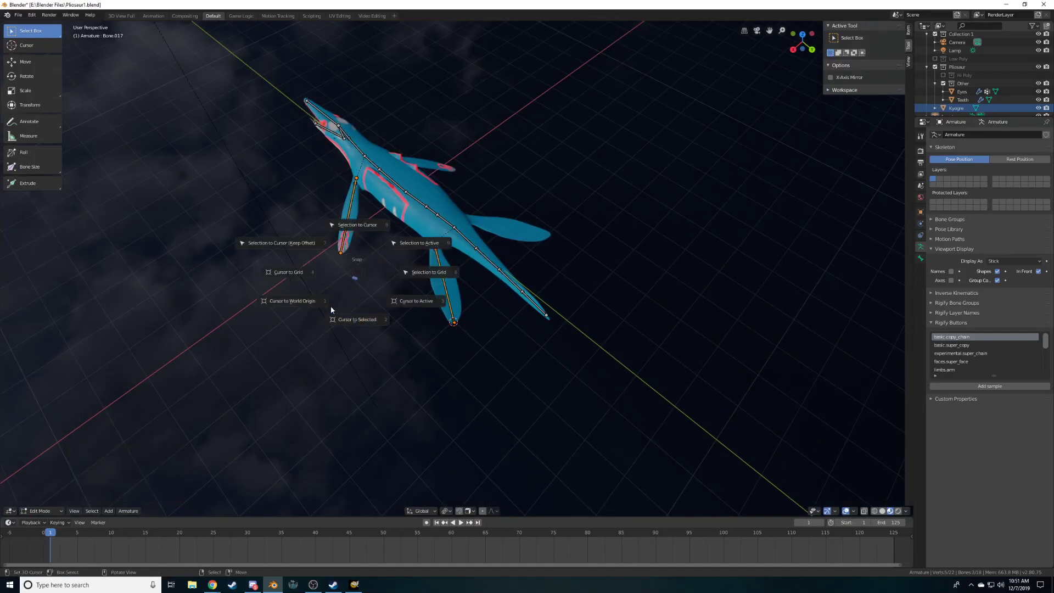
{"action": "left_click", "coordinate": [301, 301]}
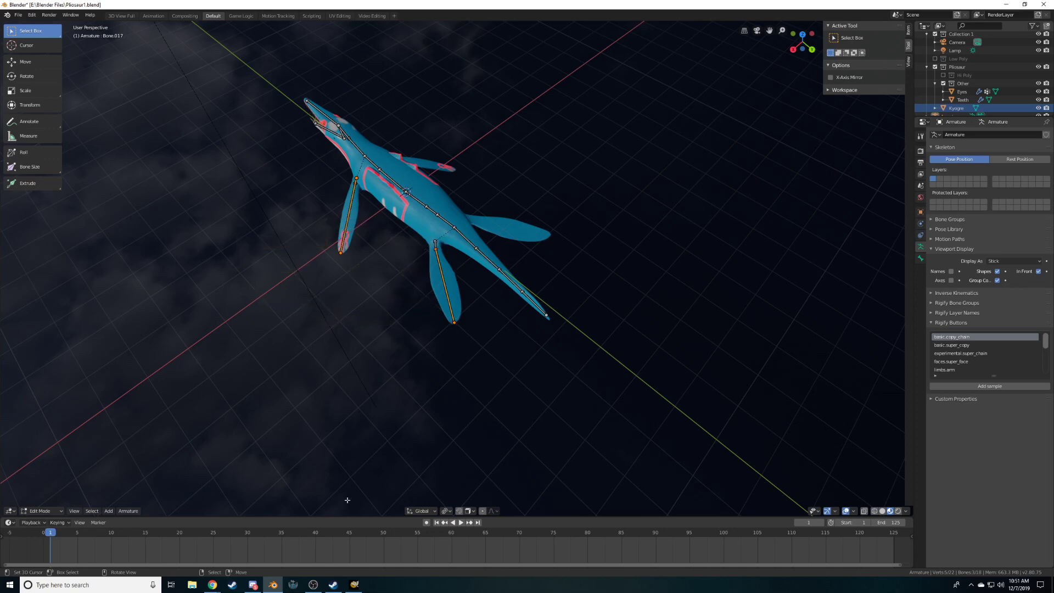
{"action": "left_click", "coordinate": [446, 511]}
{"action": "left_click", "coordinate": [431, 470]}
Duplicate the flipper bones in place, mirror the copies with an X scale of -1, and return to Object Mode
{"action": "left_click", "coordinate": [436, 251], "text": "shift"}
{"action": "key", "text": "shift+d"}
{"action": "key", "text": "Escape"}
{"action": "type", "text": "s"}
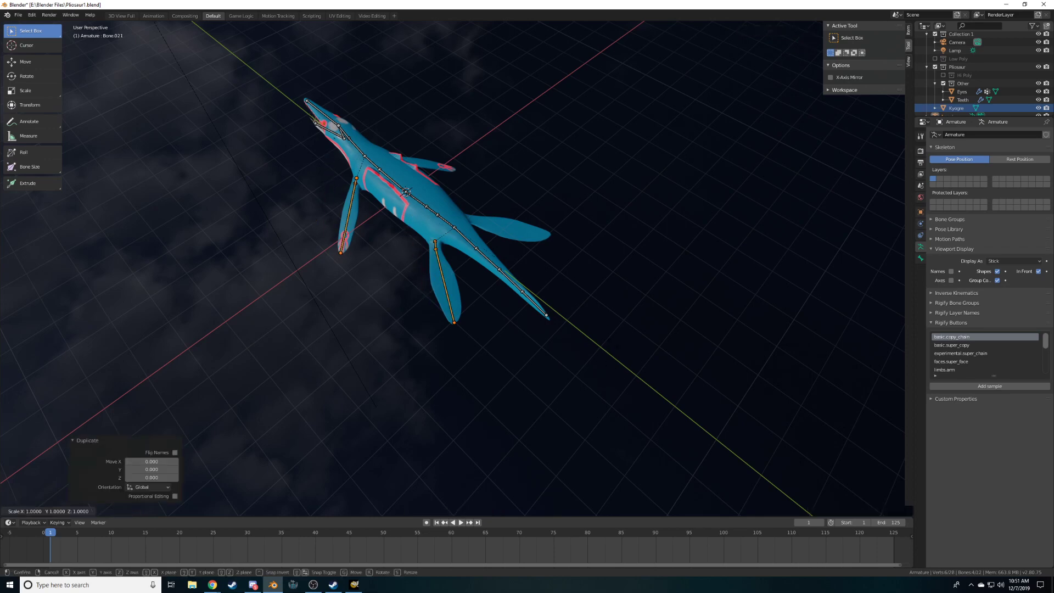
{"action": "type", "text": "x-1"}
{"action": "key", "text": "Return"}
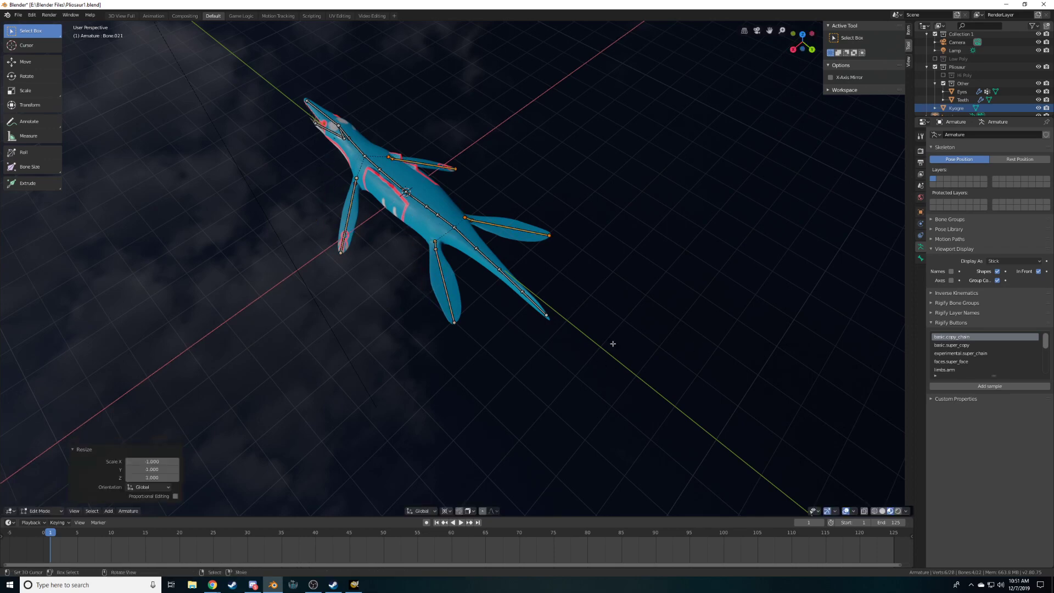
{"action": "middle_click_drag", "start_coordinate": [554, 325], "coordinate": [581, 308]}
{"action": "key", "text": "Tab"}
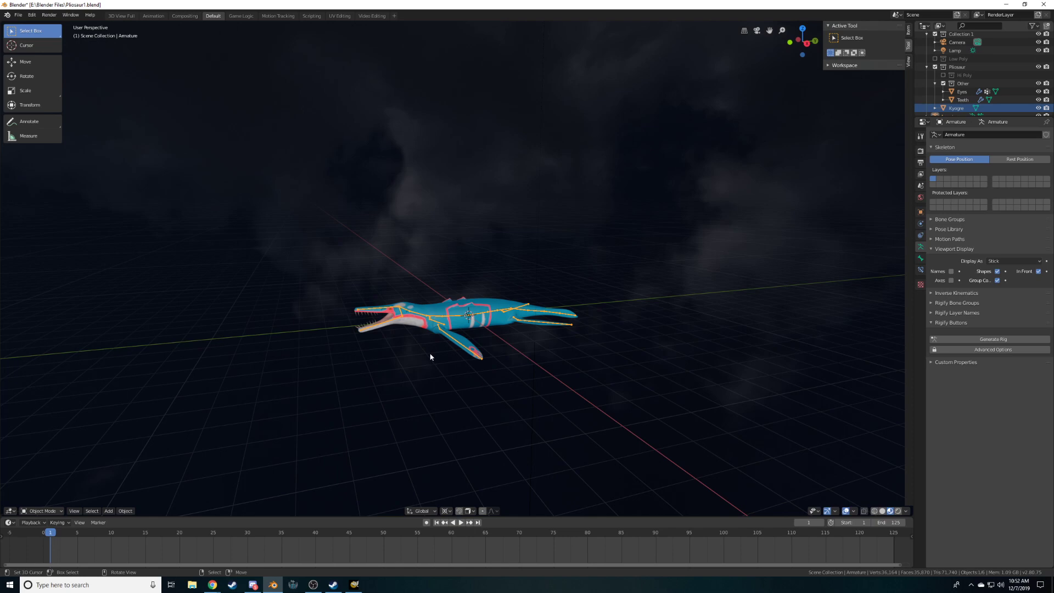
{"action": "middle_click_drag", "start_coordinate": [551, 307], "coordinate": [494, 335]}
{"action": "scroll", "coordinate": [483, 338], "scroll_direction": "up", "scroll_amount": 2}
{"action": "left_click", "coordinate": [467, 344]}
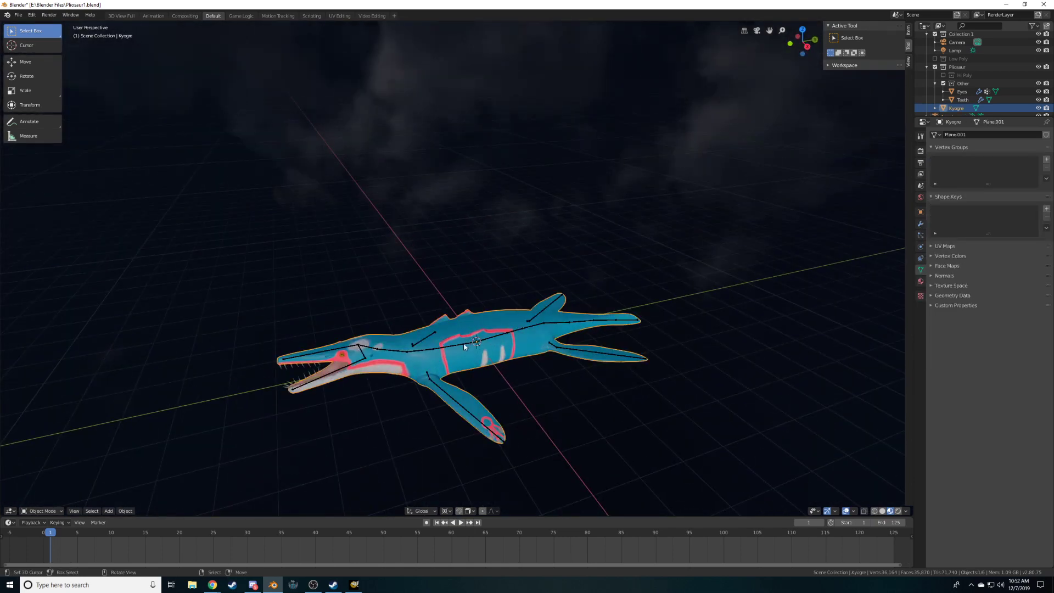
{"action": "left_click", "coordinate": [463, 346], "text": "shift"}
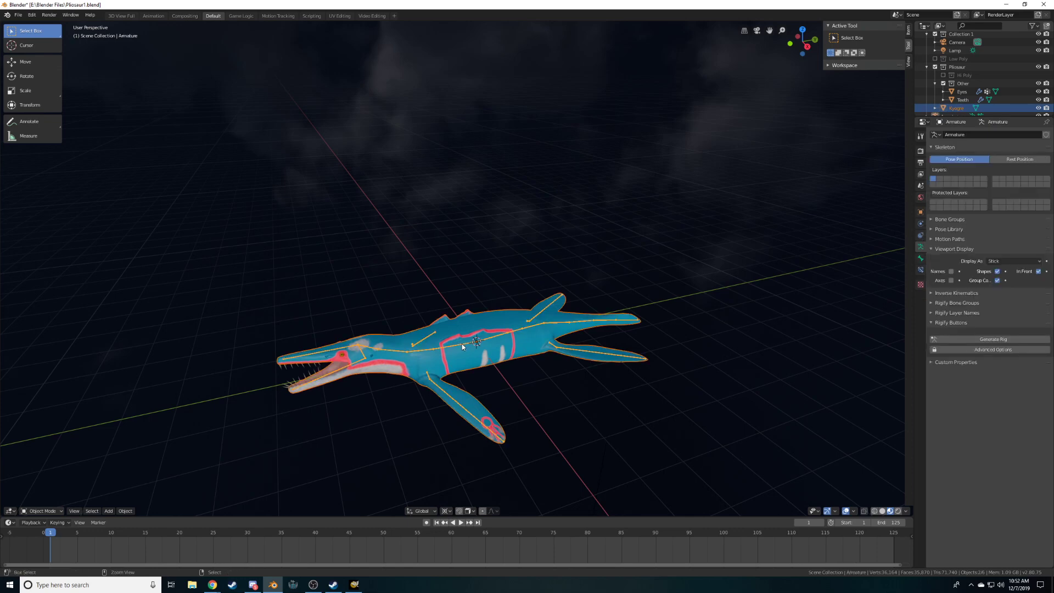
{"action": "key", "text": "ctrl+p"}
Parent the eyes, teeth and body meshes to the armature With Automatic Weights
{"action": "left_click", "coordinate": [341, 358]}
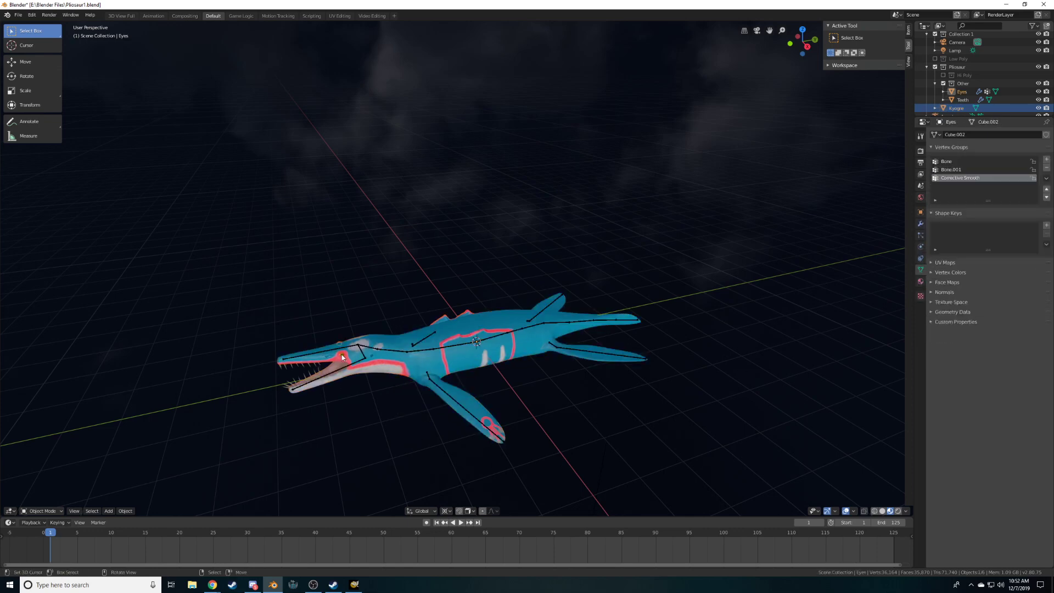
{"action": "left_click", "coordinate": [309, 375], "text": "shift"}
{"action": "left_click", "coordinate": [426, 361], "text": "shift"}
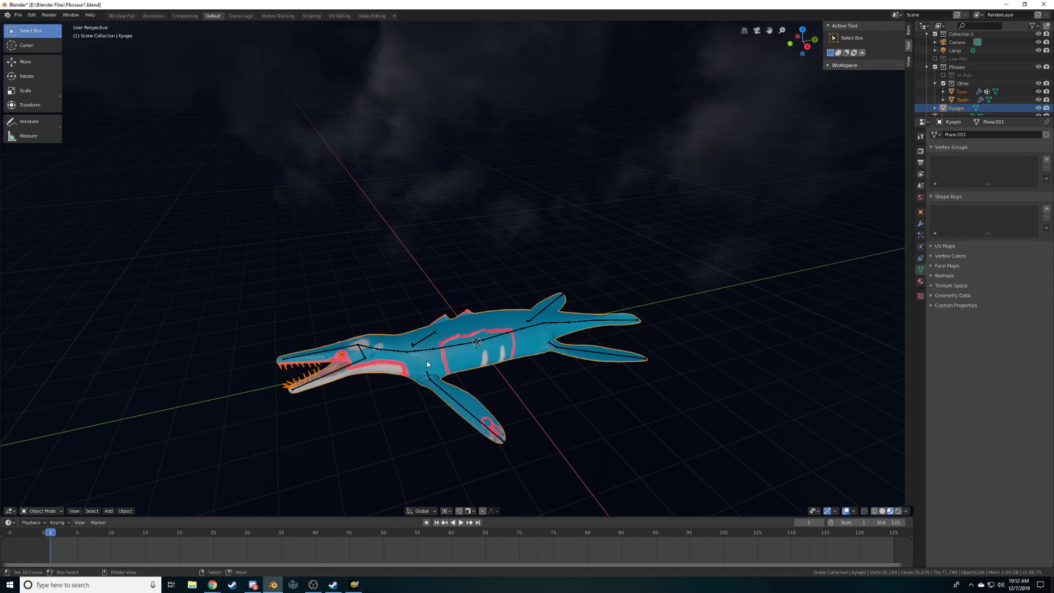
{"action": "key", "text": "ctrl+p"}
{"action": "left_click", "coordinate": [499, 341], "text": "shift"}
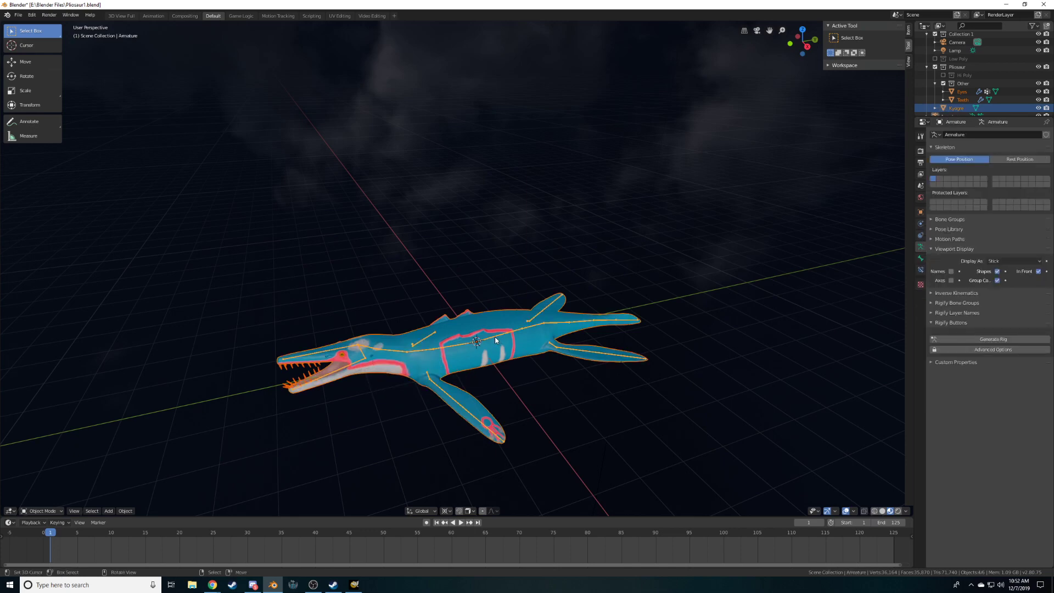
{"action": "key", "text": "ctrl+p"}
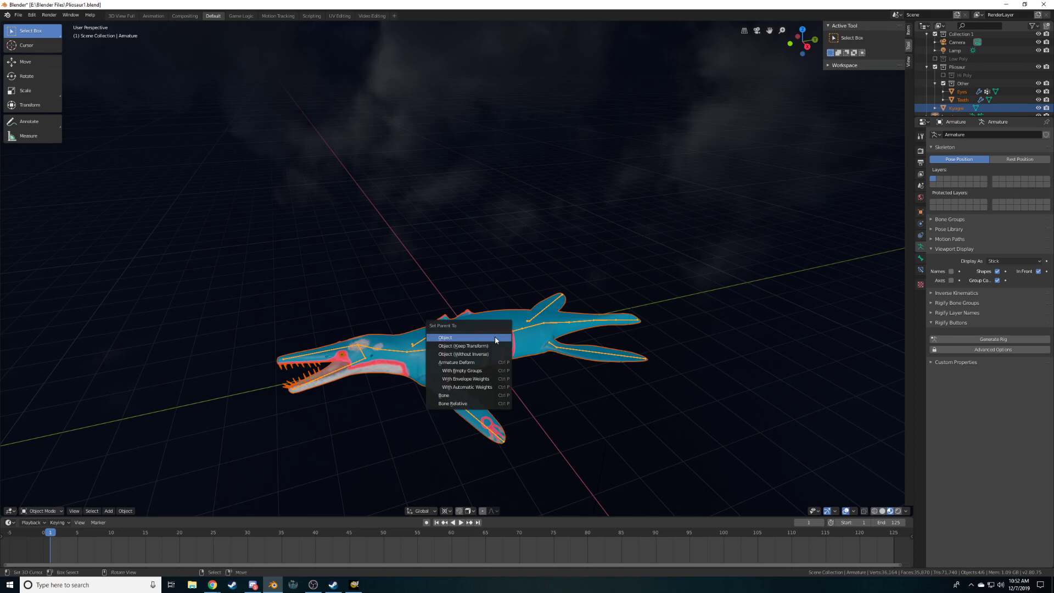
{"action": "left_click", "coordinate": [482, 387]}
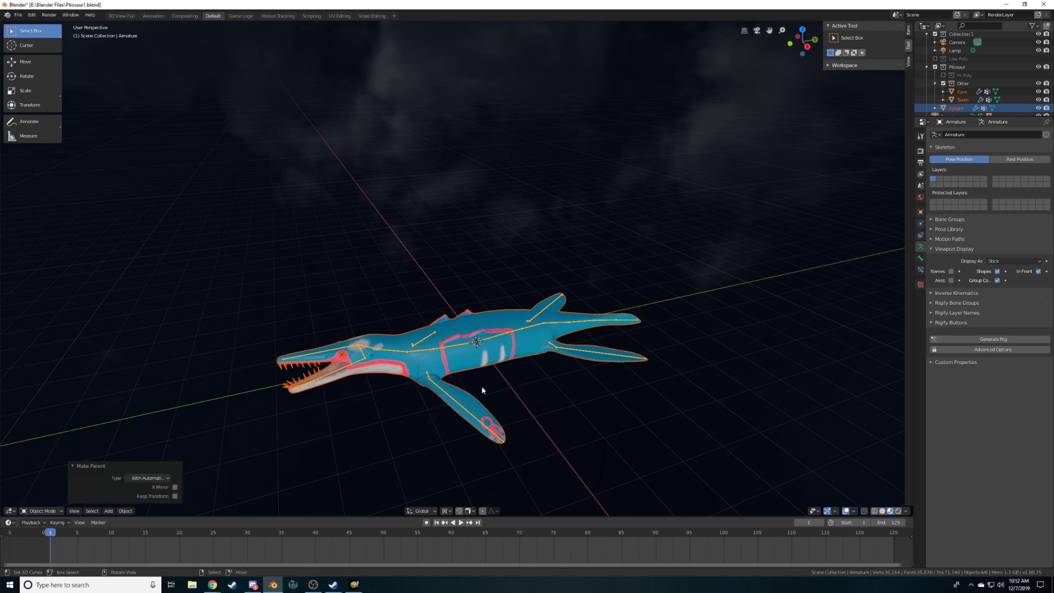
Select only the armature and switch it to Pose Mode
{"action": "left_click", "coordinate": [469, 414]}
{"action": "left_click", "coordinate": [473, 419]}
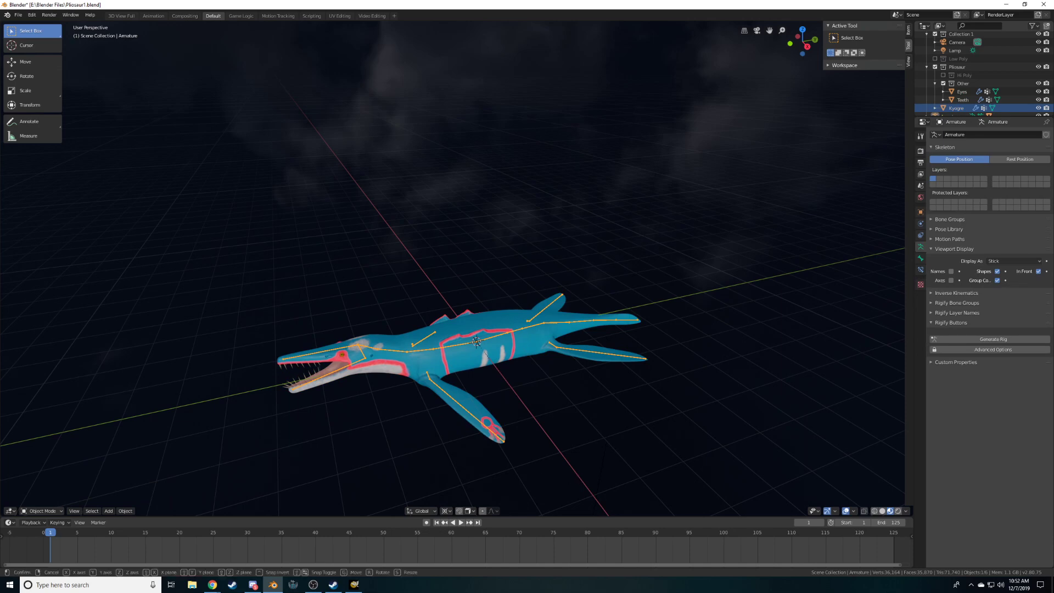
{"action": "left_click", "coordinate": [42, 511]}
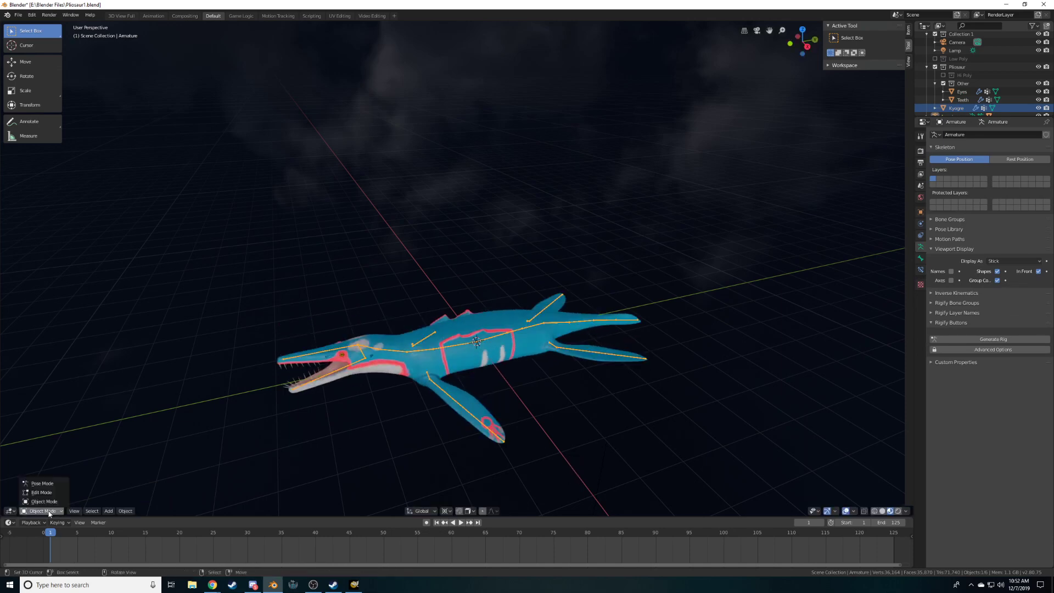
{"action": "left_click", "coordinate": [51, 484]}
Try rotating the near front flipper bone to test how the flipper deforms
{"action": "left_click", "coordinate": [460, 403]}
{"action": "key", "text": "r"}
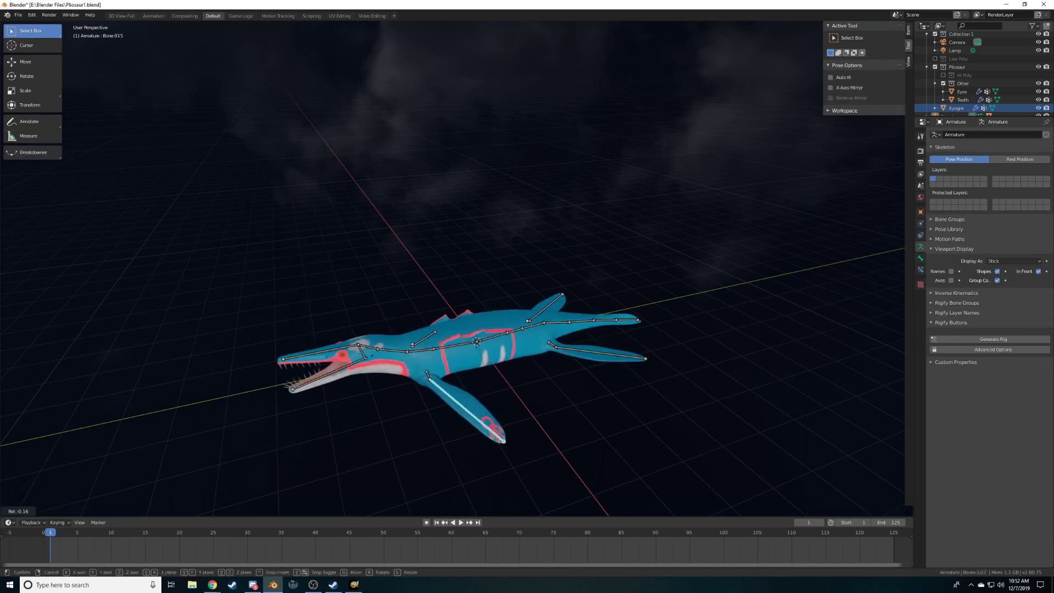
{"action": "key", "text": "Escape"}
{"action": "key", "text": "r"}
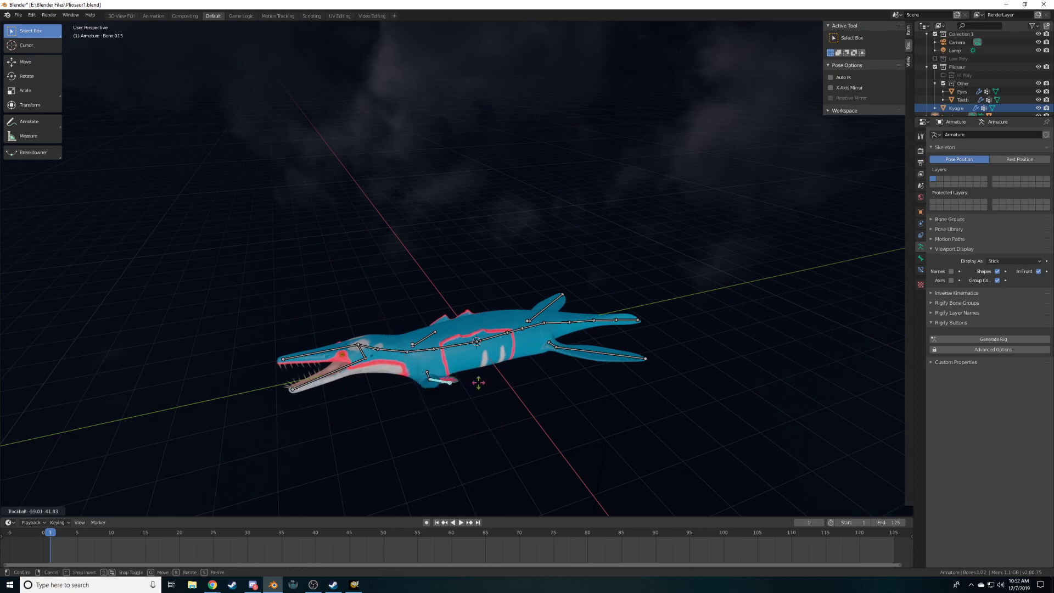
{"action": "left_click", "coordinate": [375, 380]}
Try rotating the lower jaw bone about the 3D cursor, including in the right side view
{"action": "left_click", "coordinate": [347, 366]}
{"action": "middle_click_drag", "start_coordinate": [353, 365], "coordinate": [384, 370]}
{"action": "key", "text": "r"}
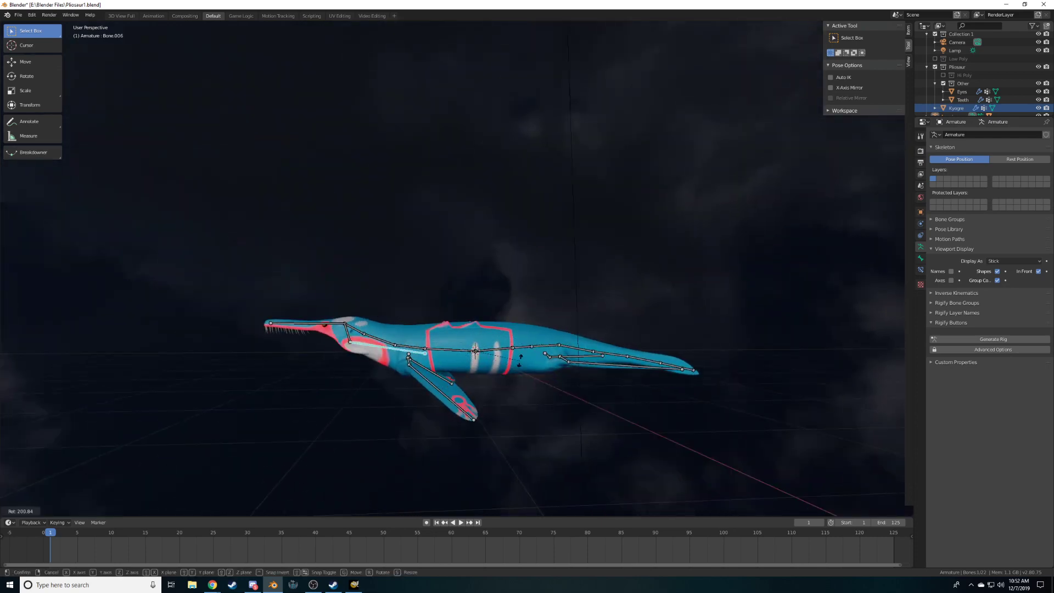
{"action": "left_click", "coordinate": [338, 339]}
{"action": "middle_click_drag", "start_coordinate": [396, 359], "coordinate": [556, 320], "text": "shift"}
{"action": "scroll", "coordinate": [561, 366], "scroll_direction": "up", "scroll_amount": 4}
{"action": "key", "text": "KP_3"}
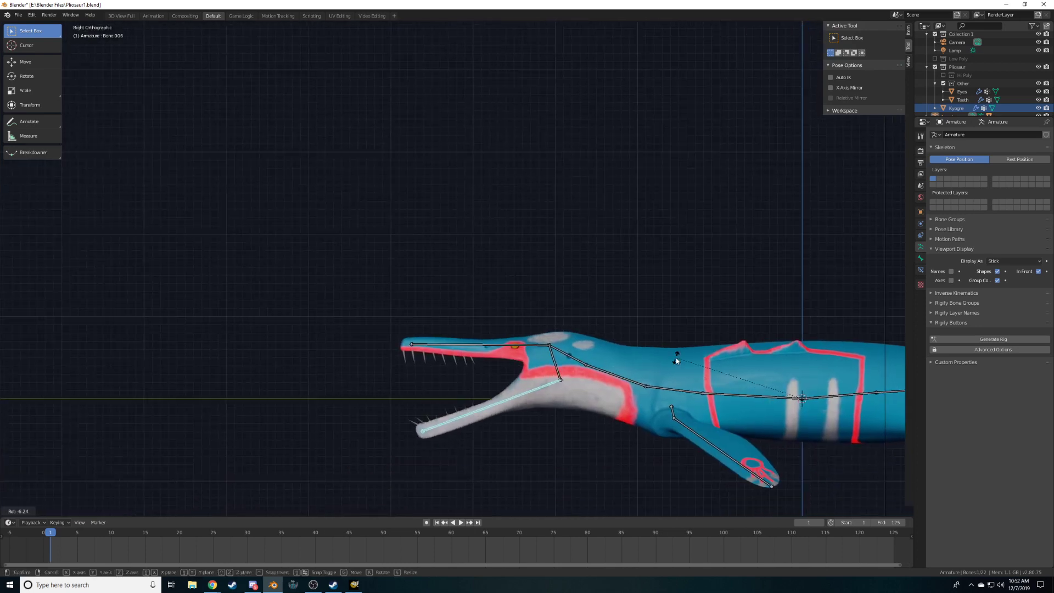
Change the pivot away from the 3D cursor, close the lower jaw by rotating its bone about 20°, and scale it to 1.057
{"action": "left_click", "coordinate": [461, 510]}
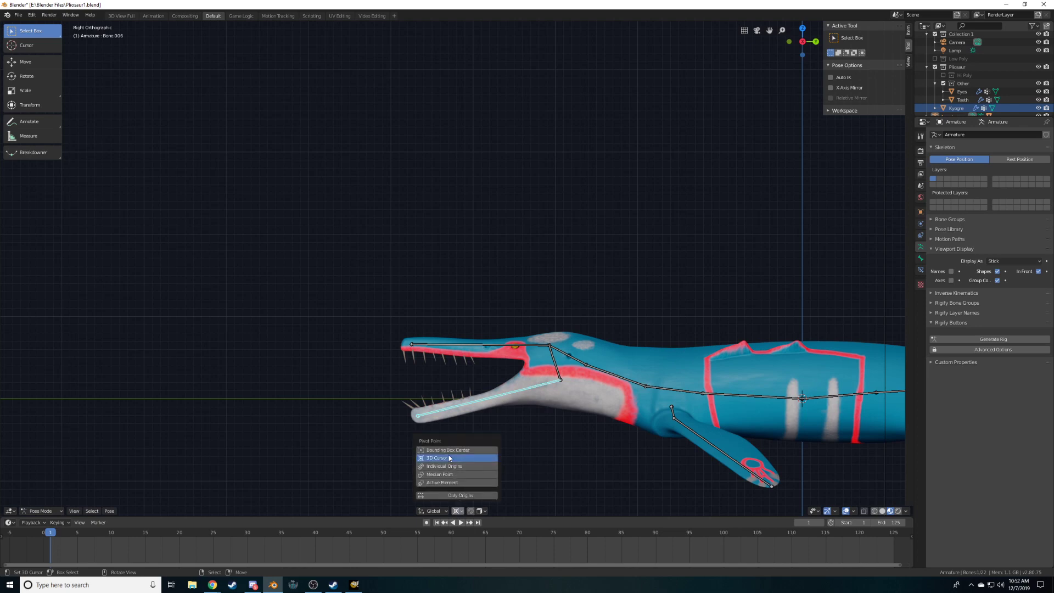
{"action": "left_click", "coordinate": [489, 458]}
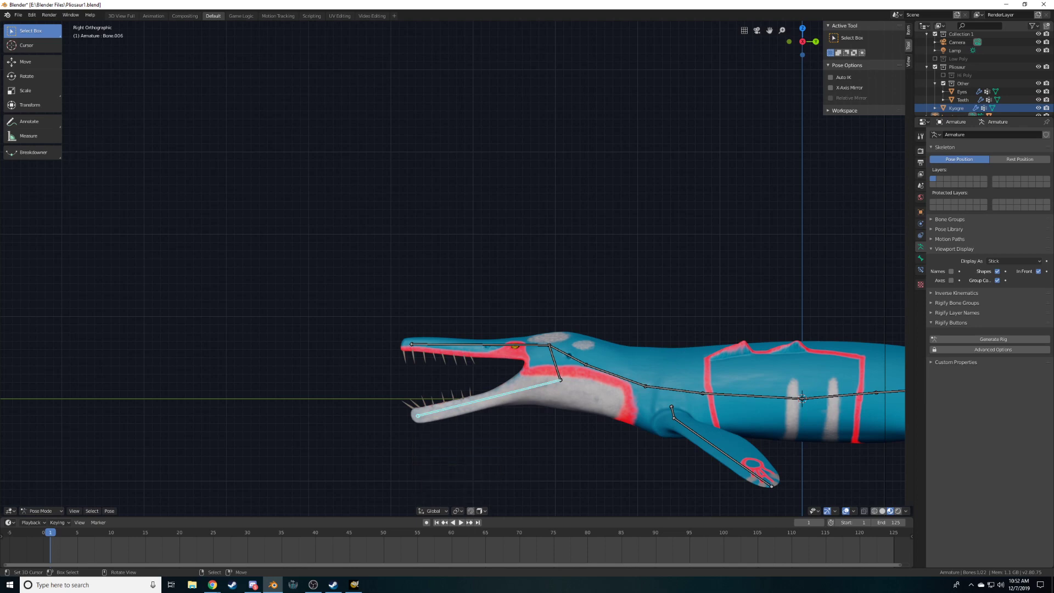
{"action": "key", "text": "r"}
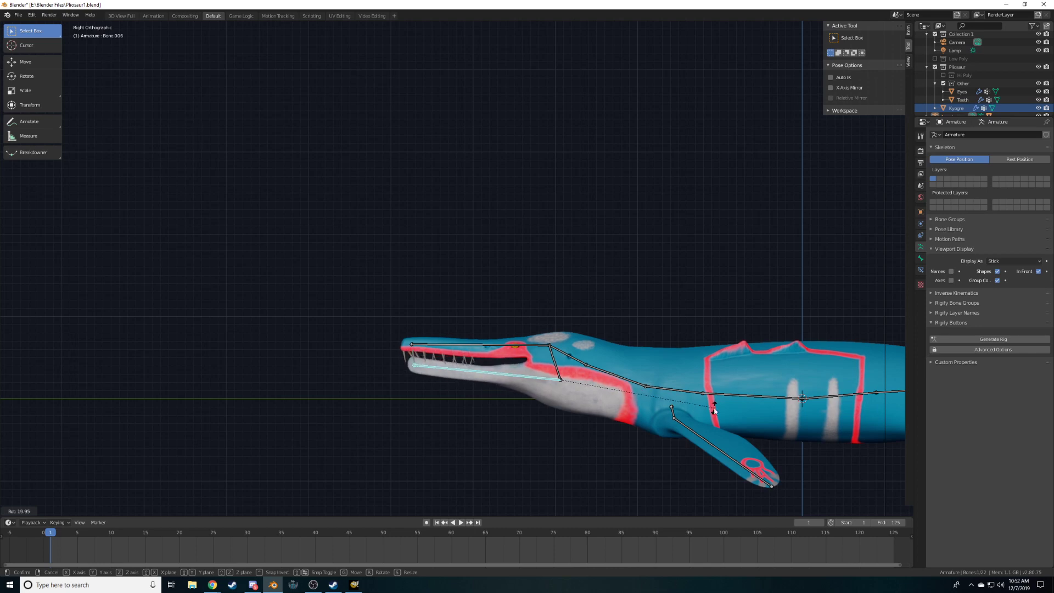
{"action": "left_click", "coordinate": [715, 407]}
{"action": "key", "text": "s"}
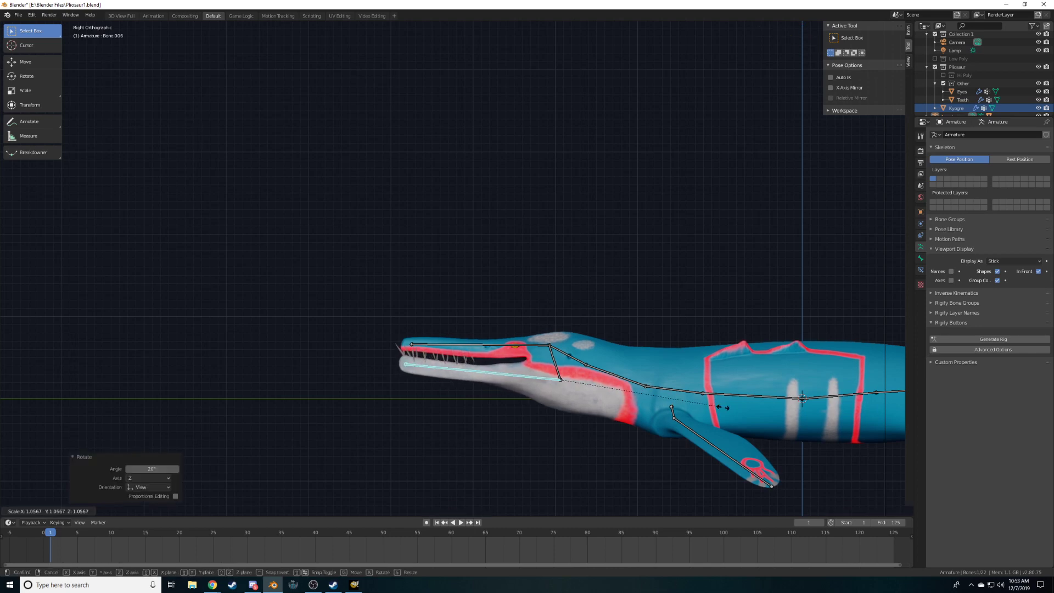
{"action": "left_click", "coordinate": [722, 407]}
Rotate the two neck bones behind the skull so the head tilts downward
{"action": "middle_click_drag", "start_coordinate": [696, 407], "coordinate": [592, 377]}
{"action": "scroll", "coordinate": [592, 377], "scroll_direction": "up", "scroll_amount": 3}
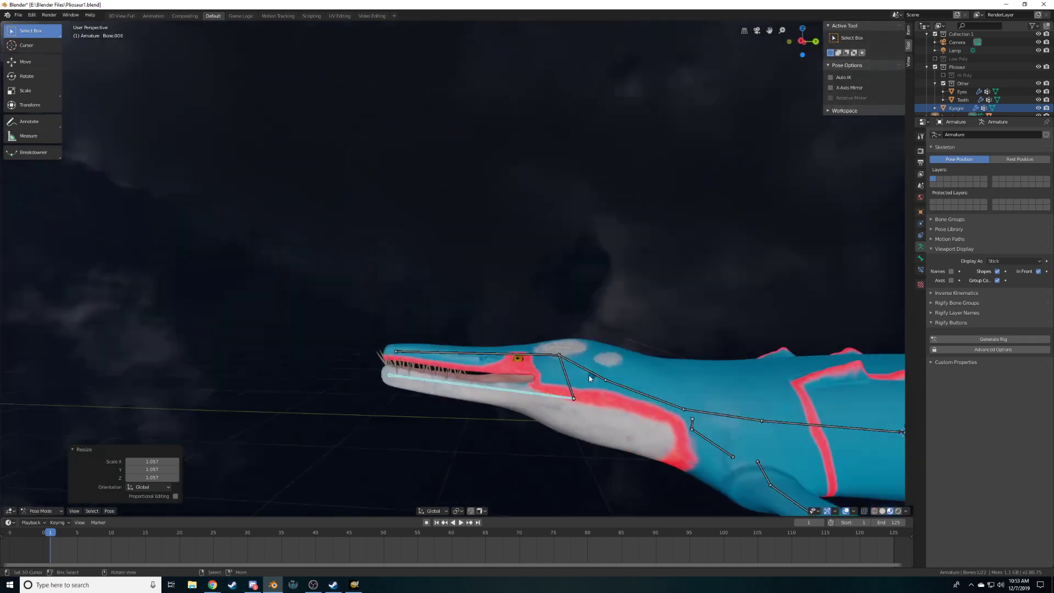
{"action": "left_click", "coordinate": [592, 377]}
{"action": "key", "text": "r"}
{"action": "left_click", "coordinate": [732, 358]}
{"action": "left_click", "coordinate": [664, 400]}
{"action": "key", "text": "r"}
{"action": "left_click", "coordinate": [756, 386]}
In the top view, bend the neck sideways by rotating its rear bone about 11° and the bone ahead about 12°
{"action": "middle_click_drag", "start_coordinate": [743, 404], "coordinate": [694, 365], "text": "shift"}
{"action": "scroll", "coordinate": [595, 303], "scroll_direction": "down", "scroll_amount": 3}
{"action": "middle_click_drag", "start_coordinate": [595, 303], "coordinate": [454, 363]}
{"action": "scroll", "coordinate": [515, 347], "scroll_direction": "up", "scroll_amount": 4}
{"action": "scroll", "coordinate": [515, 347], "scroll_direction": "down", "scroll_amount": 5}
{"action": "key", "text": "KP_7"}
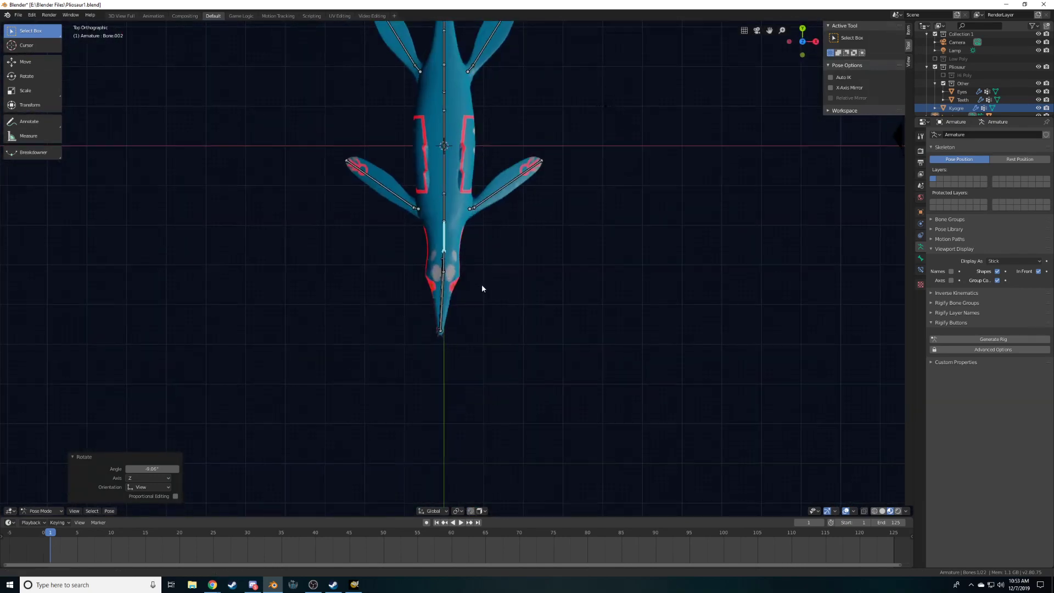
{"action": "middle_click_drag", "start_coordinate": [481, 286], "coordinate": [487, 333], "text": "shift"}
{"action": "key", "text": "r"}
{"action": "left_click", "coordinate": [477, 311]}
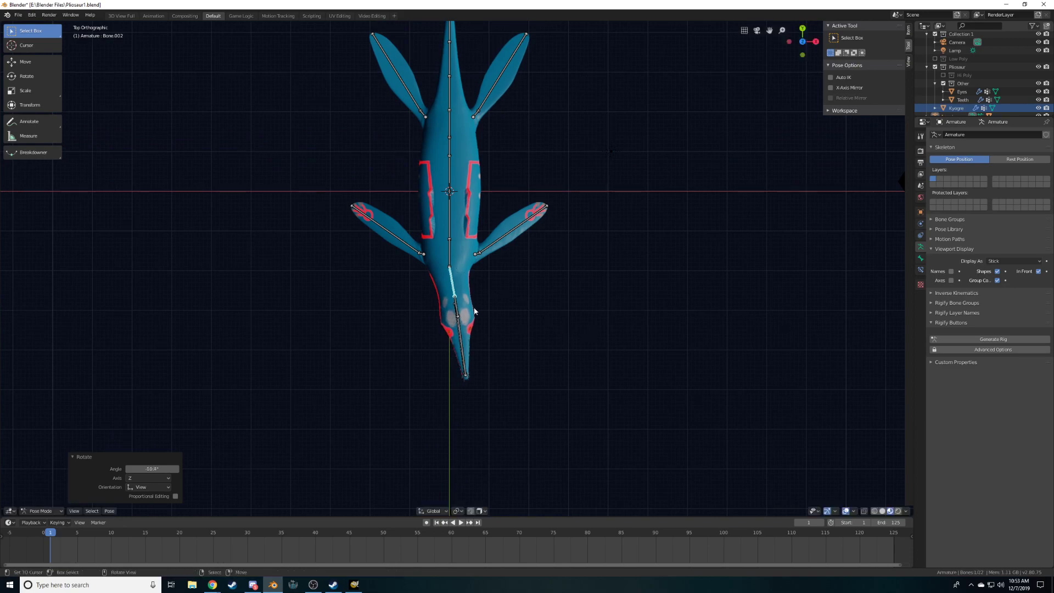
{"action": "right_click", "coordinate": [459, 317]}
{"action": "key", "text": "r"}
{"action": "left_click", "coordinate": [470, 315]}
Rotate the tail bones one after another so the tail curves downward, turning the last bone about 11.3°
{"action": "middle_click_drag", "start_coordinate": [518, 351], "coordinate": [443, 284]}
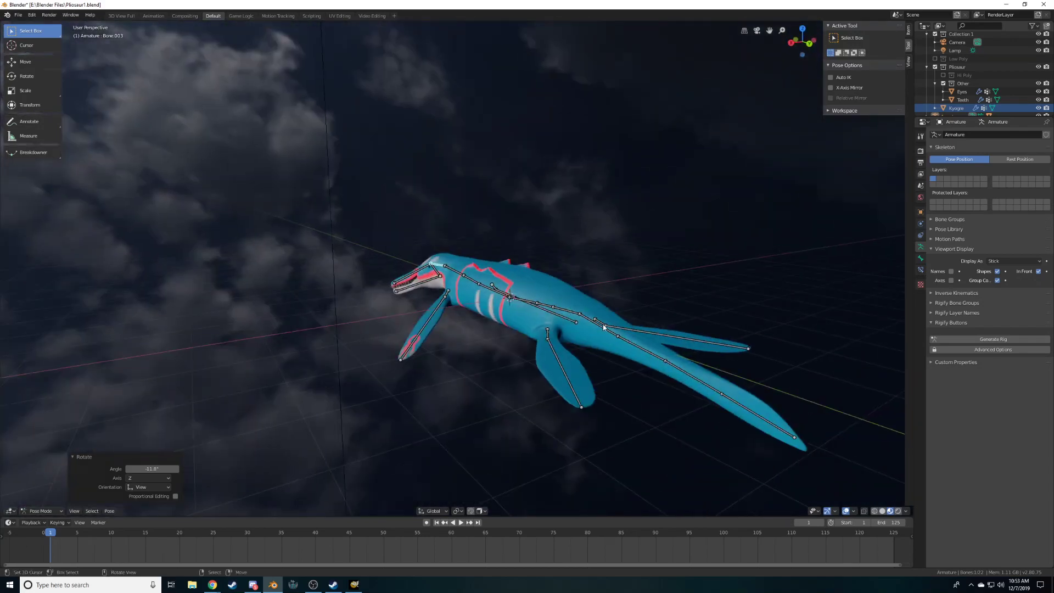
{"action": "left_click", "coordinate": [625, 330]}
{"action": "middle_click_drag", "start_coordinate": [625, 331], "coordinate": [778, 301]}
{"action": "key", "text": "r"}
{"action": "left_click", "coordinate": [780, 309]}
{"action": "left_click", "coordinate": [712, 290]}
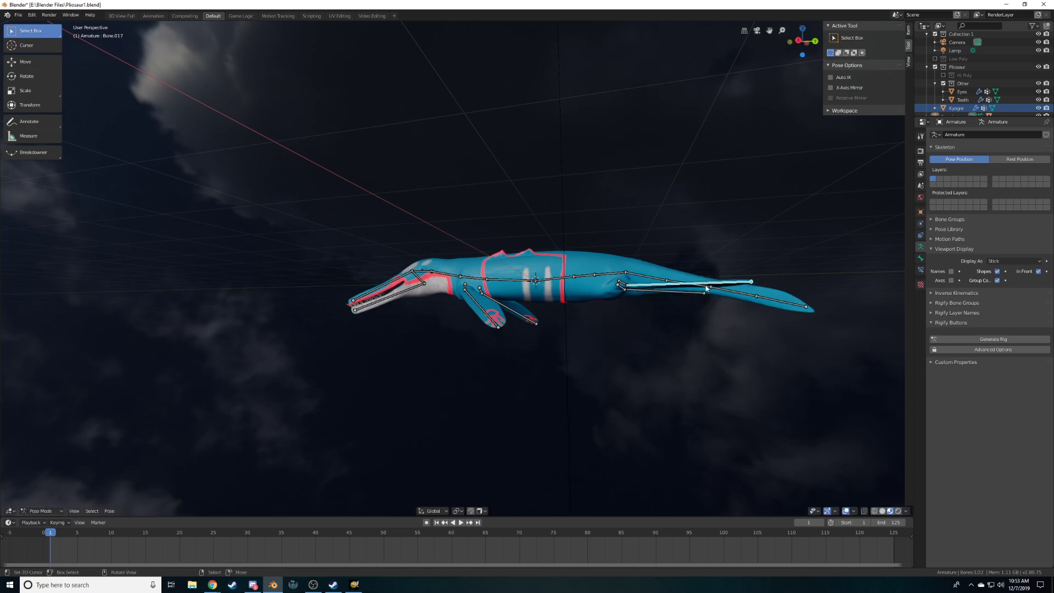
{"action": "key", "text": "r"}
{"action": "left_click", "coordinate": [744, 313]}
{"action": "left_click", "coordinate": [746, 298]}
{"action": "key", "text": "r"}
{"action": "left_click", "coordinate": [777, 324]}
{"action": "left_click", "coordinate": [786, 323]}
{"action": "key", "text": "r"}
{"action": "left_click", "coordinate": [787, 332]}
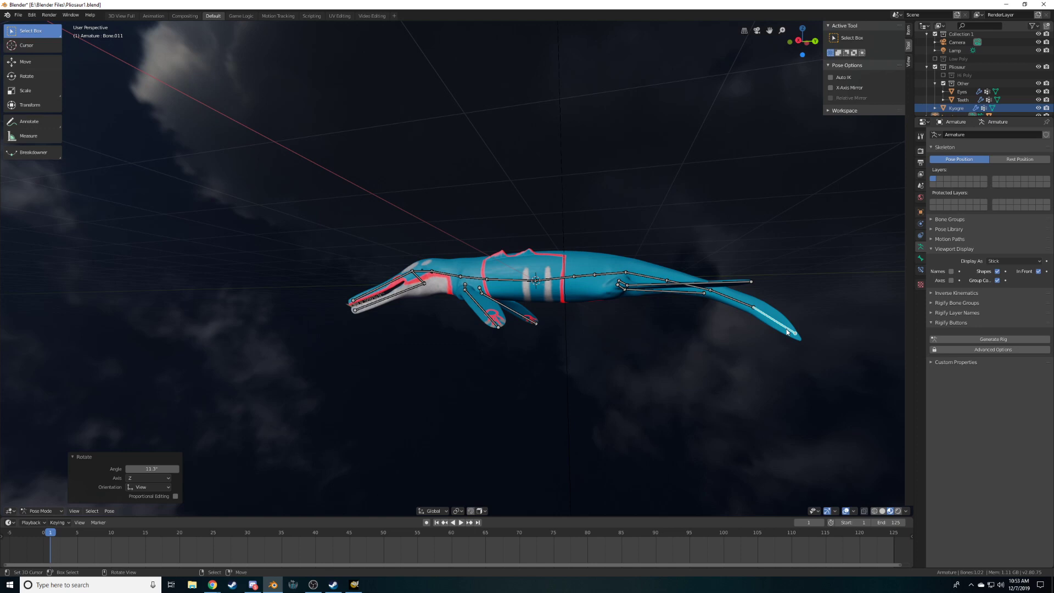
Set the Bendy Bones segments to 2 on each of the tail bones, working from the tail tip toward the body
{"action": "middle_click_drag", "start_coordinate": [683, 265], "coordinate": [549, 267]}
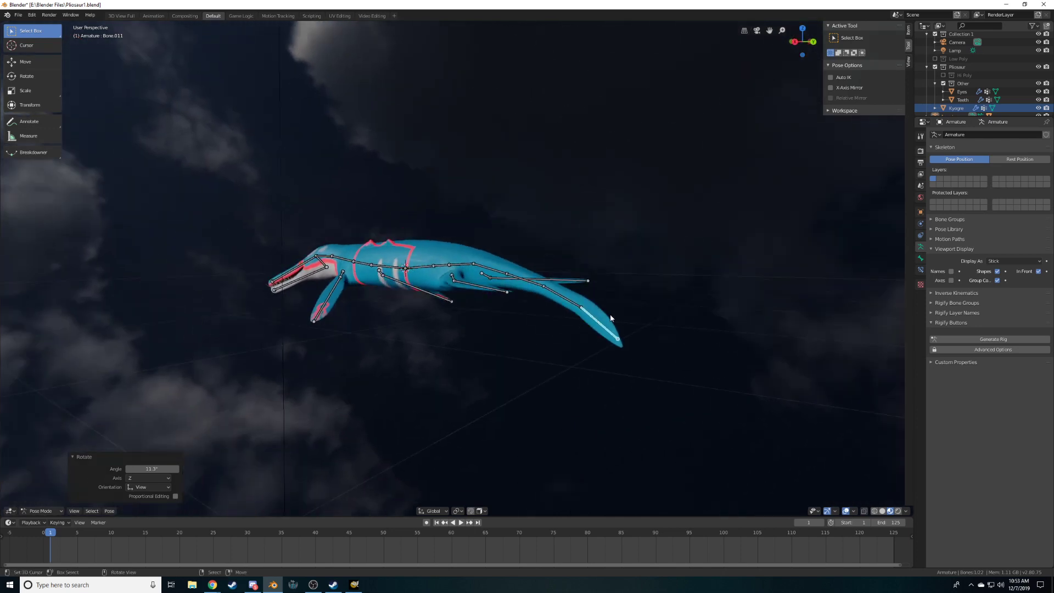
{"action": "left_click", "coordinate": [921, 260]}
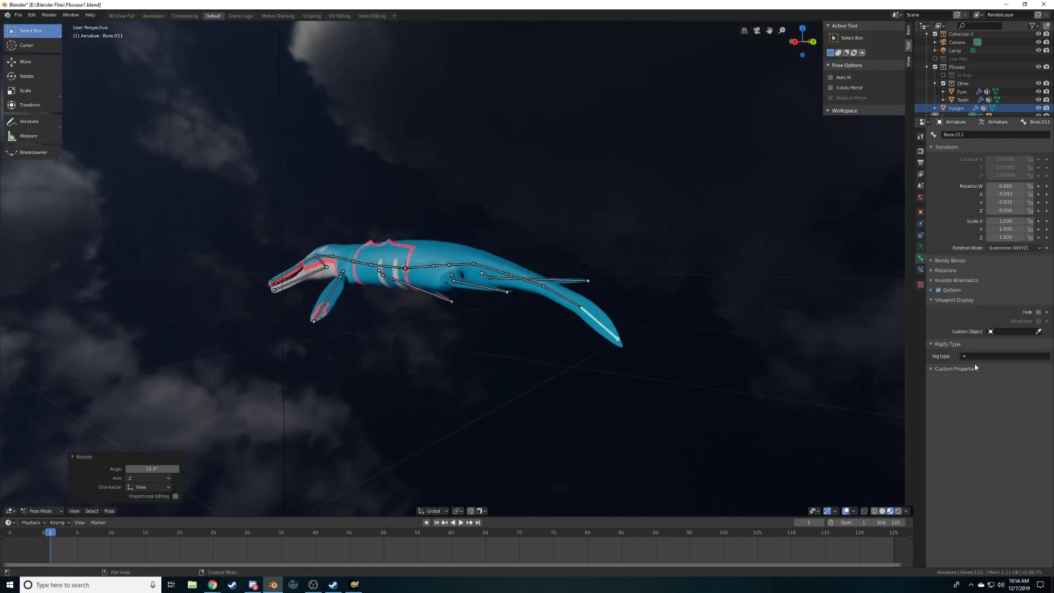
{"action": "left_click", "coordinate": [939, 261]}
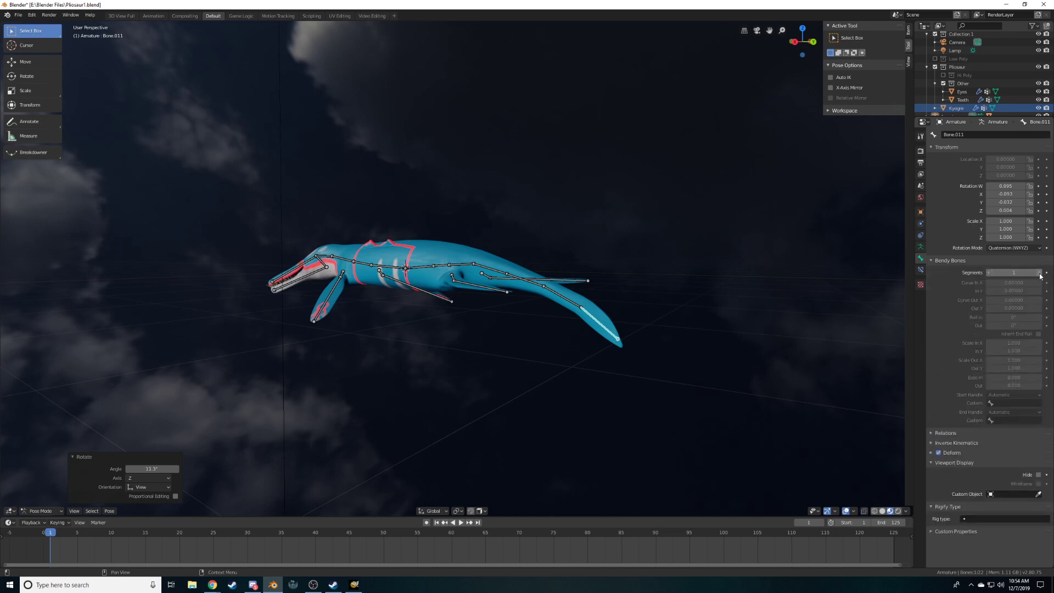
{"action": "left_click", "coordinate": [574, 304]}
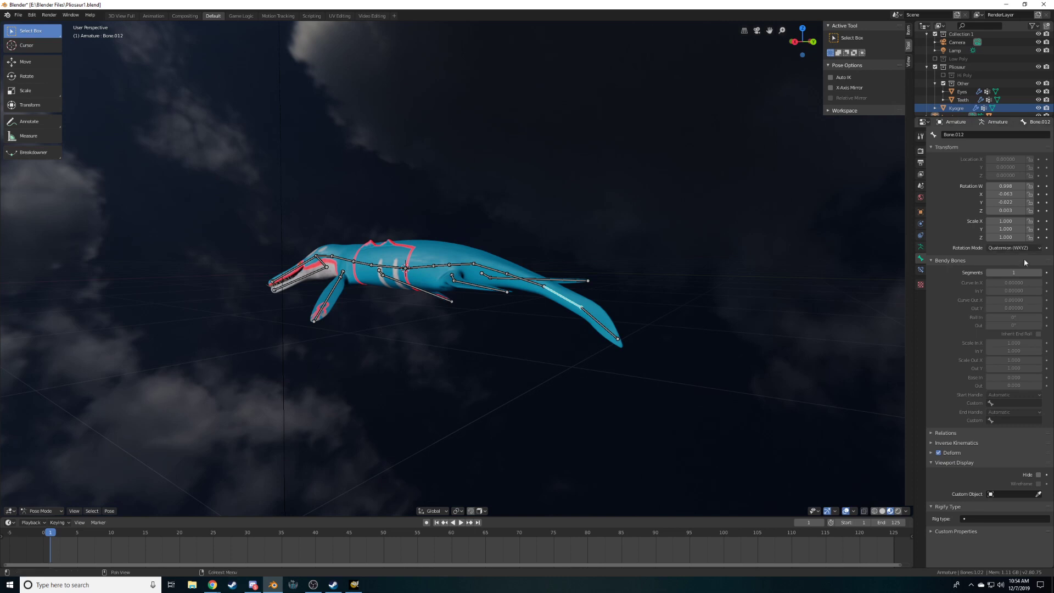
{"action": "left_click", "coordinate": [1041, 272]}
{"action": "left_click", "coordinate": [538, 285]}
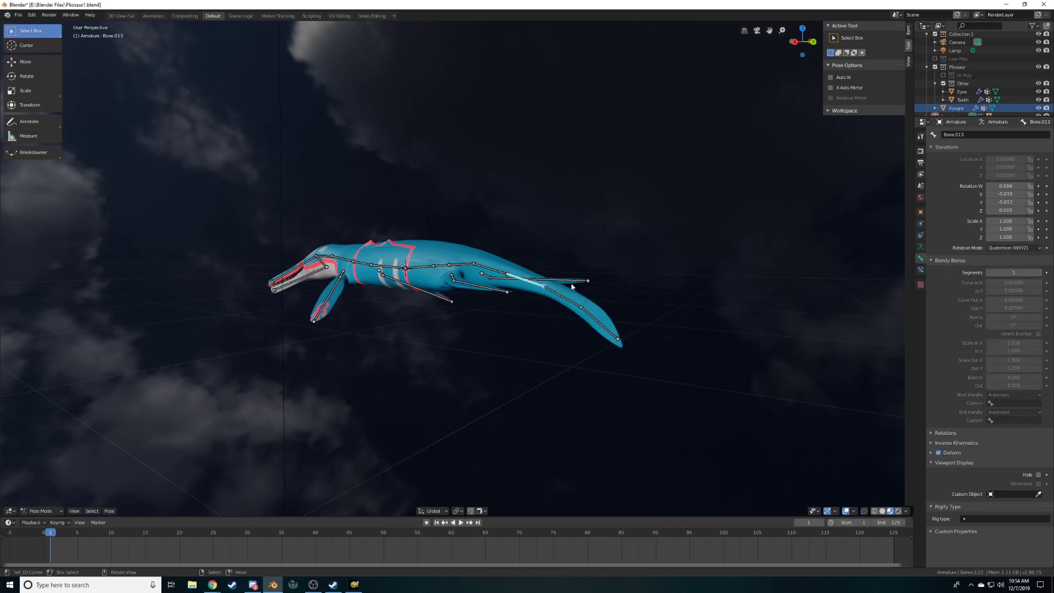
{"action": "left_click", "coordinate": [1040, 274]}
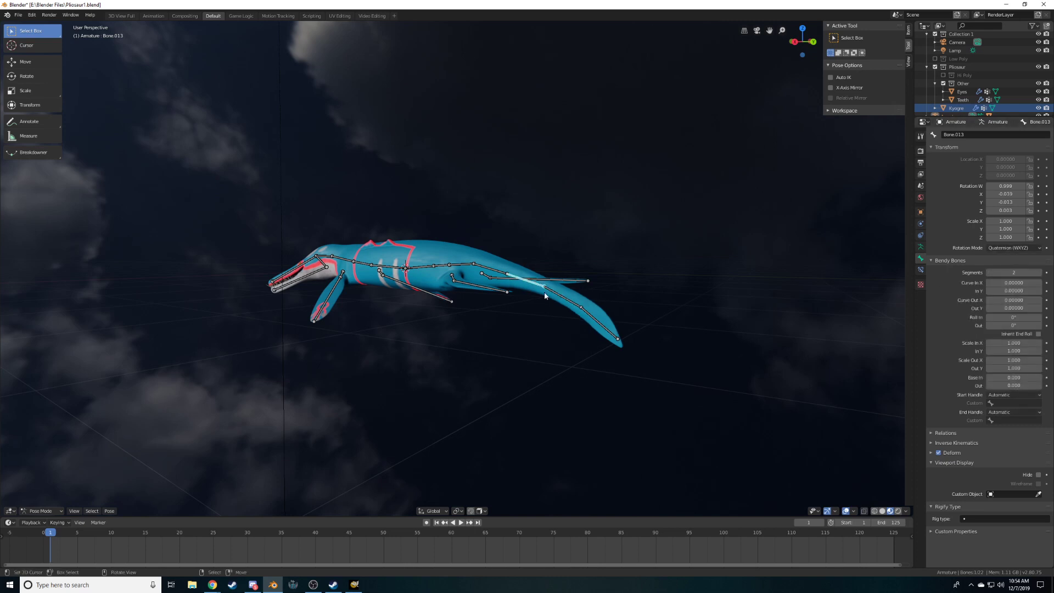
{"action": "left_click", "coordinate": [503, 272]}
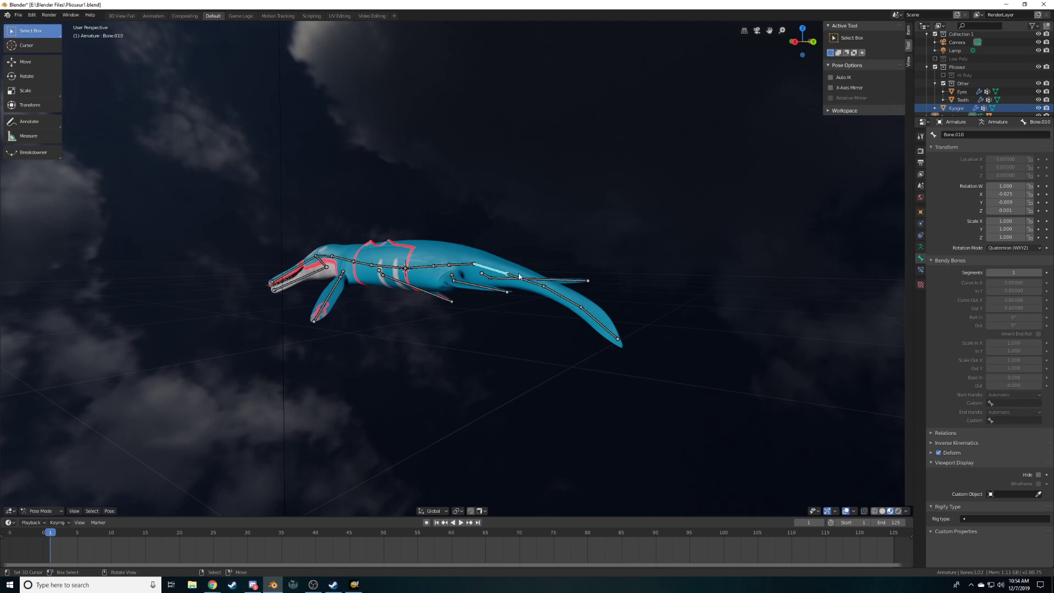
{"action": "left_click", "coordinate": [1040, 274]}
Set the Bendy Bones segments of the neck bone behind the head to 2
{"action": "middle_click_drag", "start_coordinate": [395, 294], "coordinate": [483, 288]}
{"action": "right_click", "coordinate": [321, 263]}
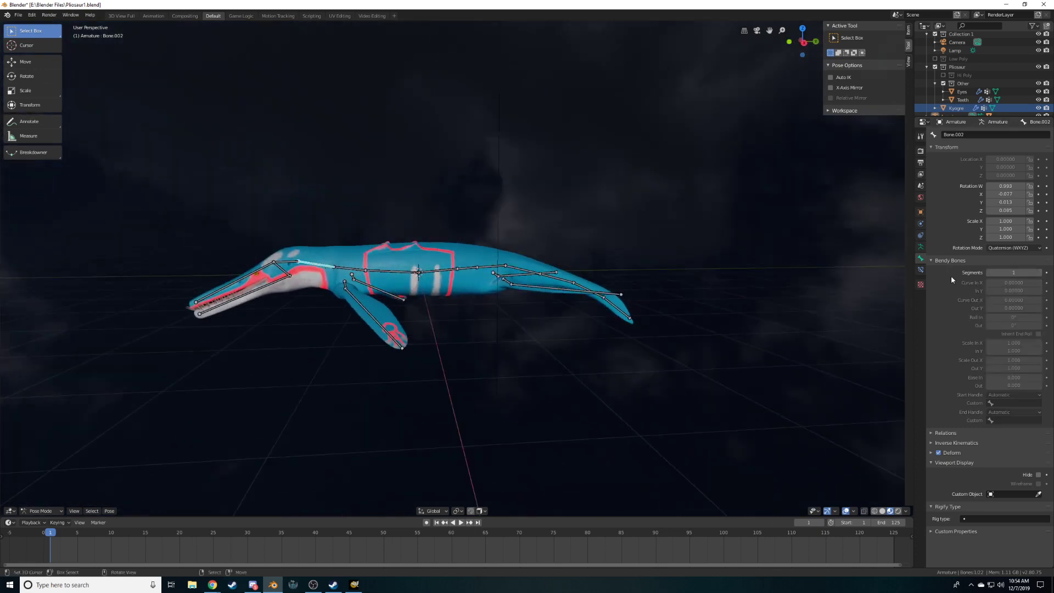
{"action": "left_click", "coordinate": [1040, 273]}
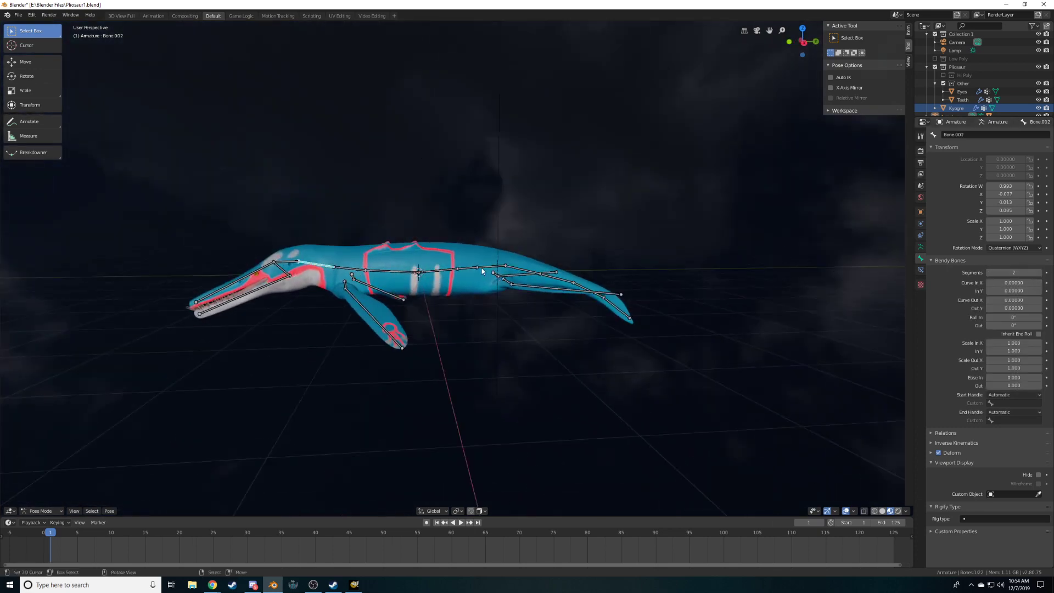
Add a Smooth Corrective modifier to the Pliosaur's body mesh
{"action": "middle_click_drag", "start_coordinate": [476, 261], "coordinate": [566, 290]}
{"action": "right_click", "coordinate": [482, 256]}
{"action": "left_click", "coordinate": [920, 224]}
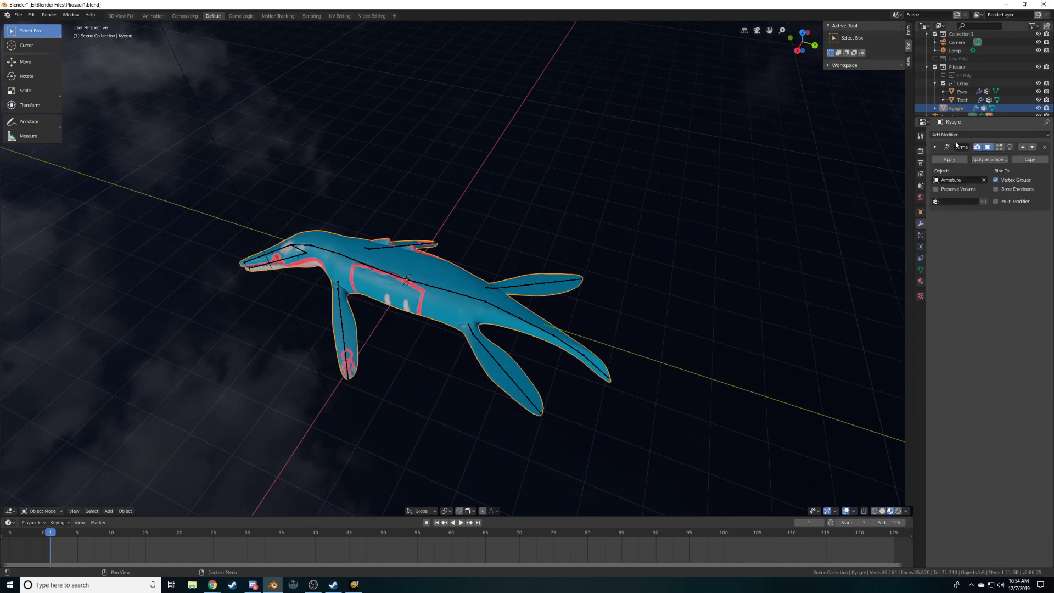
{"action": "left_click", "coordinate": [957, 134]}
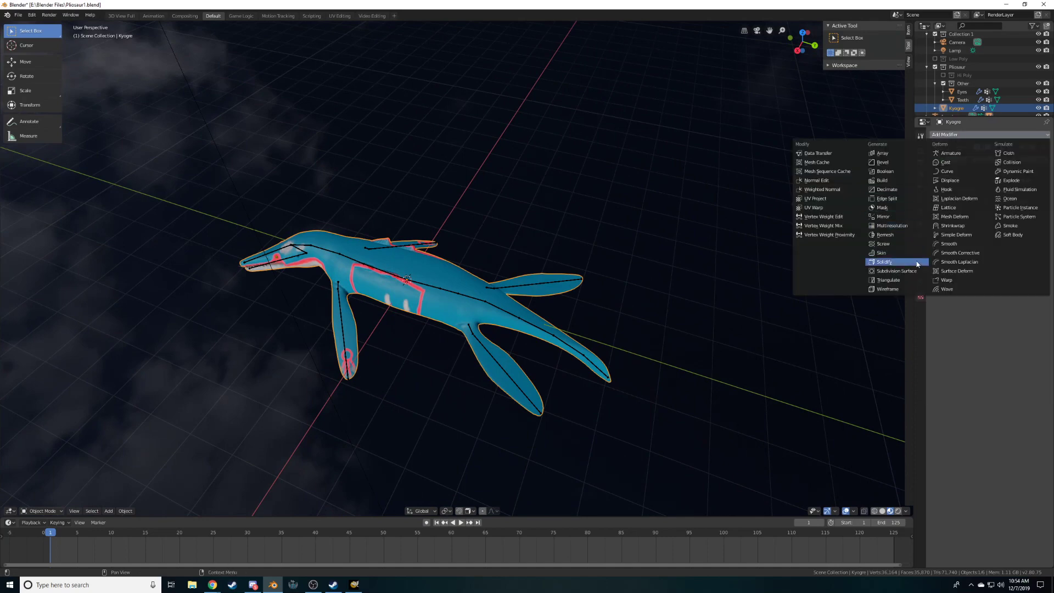
{"action": "left_click", "coordinate": [969, 252]}
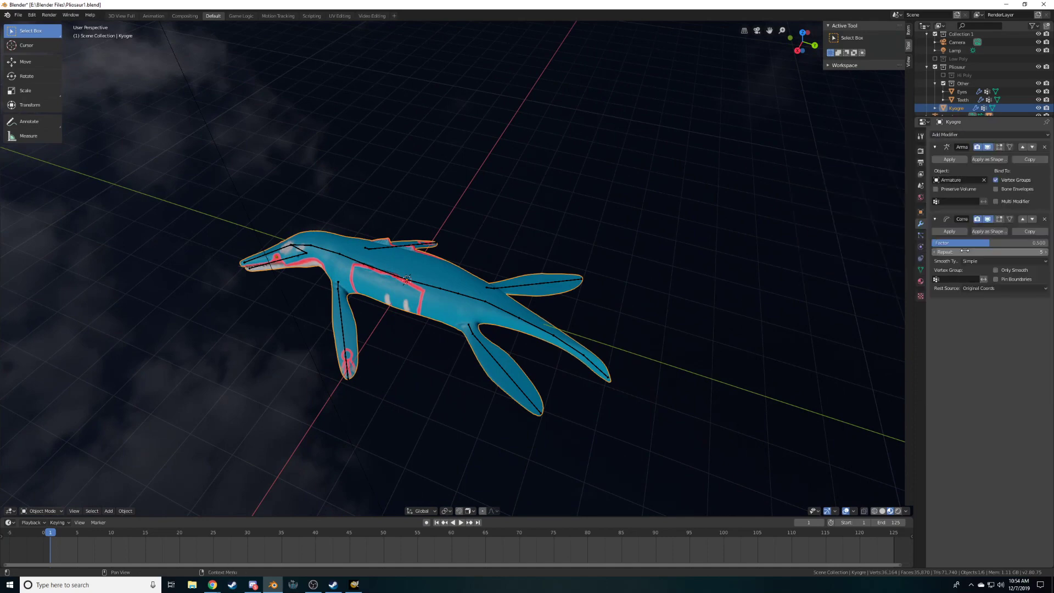
{"action": "left_click_drag", "start_coordinate": [976, 255], "coordinate": [885, 252]}
Viewed from above, rotate the base bone of one front flipper about 27.1°
{"action": "middle_click_drag", "start_coordinate": [886, 256], "coordinate": [501, 313]}
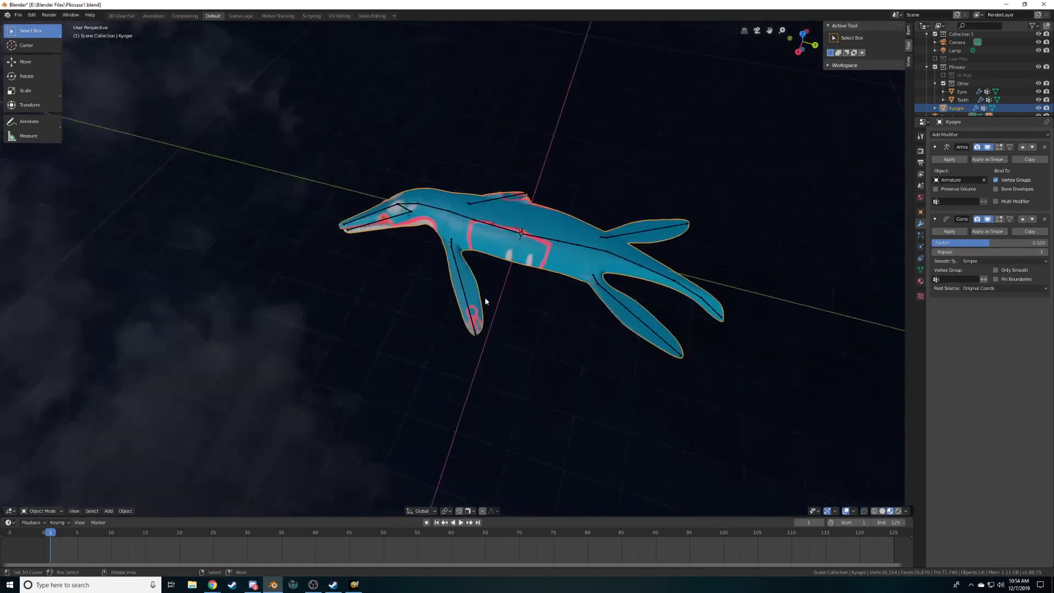
{"action": "mouse_move", "coordinate": [450, 242]}
{"action": "middle_mouse_down"}
{"action": "mouse_move", "coordinate": [473, 269]}
{"action": "mouse_move", "coordinate": [446, 259]}
{"action": "middle_mouse_up"}
{"action": "right_click", "coordinate": [449, 256]}
{"action": "key", "text": "r"}
{"action": "key", "text": "Escape"}
{"action": "key", "text": "r"}
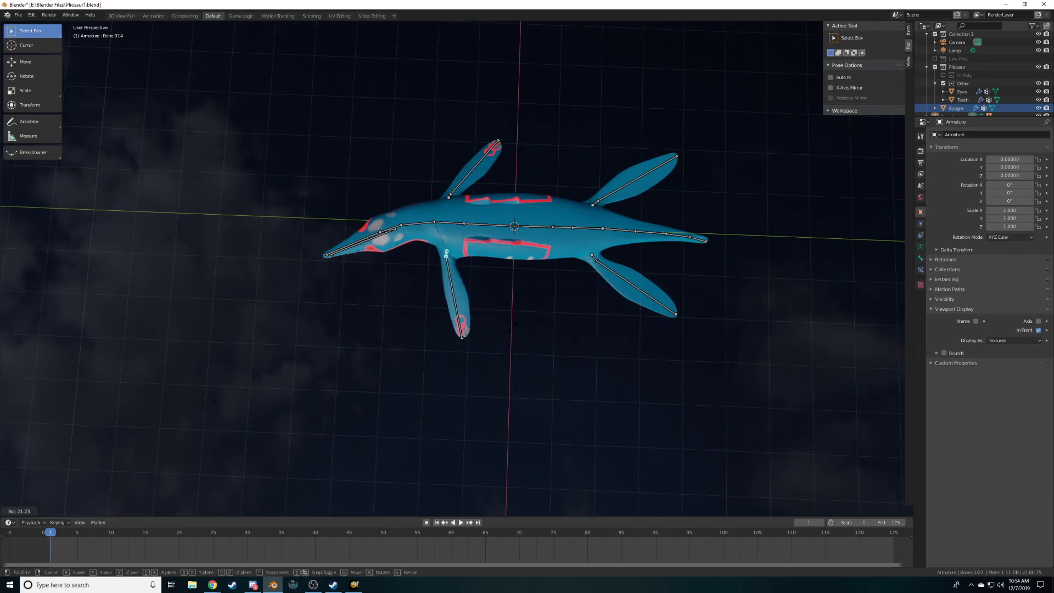
{"action": "left_click", "coordinate": [504, 327]}
From the side, rotate the same front flipper's base bone further and turn its outer bone to tilt the flipper
{"action": "middle_click_drag", "start_coordinate": [504, 328], "coordinate": [525, 257]}
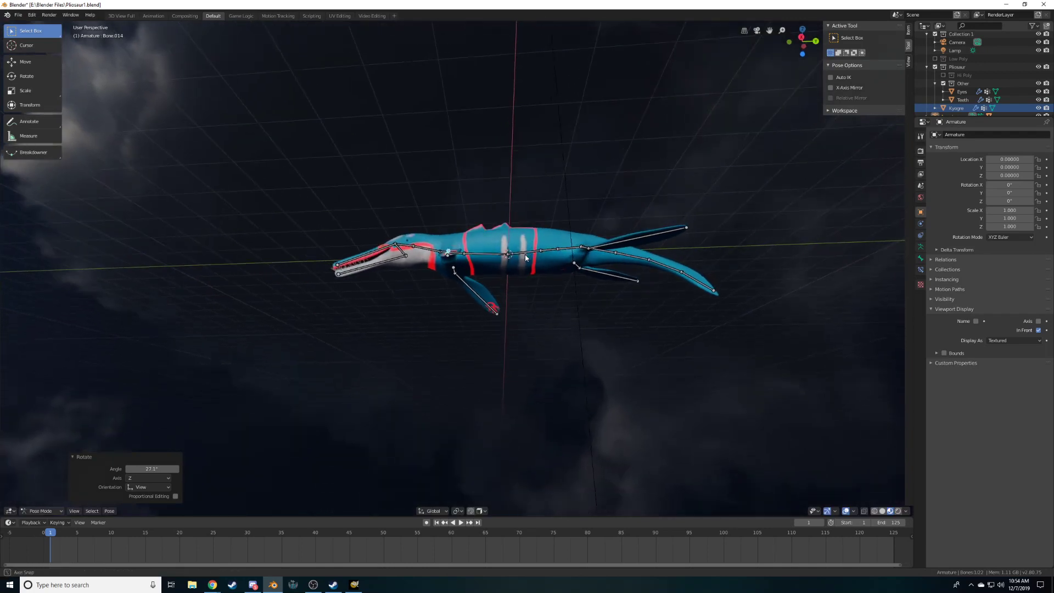
{"action": "key", "text": "r"}
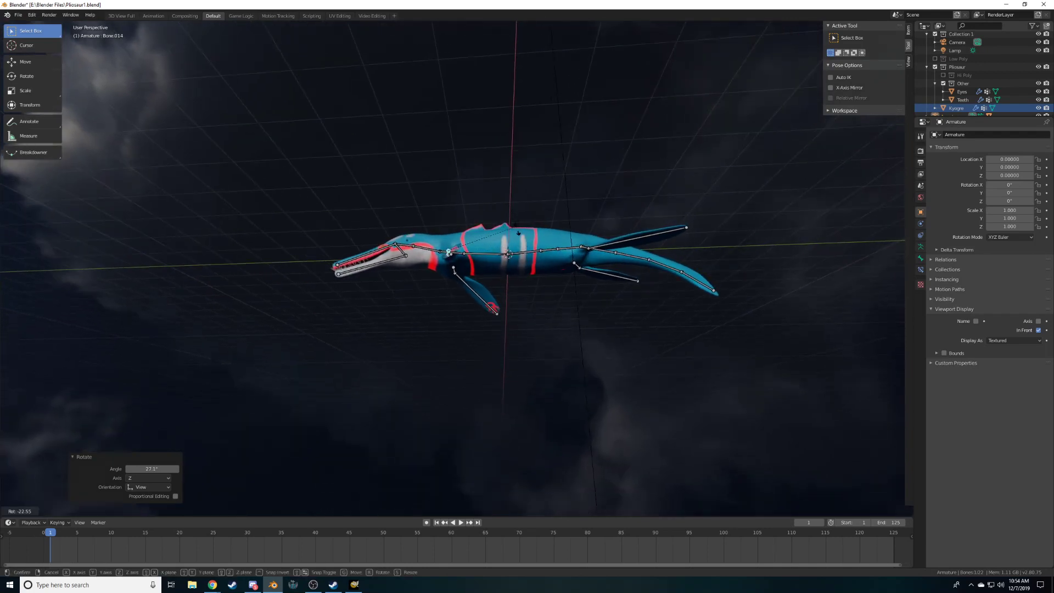
{"action": "left_click", "coordinate": [513, 242]}
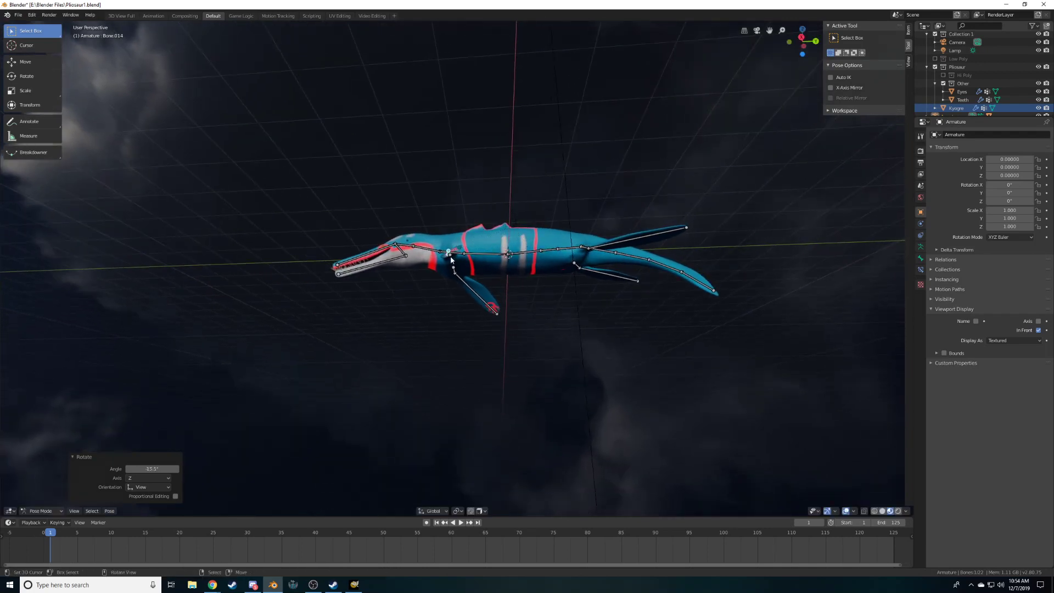
{"action": "left_click", "coordinate": [451, 257]}
{"action": "key", "text": "r"}
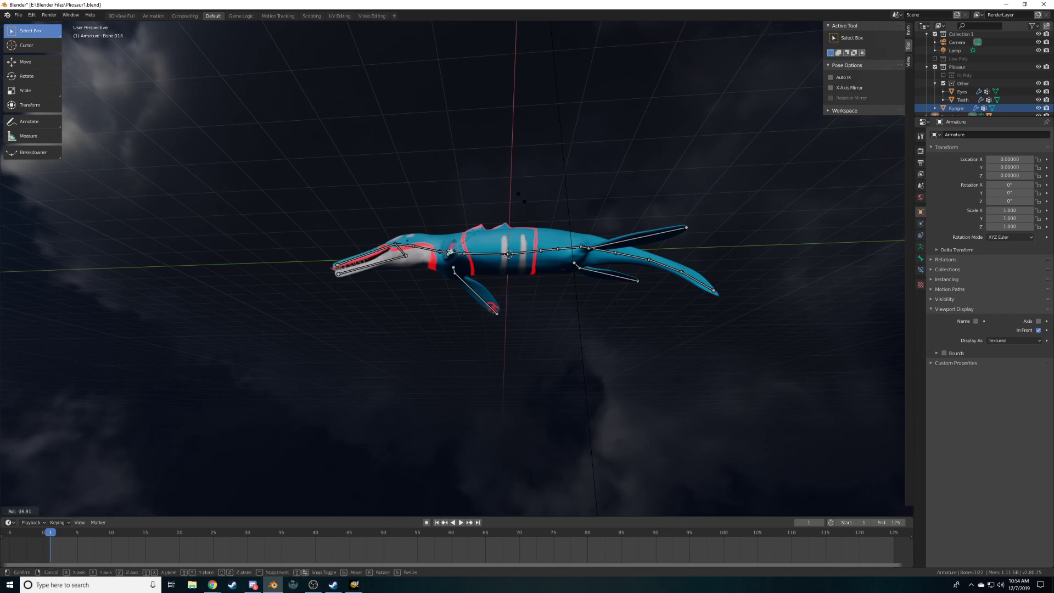
{"action": "left_click", "coordinate": [522, 200]}
Viewed from above, rotate the base bone of the opposite front flipper about 28.2° to swing it out from the body
{"action": "middle_click_drag", "start_coordinate": [521, 201], "coordinate": [681, 340]}
{"action": "right_click", "coordinate": [496, 330]}
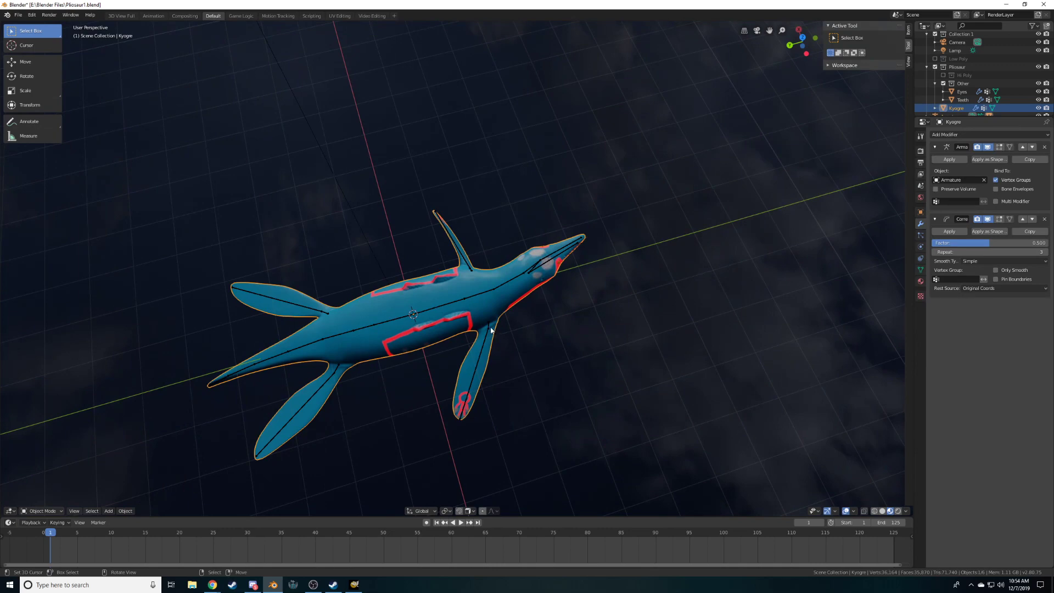
{"action": "key", "text": "ctrl+z"}
{"action": "middle_click_drag", "start_coordinate": [489, 330], "coordinate": [472, 374]}
{"action": "key", "text": "r"}
{"action": "left_click", "coordinate": [515, 352]}
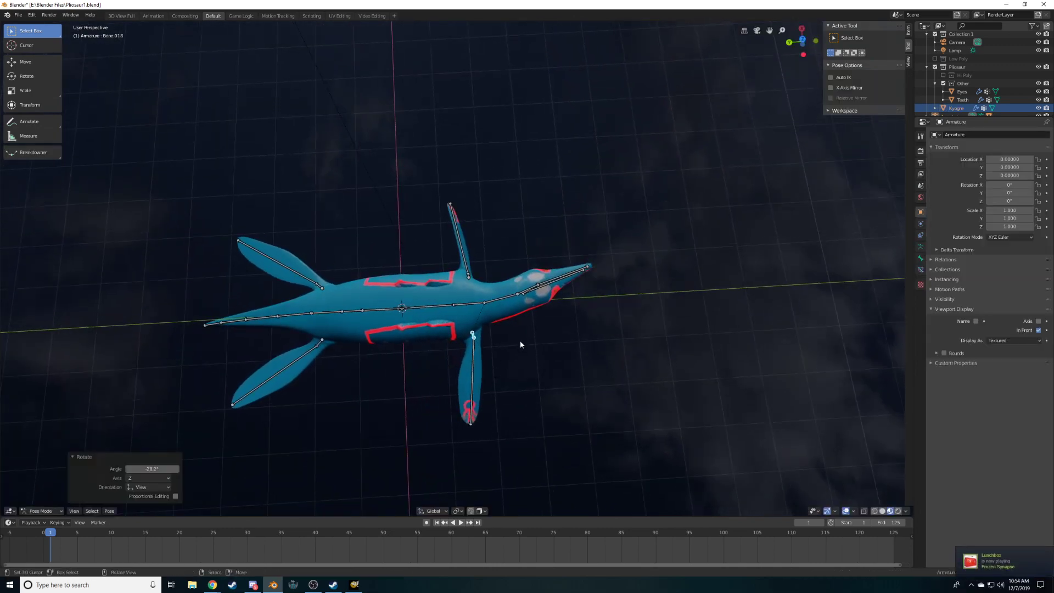
From the side, rotate that opposite front flipper's base bone and its outer bone to angle the flipper
{"action": "middle_click_drag", "start_coordinate": [519, 368], "coordinate": [544, 286]}
{"action": "key", "text": "r"}
{"action": "left_click", "coordinate": [555, 279]}
{"action": "right_click", "coordinate": [482, 257]}
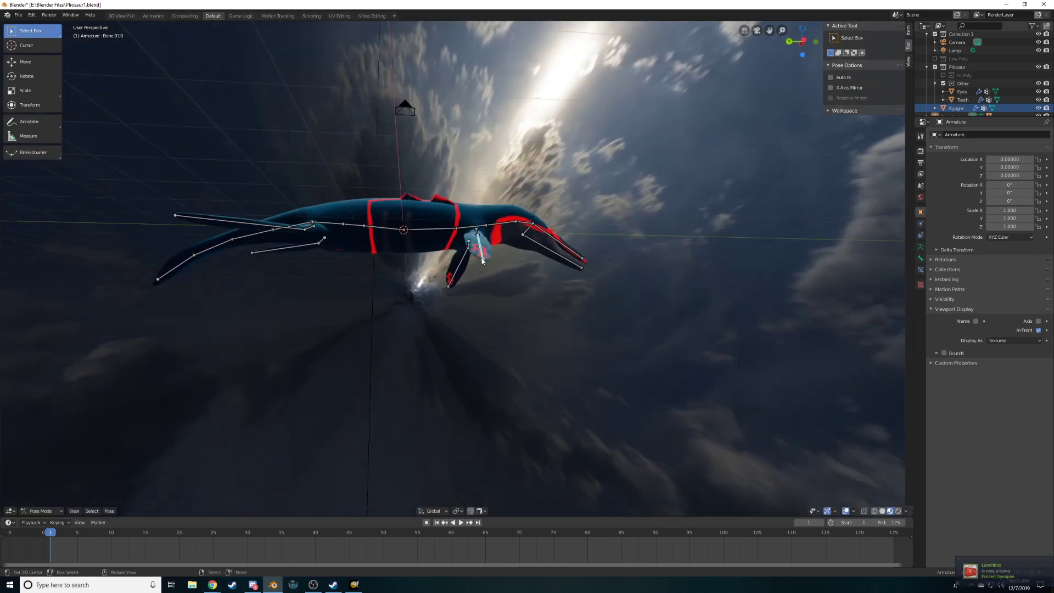
{"action": "key", "text": "r"}
{"action": "left_click", "coordinate": [560, 301]}
Viewed from above, swing one hind flipper outward by rotating its base bone about 17° and its outer bone about 17.2°
{"action": "middle_click_drag", "start_coordinate": [560, 302], "coordinate": [308, 288]}
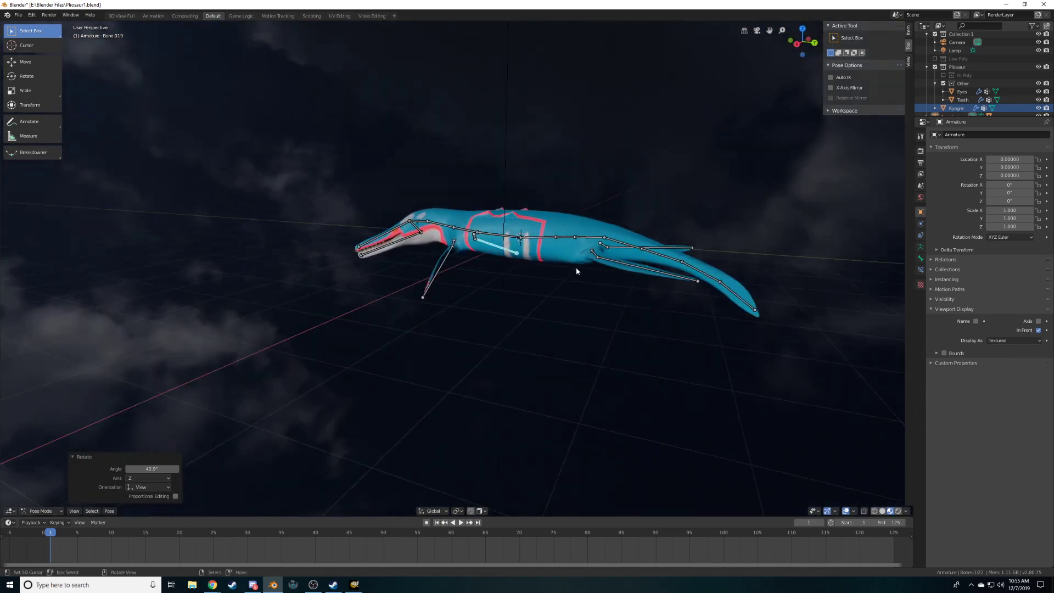
{"action": "left_click", "coordinate": [596, 257]}
{"action": "middle_click_drag", "start_coordinate": [595, 257], "coordinate": [658, 339]}
{"action": "key", "text": "r"}
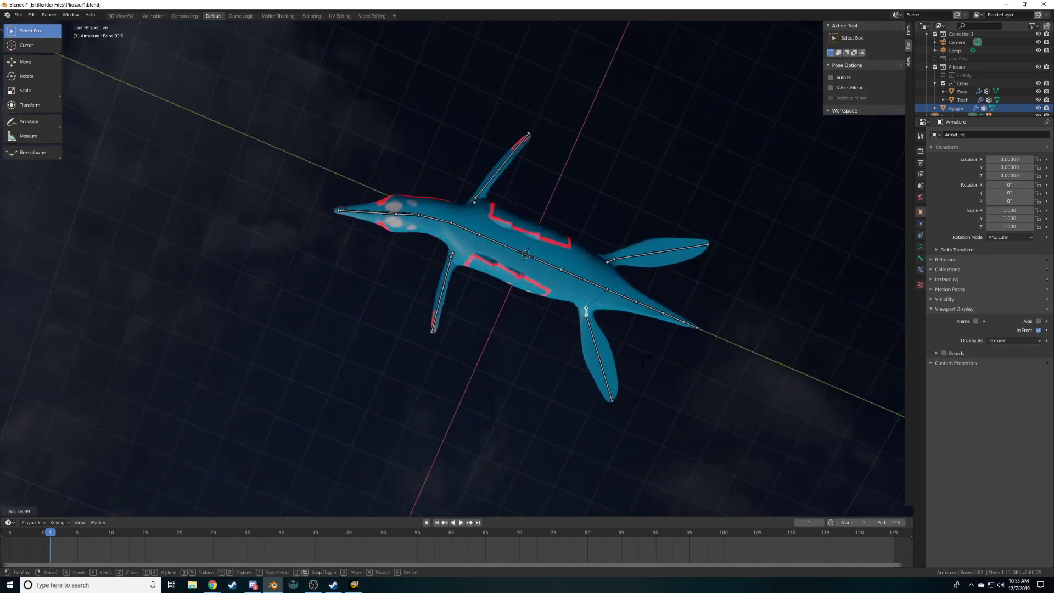
{"action": "left_click", "coordinate": [608, 377]}
{"action": "left_click", "coordinate": [609, 377]}
{"action": "key", "text": "r"}
{"action": "left_click", "coordinate": [634, 286]}
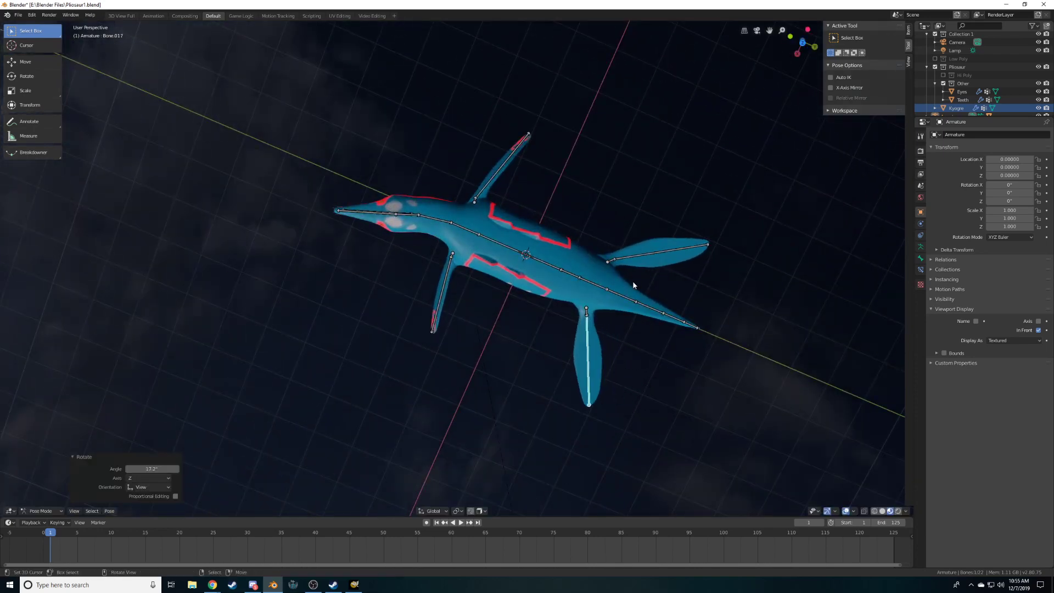
Rotate the opposite hind flipper's base bone and its outer bone so the flipper swings outward
{"action": "key", "text": "ctrl+Tab"}
{"action": "left_click", "coordinate": [659, 264]}
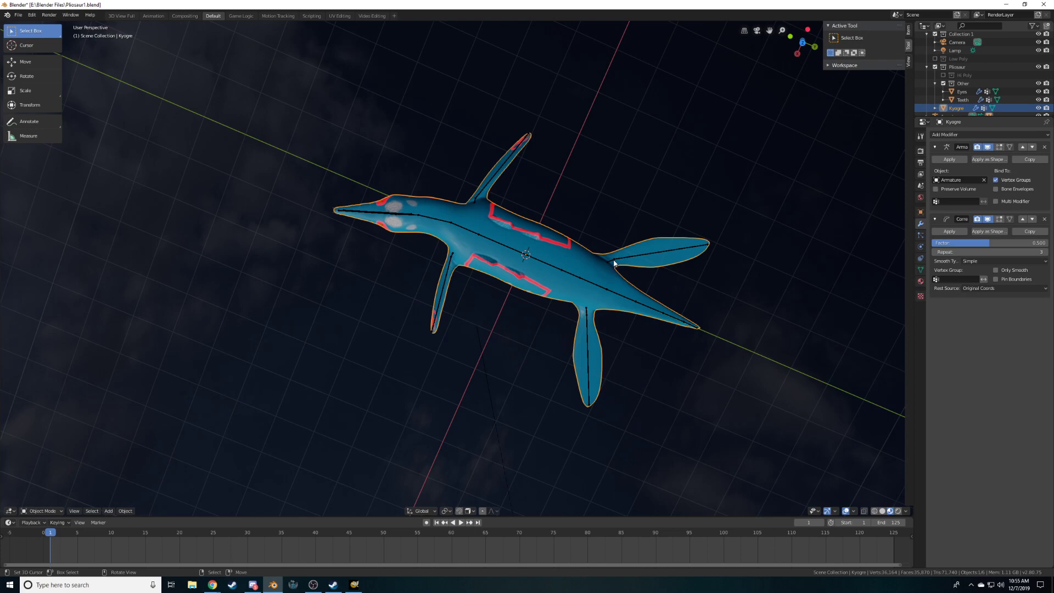
{"action": "left_click", "coordinate": [614, 263]}
{"action": "key", "text": "ctrl+Tab"}
{"action": "key", "text": "r"}
{"action": "left_click", "coordinate": [665, 241]}
{"action": "left_click", "coordinate": [666, 241]}
{"action": "key", "text": "r"}
{"action": "left_click", "coordinate": [709, 236]}
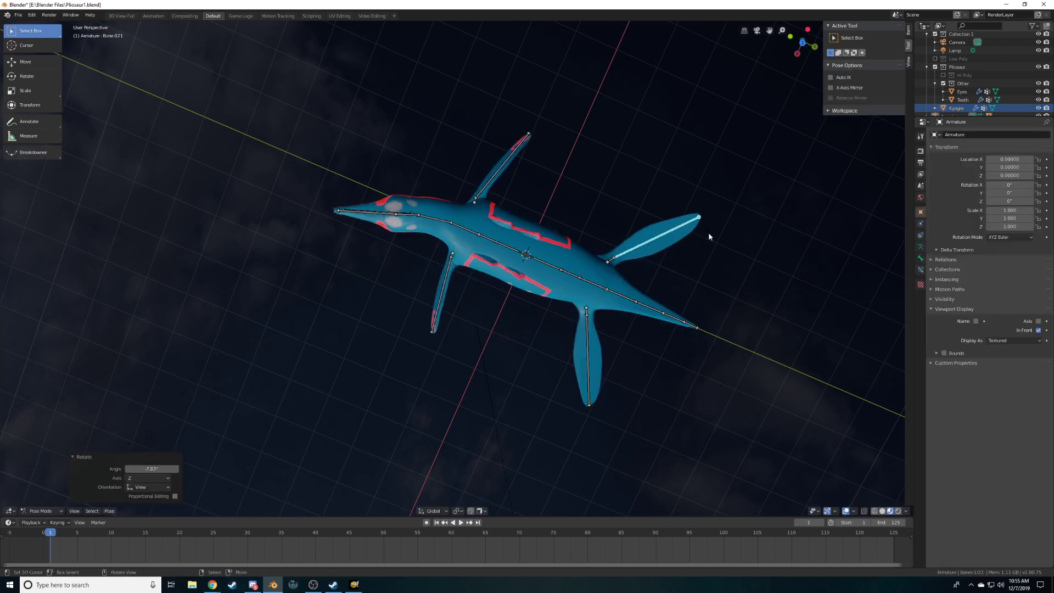
Rotate the rear spine bones one after another to bend the back of the body sideways
{"action": "left_click", "coordinate": [554, 270]}
{"action": "key", "text": "r"}
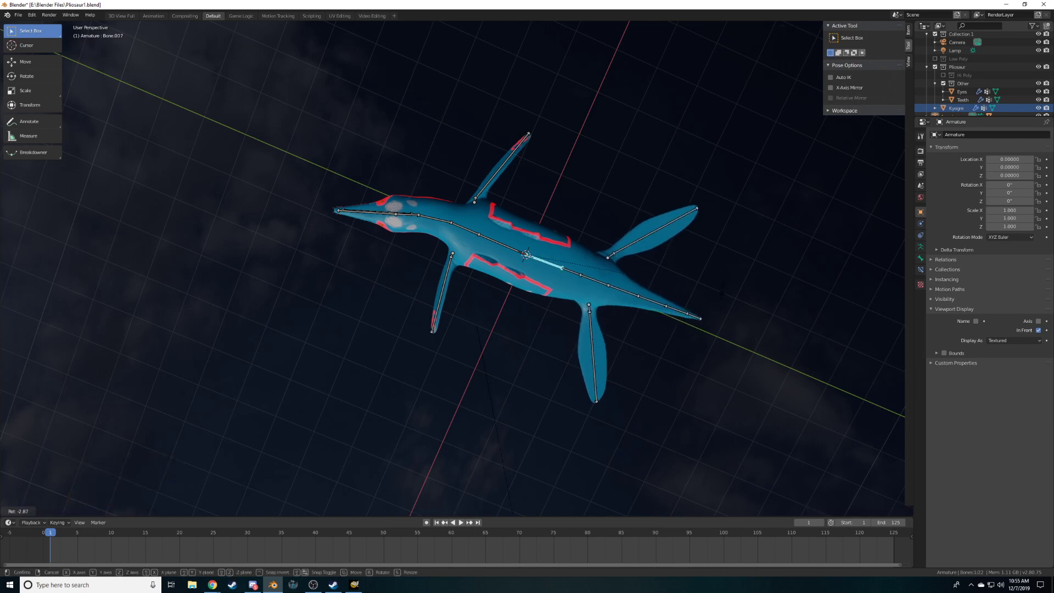
{"action": "left_click", "coordinate": [657, 292]}
{"action": "left_click", "coordinate": [574, 274]}
{"action": "key", "text": "r"}
{"action": "left_click", "coordinate": [645, 276]}
{"action": "left_click", "coordinate": [604, 277]}
{"action": "left_click", "coordinate": [651, 279]}
Rotate the tail bones in sequence down to the tip to continue the sideways curve
{"action": "left_click", "coordinate": [640, 278]}
{"action": "key", "text": "r"}
{"action": "left_click", "coordinate": [681, 278]}
{"action": "left_click", "coordinate": [658, 281]}
{"action": "key", "text": "r"}
{"action": "left_click", "coordinate": [707, 282]}
{"action": "left_click", "coordinate": [699, 284]}
{"action": "key", "text": "r"}
{"action": "left_click", "coordinate": [717, 279]}
{"action": "right_click", "coordinate": [719, 279]}
{"action": "key", "text": "r"}
{"action": "key", "text": "Escape"}
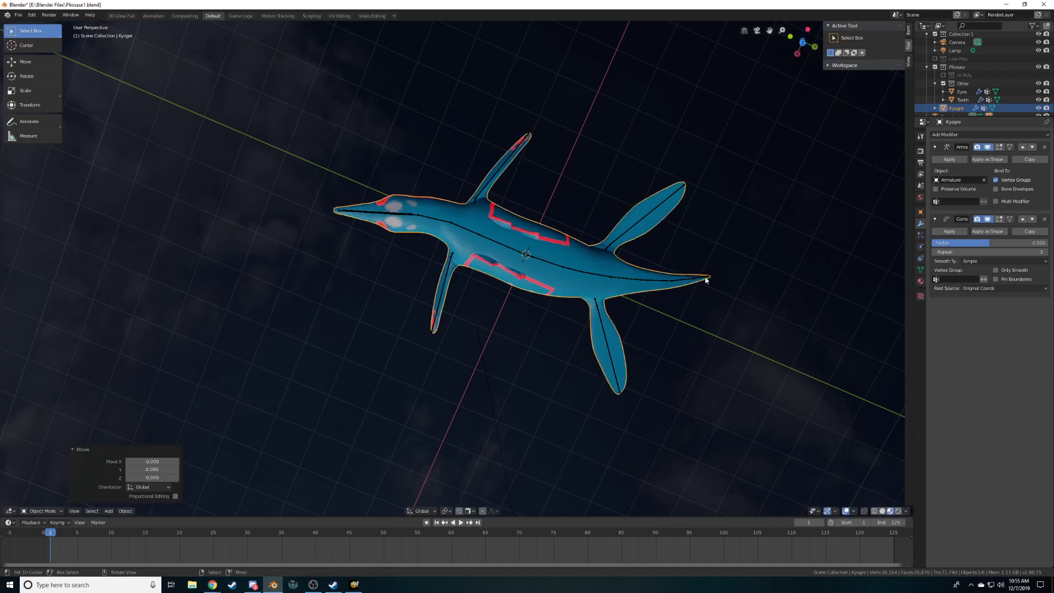
{"action": "key", "text": "ctrl+z"}
{"action": "key", "text": "ctrl+z"}
Hide the armature in the viewport so only the posed Pliosaur mesh is shown
{"action": "middle_click_drag", "start_coordinate": [652, 356], "coordinate": [579, 281]}
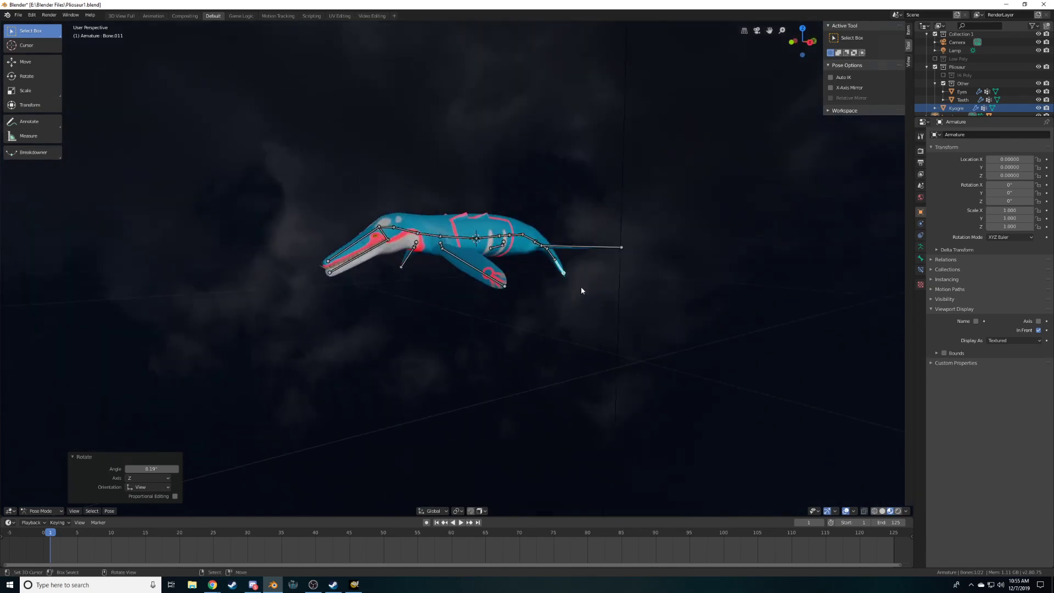
{"action": "scroll", "coordinate": [1012, 89], "scroll_direction": "down", "scroll_amount": 1}
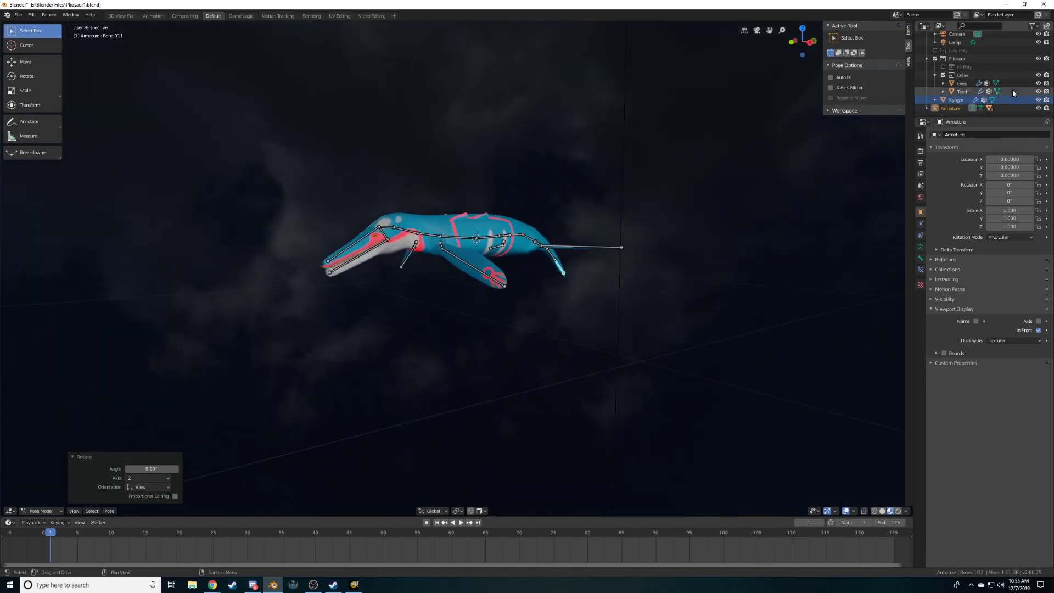
{"action": "left_click", "coordinate": [1038, 108]}
{"action": "middle_click_drag", "start_coordinate": [757, 229], "coordinate": [632, 290]}
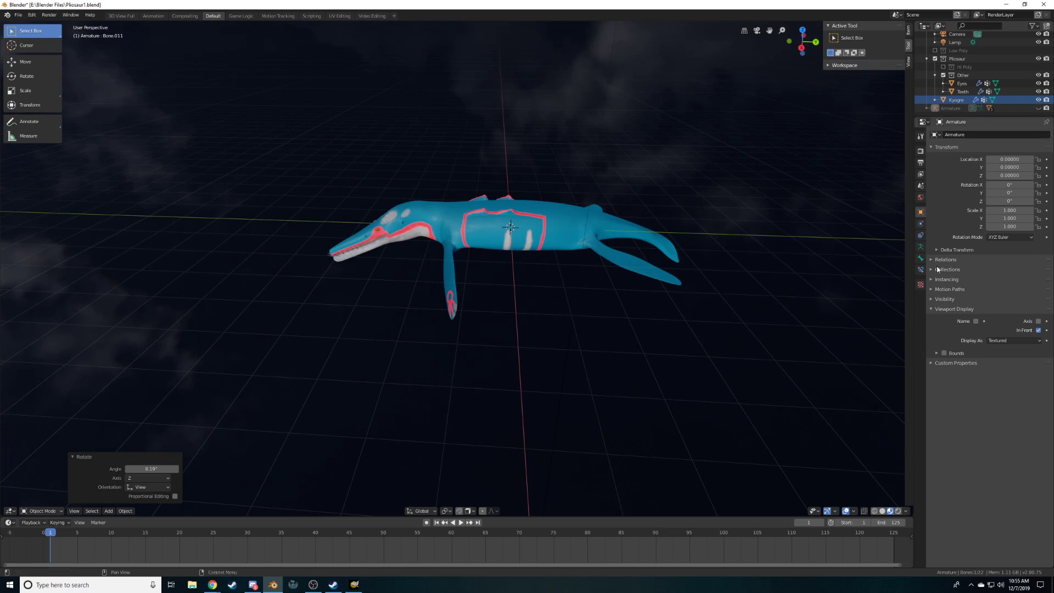
Set the world background strength to 0
{"action": "left_click", "coordinate": [921, 198]}
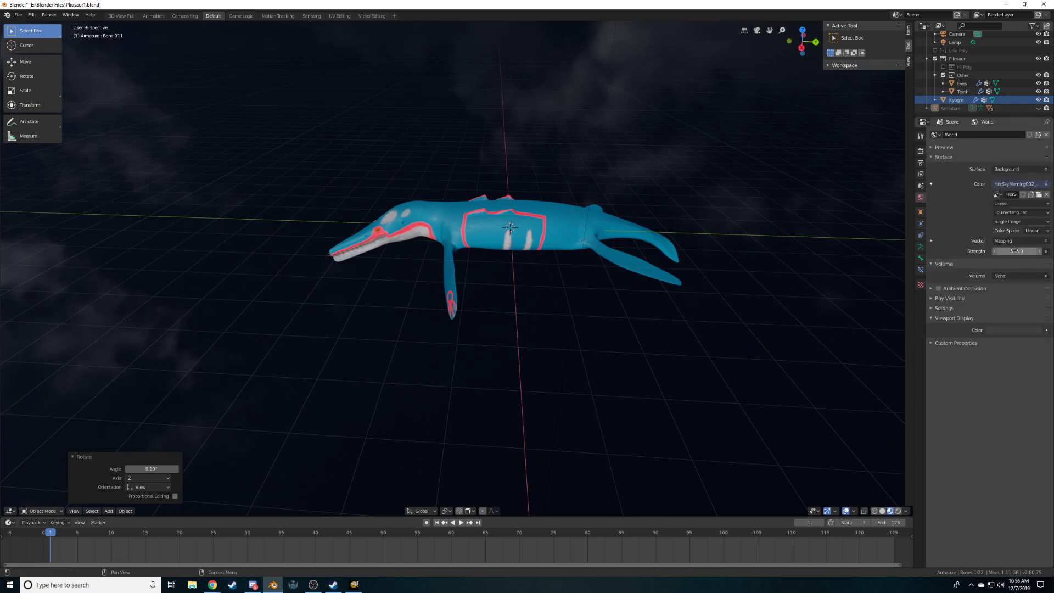
{"action": "left_click_drag", "start_coordinate": [1014, 250], "coordinate": [995, 251]}
{"action": "middle_click_drag", "start_coordinate": [562, 255], "coordinate": [576, 258]}
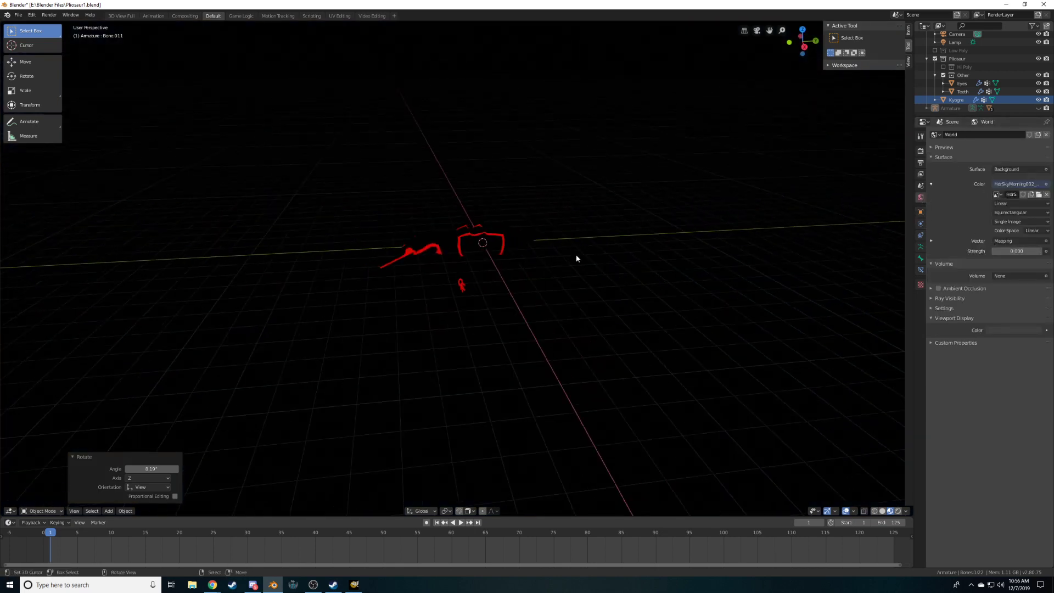
Add a Sun light at the 3D cursor
{"action": "key", "text": "shift+a"}
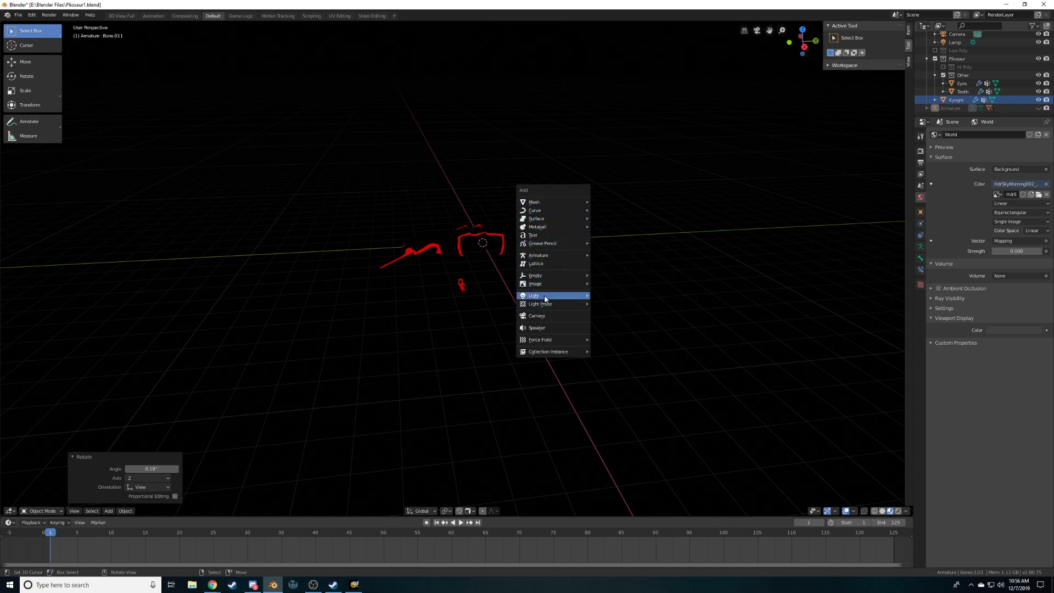
{"action": "mouse_move", "coordinate": [547, 297]}
{"action": "left_click", "coordinate": [614, 305]}
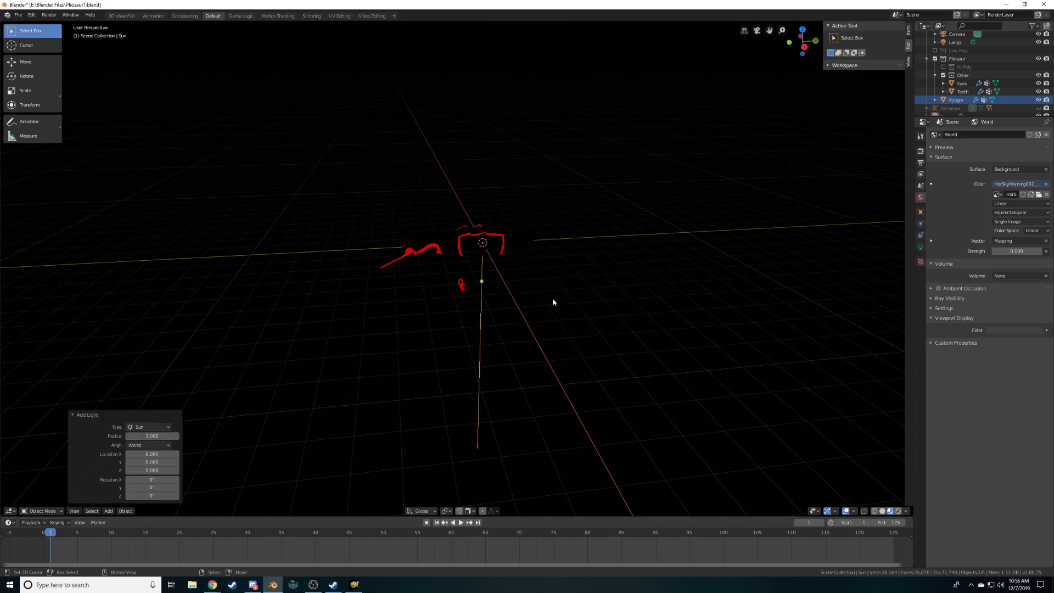
Raise the Sun light about 4.15 along the Z axis and open its light settings
{"action": "key", "text": "g"}
{"action": "key", "text": "z"}
{"action": "left_click", "coordinate": [504, 232]}
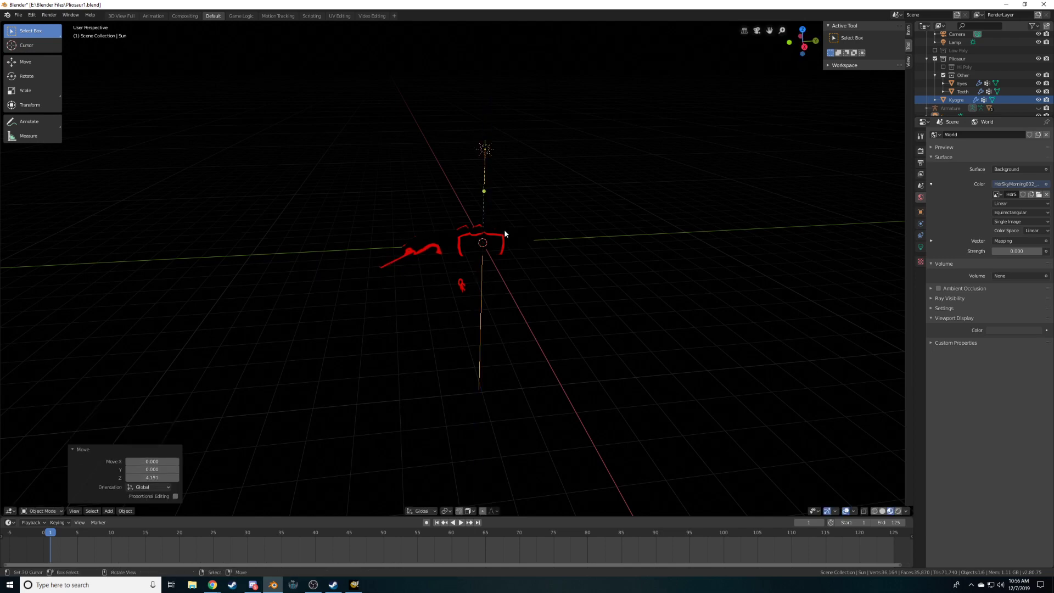
{"action": "left_click", "coordinate": [484, 151]}
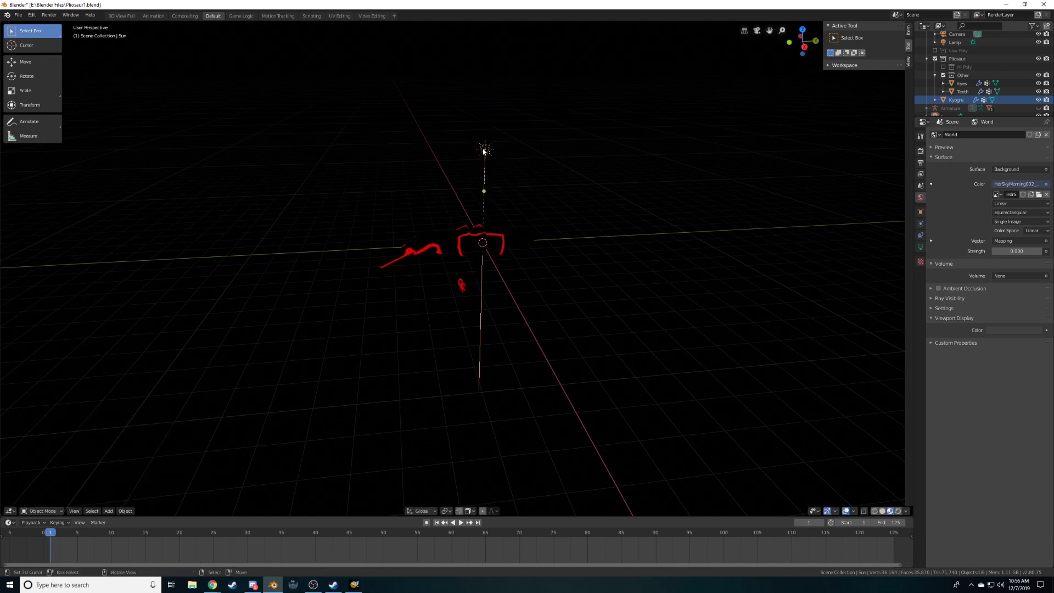
{"action": "left_click", "coordinate": [921, 247]}
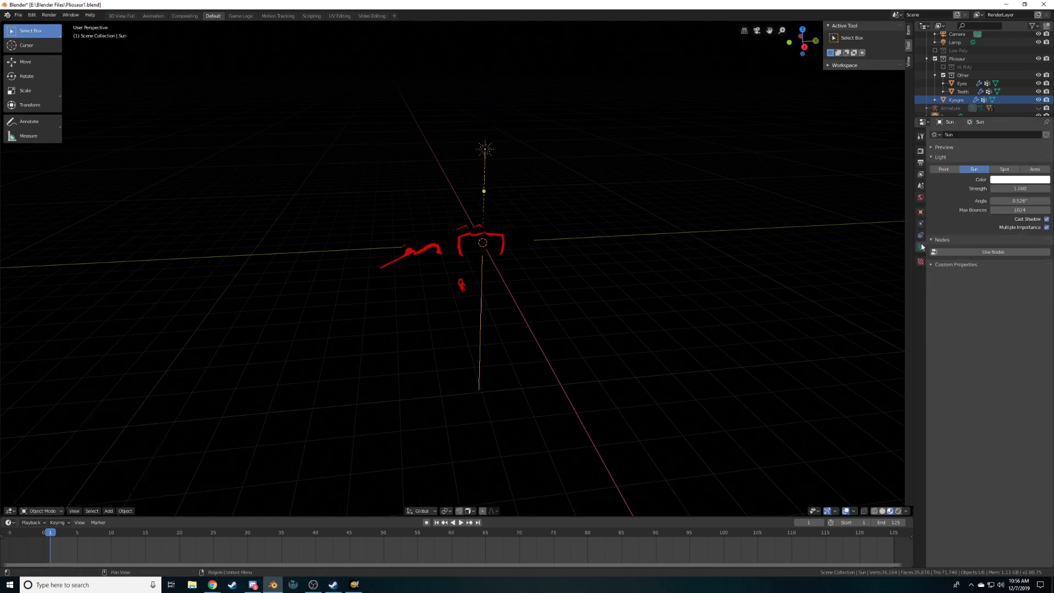
{"action": "right_click", "coordinate": [1020, 188]}
Delete the Sun light from the scene
{"action": "middle_click_drag", "start_coordinate": [484, 148], "coordinate": [602, 165]}
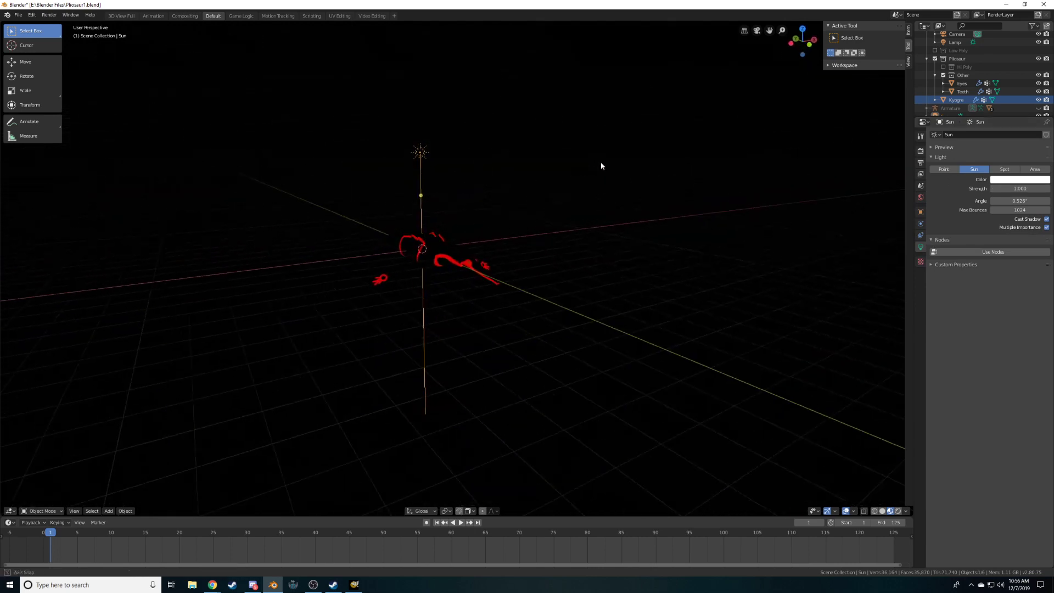
{"action": "middle_click_drag", "start_coordinate": [527, 188], "coordinate": [492, 190]}
{"action": "key", "text": "x"}
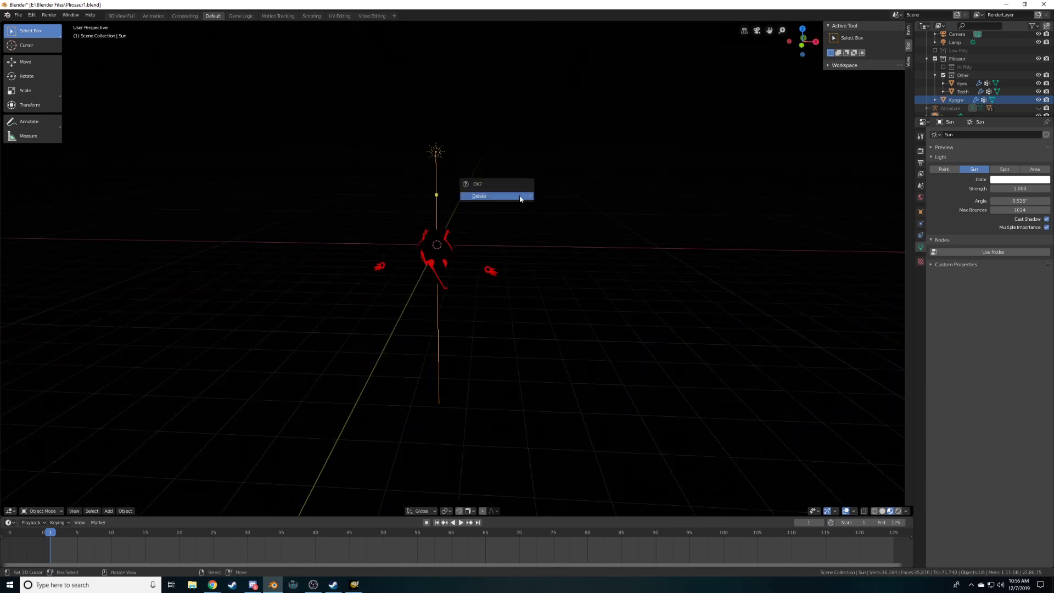
{"action": "left_click", "coordinate": [520, 196]}
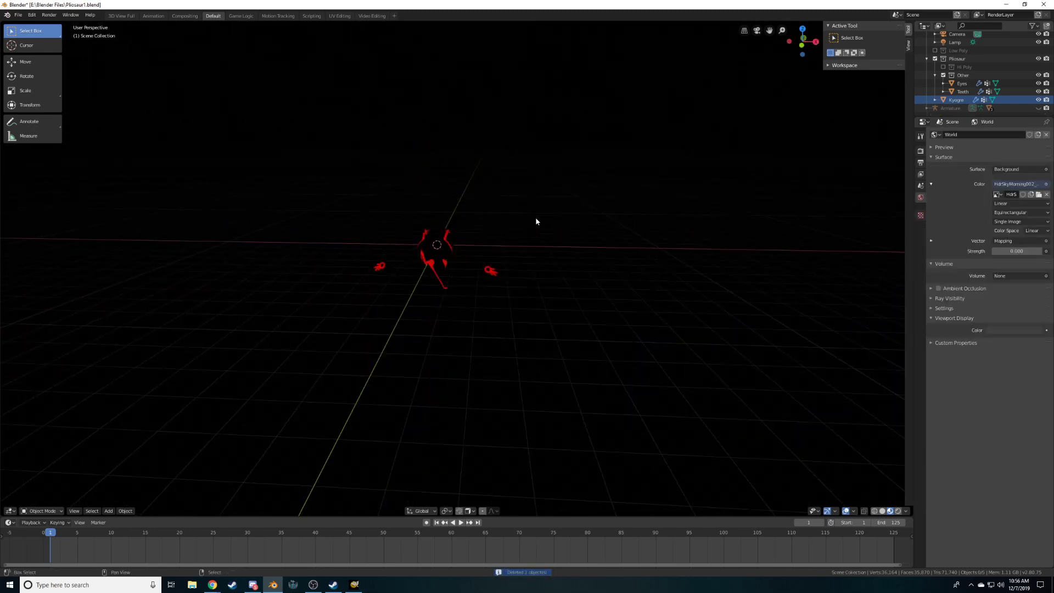
Add a Point light and move it about 2.8 in X, 0.6 in Y and 1.5 in Z from the origin
{"action": "key", "text": "shift+a"}
{"action": "mouse_move", "coordinate": [538, 219]}
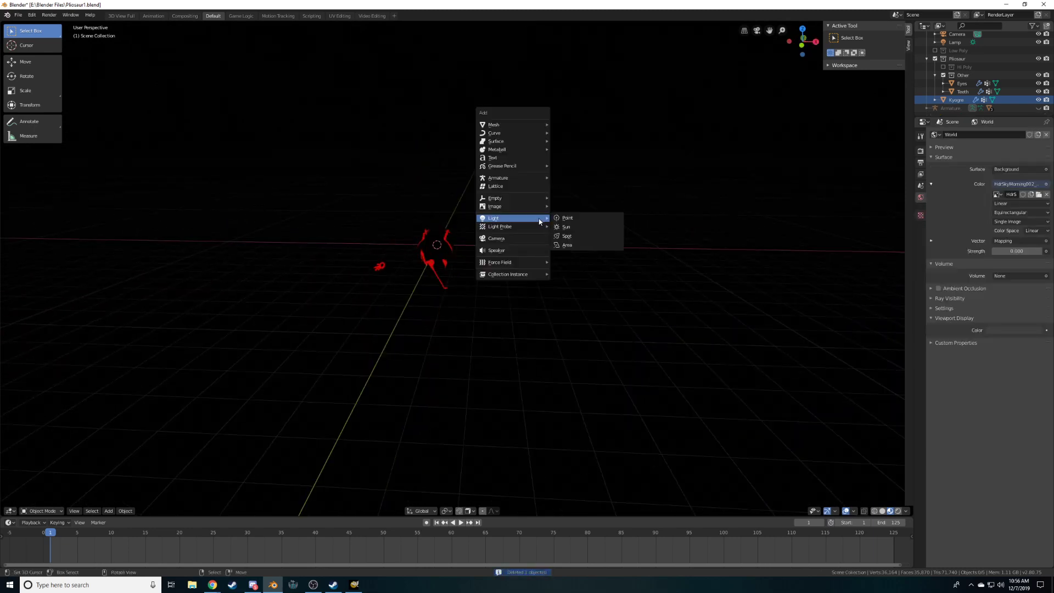
{"action": "left_click", "coordinate": [570, 219]}
{"action": "key", "text": "g"}
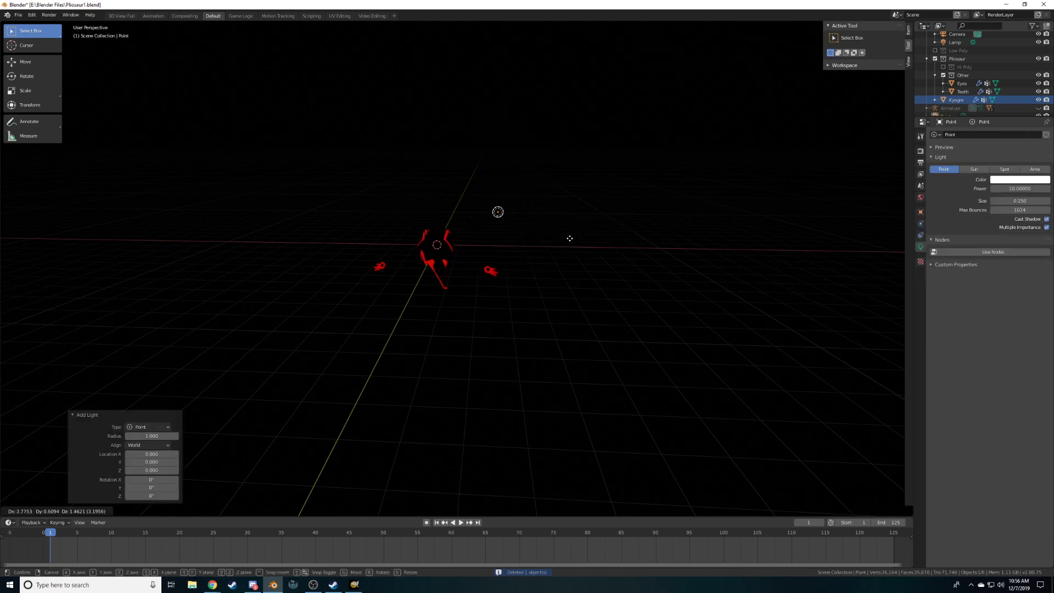
{"action": "left_click", "coordinate": [571, 238]}
{"action": "middle_click_drag", "start_coordinate": [572, 238], "coordinate": [573, 284]}
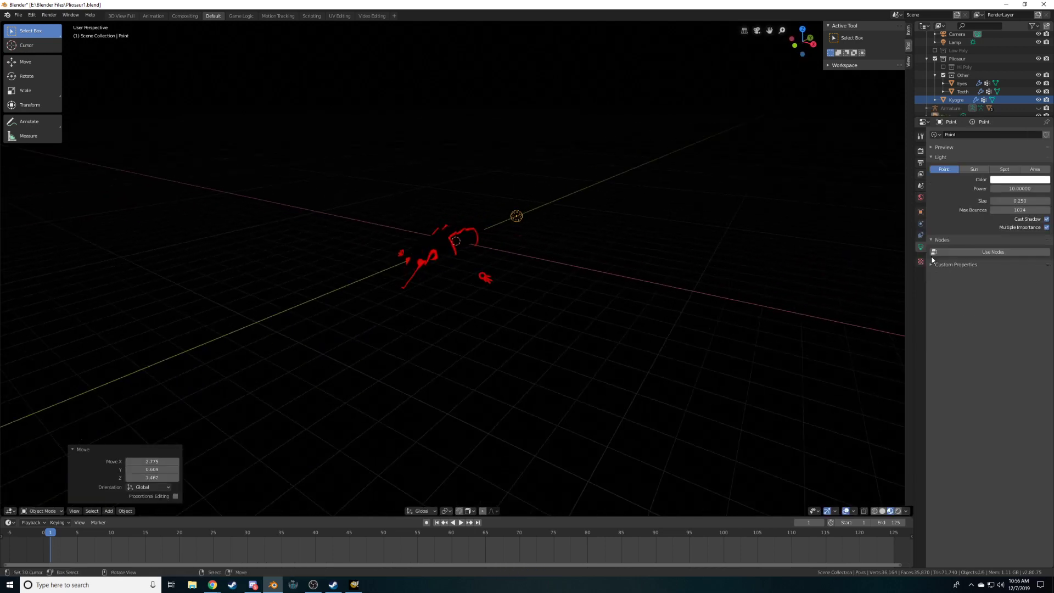
{"action": "key", "text": "Escape"}
Preview the Point light's effect on the Pliosaur in Rendered viewport shading
{"action": "left_click", "coordinate": [899, 511]}
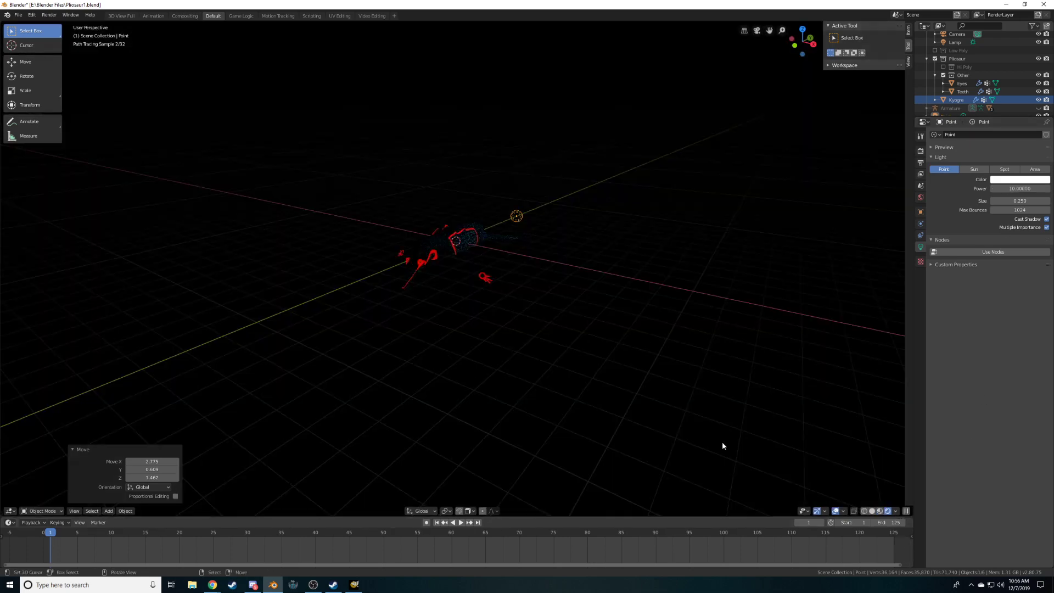
{"action": "scroll", "coordinate": [566, 333], "scroll_direction": "up", "scroll_amount": 4}
{"action": "mouse_move", "coordinate": [579, 249]}
{"action": "middle_mouse_down"}
{"action": "mouse_move", "coordinate": [579, 344]}
{"action": "mouse_move", "coordinate": [590, 269]}
{"action": "middle_mouse_up"}
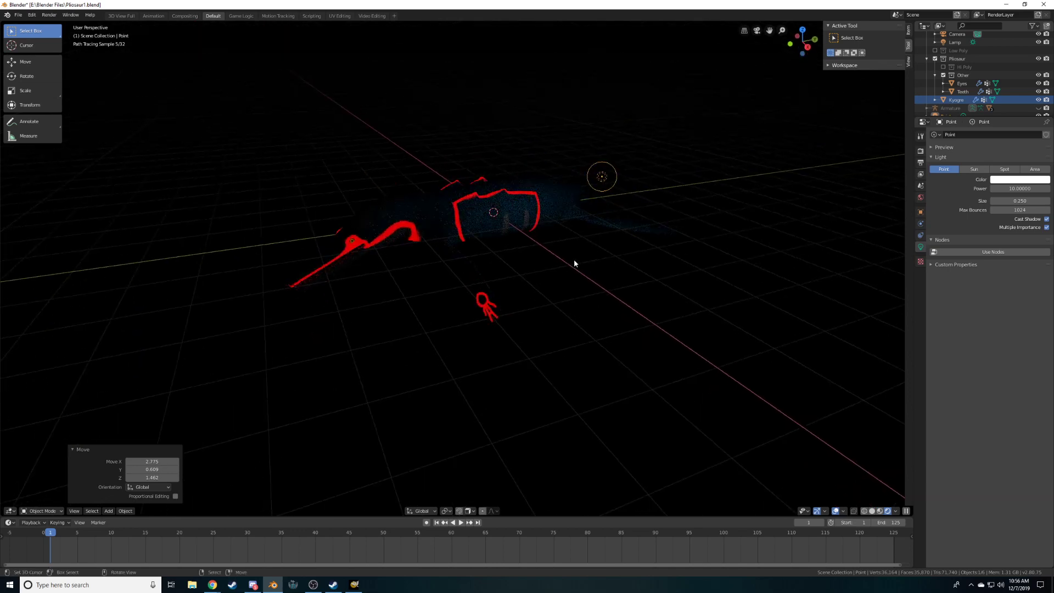
Delete the Point light and return the viewport to LookDev shading
{"action": "key", "text": "x"}
{"action": "left_click", "coordinate": [575, 253]}
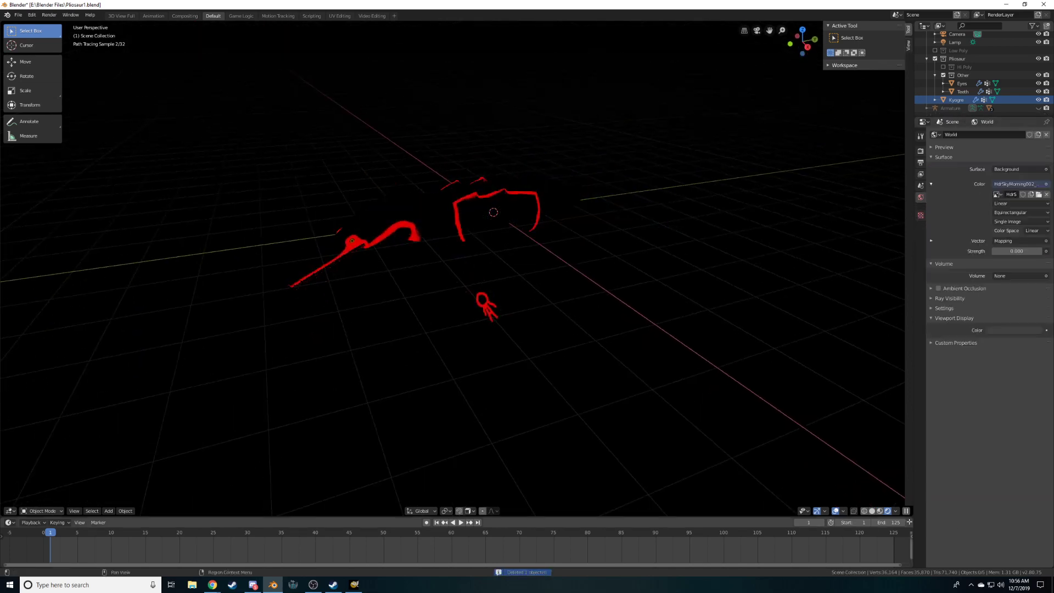
{"action": "left_click", "coordinate": [880, 511]}
{"action": "left_click", "coordinate": [890, 511]}
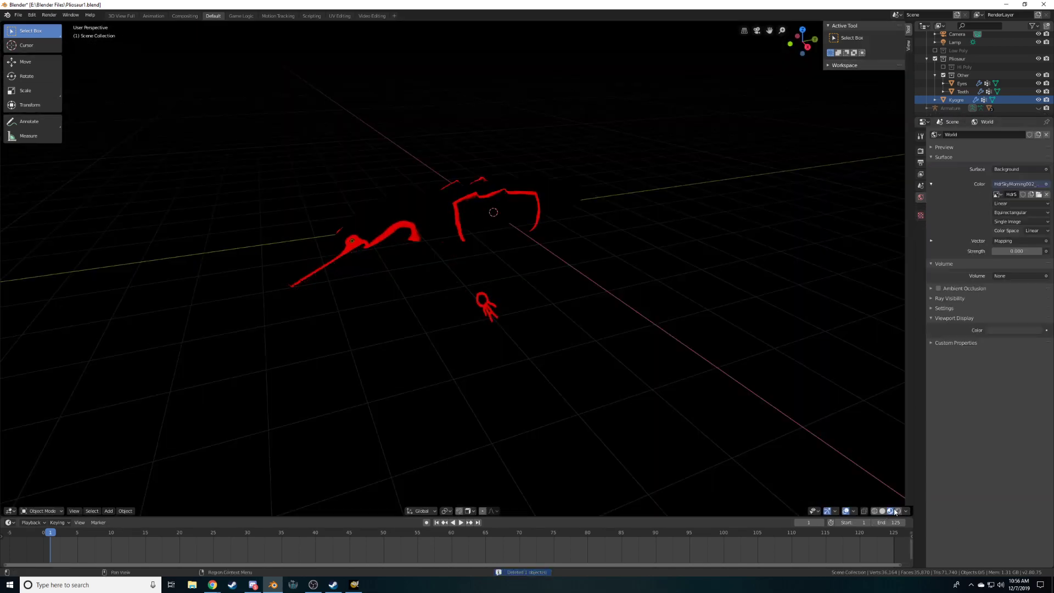
{"action": "left_click", "coordinate": [906, 511]}
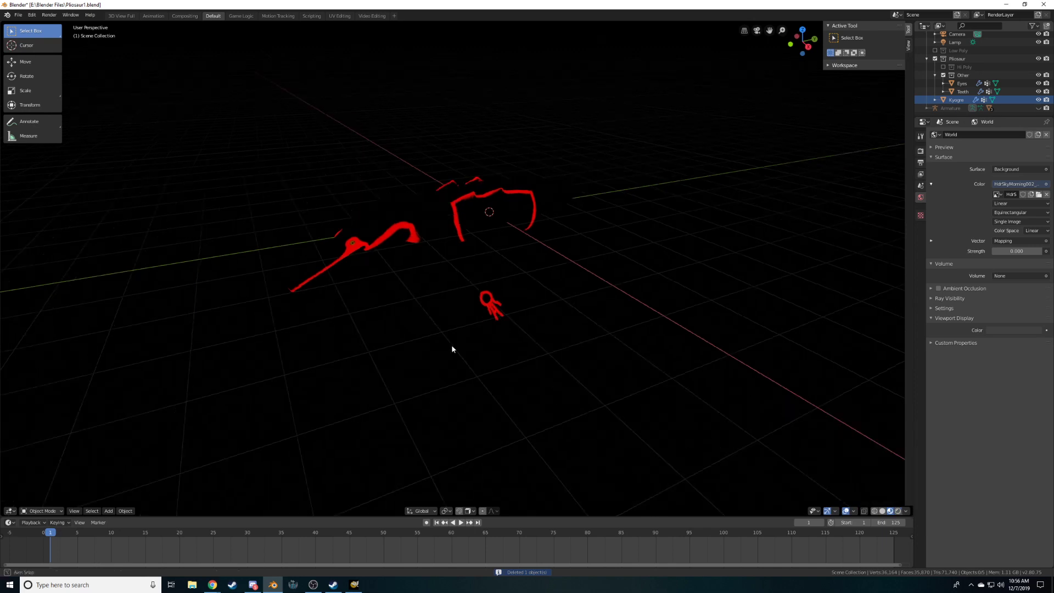
Add a new Sun light at the 3D cursor and raise it about 4.25 along the Z axis
{"action": "middle_click_drag", "start_coordinate": [436, 345], "coordinate": [566, 274]}
{"action": "key", "text": "shift+a"}
{"action": "mouse_move", "coordinate": [568, 276]}
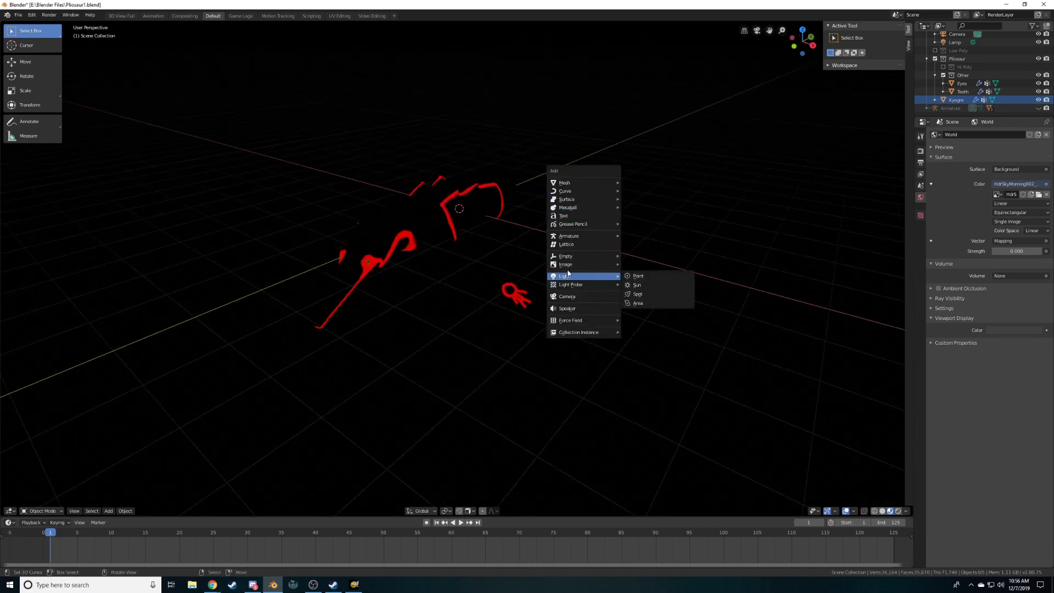
{"action": "left_click", "coordinate": [645, 290]}
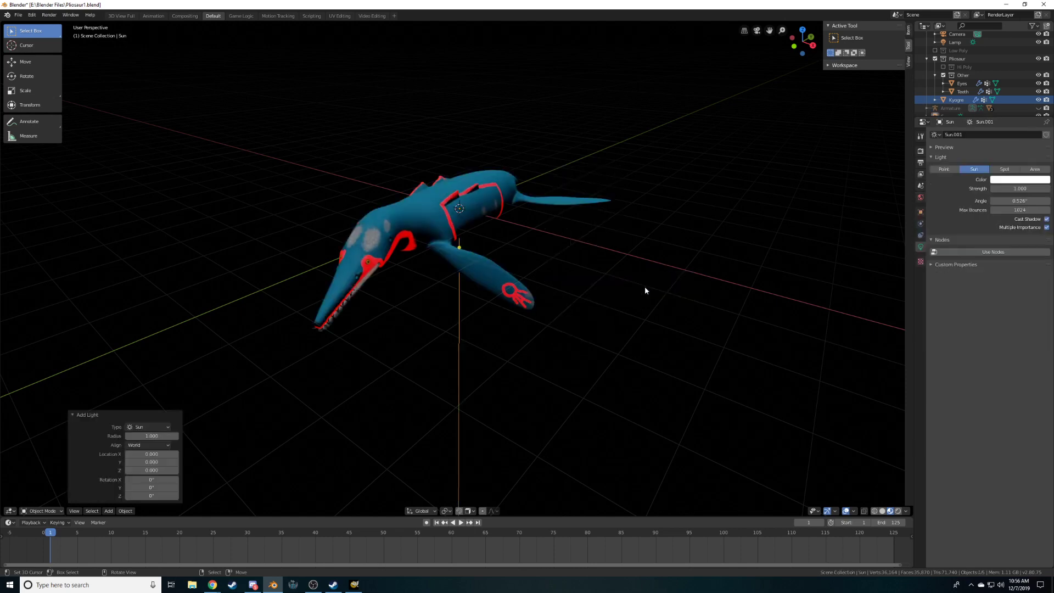
{"action": "key", "text": "g"}
{"action": "key", "text": "z"}
{"action": "left_click", "coordinate": [545, 206]}
{"action": "scroll", "coordinate": [594, 256], "scroll_direction": "down", "scroll_amount": 6}
{"action": "middle_click_drag", "start_coordinate": [574, 275], "coordinate": [547, 268]}
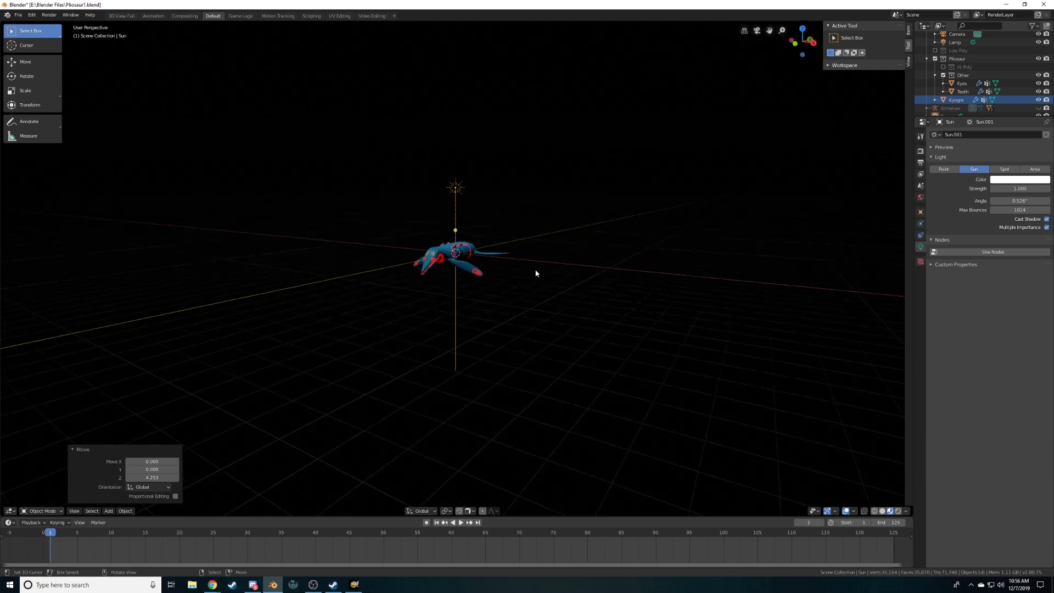
Switch to the camera view and set the render resolution to 3840 × 2160 px
{"action": "key", "text": "KP_0"}
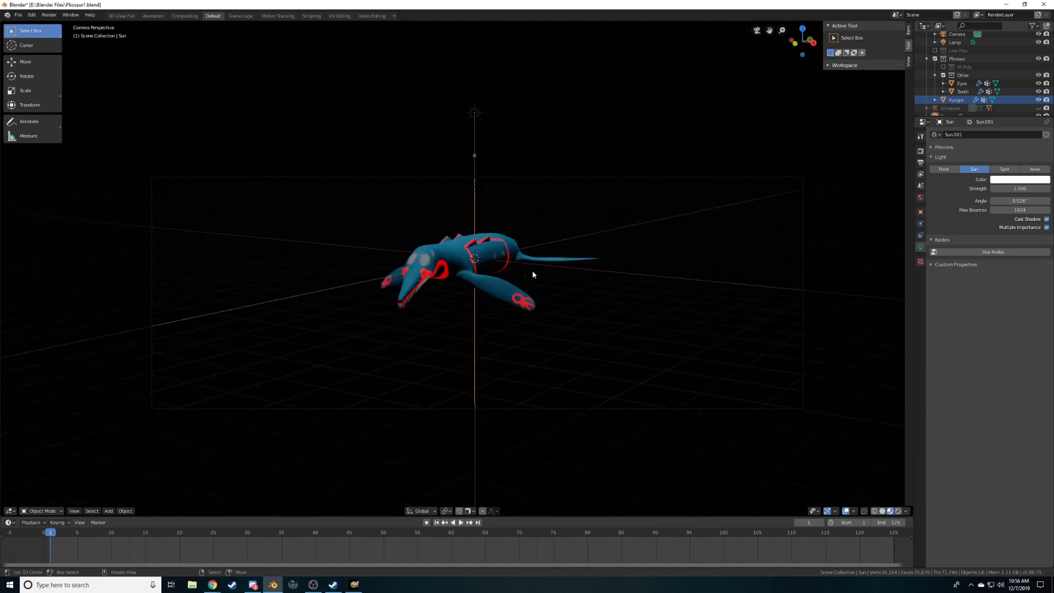
{"action": "left_click", "coordinate": [921, 152]}
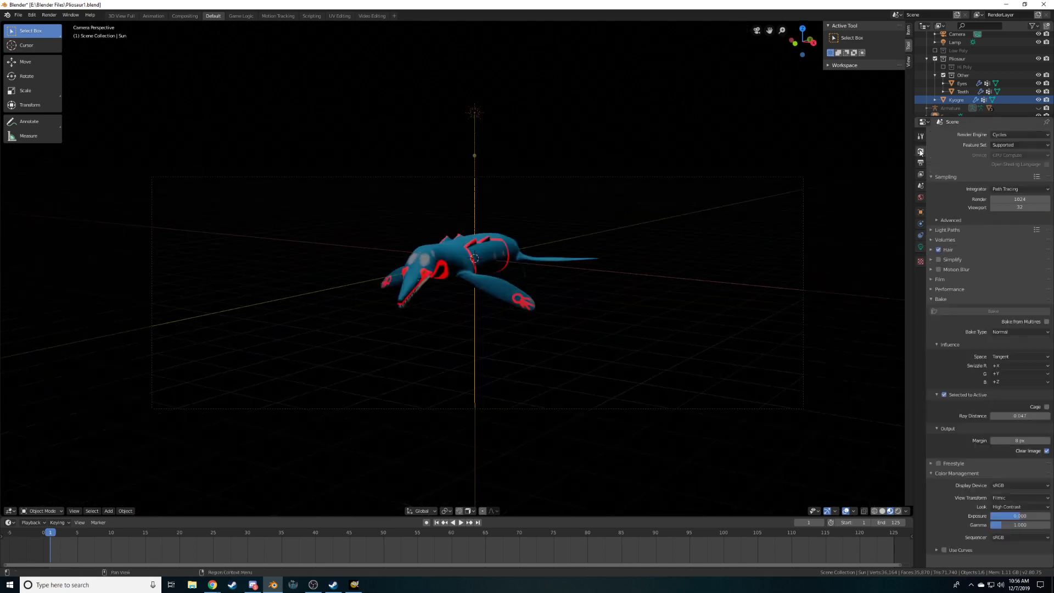
{"action": "left_click", "coordinate": [920, 163]}
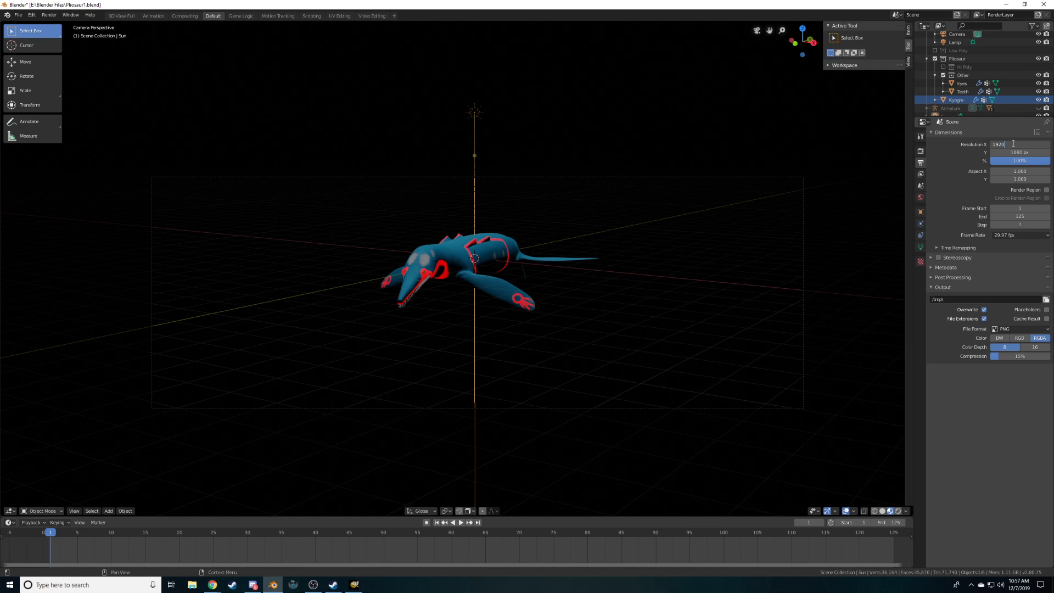
{"action": "left_click", "coordinate": [1013, 144]}
{"action": "type", "text": "1920"}
{"action": "key", "text": "Tab"}
{"action": "key", "text": "Return"}
{"action": "key", "text": "Return"}
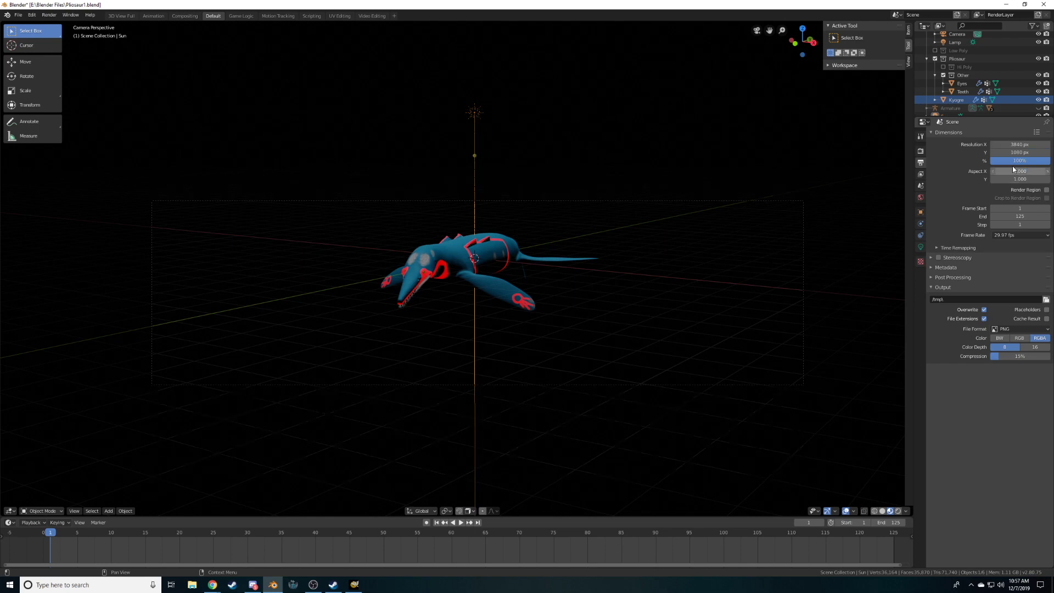
{"action": "type", "text": "2"}
{"action": "key", "text": "Return"}
Select the camera, nudge it slightly, and split the 3D viewport to show a top view beside the camera view
{"action": "scroll", "coordinate": [538, 279], "scroll_direction": "down", "scroll_amount": 2}
{"action": "left_click", "coordinate": [696, 310]}
{"action": "key", "text": "g"}
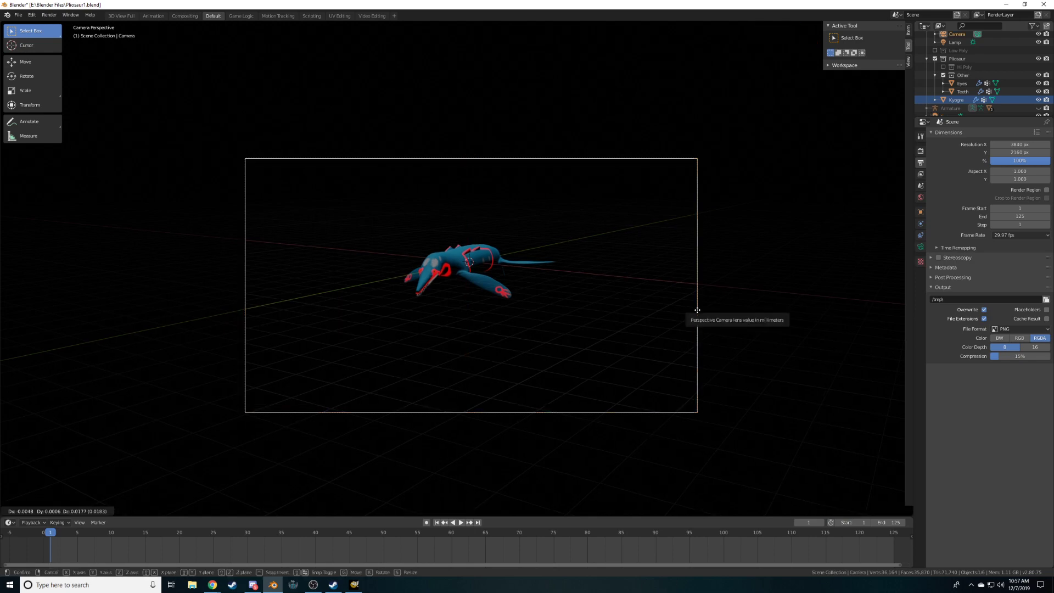
{"action": "left_click", "coordinate": [694, 313]}
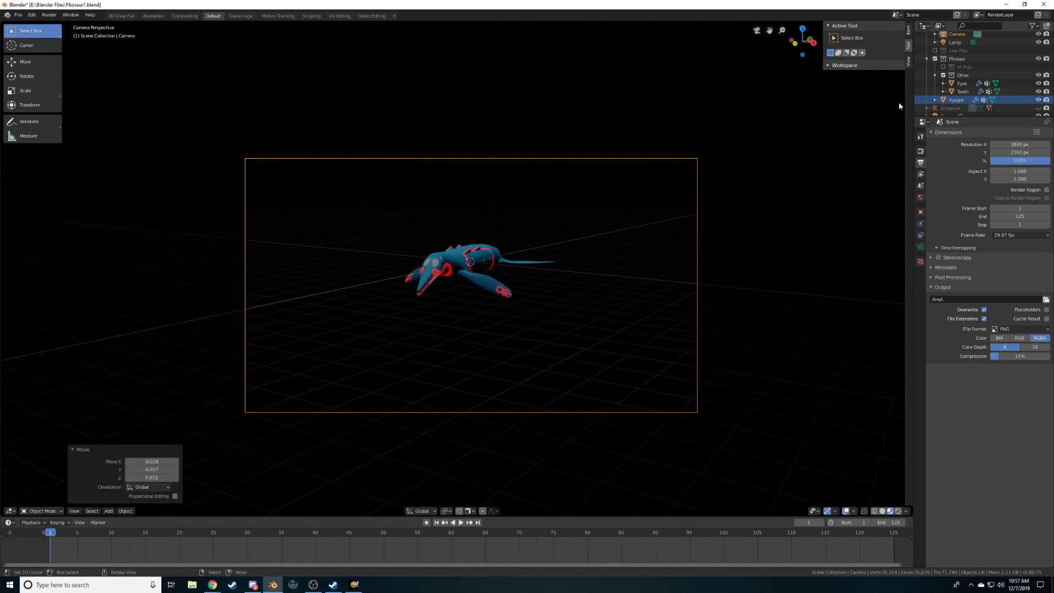
{"action": "left_click_drag", "start_coordinate": [912, 511], "coordinate": [496, 513]}
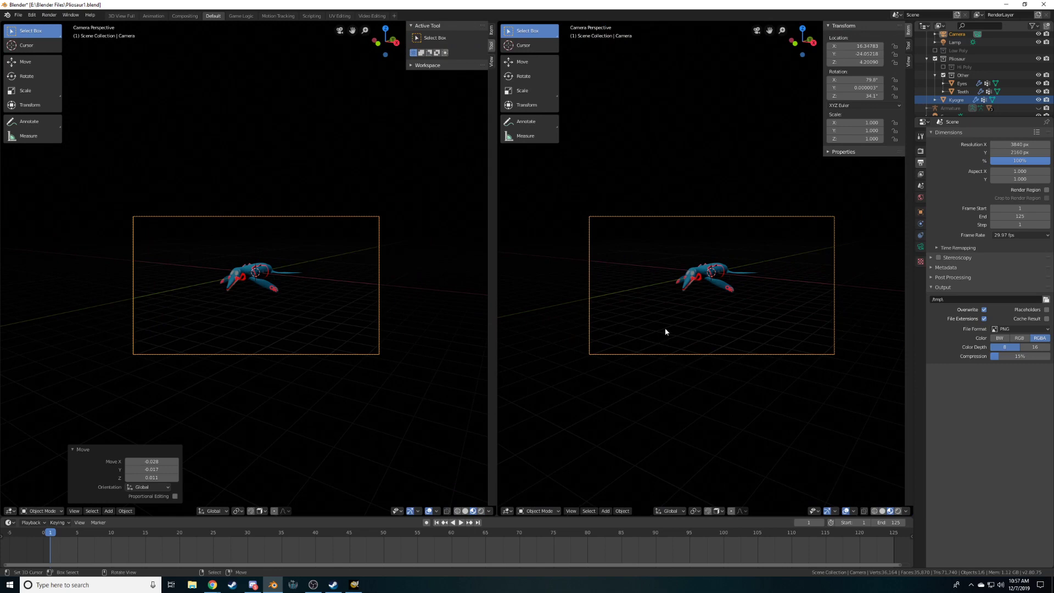
{"action": "key", "text": "KP_7"}
Move the camera closer to the Pliosaur by about -7.3 in X and 10.9 in Y, and lower it about 4.2 in Z
{"action": "key", "text": "g"}
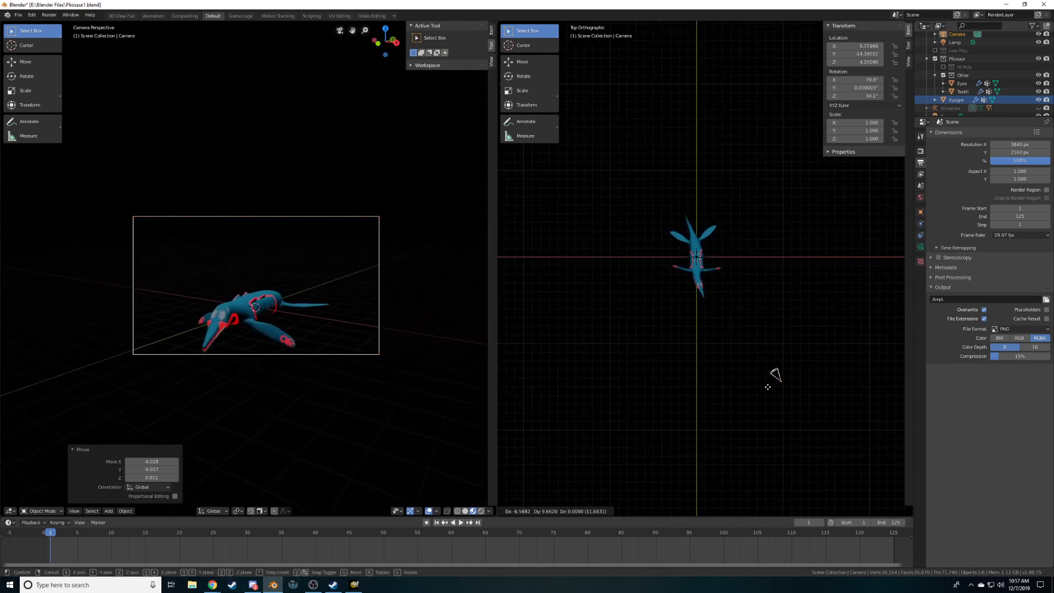
{"action": "left_click", "coordinate": [767, 365]}
{"action": "key", "text": "g"}
{"action": "key", "text": "z"}
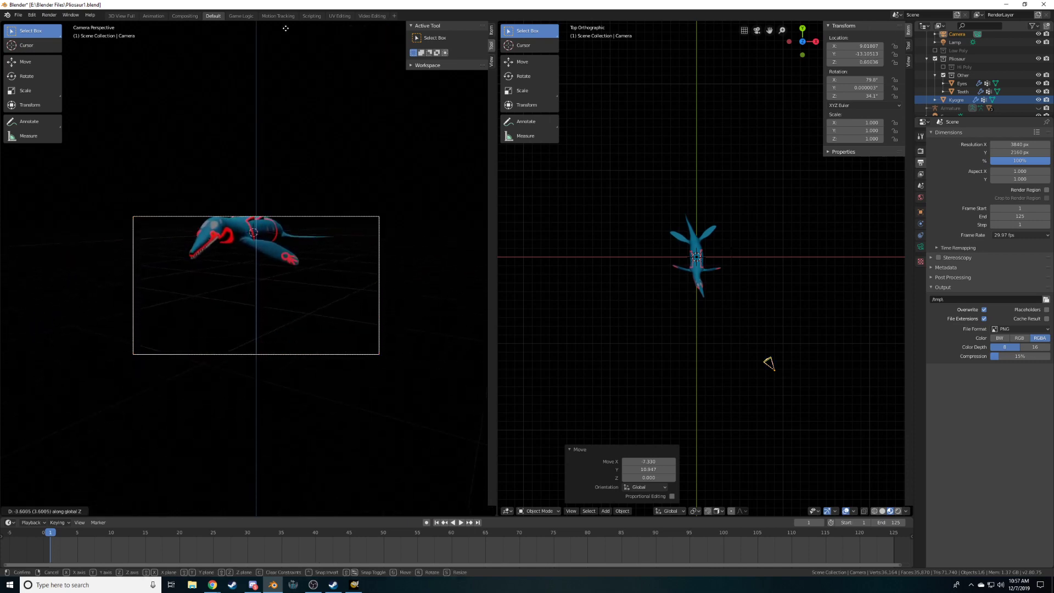
{"action": "left_click", "coordinate": [289, 59]}
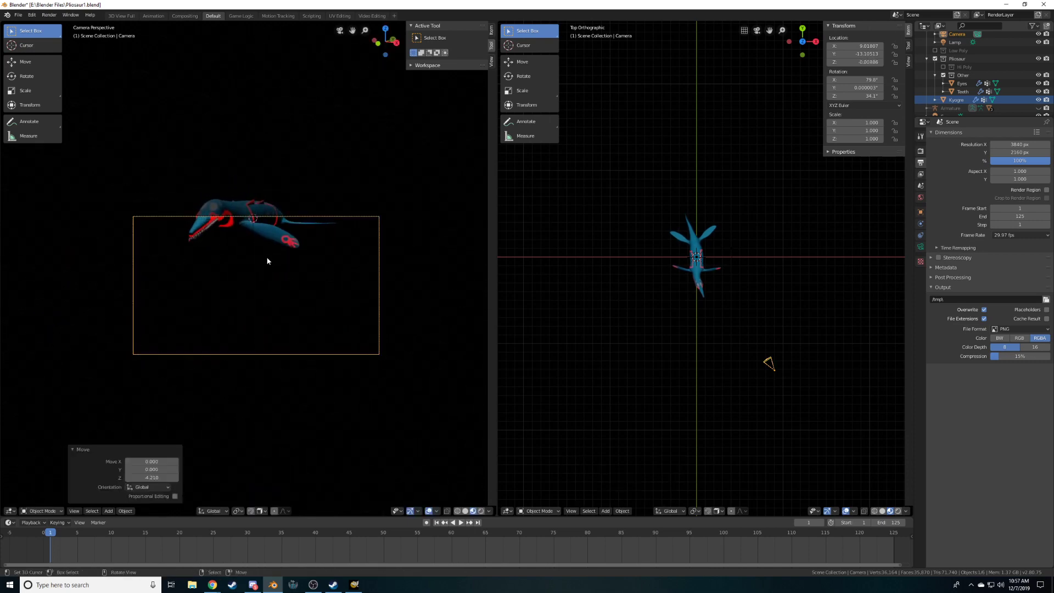
Trackball-rotate the camera by about 9.2° and 1.2° to bring the Pliosaur into the middle of the frame
{"action": "key", "text": "r"}
{"action": "key", "text": "r"}
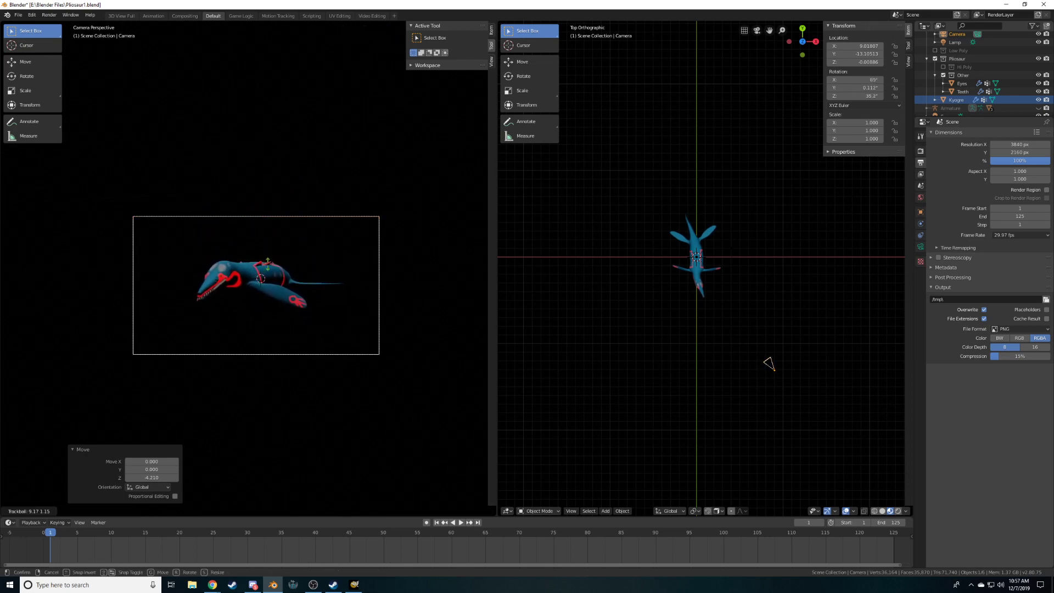
{"action": "left_click", "coordinate": [277, 266]}
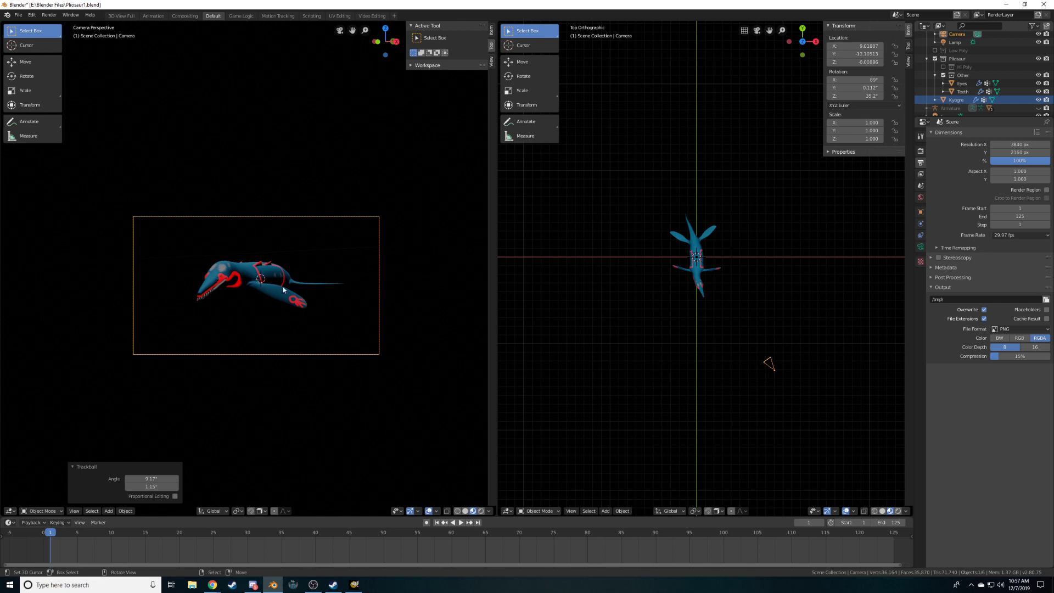
Show and select the Pliosaur's armature, and set it to Object Mode
{"action": "left_click", "coordinate": [263, 284]}
{"action": "scroll", "coordinate": [321, 275], "scroll_direction": "up", "scroll_amount": 3}
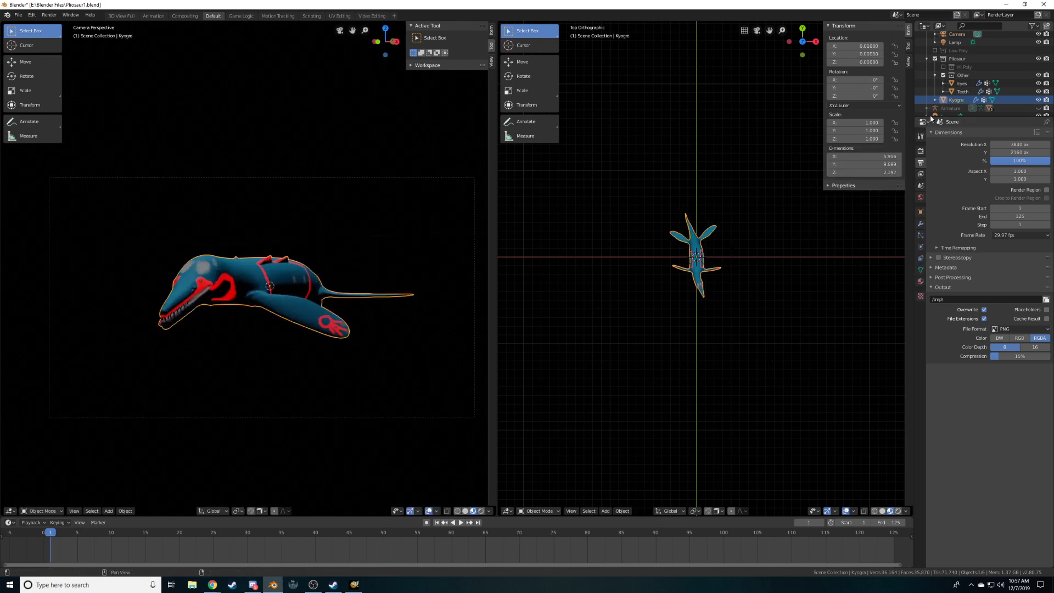
{"action": "left_click", "coordinate": [948, 108]}
{"action": "key", "text": "ctrl+Tab"}
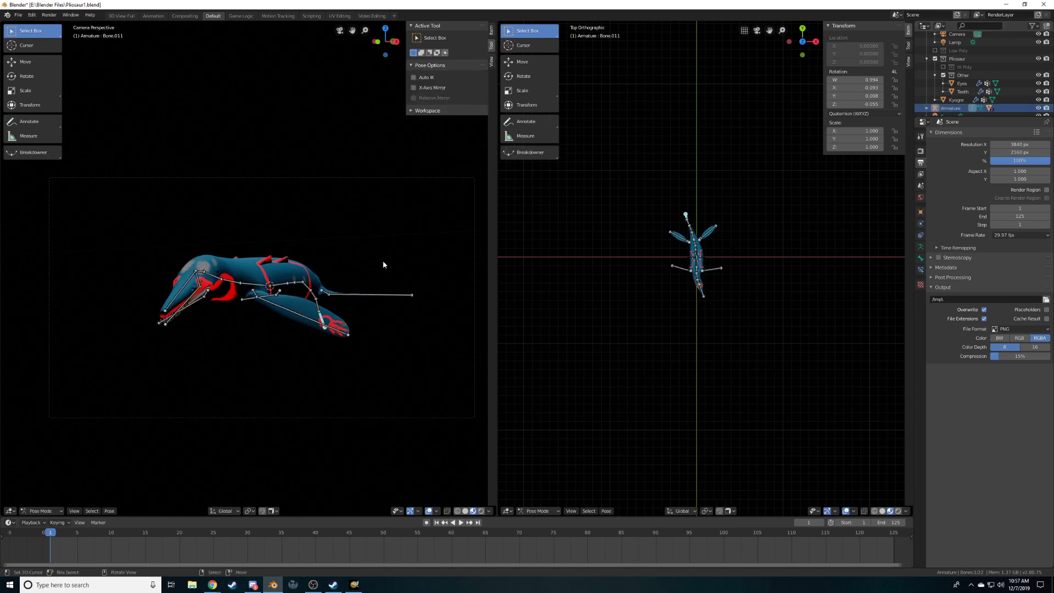
{"action": "left_click", "coordinate": [41, 511]}
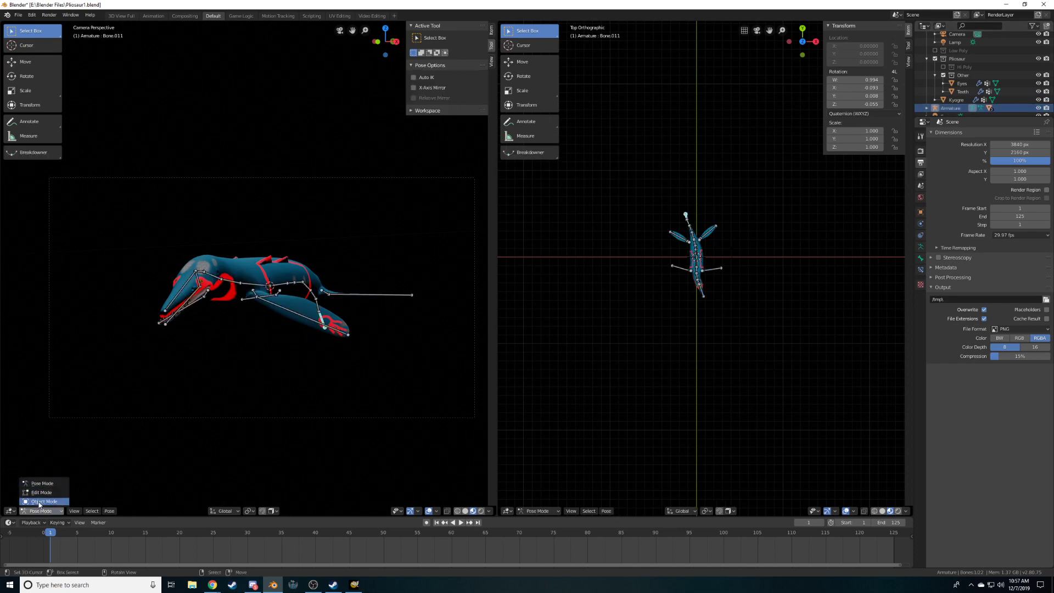
{"action": "left_click", "coordinate": [42, 501]}
{"action": "left_click", "coordinate": [236, 288]}
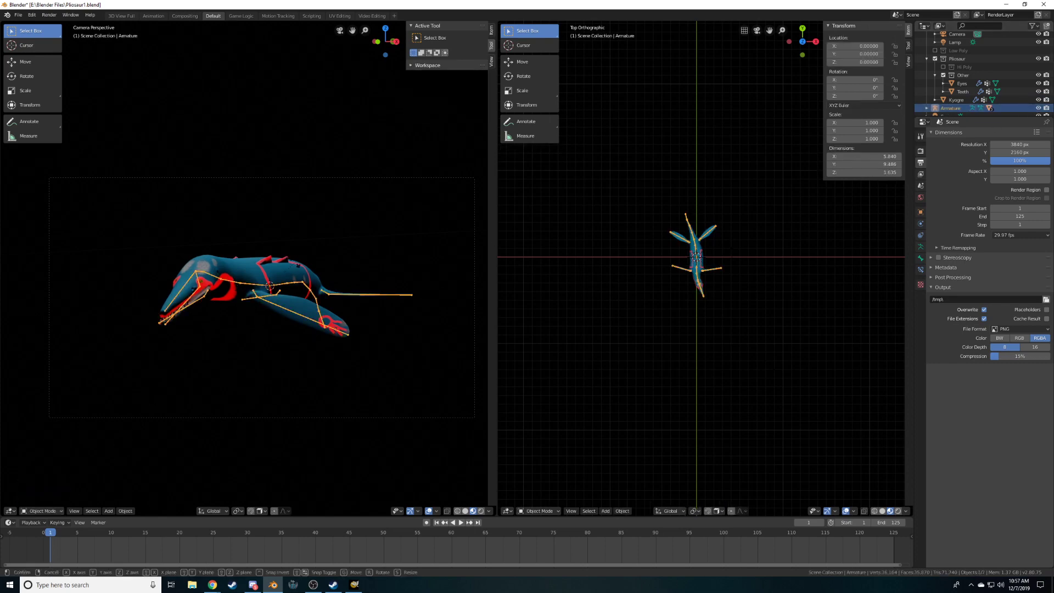
Trackball-rotate the armature by about -15.5° and raise it about 0.4 in Z within the camera frame
{"action": "key", "text": "r"}
{"action": "key", "text": "Escape"}
{"action": "key", "text": "r"}
{"action": "key", "text": "r"}
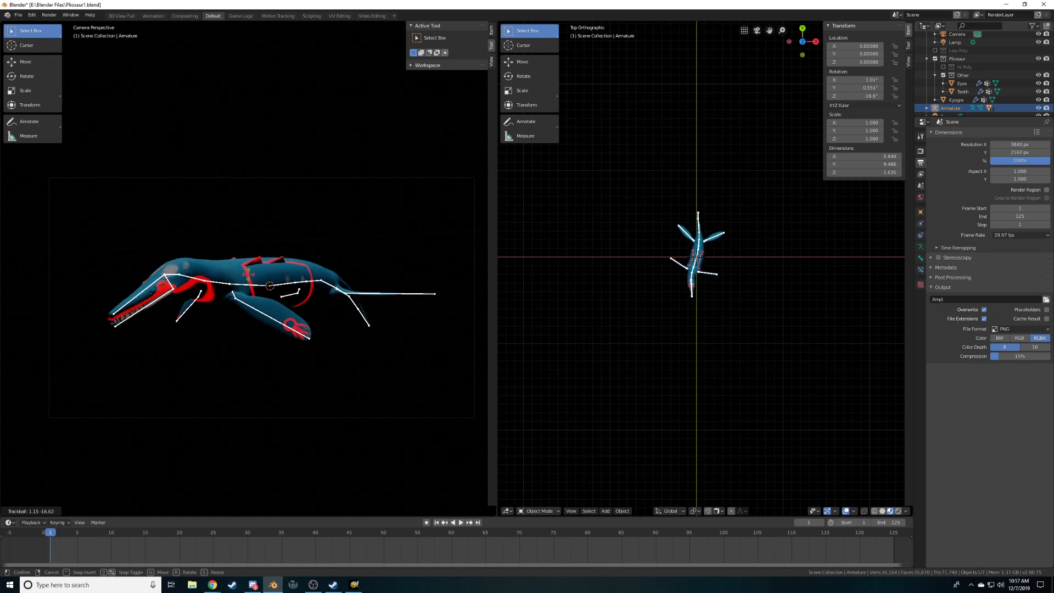
{"action": "left_click", "coordinate": [248, 274]}
{"action": "key", "text": "g"}
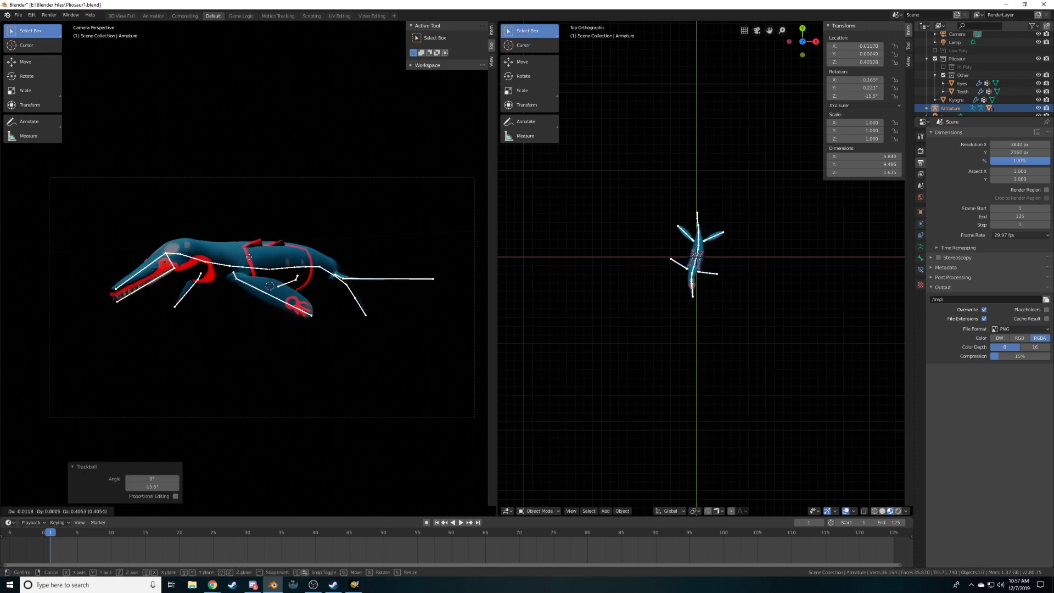
{"action": "left_click", "coordinate": [248, 256]}
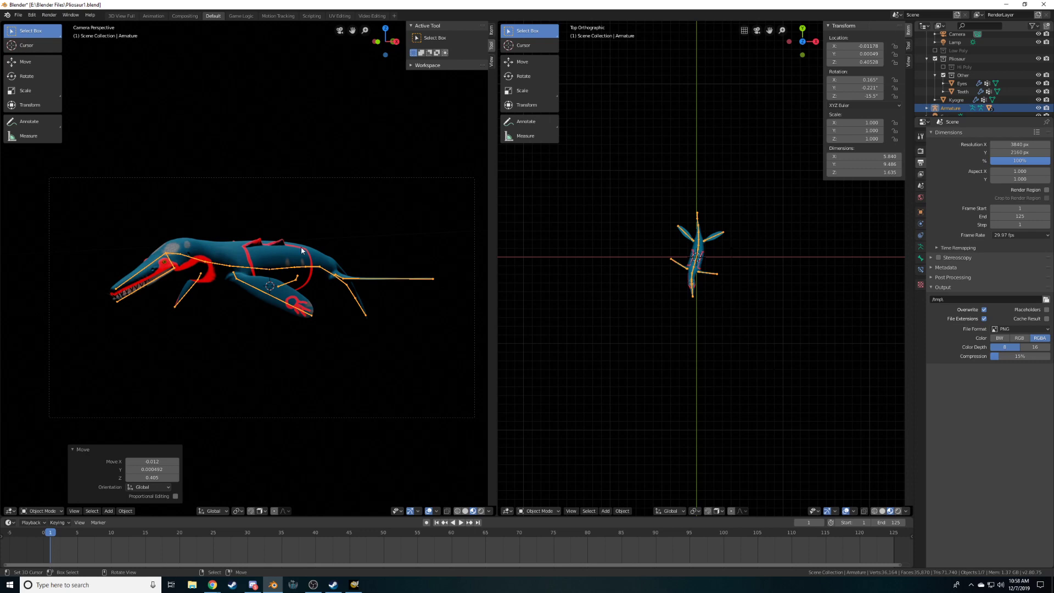
Add a cube at the scene origin and scale it up uniformly to about 21.9 units per side
{"action": "key", "text": "shift+a"}
{"action": "mouse_move", "coordinate": [663, 188]}
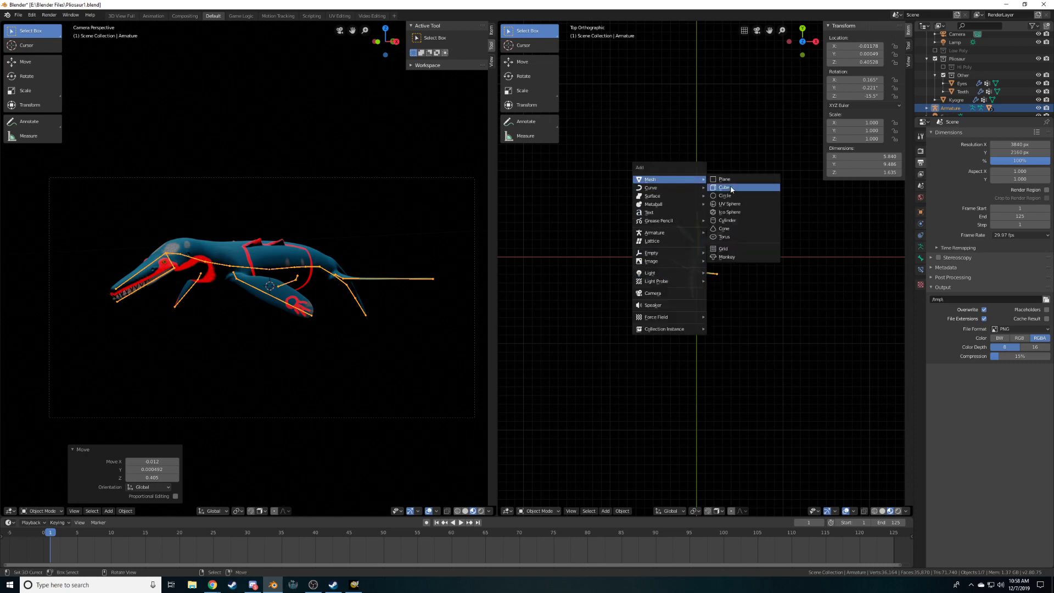
{"action": "left_click", "coordinate": [730, 189]}
{"action": "key", "text": "s"}
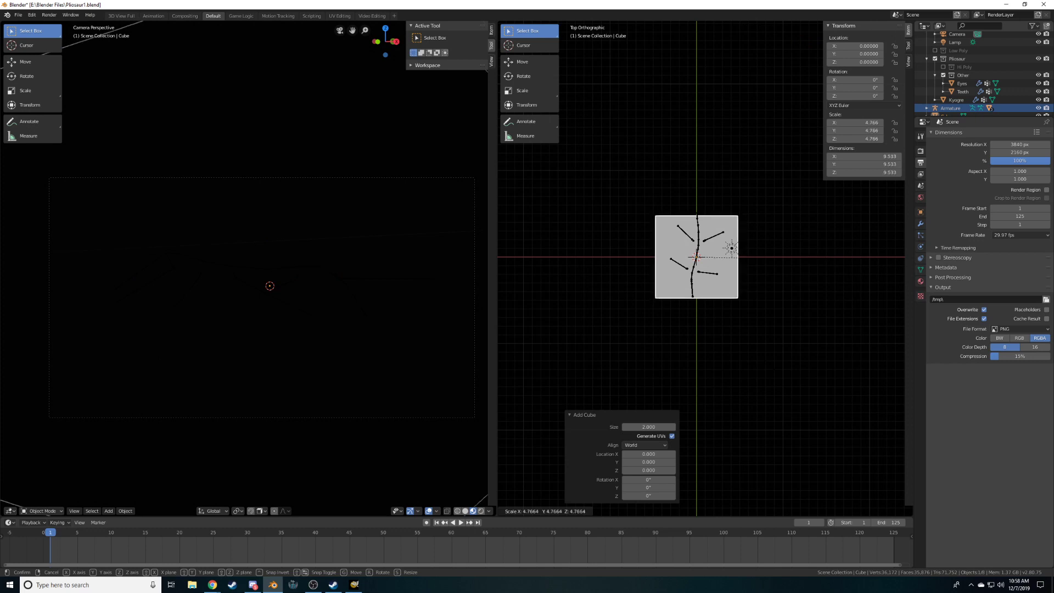
{"action": "left_click", "coordinate": [732, 245]}
{"action": "key", "text": "s"}
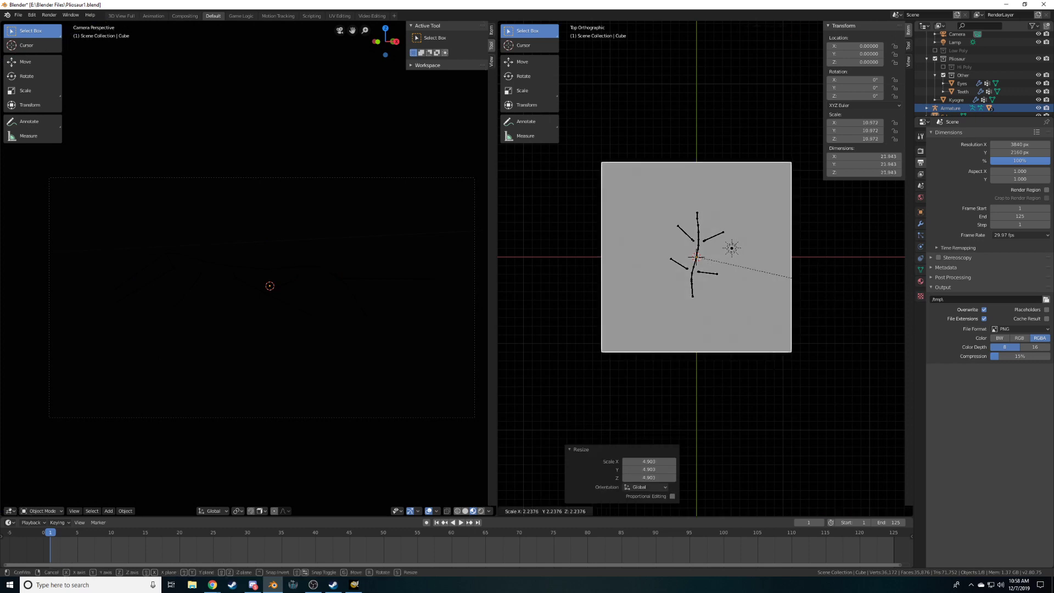
{"action": "left_click", "coordinate": [838, 351]}
Rotate the cube about 35° around Z, move it about -5.3 in X and 7.6 in Y, and enlarge it to about 34.8 units per side
{"action": "scroll", "coordinate": [837, 351], "scroll_direction": "down", "scroll_amount": 4}
{"action": "scroll", "coordinate": [764, 338], "scroll_direction": "down", "scroll_amount": 3}
{"action": "scroll", "coordinate": [763, 337], "scroll_direction": "up", "scroll_amount": 4}
{"action": "key", "text": "r"}
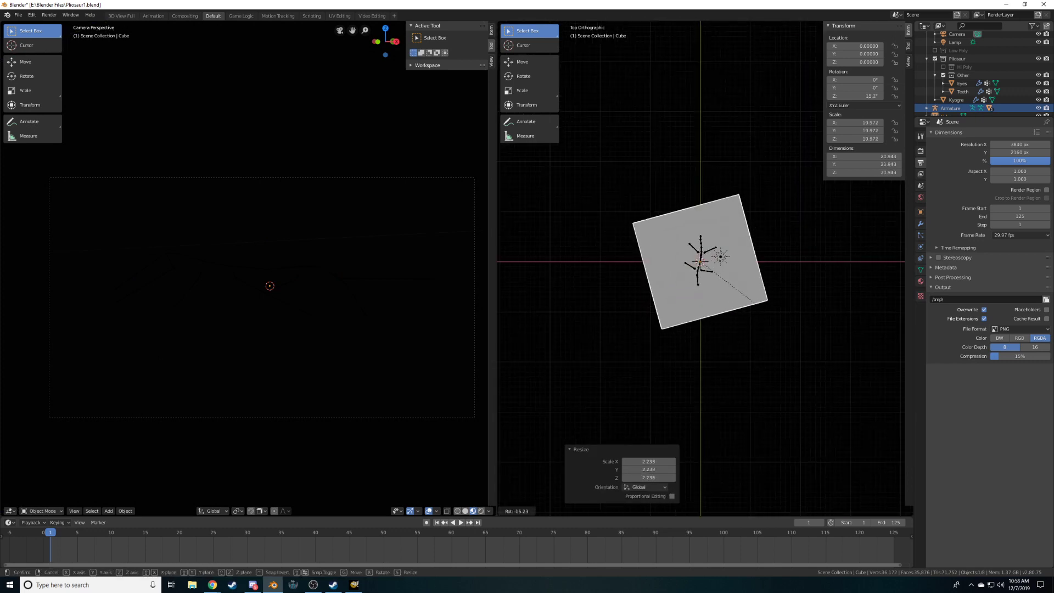
{"action": "left_click", "coordinate": [780, 293]}
{"action": "scroll", "coordinate": [783, 290], "scroll_direction": "down", "scroll_amount": 4}
{"action": "key", "text": "g"}
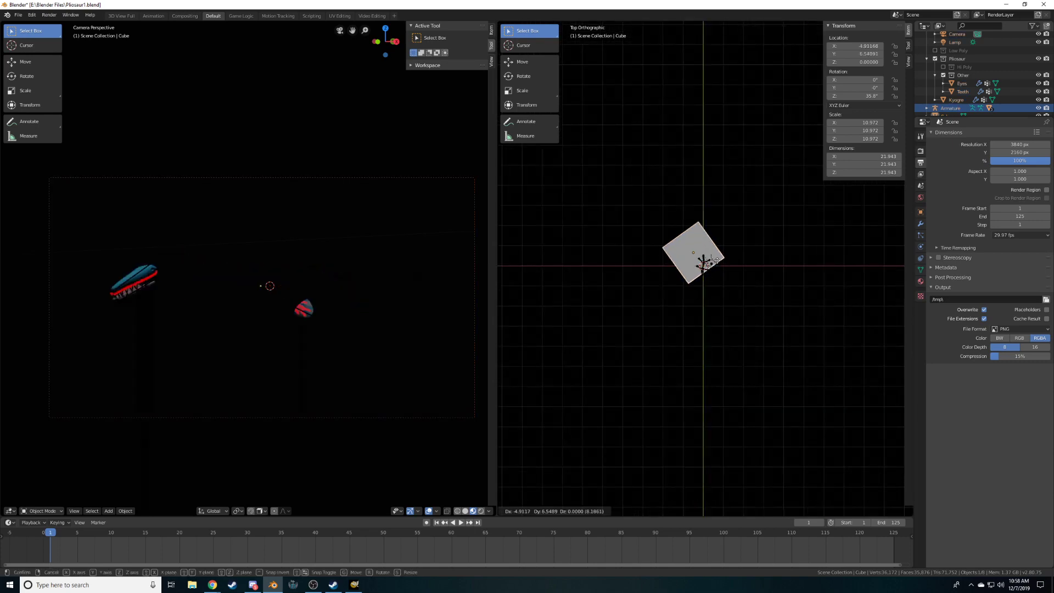
{"action": "left_click", "coordinate": [712, 255]}
{"action": "key", "text": "s"}
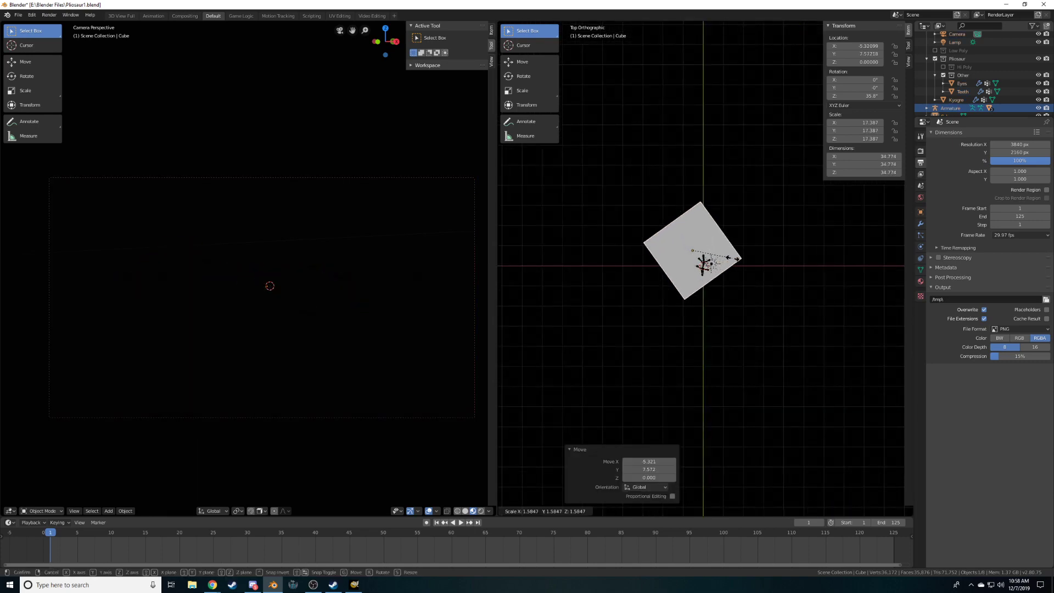
{"action": "left_click", "coordinate": [737, 258]}
Create a new material on the cube and remove its Principled BSDF surface shader
{"action": "left_click", "coordinate": [922, 281]}
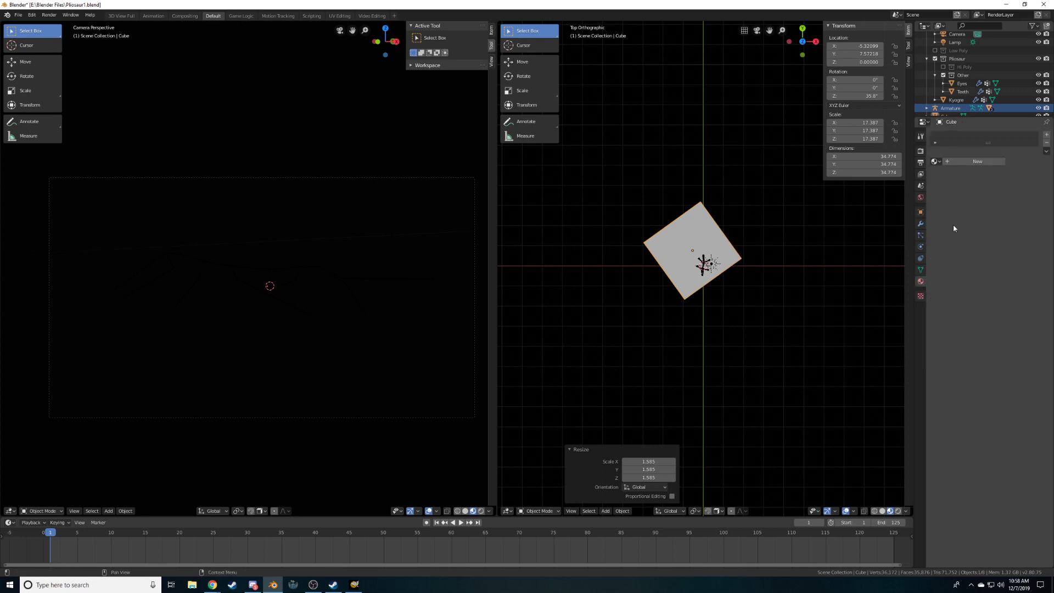
{"action": "left_click", "coordinate": [965, 162]}
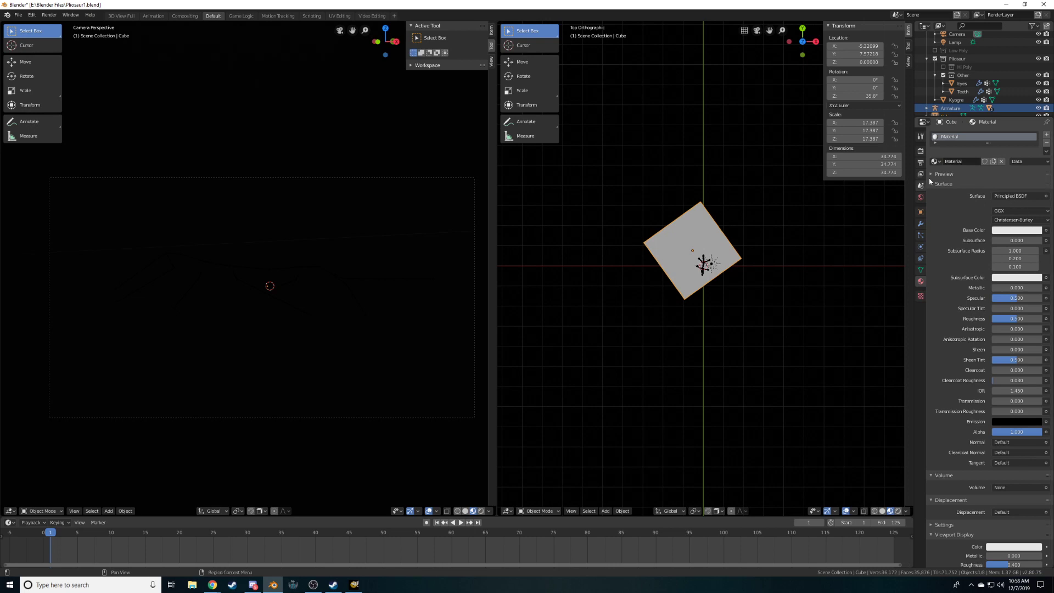
{"action": "left_click", "coordinate": [1035, 198]}
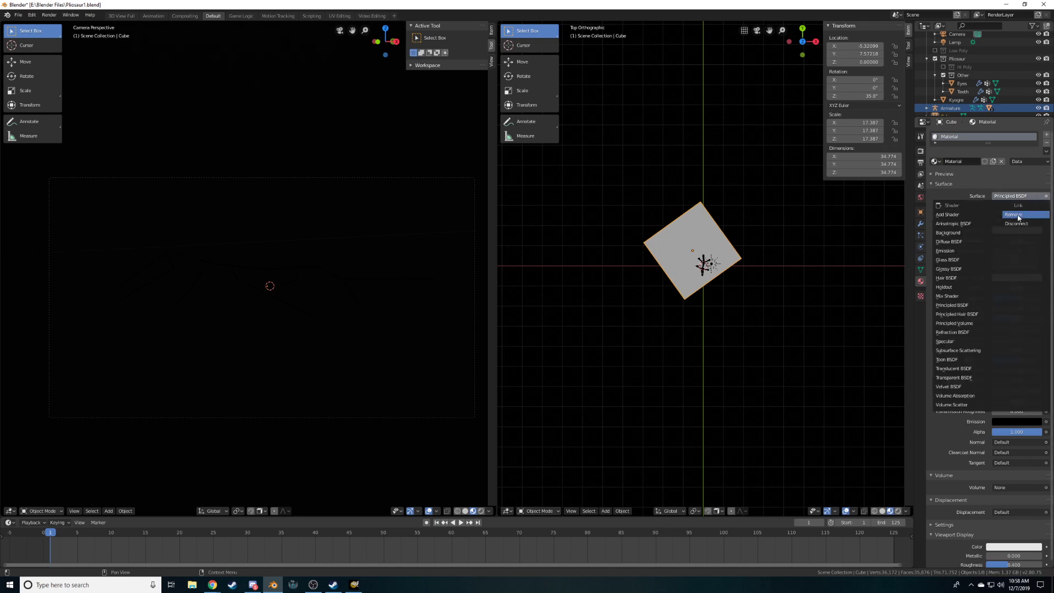
{"action": "left_click", "coordinate": [1018, 216]}
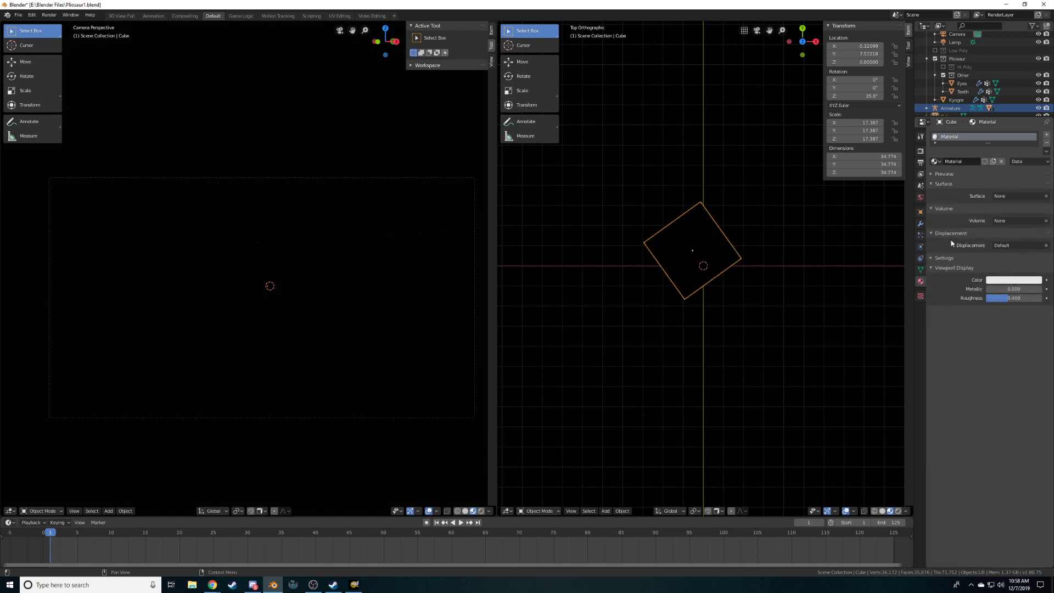
Try Subsurface Scattering as the cube material's volume shader, and remove it again
{"action": "left_click", "coordinate": [1003, 220]}
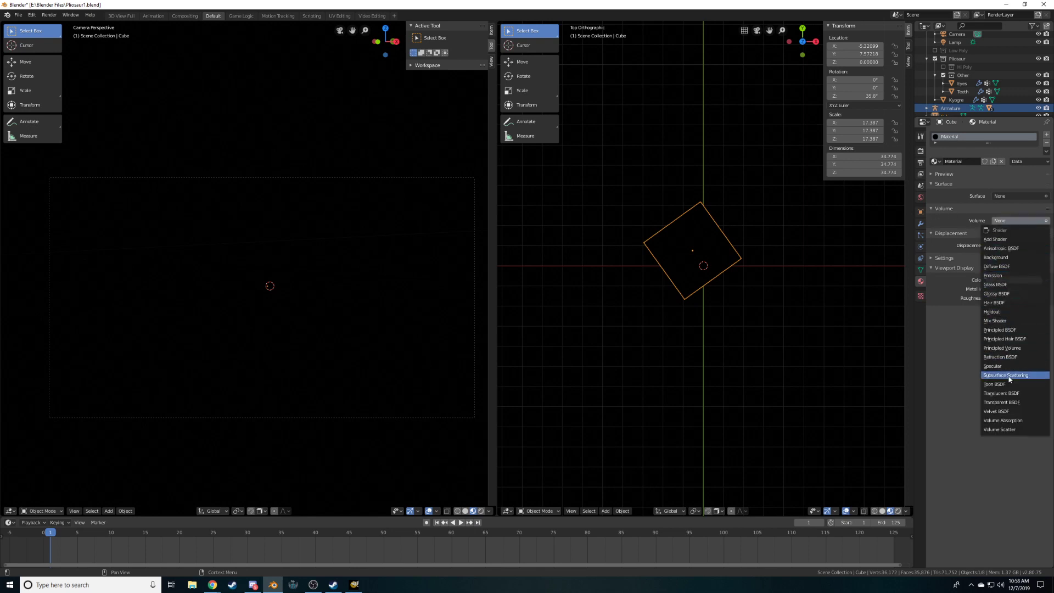
{"action": "left_click", "coordinate": [1002, 375]}
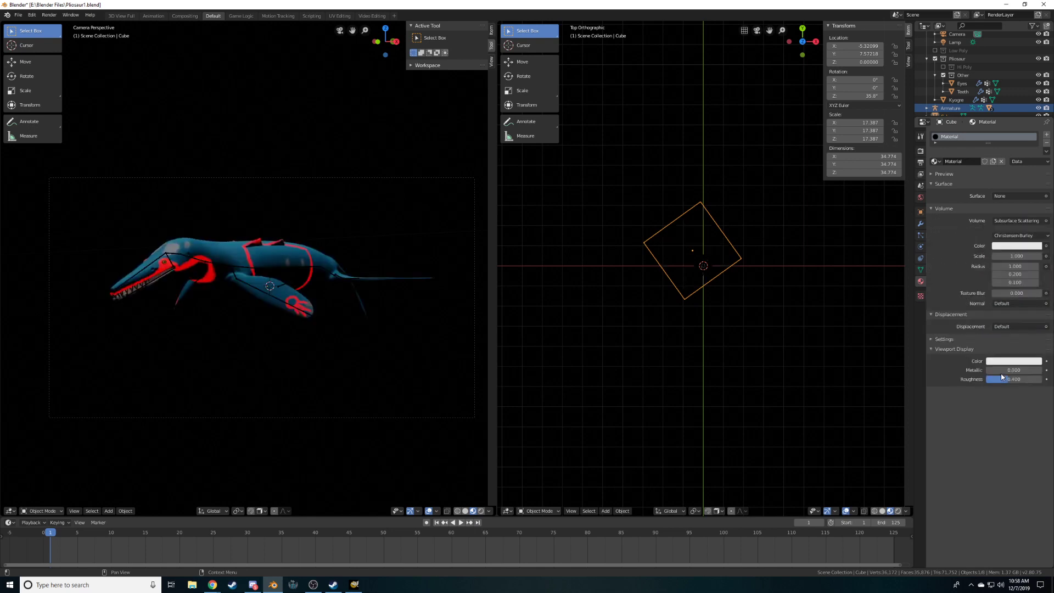
{"action": "left_click", "coordinate": [1019, 221]}
{"action": "left_click", "coordinate": [1020, 242]}
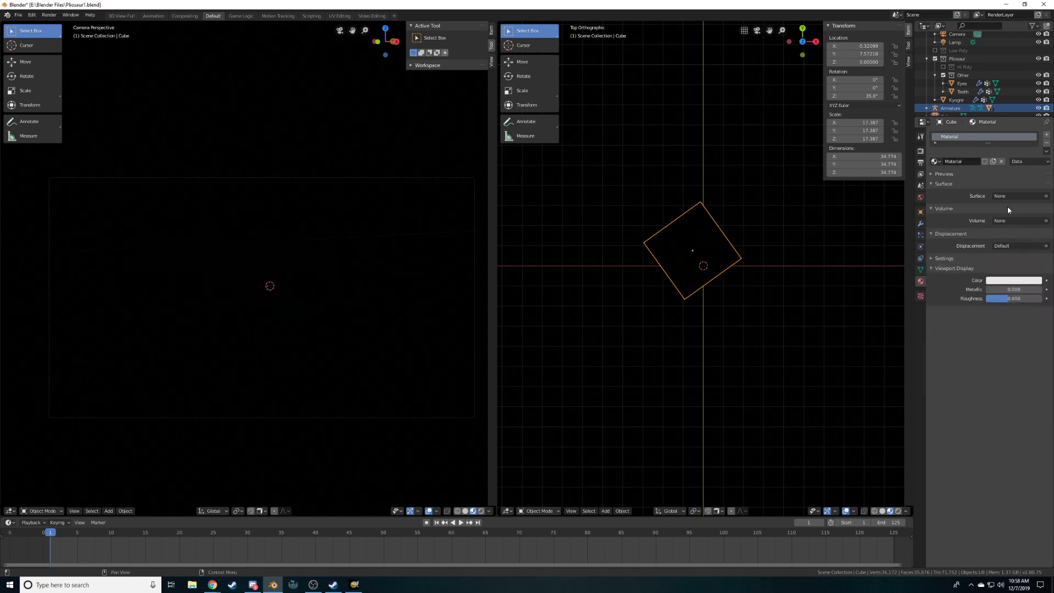
Assign Volume Scatter as the cube material's volume shader
{"action": "left_click", "coordinate": [999, 221]}
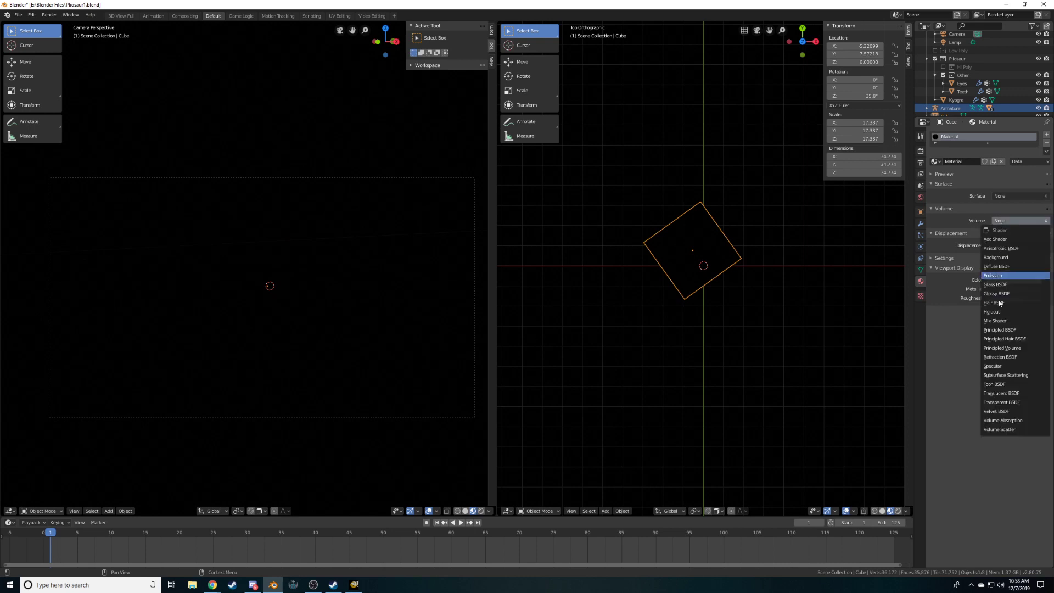
{"action": "left_click", "coordinate": [1007, 430]}
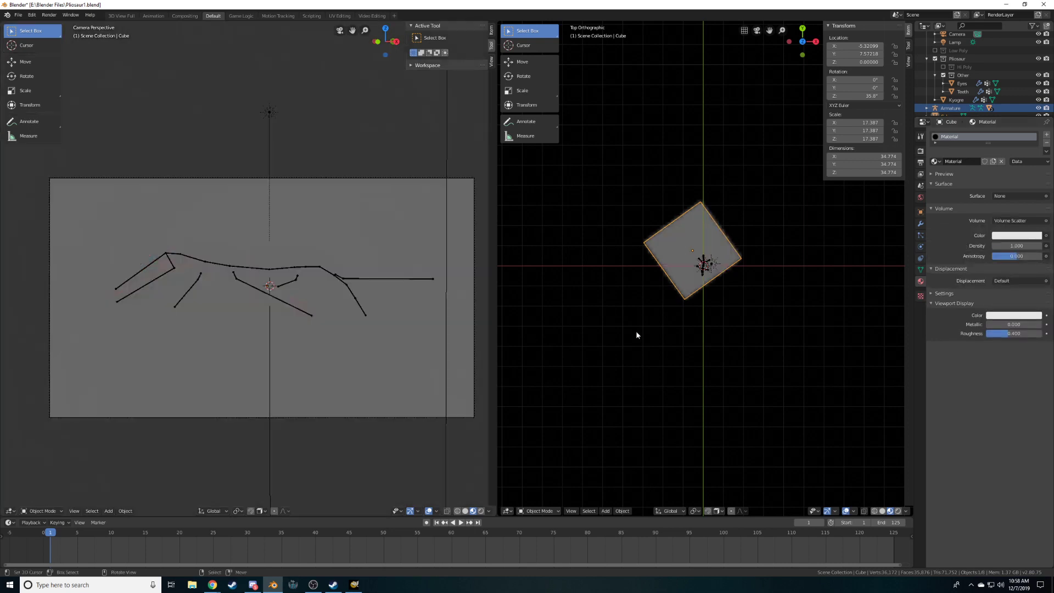
Set the Volume Scatter density of the cube's material to 0.100
{"action": "middle_click_drag", "start_coordinate": [747, 306], "coordinate": [711, 223]}
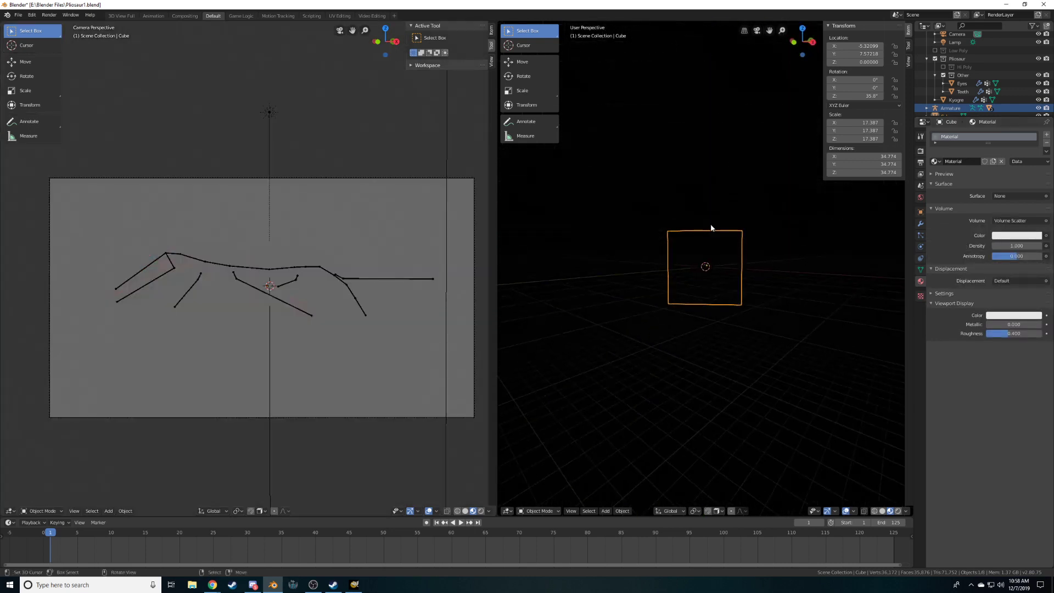
{"action": "middle_click_drag", "start_coordinate": [723, 273], "coordinate": [837, 273]}
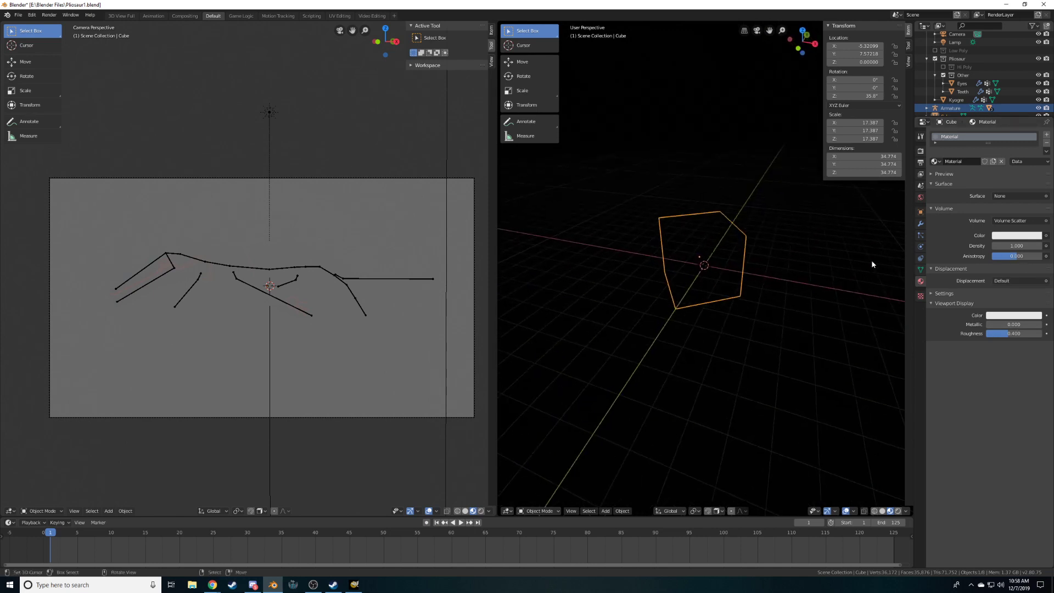
{"action": "left_click_drag", "start_coordinate": [1016, 246], "coordinate": [997, 246]}
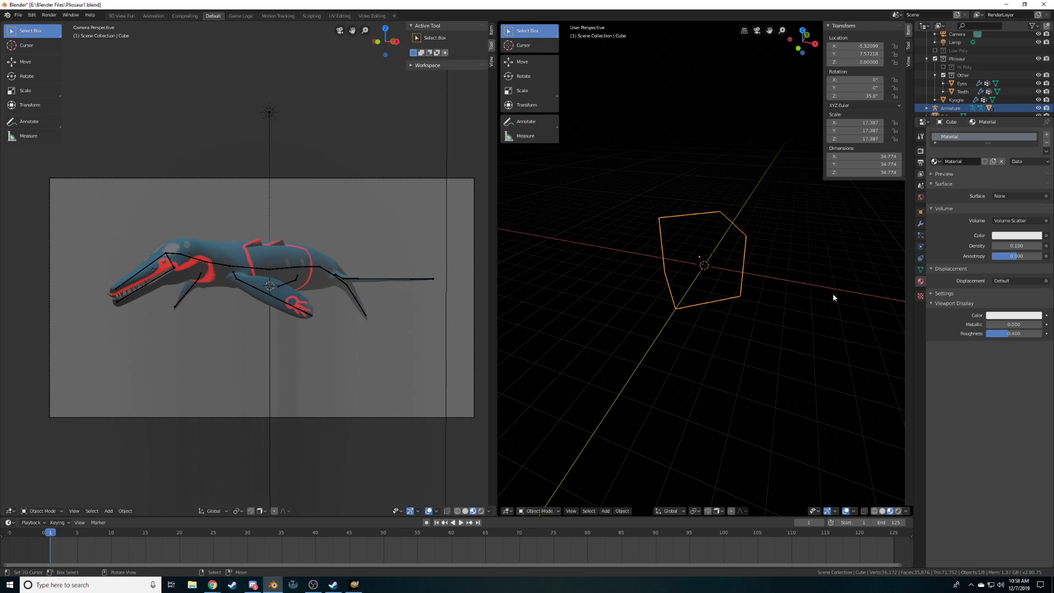
Show the cube's material in the Shader Editor instead of the free 3D view and move the Volume Scatter node away from the output
{"action": "left_click", "coordinate": [506, 510]}
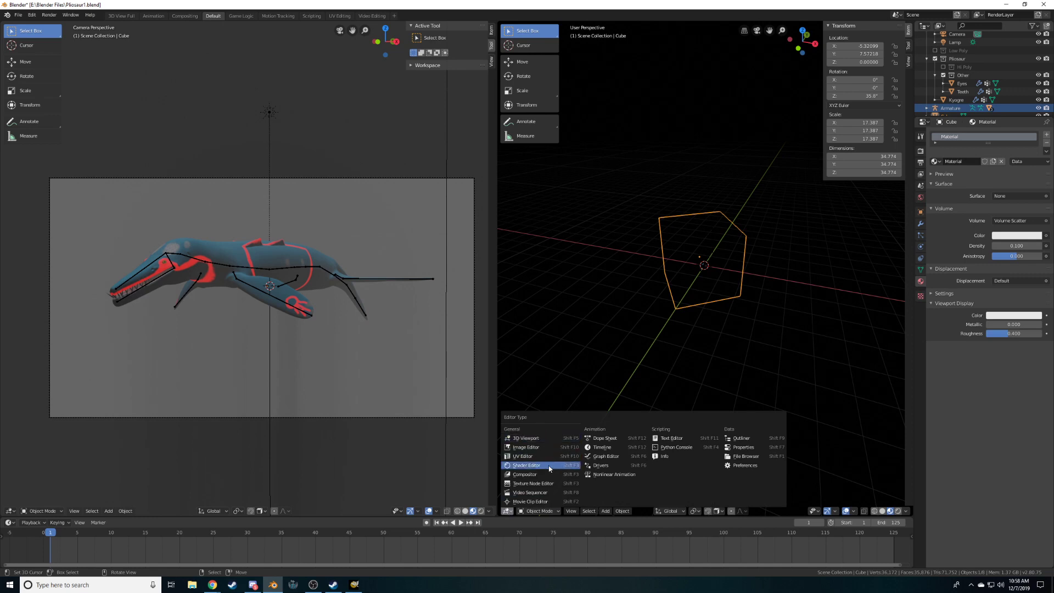
{"action": "left_click", "coordinate": [530, 467]}
{"action": "left_click_drag", "start_coordinate": [623, 260], "coordinate": [537, 309]}
{"action": "middle_click_drag", "start_coordinate": [538, 309], "coordinate": [647, 285]}
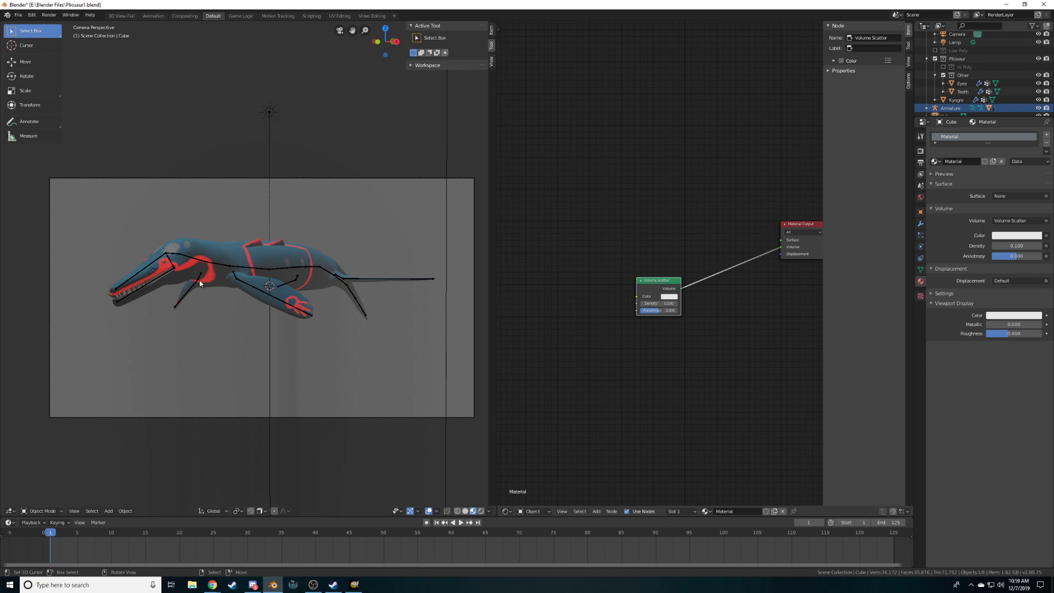
Select the Sun light above the creature and try rotating it in the camera view
{"action": "right_click_drag", "start_coordinate": [301, 118], "coordinate": [274, 106]}
{"action": "key", "text": "ctrl+z"}
{"action": "left_click", "coordinate": [269, 129]}
{"action": "key", "text": "r"}
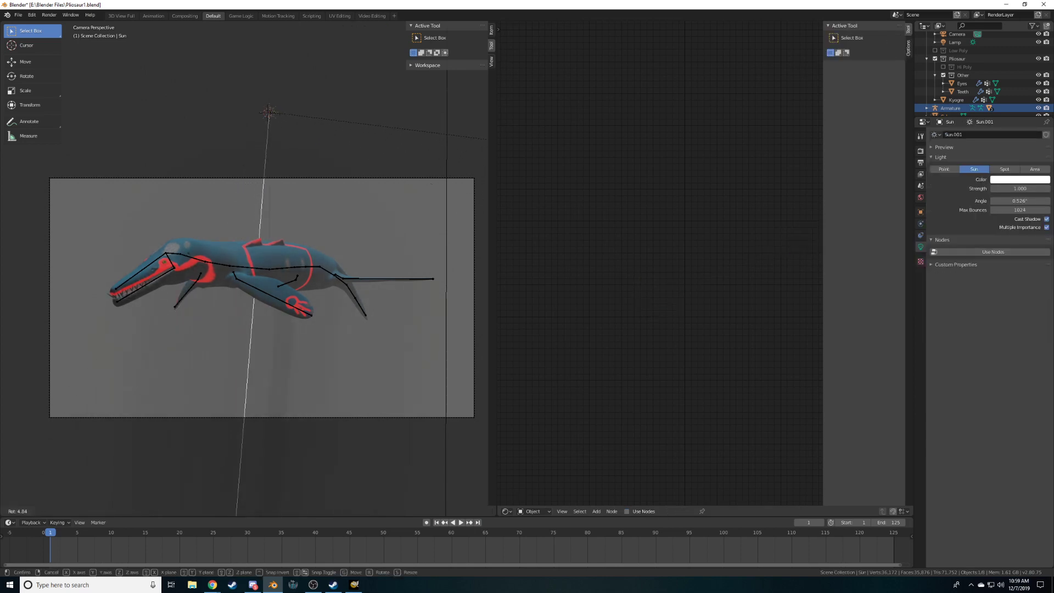
{"action": "right_click", "coordinate": [106, 194]}
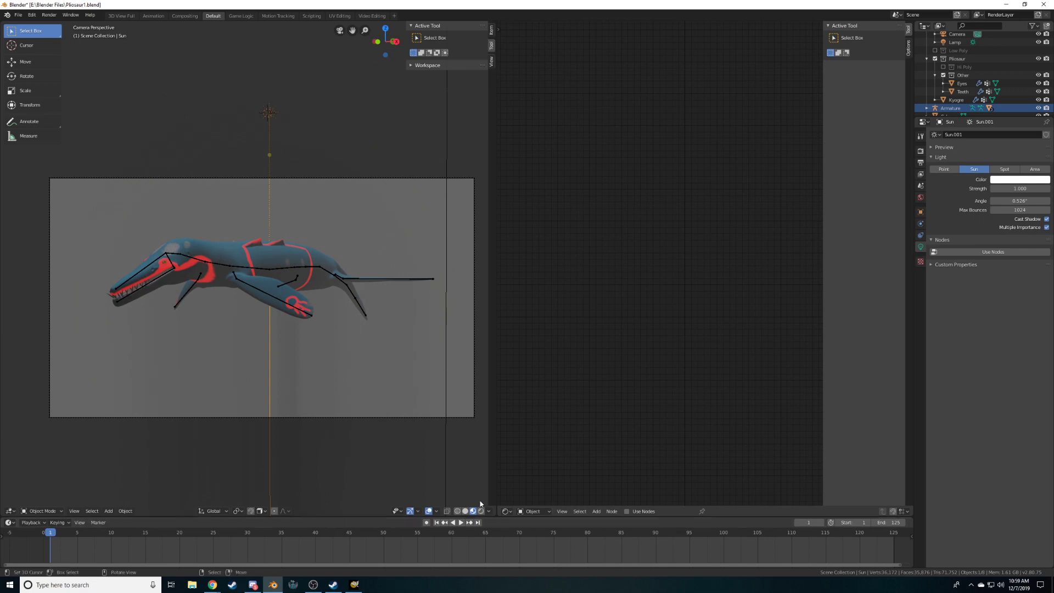
Return the node area to a top-view 3D viewport and rotate the Sun light to about Y 28.5°, Z 18.7° so it shines diagonally
{"action": "left_click", "coordinate": [506, 512]}
{"action": "left_click", "coordinate": [525, 439]}
{"action": "key", "text": "KP_7"}
{"action": "key", "text": "r"}
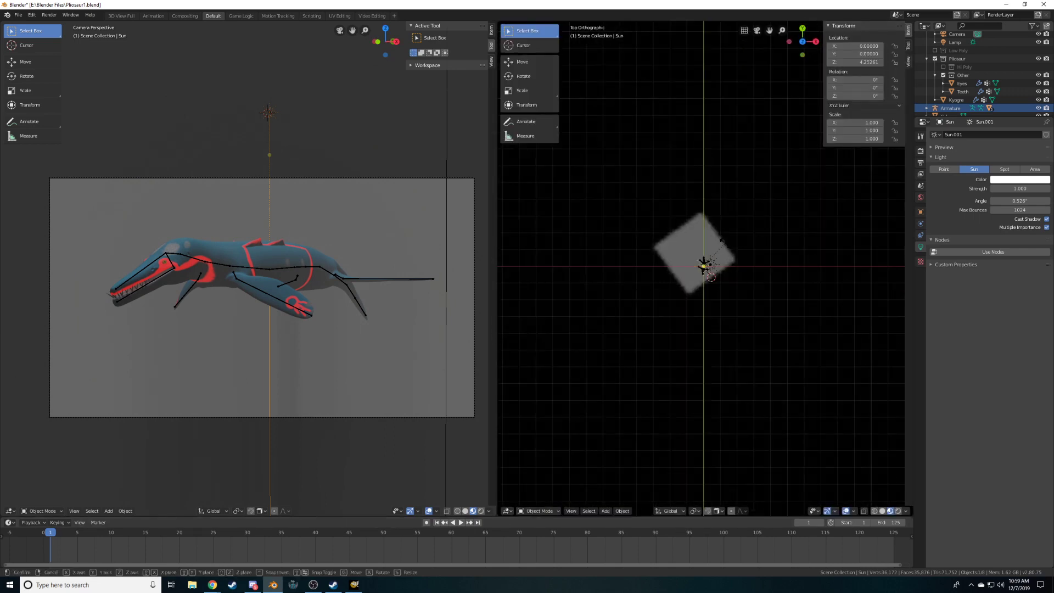
{"action": "left_click", "coordinate": [782, 241]}
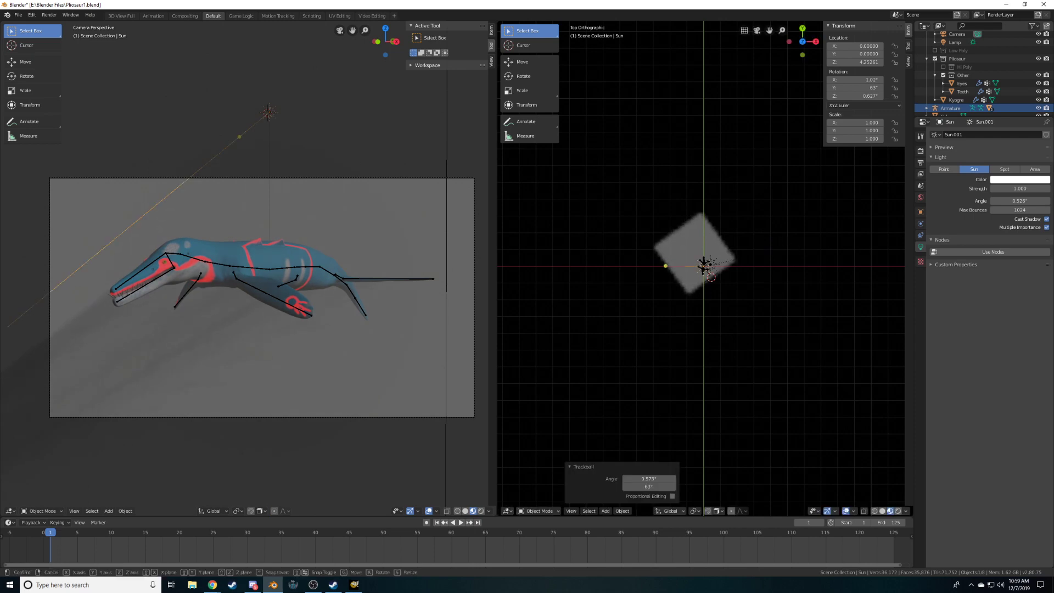
{"action": "key", "text": "r"}
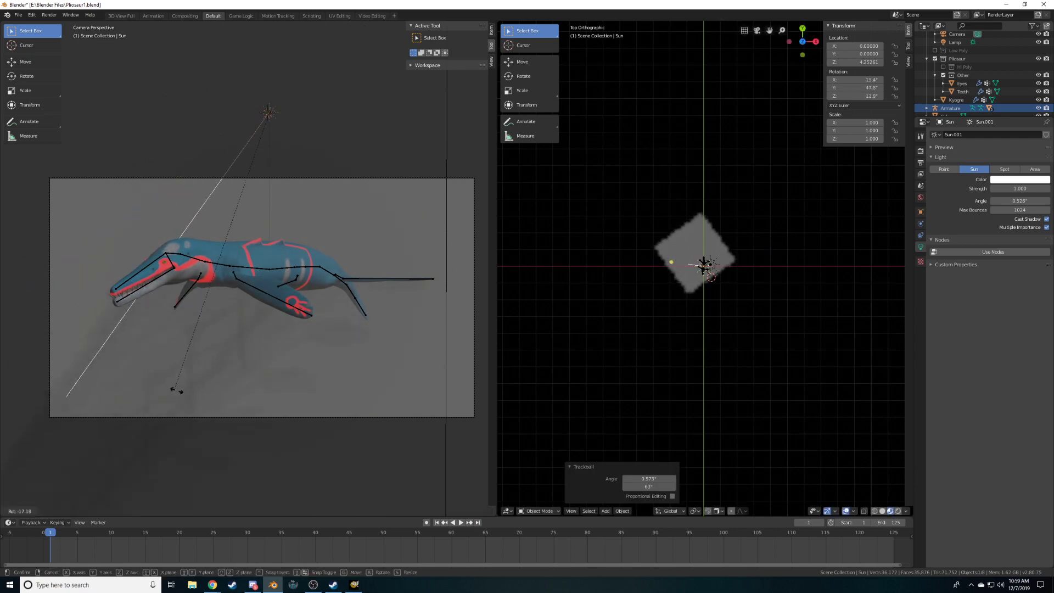
{"action": "left_click", "coordinate": [275, 423]}
Move the Sun light to about X 10.56, Y -16.70 and turn it slightly in the top view
{"action": "key", "text": "g"}
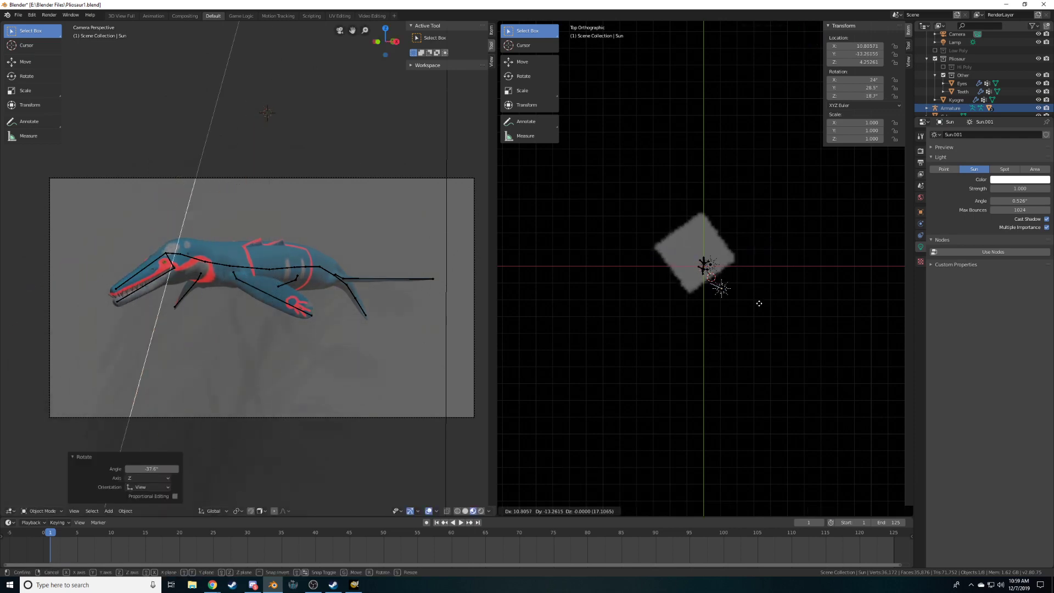
{"action": "left_click", "coordinate": [750, 263]}
{"action": "key", "text": "r"}
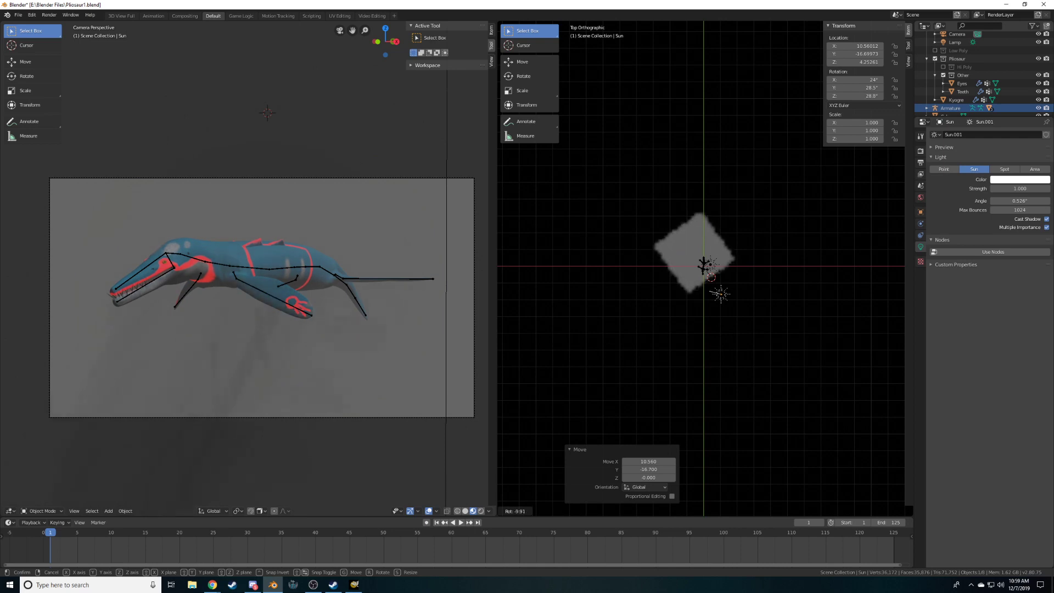
{"action": "left_click", "coordinate": [780, 246]}
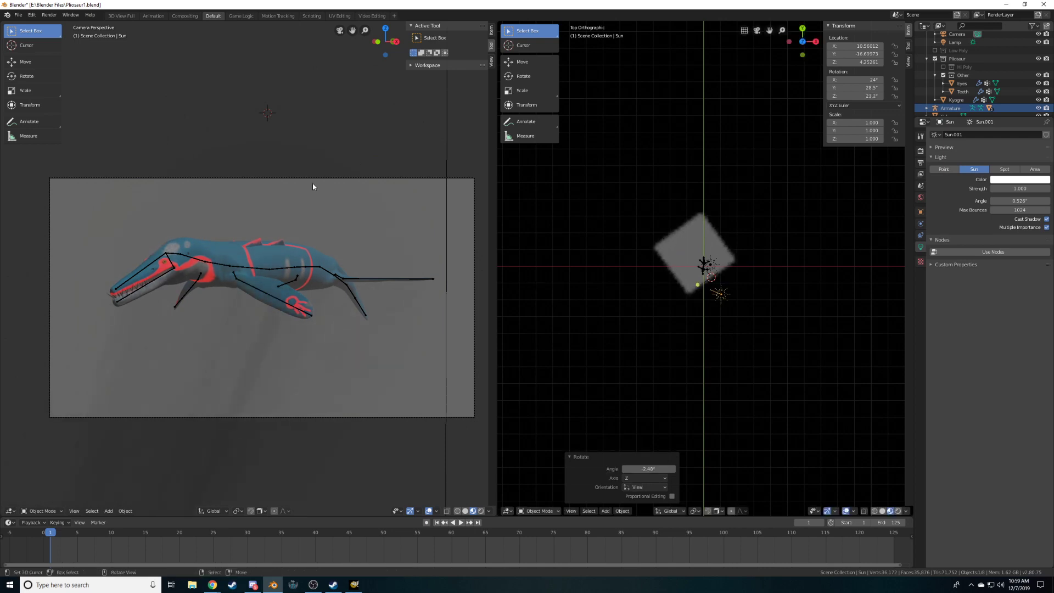
Select the volume cube, try a blue viewport display color for its material, and set that color back to unsaturated white
{"action": "left_click", "coordinate": [673, 241]}
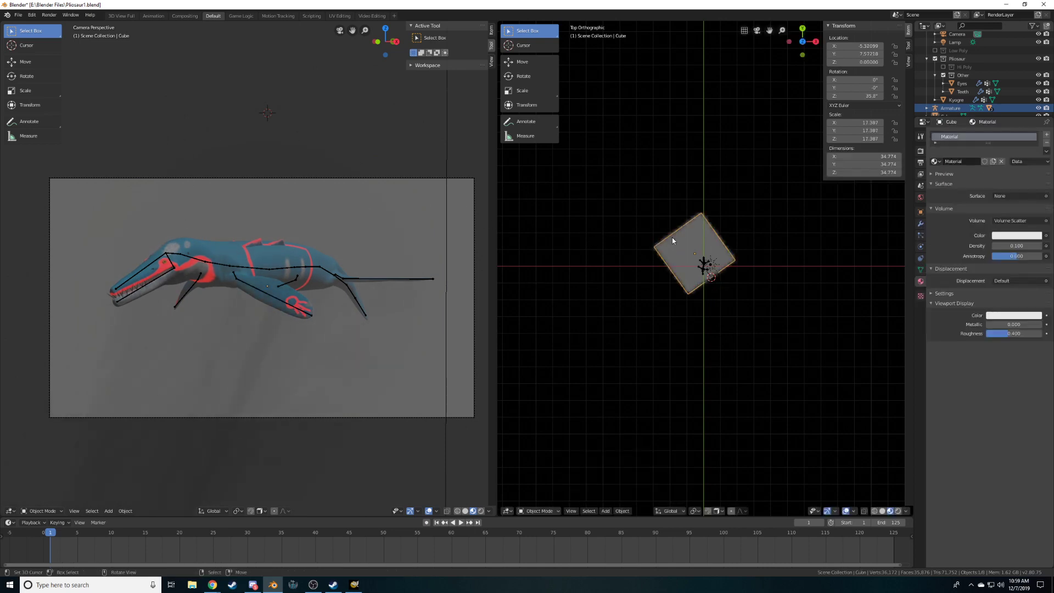
{"action": "left_click", "coordinate": [995, 315]}
{"action": "mouse_move", "coordinate": [998, 229]}
{"action": "left_mouse_down"}
{"action": "mouse_move", "coordinate": [1023, 210]}
{"action": "mouse_move", "coordinate": [999, 232]}
{"action": "left_mouse_up"}
{"action": "right_click", "coordinate": [999, 233]}
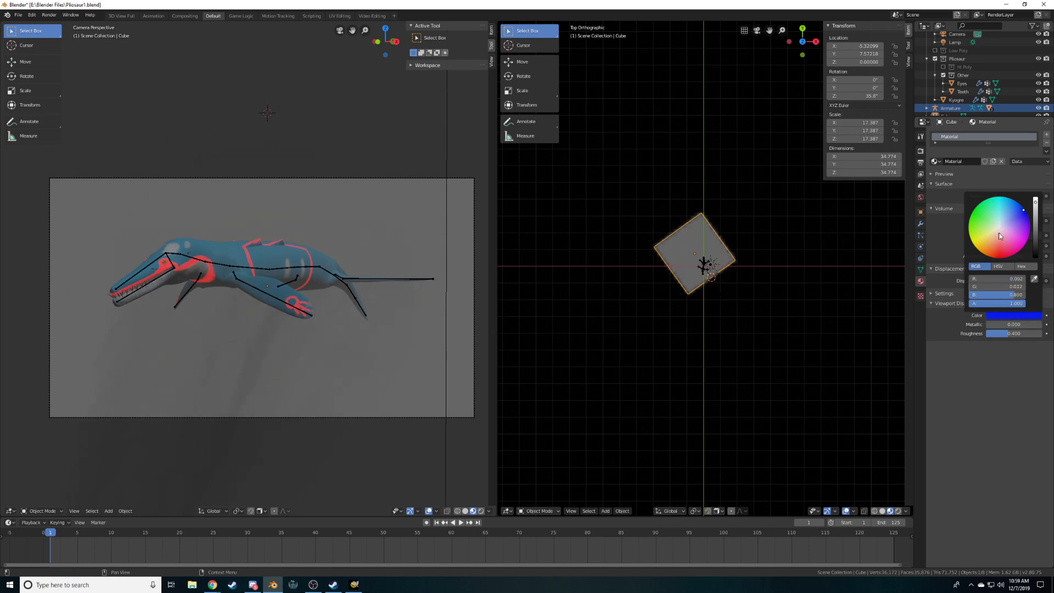
{"action": "left_click", "coordinate": [1010, 315]}
{"action": "left_click", "coordinate": [1001, 268]}
{"action": "left_click_drag", "start_coordinate": [1005, 286], "coordinate": [949, 286]}
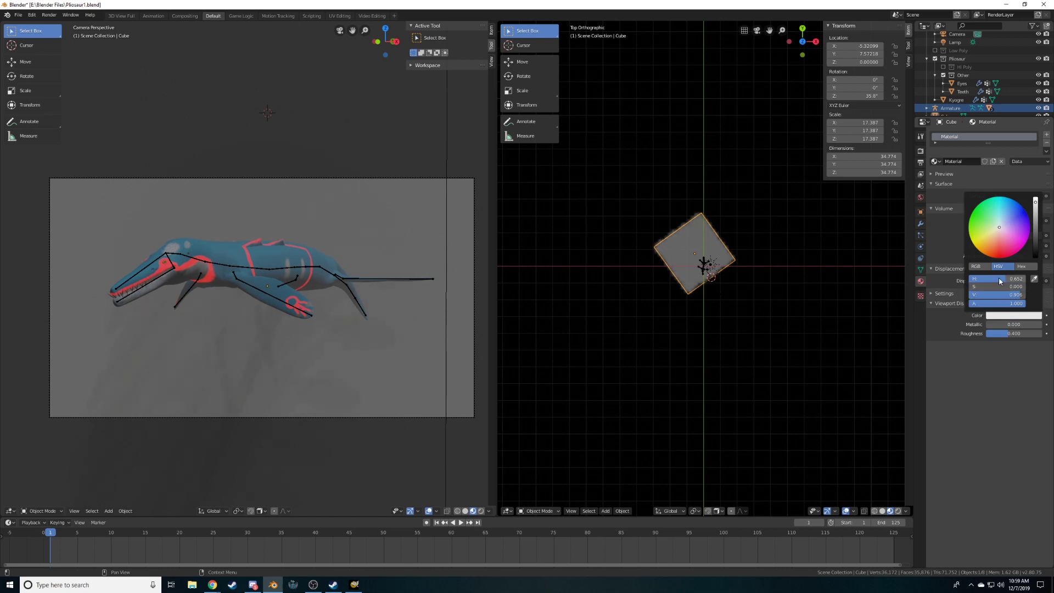
{"action": "left_click_drag", "start_coordinate": [1004, 279], "coordinate": [1023, 295]}
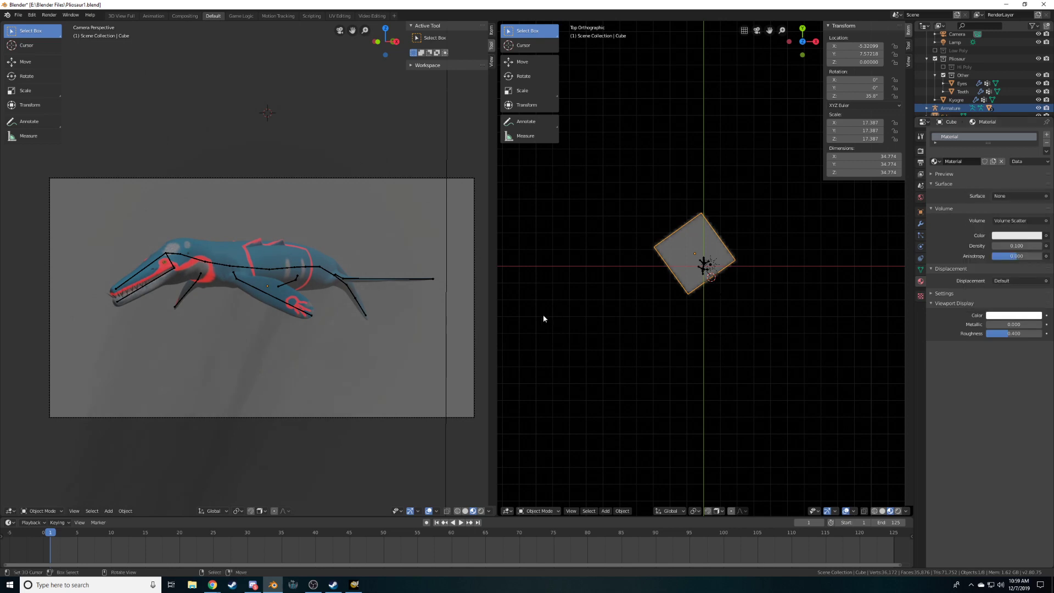
Insert an Add Shader node between Volume Scatter and Material Output in the Shader Editor and move Volume Scatter clear of it
{"action": "left_click", "coordinate": [507, 511]}
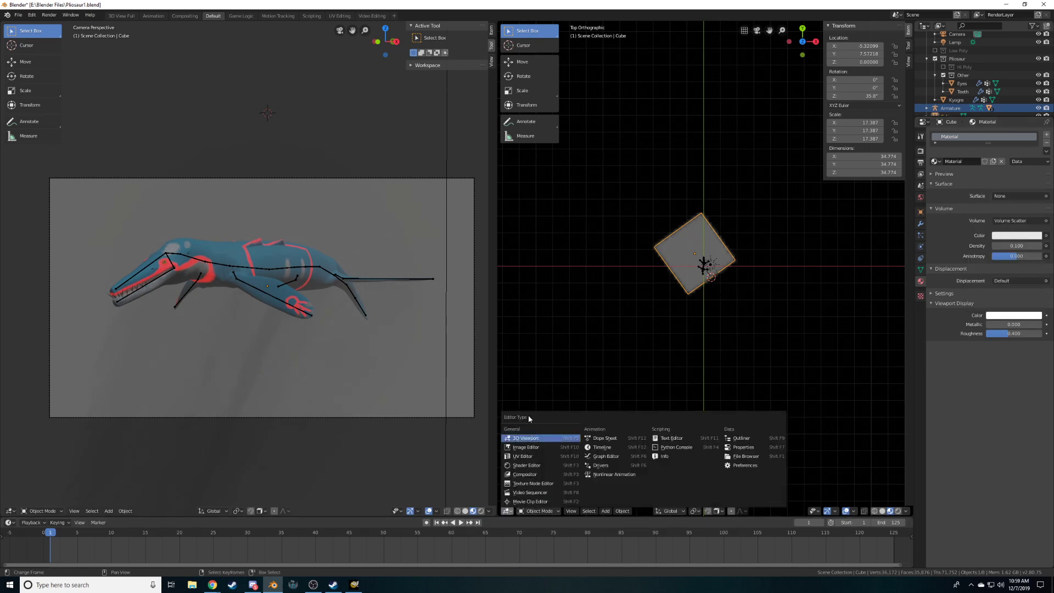
{"action": "left_click", "coordinate": [526, 465]}
{"action": "key", "text": "shift+a"}
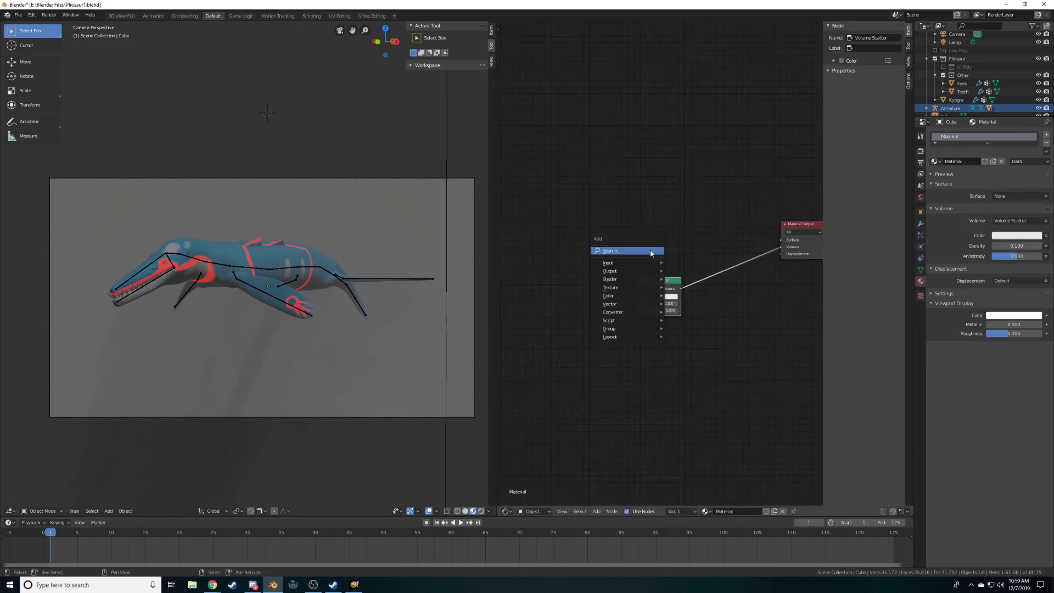
{"action": "mouse_move", "coordinate": [631, 279]}
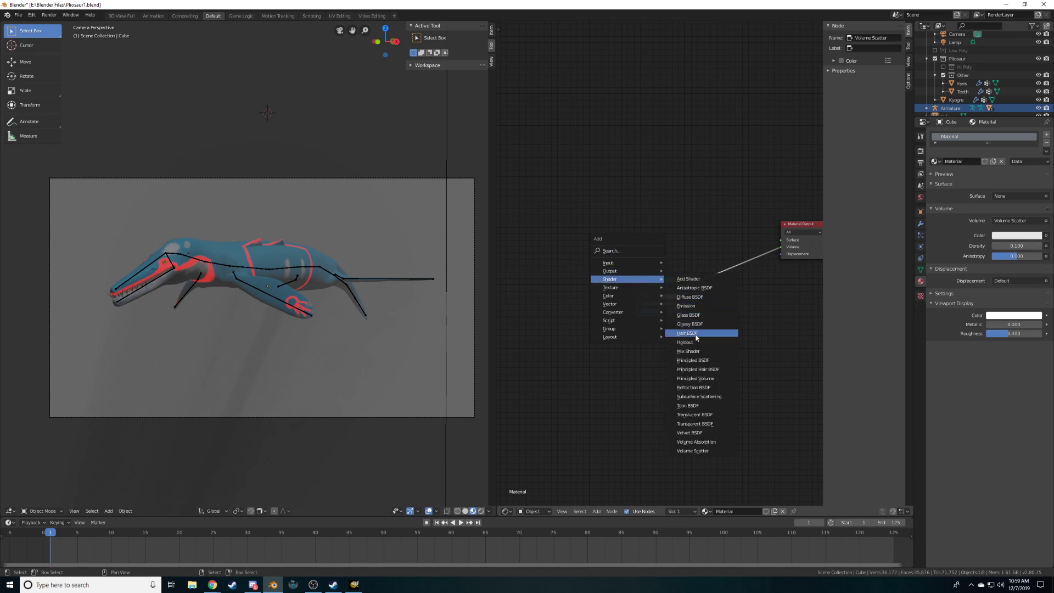
{"action": "left_click", "coordinate": [689, 279]}
{"action": "left_click", "coordinate": [731, 258]}
{"action": "left_click_drag", "start_coordinate": [730, 258], "coordinate": [714, 258]}
{"action": "left_click_drag", "start_coordinate": [653, 280], "coordinate": [631, 229]}
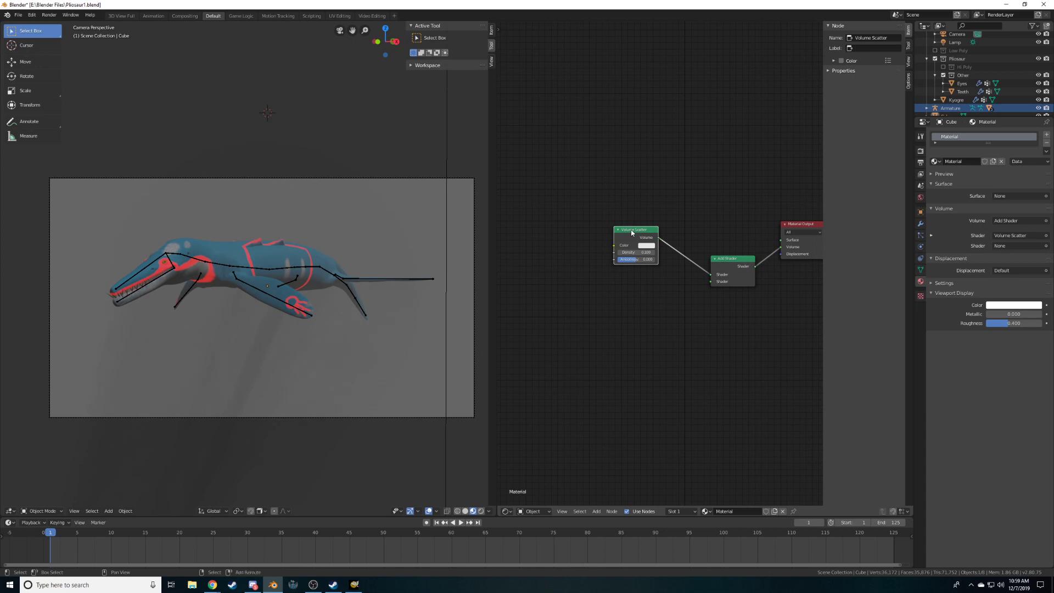
Add a Volume Absorption node below Volume Scatter and connect its Volume output to the second Add Shader input
{"action": "key", "text": "shift+a"}
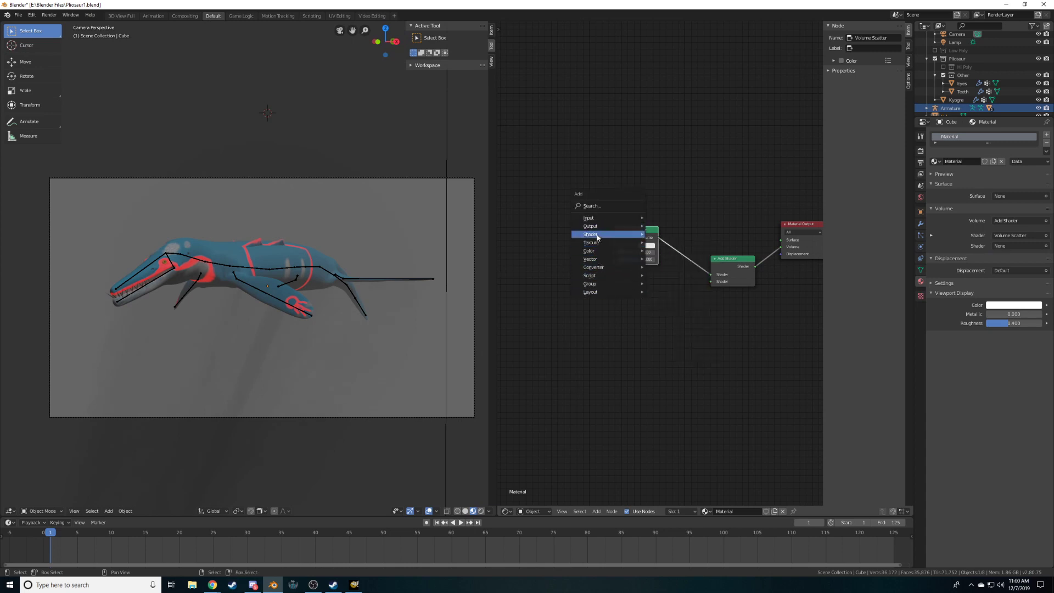
{"action": "mouse_move", "coordinate": [598, 237]}
{"action": "left_click", "coordinate": [681, 399]}
{"action": "left_click", "coordinate": [602, 280]}
{"action": "left_click_drag", "start_coordinate": [654, 296], "coordinate": [712, 282]}
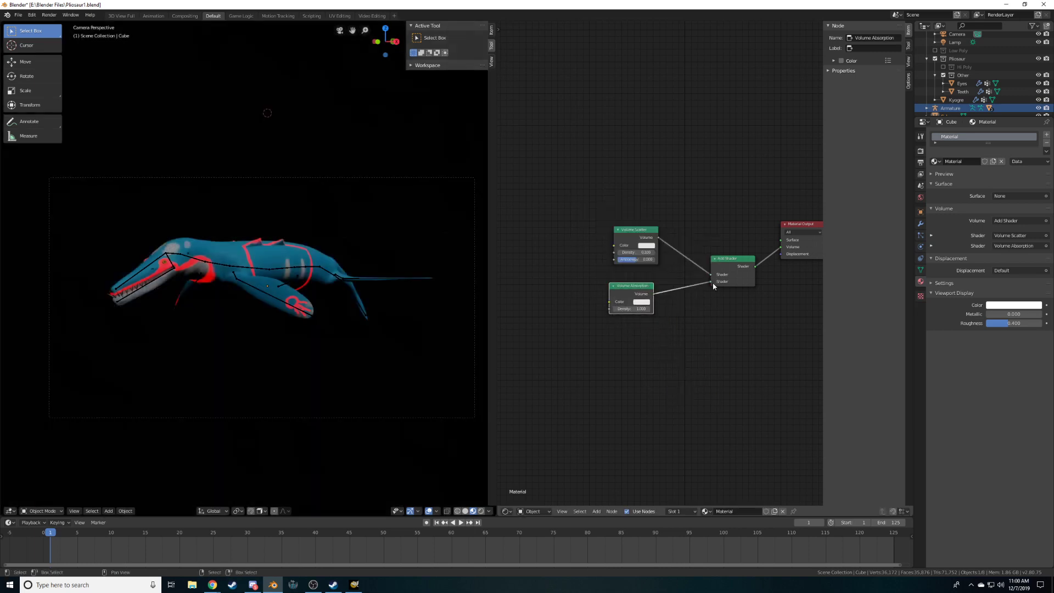
Set the Volume Absorption color to a pale bluish violet
{"action": "scroll", "coordinate": [562, 346], "scroll_direction": "up", "scroll_amount": 2}
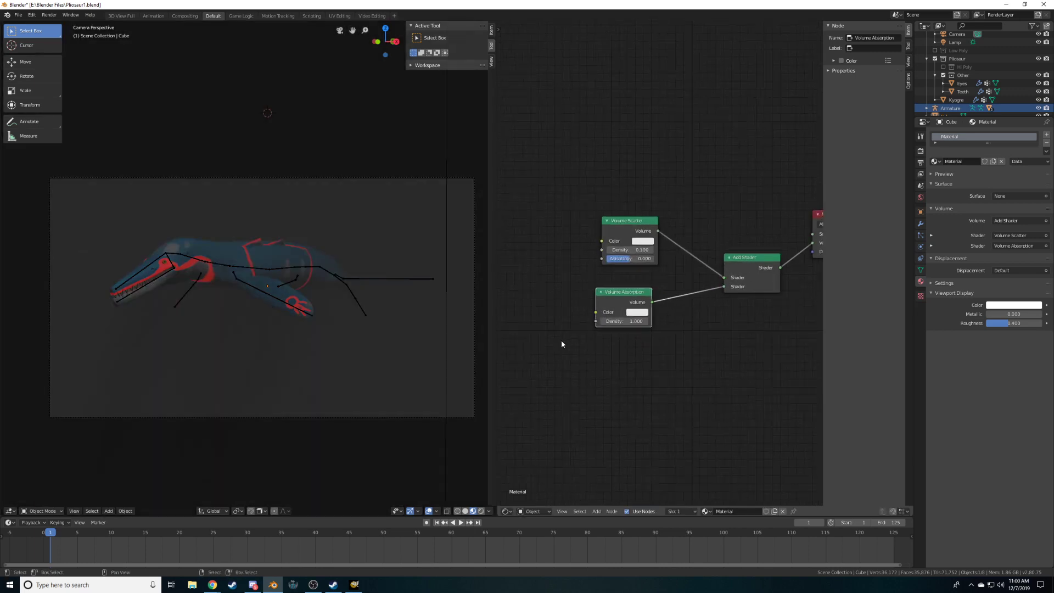
{"action": "left_click", "coordinate": [635, 317]}
{"action": "left_click", "coordinate": [670, 214]}
{"action": "left_click_drag", "start_coordinate": [670, 215], "coordinate": [664, 220]}
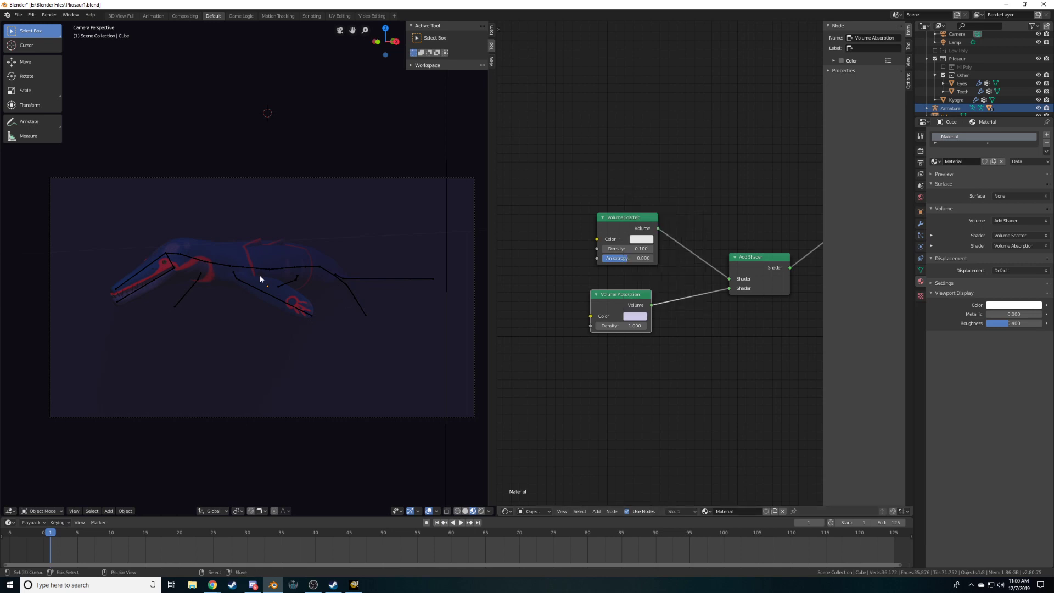
Hide the Armature in the viewport and inspect the creature inside the tinted volume up close
{"action": "left_click", "coordinate": [1039, 109]}
{"action": "scroll", "coordinate": [257, 310], "scroll_direction": "up", "scroll_amount": 3}
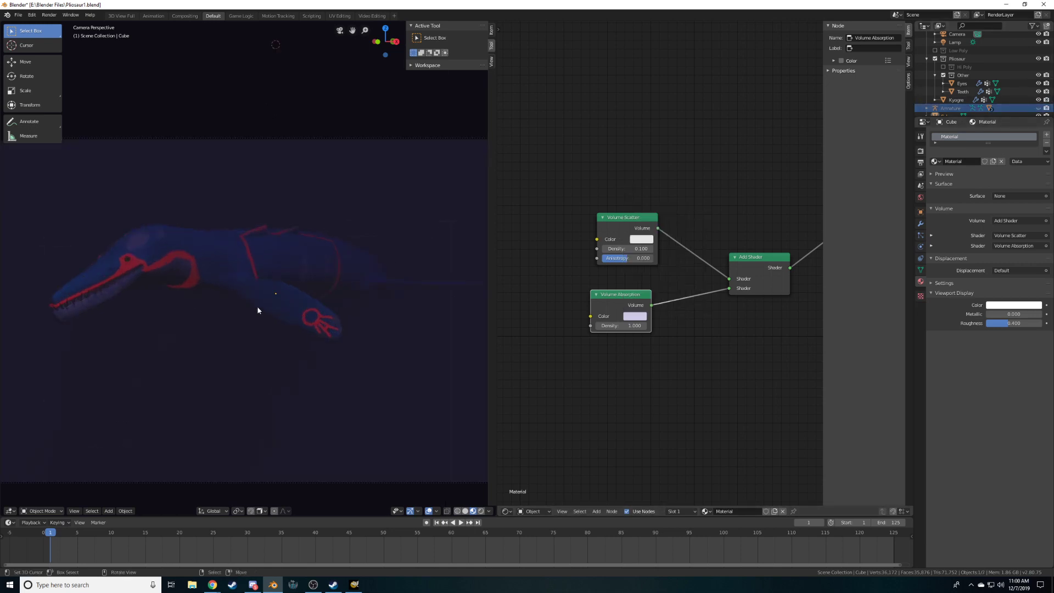
{"action": "scroll", "coordinate": [257, 310], "scroll_direction": "down", "scroll_amount": 1}
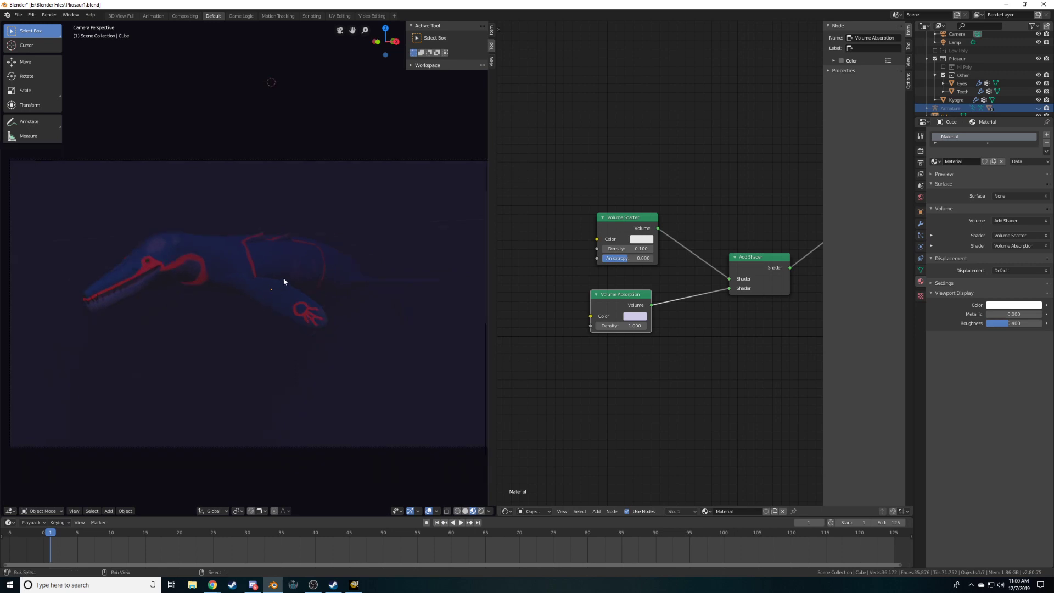
{"action": "middle_click_drag", "start_coordinate": [284, 282], "coordinate": [271, 282], "text": "shift"}
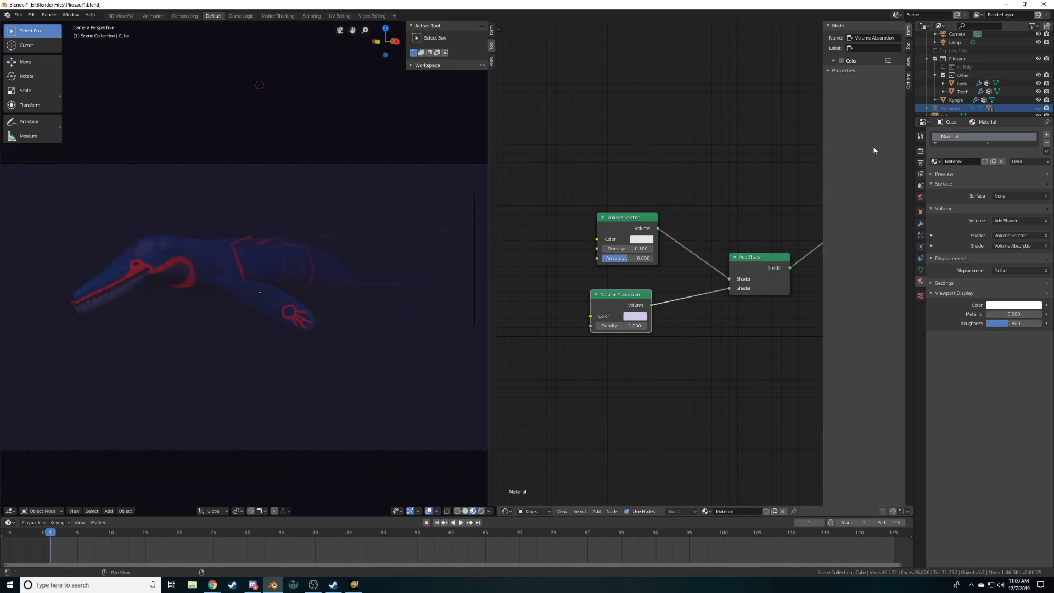
Set the Lamp sun light's strength to 1.030 and switch the camera viewport to rendered shading
{"action": "left_click", "coordinate": [956, 42]}
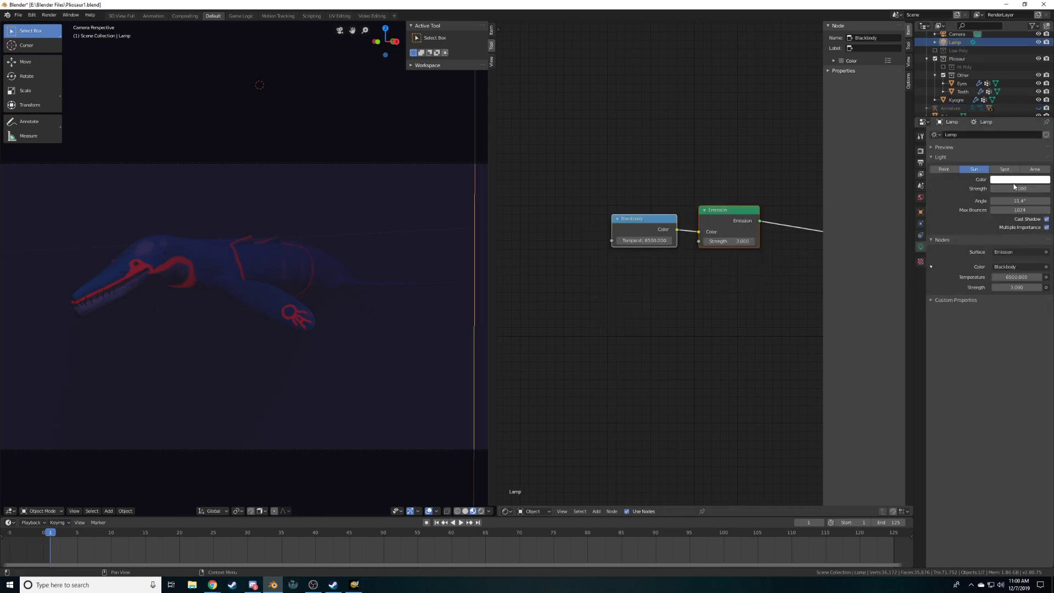
{"action": "left_click_drag", "start_coordinate": [1013, 189], "coordinate": [1050, 189]}
{"action": "left_click", "coordinate": [481, 510]}
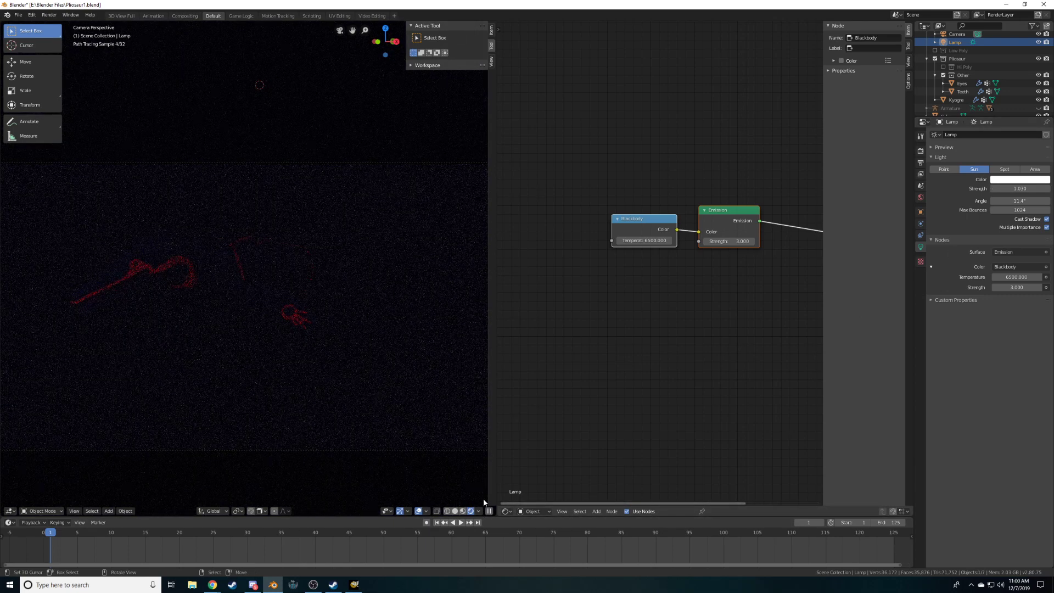
Raise the Lamp's strength to 10.000 while viewing the whole volume cube from outside, and return to the camera view
{"action": "scroll", "coordinate": [362, 281], "scroll_direction": "down", "scroll_amount": 3}
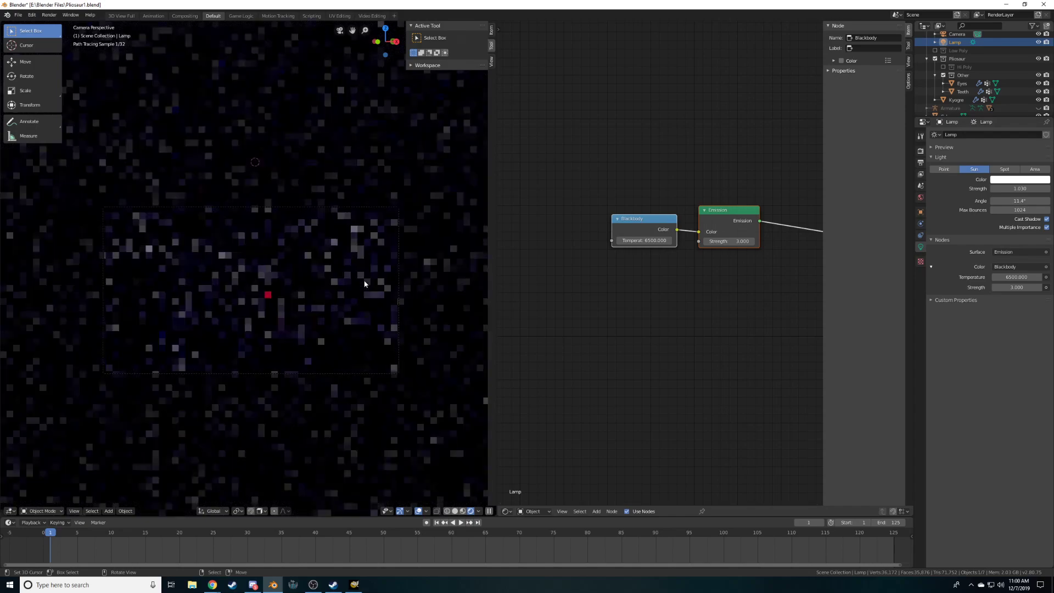
{"action": "middle_click_drag", "start_coordinate": [362, 281], "coordinate": [341, 296]}
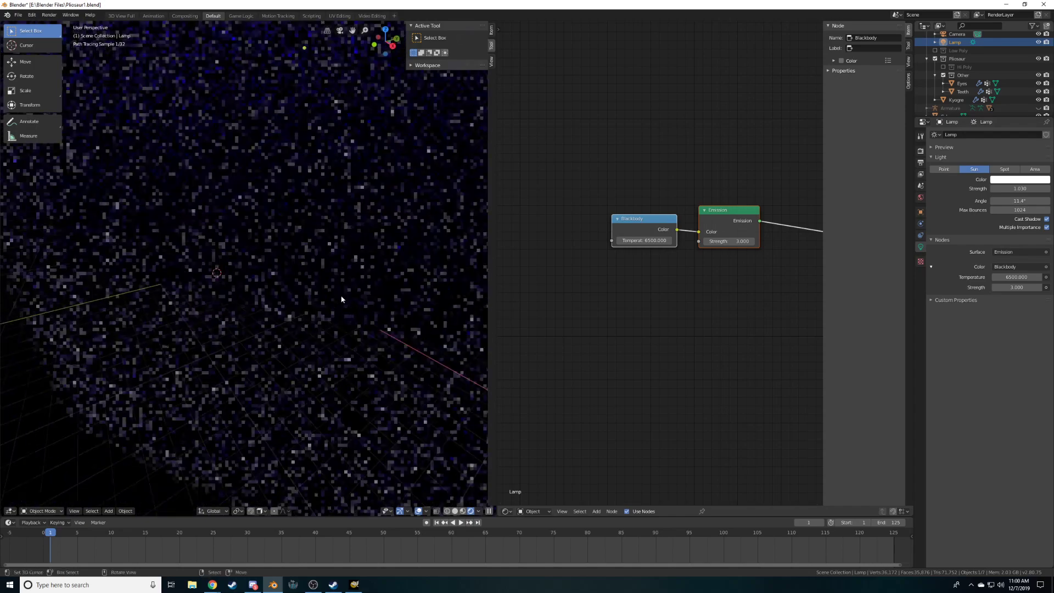
{"action": "scroll", "coordinate": [341, 299], "scroll_direction": "down", "scroll_amount": 6}
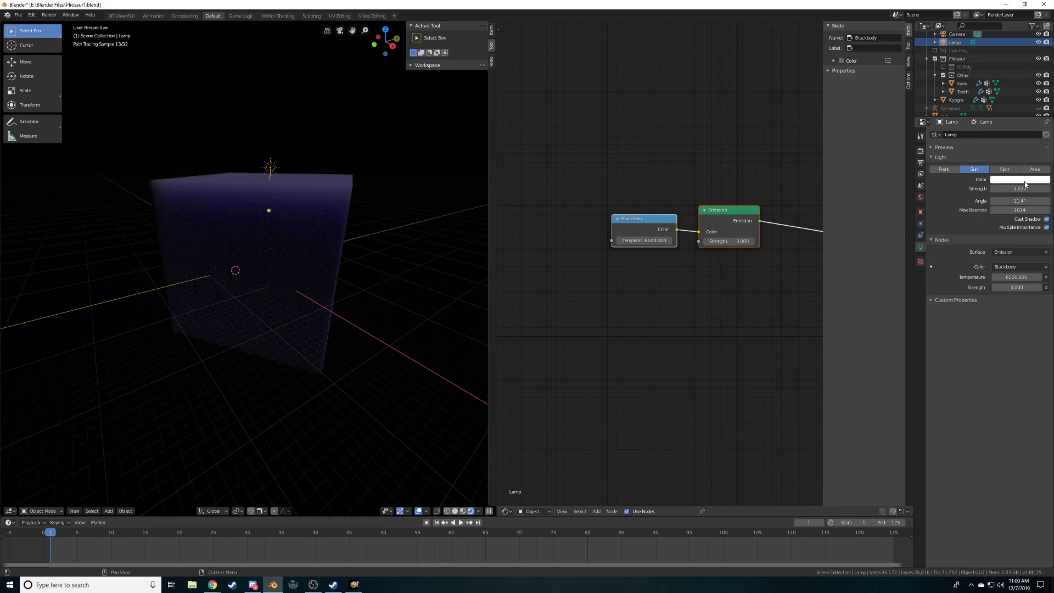
{"action": "left_click_drag", "start_coordinate": [1010, 187], "coordinate": [1048, 187]}
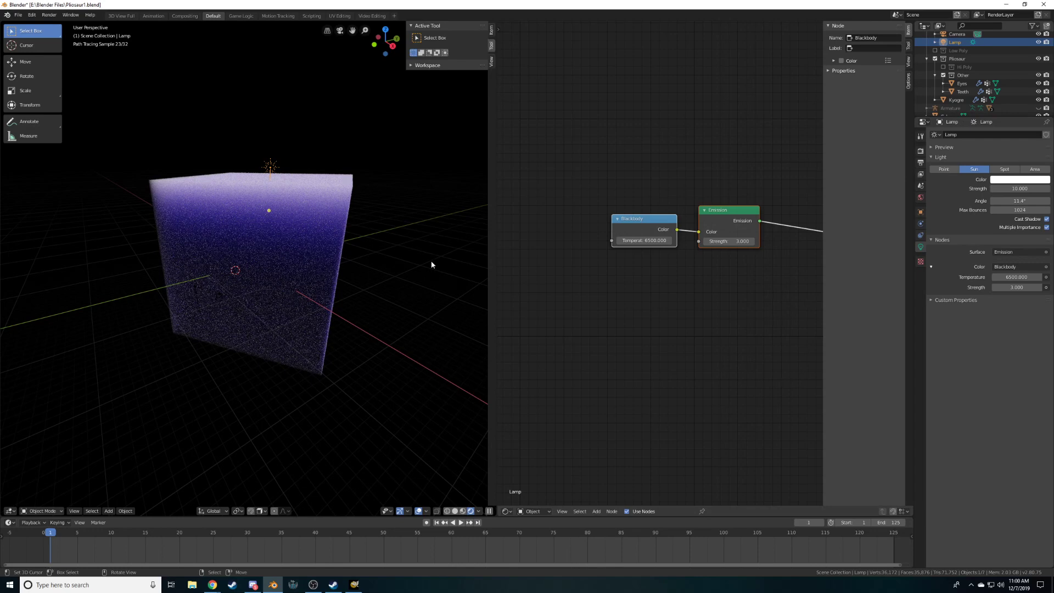
{"action": "key", "text": "KP_0"}
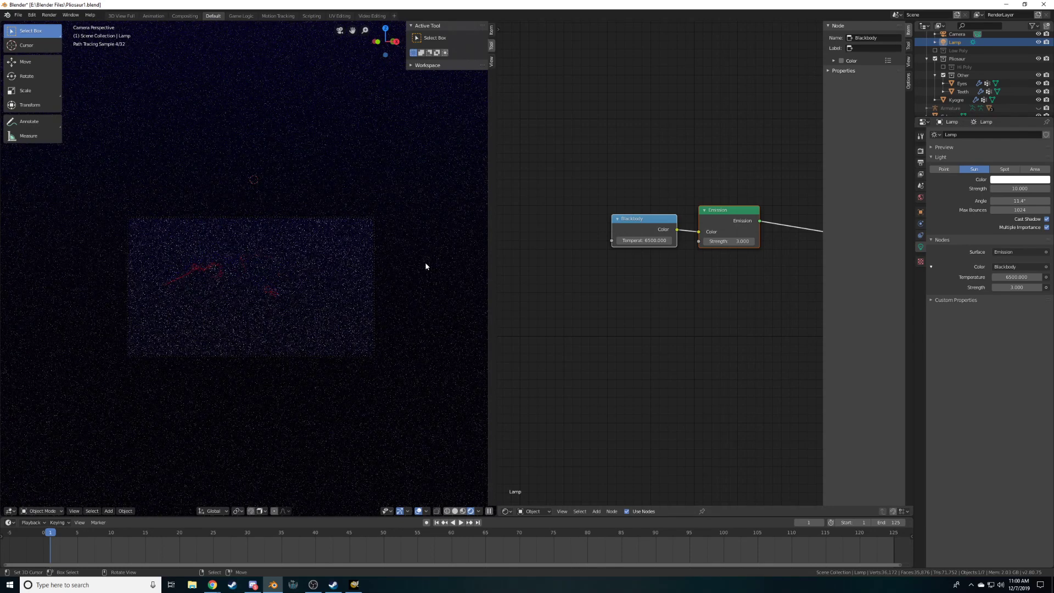
Switch the viewport to material preview shading and scale the volume cube's mesh down to 0.440
{"action": "scroll", "coordinate": [417, 258], "scroll_direction": "down", "scroll_amount": 5}
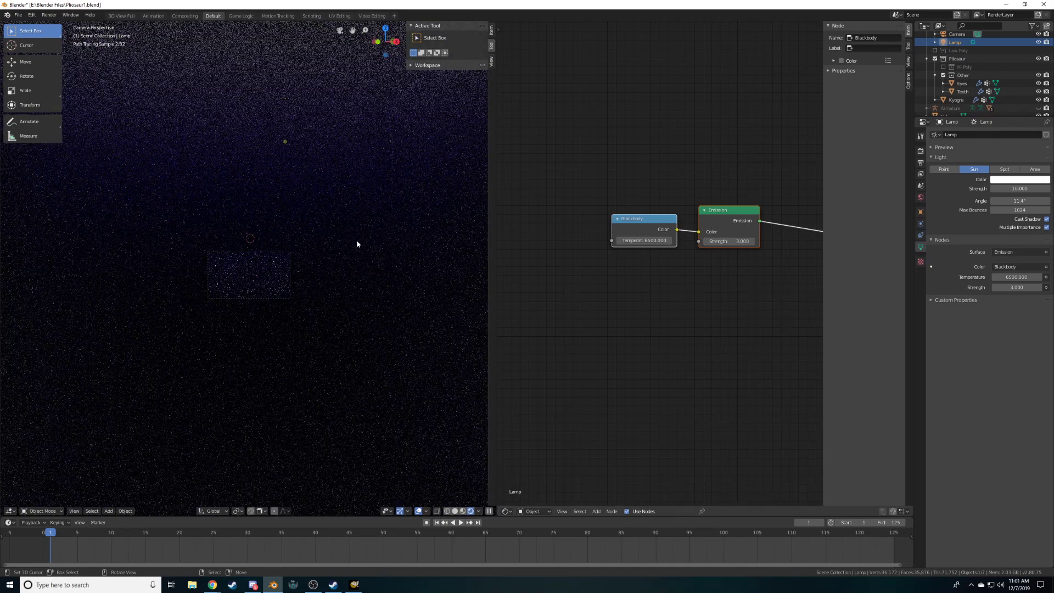
{"action": "left_click", "coordinate": [462, 510]}
{"action": "left_click", "coordinate": [422, 217]}
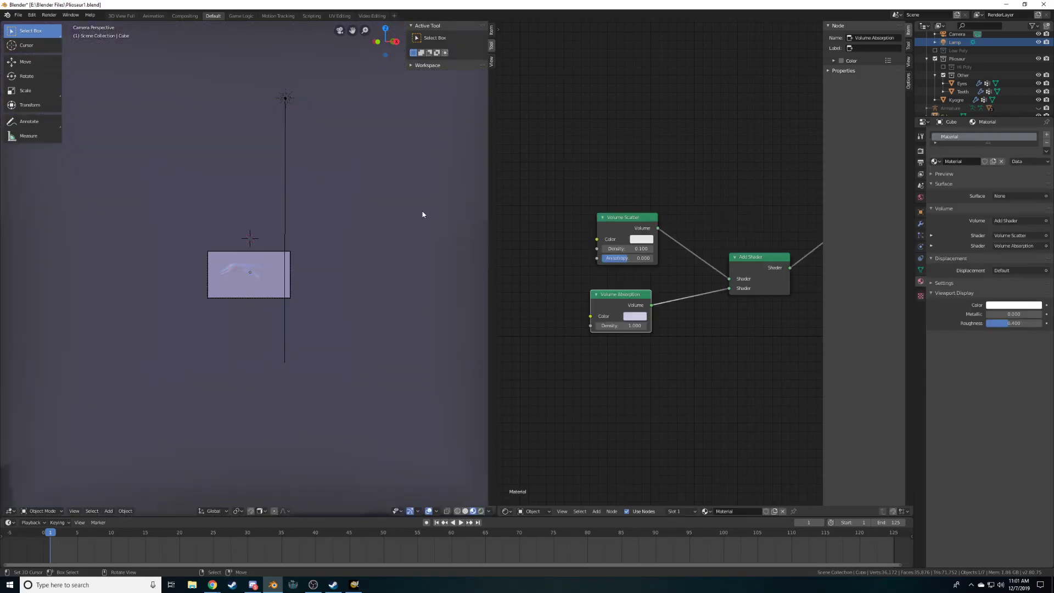
{"action": "key", "text": "Tab"}
{"action": "key", "text": "s"}
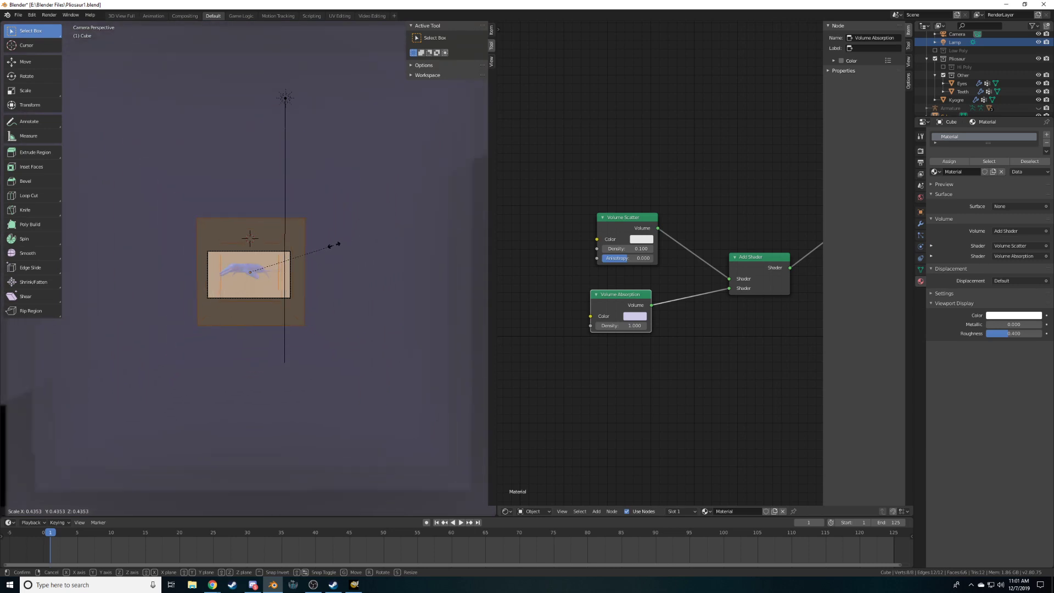
{"action": "left_click", "coordinate": [334, 248]}
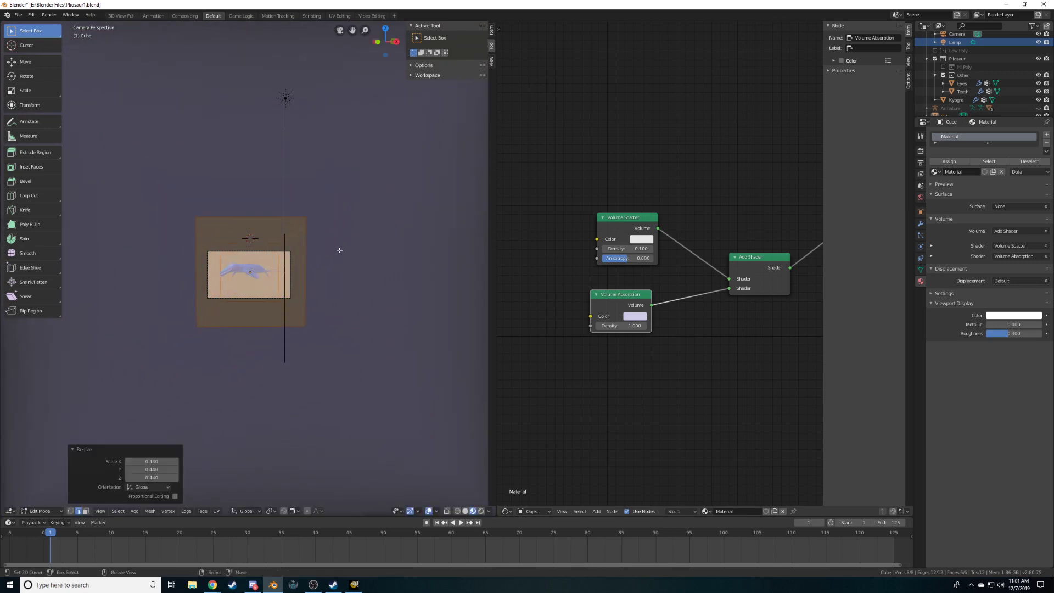
{"action": "scroll", "coordinate": [337, 272], "scroll_direction": "up", "scroll_amount": 5}
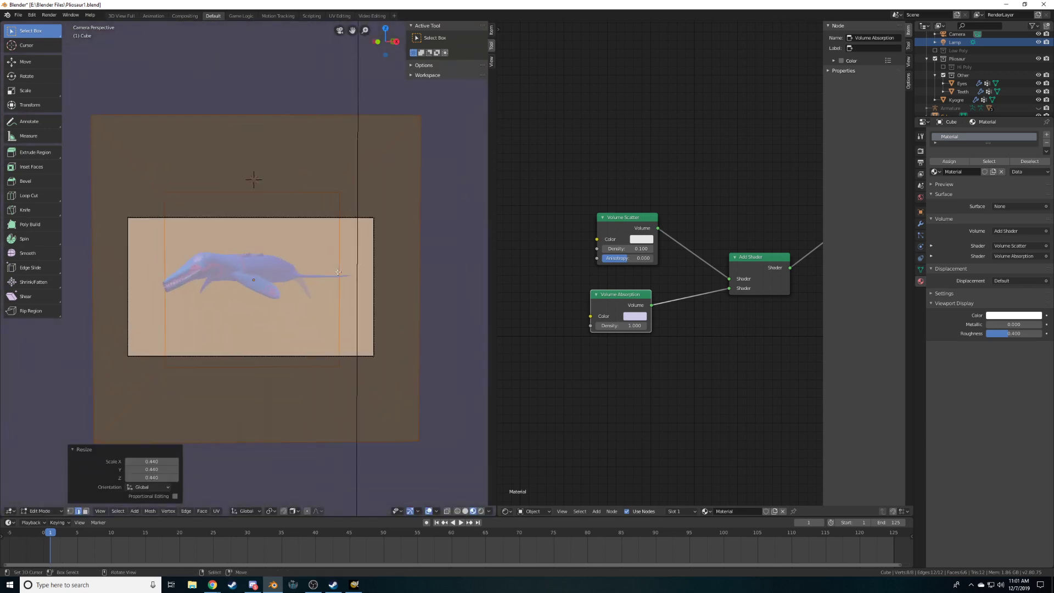
Scale up only the cube's far face, behind the creature, to about 1.5 times in the camera view
{"action": "left_click", "coordinate": [324, 241]}
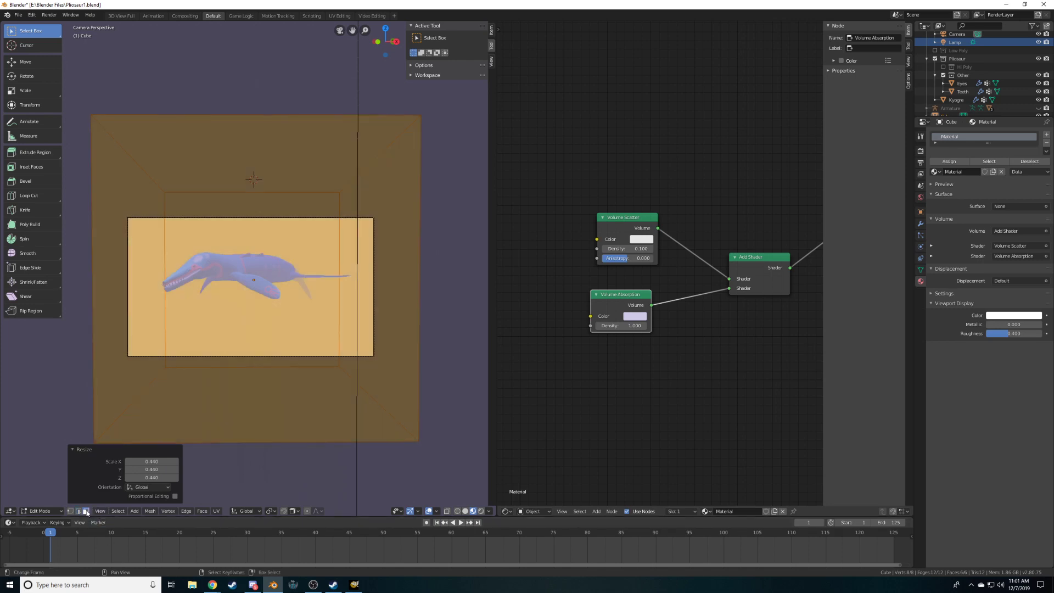
{"action": "key", "text": "s"}
{"action": "right_click", "coordinate": [332, 237]}
{"action": "key", "text": "ctrl+z"}
{"action": "middle_click_drag", "start_coordinate": [377, 225], "coordinate": [400, 287]}
{"action": "scroll", "coordinate": [400, 287], "scroll_direction": "down", "scroll_amount": 2}
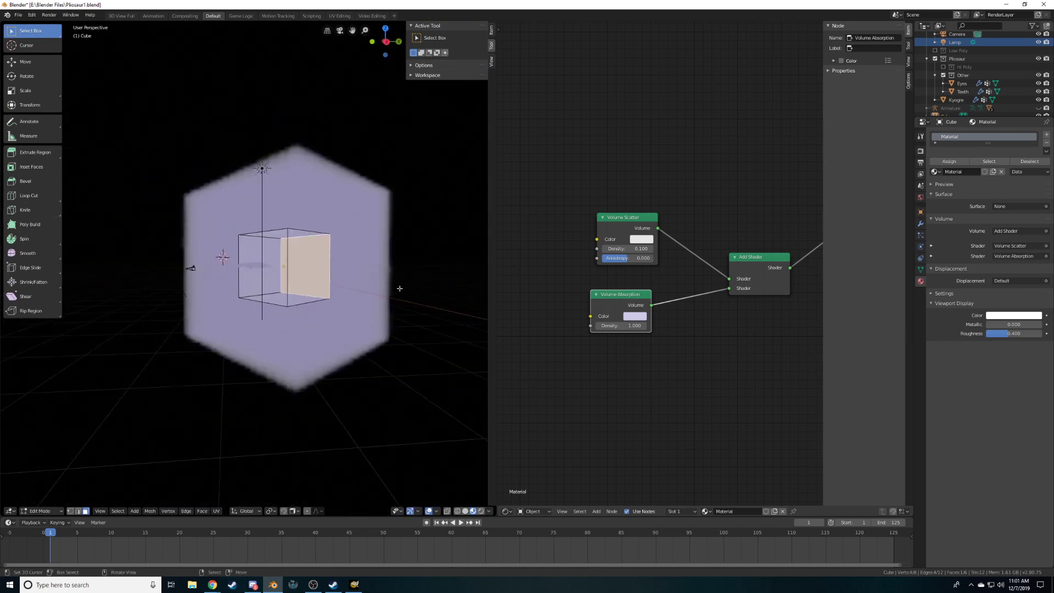
{"action": "key", "text": "KP_0"}
{"action": "key", "text": "s"}
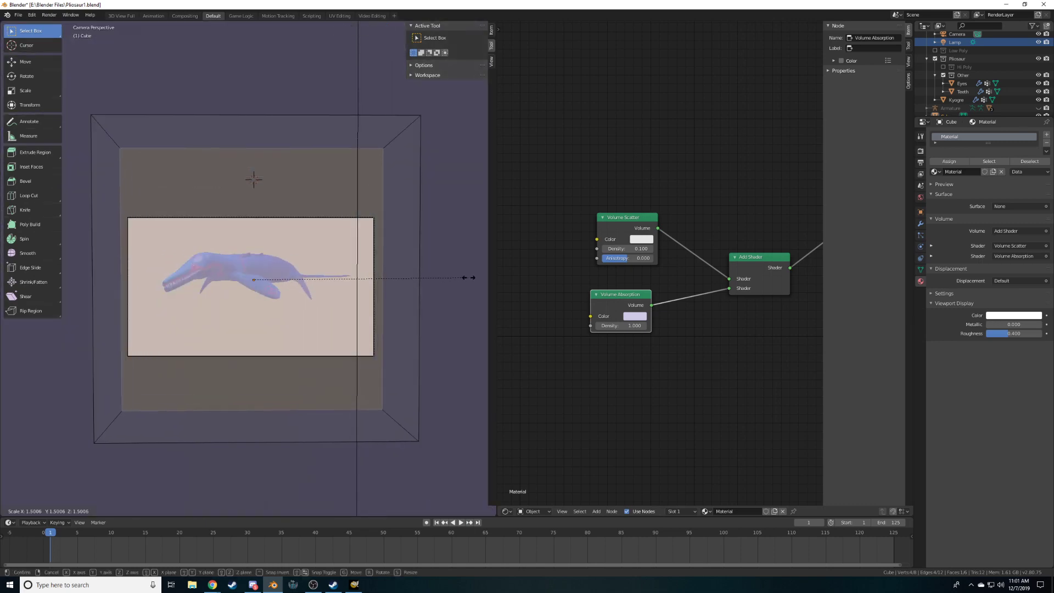
{"action": "left_click", "coordinate": [456, 280]}
{"action": "key", "text": "Tab"}
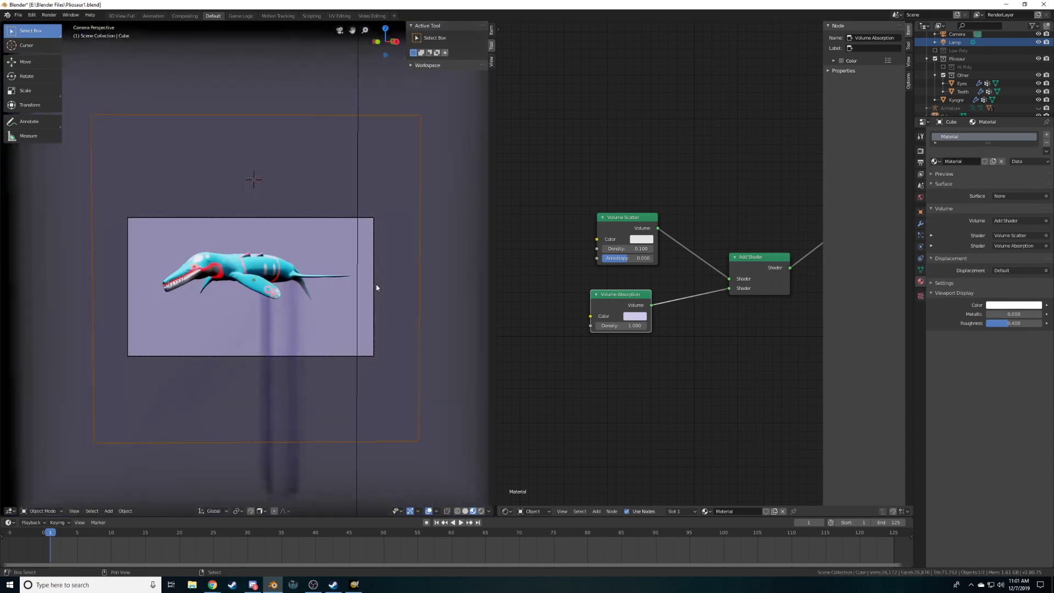
Move the cube's near face toward the camera in top view so the volume encloses the creature, and return to the camera view
{"action": "left_click", "coordinate": [374, 283]}
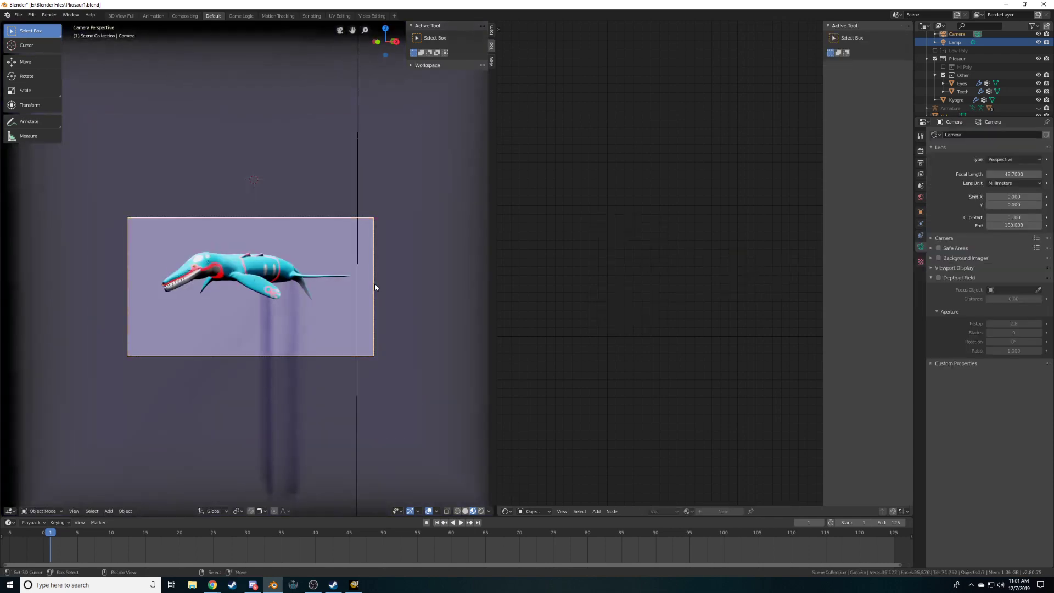
{"action": "scroll", "coordinate": [375, 283], "scroll_direction": "down", "scroll_amount": 3}
{"action": "middle_click_drag", "start_coordinate": [375, 282], "coordinate": [317, 273]}
{"action": "scroll", "coordinate": [314, 292], "scroll_direction": "down", "scroll_amount": 4}
{"action": "left_click", "coordinate": [321, 248]}
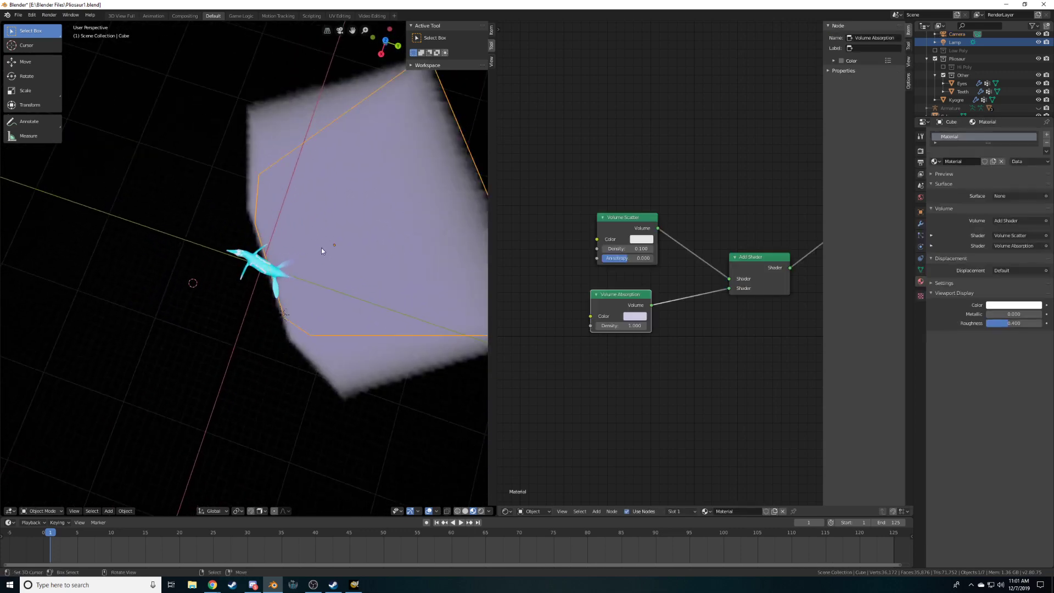
{"action": "key", "text": "Tab"}
{"action": "left_click", "coordinate": [281, 274]}
{"action": "middle_click_drag", "start_coordinate": [281, 274], "coordinate": [257, 270]}
{"action": "key", "text": "KP_7"}
{"action": "key", "text": "g"}
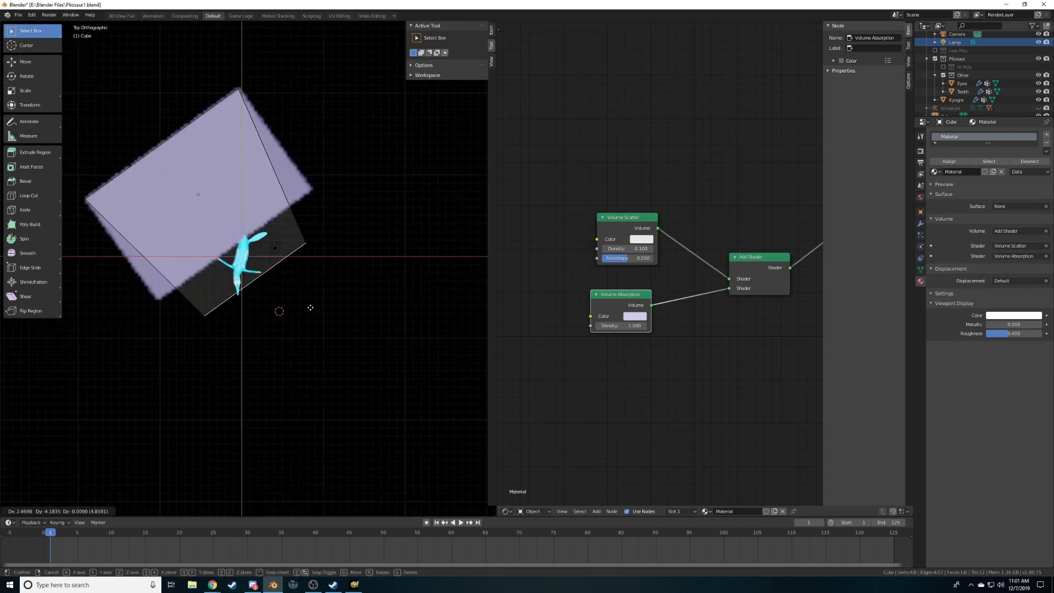
{"action": "left_click", "coordinate": [321, 320]}
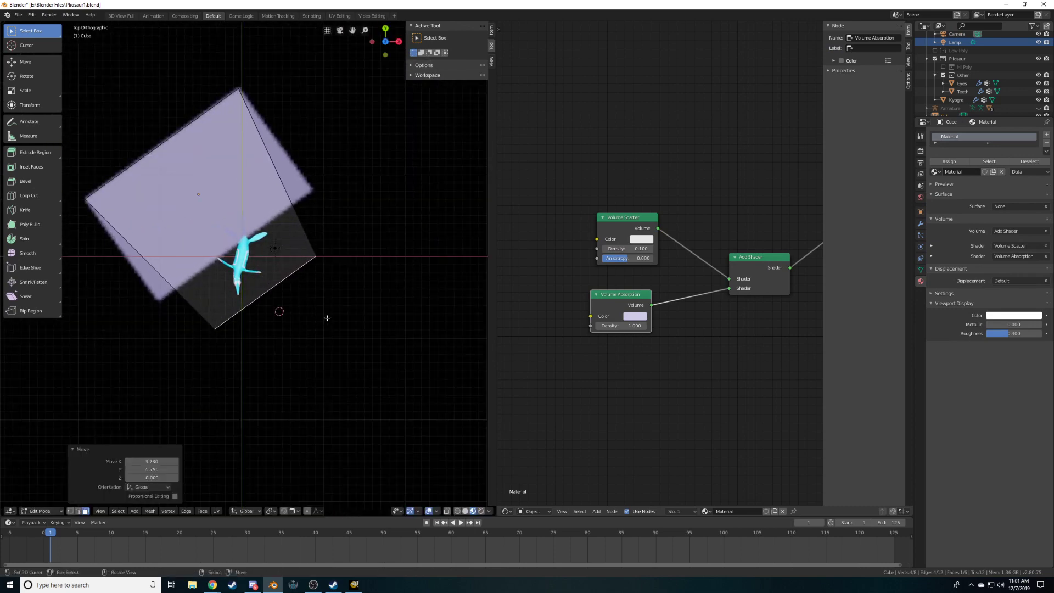
{"action": "key", "text": "Tab"}
{"action": "middle_click_drag", "start_coordinate": [333, 315], "coordinate": [256, 229]}
{"action": "key", "text": "KP_0"}
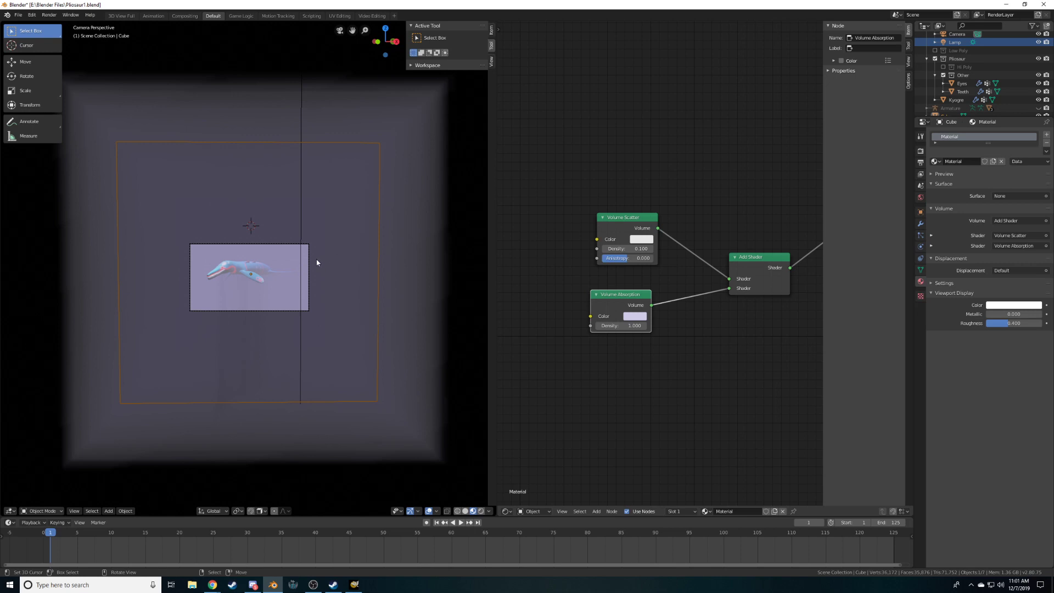
Parent the volume cube to the camera while keeping its transform, and check the shot in rendered shading
{"action": "left_click", "coordinate": [308, 263], "text": "shift"}
{"action": "key", "text": "ctrl+p"}
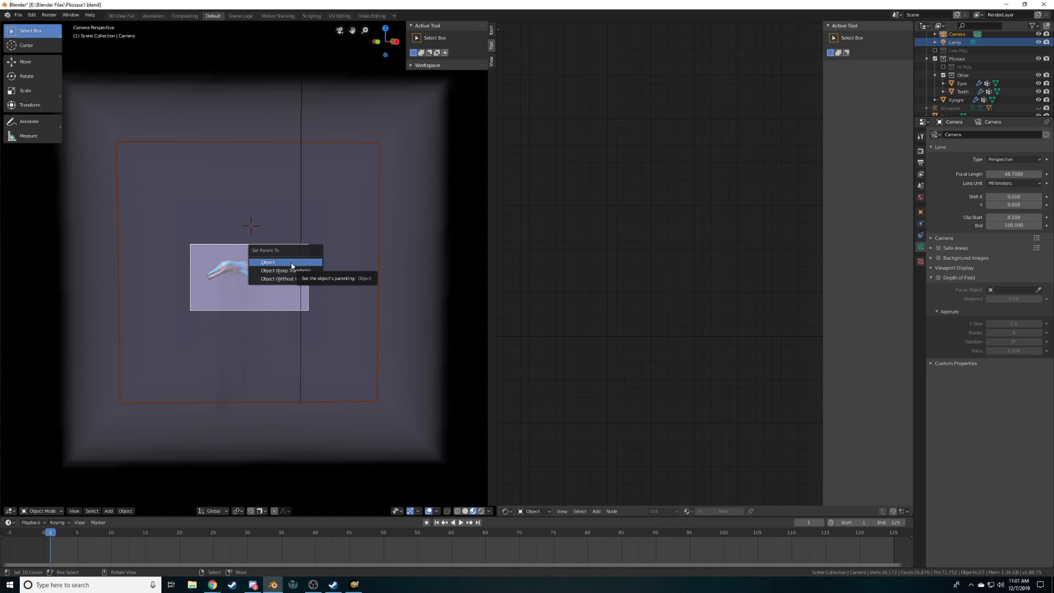
{"action": "left_click", "coordinate": [297, 270]}
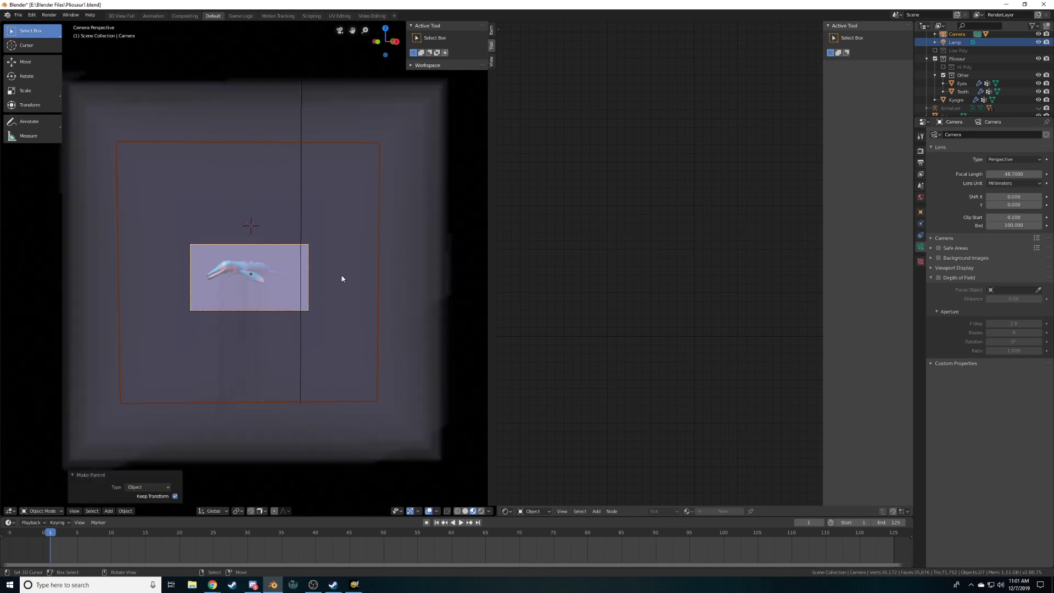
{"action": "right_click", "coordinate": [308, 285]}
{"action": "right_click", "coordinate": [309, 285]}
{"action": "left_click", "coordinate": [482, 512]}
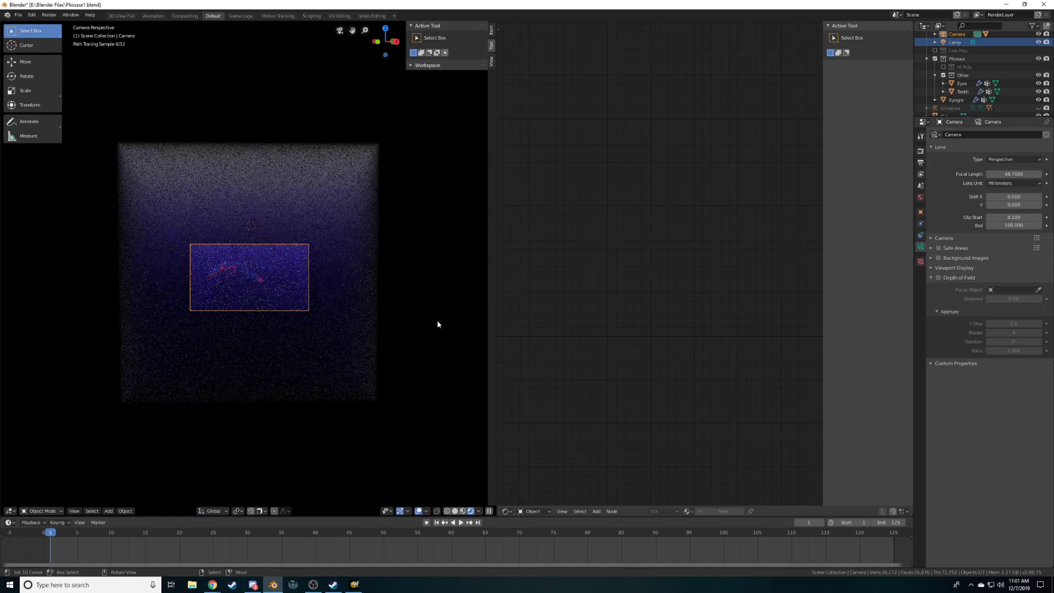
{"action": "scroll", "coordinate": [437, 324], "scroll_direction": "up", "scroll_amount": 4}
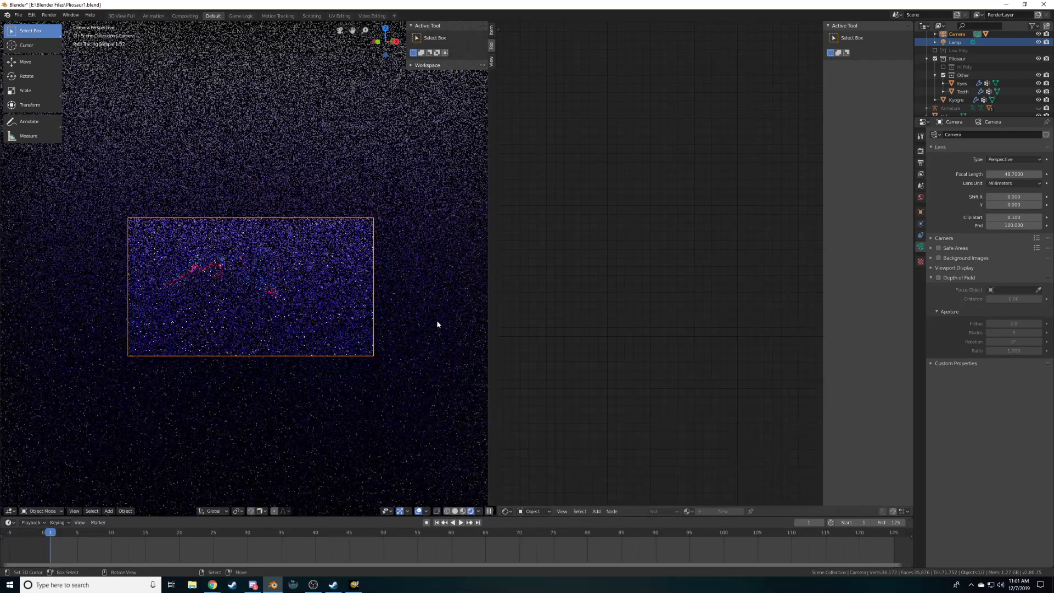
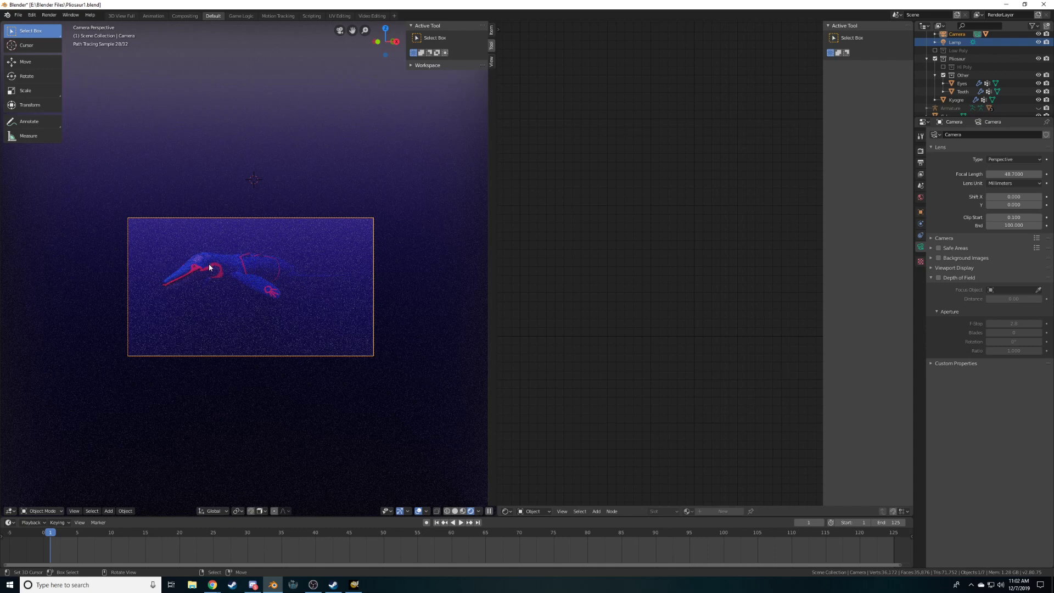
Set the Multiply value feeding the emission strength of the Kyogre body's skin material to 4.000
{"action": "left_click", "coordinate": [253, 286]}
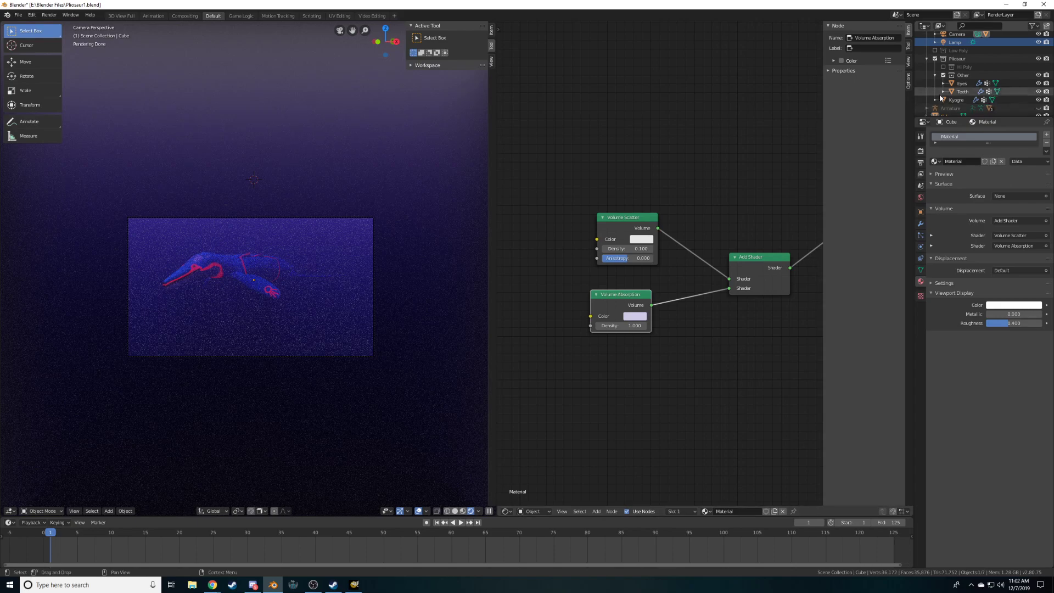
{"action": "left_click", "coordinate": [956, 100]}
{"action": "left_click", "coordinate": [645, 177]}
{"action": "type", "text": "1.5"}
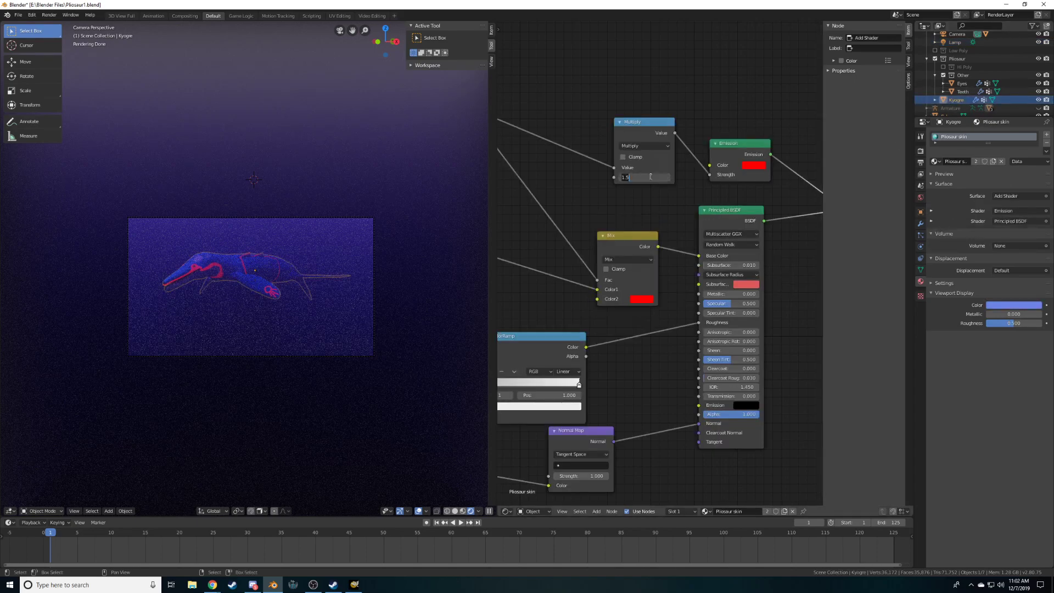
{"action": "key", "text": "Return"}
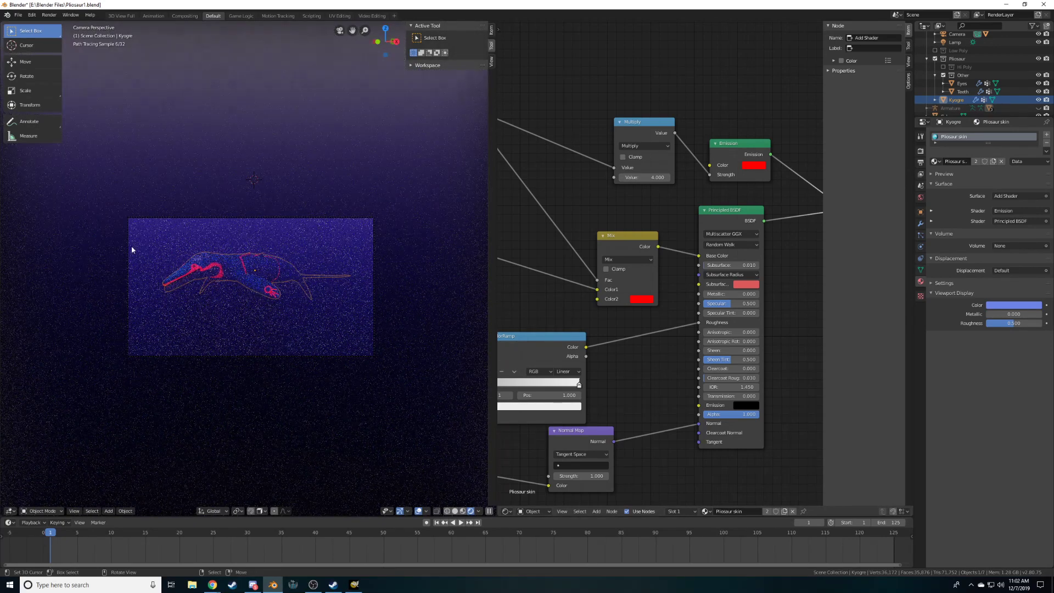
Raise the maximum volume light bounces in the Cycles render settings to 2
{"action": "left_click", "coordinate": [921, 163]}
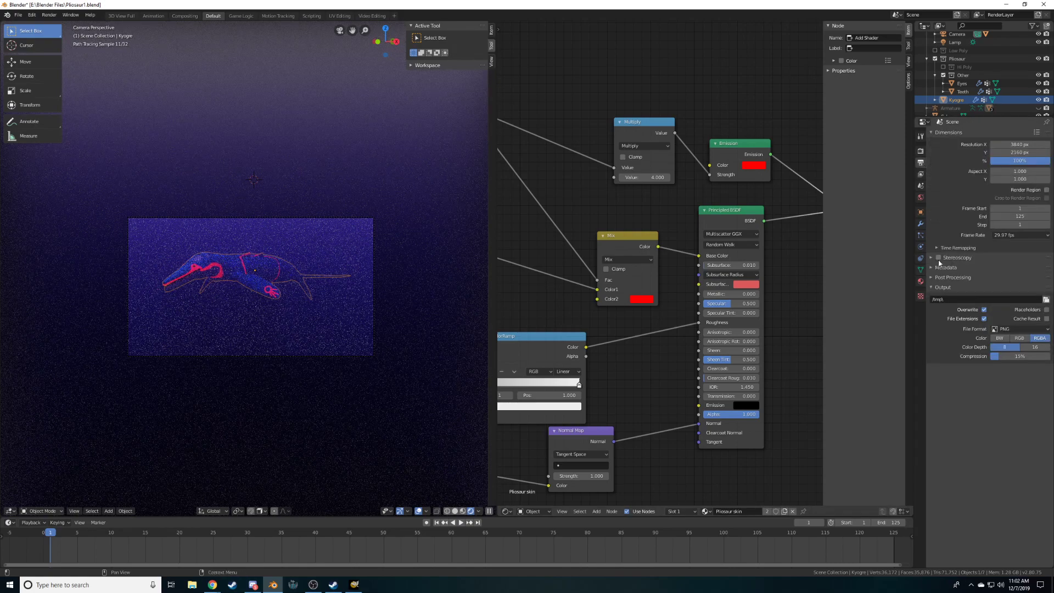
{"action": "left_click", "coordinate": [922, 152]}
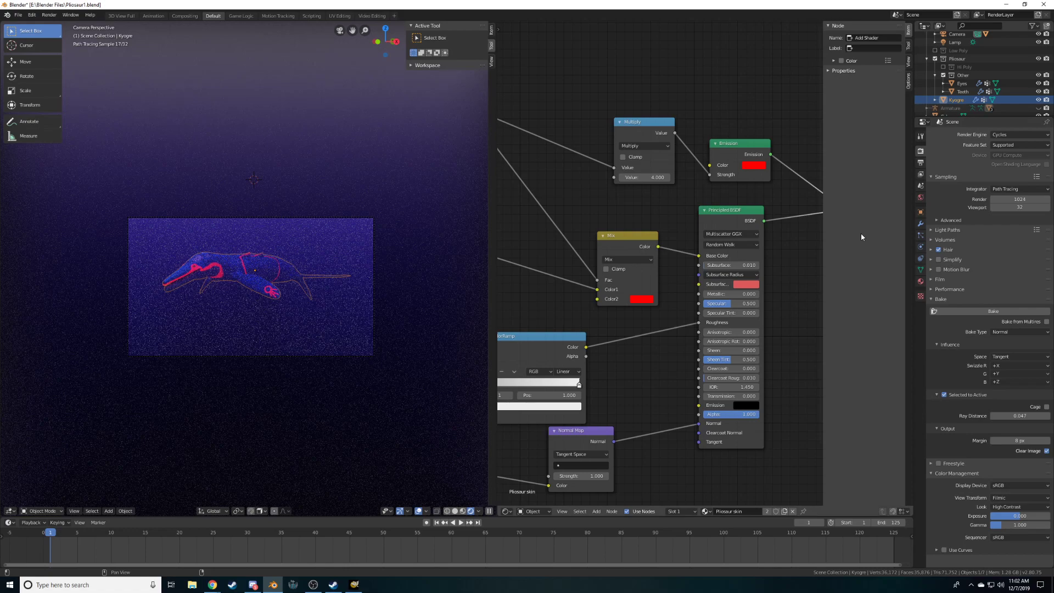
{"action": "left_click", "coordinate": [933, 230]}
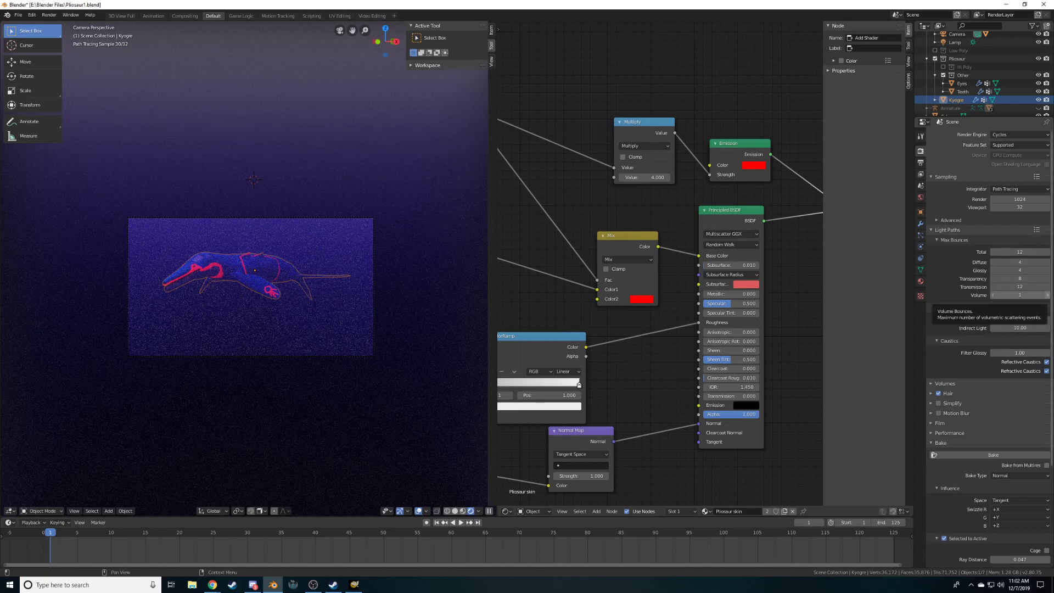
{"action": "left_click", "coordinate": [1048, 297]}
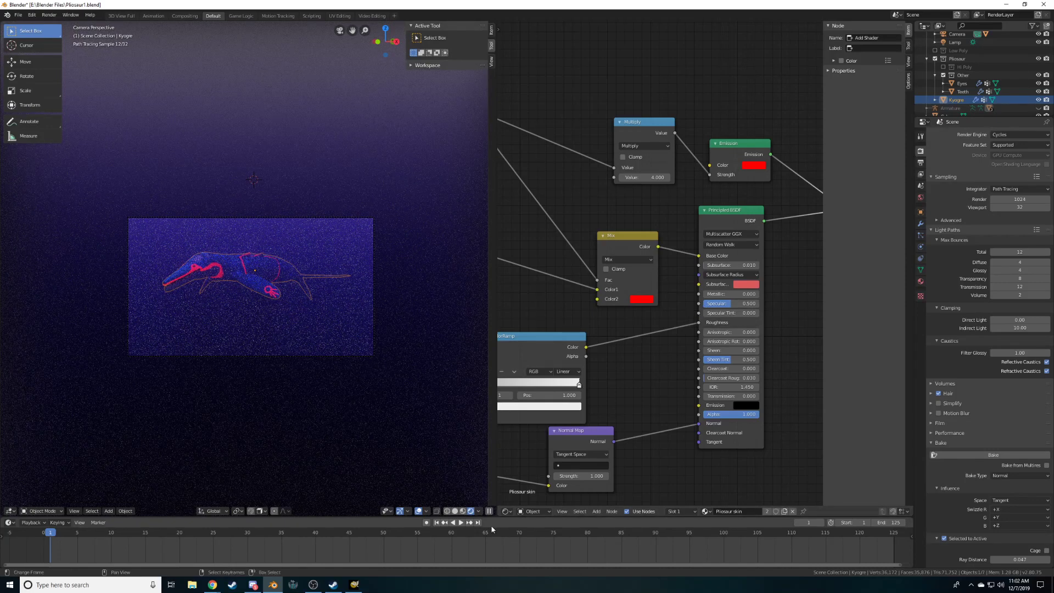
Return to material preview shading, add a plane mesh, and move it above the volume cube near the sun lamp
{"action": "left_click", "coordinate": [462, 515]}
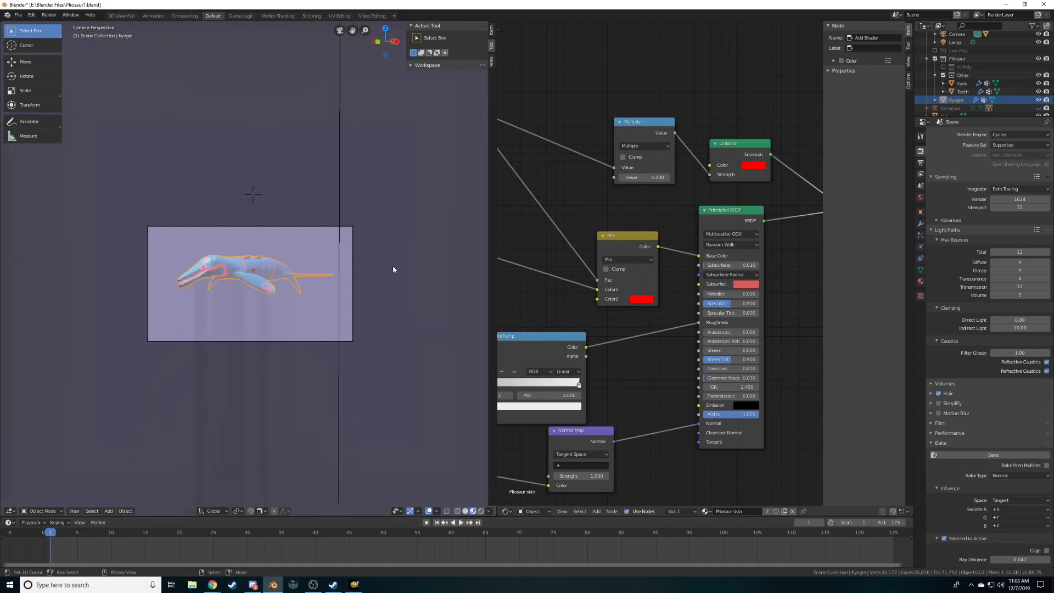
{"action": "scroll", "coordinate": [393, 265], "scroll_direction": "down", "scroll_amount": 3}
{"action": "mouse_move", "coordinate": [365, 217]}
{"action": "middle_mouse_down"}
{"action": "mouse_move", "coordinate": [292, 292]}
{"action": "mouse_move", "coordinate": [288, 276]}
{"action": "middle_mouse_up"}
{"action": "scroll", "coordinate": [336, 238], "scroll_direction": "down", "scroll_amount": 3}
{"action": "key", "text": "shift+a"}
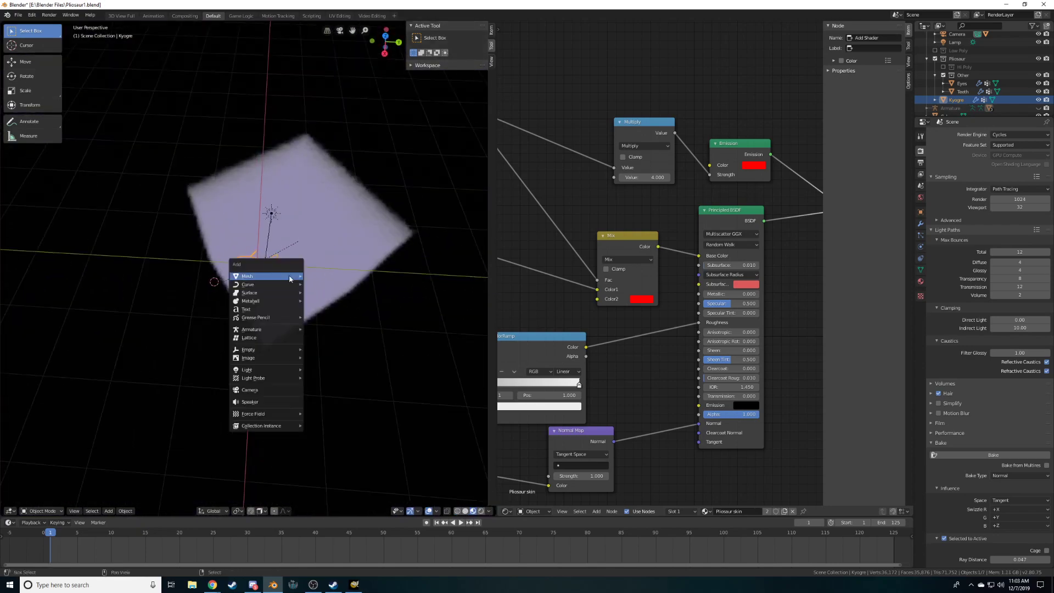
{"action": "mouse_move", "coordinate": [289, 276]}
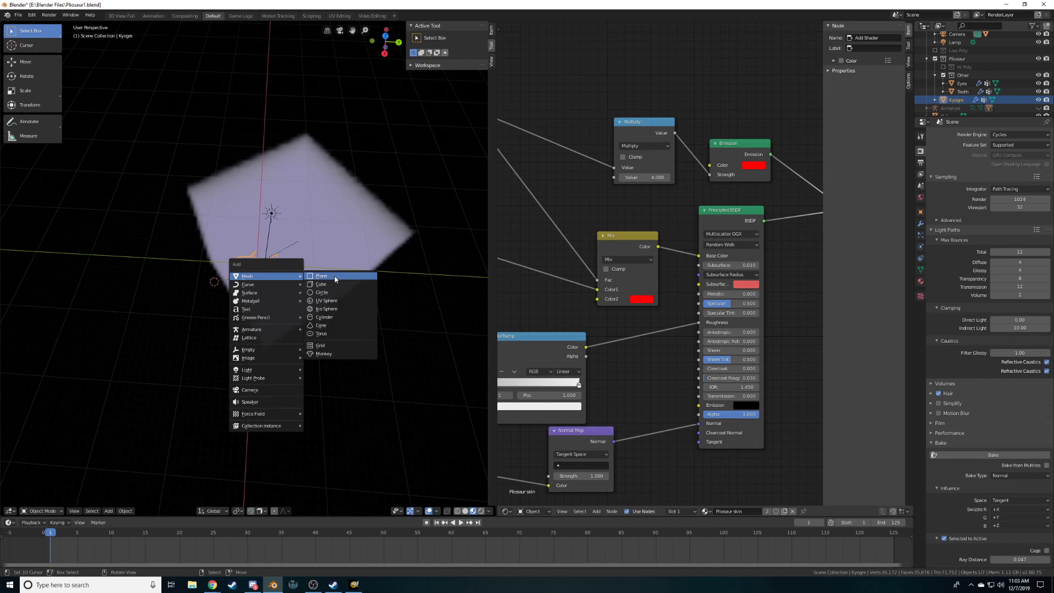
{"action": "left_click", "coordinate": [335, 278]}
{"action": "middle_click_drag", "start_coordinate": [209, 334], "coordinate": [300, 274]}
{"action": "key", "text": "g"}
{"action": "left_click", "coordinate": [305, 218]}
{"action": "key", "text": "g"}
{"action": "left_click", "coordinate": [278, 281]}
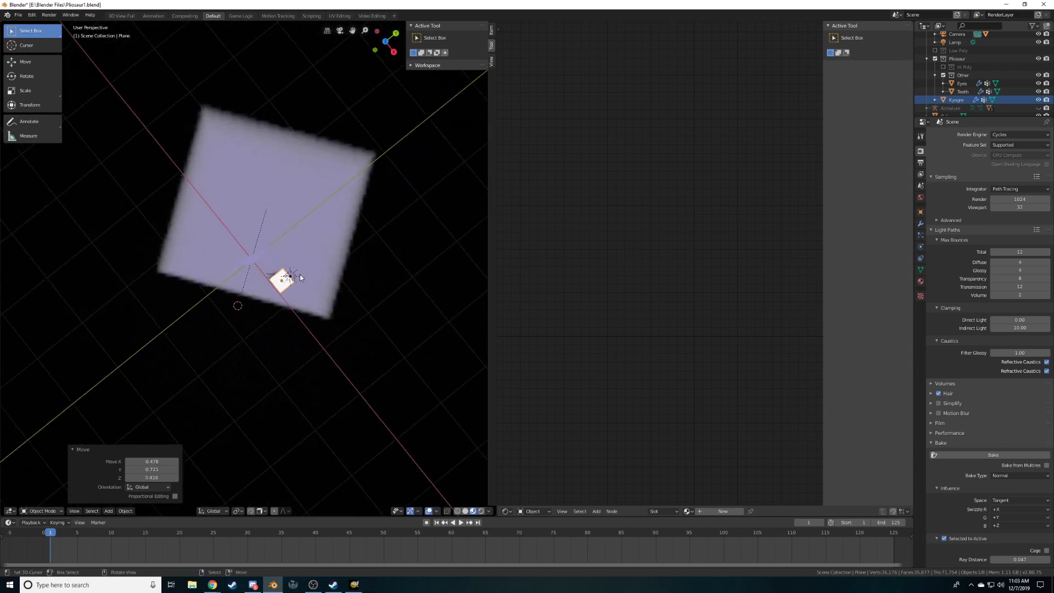
Enlarge the plane's mesh in top view and shift it so that it covers the volume cube from above
{"action": "key", "text": "KP_7"}
{"action": "key", "text": "Tab"}
{"action": "key", "text": "s"}
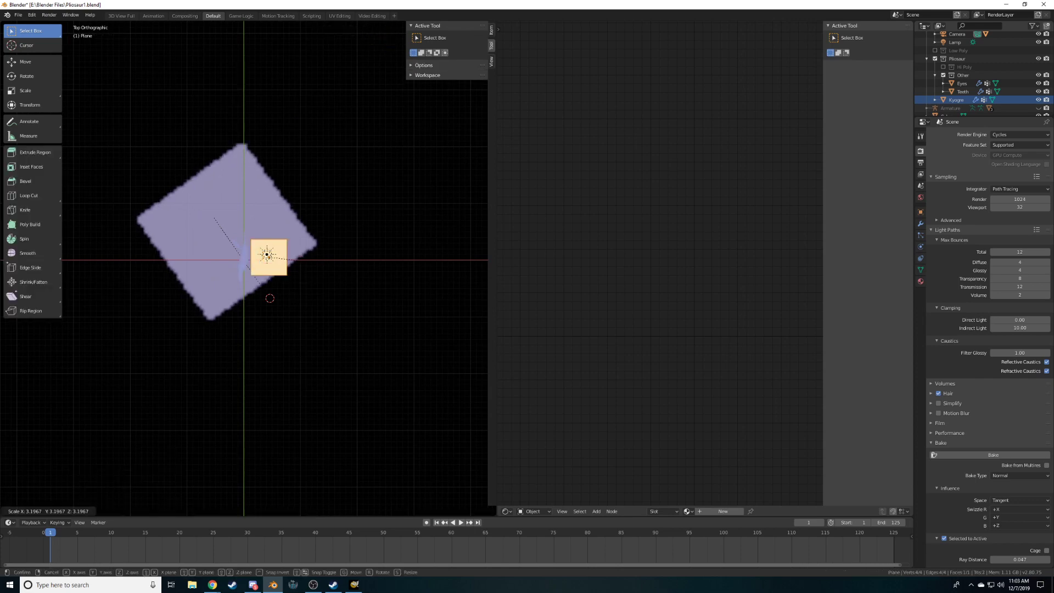
{"action": "left_click", "coordinate": [309, 279]}
{"action": "key", "text": "g"}
{"action": "left_click", "coordinate": [285, 263]}
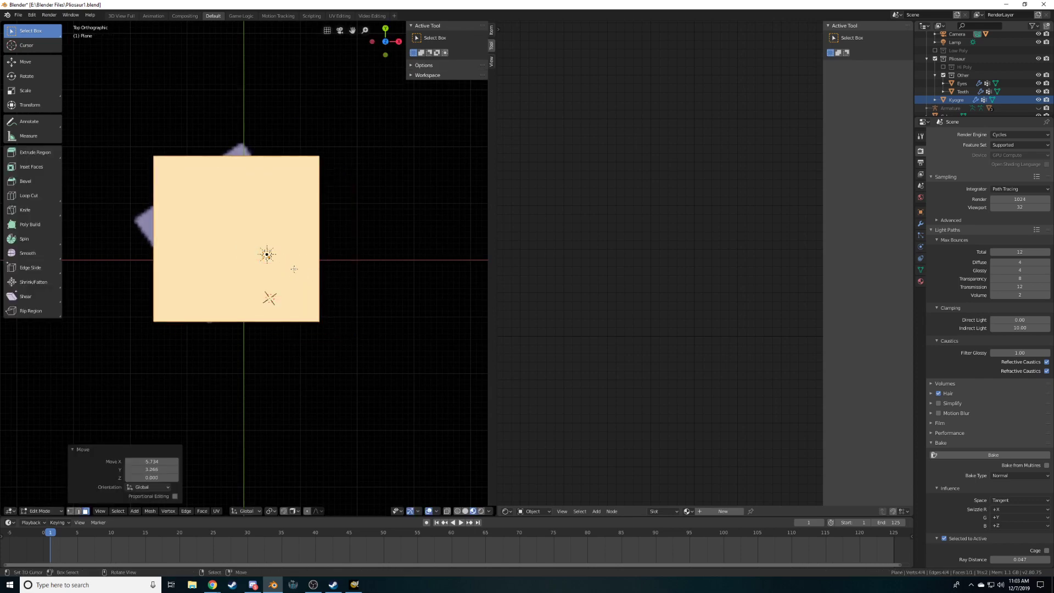
{"action": "key", "text": "g"}
{"action": "left_click", "coordinate": [267, 255]}
{"action": "middle_click_drag", "start_coordinate": [330, 346], "coordinate": [235, 191]}
{"action": "key", "text": "Tab"}
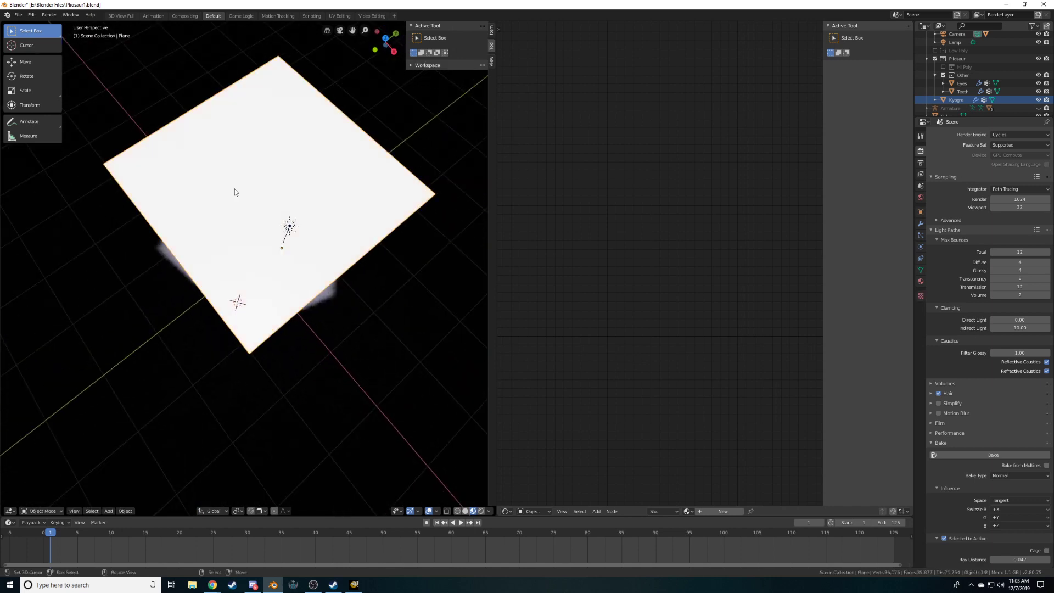
Subdivide the plane's mesh with 50 cuts
{"action": "right_click", "coordinate": [233, 200]}
{"action": "key", "text": "Tab"}
{"action": "right_click", "coordinate": [239, 257]}
{"action": "left_click", "coordinate": [240, 256]}
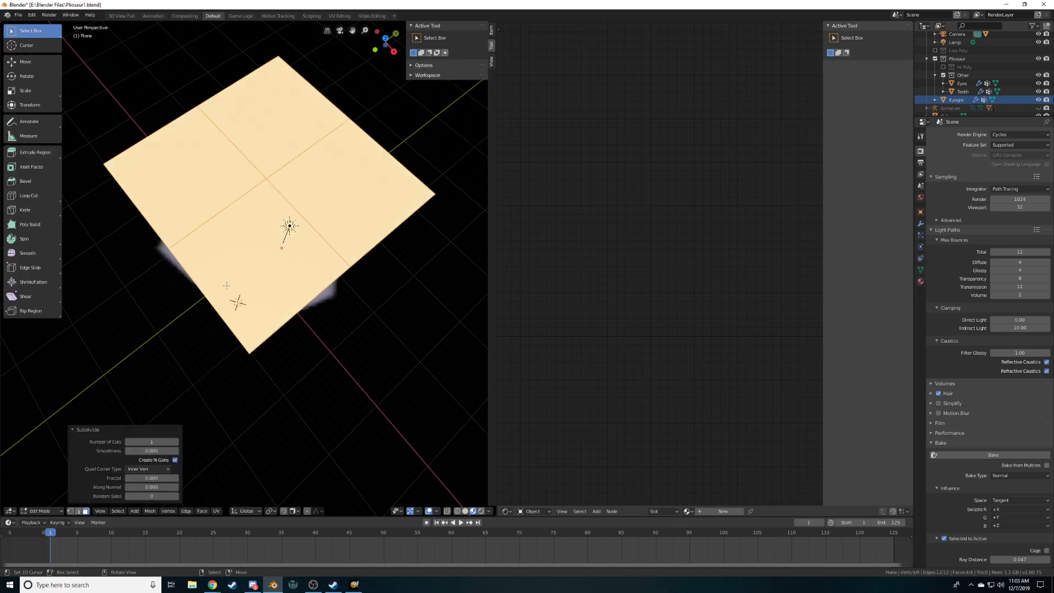
{"action": "left_click", "coordinate": [148, 442]}
{"action": "type", "text": "50"}
{"action": "key", "text": "Return"}
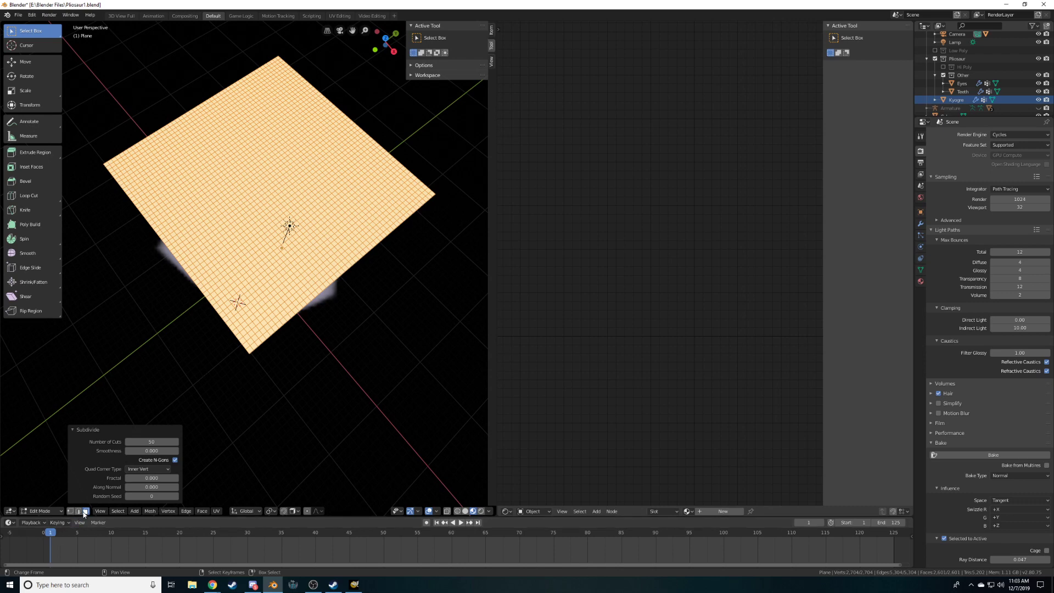
Clear the mesh selection and randomly select 50% of the subdivided plane's faces
{"action": "left_click", "coordinate": [324, 315]}
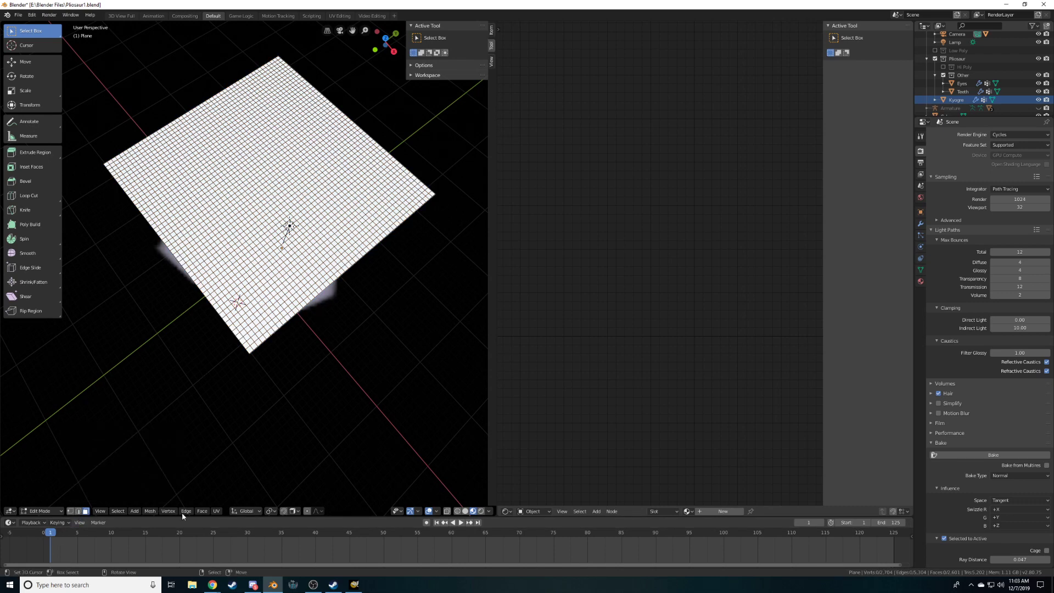
{"action": "left_click", "coordinate": [117, 511]}
{"action": "left_click", "coordinate": [136, 453]}
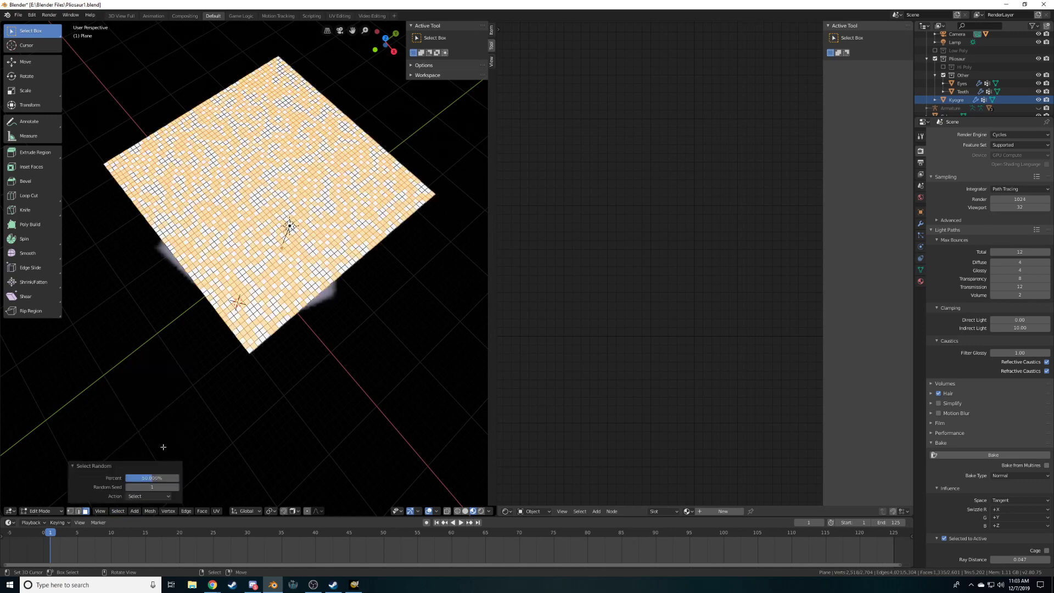
{"action": "key", "text": "x"}
{"action": "left_click", "coordinate": [331, 227]}
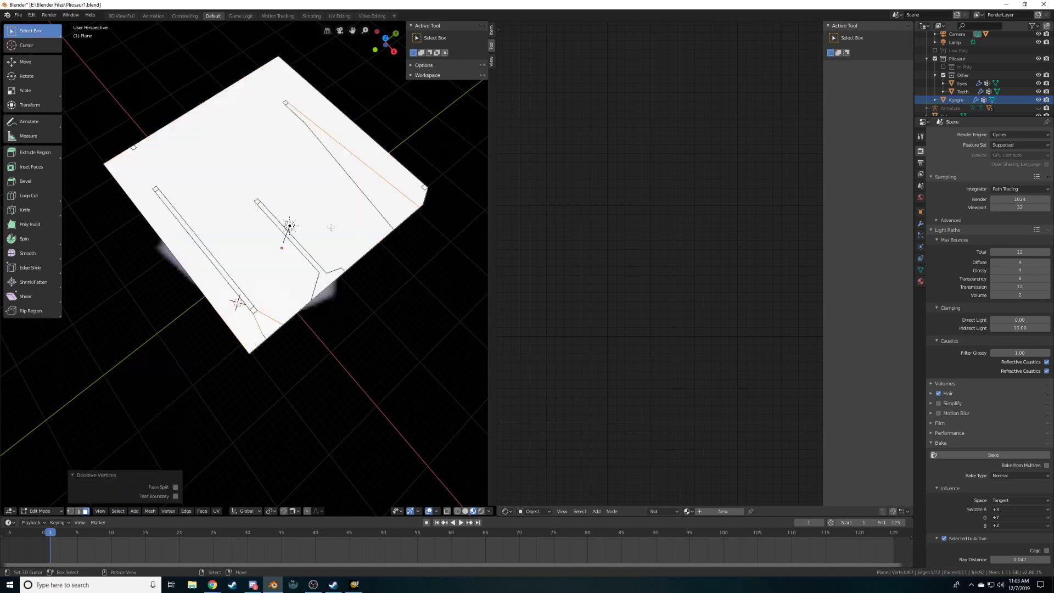
{"action": "key", "text": "ctrl+z"}
Delete the randomly selected faces to punch holes in the plane, and return to object mode
{"action": "key", "text": "x"}
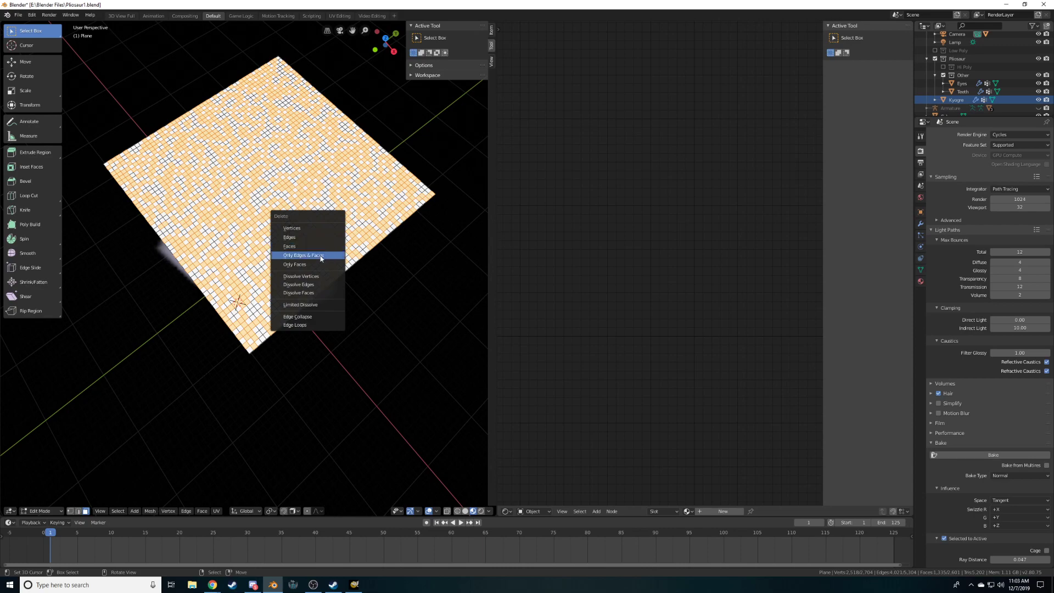
{"action": "left_click", "coordinate": [308, 246]}
{"action": "key", "text": "Tab"}
{"action": "middle_click_drag", "start_coordinate": [308, 246], "coordinate": [324, 284]}
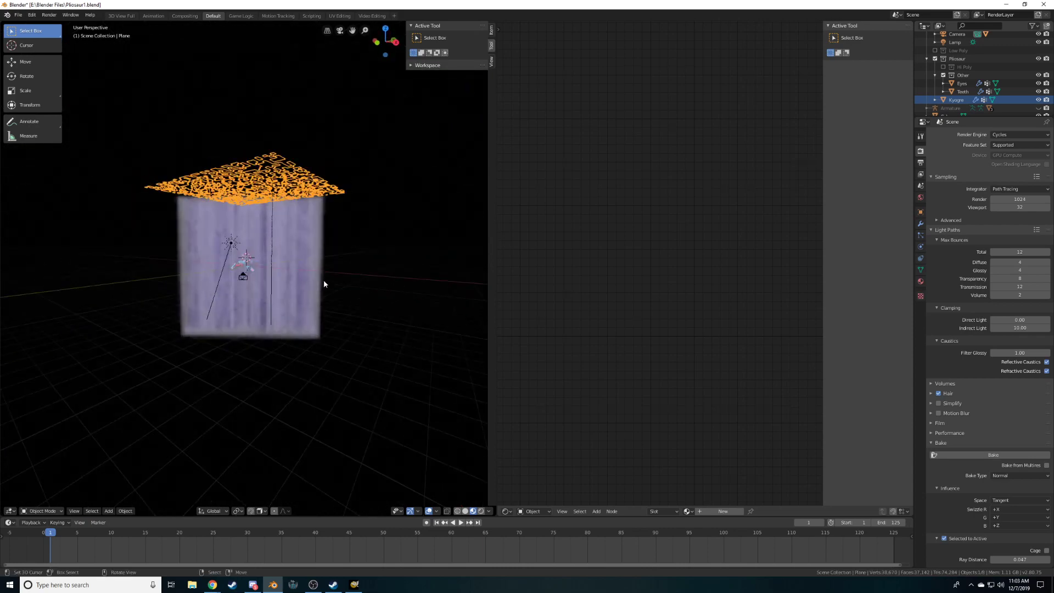
Look through the camera and raise the perforated plane about 3.7 units along the Z axis
{"action": "key", "text": "KP_0"}
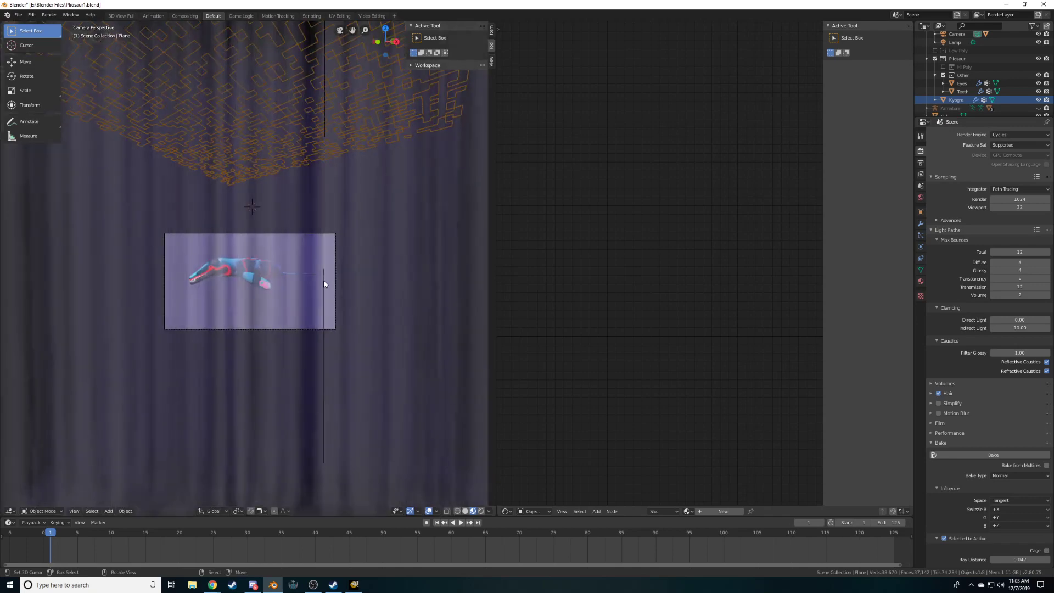
{"action": "scroll", "coordinate": [324, 280], "scroll_direction": "up", "scroll_amount": 5}
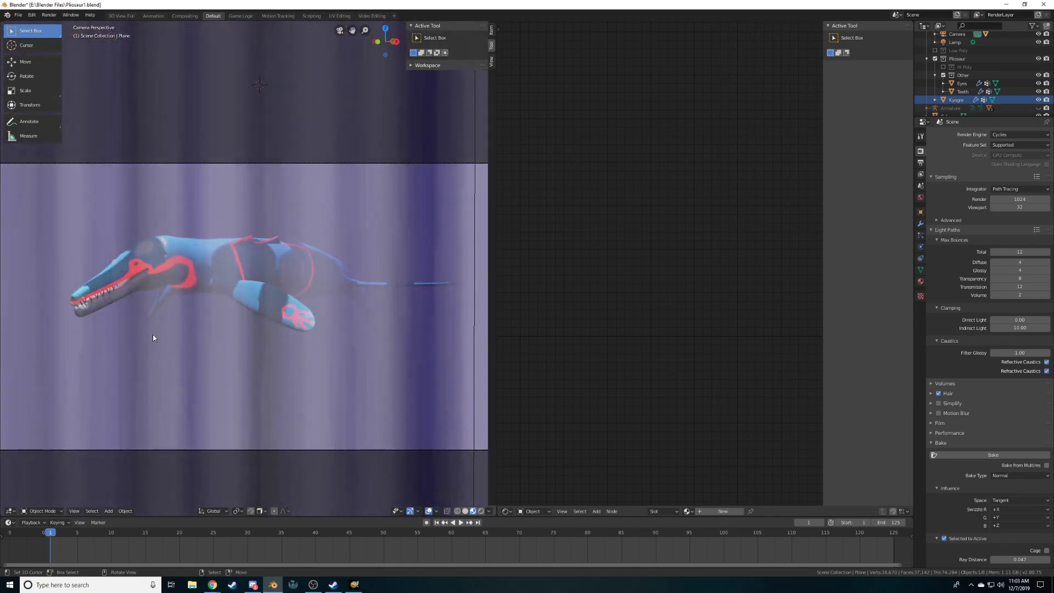
{"action": "scroll", "coordinate": [304, 274], "scroll_direction": "down", "scroll_amount": 8}
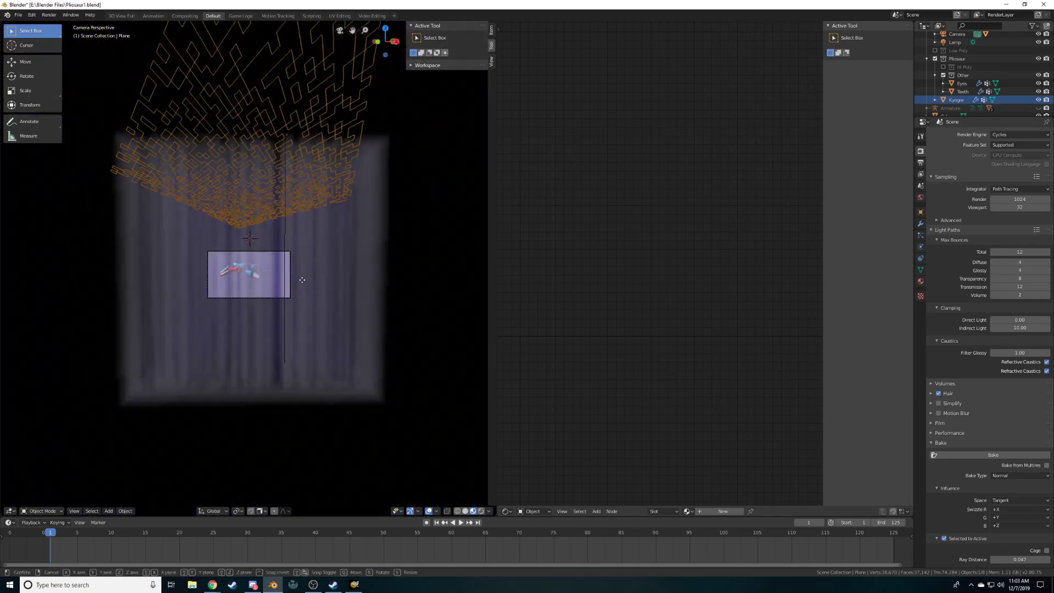
{"action": "key", "text": "g"}
{"action": "key", "text": "z"}
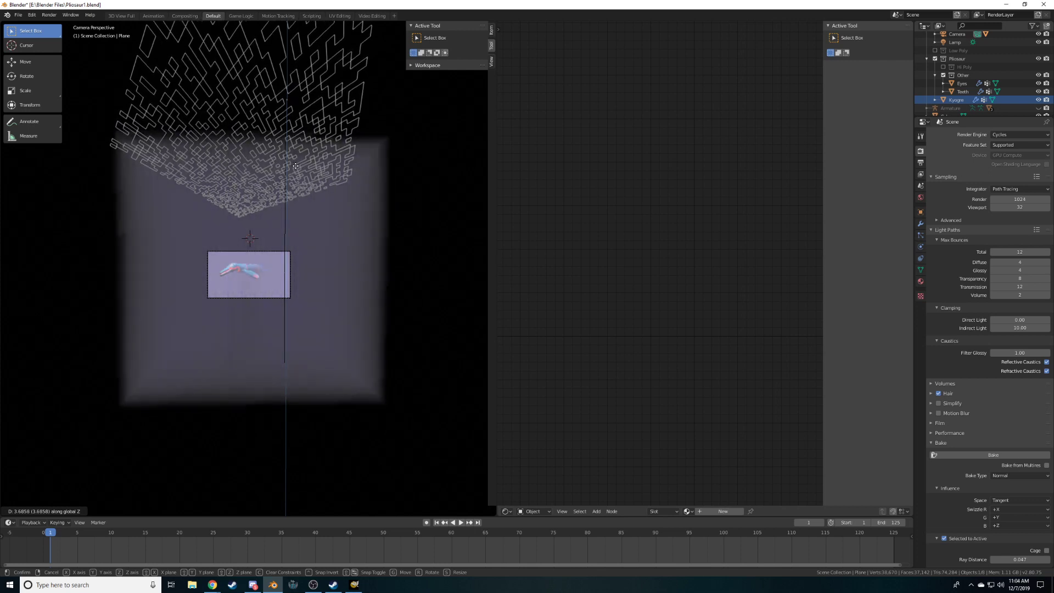
{"action": "left_click", "coordinate": [296, 168]}
Preview the camera view with rendered shading and examine the lamp's blackbody and emission nodes
{"action": "scroll", "coordinate": [387, 292], "scroll_direction": "up", "scroll_amount": 8}
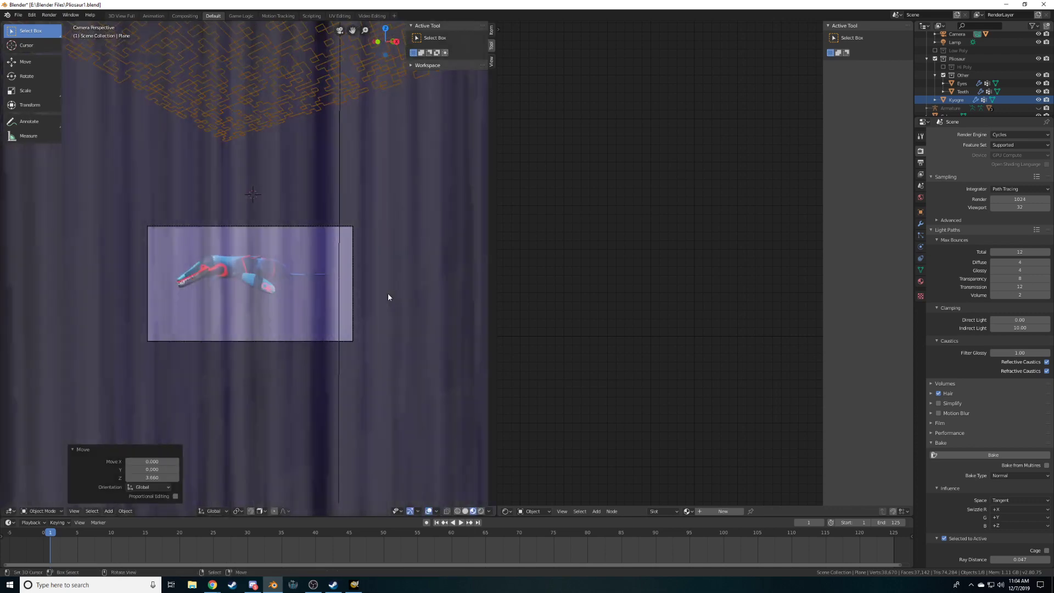
{"action": "scroll", "coordinate": [388, 296], "scroll_direction": "down", "scroll_amount": 3}
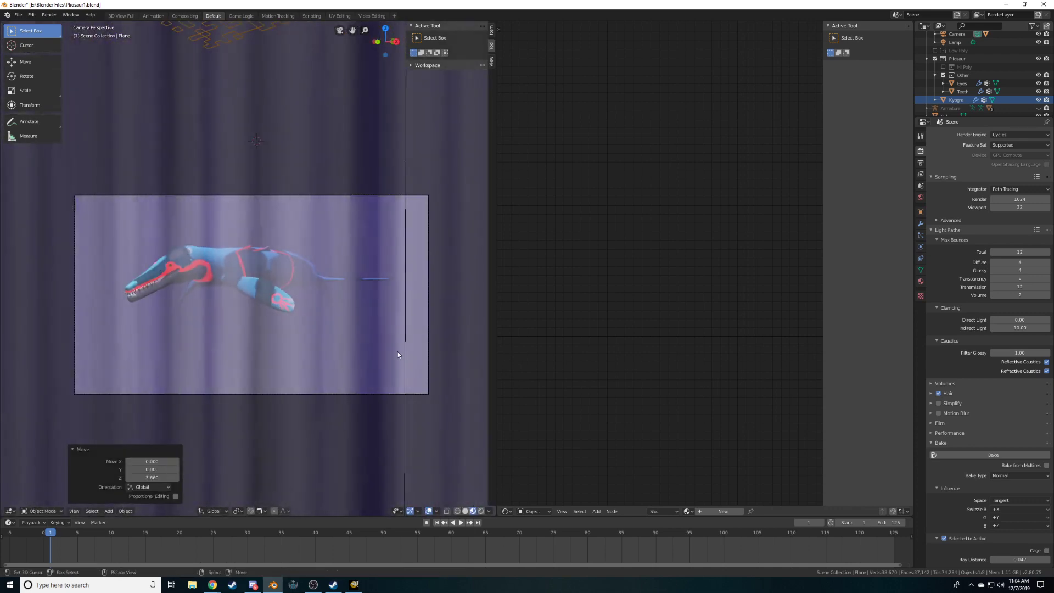
{"action": "left_click", "coordinate": [480, 512]}
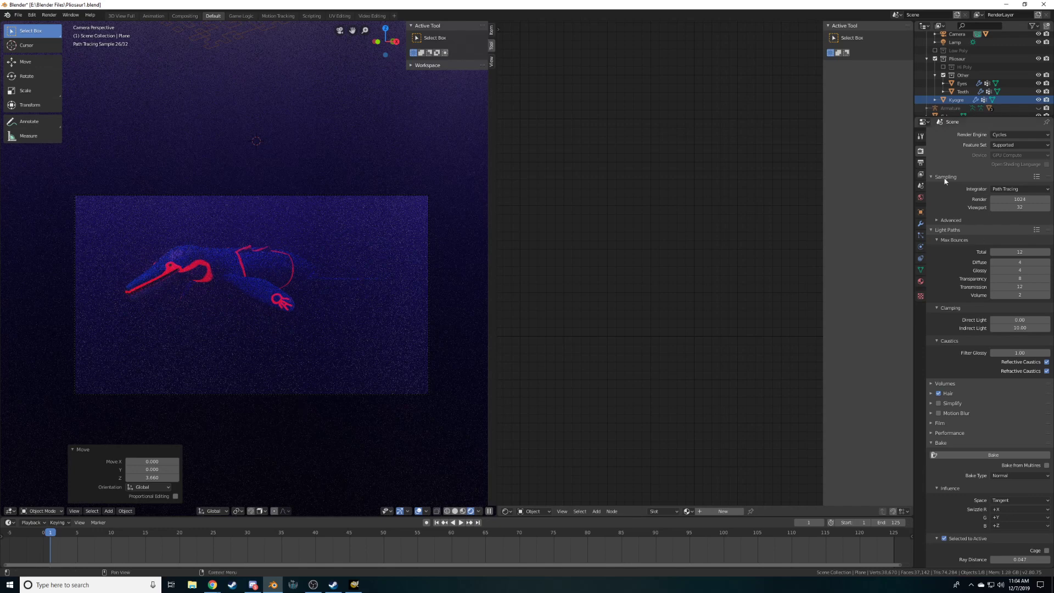
{"action": "left_click", "coordinate": [956, 42]}
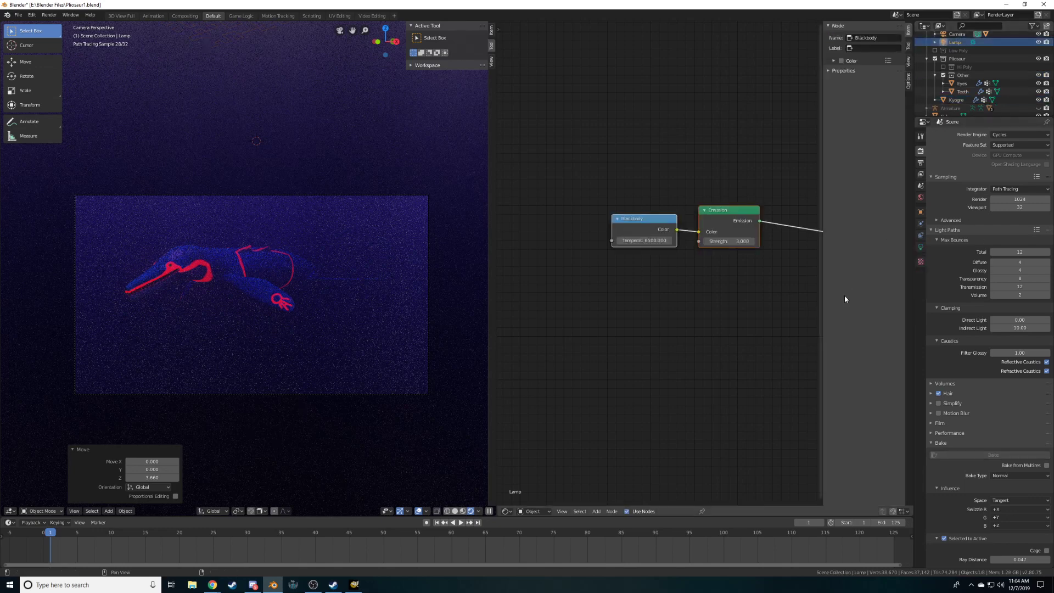
{"action": "middle_click_drag", "start_coordinate": [743, 290], "coordinate": [705, 326]}
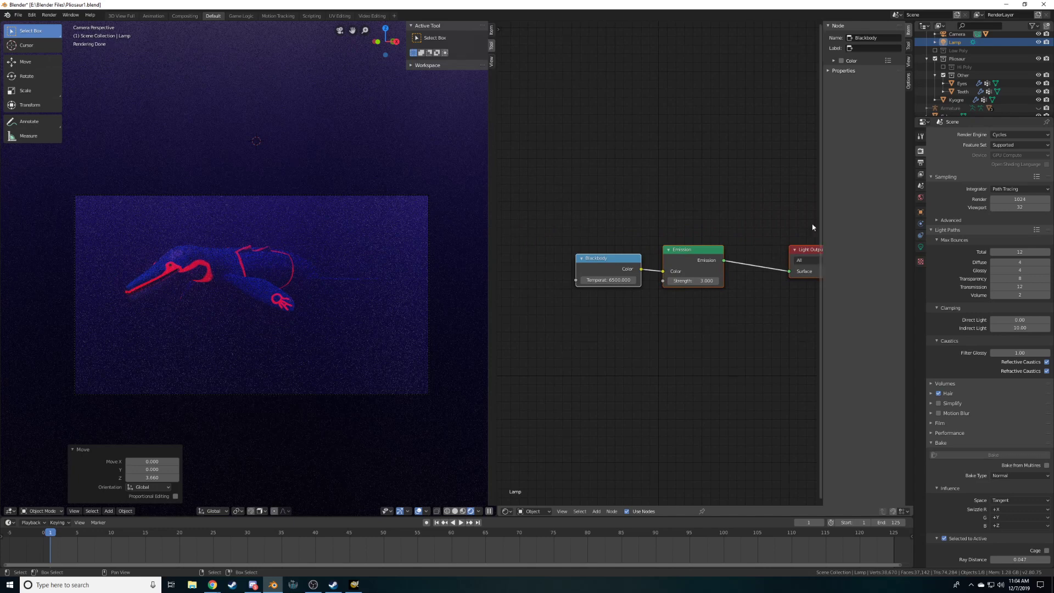
{"action": "scroll", "coordinate": [966, 77], "scroll_direction": "down", "scroll_amount": 3}
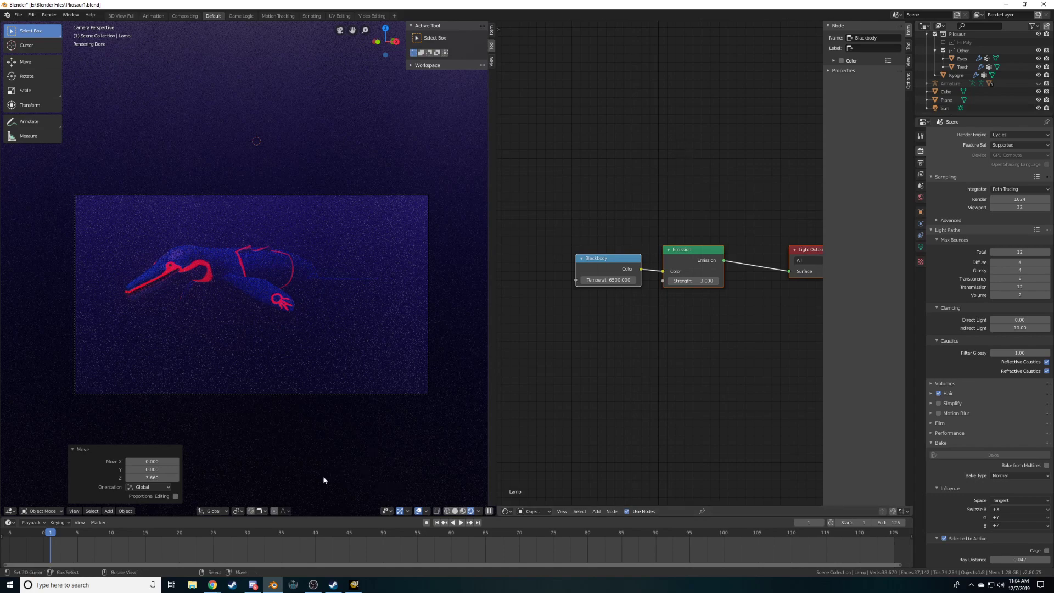
Return to material preview shading and select the sun lamp among the scene objects
{"action": "left_click", "coordinate": [464, 512]}
{"action": "scroll", "coordinate": [373, 332], "scroll_direction": "down", "scroll_amount": 8}
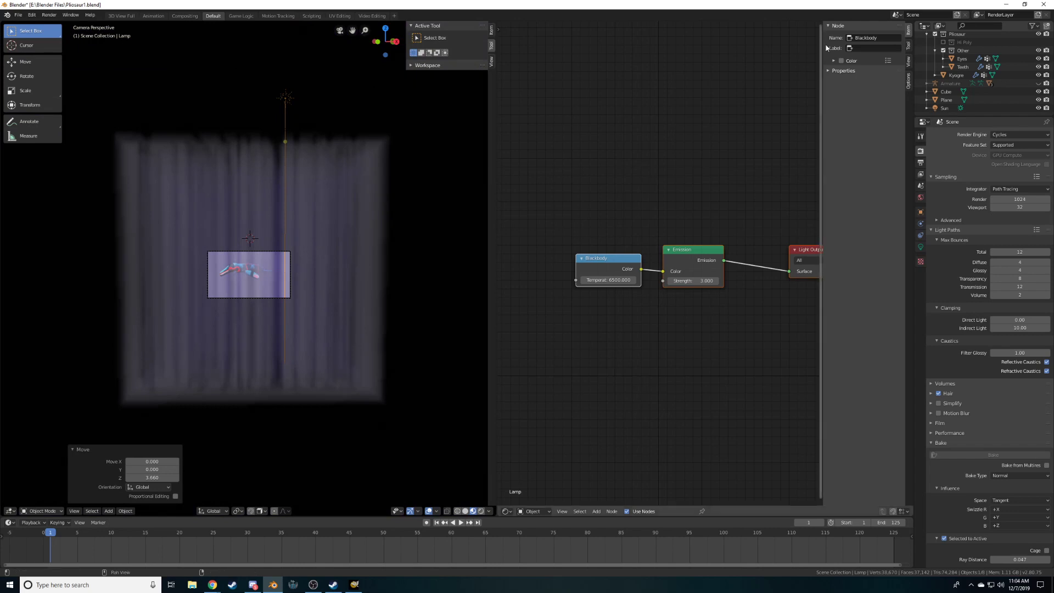
{"action": "scroll", "coordinate": [957, 64], "scroll_direction": "up", "scroll_amount": 3}
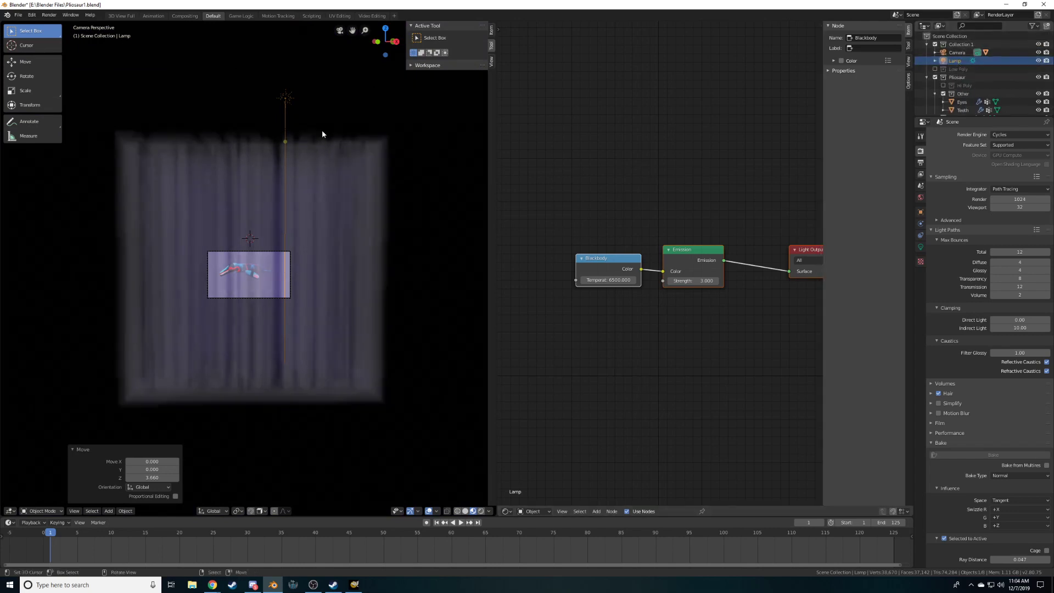
{"action": "scroll", "coordinate": [972, 82], "scroll_direction": "down", "scroll_amount": 3}
{"action": "left_click", "coordinate": [944, 108]}
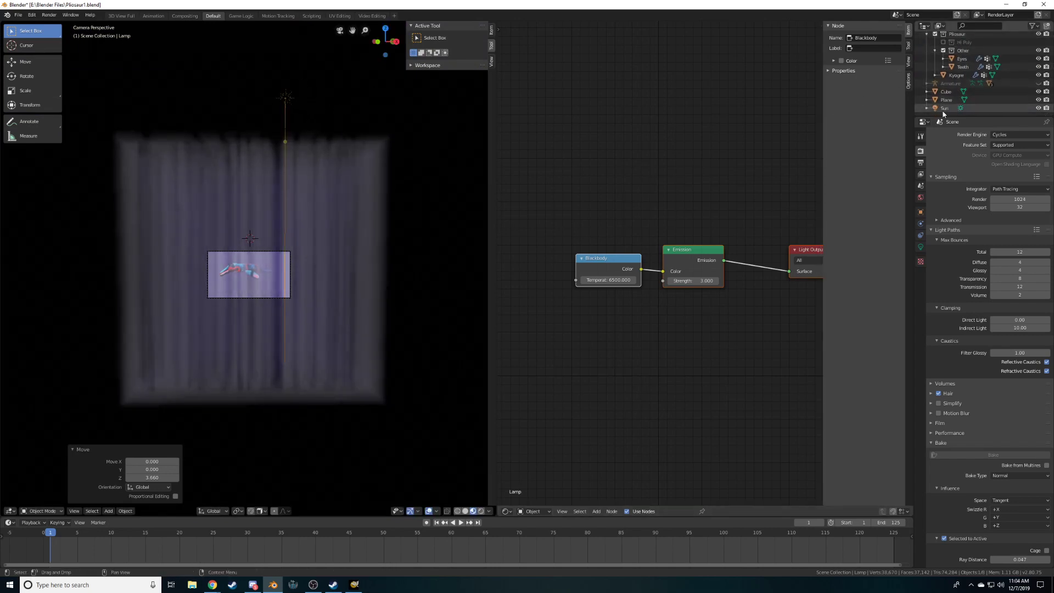
{"action": "key", "text": "g"}
{"action": "right_click", "coordinate": [413, 251]}
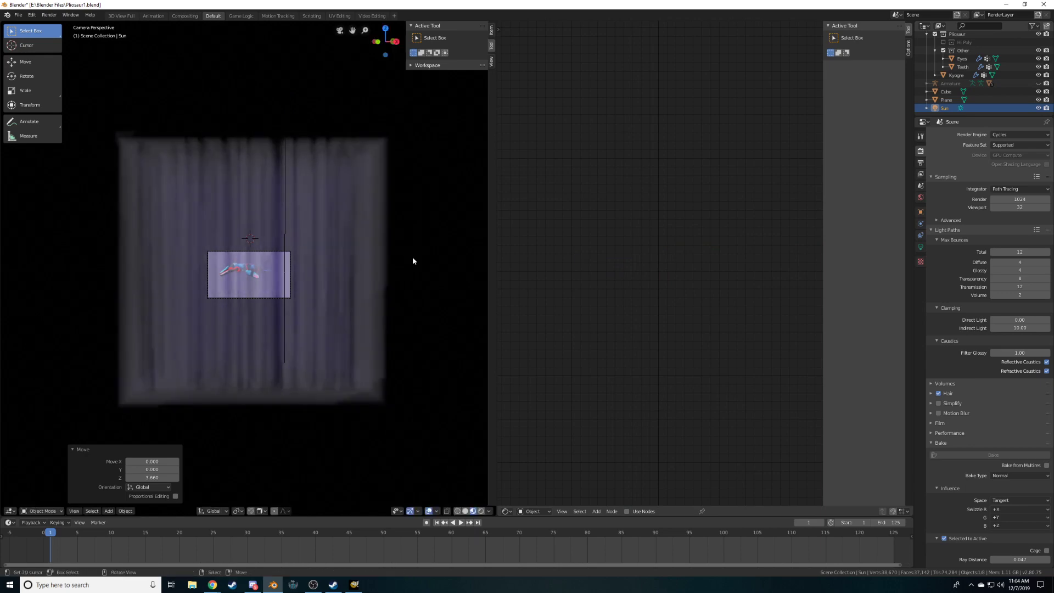
Delete the original lamp located near the perforated plane, keeping the sun lamp
{"action": "middle_click_drag", "start_coordinate": [441, 316], "coordinate": [244, 231]}
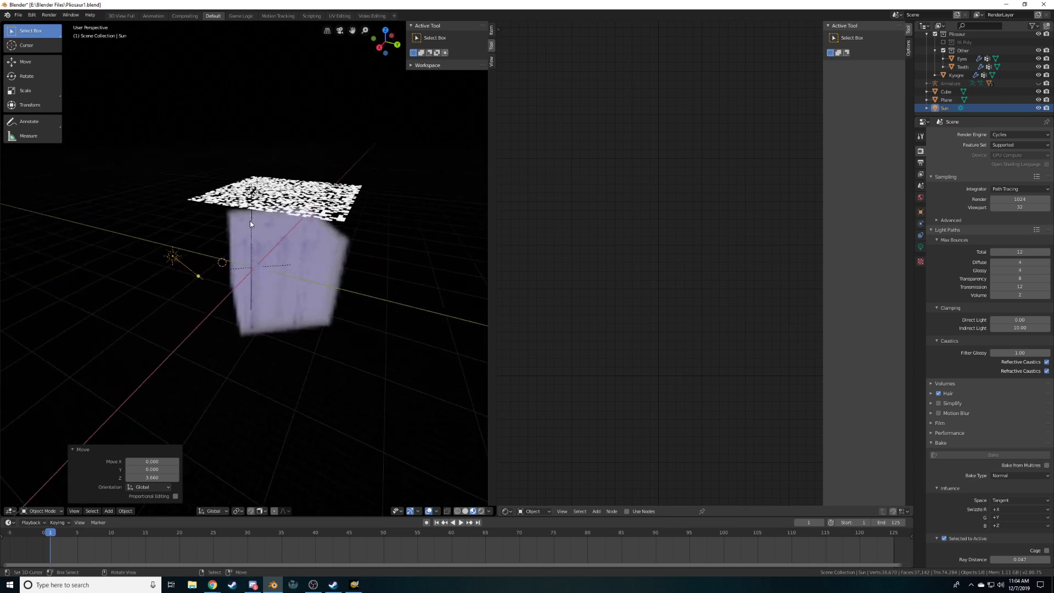
{"action": "key", "text": "x"}
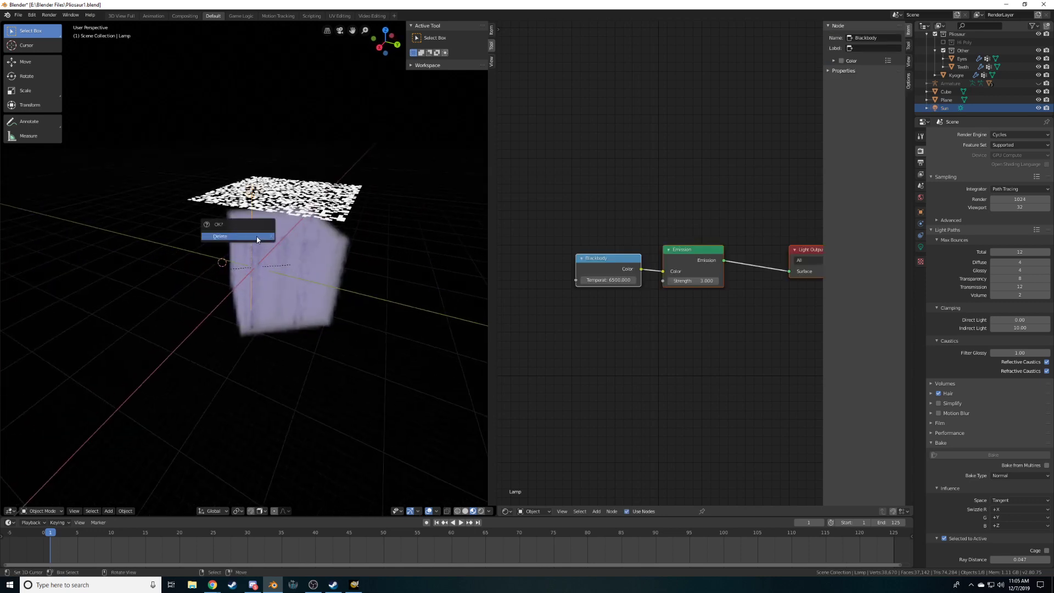
{"action": "left_click", "coordinate": [256, 236]}
{"action": "middle_click_drag", "start_coordinate": [203, 254], "coordinate": [243, 263]}
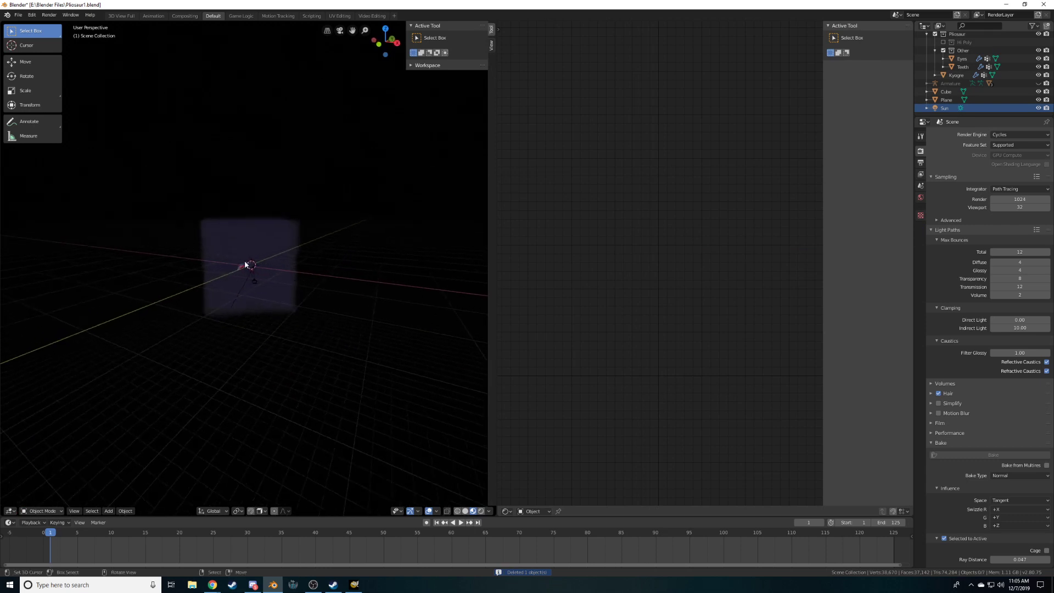
Raise the strength of the sun lamp to about 4.72
{"action": "key", "text": "ctrl+z"}
{"action": "mouse_move", "coordinate": [341, 280]}
{"action": "middle_mouse_down"}
{"action": "mouse_move", "coordinate": [391, 280]}
{"action": "mouse_move", "coordinate": [360, 285]}
{"action": "middle_mouse_up"}
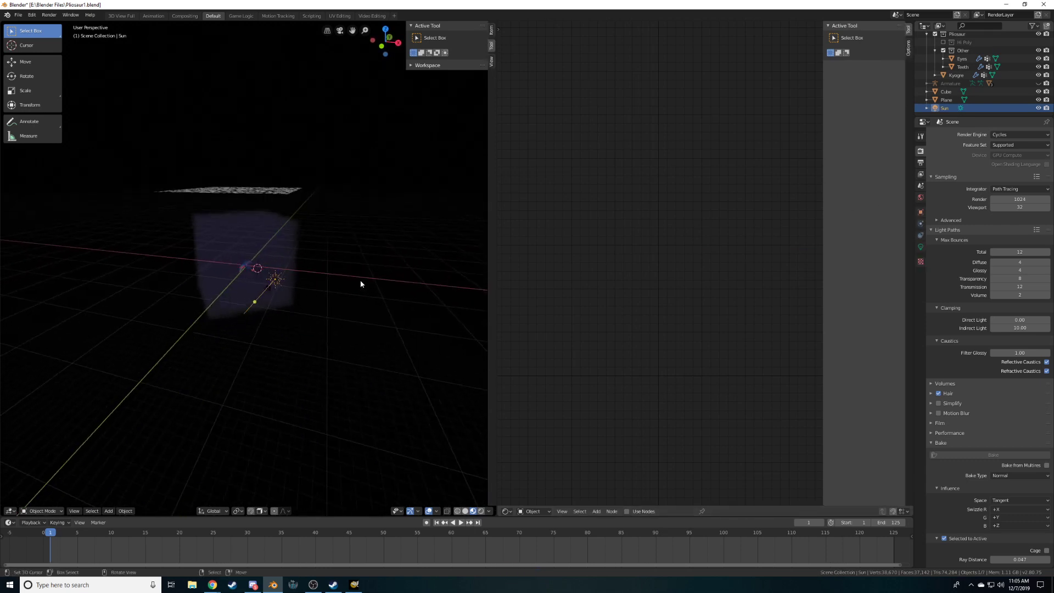
{"action": "left_click", "coordinate": [921, 246]}
{"action": "left_click_drag", "start_coordinate": [1013, 188], "coordinate": [1049, 188]}
Move the perforated plane about 17 units sideways toward the sun lamp, and try rotating it
{"action": "left_click", "coordinate": [288, 194]}
{"action": "middle_click_drag", "start_coordinate": [290, 200], "coordinate": [309, 192]}
{"action": "key", "text": "g"}
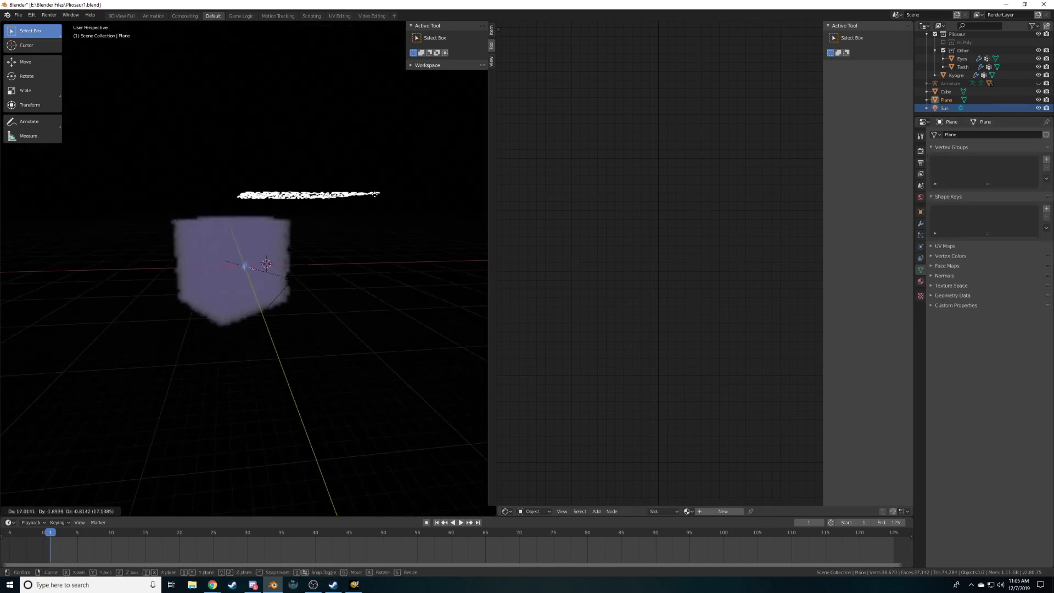
{"action": "left_click", "coordinate": [370, 195]}
{"action": "key", "text": "r"}
{"action": "key", "text": "Escape"}
{"action": "key", "text": "r"}
{"action": "key", "text": "Escape"}
Move the sun lamp upward beside the volume cube
{"action": "left_click", "coordinate": [309, 267]}
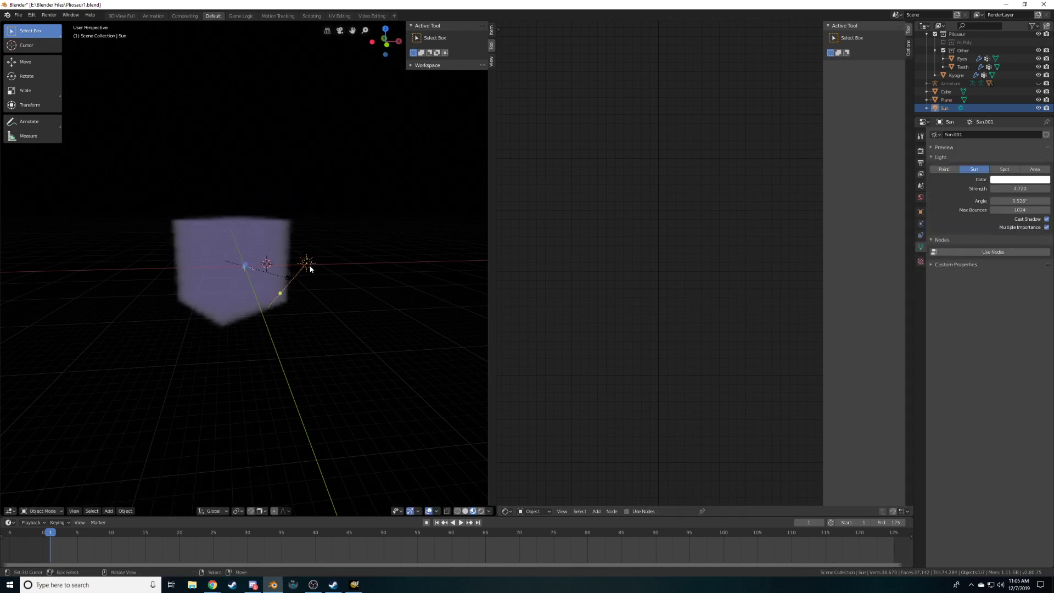
{"action": "key", "text": "g"}
{"action": "left_click", "coordinate": [329, 178]}
Shift the perforated plane back over the side of the volume cube facing the sun lamp
{"action": "middle_click_drag", "start_coordinate": [329, 179], "coordinate": [333, 194]}
{"action": "left_click", "coordinate": [333, 195]}
{"action": "key", "text": "g"}
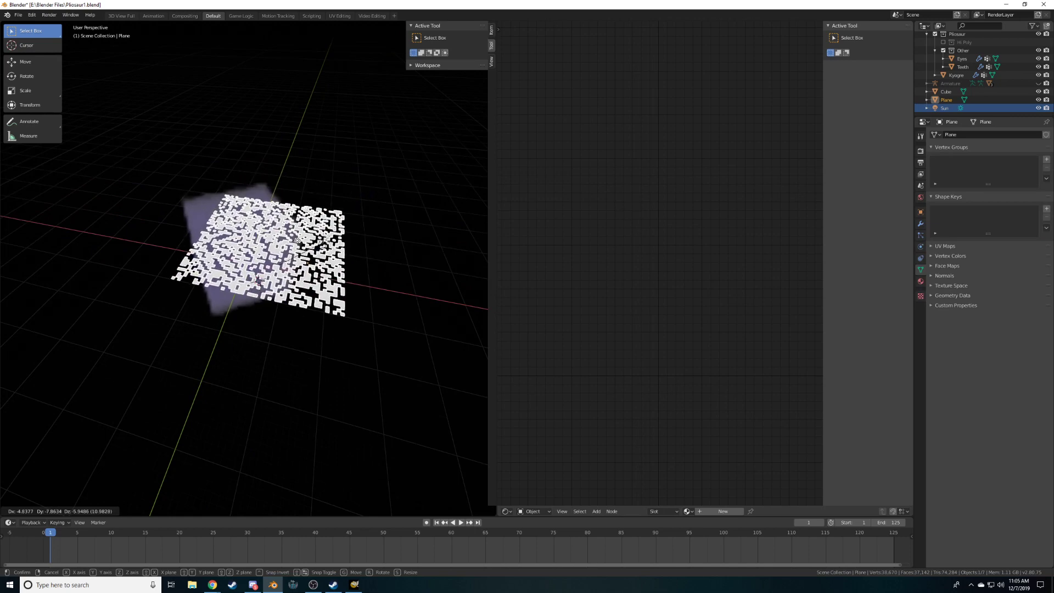
{"action": "left_click", "coordinate": [310, 263]}
Tilt the perforated plane about 36 degrees in a side view and nudge it into the sunlight's path
{"action": "middle_click_drag", "start_coordinate": [310, 264], "coordinate": [211, 203]}
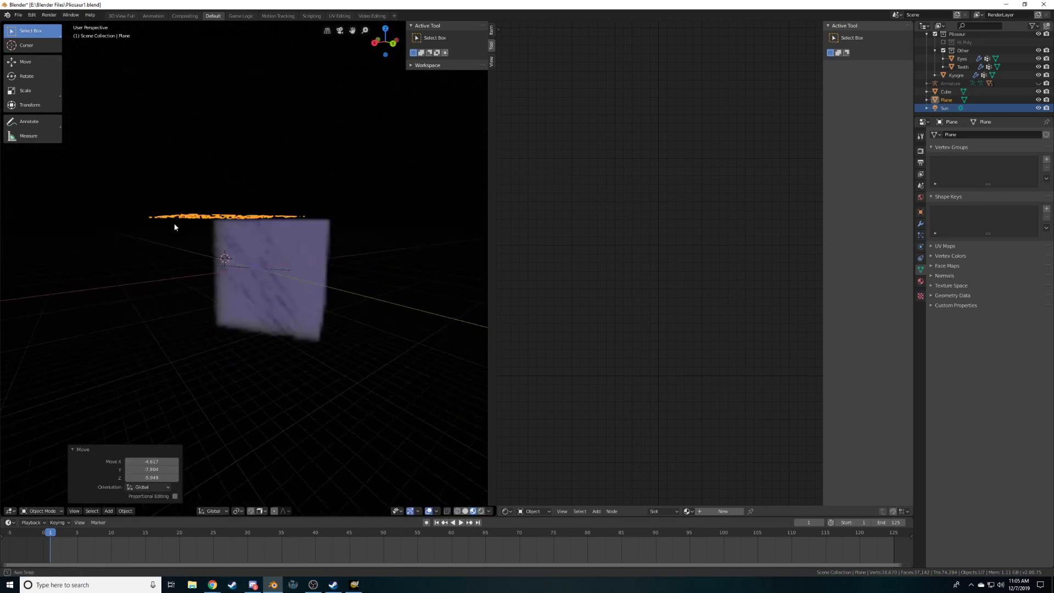
{"action": "key", "text": "r"}
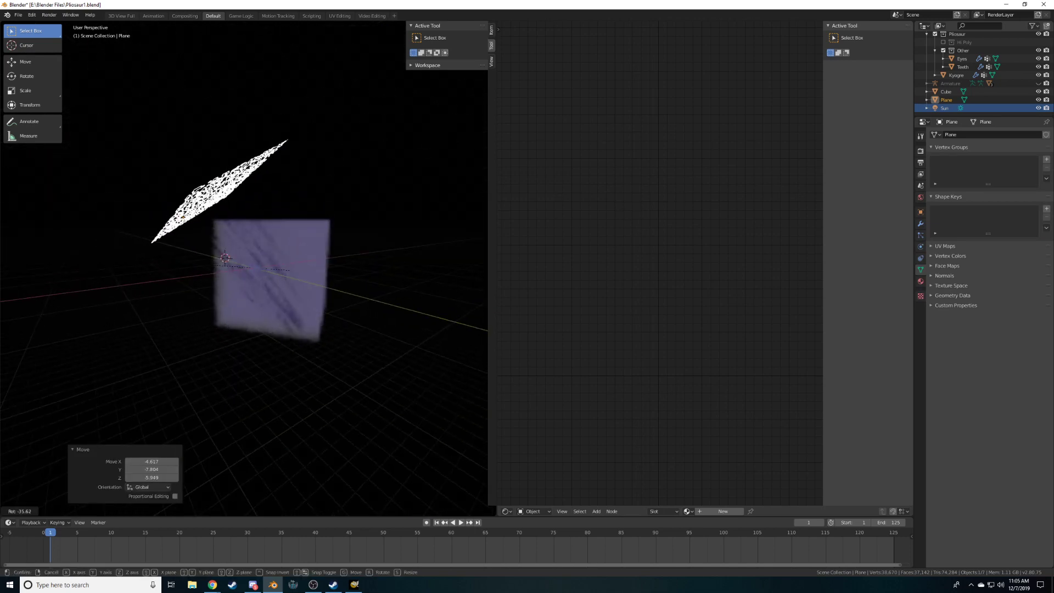
{"action": "left_click", "coordinate": [280, 160]}
{"action": "key", "text": "g"}
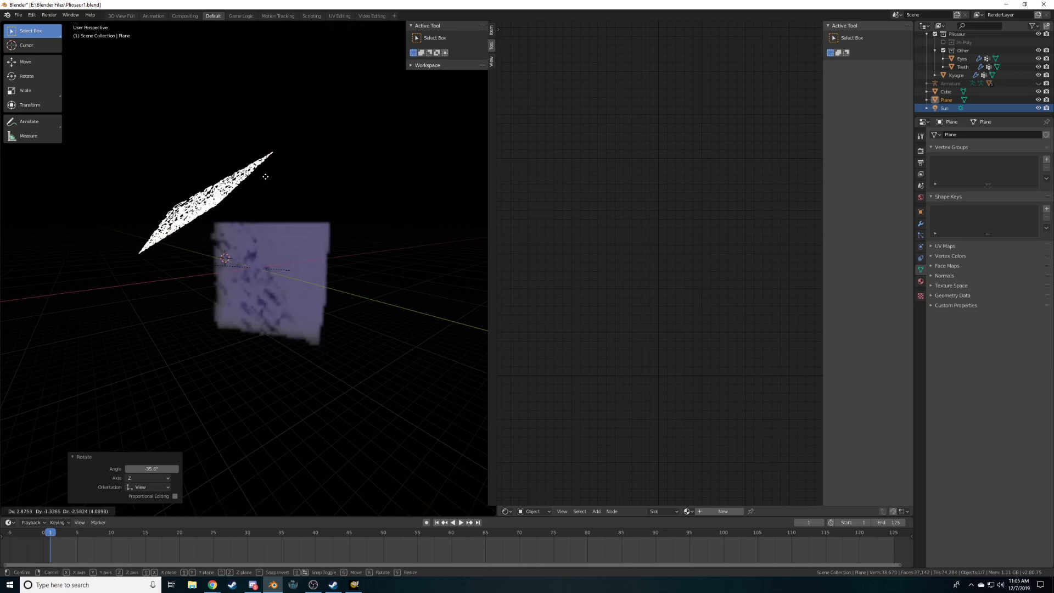
{"action": "left_click", "coordinate": [271, 180]}
Scale the tilted plane up by about 1.3 and check its light streaks through the camera
{"action": "key", "text": "s"}
{"action": "left_click", "coordinate": [289, 271]}
{"action": "key", "text": "KP_0"}
{"action": "scroll", "coordinate": [320, 222], "scroll_direction": "up", "scroll_amount": 8}
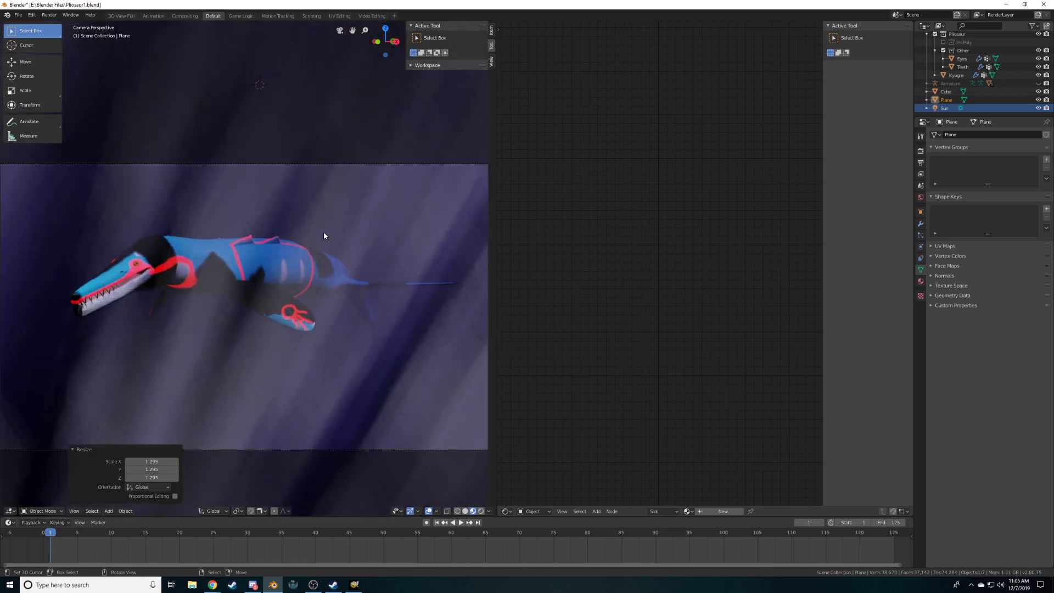
Move the tilted plane upward in camera view, farther from the volume cube, to adjust the light streaks
{"action": "scroll", "coordinate": [324, 236], "scroll_direction": "down", "scroll_amount": 10}
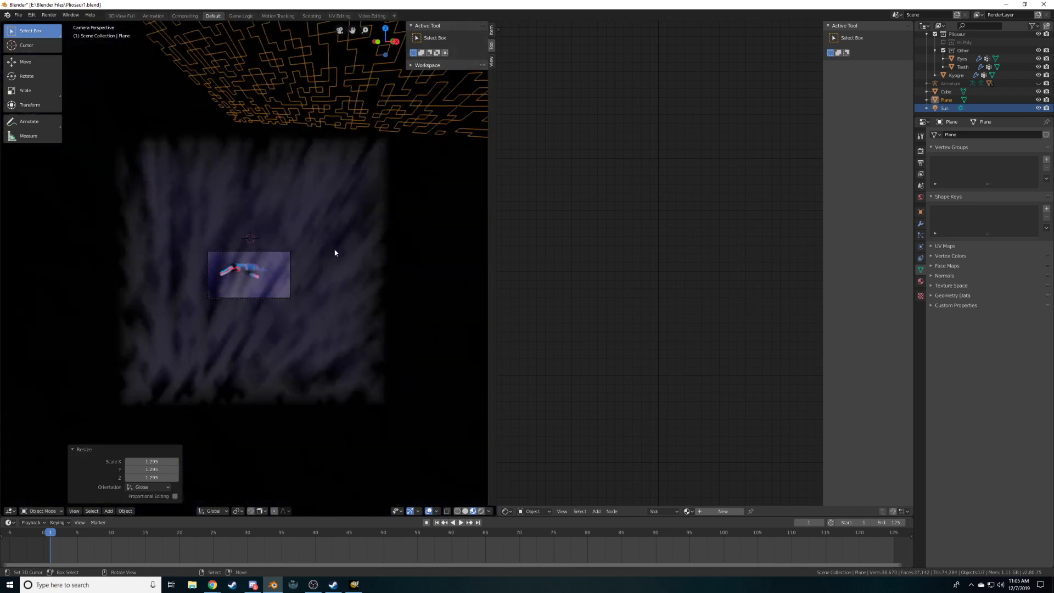
{"action": "key", "text": "g"}
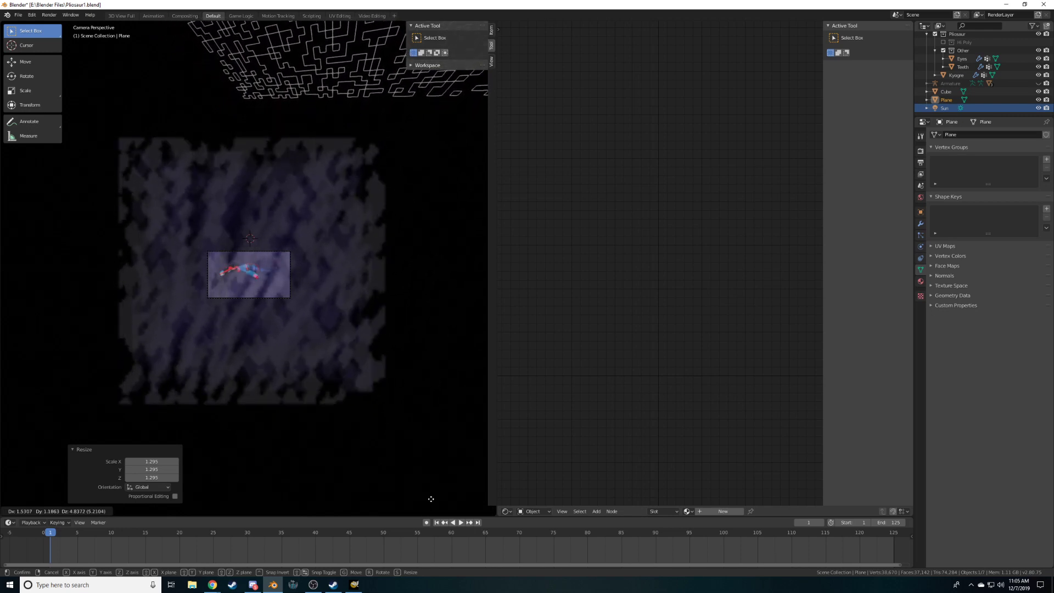
{"action": "left_click", "coordinate": [475, 313]}
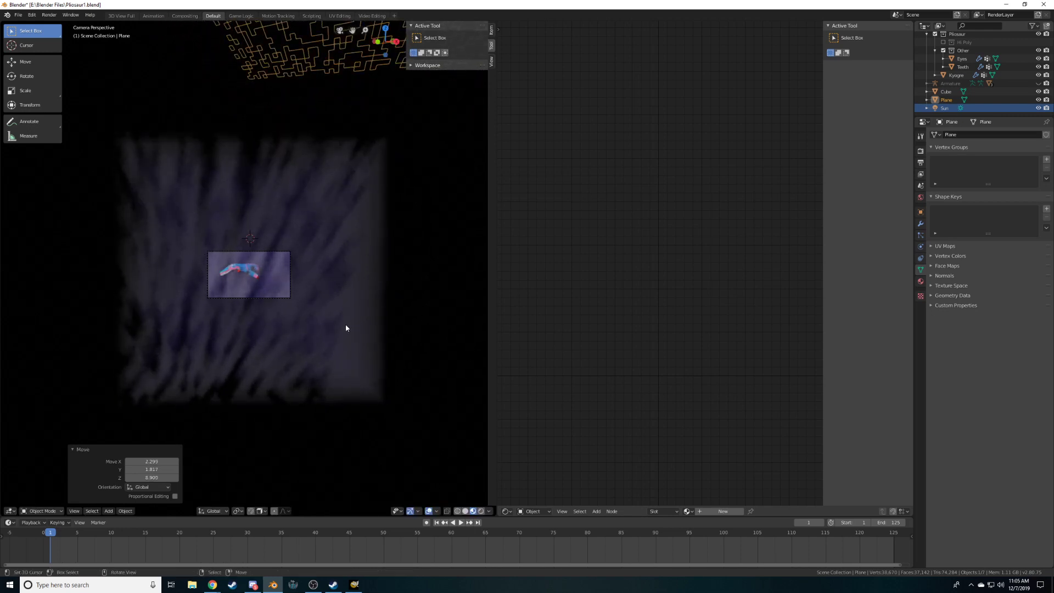
Move the perforated plane about 5.8 along X, 1 along Y and 12.9 downward
{"action": "scroll", "coordinate": [429, 314], "scroll_direction": "up", "scroll_amount": 3}
{"action": "scroll", "coordinate": [430, 315], "scroll_direction": "down", "scroll_amount": 3}
{"action": "middle_click_drag", "start_coordinate": [429, 284], "coordinate": [396, 324]}
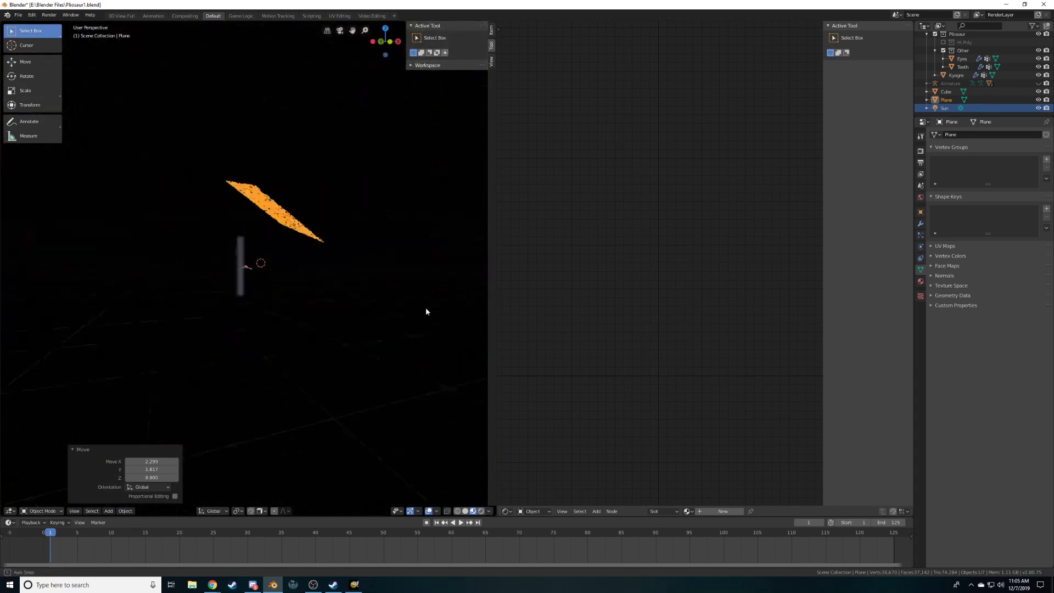
{"action": "key", "text": "g"}
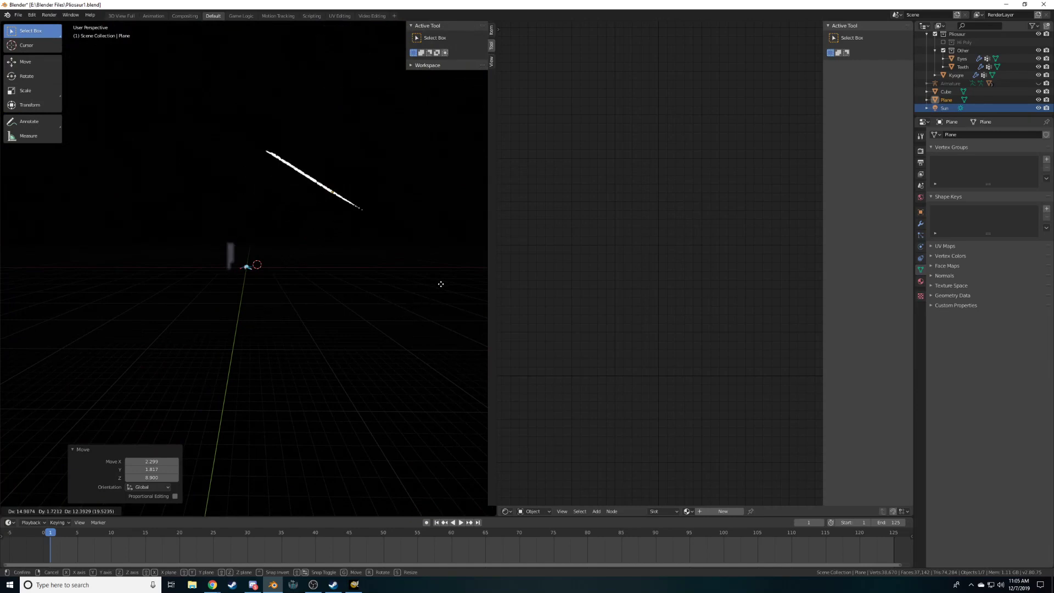
{"action": "left_click", "coordinate": [381, 356]}
Delete the perforated plane and check the evenly lit volume through the camera
{"action": "middle_click_drag", "start_coordinate": [382, 357], "coordinate": [284, 311]}
{"action": "key", "text": "x"}
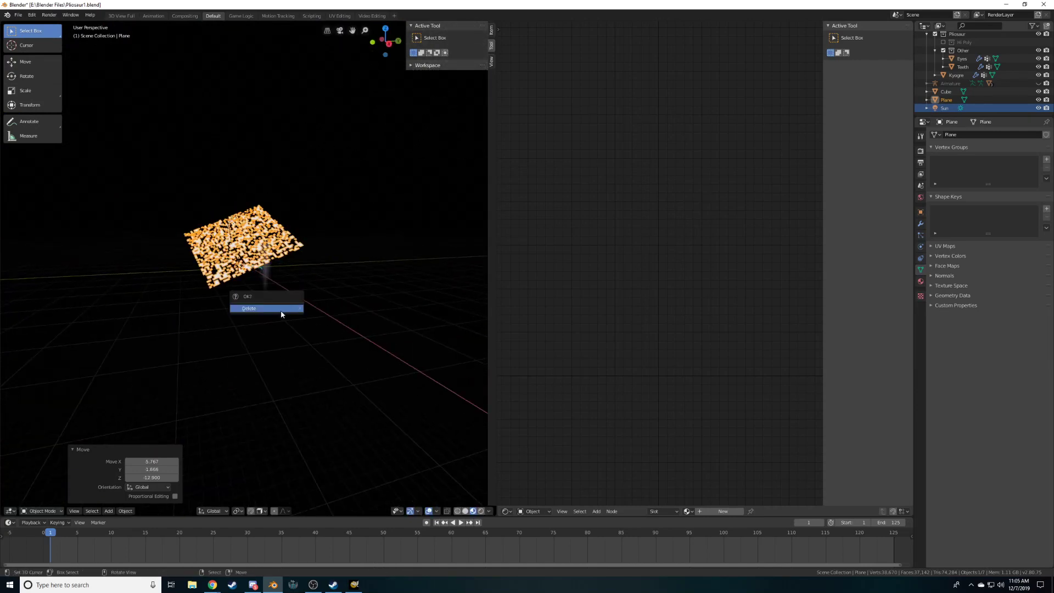
{"action": "left_click", "coordinate": [279, 315]}
{"action": "key", "text": "KP_0"}
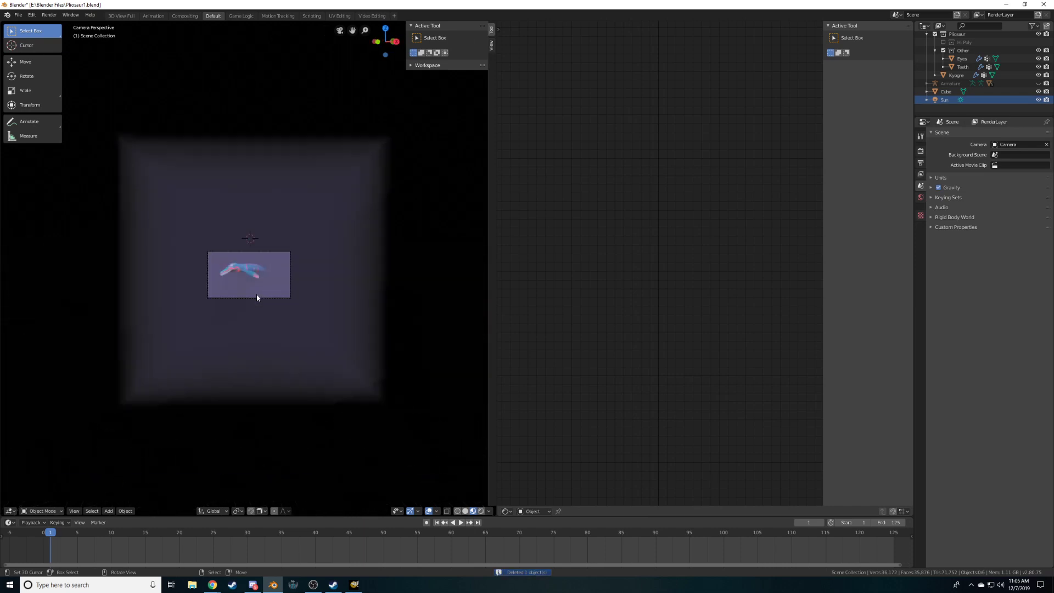
{"action": "scroll", "coordinate": [286, 408], "scroll_direction": "up", "scroll_amount": 6}
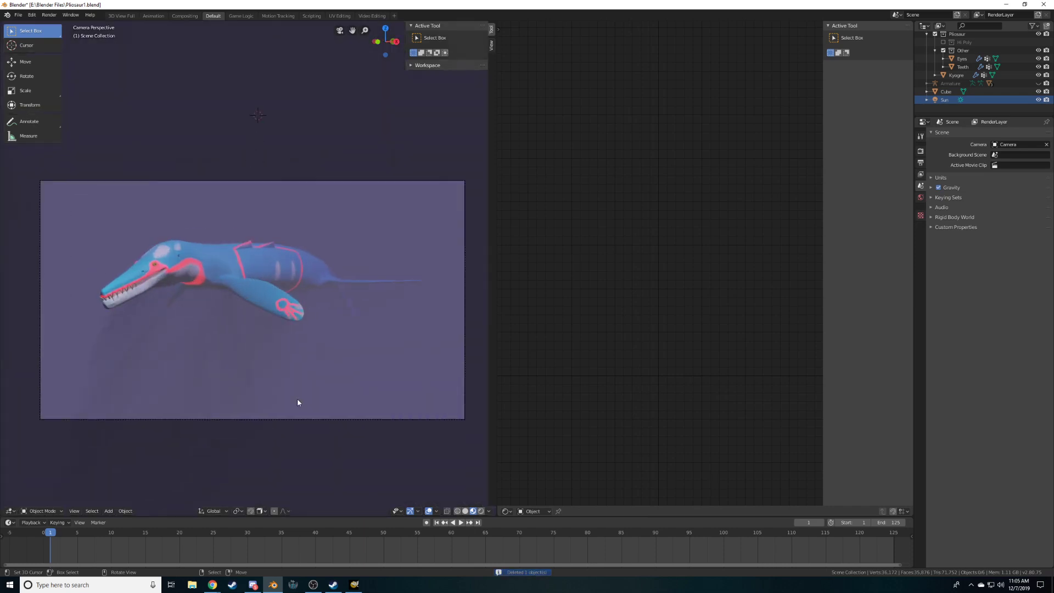
{"action": "scroll", "coordinate": [297, 398], "scroll_direction": "down", "scroll_amount": 3}
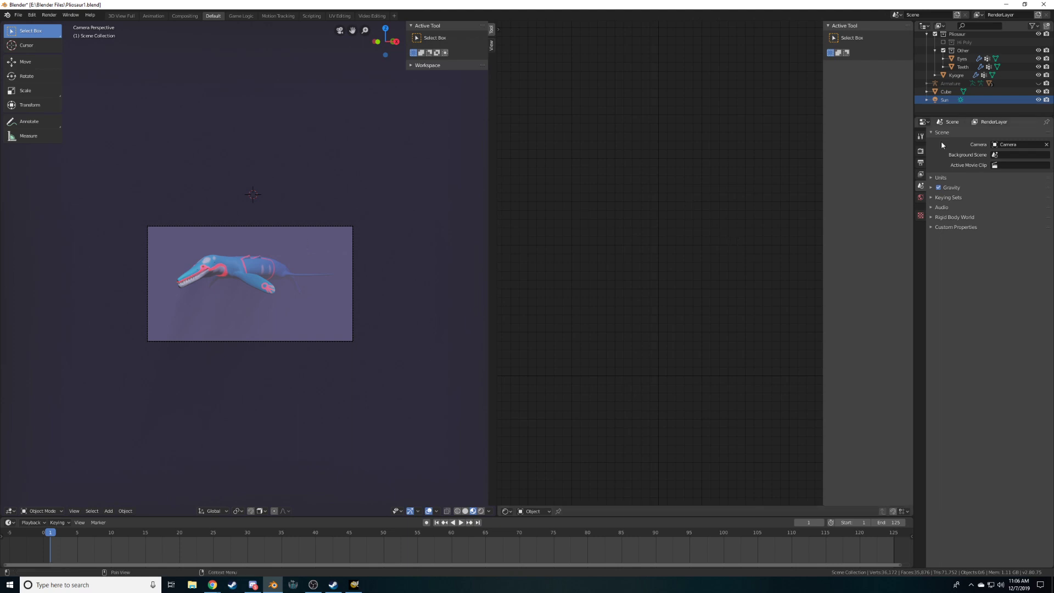
Select the sun lamp and enable shader nodes for its light
{"action": "scroll", "coordinate": [945, 104], "scroll_direction": "up", "scroll_amount": 1}
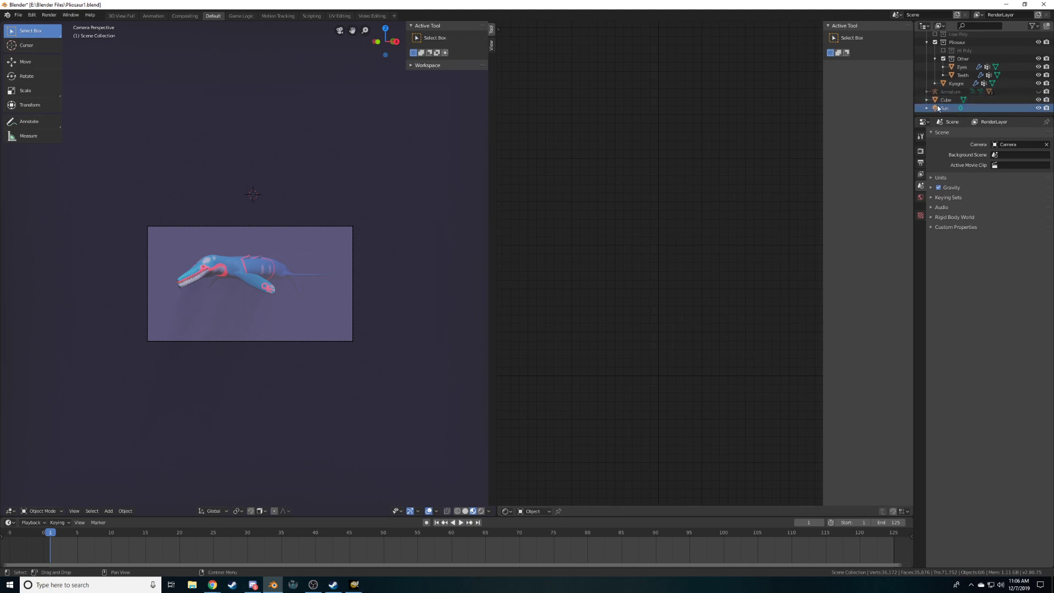
{"action": "left_click", "coordinate": [942, 108]}
{"action": "left_click", "coordinate": [1038, 181]}
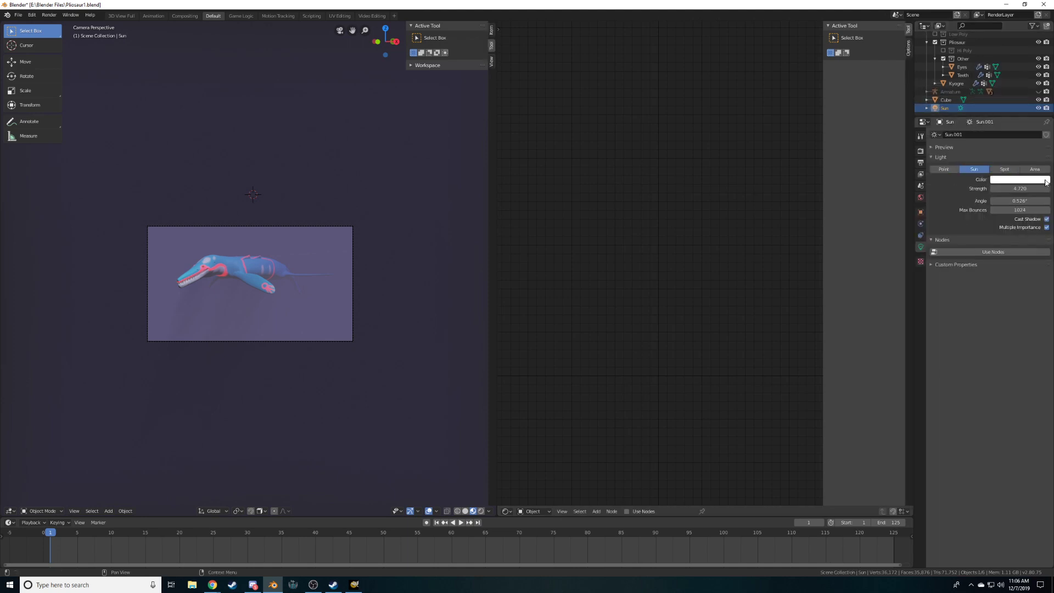
{"action": "left_click", "coordinate": [1046, 182]}
{"action": "left_click", "coordinate": [960, 251]}
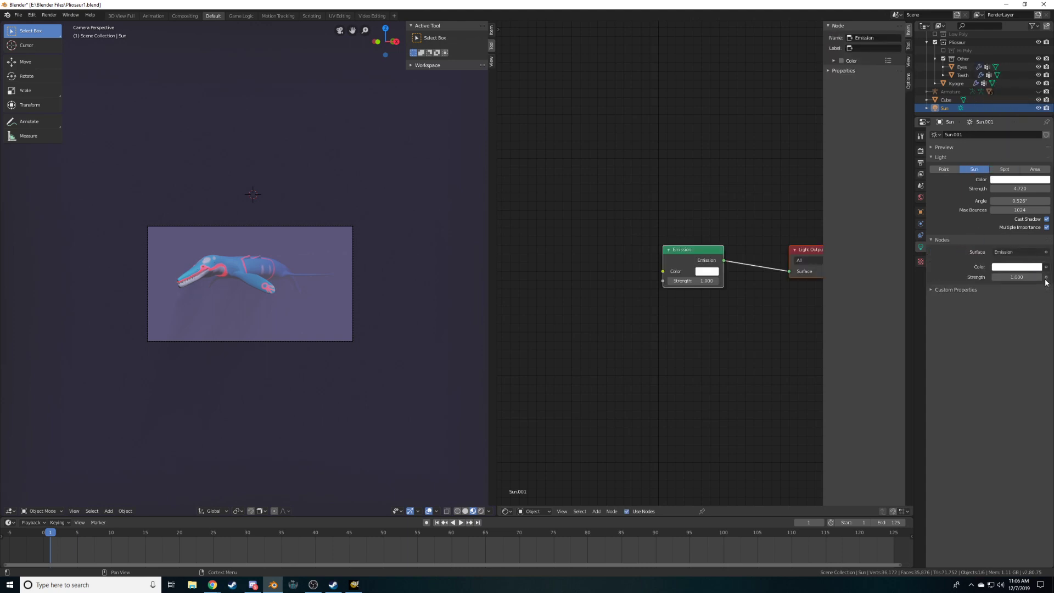
Set the sun's light strength to 1 and its Emission node strength to 5
{"action": "left_click", "coordinate": [1020, 189]}
{"action": "type", "text": "1"}
{"action": "key", "text": "Return"}
{"action": "left_click", "coordinate": [1010, 278]}
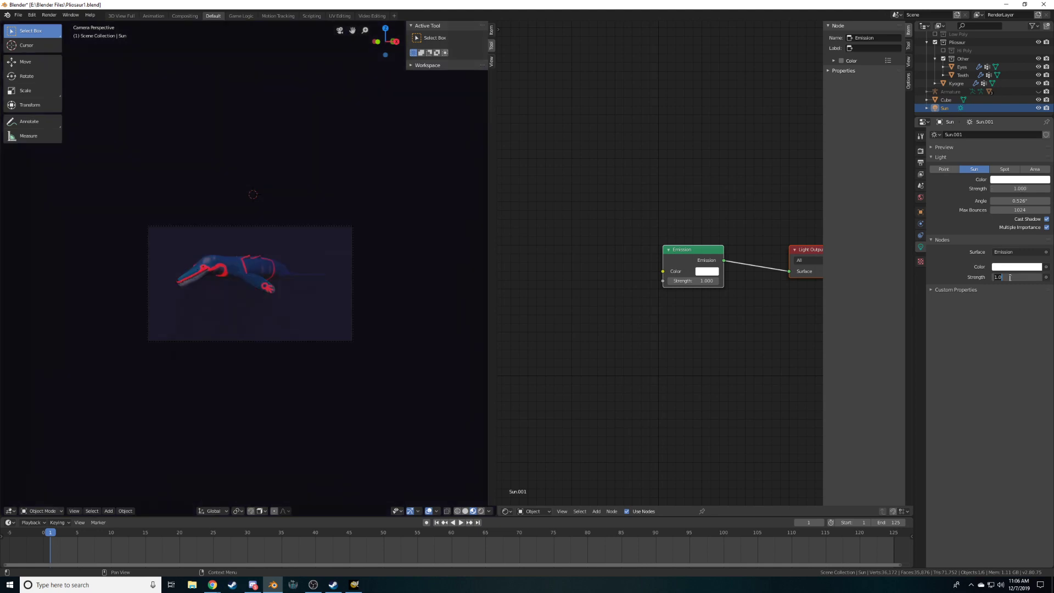
{"action": "type", "text": "5"}
{"action": "key", "text": "Return"}
{"action": "left_click_drag", "start_coordinate": [1017, 278], "coordinate": [1041, 277]}
{"action": "key", "text": "Escape"}
Set the sun's light strength to 5
{"action": "left_click", "coordinate": [1013, 189]}
{"action": "type", "text": "5"}
{"action": "key", "text": "Return"}
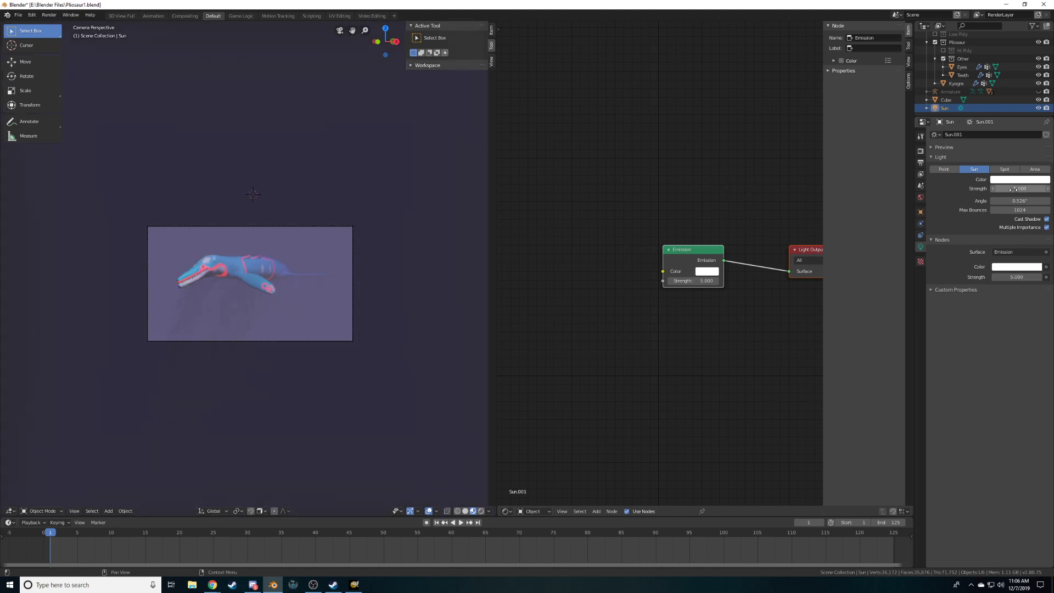
Drive the sun's emission color with a Blackbody node at a temperature of 5750
{"action": "left_click", "coordinate": [1046, 267]}
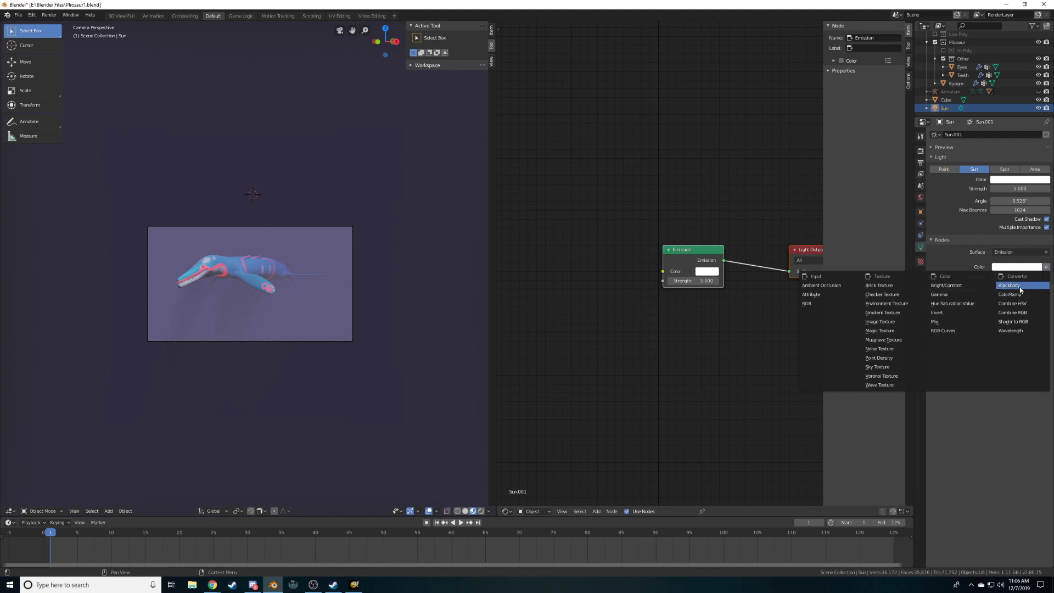
{"action": "left_click", "coordinate": [1020, 287]}
{"action": "left_click", "coordinate": [1014, 277]}
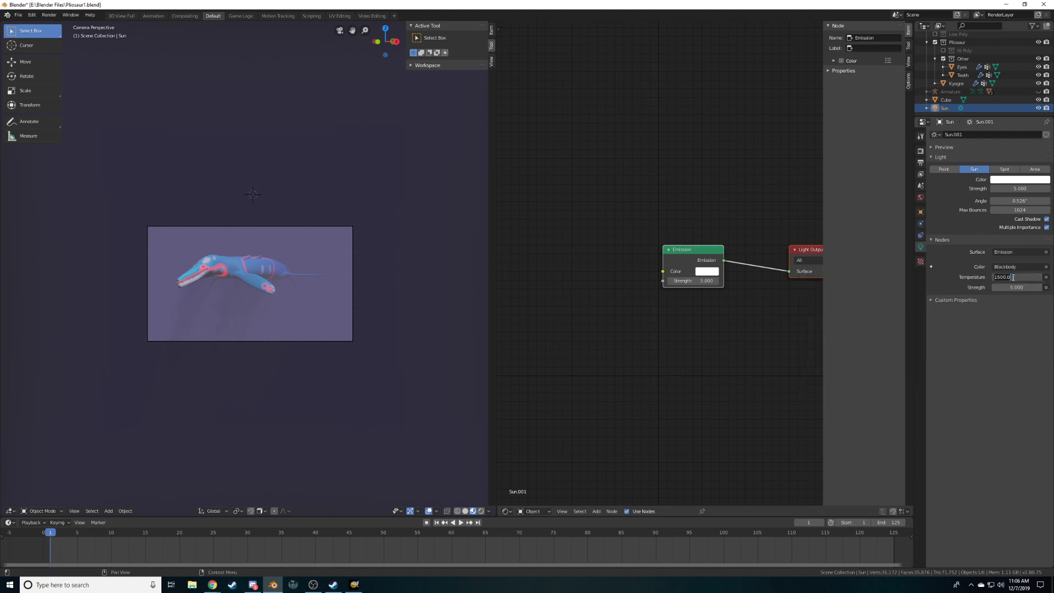
{"action": "type", "text": "5750"}
{"action": "key", "text": "Return"}
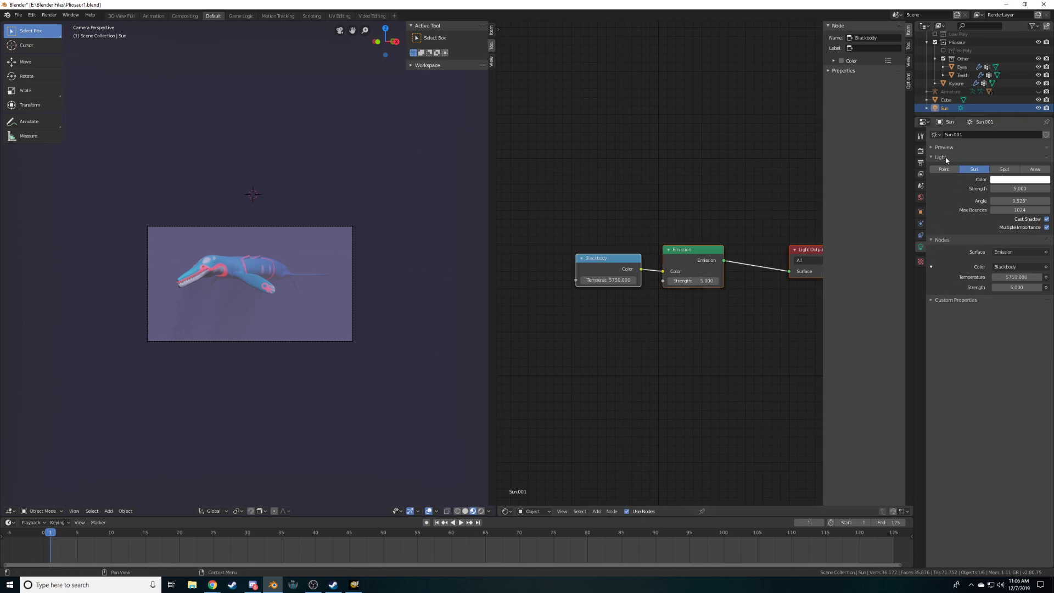
Expand the sun light's preview and inspect the pliosaur's lighting in the camera view
{"action": "left_click", "coordinate": [932, 150]}
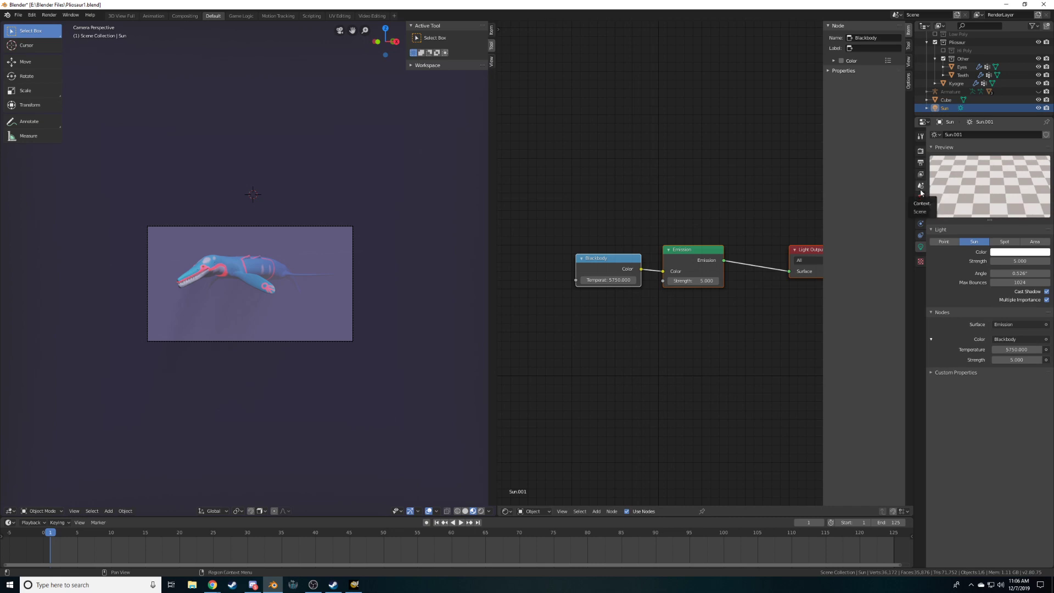
{"action": "scroll", "coordinate": [328, 291], "scroll_direction": "up", "scroll_amount": 3}
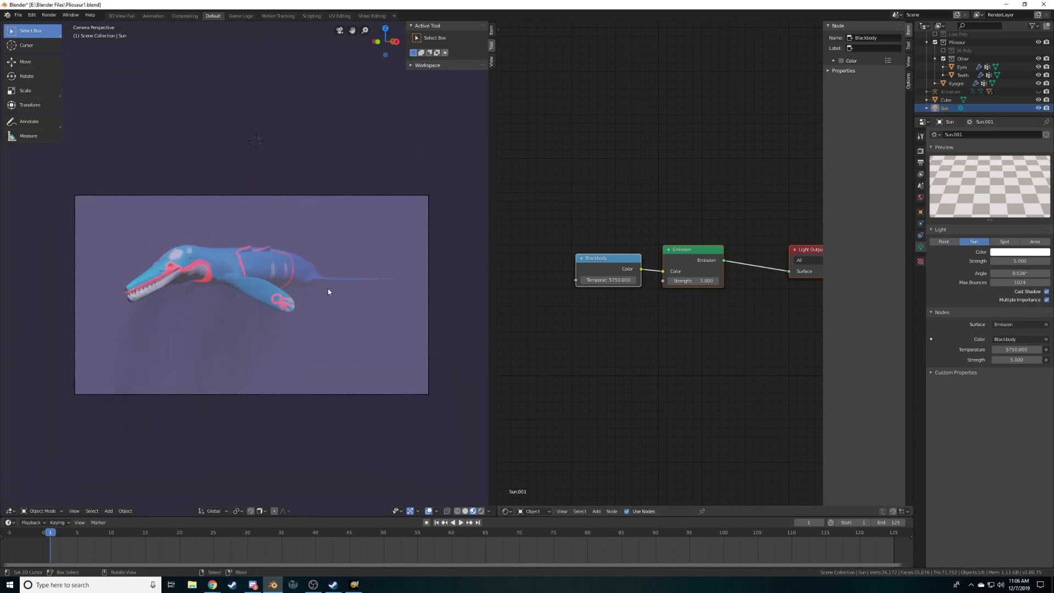
{"action": "scroll", "coordinate": [328, 288], "scroll_direction": "down", "scroll_amount": 2}
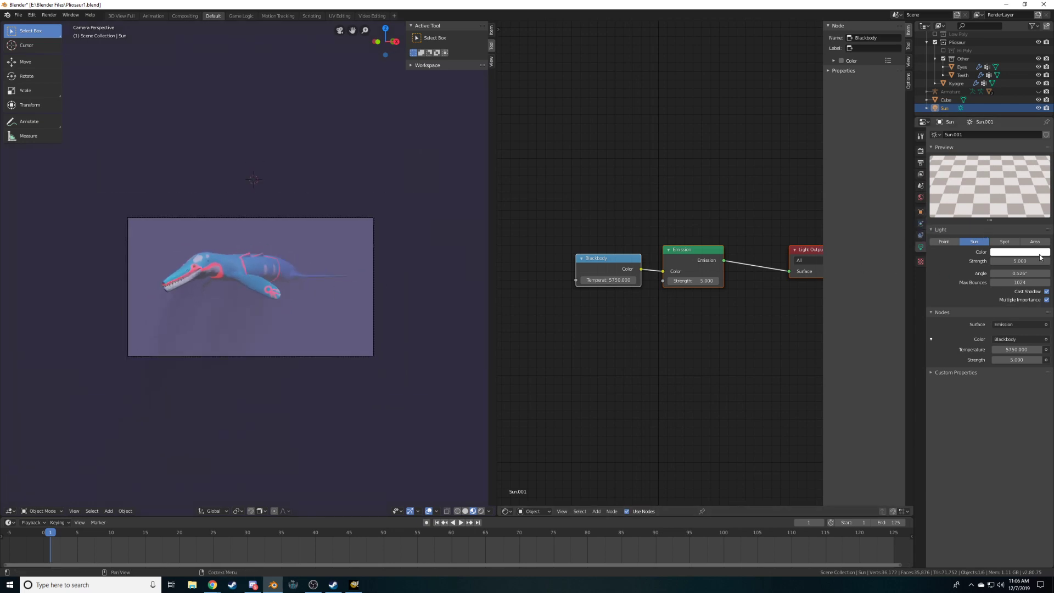
Set the color management look in the render settings to Very High Contrast and fit the camera view
{"action": "left_click", "coordinate": [920, 173]}
{"action": "left_click", "coordinate": [921, 152]}
{"action": "left_click", "coordinate": [921, 162]}
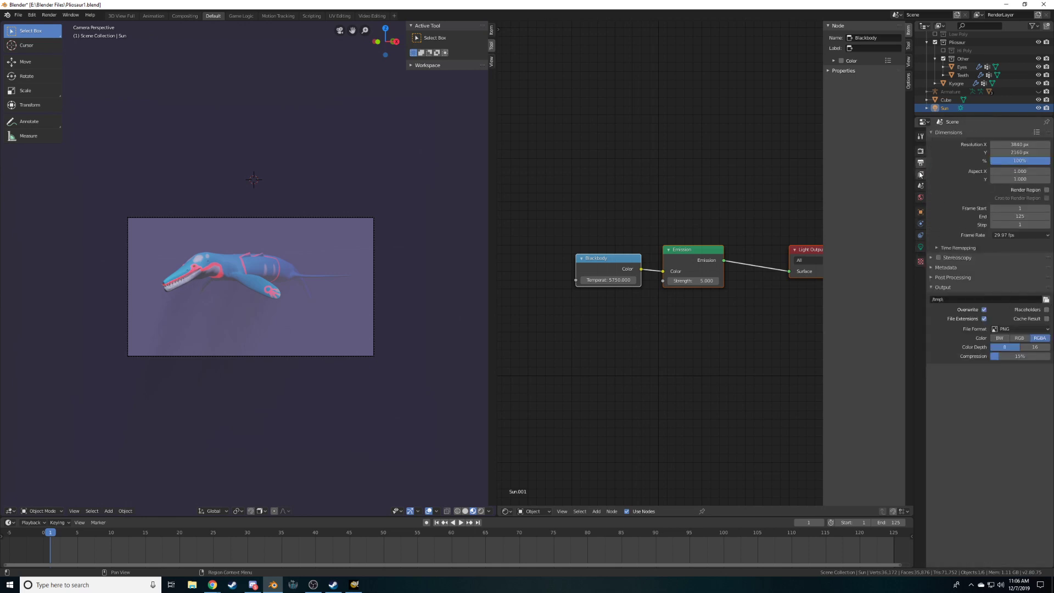
{"action": "left_click", "coordinate": [921, 152]}
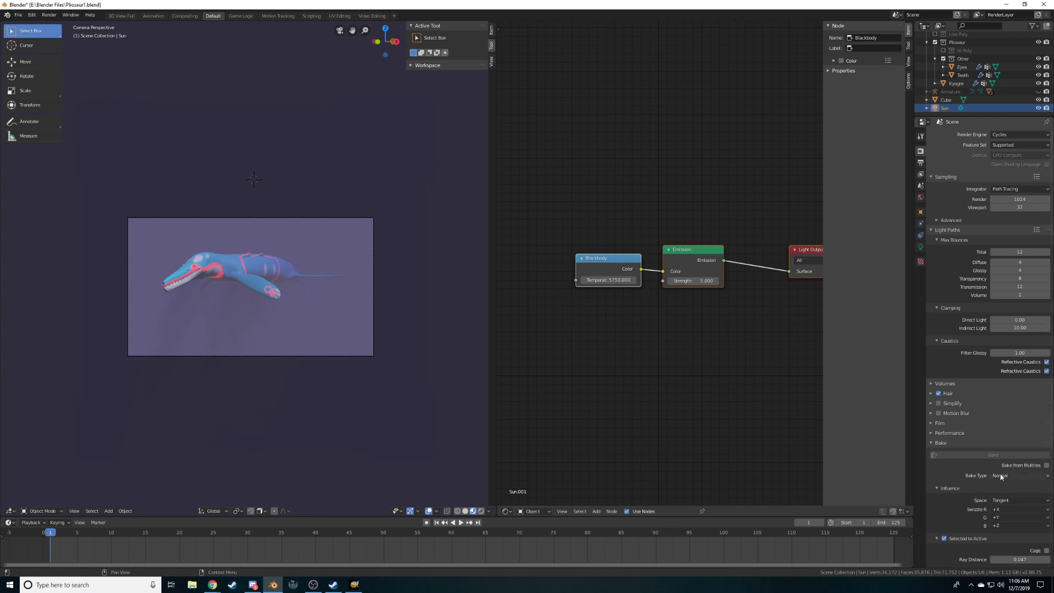
{"action": "scroll", "coordinate": [960, 509], "scroll_direction": "down", "scroll_amount": 5}
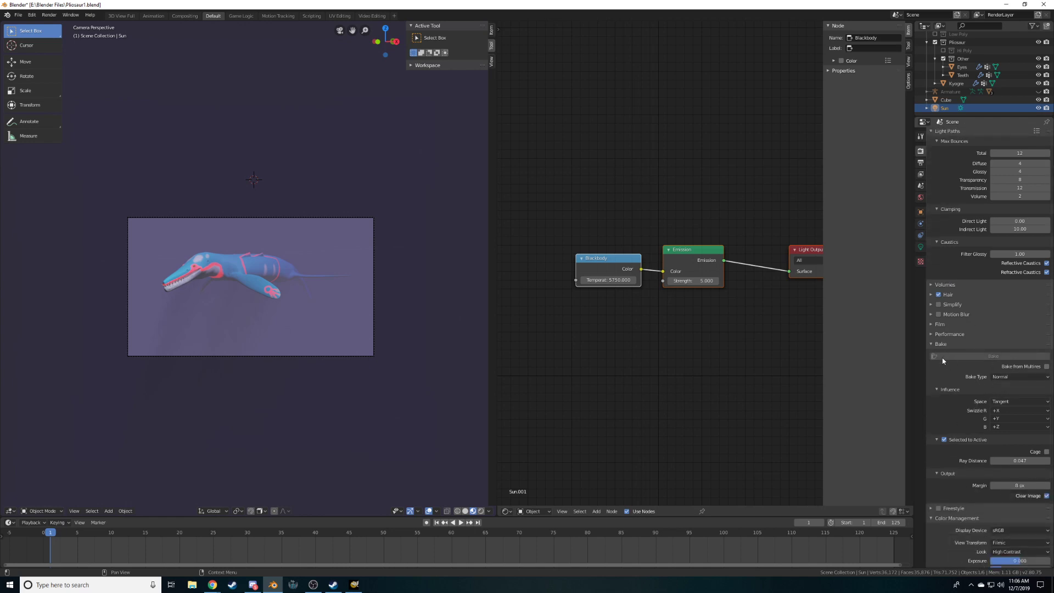
{"action": "left_click", "coordinate": [931, 344]}
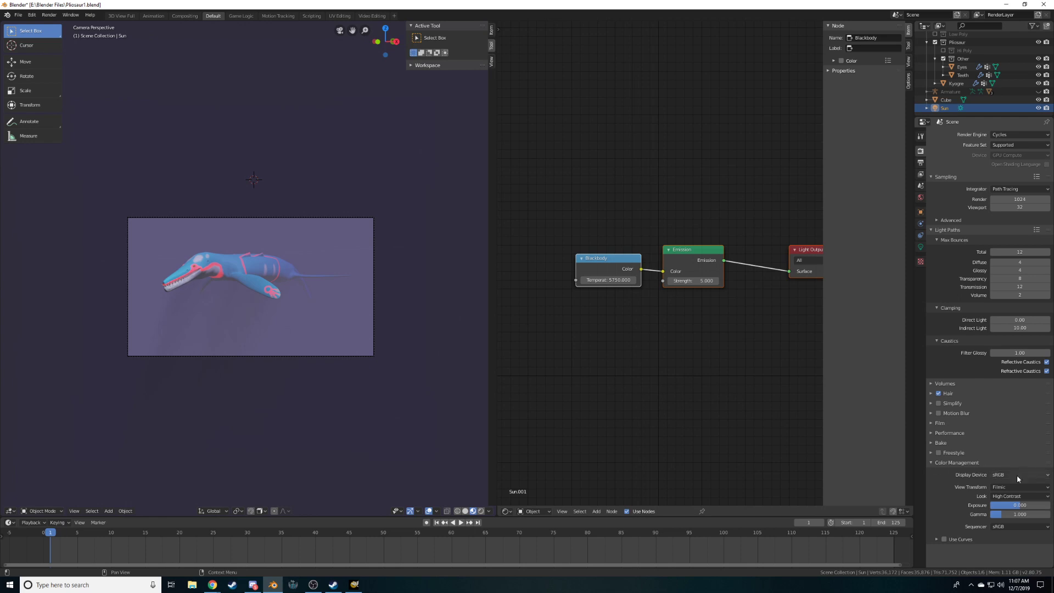
{"action": "left_click", "coordinate": [1017, 497]}
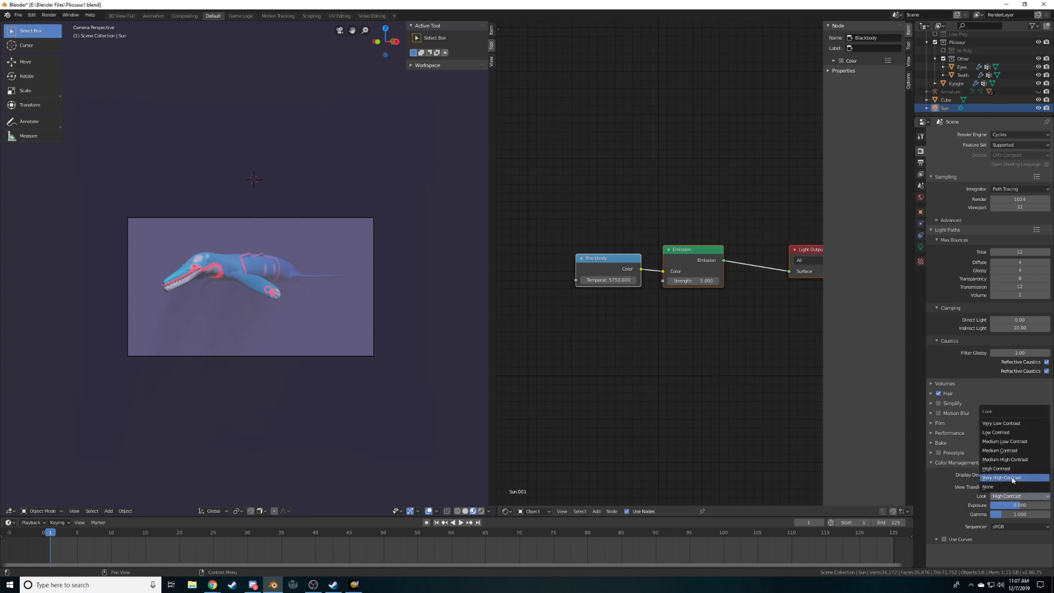
{"action": "left_click", "coordinate": [1014, 478]}
{"action": "key", "text": "Home"}
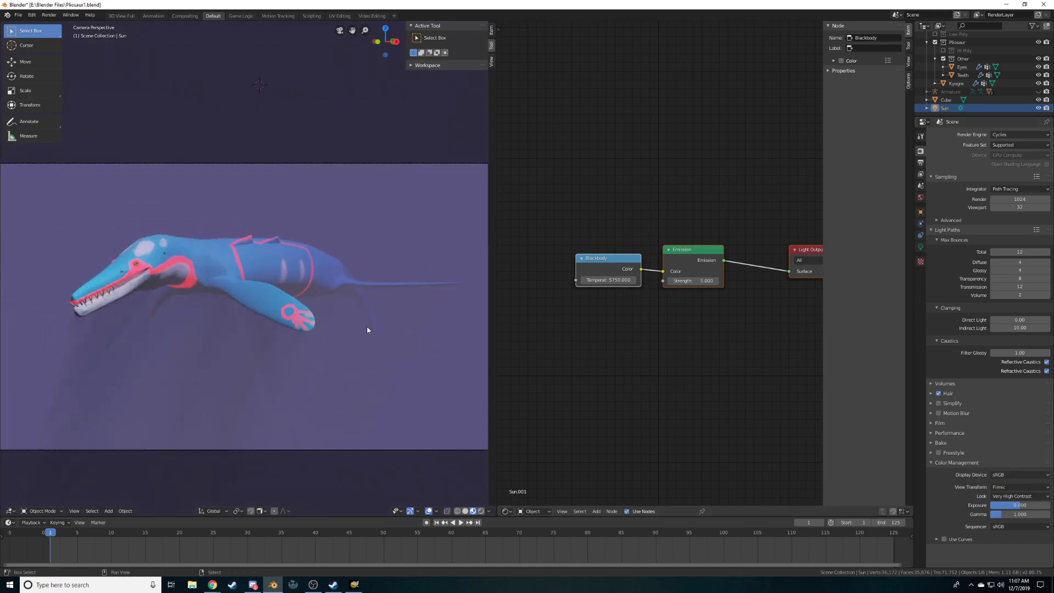
Switch the viewport to rendered shading and set the volume cube's Volume Absorption density to 0.5
{"action": "left_click", "coordinate": [481, 511]}
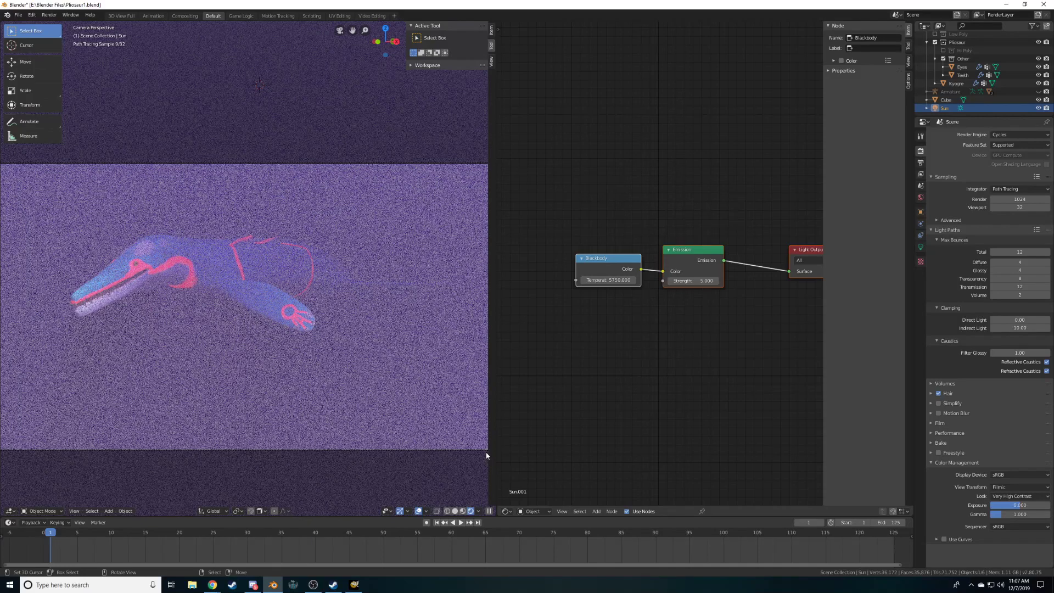
{"action": "left_click", "coordinate": [409, 314]}
{"action": "scroll", "coordinate": [607, 378], "scroll_direction": "up", "scroll_amount": 5}
{"action": "left_click", "coordinate": [592, 388]}
{"action": "type", "text": ".5"}
{"action": "key", "text": "Return"}
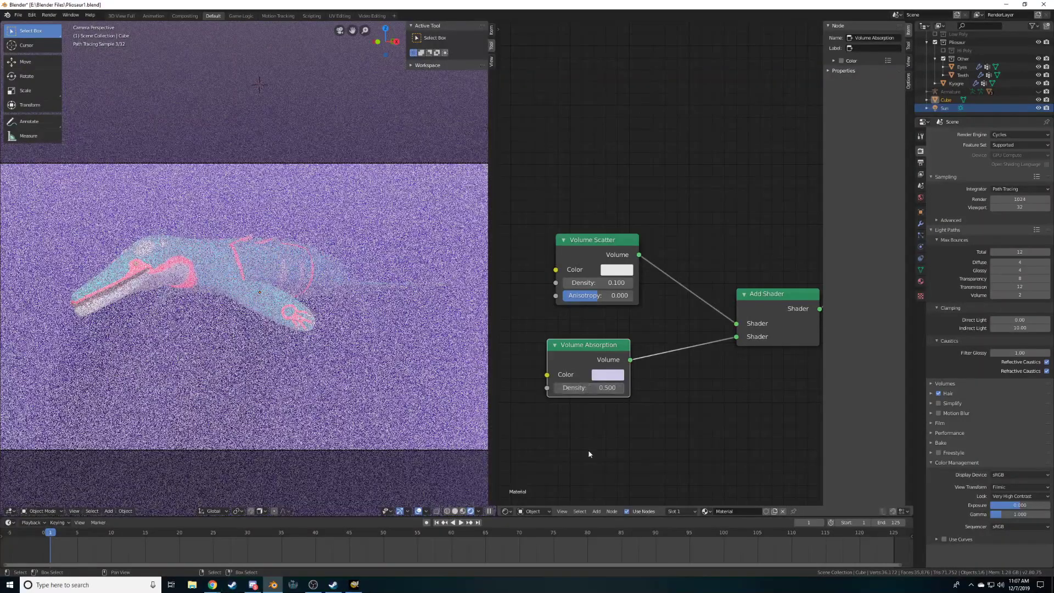
Set the cube's Volume Scatter density to 0.05
{"action": "left_click", "coordinate": [600, 284]}
{"action": "type", "text": ".05"}
{"action": "key", "text": "Return"}
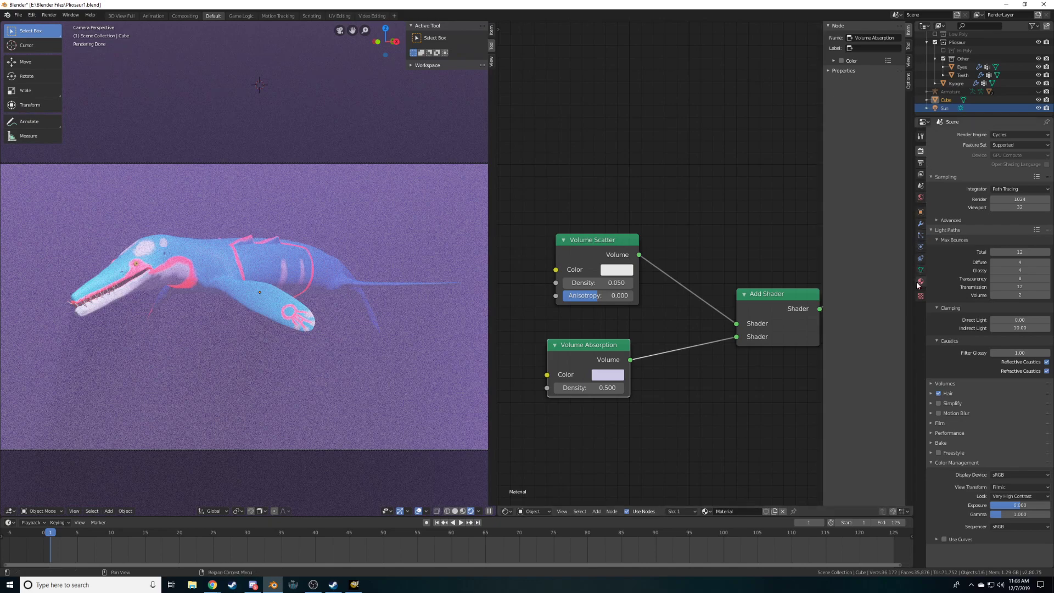
Try an emission strength of 3 on the sun and settle on 3.5
{"action": "left_click", "coordinate": [945, 108]}
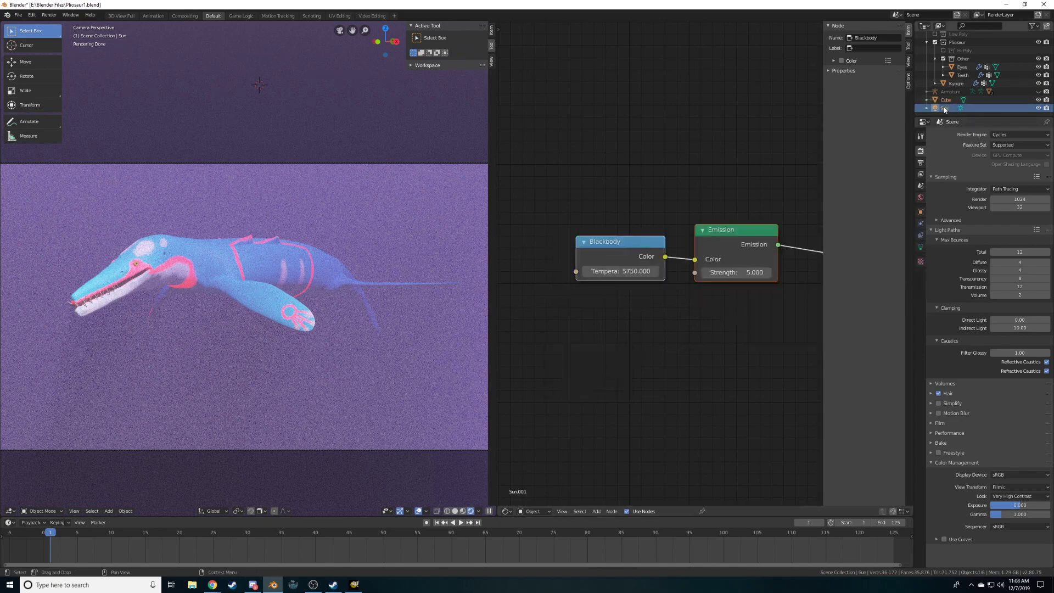
{"action": "left_click", "coordinate": [740, 272]}
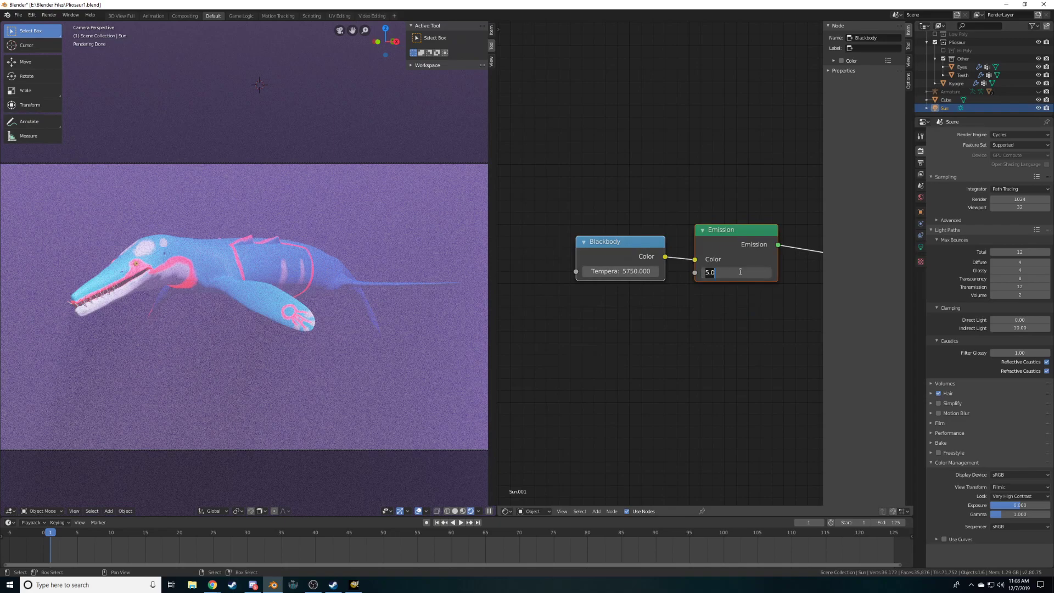
{"action": "type", "text": "3"}
{"action": "key", "text": "Return"}
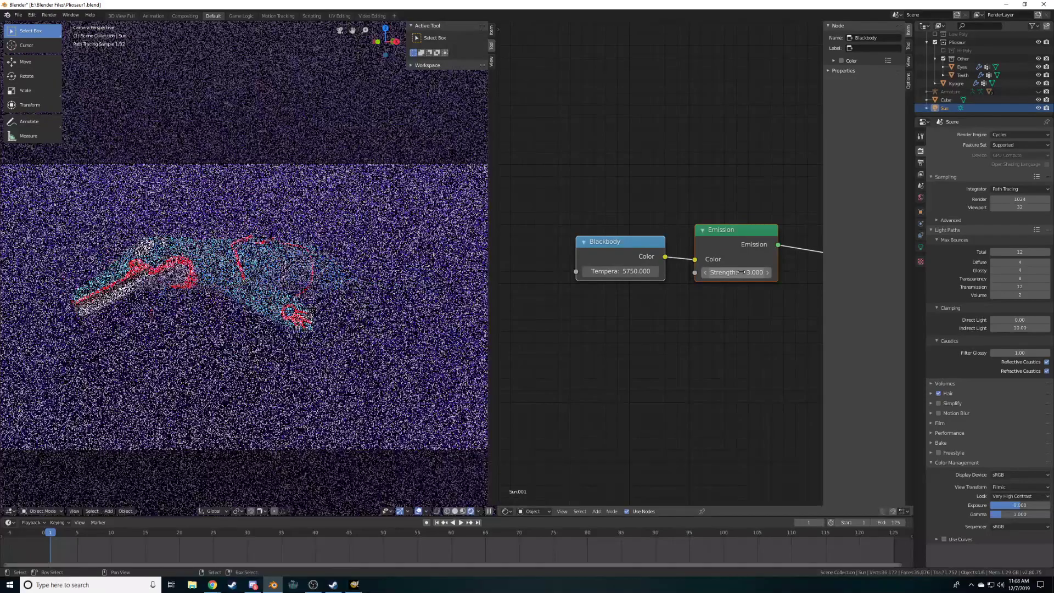
{"action": "left_click", "coordinate": [740, 272]}
{"action": "type", "text": "3.5"}
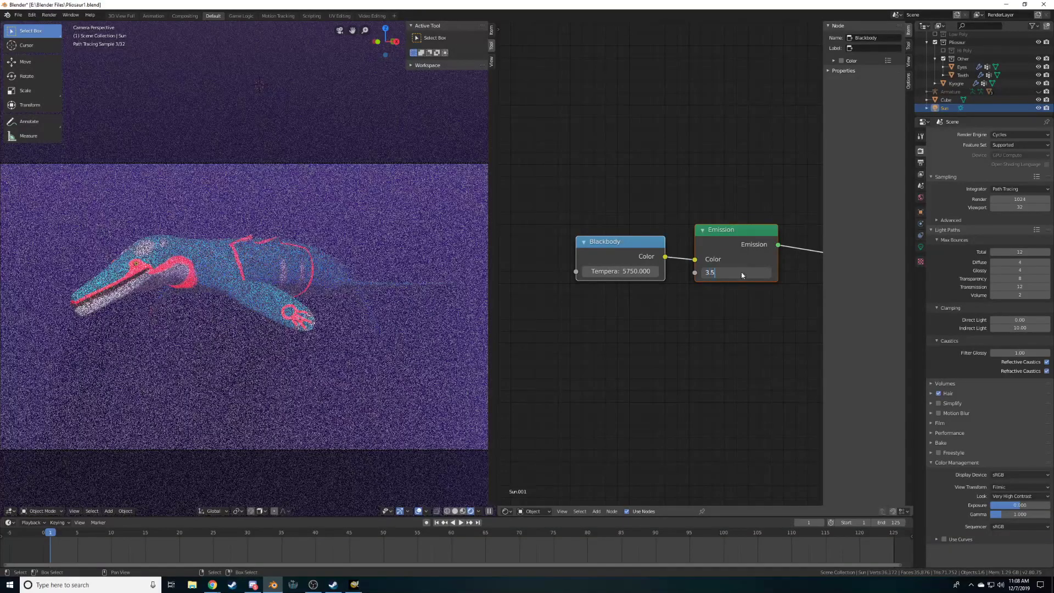
{"action": "key", "text": "Return"}
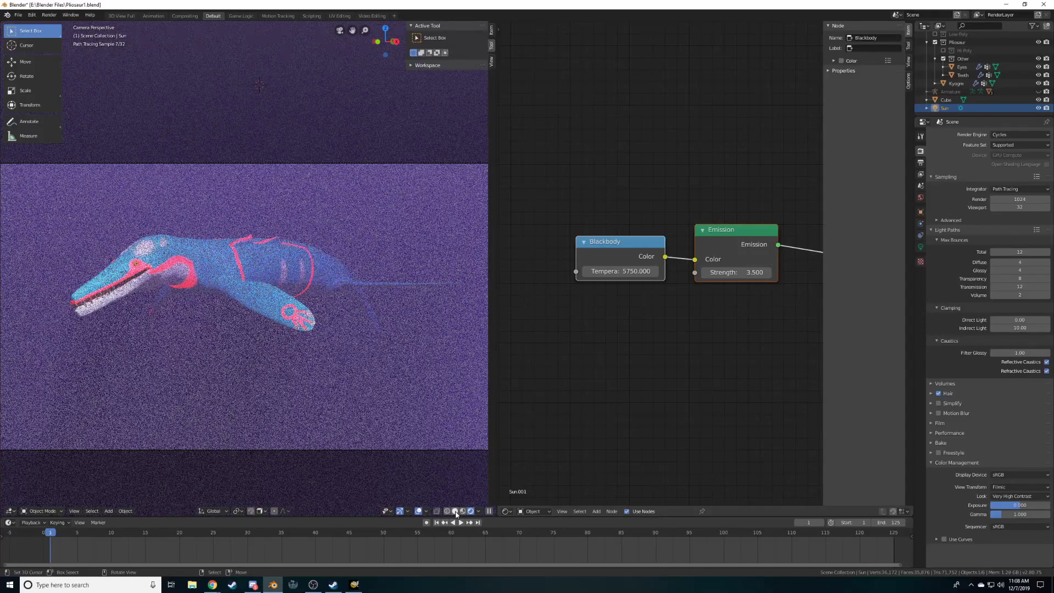
Select the volume cube and examine it around the pliosaur from several angles in rendered and preview shading
{"action": "middle_click_drag", "start_coordinate": [389, 247], "coordinate": [324, 203]}
{"action": "scroll", "coordinate": [348, 221], "scroll_direction": "down", "scroll_amount": 5}
{"action": "left_click", "coordinate": [318, 195]}
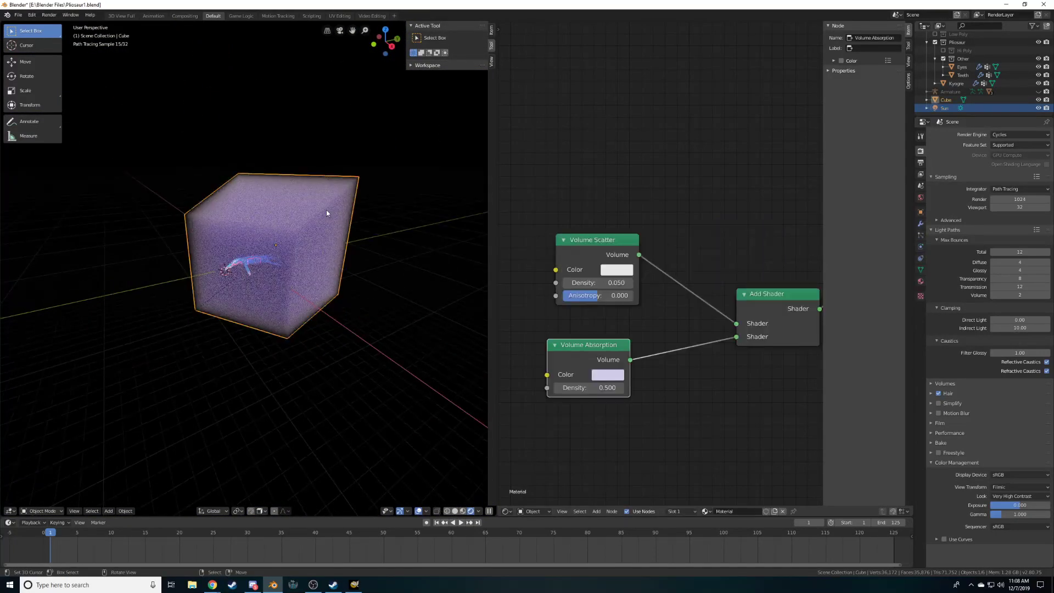
{"action": "middle_click_drag", "start_coordinate": [366, 284], "coordinate": [325, 312]}
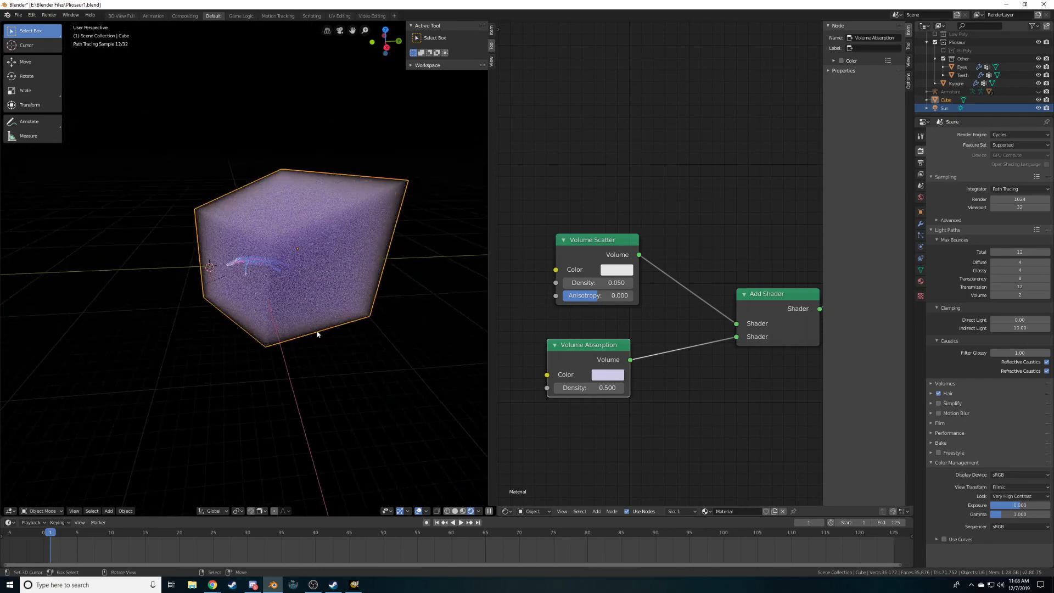
{"action": "middle_click_drag", "start_coordinate": [317, 334], "coordinate": [371, 284]}
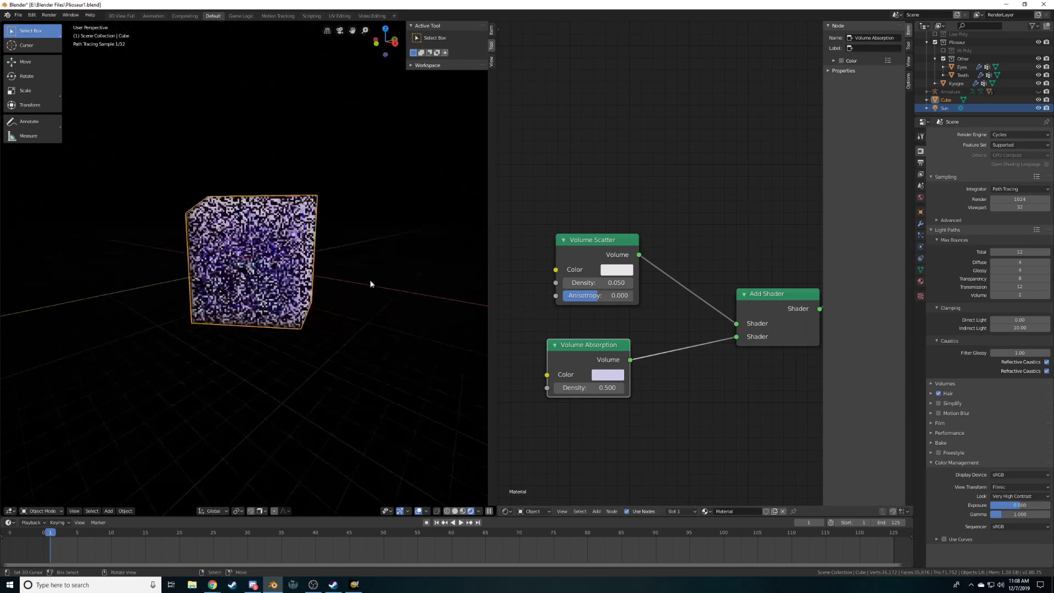
{"action": "left_click", "coordinate": [455, 511]}
{"action": "left_click", "coordinate": [469, 512]}
{"action": "middle_click_drag", "start_coordinate": [352, 285], "coordinate": [280, 273]}
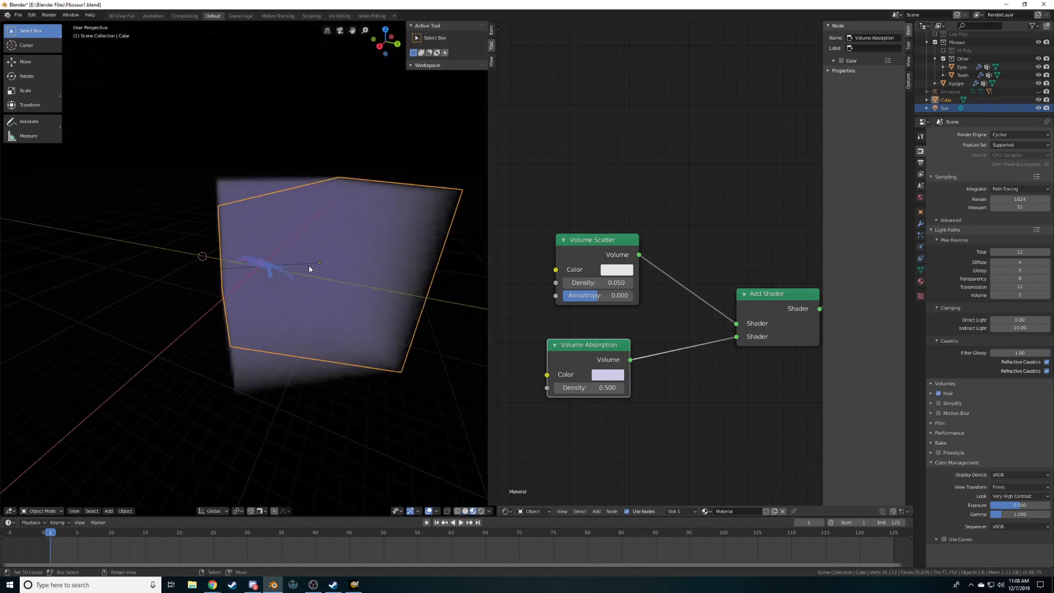
Add an ico sphere with 1 subdivision well away from the volume cube, outside the camera's subject area
{"action": "scroll", "coordinate": [446, 272], "scroll_direction": "down", "scroll_amount": 5}
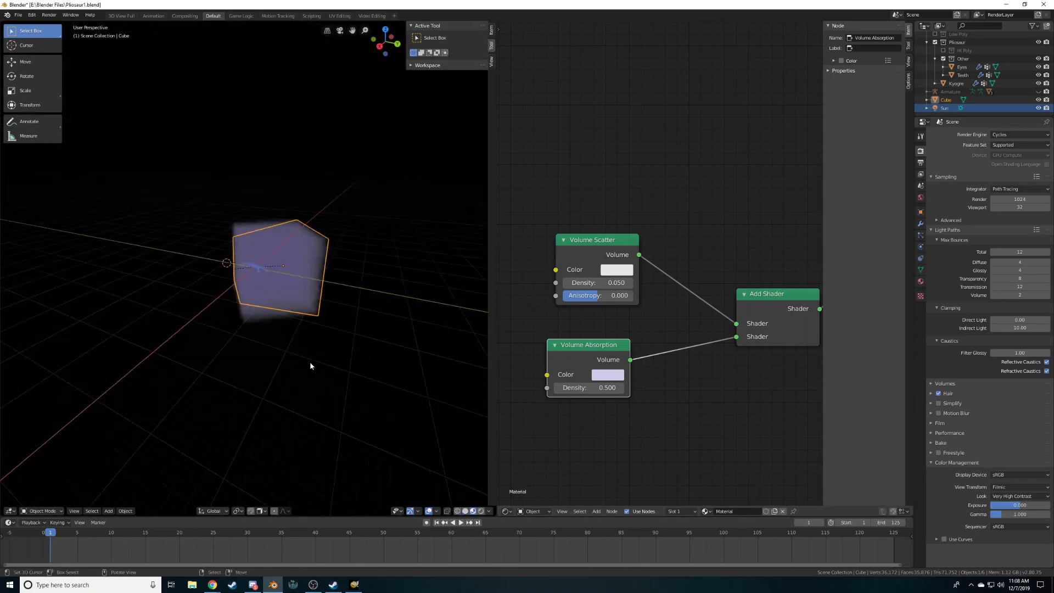
{"action": "right_click", "coordinate": [101, 461], "text": "shift"}
{"action": "key", "text": "shift+a"}
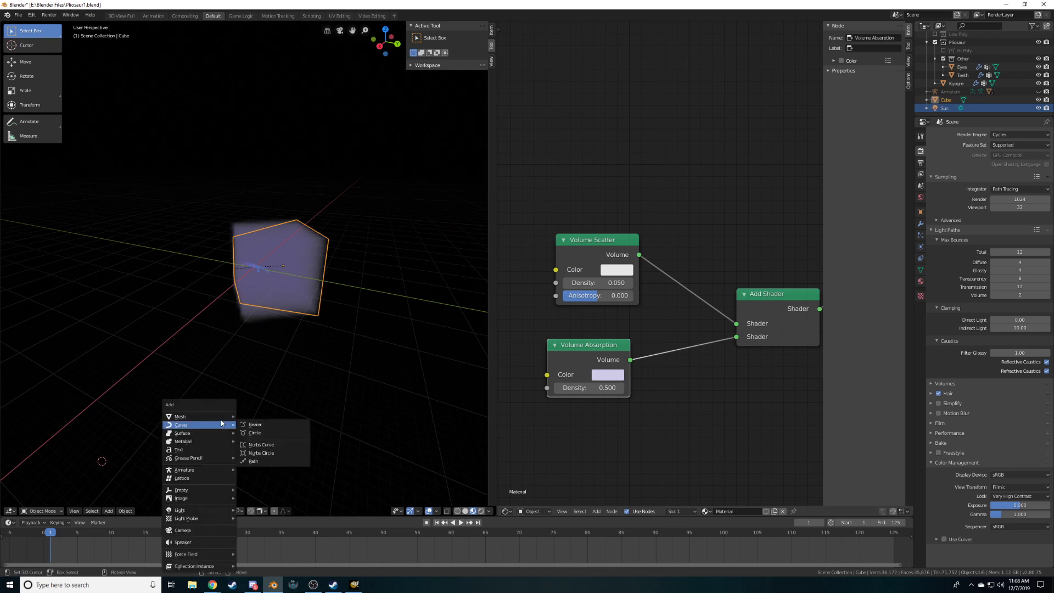
{"action": "mouse_move", "coordinate": [214, 429]}
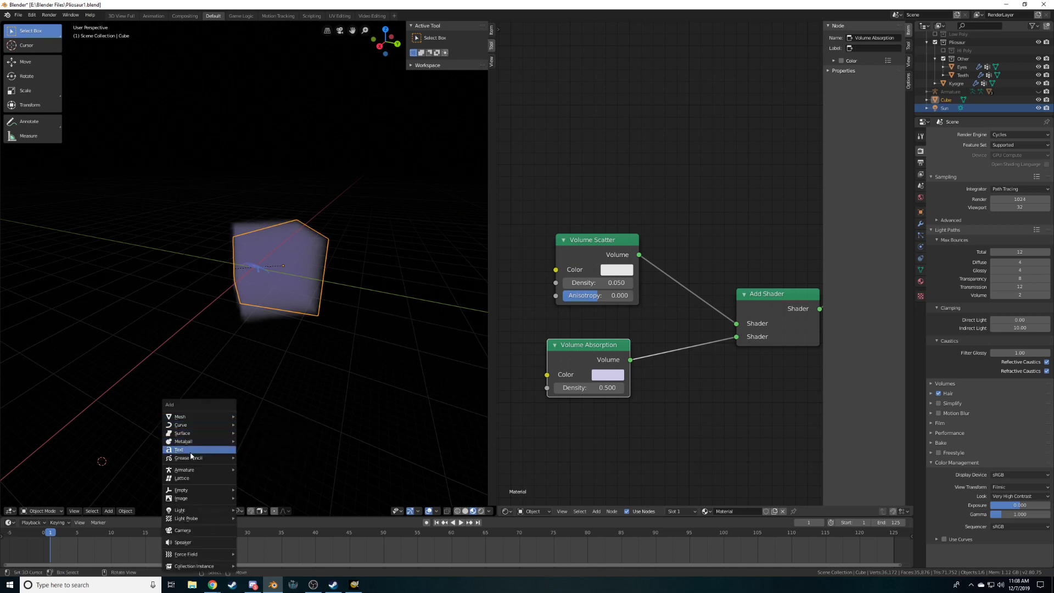
{"action": "mouse_move", "coordinate": [182, 417]}
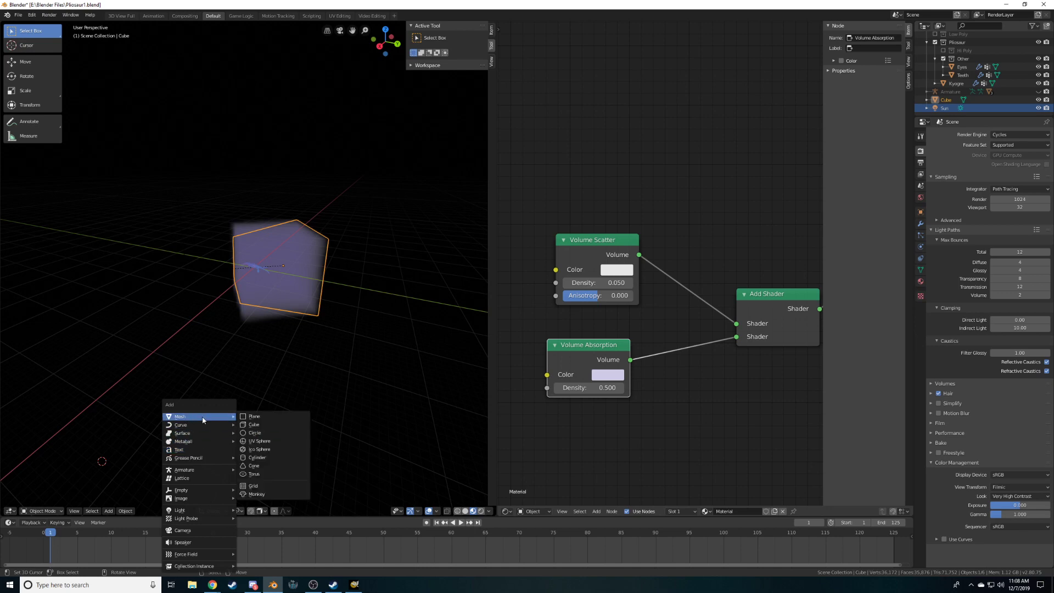
{"action": "left_click", "coordinate": [266, 450]}
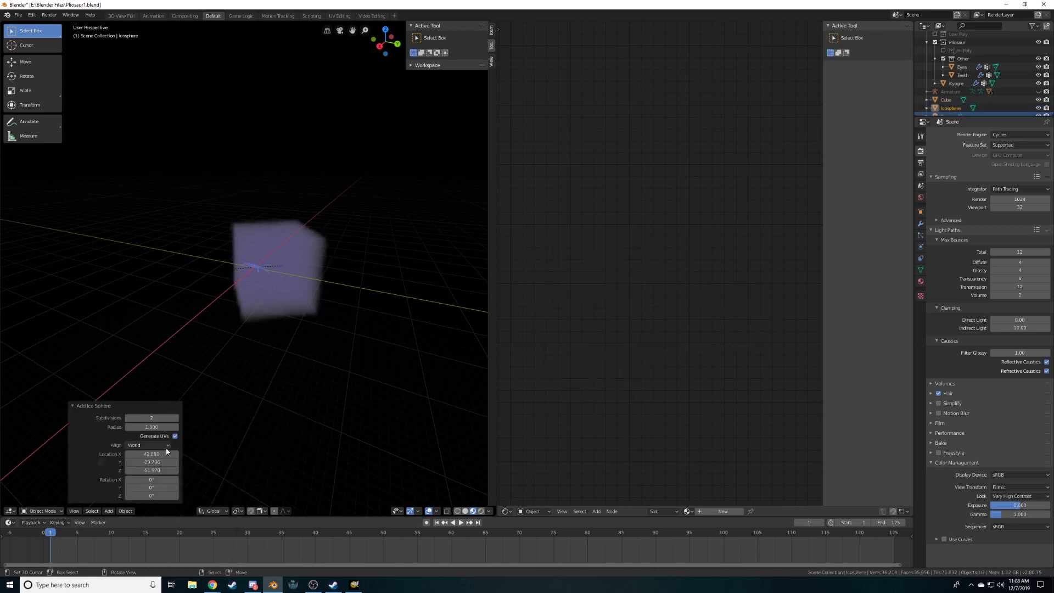
{"action": "left_click", "coordinate": [128, 418]}
{"action": "middle_click_drag", "start_coordinate": [240, 404], "coordinate": [299, 379]}
{"action": "middle_click_drag", "start_coordinate": [322, 344], "coordinate": [297, 357]}
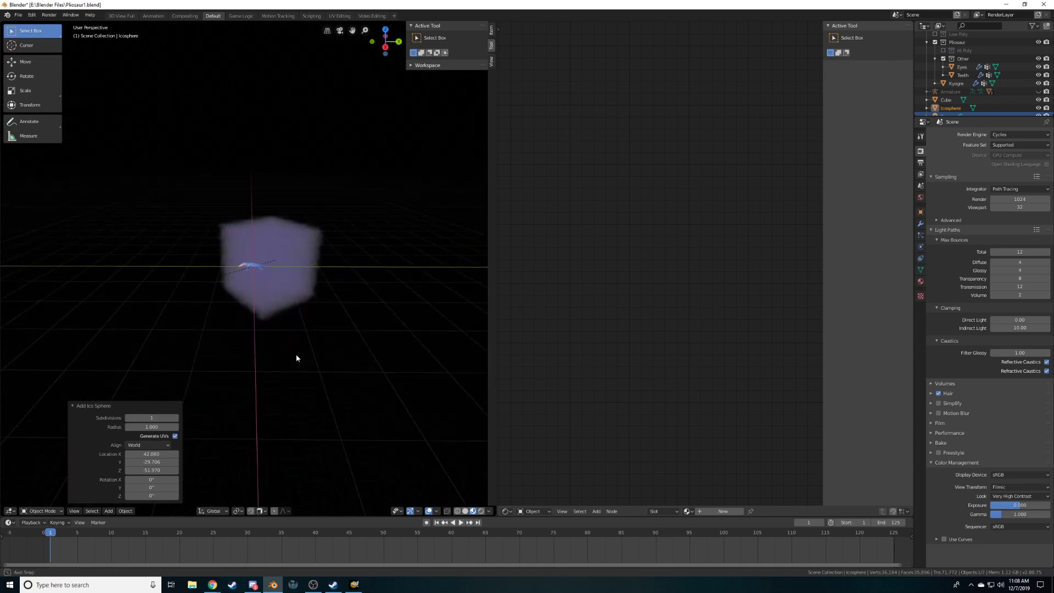
Add a particle system to the volume cube and name its settings Plankton
{"action": "left_click", "coordinate": [292, 275]}
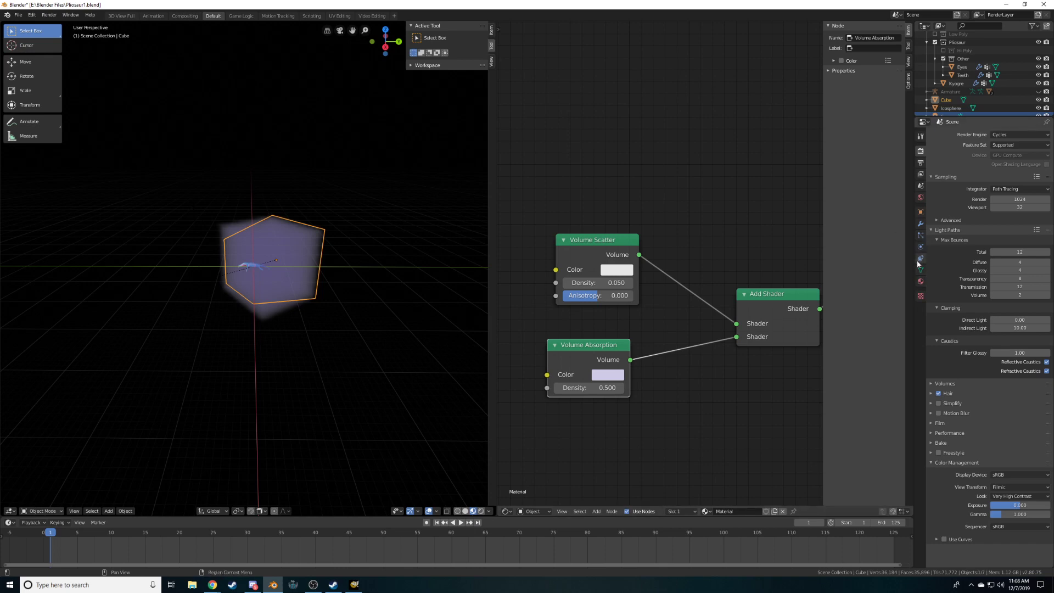
{"action": "left_click", "coordinate": [920, 235]}
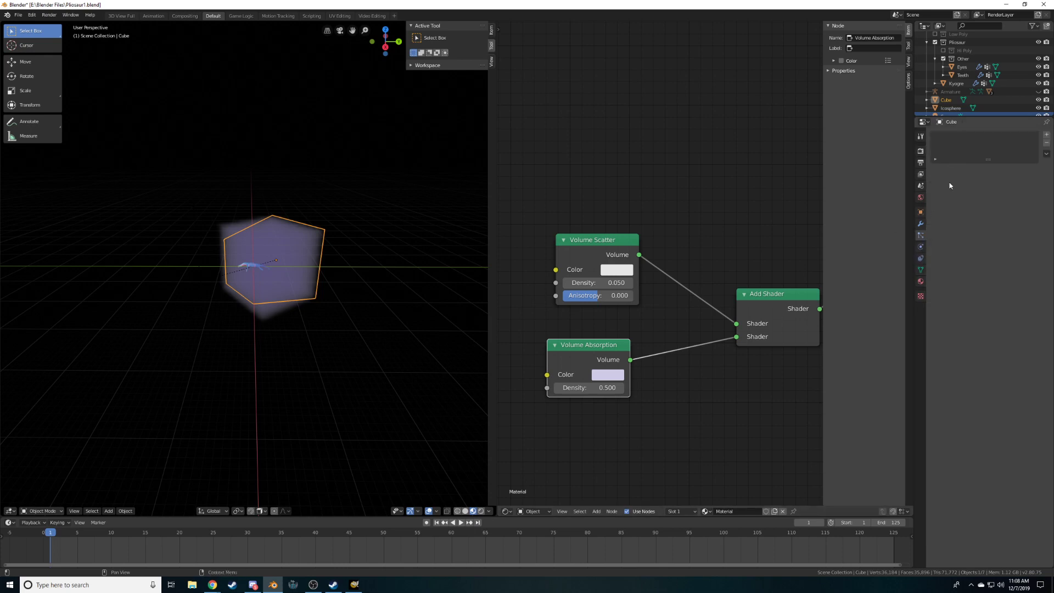
{"action": "left_click", "coordinate": [1047, 135]}
{"action": "double_click", "coordinate": [985, 170]}
{"action": "type", "text": "pLAN"}
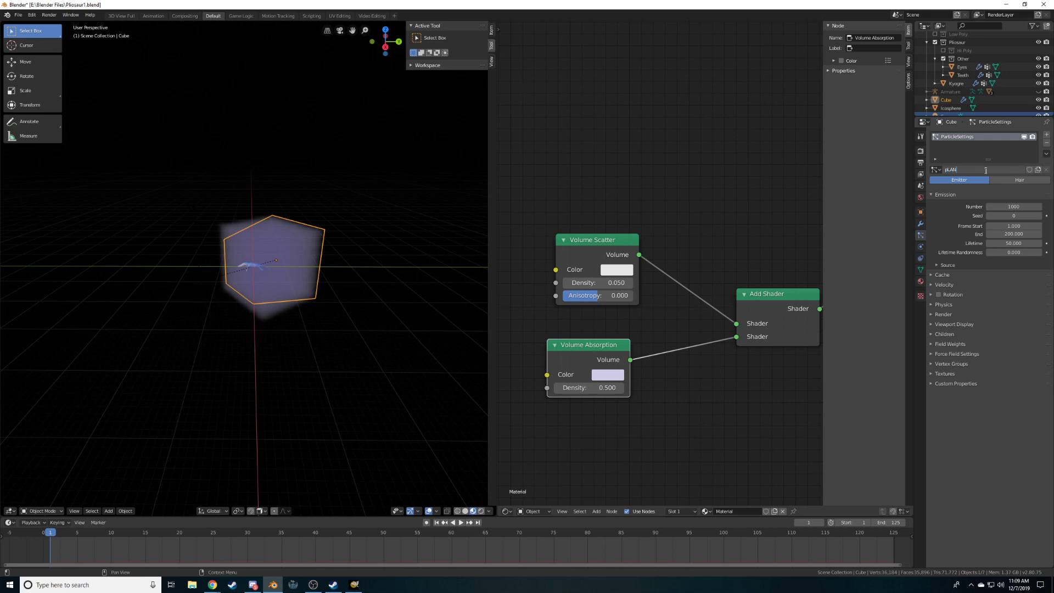
{"action": "key", "text": "BackSpace"}
{"action": "key", "text": "BackSpace"}
{"action": "key", "text": "Return"}
Emit the Plankton particles from the cube's volume and set their lifetime to about 858.7 frames
{"action": "left_click", "coordinate": [977, 266]}
{"action": "left_click", "coordinate": [1008, 278]}
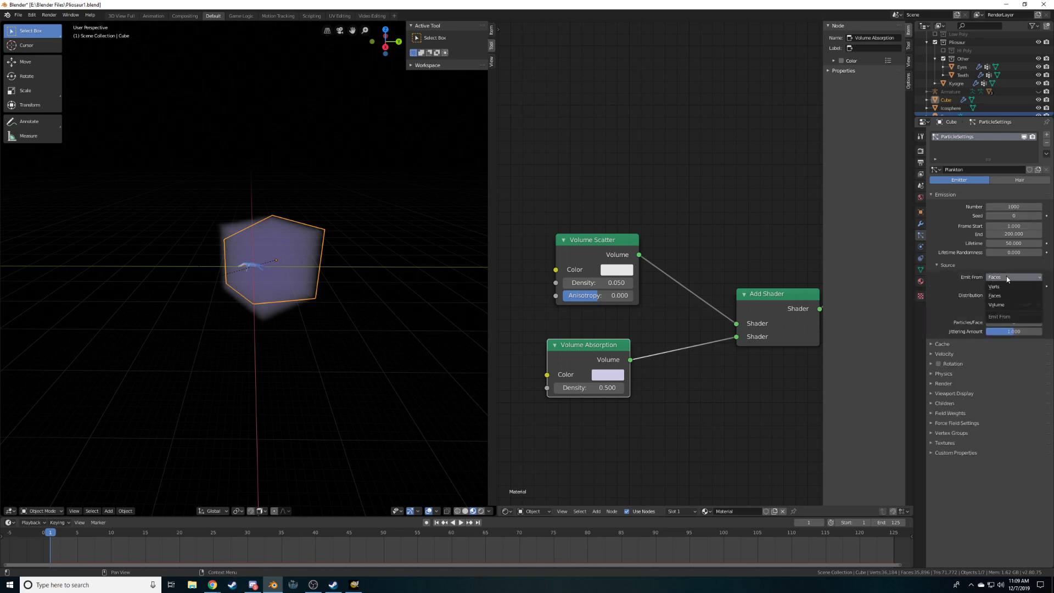
{"action": "left_click", "coordinate": [1006, 303]}
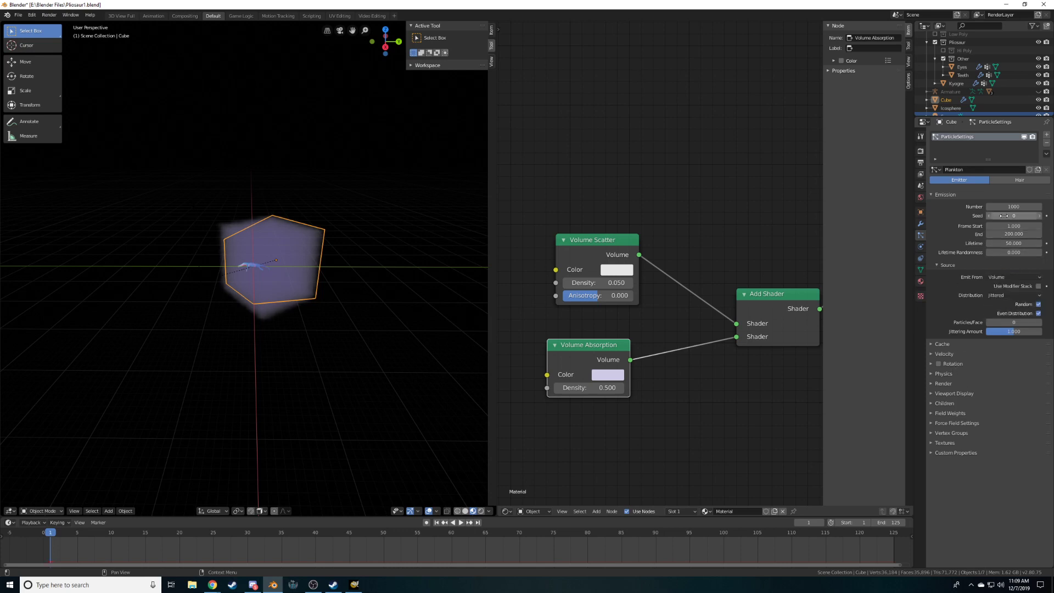
{"action": "left_click_drag", "start_coordinate": [1012, 243], "coordinate": [1052, 243]}
Set the Plankton particles' mass to 1 and their gravity field weight to 0
{"action": "left_click", "coordinate": [932, 374]}
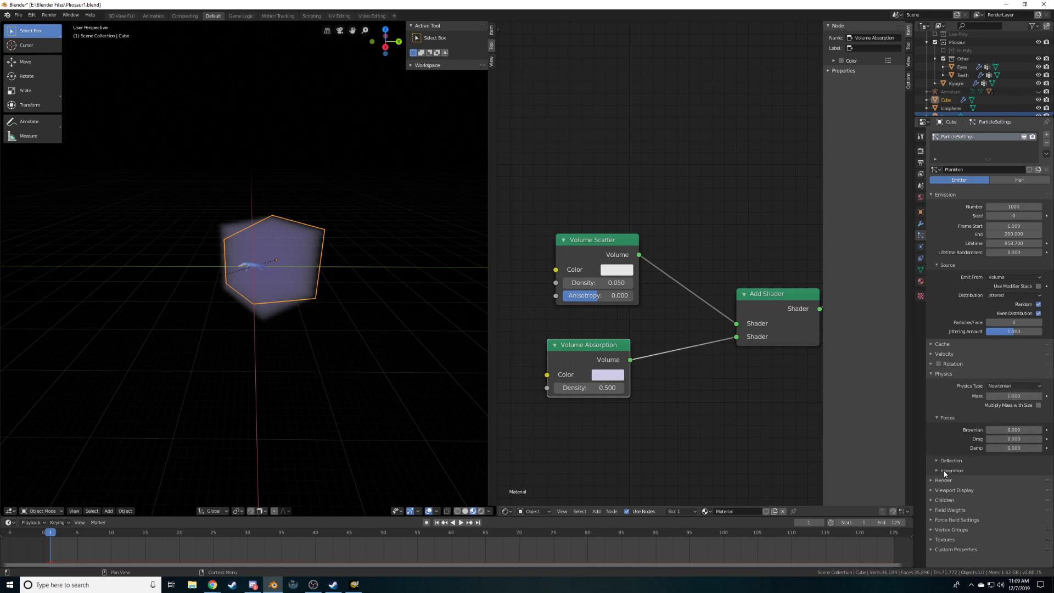
{"action": "left_click", "coordinate": [991, 396]}
{"action": "type", "text": "1.0"}
{"action": "key", "text": "Return"}
{"action": "left_click", "coordinate": [940, 511]}
{"action": "scroll", "coordinate": [951, 492], "scroll_direction": "down", "scroll_amount": 3}
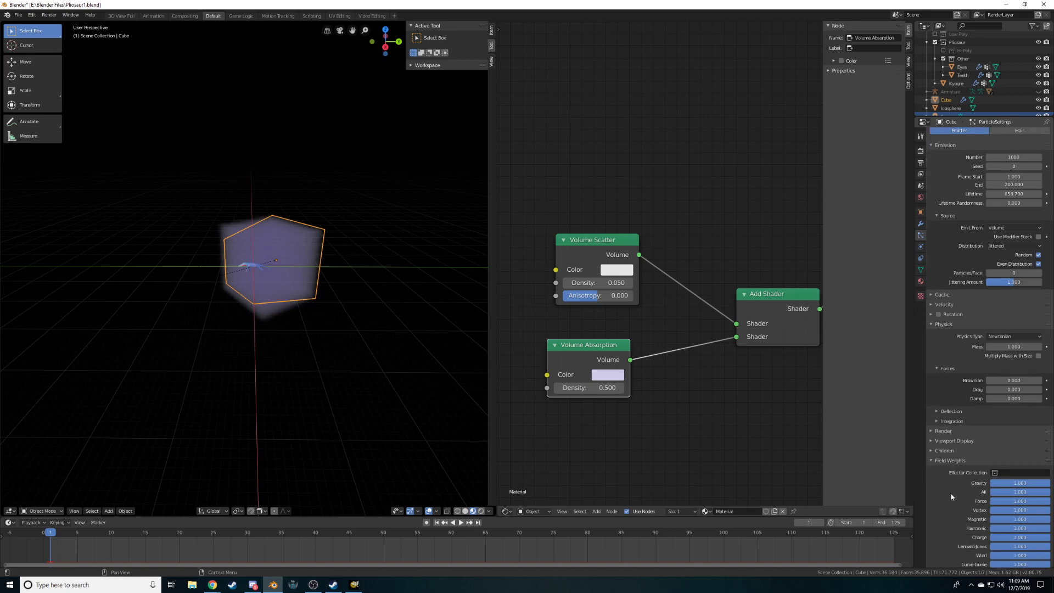
{"action": "left_click_drag", "start_coordinate": [1030, 484], "coordinate": [980, 482]}
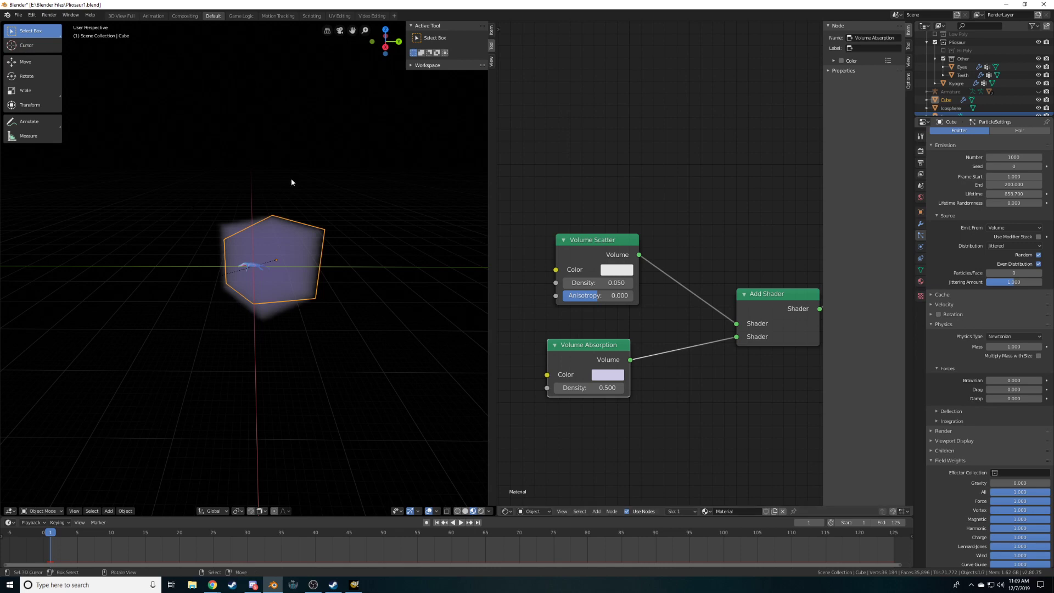
Set the particle emission's end frame to 2, advance to frame 2 and look through the camera
{"action": "scroll", "coordinate": [262, 235], "scroll_direction": "up", "scroll_amount": 5}
{"action": "middle_click_drag", "start_coordinate": [393, 343], "coordinate": [364, 333]}
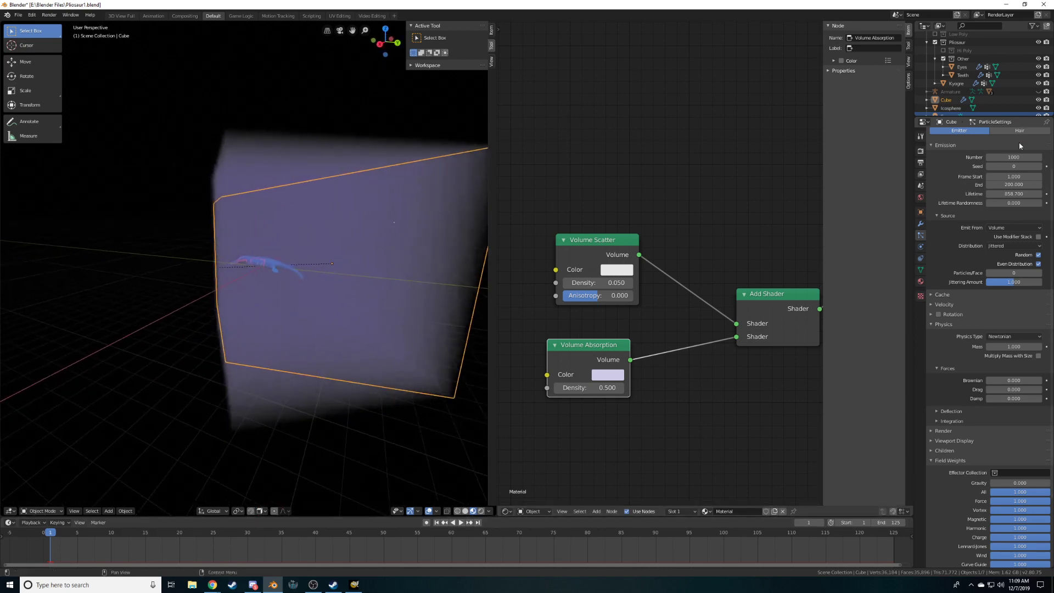
{"action": "left_click", "coordinate": [1014, 185]}
{"action": "type", "text": "2"}
{"action": "key", "text": "Return"}
{"action": "key", "text": "Right"}
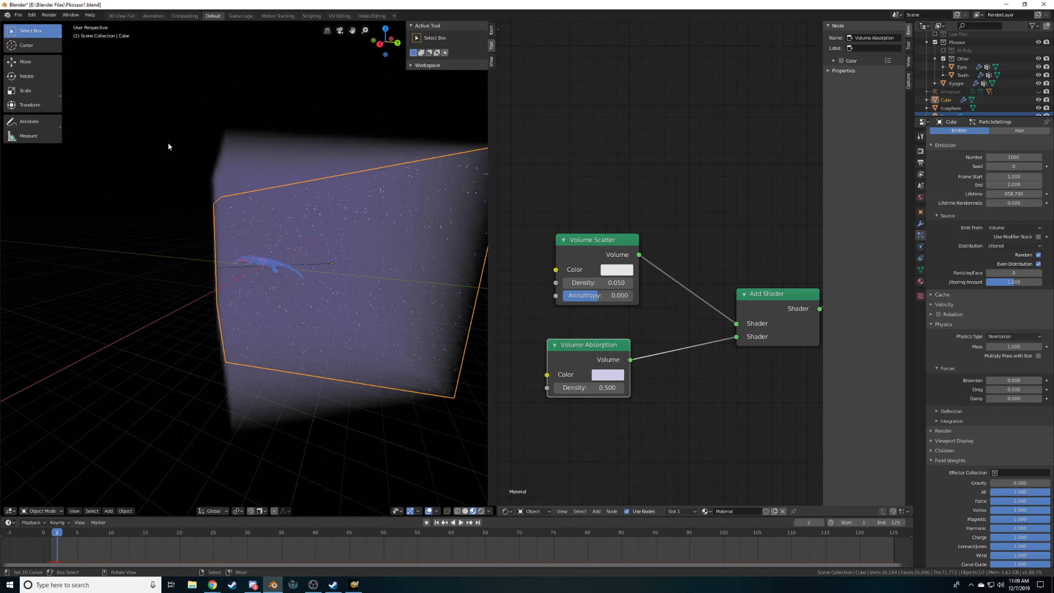
{"action": "key", "text": "KP_0"}
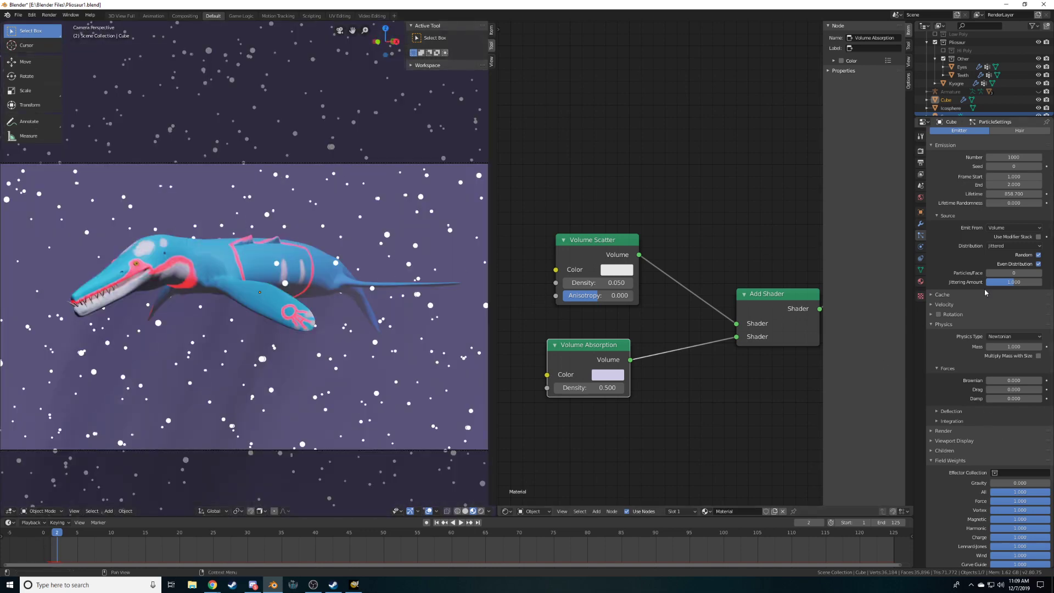
Render the Plankton particles as objects, with the icosphere as the instance object
{"action": "scroll", "coordinate": [972, 399], "scroll_direction": "down", "scroll_amount": 4}
{"action": "scroll", "coordinate": [965, 412], "scroll_direction": "up", "scroll_amount": 4}
{"action": "left_click", "coordinate": [944, 325]}
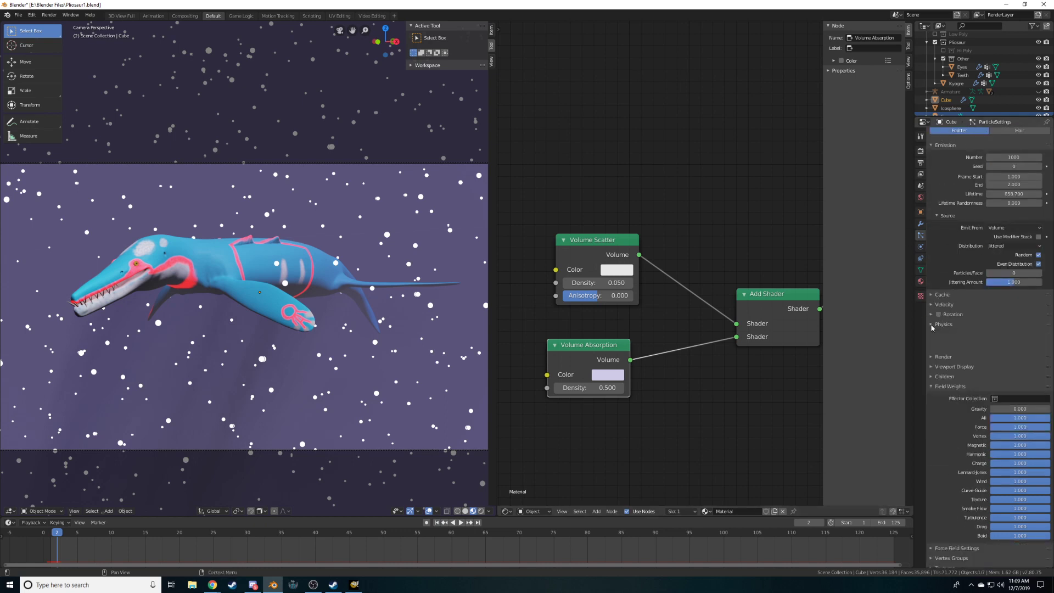
{"action": "left_click", "coordinate": [938, 372]}
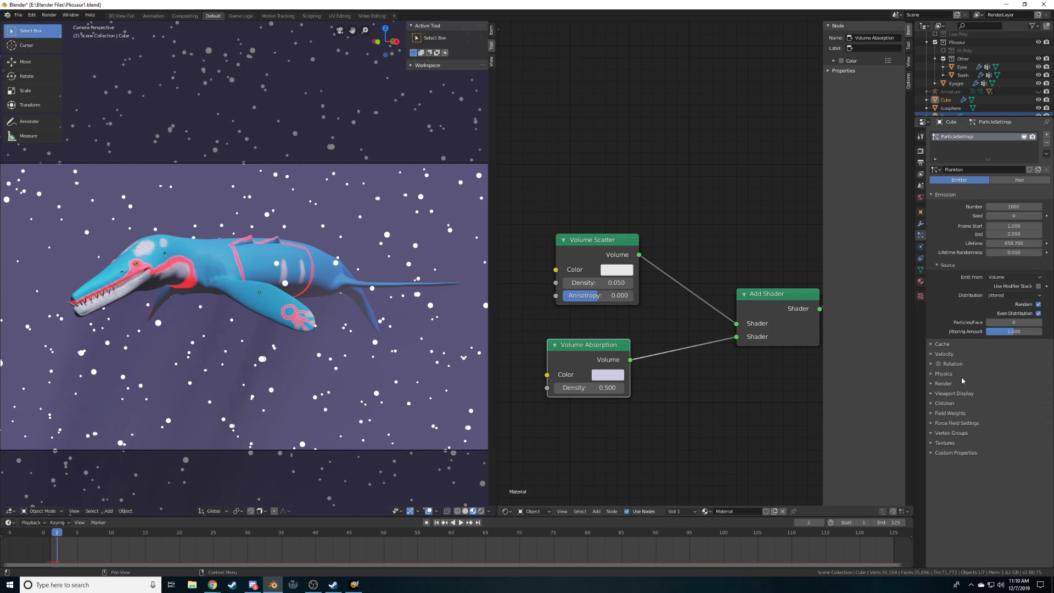
{"action": "left_click", "coordinate": [940, 383]}
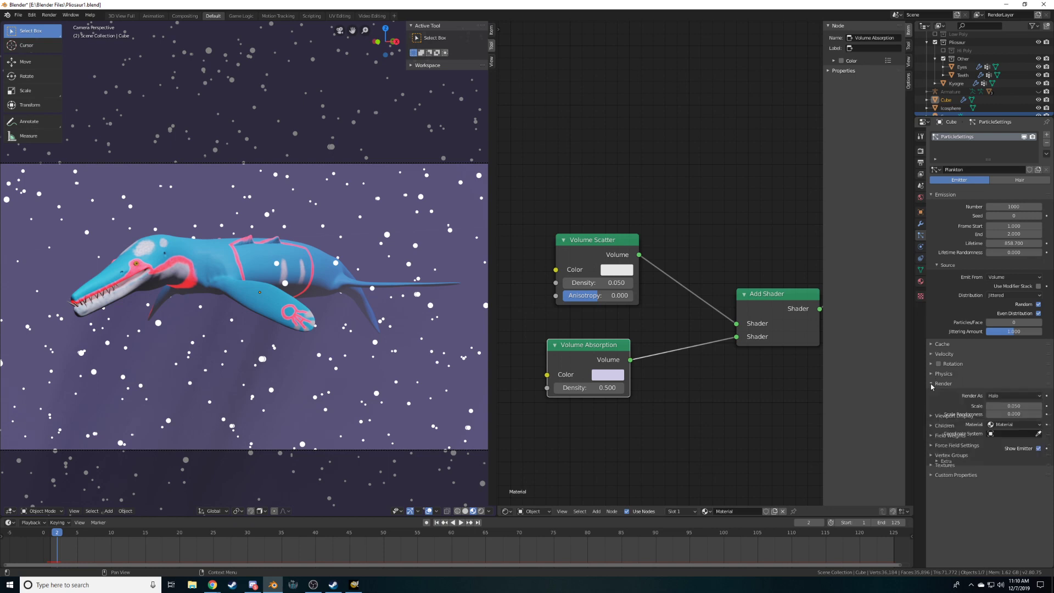
{"action": "left_click", "coordinate": [1002, 398]}
{"action": "left_click", "coordinate": [993, 442]}
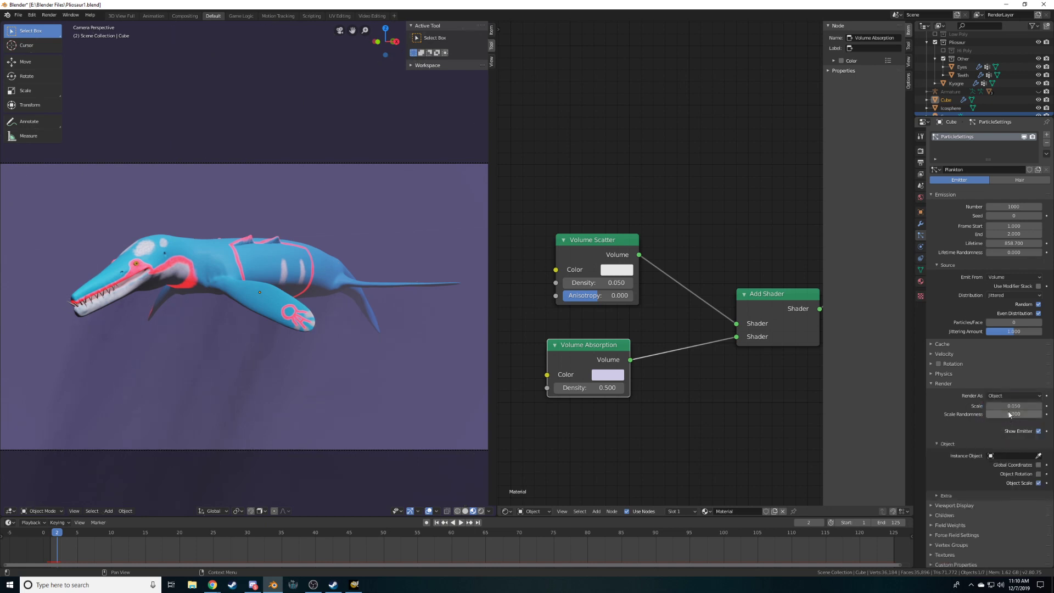
{"action": "left_click", "coordinate": [1009, 455]}
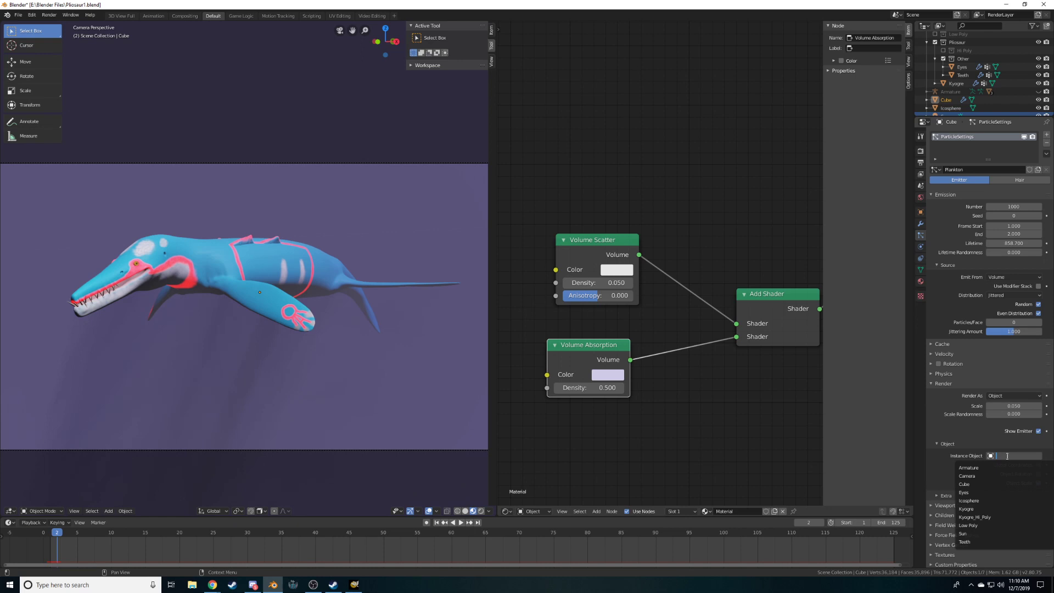
{"action": "left_click", "coordinate": [977, 501]}
{"action": "scroll", "coordinate": [329, 239], "scroll_direction": "up", "scroll_amount": 4}
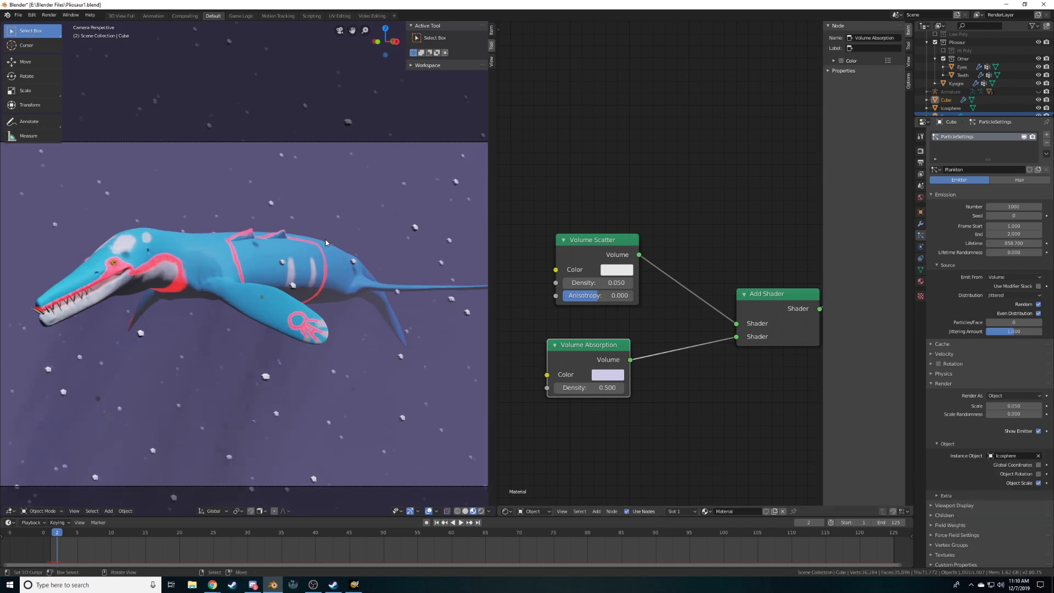
{"action": "scroll", "coordinate": [325, 239], "scroll_direction": "down", "scroll_amount": 5}
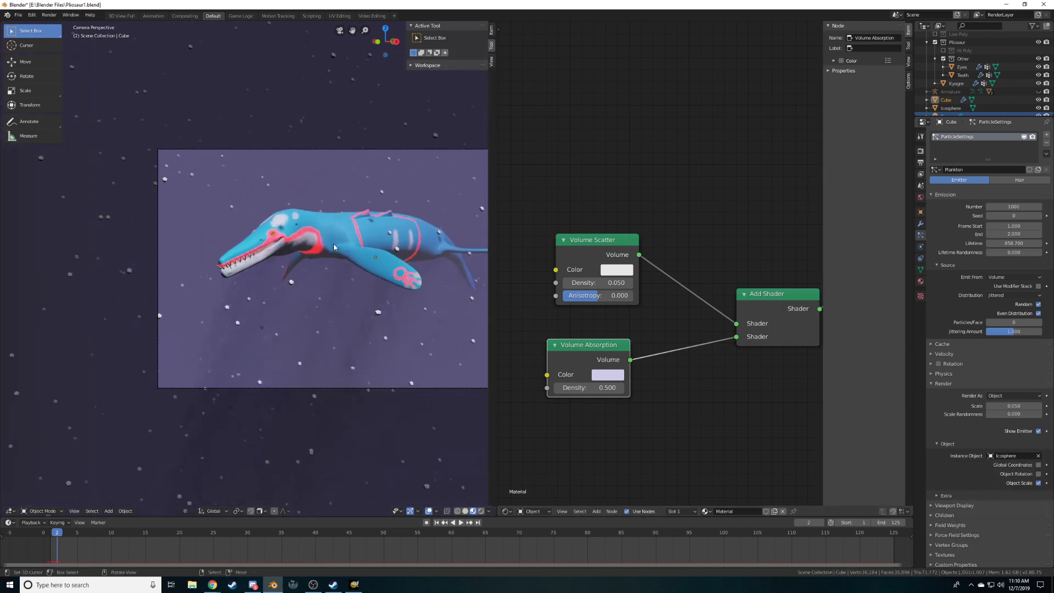
{"action": "middle_click_drag", "start_coordinate": [354, 242], "coordinate": [250, 244], "text": "shift"}
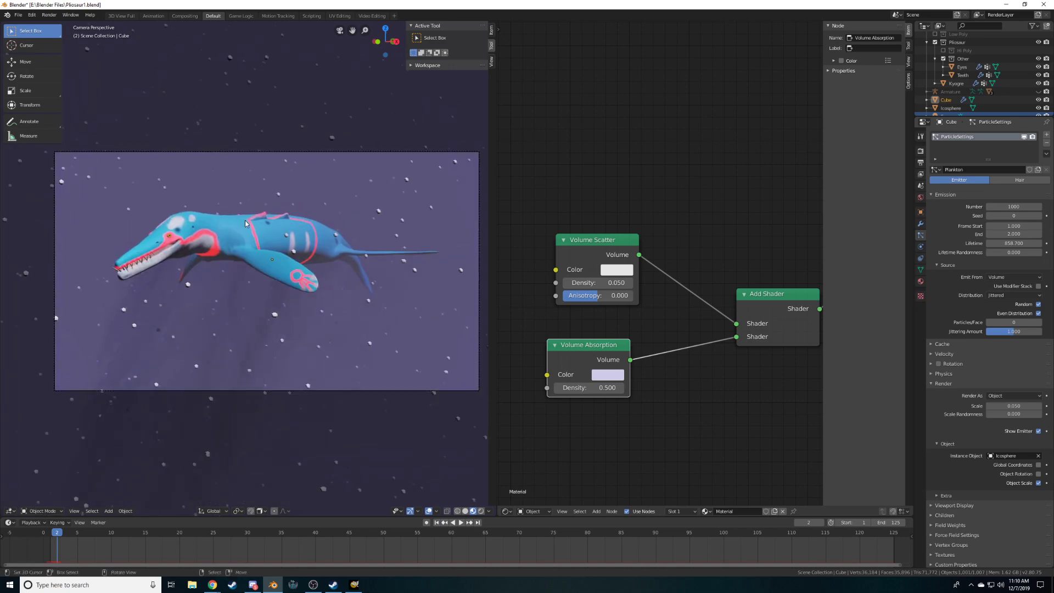
Select the icosphere outside the volume cube and shade it smooth
{"action": "scroll", "coordinate": [518, 318], "scroll_direction": "down", "scroll_amount": 1}
{"action": "scroll", "coordinate": [379, 409], "scroll_direction": "down", "scroll_amount": 3}
{"action": "scroll", "coordinate": [358, 367], "scroll_direction": "down", "scroll_amount": 3}
{"action": "middle_click_drag", "start_coordinate": [364, 364], "coordinate": [314, 434]}
{"action": "scroll", "coordinate": [241, 380], "scroll_direction": "down", "scroll_amount": 2}
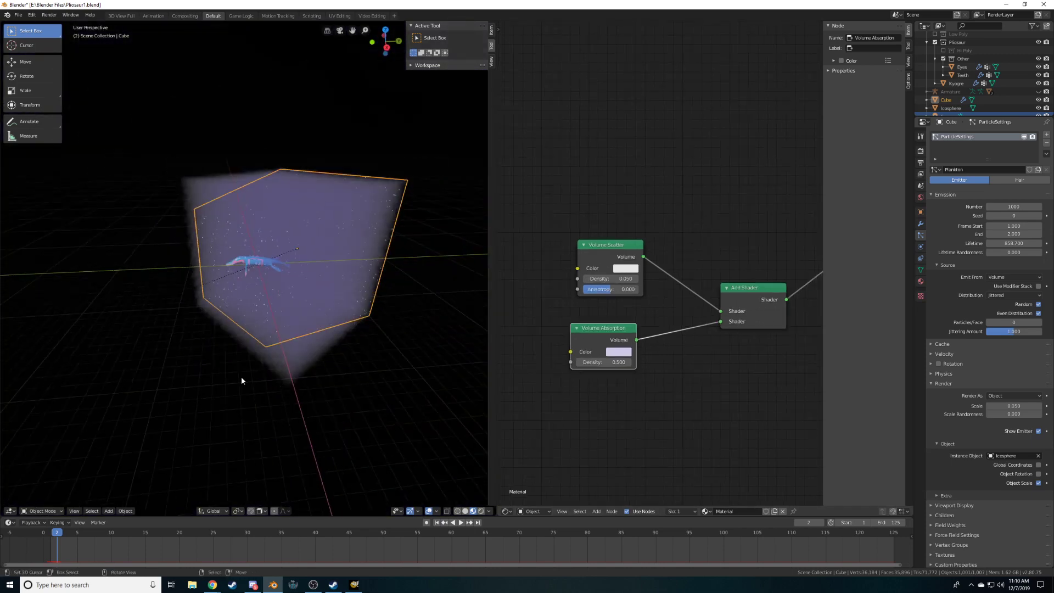
{"action": "scroll", "coordinate": [231, 385], "scroll_direction": "down", "scroll_amount": 5}
{"action": "left_click", "coordinate": [208, 386]}
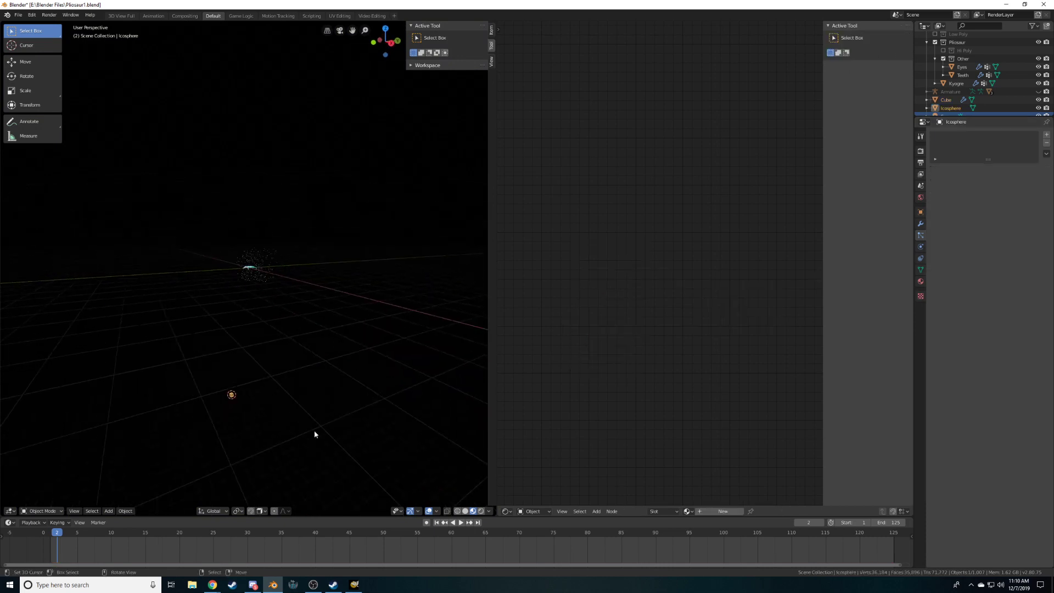
{"action": "left_click", "coordinate": [125, 511]}
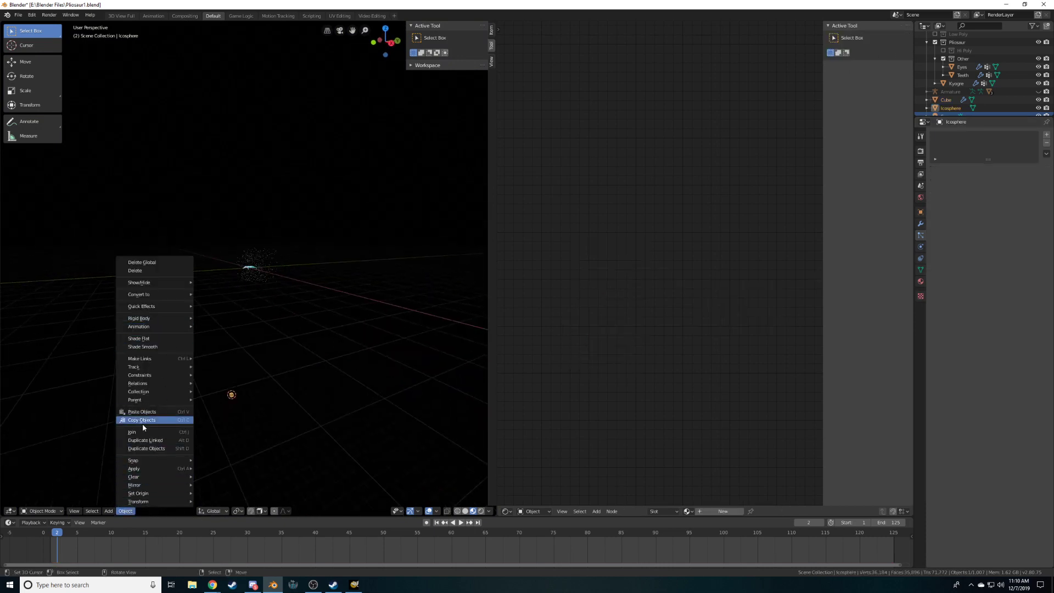
{"action": "left_click", "coordinate": [151, 348]}
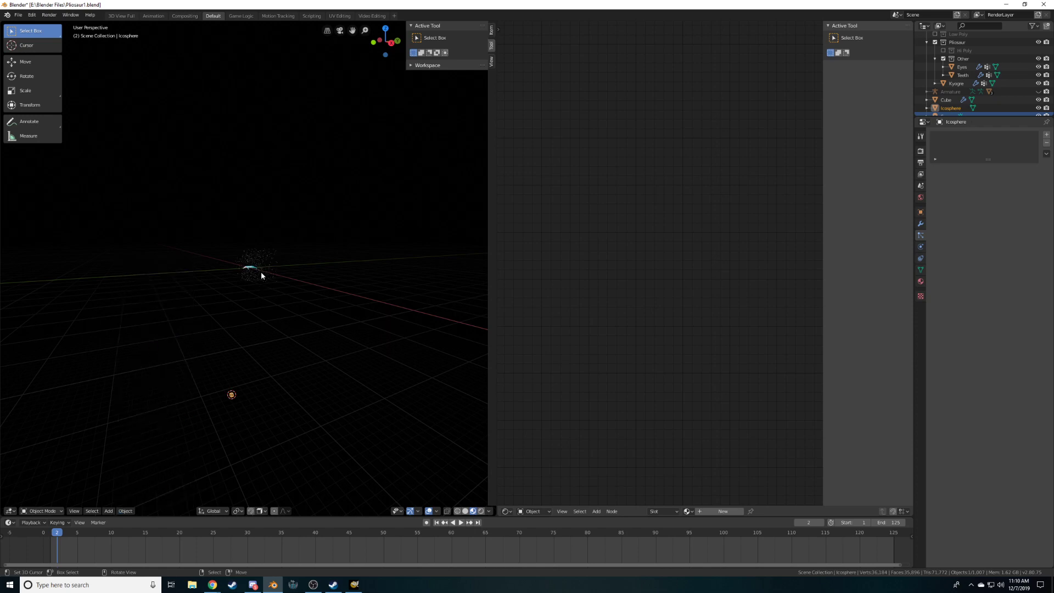
Return to the camera view and set the Plankton particles' scale randomness to 1 and scale to 0.051
{"action": "key", "text": "KP_0"}
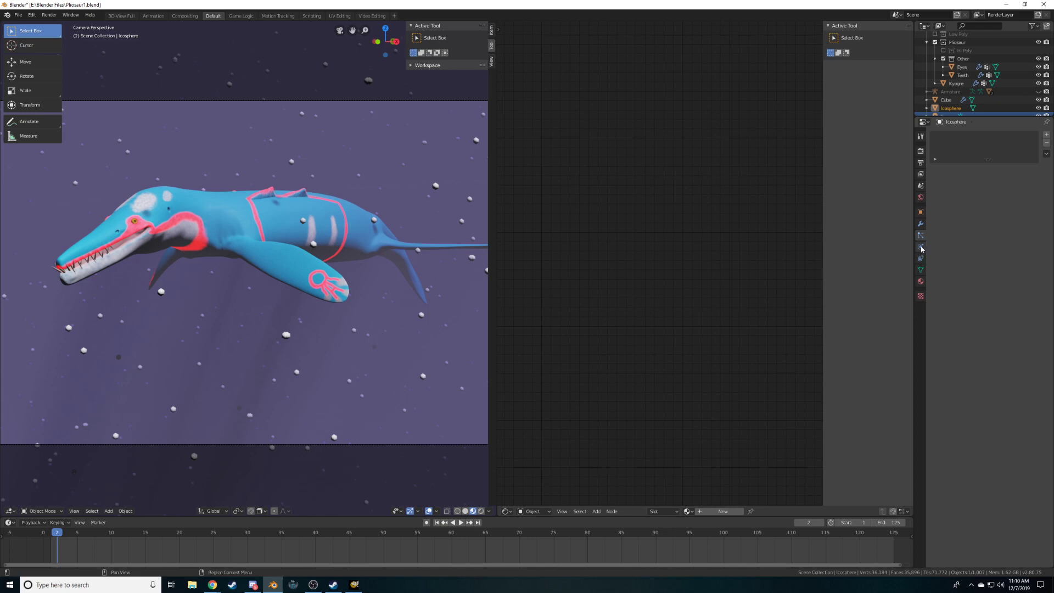
{"action": "left_click", "coordinate": [361, 324]}
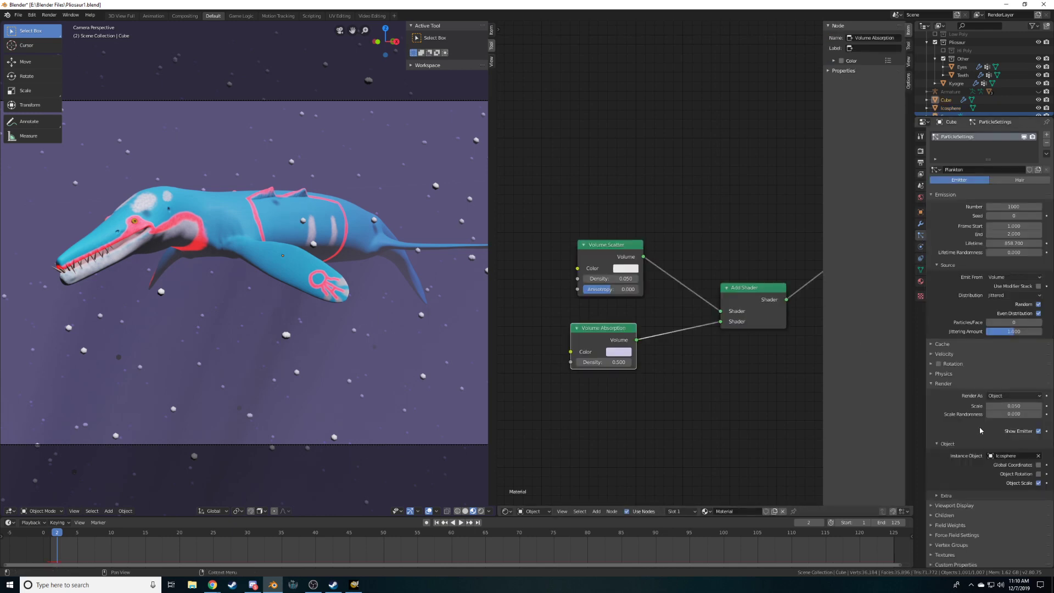
{"action": "mouse_move", "coordinate": [1014, 417]}
{"action": "left_mouse_down"}
{"action": "mouse_move", "coordinate": [1043, 416]}
{"action": "mouse_move", "coordinate": [1017, 406]}
{"action": "left_mouse_up"}
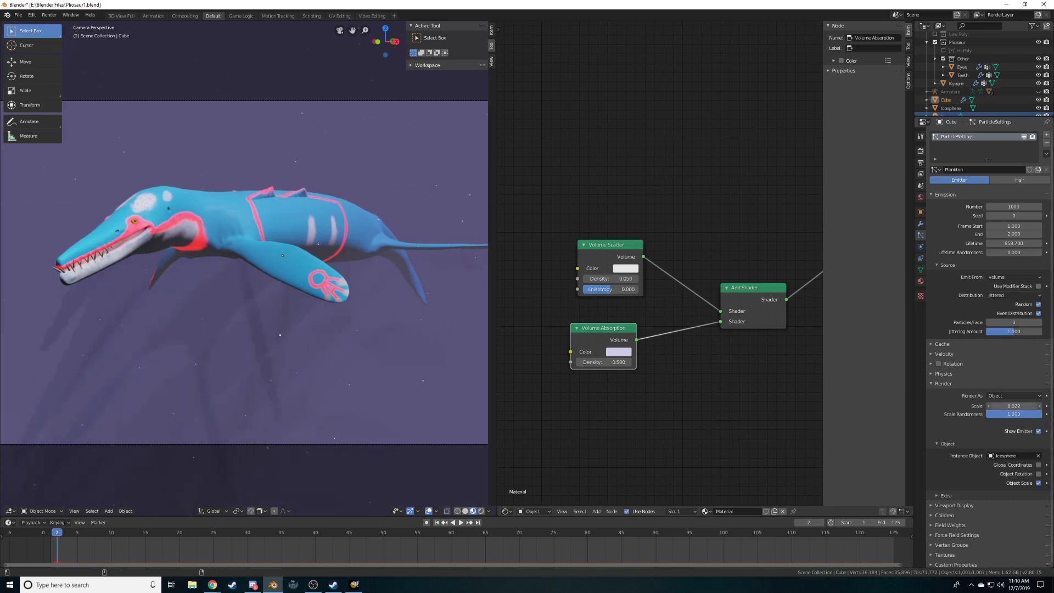
{"action": "left_click_drag", "start_coordinate": [1014, 406], "coordinate": [1022, 406]}
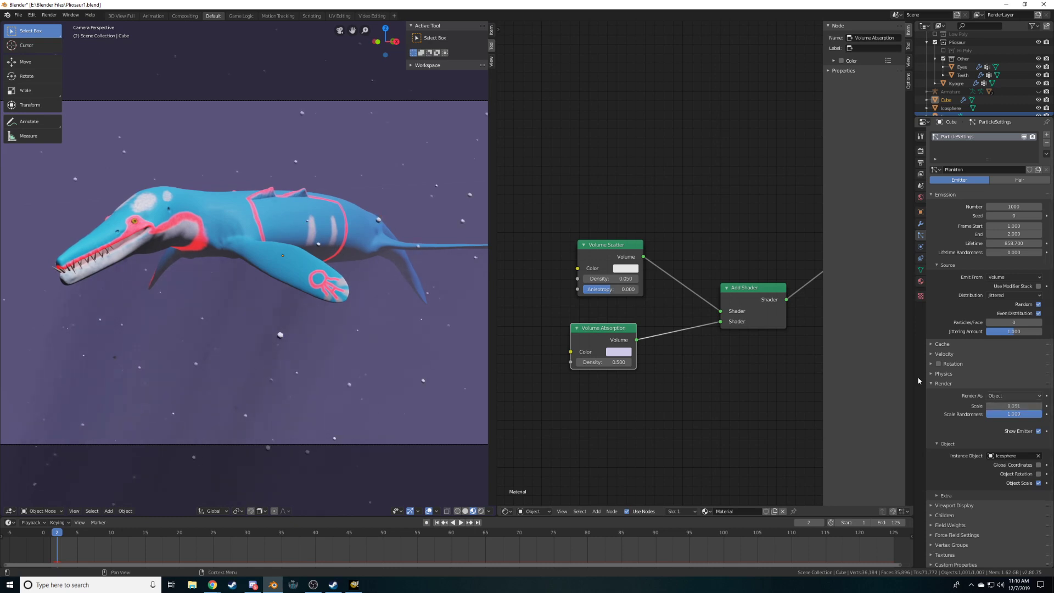
Add a plain-axes empty at the pliosaur's eye and name it Focal Point
{"action": "left_click", "coordinate": [135, 221]}
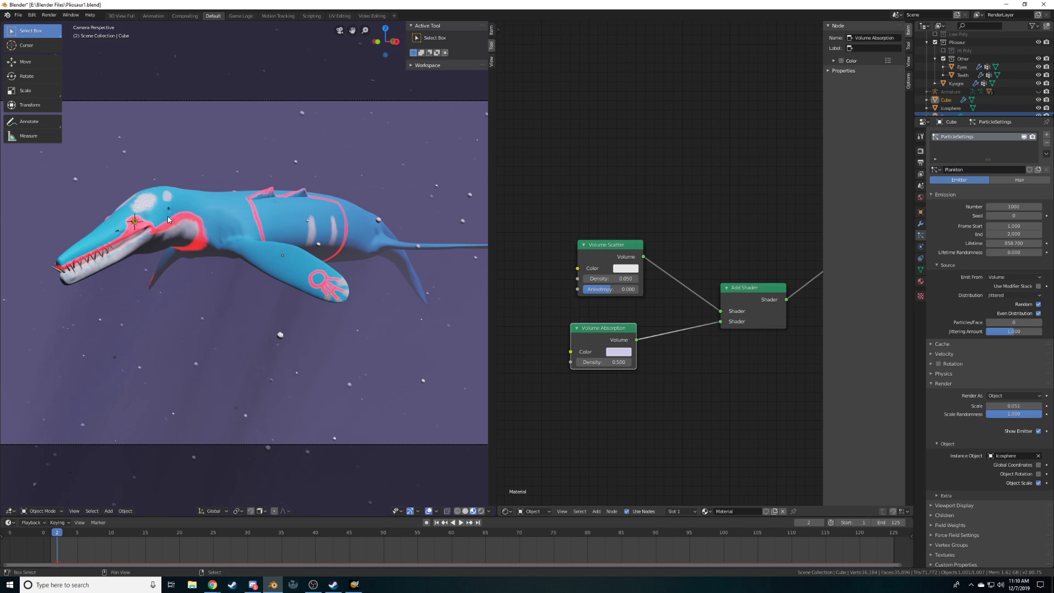
{"action": "key", "text": "shift+a"}
{"action": "mouse_move", "coordinate": [158, 296]}
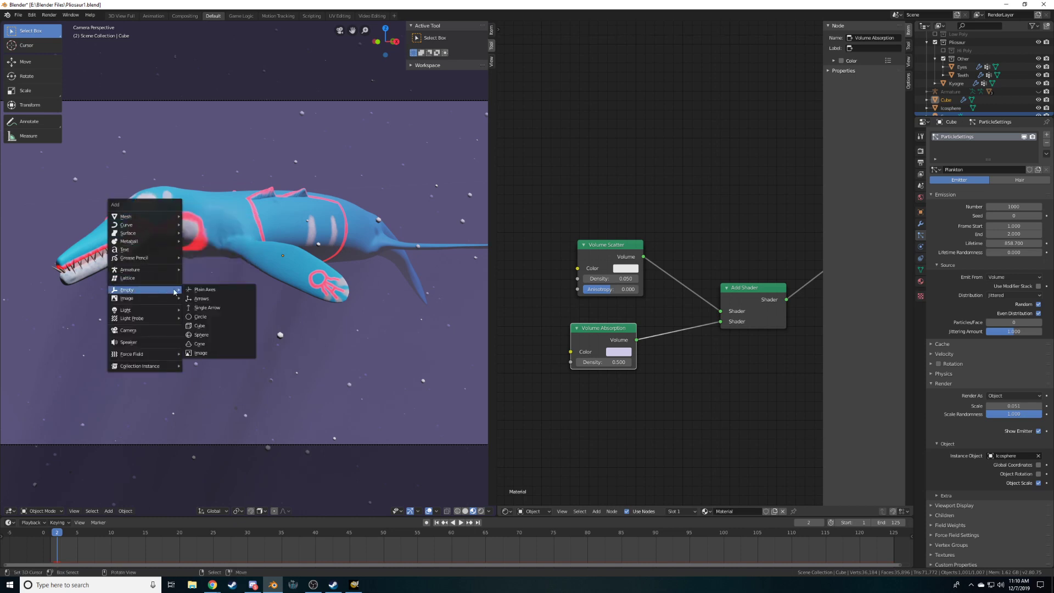
{"action": "left_click", "coordinate": [204, 291]}
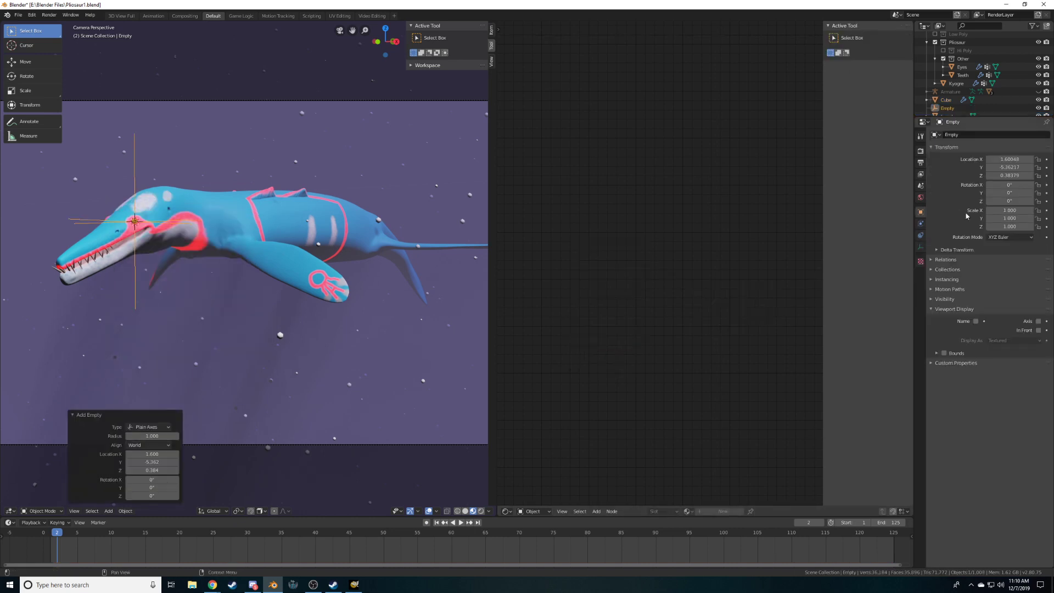
{"action": "left_click", "coordinate": [958, 136]}
{"action": "type", "text": "Focal Poi"}
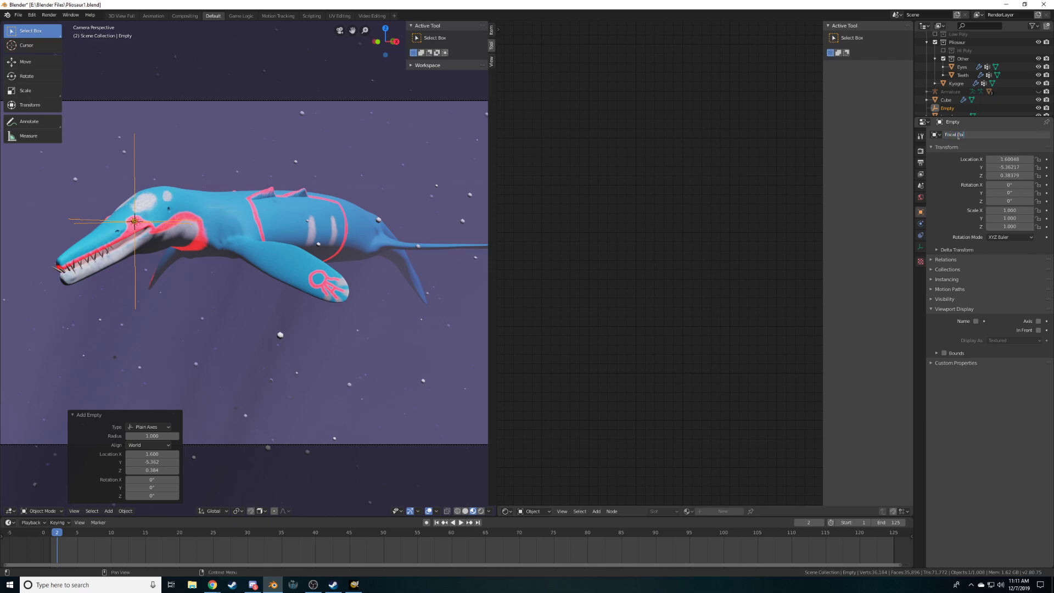
{"action": "type", "text": "nt"}
{"action": "key", "text": "Return"}
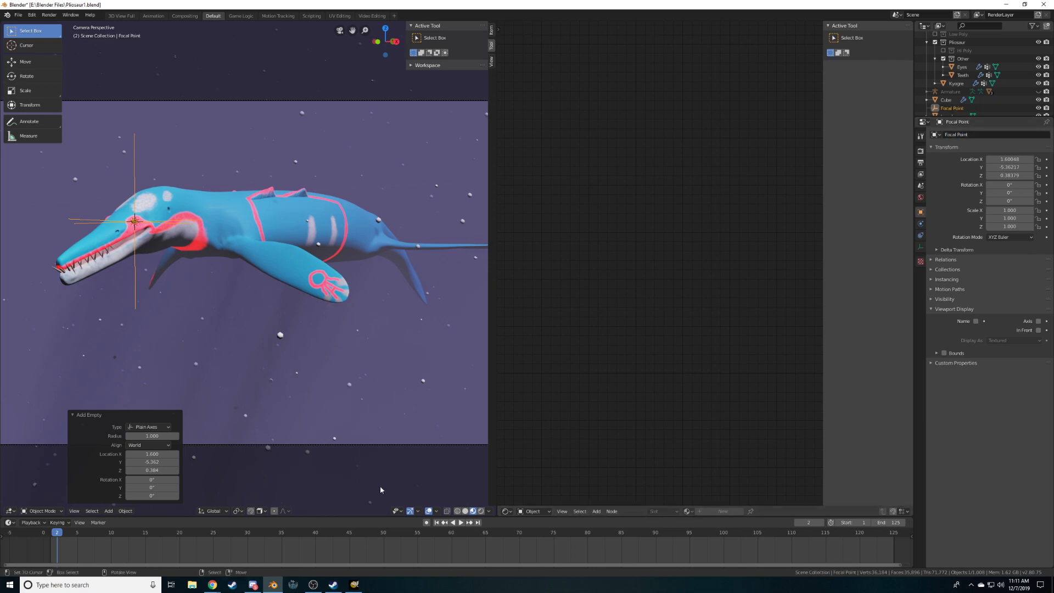
Enable depth of field on the camera and use the Focal Point empty as its focus object
{"action": "left_click", "coordinate": [394, 444]}
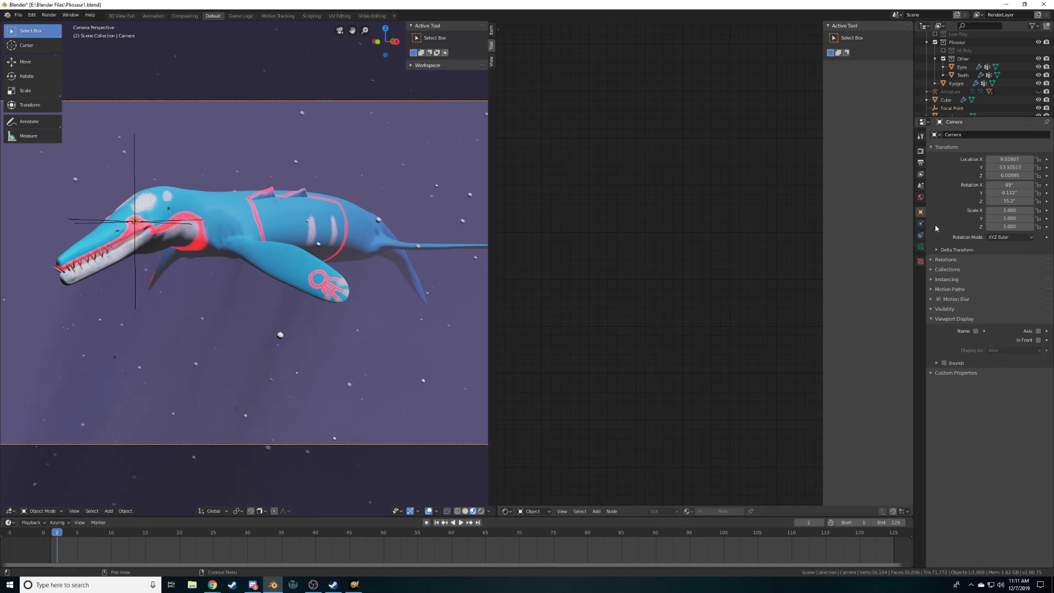
{"action": "left_click", "coordinate": [920, 246]}
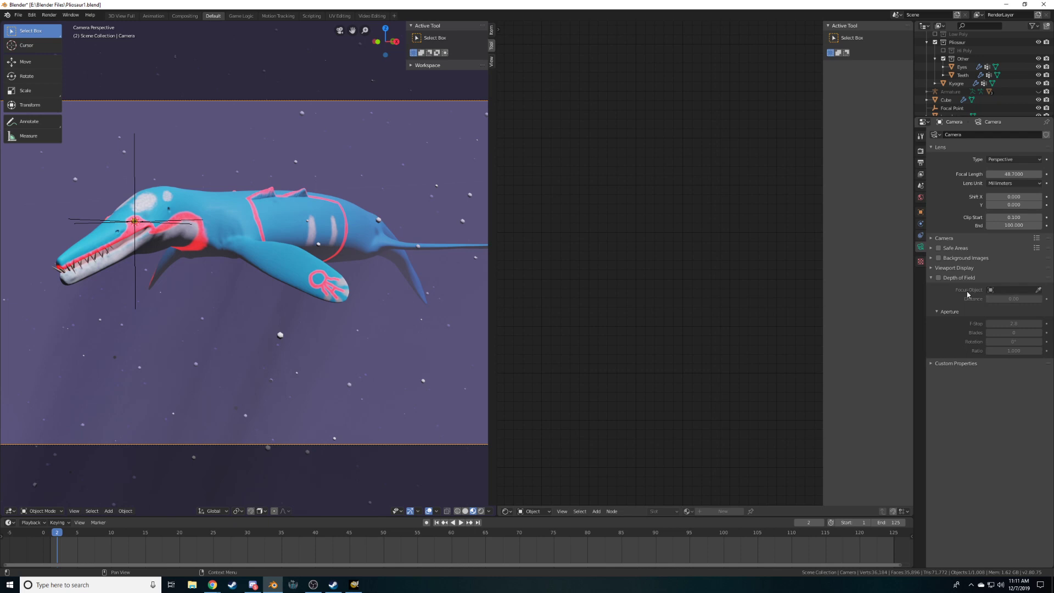
{"action": "left_click", "coordinate": [938, 278]}
{"action": "left_click", "coordinate": [999, 289]}
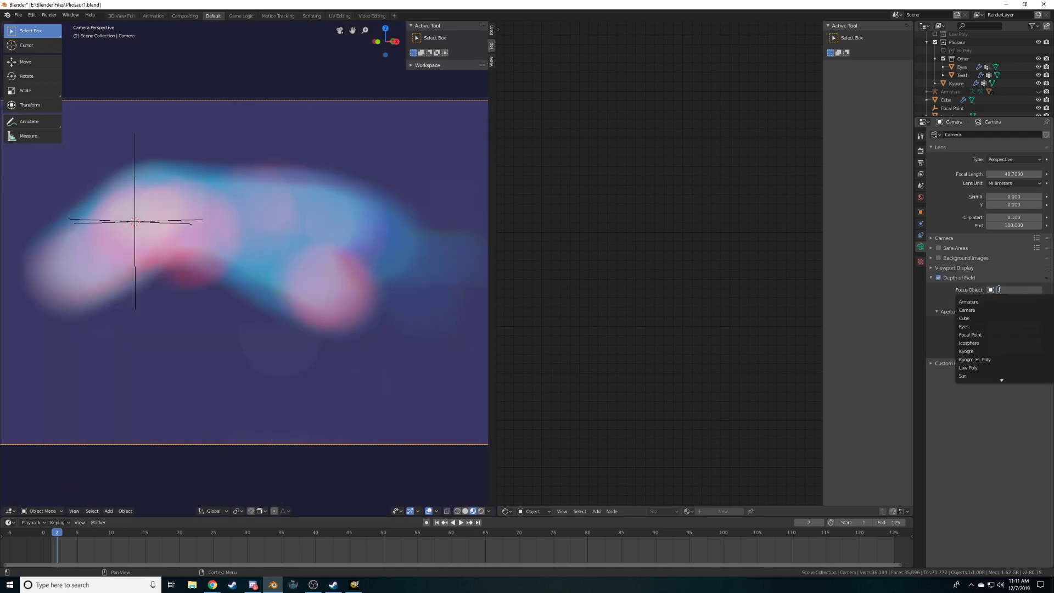
{"action": "type", "text": "Focal Point"}
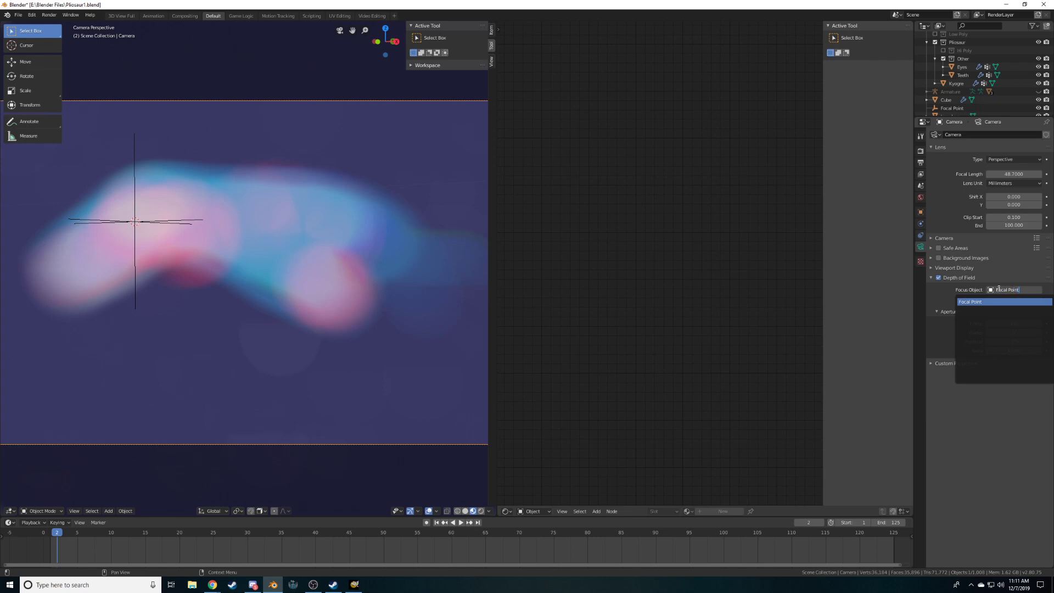
{"action": "key", "text": "Return"}
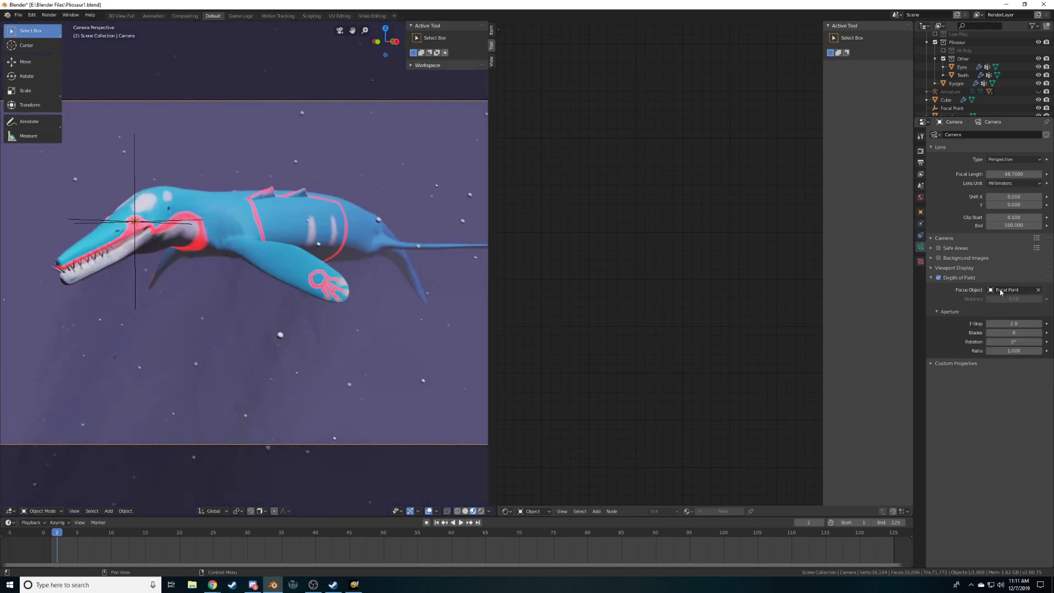
Set the camera's depth of field F-Stop to 1.2
{"action": "left_click", "coordinate": [1012, 324]}
{"action": "type", "text": "1.2"}
{"action": "key", "text": "Return"}
{"action": "left_click", "coordinate": [989, 324]}
{"action": "left_click", "coordinate": [990, 323]}
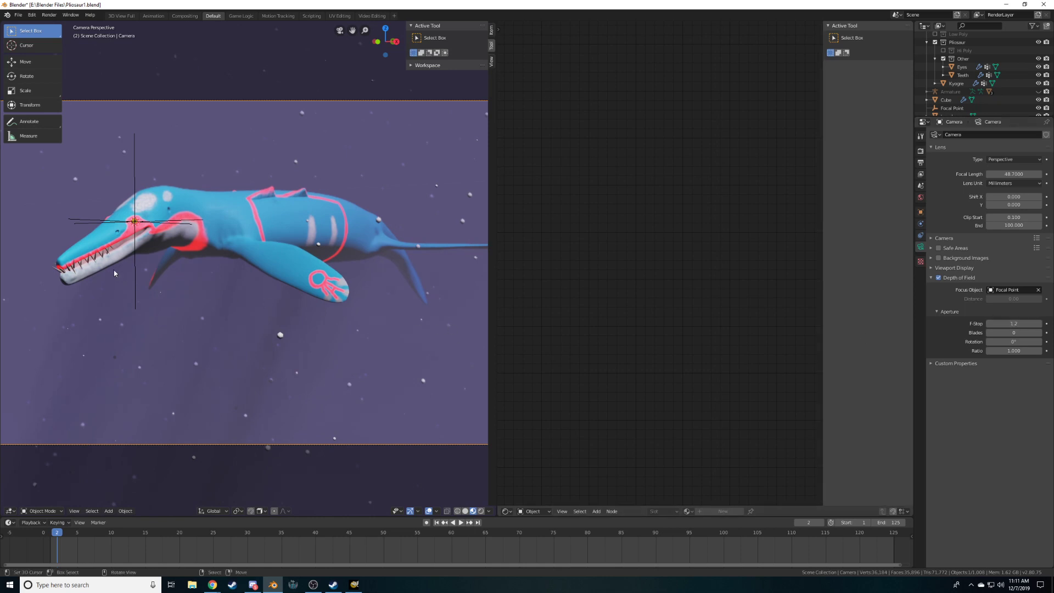
Select the volume cube, preview the camera view in rendered shading and return to look-dev shading
{"action": "left_click", "coordinate": [281, 335]}
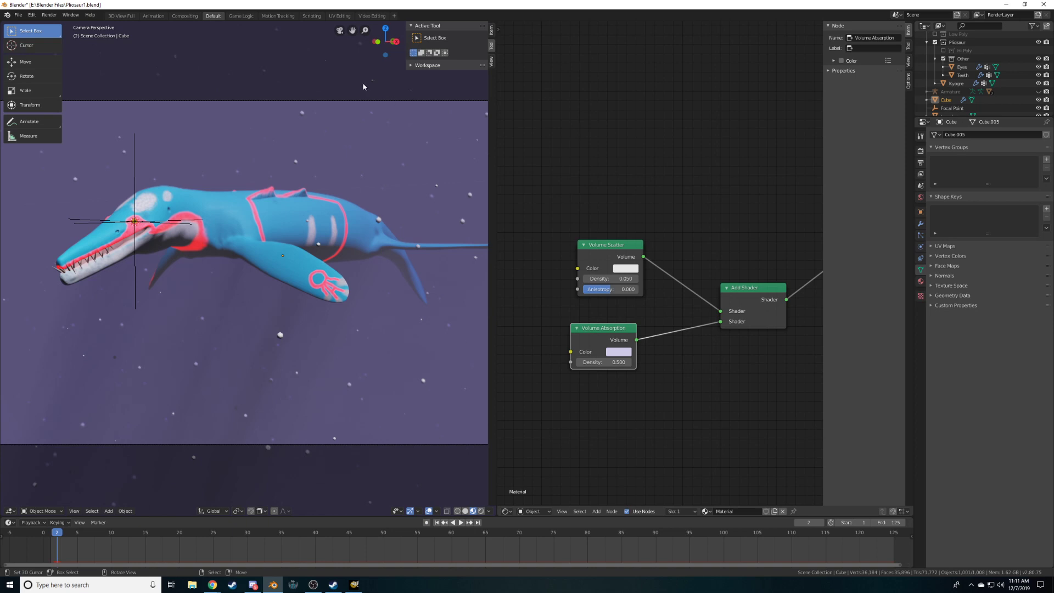
{"action": "scroll", "coordinate": [362, 91], "scroll_direction": "down", "scroll_amount": 5}
{"action": "scroll", "coordinate": [392, 238], "scroll_direction": "up", "scroll_amount": 7}
{"action": "scroll", "coordinate": [300, 354], "scroll_direction": "down", "scroll_amount": 8}
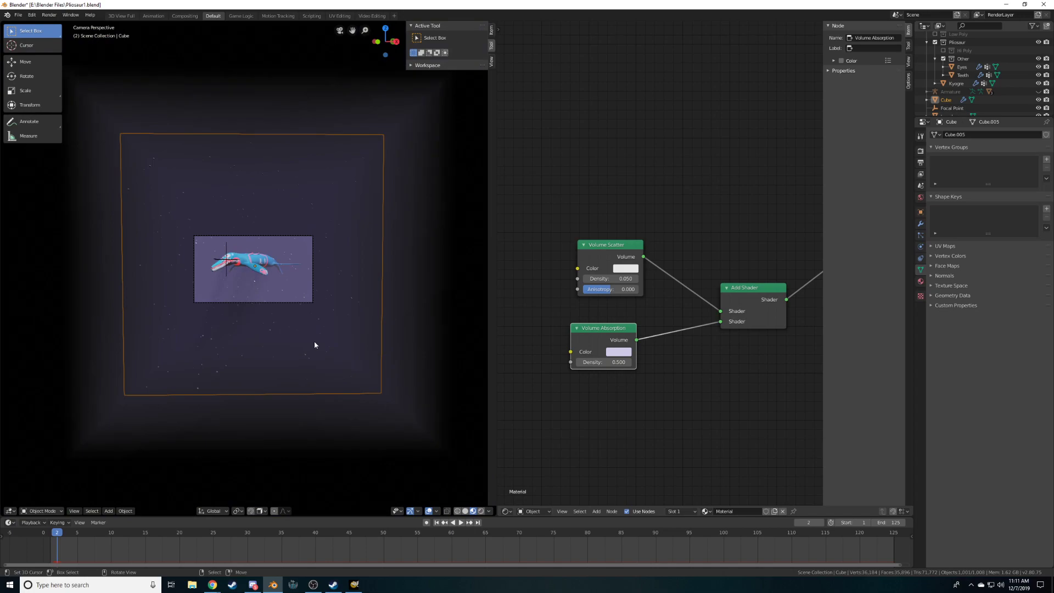
{"action": "scroll", "coordinate": [315, 345], "scroll_direction": "up", "scroll_amount": 10}
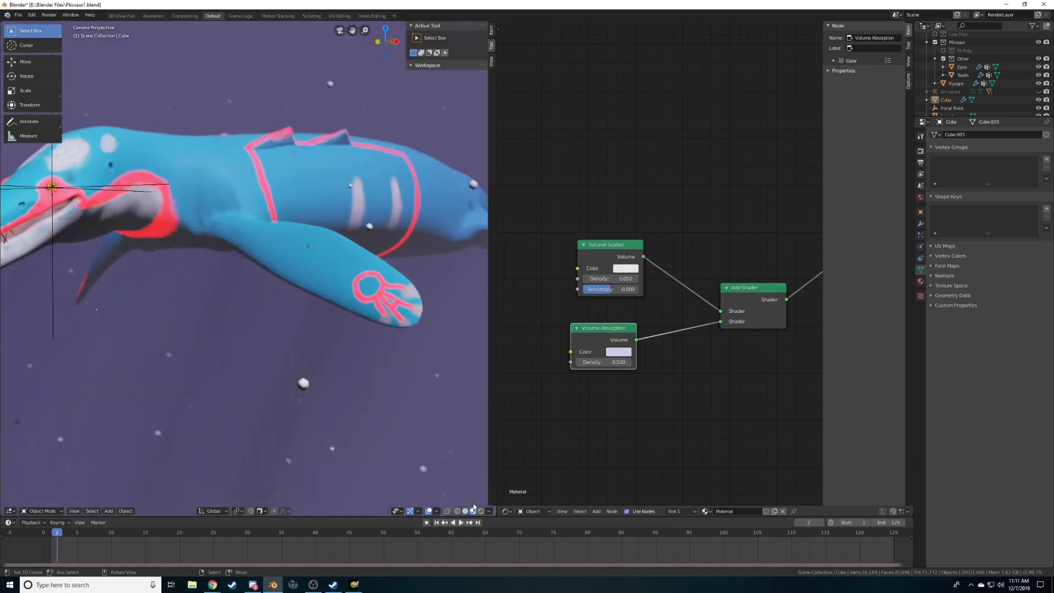
{"action": "left_click", "coordinate": [481, 511]}
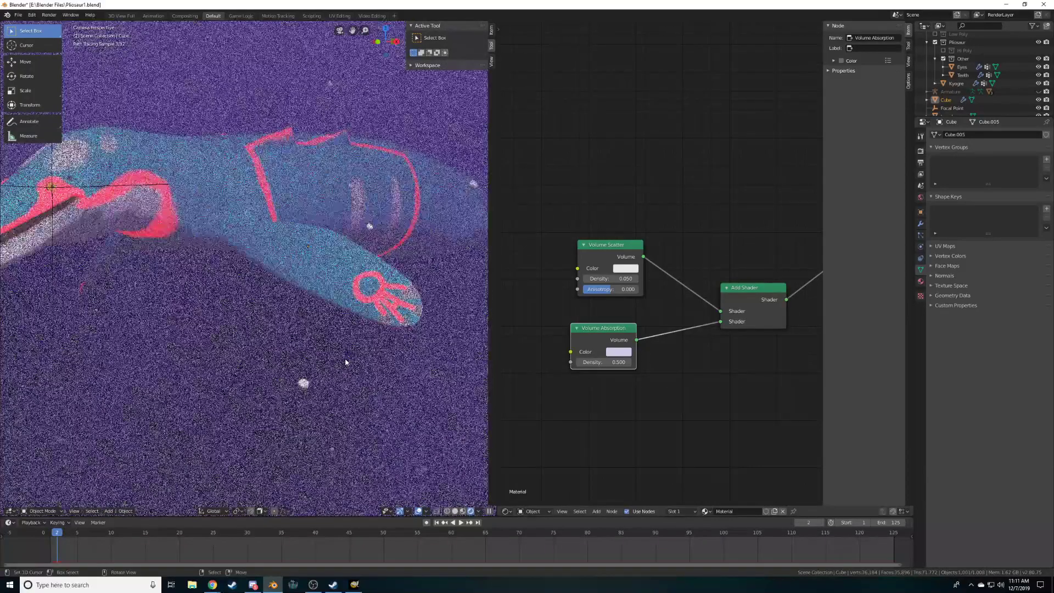
{"action": "scroll", "coordinate": [345, 358], "scroll_direction": "down", "scroll_amount": 6}
{"action": "scroll", "coordinate": [285, 348], "scroll_direction": "up", "scroll_amount": 3}
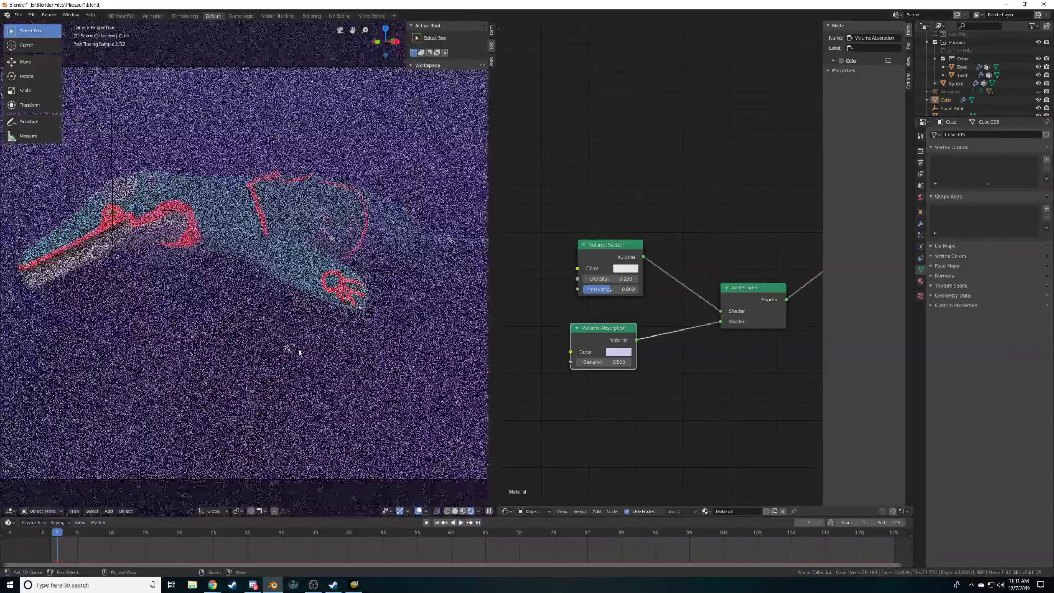
{"action": "left_click", "coordinate": [456, 511]}
{"action": "left_click", "coordinate": [473, 511]}
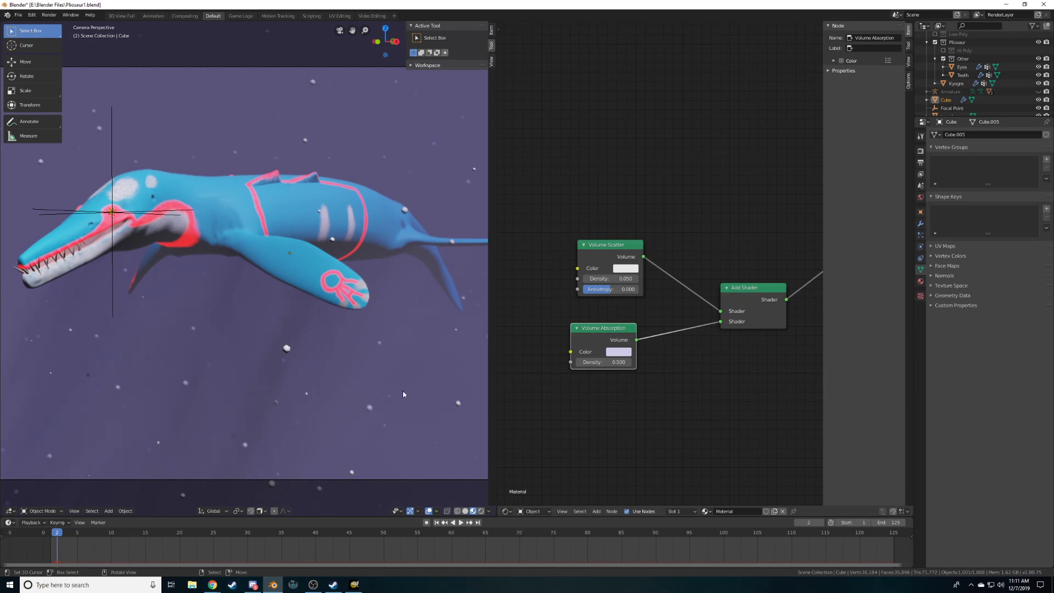
Set the Plankton particles' scale to 0.017 and number to 3000, refreshing them by stepping the timeline to frame 3
{"action": "scroll", "coordinate": [403, 391], "scroll_direction": "down", "scroll_amount": 5}
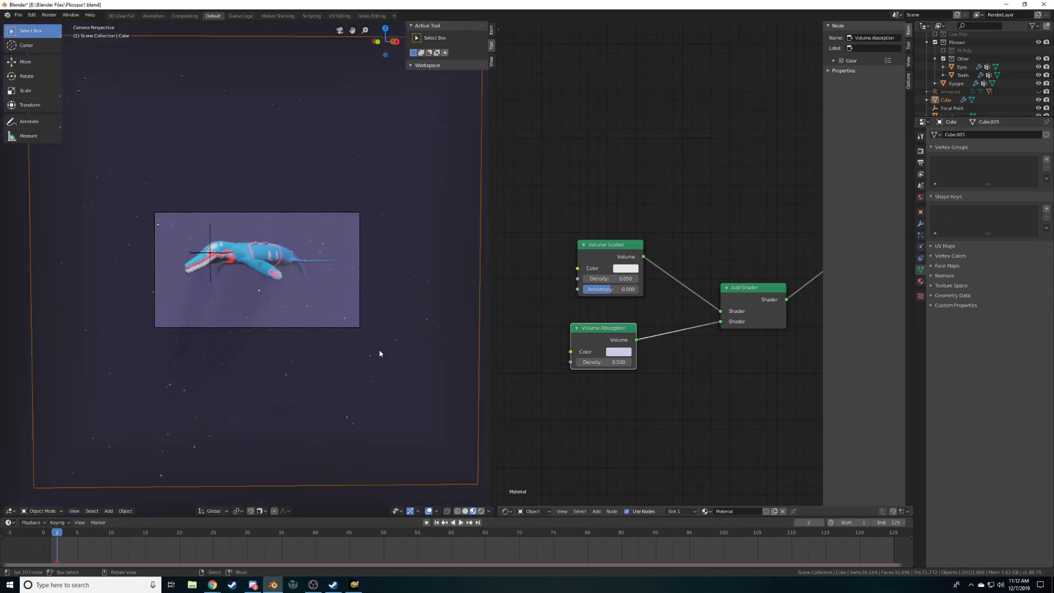
{"action": "left_click", "coordinate": [921, 234]}
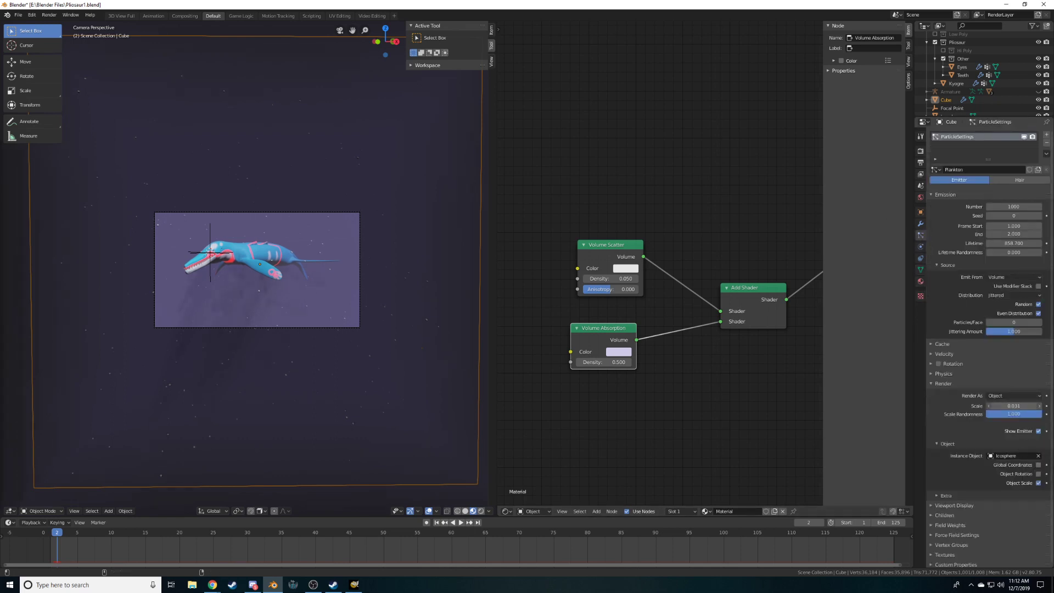
{"action": "left_click", "coordinate": [997, 207]}
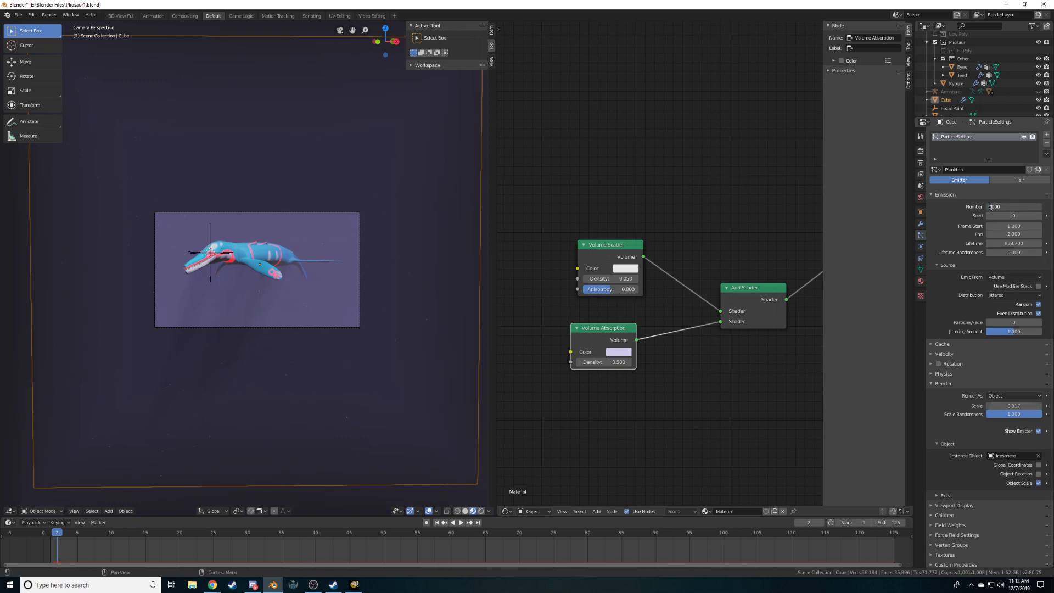
{"action": "key", "text": "Return"}
{"action": "key", "text": "Left"}
{"action": "key", "text": "Left"}
{"action": "key", "text": "Right"}
{"action": "key", "text": "Right"}
{"action": "key", "text": "Right"}
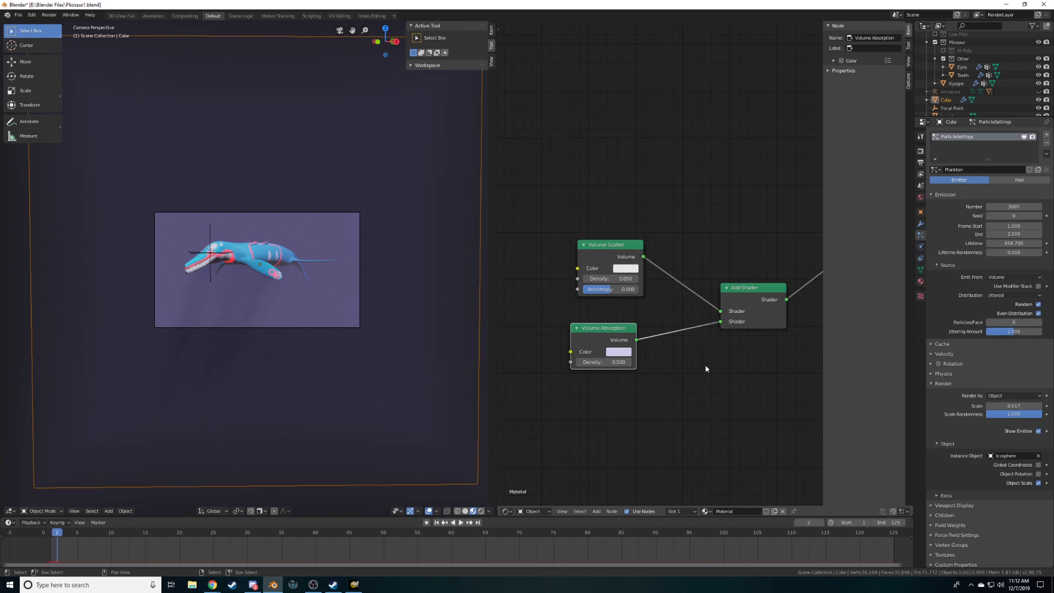
Inspect the plankton particles around the pliosaur's tail and head in the camera view
{"action": "scroll", "coordinate": [324, 236], "scroll_direction": "up", "scroll_amount": 6}
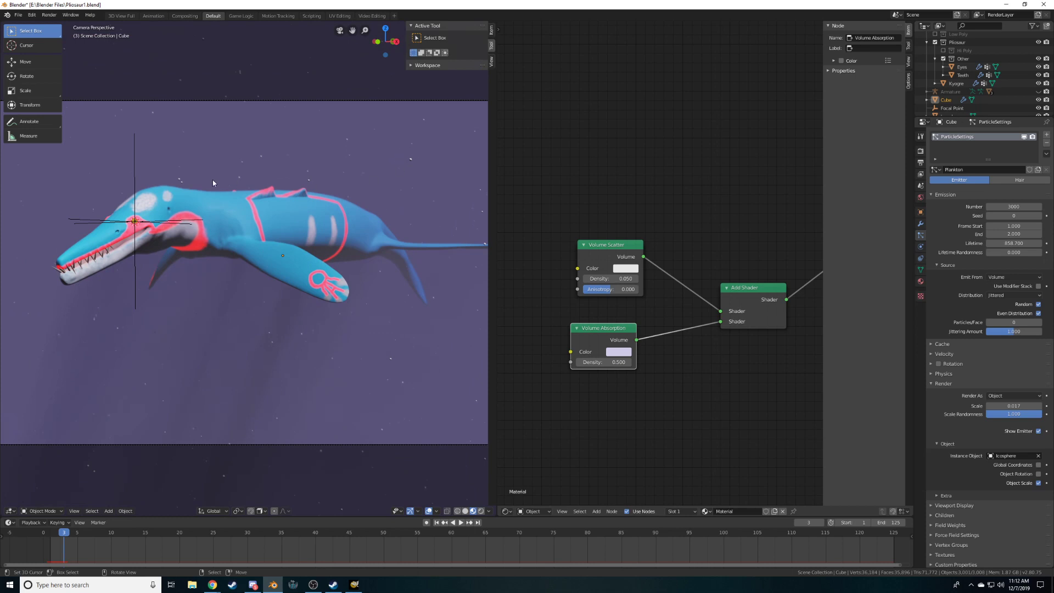
{"action": "middle_click_drag", "start_coordinate": [229, 217], "coordinate": [120, 292], "text": "shift"}
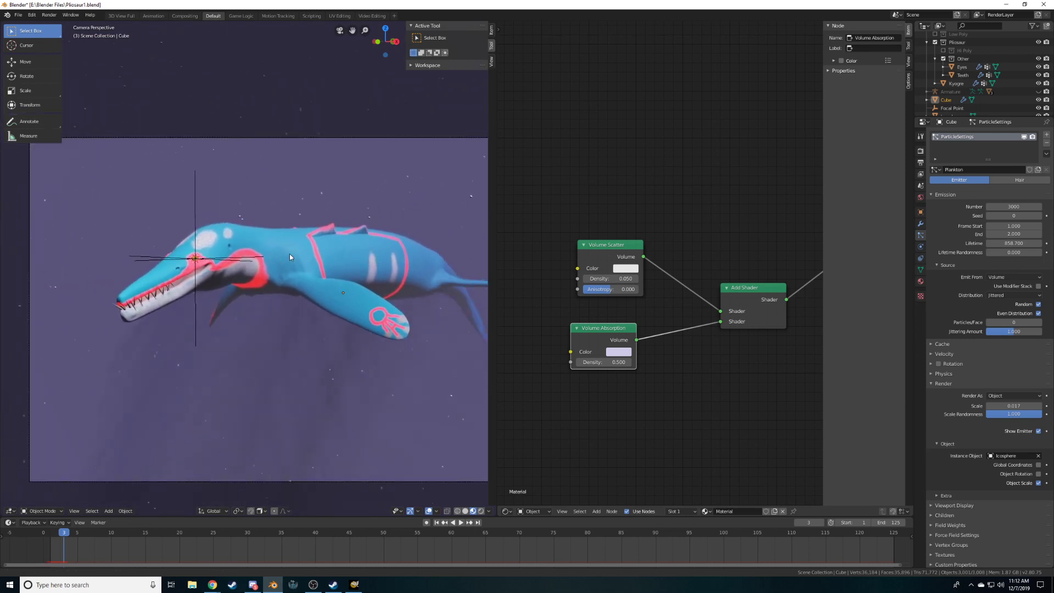
{"action": "scroll", "coordinate": [288, 216], "scroll_direction": "up", "scroll_amount": 6}
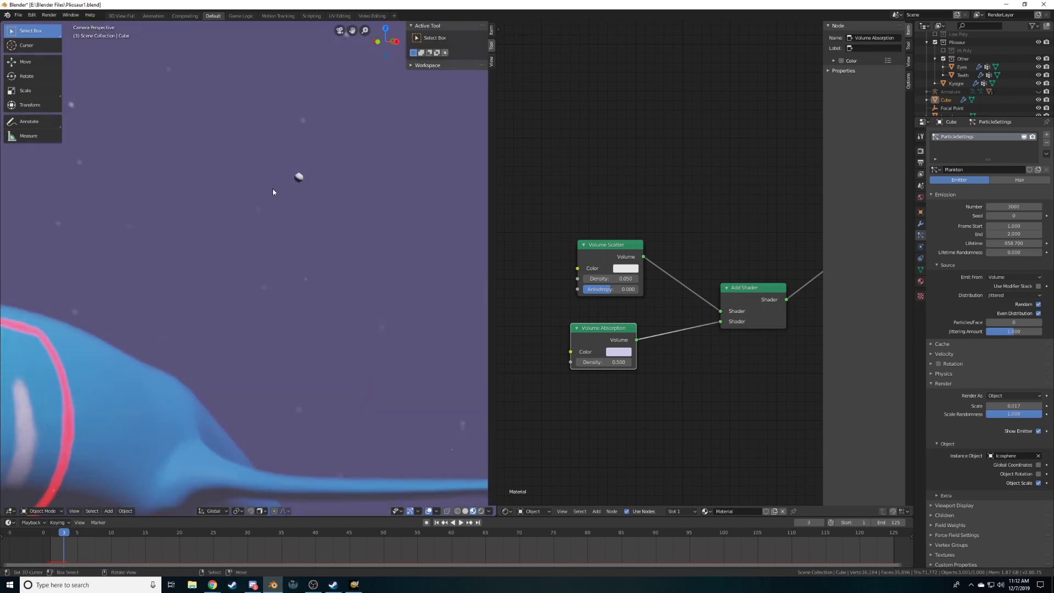
{"action": "scroll", "coordinate": [272, 194], "scroll_direction": "down", "scroll_amount": 6}
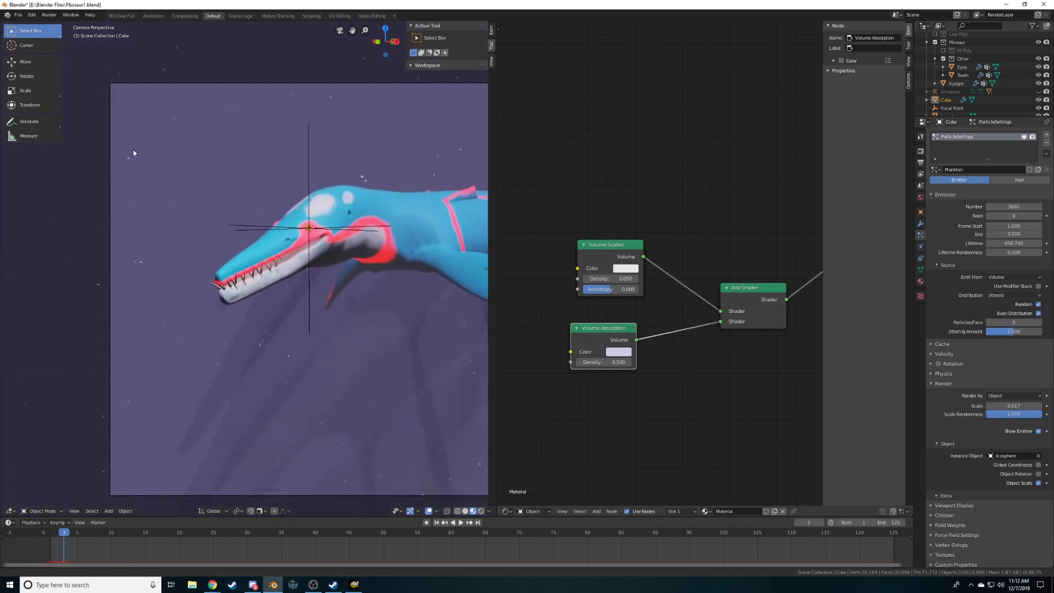
{"action": "scroll", "coordinate": [269, 250], "scroll_direction": "up", "scroll_amount": 5}
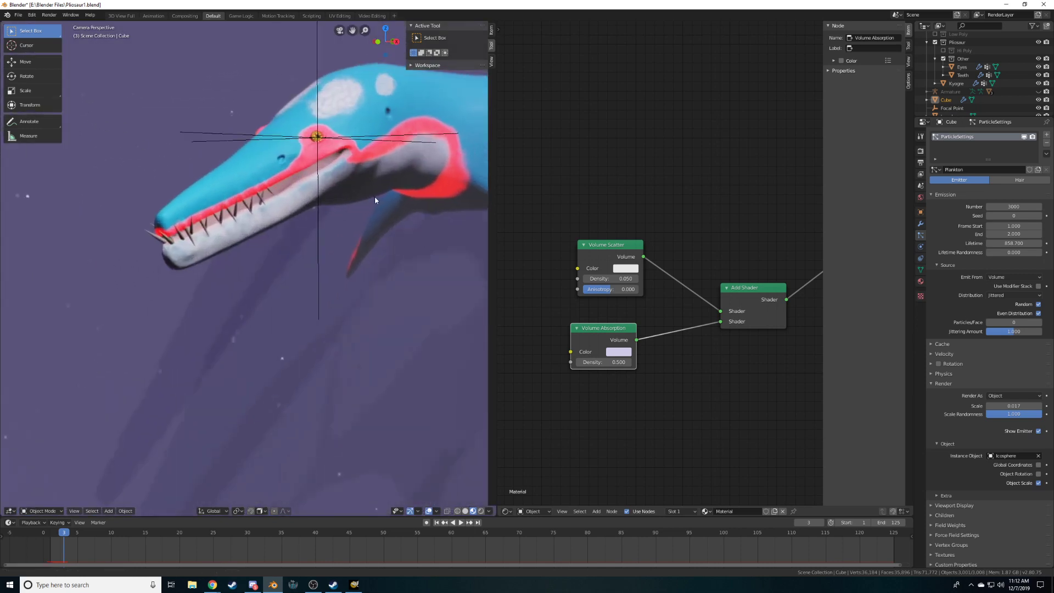
{"action": "middle_click_drag", "start_coordinate": [375, 197], "coordinate": [321, 244], "text": "shift"}
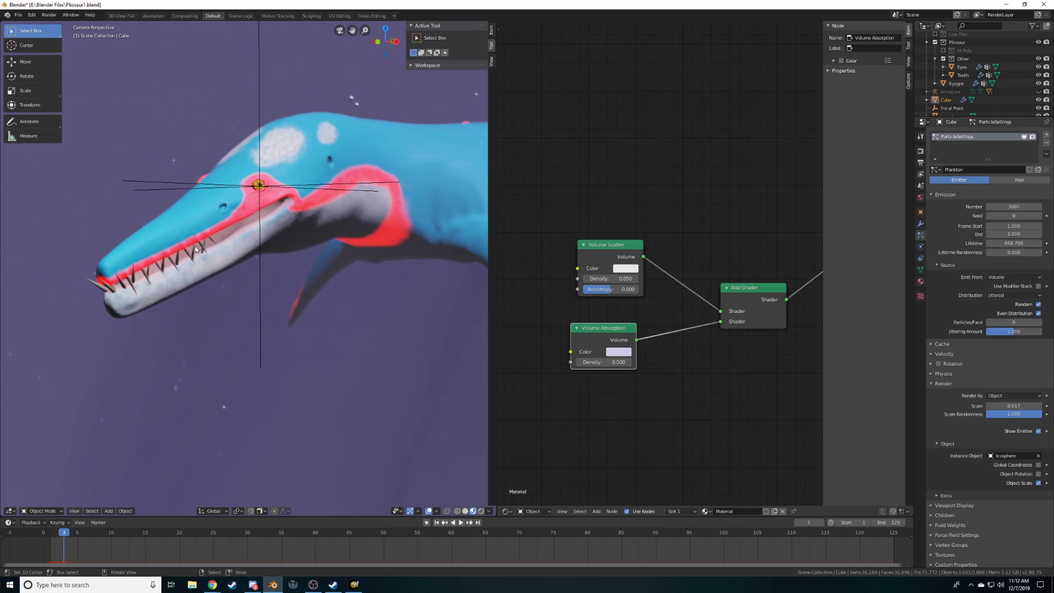
Hide the volume cube that surrounds the pliosaur
{"action": "key", "text": "Home"}
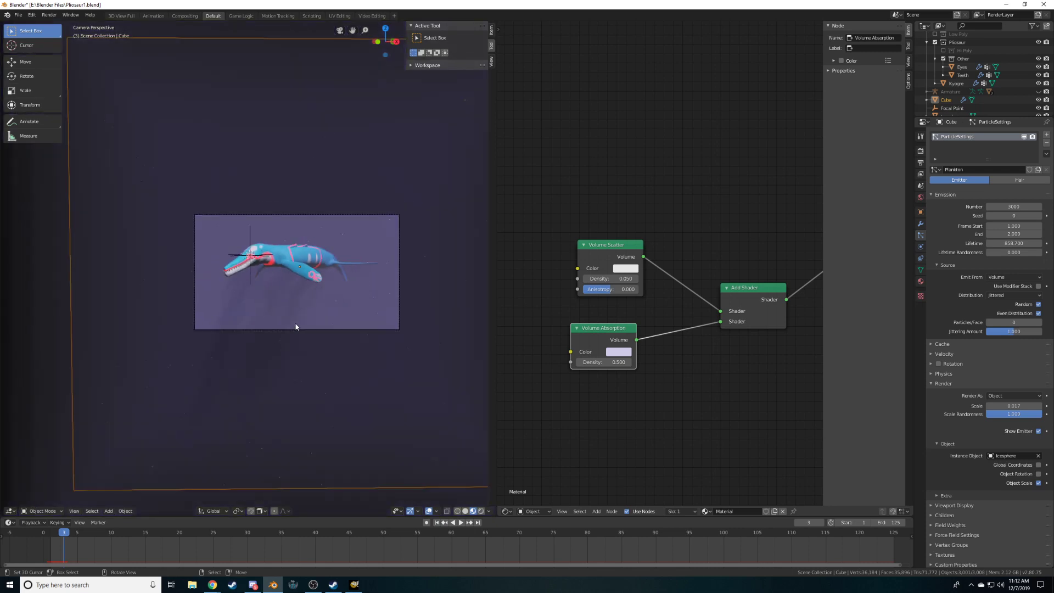
{"action": "key", "text": "h"}
{"action": "scroll", "coordinate": [304, 224], "scroll_direction": "up", "scroll_amount": 6}
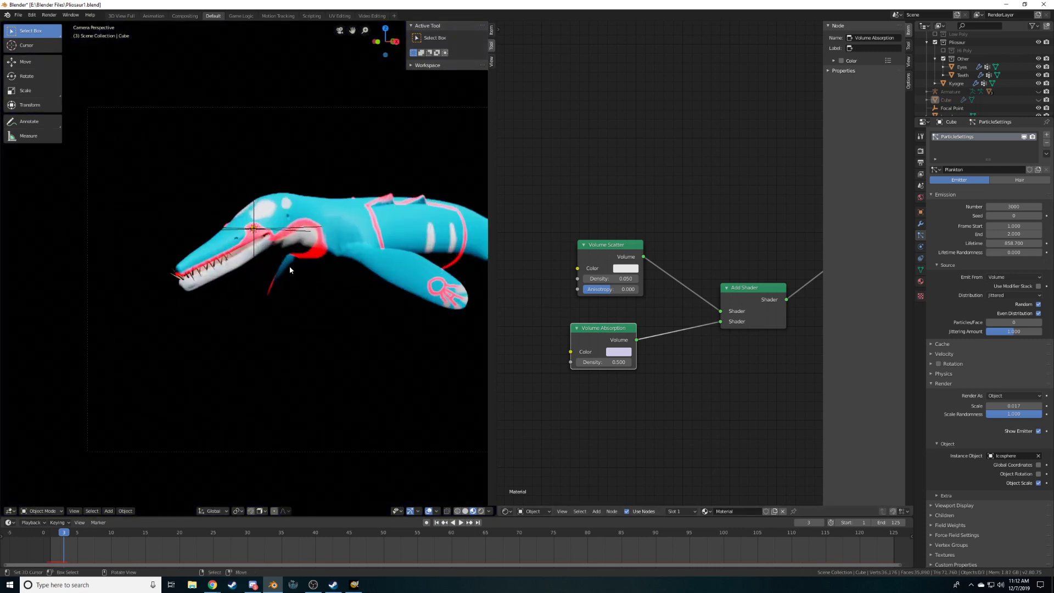
Select the pliosaur's teeth and enter Weight Paint mode with a closer side view of the head
{"action": "left_click", "coordinate": [194, 253]}
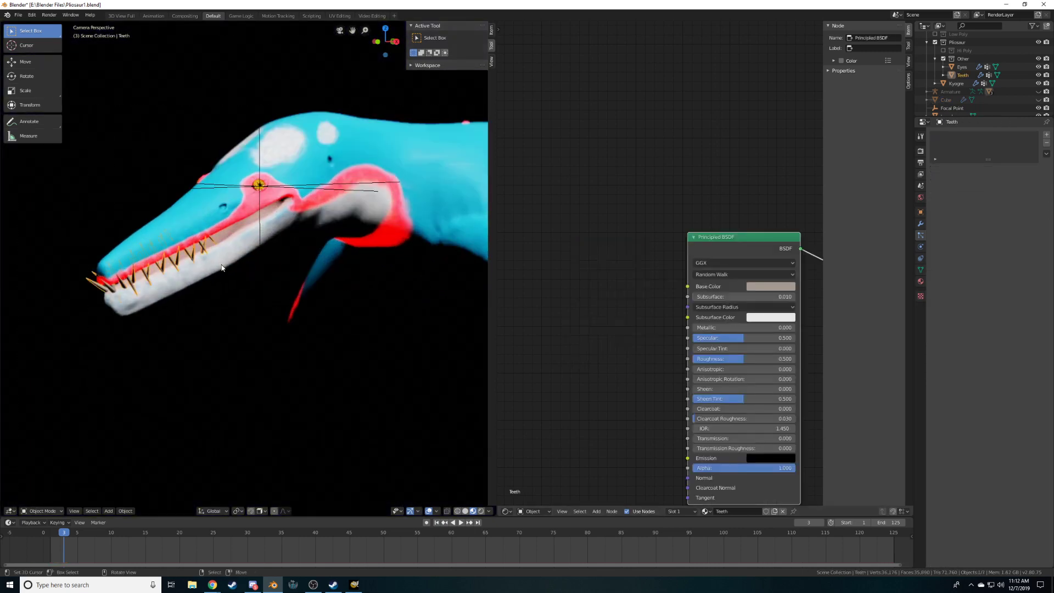
{"action": "scroll", "coordinate": [221, 267], "scroll_direction": "down", "scroll_amount": 5}
{"action": "middle_click_drag", "start_coordinate": [184, 263], "coordinate": [138, 491]}
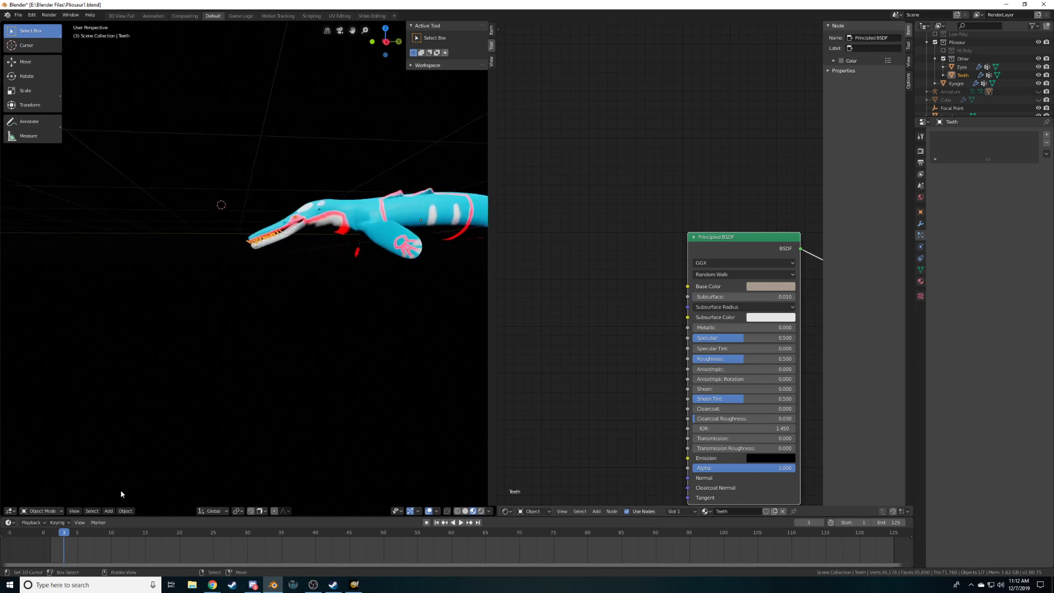
{"action": "left_click", "coordinate": [42, 510]}
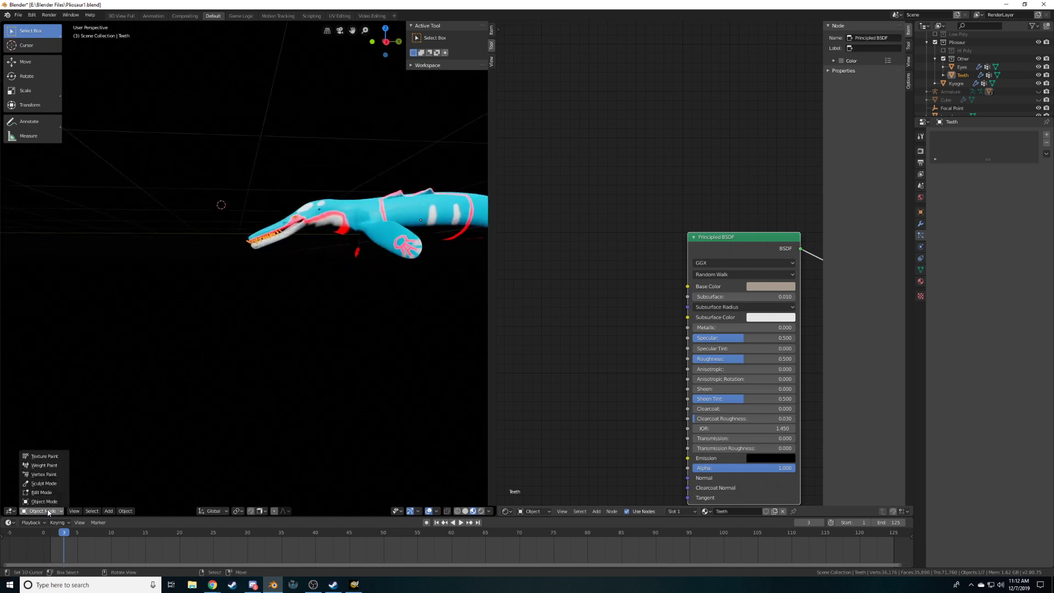
{"action": "left_click", "coordinate": [42, 470]}
{"action": "mouse_move", "coordinate": [280, 296]}
{"action": "middle_mouse_down"}
{"action": "mouse_move", "coordinate": [298, 228]}
{"action": "mouse_move", "coordinate": [363, 225]}
{"action": "middle_mouse_up"}
{"action": "scroll", "coordinate": [256, 309], "scroll_direction": "up", "scroll_amount": 3}
{"action": "scroll", "coordinate": [256, 310], "scroll_direction": "up", "scroll_amount": 2}
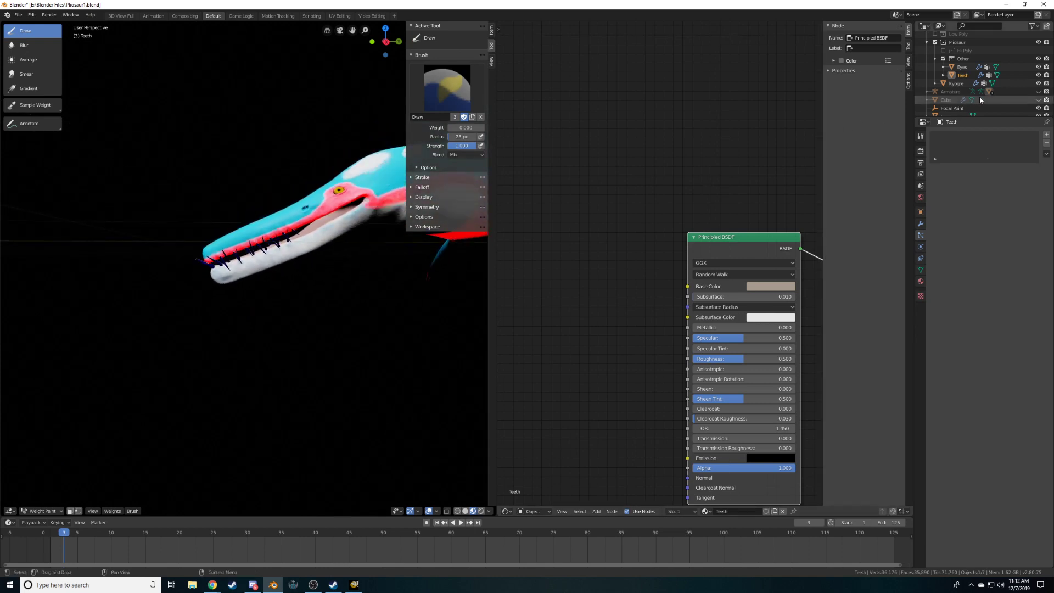
Unhide the armature, put it in Pose Mode, and weight paint the teeth with the lower jaw bone selected
{"action": "left_click", "coordinate": [1039, 91]}
{"action": "left_click", "coordinate": [950, 92]}
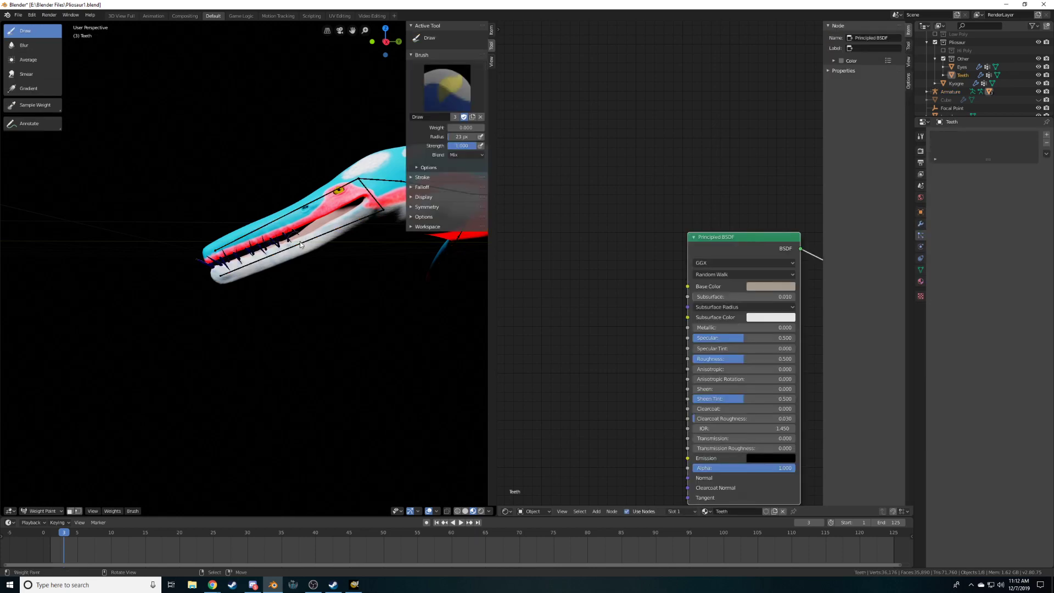
{"action": "left_click", "coordinate": [42, 511]}
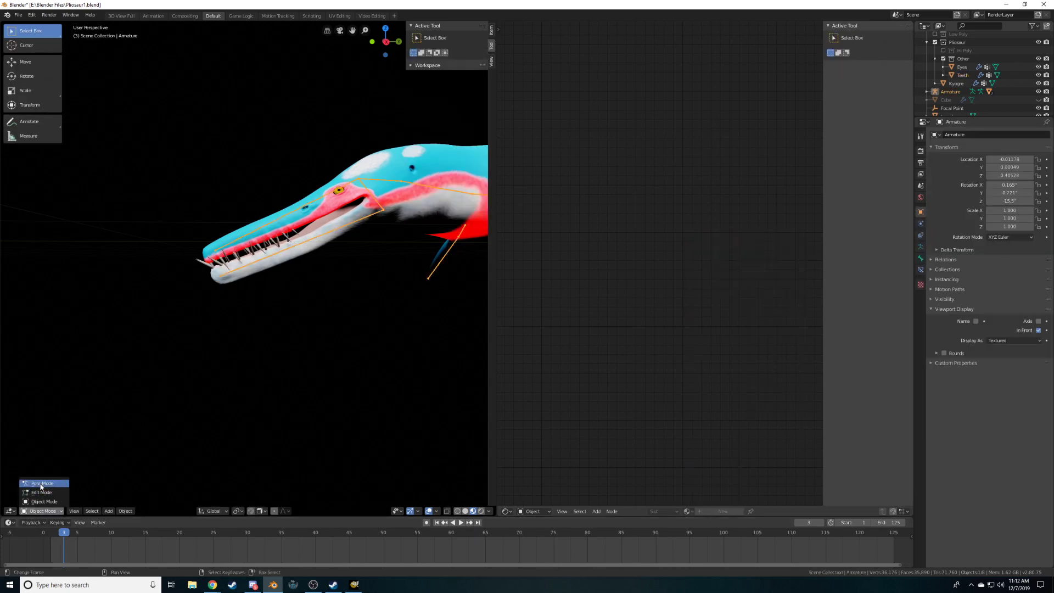
{"action": "left_click", "coordinate": [42, 484]}
{"action": "left_click", "coordinate": [280, 243]}
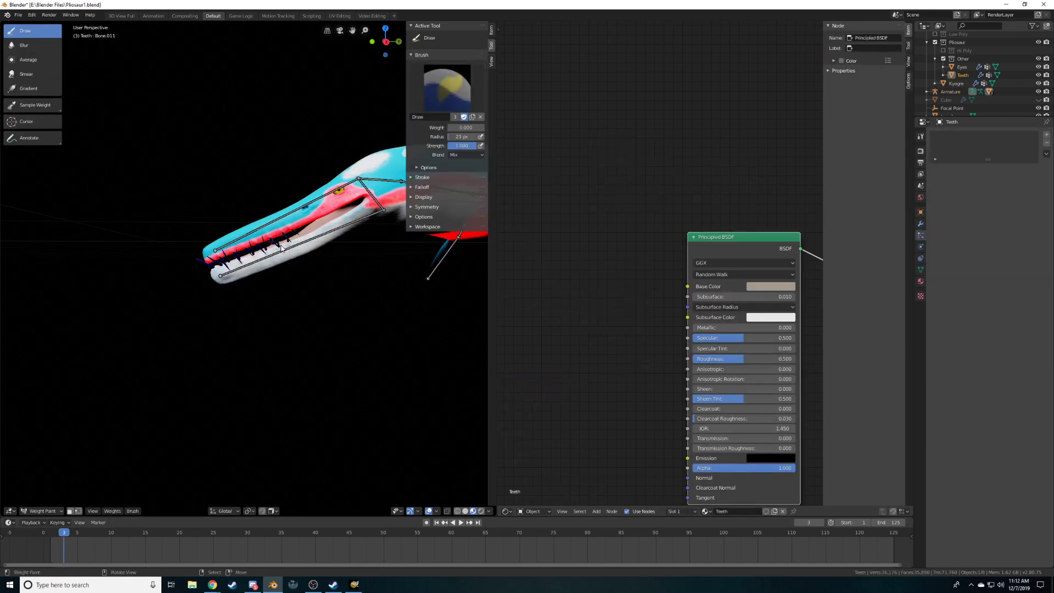
{"action": "left_click", "coordinate": [283, 252], "text": "ctrl"}
{"action": "scroll", "coordinate": [288, 258], "scroll_direction": "up", "scroll_amount": 3}
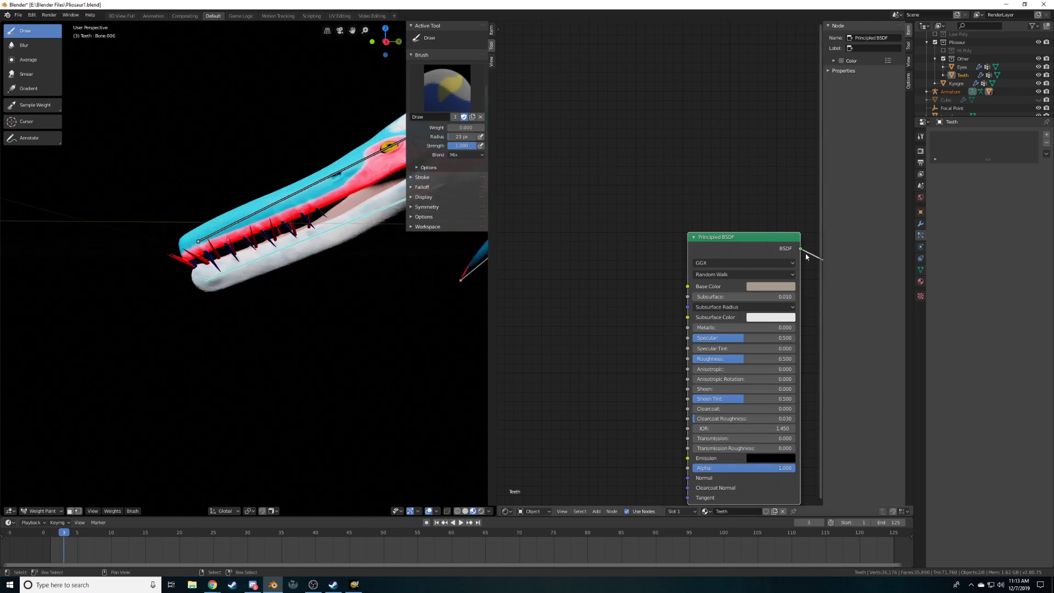
Turn off the viewport display of the teeth's Armature modifier
{"action": "left_click", "coordinate": [921, 223]}
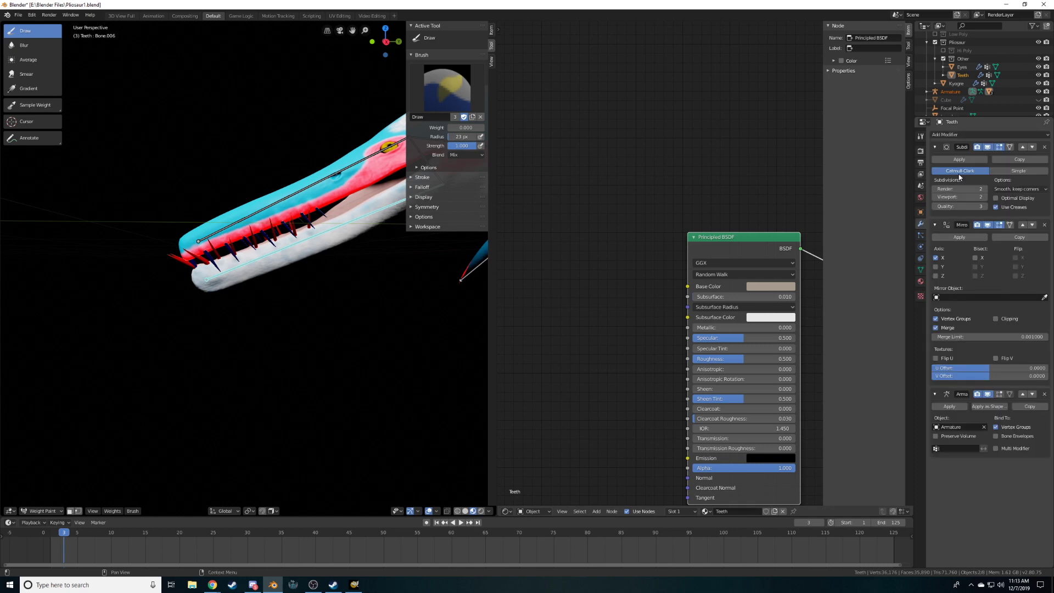
{"action": "left_click", "coordinate": [1000, 225]}
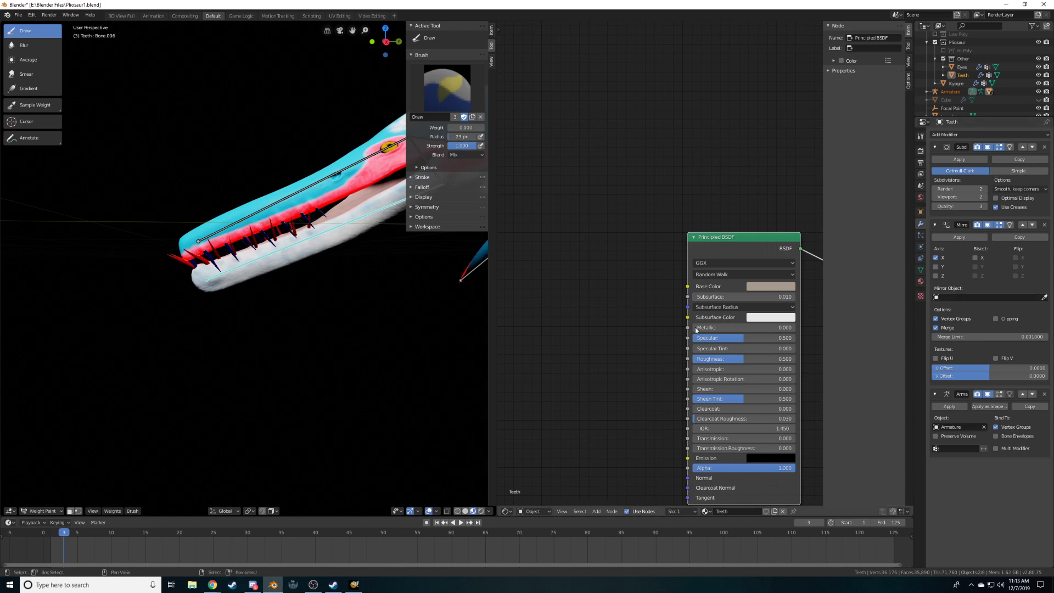
{"action": "left_click", "coordinate": [988, 395]}
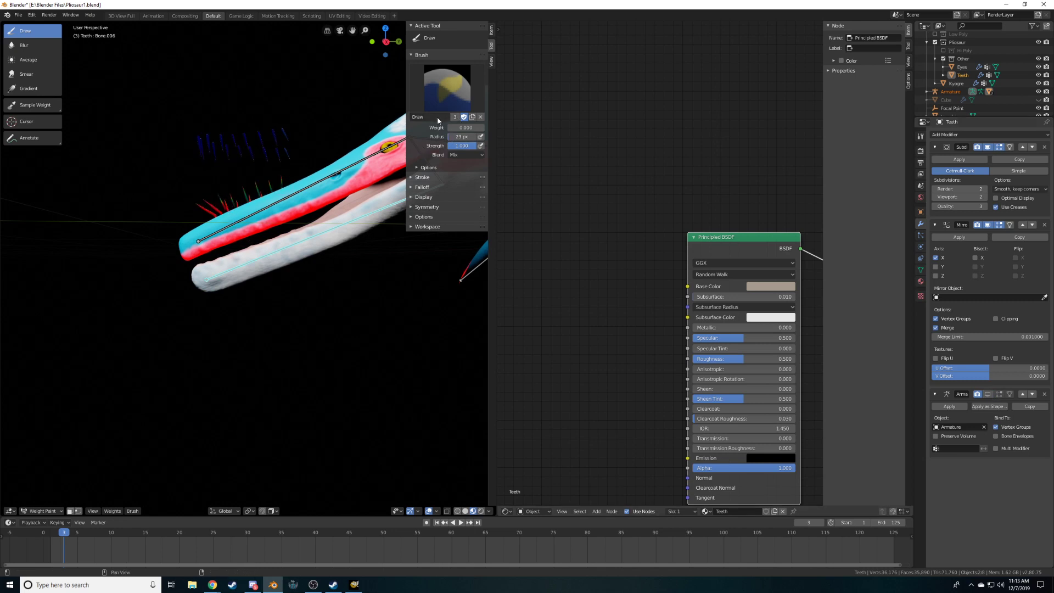
Set the brush weight to 1.000 and radius to 52 px, and paint the lower teeth for the lower jaw bone
{"action": "left_click_drag", "start_coordinate": [456, 127], "coordinate": [486, 127]}
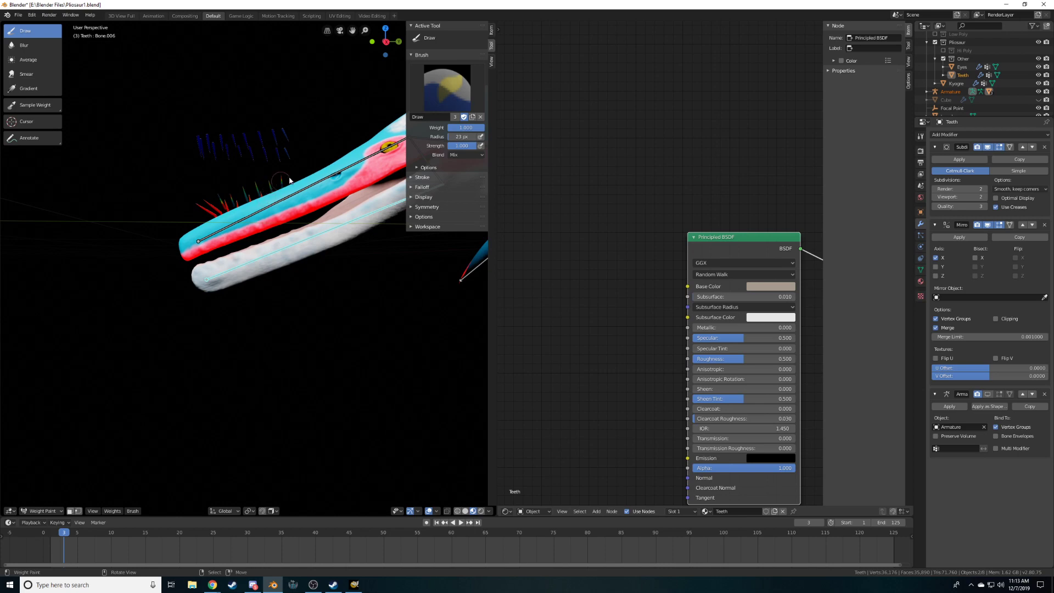
{"action": "mouse_move", "coordinate": [218, 213]}
{"action": "middle_mouse_down"}
{"action": "mouse_move", "coordinate": [296, 233]}
{"action": "mouse_move", "coordinate": [73, 354]}
{"action": "mouse_move", "coordinate": [299, 430]}
{"action": "mouse_move", "coordinate": [270, 268]}
{"action": "mouse_move", "coordinate": [254, 278]}
{"action": "middle_mouse_up"}
{"action": "scroll", "coordinate": [296, 233], "scroll_direction": "up", "scroll_amount": 4}
{"action": "key", "text": "f"}
{"action": "left_click", "coordinate": [238, 282]}
{"action": "key", "text": "f"}
{"action": "left_click", "coordinate": [257, 274]}
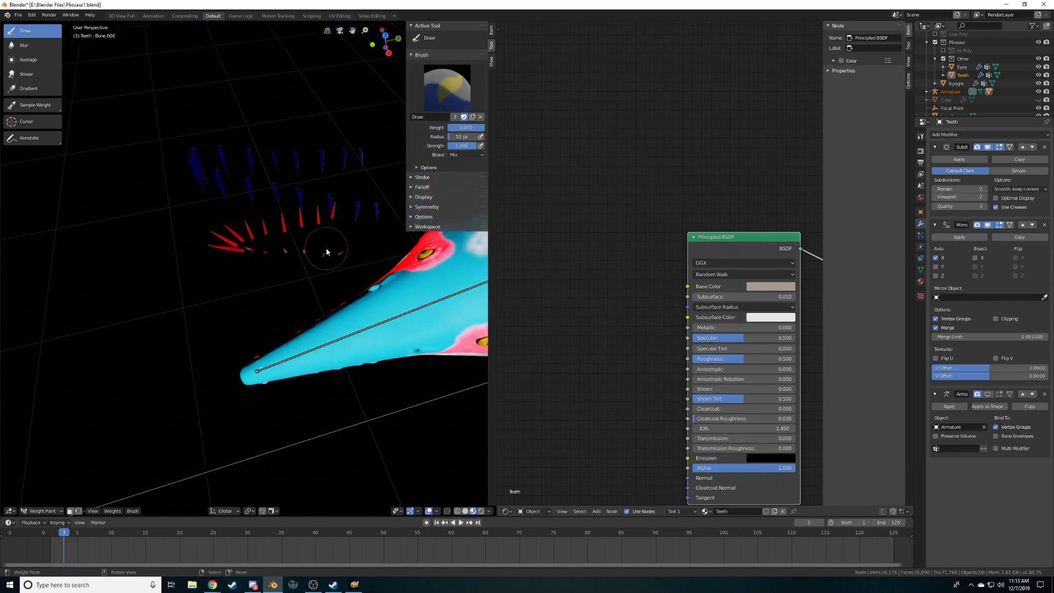
{"action": "mouse_move", "coordinate": [347, 252]}
{"action": "middle_mouse_down"}
{"action": "mouse_move", "coordinate": [333, 264]}
{"action": "mouse_move", "coordinate": [330, 239]}
{"action": "middle_mouse_up"}
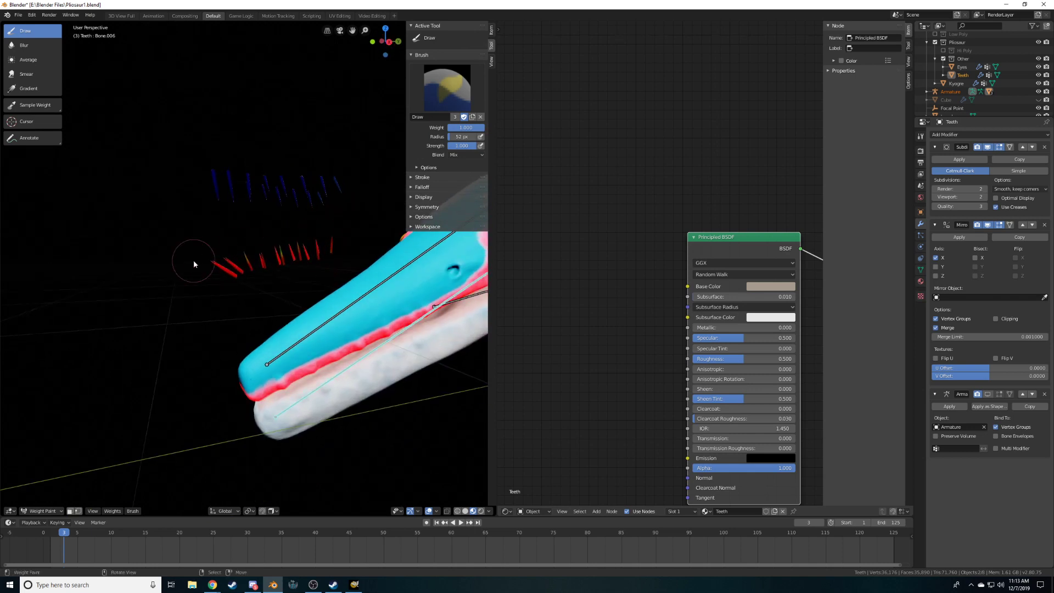
{"action": "mouse_move", "coordinate": [275, 273]}
{"action": "middle_mouse_down"}
{"action": "mouse_move", "coordinate": [263, 275]}
{"action": "mouse_move", "coordinate": [450, 299]}
{"action": "mouse_move", "coordinate": [348, 348]}
{"action": "mouse_move", "coordinate": [2, 324]}
{"action": "middle_mouse_up"}
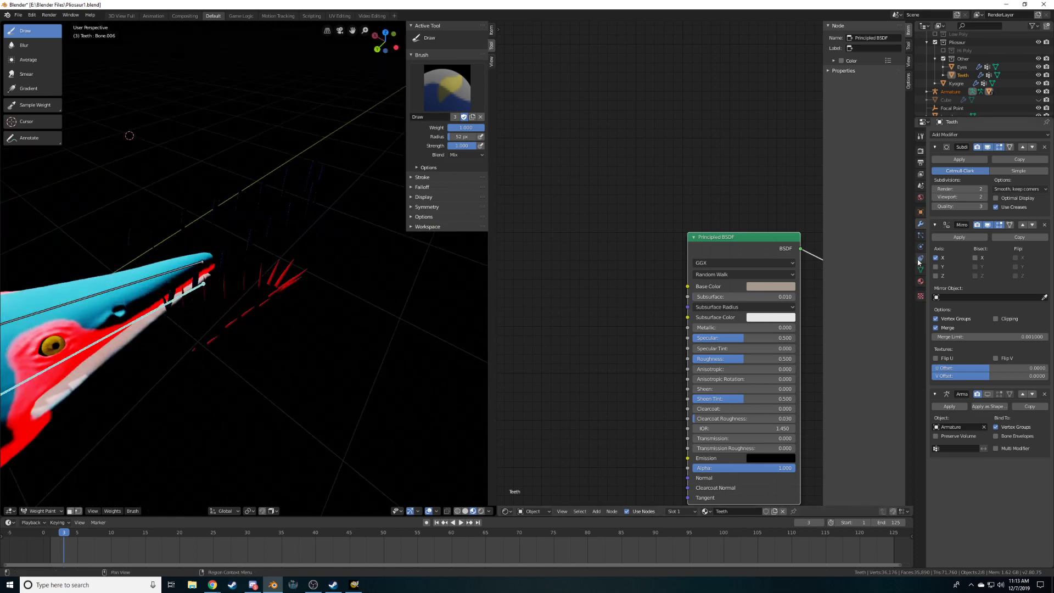
Raise the world background strength to 2.600 and finish painting full lower jaw bone weight onto the remaining lower teeth
{"action": "left_click", "coordinate": [921, 198]}
{"action": "mouse_move", "coordinate": [1016, 252]}
{"action": "left_mouse_down"}
{"action": "mouse_move", "coordinate": [1029, 252]}
{"action": "mouse_move", "coordinate": [1020, 252]}
{"action": "left_mouse_up"}
{"action": "middle_click_drag", "start_coordinate": [193, 328], "coordinate": [256, 271]}
{"action": "middle_click_drag", "start_coordinate": [186, 277], "coordinate": [286, 269]}
{"action": "scroll", "coordinate": [218, 265], "scroll_direction": "up", "scroll_amount": 3}
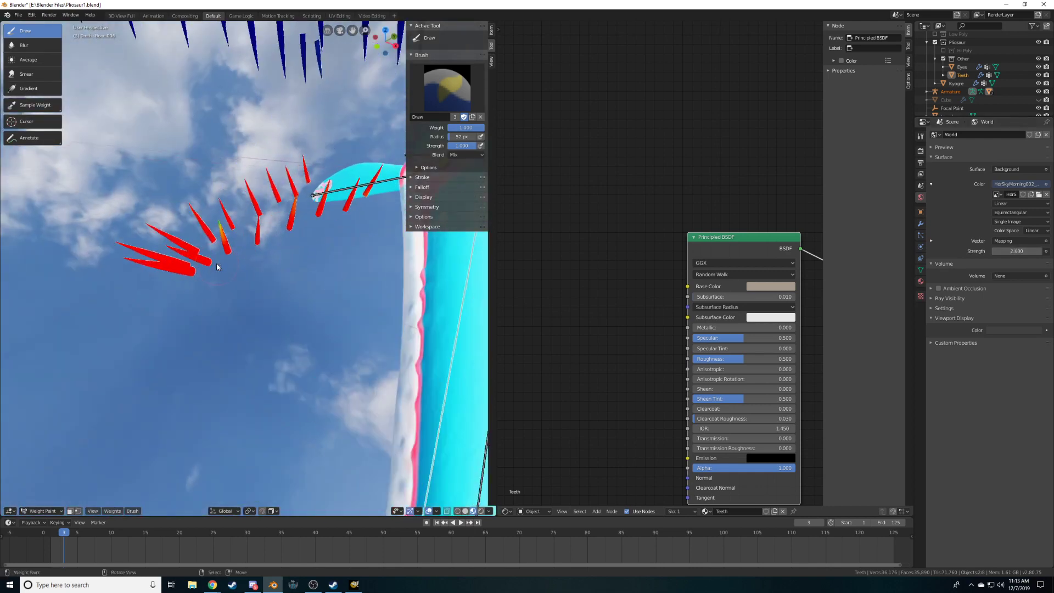
{"action": "left_click_drag", "start_coordinate": [213, 237], "coordinate": [224, 226]}
{"action": "mouse_move", "coordinate": [177, 245]}
{"action": "middle_mouse_down"}
{"action": "mouse_move", "coordinate": [222, 266]}
{"action": "mouse_move", "coordinate": [210, 273]}
{"action": "middle_mouse_up"}
{"action": "middle_click_drag", "start_coordinate": [172, 114], "coordinate": [281, 192]}
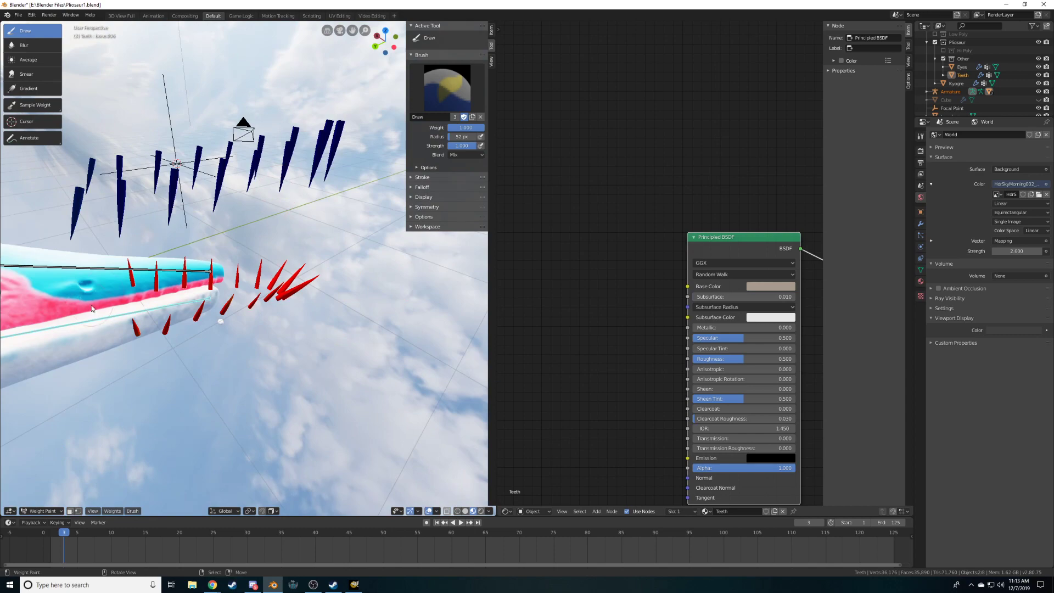
{"action": "middle_click_drag", "start_coordinate": [90, 272], "coordinate": [253, 354]}
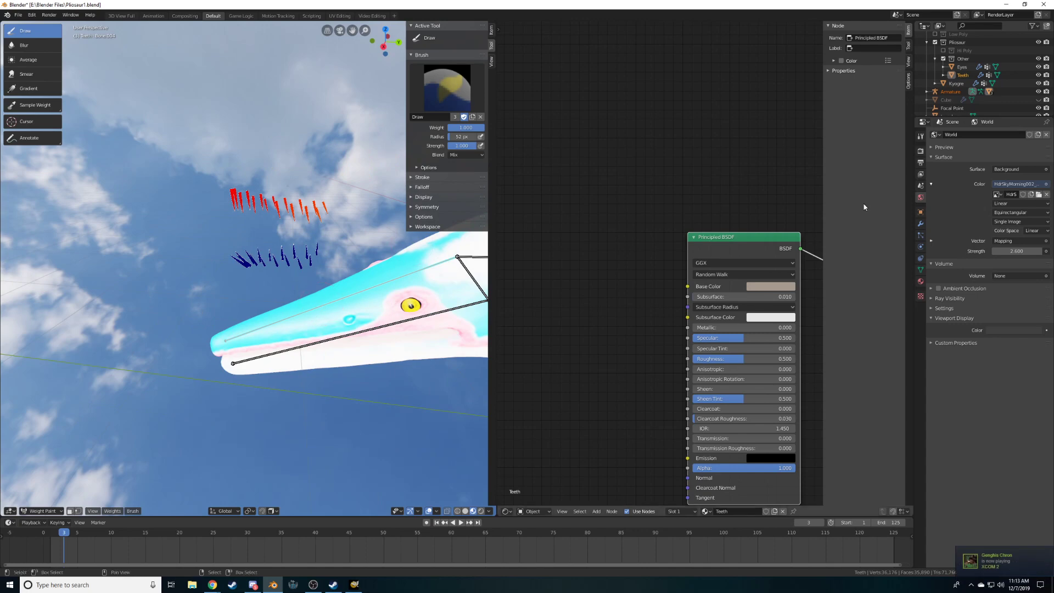
Return the teeth to Object Mode and turn their Armature modifier's viewport display back on
{"action": "left_click", "coordinate": [37, 511]}
{"action": "left_click", "coordinate": [44, 501]}
{"action": "left_click", "coordinate": [298, 260]}
{"action": "left_click", "coordinate": [921, 223]}
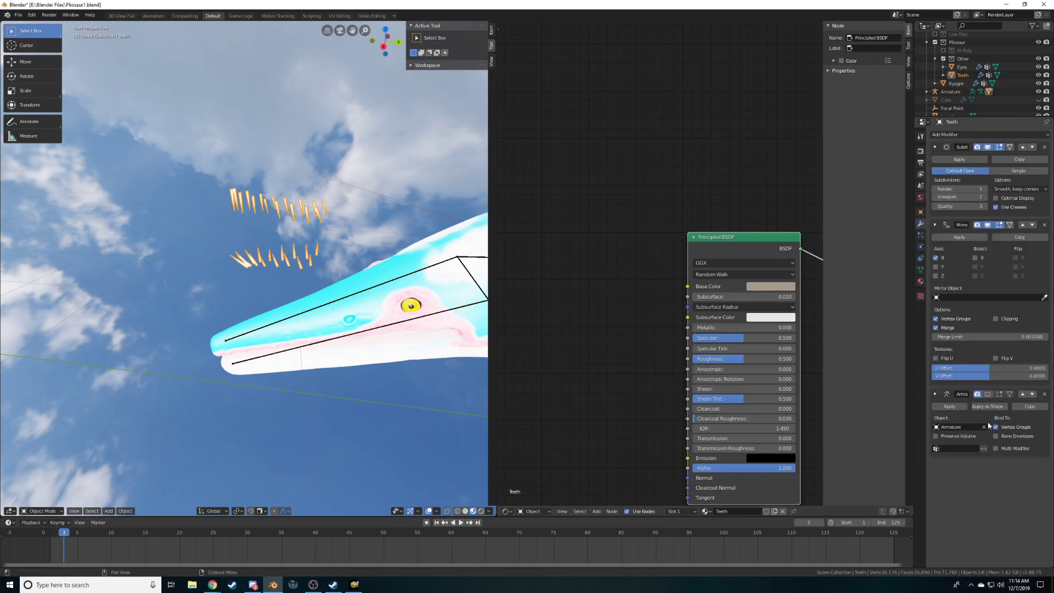
{"action": "left_click", "coordinate": [988, 394]}
Put the armature in Pose Mode and weight paint the pliosaur's body with the lower jaw bone selected
{"action": "middle_click_drag", "start_coordinate": [331, 397], "coordinate": [301, 337]}
{"action": "left_click", "coordinate": [331, 306]}
{"action": "left_click", "coordinate": [54, 512]}
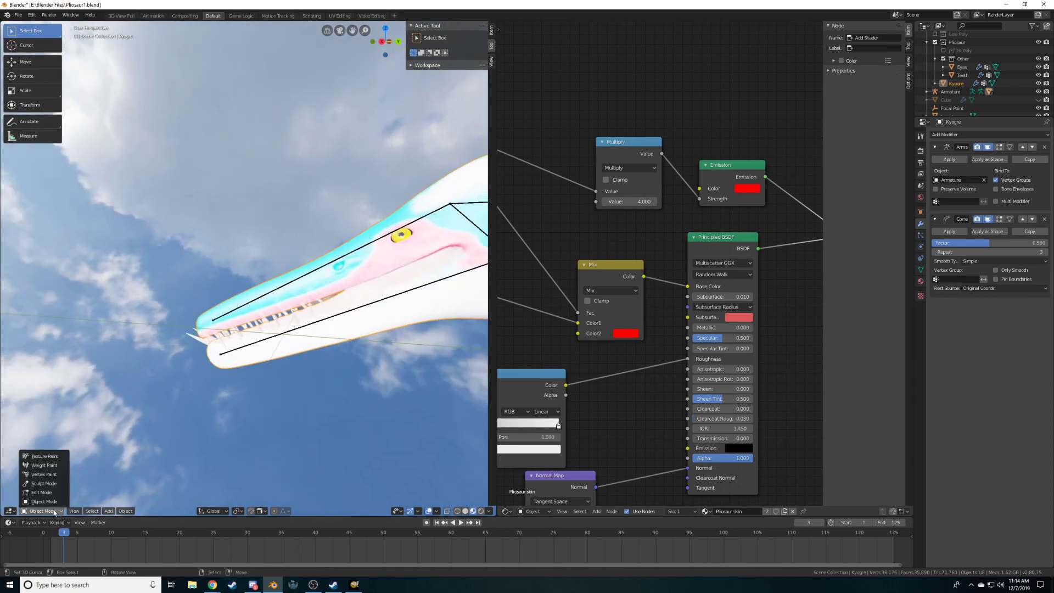
{"action": "left_click", "coordinate": [38, 467]}
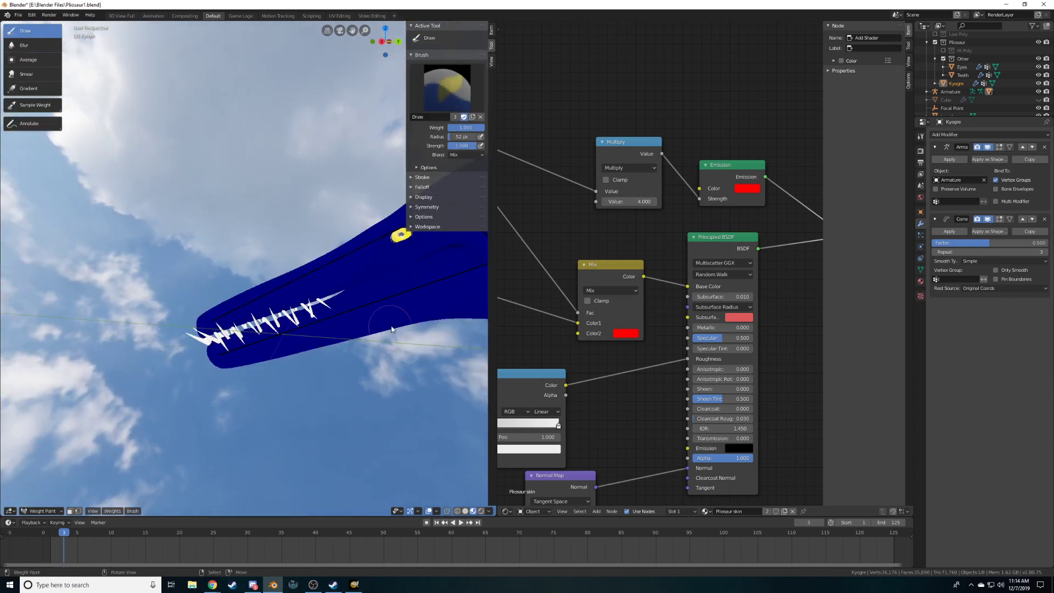
{"action": "right_click", "coordinate": [408, 293]}
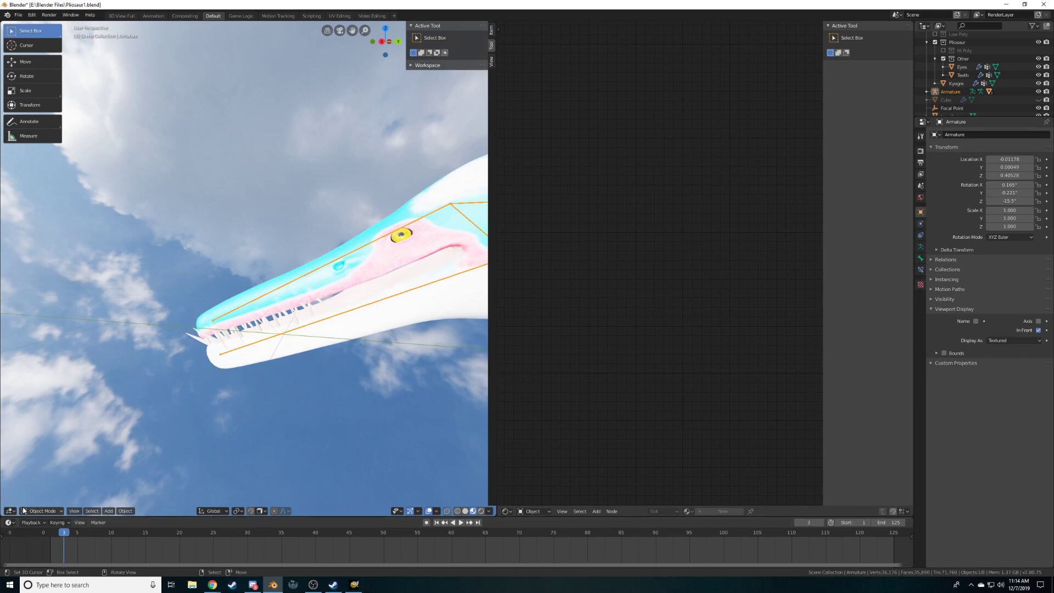
{"action": "left_click", "coordinate": [41, 511]}
{"action": "left_click", "coordinate": [41, 484]}
{"action": "right_click", "coordinate": [331, 337], "text": "shift"}
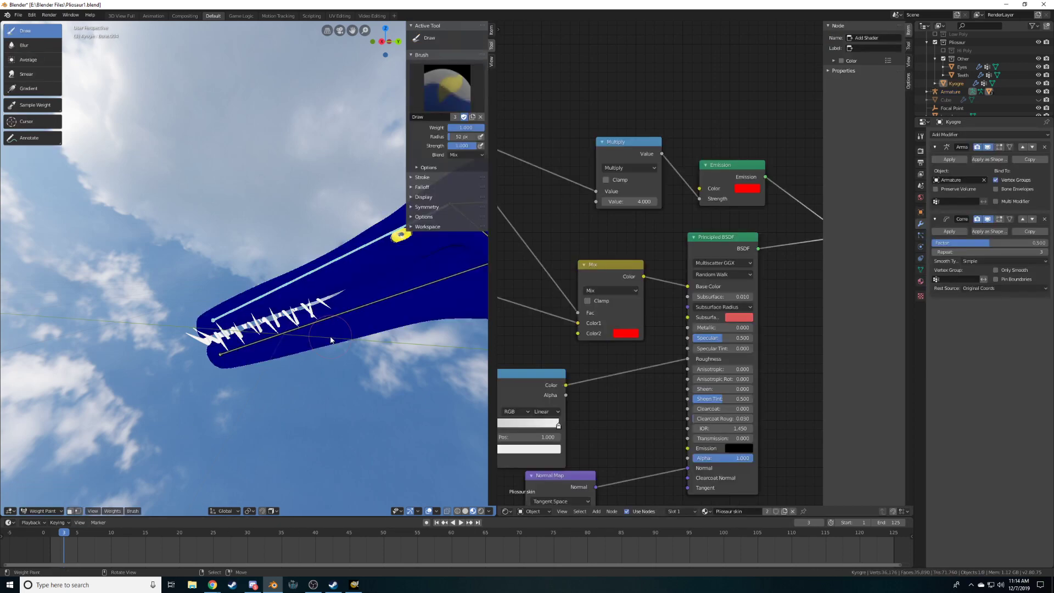
{"action": "right_click", "coordinate": [400, 295]}
{"action": "key", "text": "r"}
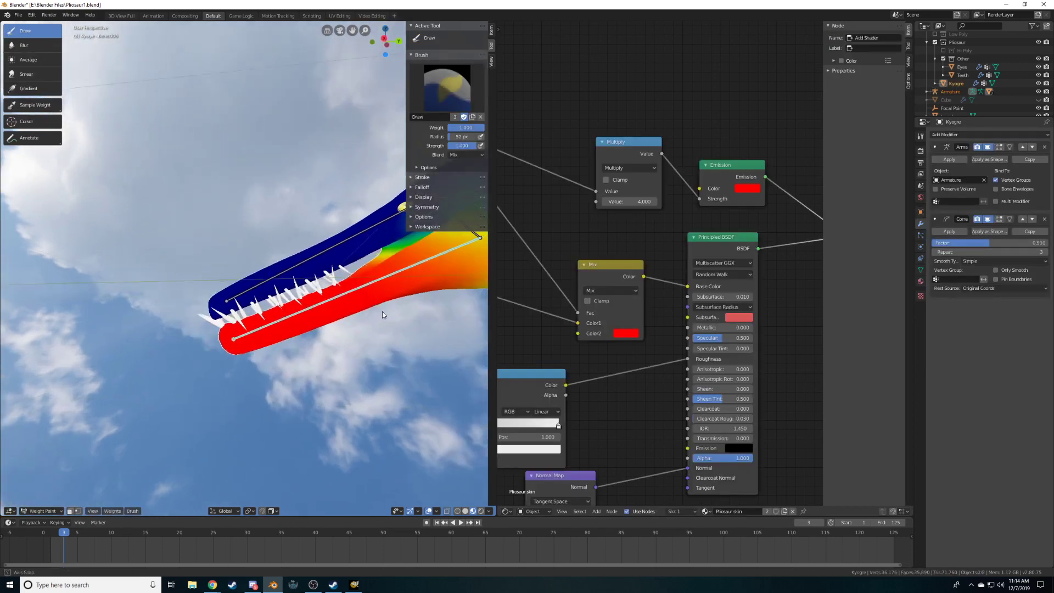
{"action": "middle_click_drag", "start_coordinate": [387, 322], "coordinate": [308, 347]}
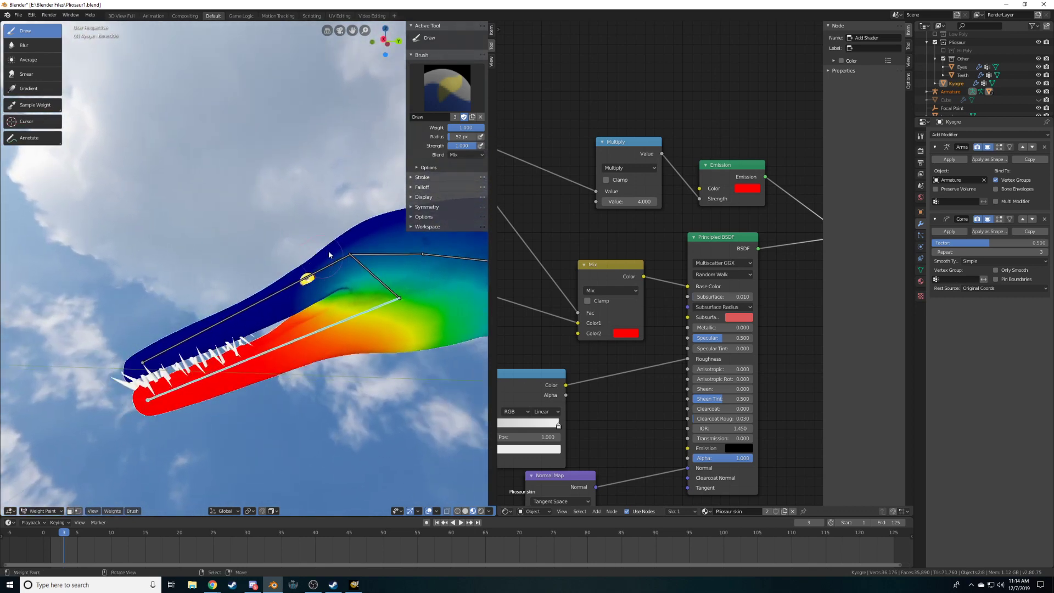
Set the brush weight to 0.000, enlarge the brush, and erase lower jaw bone influence from the top of the head and neck
{"action": "left_click_drag", "start_coordinate": [474, 127], "coordinate": [447, 127]}
{"action": "mouse_move", "coordinate": [311, 283]}
{"action": "left_mouse_down"}
{"action": "mouse_move", "coordinate": [466, 242]}
{"action": "mouse_move", "coordinate": [443, 243]}
{"action": "left_mouse_up"}
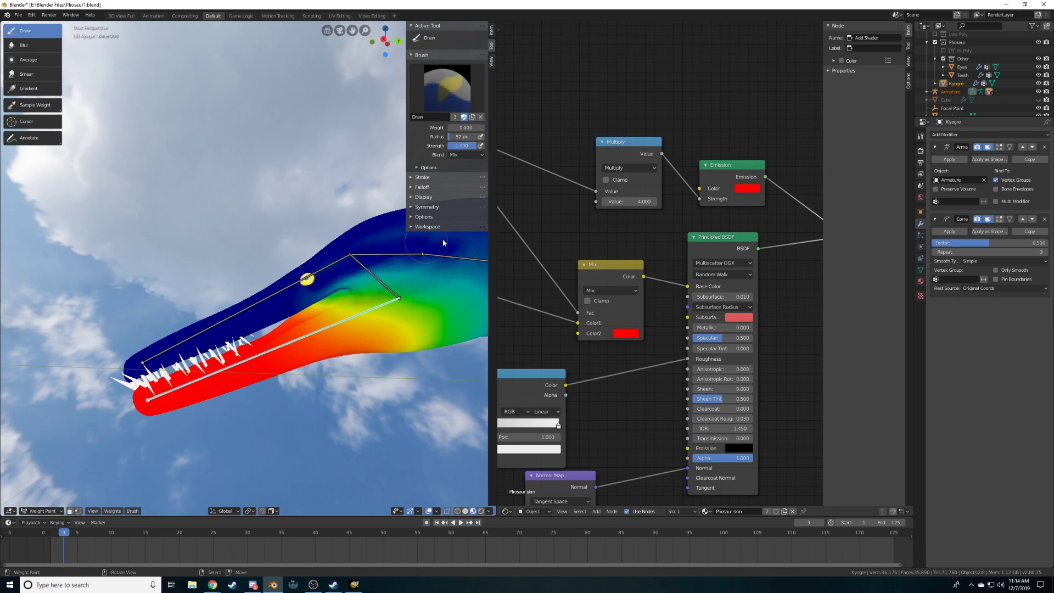
{"action": "scroll", "coordinate": [444, 243], "scroll_direction": "up", "scroll_amount": 4}
{"action": "key", "text": "f"}
{"action": "left_click", "coordinate": [354, 262]}
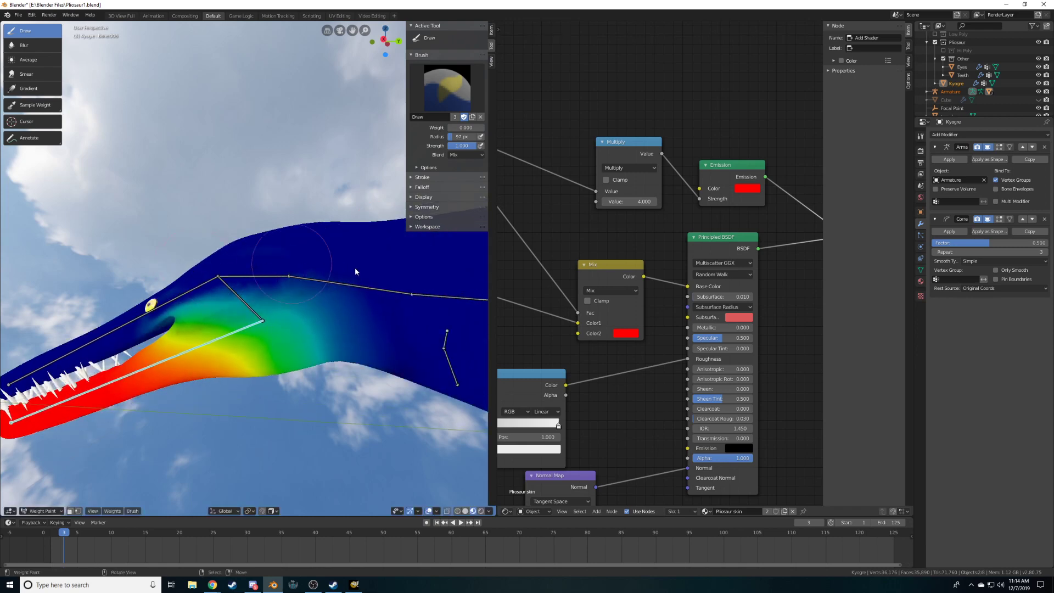
{"action": "middle_click_drag", "start_coordinate": [120, 274], "coordinate": [185, 314]}
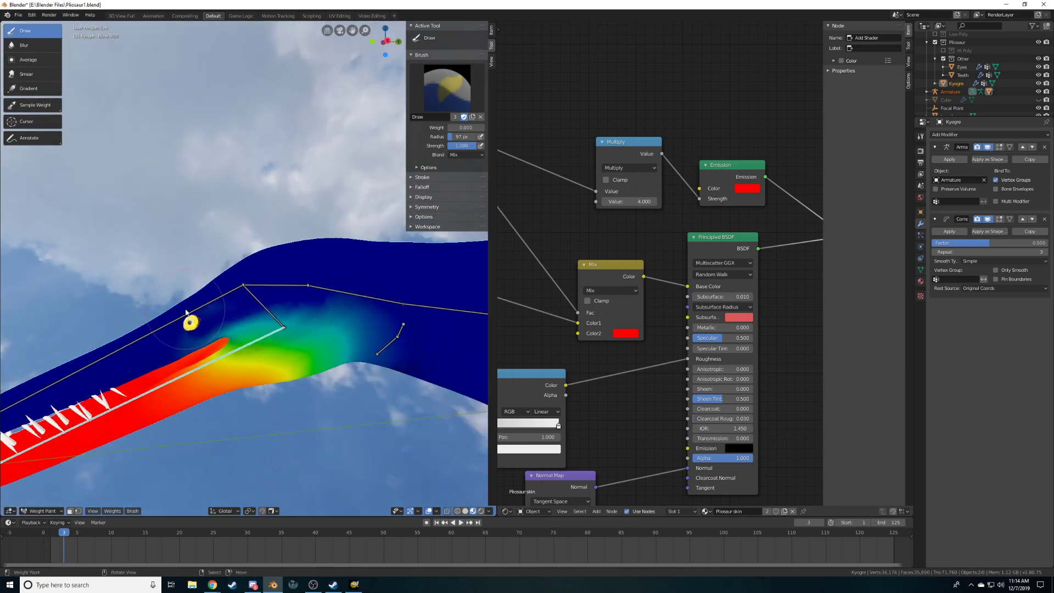
Resize the brush to 73 px and erase the lower jaw bone's influence around the eye, checking both sides of the head
{"action": "scroll", "coordinate": [186, 313], "scroll_direction": "up", "scroll_amount": 3}
{"action": "key", "text": "f"}
{"action": "left_click", "coordinate": [175, 371]}
{"action": "mouse_move", "coordinate": [136, 429]}
{"action": "left_mouse_down"}
{"action": "mouse_move", "coordinate": [271, 358]}
{"action": "mouse_move", "coordinate": [87, 439]}
{"action": "left_mouse_up"}
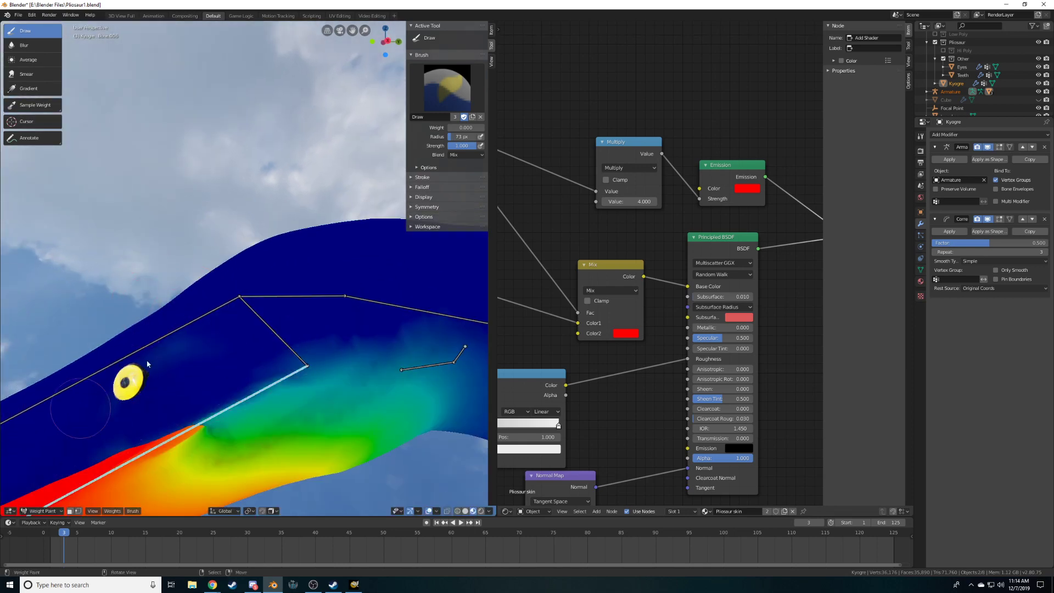
{"action": "middle_click_drag", "start_coordinate": [189, 370], "coordinate": [279, 297]}
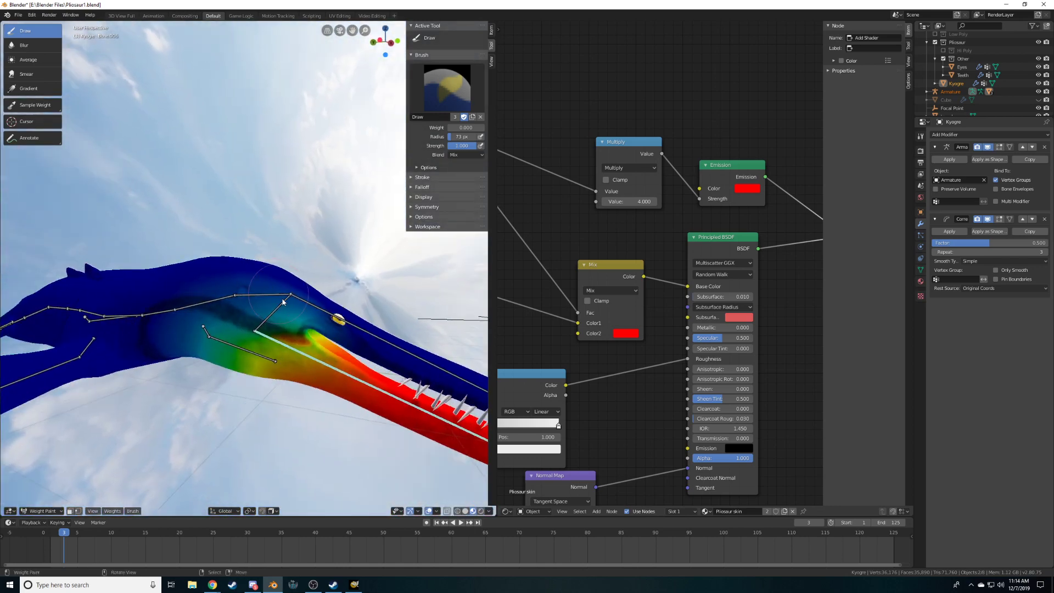
{"action": "scroll", "coordinate": [279, 297], "scroll_direction": "up", "scroll_amount": 2}
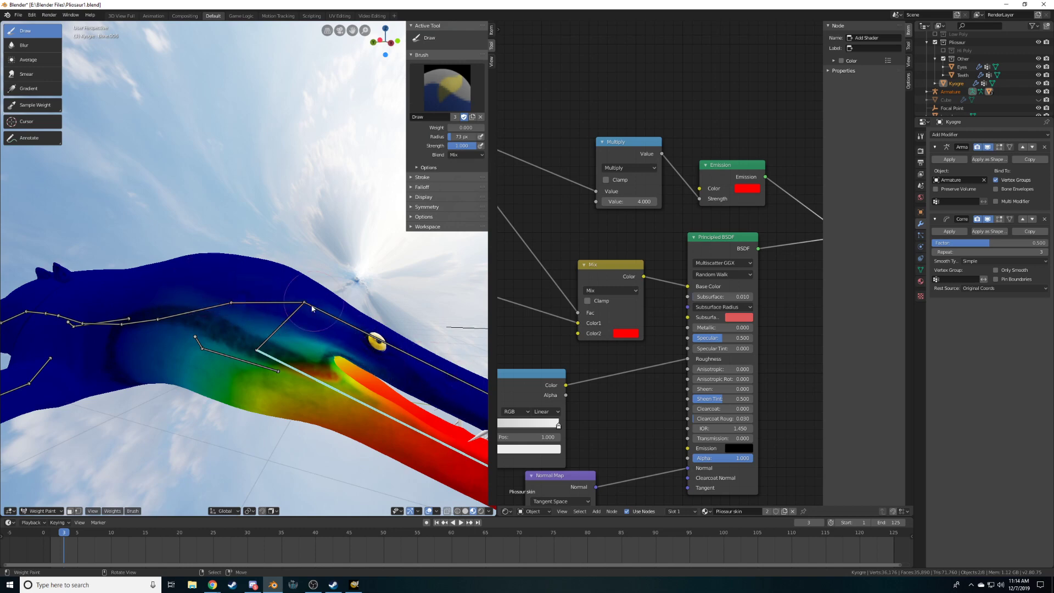
{"action": "middle_click_drag", "start_coordinate": [337, 327], "coordinate": [167, 341]}
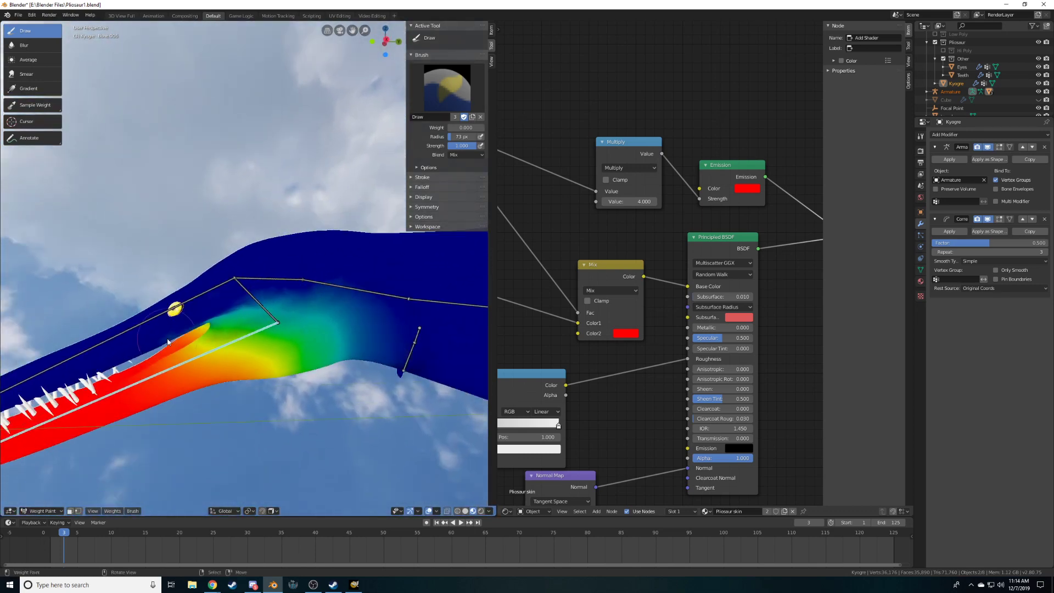
Switch to the camera view and return the pliosaur's body to Object Mode
{"action": "scroll", "coordinate": [168, 342], "scroll_direction": "down", "scroll_amount": 3}
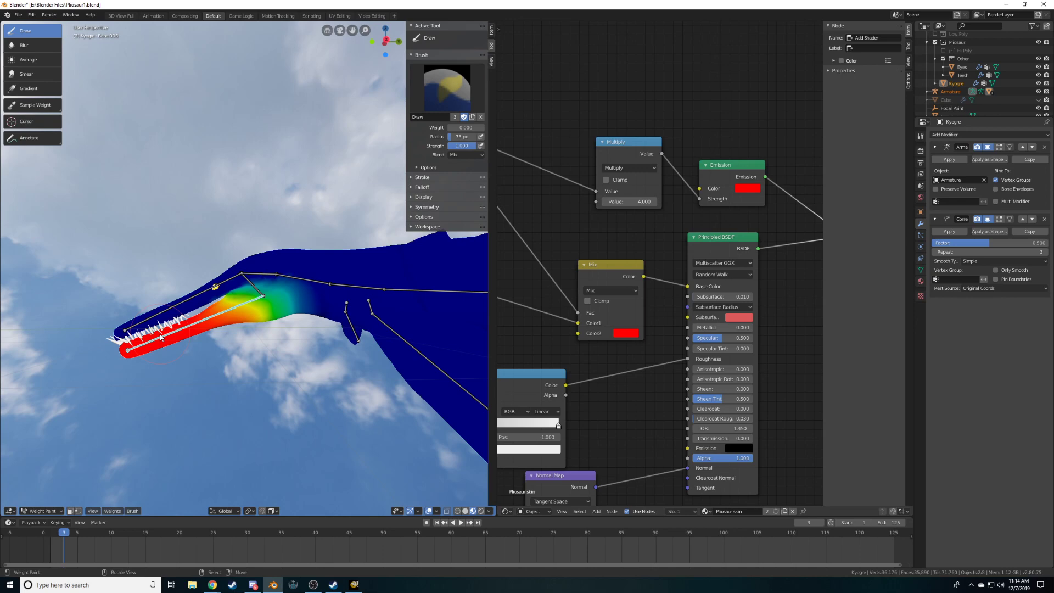
{"action": "scroll", "coordinate": [143, 361], "scroll_direction": "down", "scroll_amount": 4}
{"action": "middle_click_drag", "start_coordinate": [271, 322], "coordinate": [351, 334]}
{"action": "scroll", "coordinate": [351, 334], "scroll_direction": "down", "scroll_amount": 2}
{"action": "key", "text": "KP_0"}
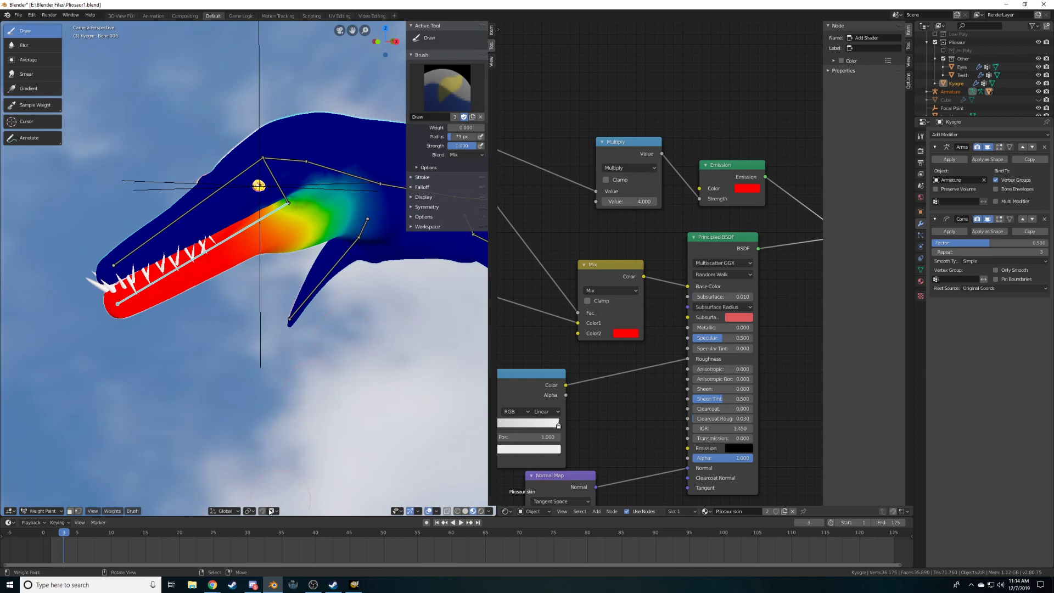
{"action": "left_click", "coordinate": [42, 511]}
{"action": "left_click", "coordinate": [38, 457]}
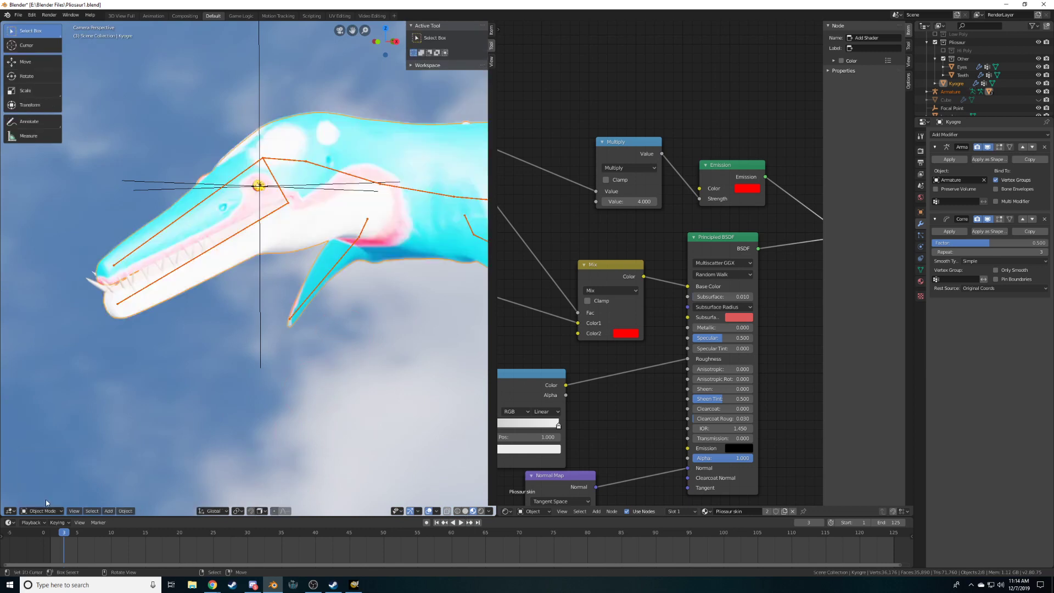
{"action": "scroll", "coordinate": [266, 383], "scroll_direction": "down", "scroll_amount": 3}
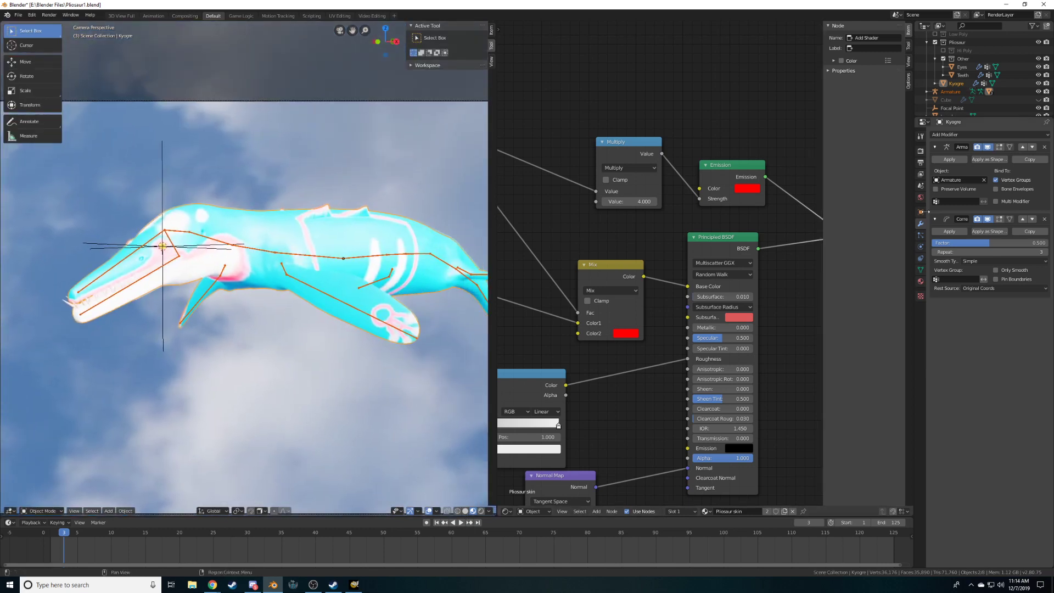
Set the world background strength to 0.000 and unhide the volume cube around the pliosaur, centring the camera frame
{"action": "left_click", "coordinate": [921, 186]}
{"action": "left_click", "coordinate": [921, 197]}
{"action": "left_click_drag", "start_coordinate": [1031, 254], "coordinate": [996, 253]}
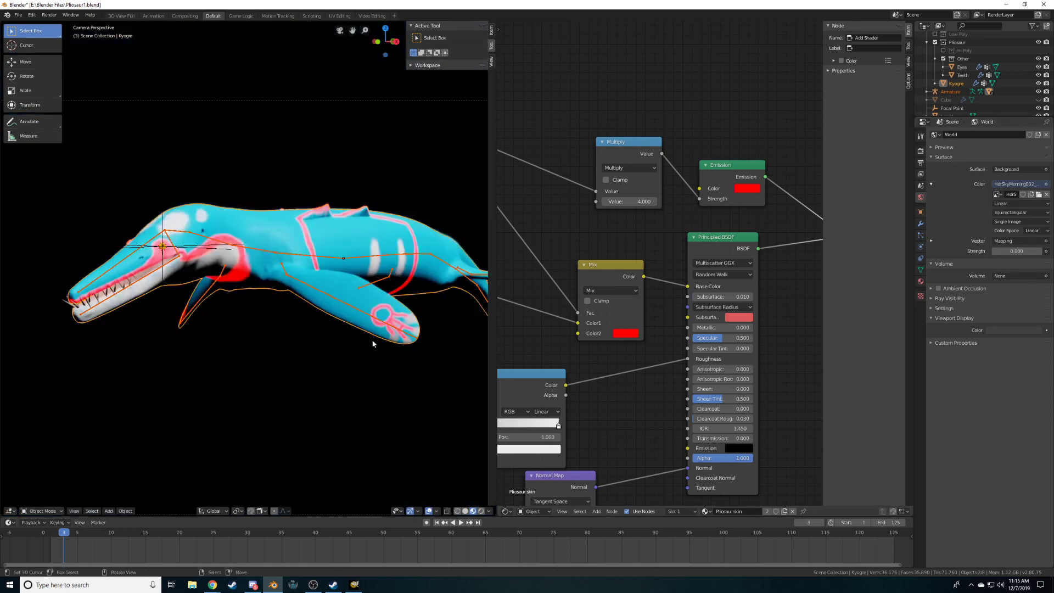
{"action": "scroll", "coordinate": [373, 343], "scroll_direction": "down", "scroll_amount": 3}
{"action": "key", "text": "alt+h"}
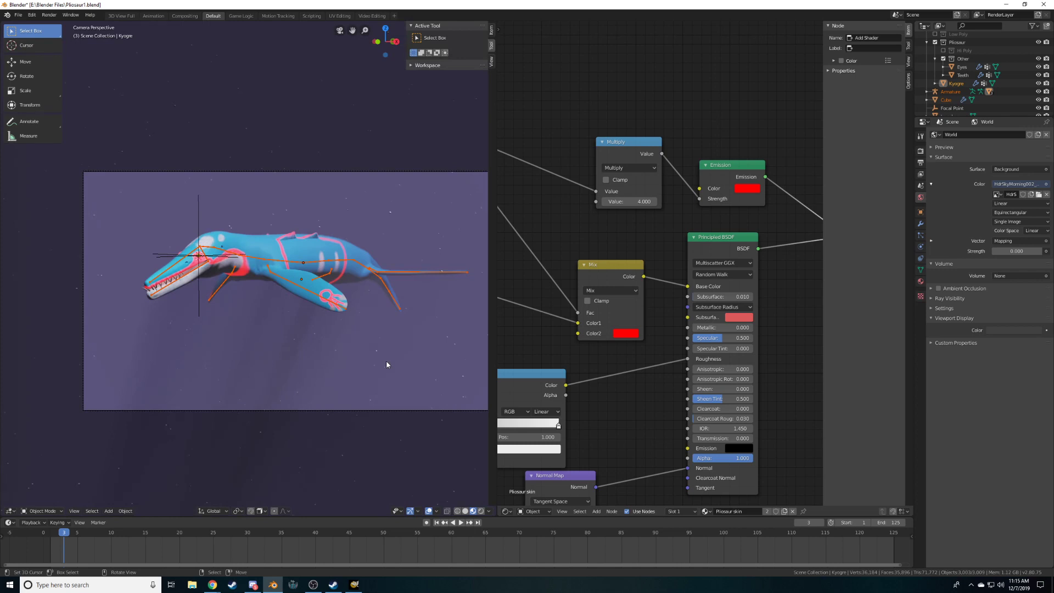
{"action": "middle_click_drag", "start_coordinate": [374, 355], "coordinate": [337, 345], "text": "shift"}
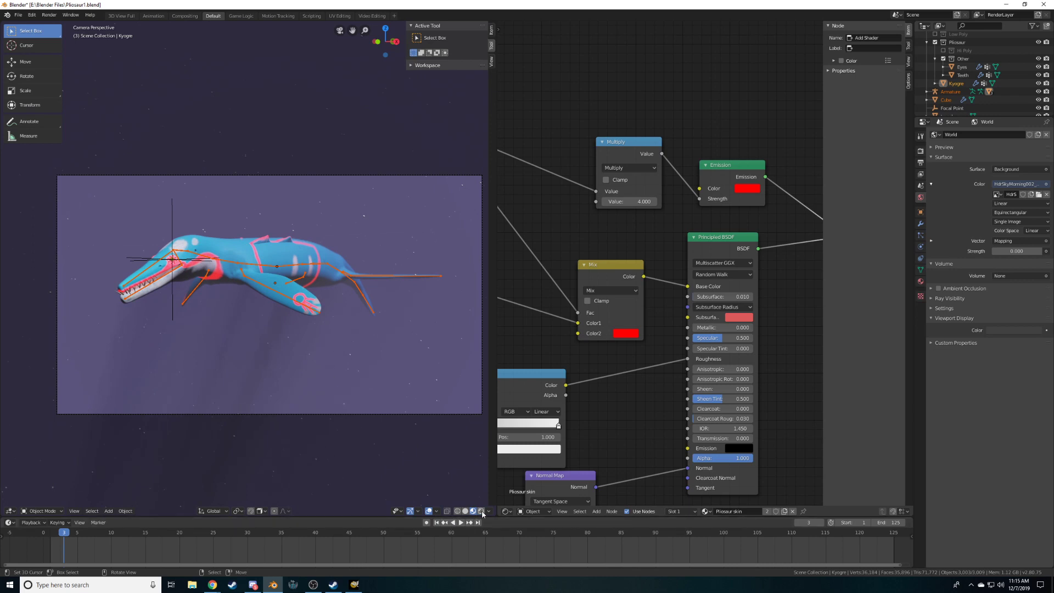
Select the camera and lower its depth of field F-Stop to 0.0
{"action": "left_click", "coordinate": [173, 305]}
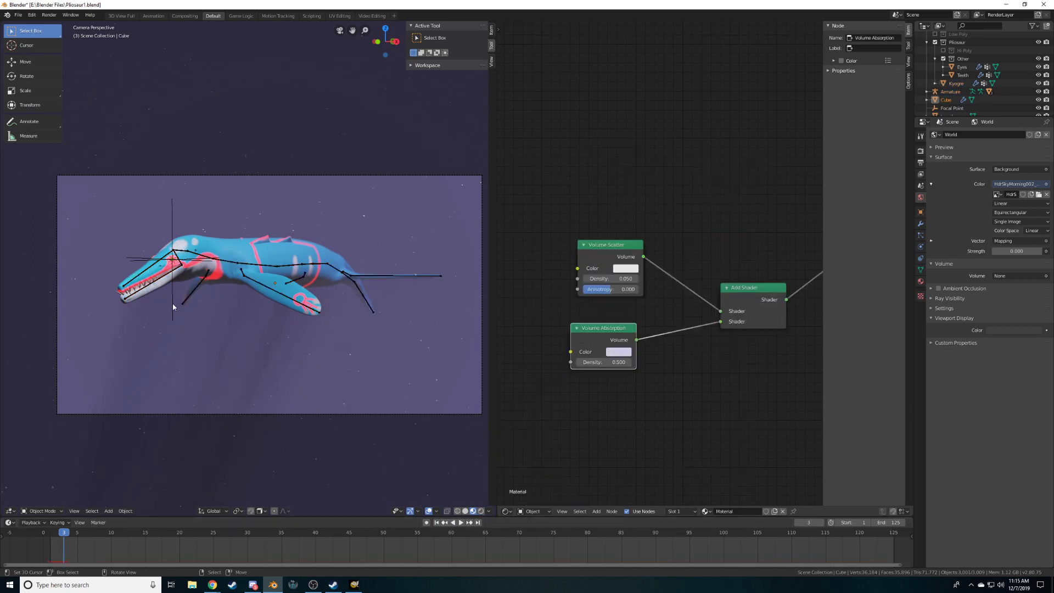
{"action": "left_click", "coordinate": [341, 414]}
{"action": "left_click", "coordinate": [921, 247]}
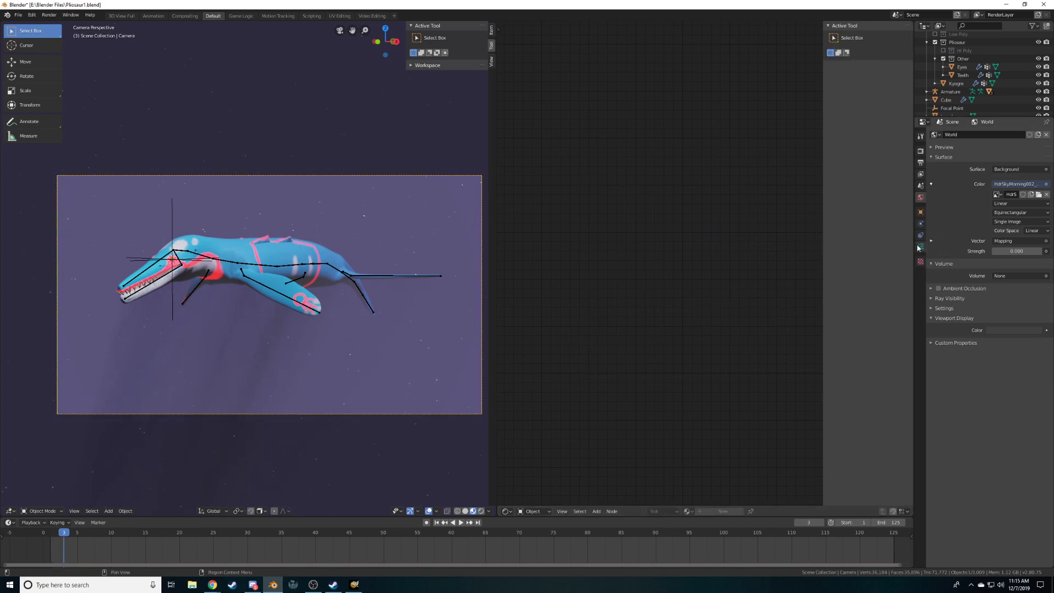
{"action": "left_click_drag", "start_coordinate": [1015, 325], "coordinate": [1010, 324]}
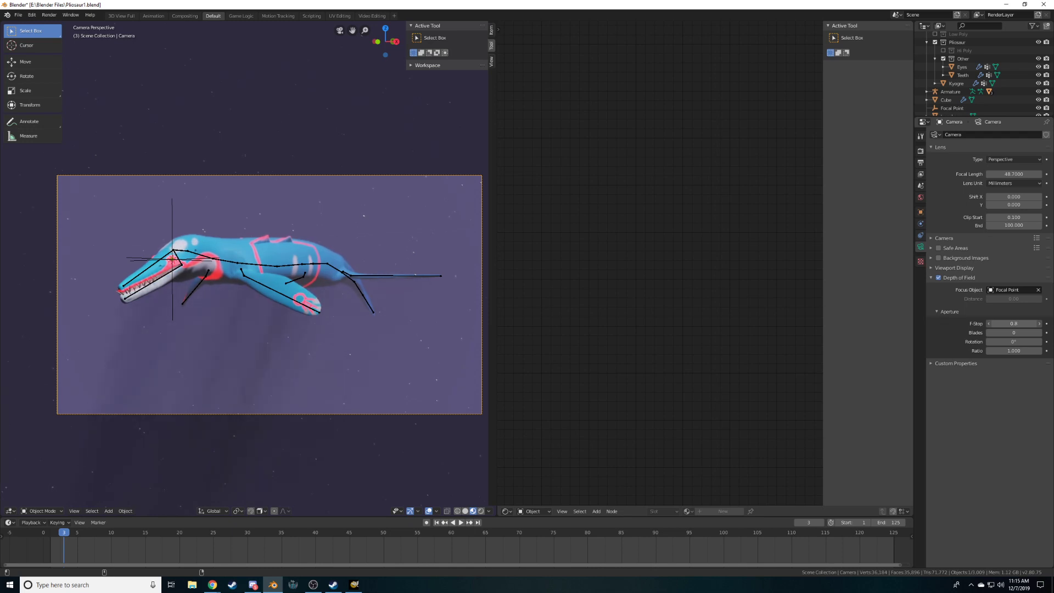
Move the Focal Point empty onto the pliosaur's near eye in the top view, about -1.83 in X and 1.02 in Y
{"action": "scroll", "coordinate": [430, 291], "scroll_direction": "up", "scroll_amount": 6}
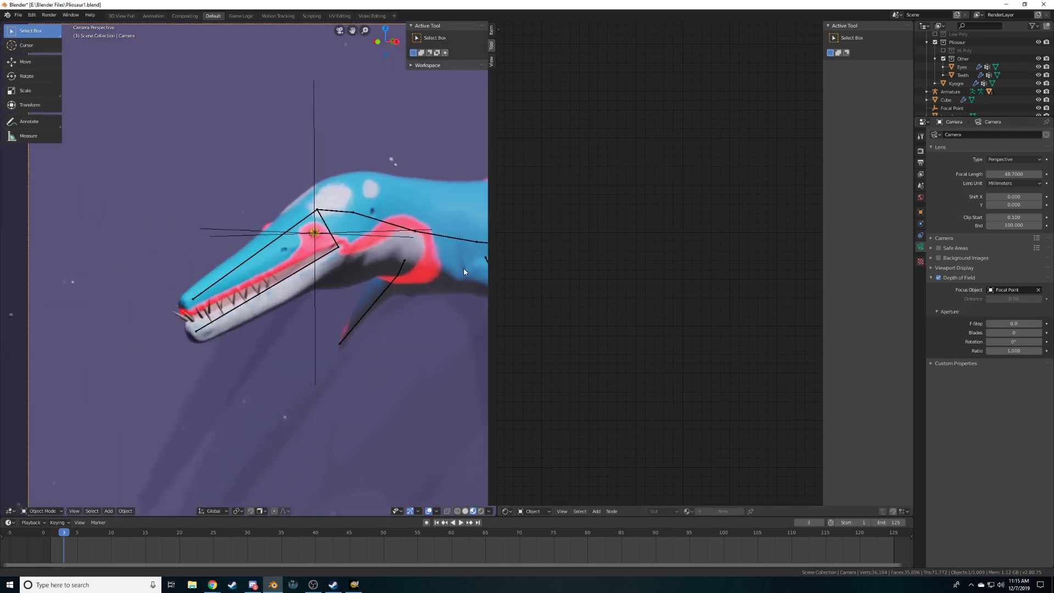
{"action": "scroll", "coordinate": [380, 289], "scroll_direction": "up", "scroll_amount": 3}
{"action": "middle_click_drag", "start_coordinate": [351, 278], "coordinate": [313, 275], "text": "shift"}
{"action": "left_click", "coordinate": [324, 280]}
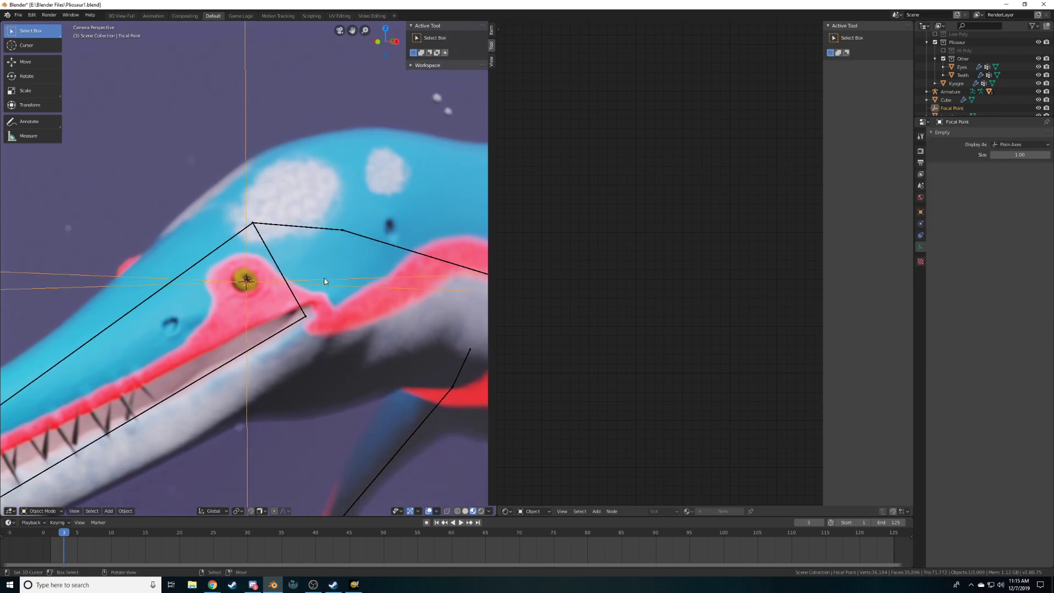
{"action": "key", "text": "KP_7"}
{"action": "key", "text": "g"}
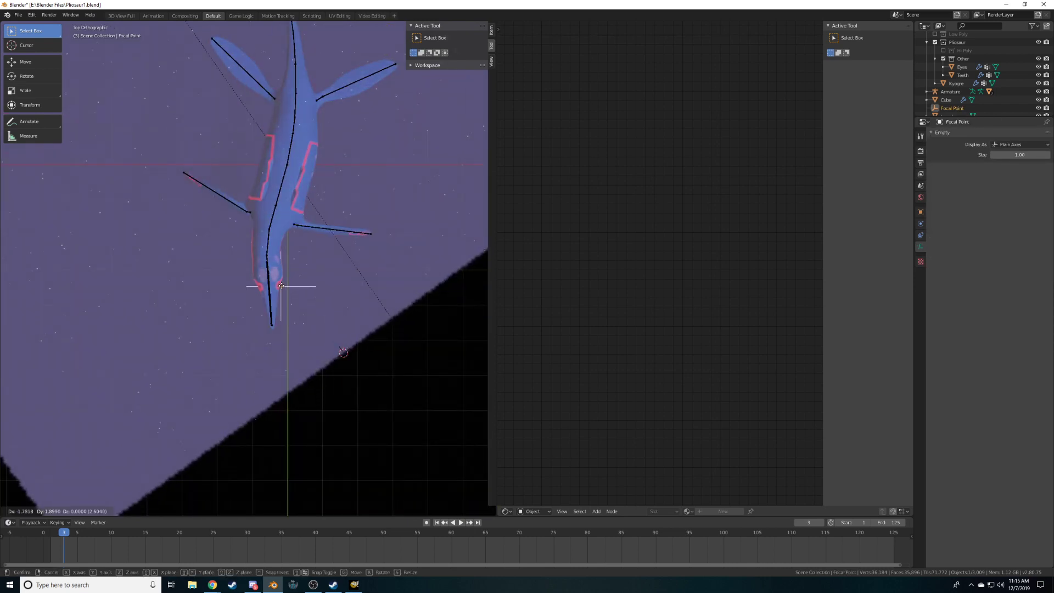
{"action": "left_click", "coordinate": [280, 286]}
{"action": "key", "text": "KP_0"}
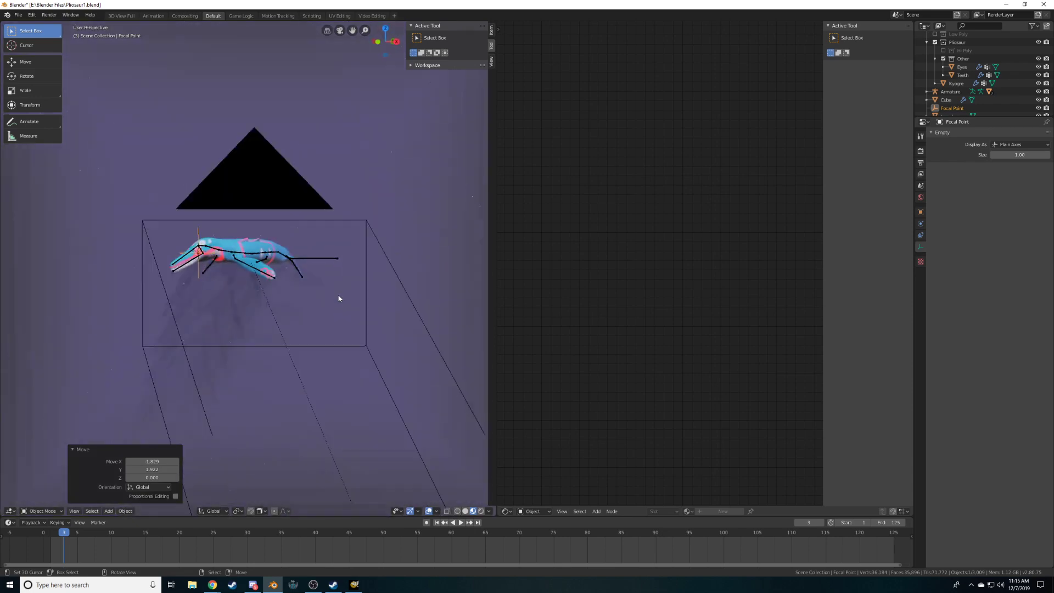
Raise the Focal Point empty by about 0.11 in the camera view to line it up with the pliosaur's eye
{"action": "middle_click_drag", "start_coordinate": [339, 294], "coordinate": [206, 247], "text": "shift"}
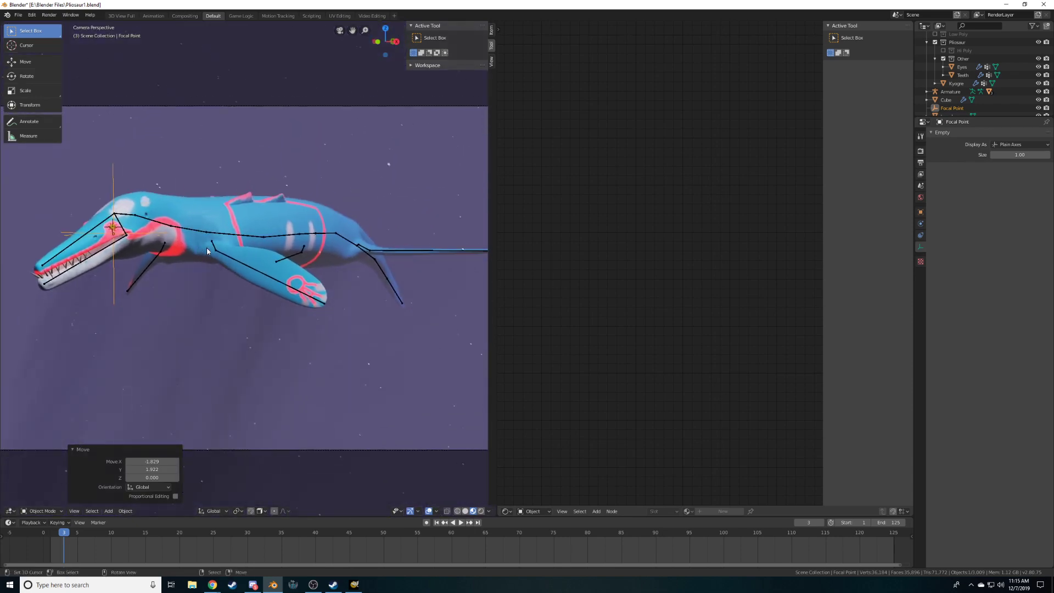
{"action": "key", "text": "g"}
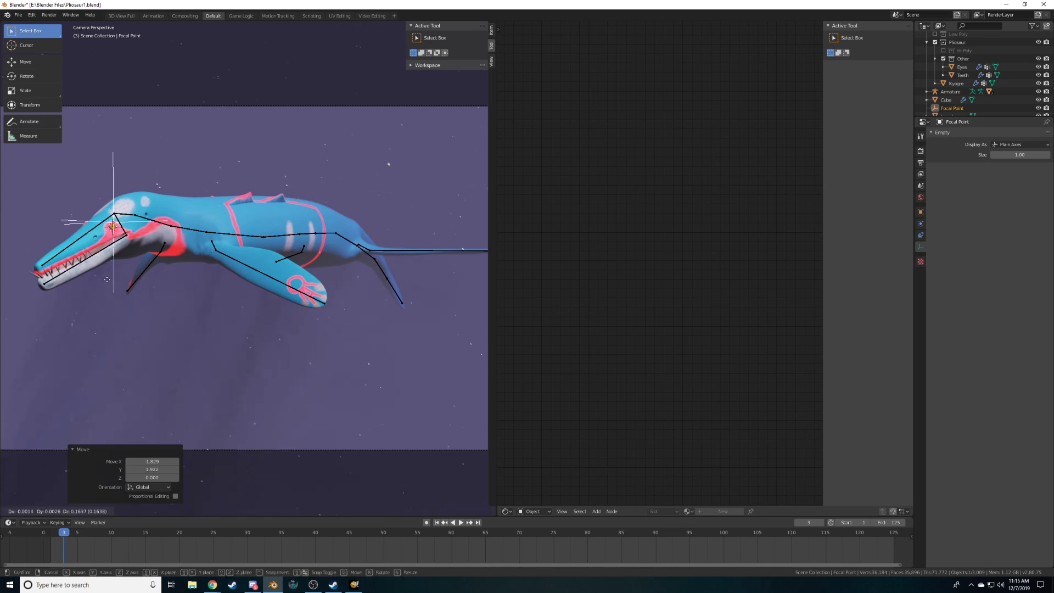
{"action": "left_click", "coordinate": [108, 287]}
{"action": "middle_click_drag", "start_coordinate": [108, 287], "coordinate": [264, 290], "text": "shift"}
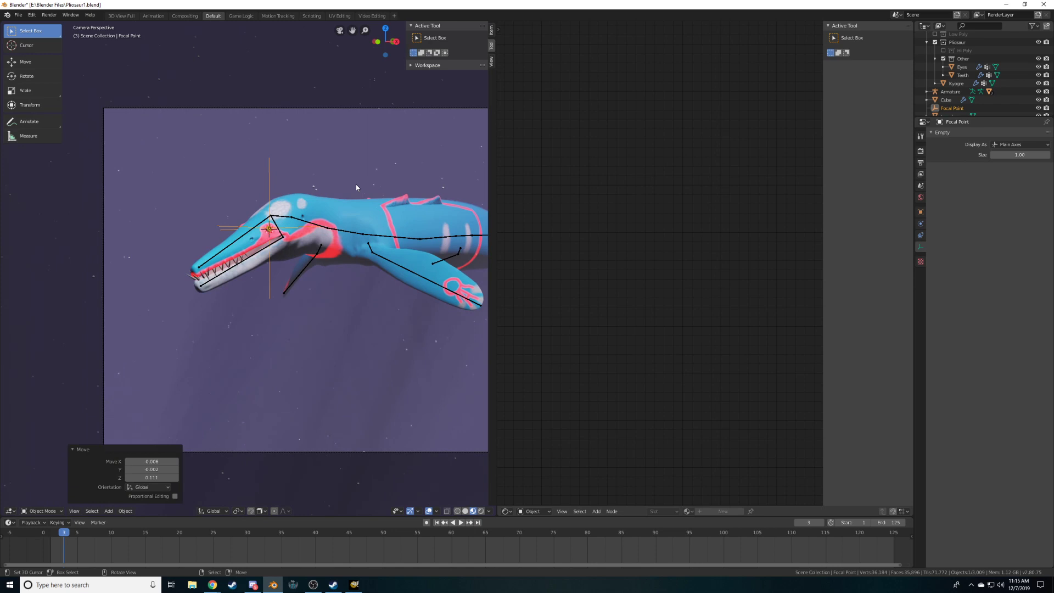
{"action": "scroll", "coordinate": [356, 183], "scroll_direction": "up", "scroll_amount": 4}
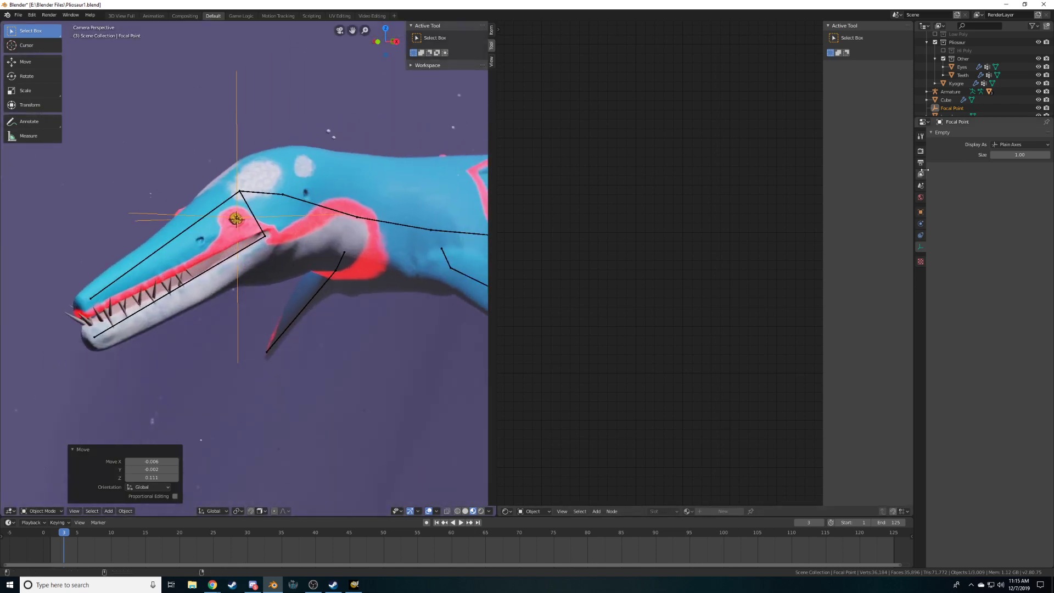
{"action": "scroll", "coordinate": [346, 429], "scroll_direction": "down", "scroll_amount": 4}
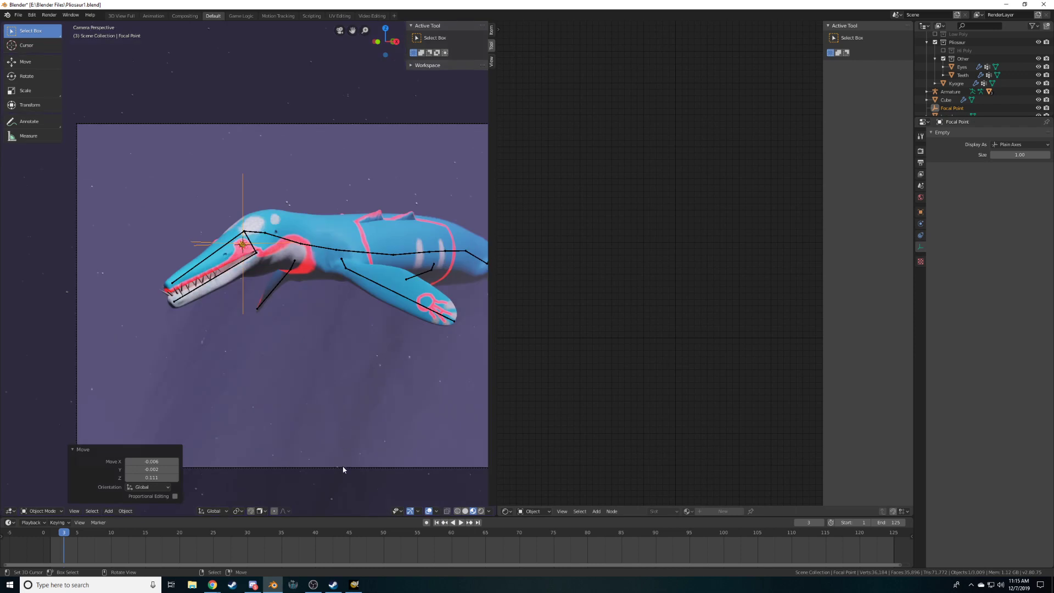
Readjust the camera's depth of field F-Stop to 0.0 and check the focus from the pliosaur's head to its tail
{"action": "left_click", "coordinate": [343, 469]}
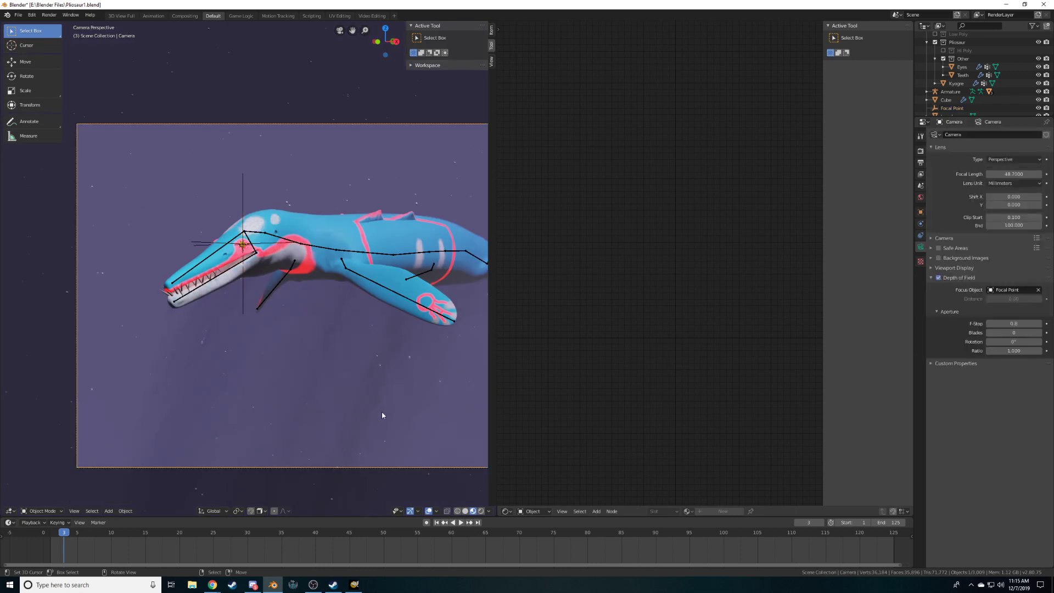
{"action": "scroll", "coordinate": [384, 419], "scroll_direction": "up", "scroll_amount": 4}
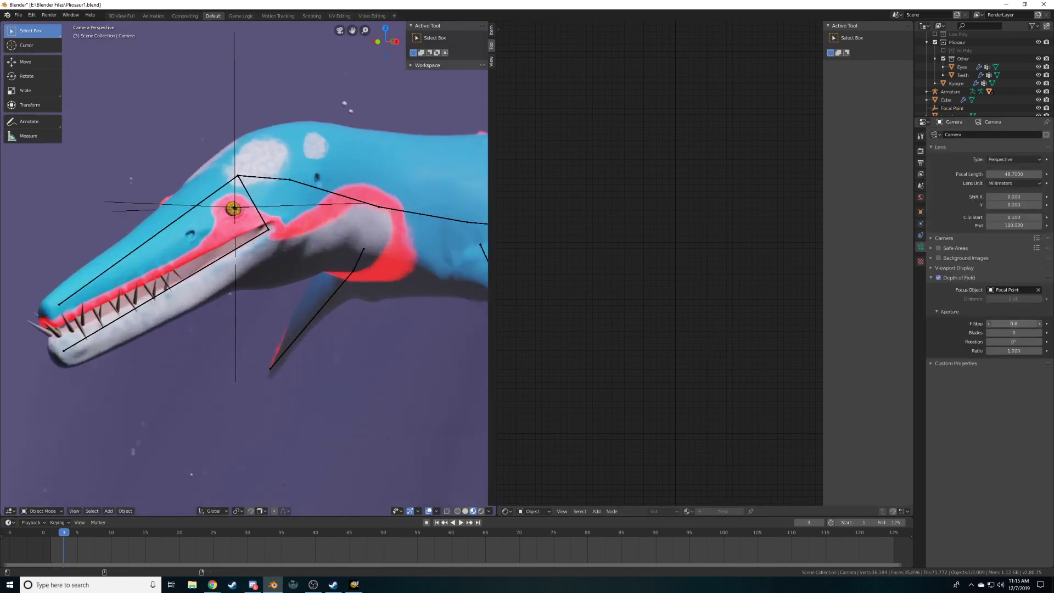
{"action": "left_click_drag", "start_coordinate": [1014, 323], "coordinate": [1003, 324]}
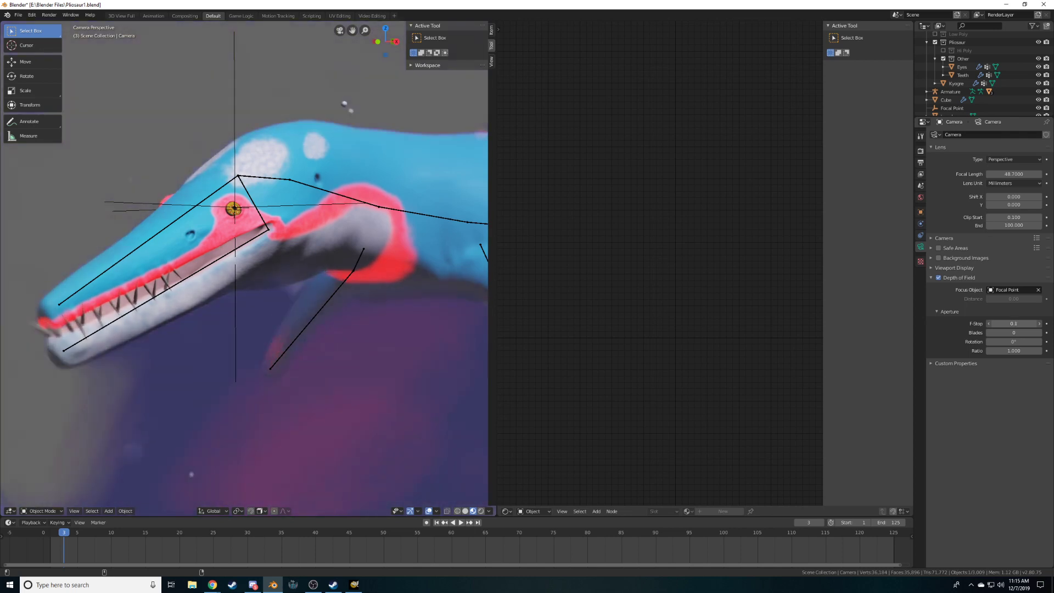
{"action": "left_click_drag", "start_coordinate": [1003, 323], "coordinate": [1015, 323]}
{"action": "middle_click_drag", "start_coordinate": [441, 278], "coordinate": [411, 288], "text": "shift"}
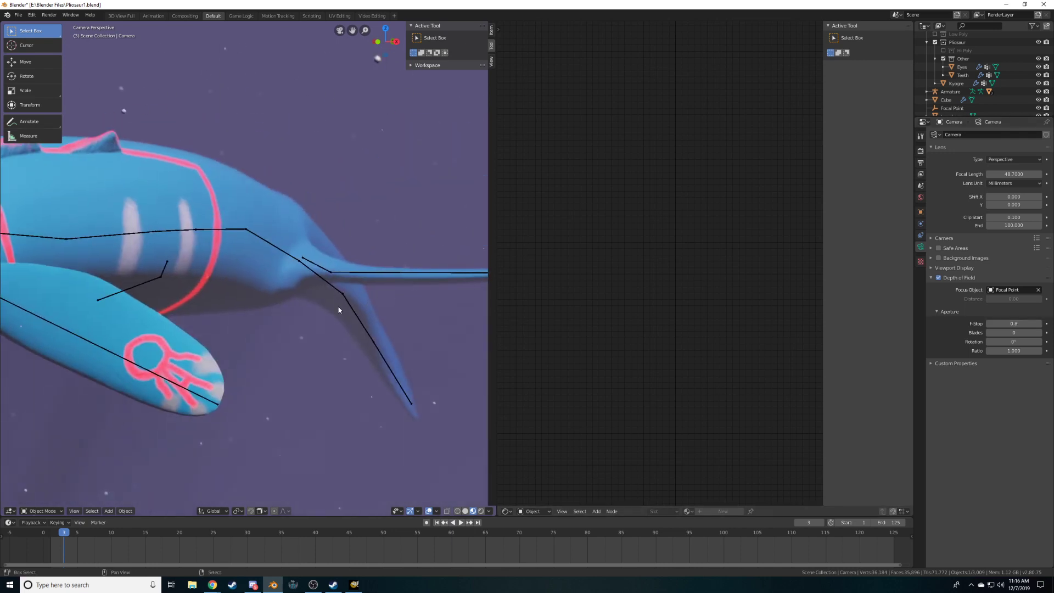
{"action": "scroll", "coordinate": [338, 309], "scroll_direction": "down", "scroll_amount": 4}
{"action": "middle_click_drag", "start_coordinate": [339, 308], "coordinate": [504, 294], "text": "shift"}
{"action": "middle_click_drag", "start_coordinate": [385, 244], "coordinate": [31, 212], "text": "shift"}
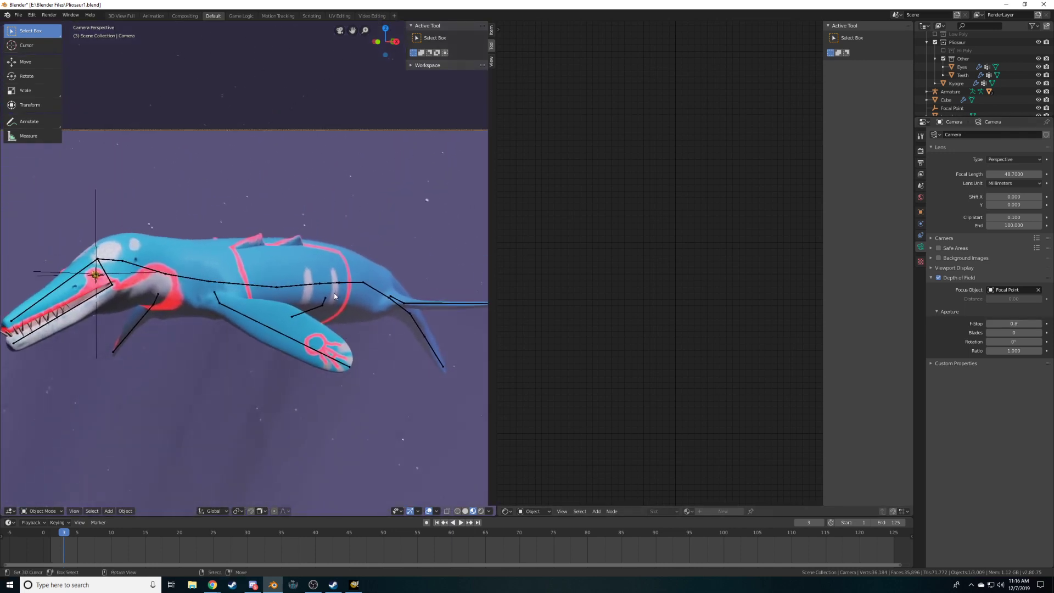
Open the volume cube in Edit Mode and try moving its camera-facing face outward in the top view
{"action": "middle_click_drag", "start_coordinate": [343, 271], "coordinate": [206, 295]}
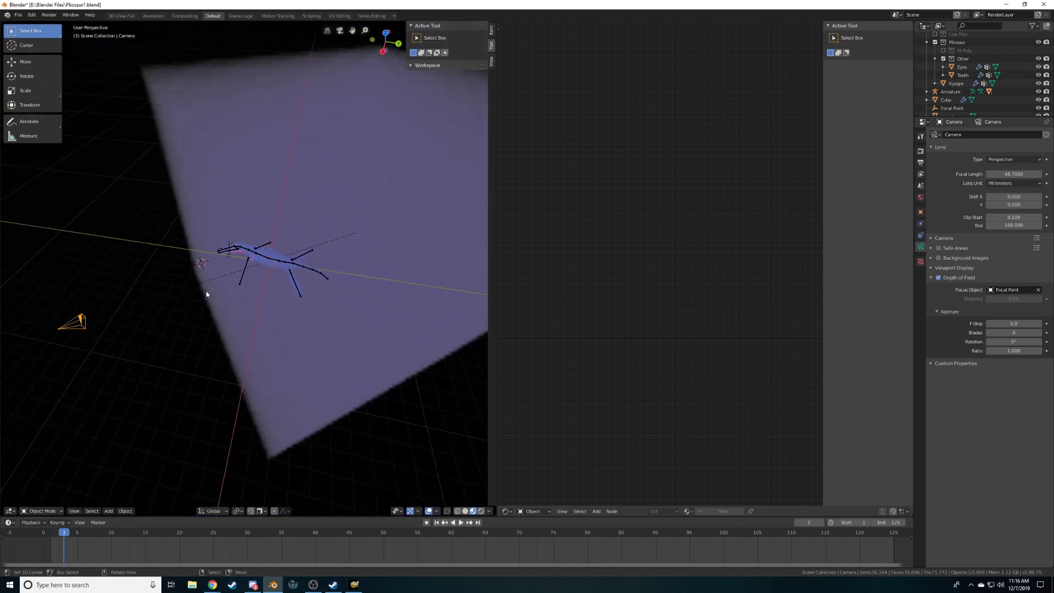
{"action": "left_click", "coordinate": [229, 295]}
{"action": "key", "text": "Tab"}
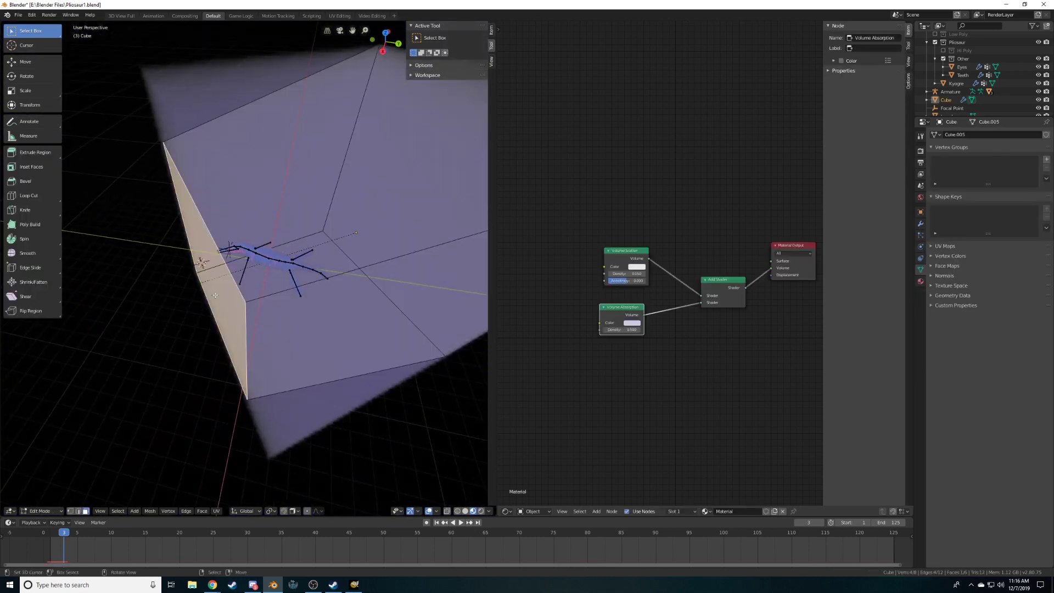
{"action": "scroll", "coordinate": [209, 286], "scroll_direction": "down", "scroll_amount": 3}
{"action": "middle_click_drag", "start_coordinate": [209, 286], "coordinate": [280, 323]}
{"action": "key", "text": "KP_7"}
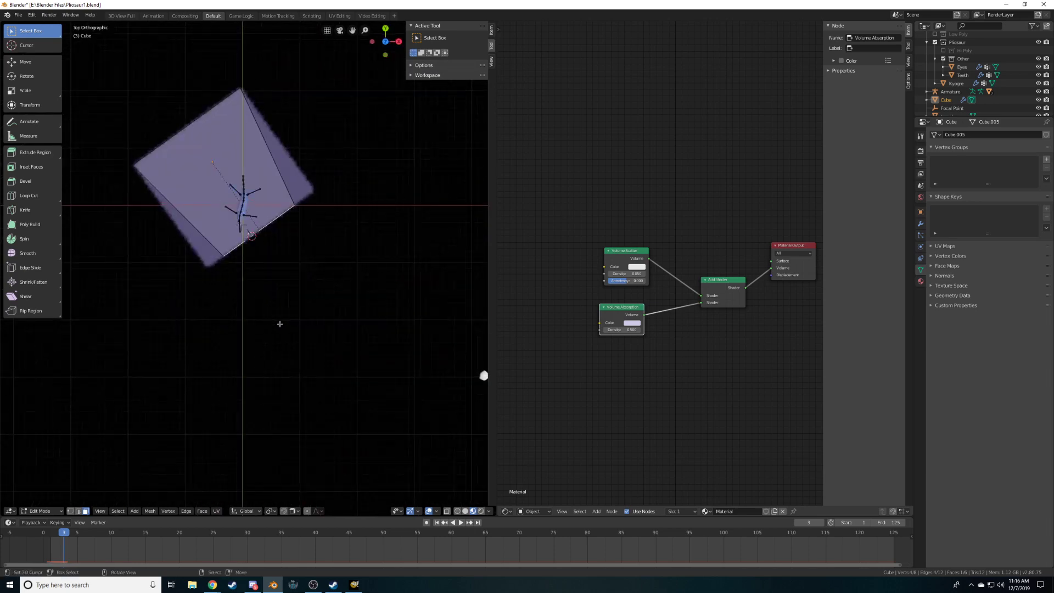
{"action": "key", "text": "g"}
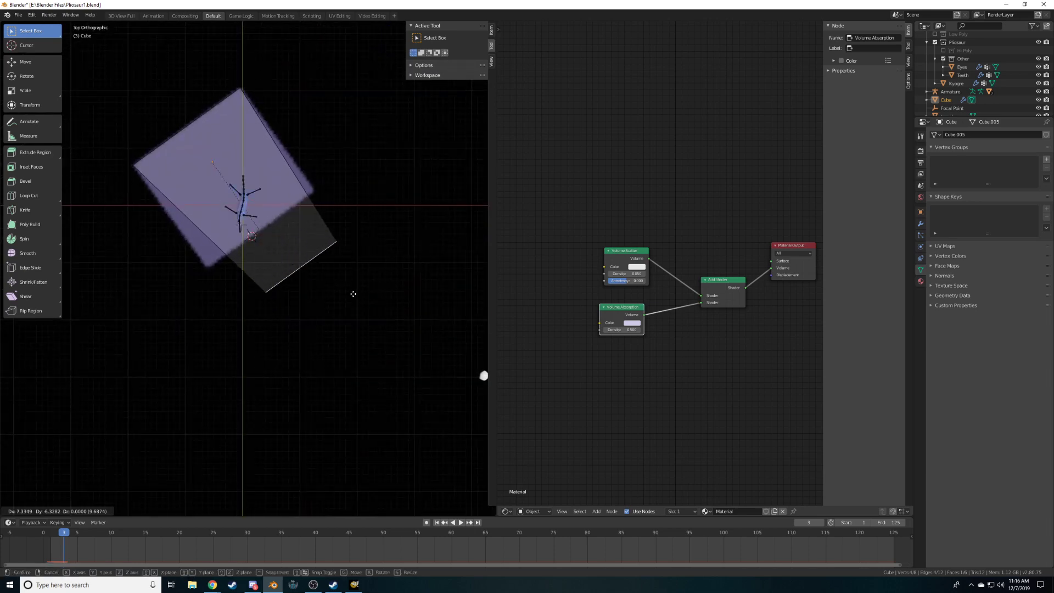
{"action": "right_click", "coordinate": [339, 274]}
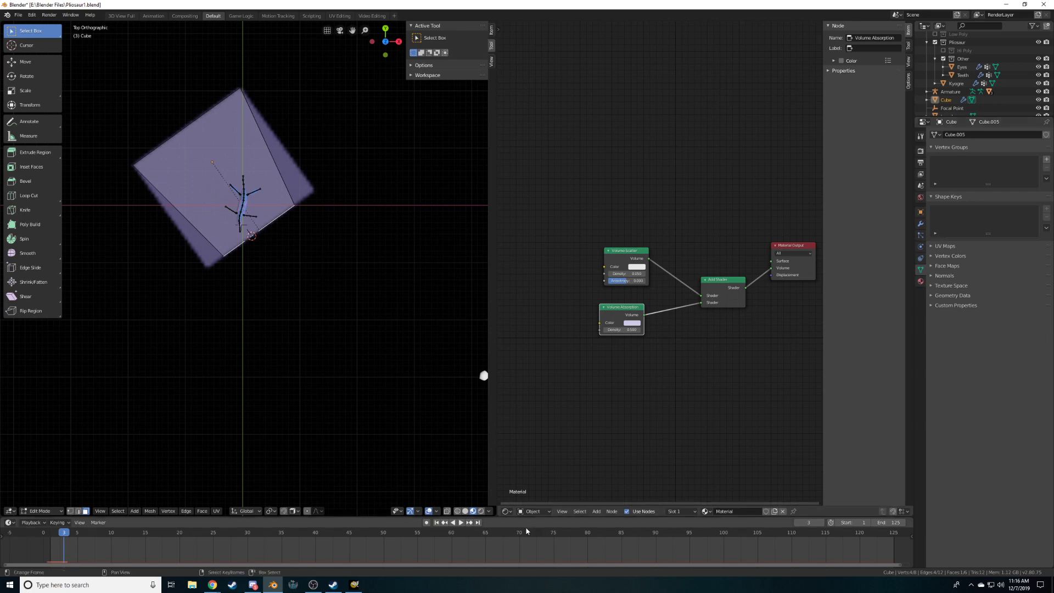
Brighten the viewport shading background, extend the cube's front face past the camera by about 4.5 in X and -6.3 in Y, and return to Object Mode
{"action": "left_click", "coordinate": [490, 511]}
{"action": "left_click", "coordinate": [468, 496]}
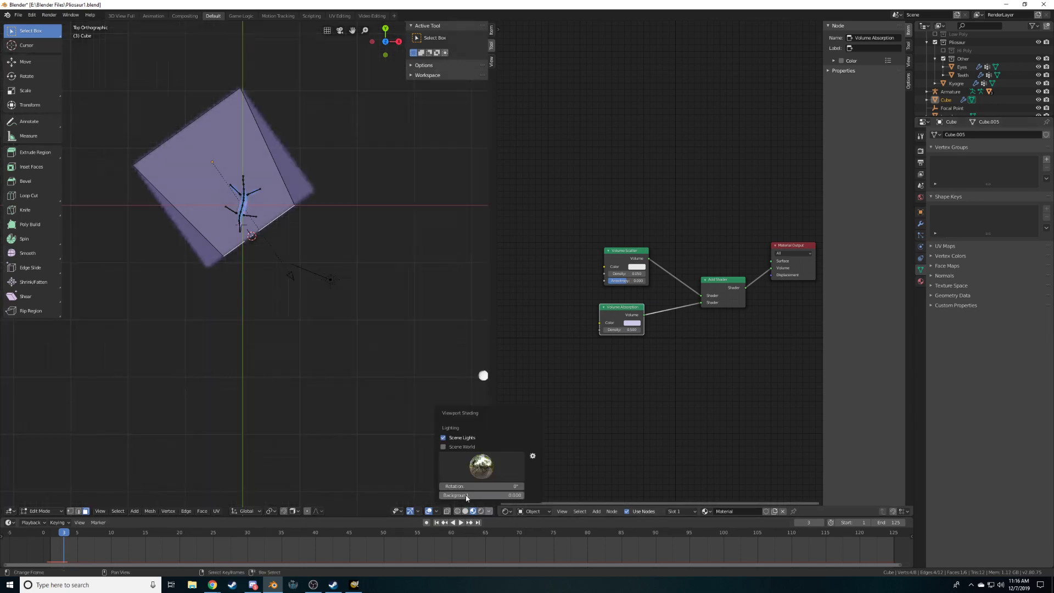
{"action": "key", "text": "g"}
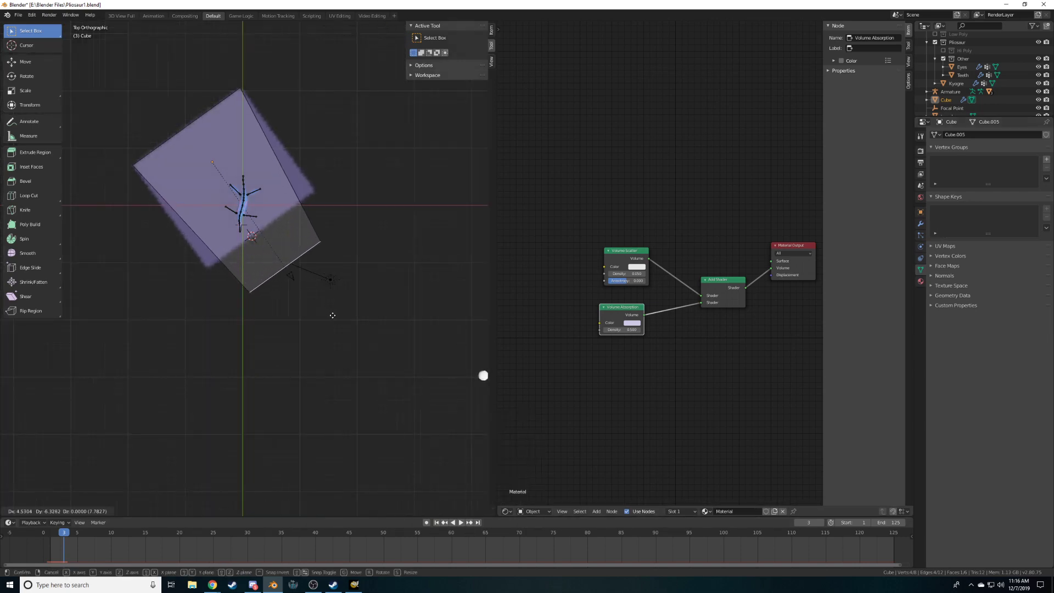
{"action": "left_click", "coordinate": [332, 314]}
{"action": "key", "text": "Tab"}
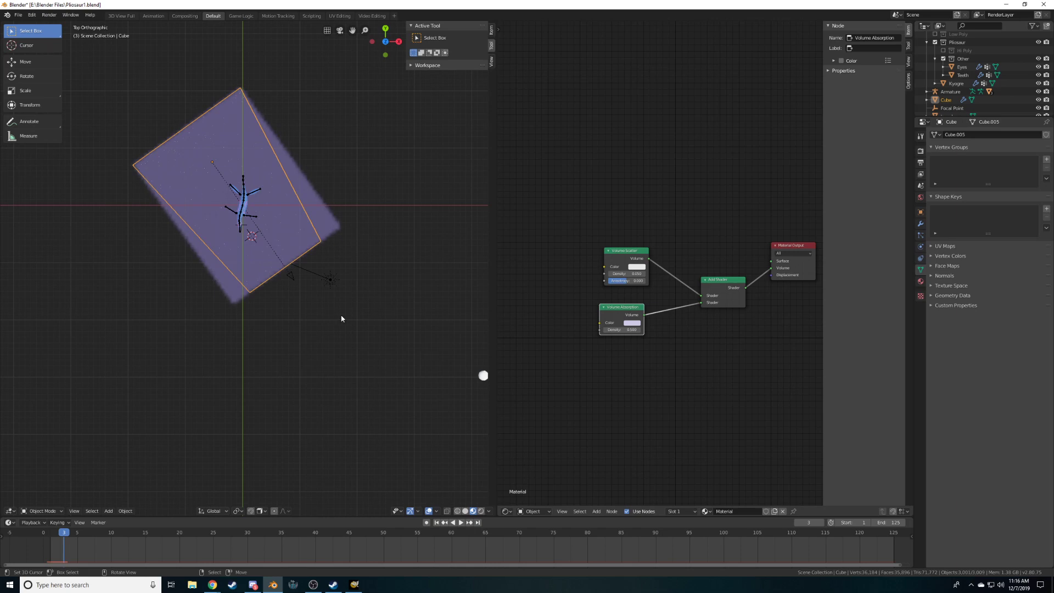
Examine the underwater haze and the size and blur of the plankton around the pliosaur in the camera view
{"action": "key", "text": "KP_0"}
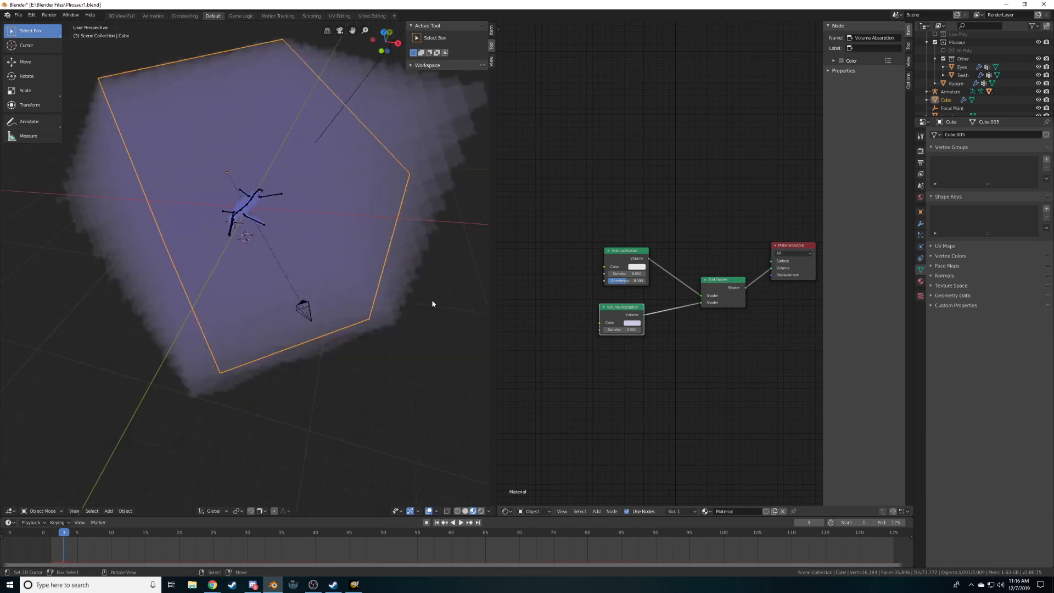
{"action": "middle_click_drag", "start_coordinate": [410, 221], "coordinate": [213, 270], "text": "shift"}
{"action": "middle_click_drag", "start_coordinate": [386, 388], "coordinate": [295, 327], "text": "shift"}
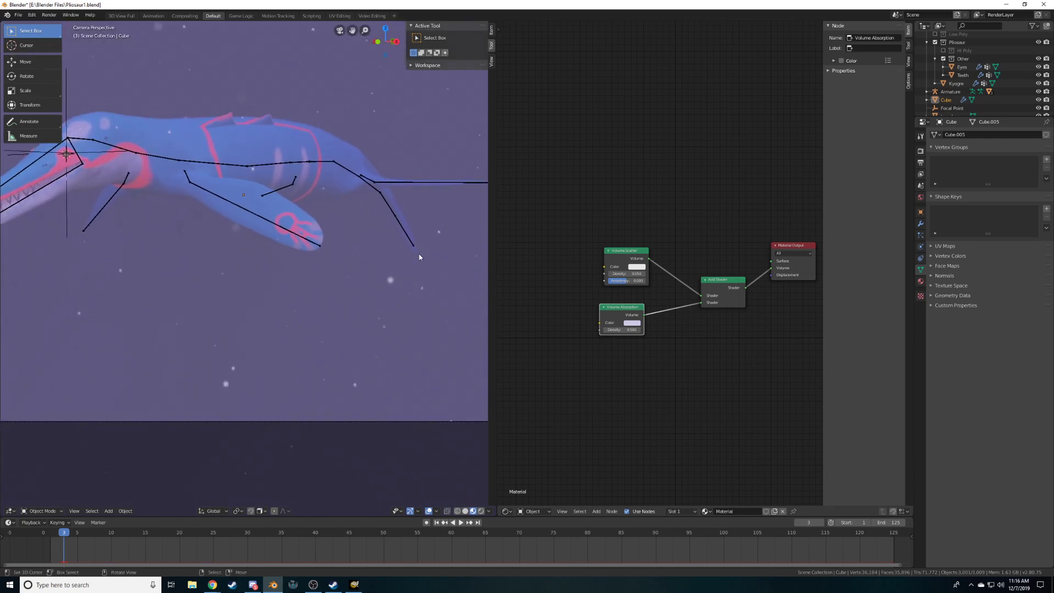
{"action": "middle_click_drag", "start_coordinate": [178, 187], "coordinate": [288, 242], "text": "shift"}
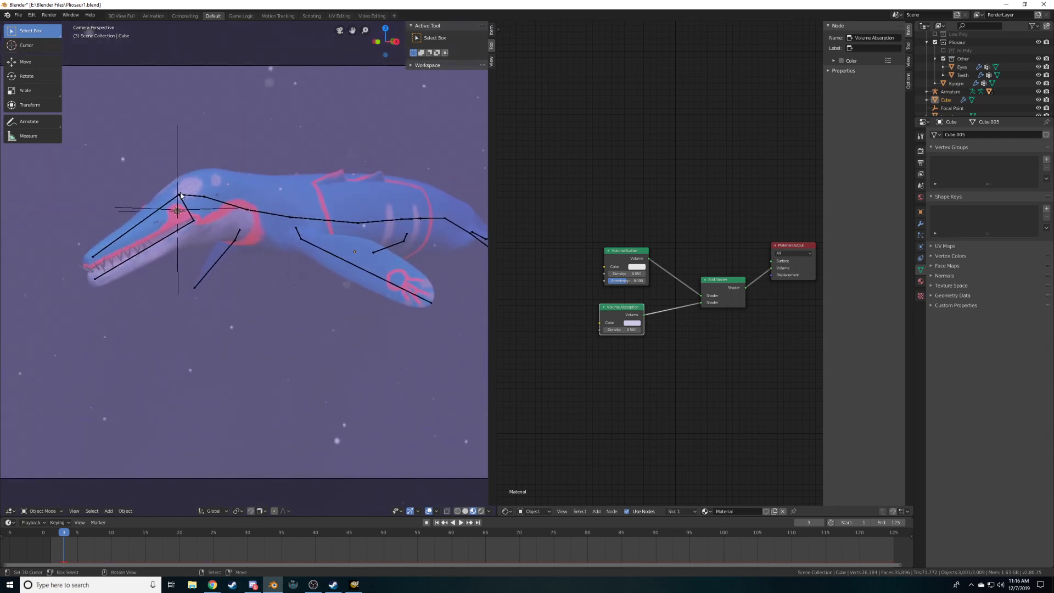
{"action": "middle_click_drag", "start_coordinate": [379, 425], "coordinate": [345, 439], "text": "shift"}
{"action": "middle_click_drag", "start_coordinate": [270, 104], "coordinate": [372, 216], "text": "shift"}
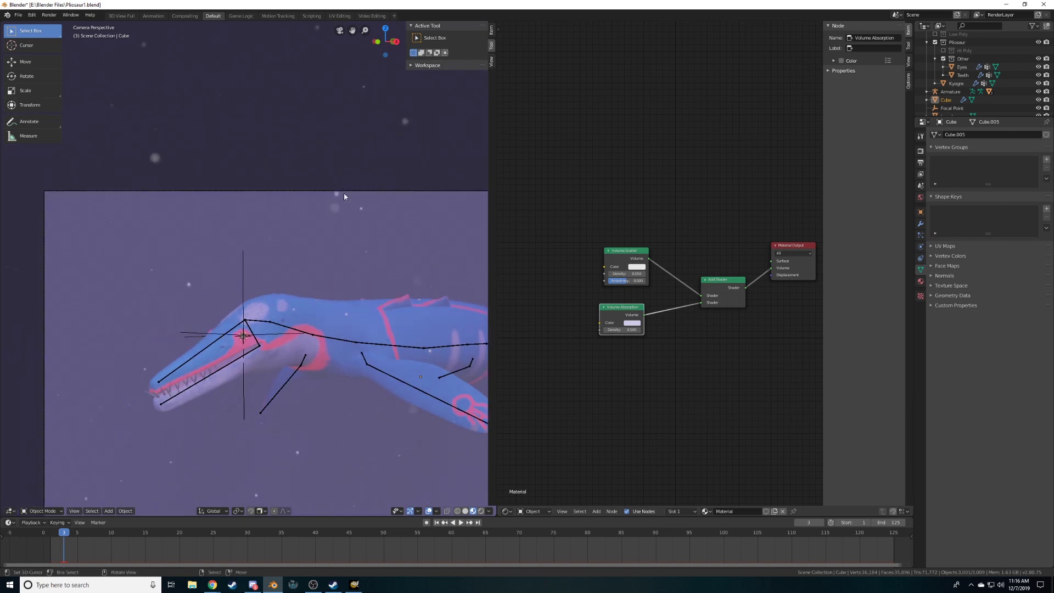
{"action": "scroll", "coordinate": [384, 216], "scroll_direction": "up", "scroll_amount": 5}
{"action": "middle_click_drag", "start_coordinate": [437, 140], "coordinate": [368, 248], "text": "shift"}
{"action": "middle_click_drag", "start_coordinate": [383, 292], "coordinate": [351, 160], "text": "shift"}
{"action": "scroll", "coordinate": [348, 226], "scroll_direction": "down", "scroll_amount": 5}
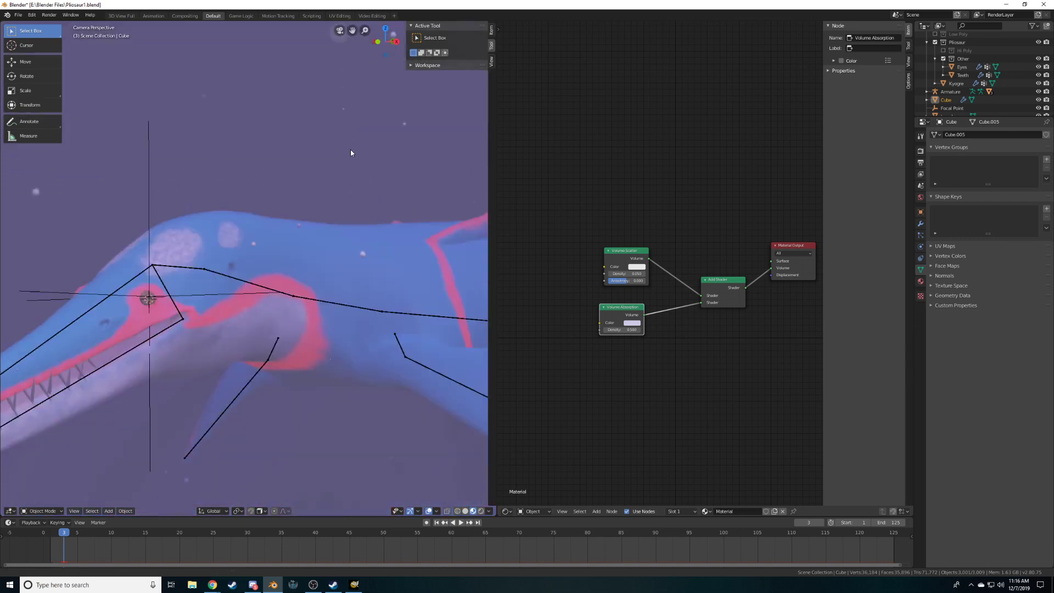
{"action": "middle_click_drag", "start_coordinate": [348, 226], "coordinate": [342, 119], "text": "shift"}
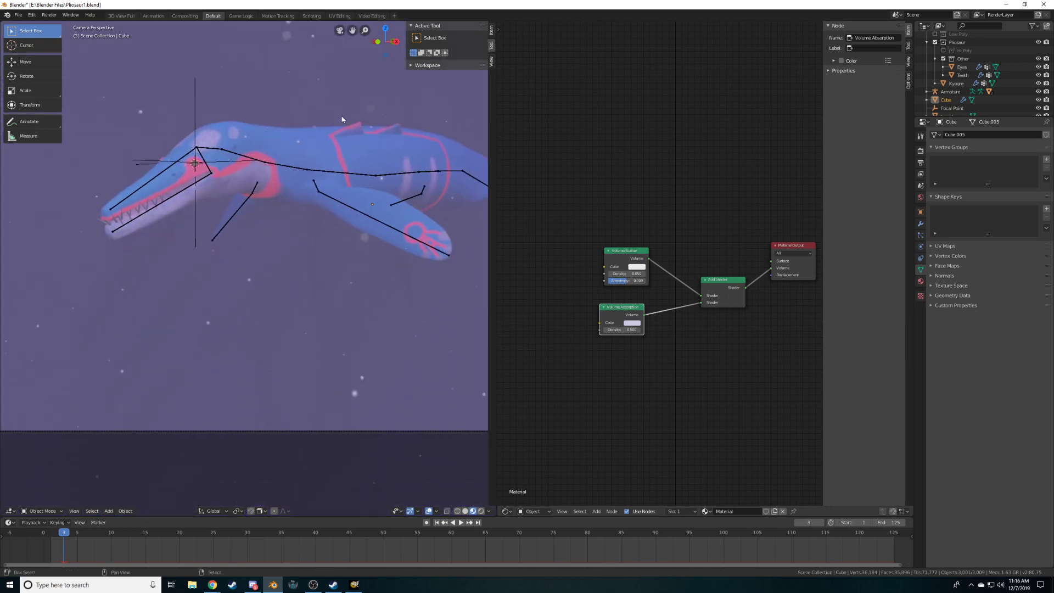
{"action": "scroll", "coordinate": [352, 274], "scroll_direction": "down", "scroll_amount": 2}
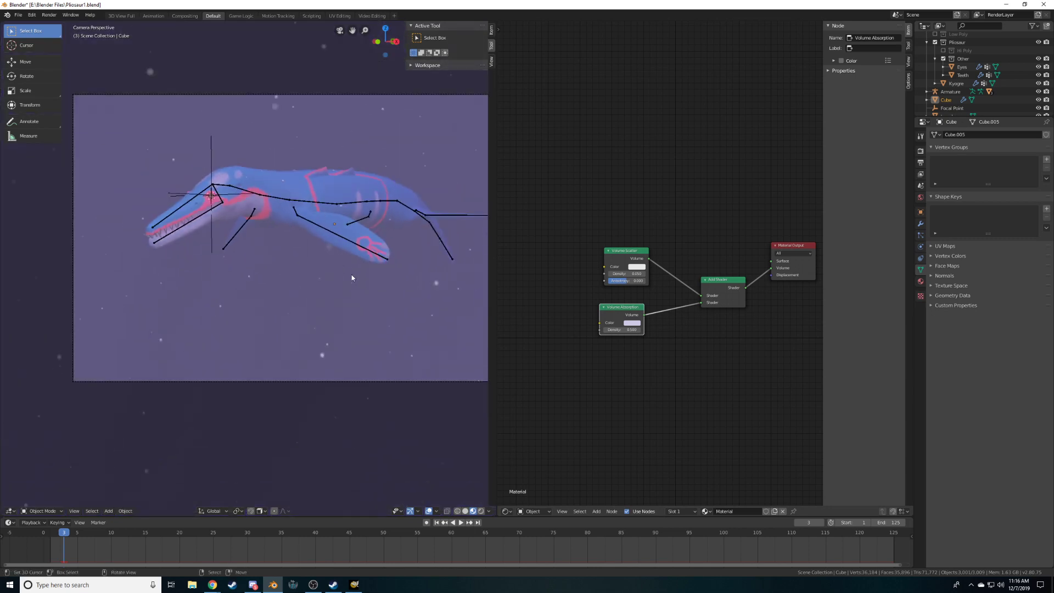
{"action": "middle_click_drag", "start_coordinate": [341, 230], "coordinate": [290, 280], "text": "shift"}
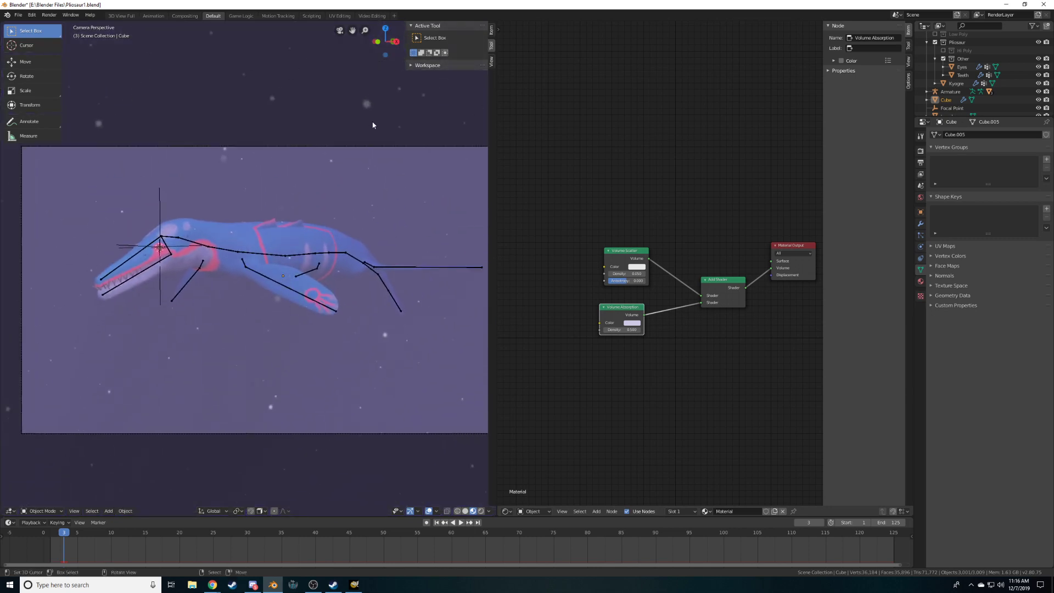
{"action": "scroll", "coordinate": [442, 428], "scroll_direction": "down", "scroll_amount": 4}
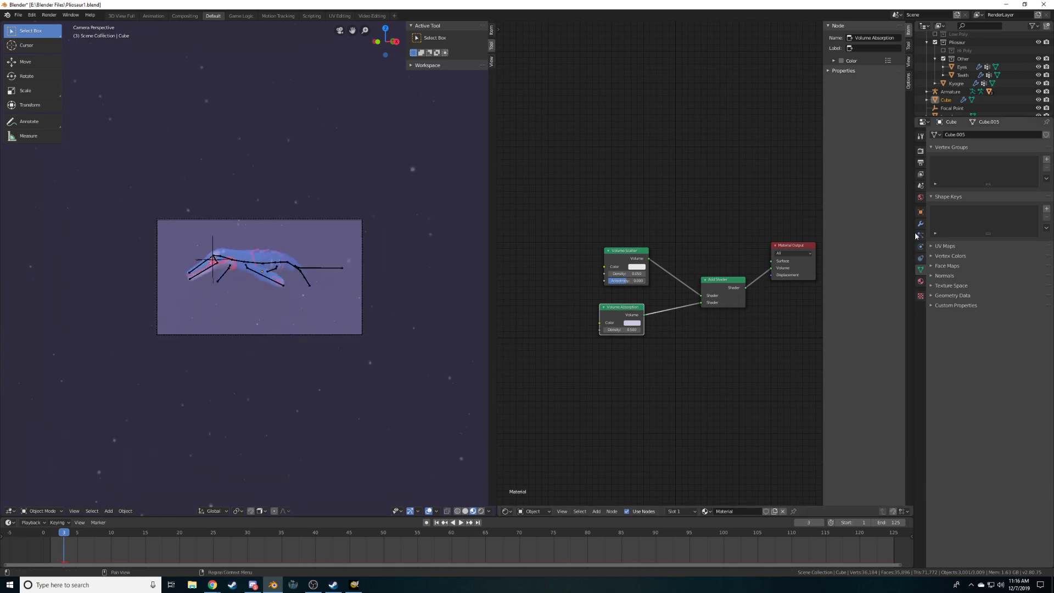
Set the volume cube's plankton particles to a render scale of 0.012 and a count of 4000
{"action": "left_click", "coordinate": [916, 235]}
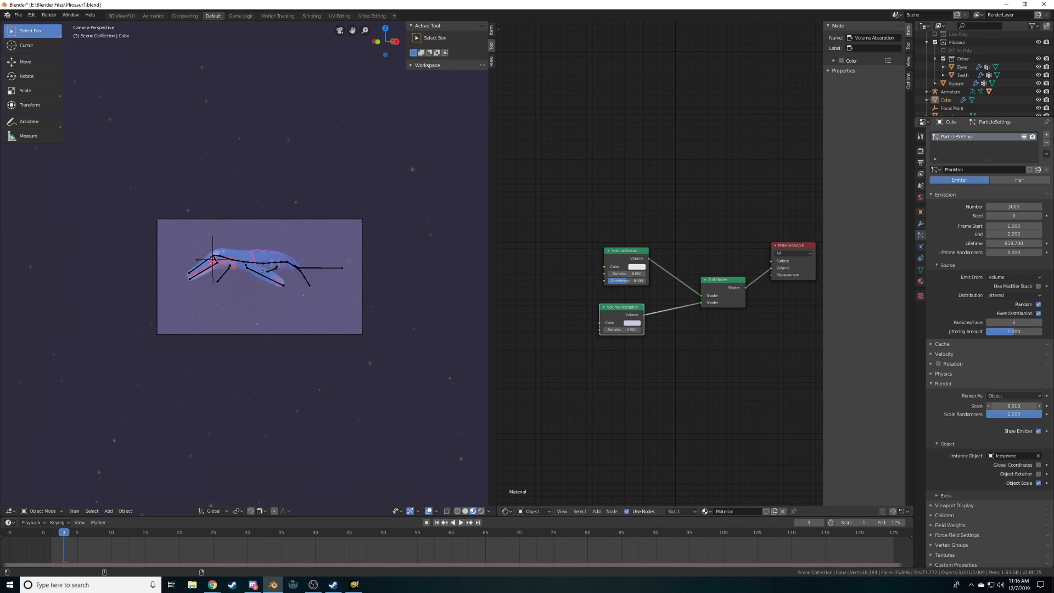
{"action": "scroll", "coordinate": [408, 365], "scroll_direction": "up", "scroll_amount": 8}
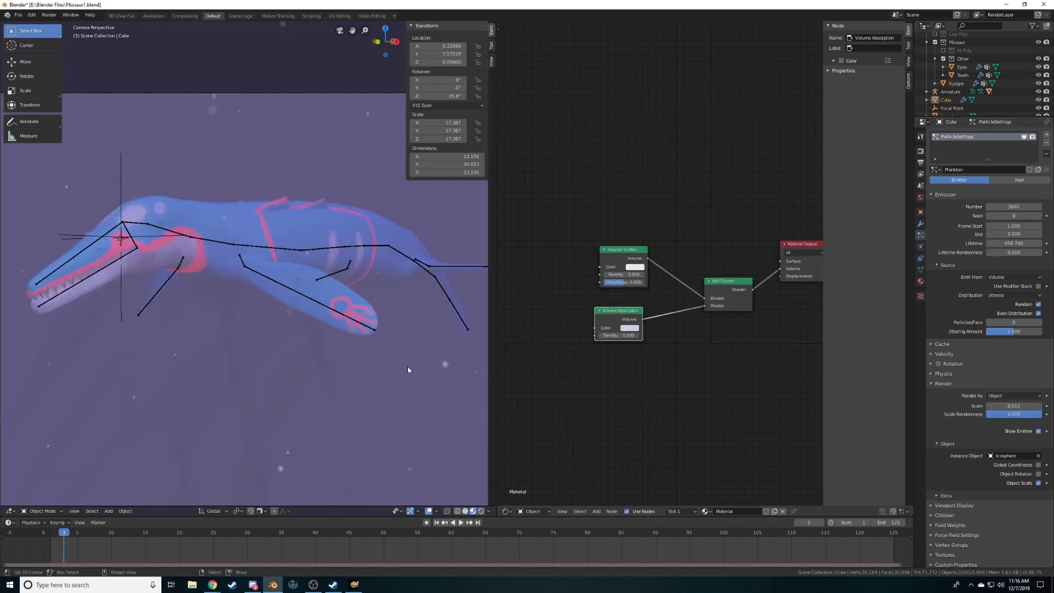
{"action": "scroll", "coordinate": [379, 352], "scroll_direction": "down", "scroll_amount": 4}
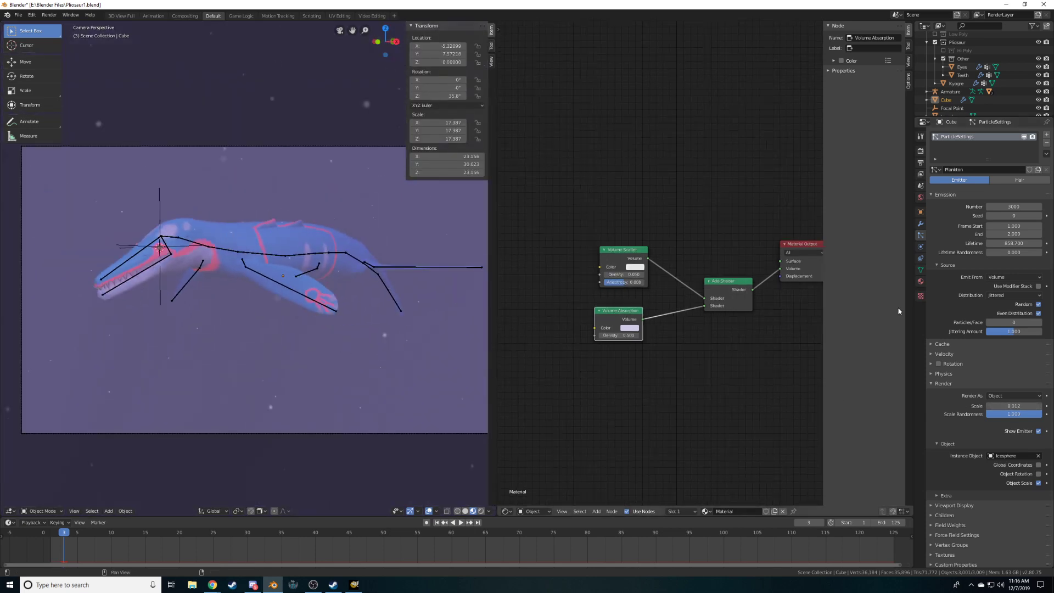
{"action": "left_click", "coordinate": [1015, 207]}
{"action": "left_click_drag", "start_coordinate": [995, 207], "coordinate": [989, 208]}
{"action": "type", "text": "4"}
{"action": "key", "text": "Return"}
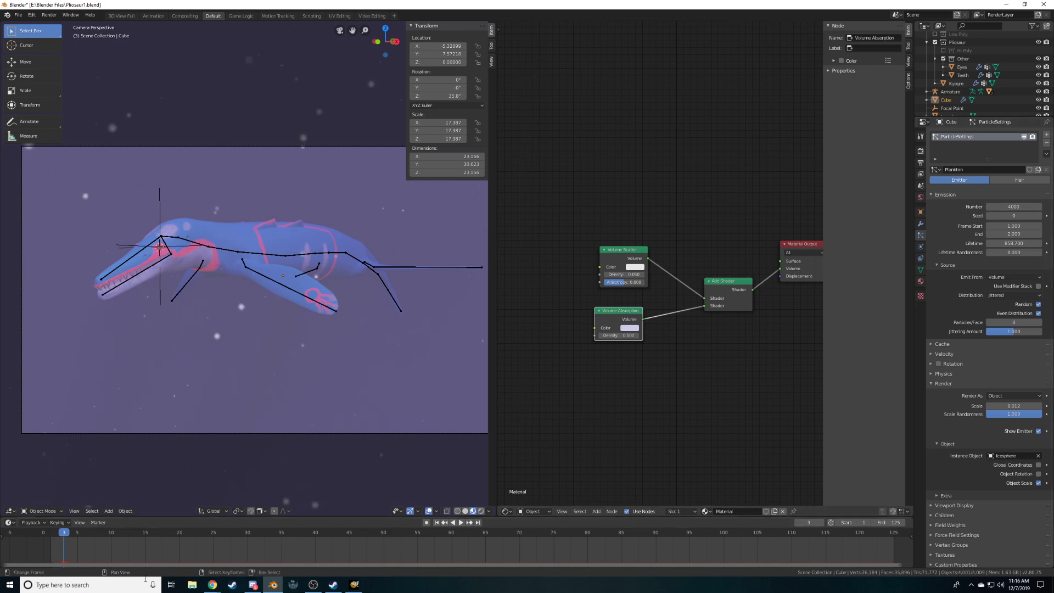
Rewind the timeline and step through the frames to frame 3 to refresh the plankton, and save the file
{"action": "left_click", "coordinate": [438, 523]}
{"action": "key", "text": "Right"}
{"action": "key", "text": "Right"}
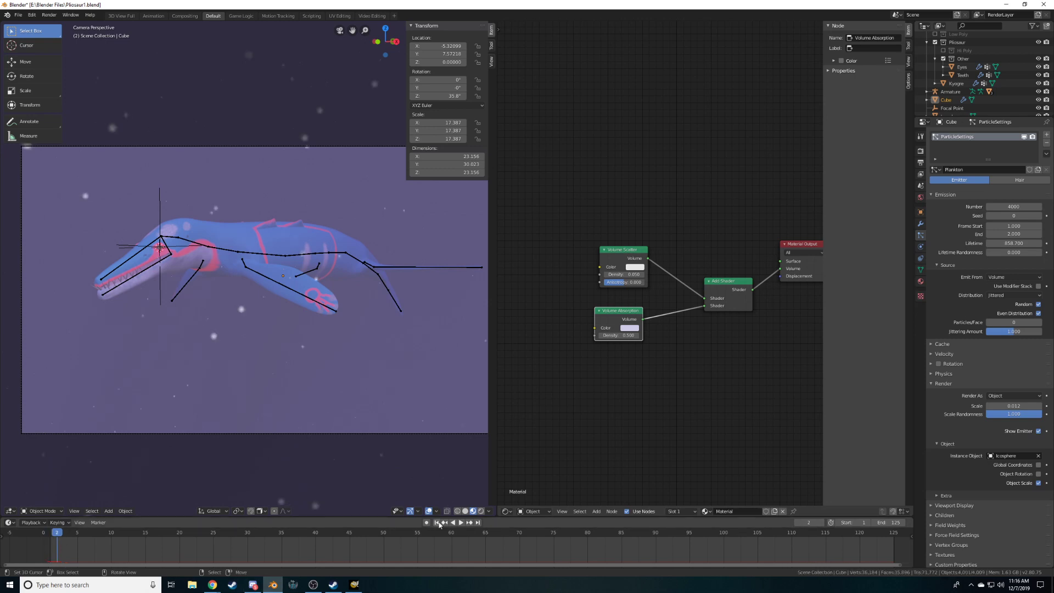
{"action": "key", "text": "Right"}
{"action": "key", "text": "Right"}
{"action": "key", "text": "Left"}
{"action": "key", "text": "Left"}
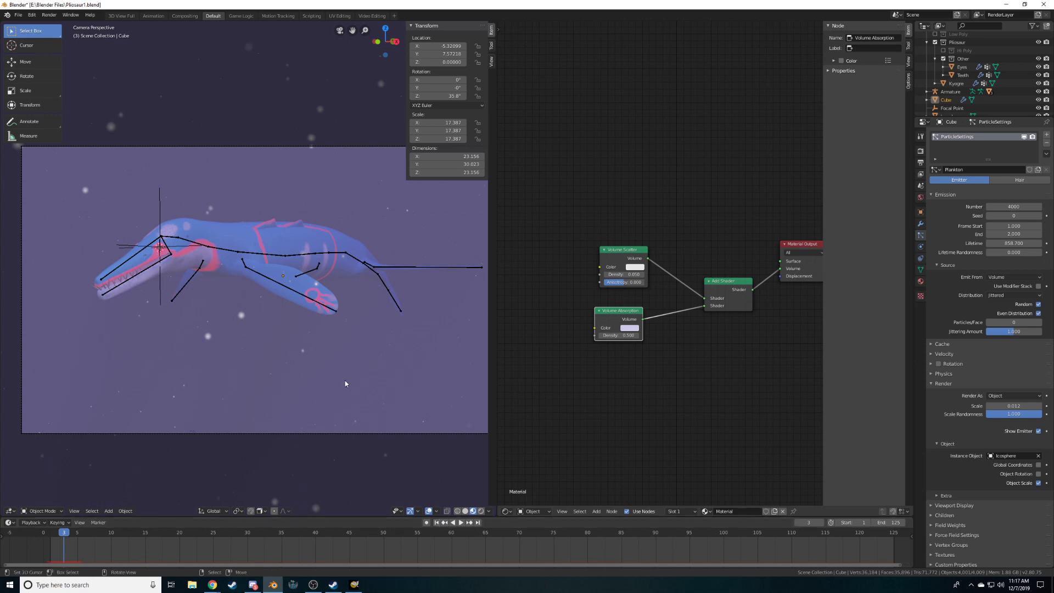
{"action": "key", "text": "ctrl+s"}
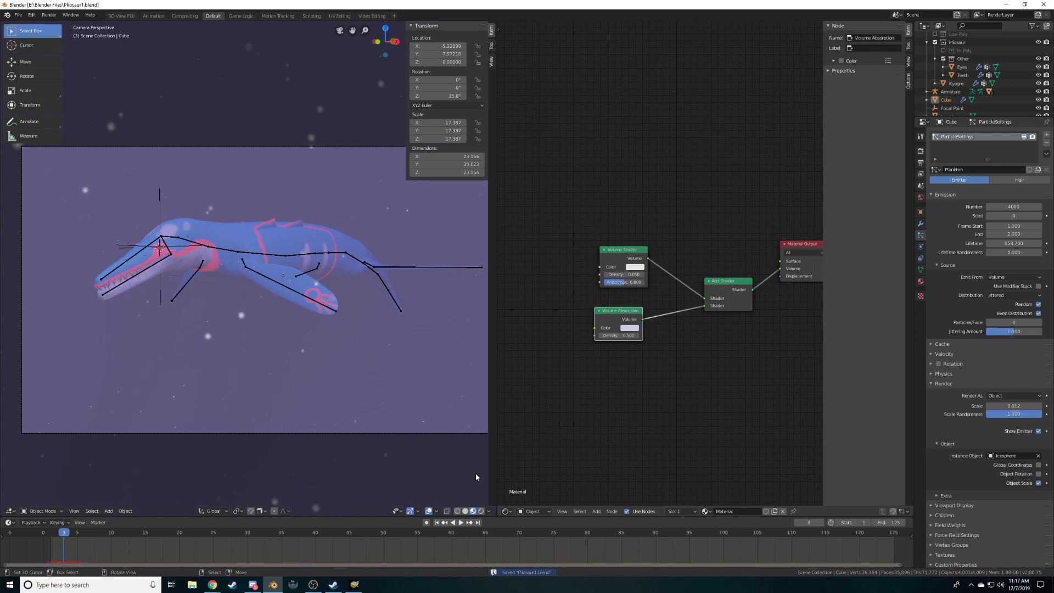
Show the camera view in rendered shading and set the cube material's Volume Scatter density to 0.025
{"action": "left_click", "coordinate": [481, 511]}
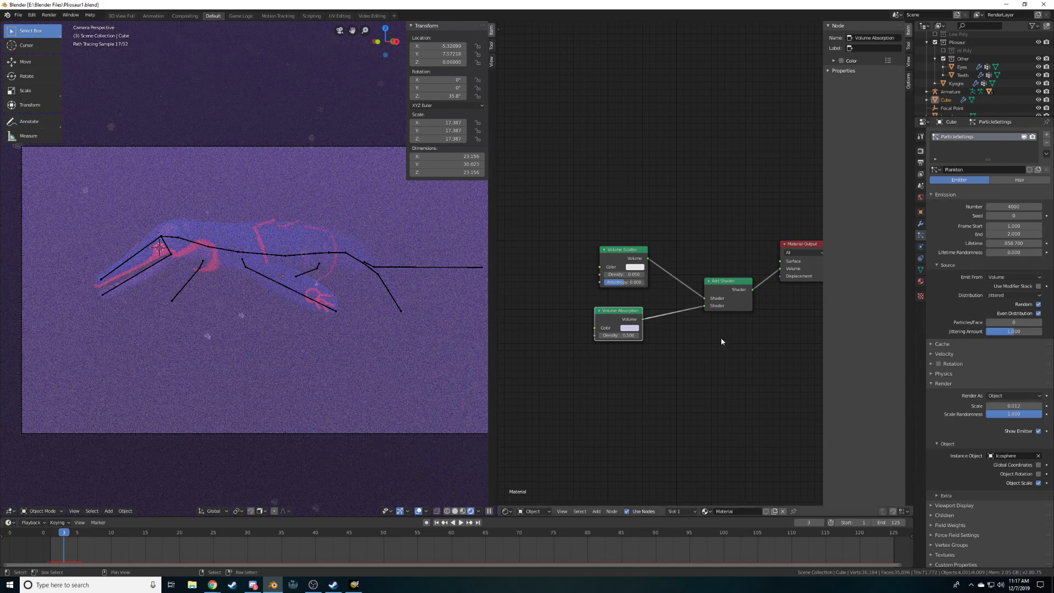
{"action": "left_click", "coordinate": [619, 275]}
{"action": "type", "text": "0.025"}
{"action": "key", "text": "Return"}
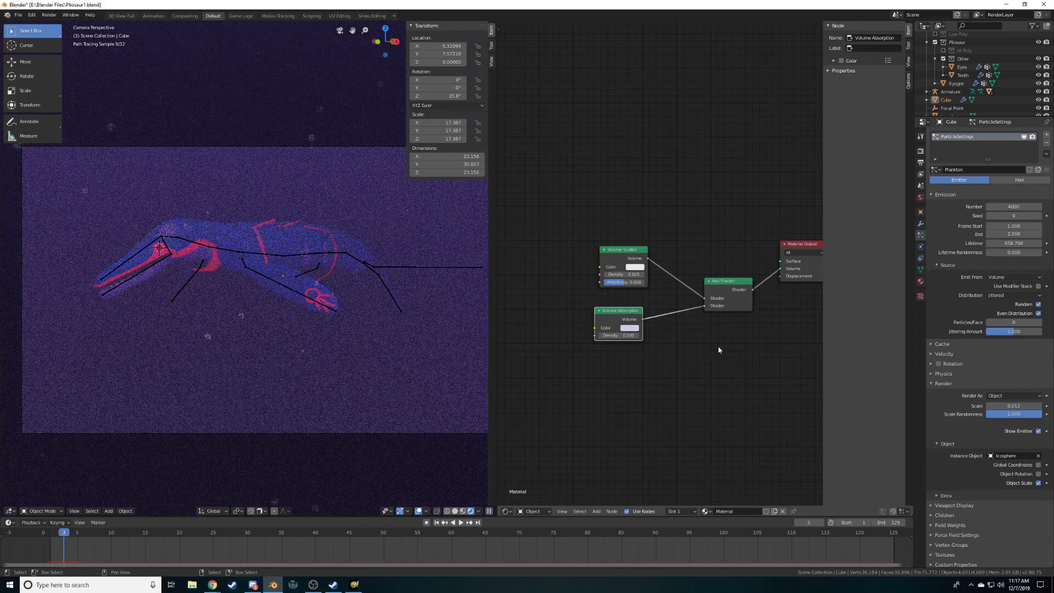
Set the Sun light's Emission strength to 4
{"action": "scroll", "coordinate": [961, 97], "scroll_direction": "down", "scroll_amount": 2}
{"action": "left_click", "coordinate": [945, 108]}
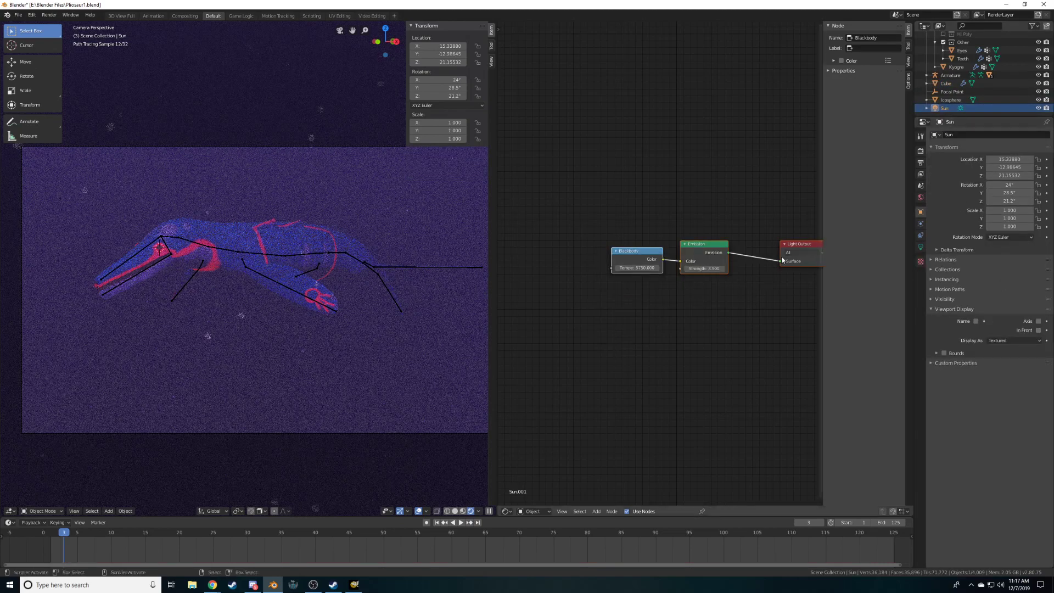
{"action": "left_click", "coordinate": [707, 269]}
{"action": "type", "text": "4"}
{"action": "key", "text": "Return"}
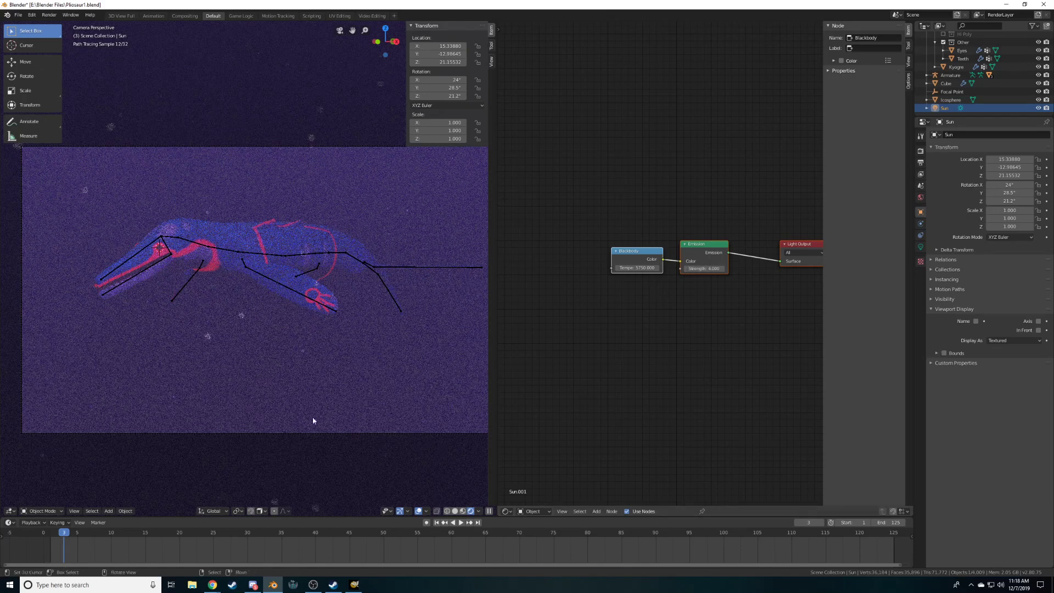
Replace the node editor with a 3D viewport and add a point light to the scene
{"action": "left_click", "coordinate": [505, 511]}
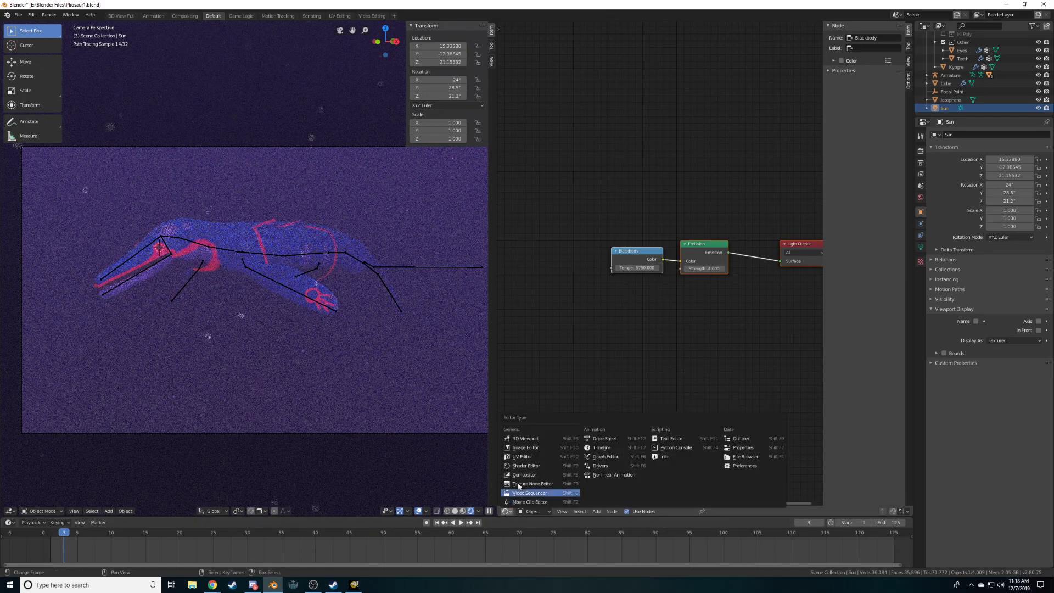
{"action": "left_click", "coordinate": [527, 440]}
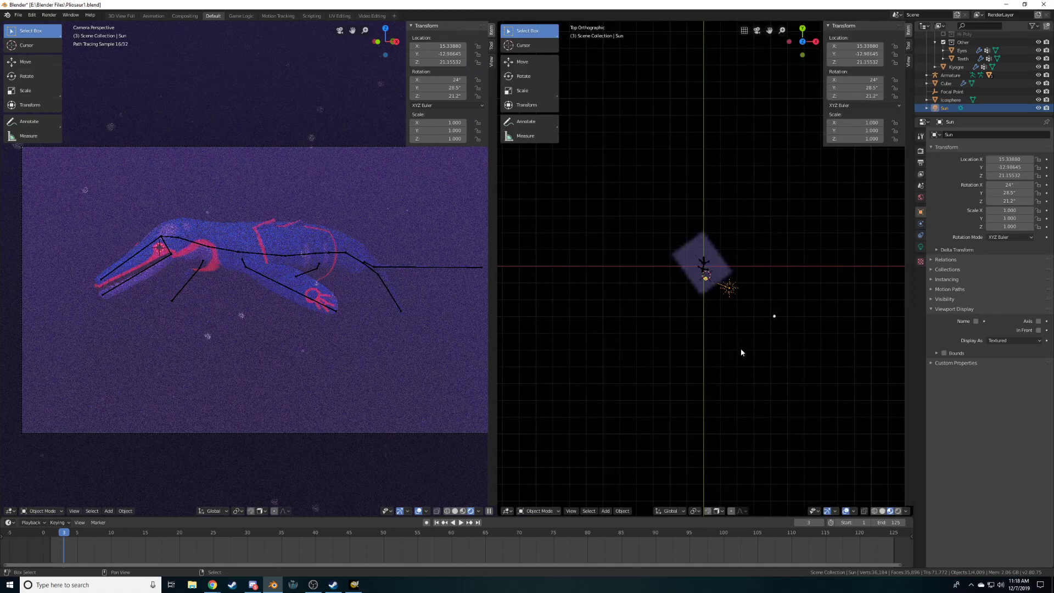
{"action": "key", "text": "shift+a"}
{"action": "mouse_move", "coordinate": [716, 278]}
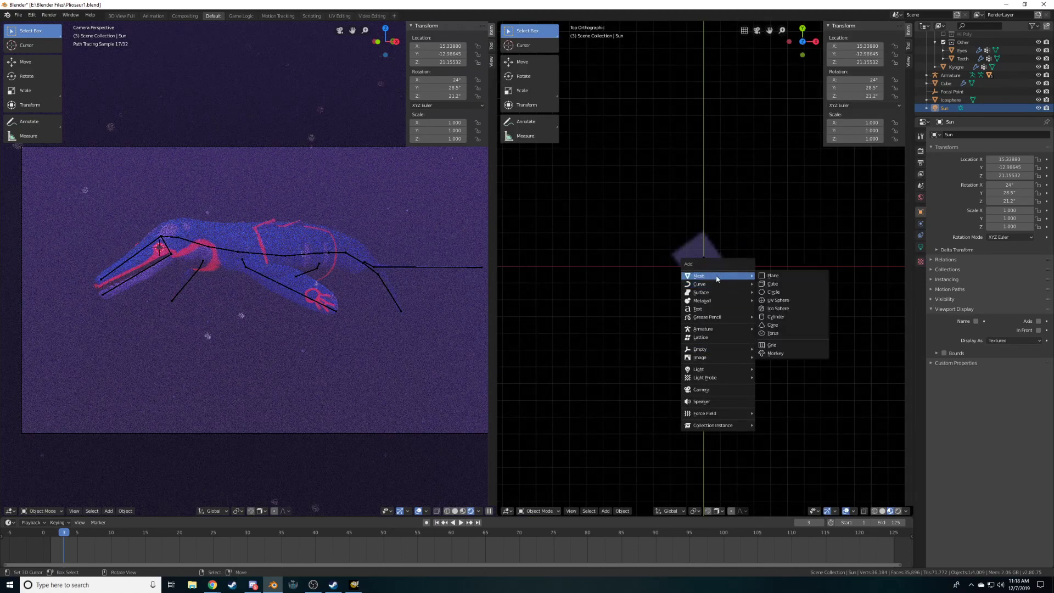
{"action": "mouse_move", "coordinate": [717, 371]}
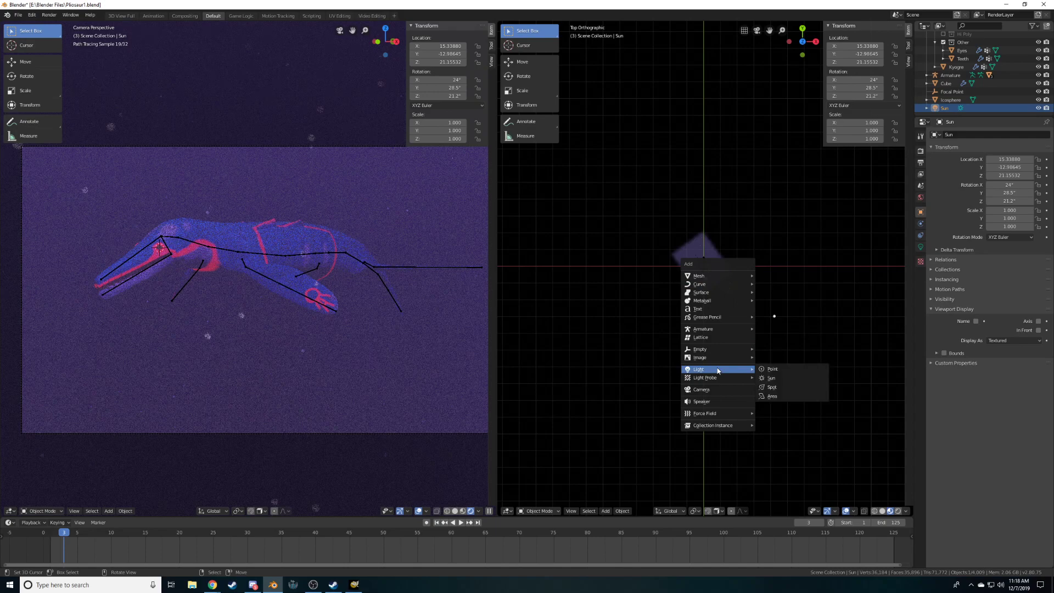
{"action": "left_click", "coordinate": [771, 369]}
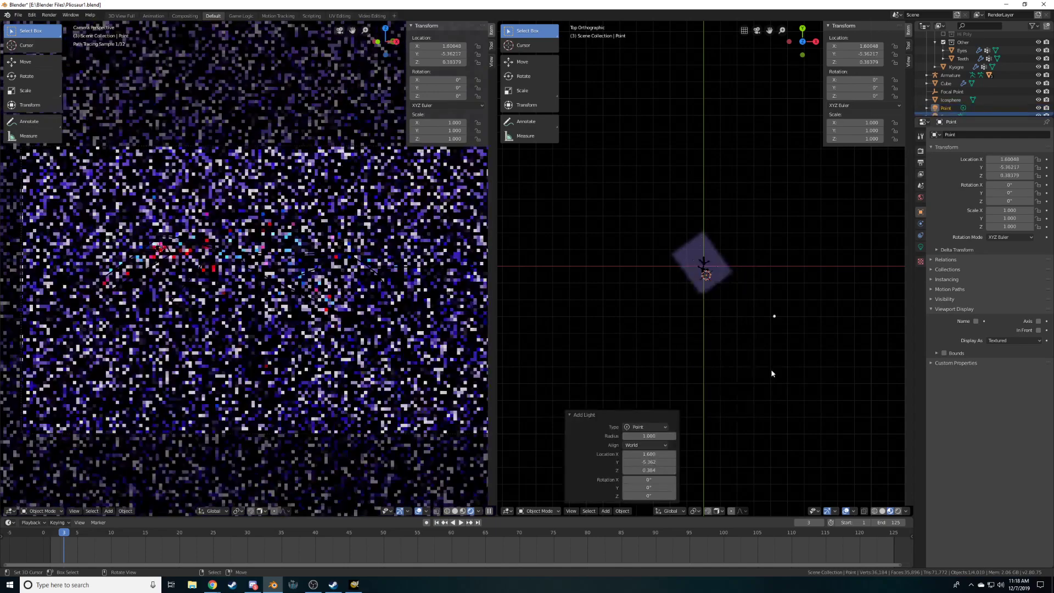
Move the point light by about -7.9 in X, -1.6 in Y and -15.9 in Z, and show the second viewport in solid shading
{"action": "middle_click_drag", "start_coordinate": [713, 379], "coordinate": [714, 293]}
{"action": "key", "text": "g"}
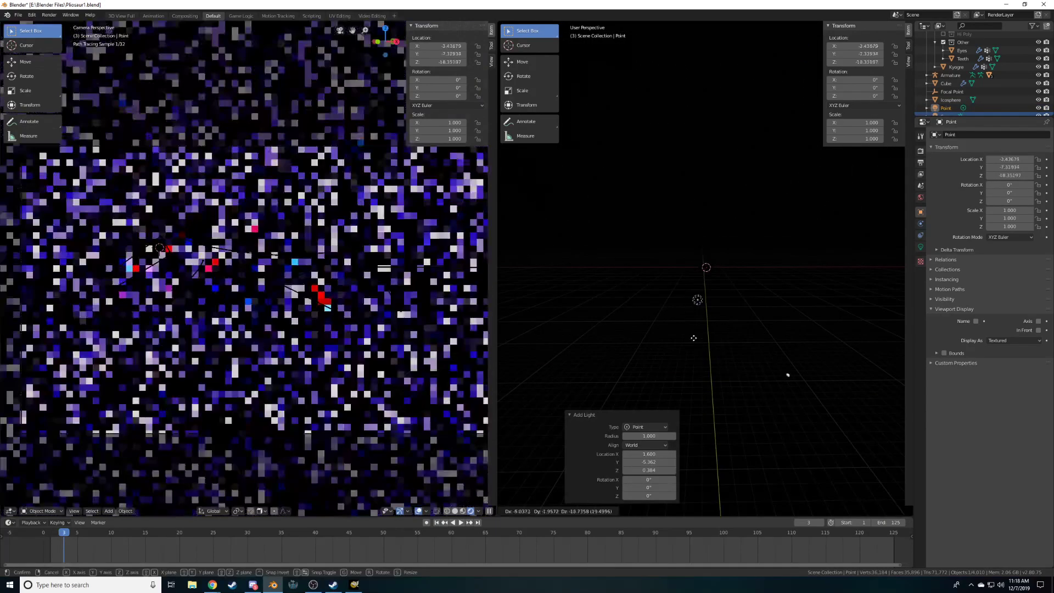
{"action": "left_click", "coordinate": [689, 338]}
{"action": "middle_click_drag", "start_coordinate": [689, 338], "coordinate": [666, 334]}
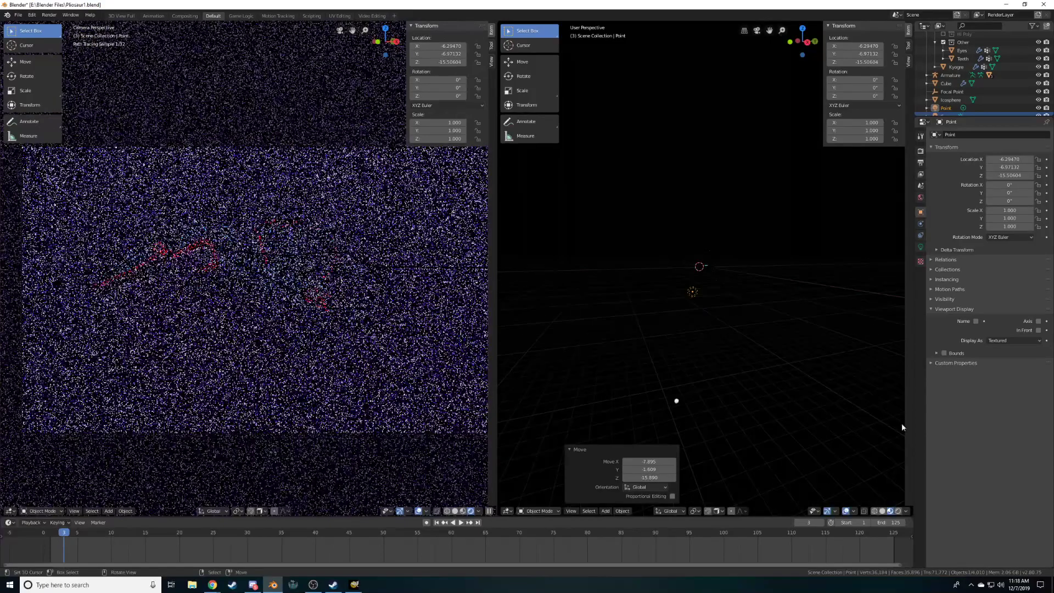
{"action": "left_click", "coordinate": [883, 511]}
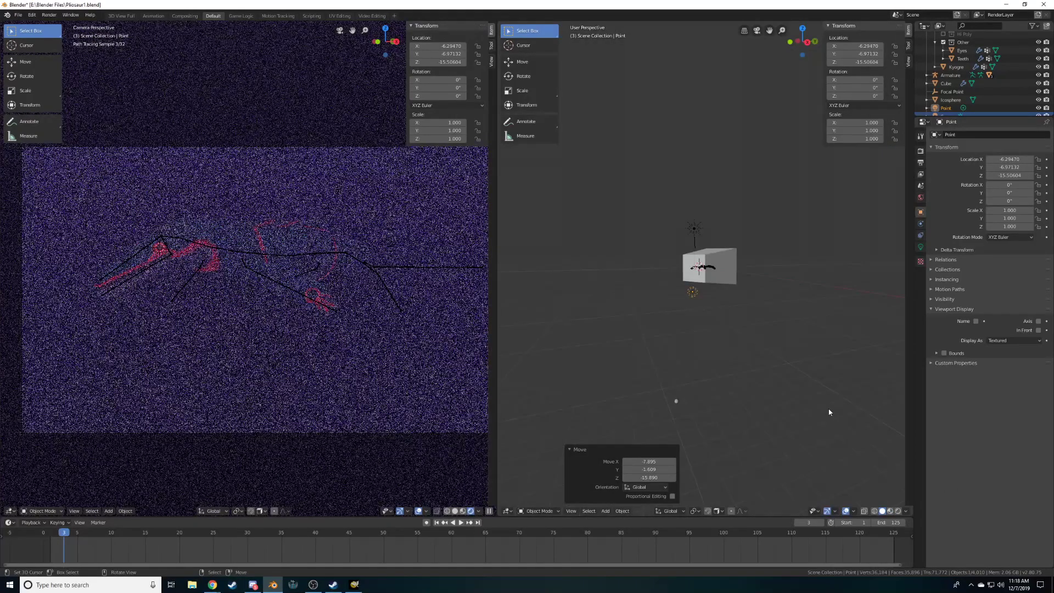
Reposition the point light beneath the pliosaur at about X -3.0, Y -1.8, Z -9.9, using the right-side and perspective views
{"action": "key", "text": "KP_3"}
{"action": "scroll", "coordinate": [788, 372], "scroll_direction": "up", "scroll_amount": 7}
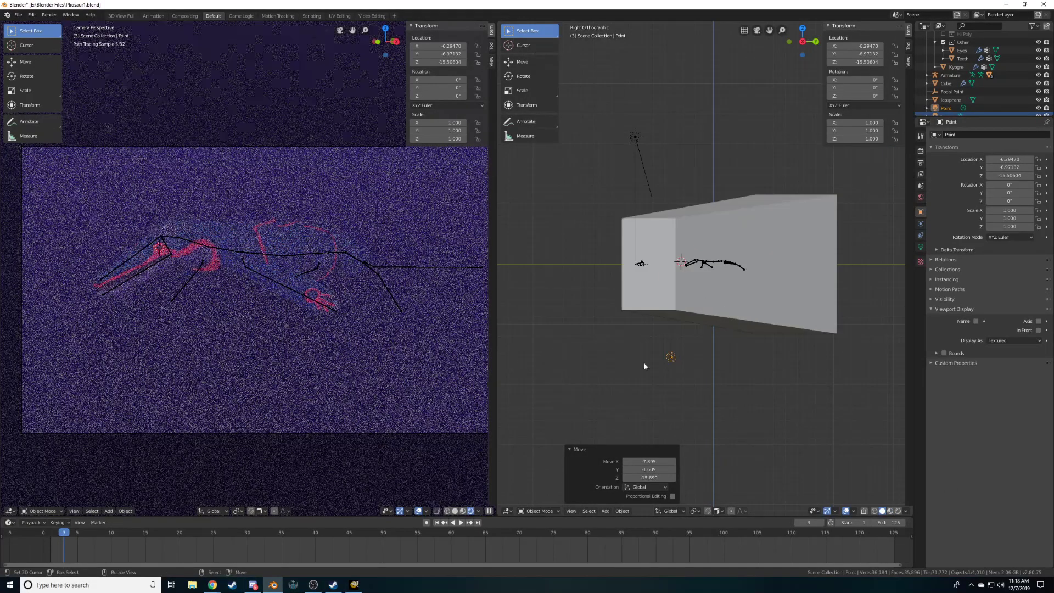
{"action": "key", "text": "g"}
{"action": "left_click", "coordinate": [699, 329]}
{"action": "middle_click_drag", "start_coordinate": [698, 330], "coordinate": [697, 371]}
{"action": "key", "text": "g"}
{"action": "left_click", "coordinate": [725, 284]}
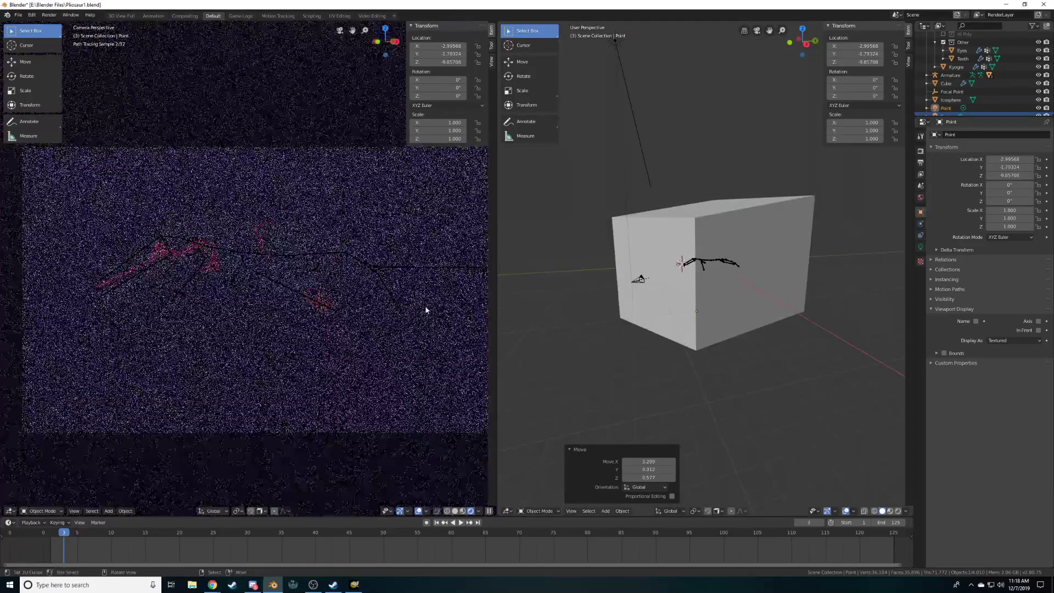
Hide the volume cube and move the point light close under the pliosaur, to about X -0.8, Y -0.2, Z -4.1
{"action": "left_click", "coordinate": [391, 351]}
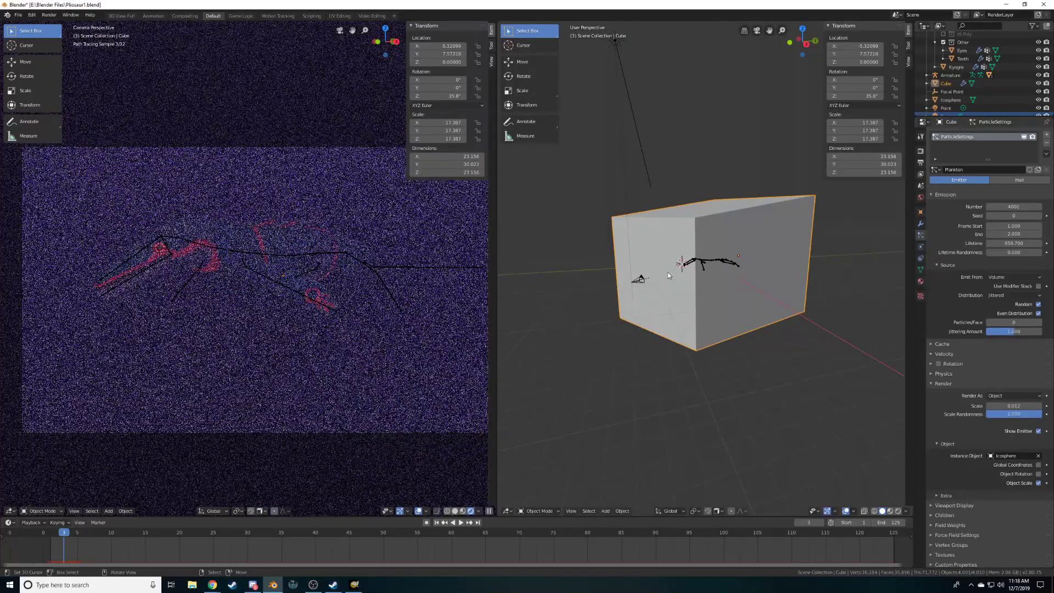
{"action": "key", "text": "h"}
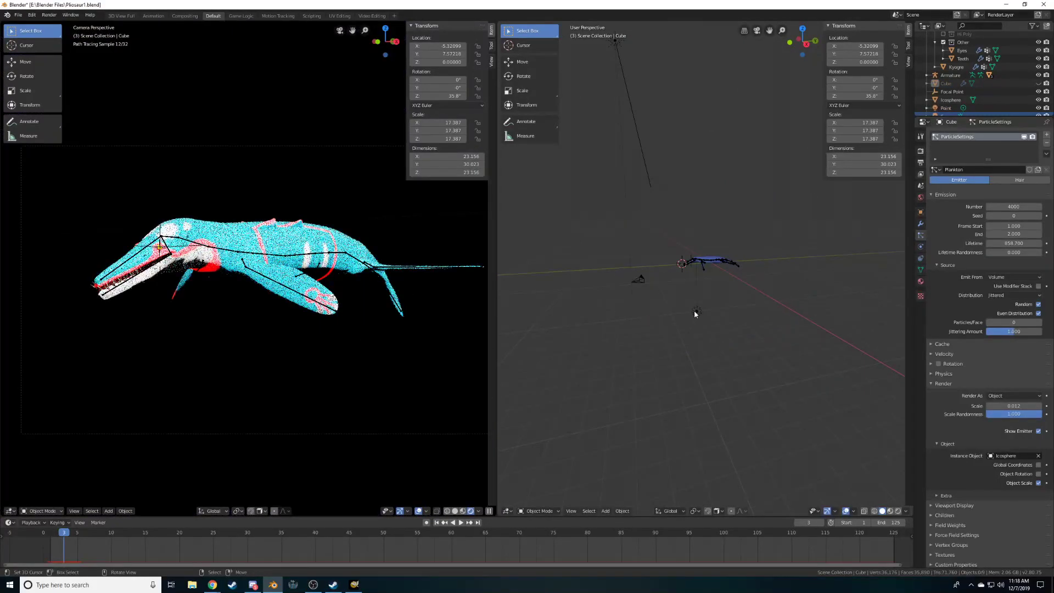
{"action": "left_click", "coordinate": [696, 312]}
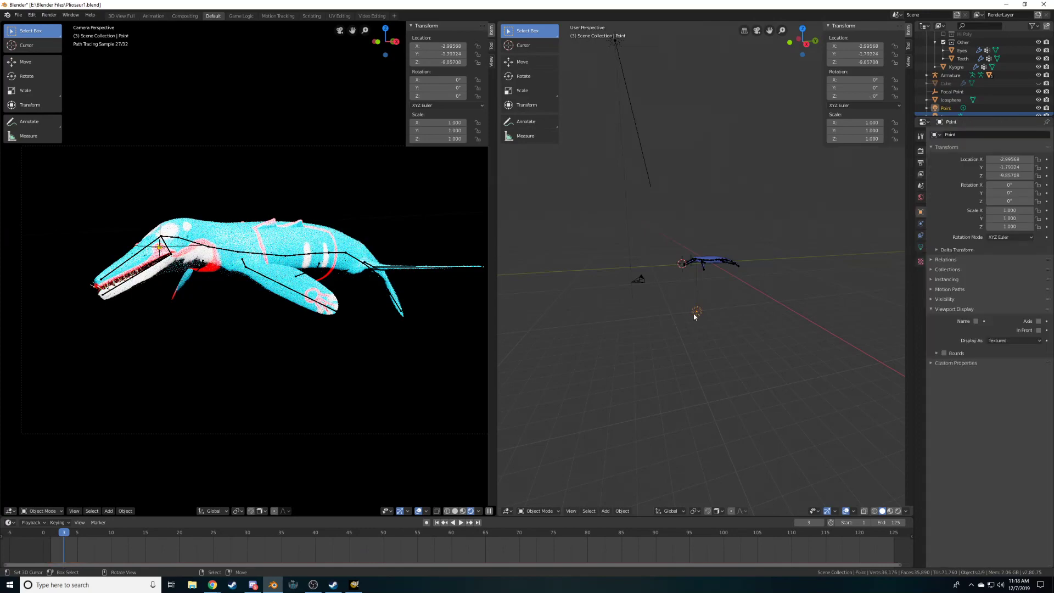
{"action": "key", "text": "g"}
{"action": "key", "text": "z"}
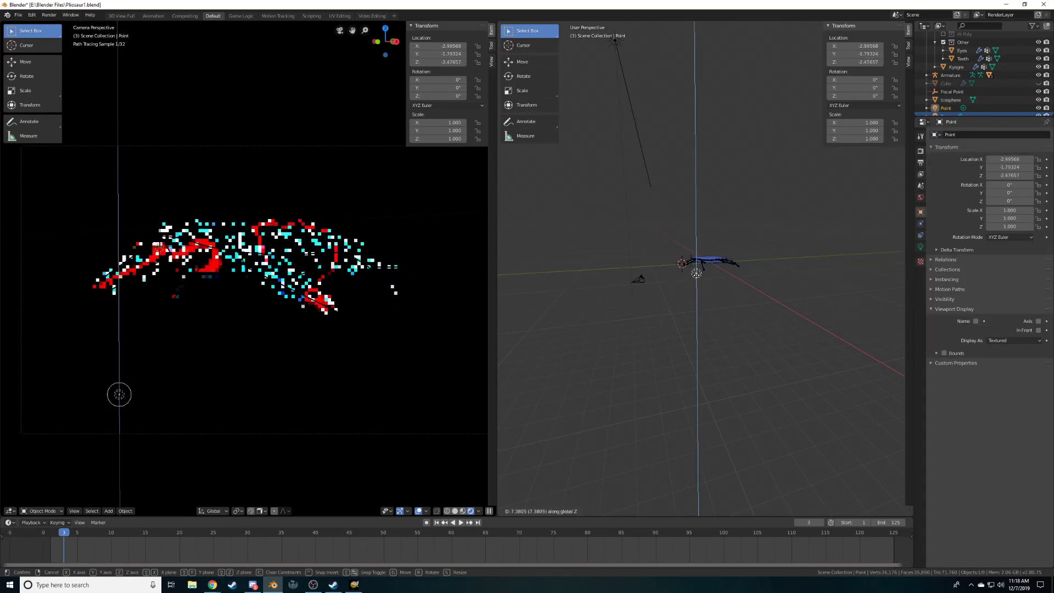
{"action": "left_click", "coordinate": [697, 285]}
{"action": "key", "text": "g"}
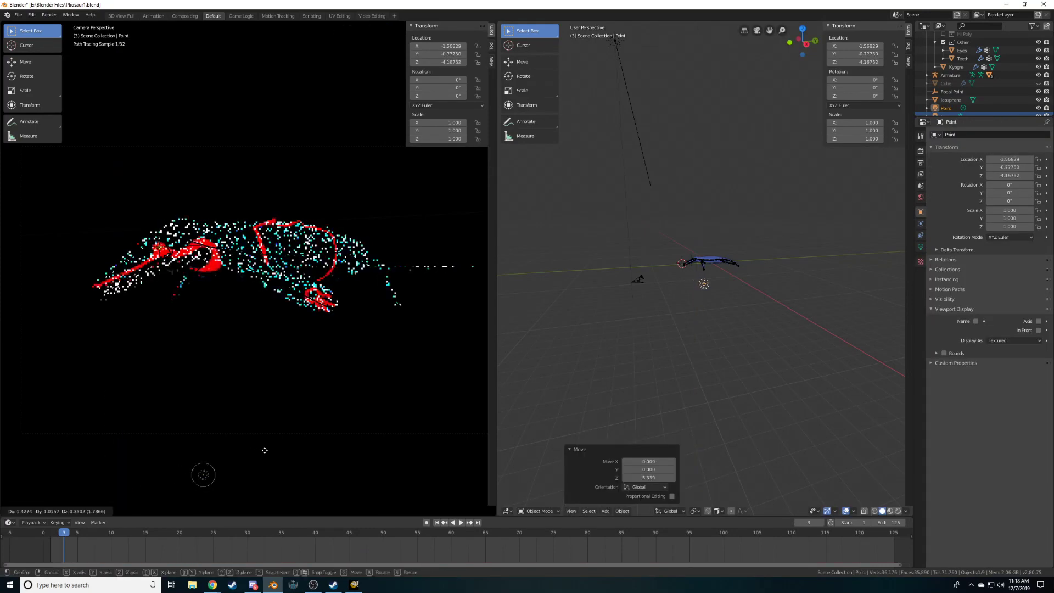
{"action": "left_click", "coordinate": [303, 448]}
{"action": "middle_click_drag", "start_coordinate": [646, 365], "coordinate": [657, 345]}
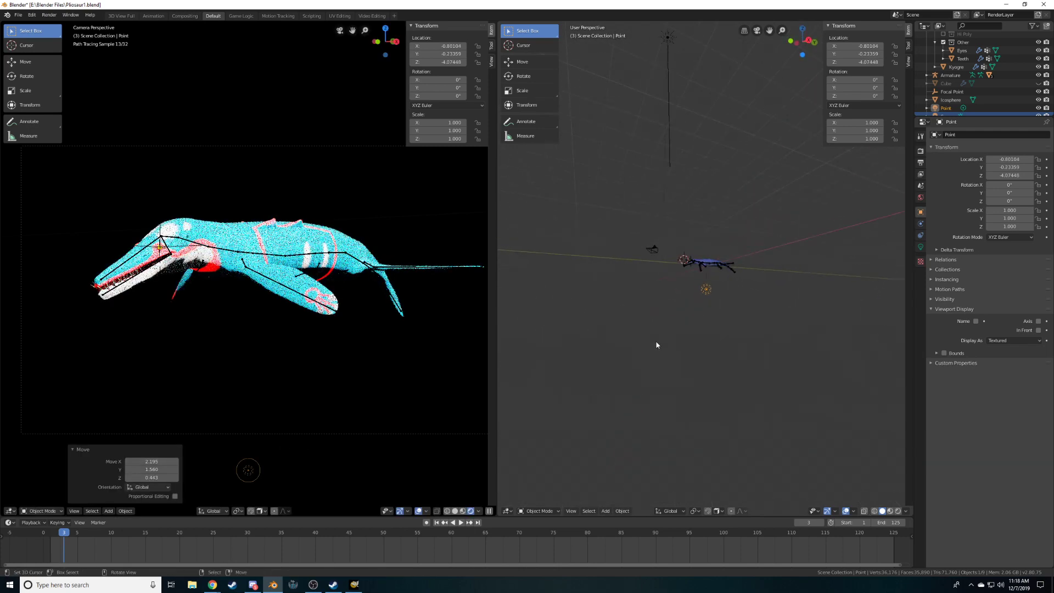
Tint the point light pale cyan and set its power to 80
{"action": "left_click", "coordinate": [921, 247]}
{"action": "left_click", "coordinate": [1011, 253]}
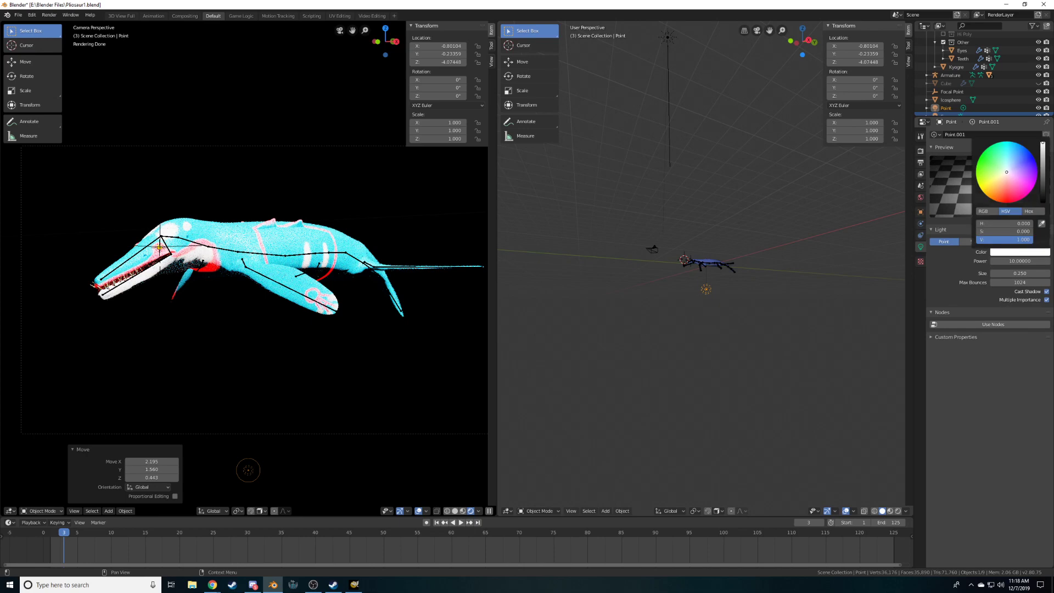
{"action": "left_click", "coordinate": [1006, 167]}
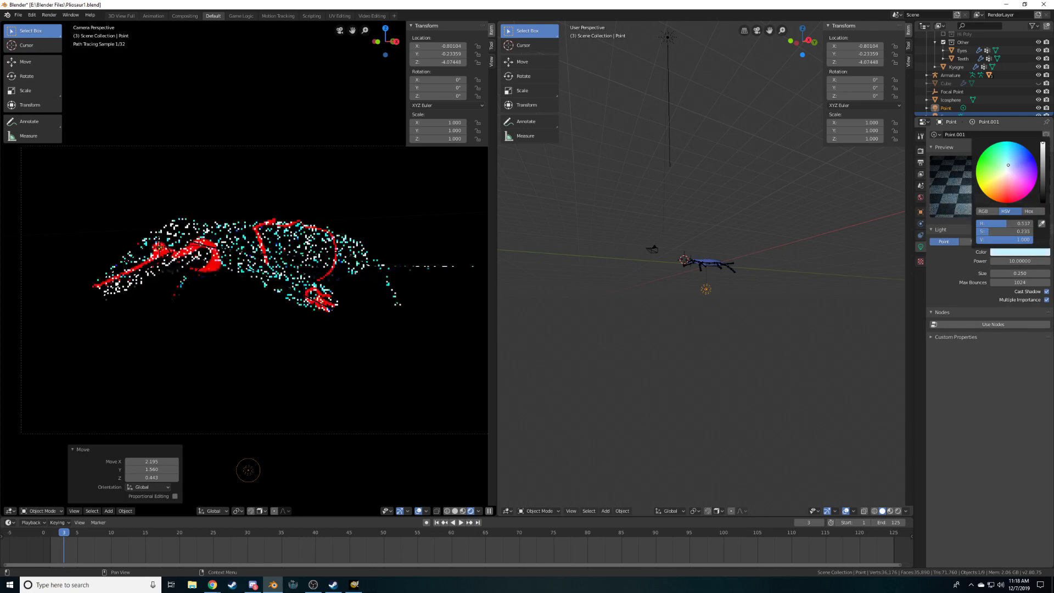
{"action": "left_click_drag", "start_coordinate": [1012, 261], "coordinate": [1045, 261]}
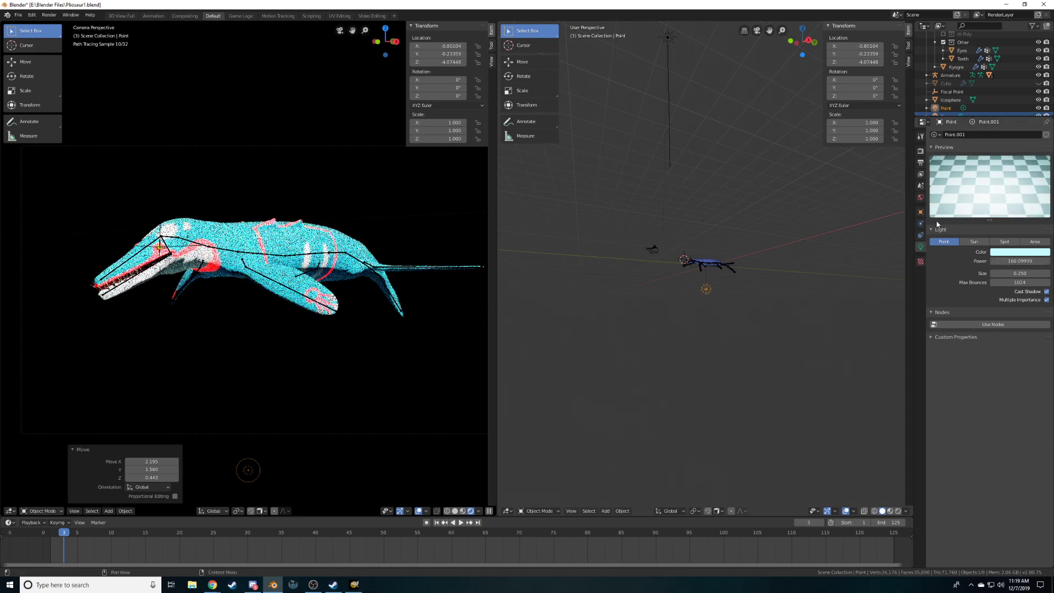
{"action": "left_click", "coordinate": [1013, 261]}
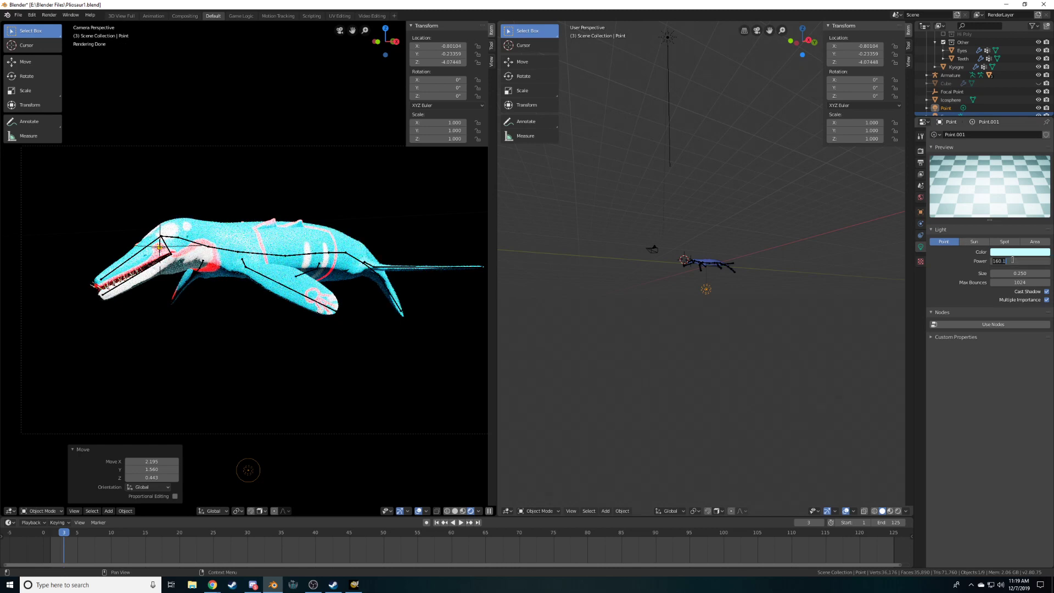
{"action": "type", "text": "80"}
{"action": "key", "text": "Return"}
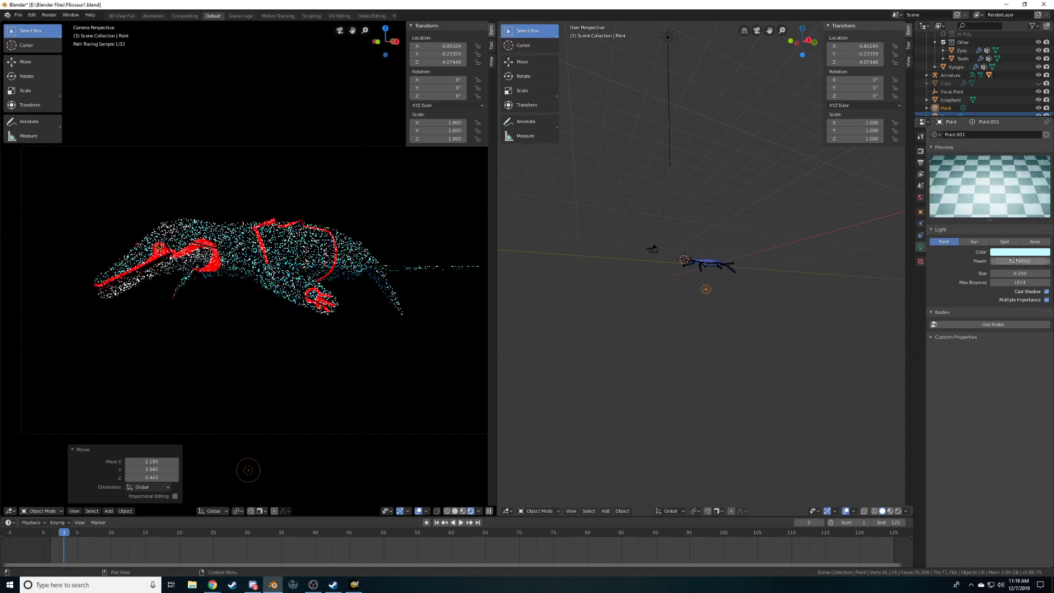
Hide the Sun in the viewport to check the point light's power on the pliosaur by itself
{"action": "scroll", "coordinate": [969, 64], "scroll_direction": "down", "scroll_amount": 1}
{"action": "left_click", "coordinate": [1039, 109]}
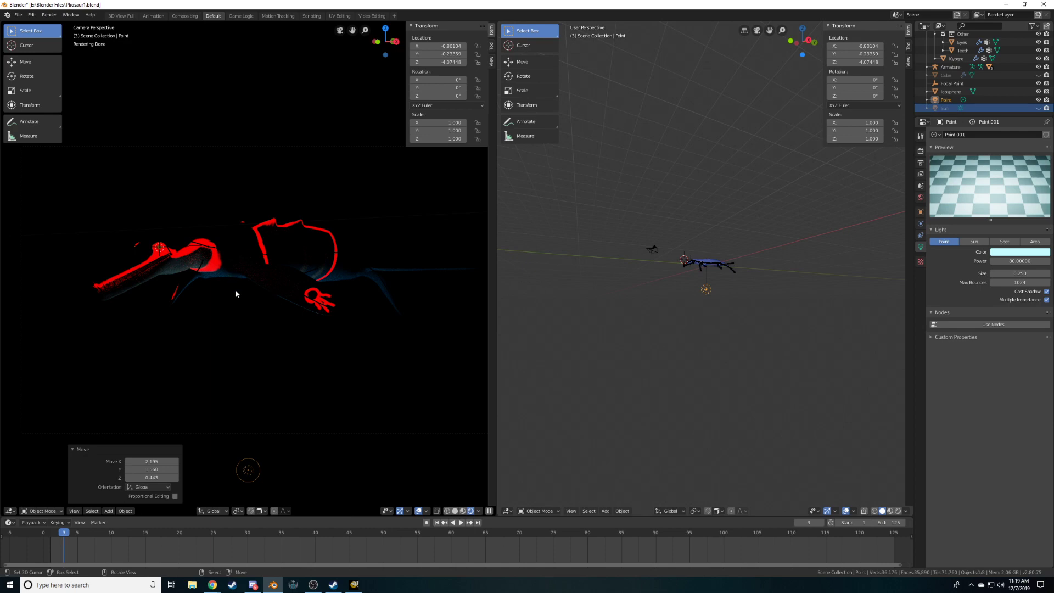
{"action": "left_click", "coordinate": [1006, 261]}
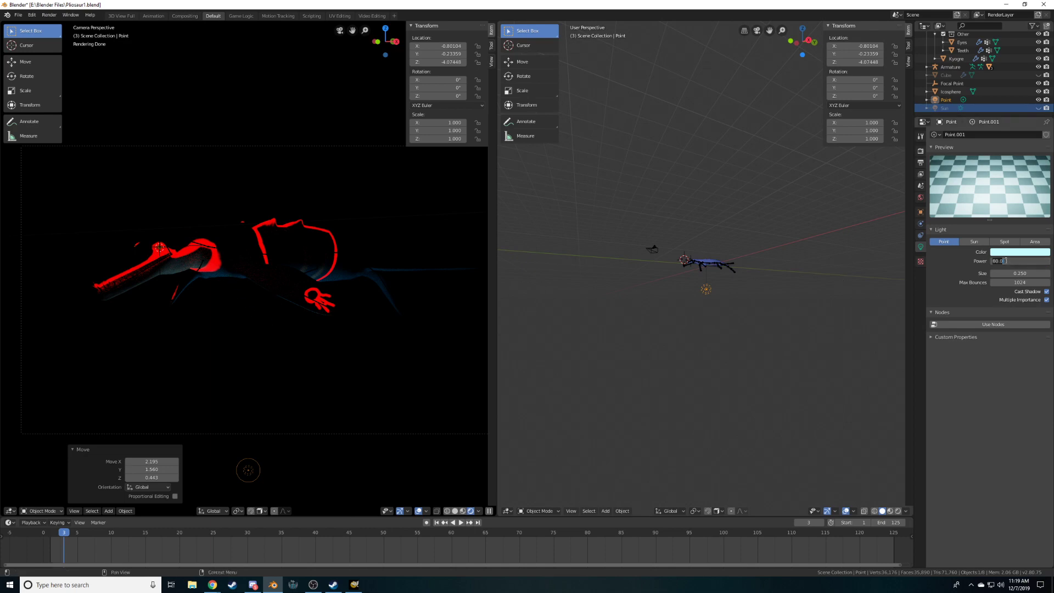
{"action": "key", "text": "Return"}
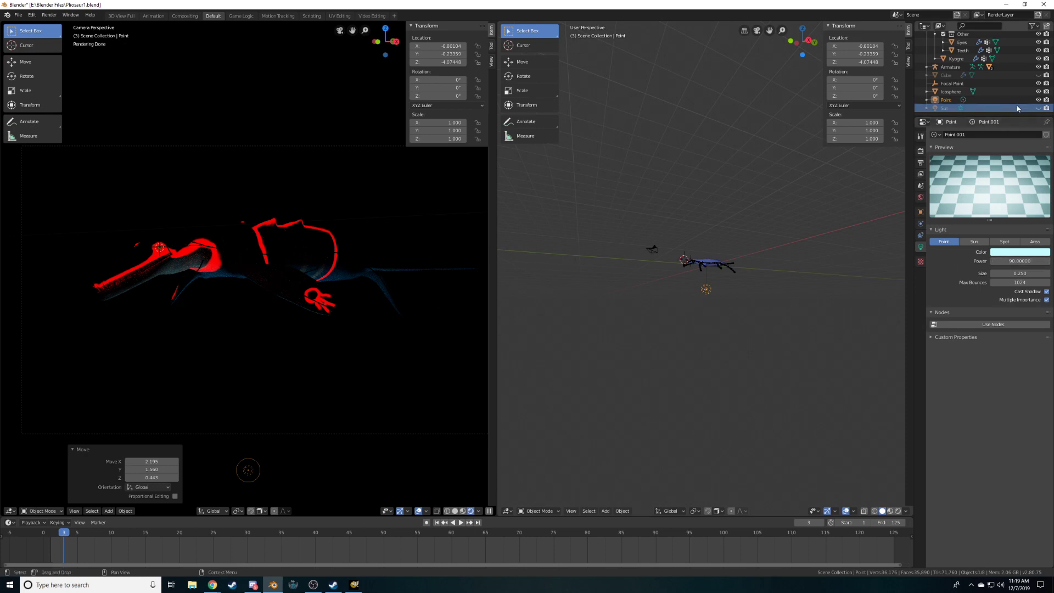
Unhide the Sun and the volume cube, switch the camera view back to solid shading and save the file
{"action": "left_click", "coordinate": [1039, 108]}
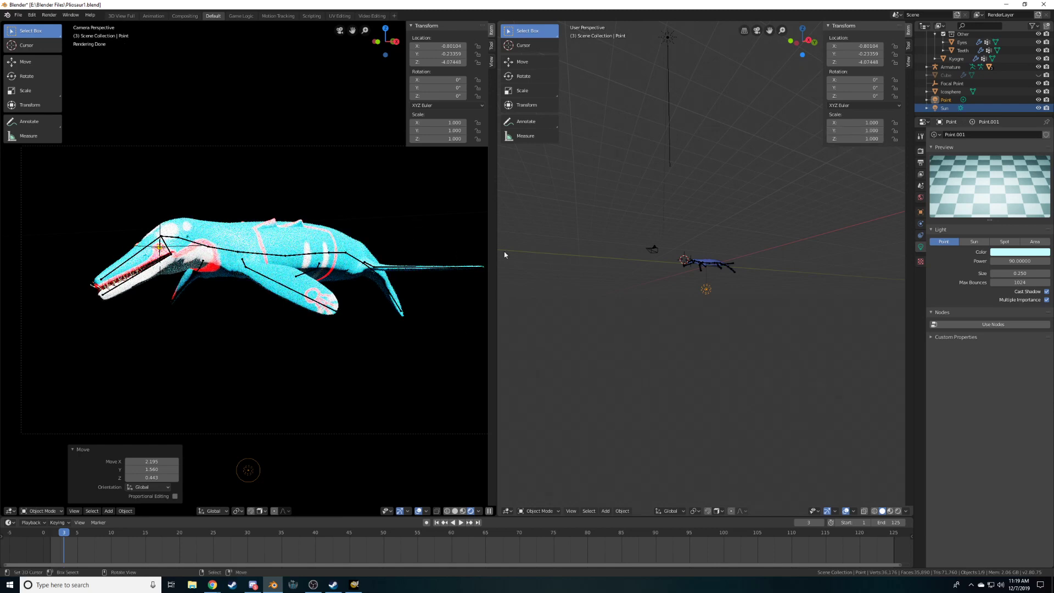
{"action": "key", "text": "alt+h"}
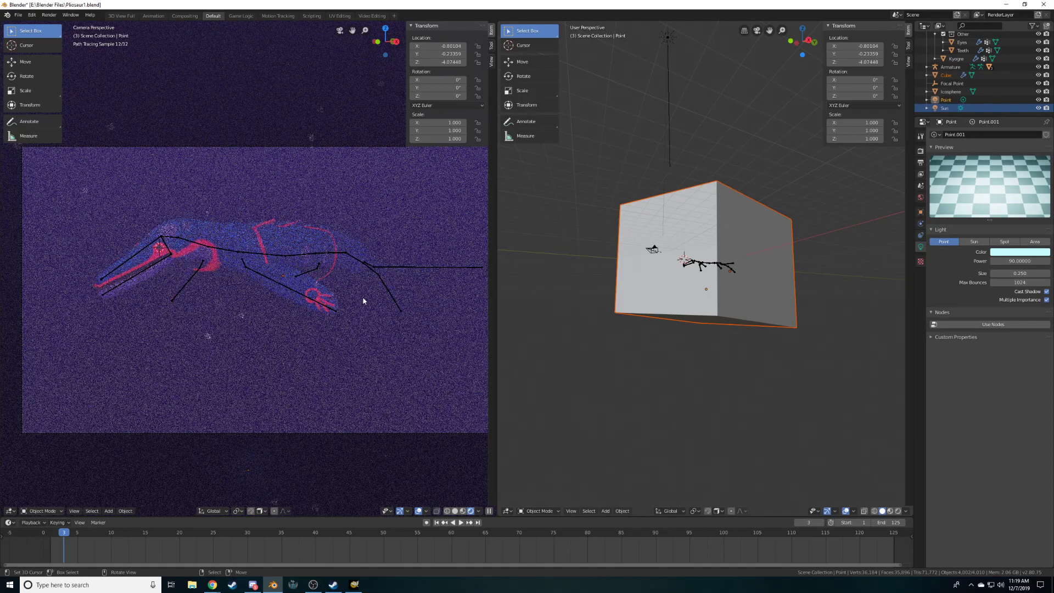
{"action": "left_click", "coordinate": [455, 511]}
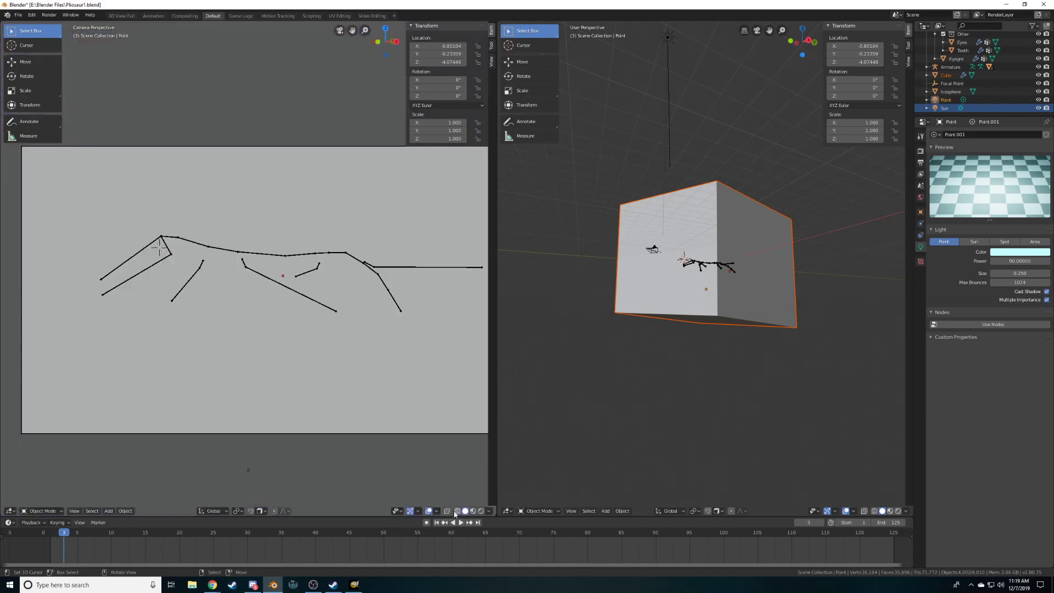
{"action": "key", "text": "ctrl+s"}
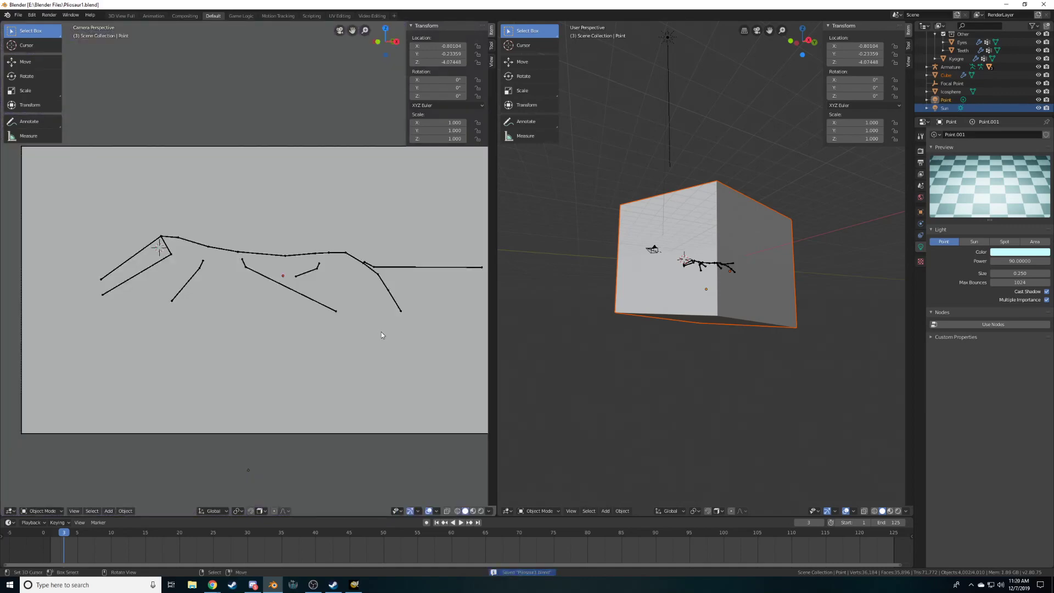
Rename the point light beneath the pliosaur to "Rim Light"
{"action": "middle_click_drag", "start_coordinate": [500, 319], "coordinate": [696, 298]}
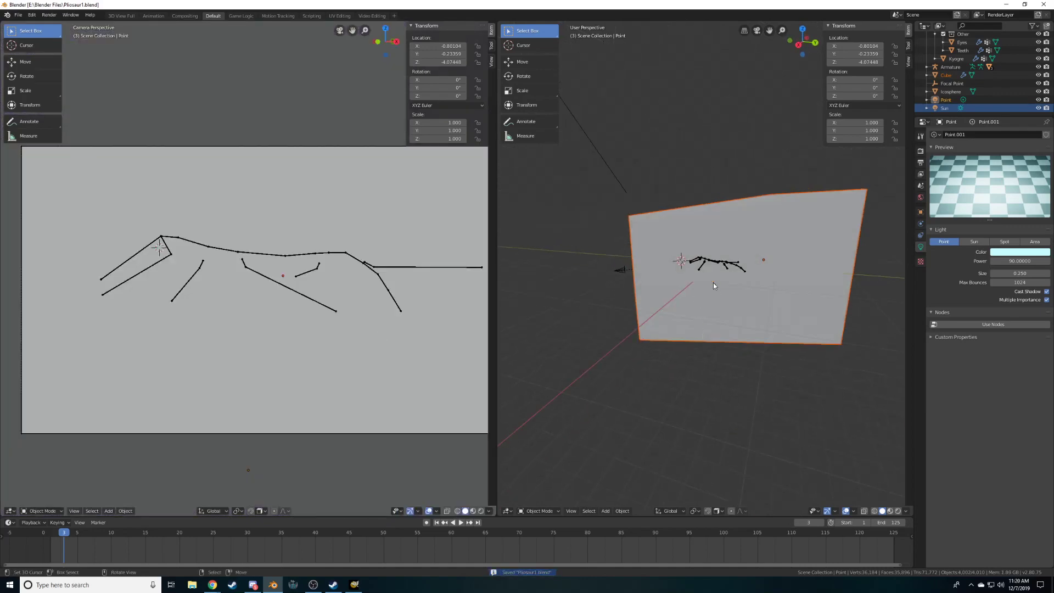
{"action": "left_click", "coordinate": [714, 282]}
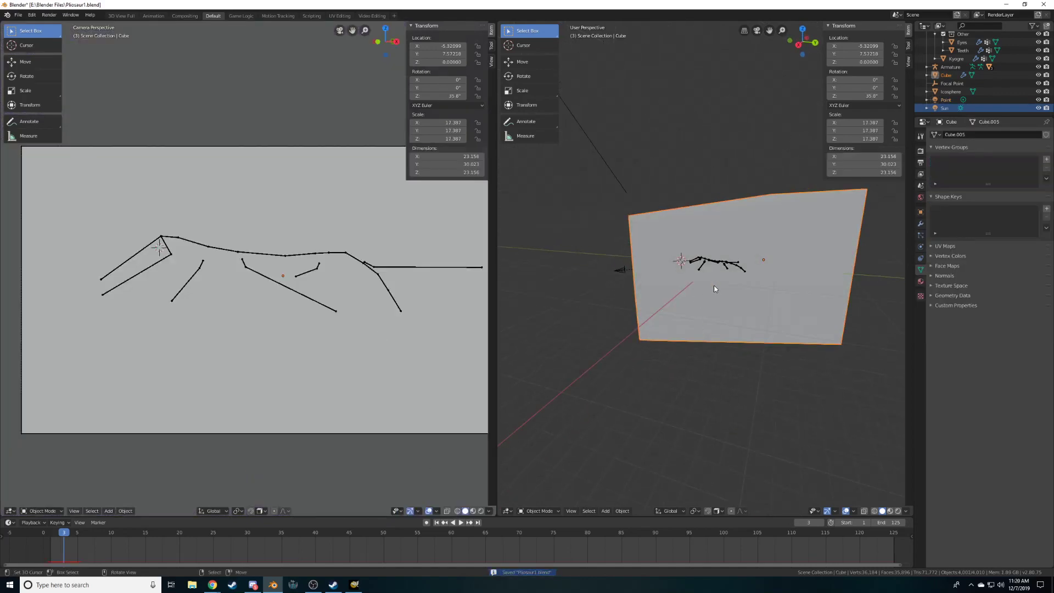
{"action": "left_click", "coordinate": [945, 101]}
{"action": "left_click", "coordinate": [921, 211]}
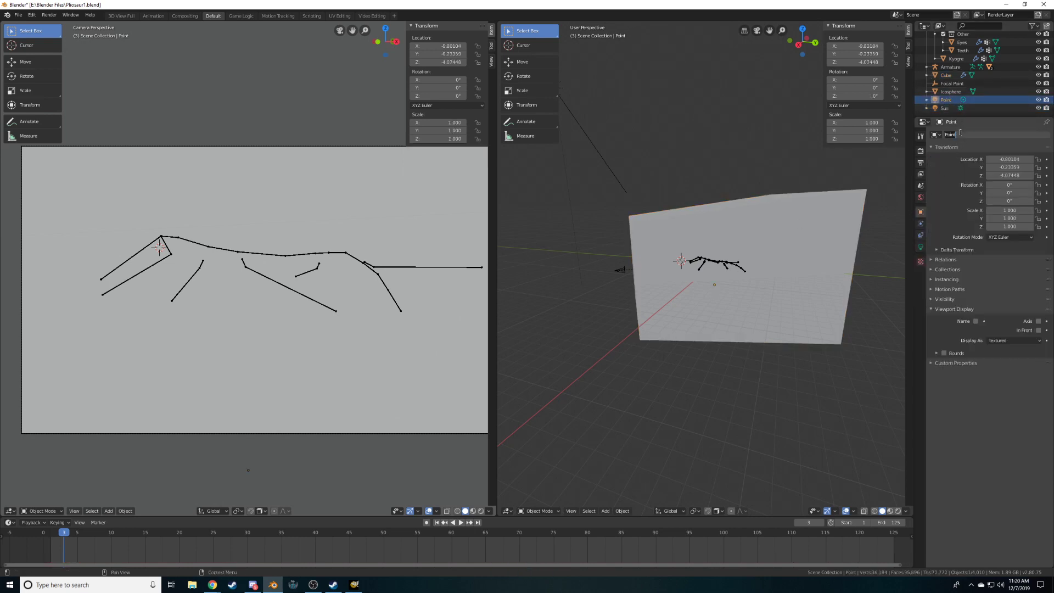
{"action": "type", "text": "Fi"}
{"action": "type", "text": "m Light"}
{"action": "key", "text": "Return"}
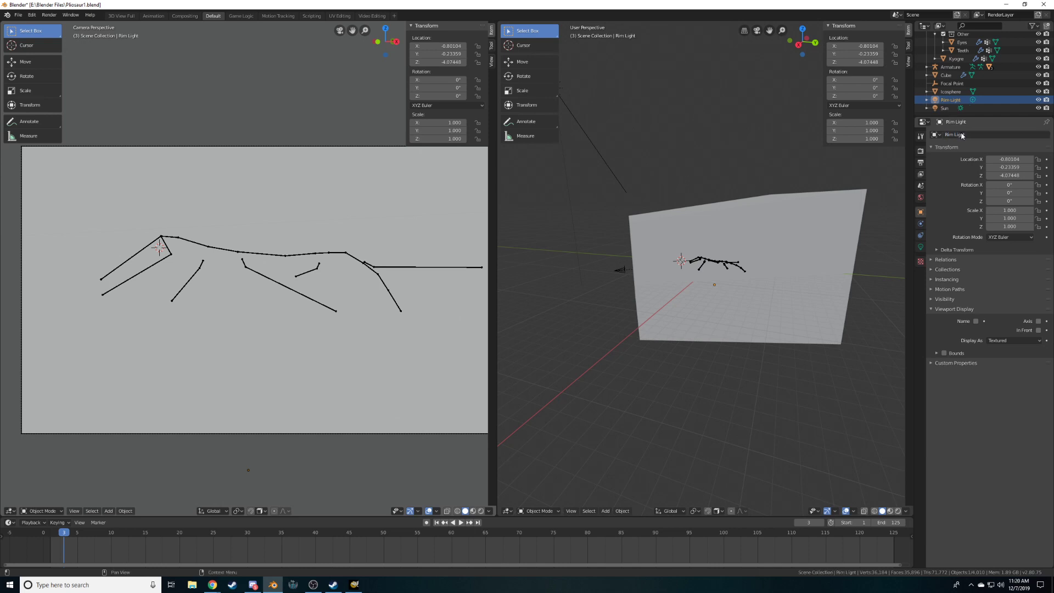
Rename the Icosphere object to "Plankton"
{"action": "left_click", "coordinate": [951, 91]}
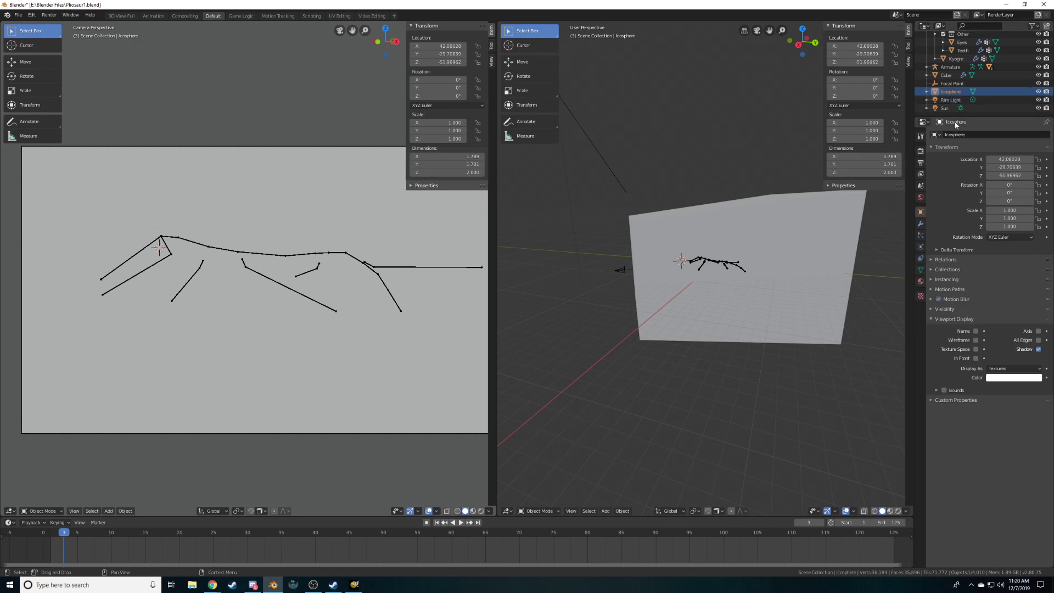
{"action": "left_click", "coordinate": [957, 135]}
{"action": "type", "text": "Plankton"}
{"action": "key", "text": "Return"}
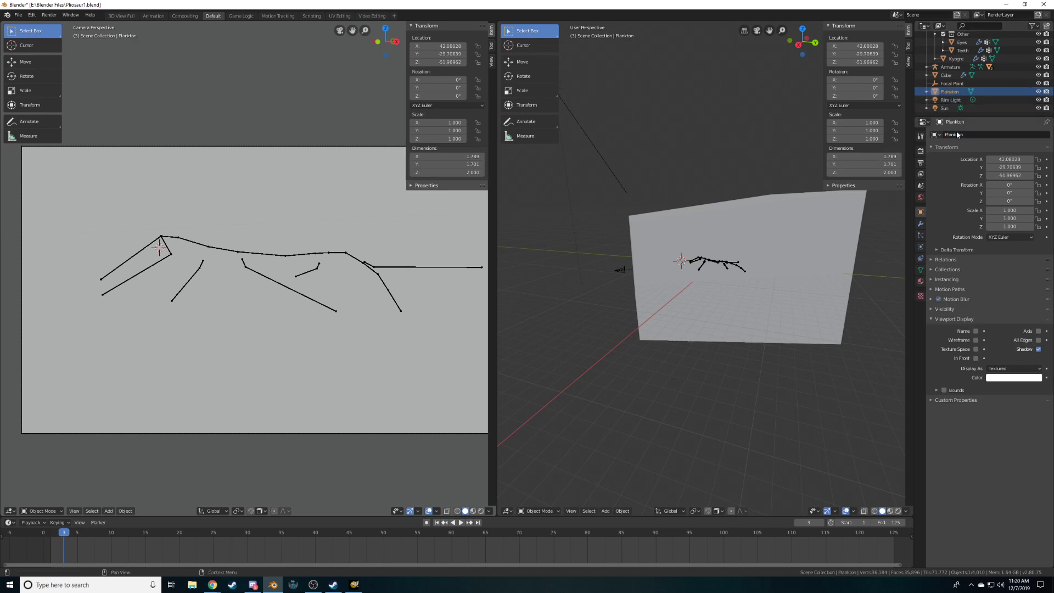
Move the Armature into the Pliosaur collection
{"action": "left_click", "coordinate": [950, 67]}
{"action": "key", "text": "m"}
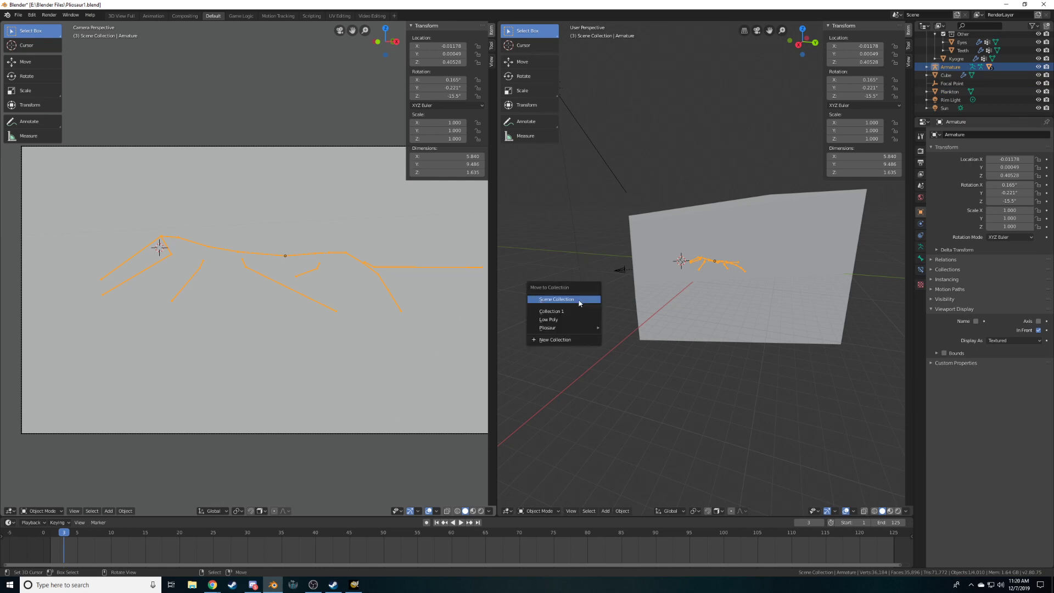
{"action": "mouse_move", "coordinate": [571, 328]}
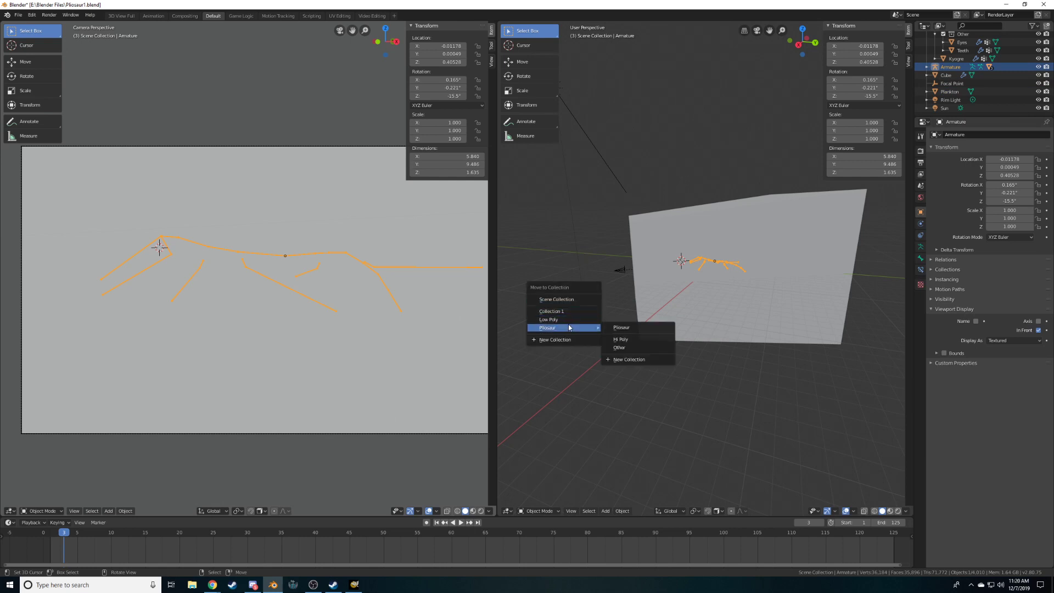
{"action": "left_click", "coordinate": [616, 328]}
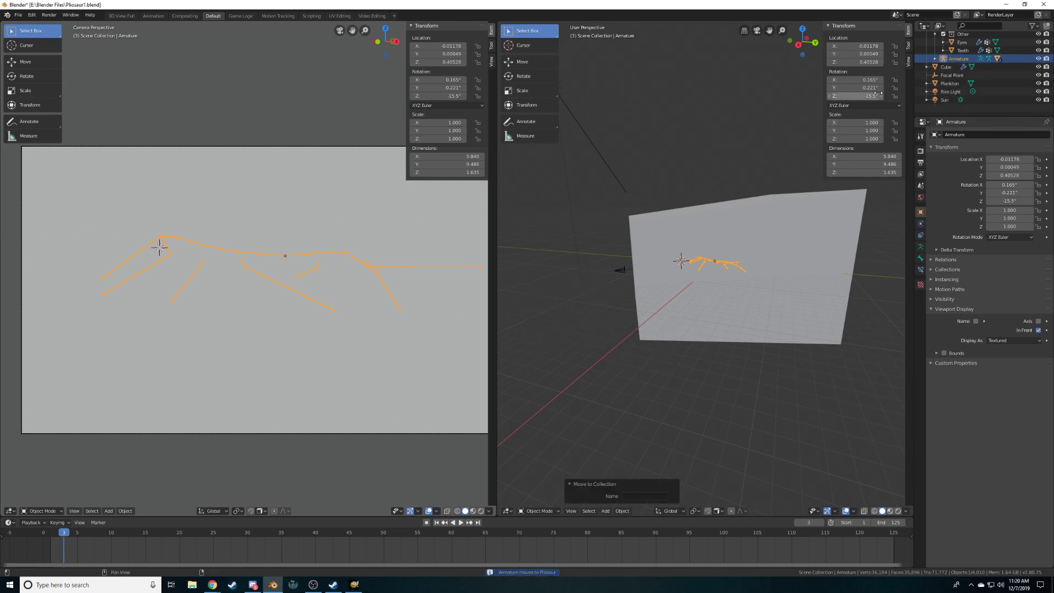
Rename the large cube enclosing the pliosaur to "Volume"
{"action": "scroll", "coordinate": [1021, 71], "scroll_direction": "up", "scroll_amount": 2}
{"action": "left_click", "coordinate": [956, 102]}
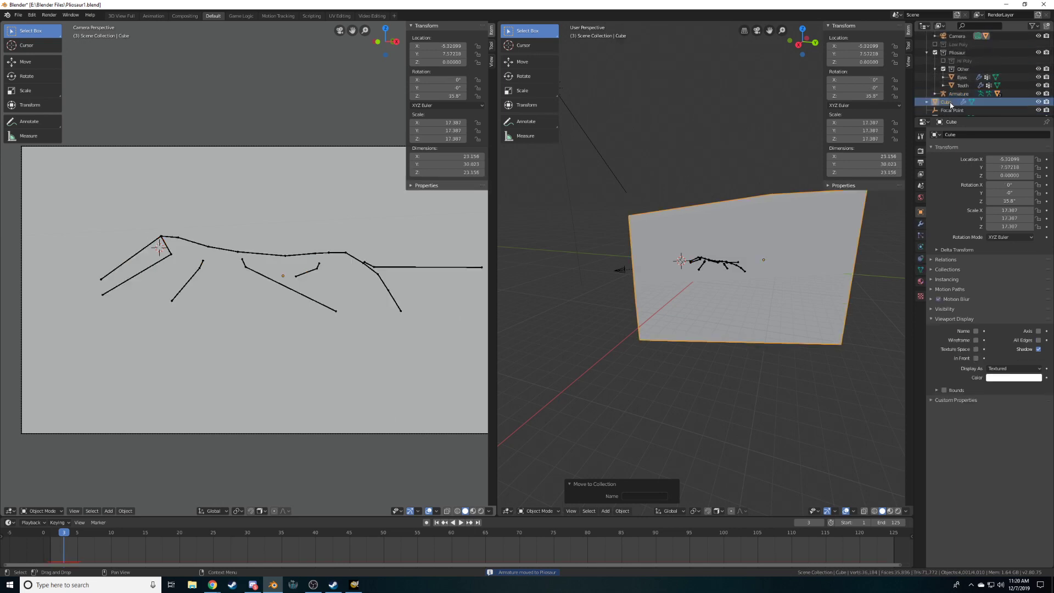
{"action": "left_click", "coordinate": [954, 135]}
{"action": "type", "text": "Volume"}
{"action": "key", "text": "Return"}
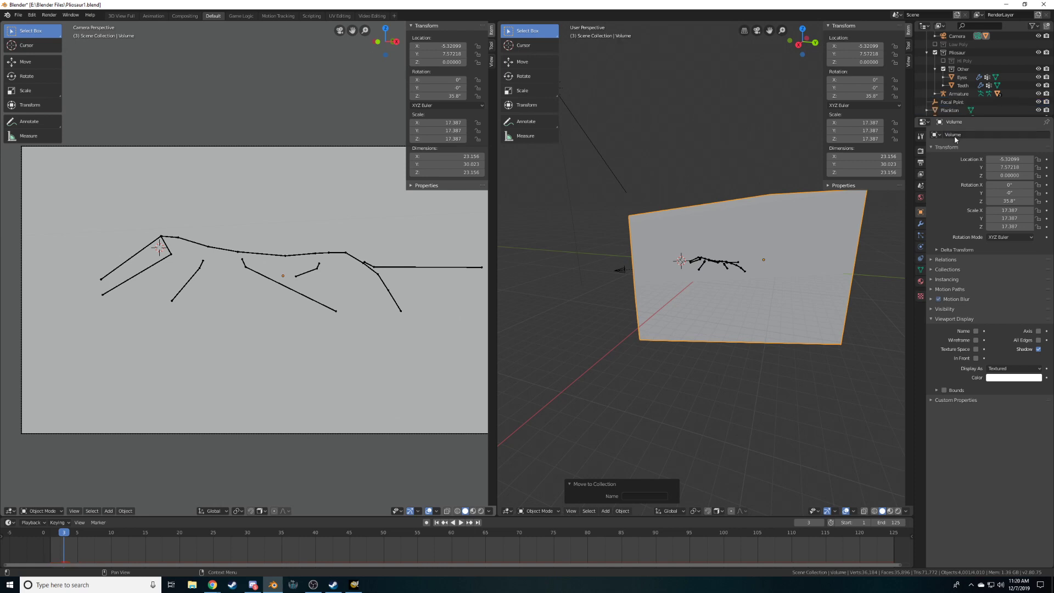
Save the tidied scene and merge the two 3D viewports into a single camera view
{"action": "scroll", "coordinate": [968, 88], "scroll_direction": "up", "scroll_amount": 1}
{"action": "scroll", "coordinate": [965, 71], "scroll_direction": "down", "scroll_amount": 2}
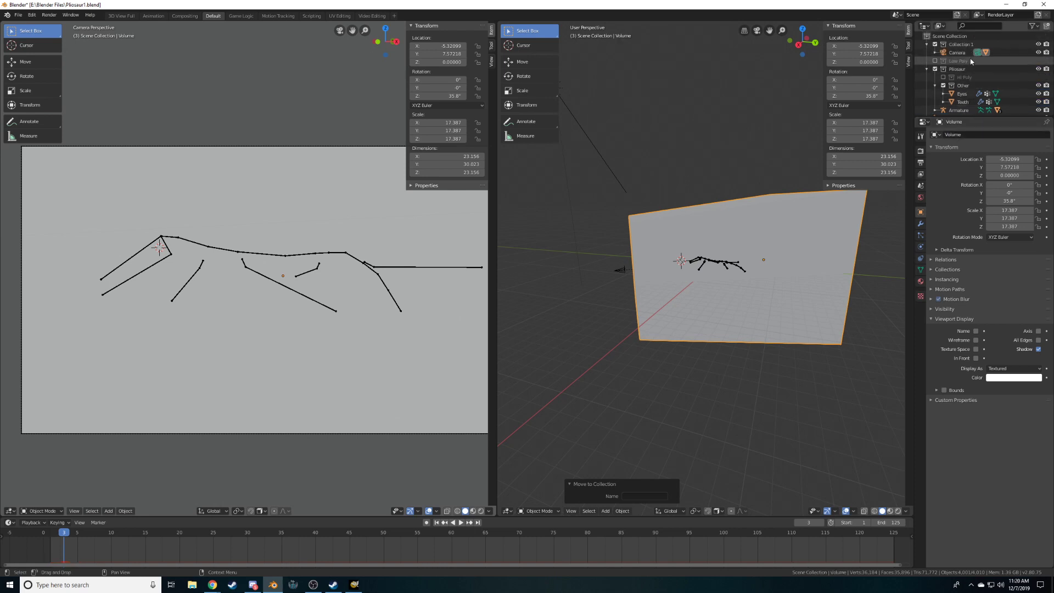
{"action": "scroll", "coordinate": [966, 67], "scroll_direction": "down", "scroll_amount": 1}
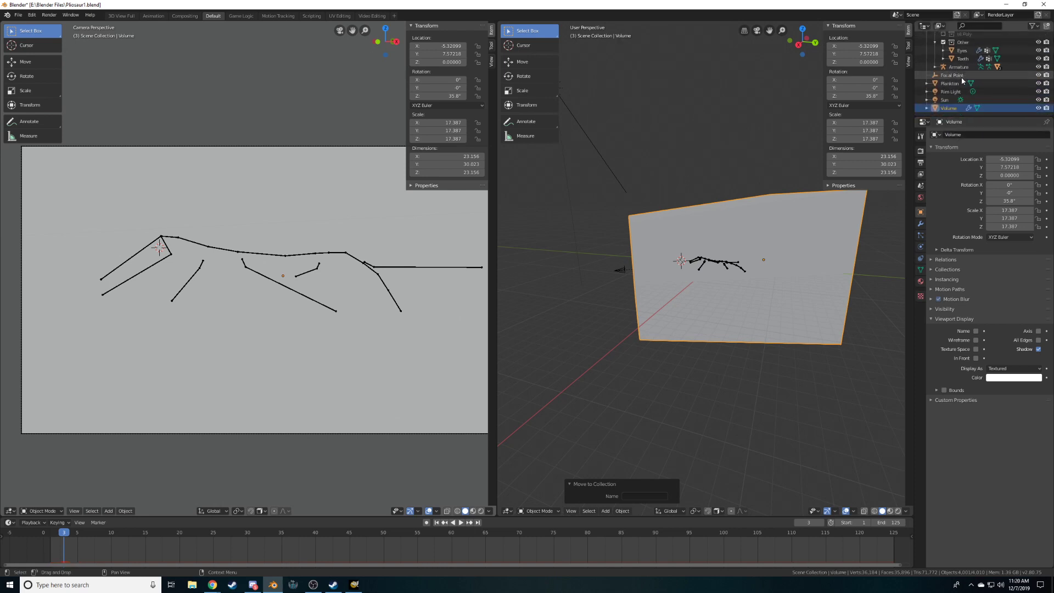
{"action": "scroll", "coordinate": [956, 77], "scroll_direction": "up", "scroll_amount": 3}
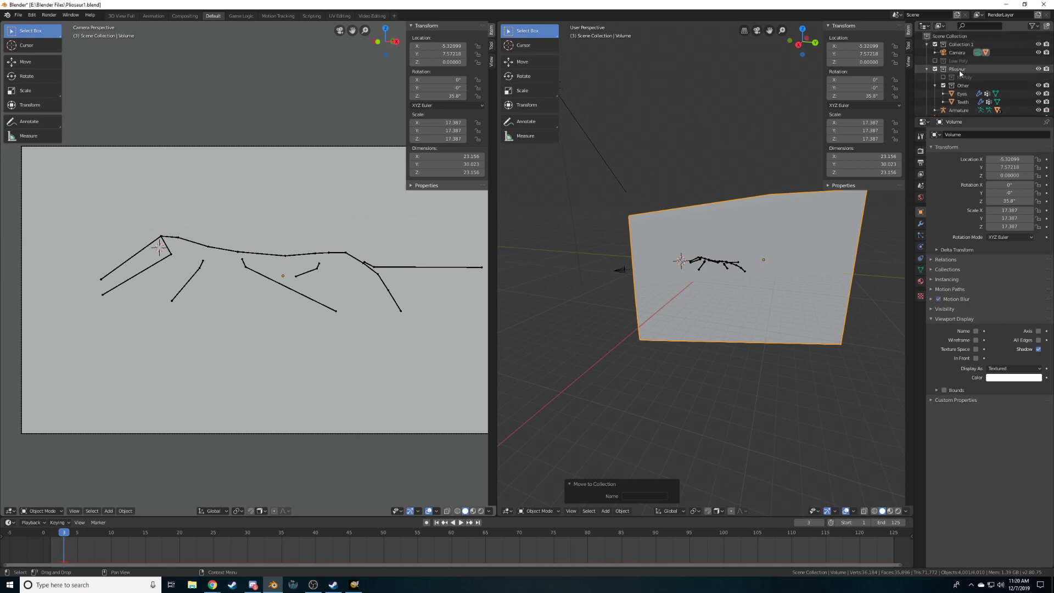
{"action": "key", "text": "ctrl+s"}
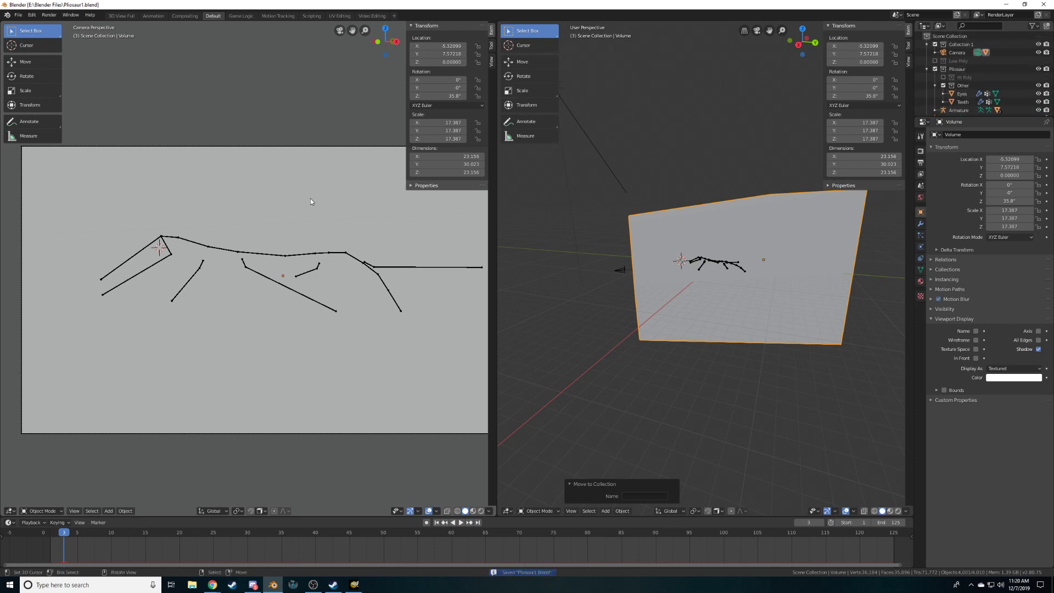
{"action": "left_click_drag", "start_coordinate": [495, 22], "coordinate": [606, 56]}
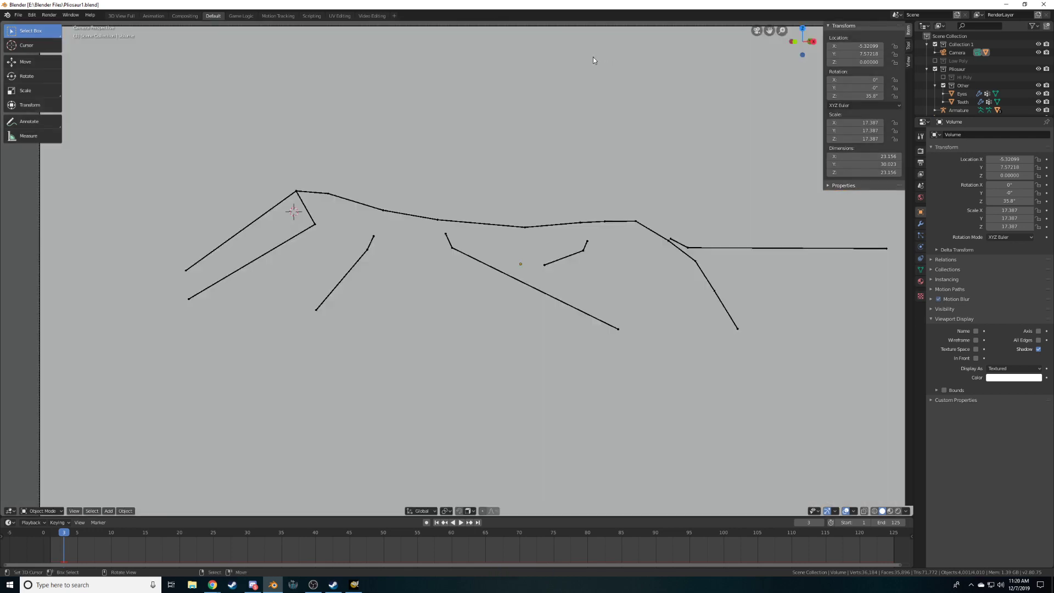
Double the Cycles render samples to 2048 in the scene's sampling settings
{"action": "left_click", "coordinate": [48, 15]}
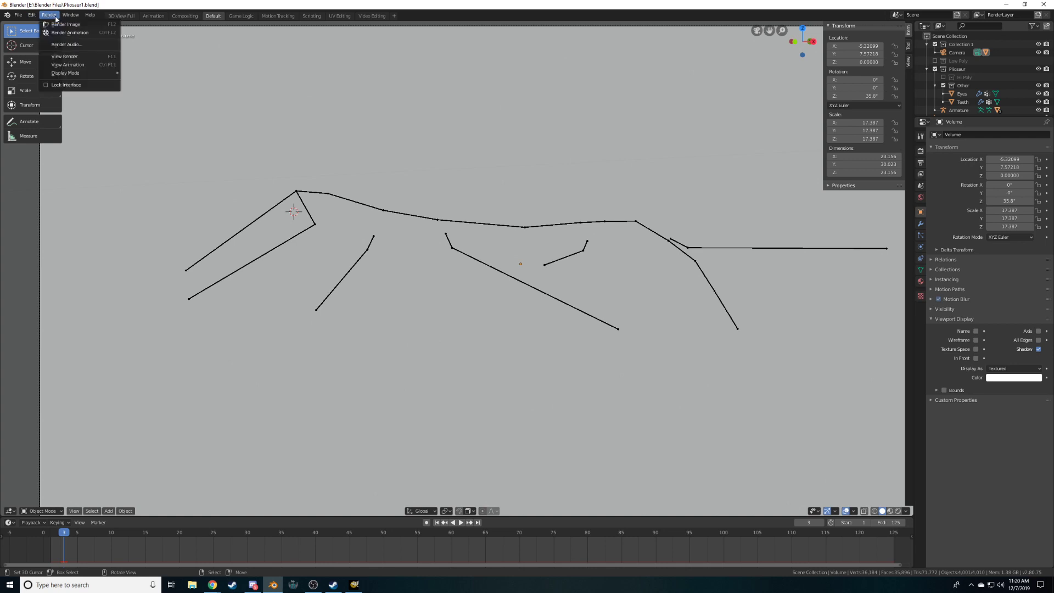
{"action": "left_click", "coordinate": [921, 151]}
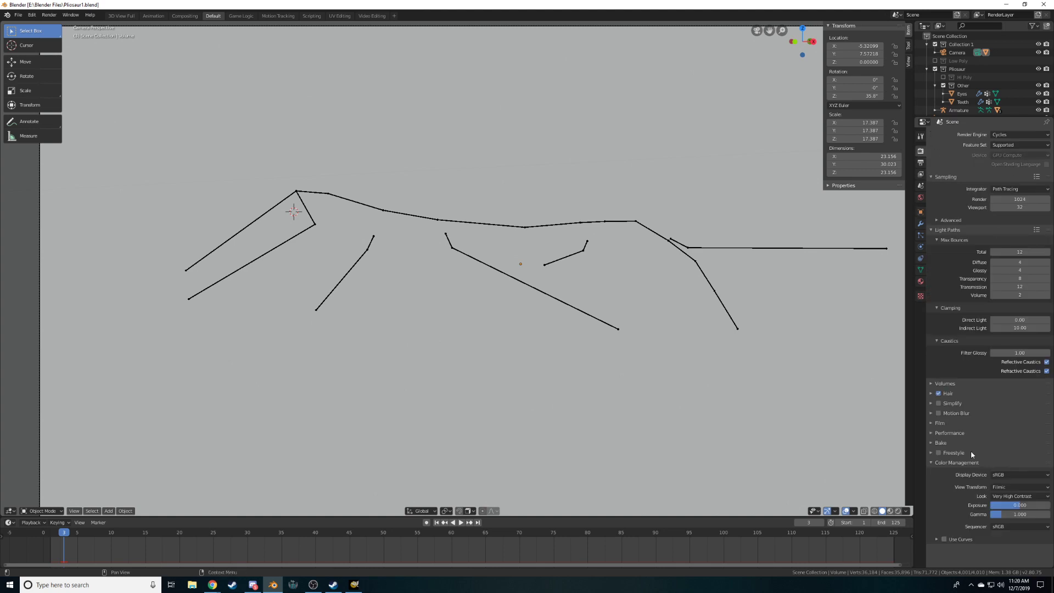
{"action": "left_click", "coordinate": [932, 433]}
{"action": "scroll", "coordinate": [972, 446], "scroll_direction": "down", "scroll_amount": 2}
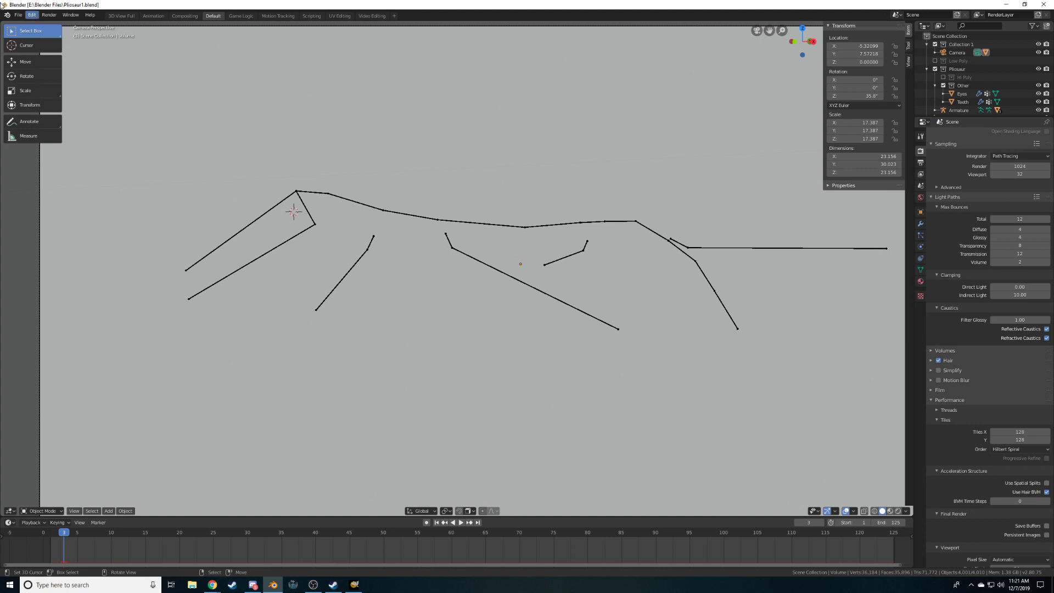
{"action": "scroll", "coordinate": [973, 496], "scroll_direction": "down", "scroll_amount": 5}
{"action": "scroll", "coordinate": [973, 494], "scroll_direction": "up", "scroll_amount": 5}
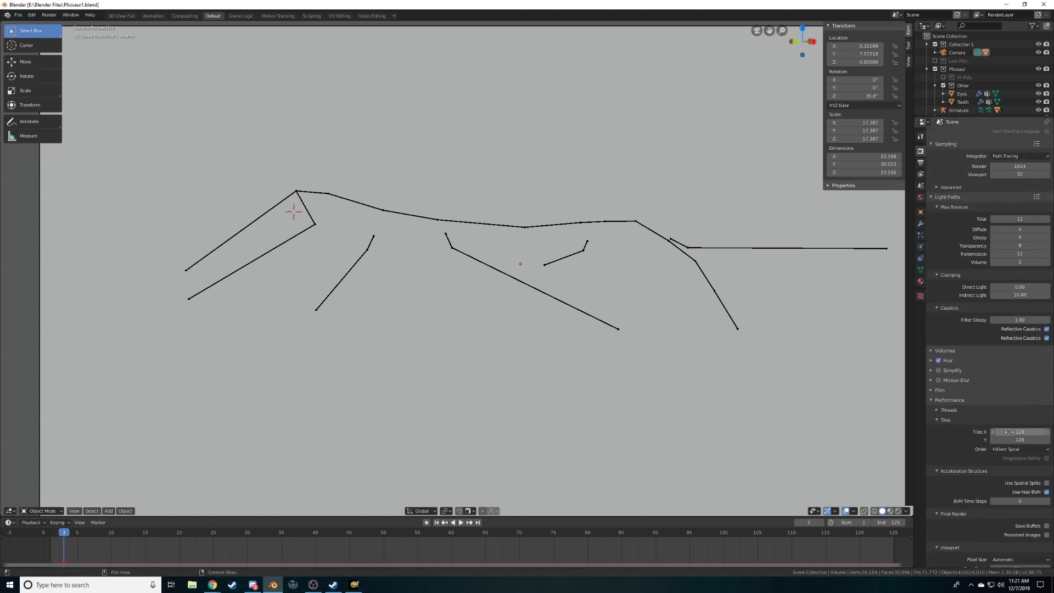
{"action": "left_click", "coordinate": [1009, 168]}
{"action": "type", "text": "*2"}
{"action": "key", "text": "Return"}
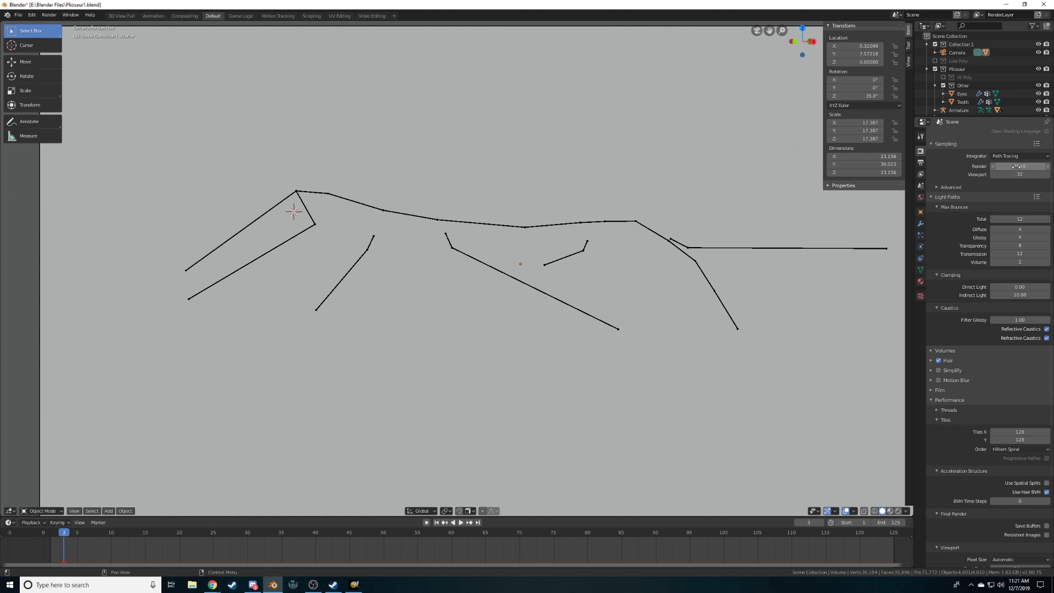
Check the output and view layer settings, then save the file and render the current frame as a still image
{"action": "scroll", "coordinate": [961, 384], "scroll_direction": "down", "scroll_amount": 5}
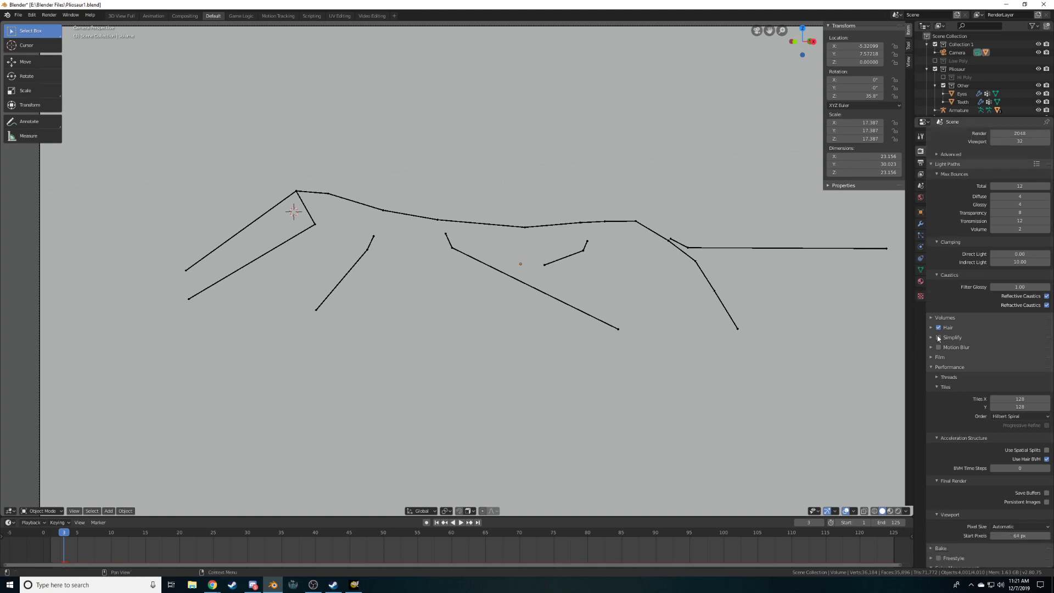
{"action": "left_click", "coordinate": [920, 163]}
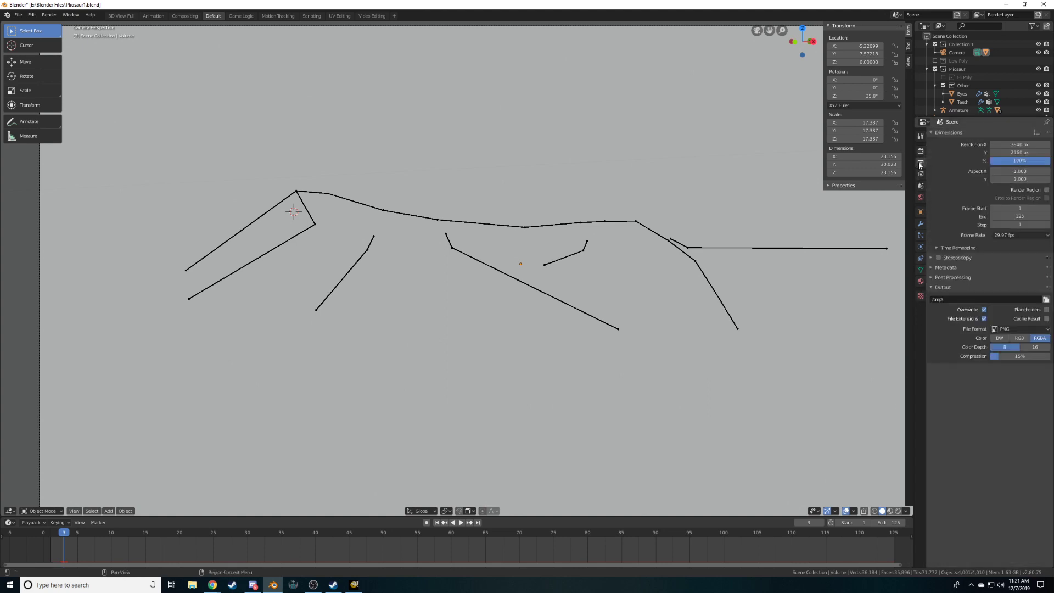
{"action": "left_click", "coordinate": [921, 174]}
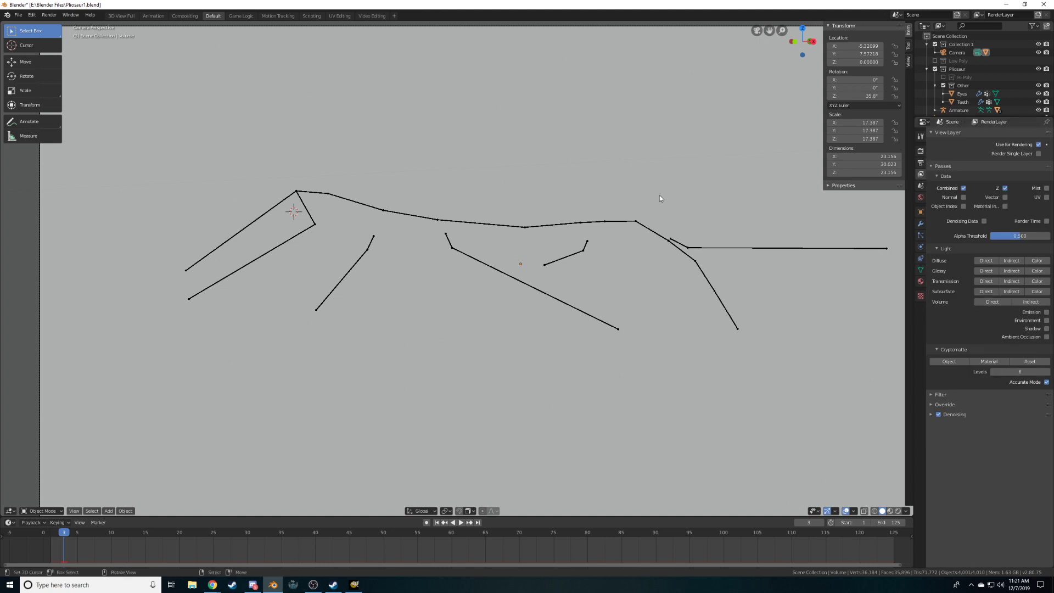
{"action": "key", "text": "ctrl+s"}
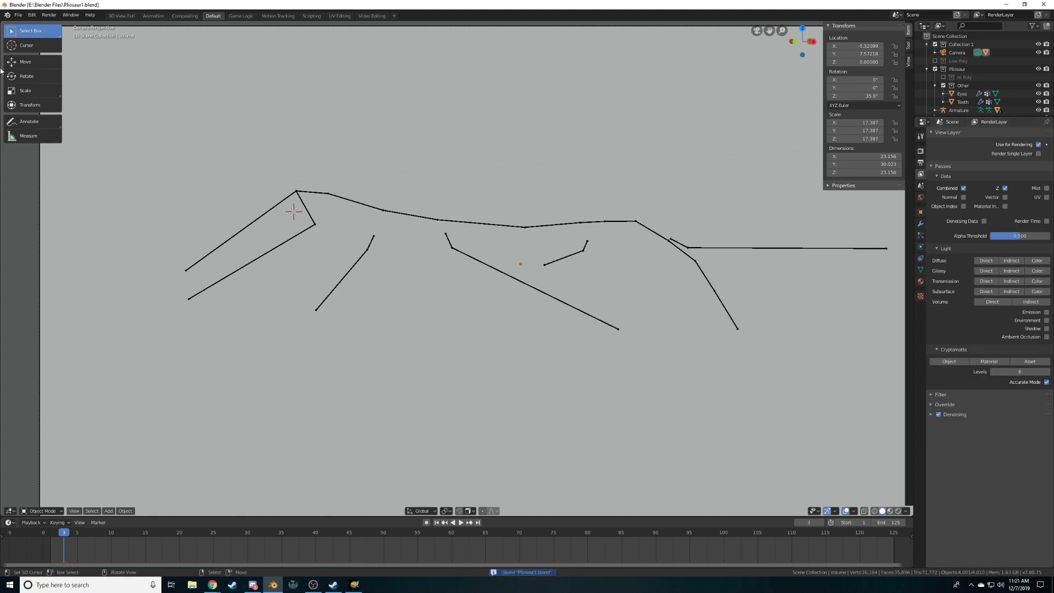
{"action": "left_click", "coordinate": [48, 16]}
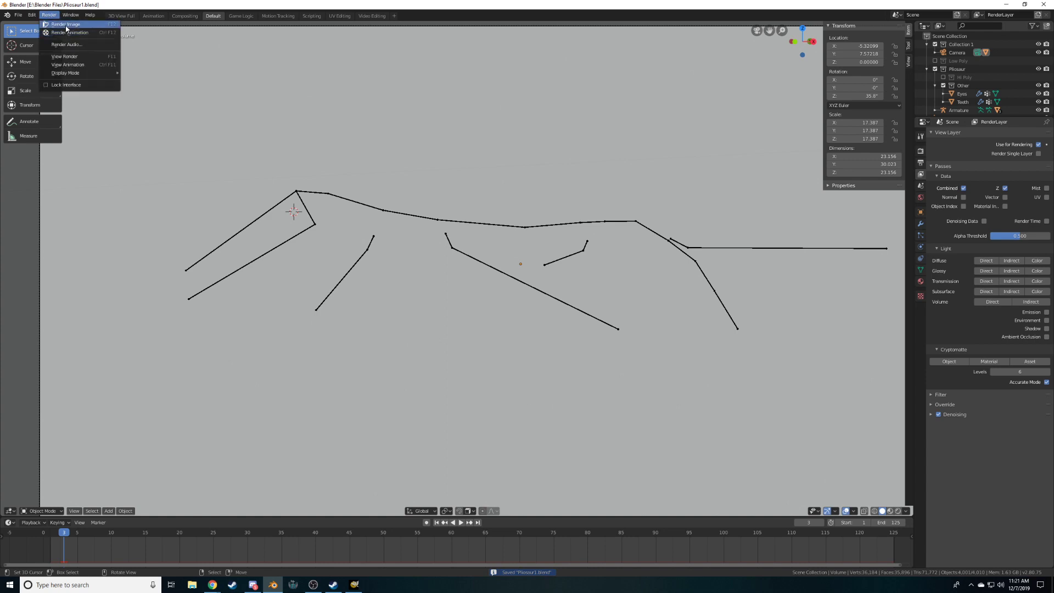
{"action": "left_click", "coordinate": [67, 26]}
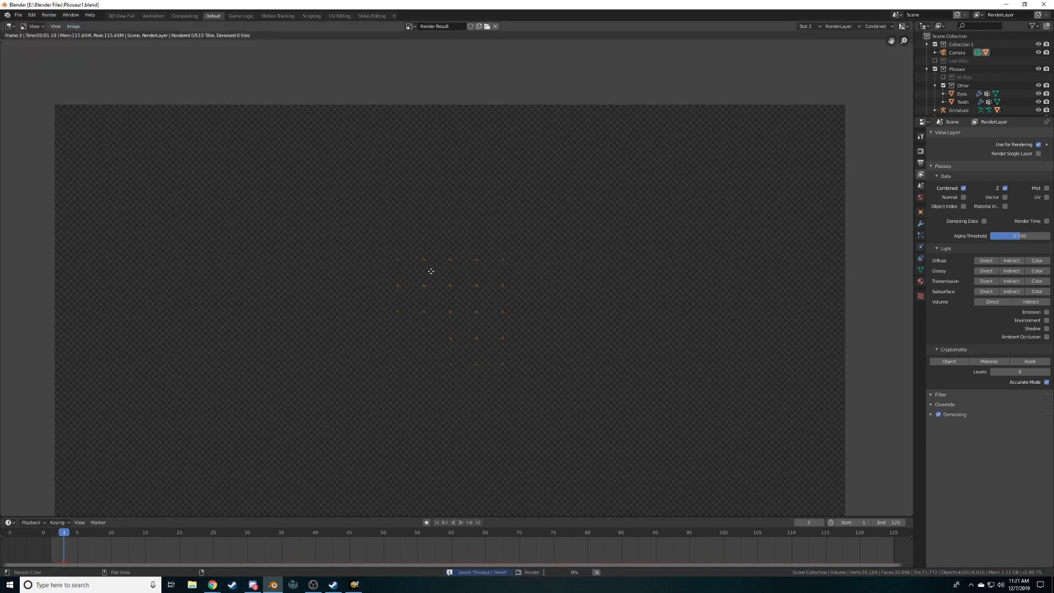
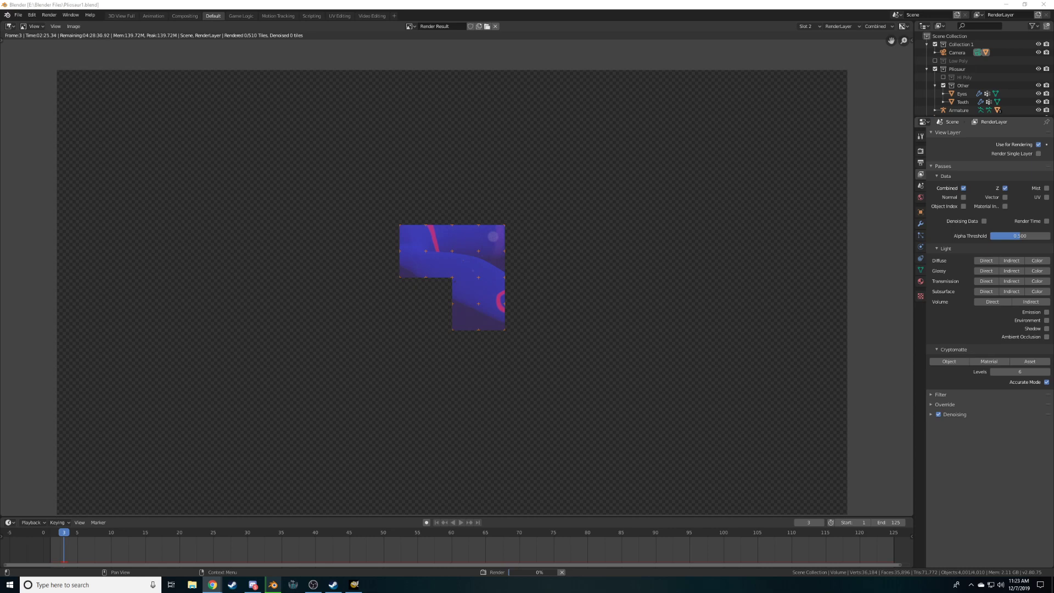
Switch to the Chrome window to view the Velociraptor restoration reference image while the render runs
{"action": "middle_click_drag", "start_coordinate": [522, 443], "coordinate": [538, 428]}
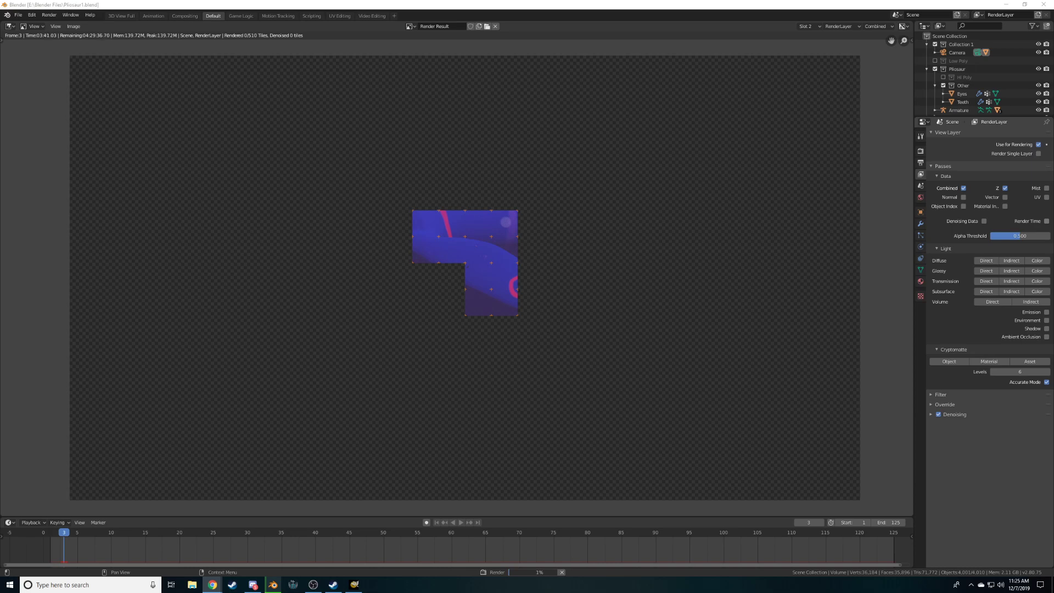
{"action": "key", "text": "alt+Tab"}
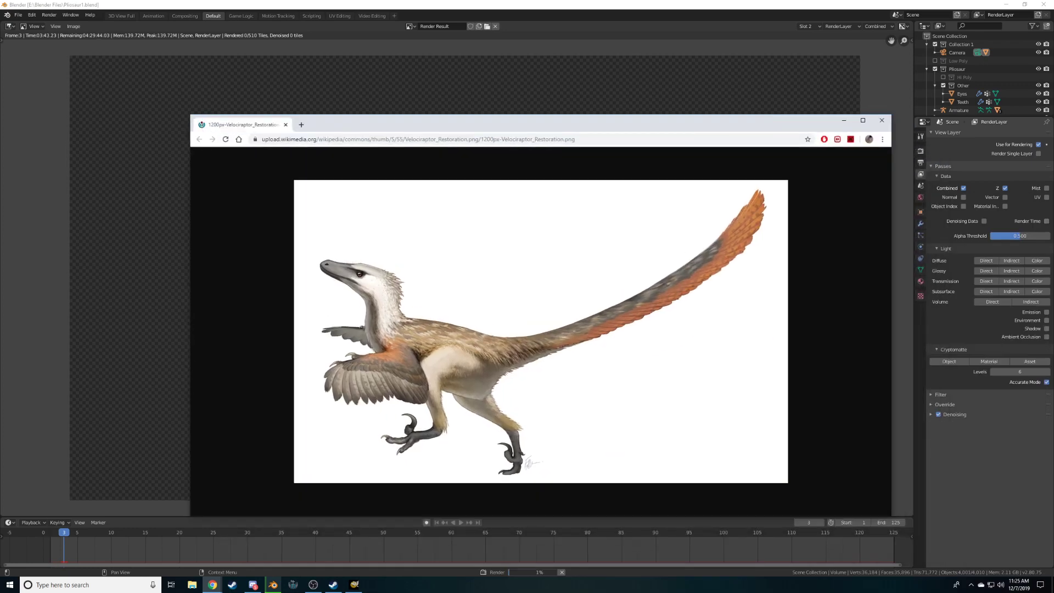
{"action": "key", "text": "alt+Tab"}
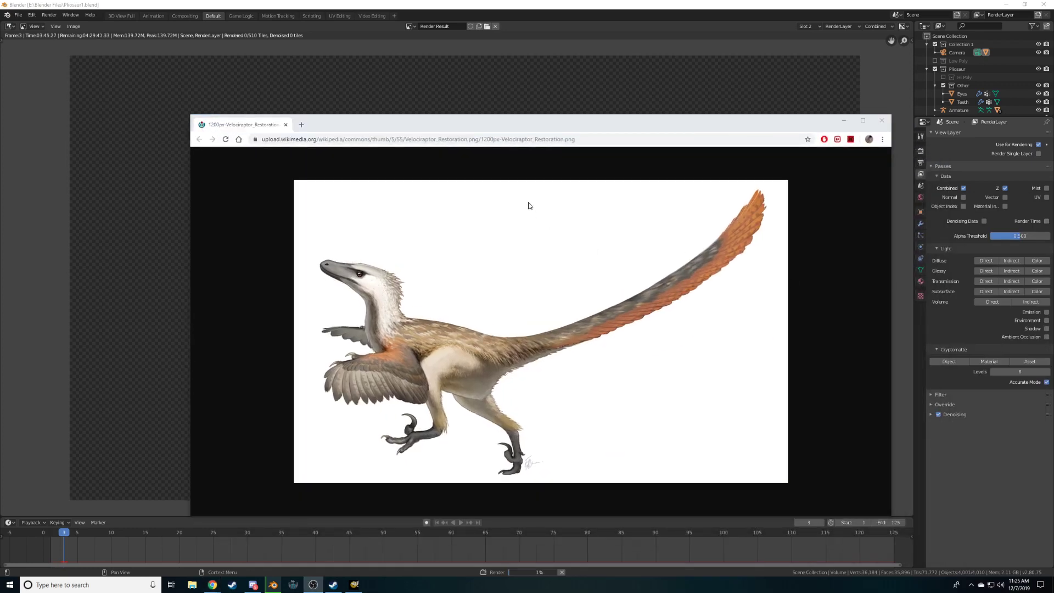
Close the Velociraptor reference image and open the Kyogre_Textures folder inside Blender Files on the 2 tb SSD (E:) drive in File Explorer
{"action": "left_click_drag", "start_coordinate": [566, 126], "coordinate": [557, 115]}
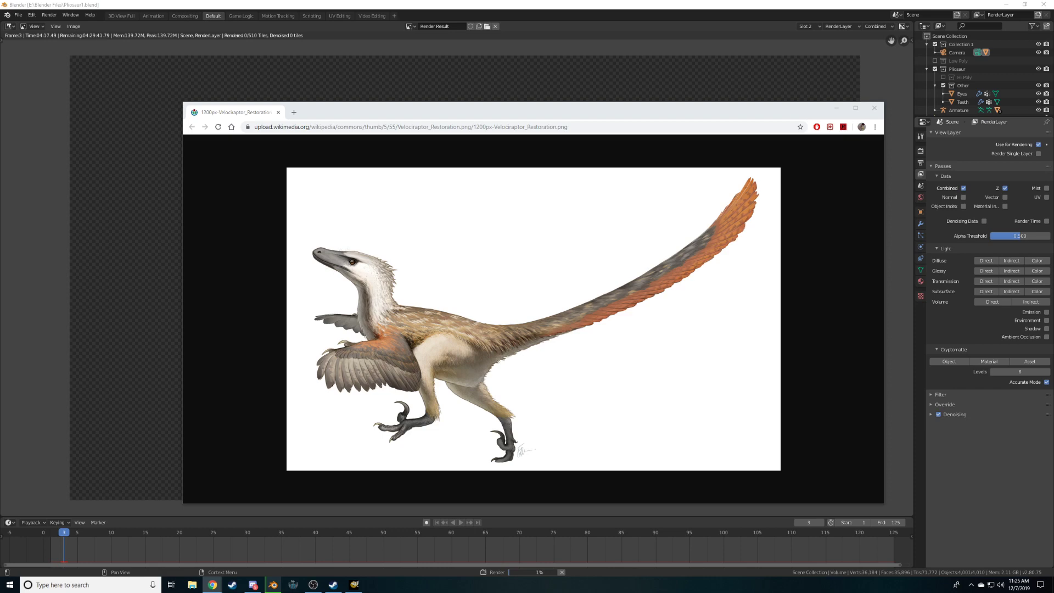
{"action": "left_click", "coordinate": [279, 113]}
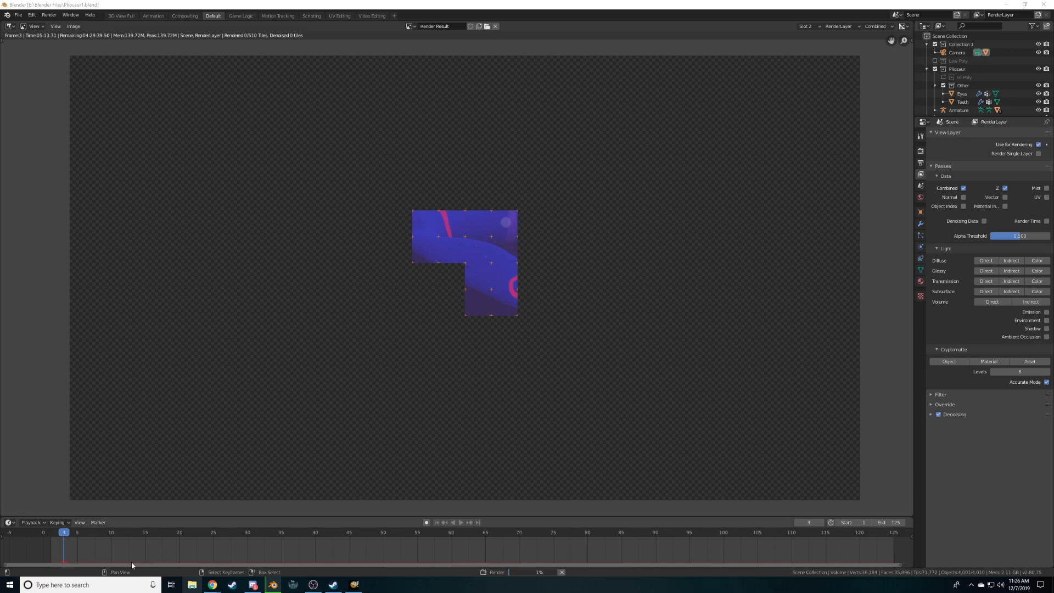
{"action": "mouse_move", "coordinate": [211, 586]}
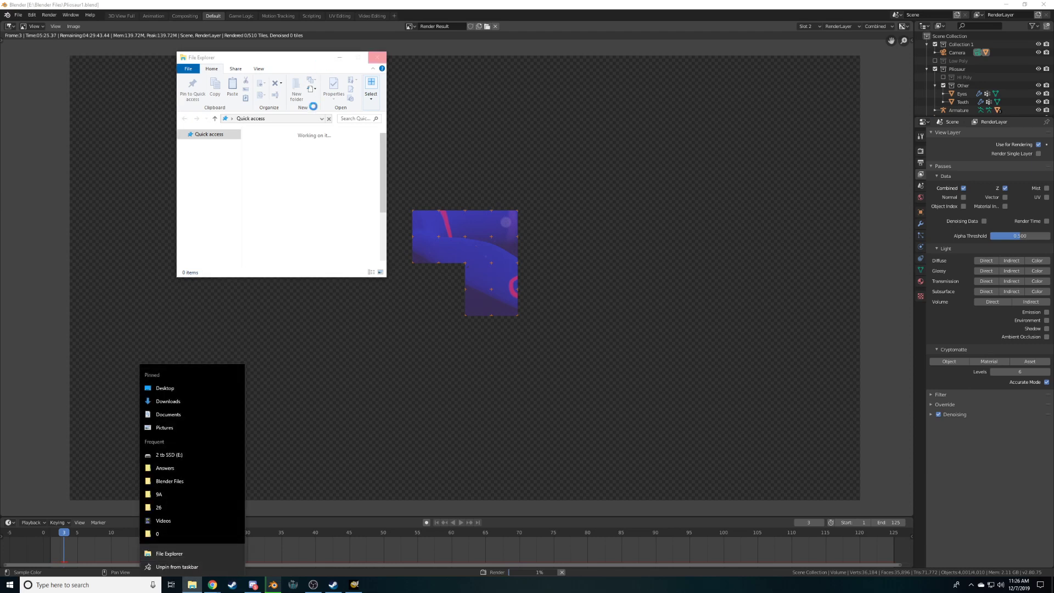
{"action": "left_click", "coordinate": [303, 157]}
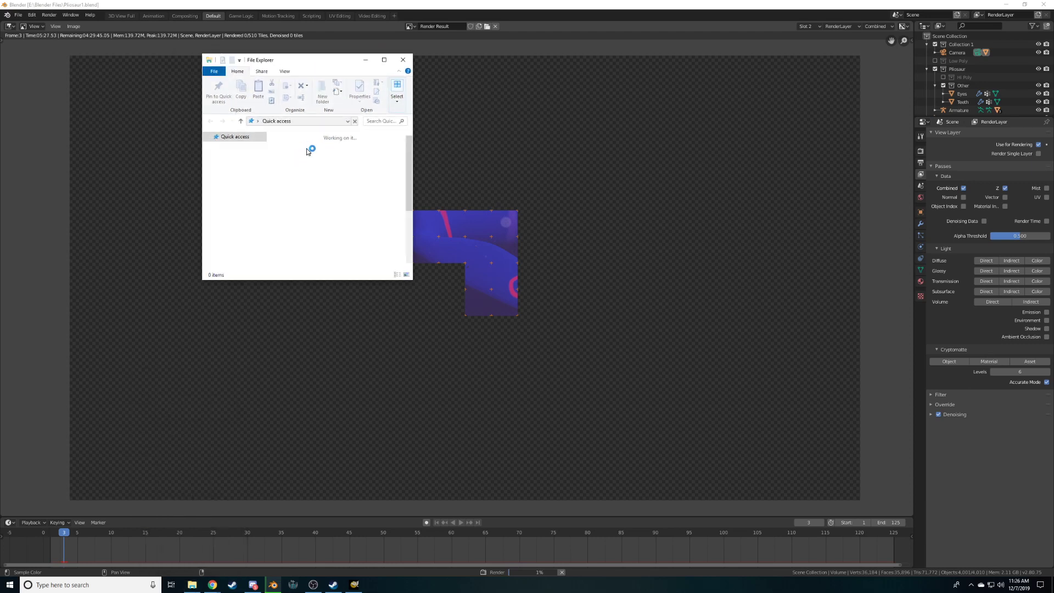
{"action": "left_click", "coordinate": [240, 186]}
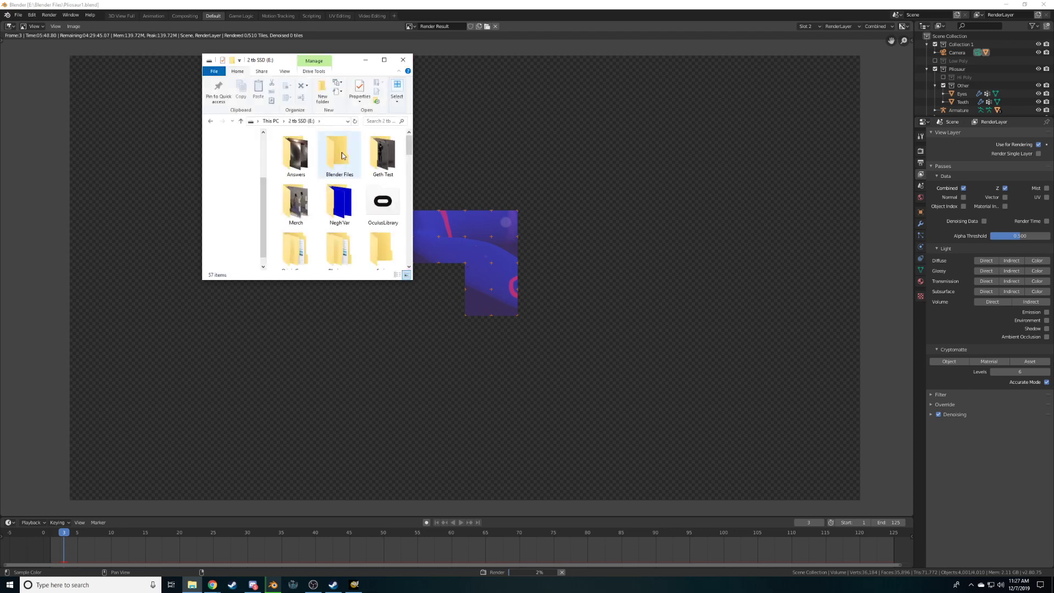
{"action": "double_click", "coordinate": [341, 156]}
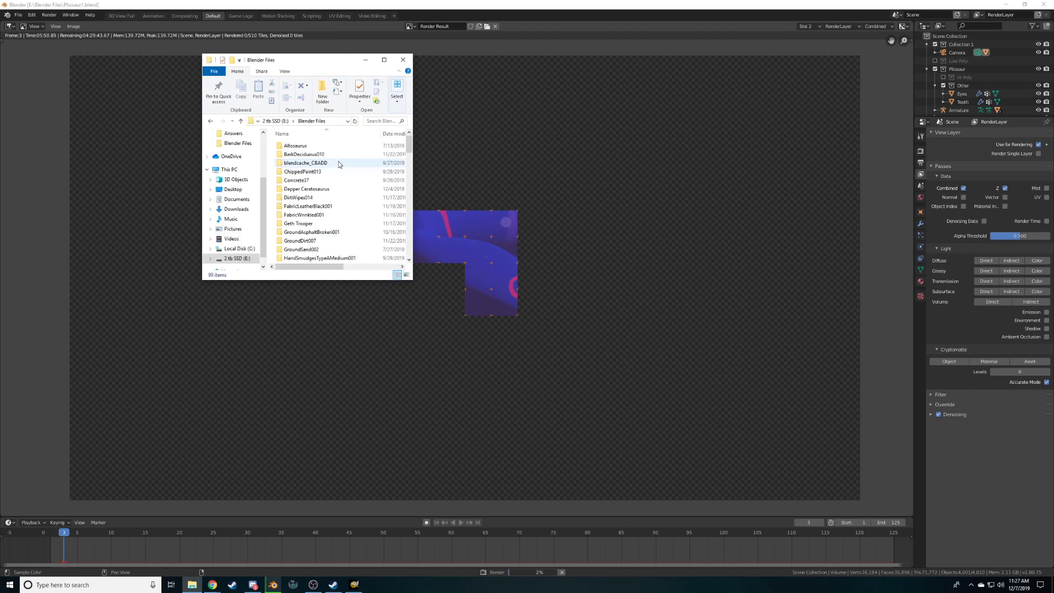
{"action": "scroll", "coordinate": [342, 187], "scroll_direction": "down", "scroll_amount": 8}
{"action": "left_click", "coordinate": [319, 199]}
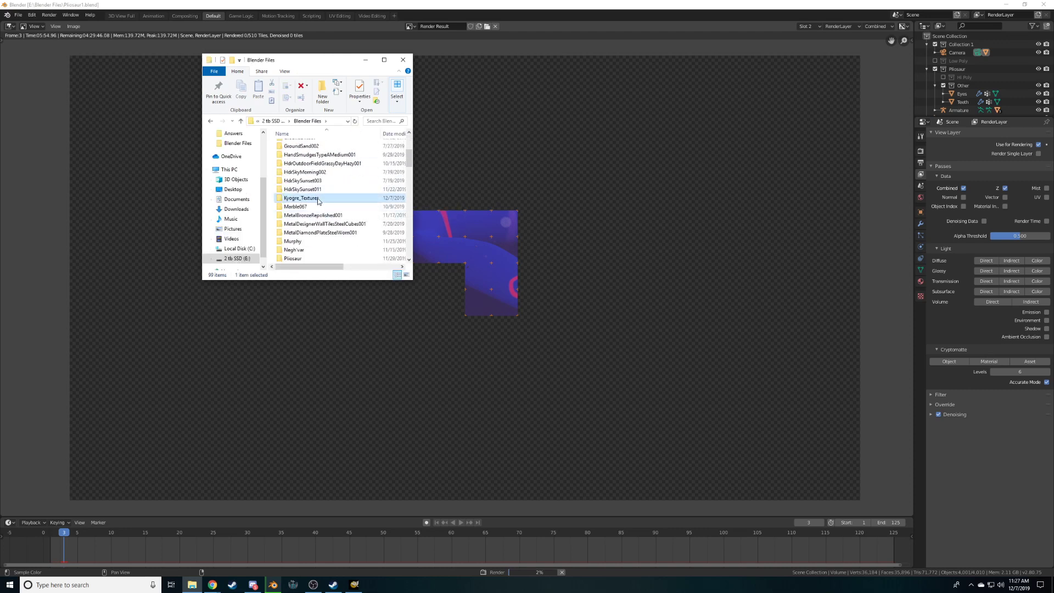
{"action": "double_click", "coordinate": [318, 200]}
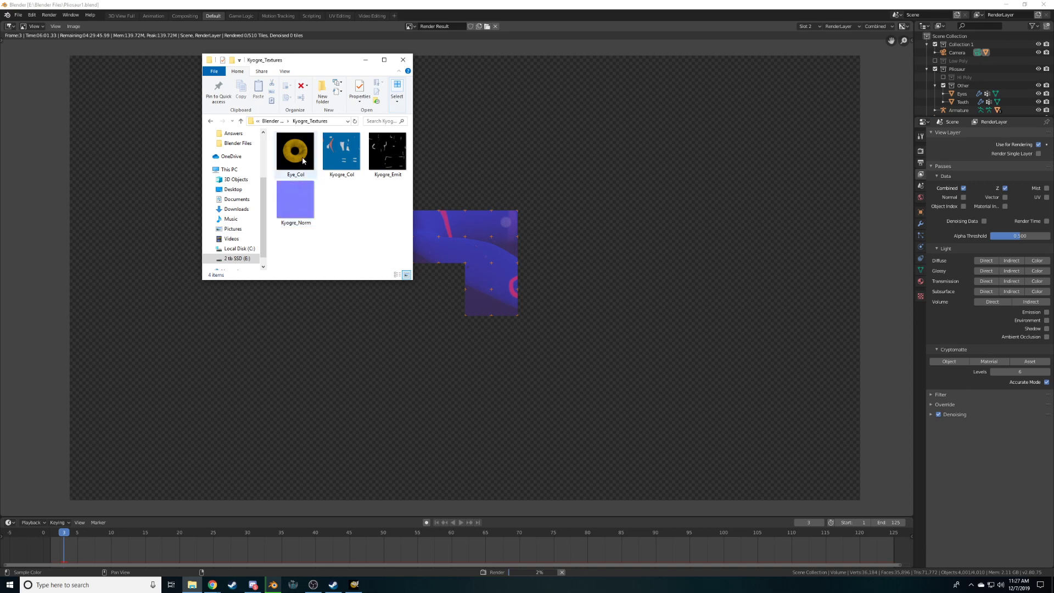
View the Eye_Col, Kyogre_Col, Kyogre_Emit and Kyogre_Norm texture images in Photos, and close the image viewer
{"action": "left_click", "coordinate": [303, 158]}
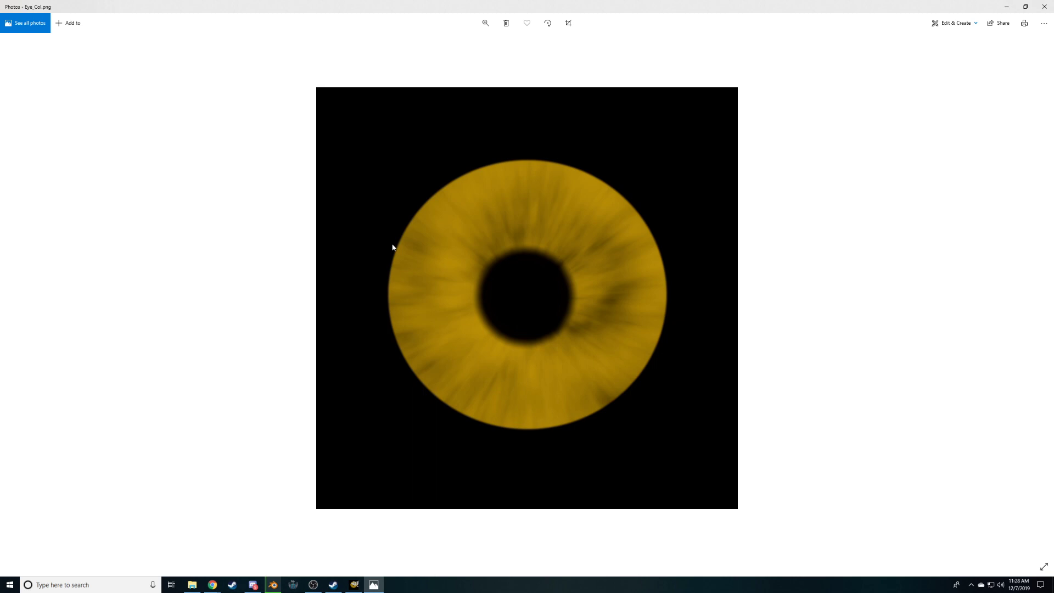
{"action": "mouse_move", "coordinate": [1042, 303]}
{"action": "left_click", "coordinate": [1034, 301]}
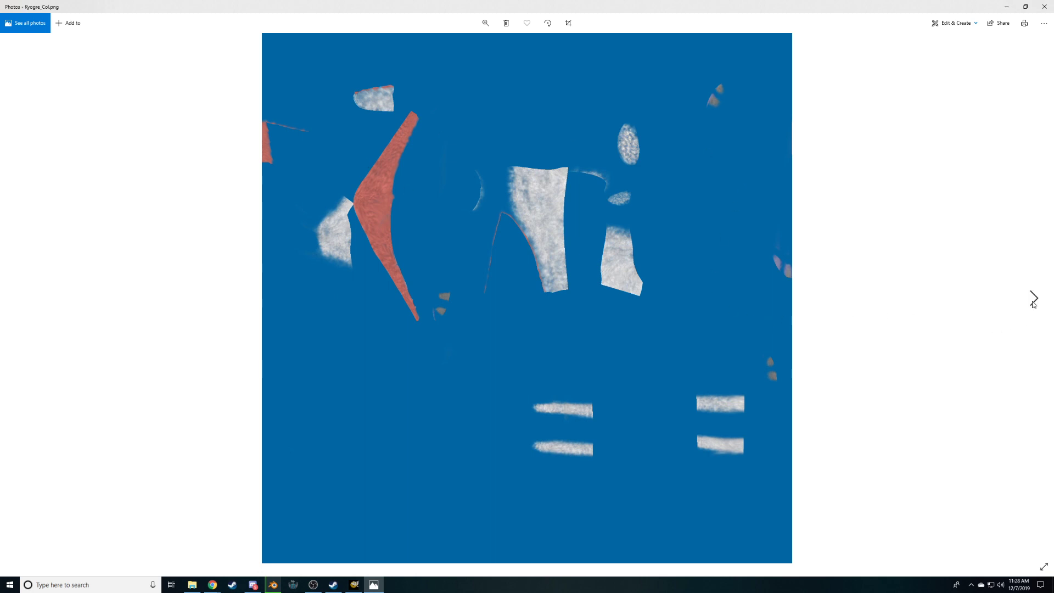
{"action": "left_click", "coordinate": [1034, 300]}
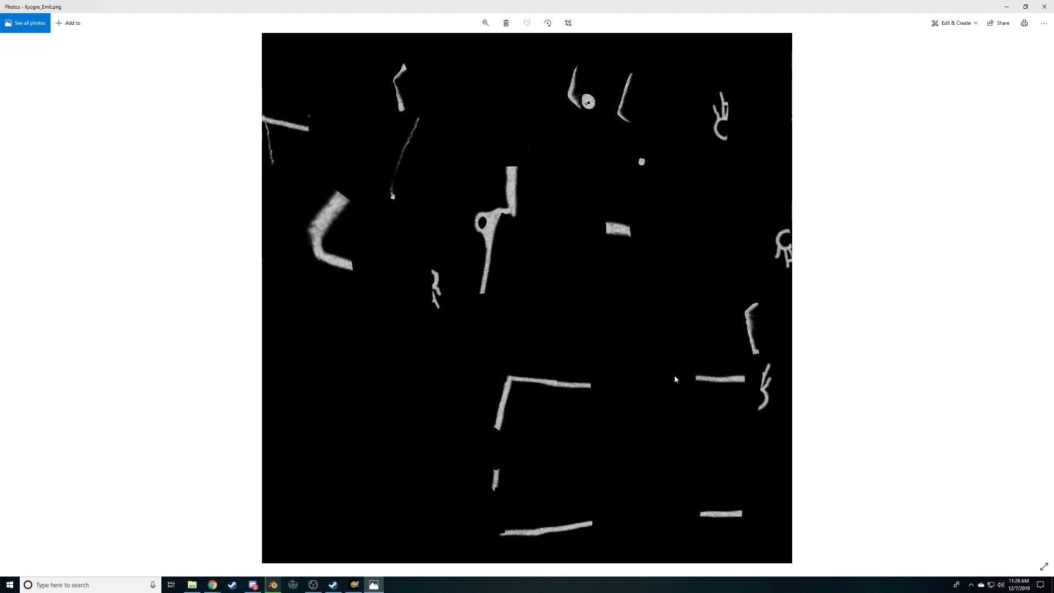
{"action": "left_click", "coordinate": [1035, 300]}
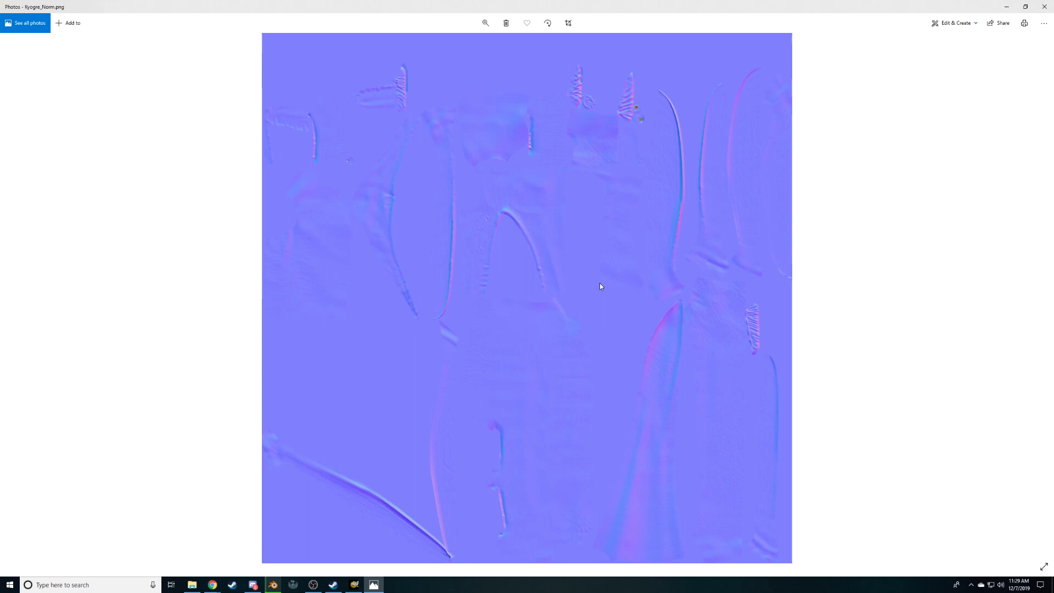
{"action": "key", "text": "alt+Tab"}
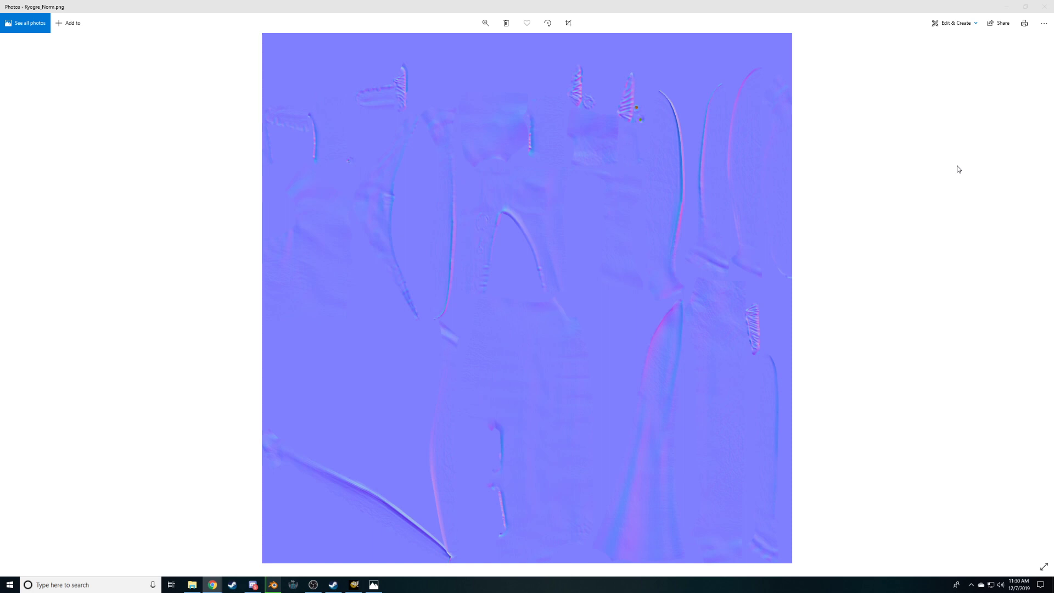
{"action": "left_click", "coordinate": [1042, 12]}
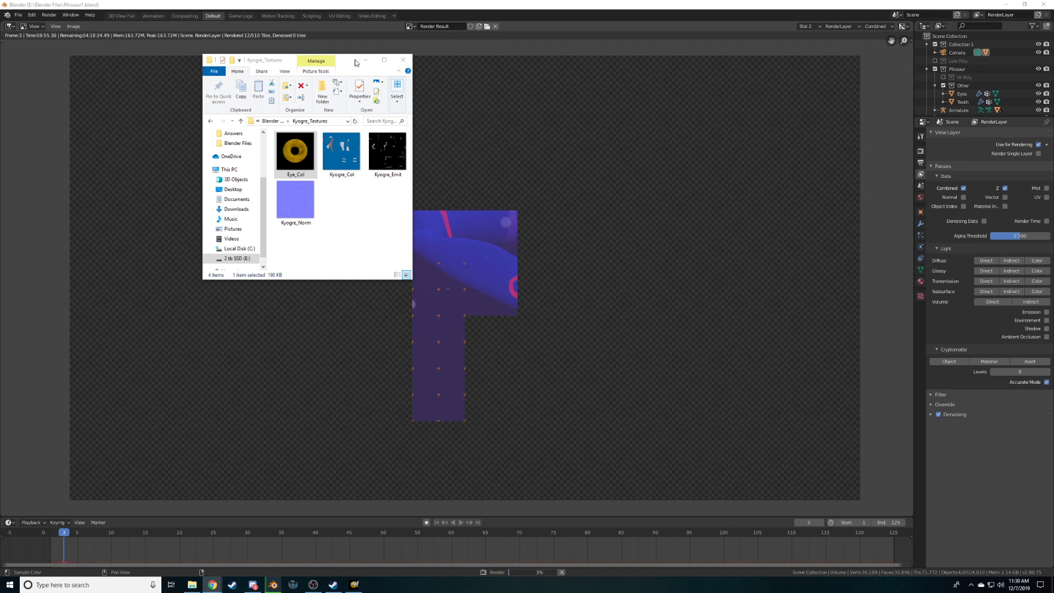
Move the Kyogre_Textures folder window off the render and examine the finished tiles up close and in the full frame
{"action": "left_click_drag", "start_coordinate": [345, 69], "coordinate": [756, 176]}
{"action": "scroll", "coordinate": [520, 333], "scroll_direction": "up", "scroll_amount": 2}
{"action": "scroll", "coordinate": [520, 334], "scroll_direction": "up", "scroll_amount": 6}
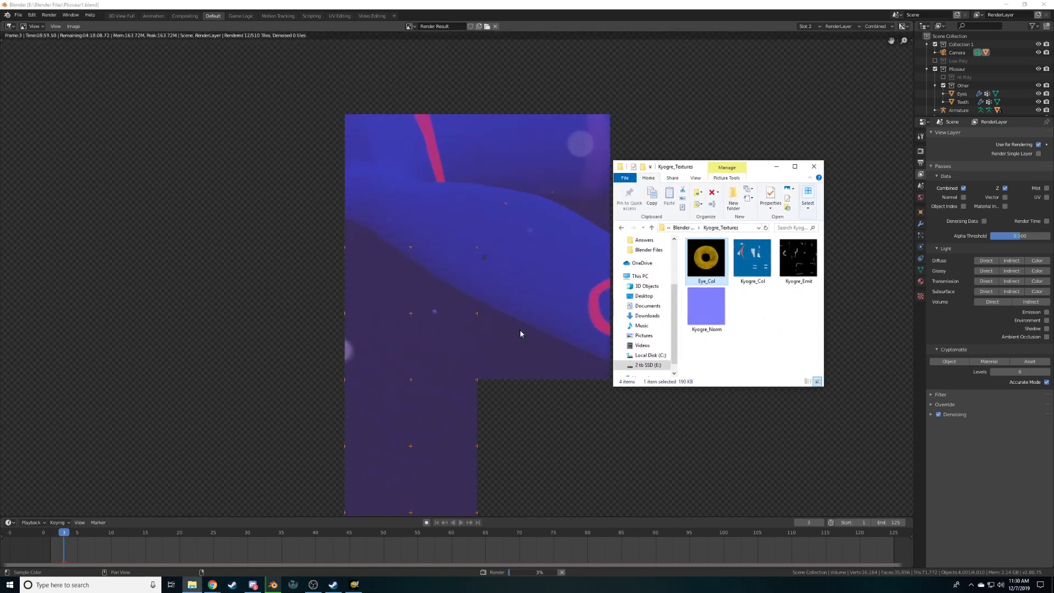
{"action": "middle_click_drag", "start_coordinate": [522, 235], "coordinate": [477, 280]}
{"action": "scroll", "coordinate": [490, 330], "scroll_direction": "down", "scroll_amount": 4}
{"action": "scroll", "coordinate": [490, 330], "scroll_direction": "down", "scroll_amount": 2}
{"action": "middle_click_drag", "start_coordinate": [493, 340], "coordinate": [488, 276]}
{"action": "scroll", "coordinate": [501, 299], "scroll_direction": "down", "scroll_amount": 2}
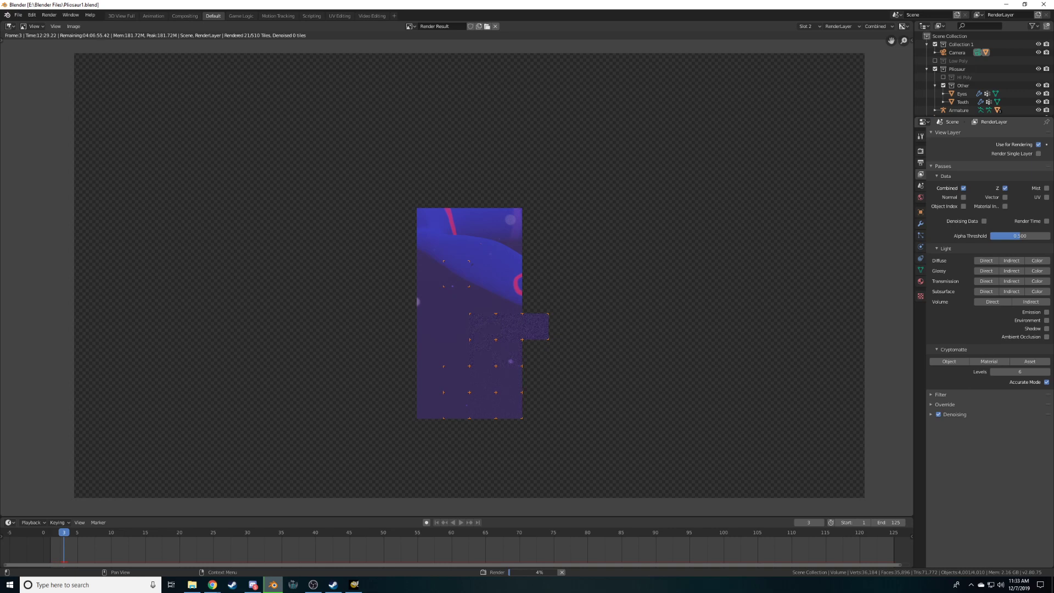
{"action": "key", "text": "alt+Tab"}
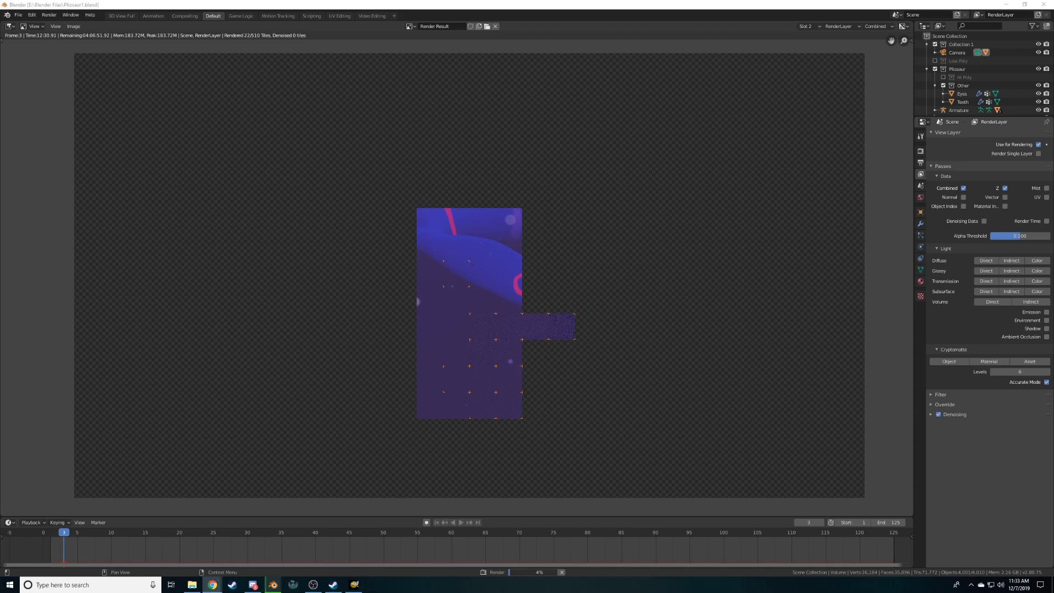